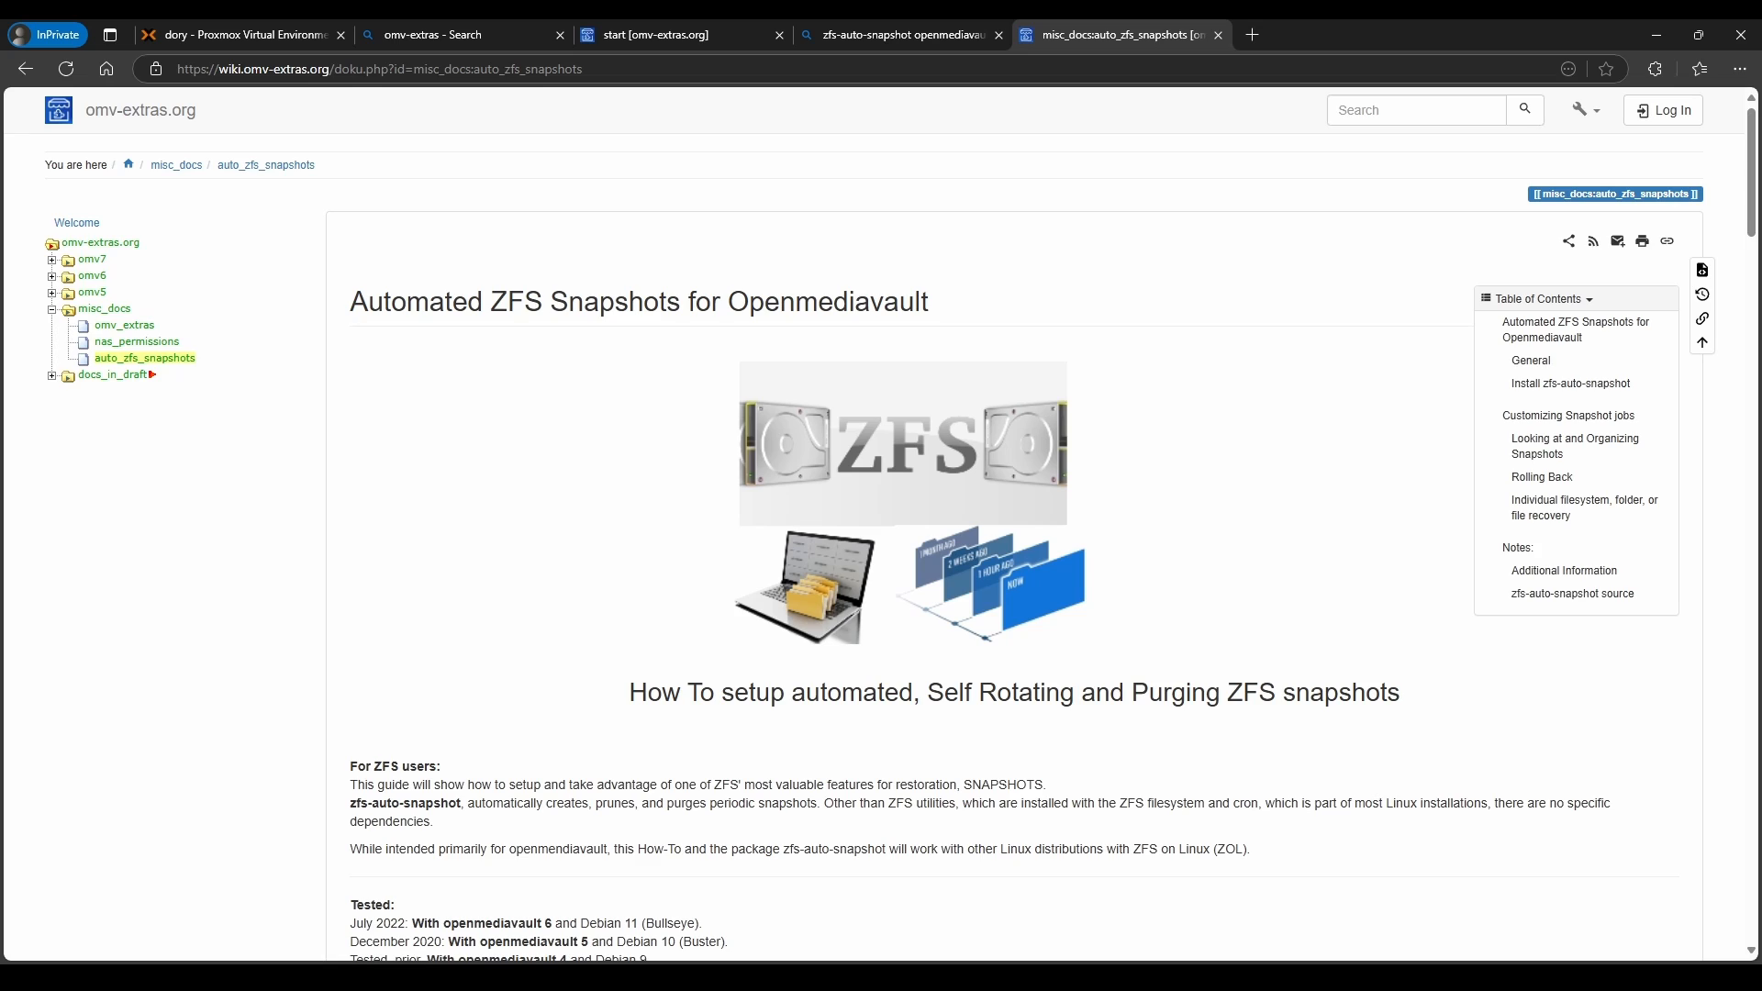
# - Start the openmediavault installation in the Proxmox VM console with English as language, United States as location and the default keyboard layout
pyautogui.click(235, 40)
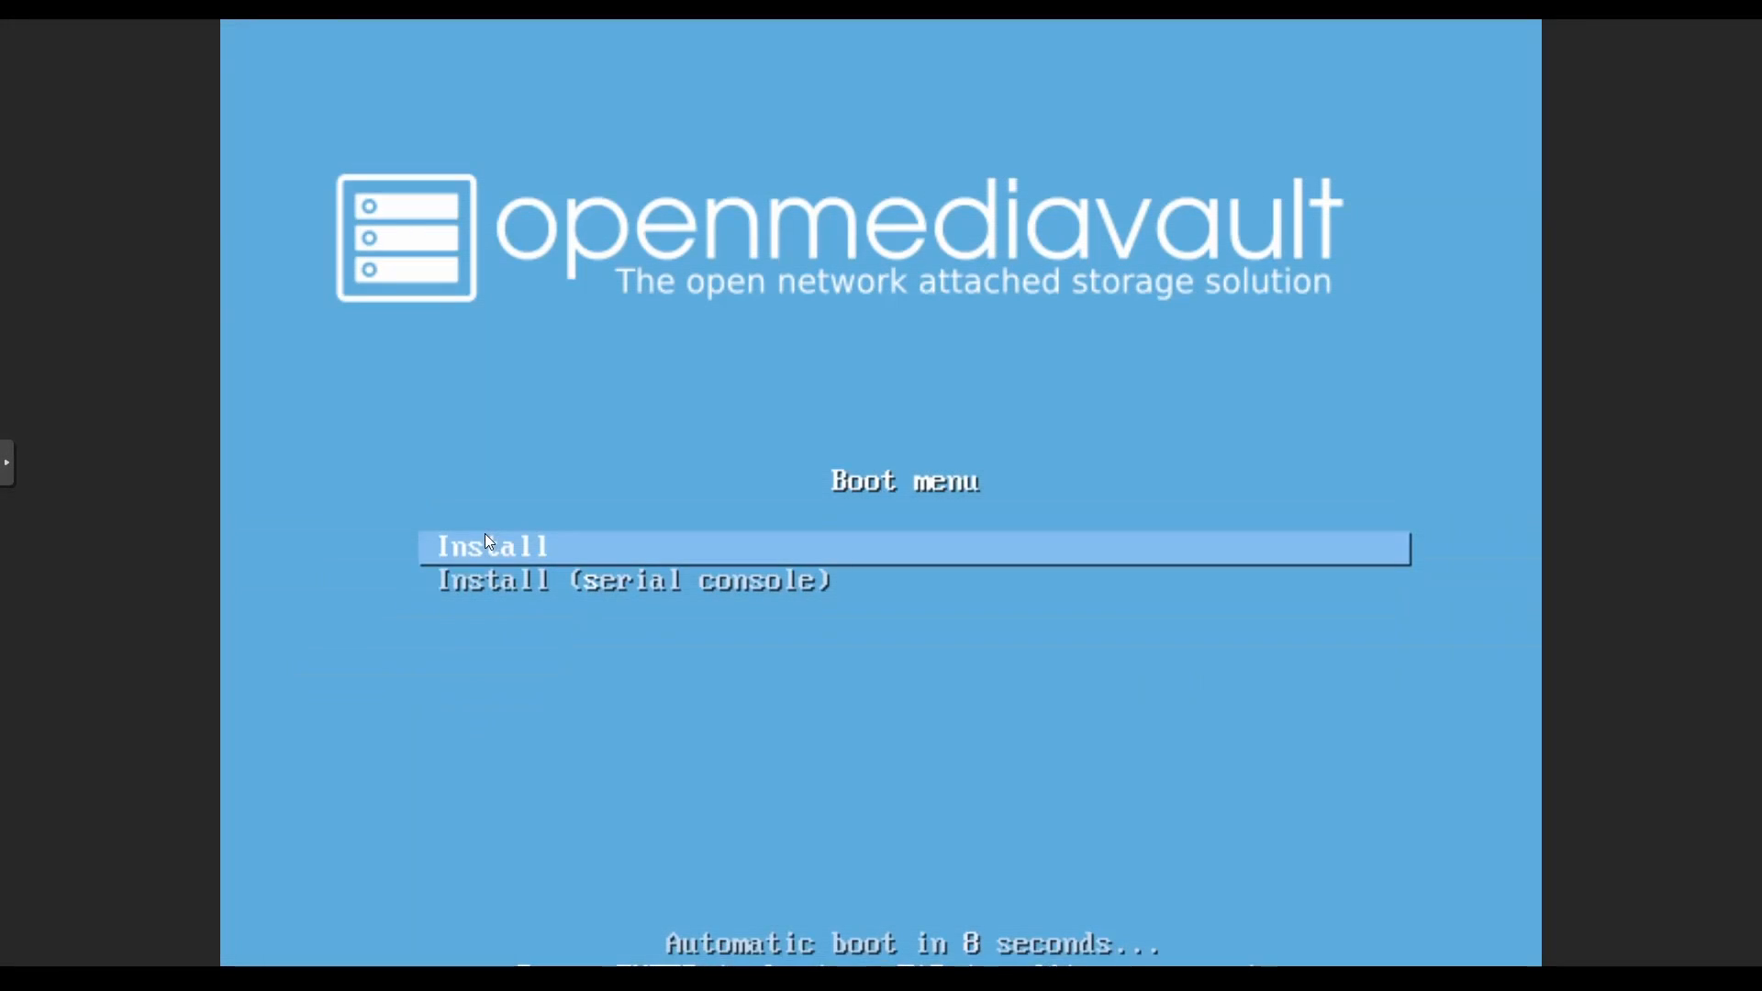
pyautogui.press('Return')
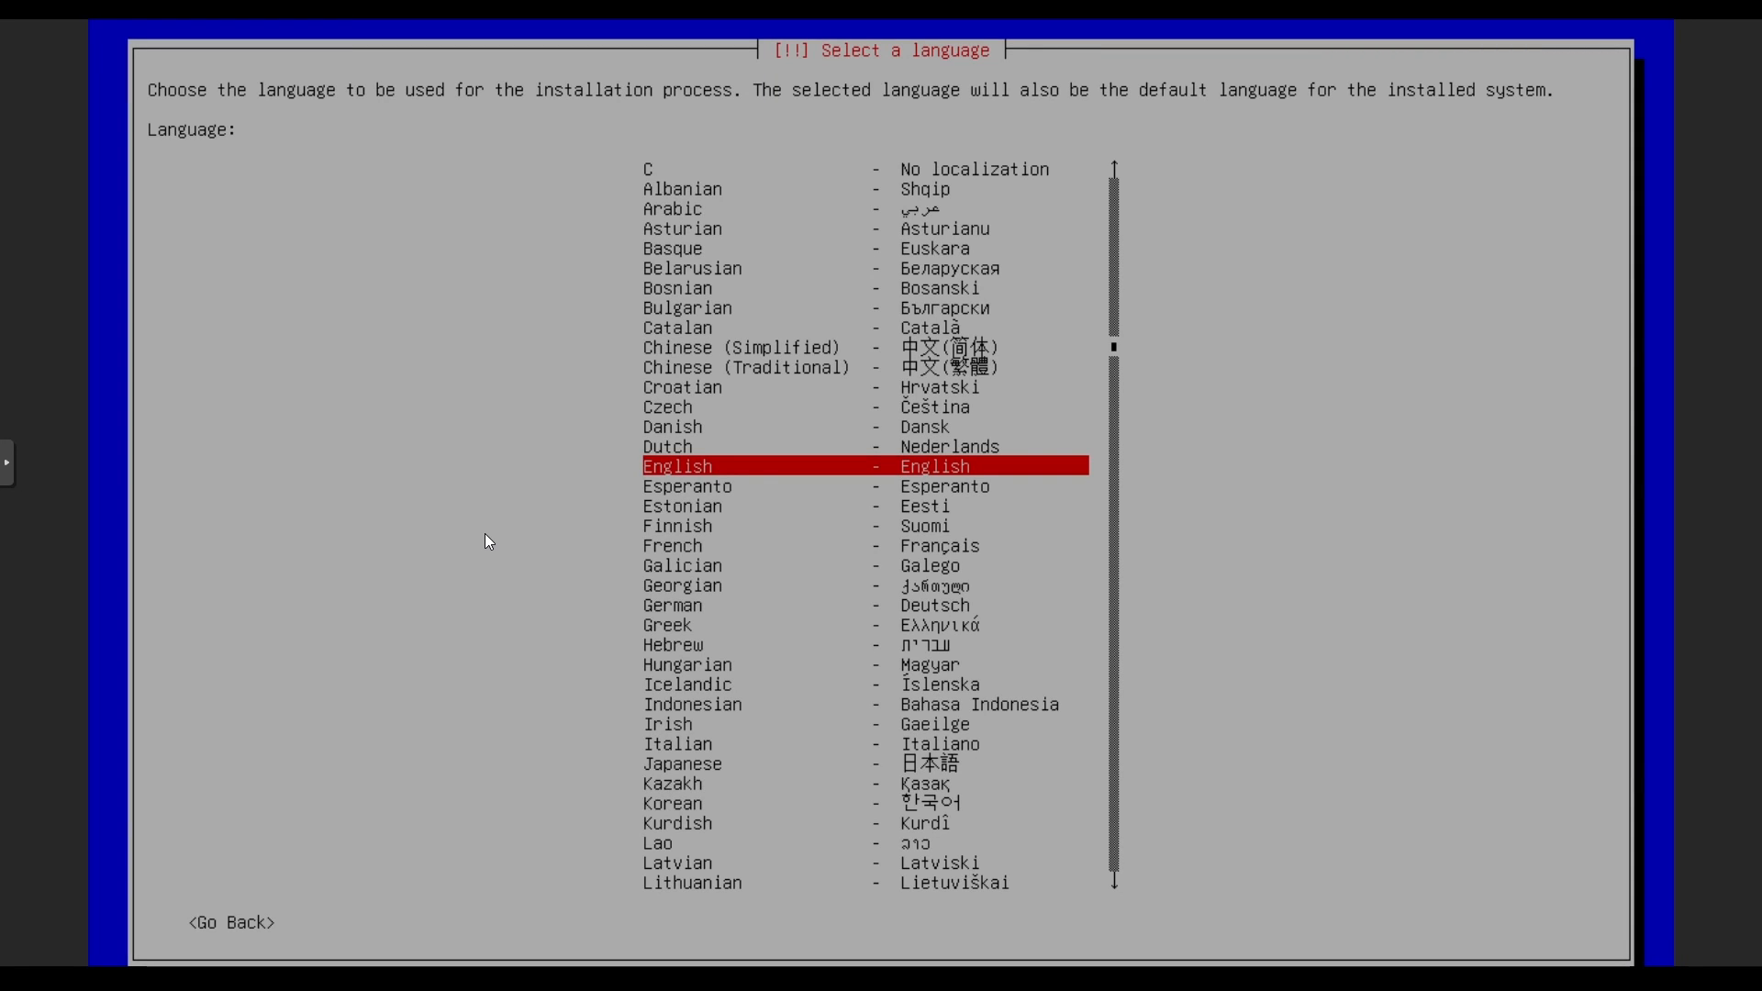
pyautogui.press('Return')
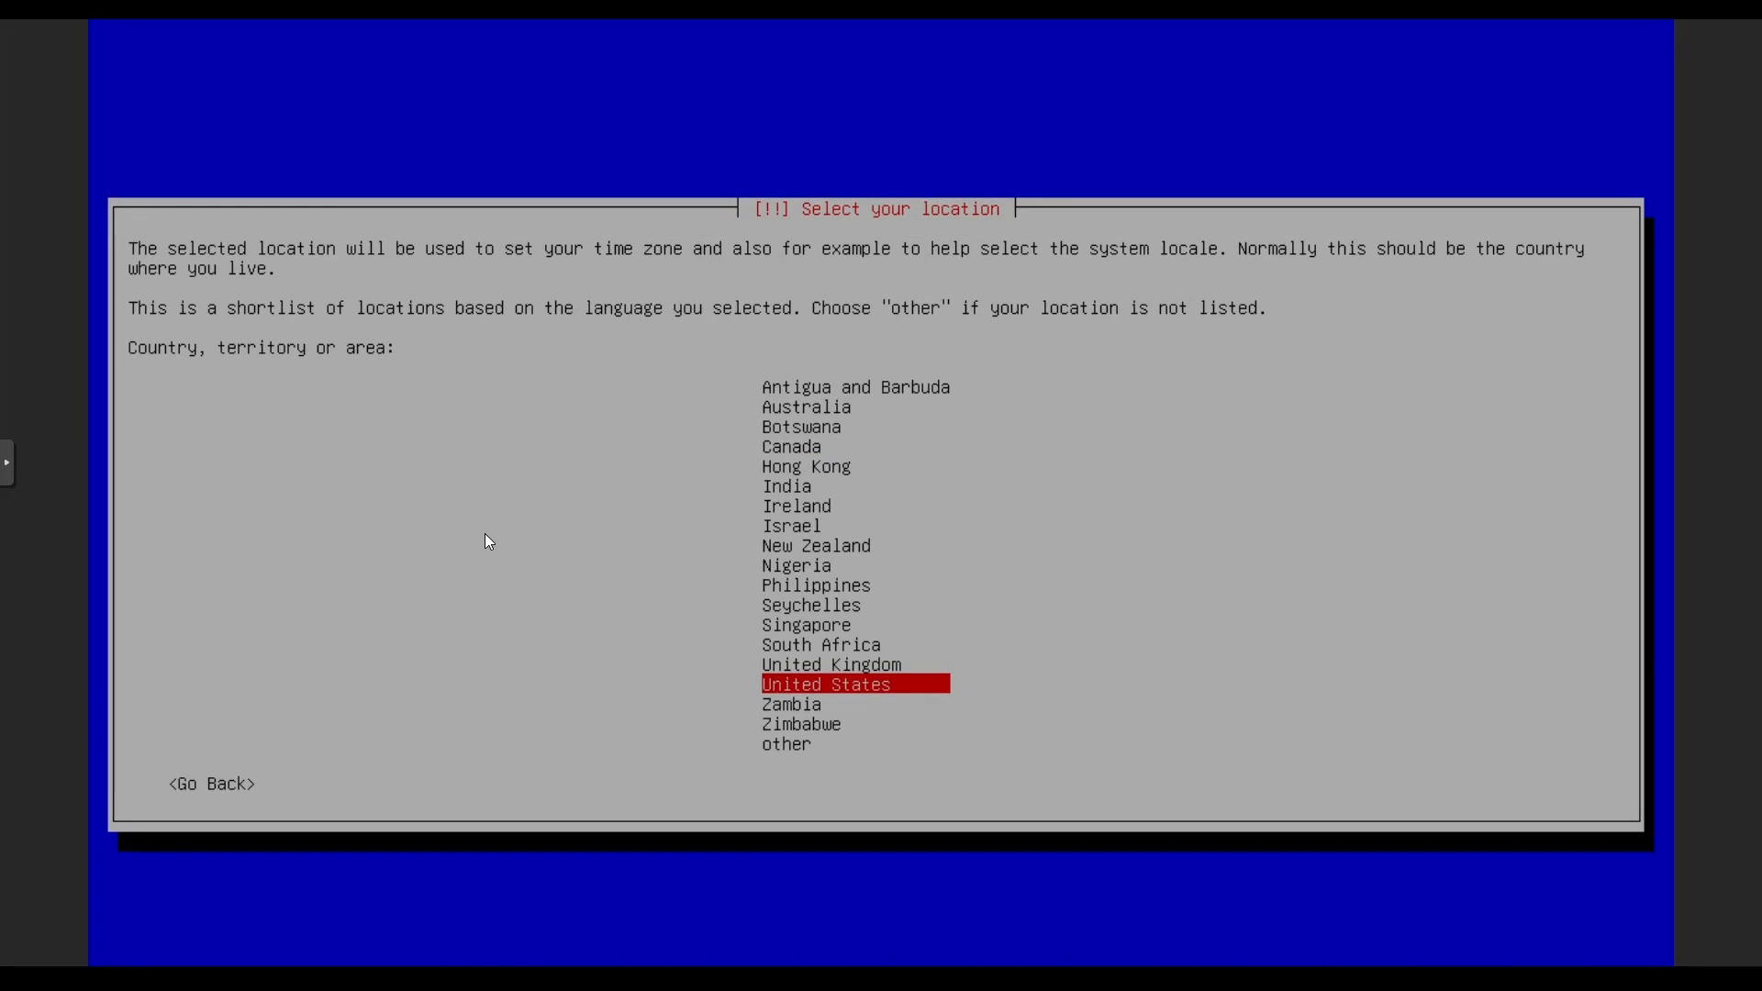
pyautogui.press('Return')
pyautogui.press('Return')
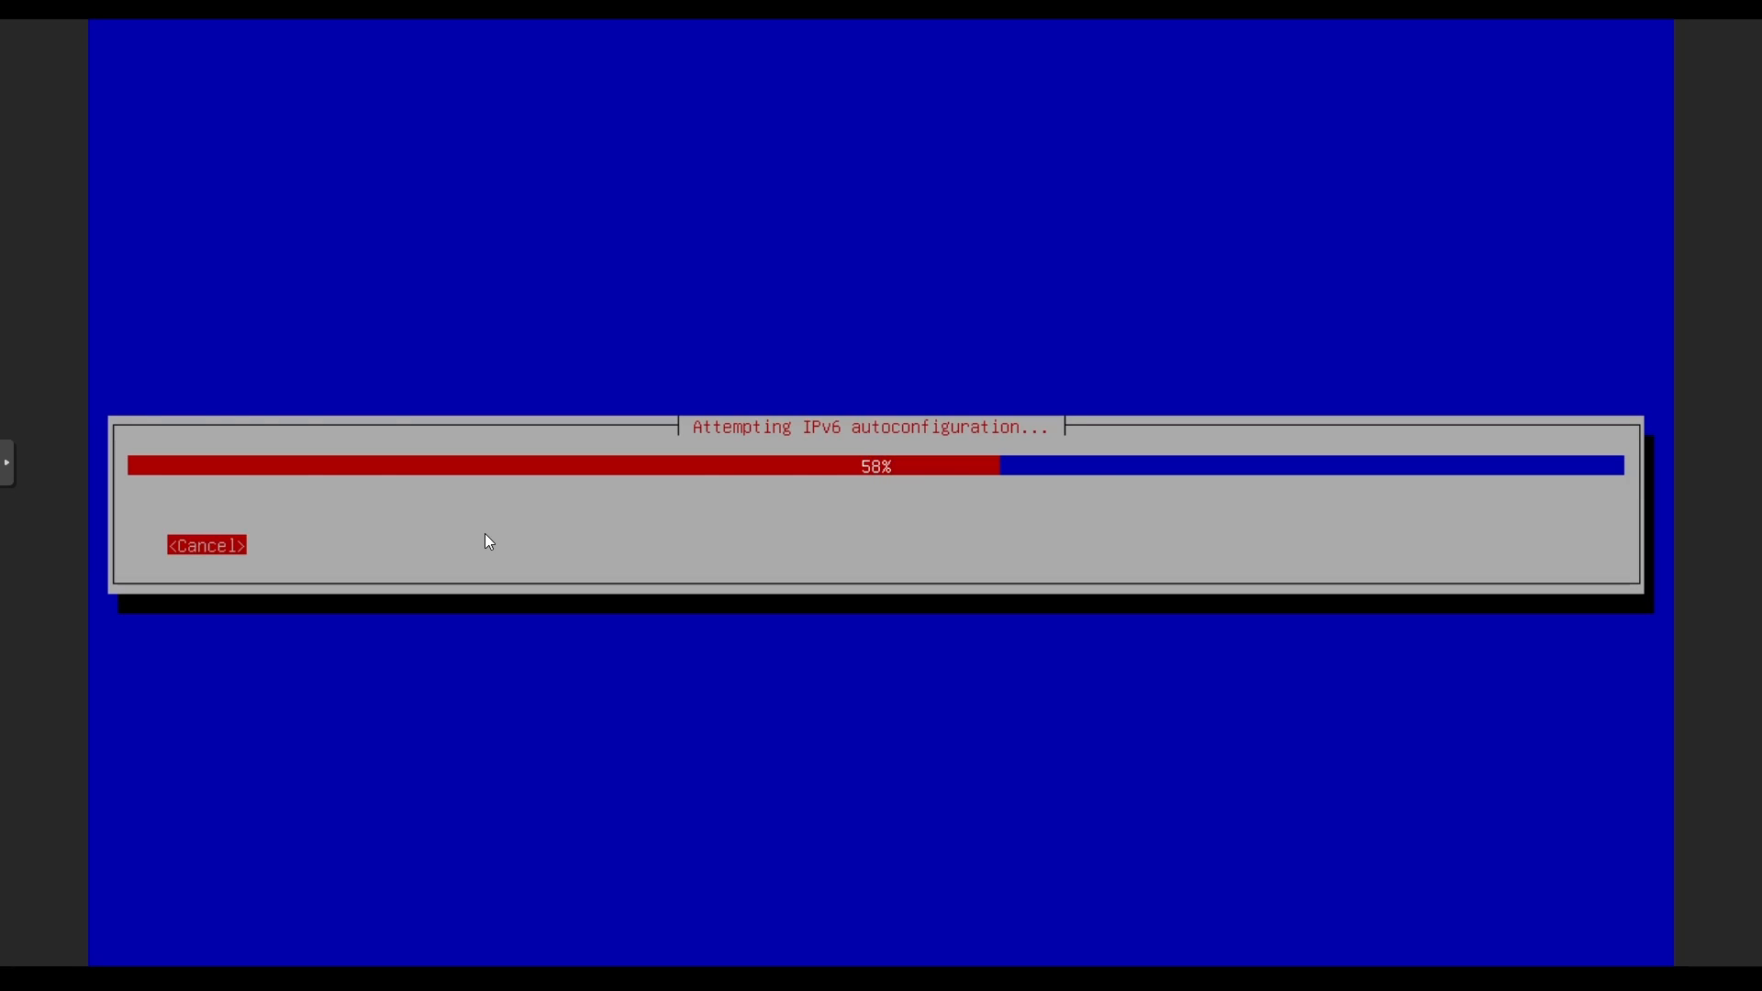
# - Set the hostname to omvzfsyt and accept local as the domain name
pyautogui.press('BackSpace')
pyautogui.press('BackSpace')
pyautogui.press('BackSpace')
pyautogui.press('BackSpace')
pyautogui.press('BackSpace')
pyautogui.press('BackSpace')
pyautogui.press('BackSpace')
pyautogui.press('BackSpace')
pyautogui.press('BackSpace')
pyautogui.press('BackSpace')
pyautogui.press('BackSpace')
pyautogui.press('BackSpace')
pyautogui.press('BackSpace')
pyautogui.press('BackSpace')
pyautogui.write('om')
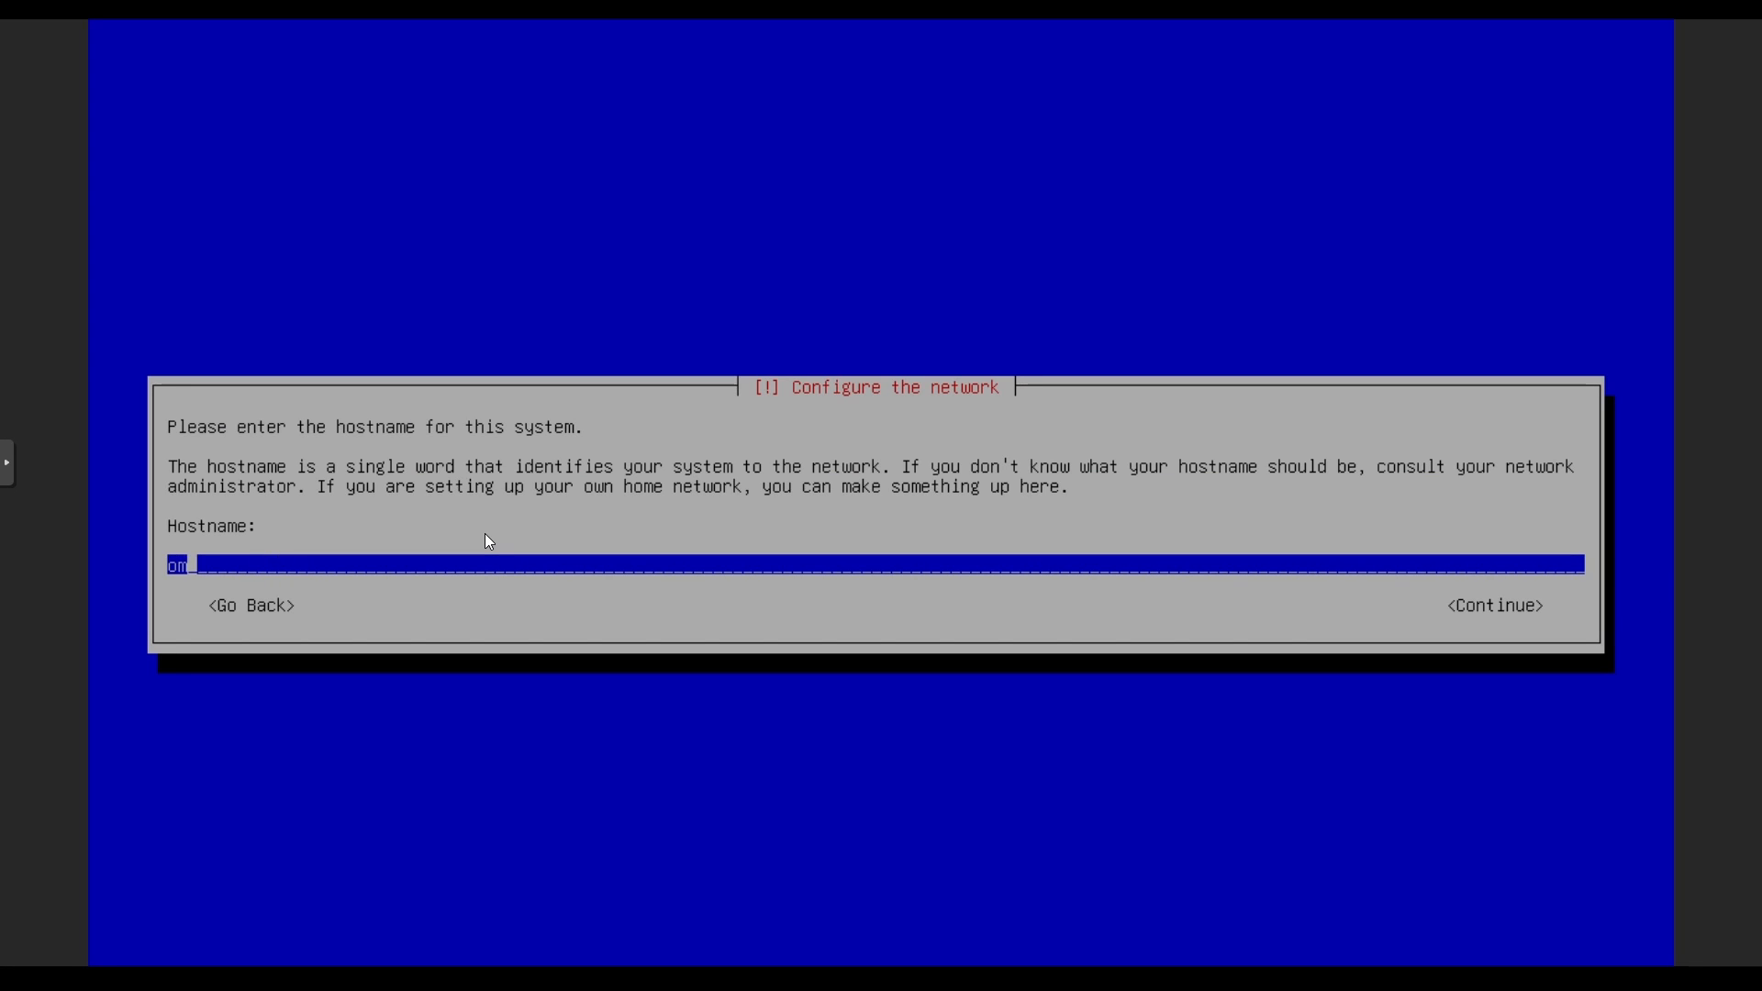
pyautogui.write('vzfsyt')
pyautogui.press('Return')
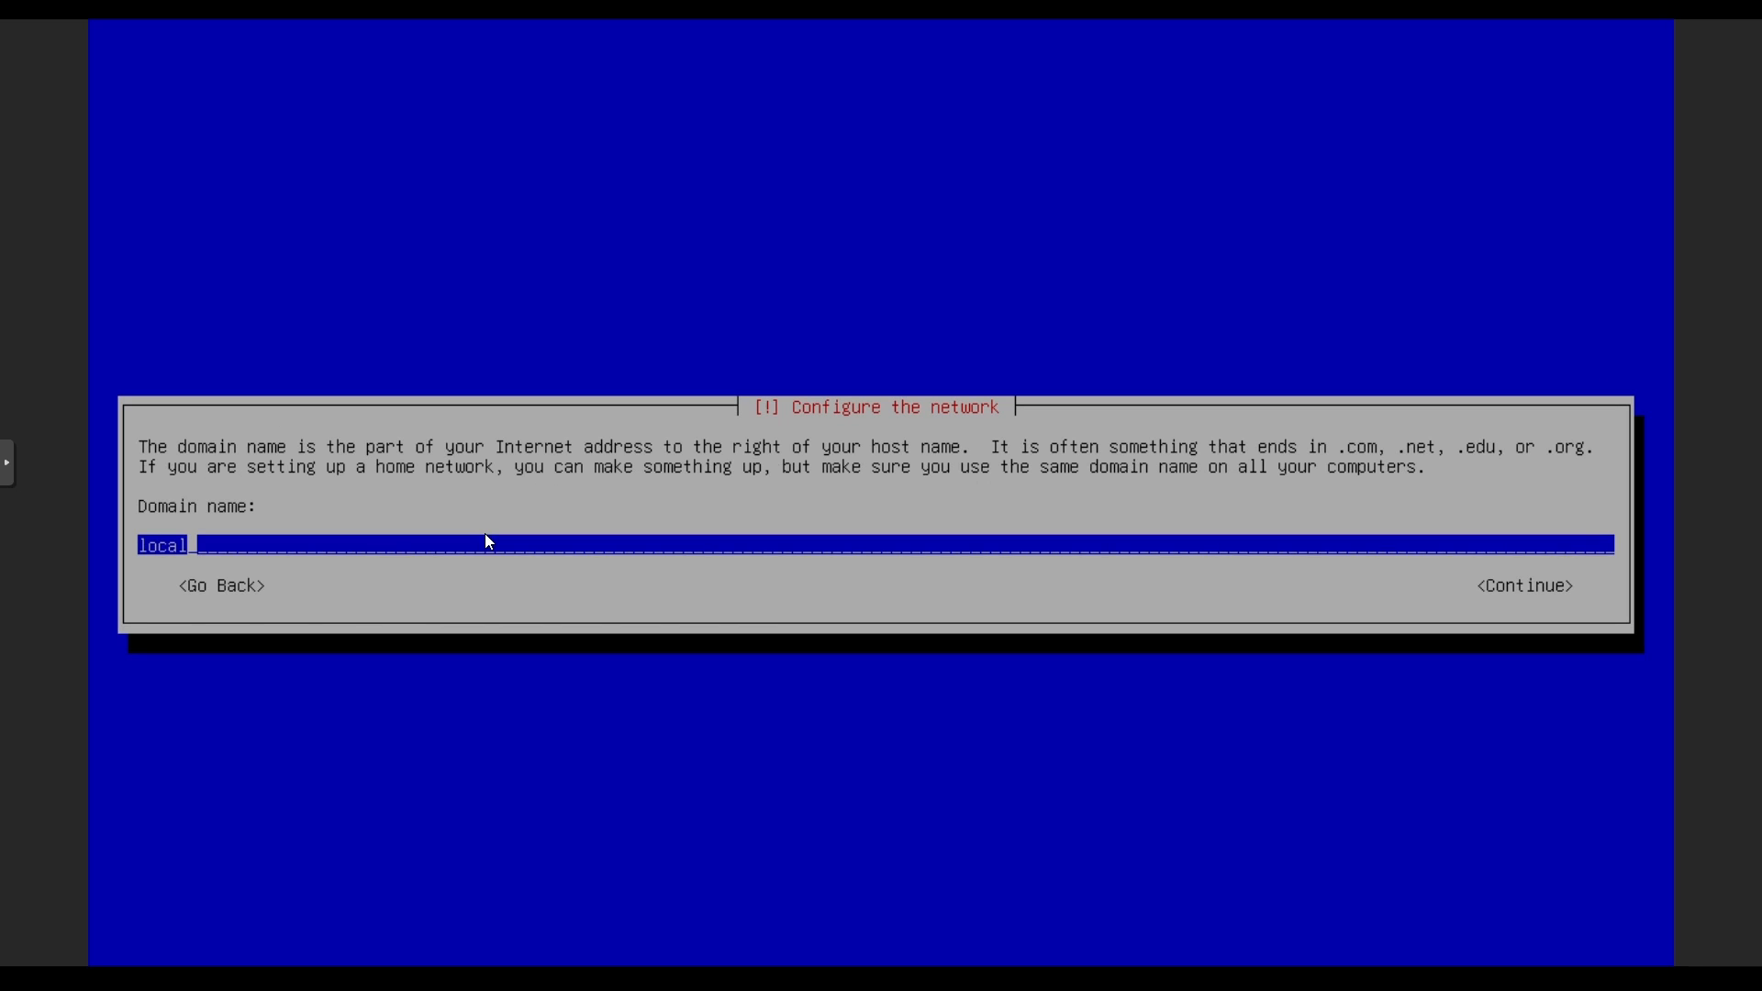
pyautogui.press('Return')
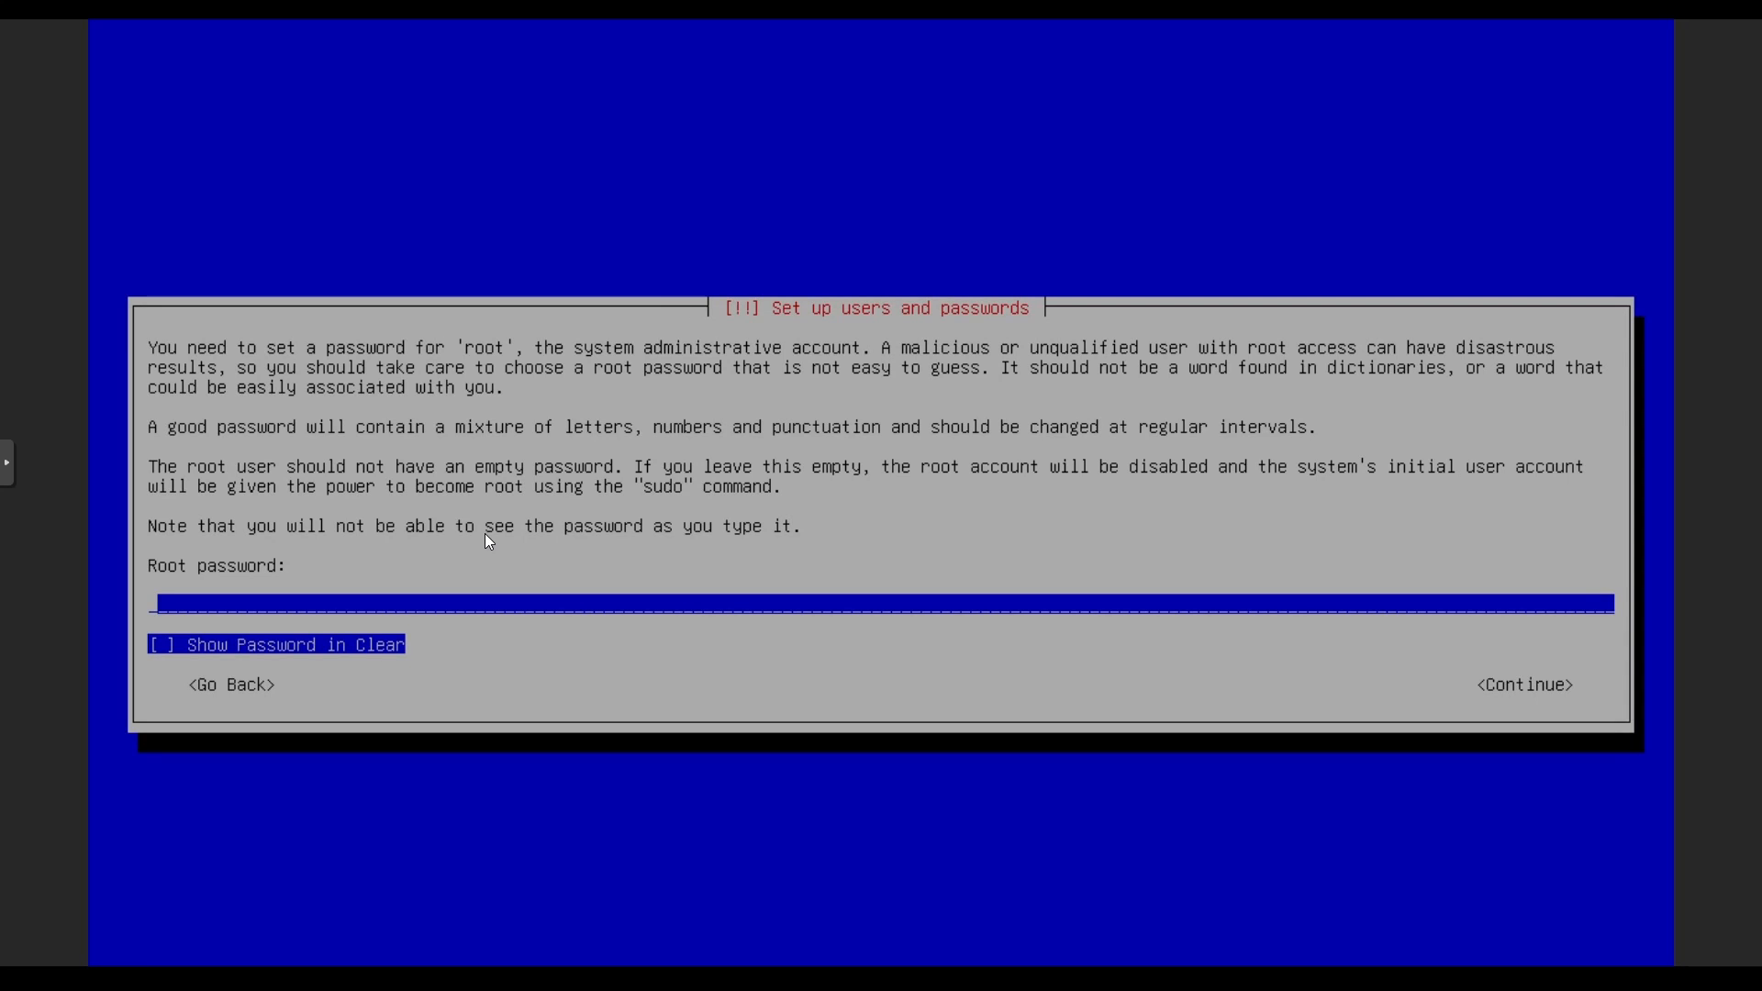
# - Enter the root password and re-enter it to verify
pyautogui.write('********')
pyautogui.press('Return')
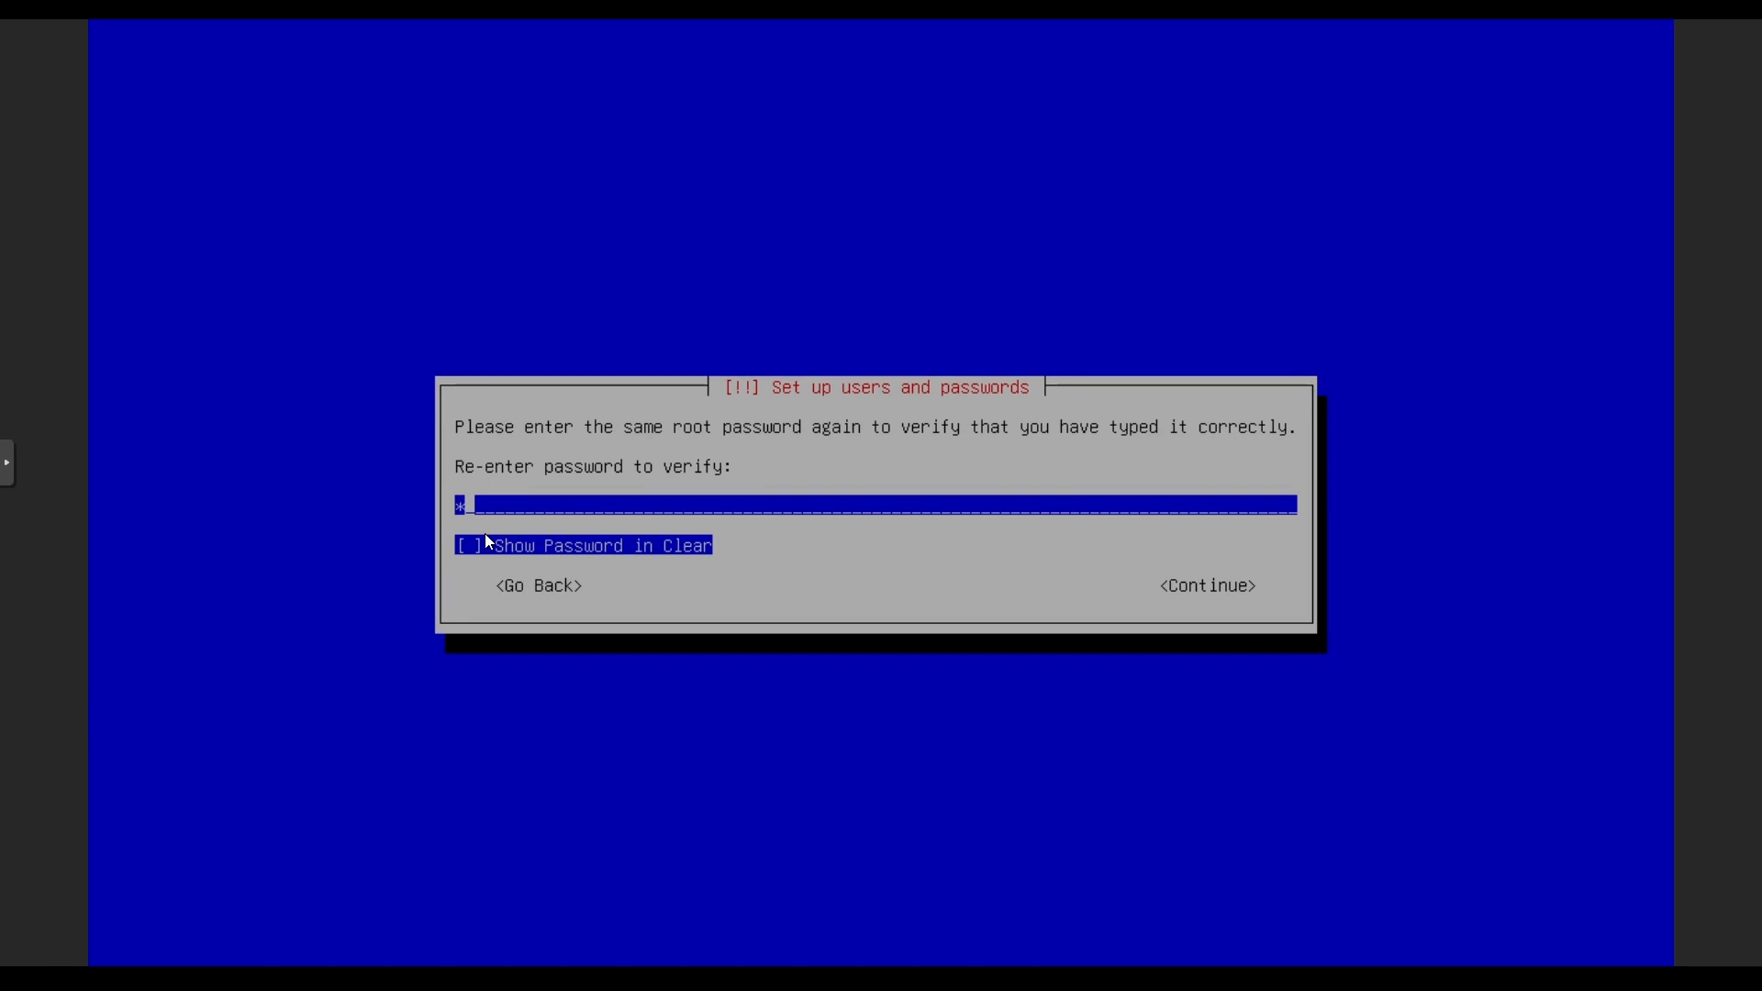
pyautogui.write('********')
pyautogui.press('Return')
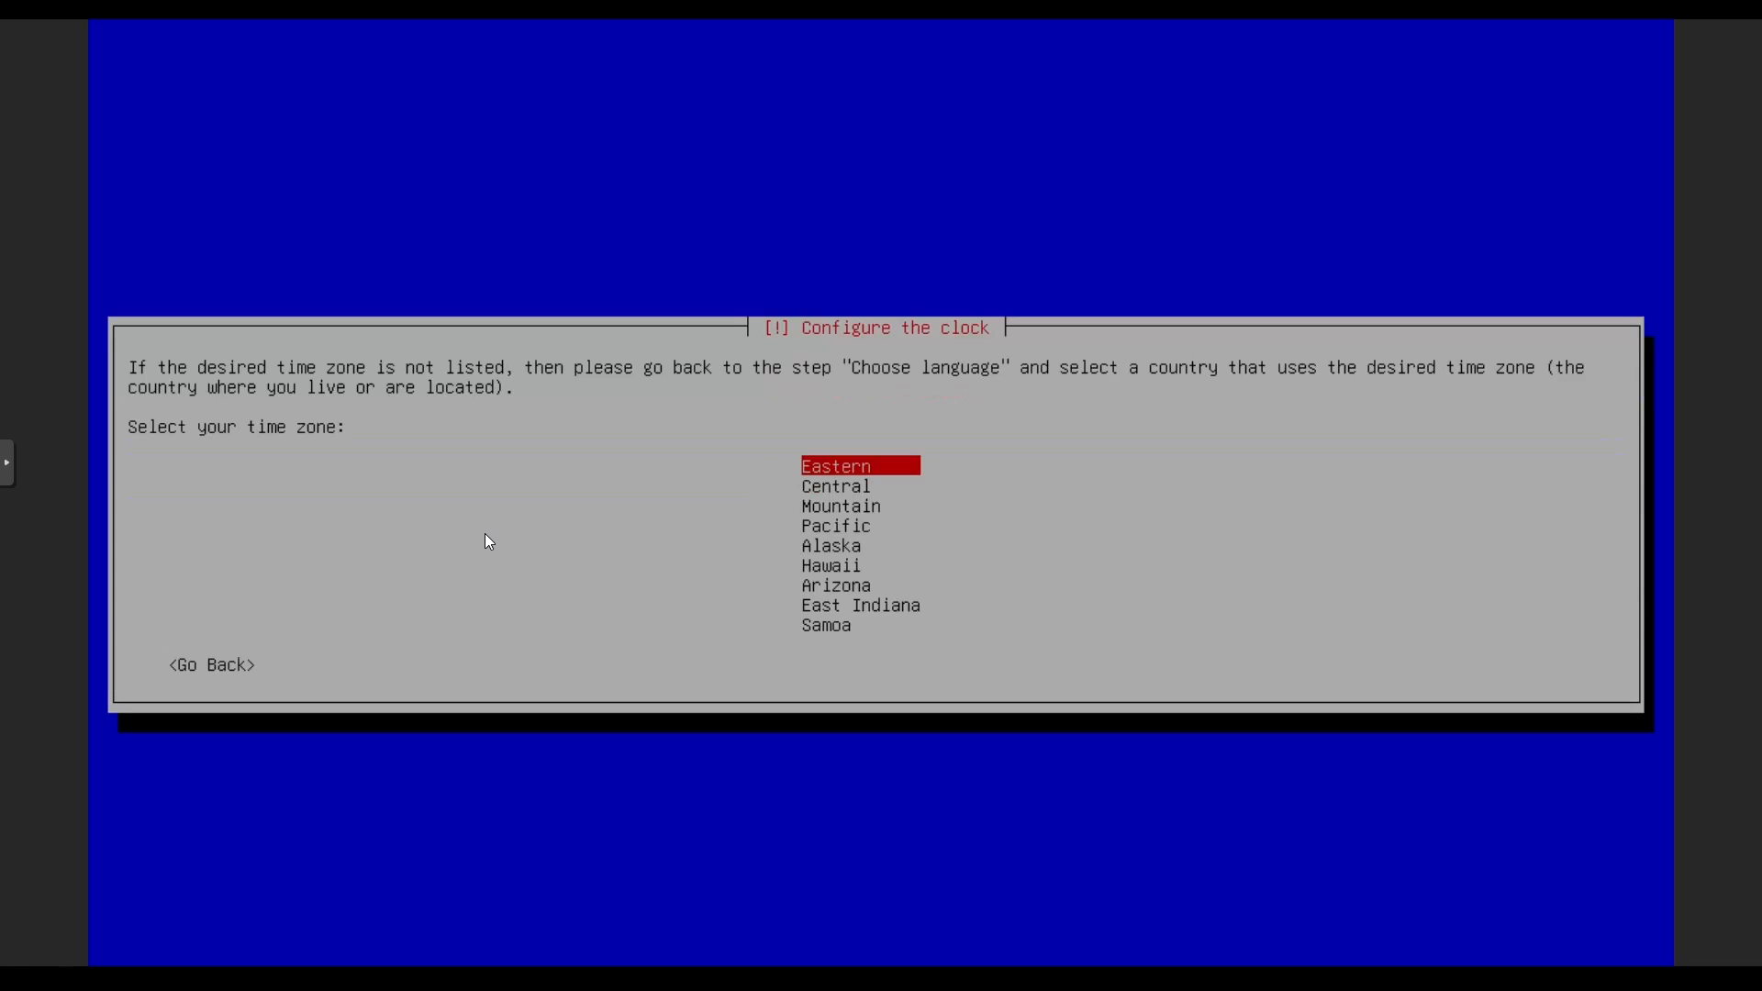
# - Set the time zone to Central and choose the 21.5 GB sda disk for the operating system
pyautogui.press('Down')
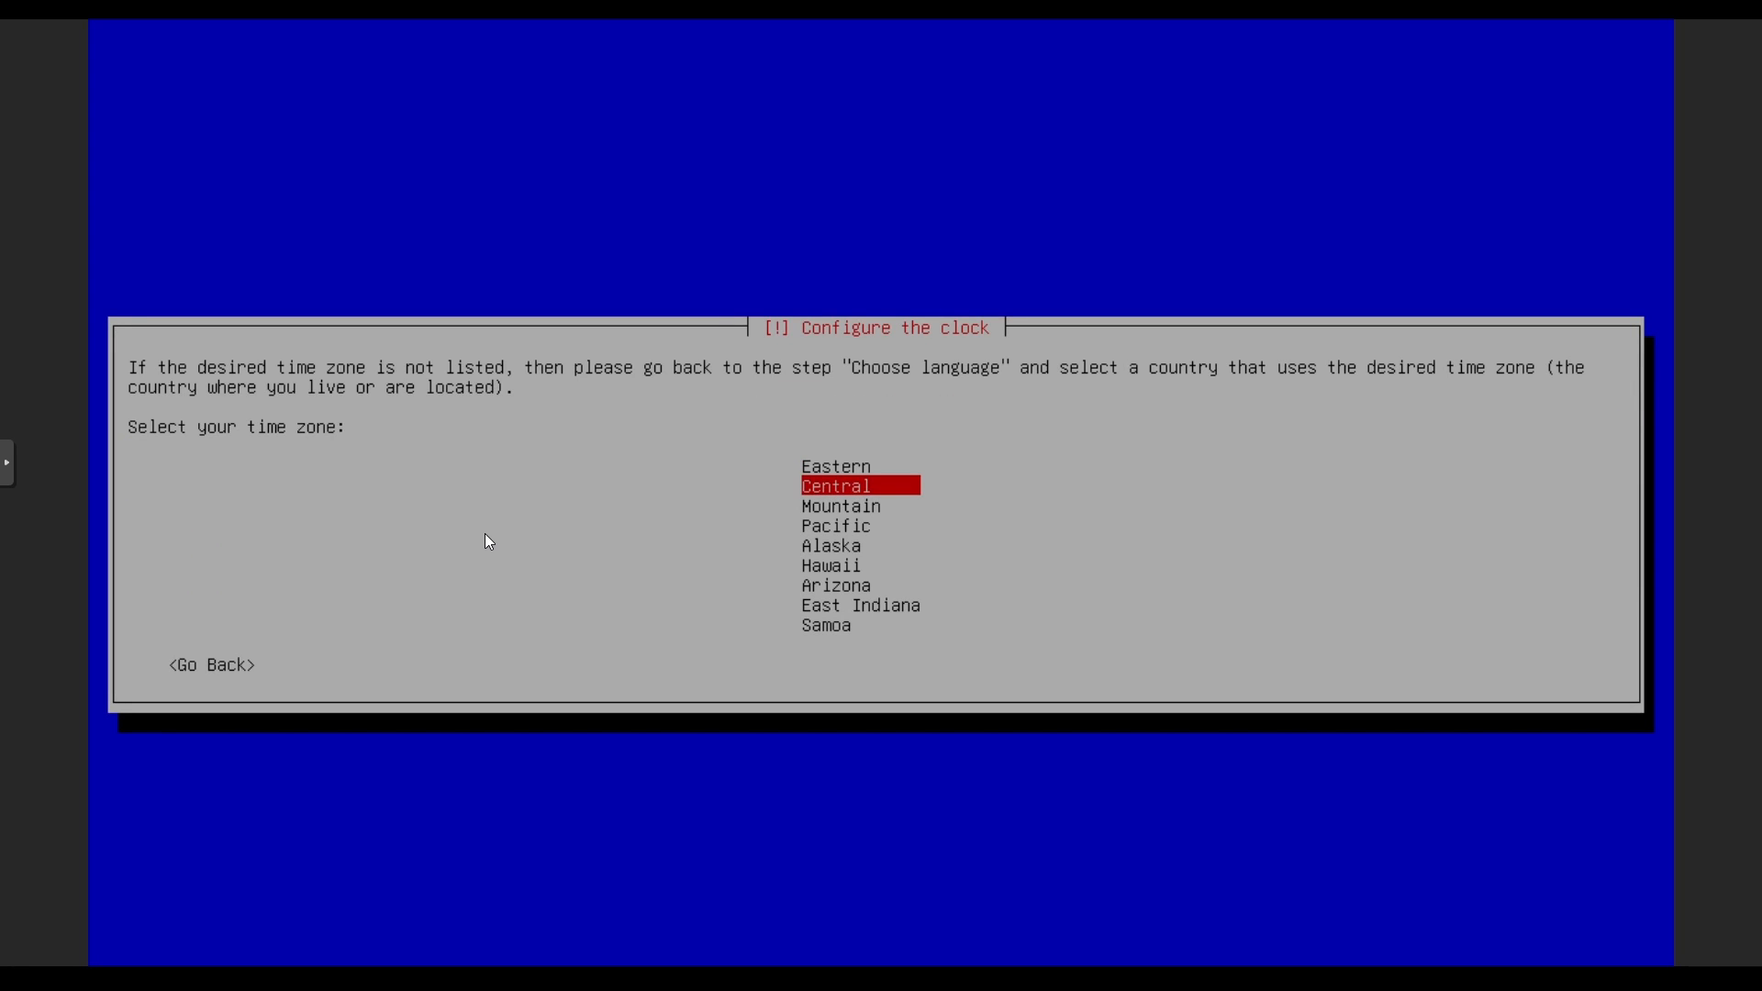
pyautogui.press('Return')
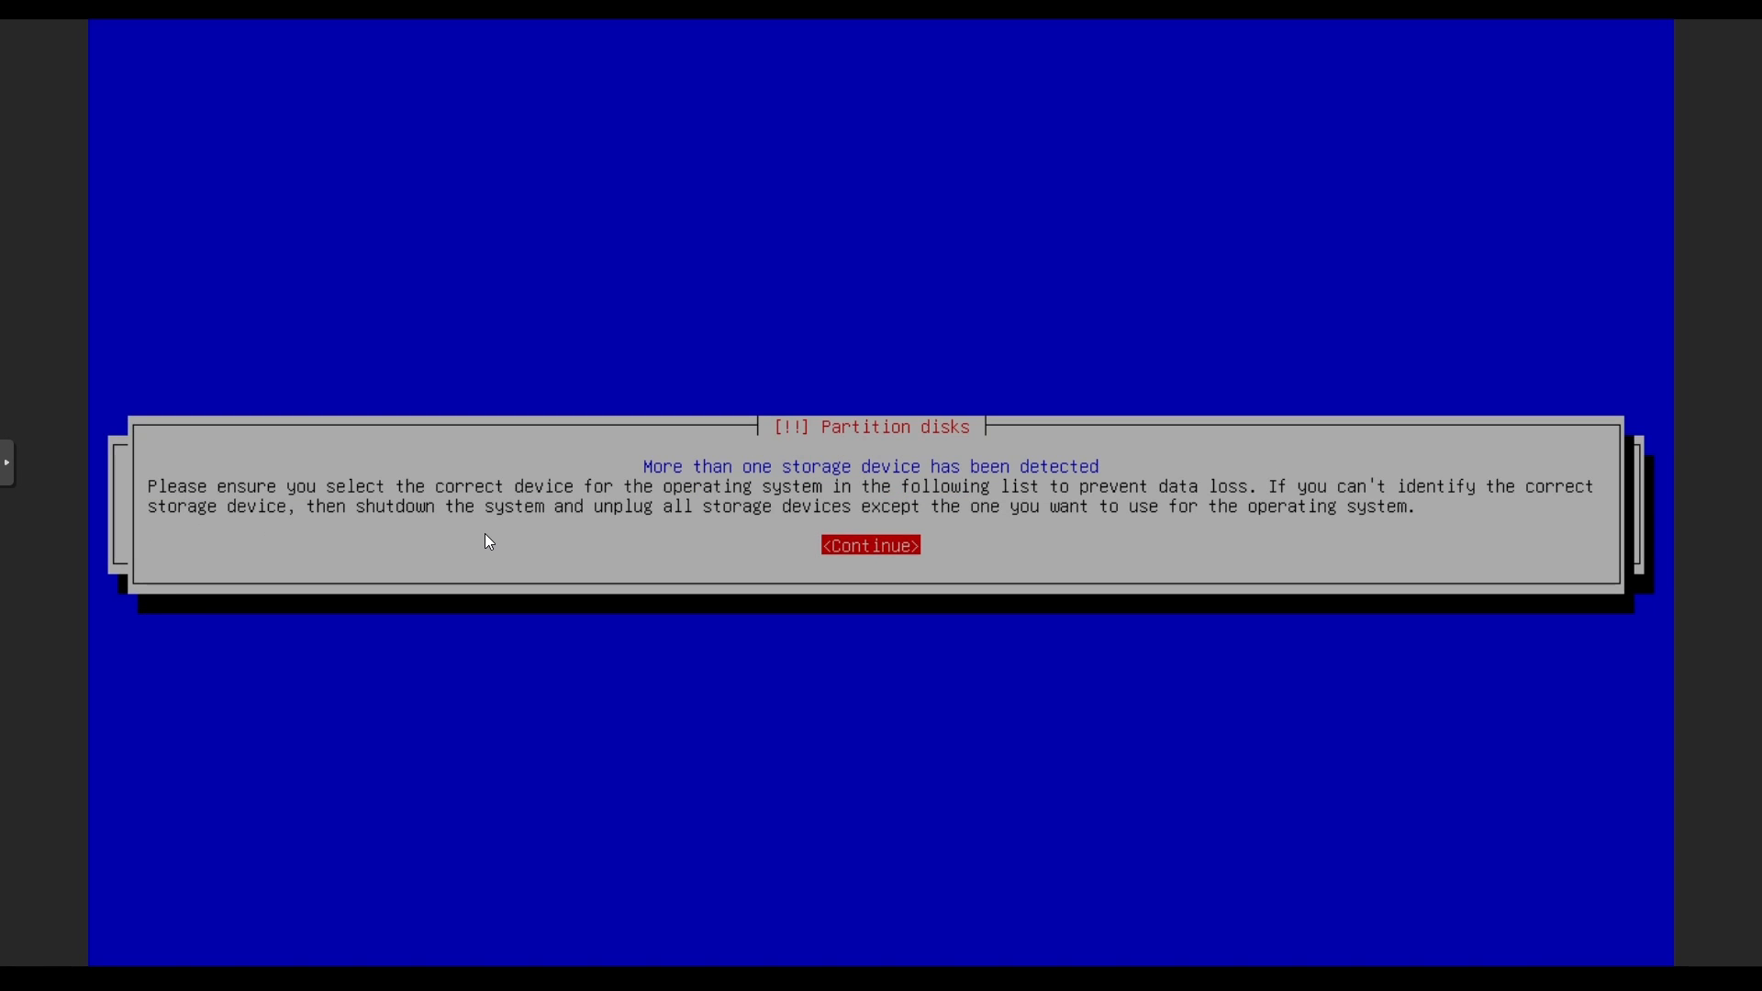
pyautogui.press('Return')
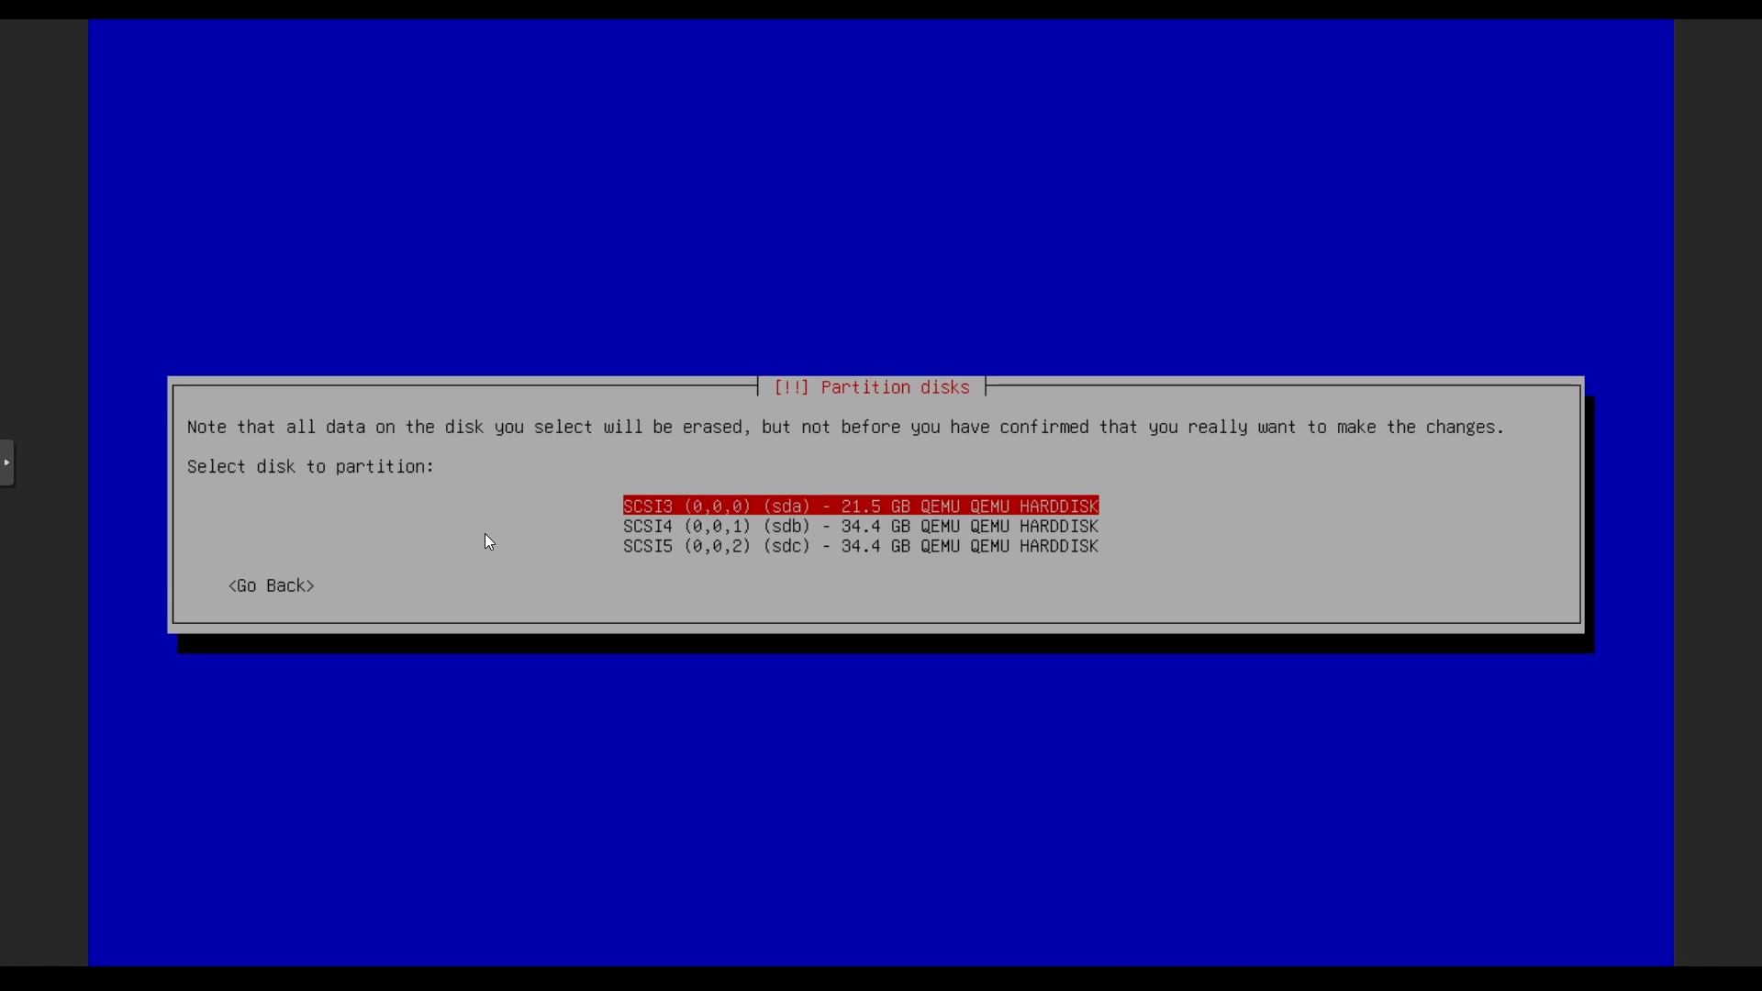
pyautogui.press('Down')
pyautogui.press('Down')
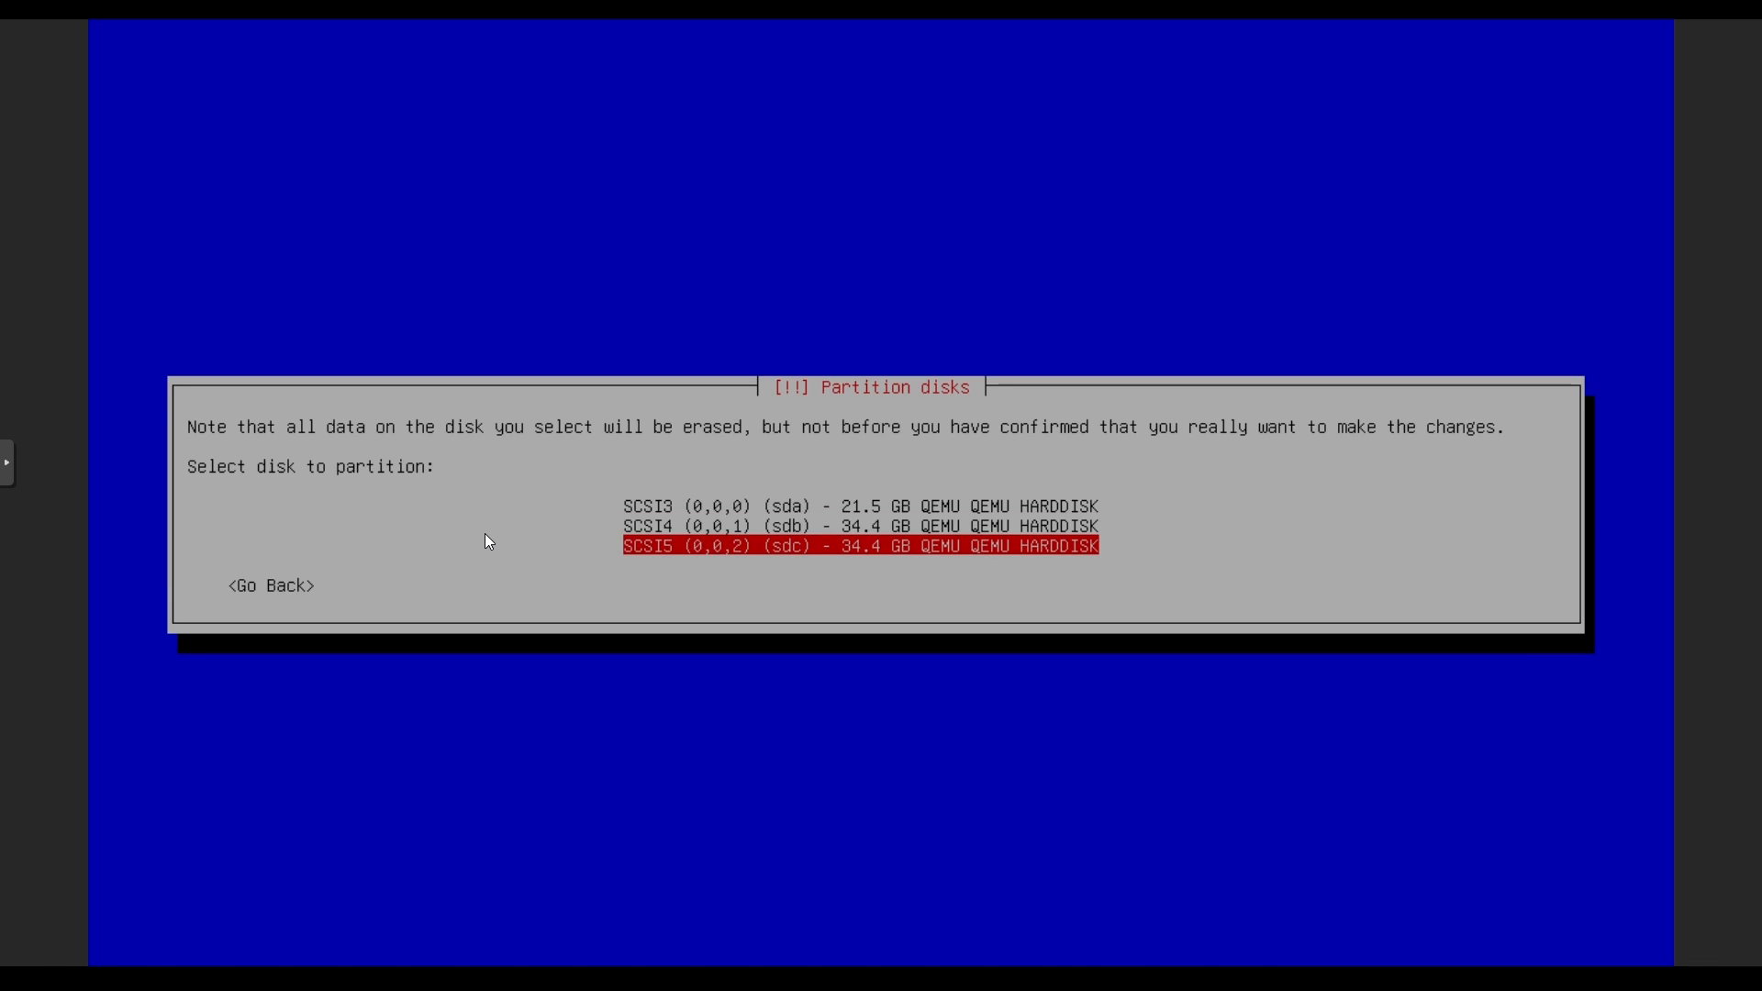
pyautogui.press('Up')
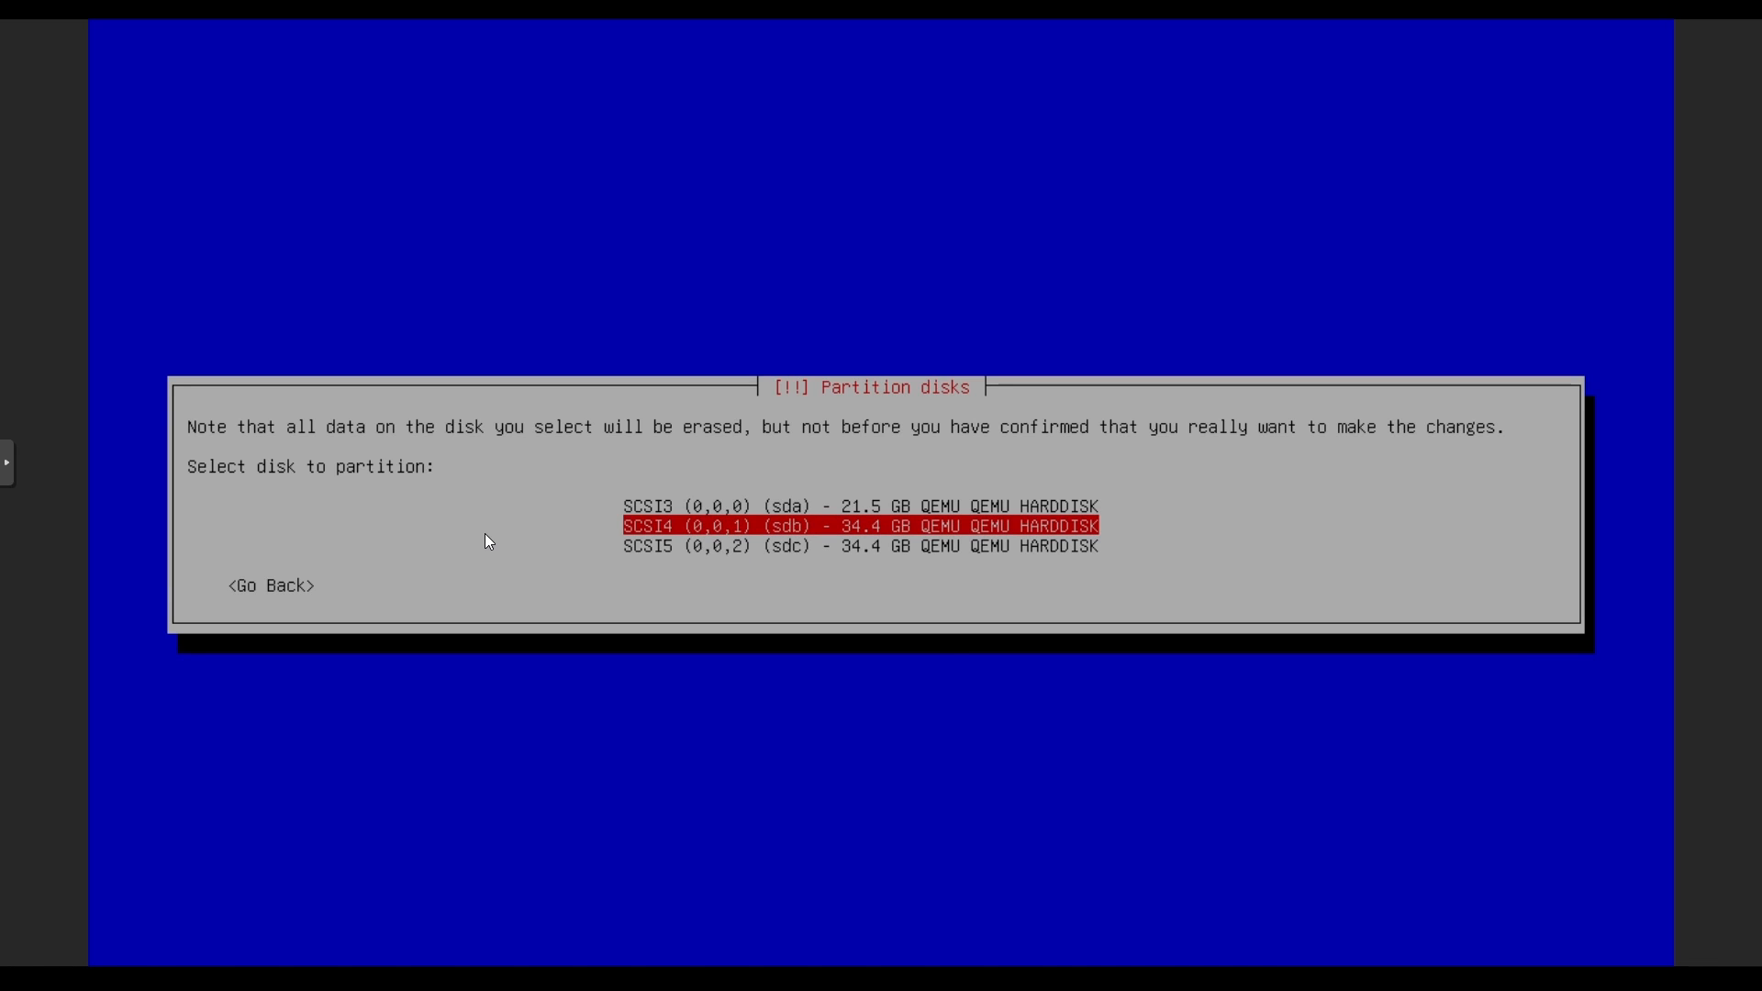
pyautogui.press('Up')
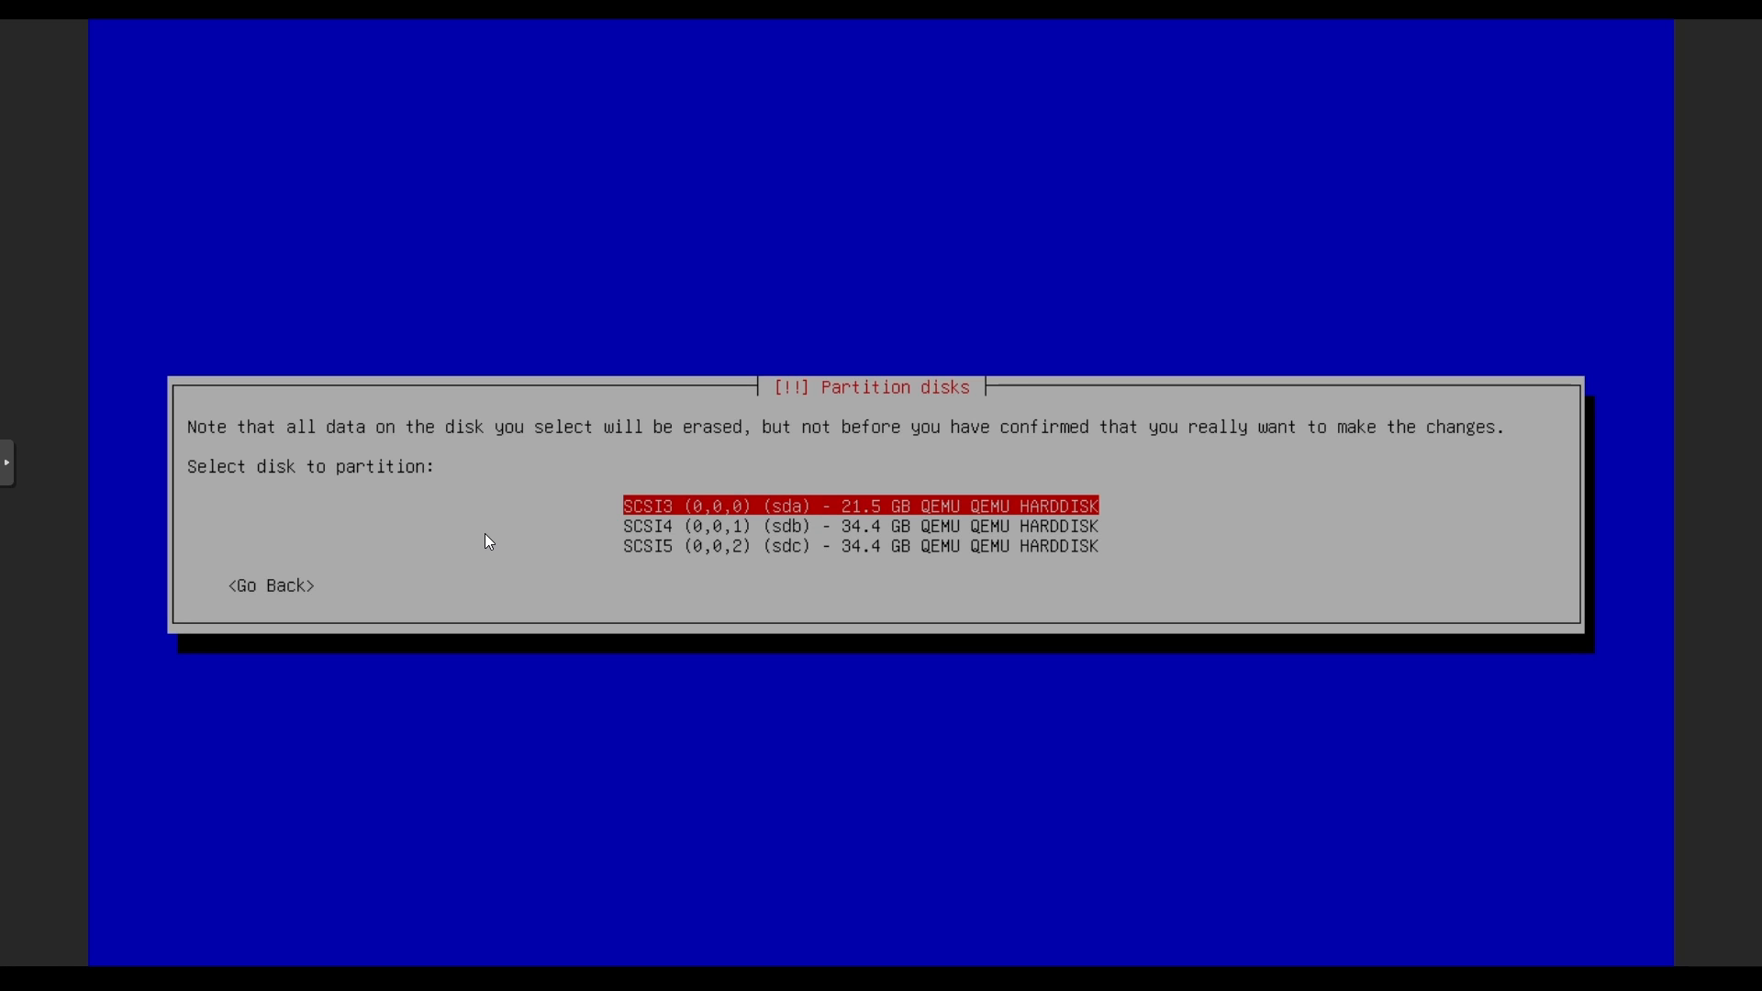
pyautogui.press('Return')
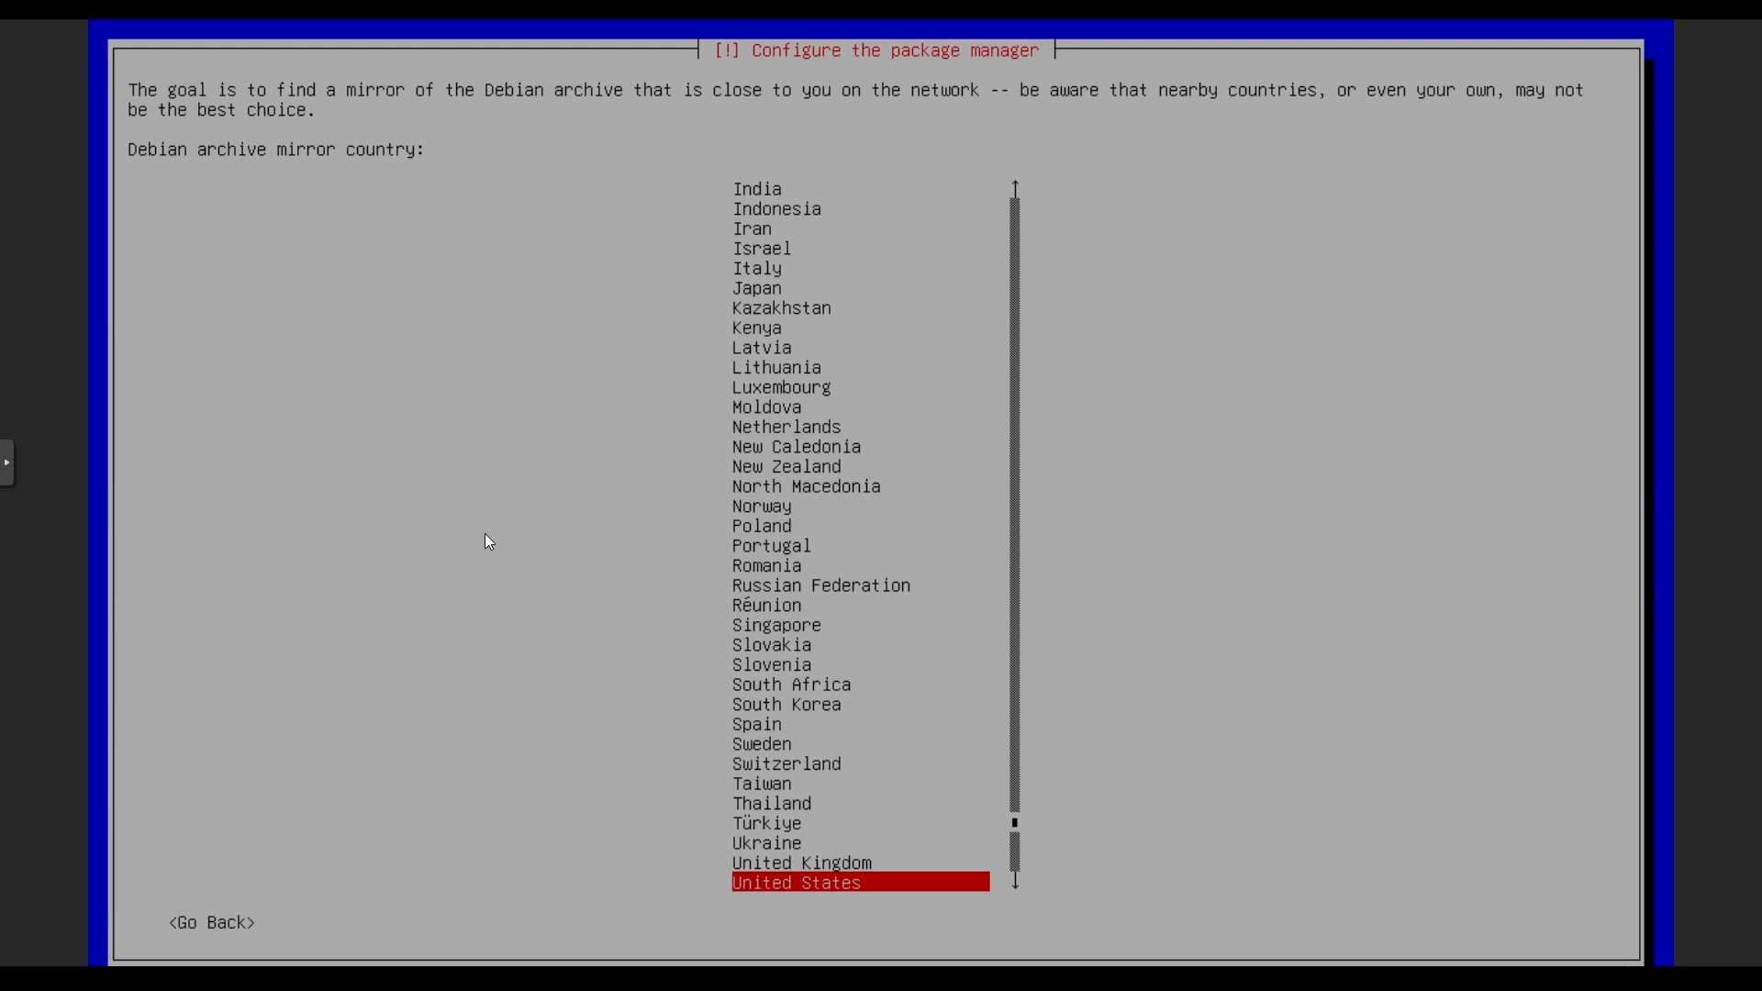
# - Configure the package manager with the United States mirror deb.debian.org and no HTTP proxy
pyautogui.press('Return')
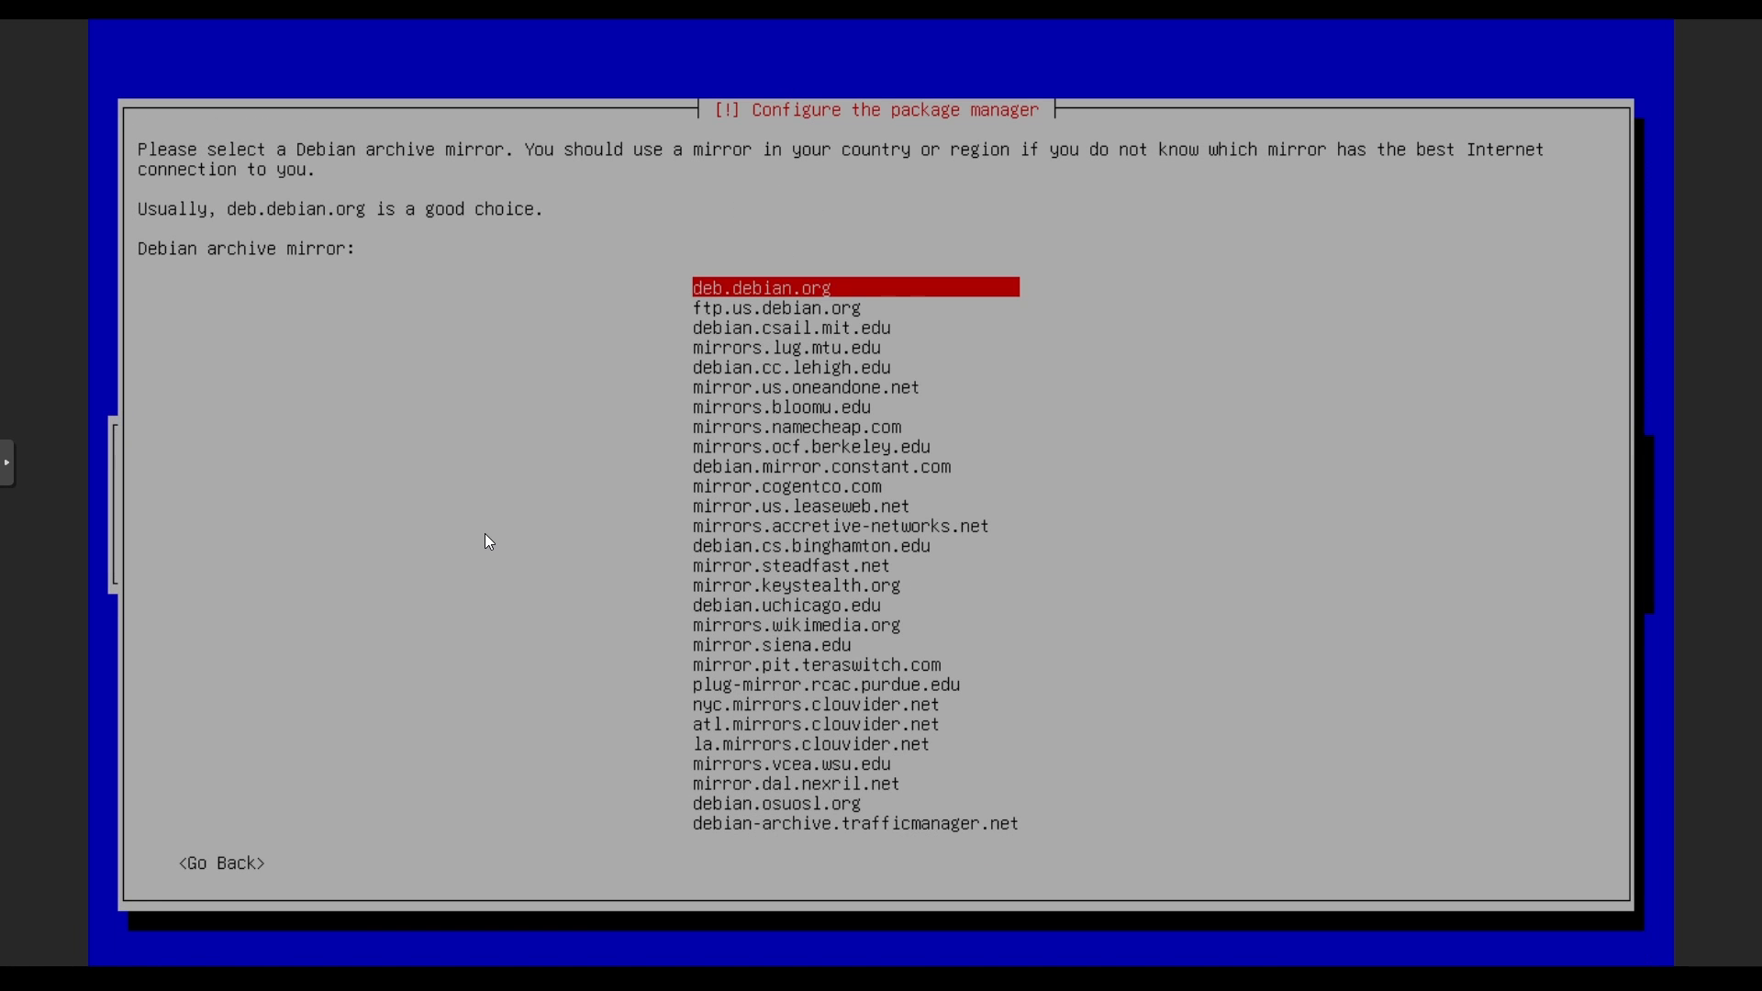
pyautogui.press('Return')
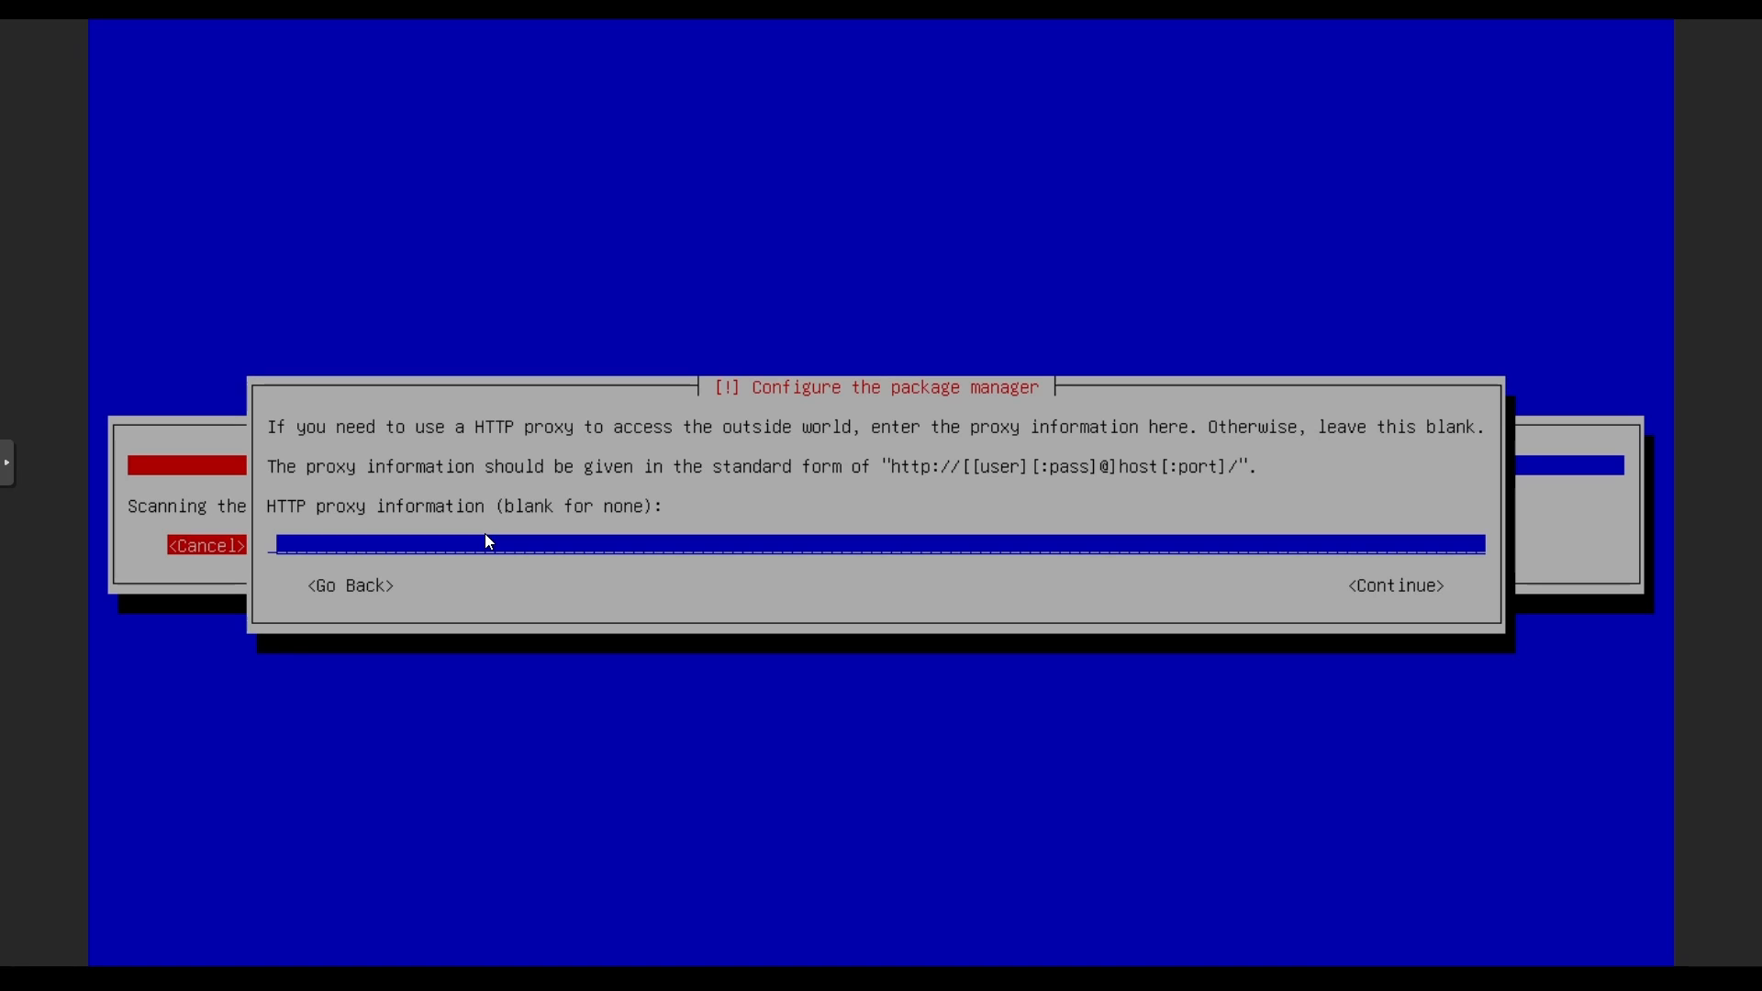
pyautogui.press('Return')
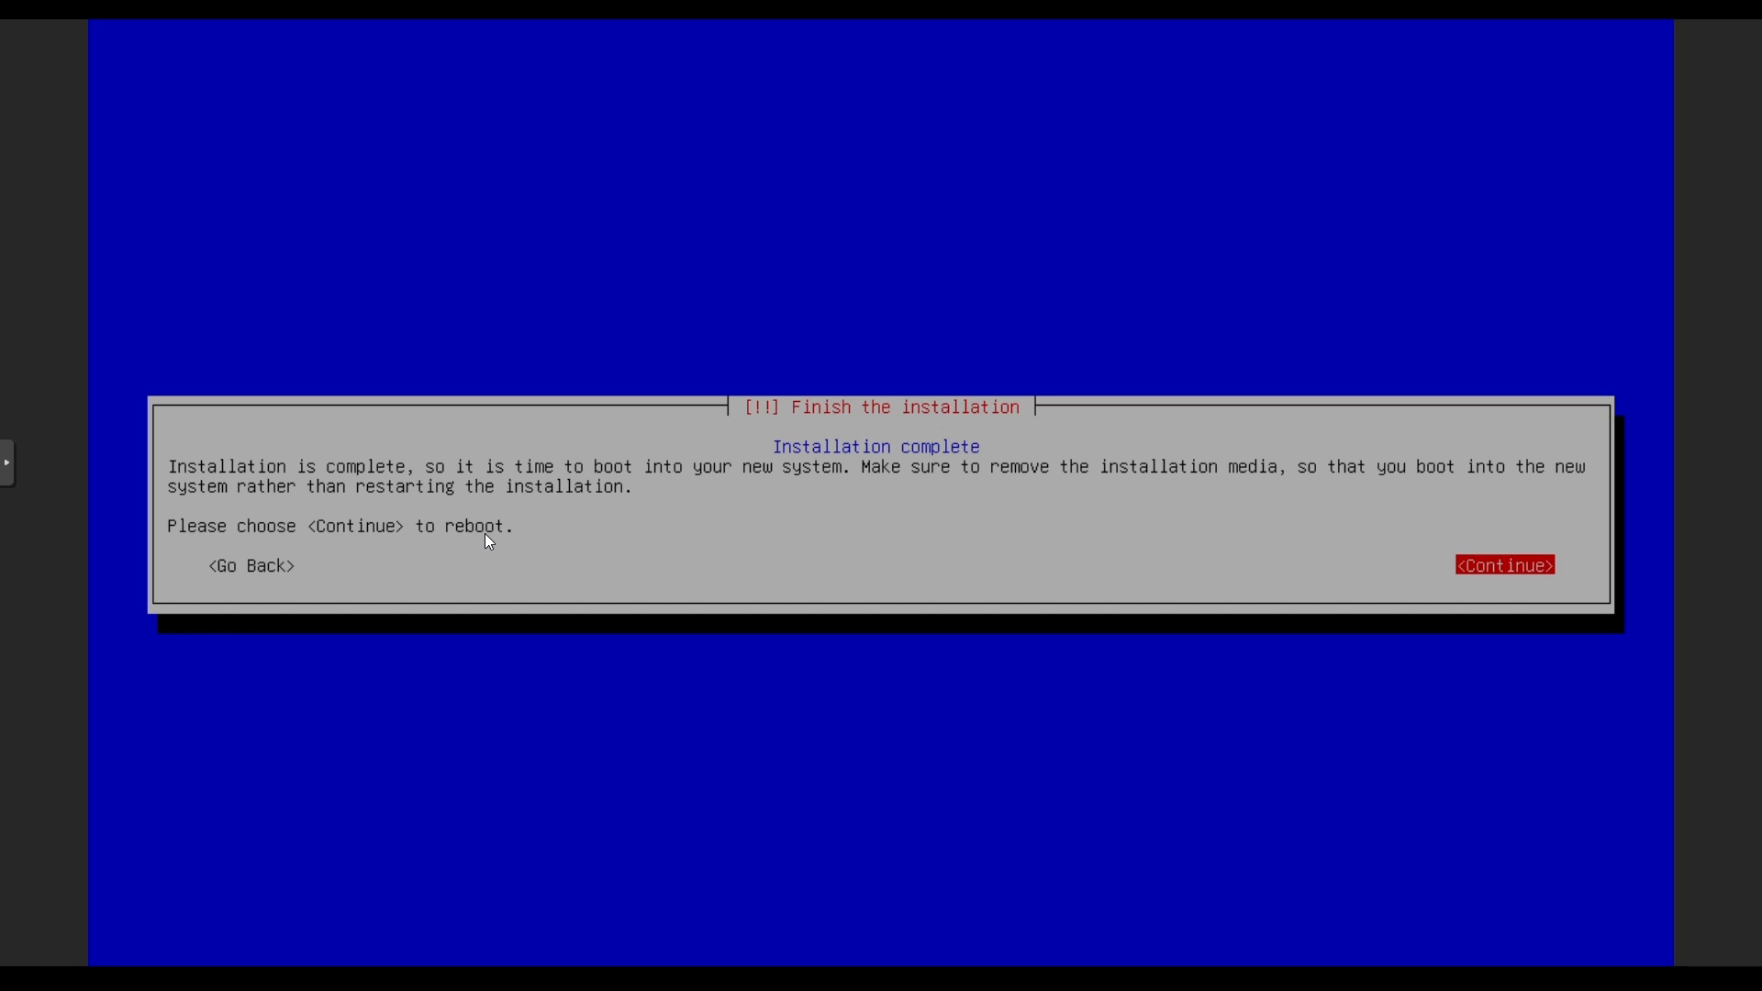
# - Finish the installation with a reboot and set VM 137's CD/DVD drive to use no media
pyautogui.press('Return')
pyautogui.press('Escape')
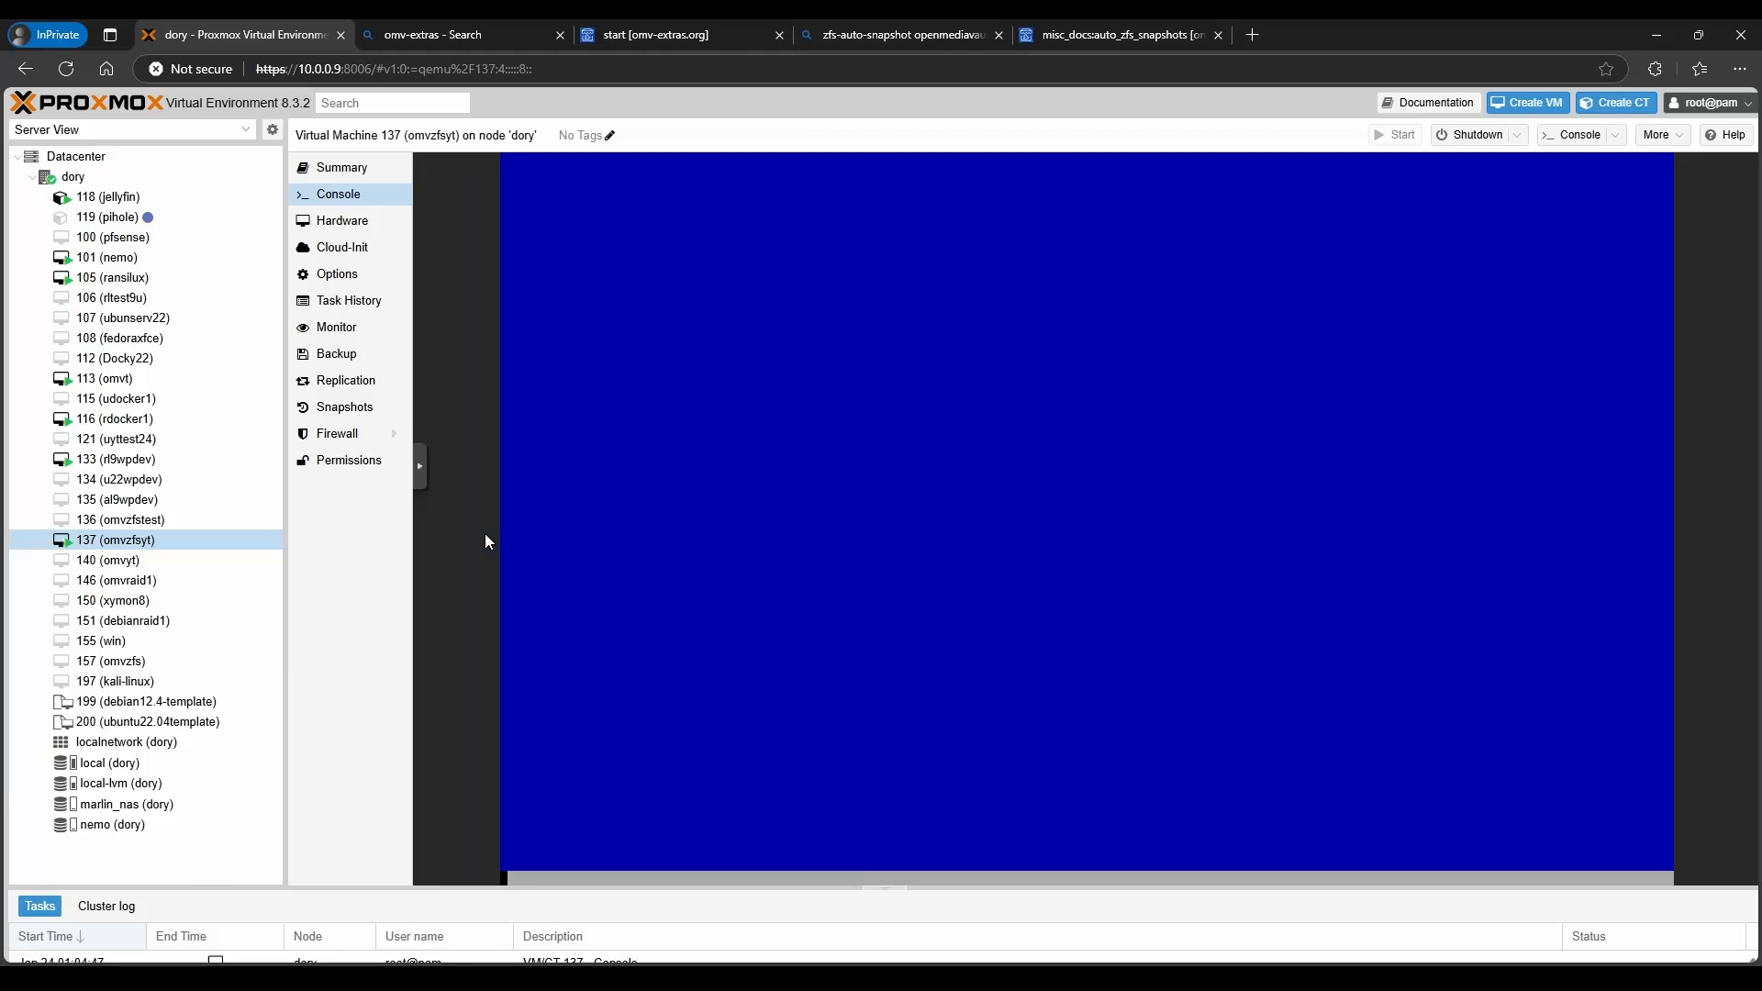
pyautogui.click(341, 220)
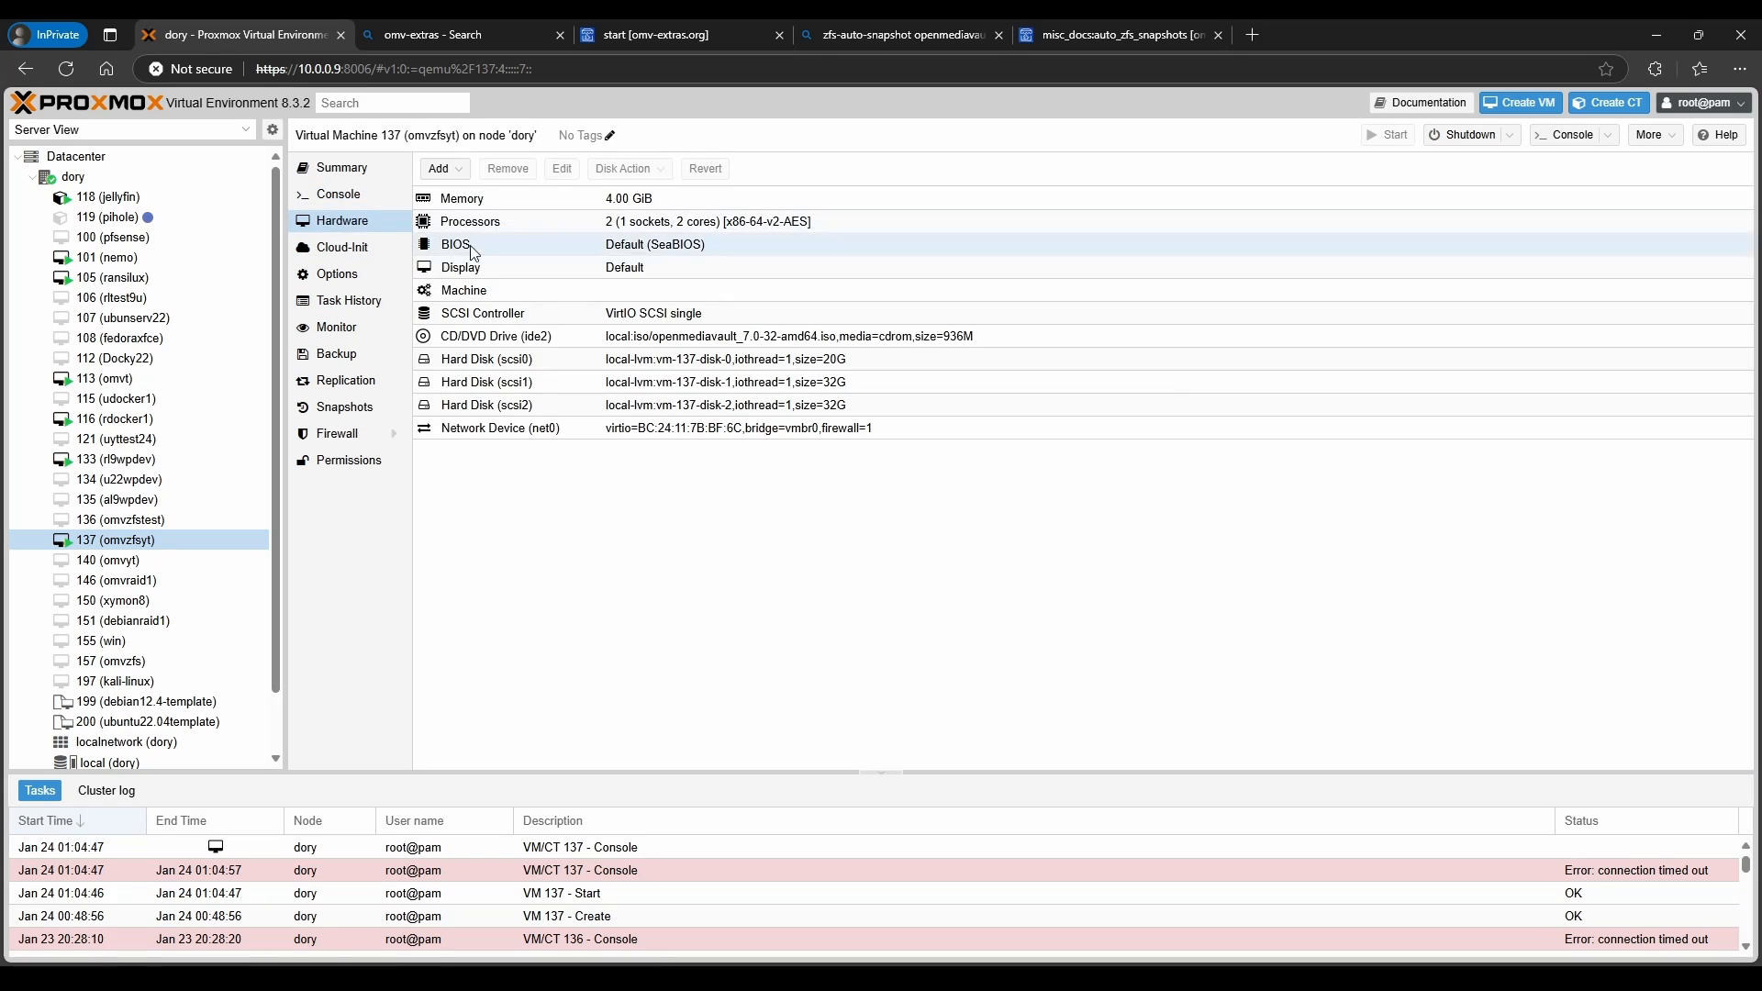
pyautogui.click(511, 337)
pyautogui.click(560, 169)
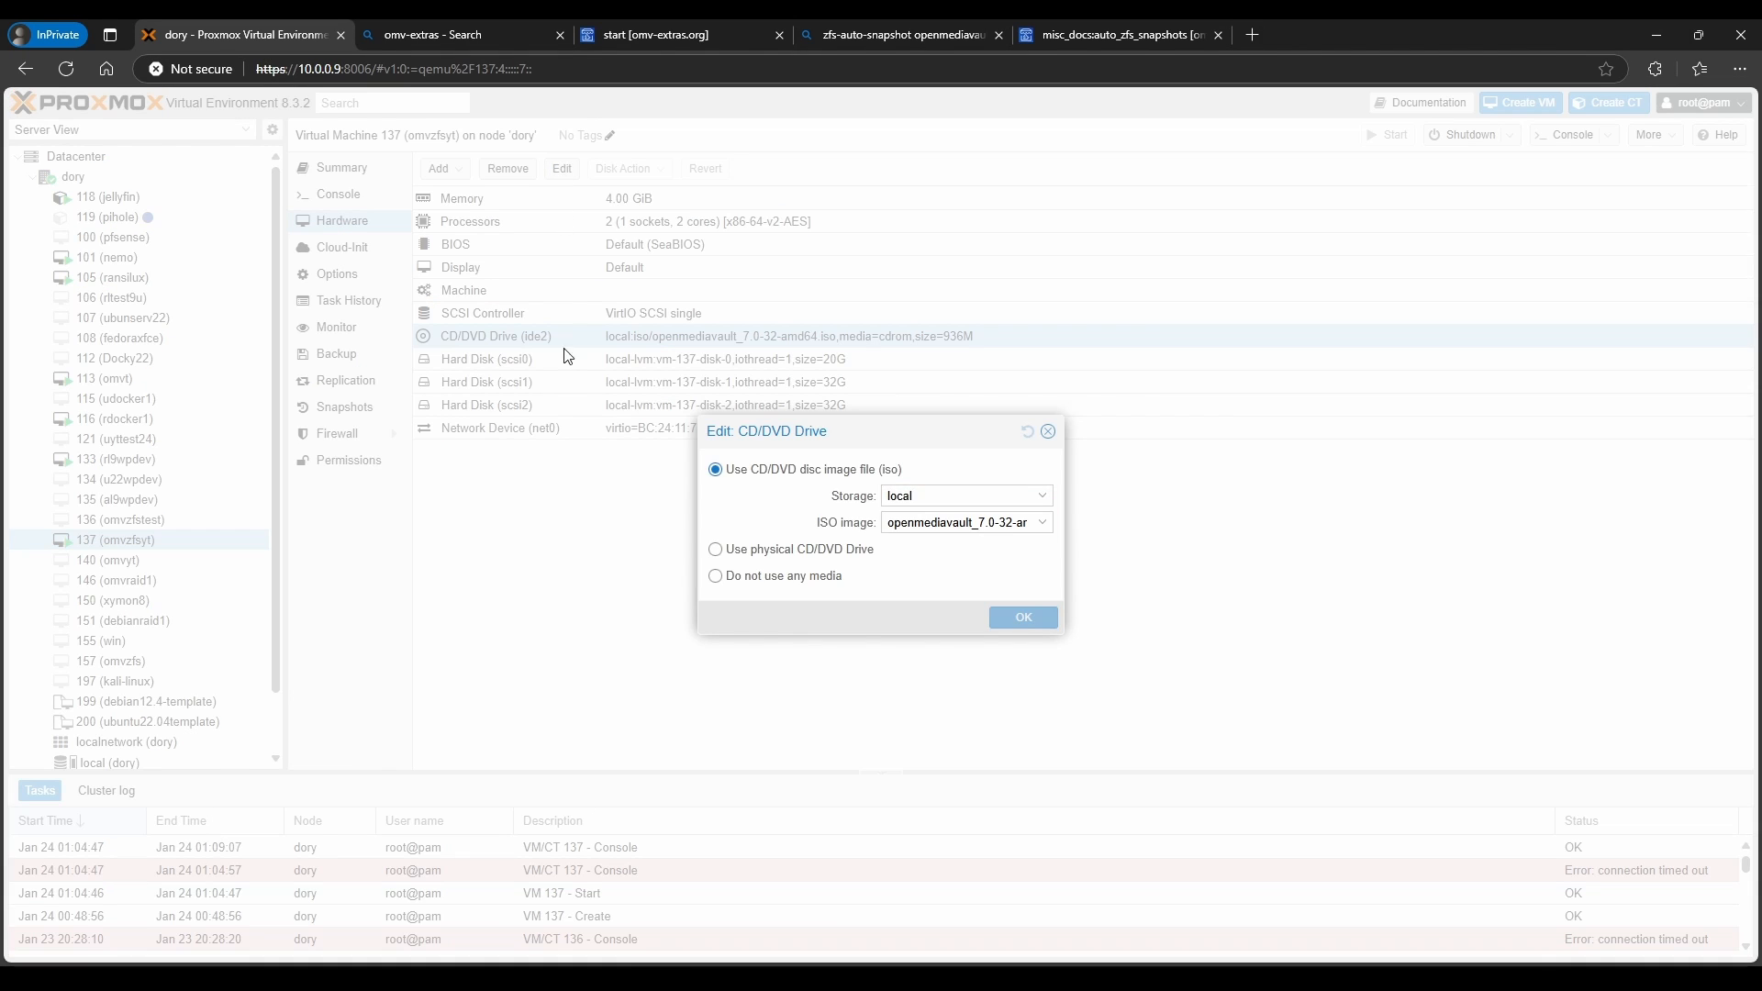
pyautogui.click(751, 578)
pyautogui.click(1023, 618)
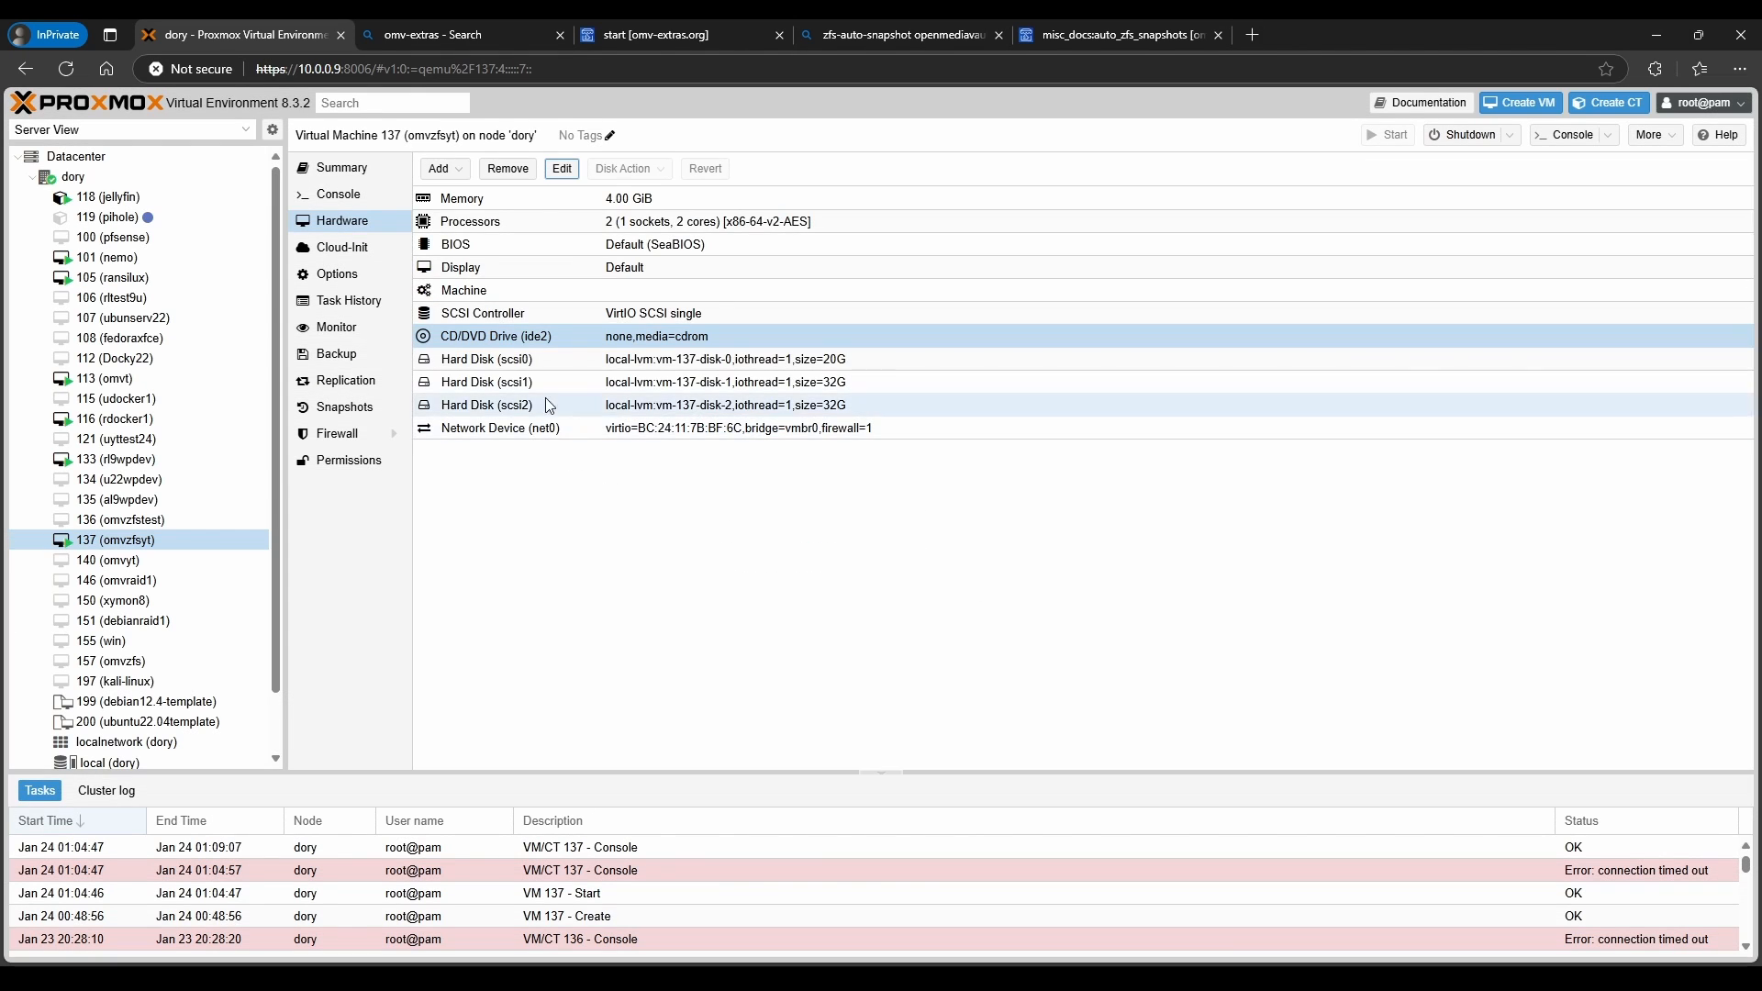
pyautogui.click(338, 193)
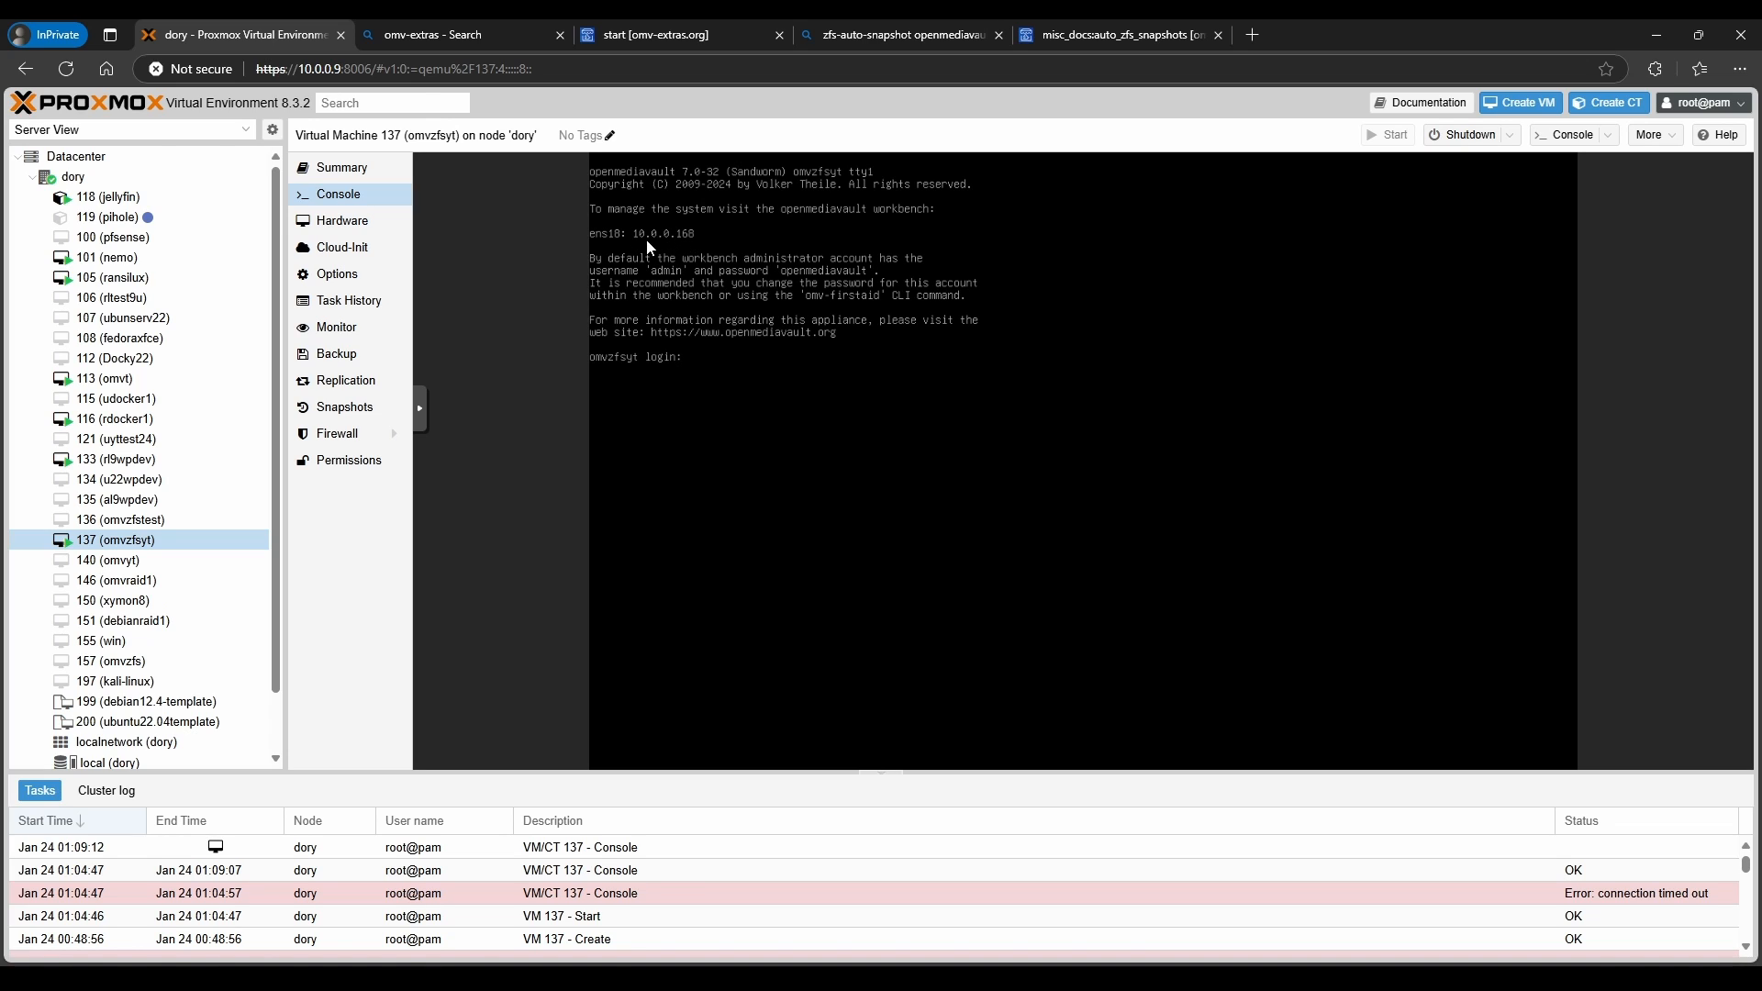
pyautogui.click(557, 979)
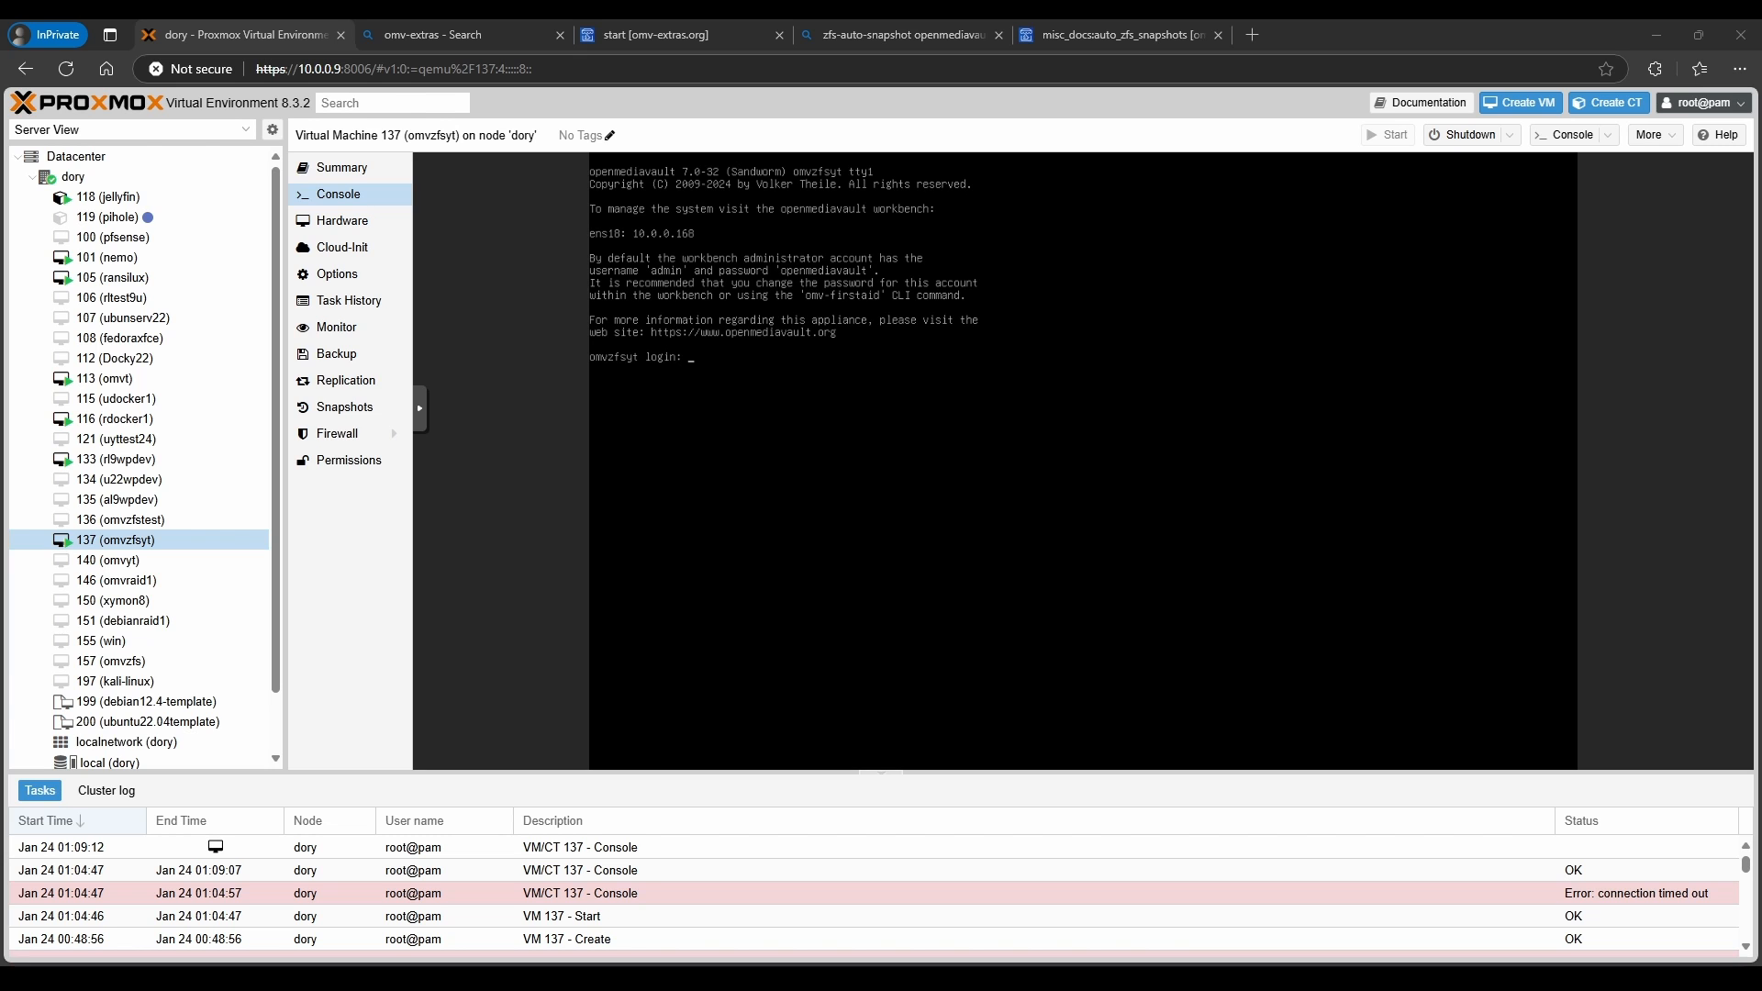
pyautogui.moveTo(398, 388); pyautogui.dragTo(799, 305)
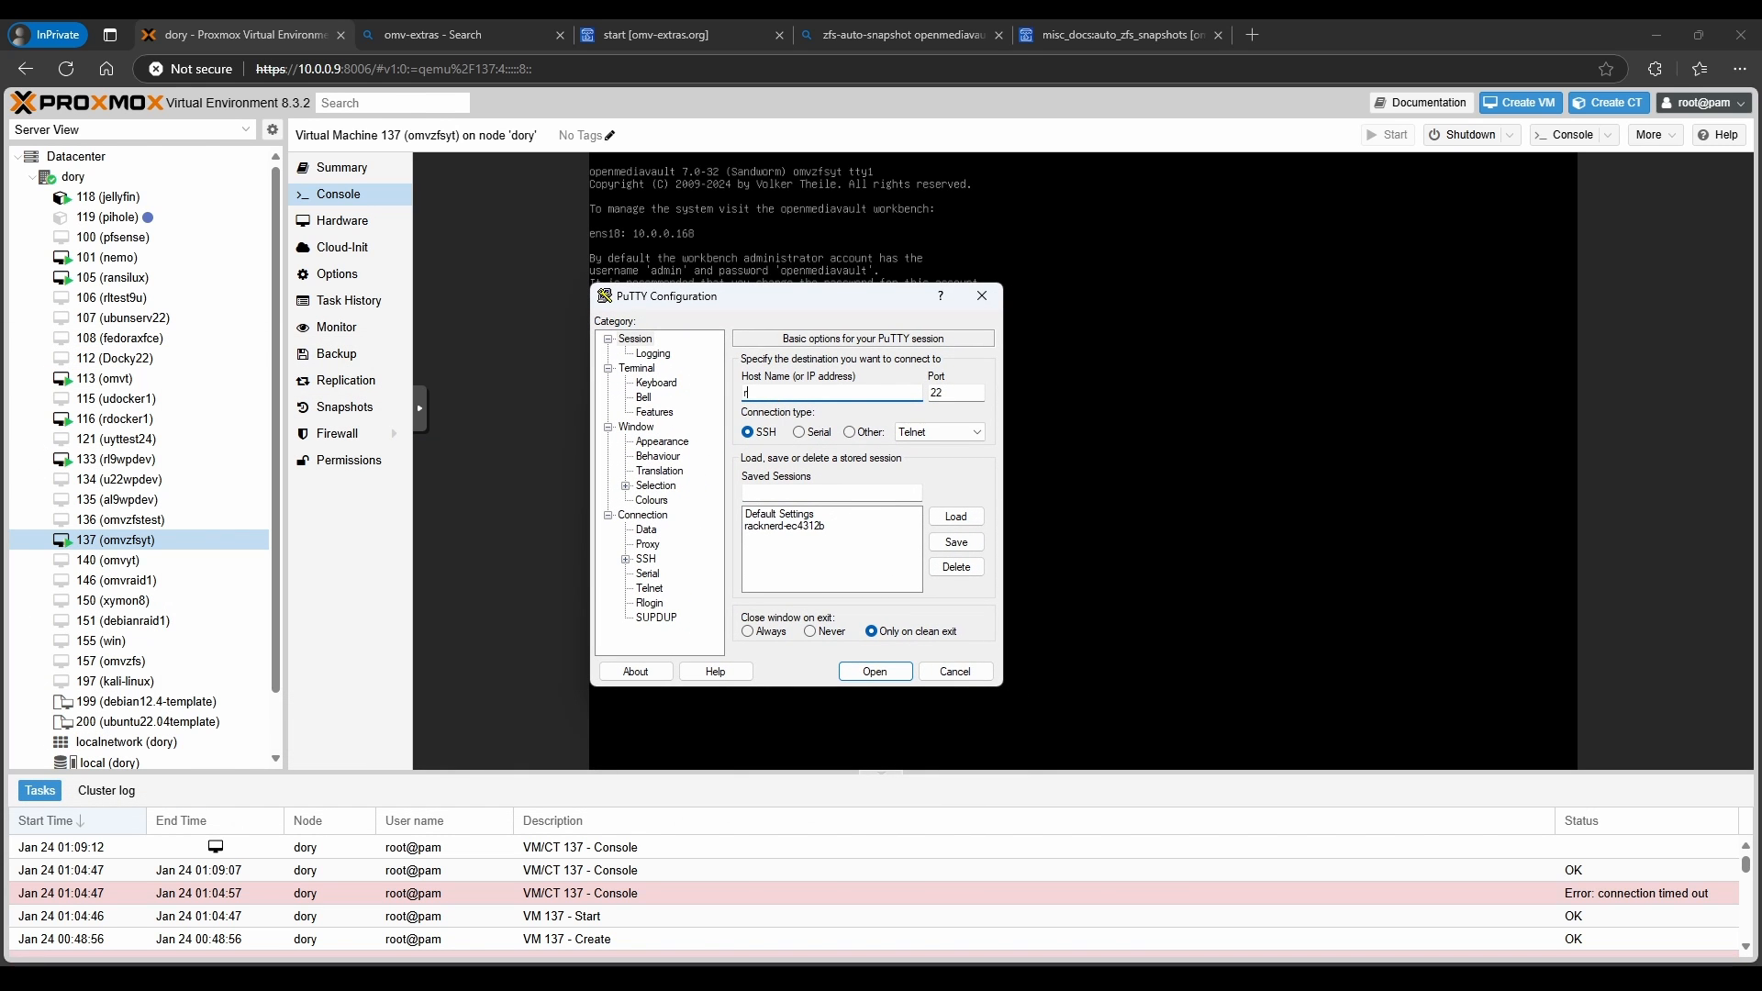
pyautogui.write('root@10.0.0.168')
pyautogui.press('Return')
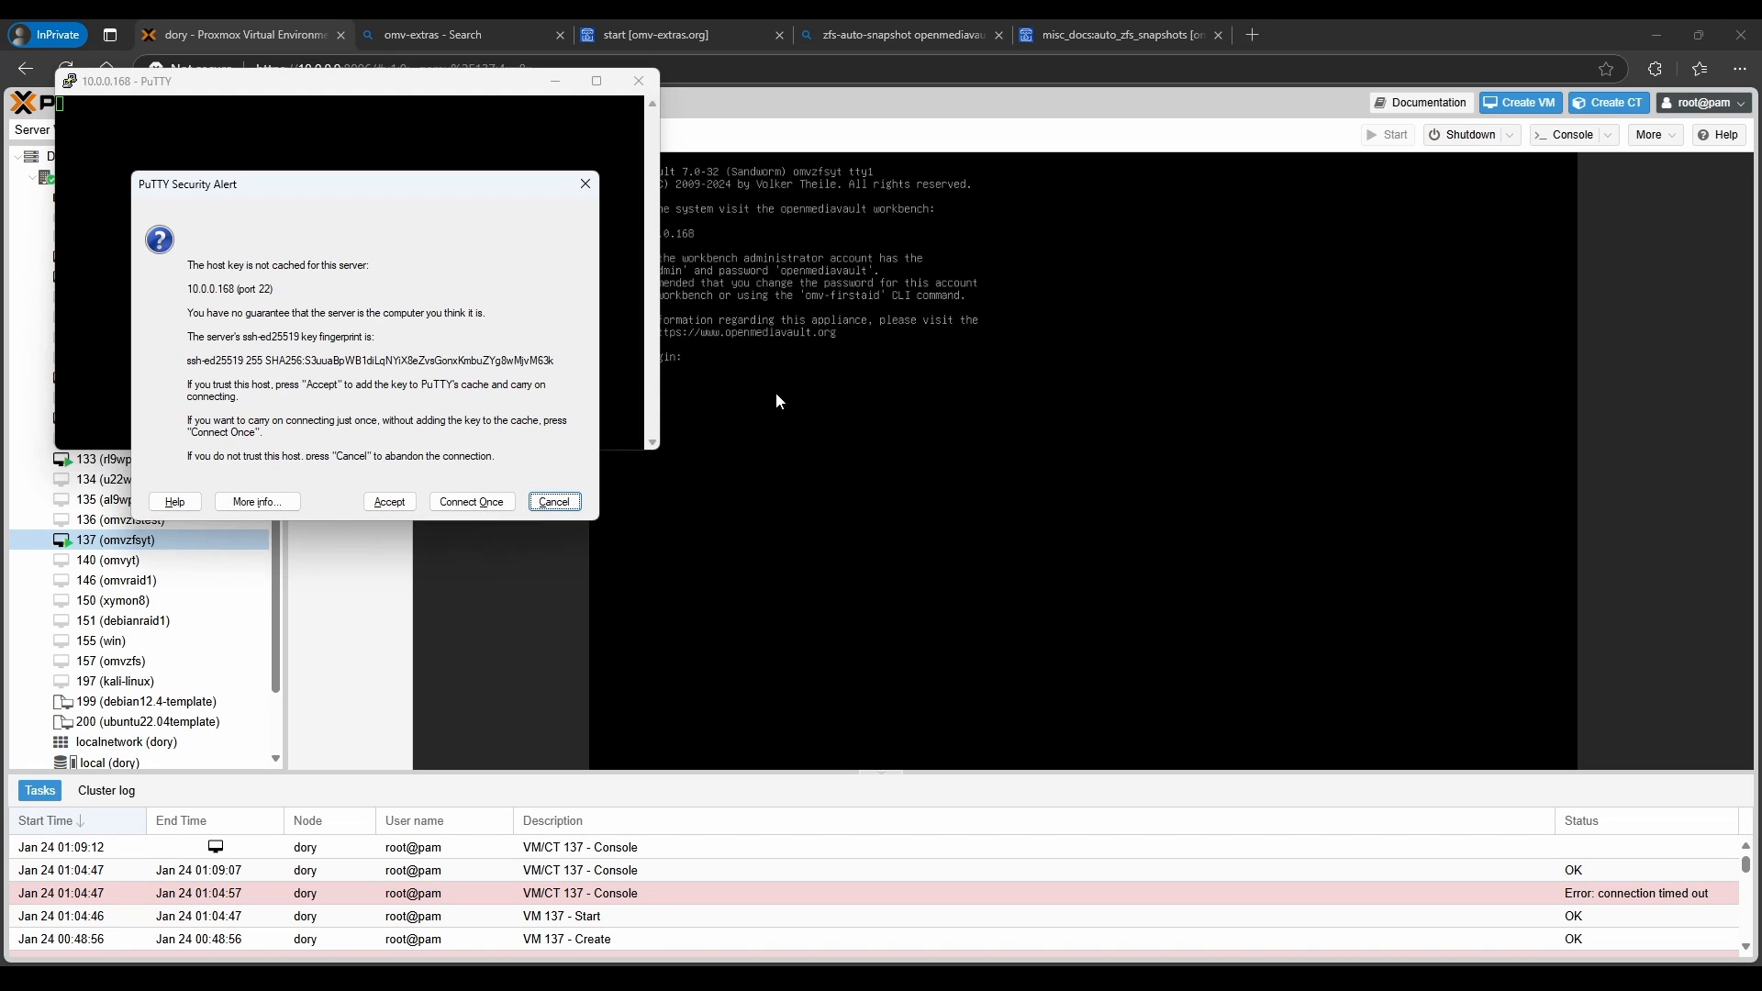
pyautogui.click(472, 501)
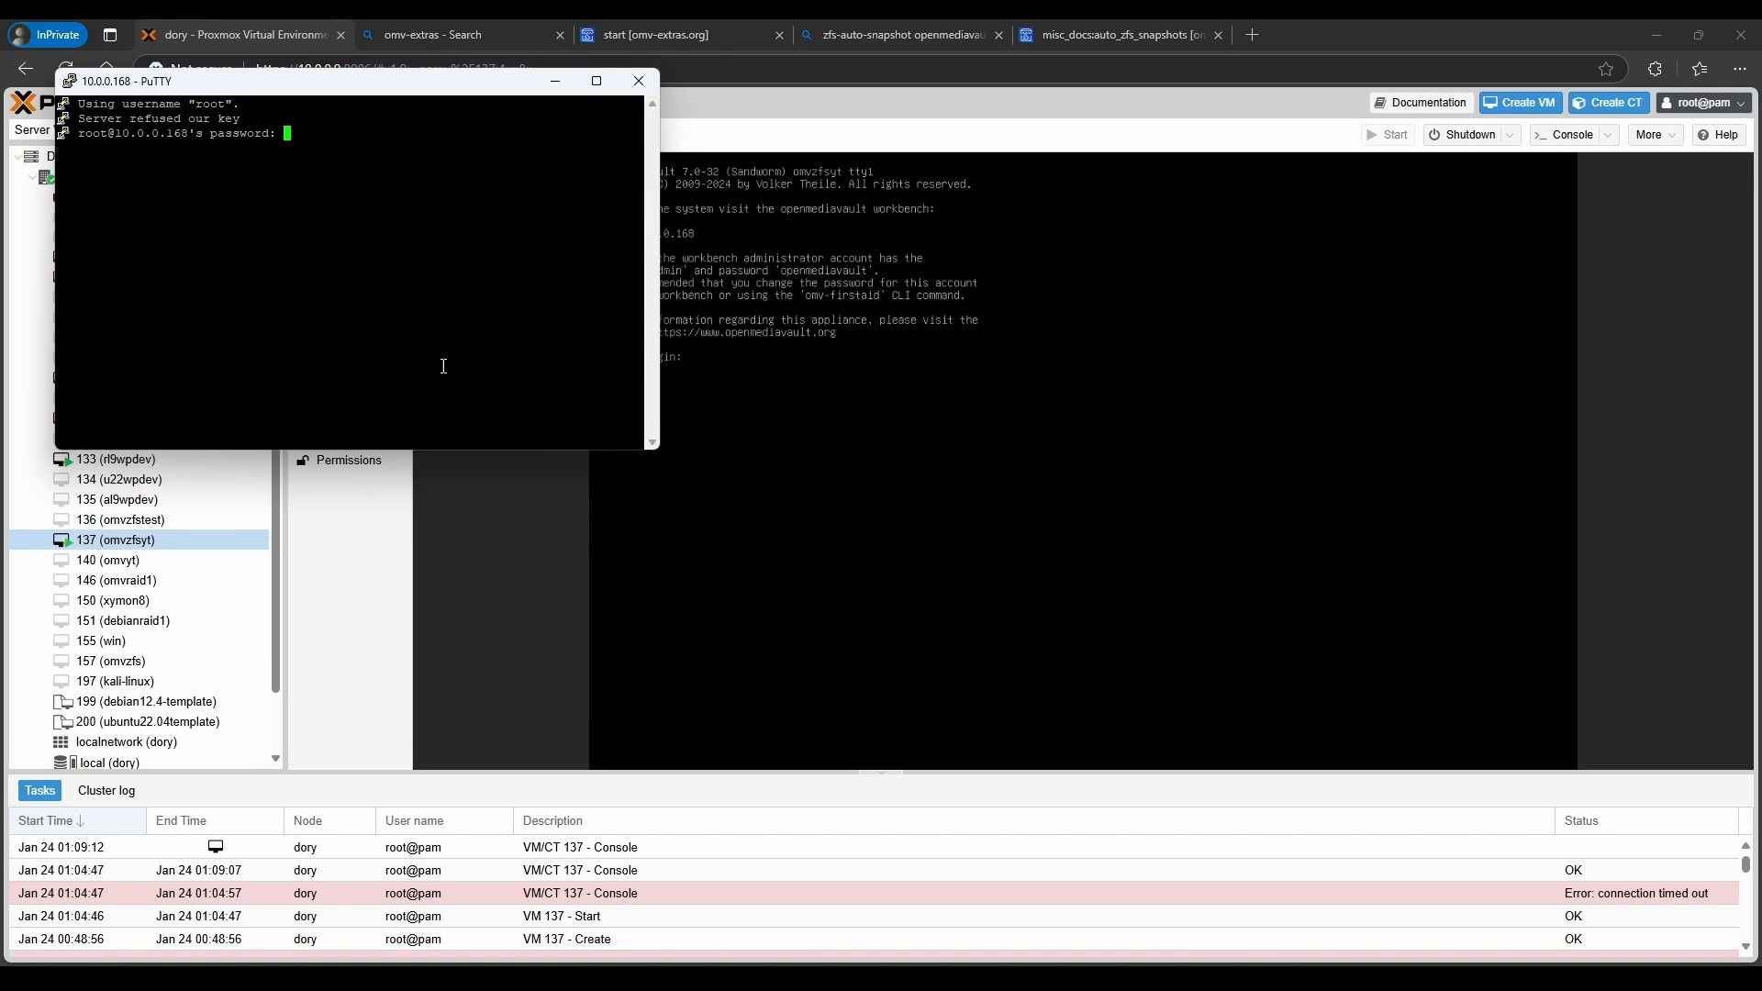
# - Move and enlarge the SSH terminal window and log in with the root password
pyautogui.moveTo(382, 98); pyautogui.dragTo(719, 228)
pyautogui.moveTo(996, 580); pyautogui.dragTo(1215, 677)
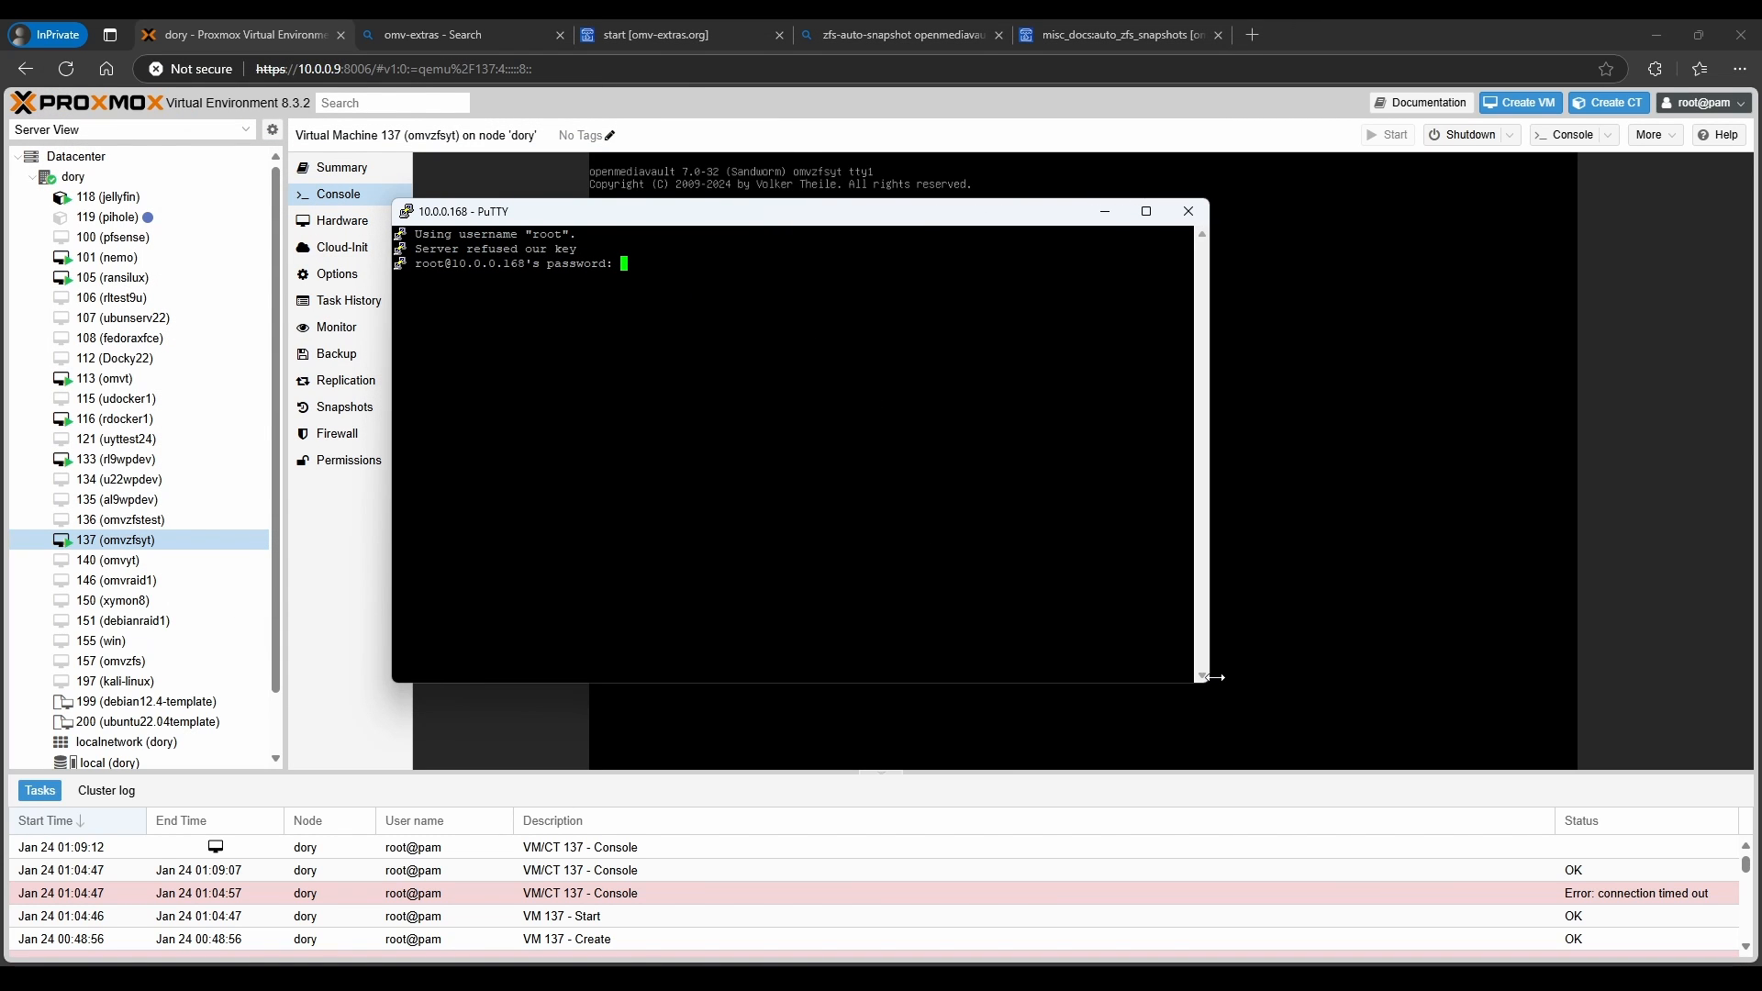
pyautogui.press('Return')
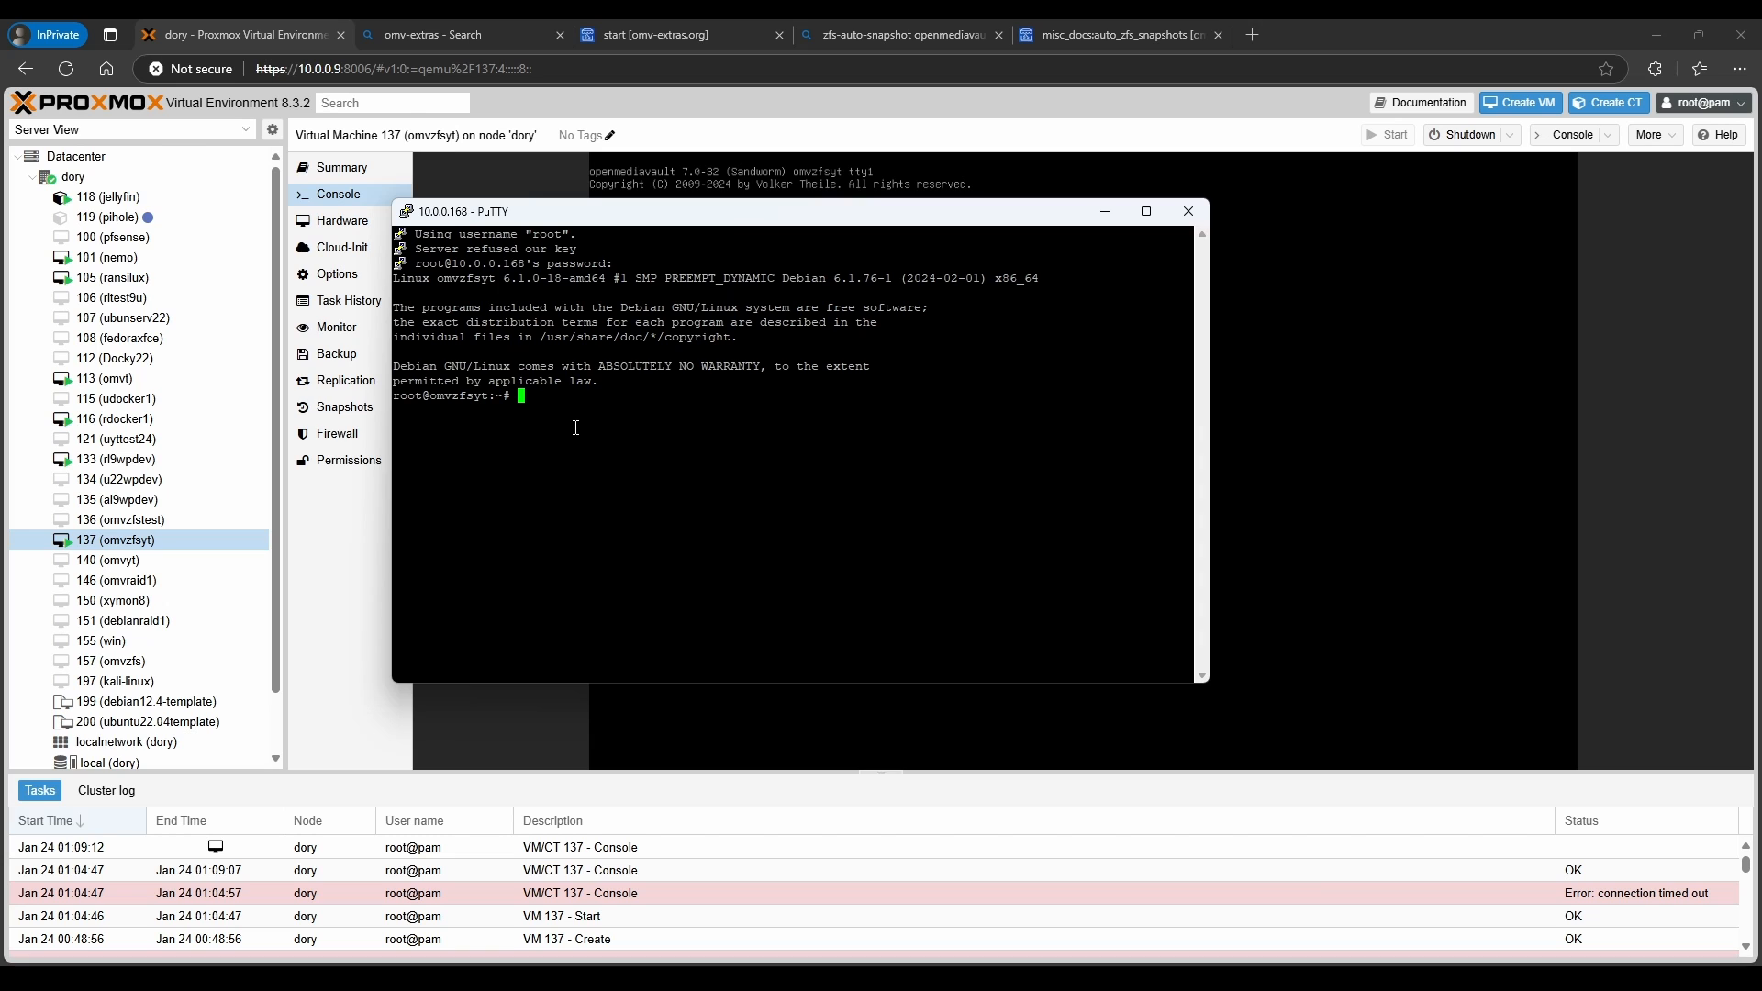
# - Copy the omv-extras wget install command from the omv-extras.org start page and return to the PuTTY session
pyautogui.click(413, 34)
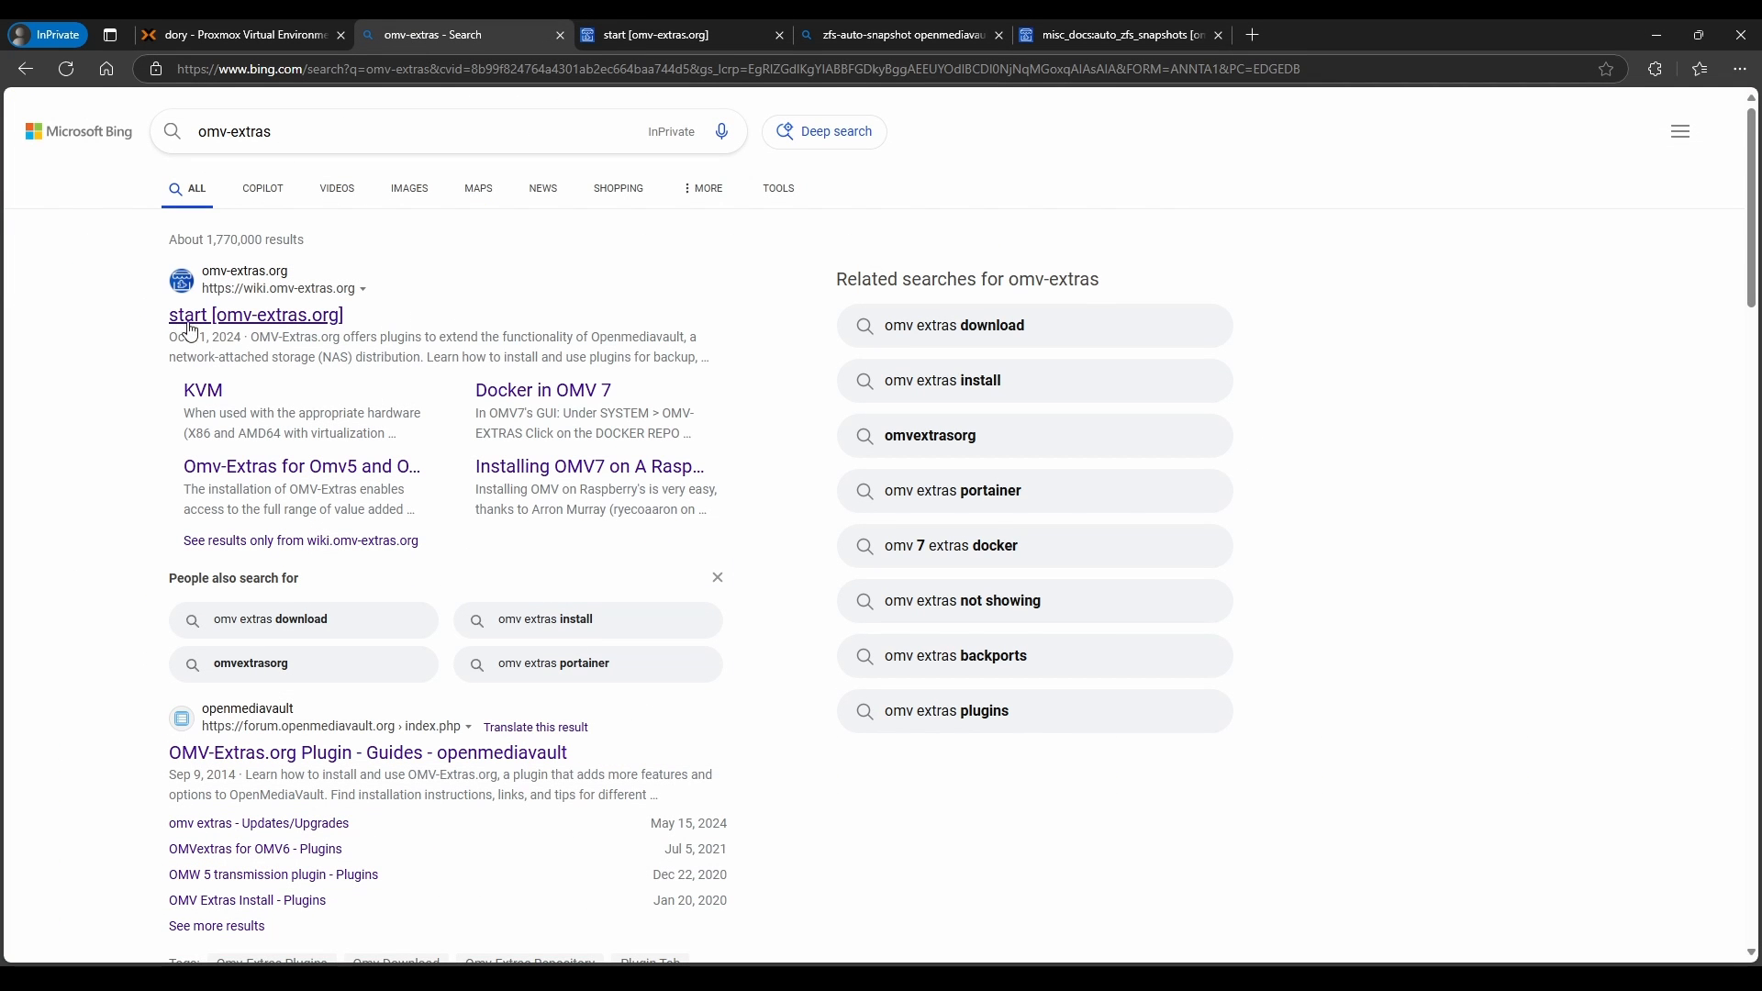
pyautogui.click(293, 319)
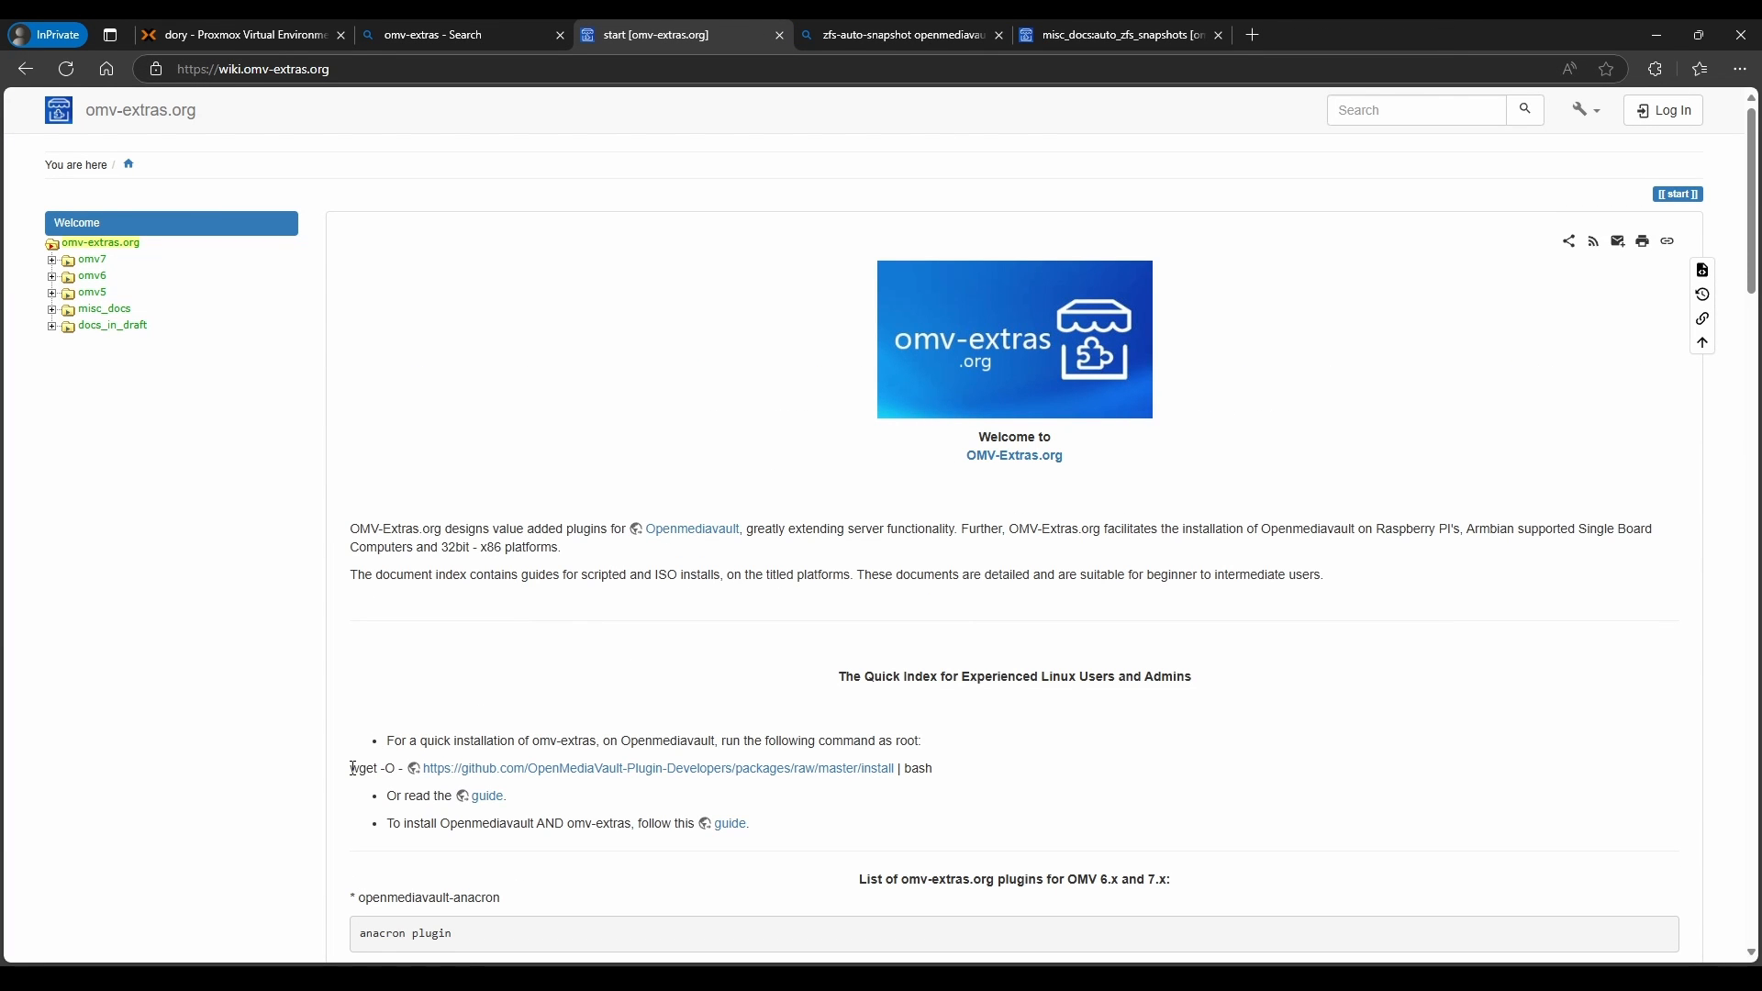
pyautogui.moveTo(352, 769); pyautogui.dragTo(934, 771)
pyautogui.rightClick(935, 773)
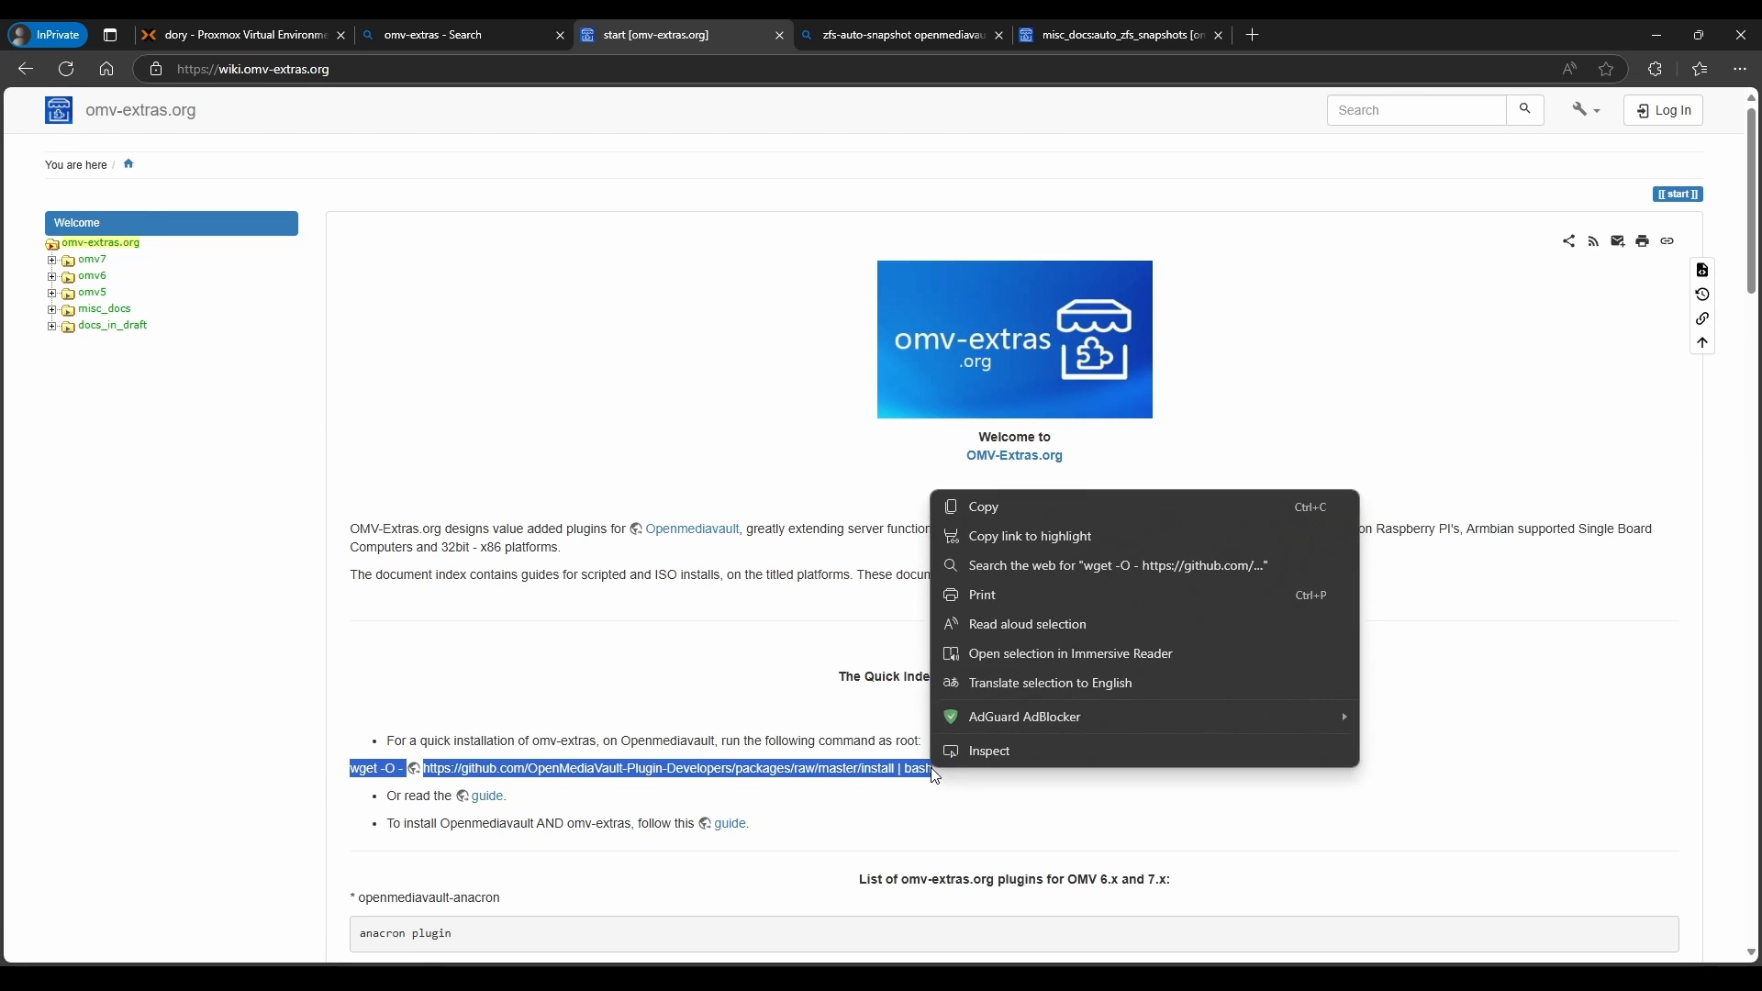
pyautogui.click(1002, 510)
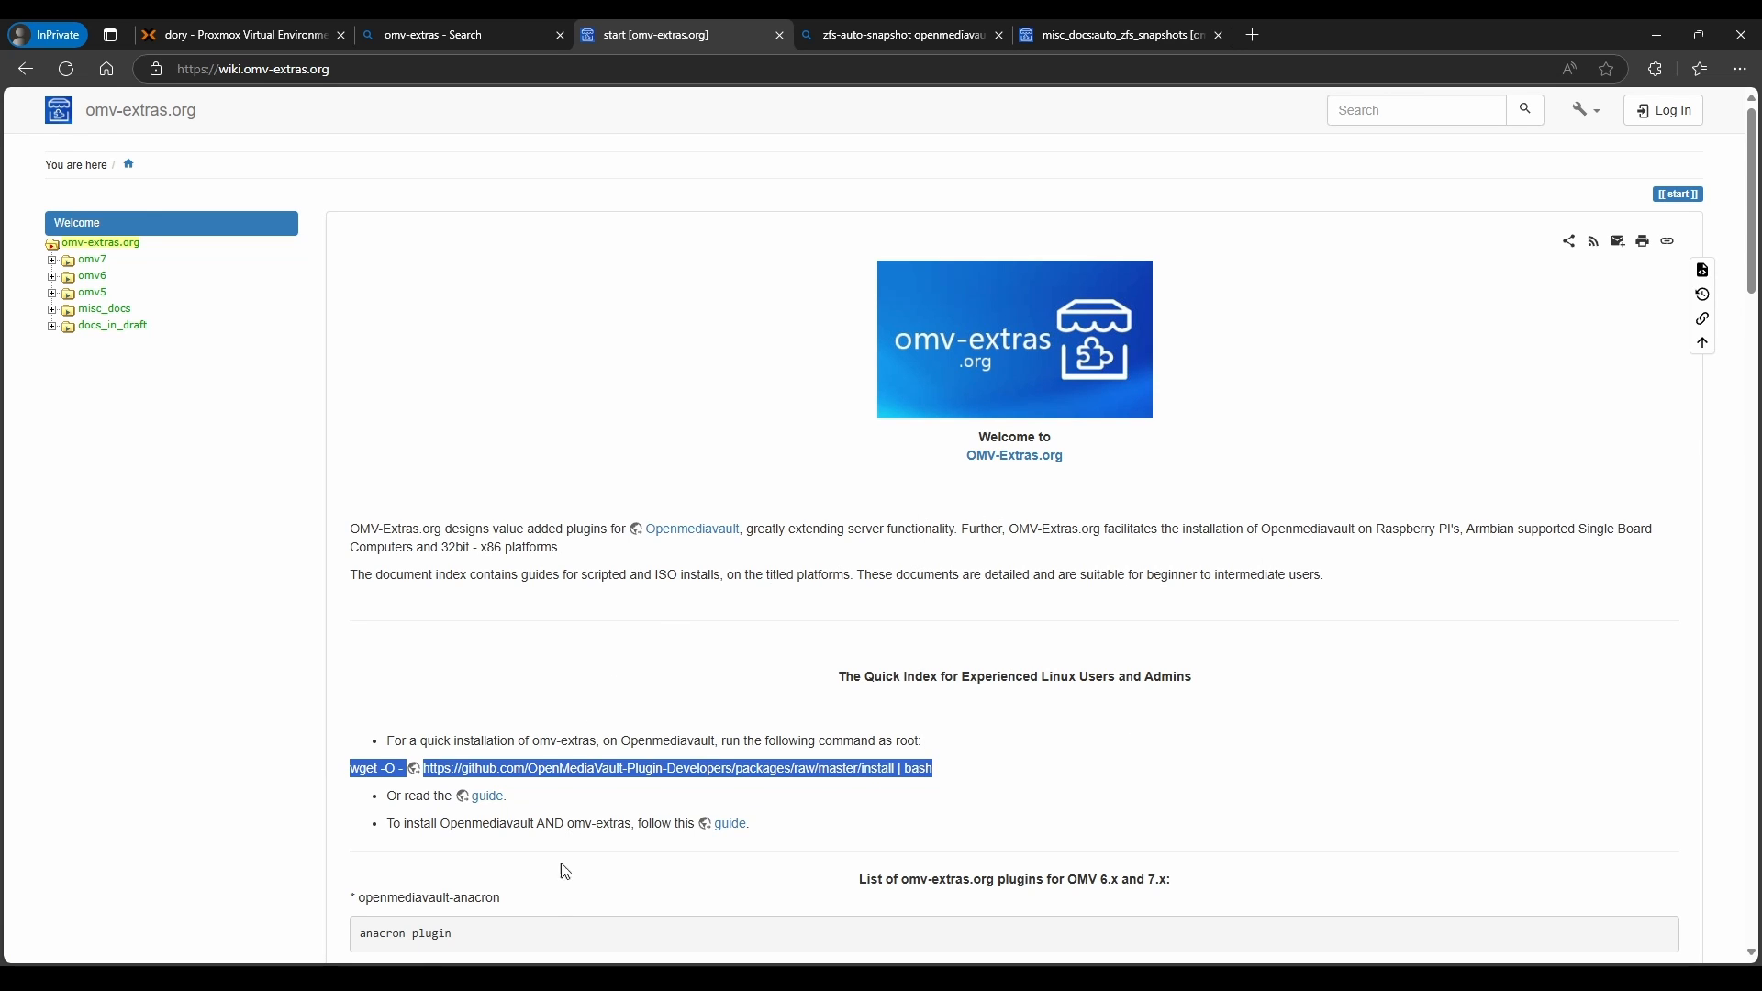
pyautogui.hotkey('alt', 'Tab')
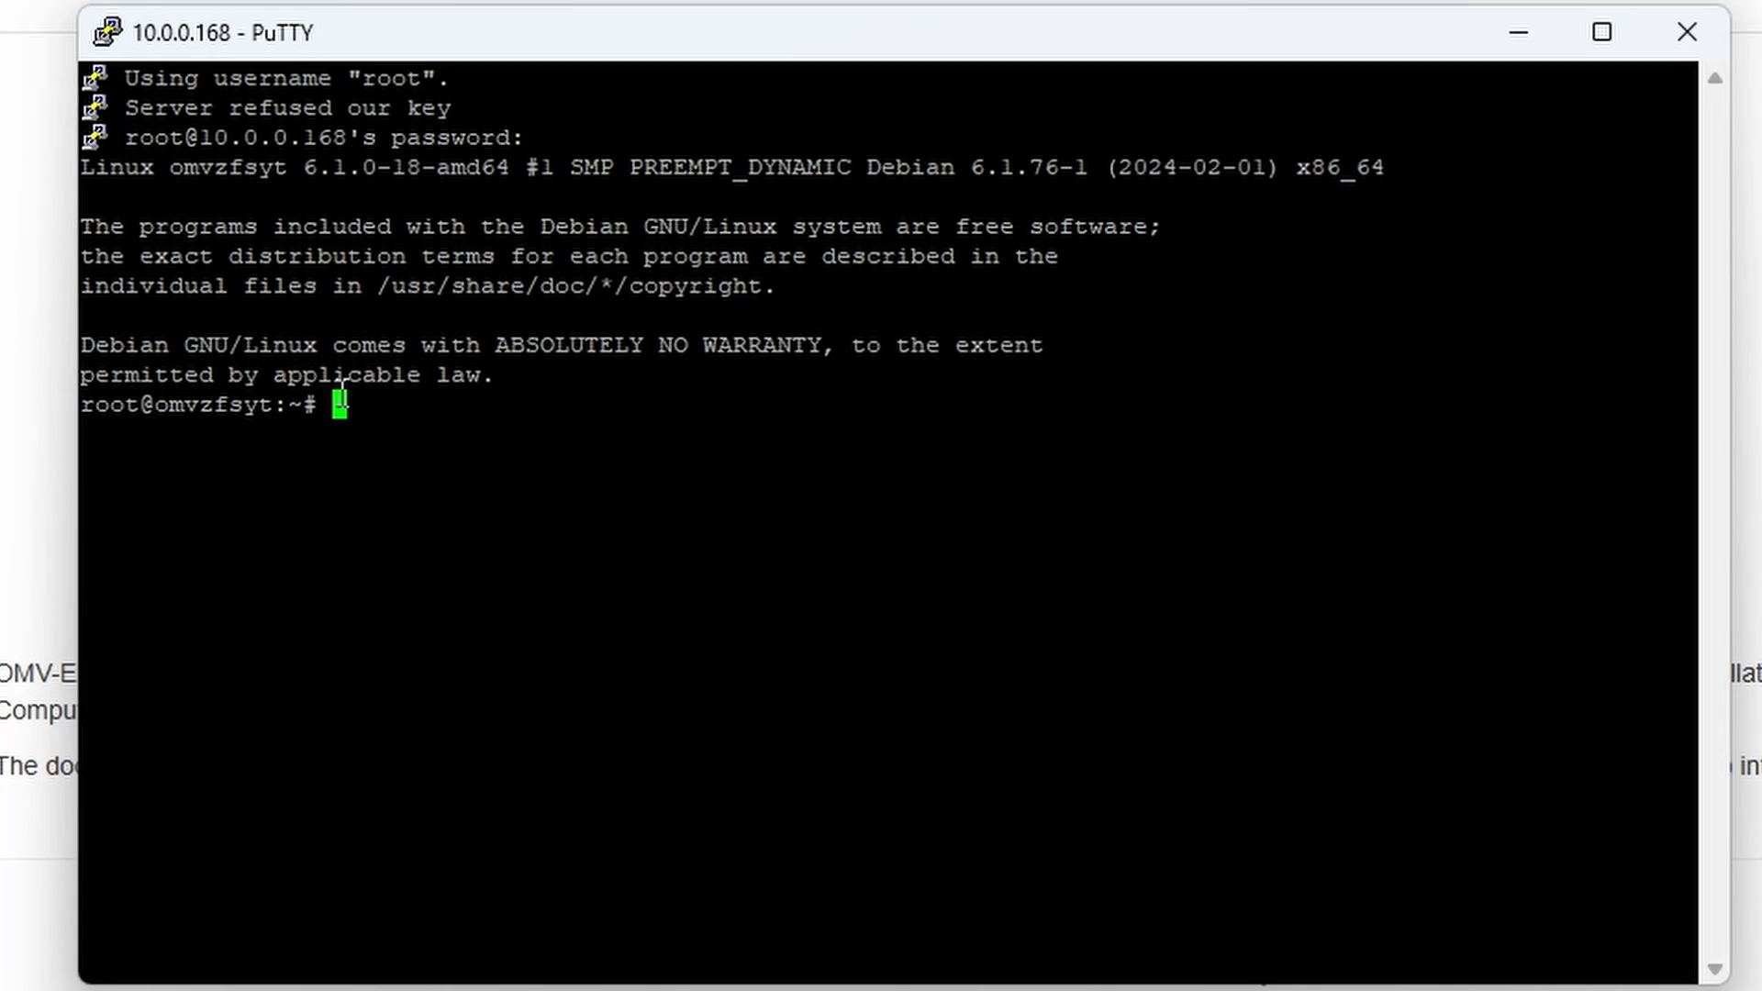
# - Run the copied omv-extras wget install command in the root SSH session
pyautogui.rightClick(521, 401)
pyautogui.press('Return')
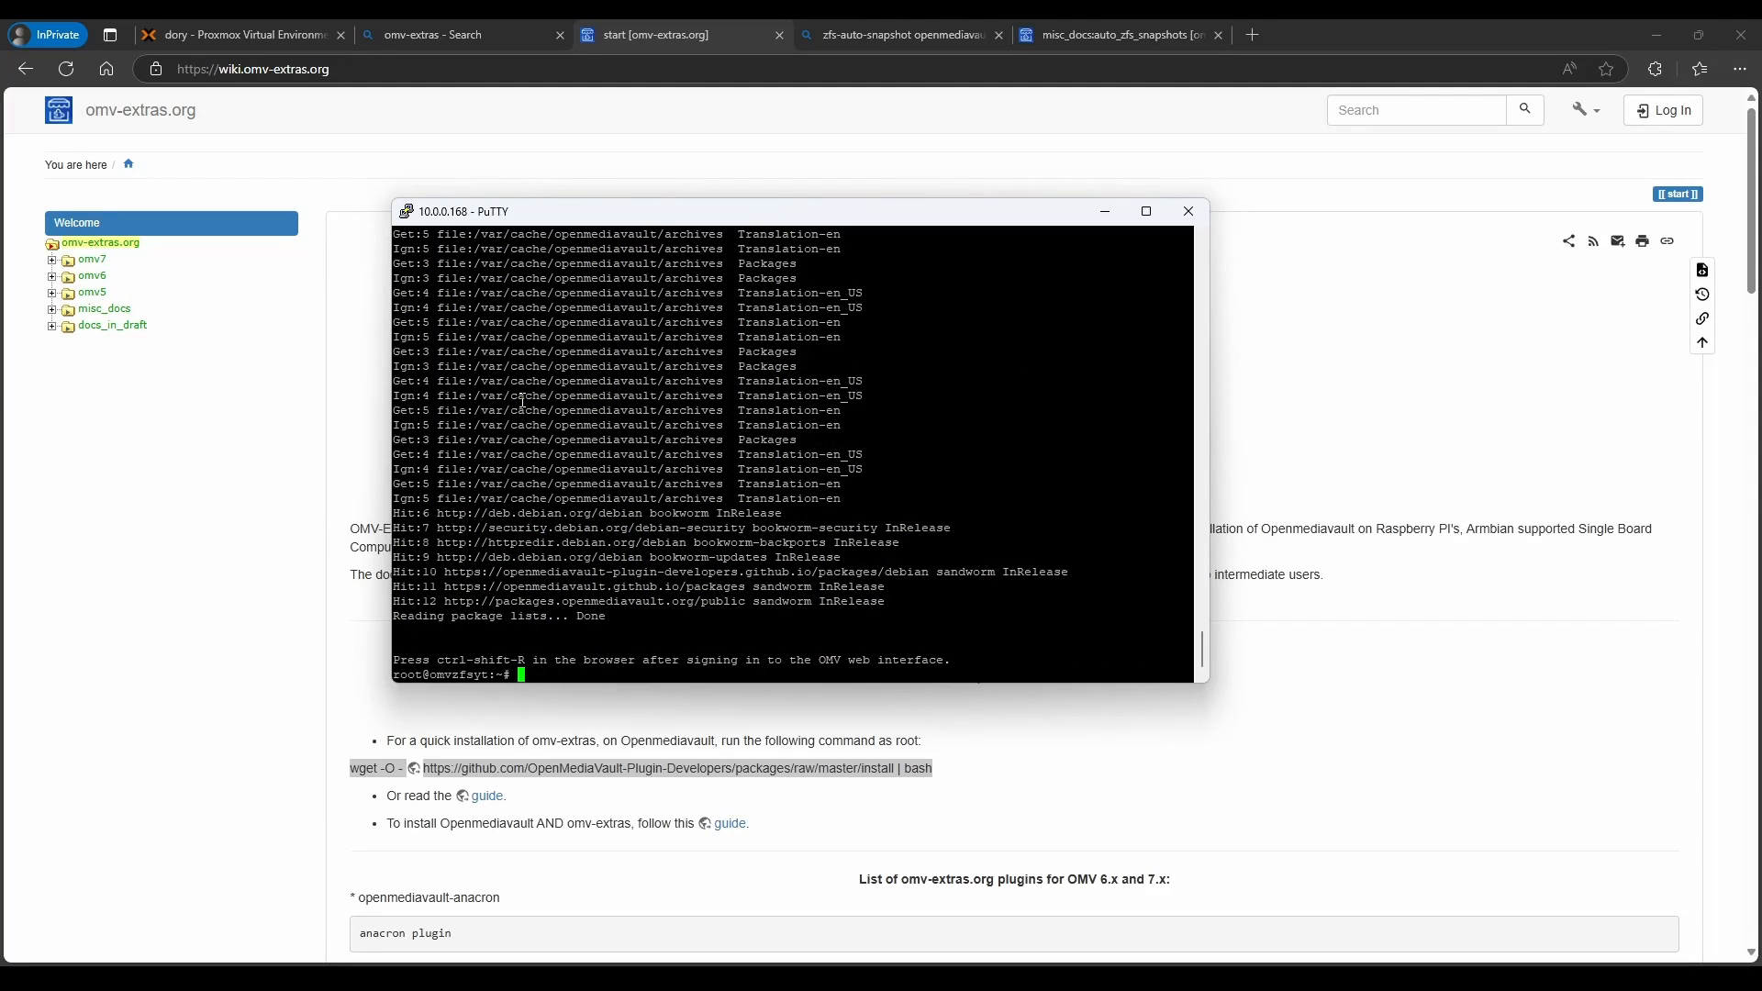
# - Open 10.0.0.168 in a new browser tab and log in to openmediavault as admin with the default account password
pyautogui.click(1252, 35)
pyautogui.write('10.0.0.168')
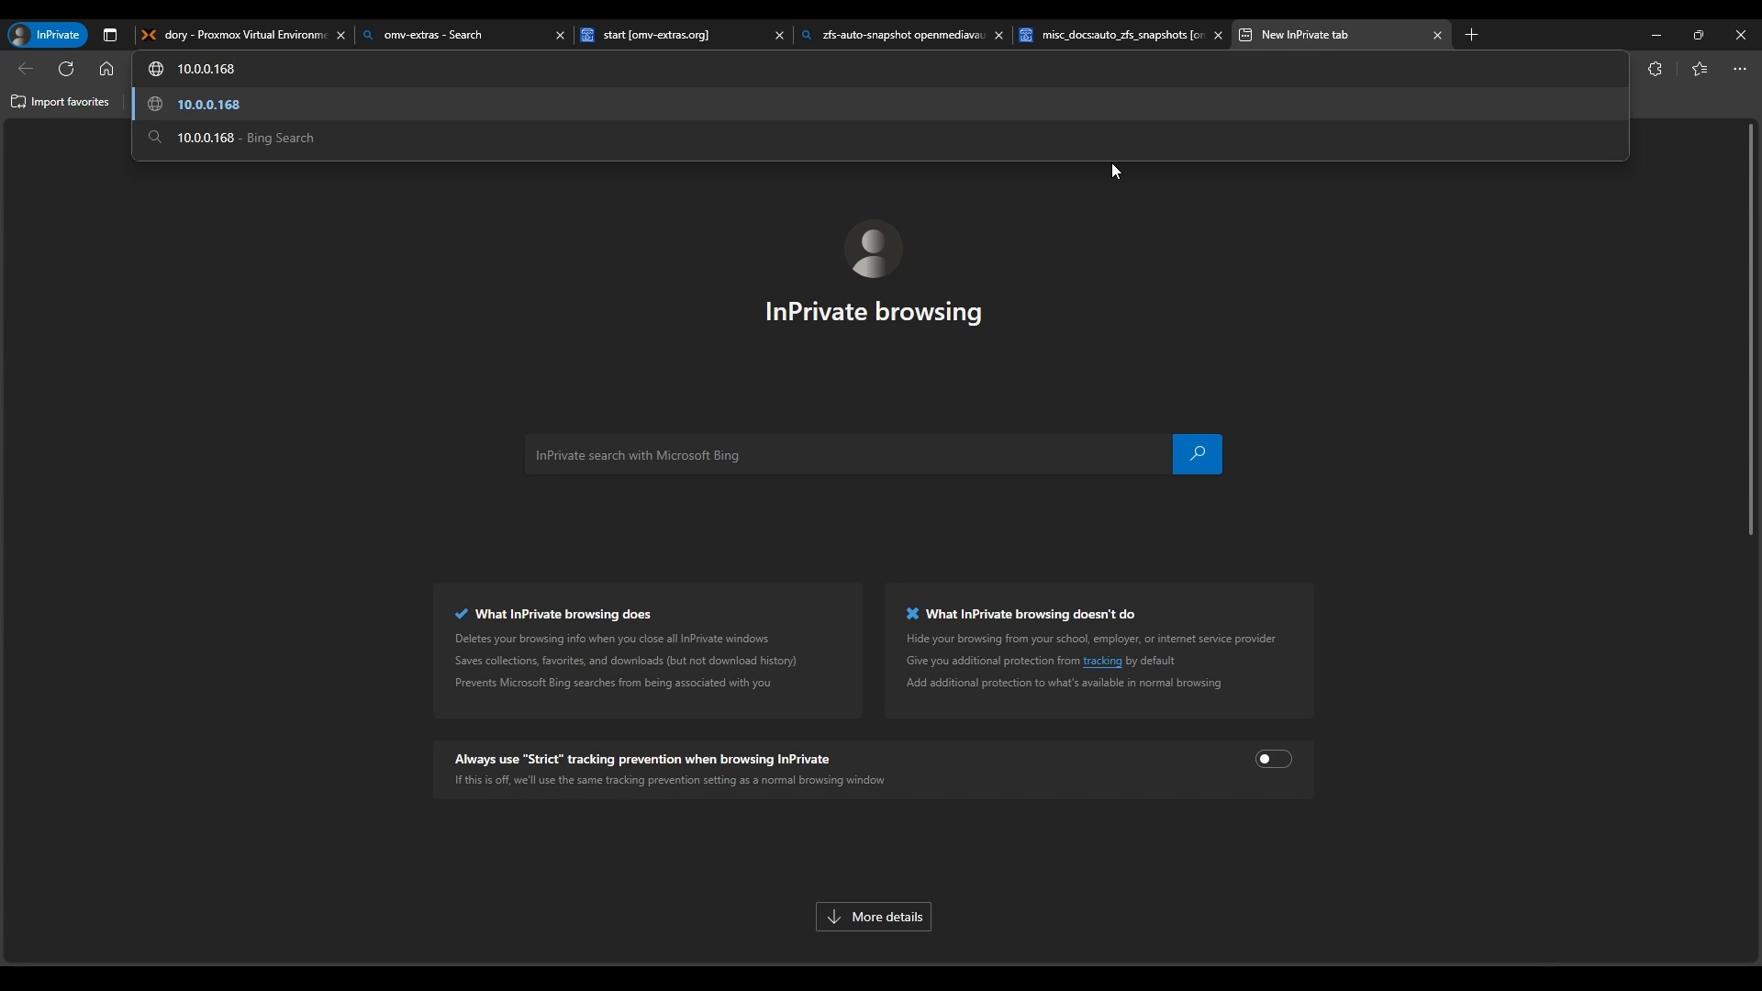
pyautogui.press('Return')
pyautogui.write('admin')
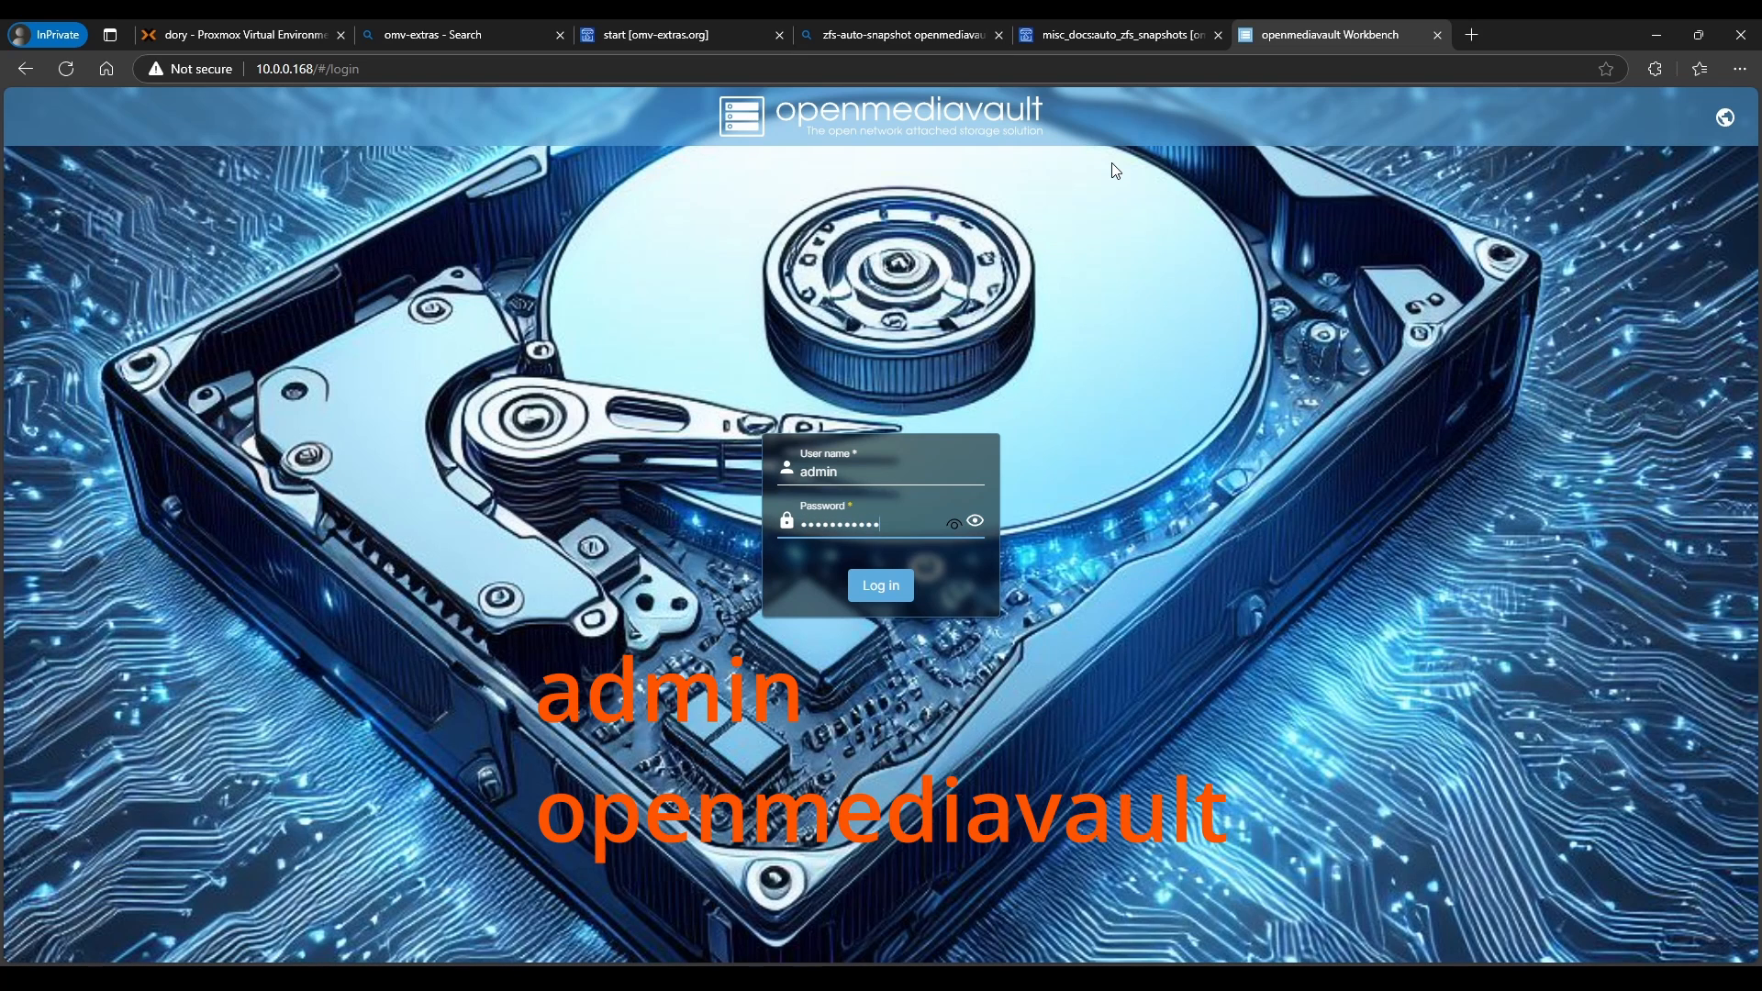
pyautogui.click(956, 527)
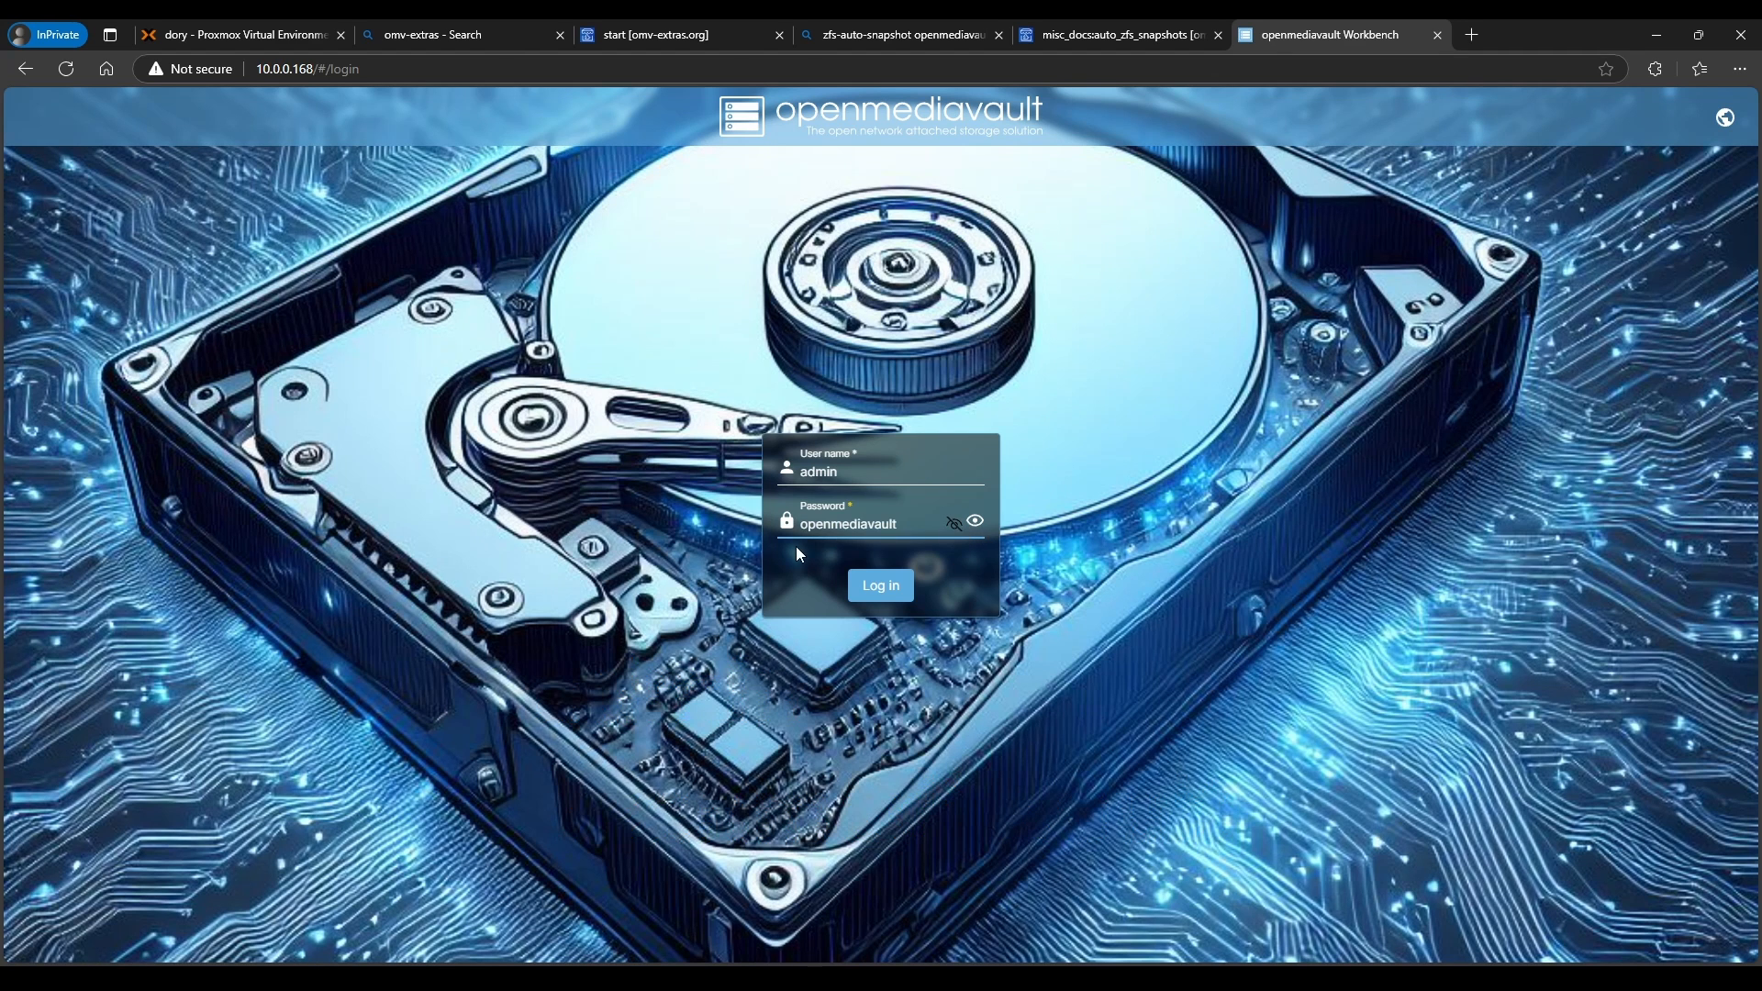
pyautogui.click(883, 592)
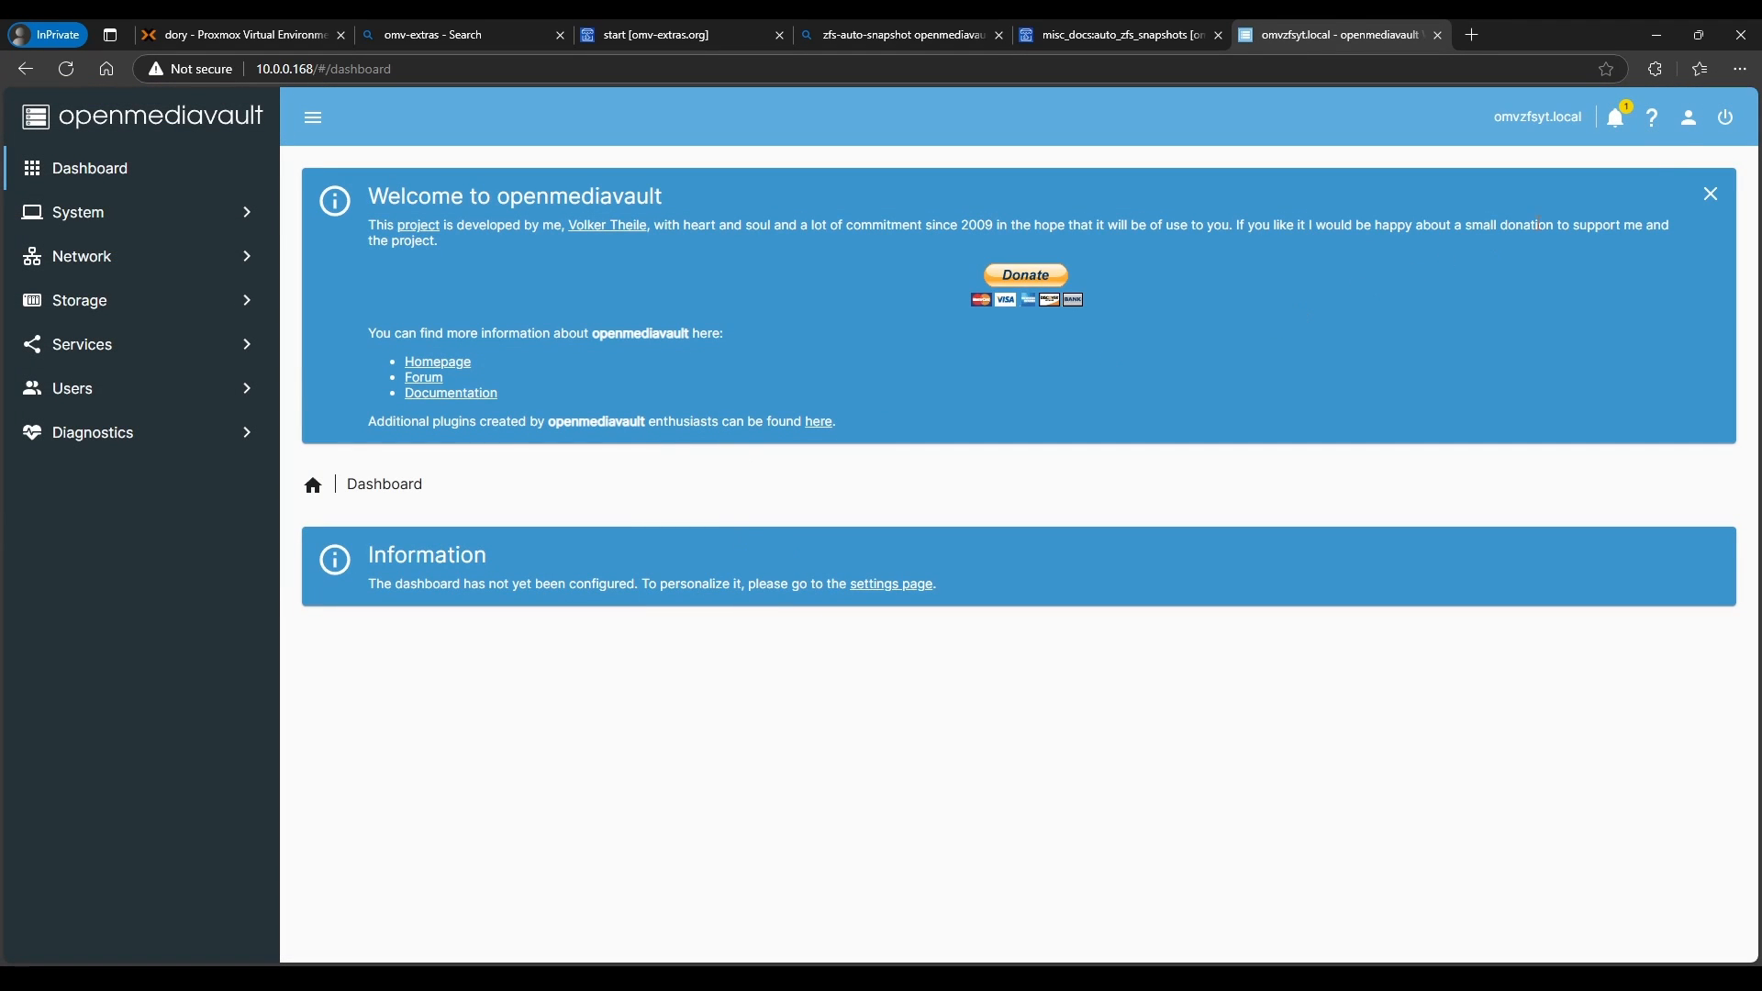
# - Turn on dark mode and change the admin account's password, entering, confirming and saving the new password
pyautogui.click(1689, 117)
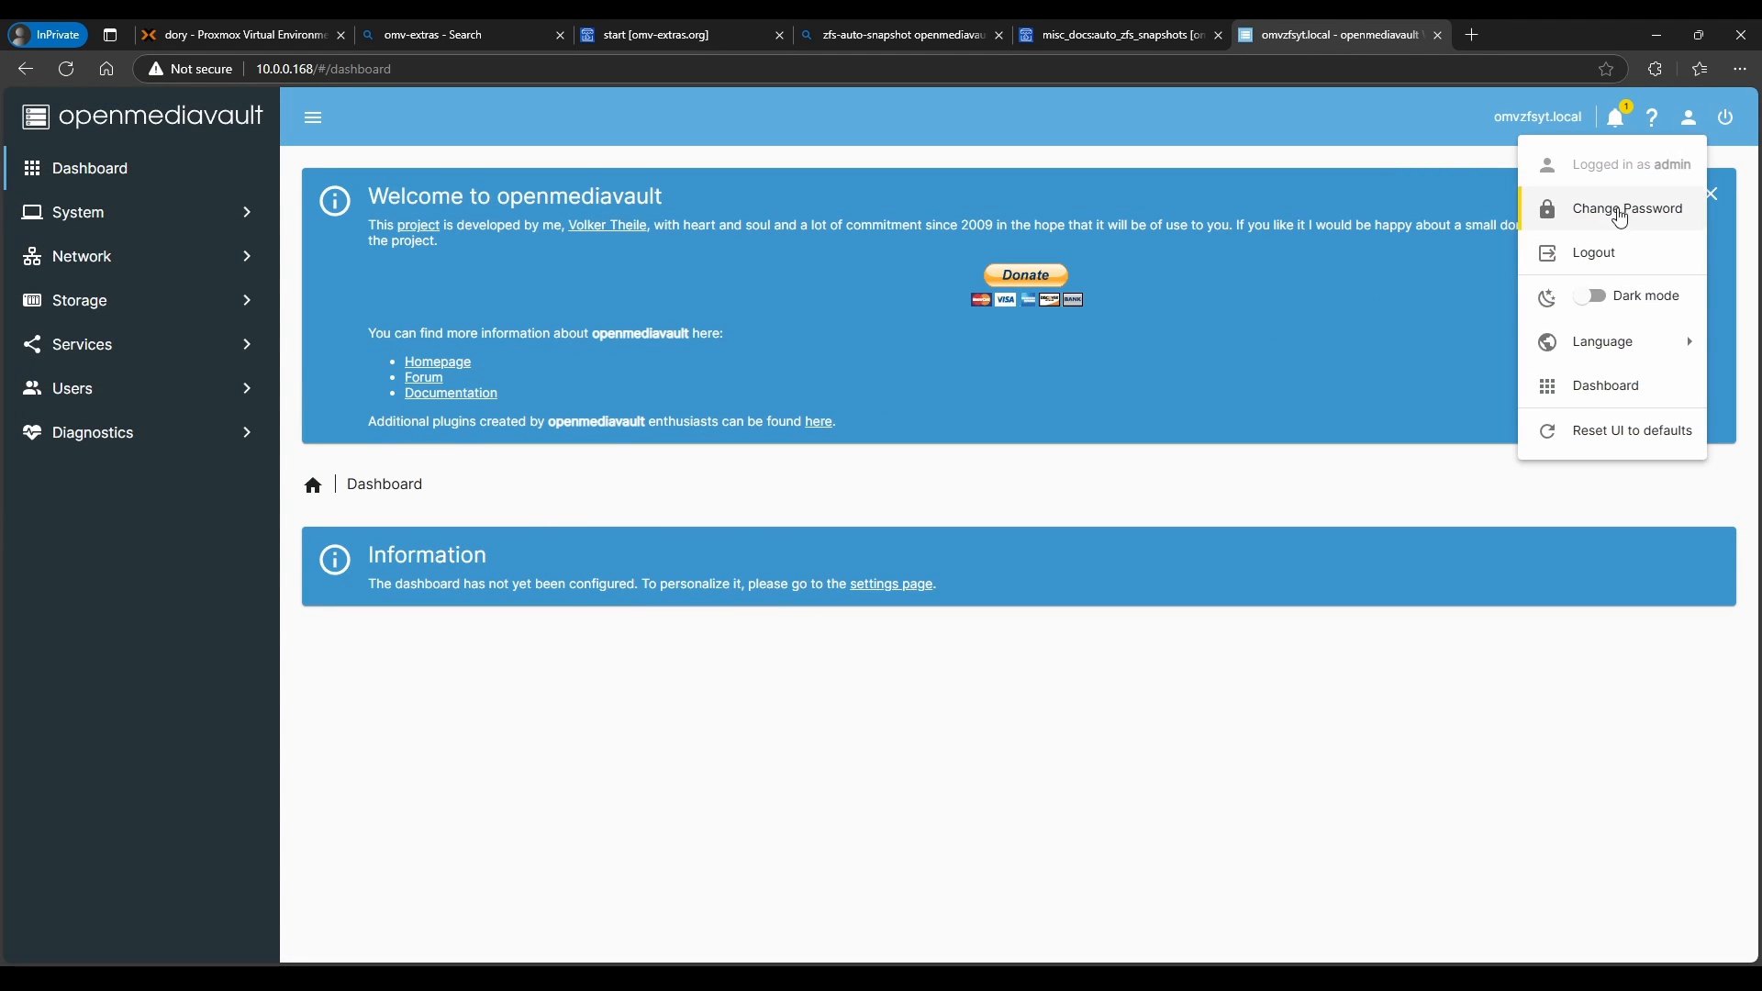
pyautogui.click(1591, 296)
pyautogui.click(1689, 118)
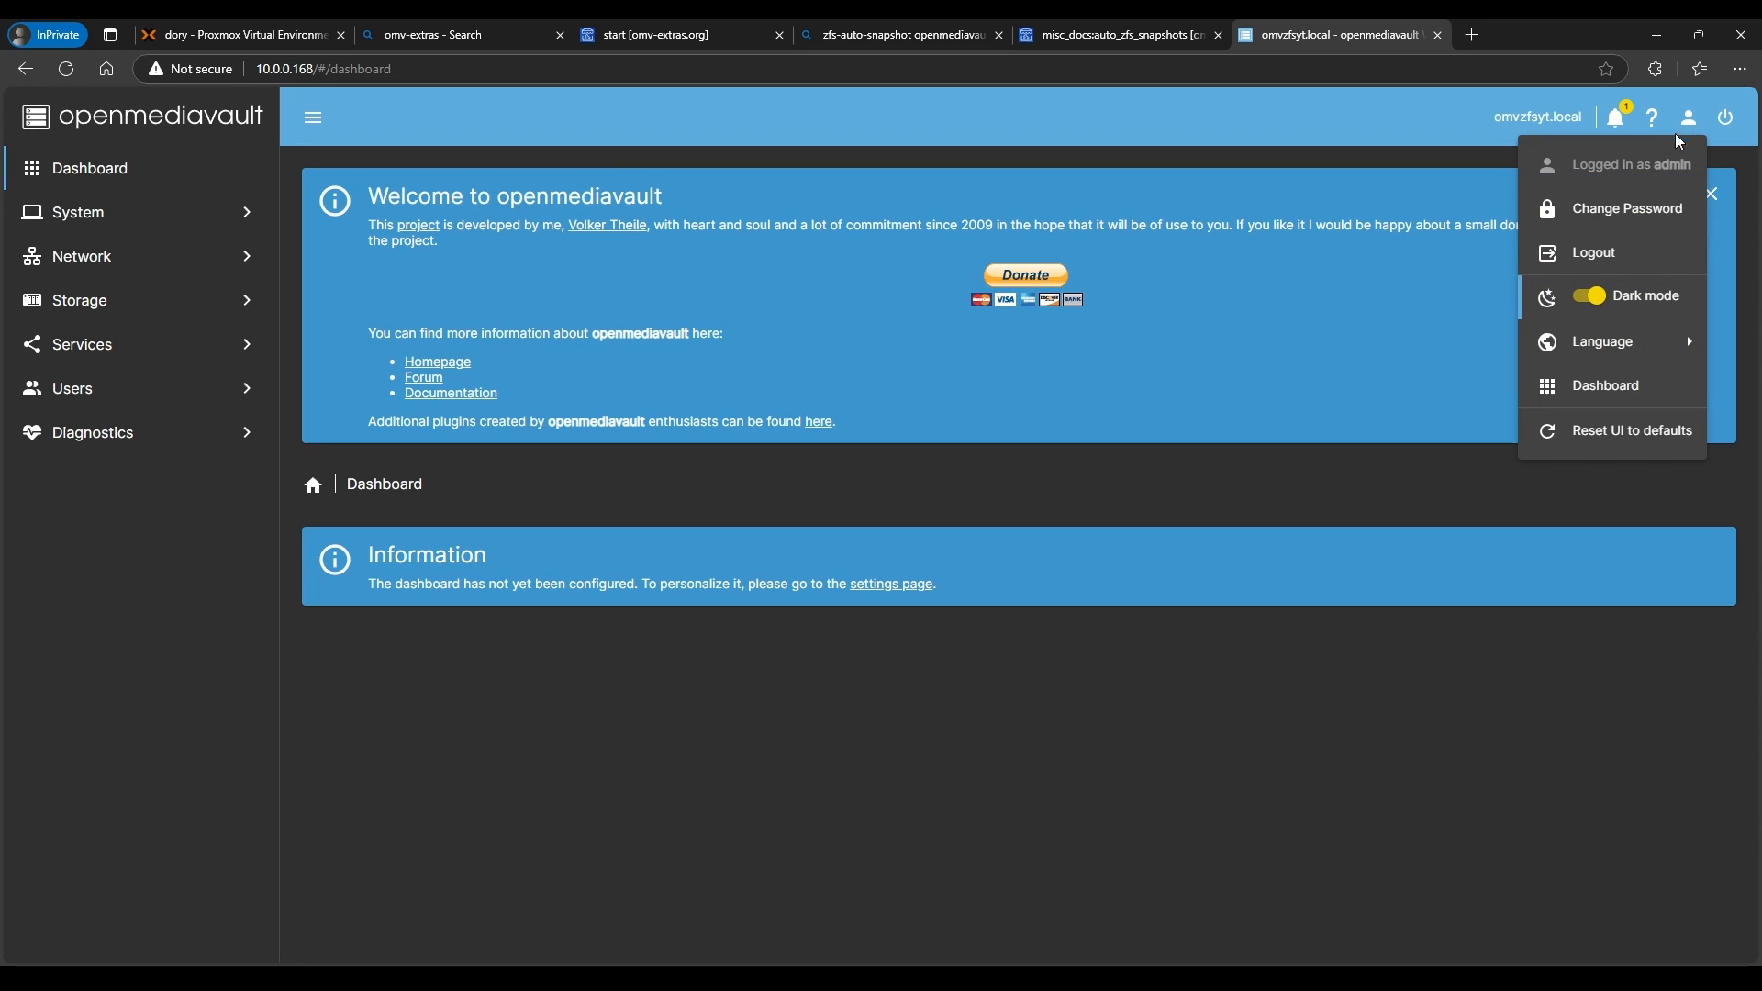
pyautogui.click(1605, 212)
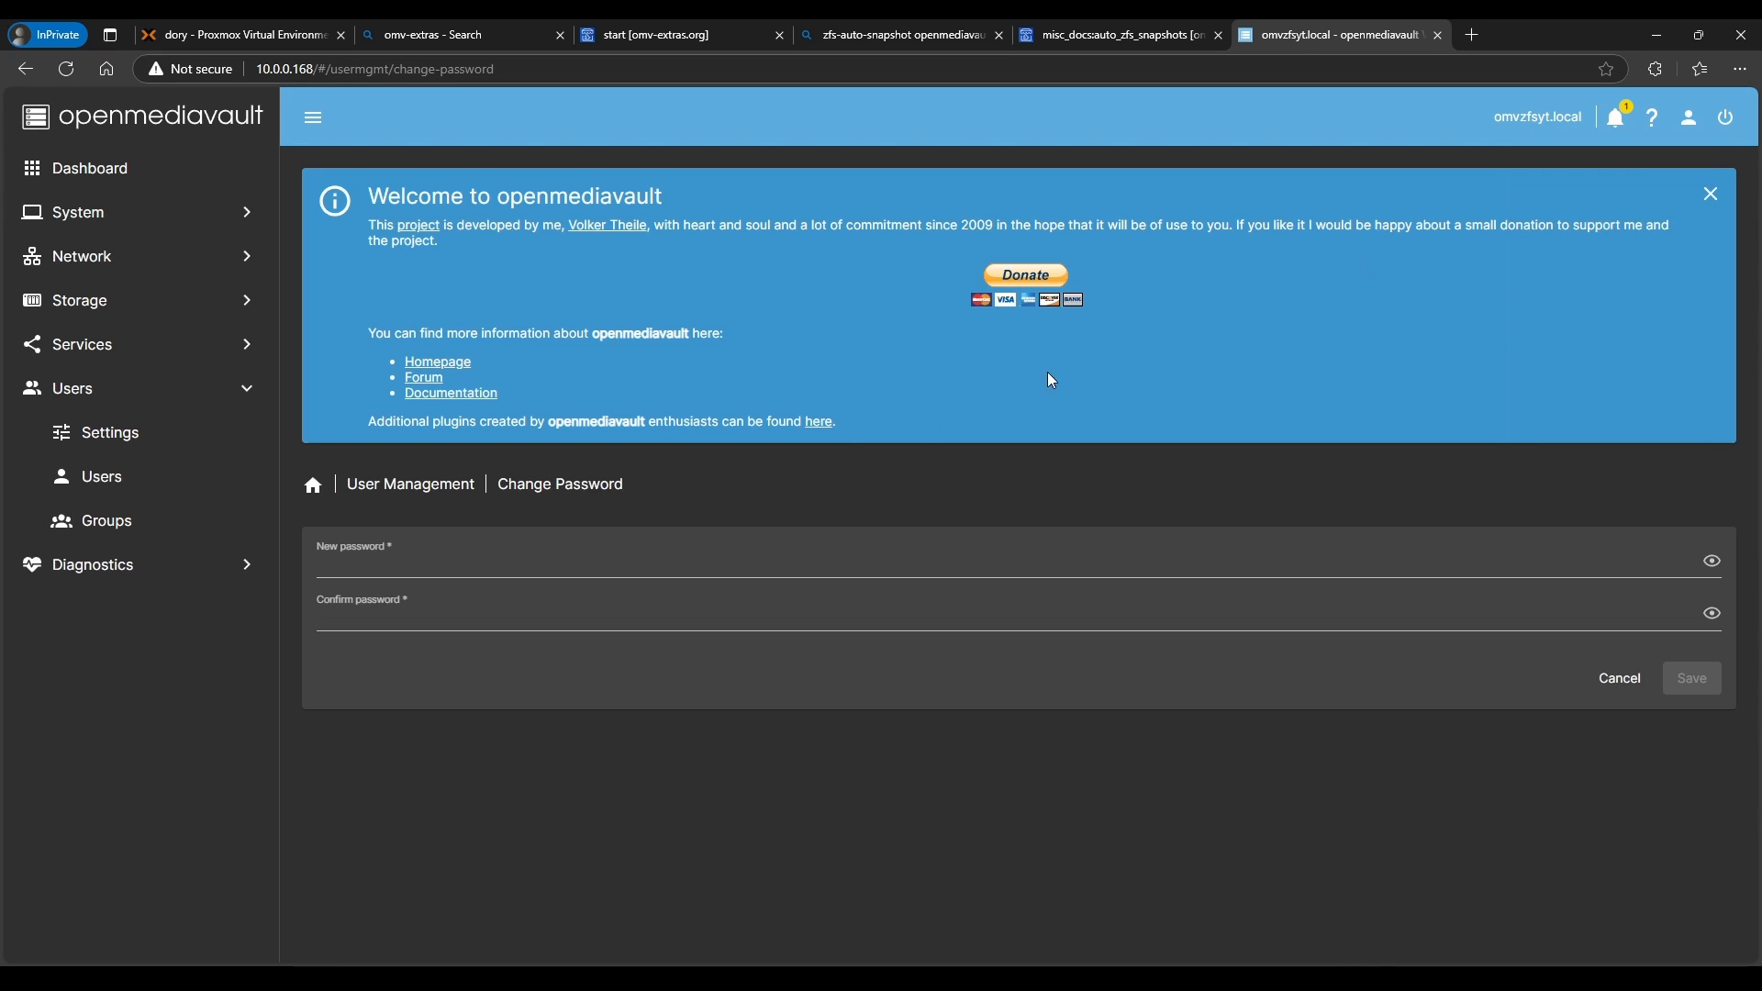
pyautogui.click(422, 563)
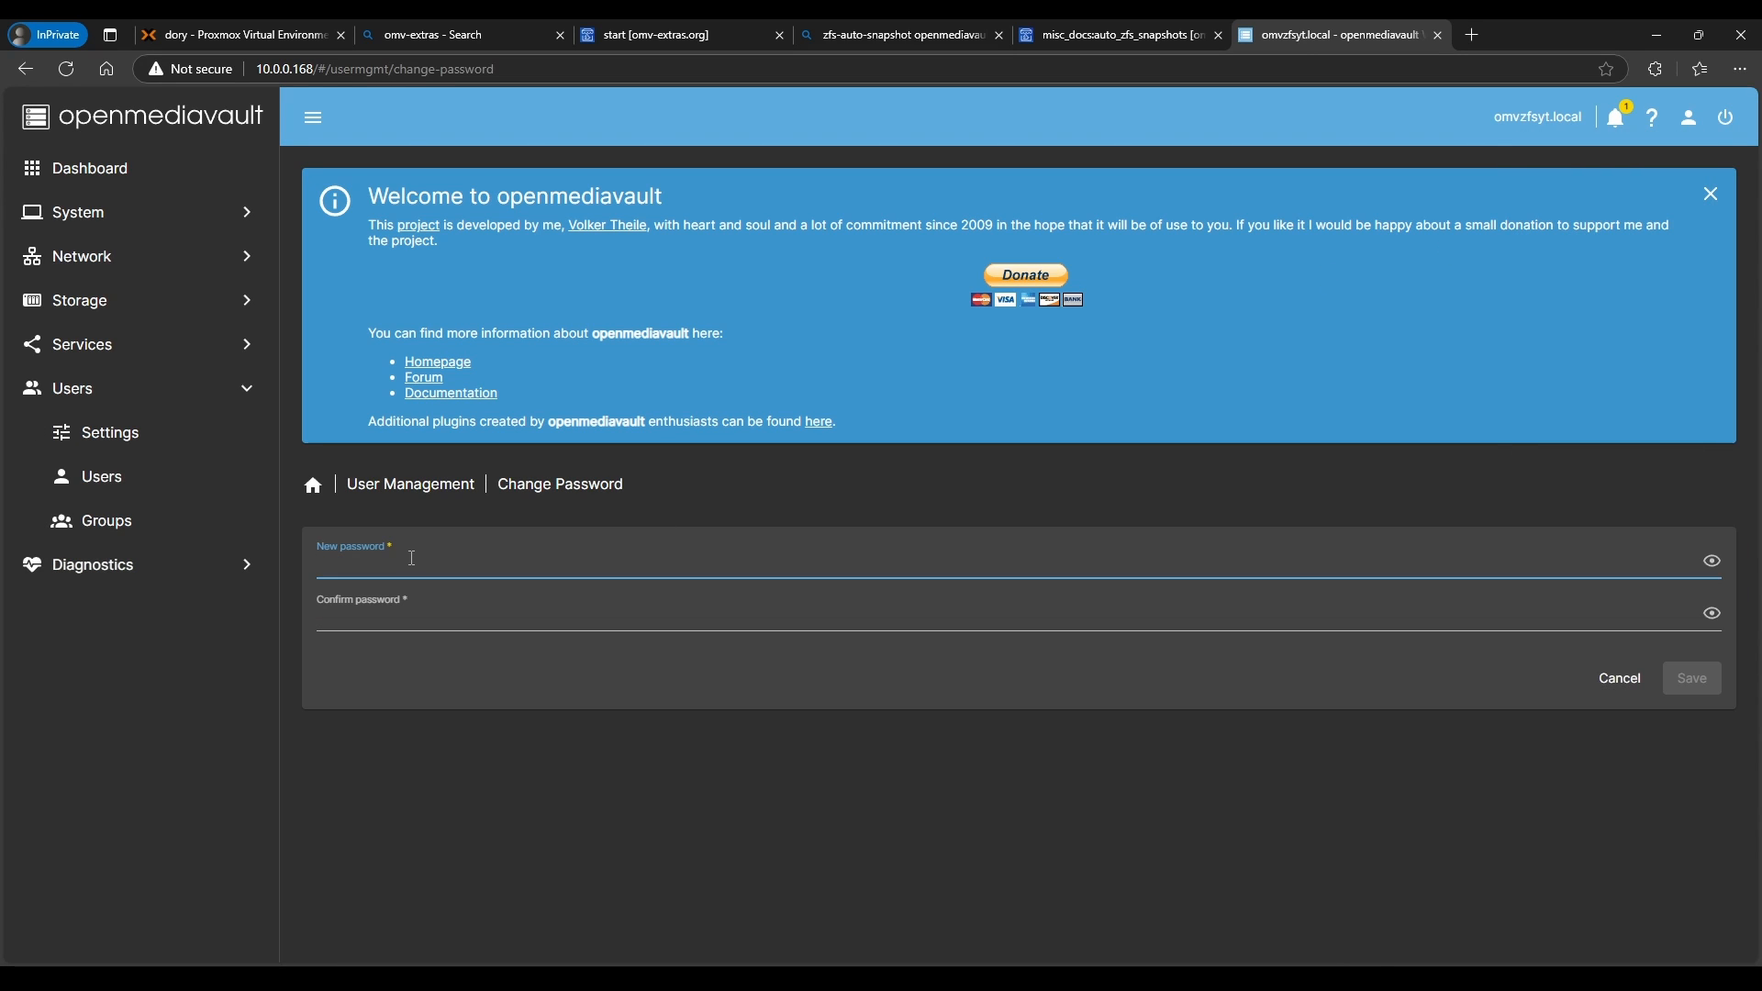
pyautogui.write('••')
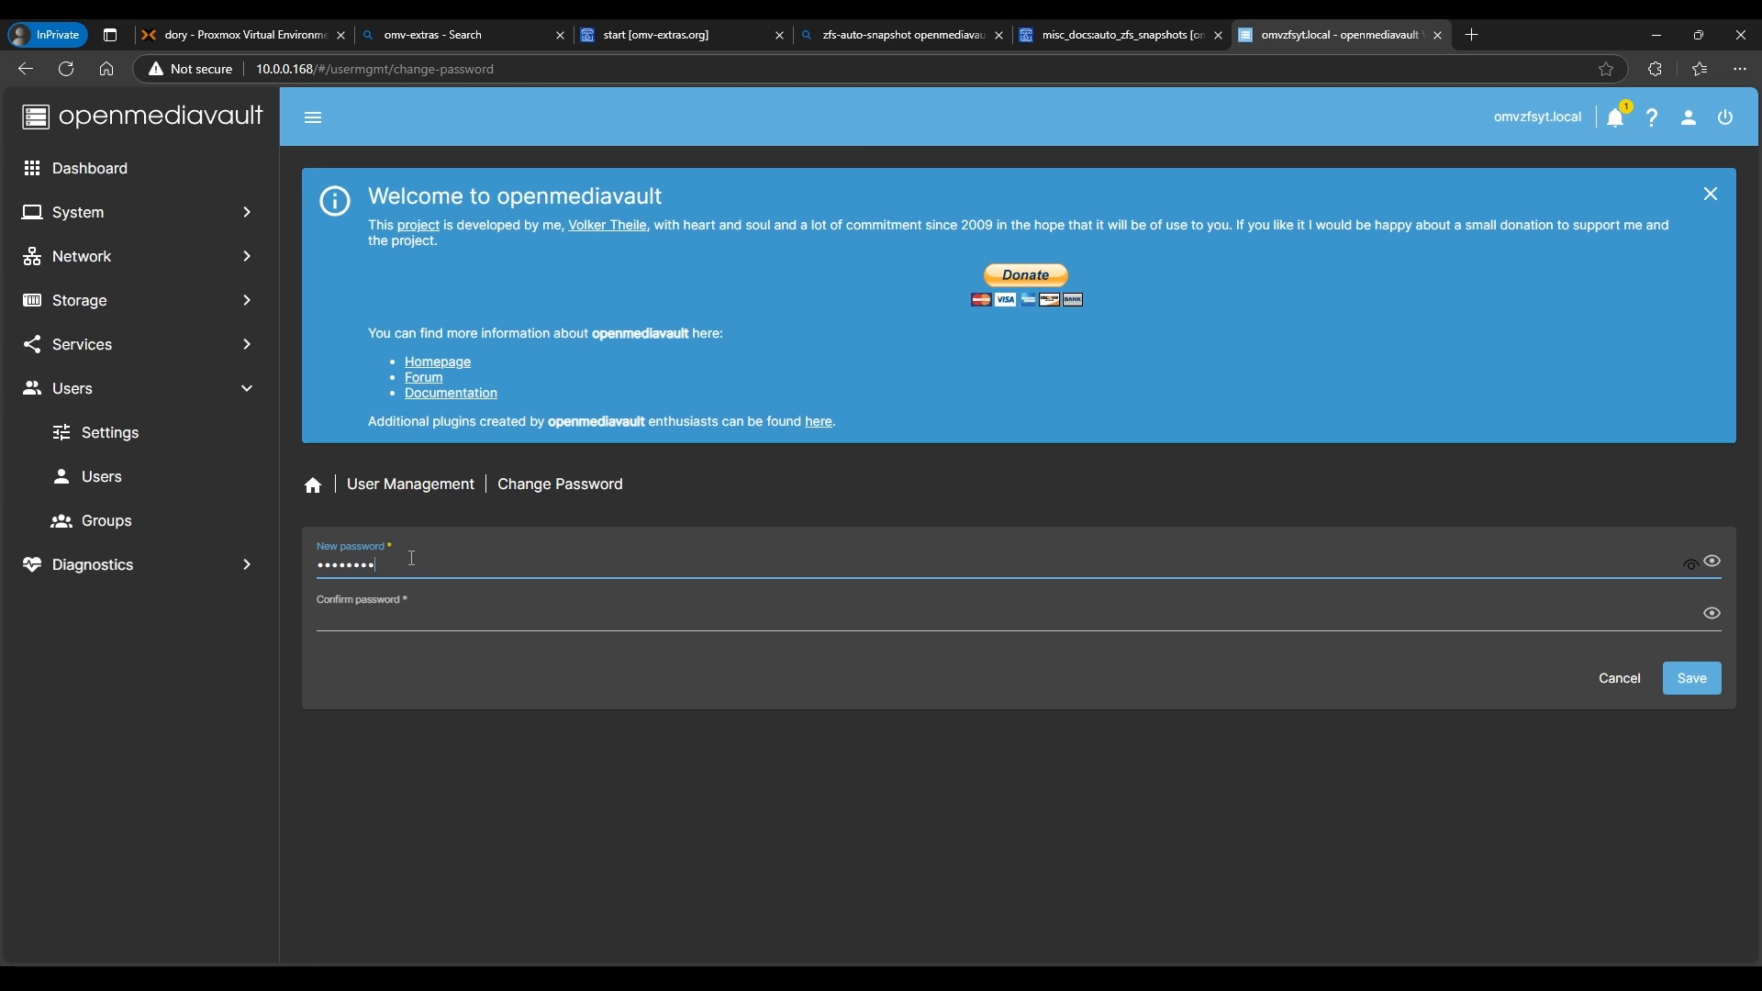
pyautogui.press('Tab')
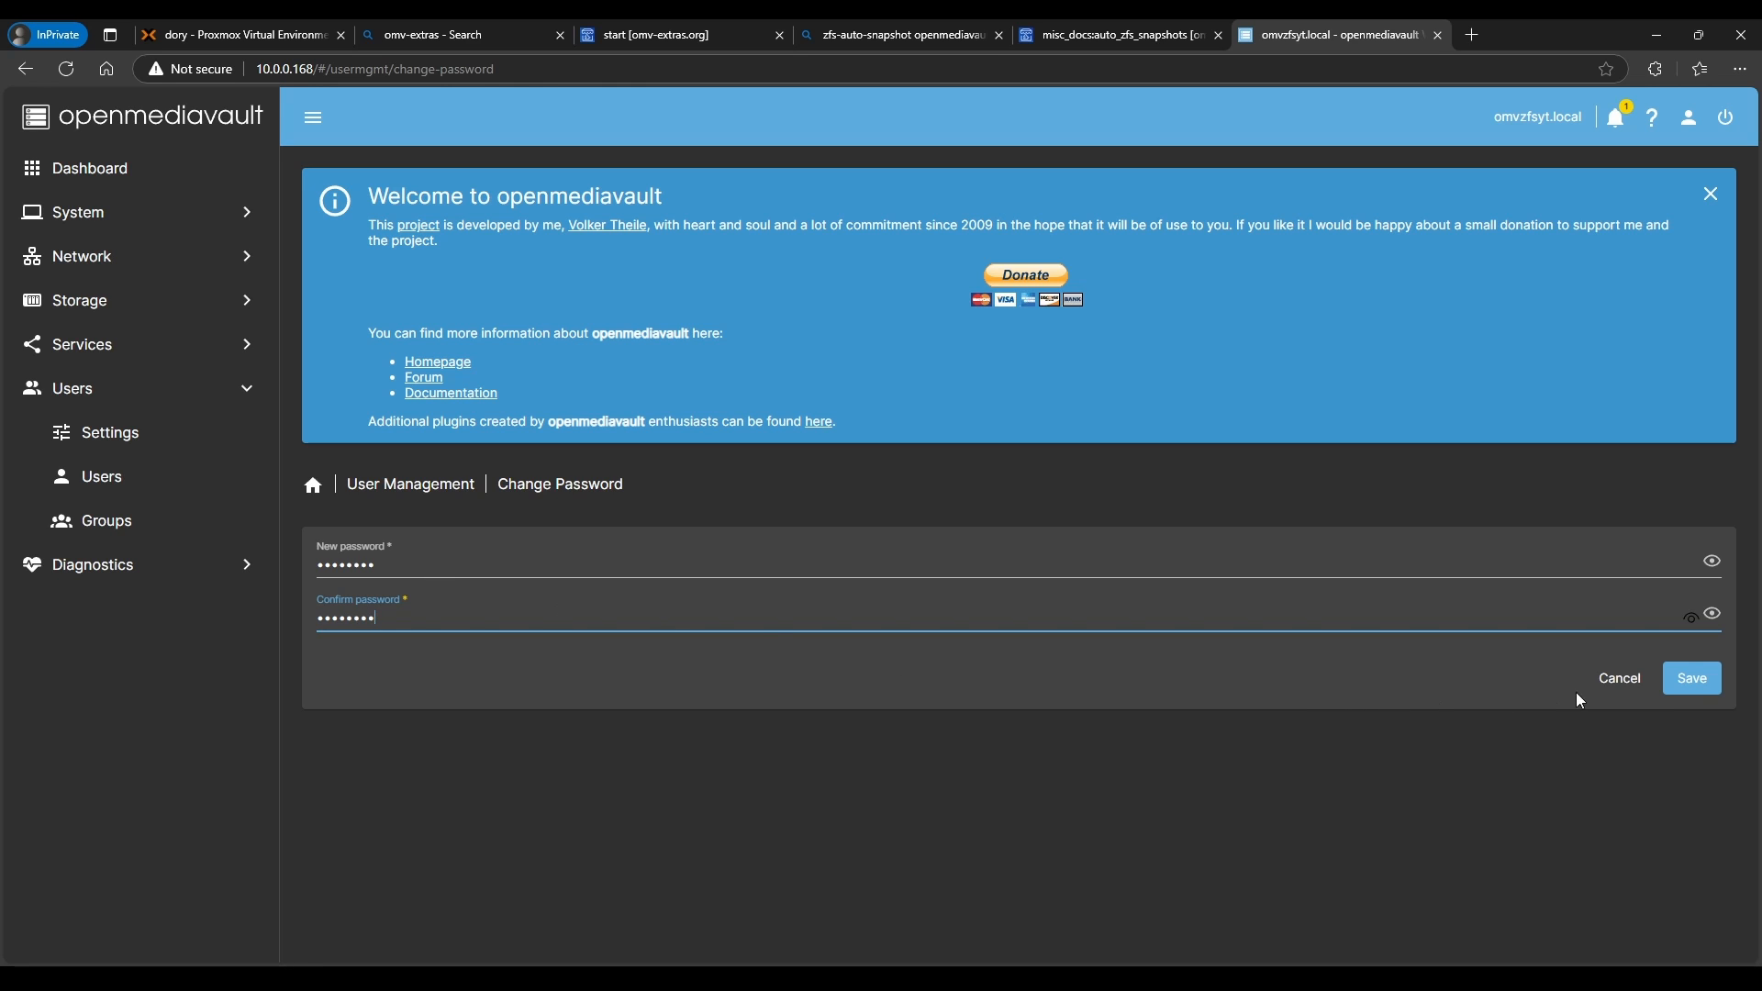
pyautogui.click(1696, 679)
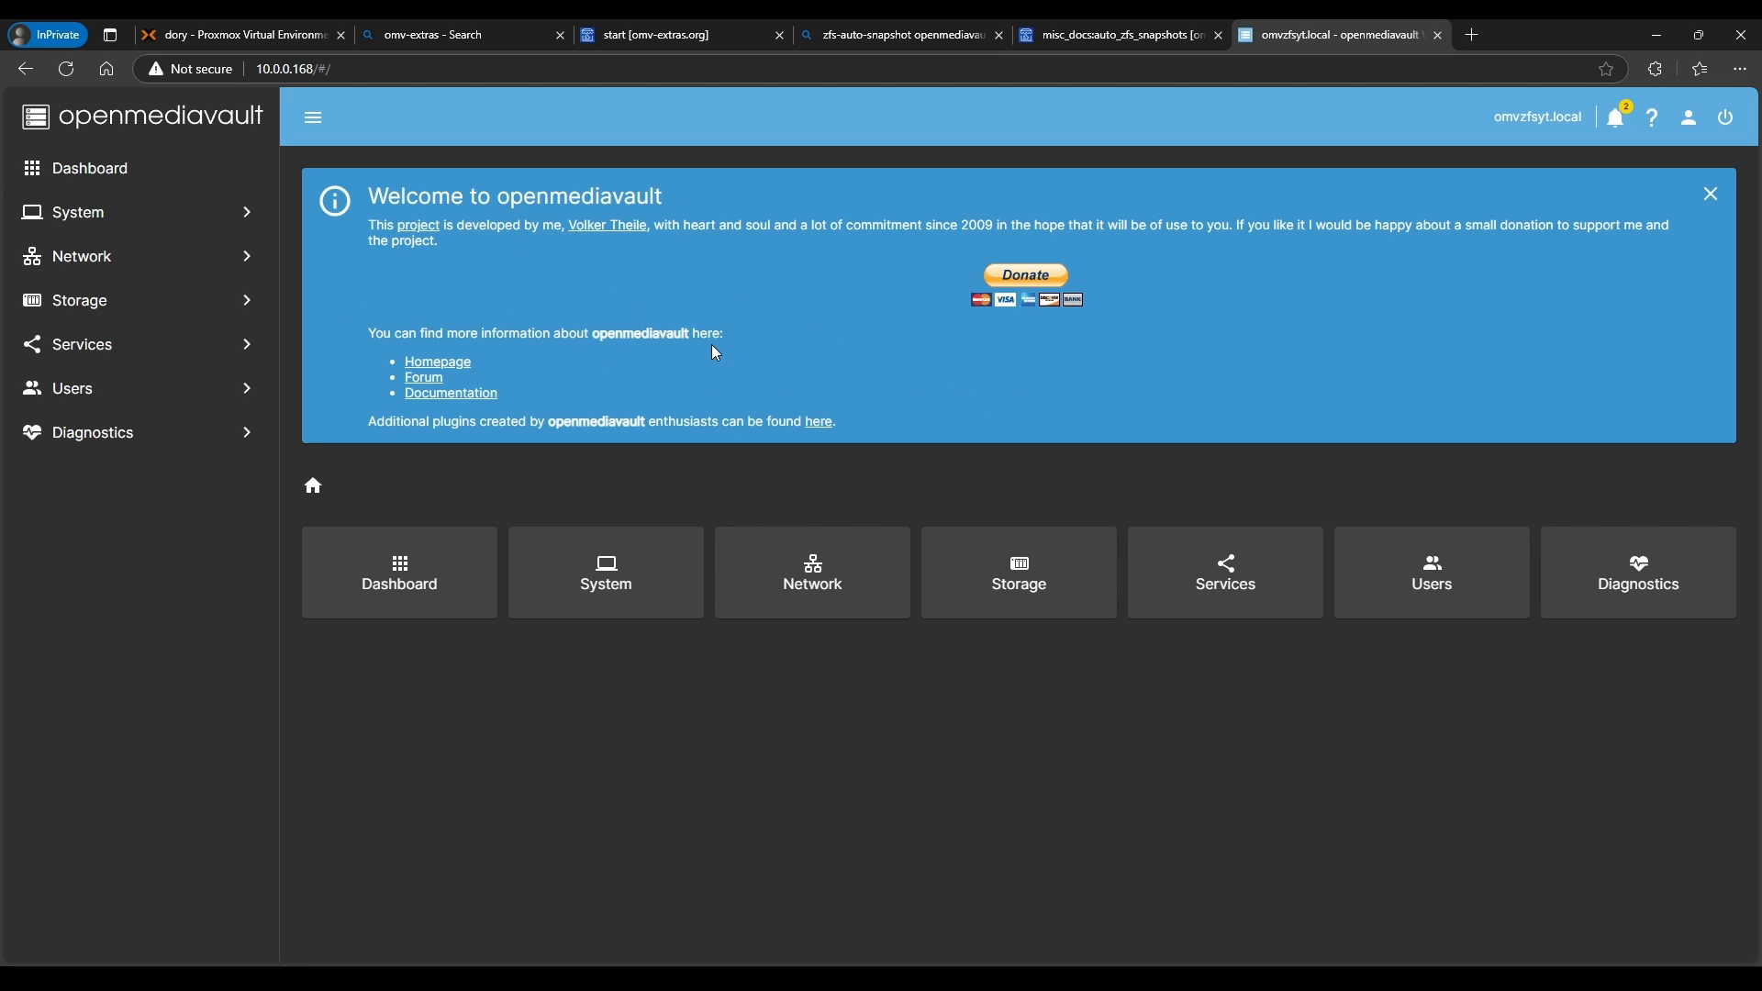
# - Dismiss the welcome message and enable the CPU, CPU Utilization, File Systems (grid), Load Average and Memory widgets in the dashboard settings
pyautogui.click(1729, 195)
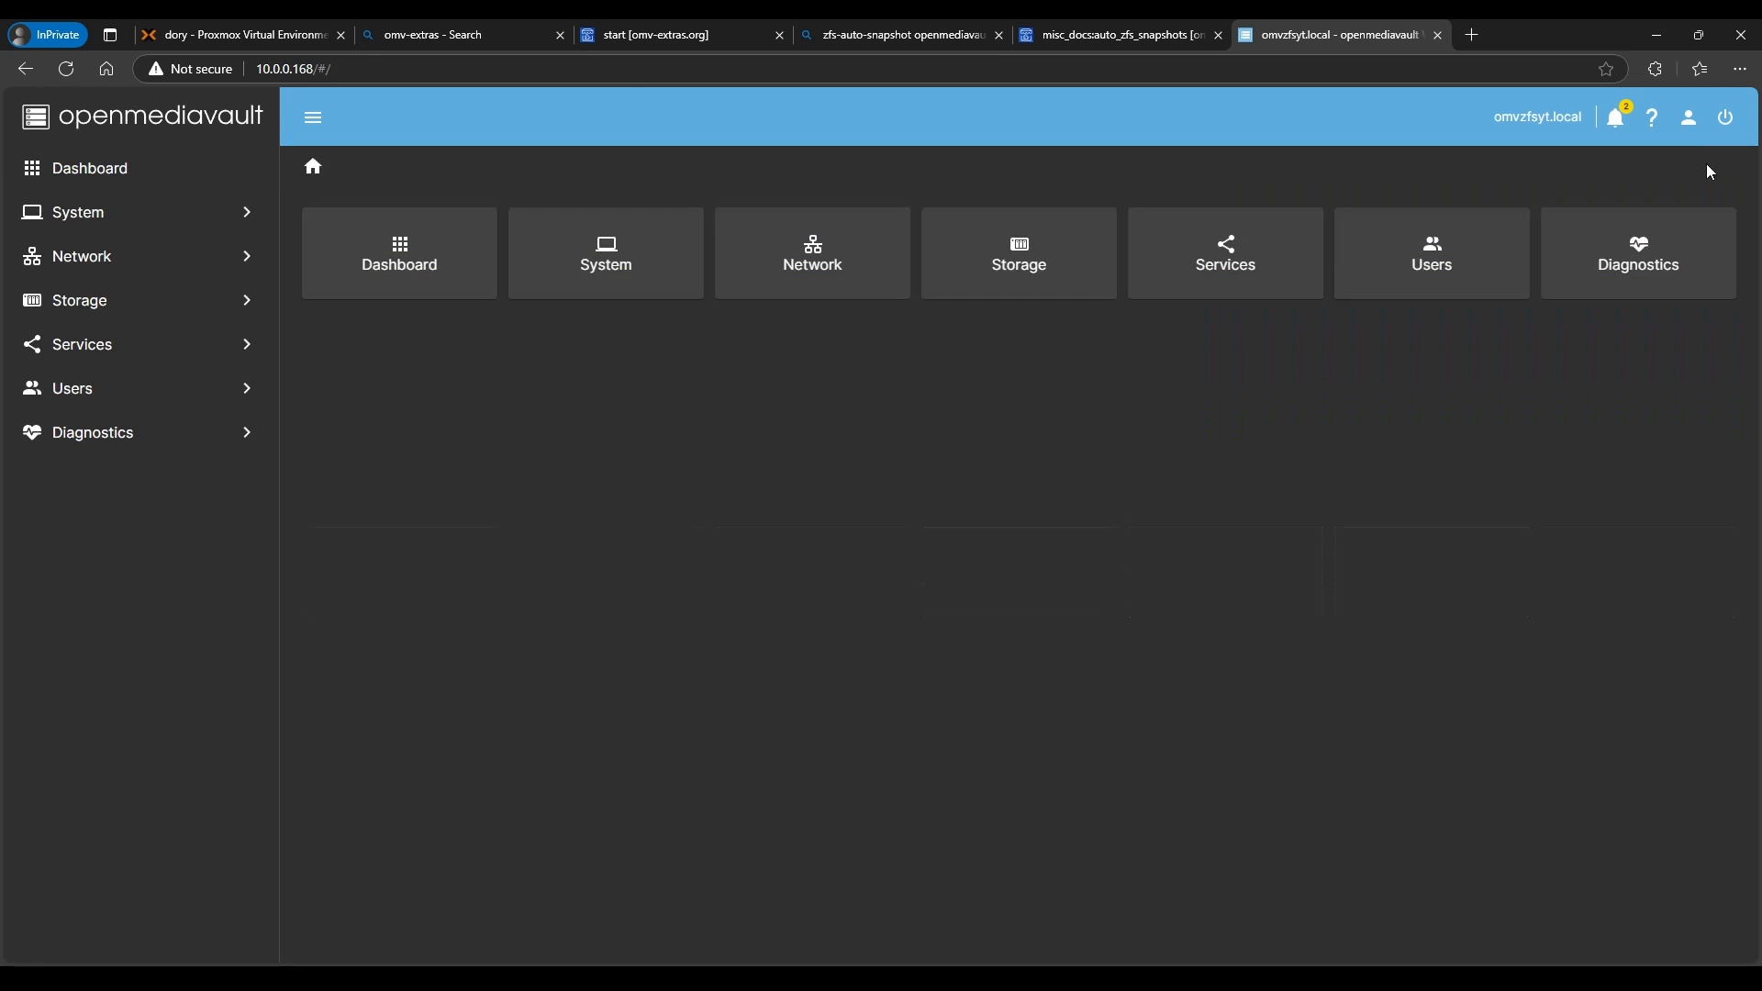
pyautogui.click(1689, 117)
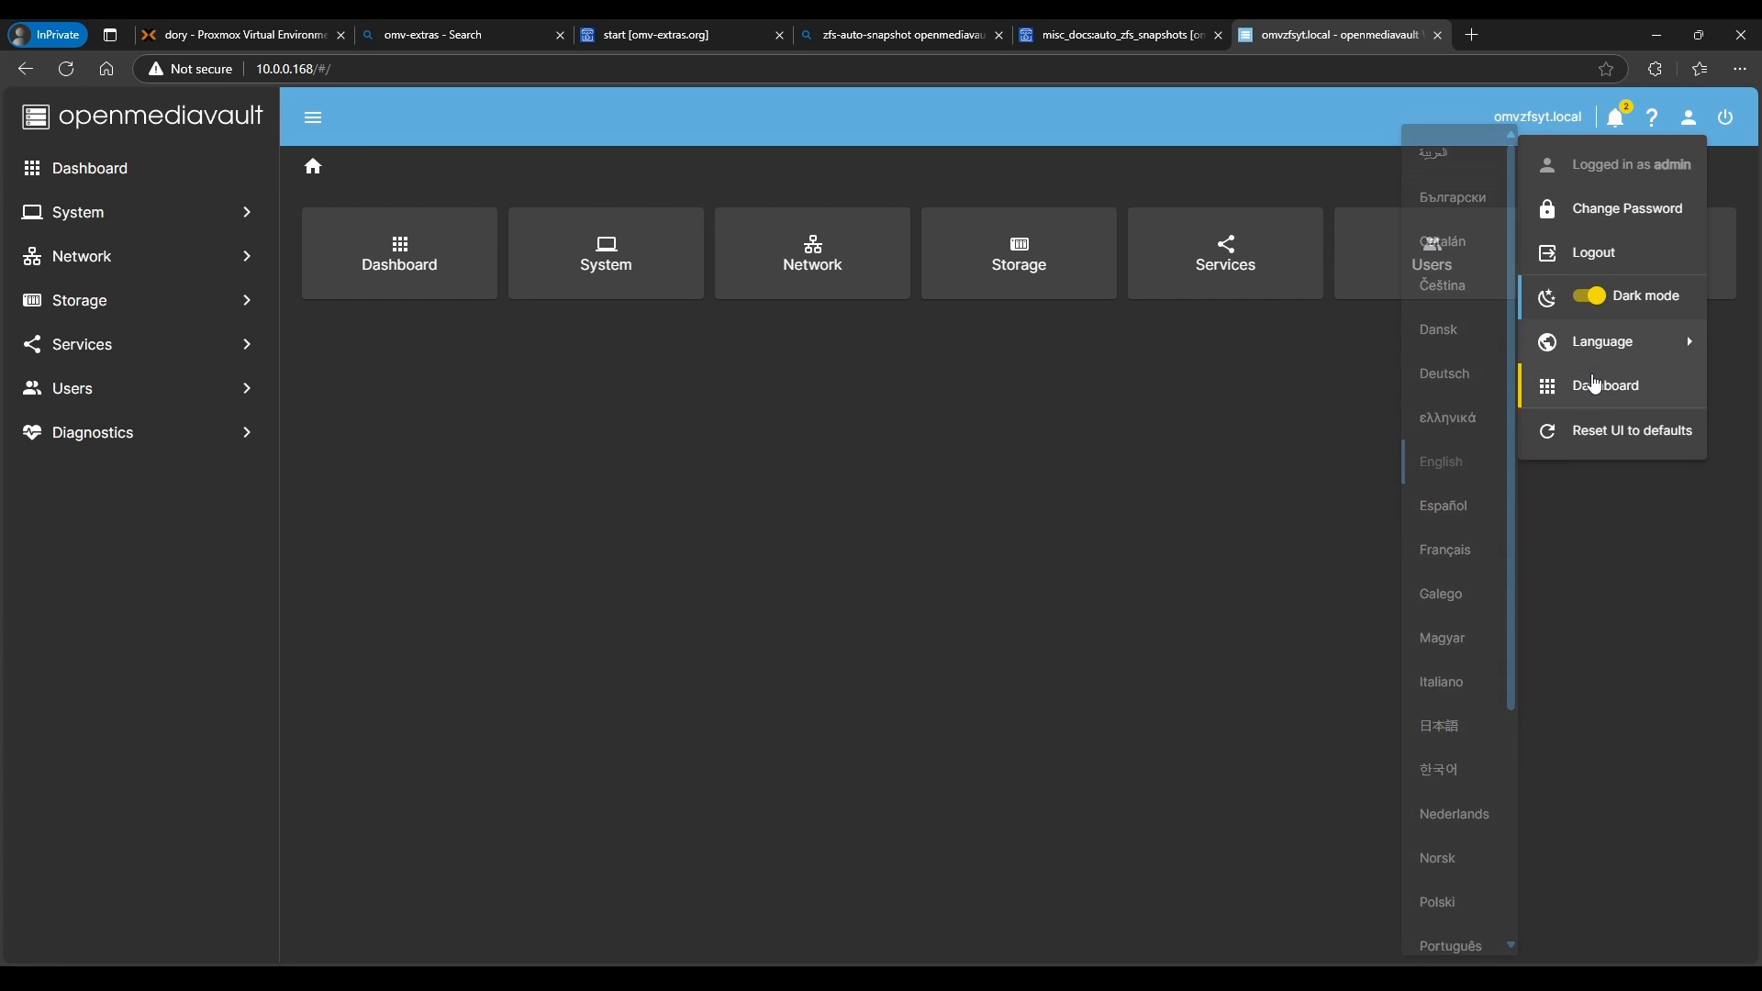
pyautogui.click(1591, 385)
pyautogui.scroll(-2, 727, 514)
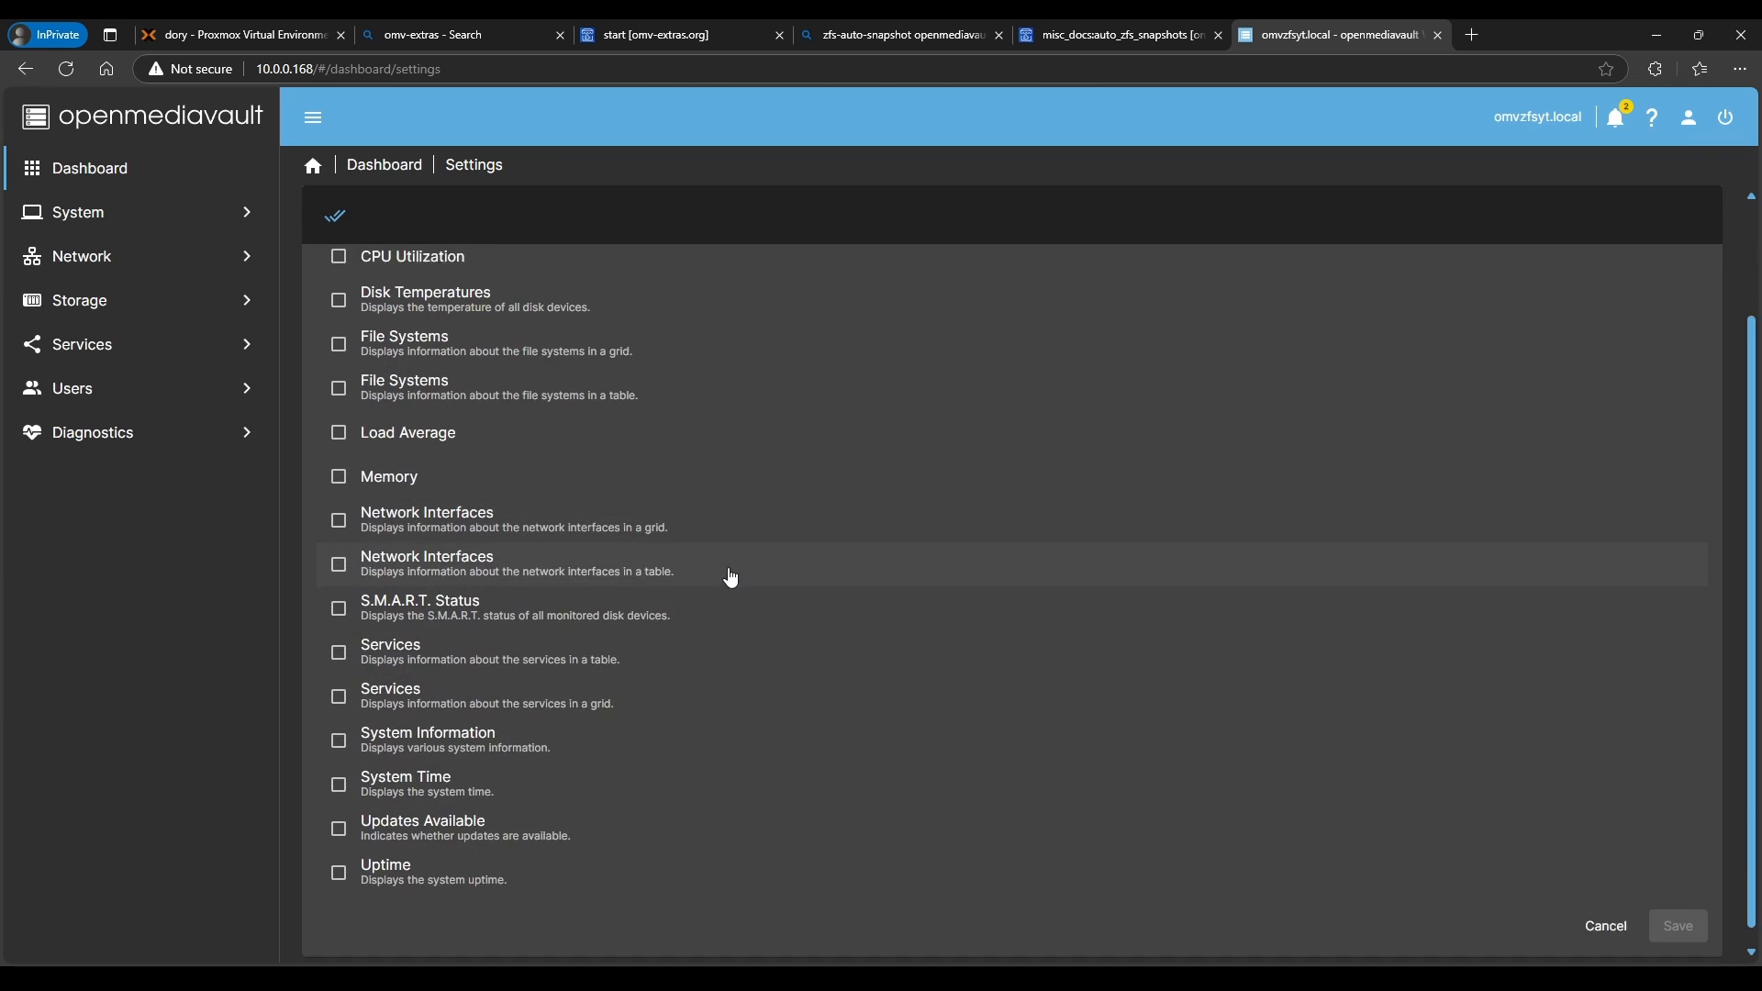
pyautogui.scroll(2, 393, 470)
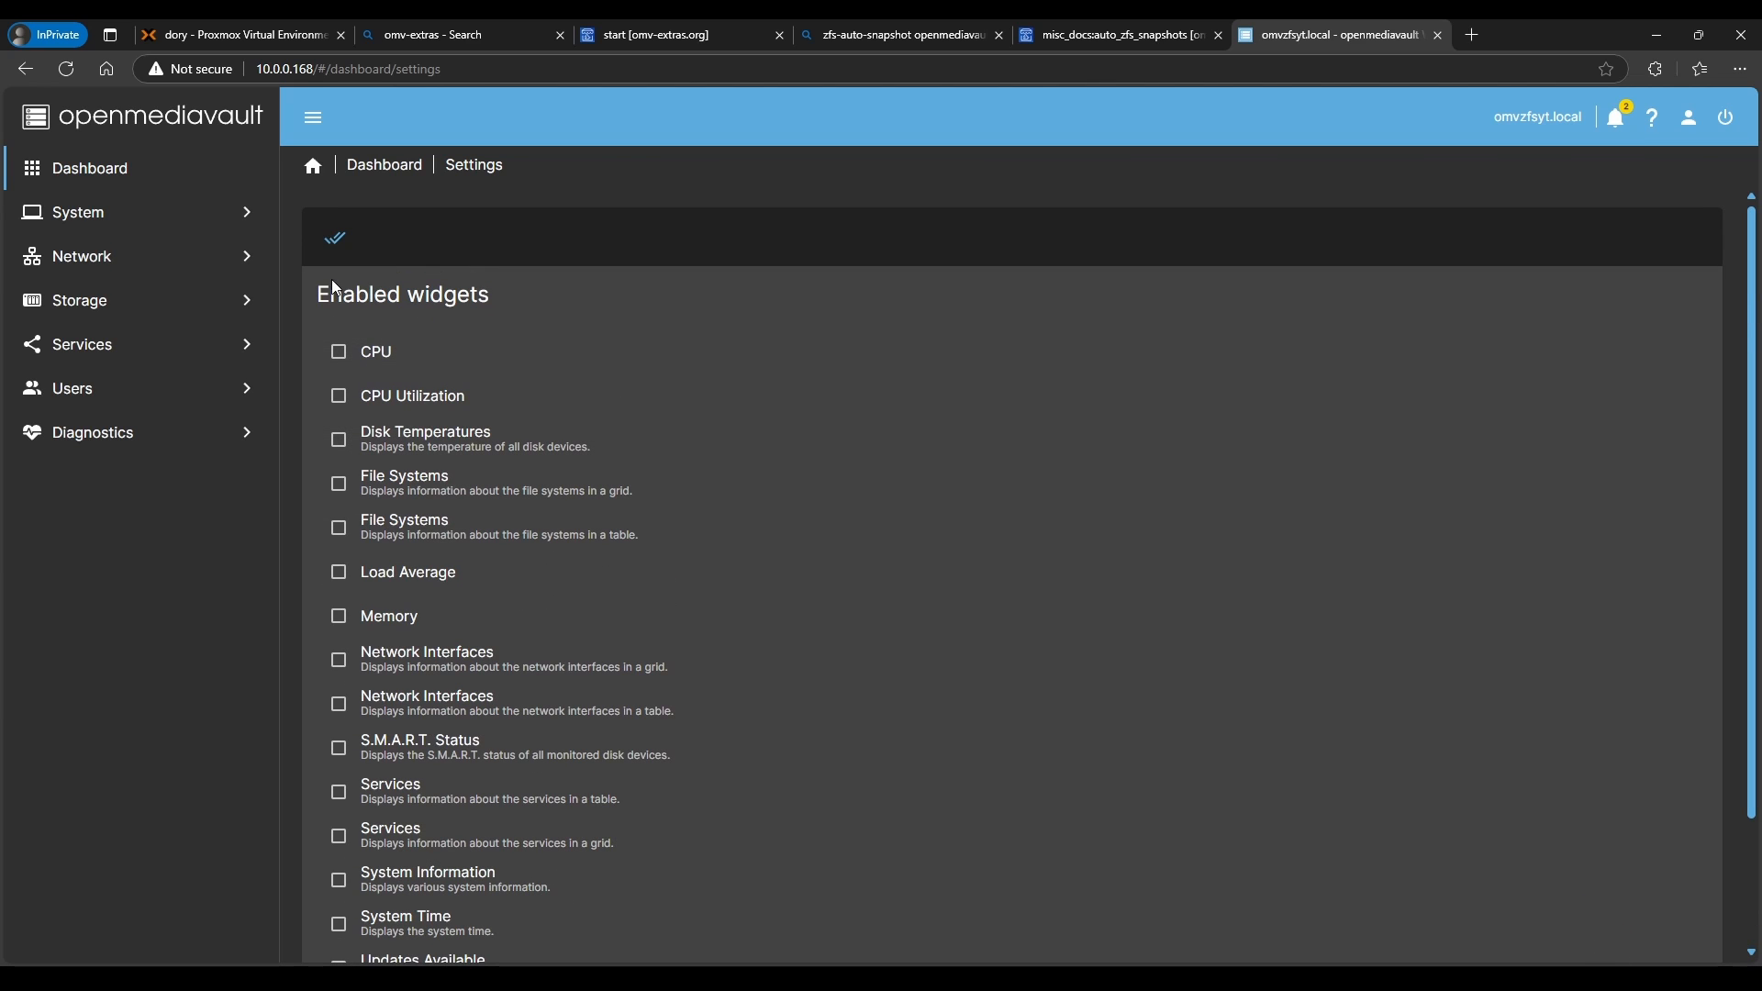
pyautogui.click(342, 356)
pyautogui.click(341, 395)
pyautogui.scroll(-1, 404, 417)
pyautogui.scroll(-1, 459, 367)
pyautogui.scroll(2, 504, 394)
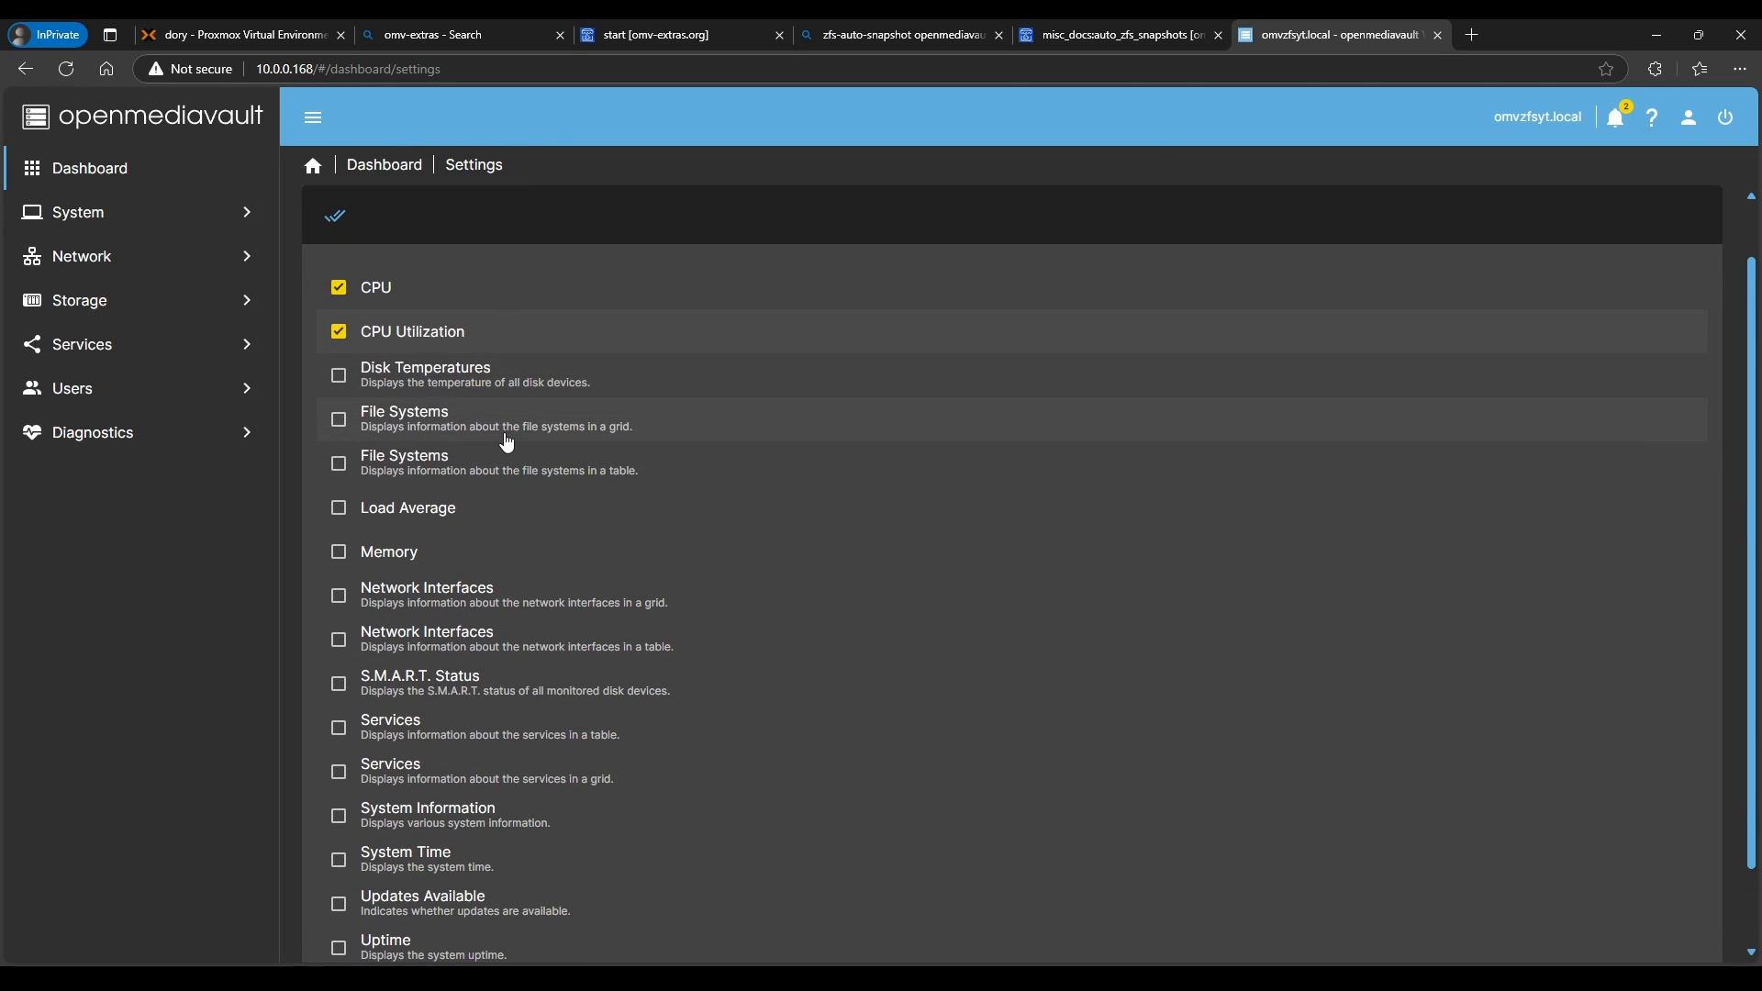
pyautogui.click(504, 422)
pyautogui.click(404, 517)
pyautogui.click(426, 560)
# - Enable the Network Interfaces (grid), S.M.A.R.T. Status, Services (grid), System Information, System Time, Updates Available and Uptime widgets and save the dashboard
pyautogui.scroll(-1, 431, 582)
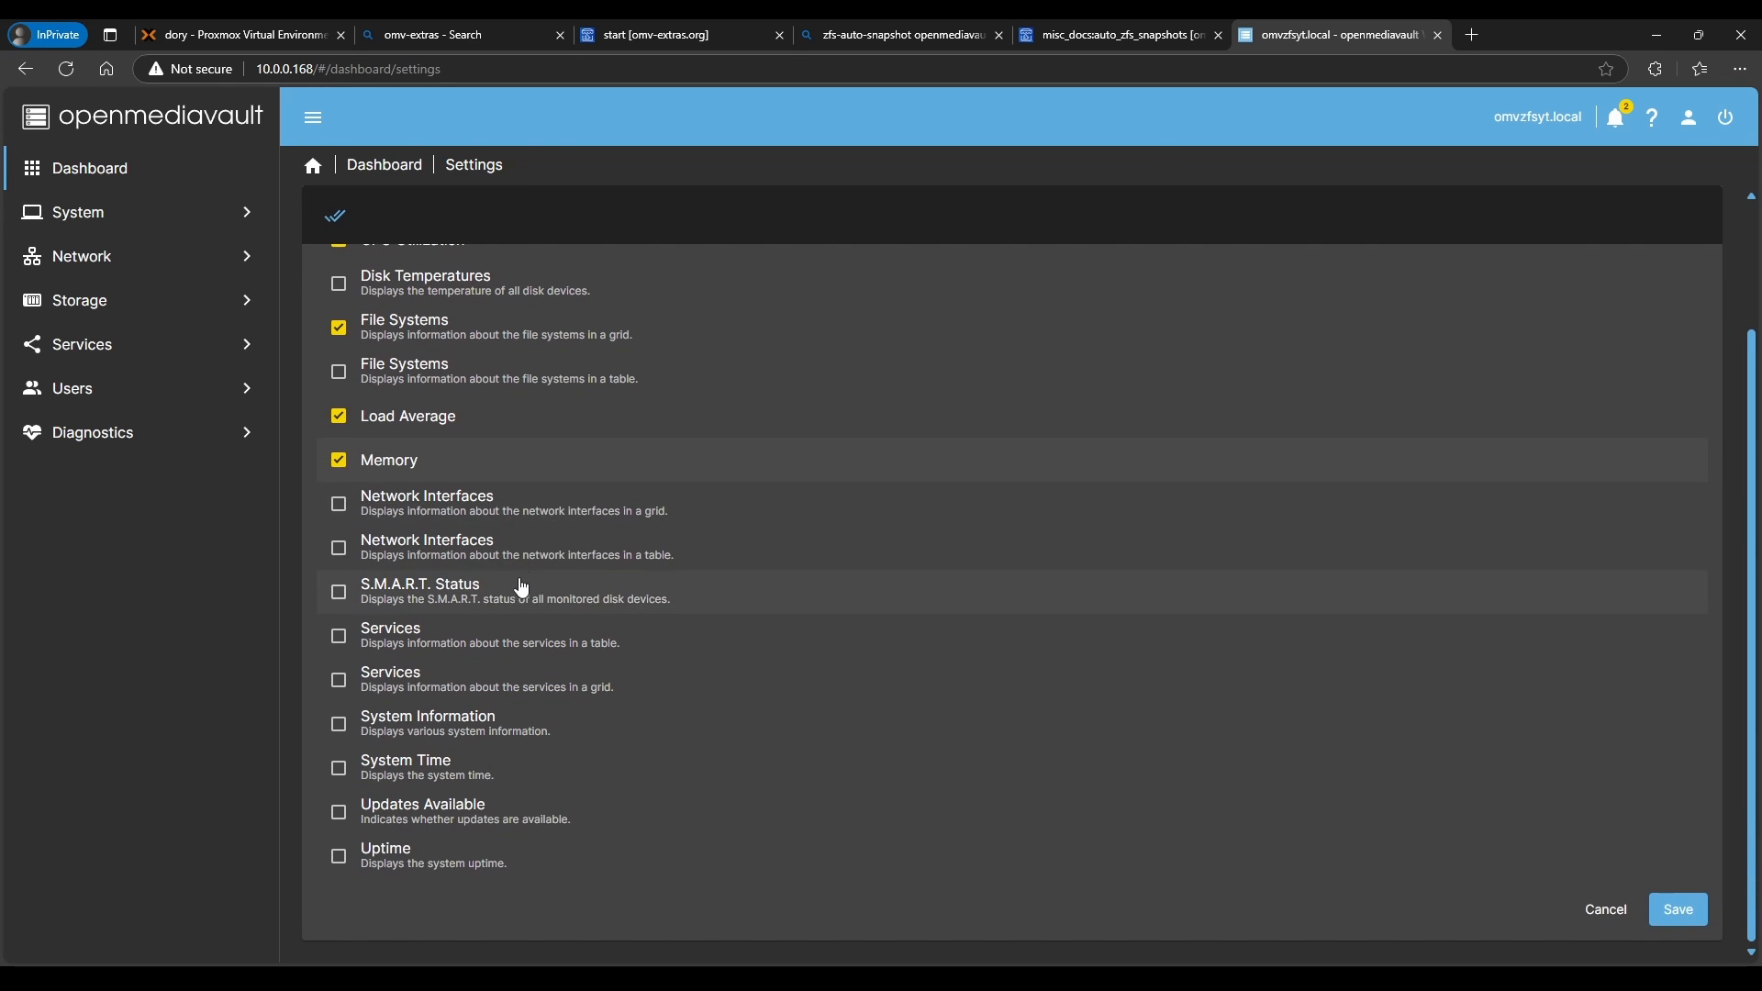
pyautogui.click(542, 521)
pyautogui.click(422, 589)
pyautogui.click(409, 644)
pyautogui.click(410, 644)
pyautogui.click(417, 679)
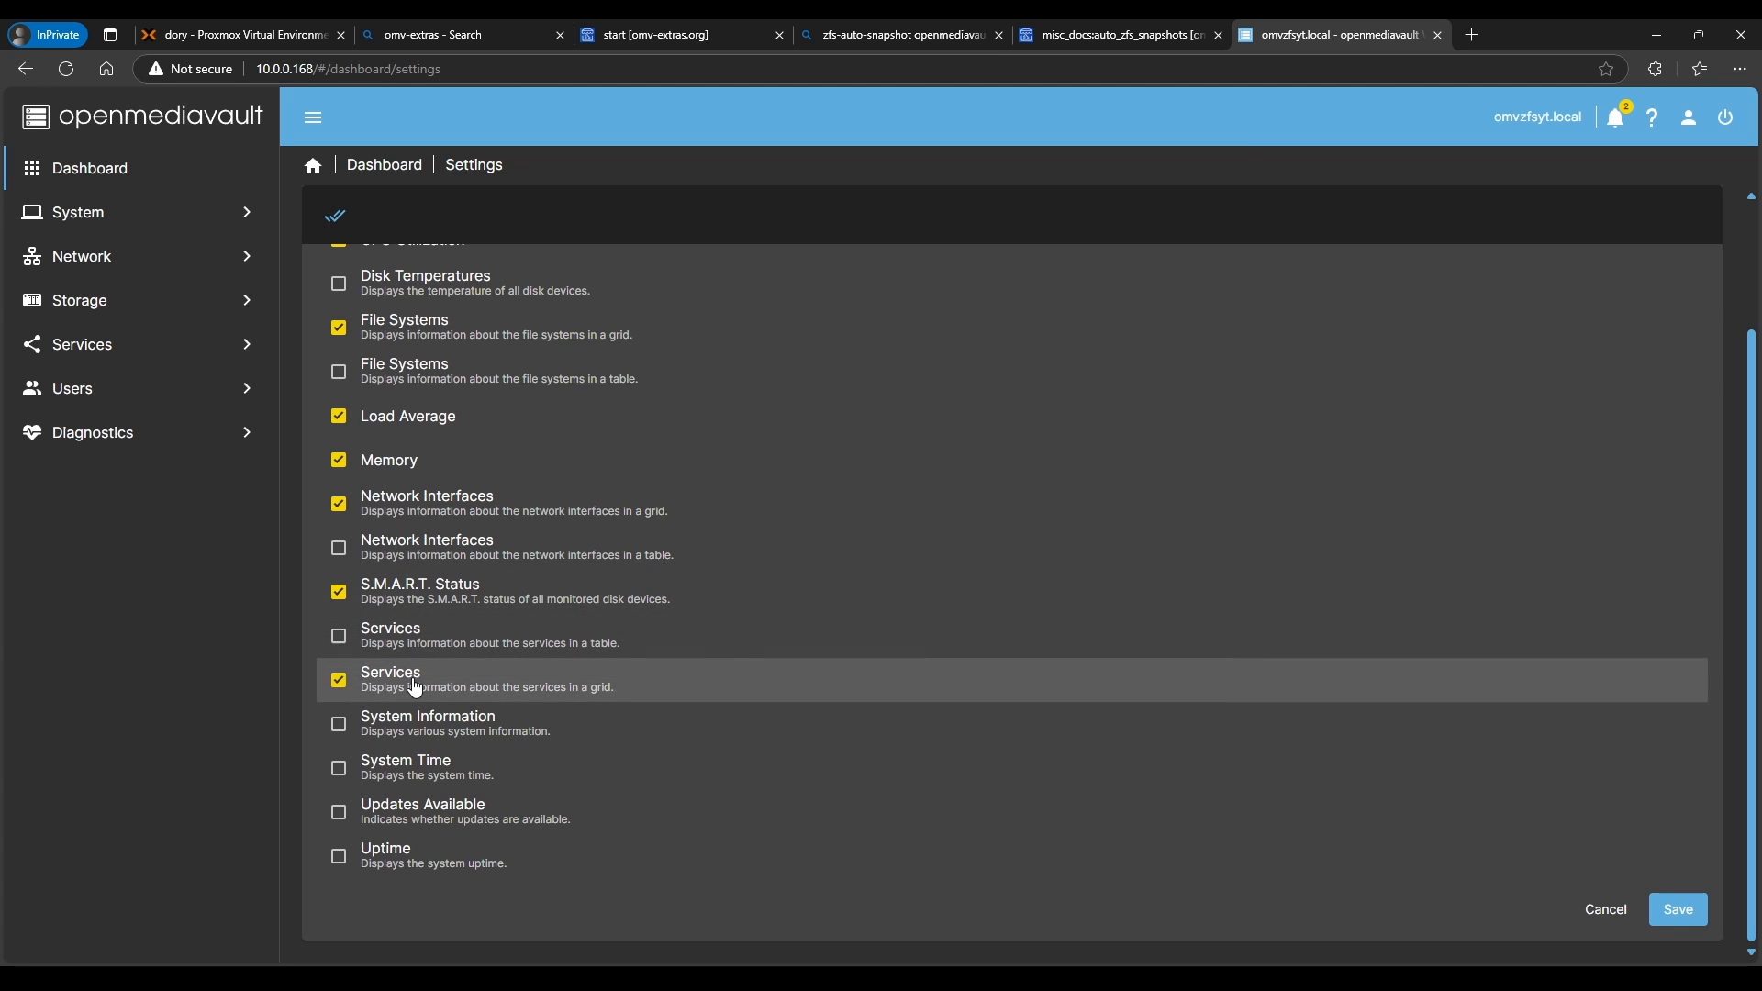
pyautogui.click(417, 724)
pyautogui.click(413, 773)
pyautogui.click(415, 831)
pyautogui.click(629, 867)
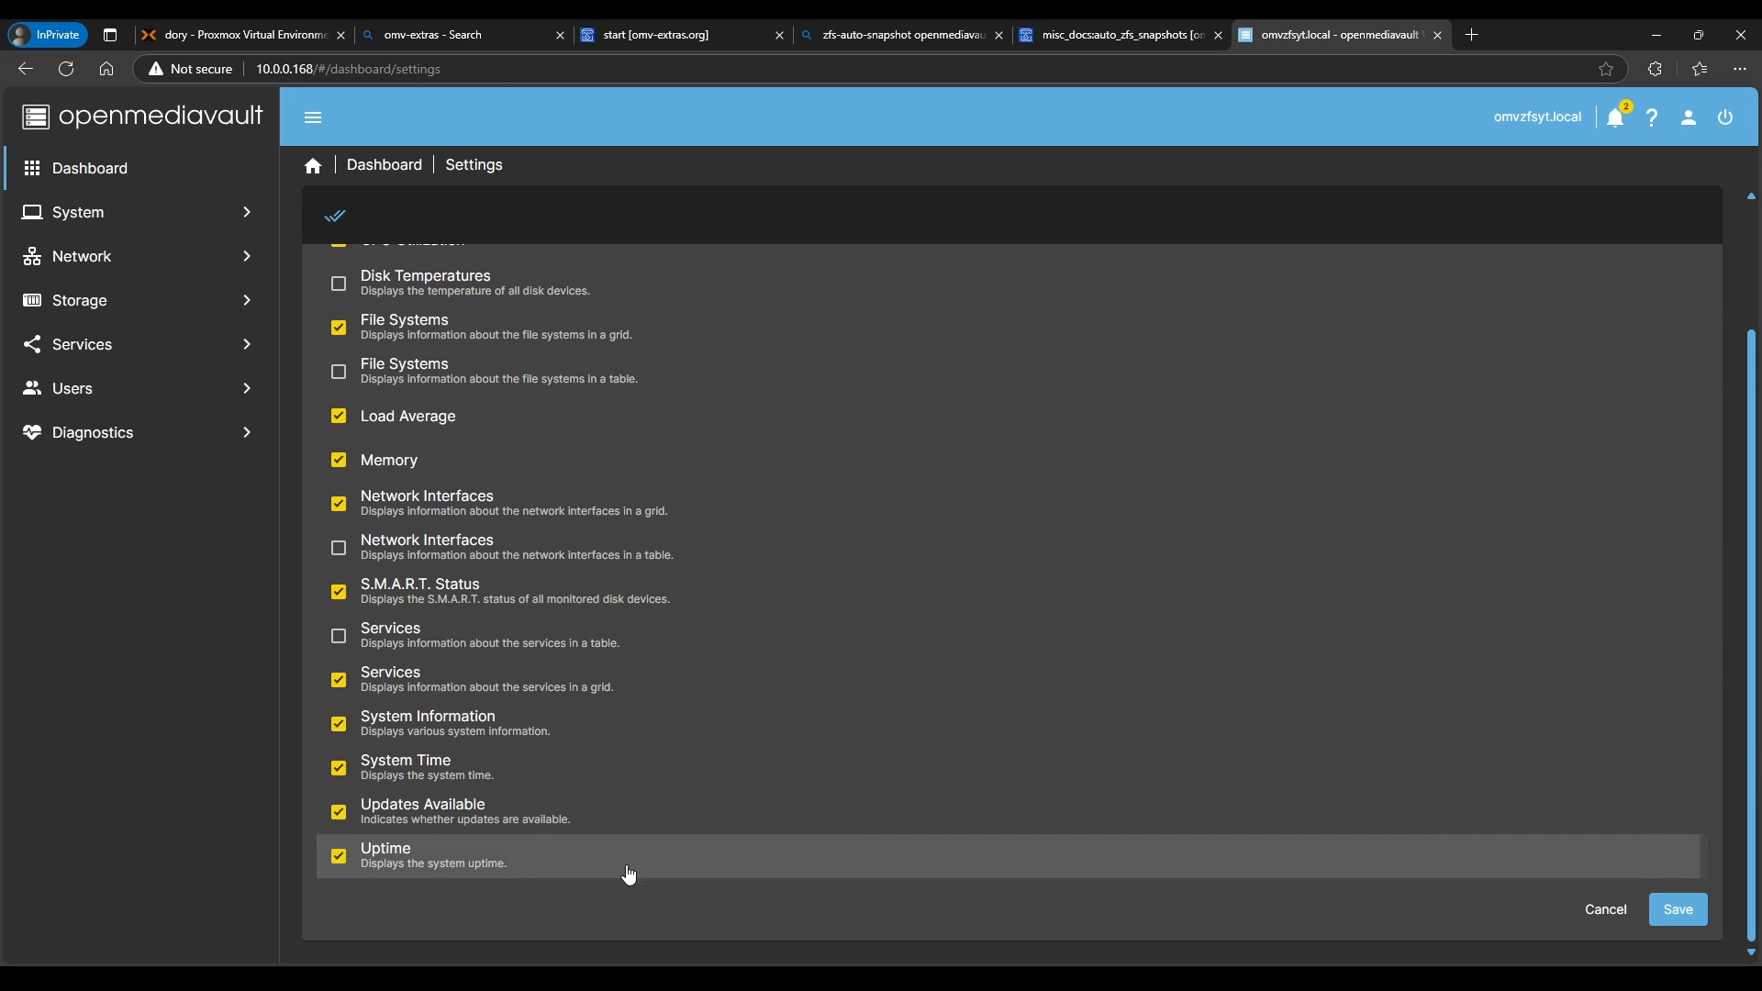
pyautogui.click(1675, 909)
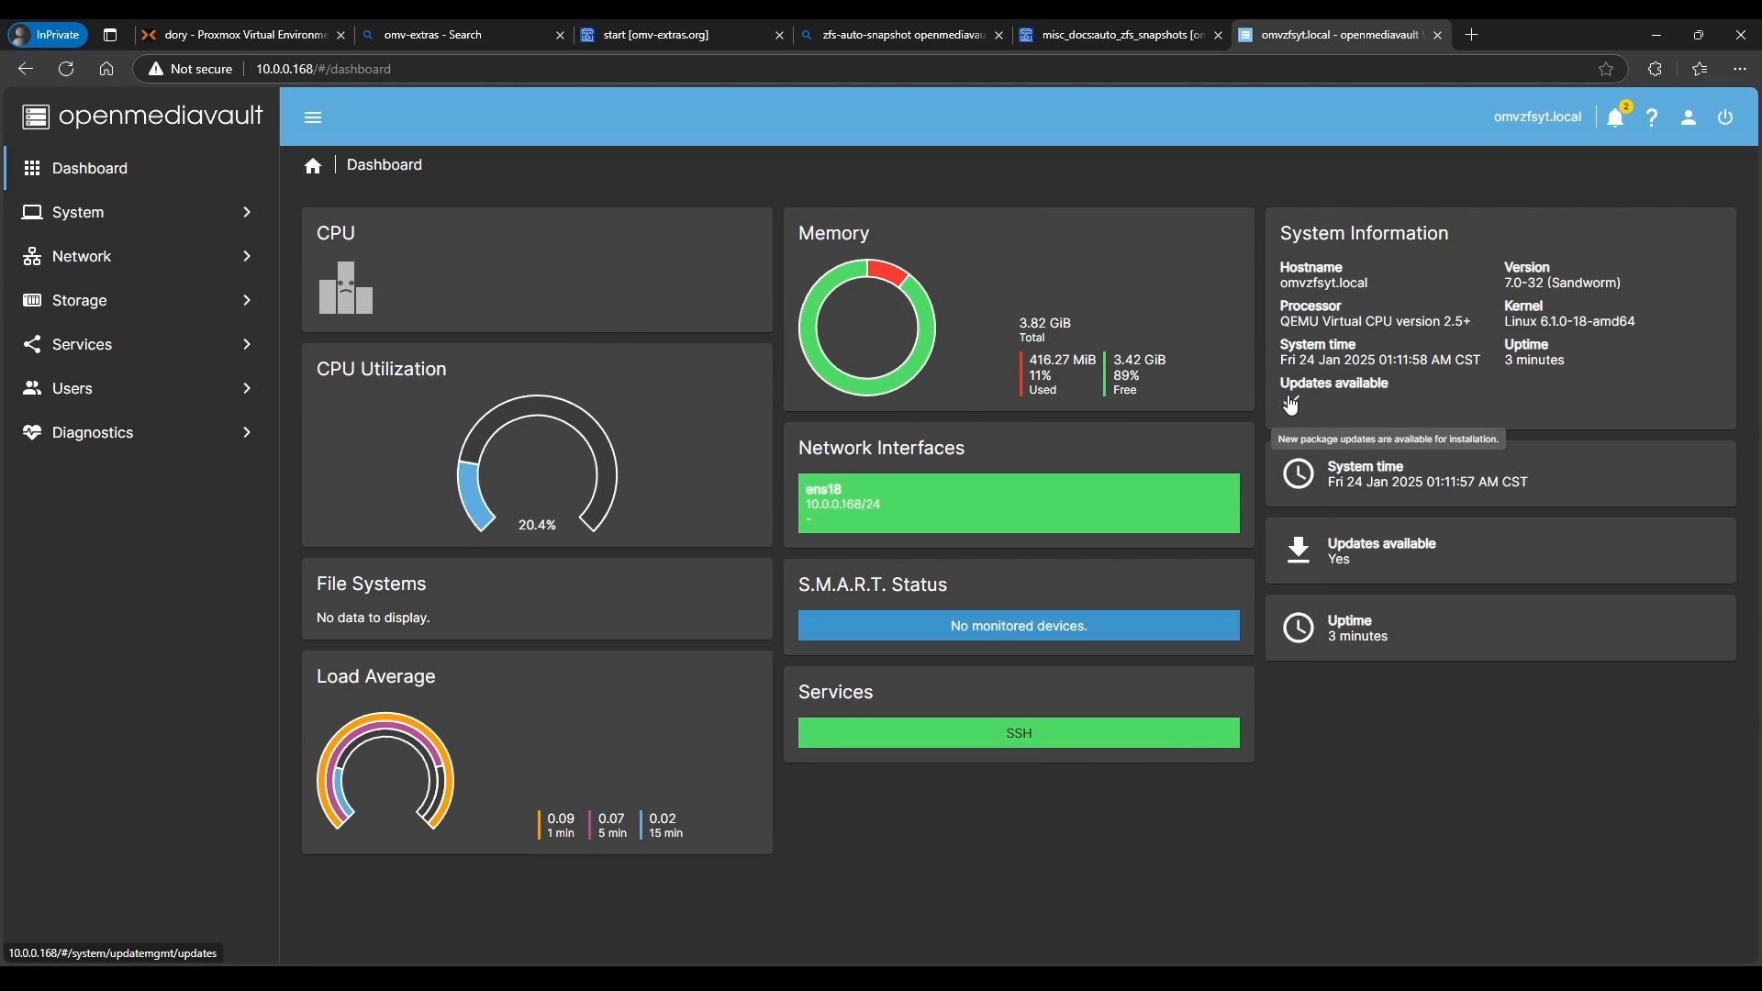
# - Try an auto logout of 30 minutes in the Workbench settings and leave for Certificates, discarding the unsaved change
pyautogui.click(130, 219)
pyautogui.click(127, 256)
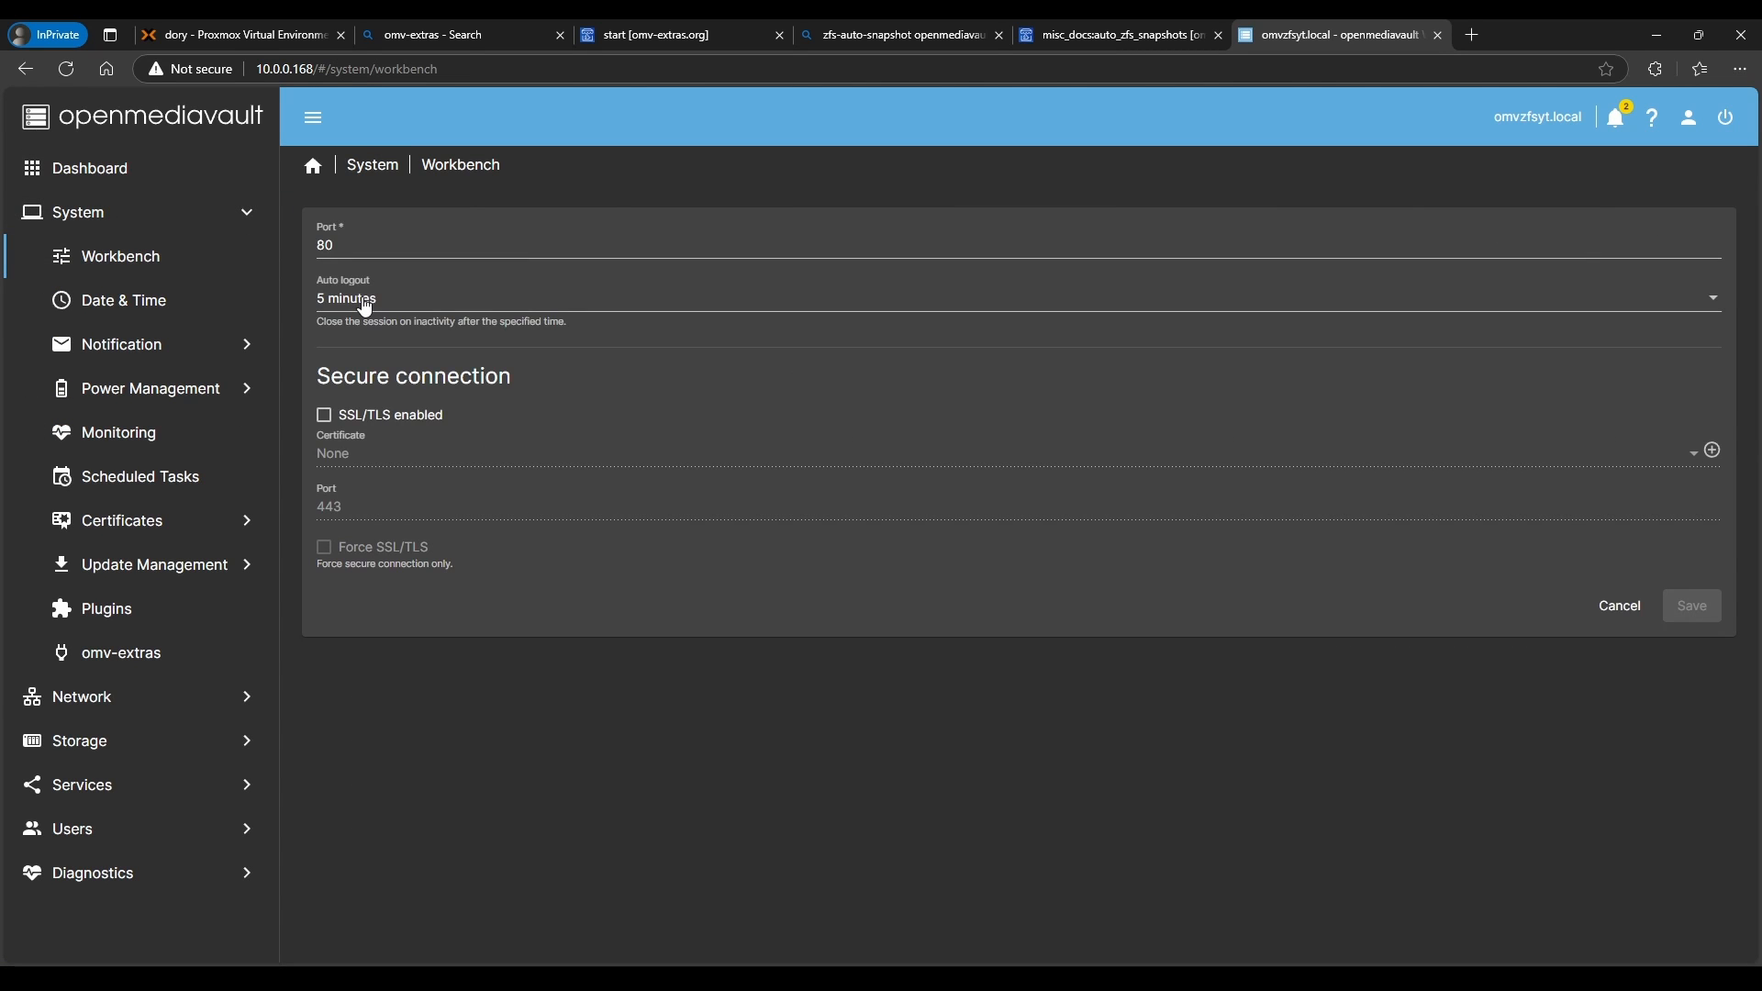
pyautogui.click(365, 304)
pyautogui.scroll(-1, 364, 308)
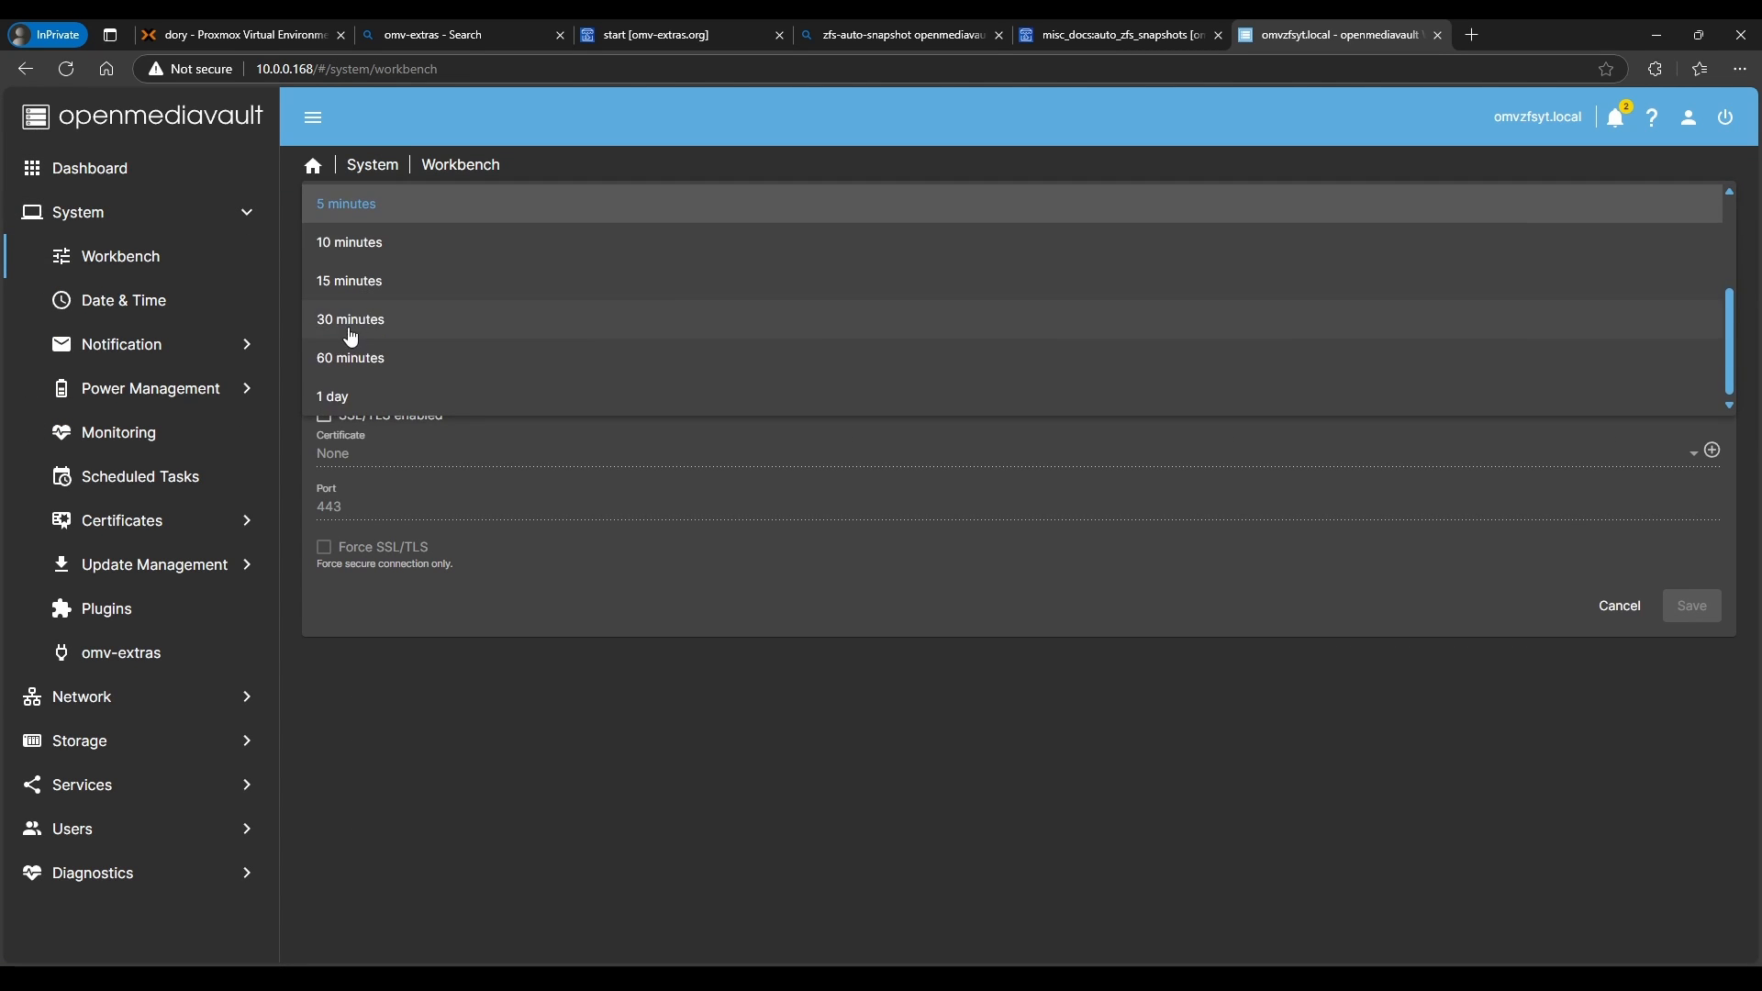
pyautogui.click(351, 345)
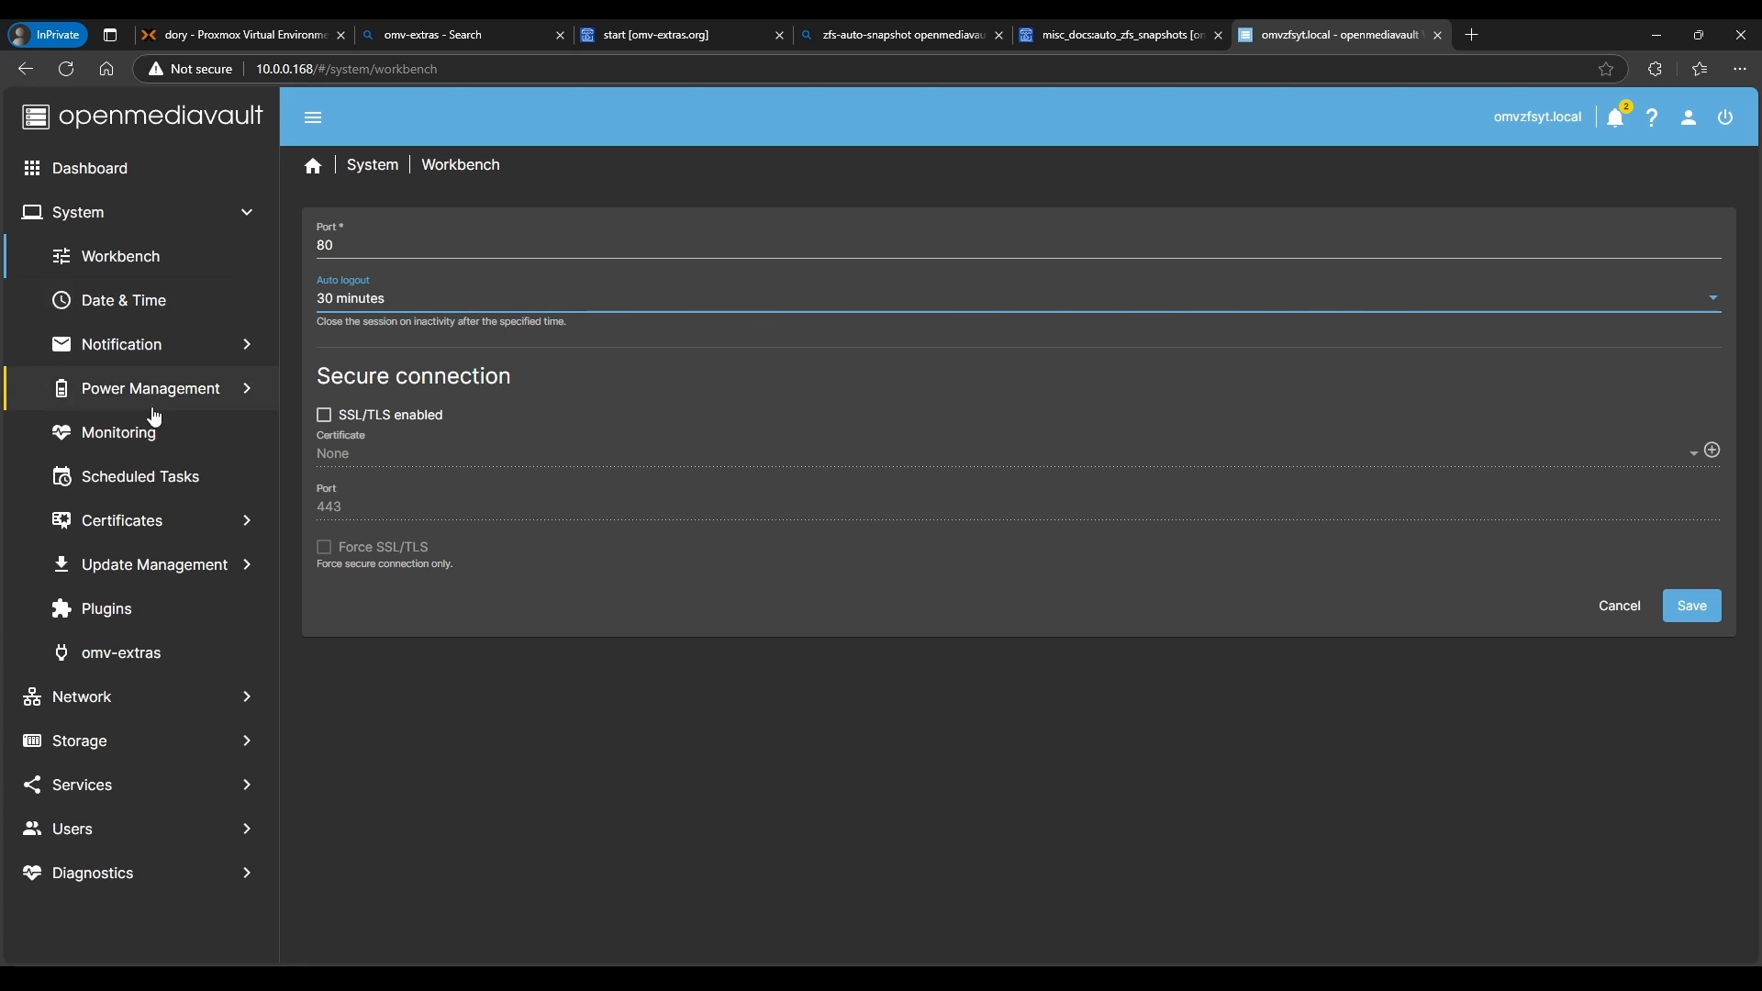
pyautogui.click(143, 515)
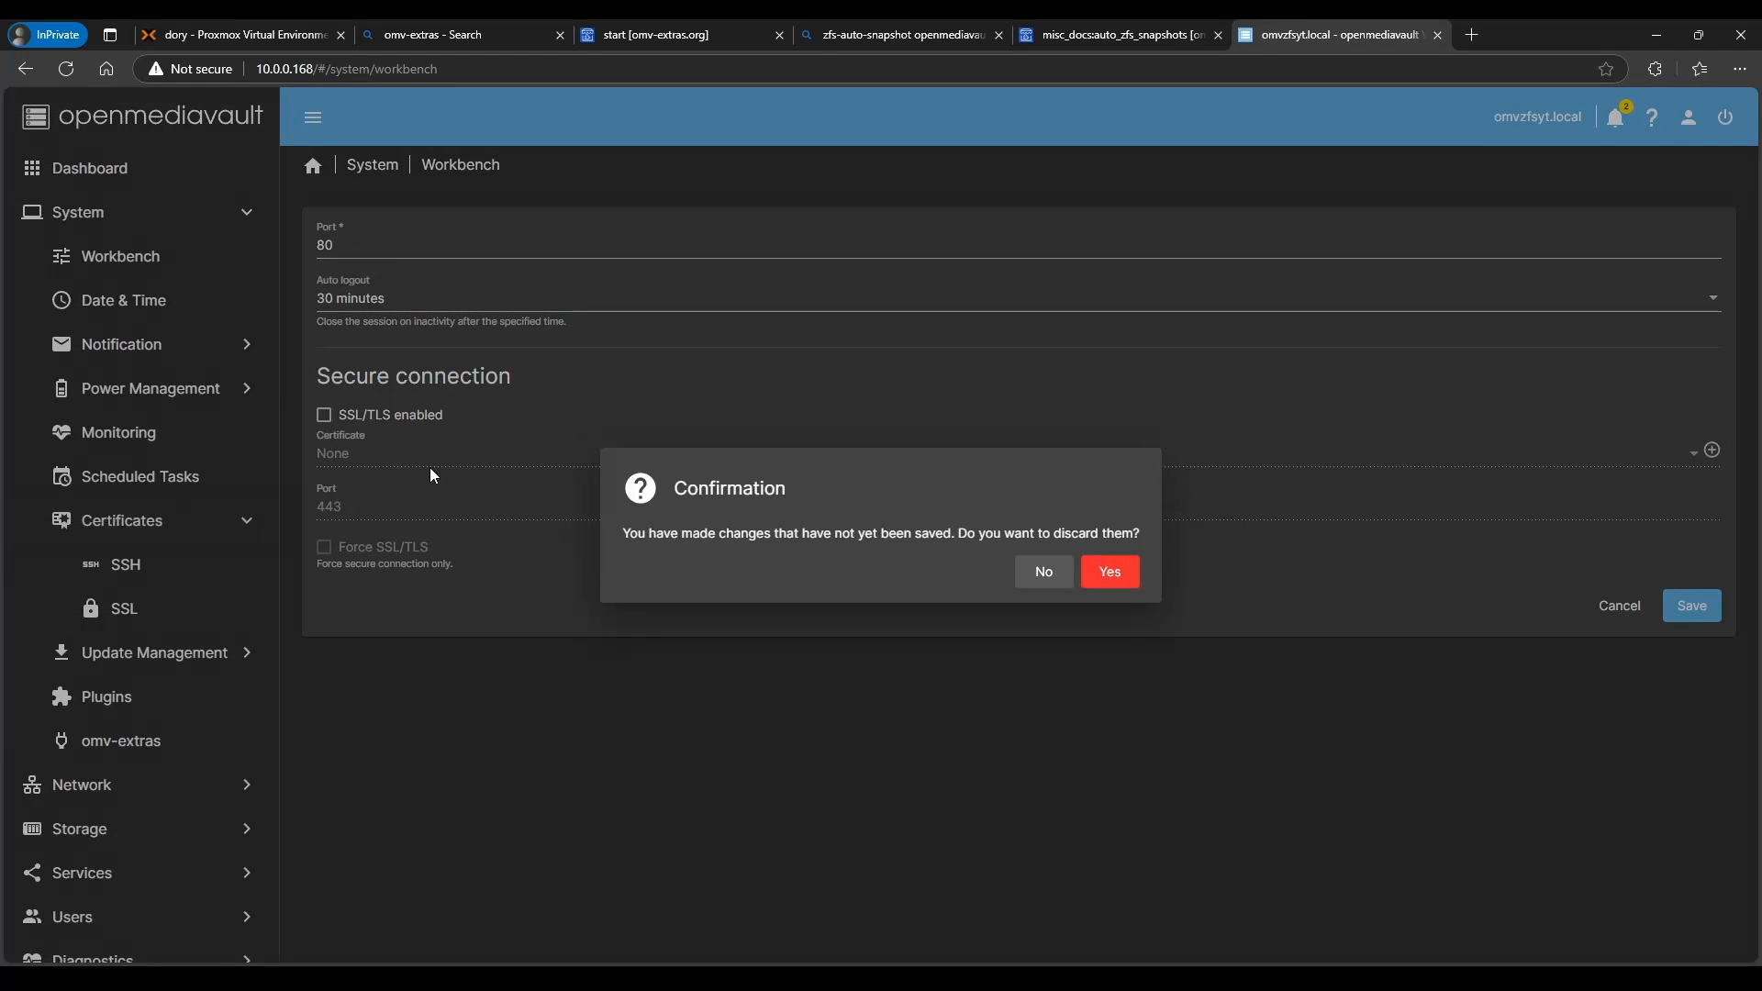
pyautogui.click(1105, 576)
# - Start a new SSL certificate with a validity period of 5 years and the common name omvzfsyt
pyautogui.click(1196, 287)
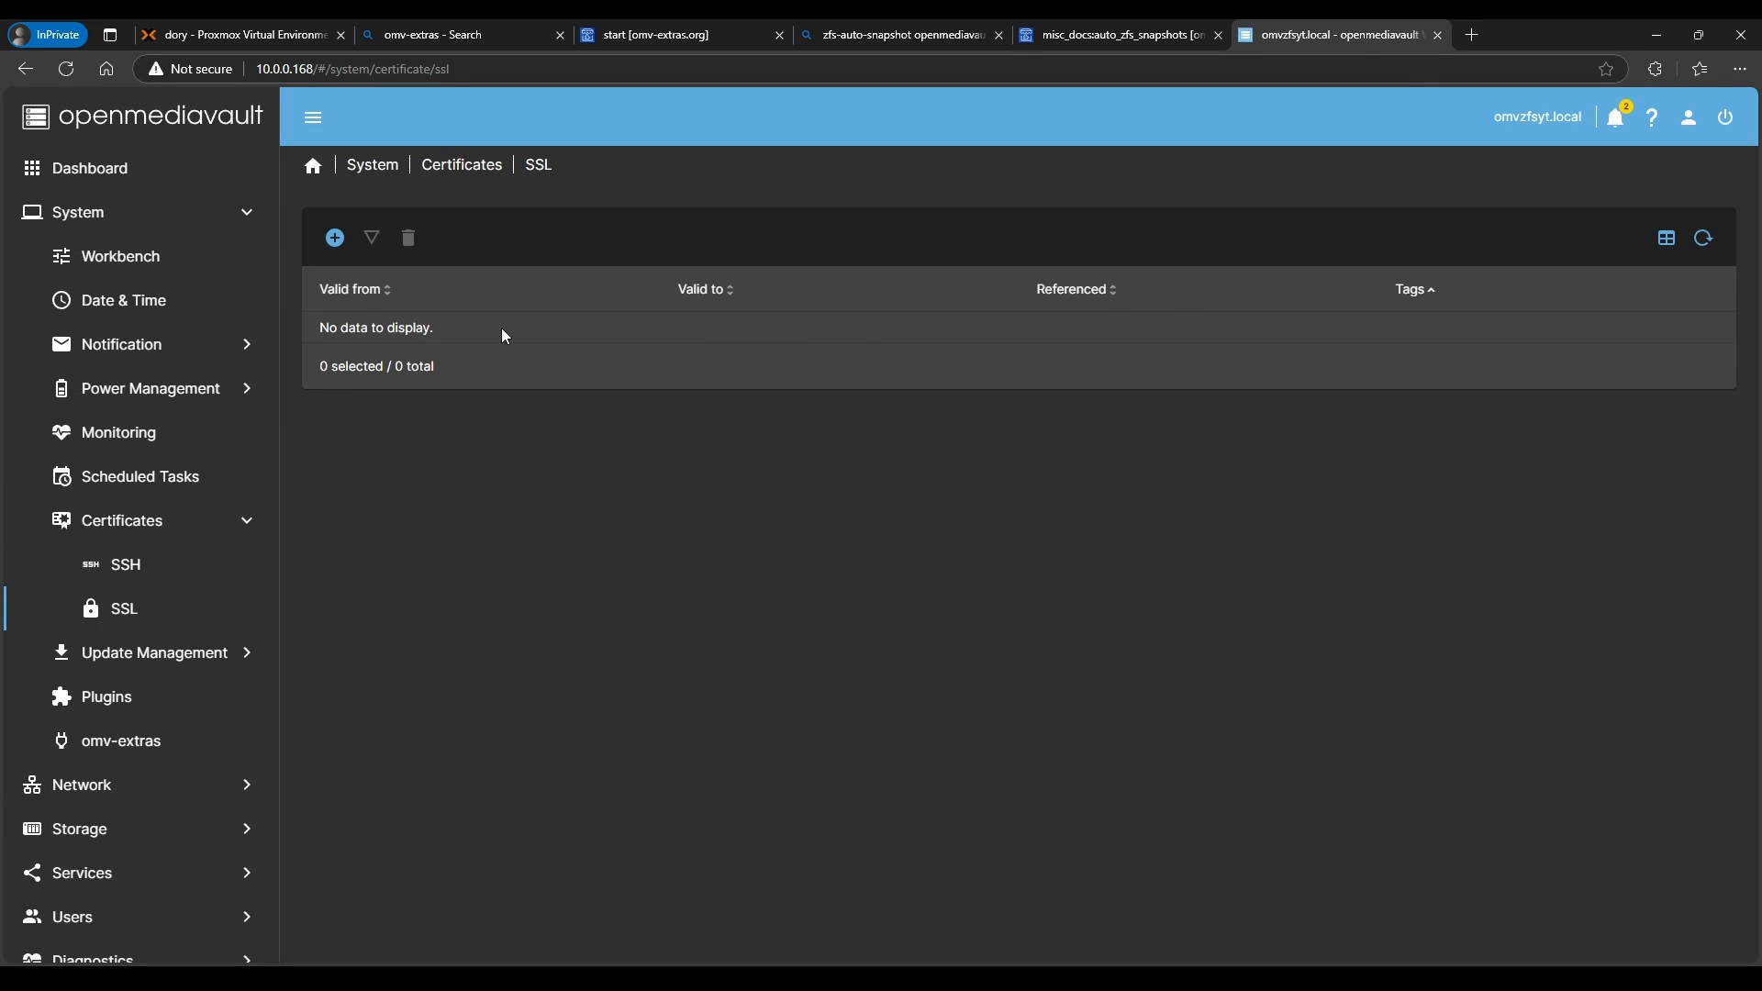
pyautogui.click(335, 238)
pyautogui.click(348, 292)
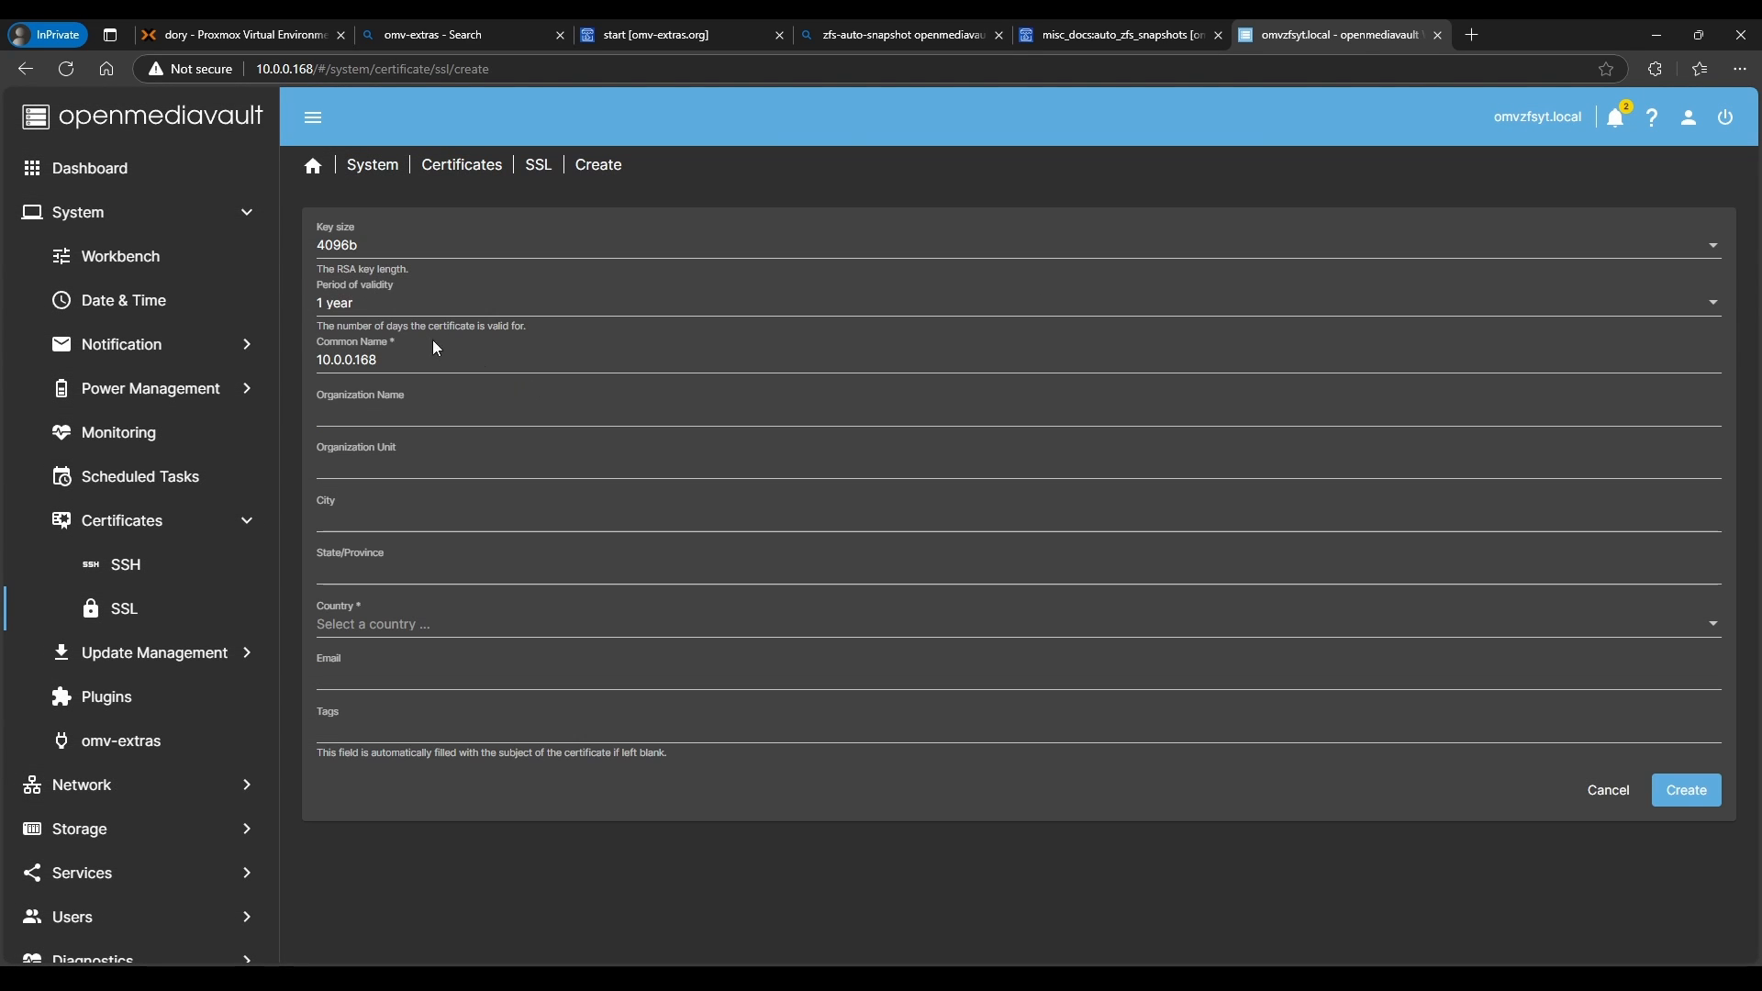
pyautogui.click(348, 306)
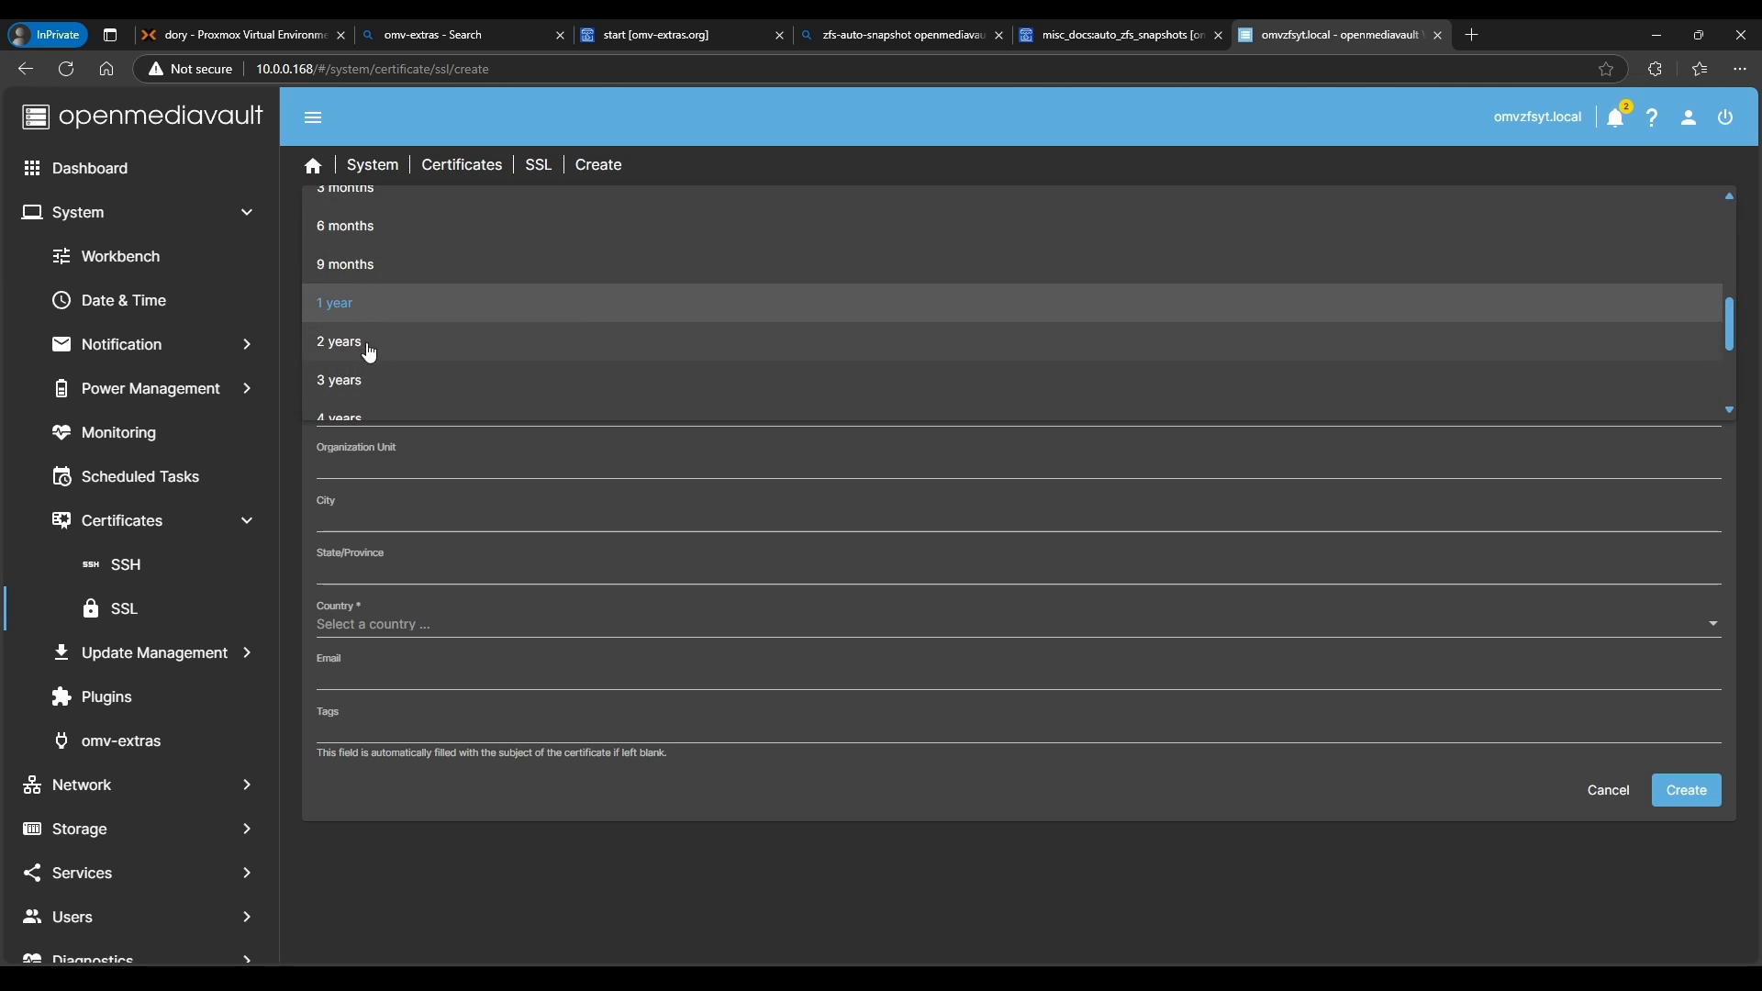
pyautogui.scroll(-2, 362, 393)
pyautogui.click(349, 365)
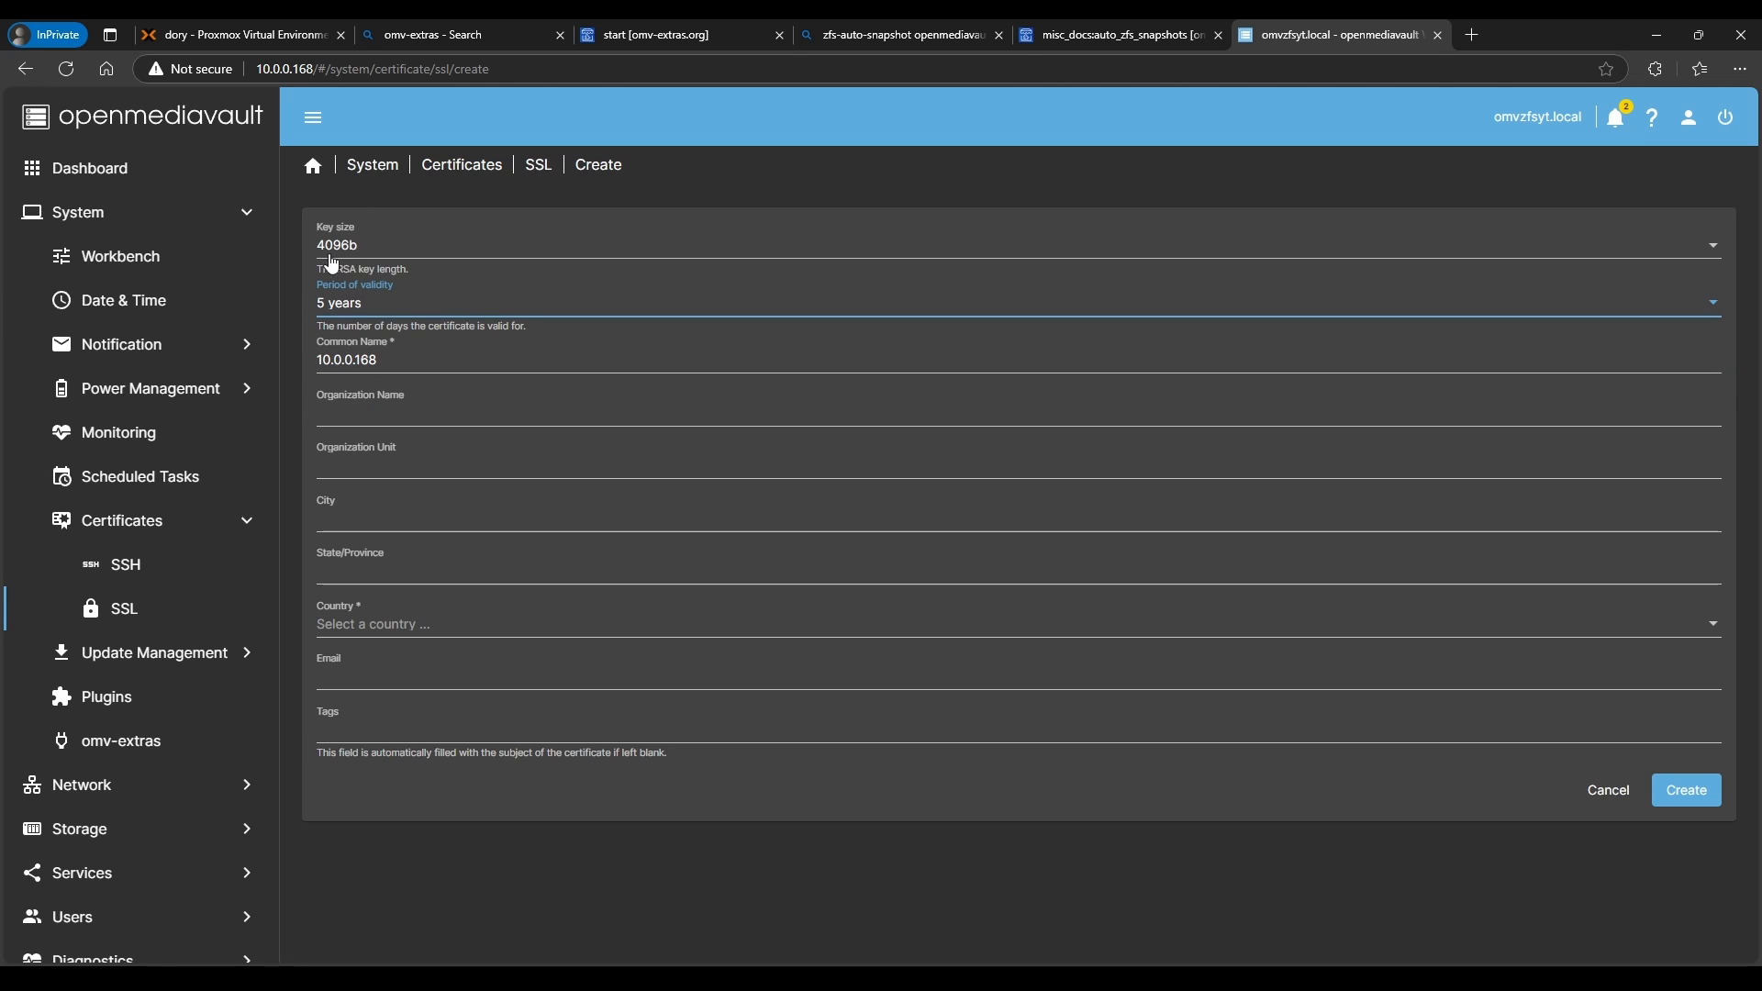
pyautogui.moveTo(392, 375); pyautogui.dragTo(289, 380)
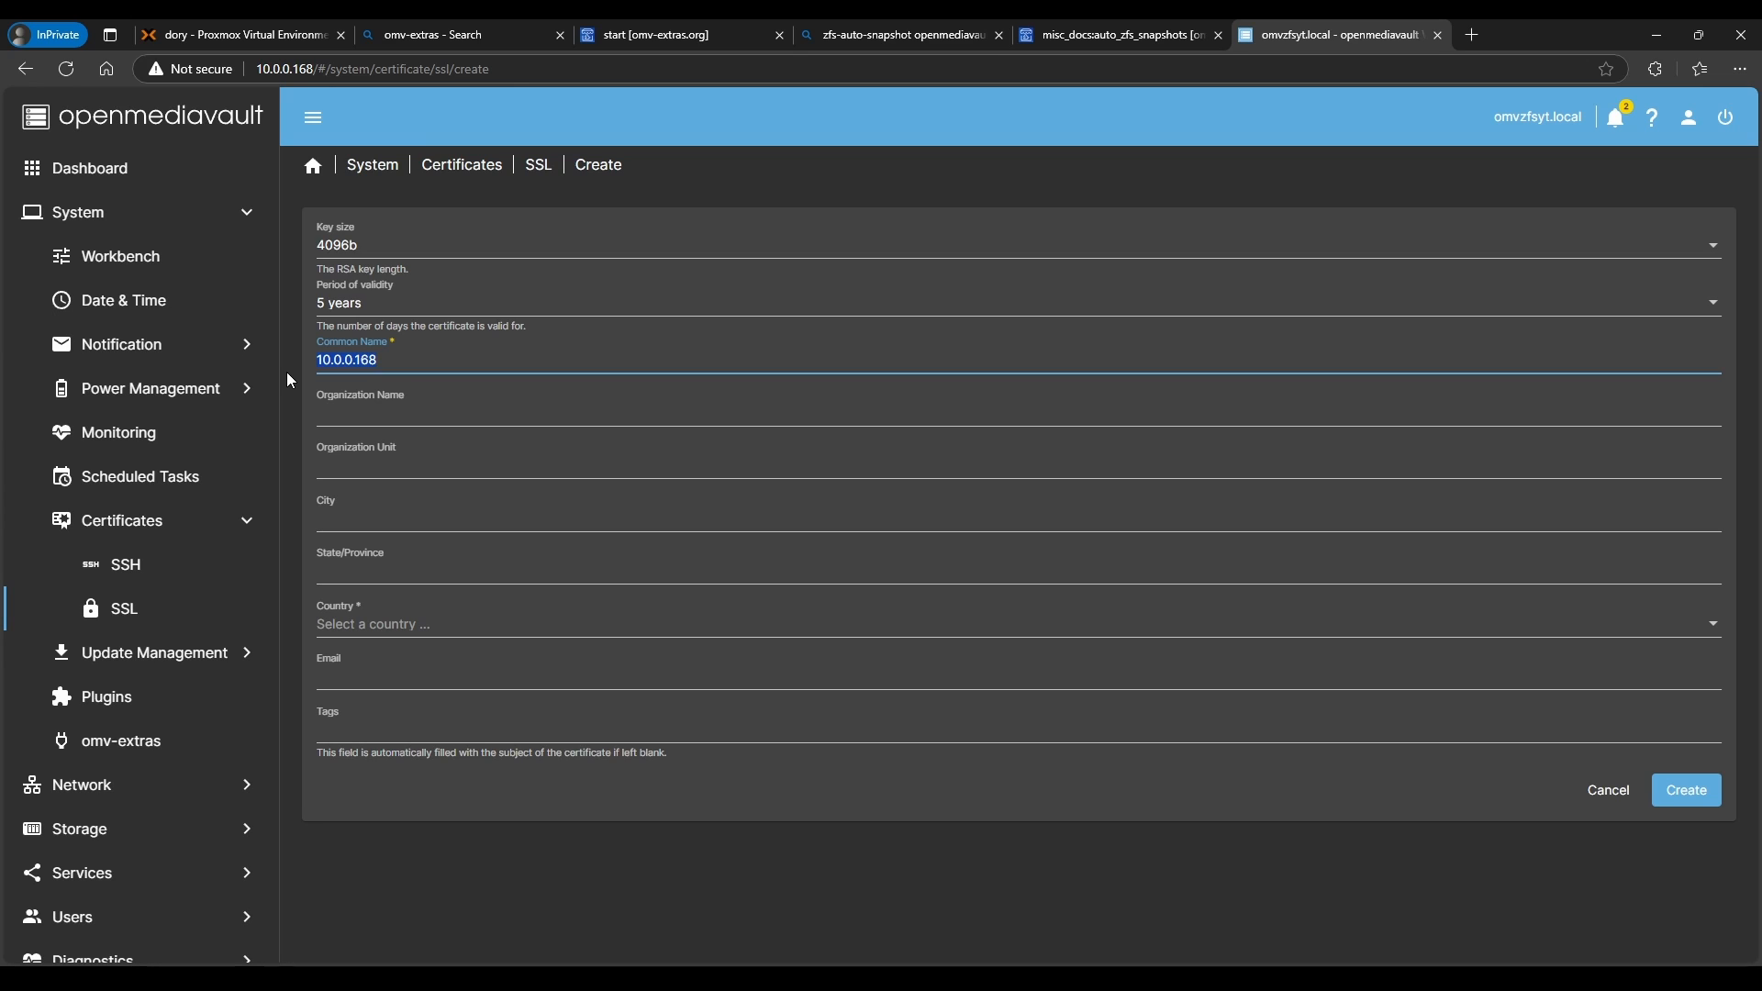
pyautogui.write('omvzfsyt')
pyautogui.press('Tab')
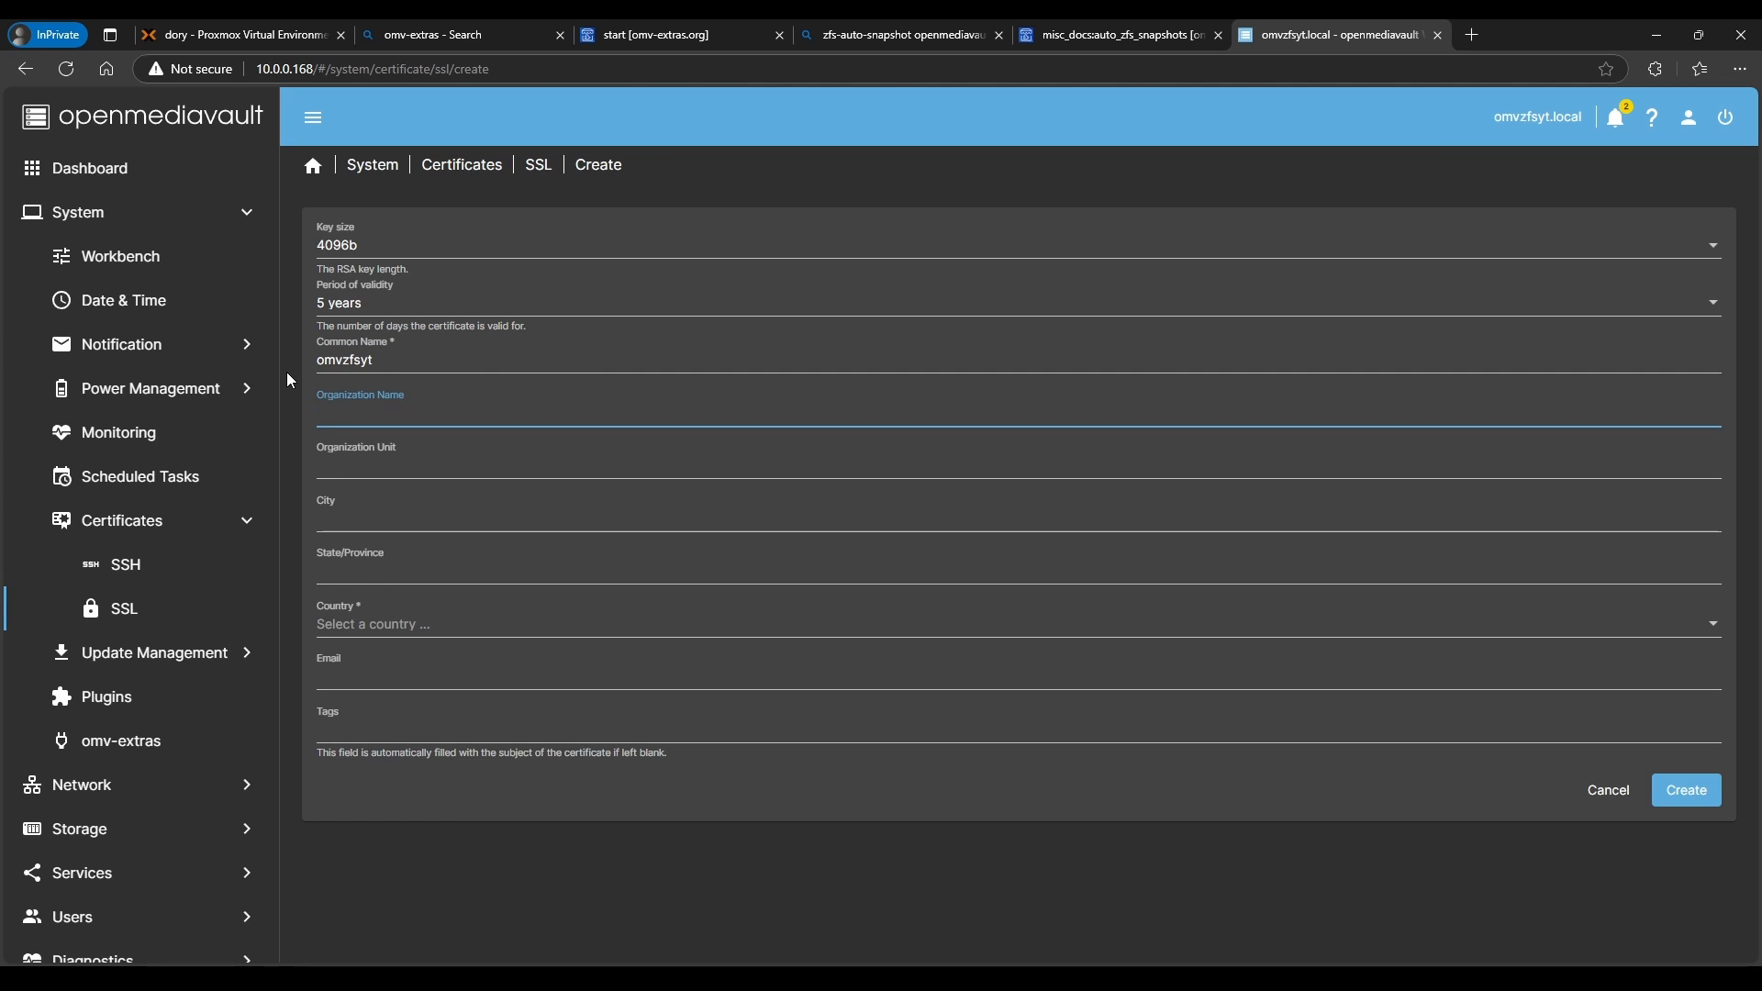
# - Set the certificate's country to United States and create the certificate
pyautogui.click(367, 619)
pyautogui.scroll(-5, 432, 679)
pyautogui.scroll(-20, 464, 785)
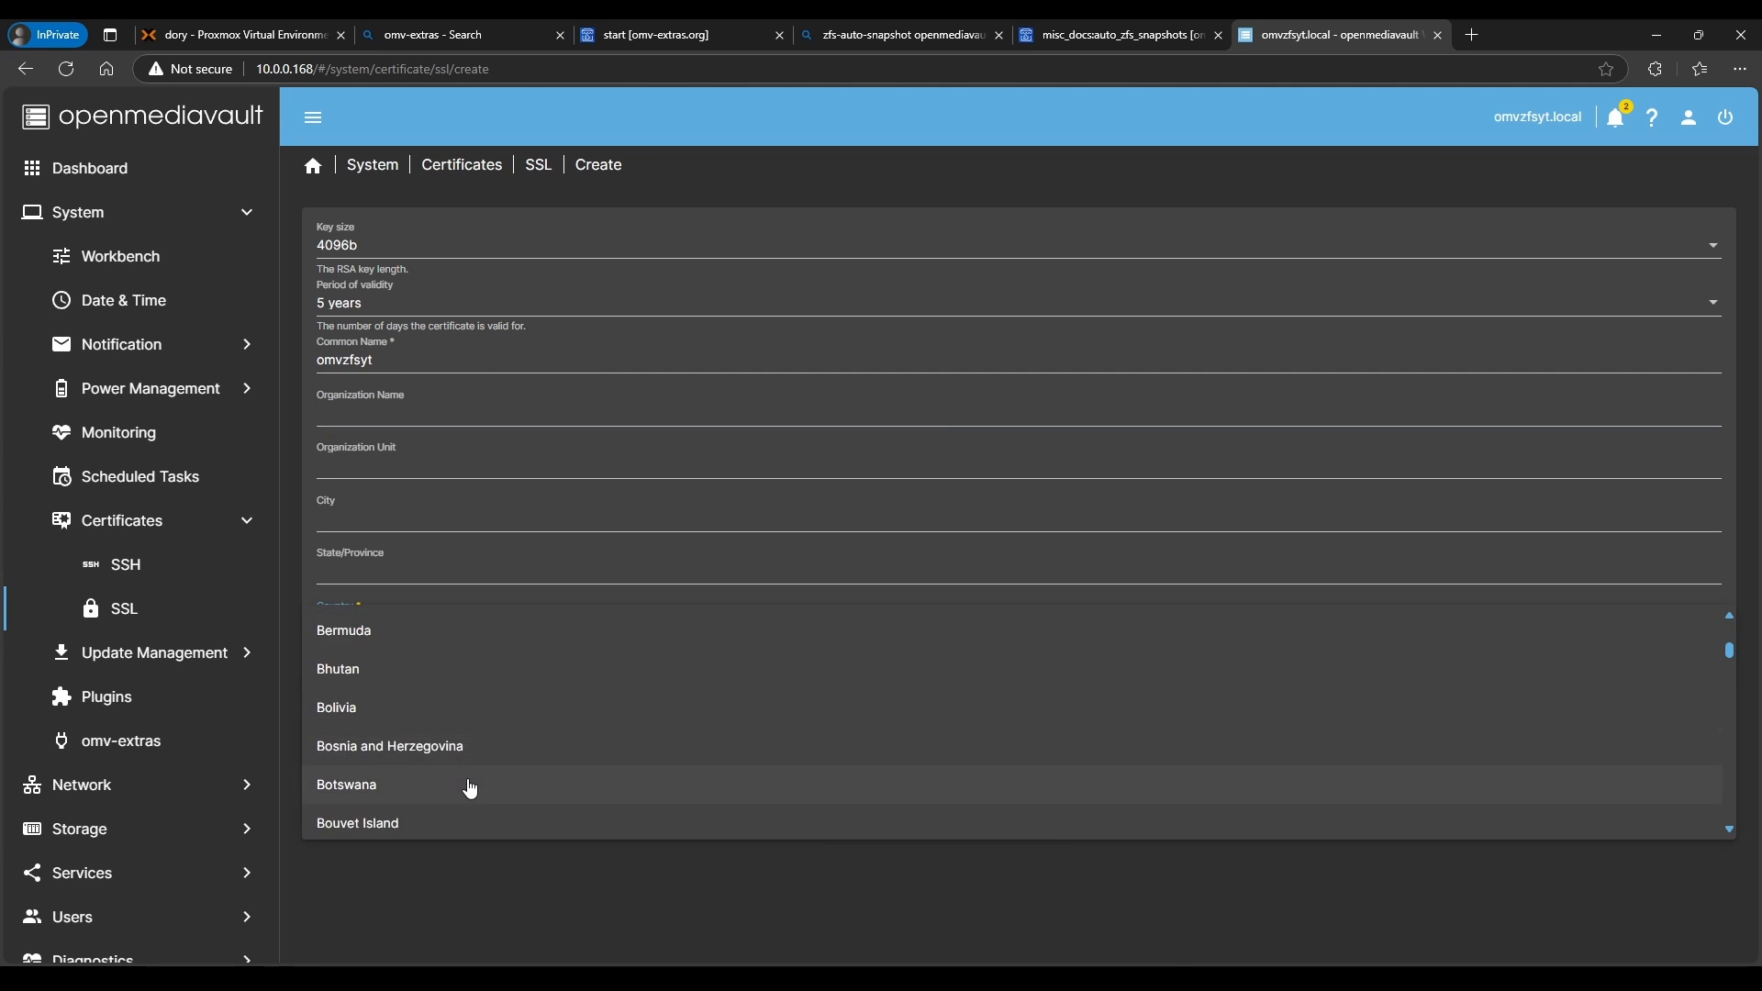
pyautogui.scroll(-3, 432, 799)
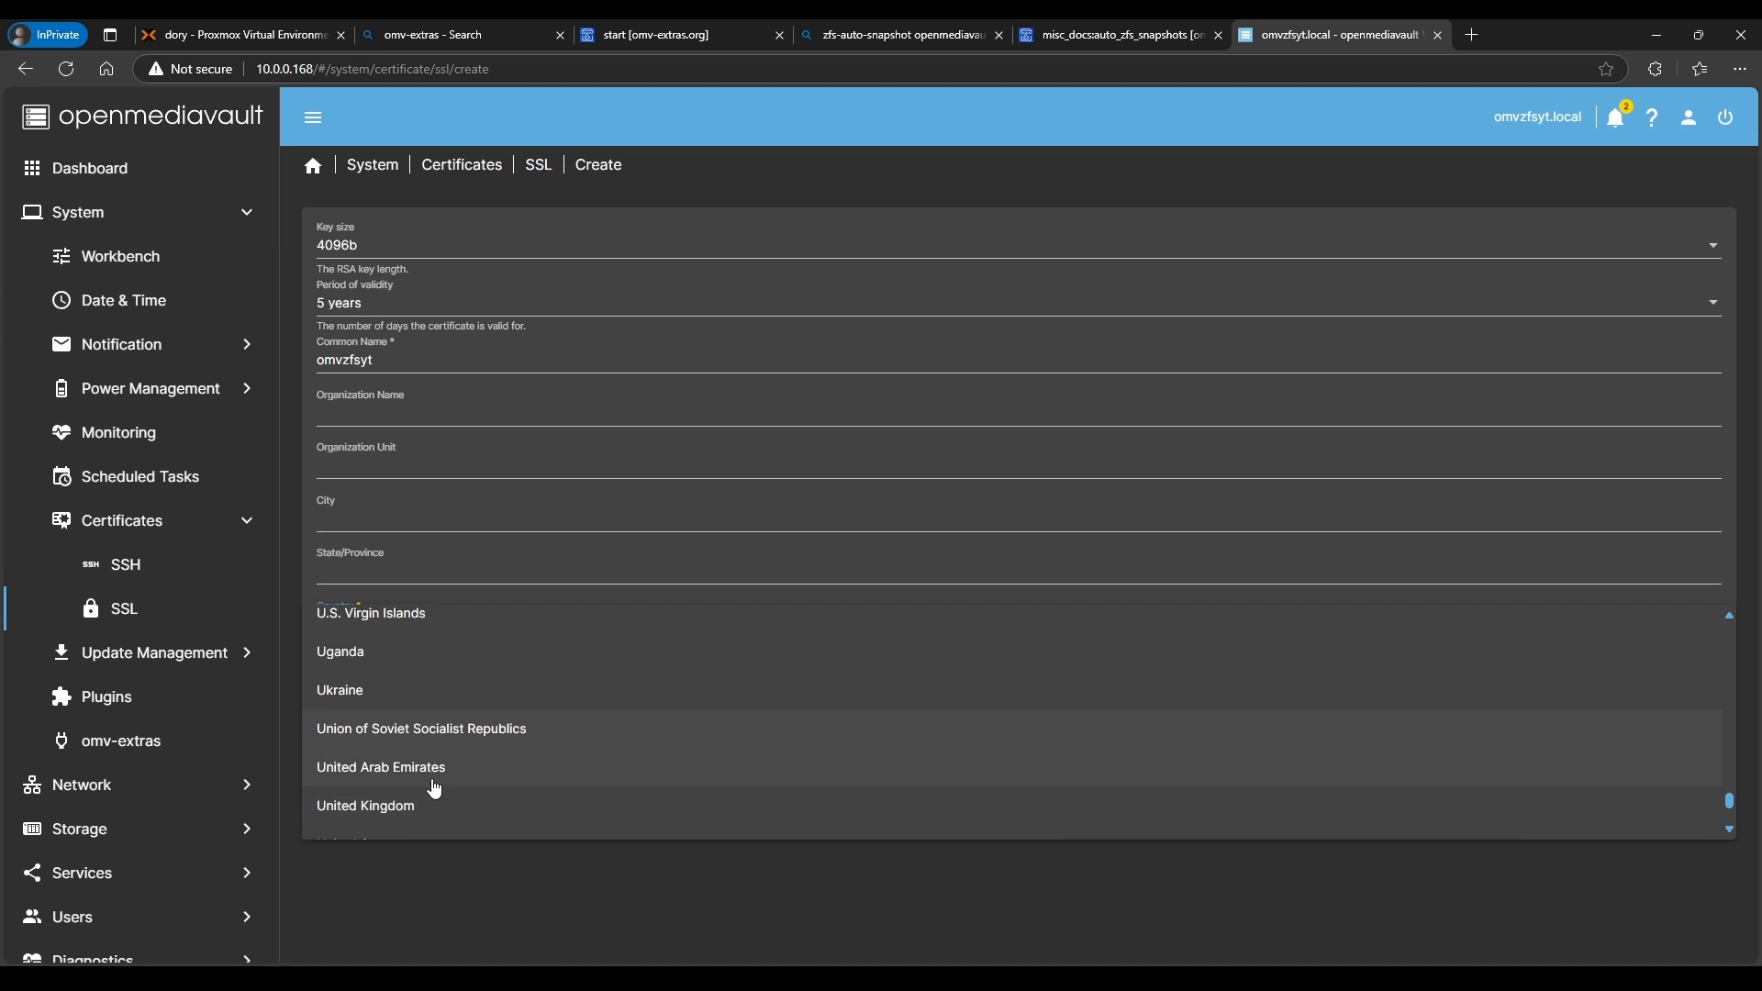
pyautogui.click(417, 756)
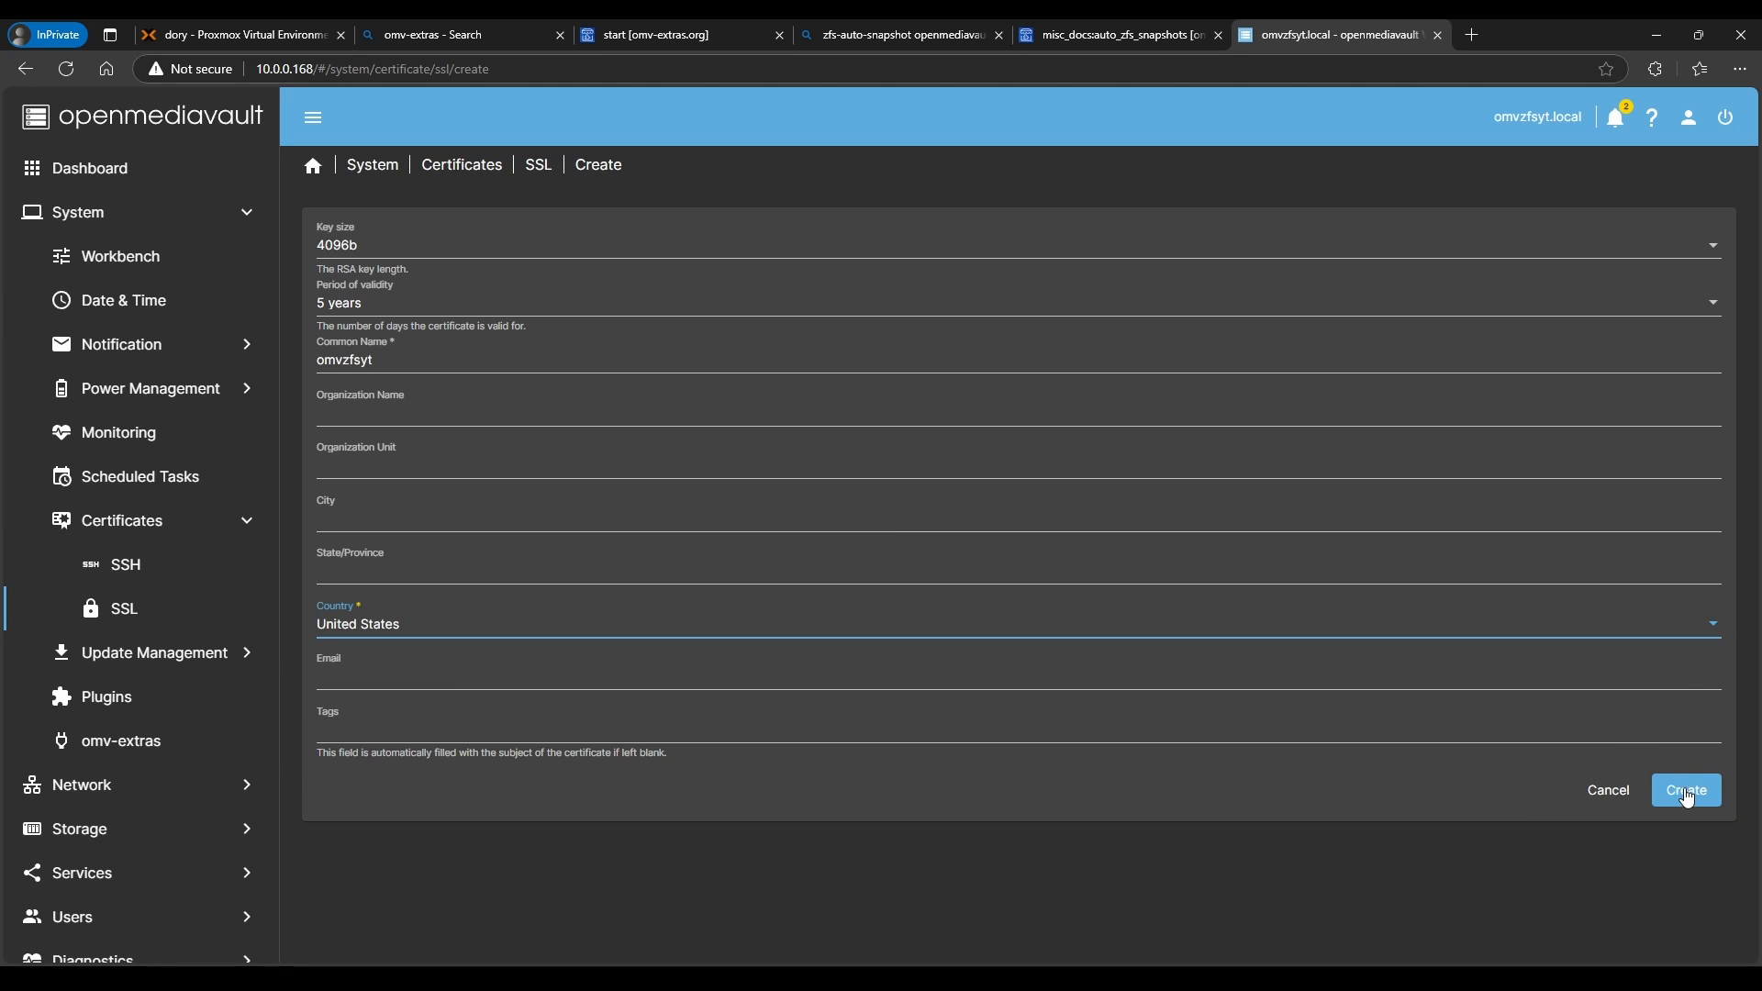
pyautogui.click(1686, 791)
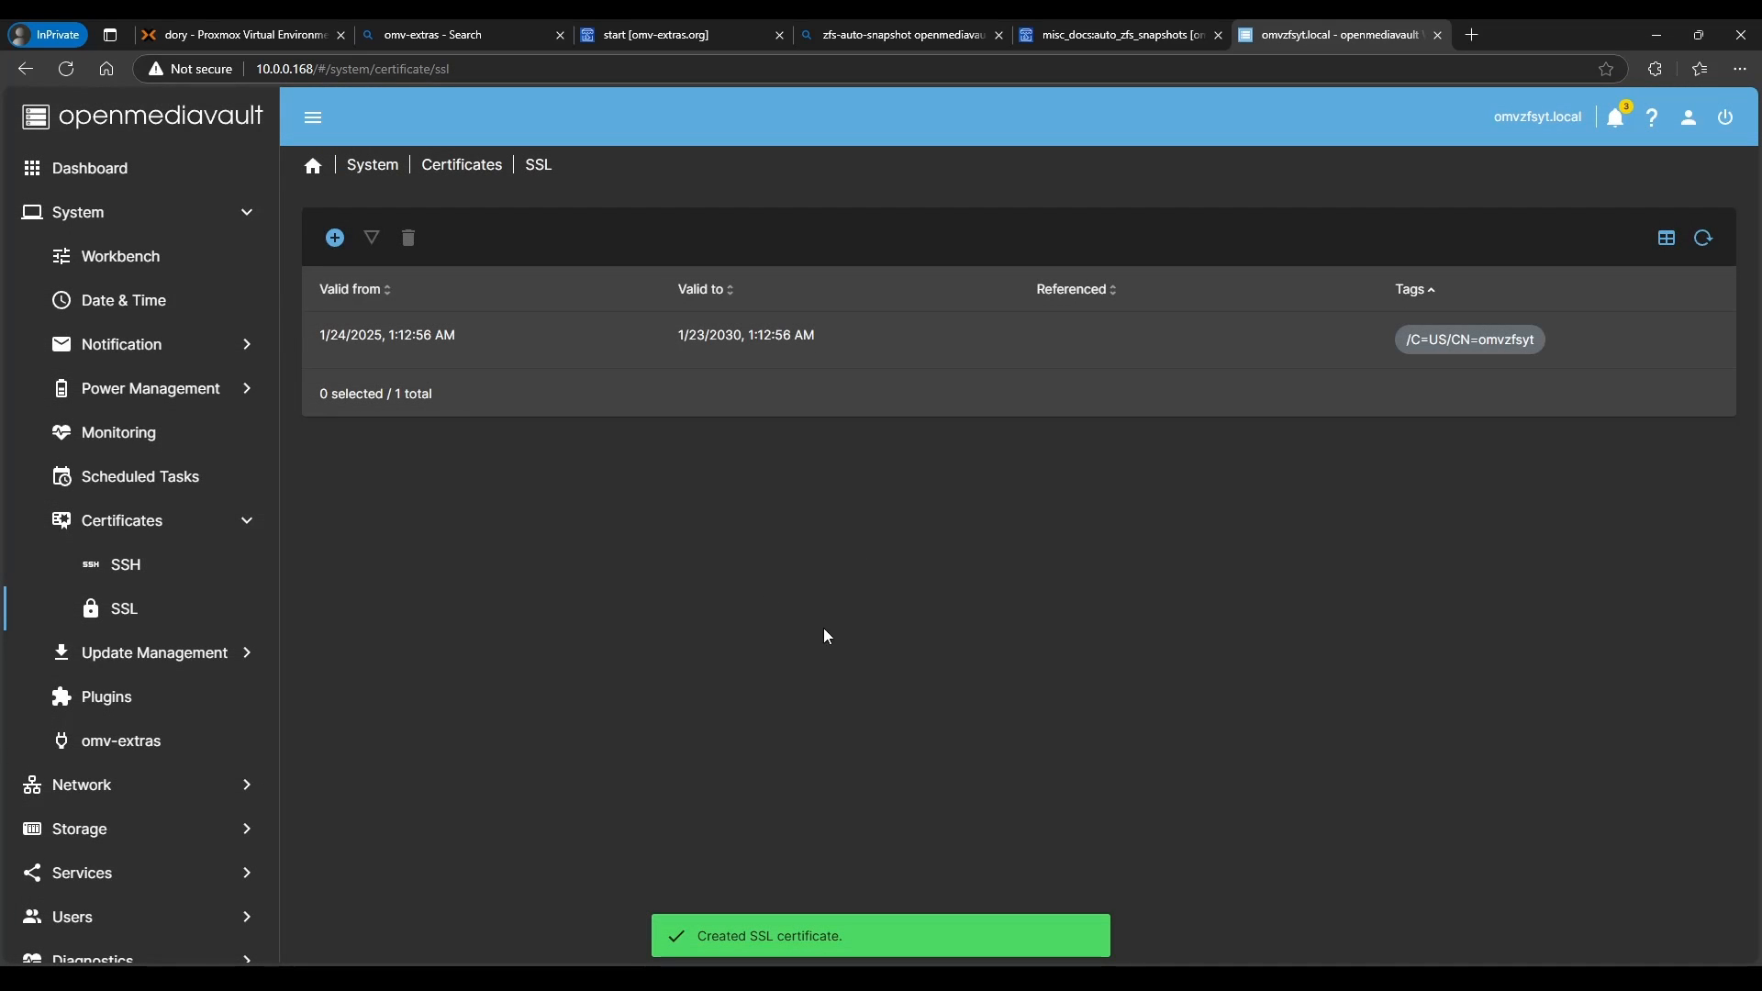
# - Return to the Workbench settings and apply the pending configuration changes
pyautogui.click(148, 271)
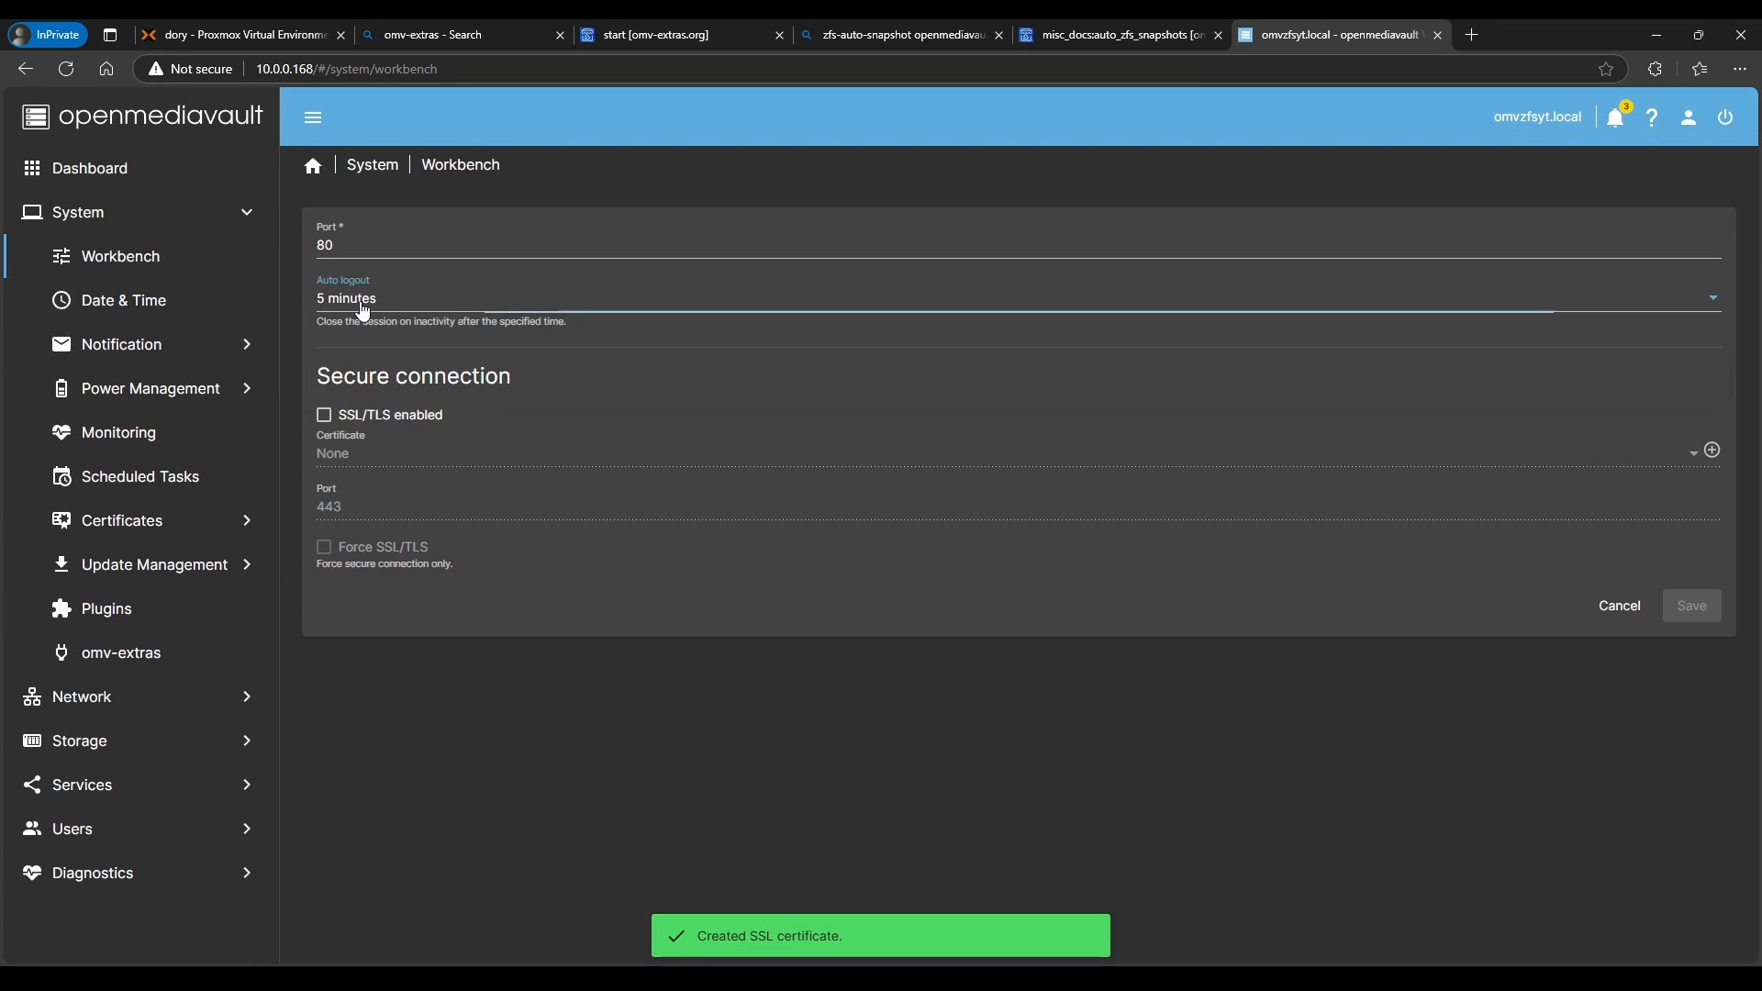
pyautogui.click(366, 308)
pyautogui.click(588, 804)
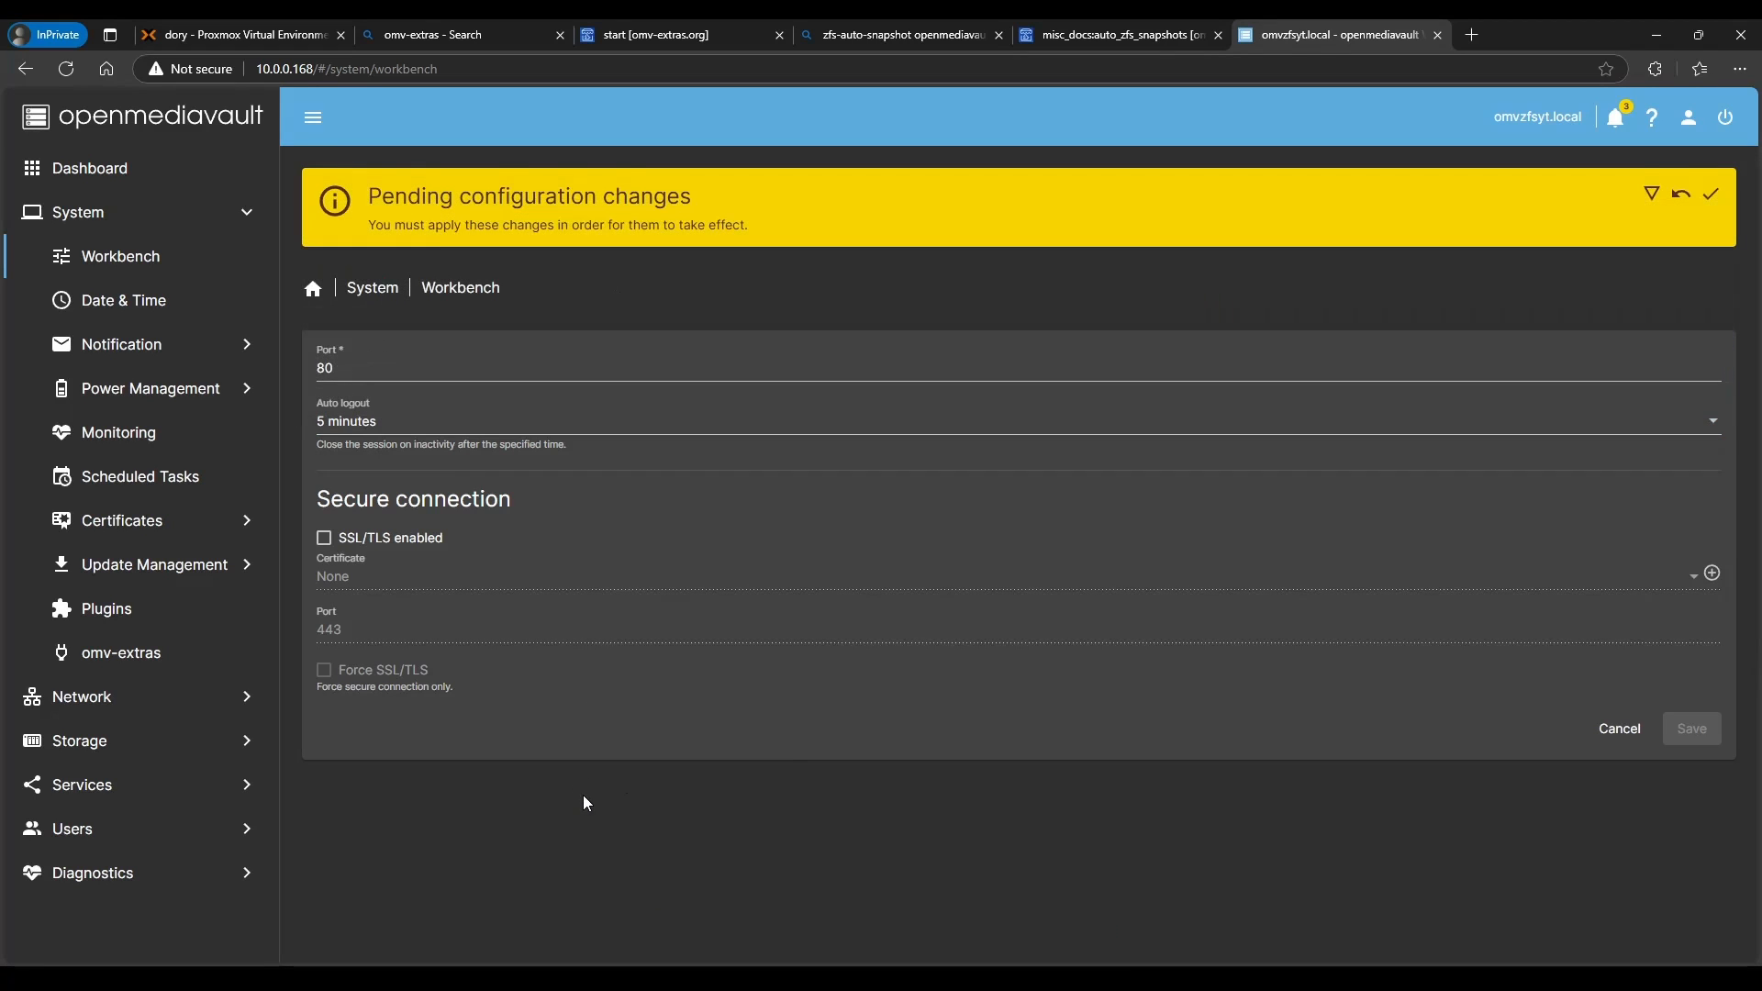
pyautogui.click(1713, 195)
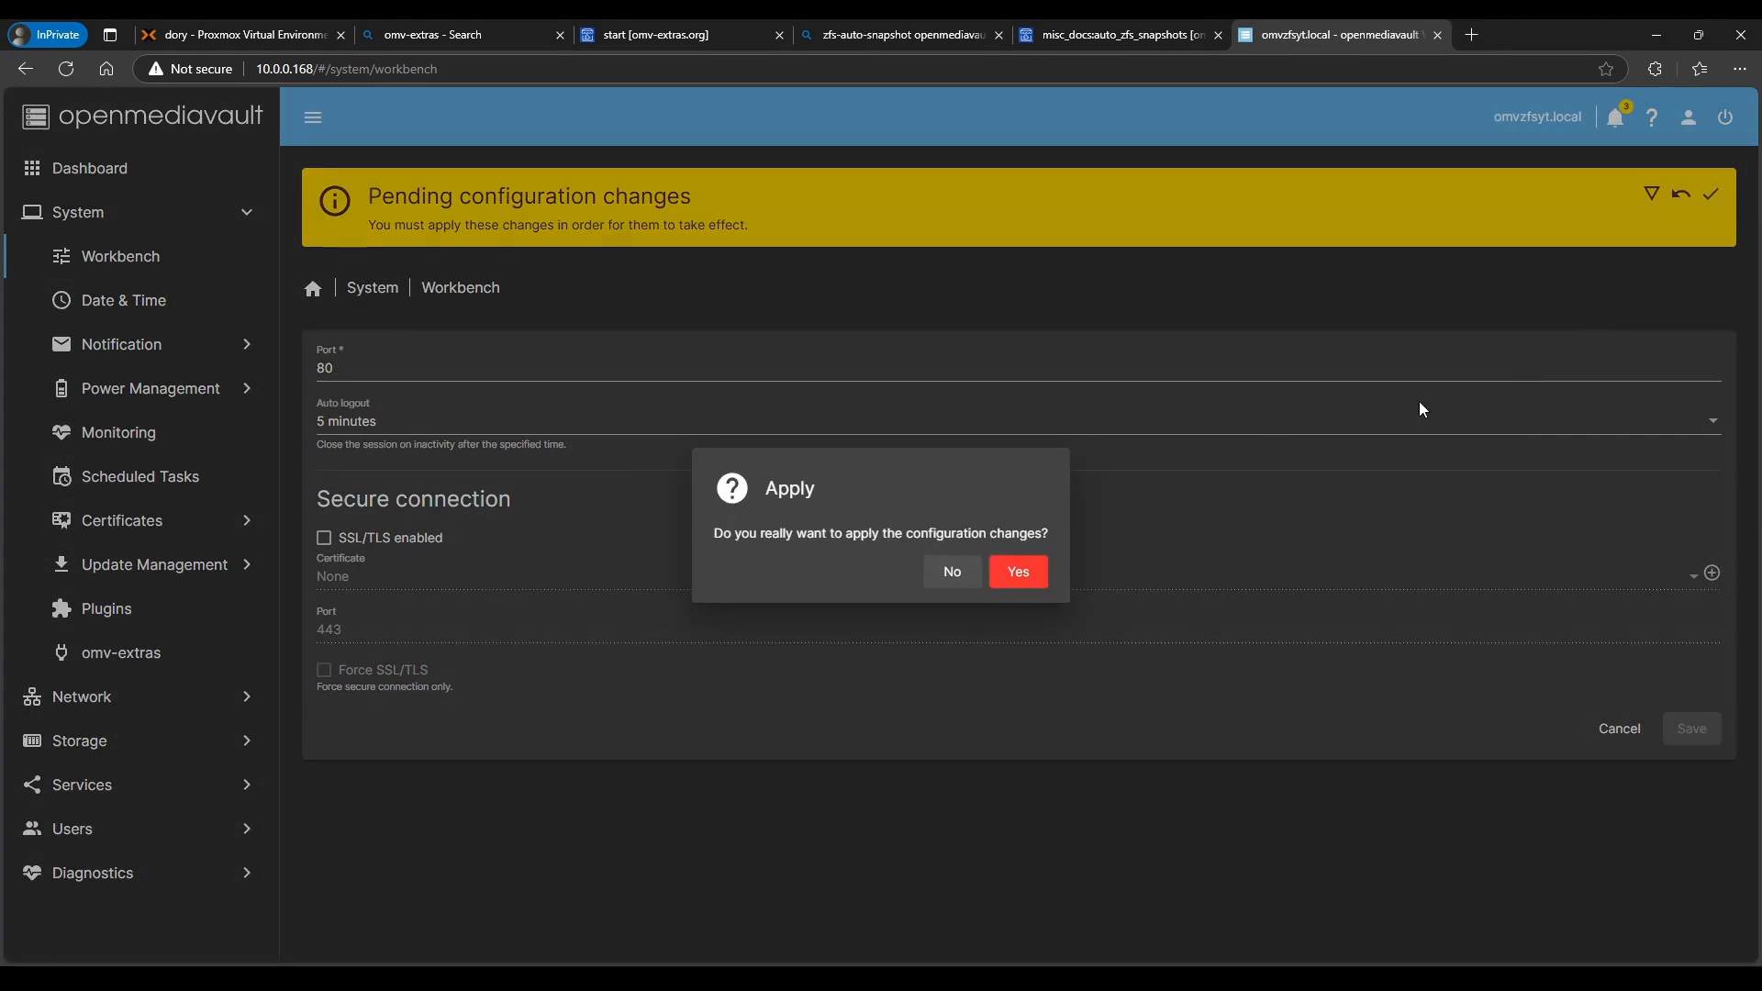
pyautogui.click(1021, 570)
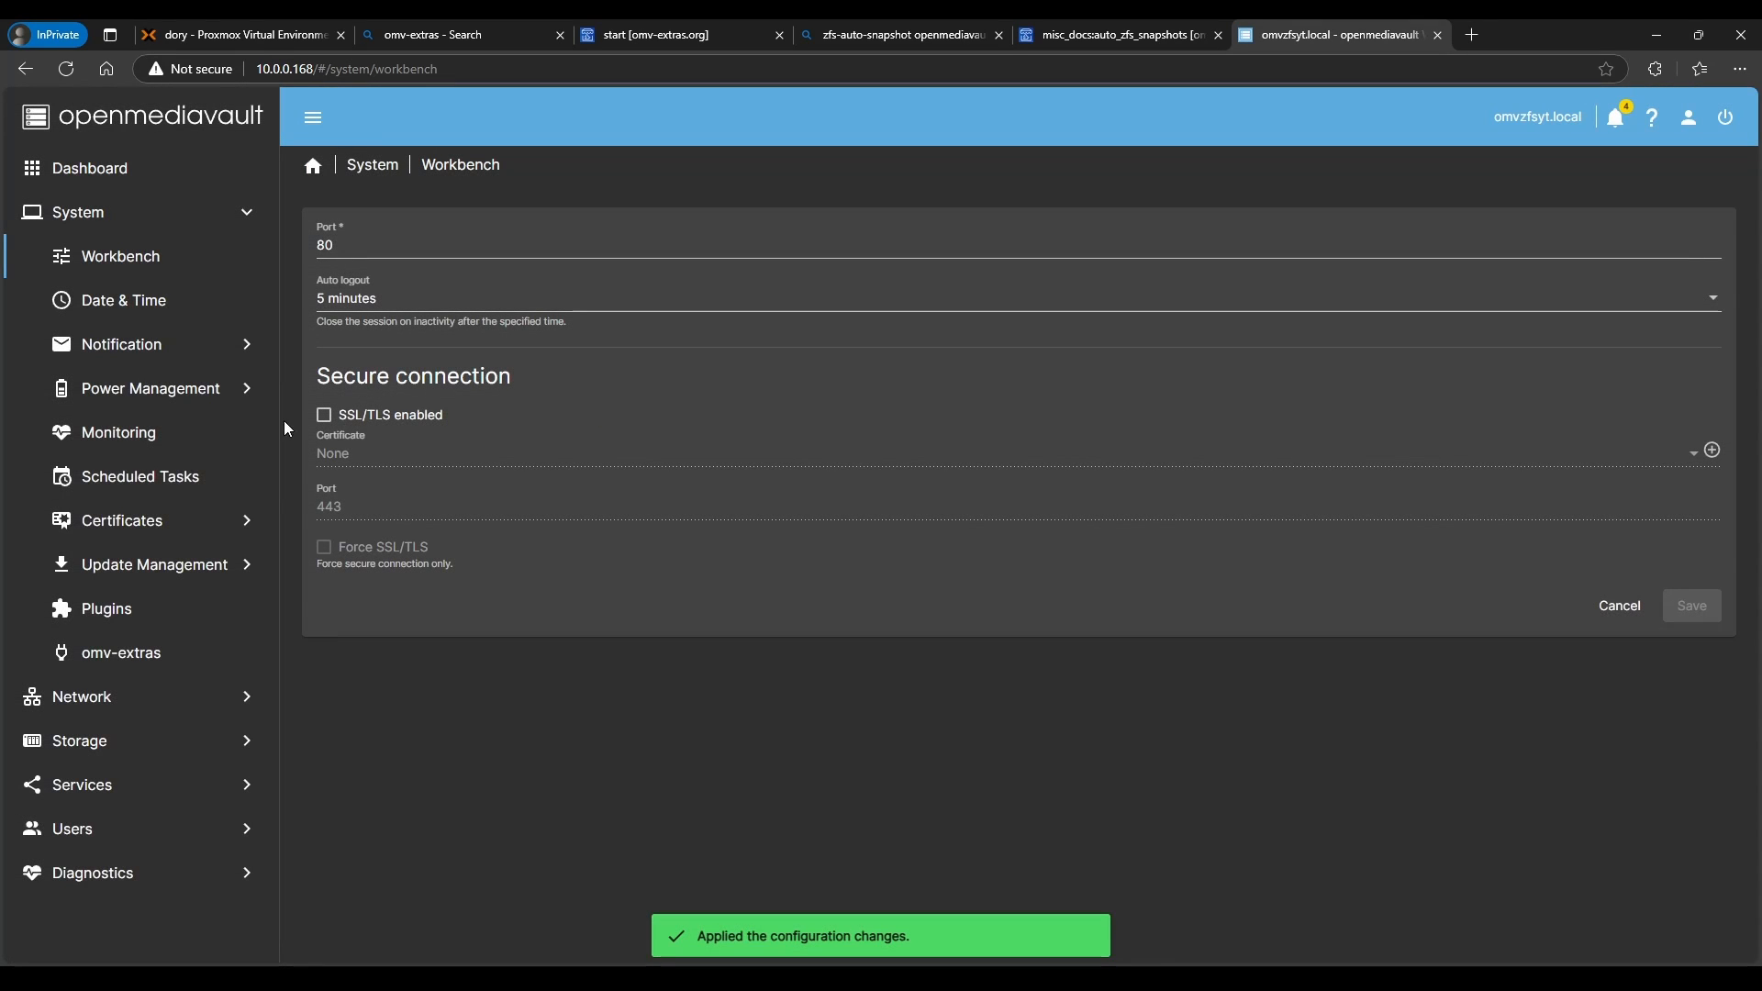
# - Set the auto logout to 30 minutes and enable SSL/TLS with the omvzfsyt certificate in the Workbench settings
pyautogui.click(338, 312)
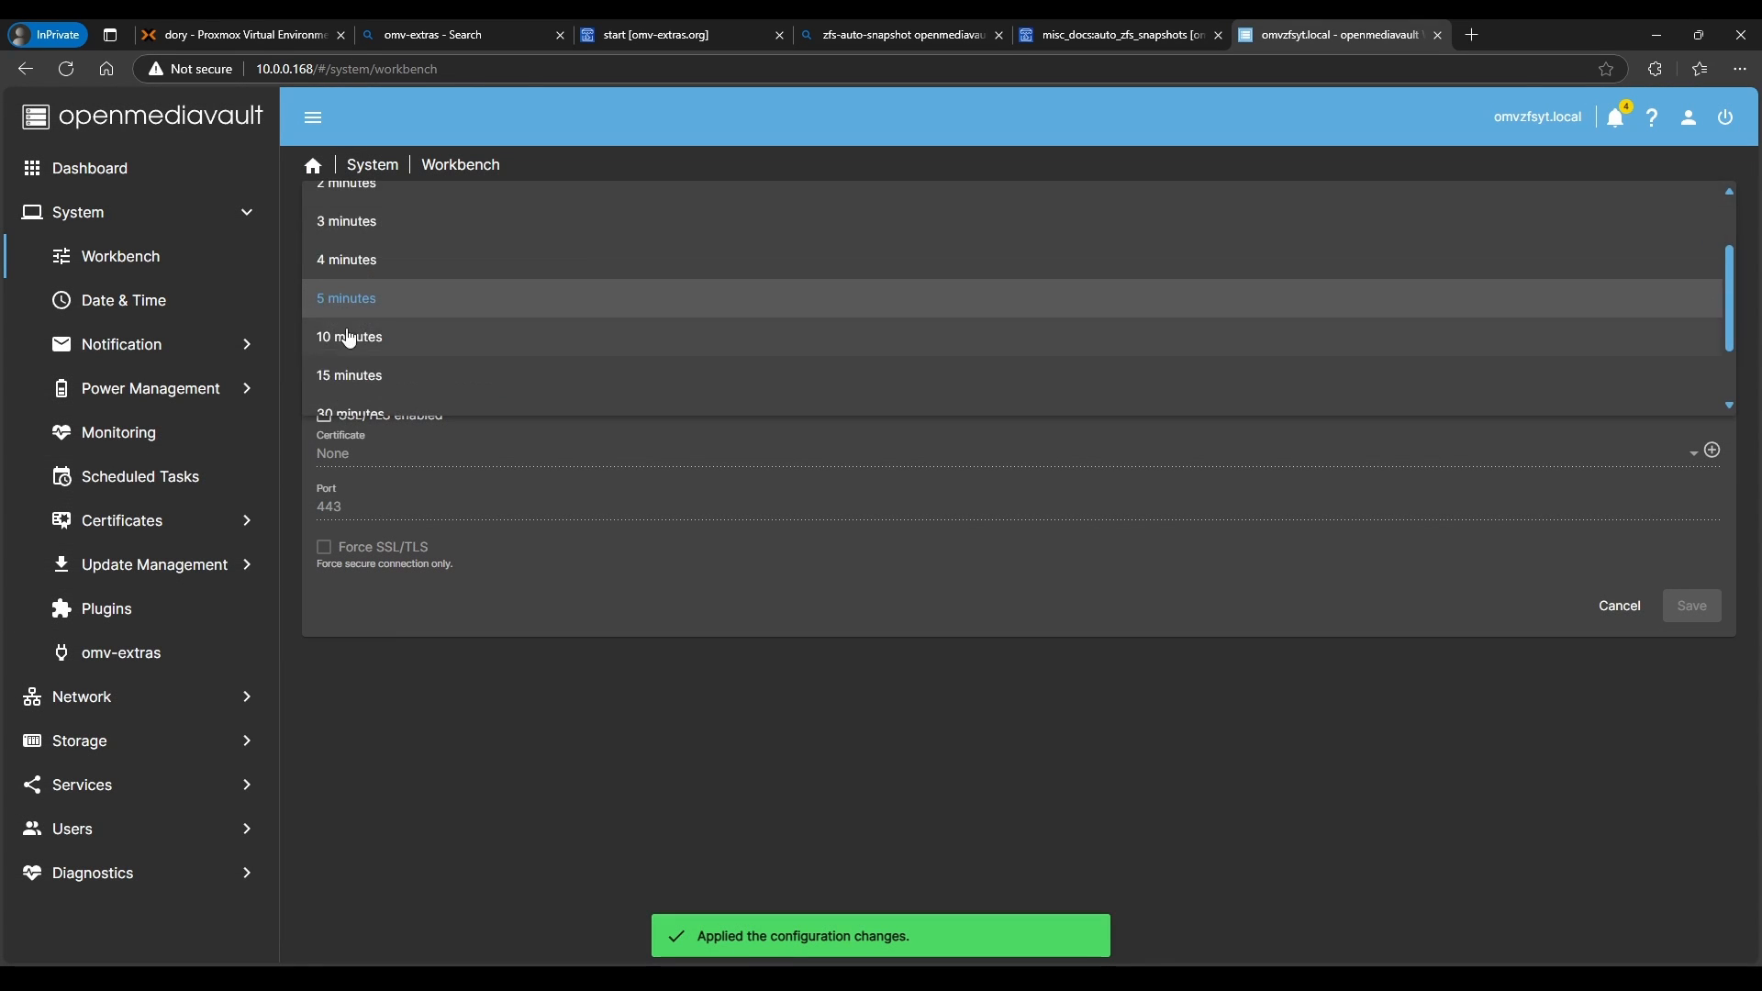
pyautogui.scroll(-2, 354, 349)
pyautogui.click(362, 323)
pyautogui.click(324, 421)
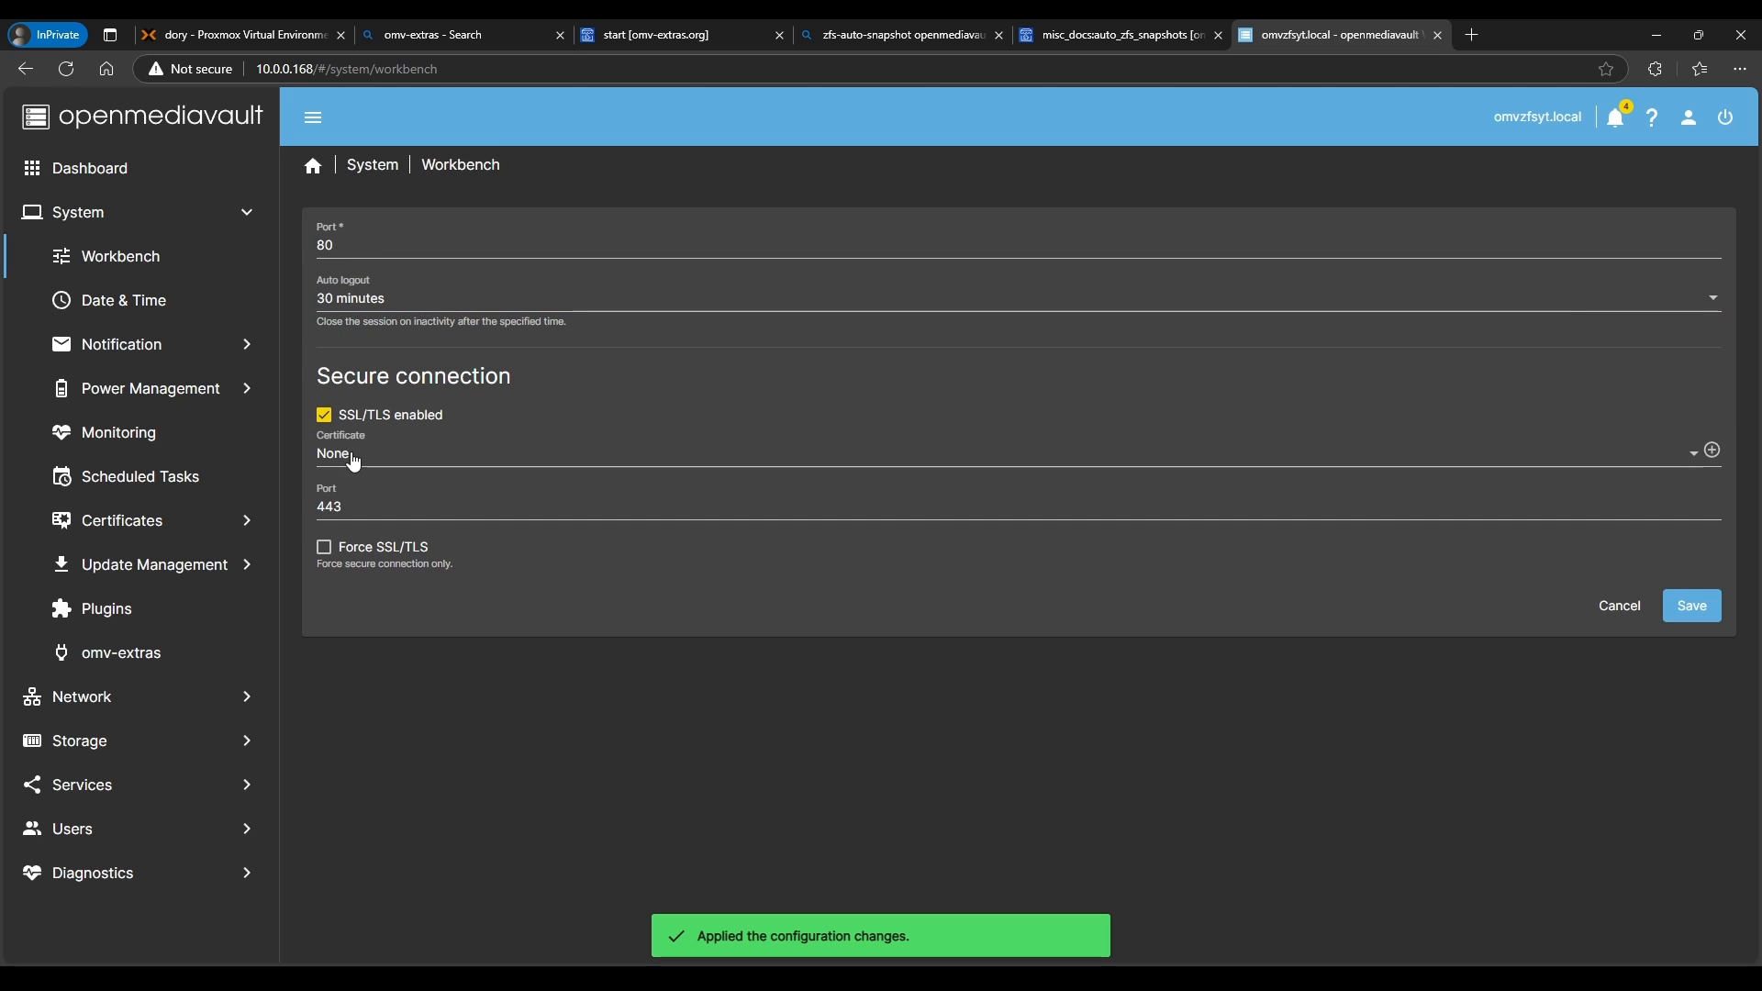
pyautogui.click(354, 453)
pyautogui.click(382, 496)
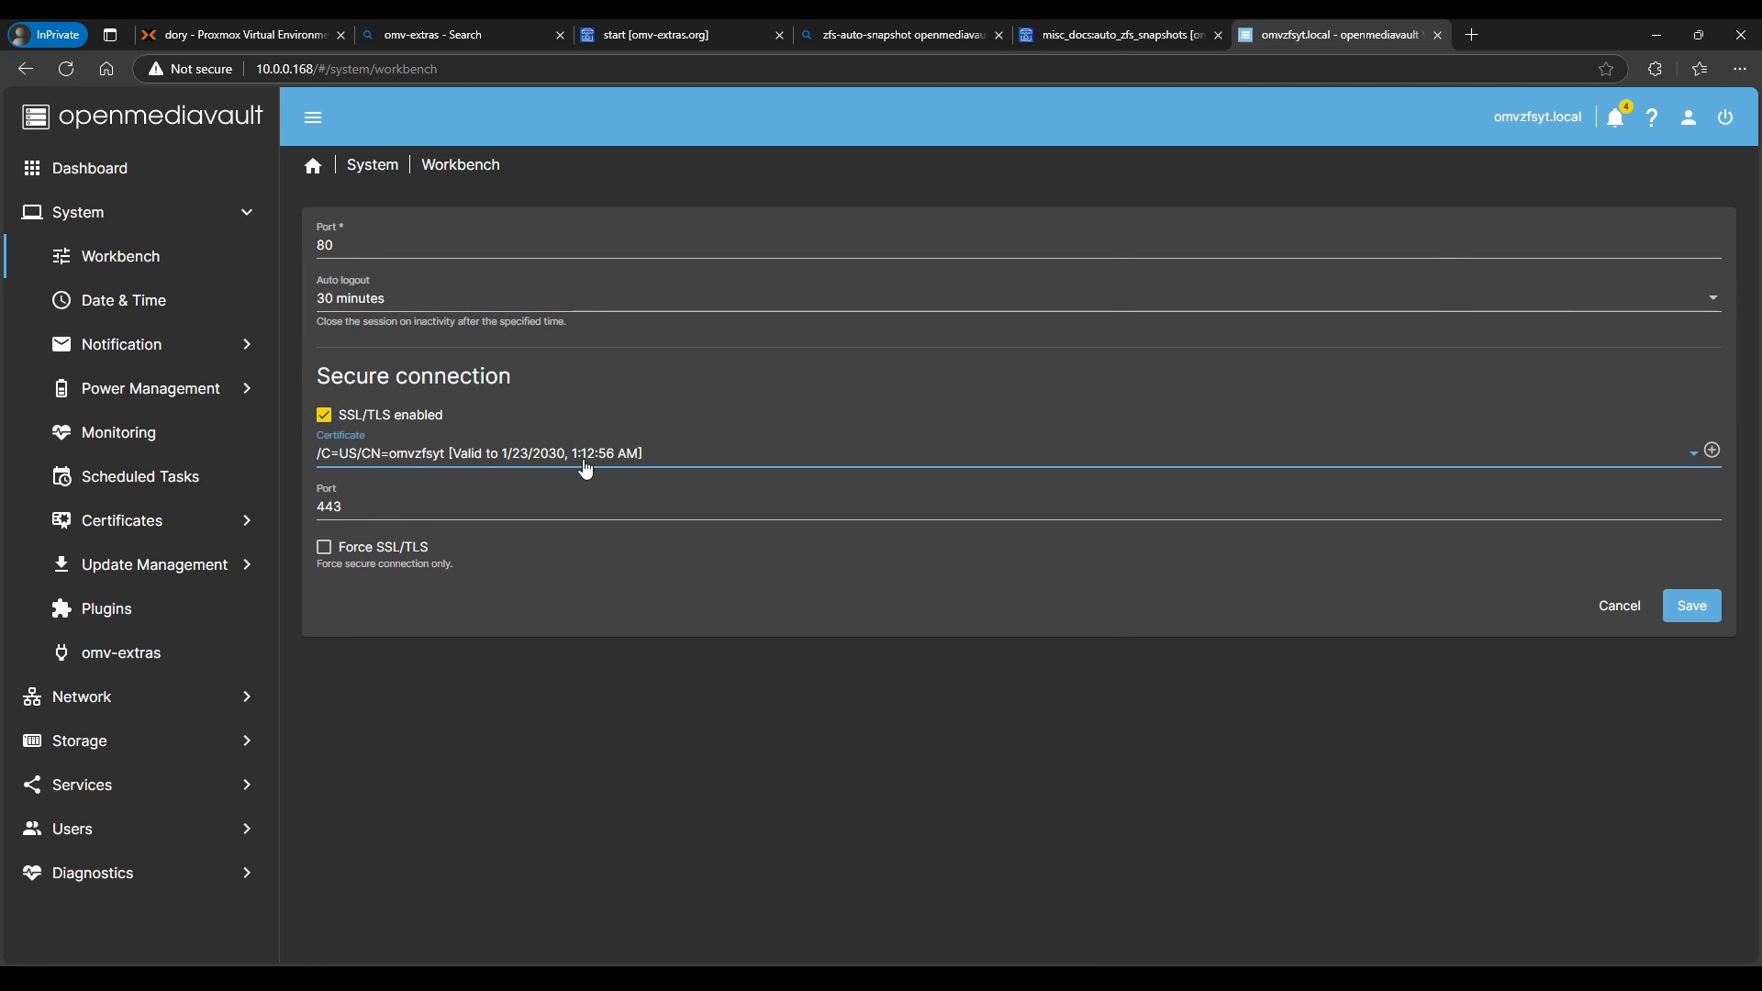
# - Force SSL/TLS connections, save the Workbench settings and apply the pending configuration changes
pyautogui.click(325, 551)
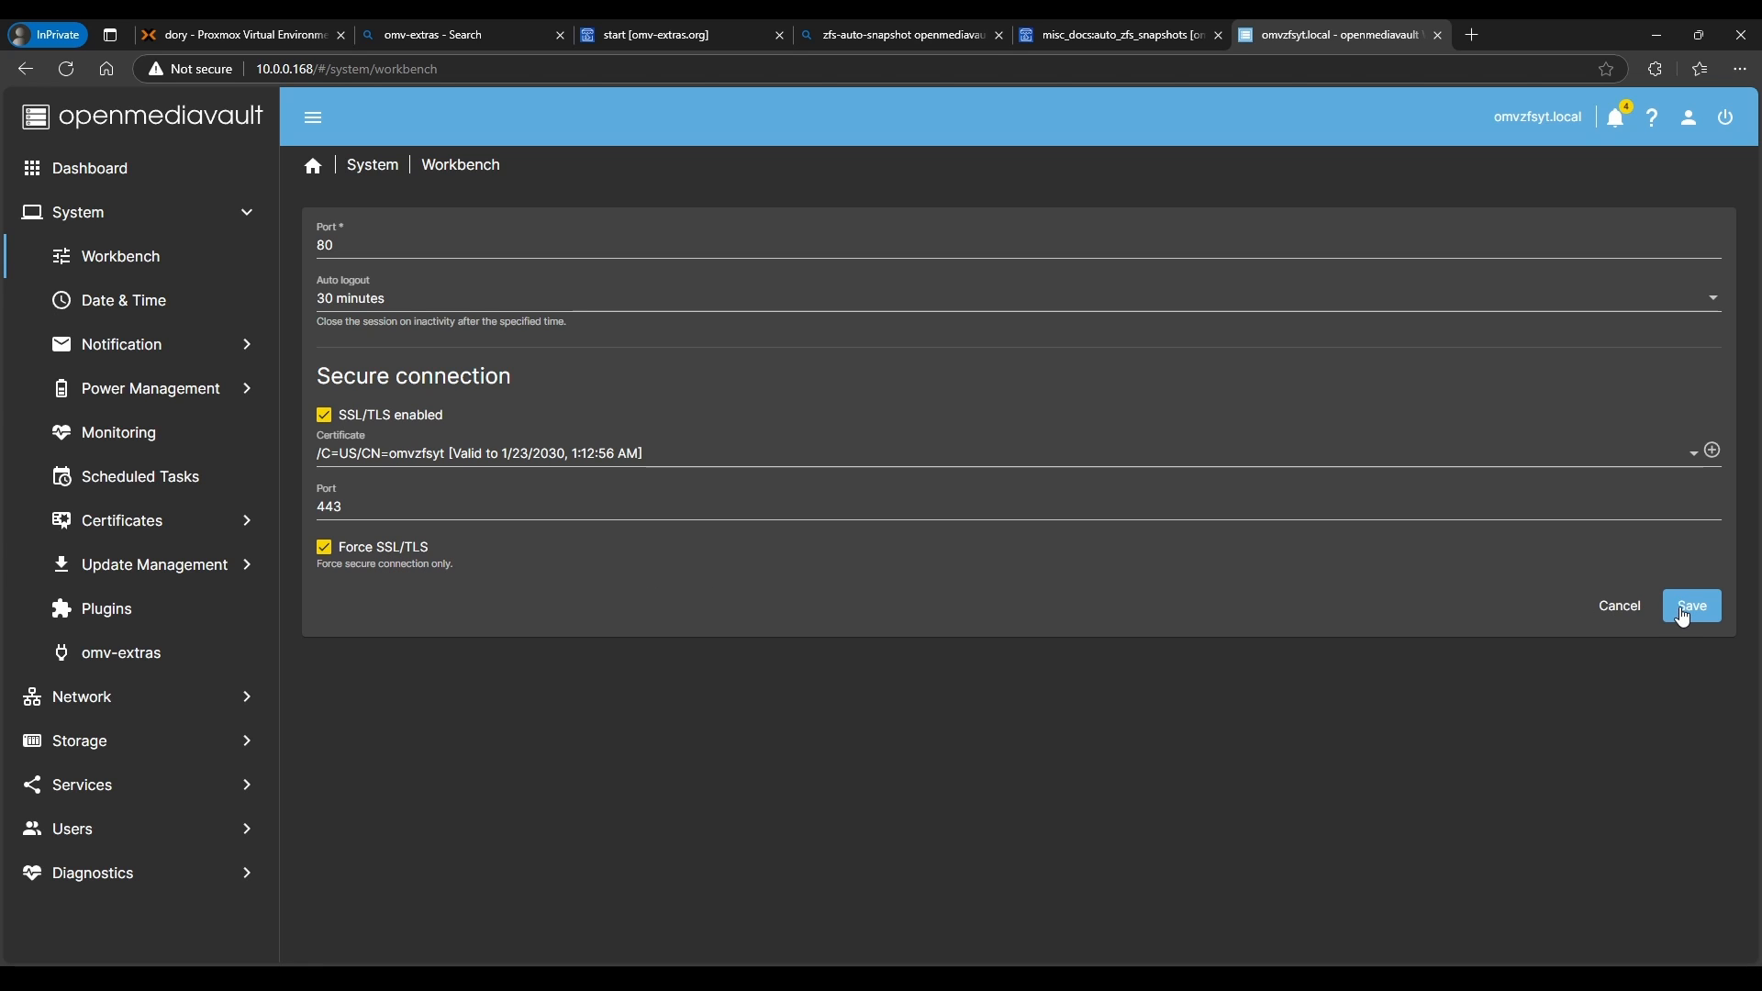
pyautogui.click(1691, 613)
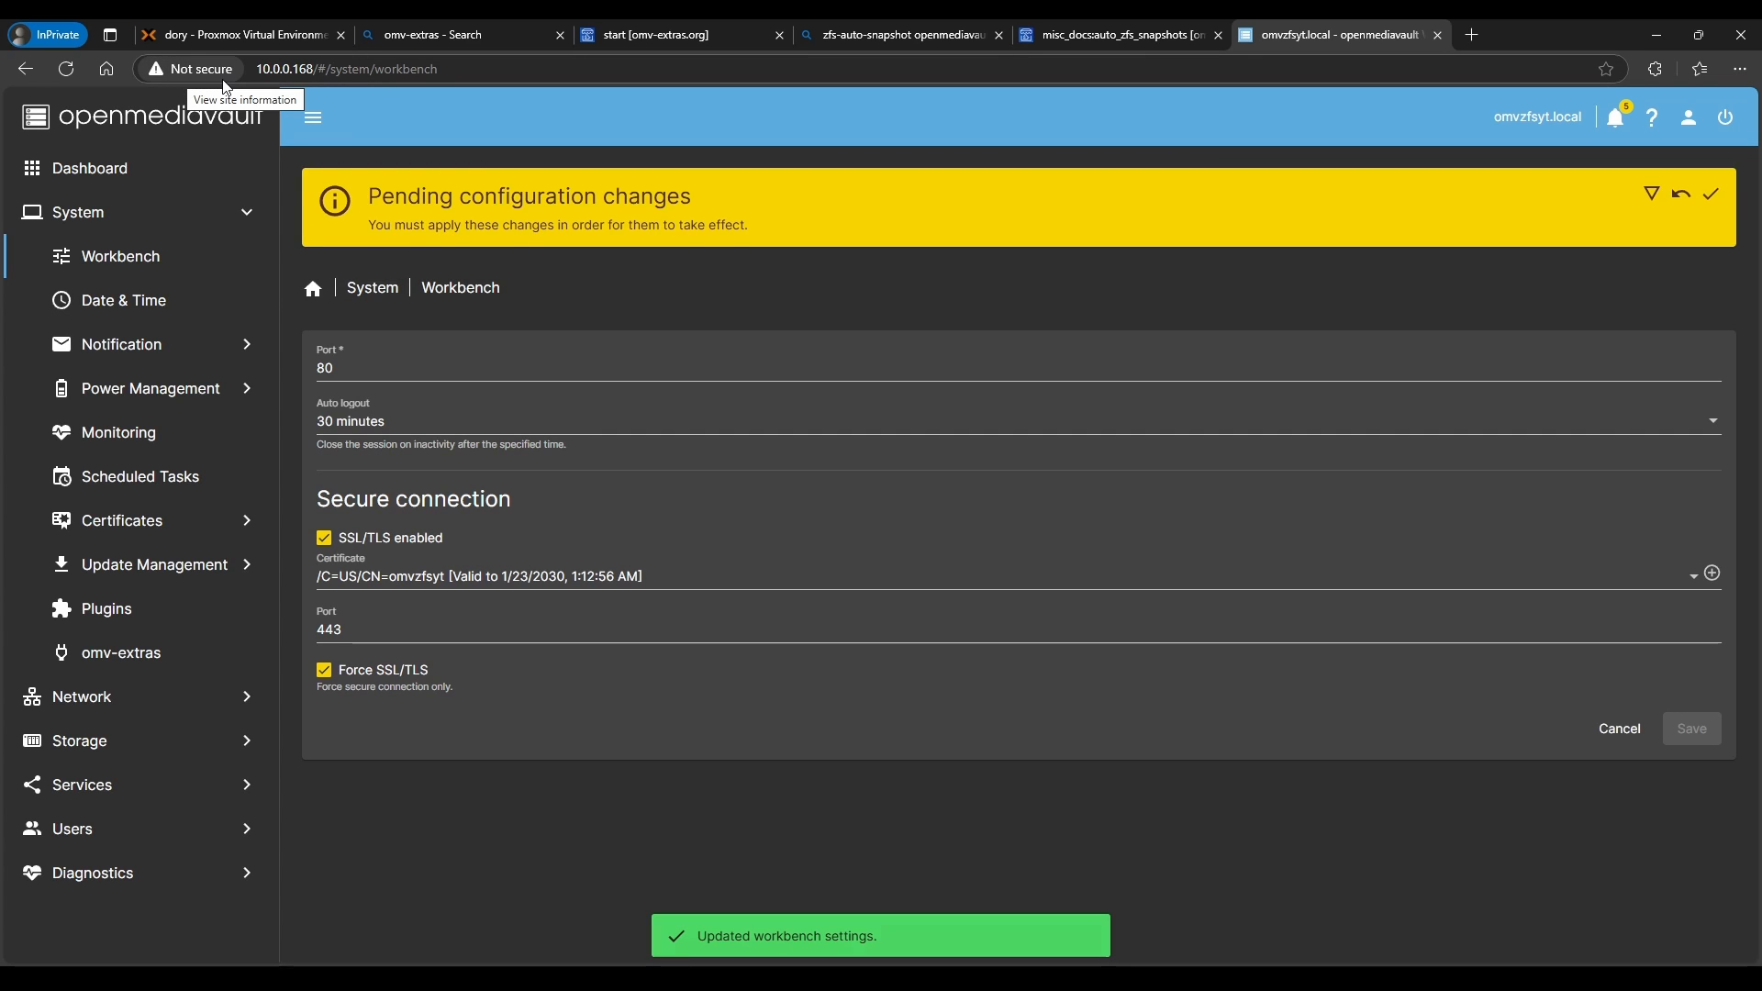
pyautogui.click(1712, 195)
pyautogui.click(1020, 571)
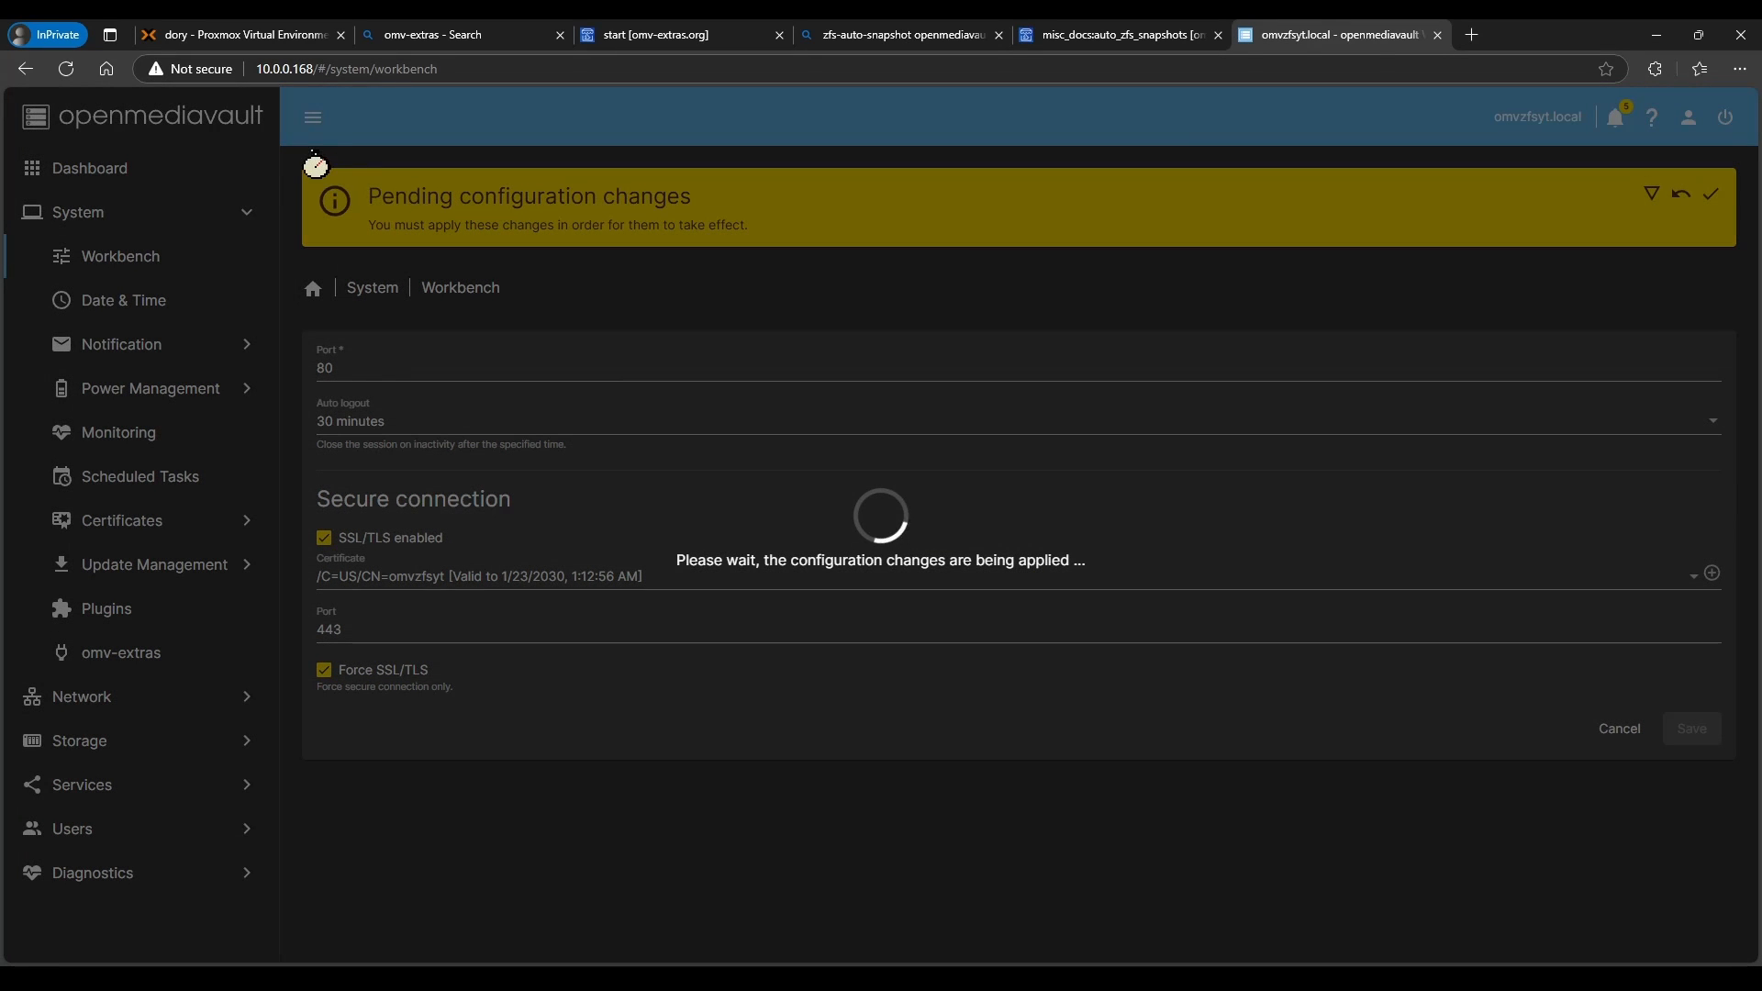
# - Reload the web interface from its root address, 10.0.0.168, without the trailing page path
pyautogui.click(274, 69)
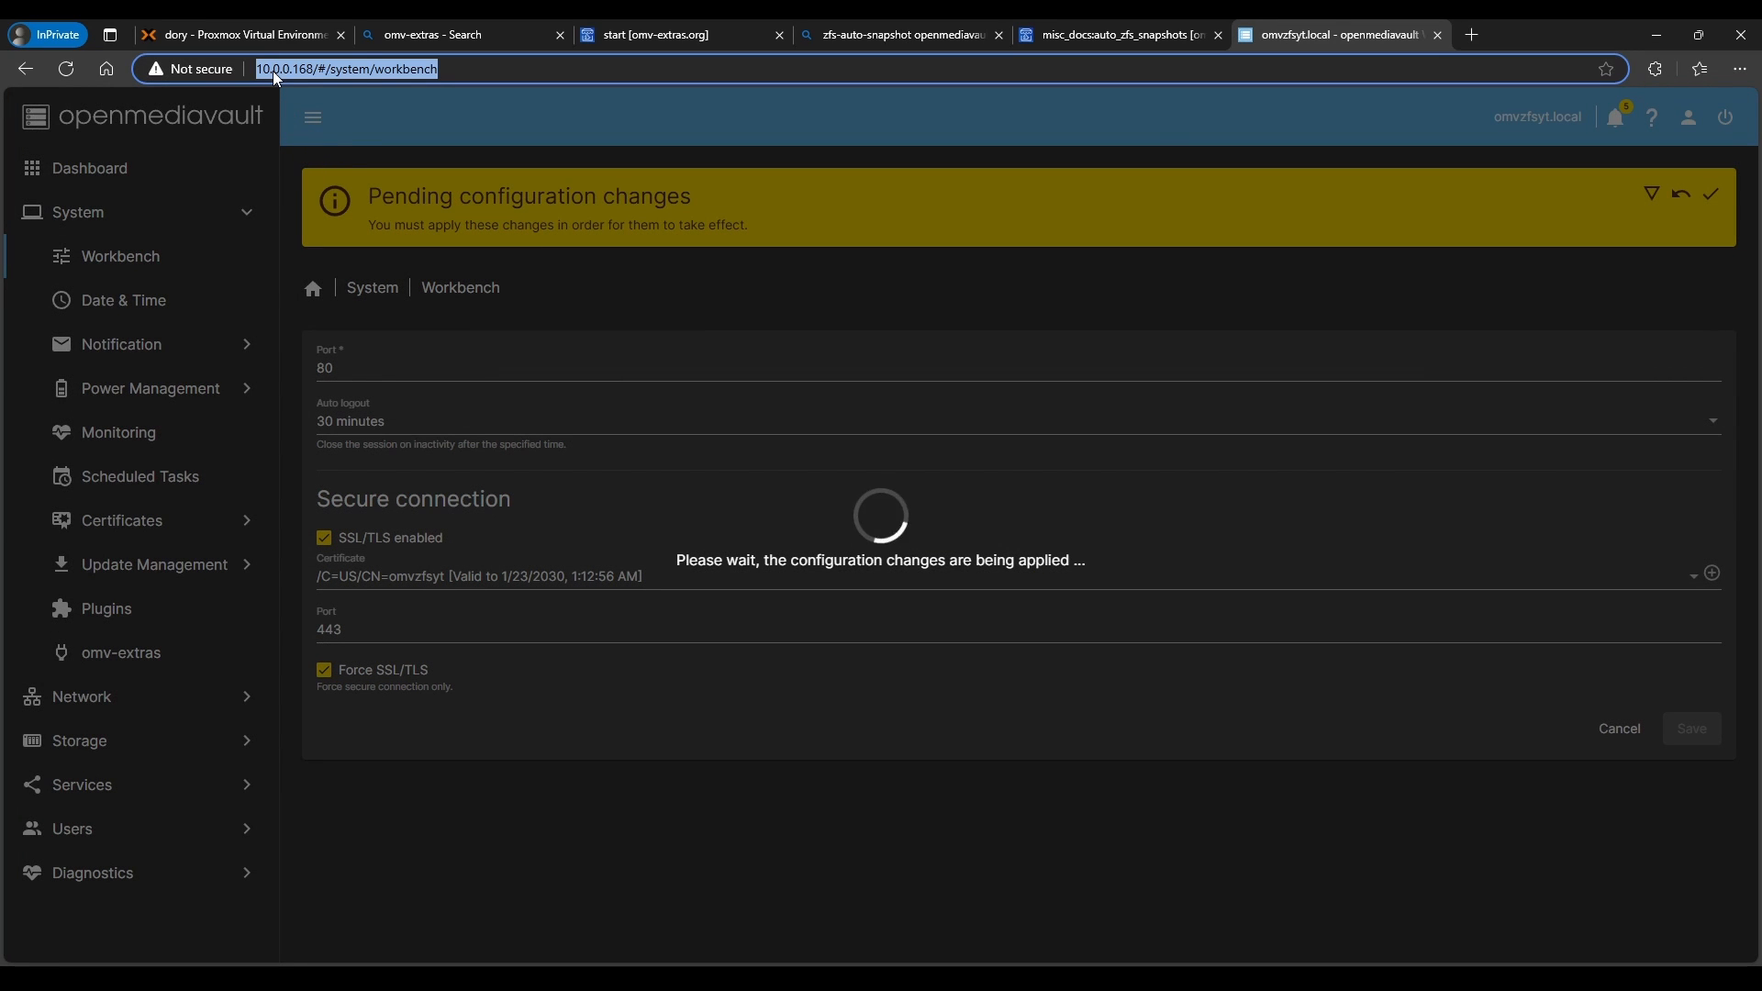
pyautogui.click(505, 788)
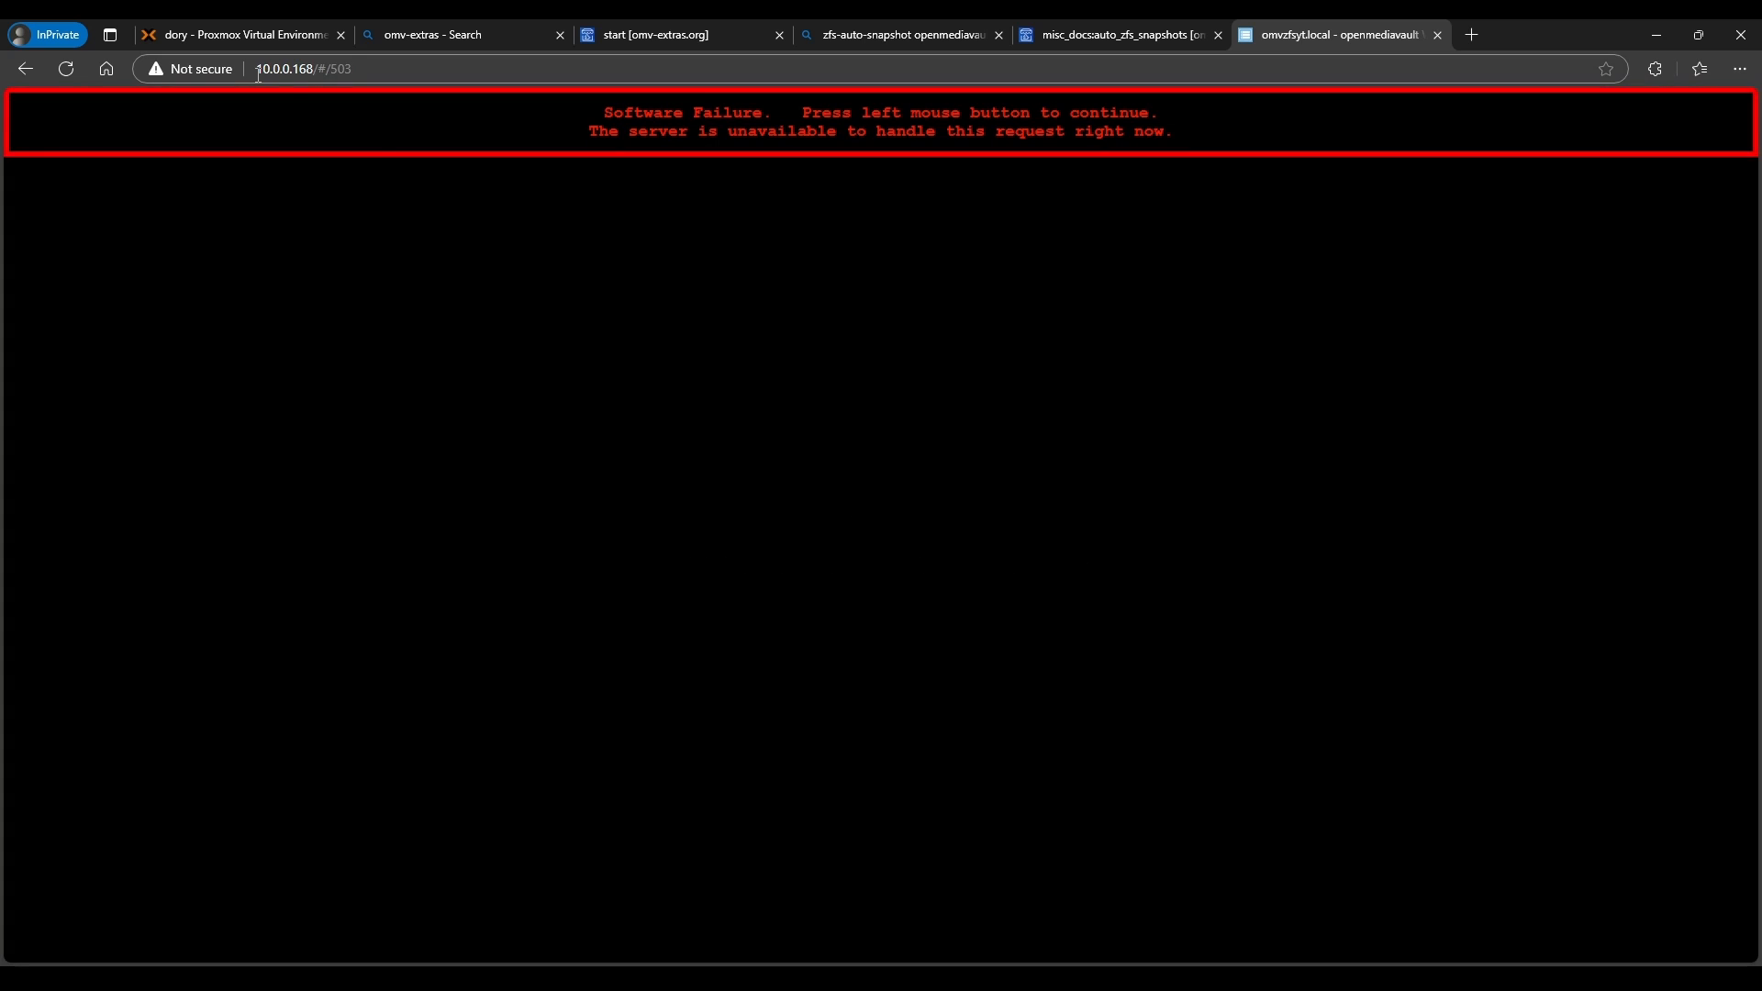
pyautogui.click(405, 71)
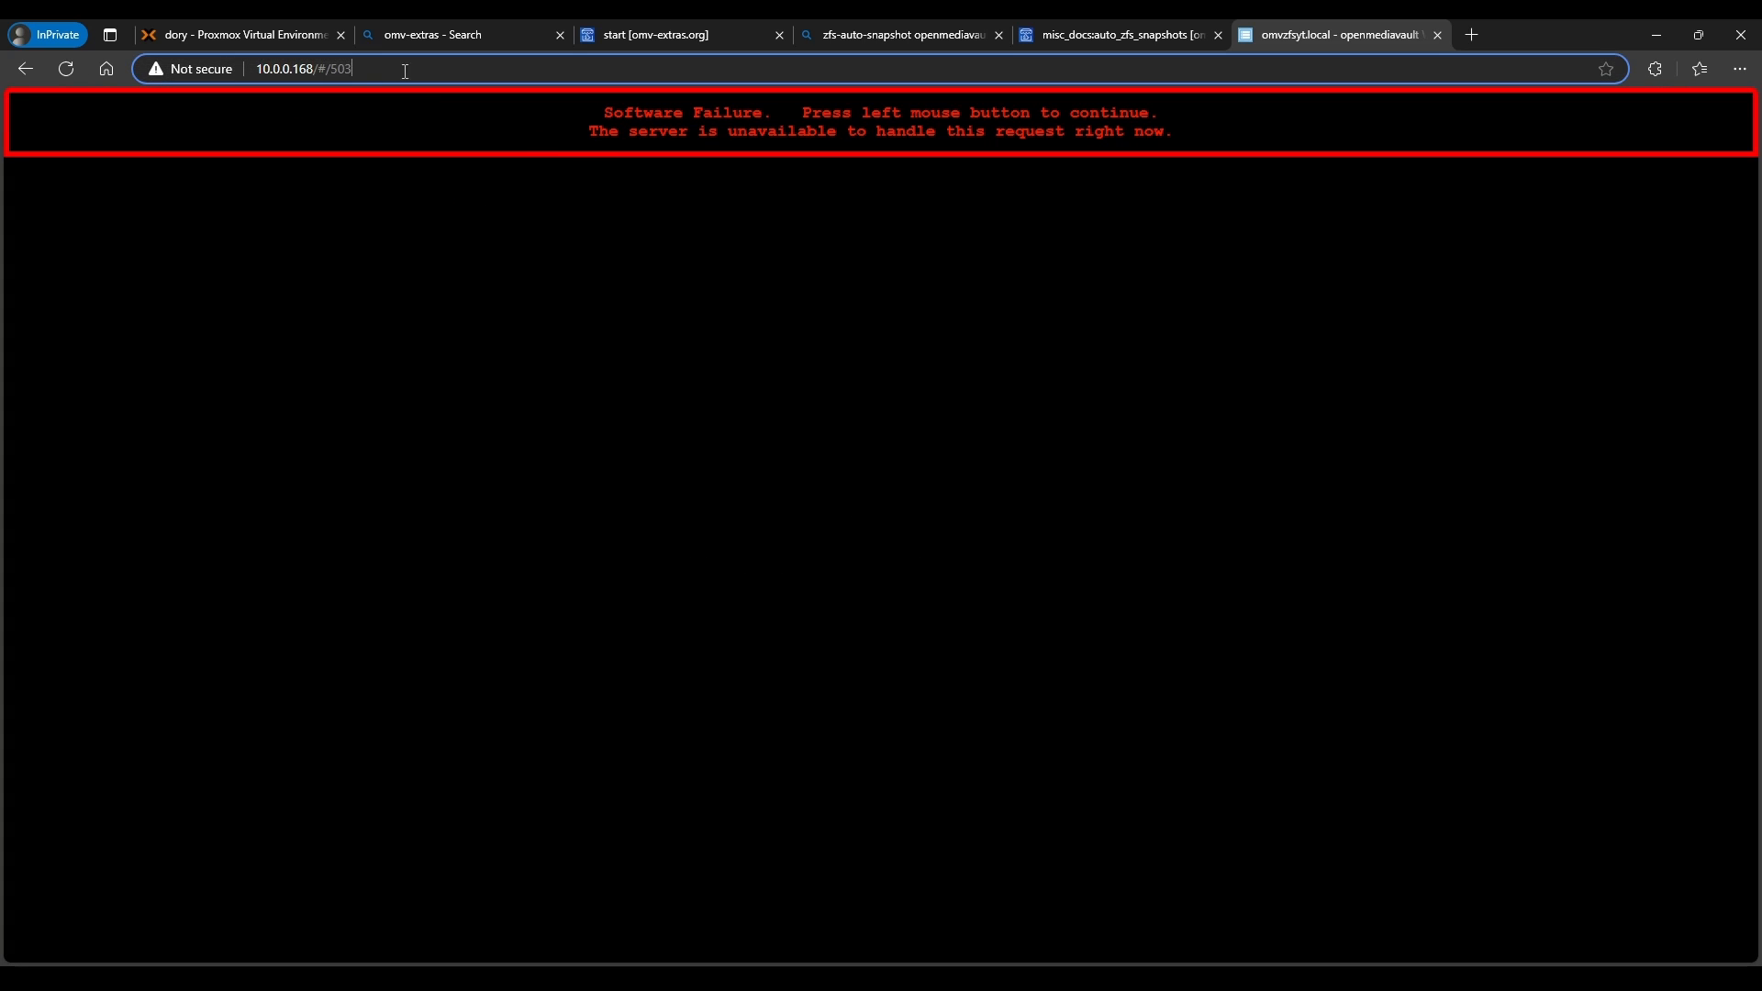
pyautogui.moveTo(404, 72); pyautogui.dragTo(330, 70)
pyautogui.press('BackSpace')
pyautogui.press('Return')
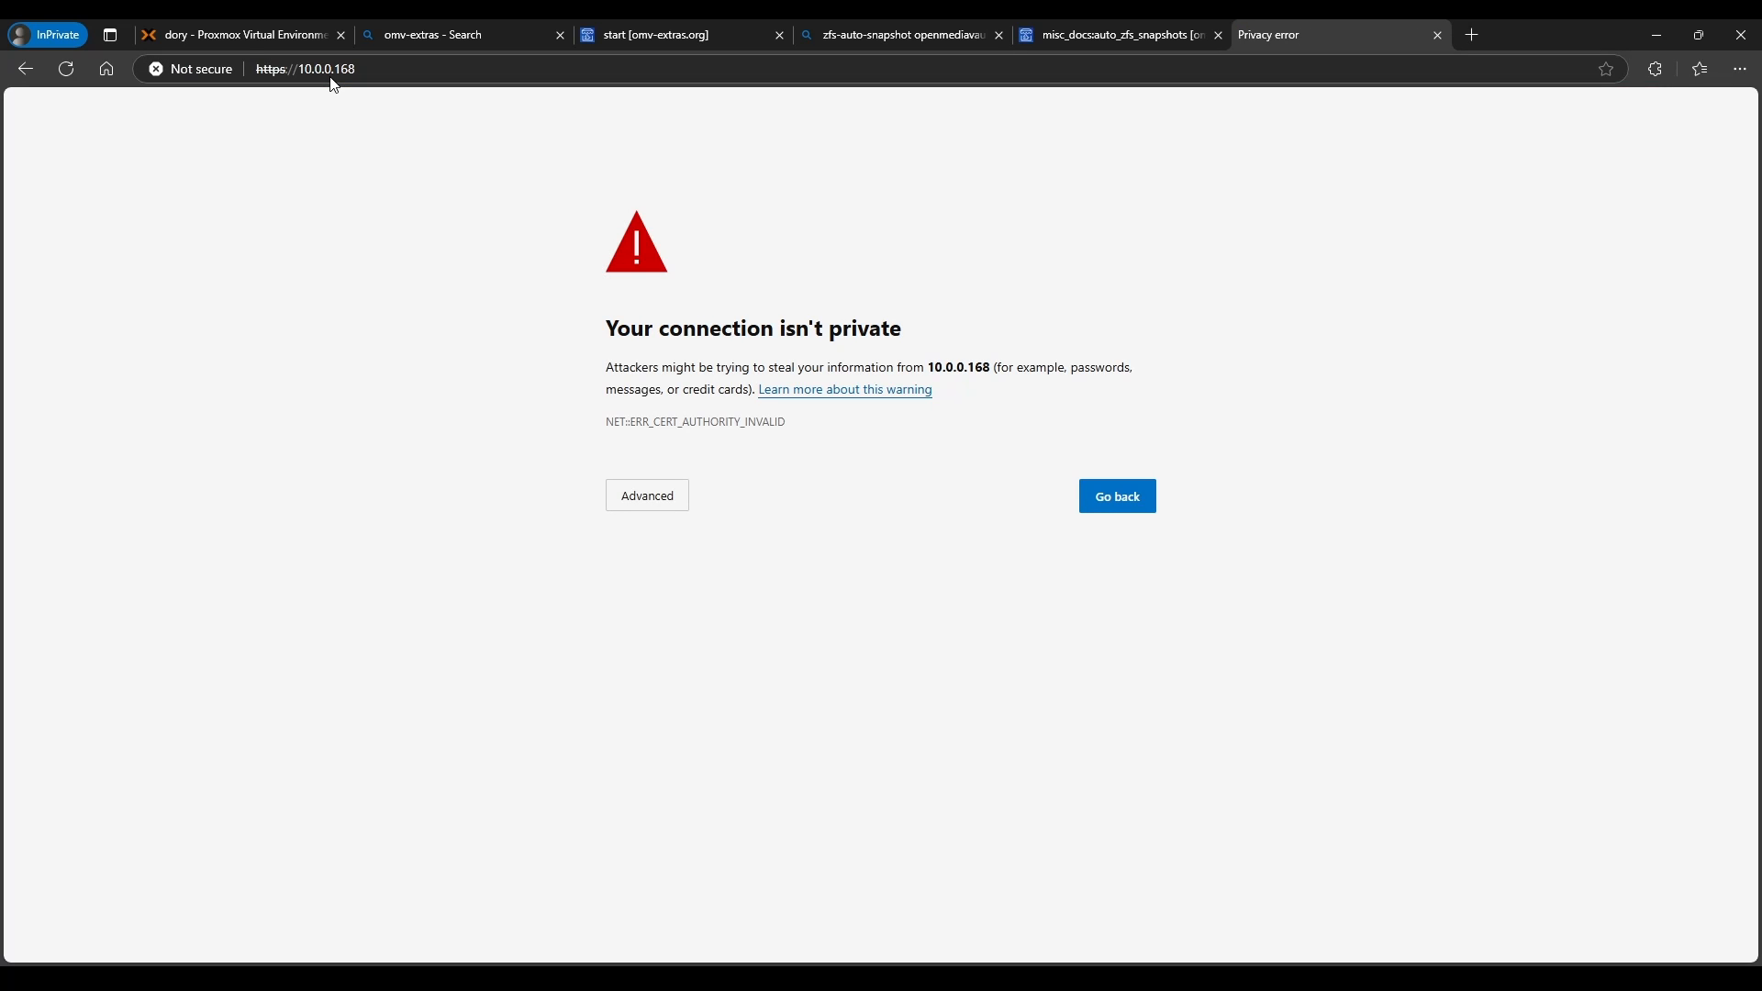
# - Bypass the browser's privacy warning and continue to 10.0.0.168 over HTTPS
pyautogui.click(358, 74)
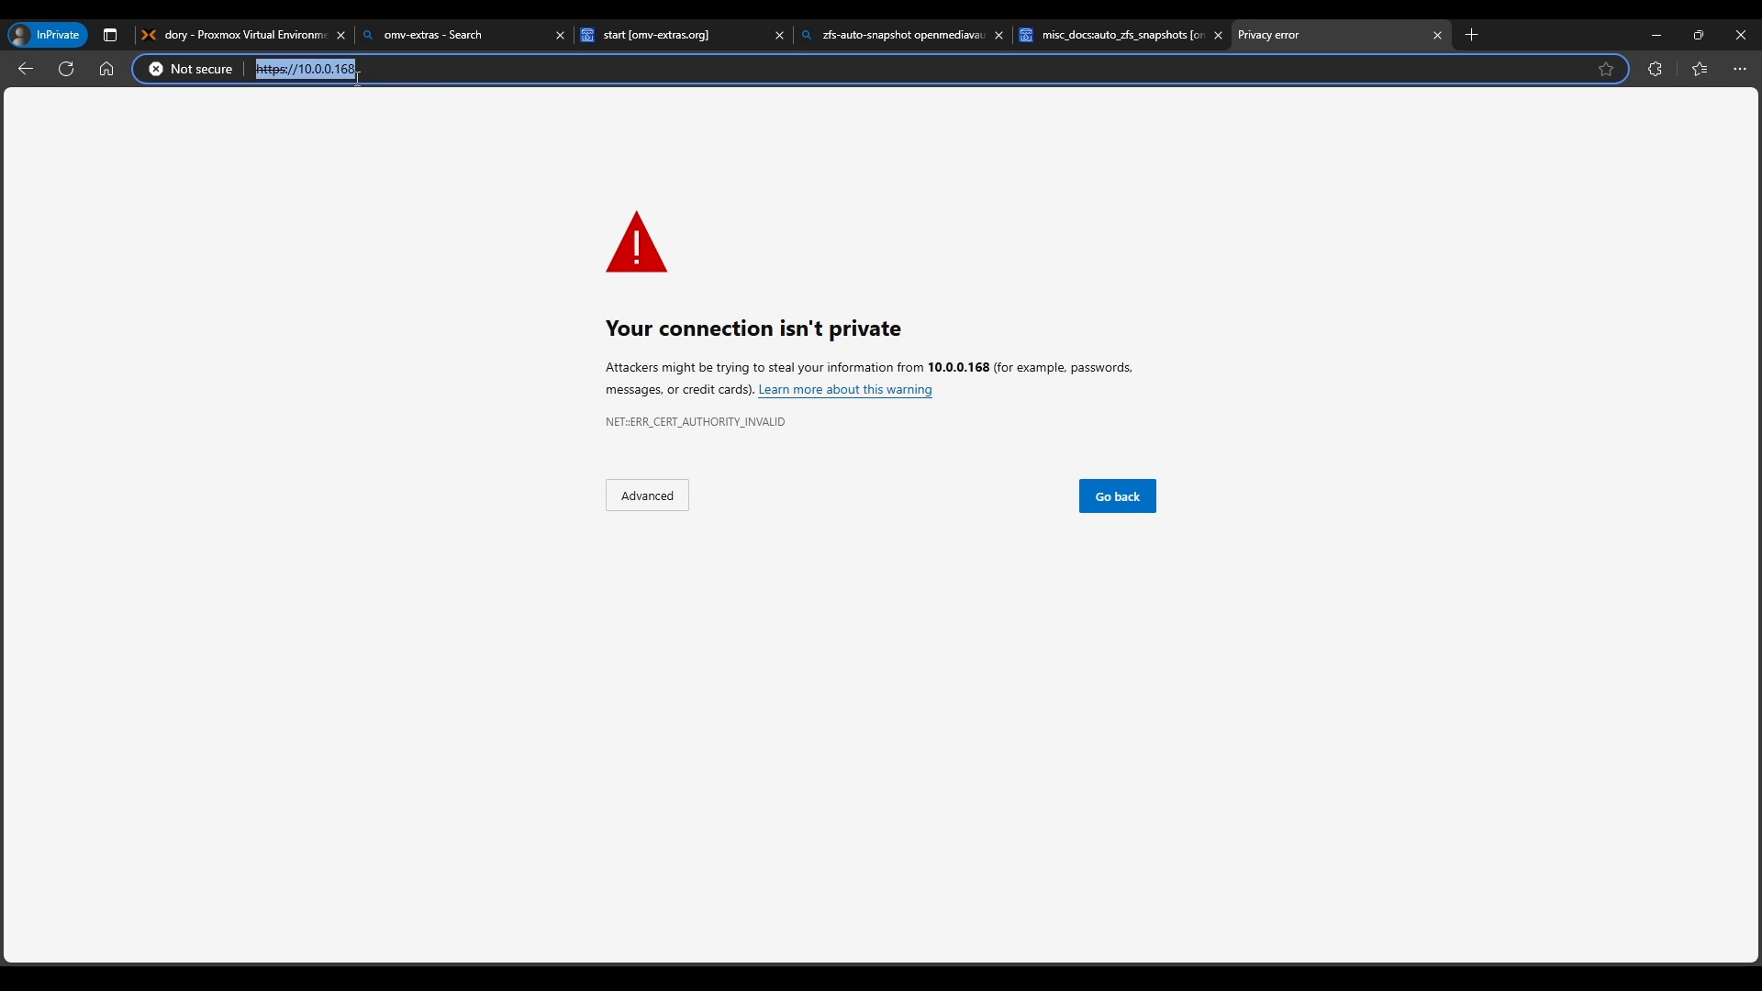
pyautogui.click(298, 72)
pyautogui.click(643, 495)
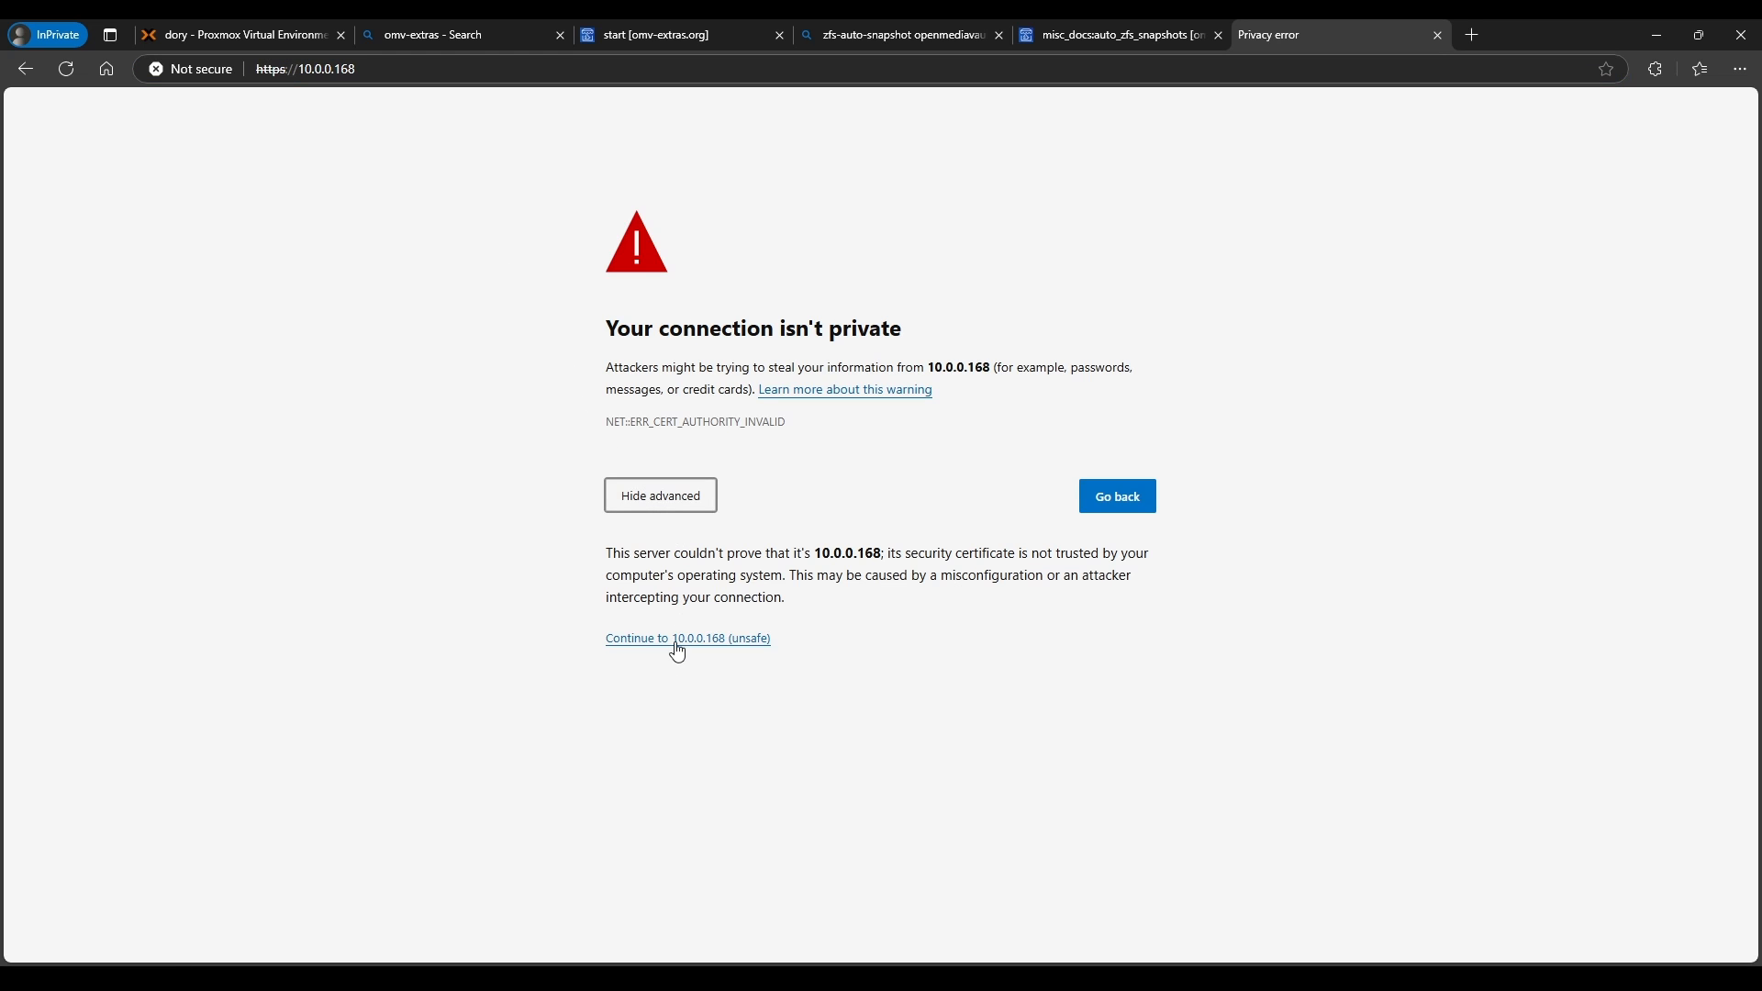
pyautogui.click(678, 641)
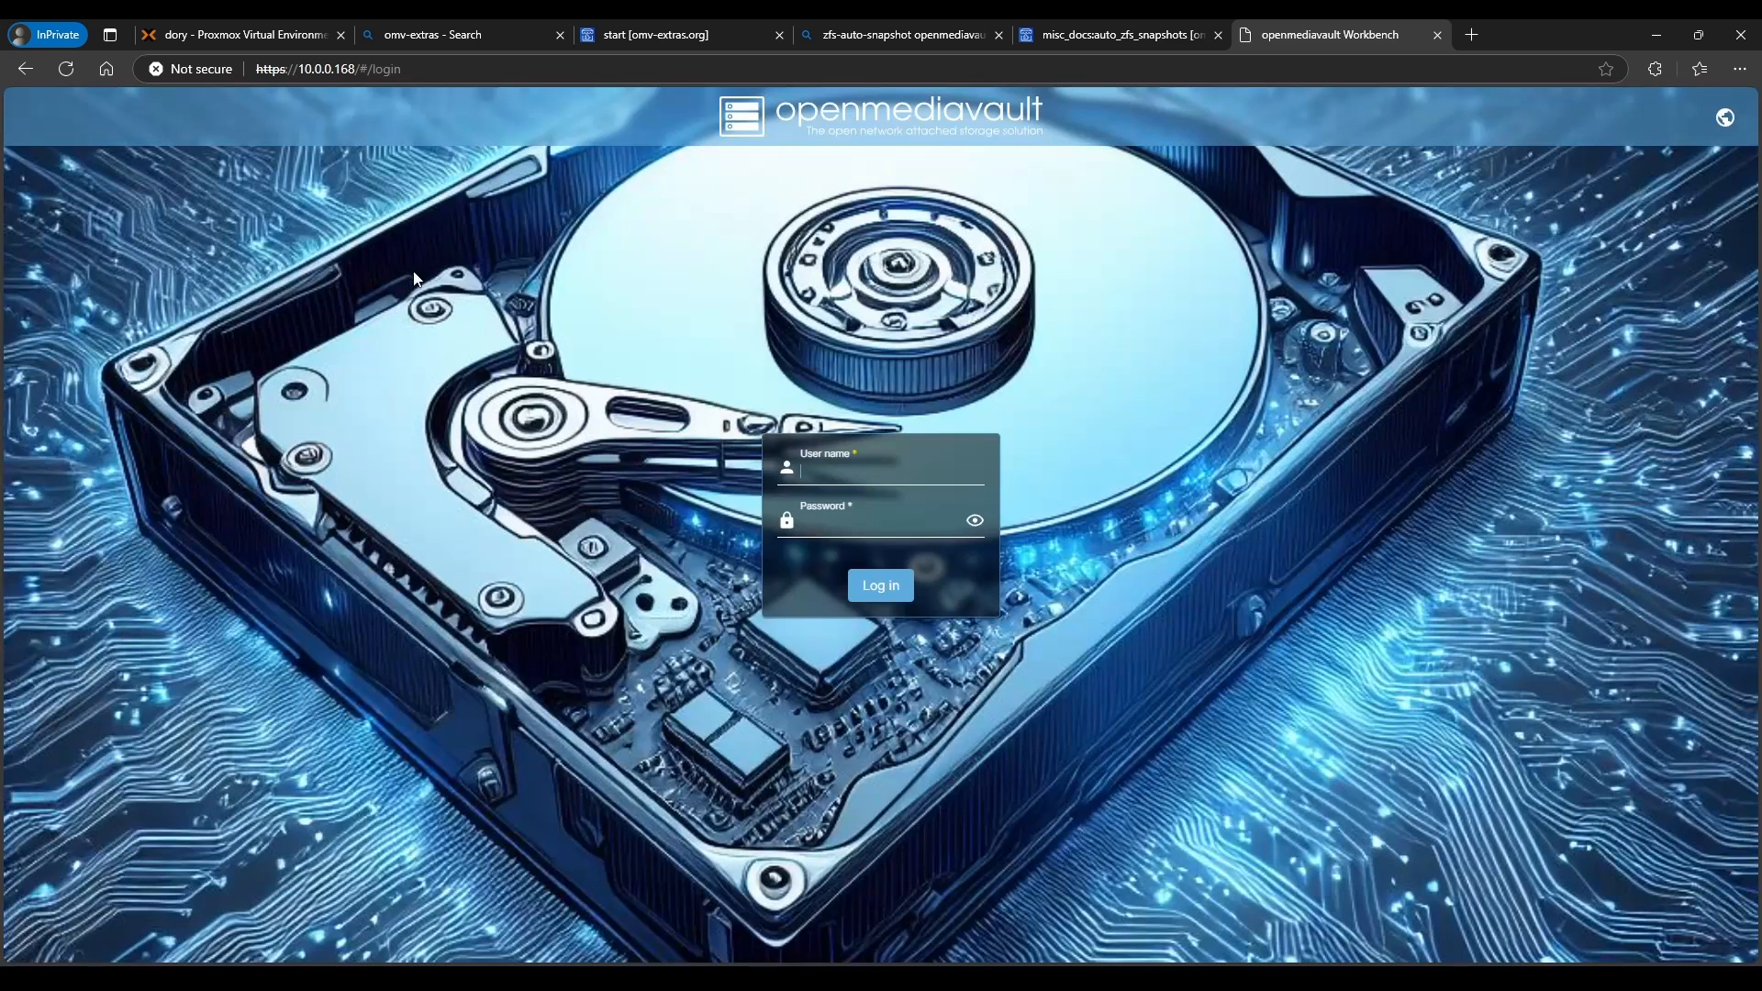
# - Inspect the site's SSL certificate details from the browser's connection information and close the certificate viewer
pyautogui.click(191, 69)
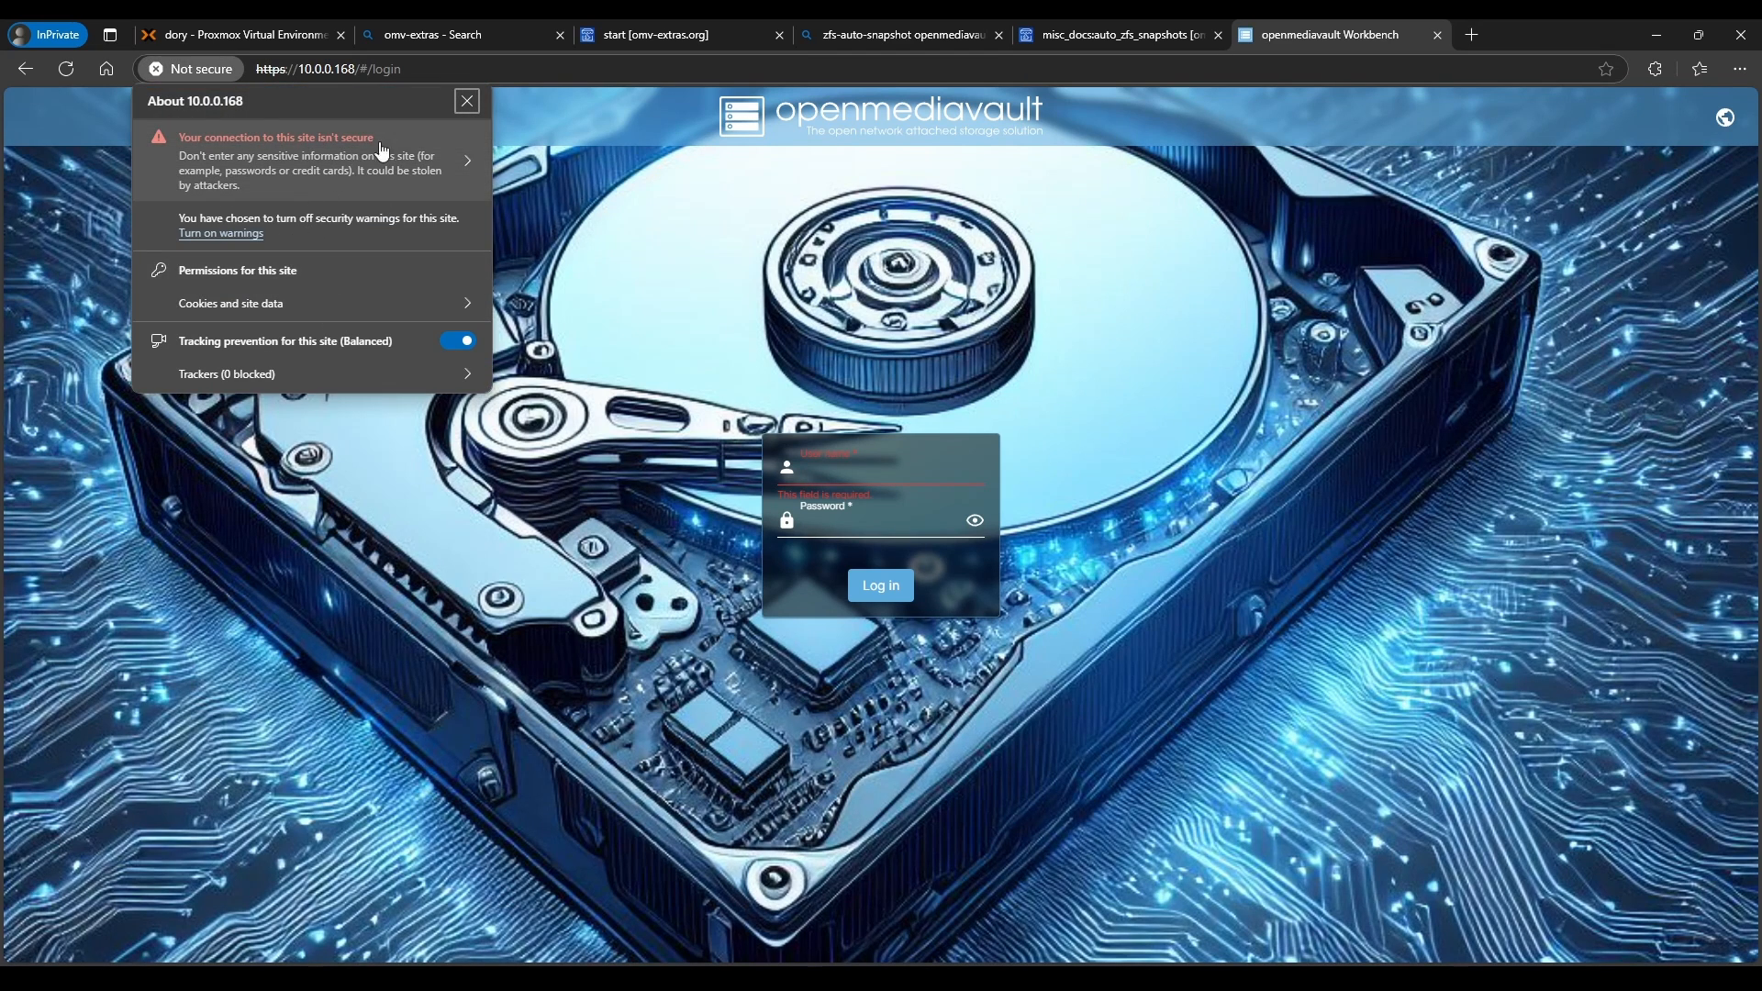
pyautogui.click(444, 190)
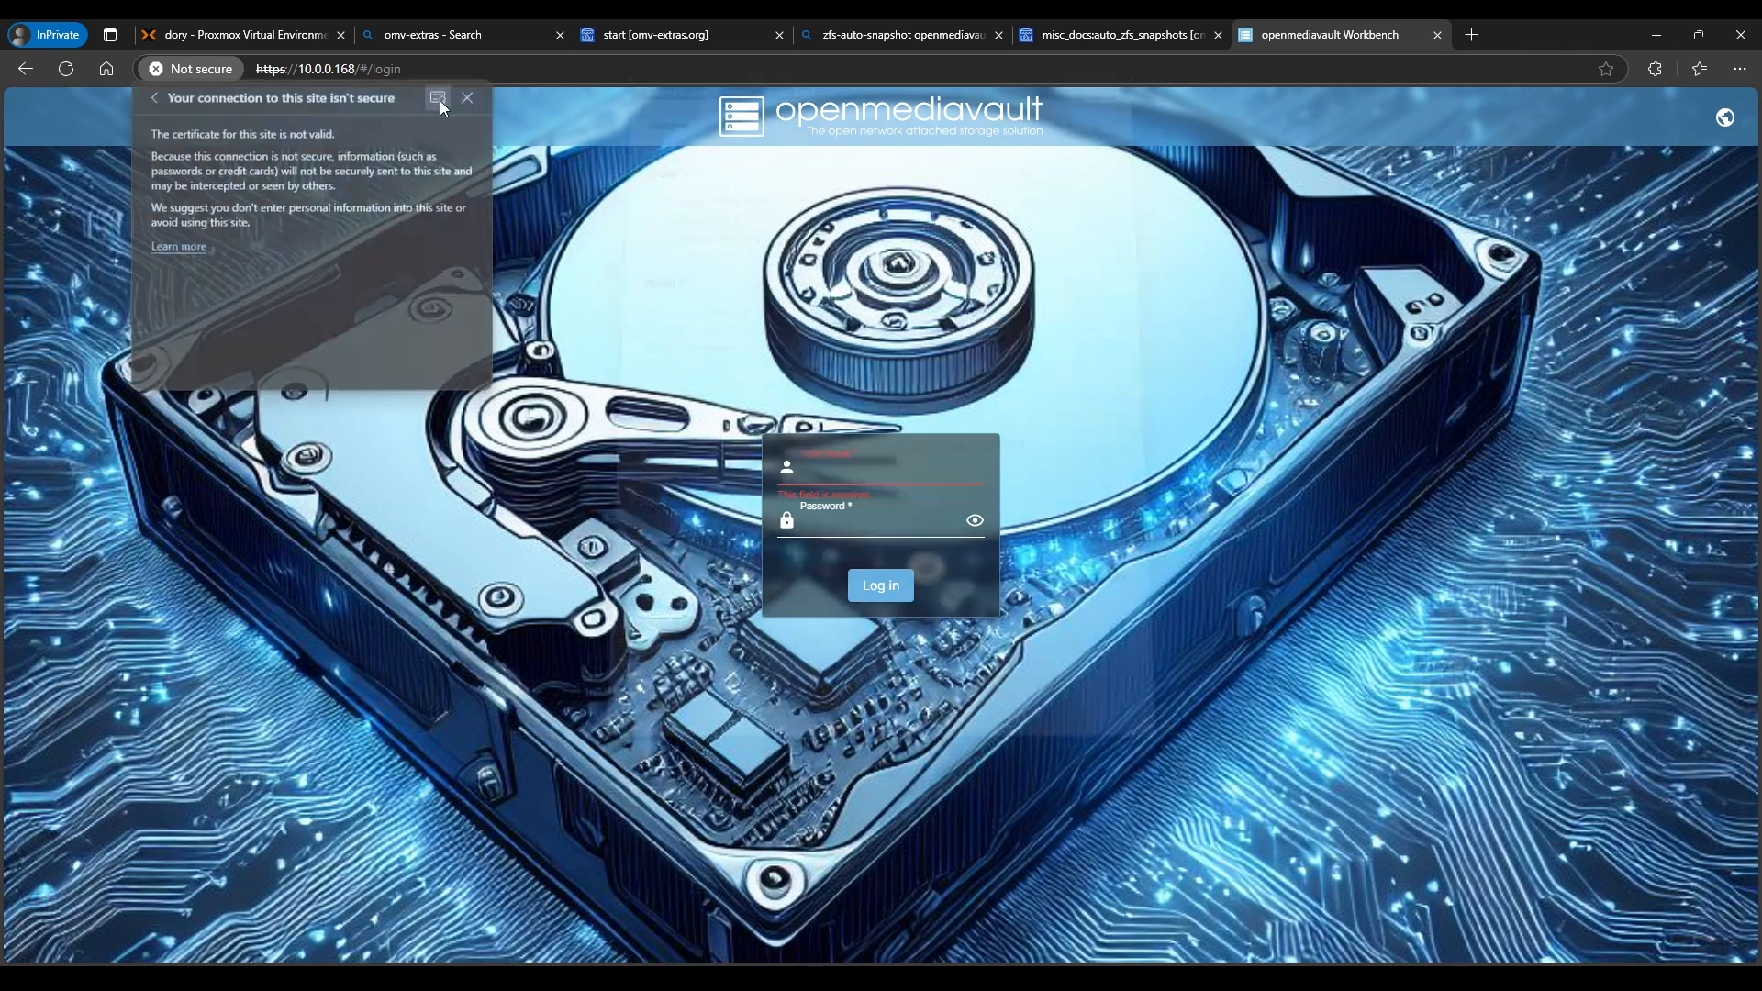
pyautogui.click(438, 101)
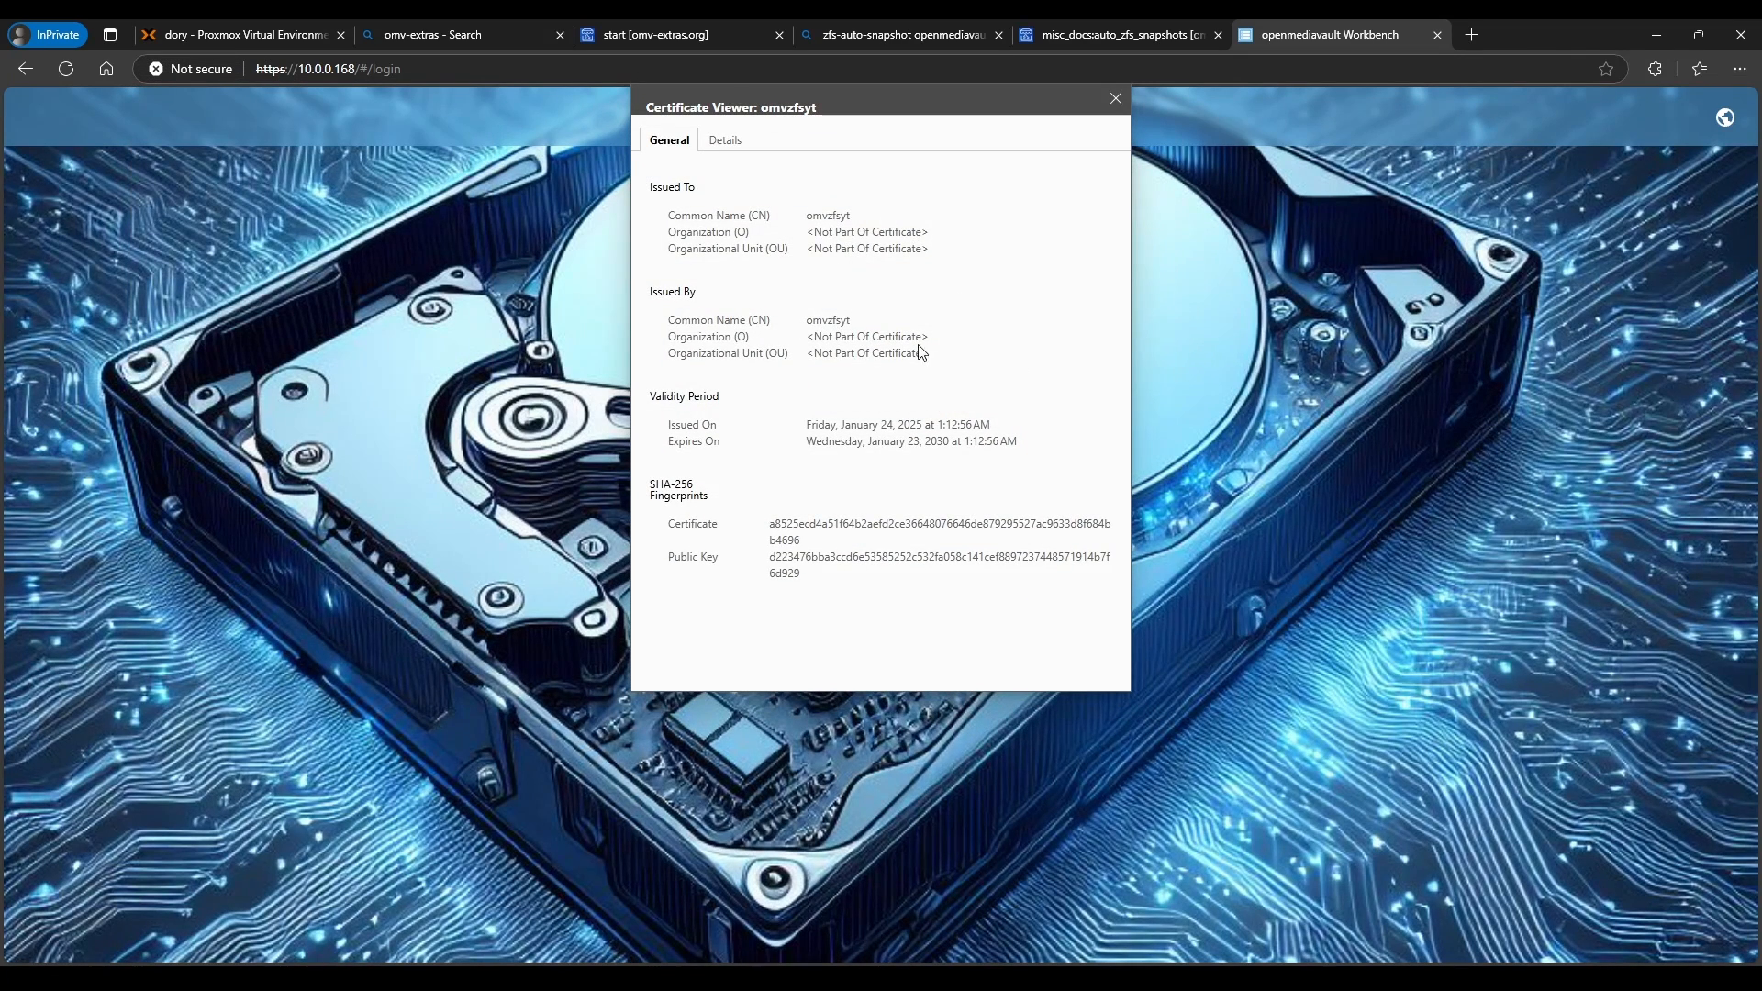
pyautogui.click(1115, 98)
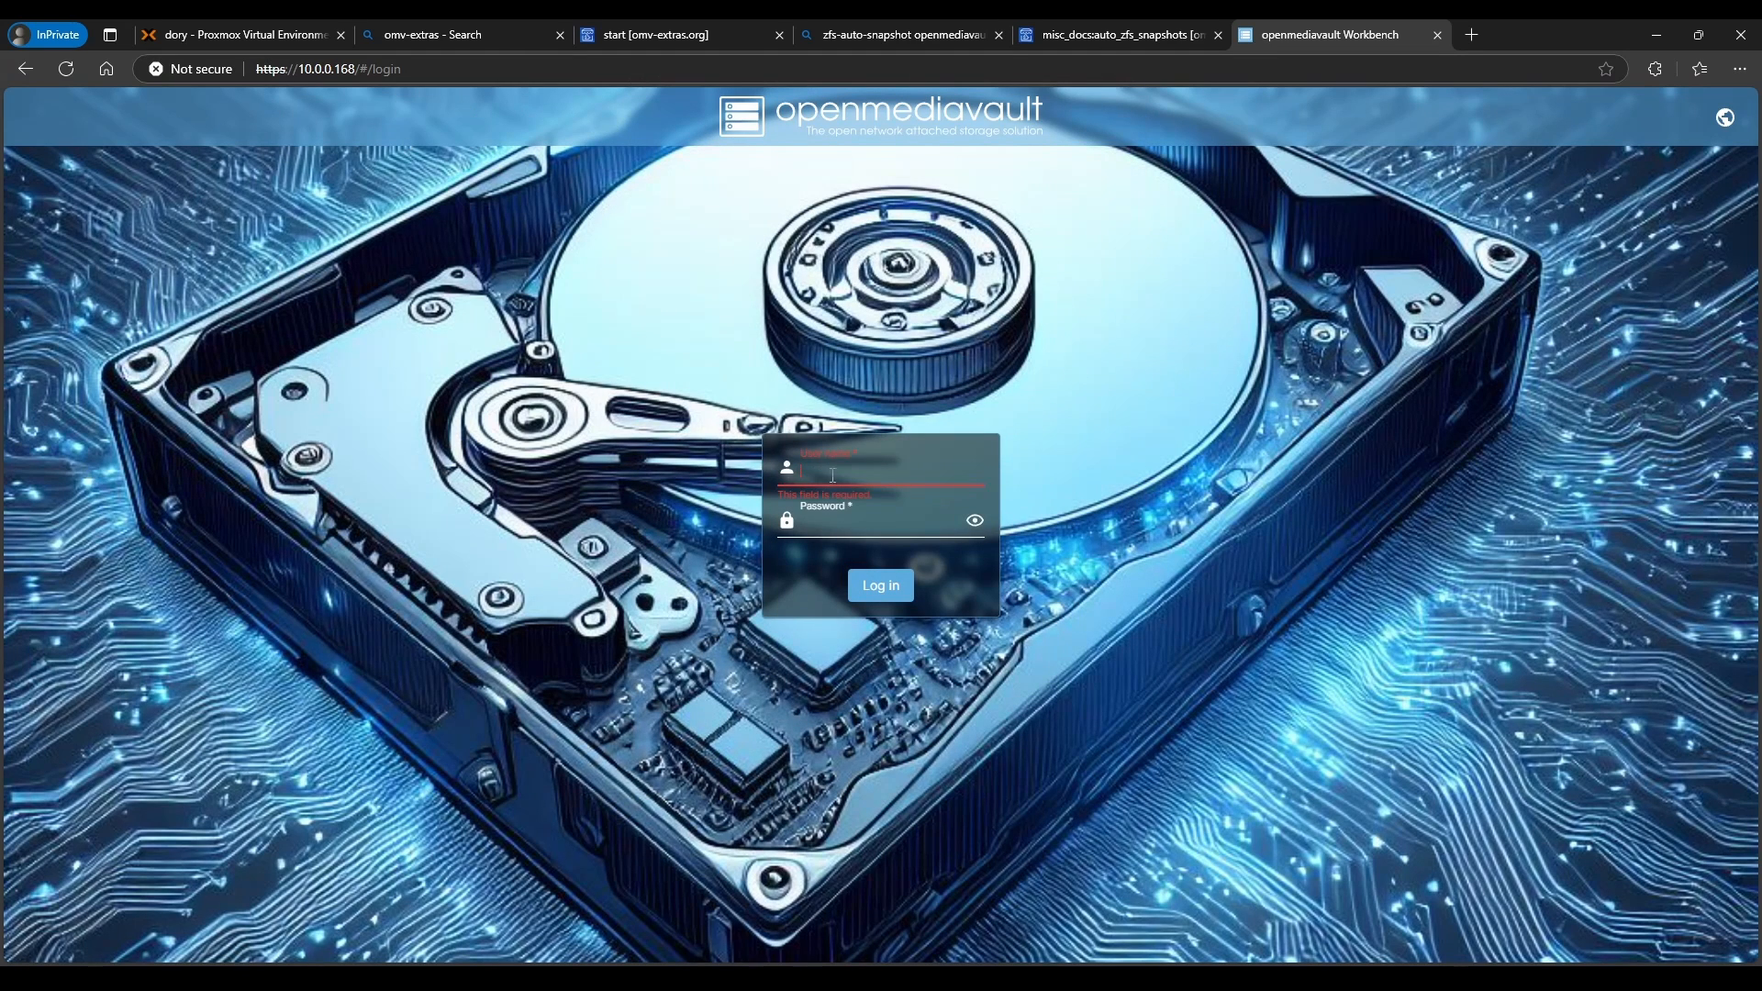
# - Log in to the openmediavault workbench as admin with the account password
pyautogui.click(850, 466)
pyautogui.write('admin')
pyautogui.press('Tab')
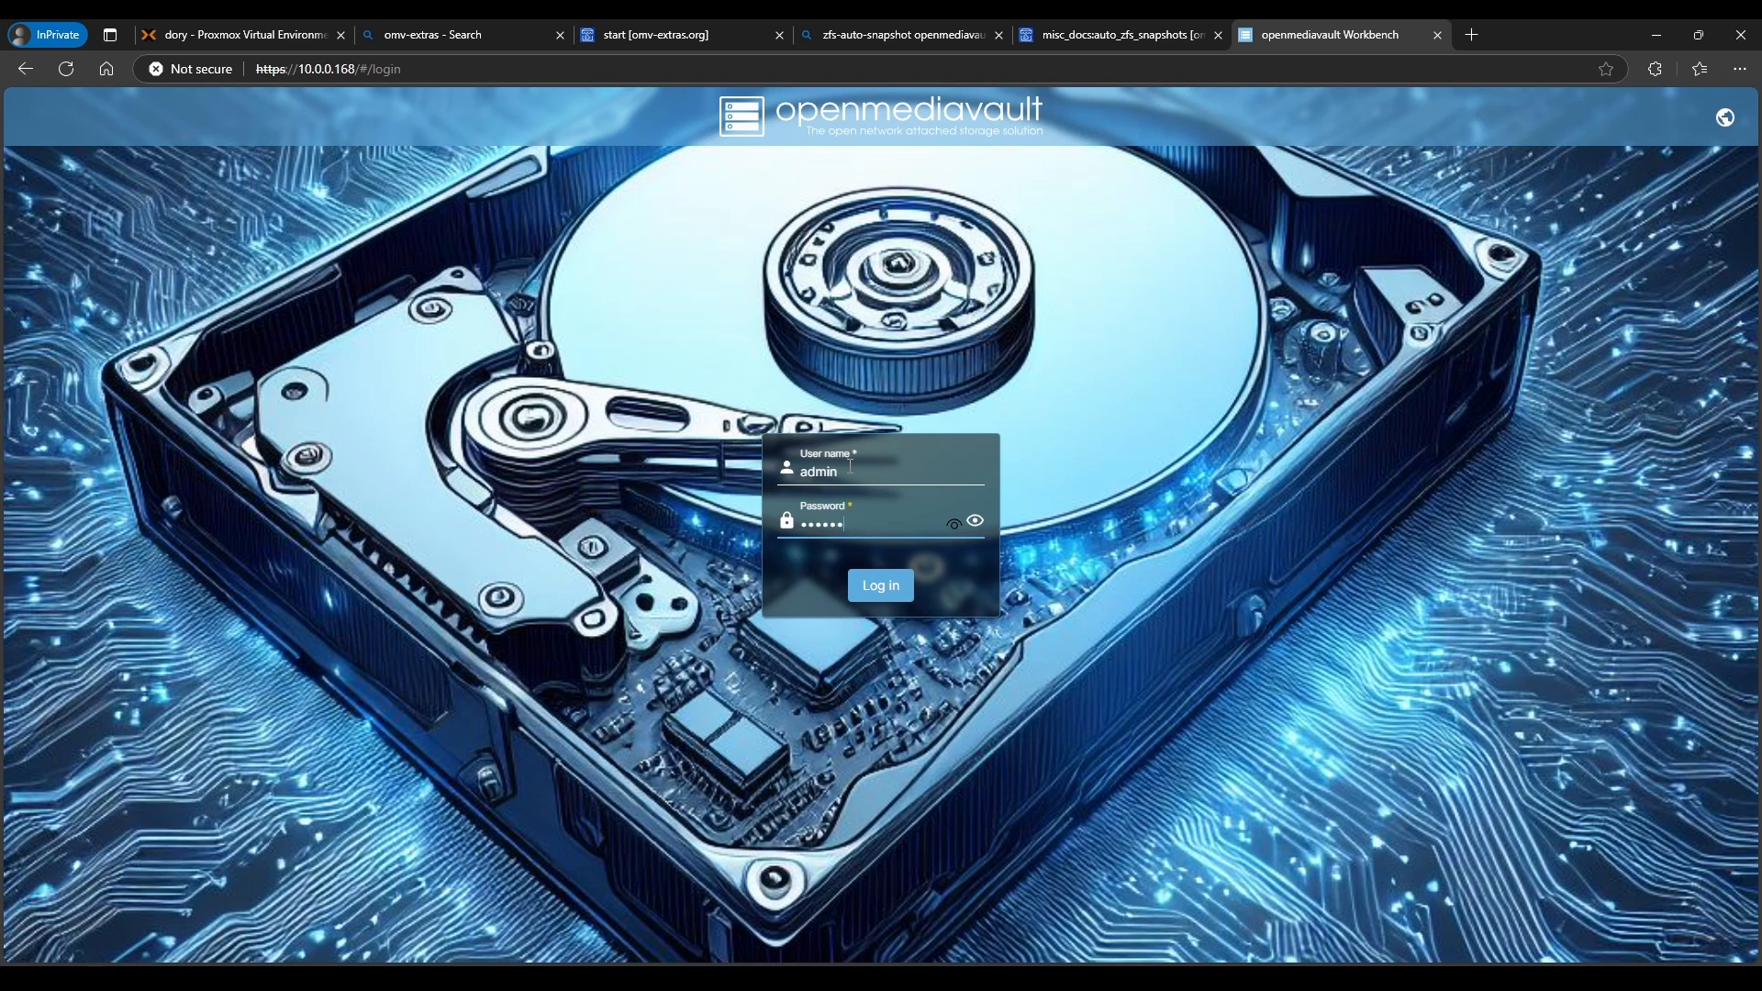
pyautogui.press('Return')
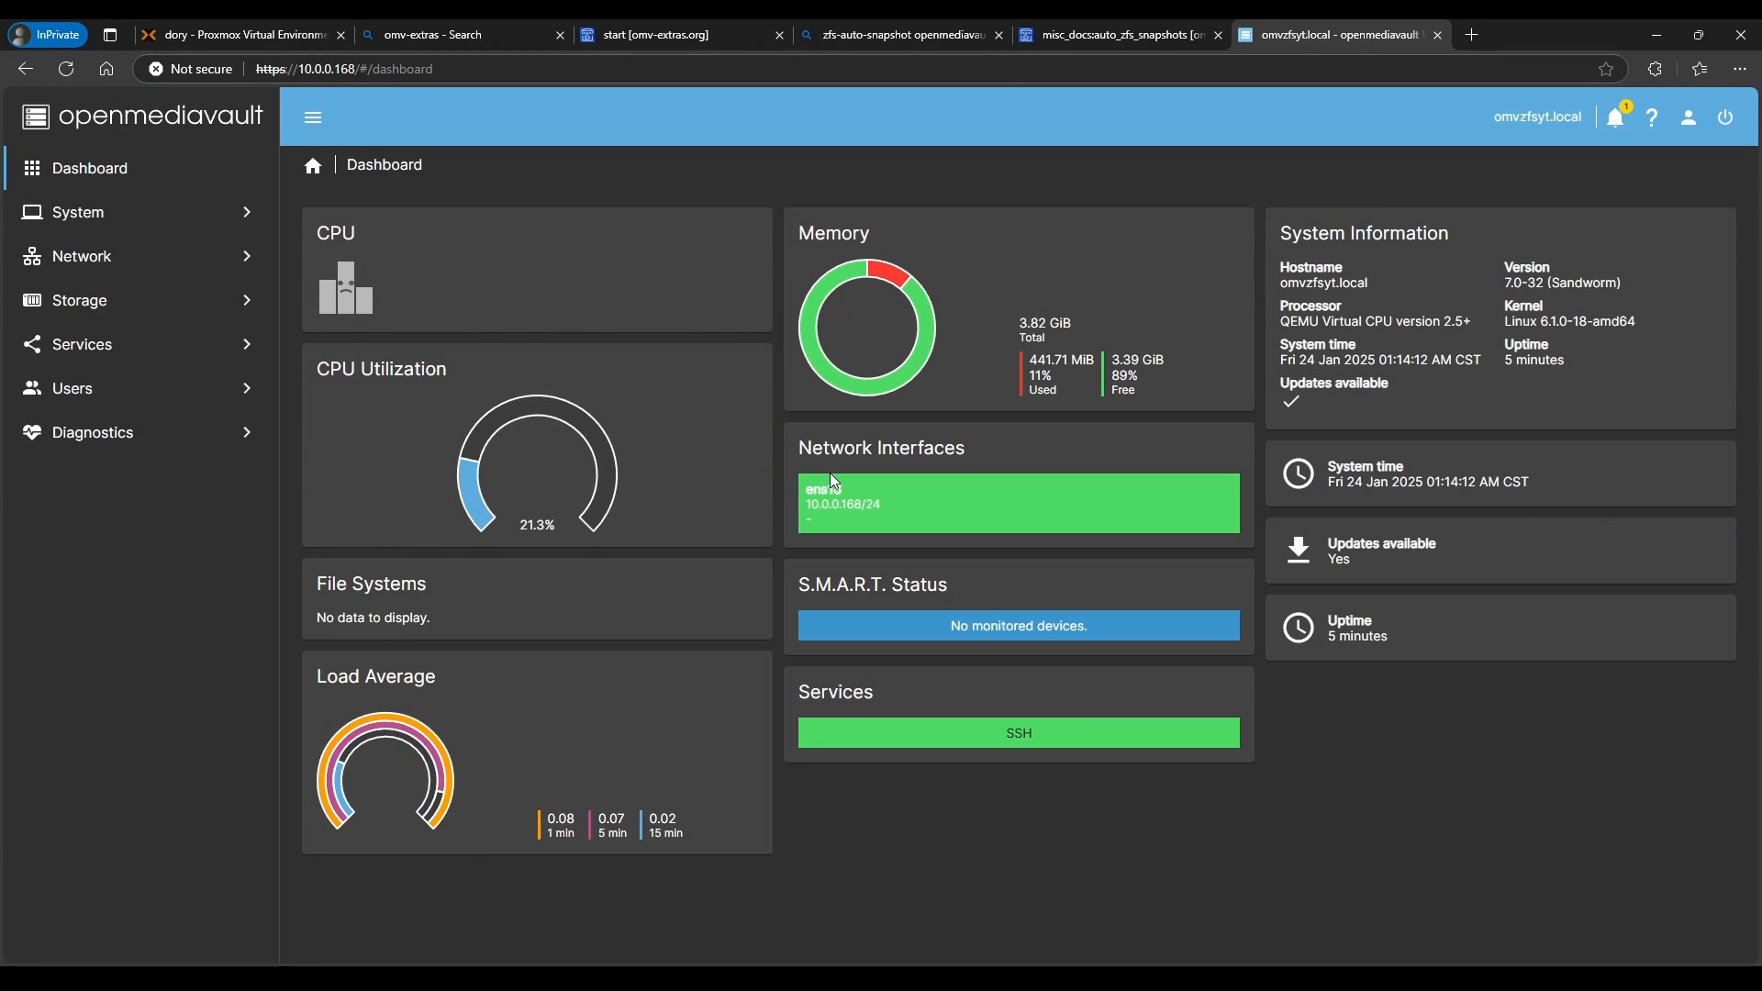
# - Install all available package updates from Update Management, confirming the upgrade, and close the upgrade output window
pyautogui.click(78, 212)
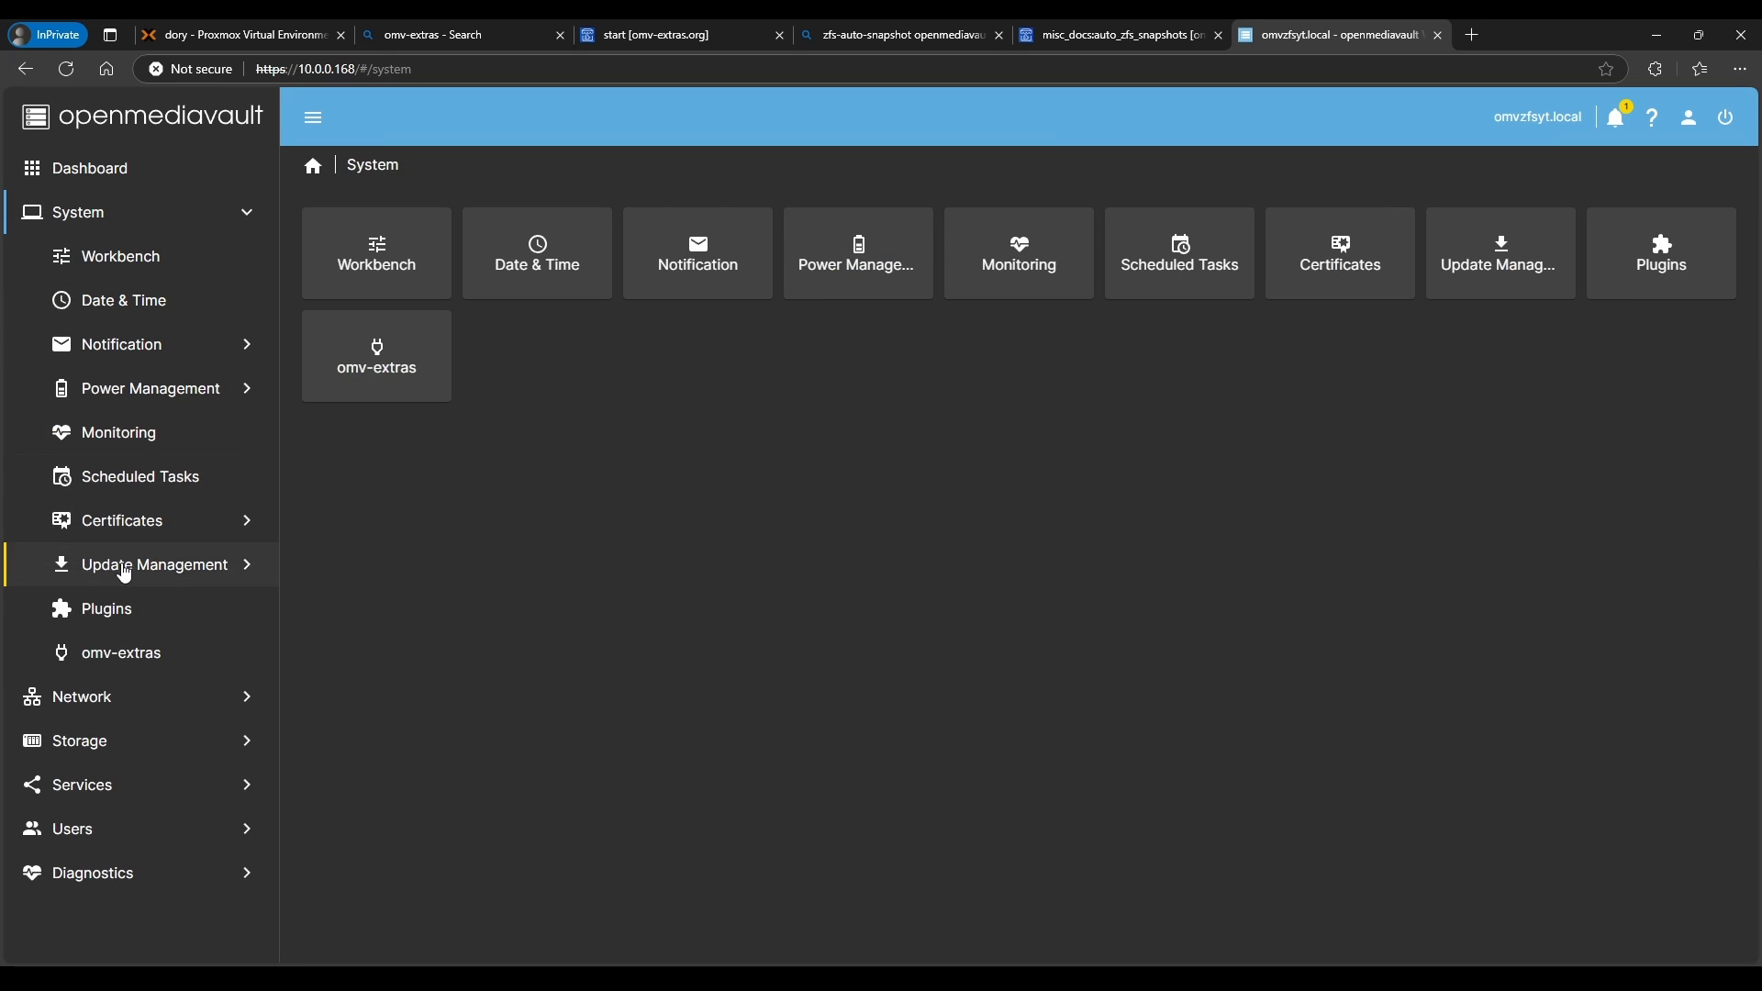
pyautogui.click(184, 567)
pyautogui.click(649, 259)
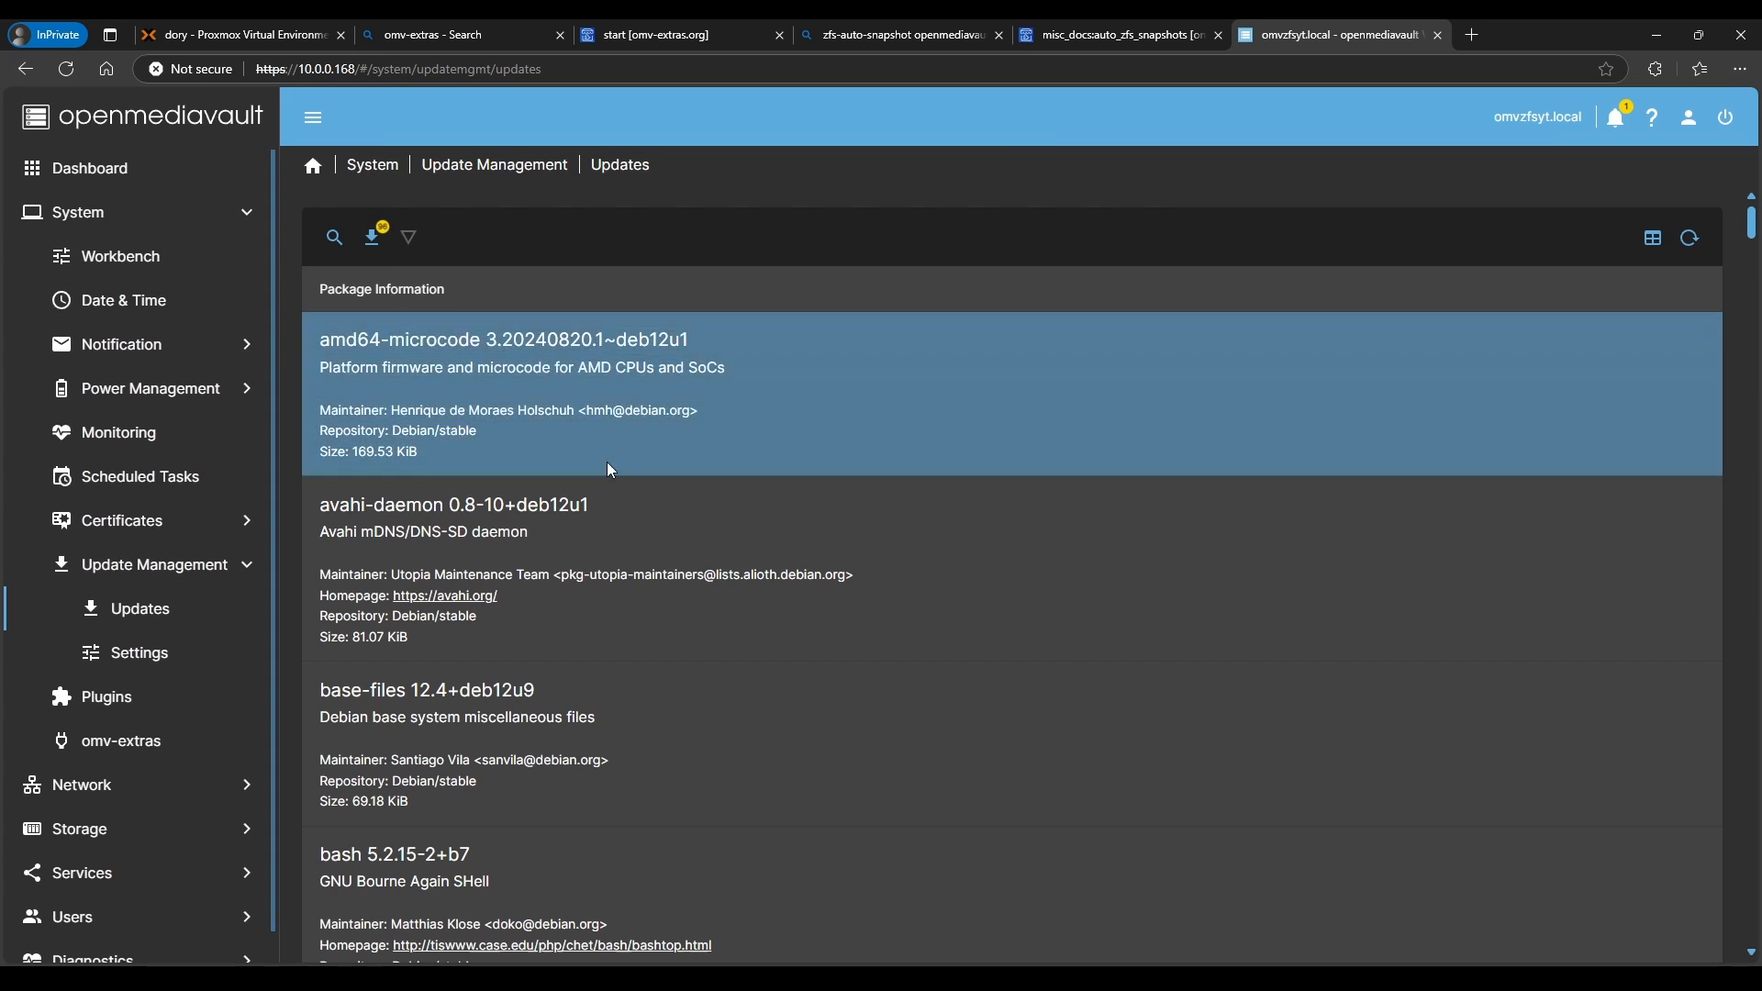
pyautogui.click(373, 240)
pyautogui.click(744, 578)
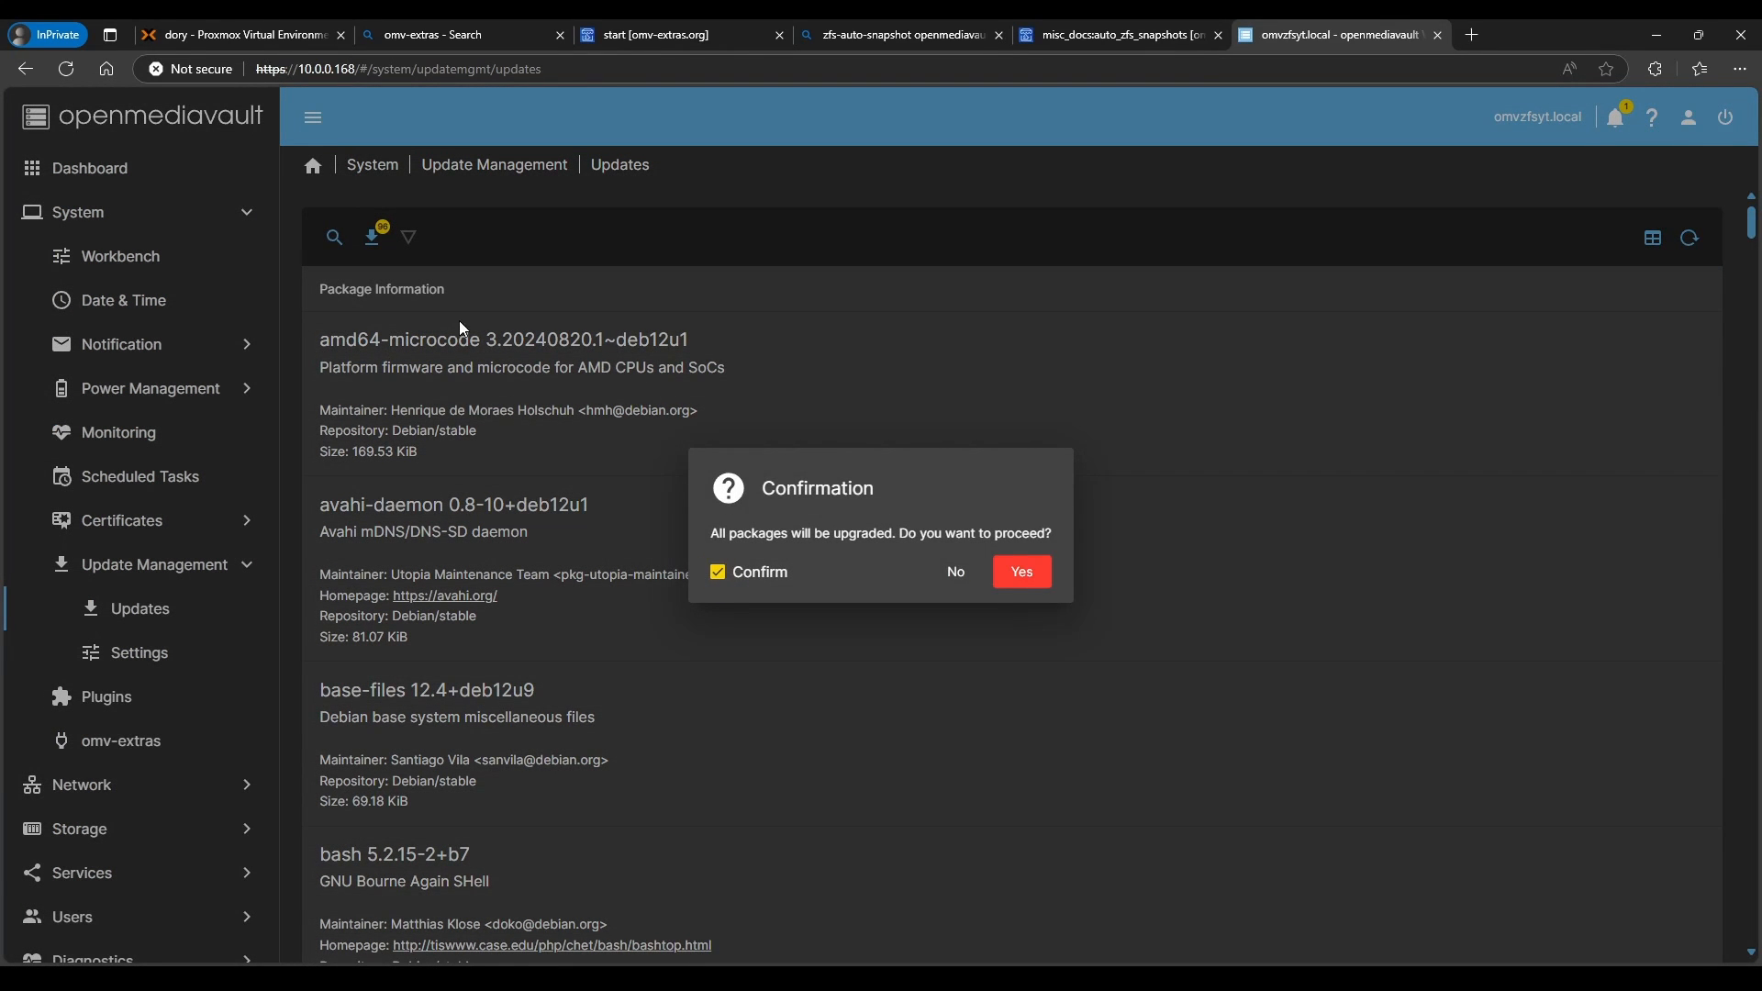
pyautogui.click(1023, 572)
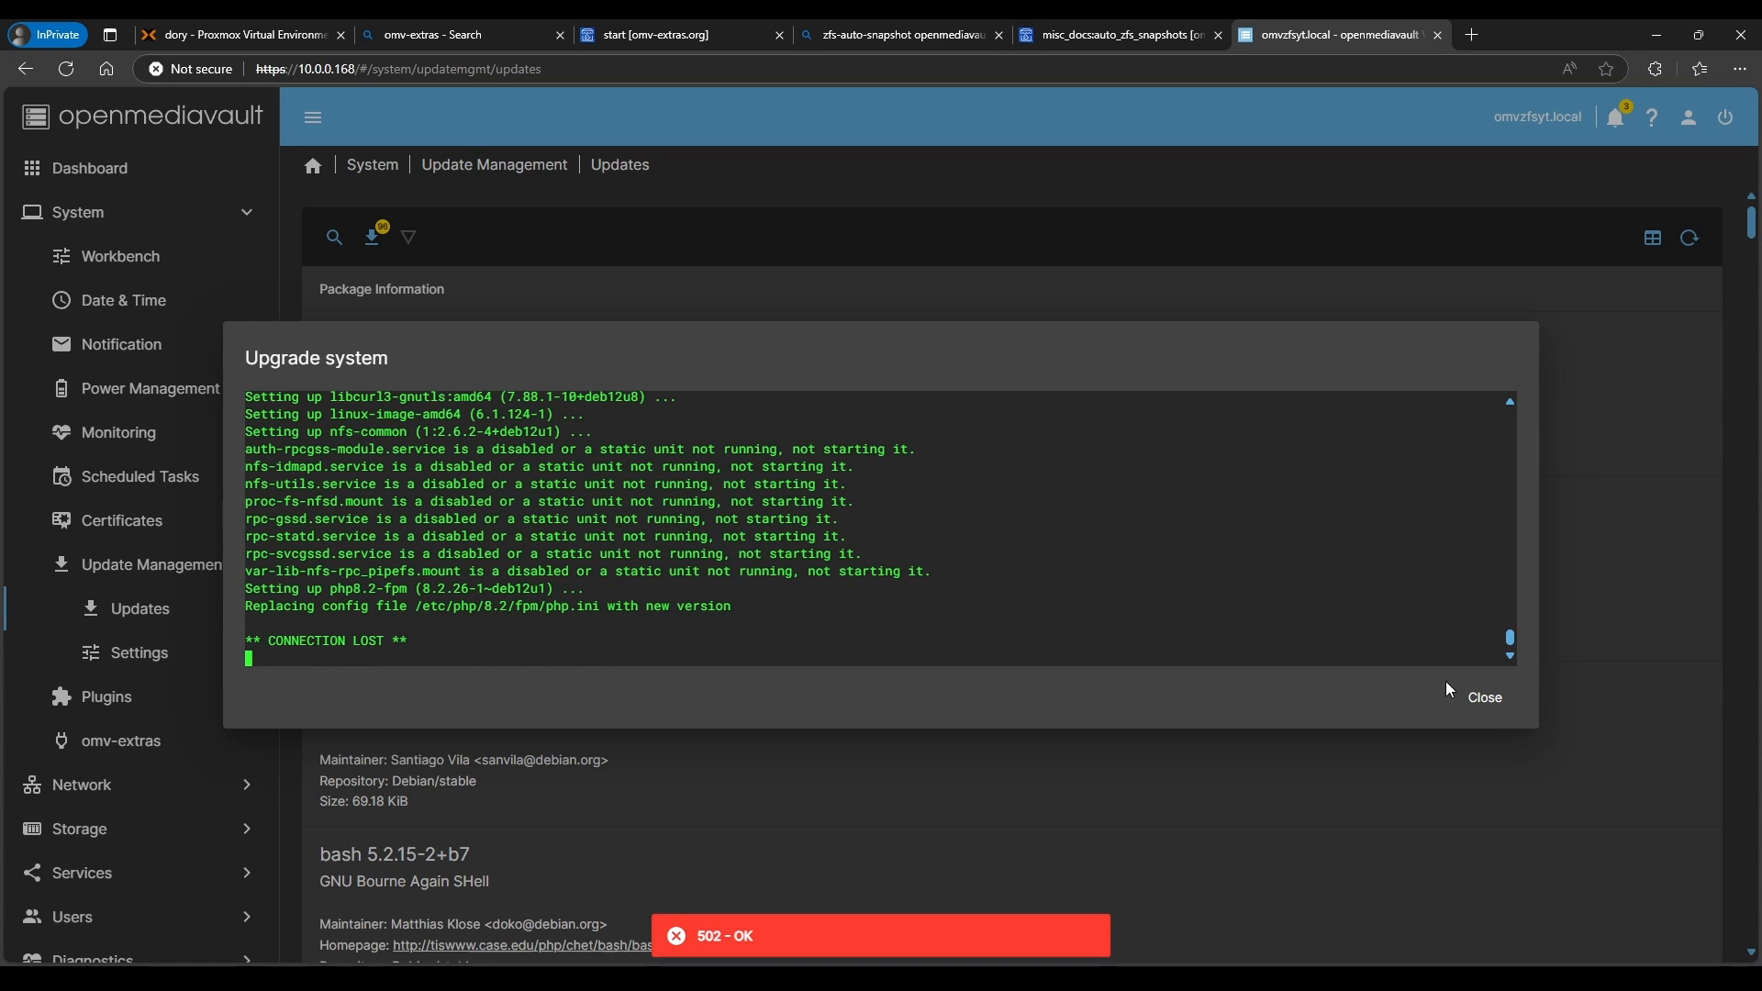
pyautogui.click(1480, 696)
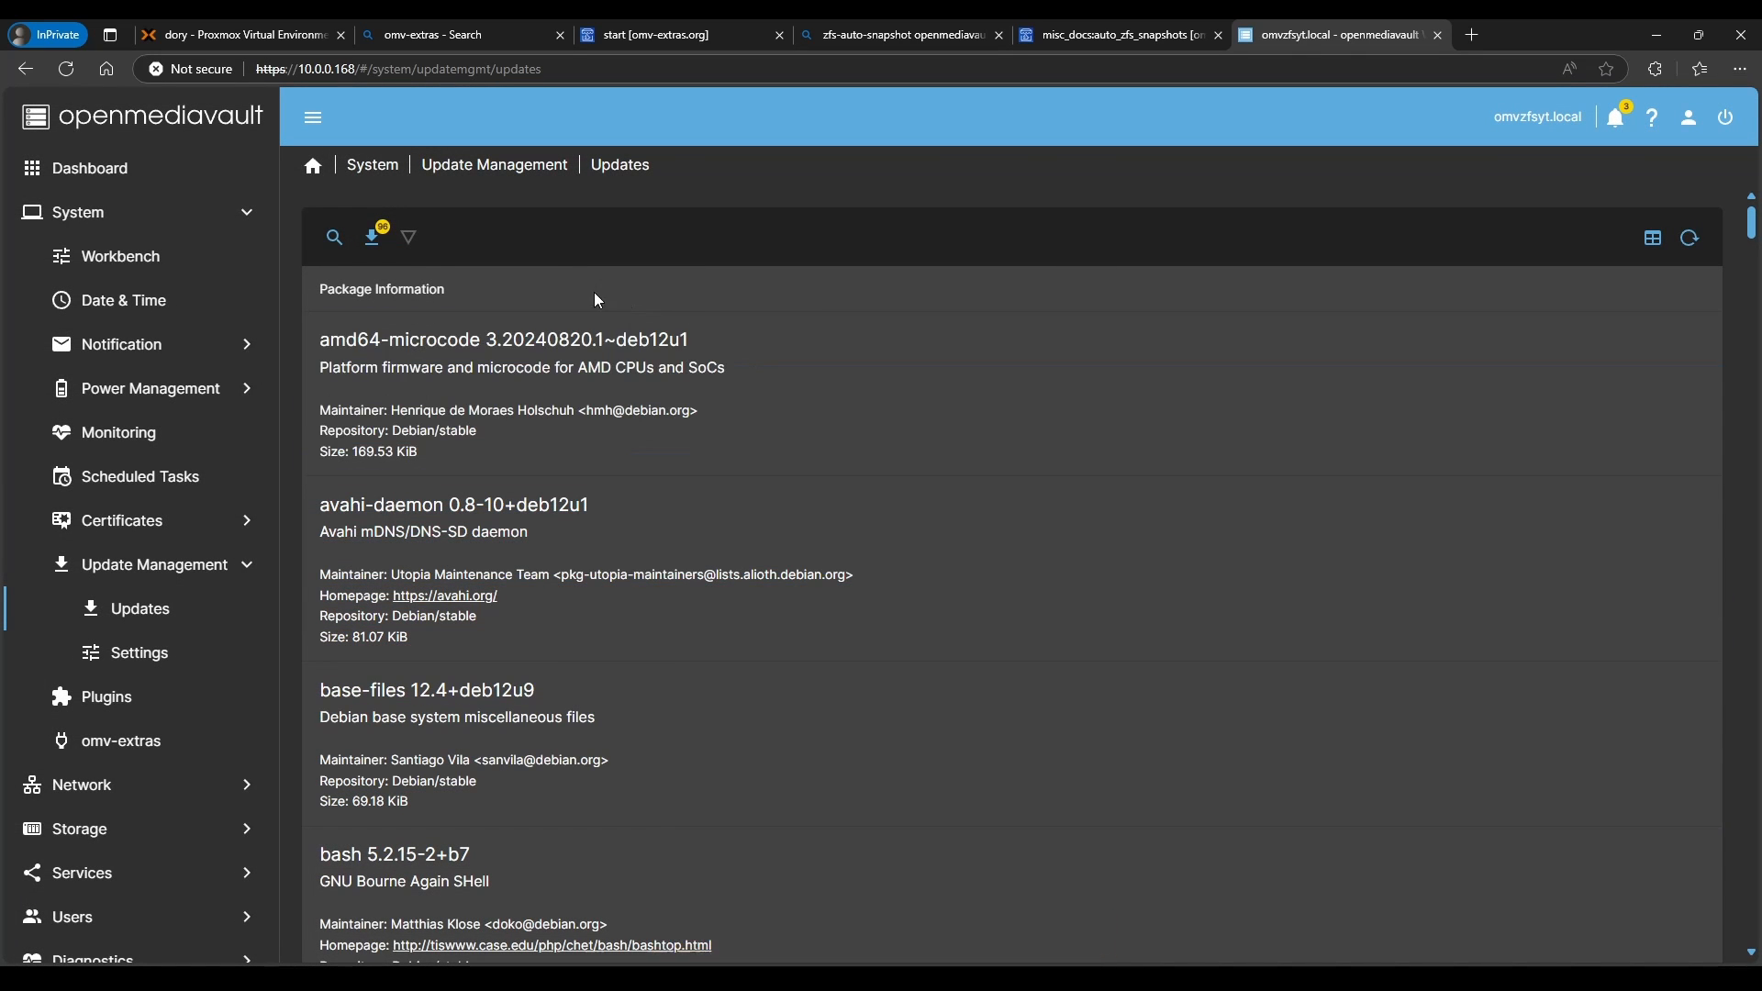
# - Check the system information on the dashboard, reopen the updates list from it and try to check for new updates
pyautogui.click(313, 166)
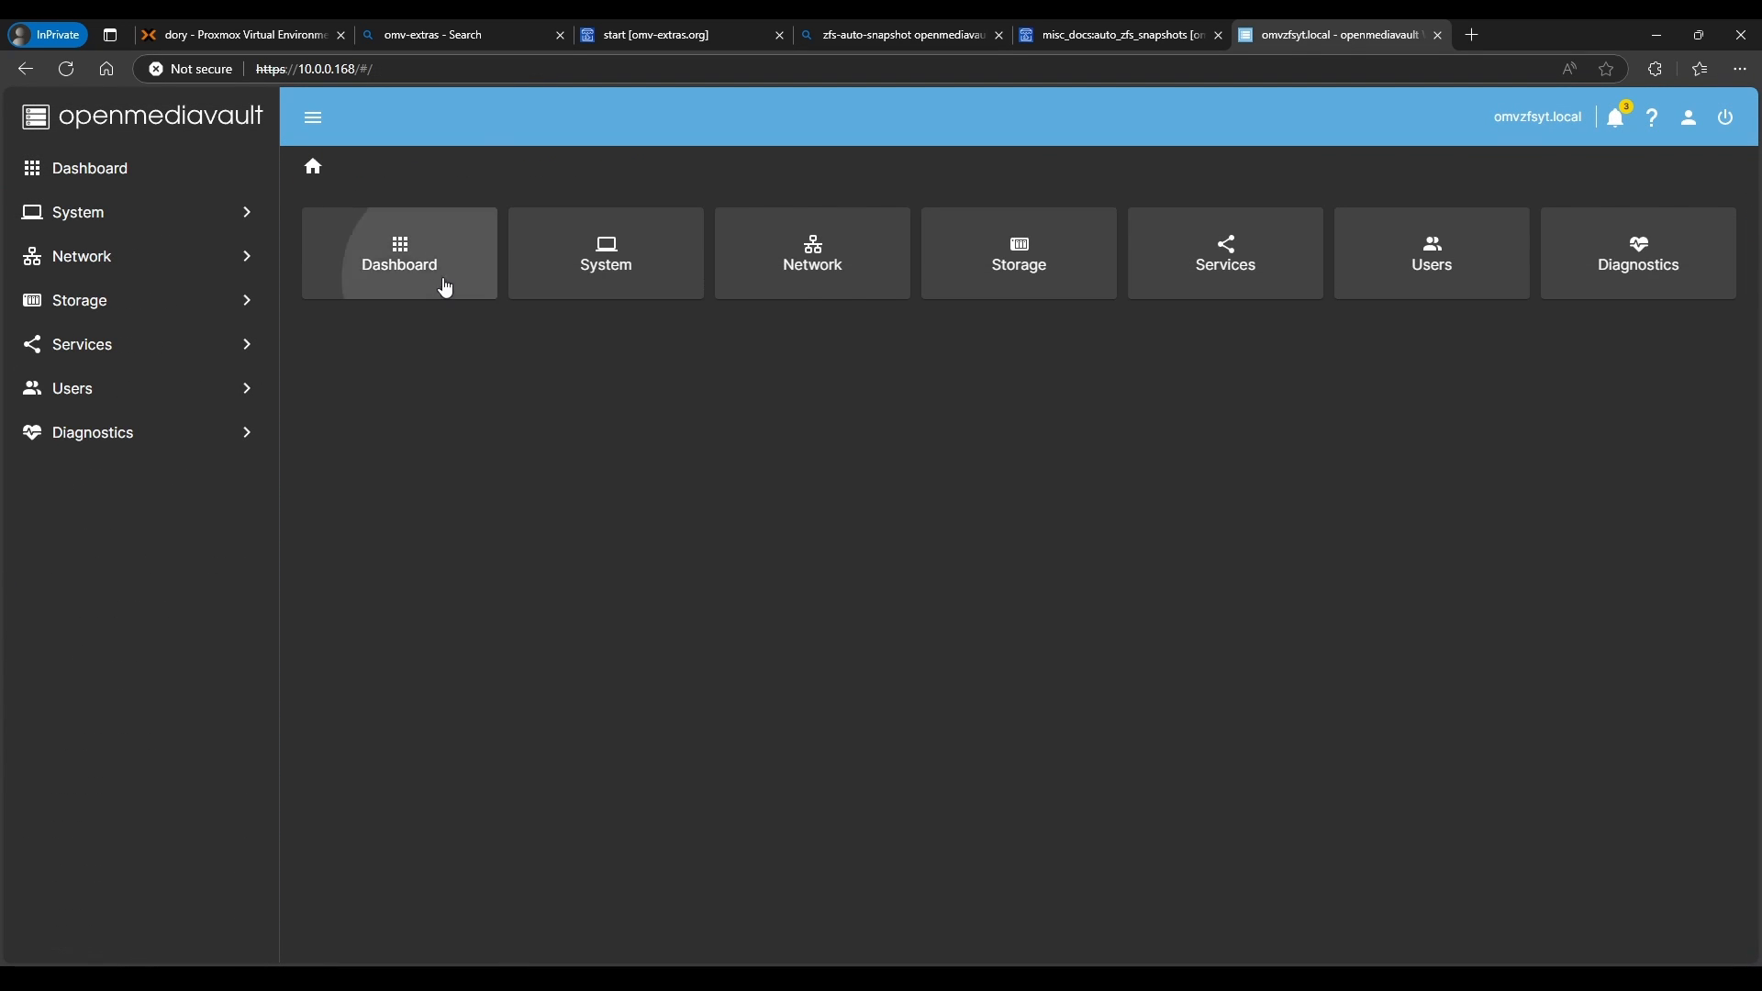
pyautogui.click(446, 288)
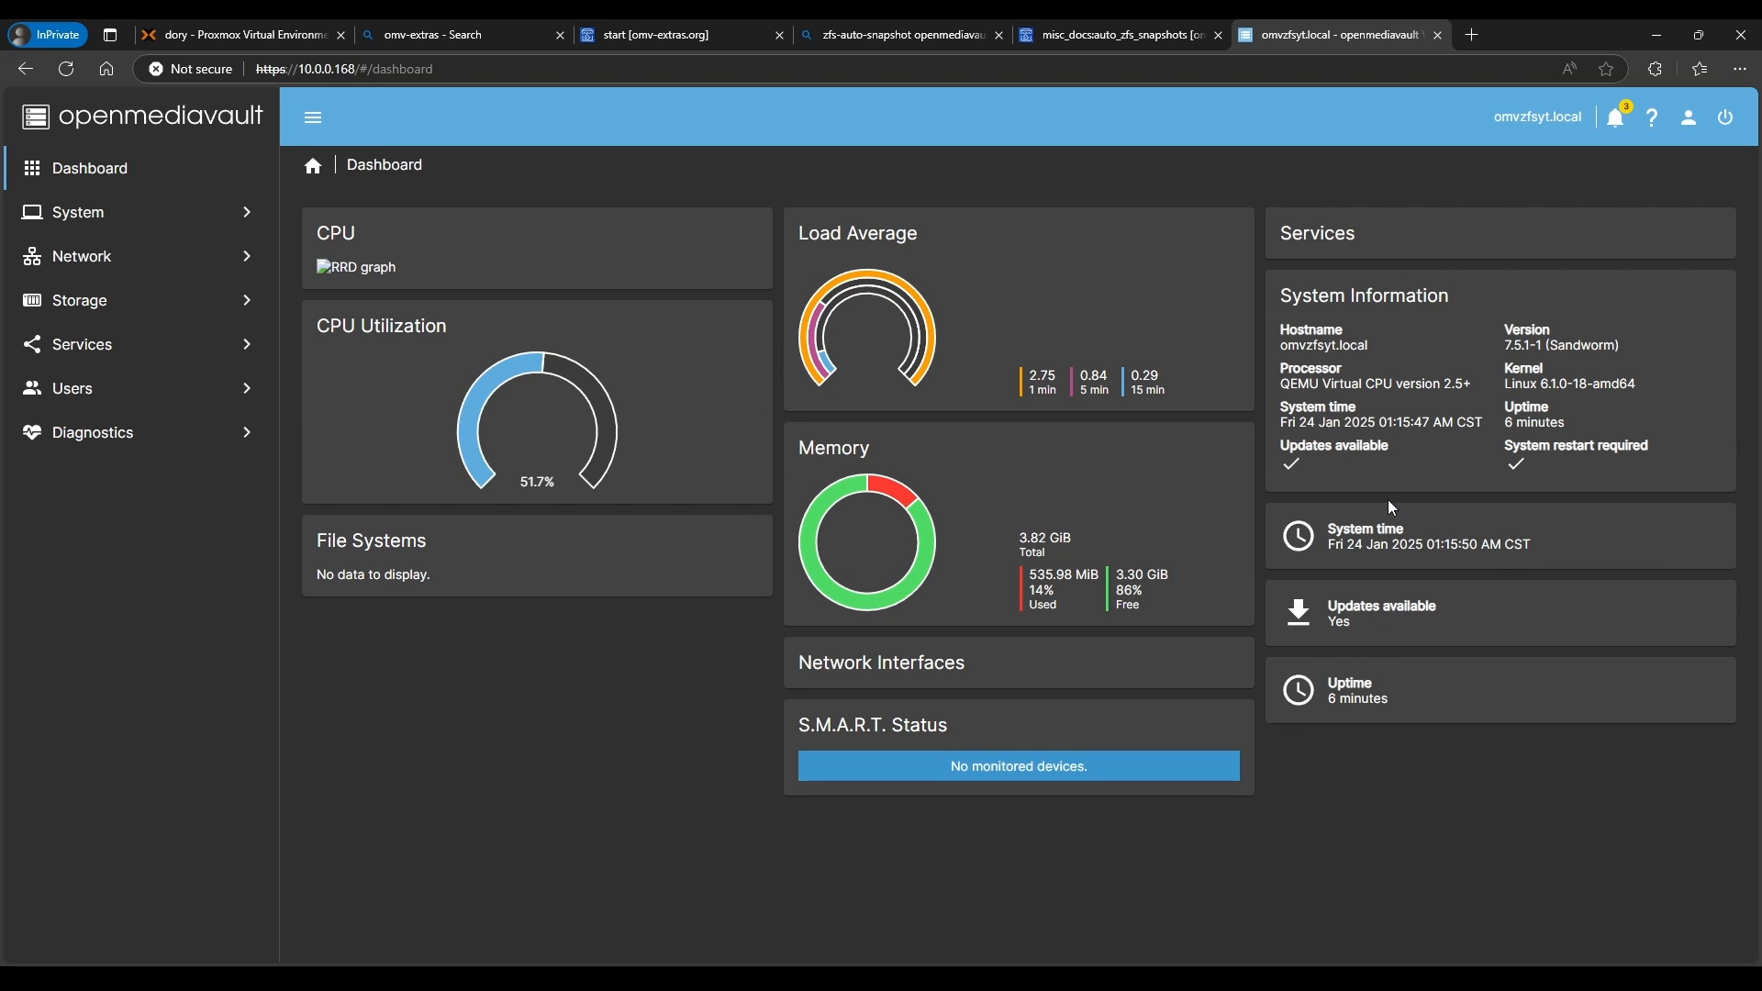
pyautogui.click(1293, 466)
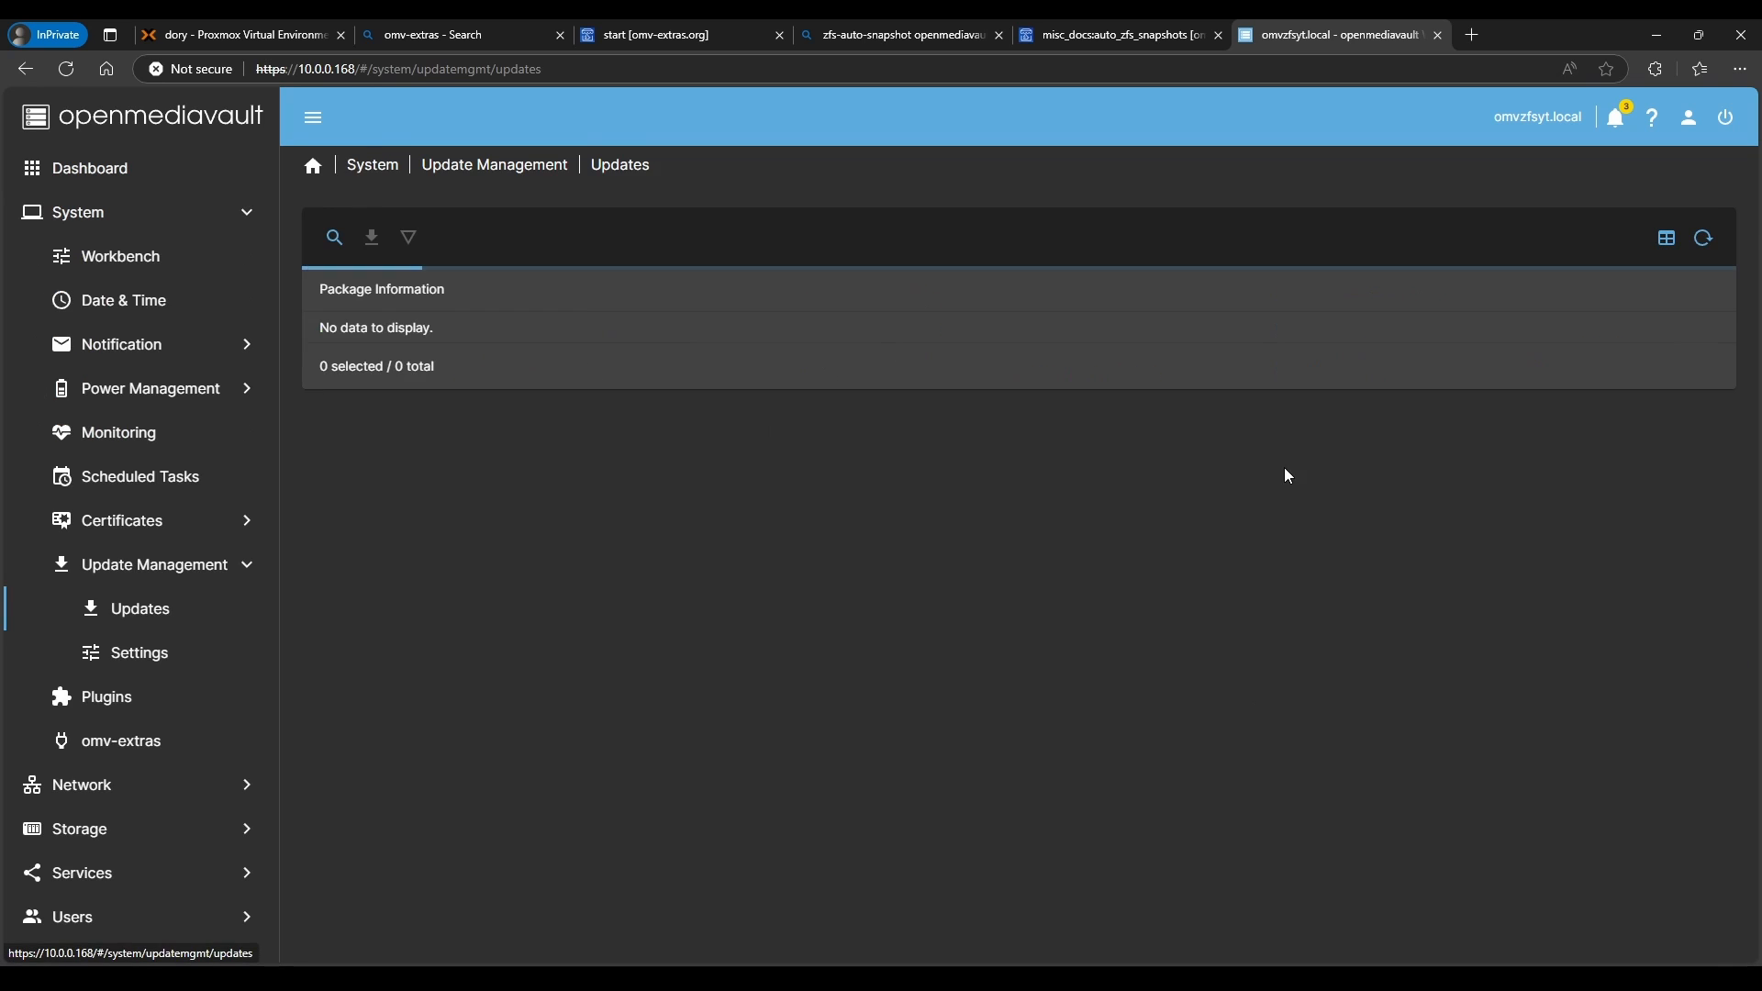
pyautogui.click(333, 239)
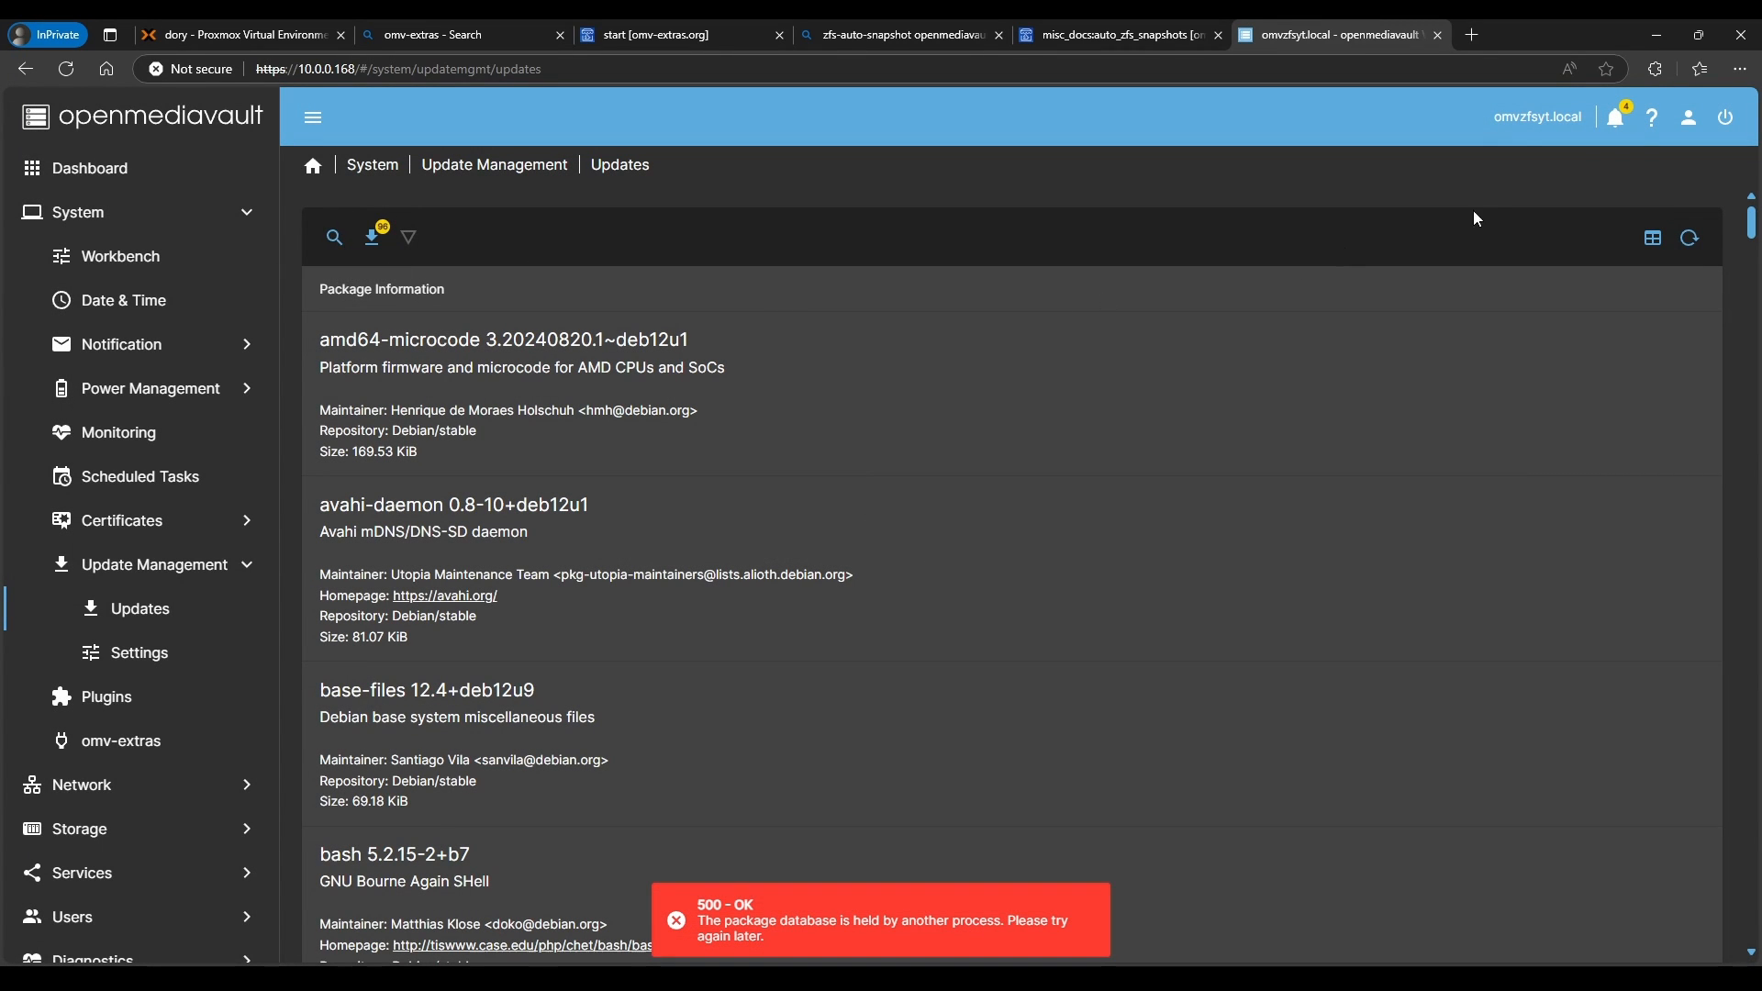
# - Attach to the running background task from the notifications to follow the upgrade output
pyautogui.click(1616, 118)
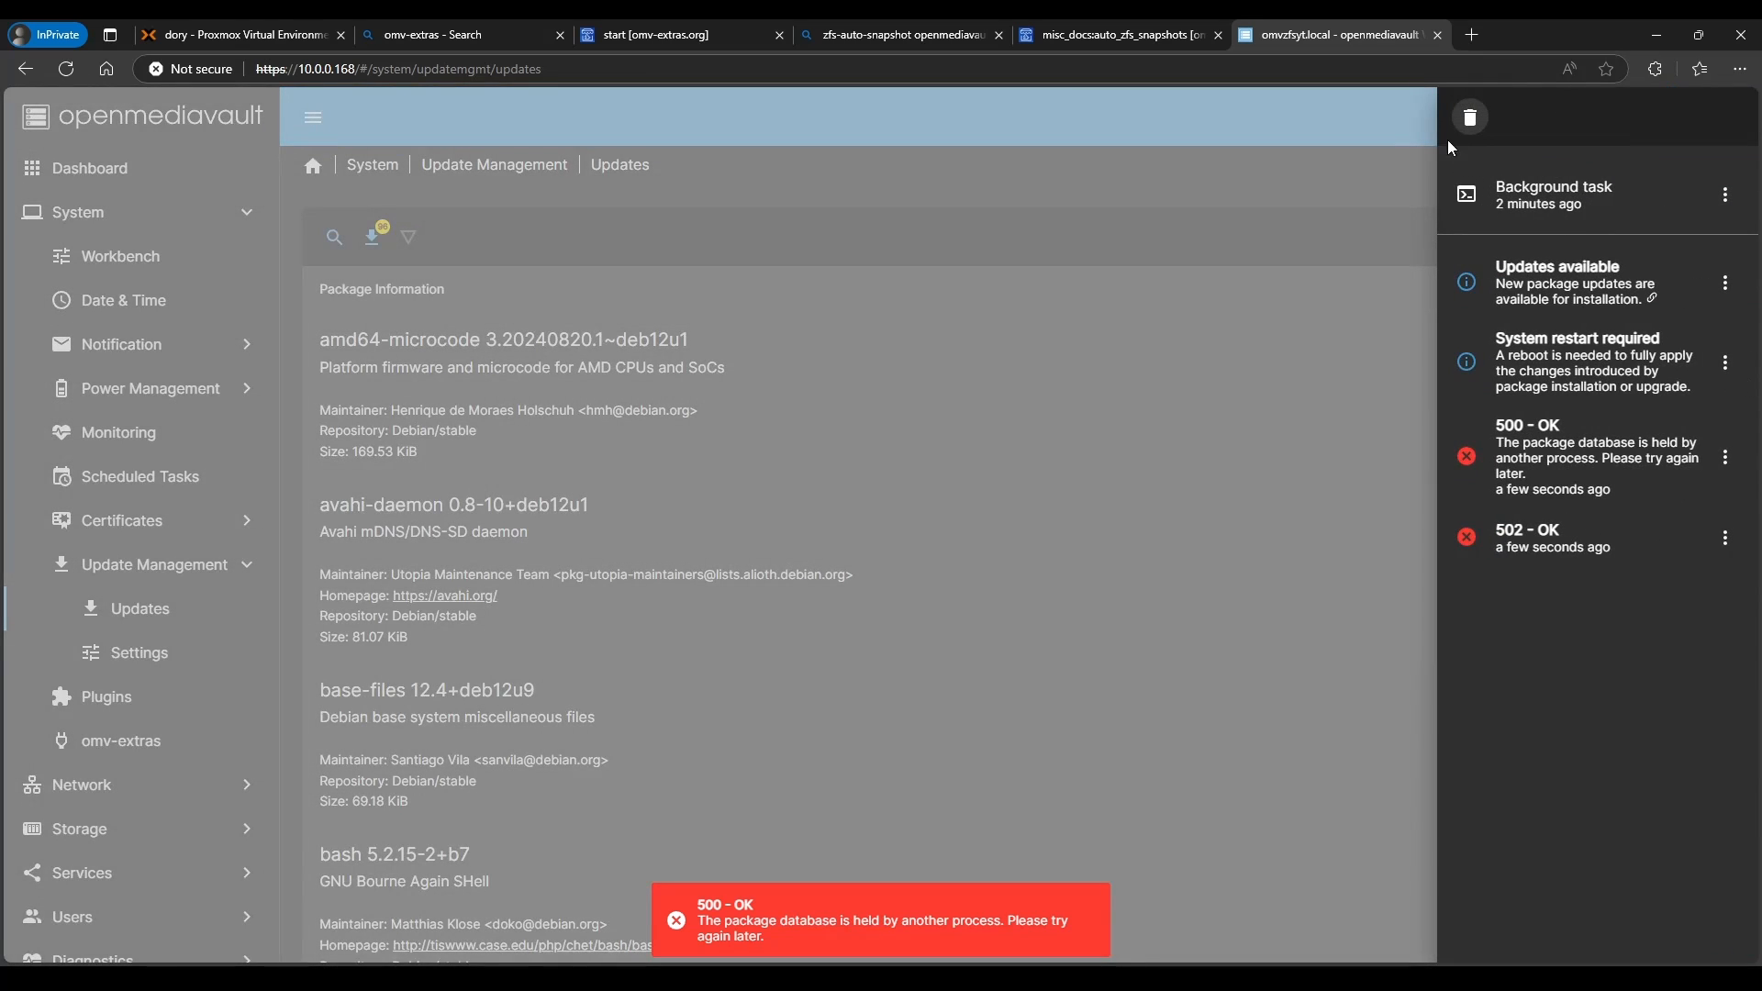
pyautogui.click(1724, 195)
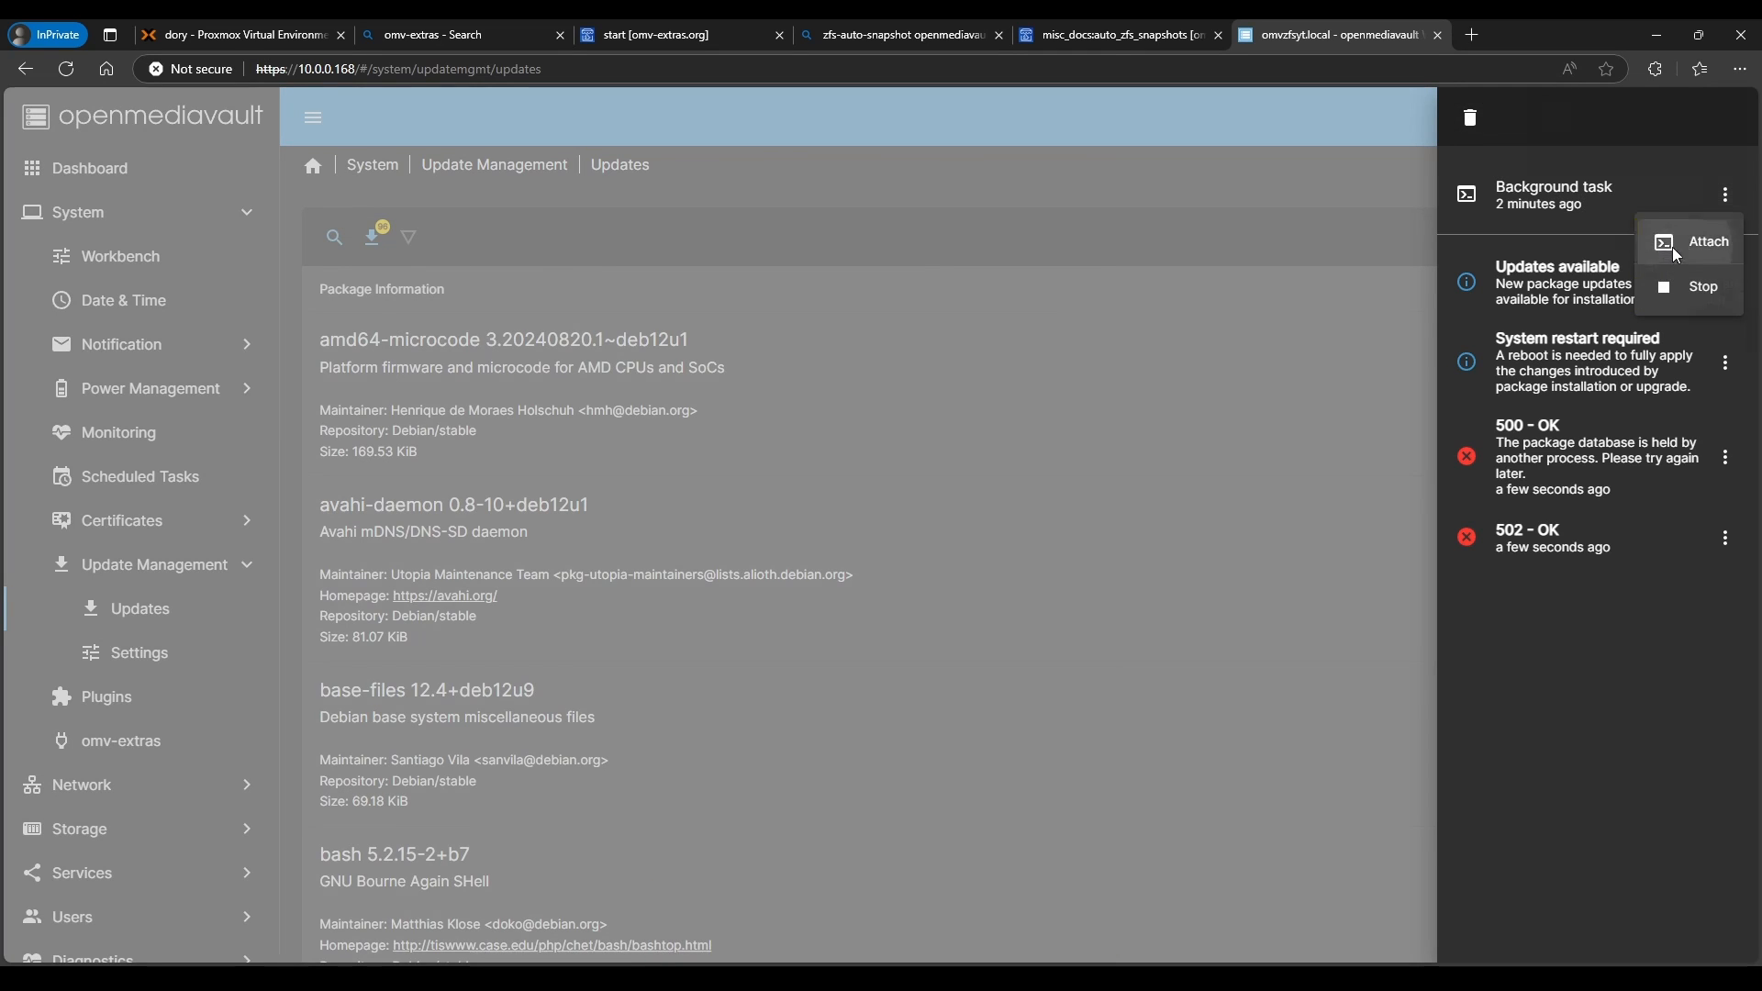
pyautogui.click(1693, 240)
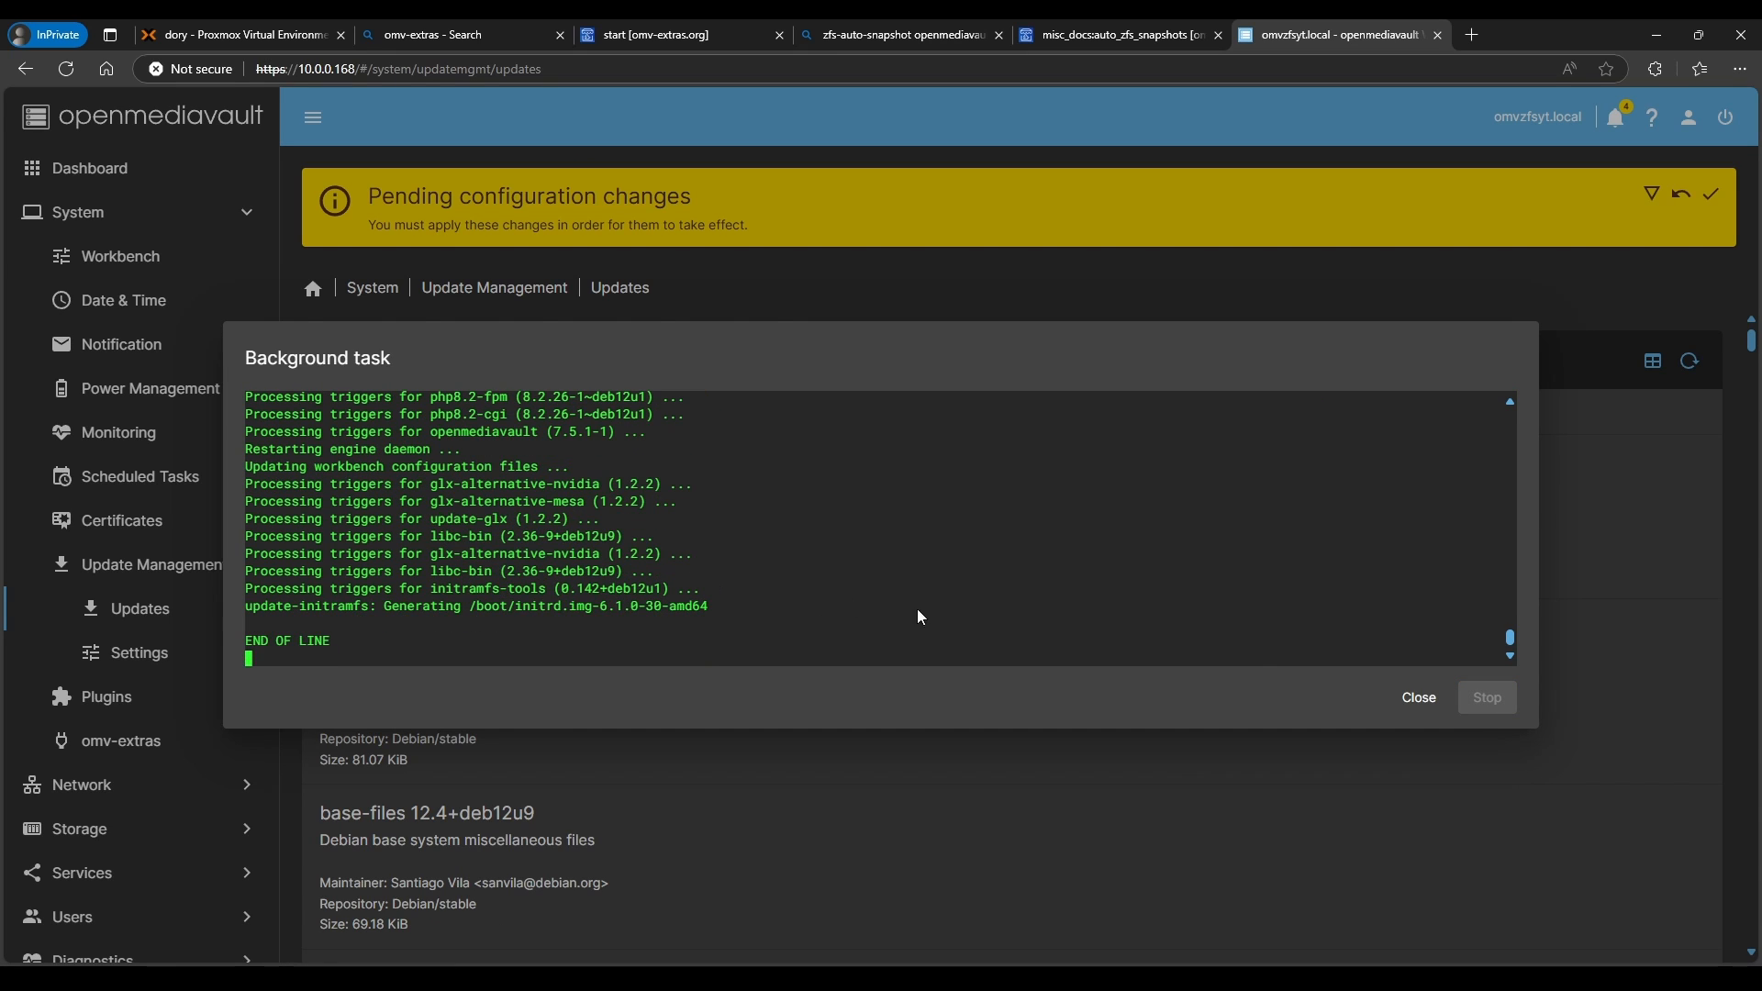
# - Close the background task output, review the modules listed under the pending configuration changes and apply those changes
pyautogui.click(1417, 699)
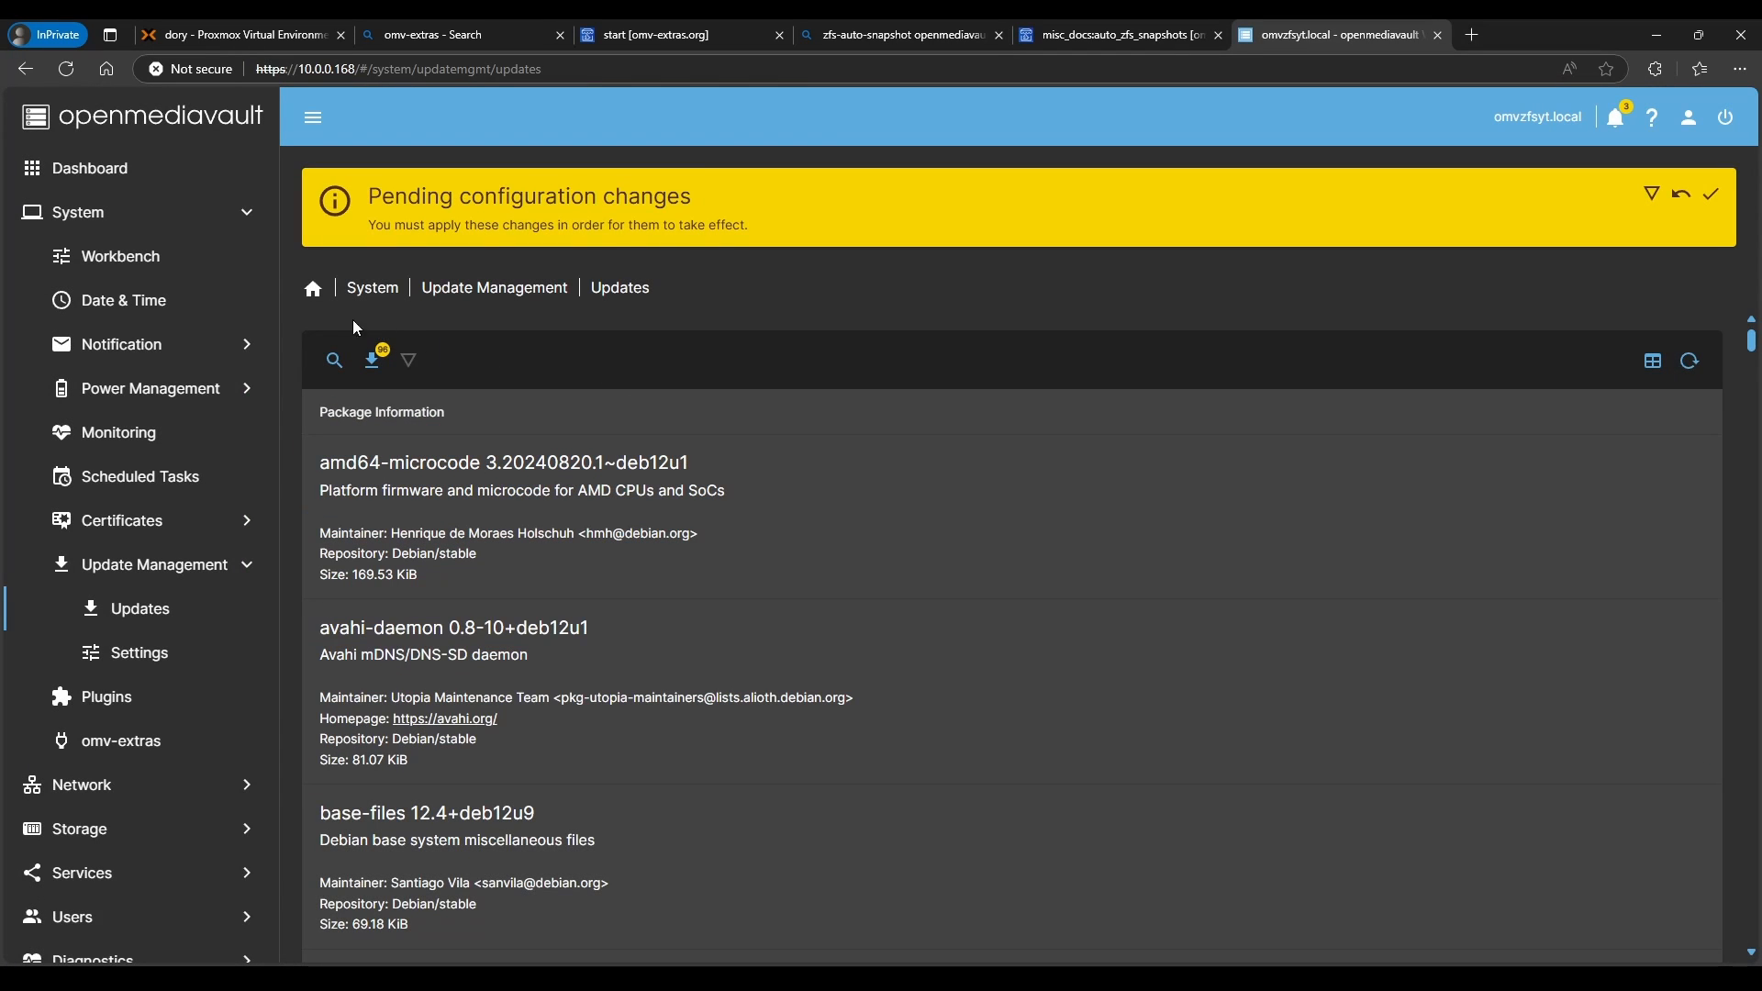
pyautogui.click(313, 289)
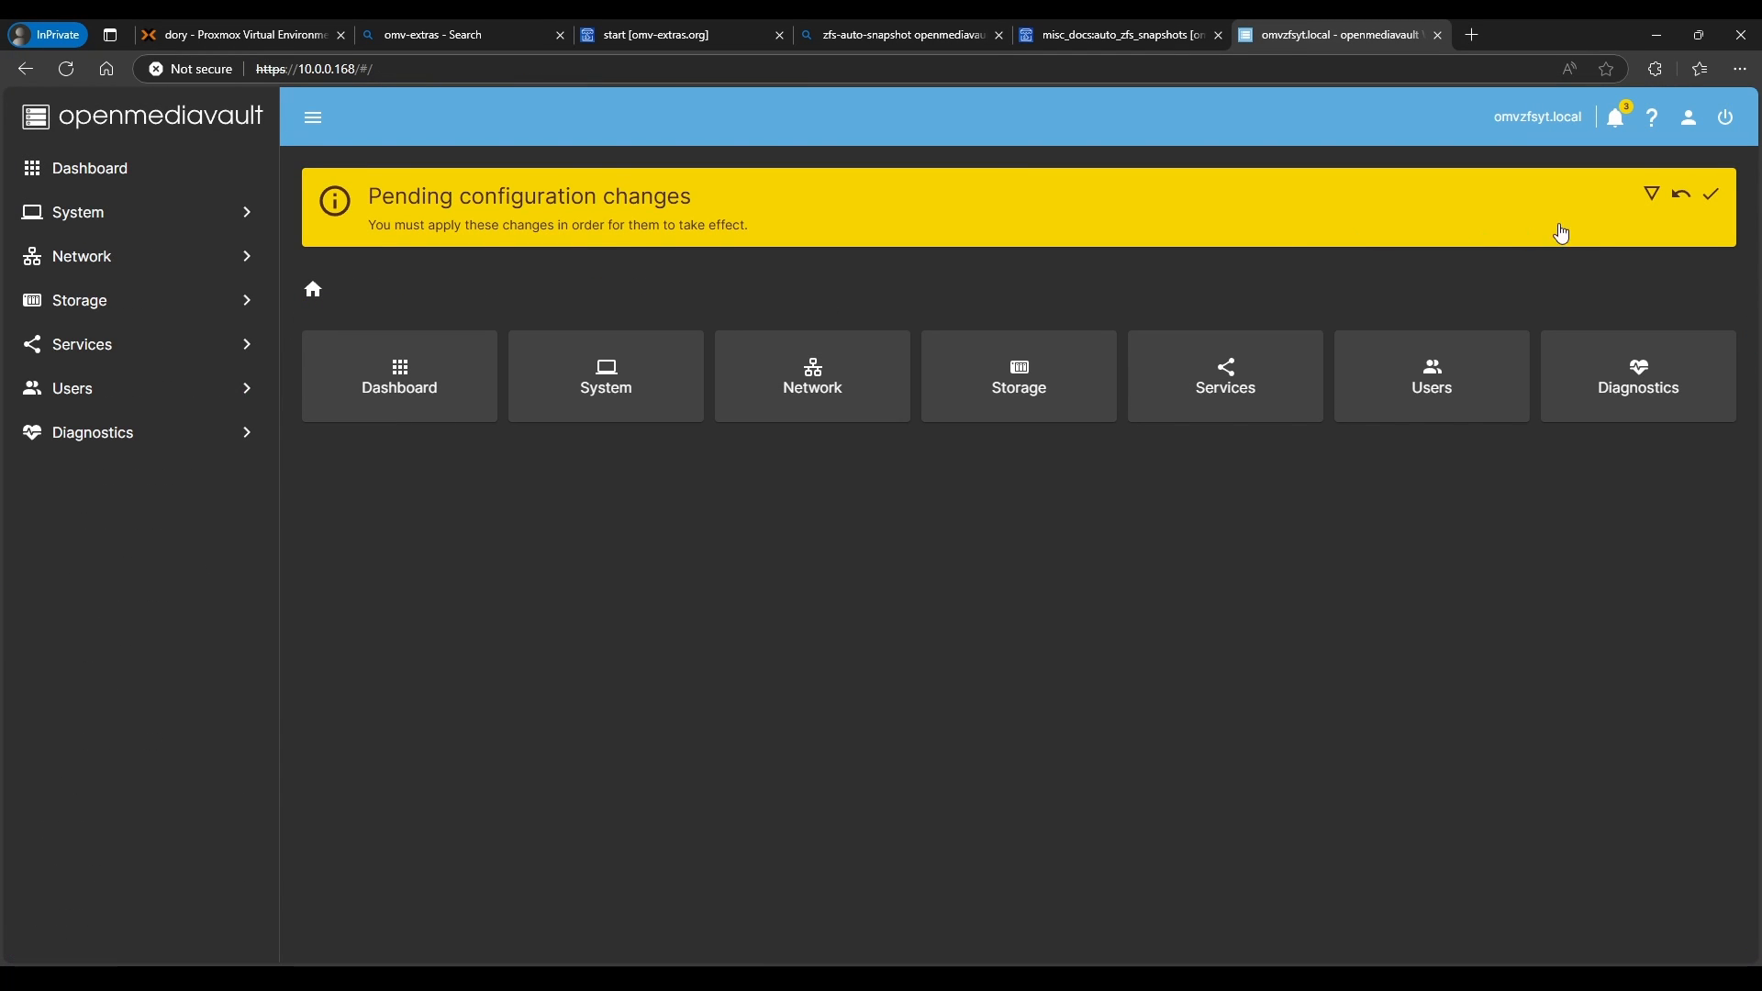
pyautogui.click(1653, 200)
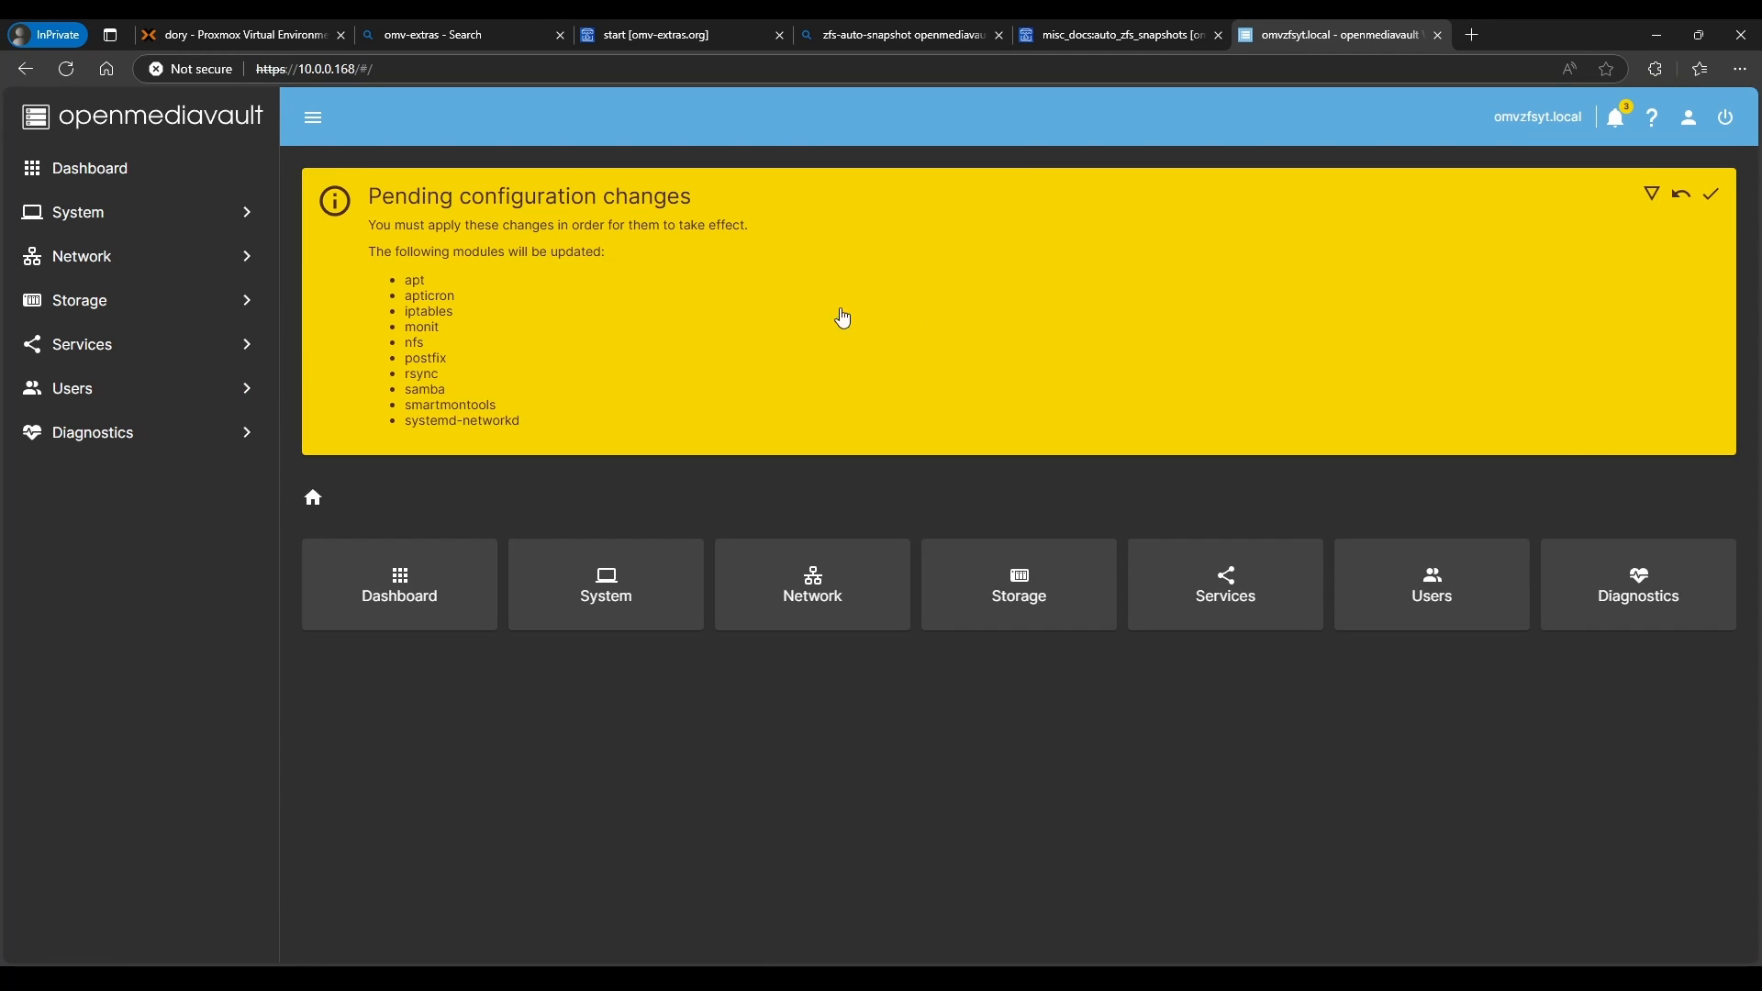
pyautogui.click(1654, 198)
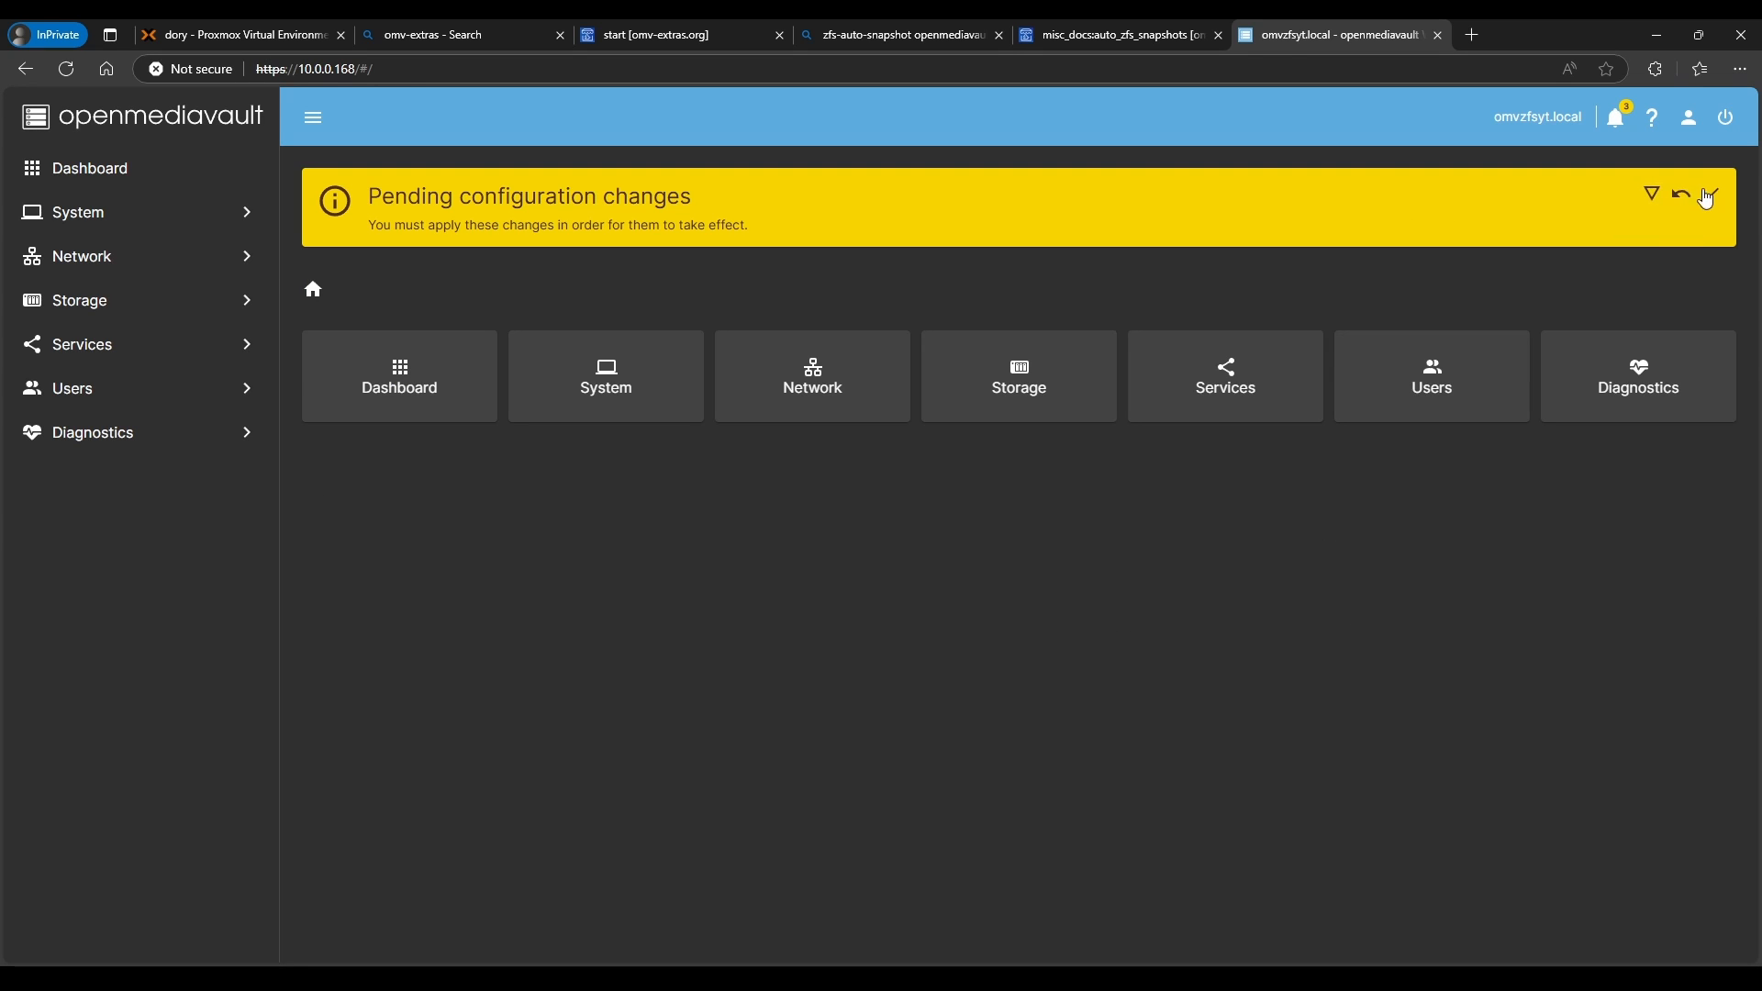
pyautogui.click(1713, 195)
pyautogui.click(1026, 577)
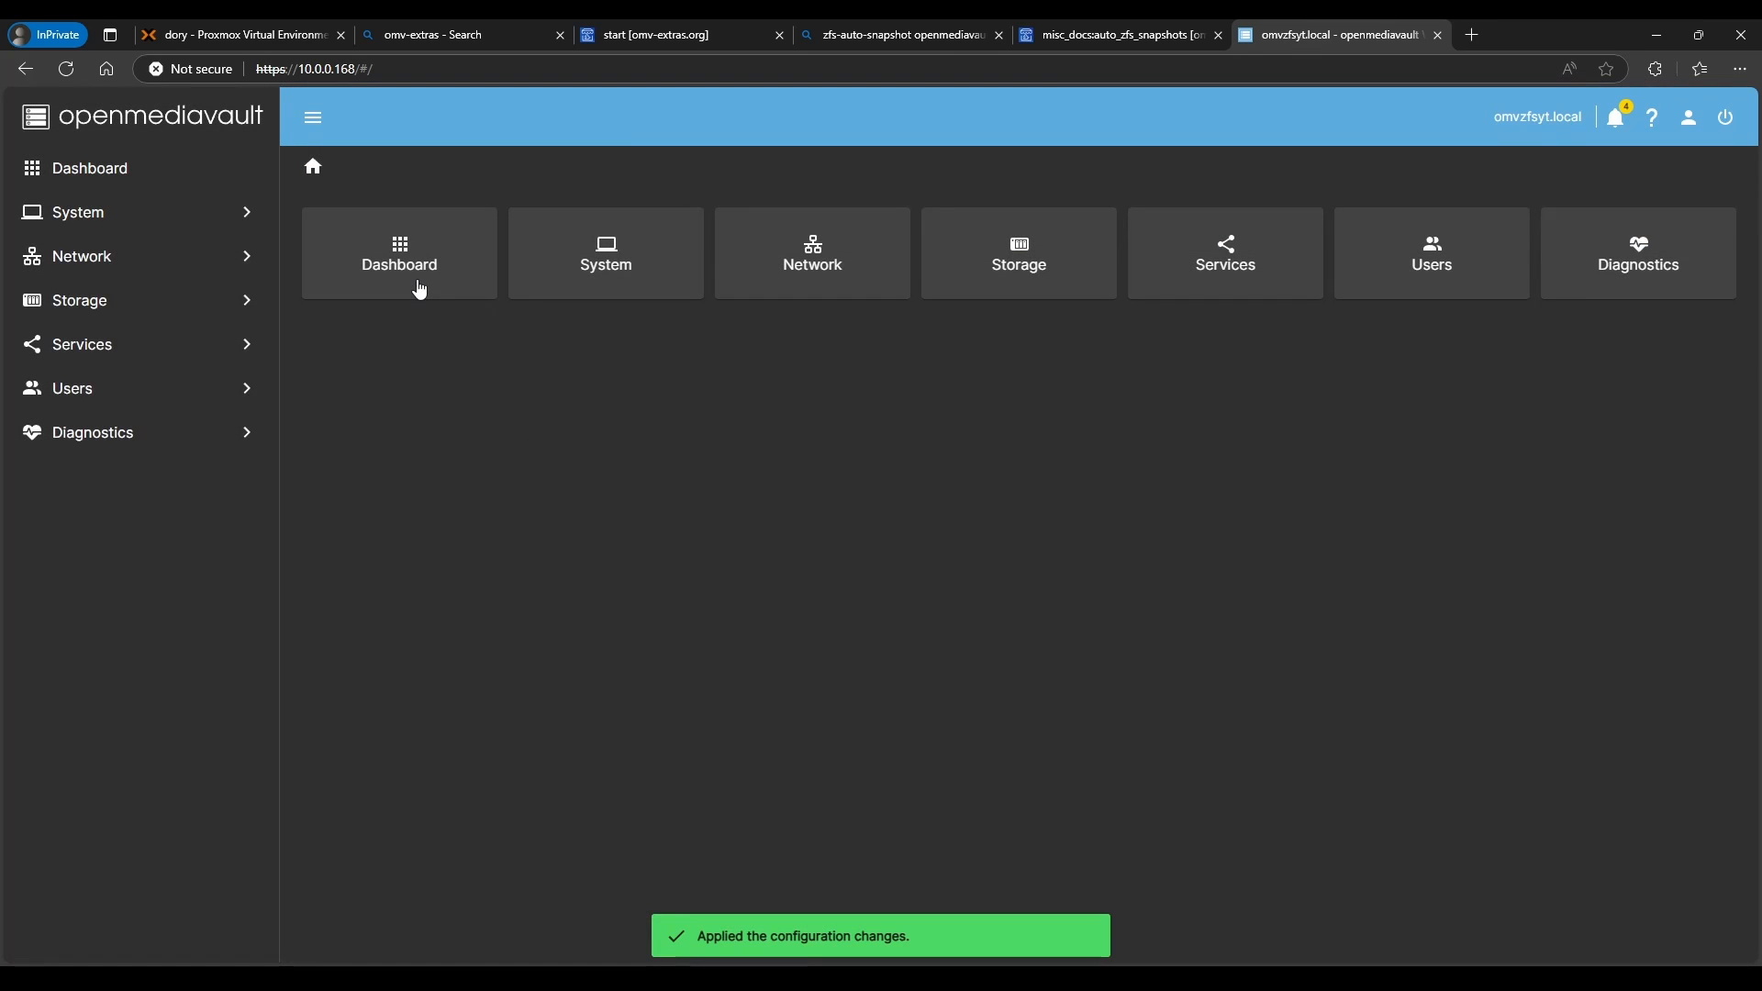
# - Reboot the system after checking the dashboard, confirming the reboot, and log back in as admin with the account password
pyautogui.click(420, 290)
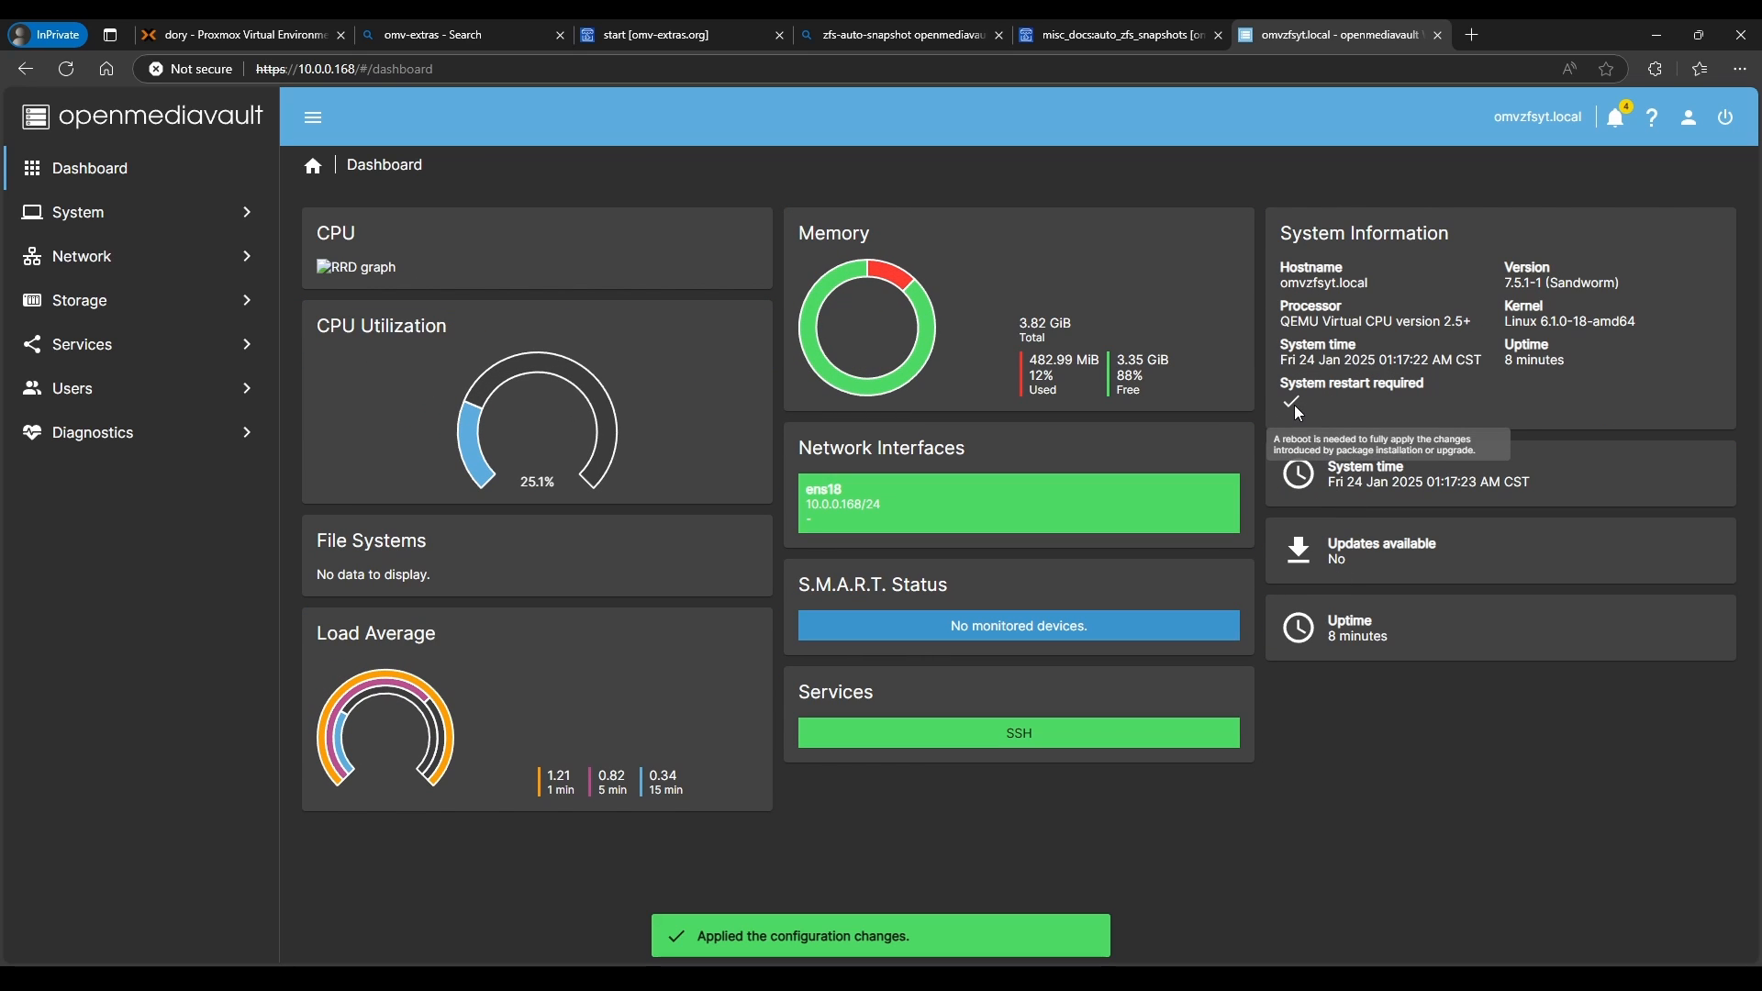
pyautogui.click(1727, 117)
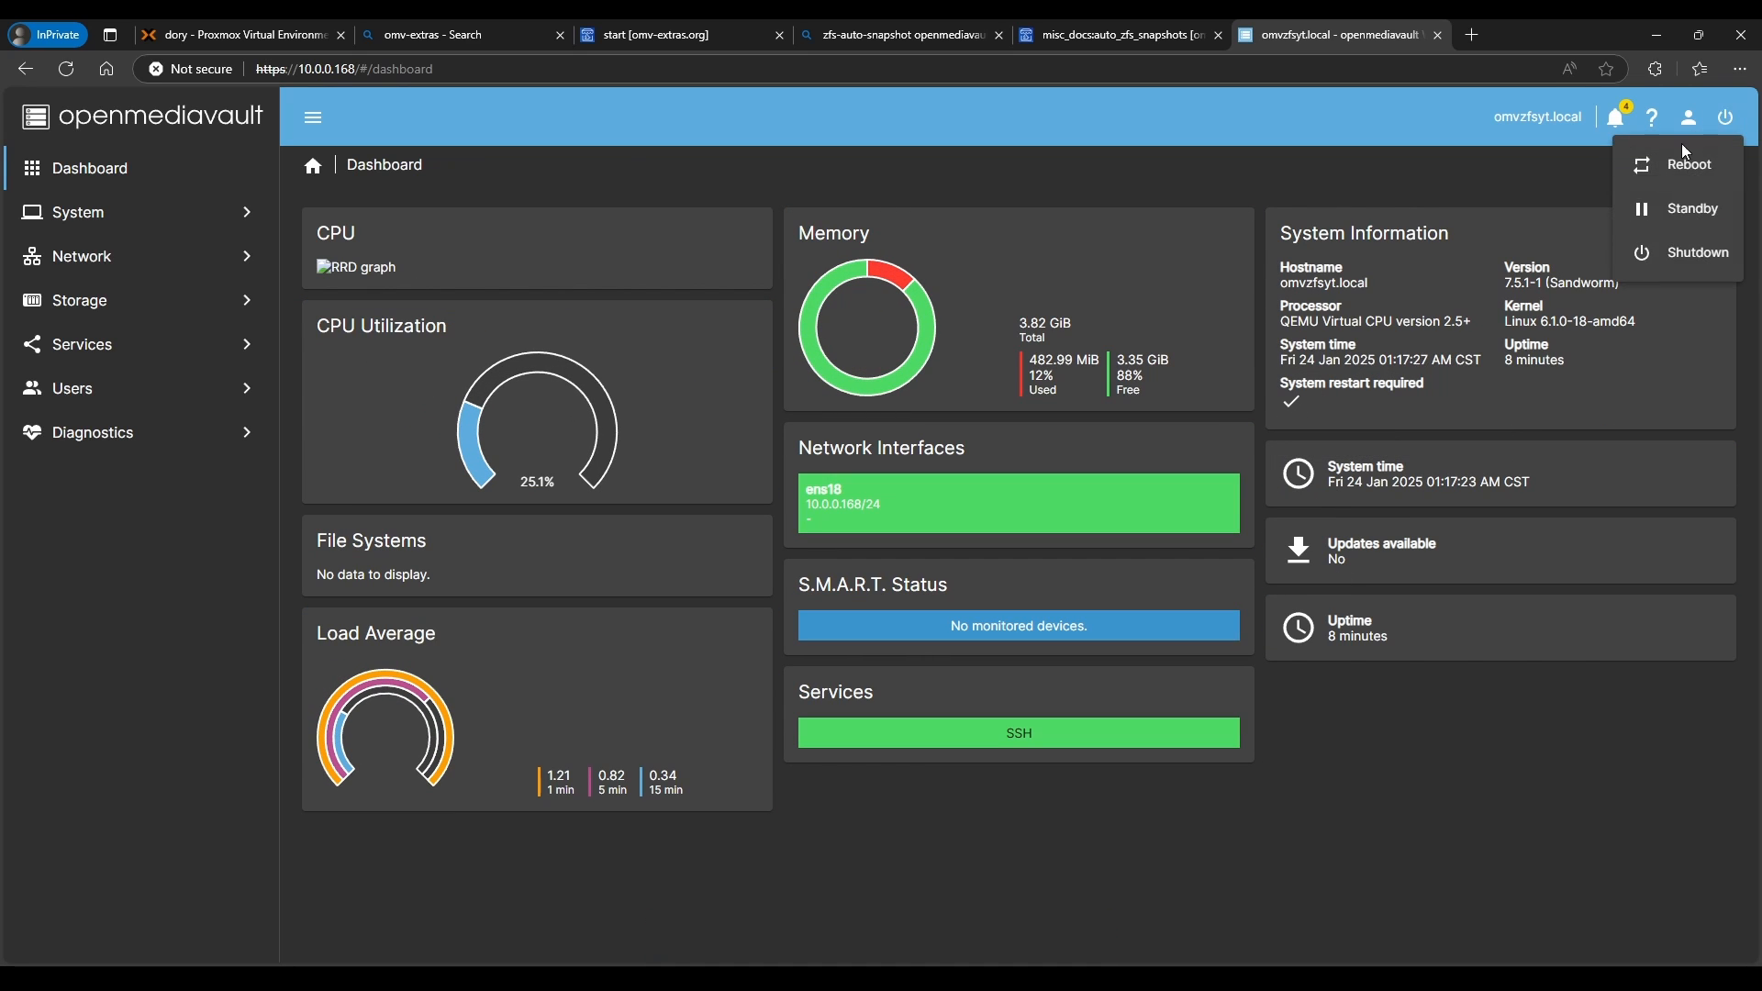
pyautogui.click(1677, 166)
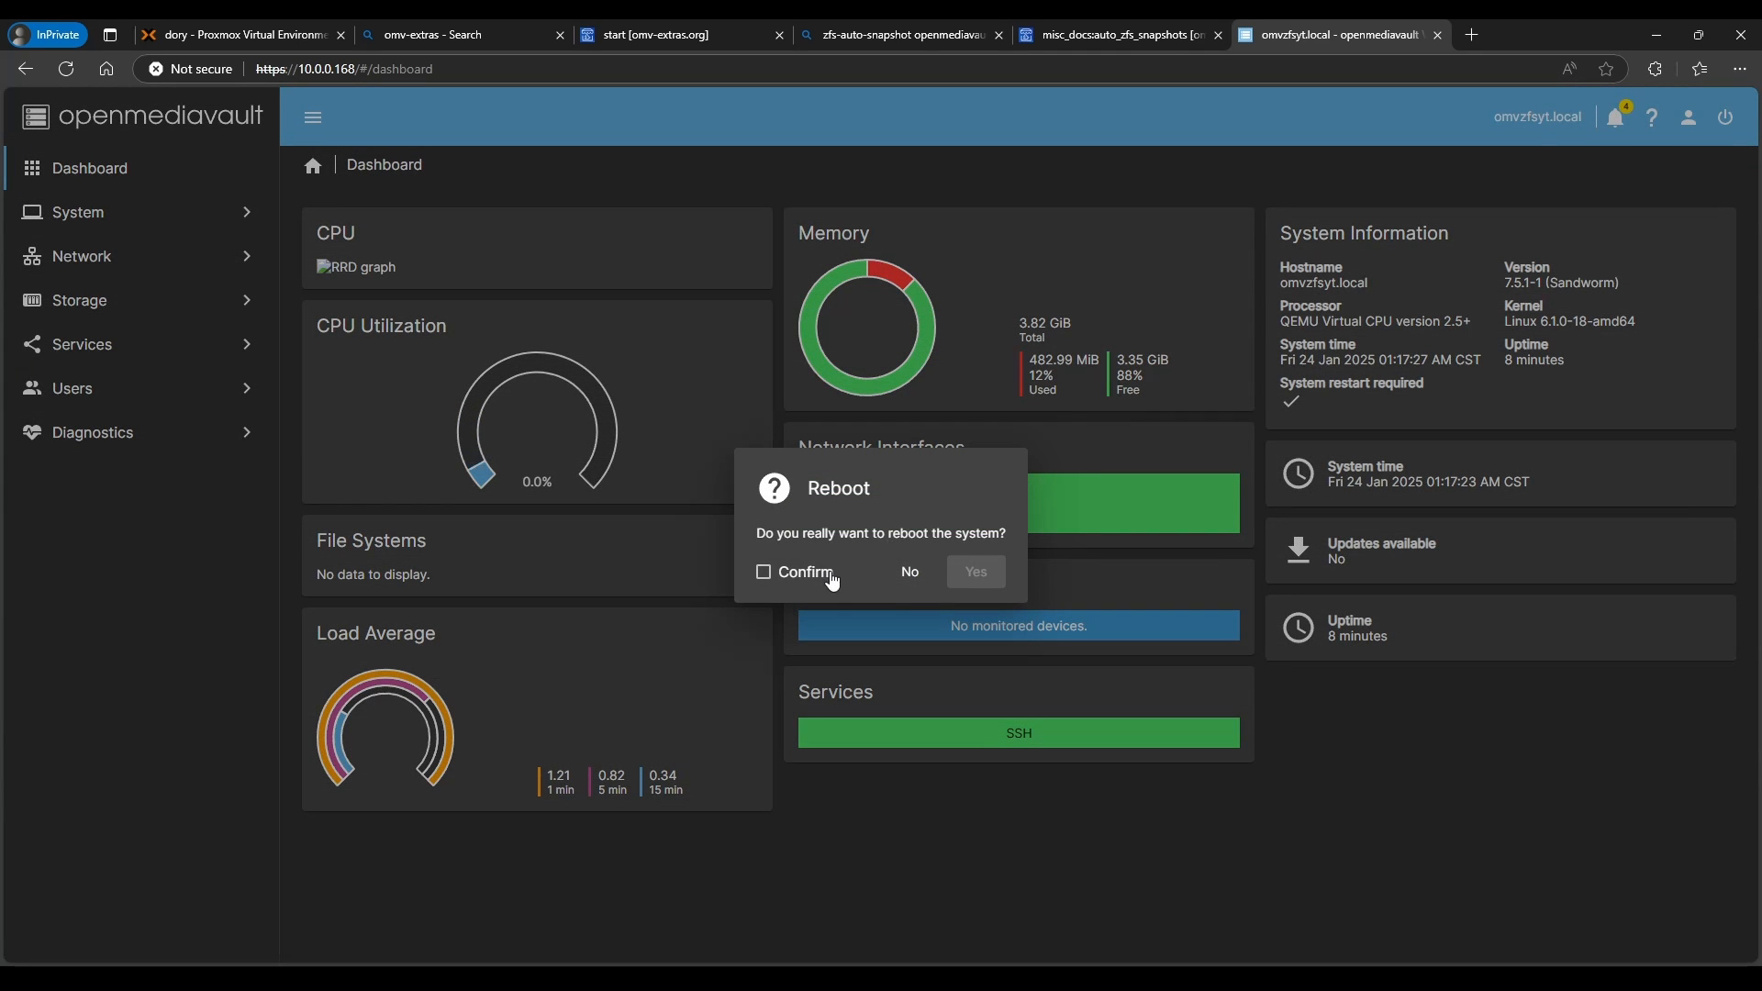
pyautogui.click(763, 571)
pyautogui.click(1001, 573)
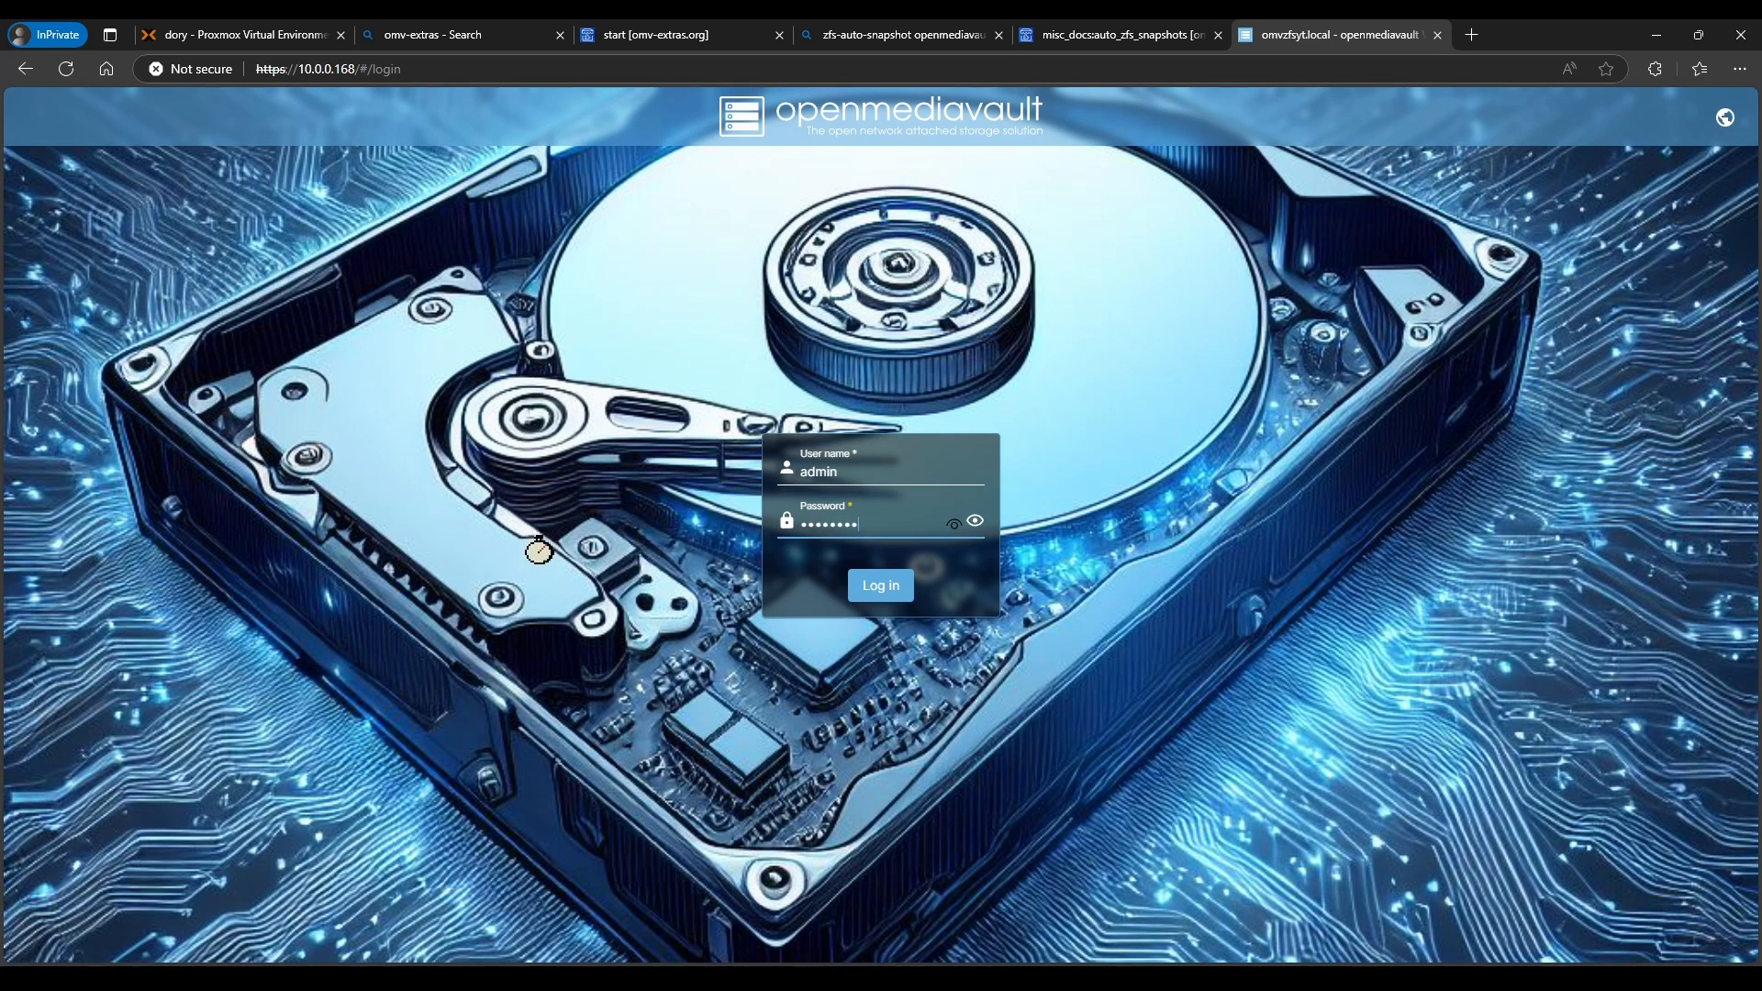
pyautogui.press('Return')
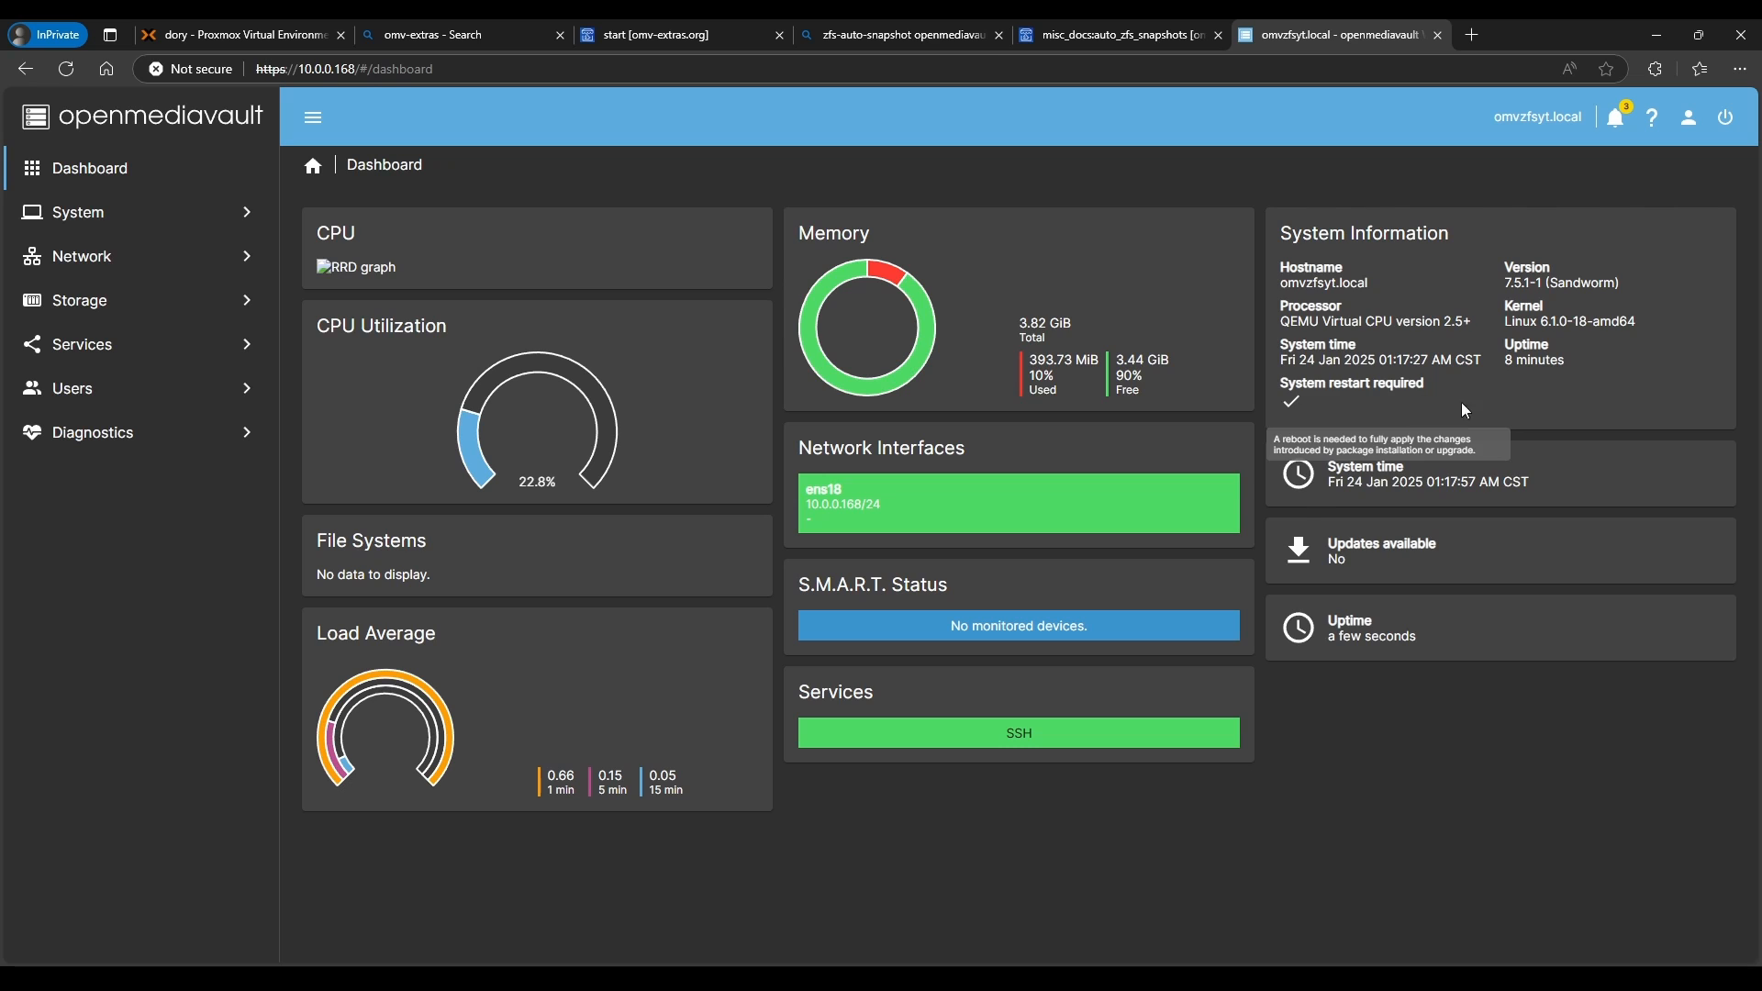
# - Check for new package updates in Update Management and view the Date & Time settings
pyautogui.click(166, 221)
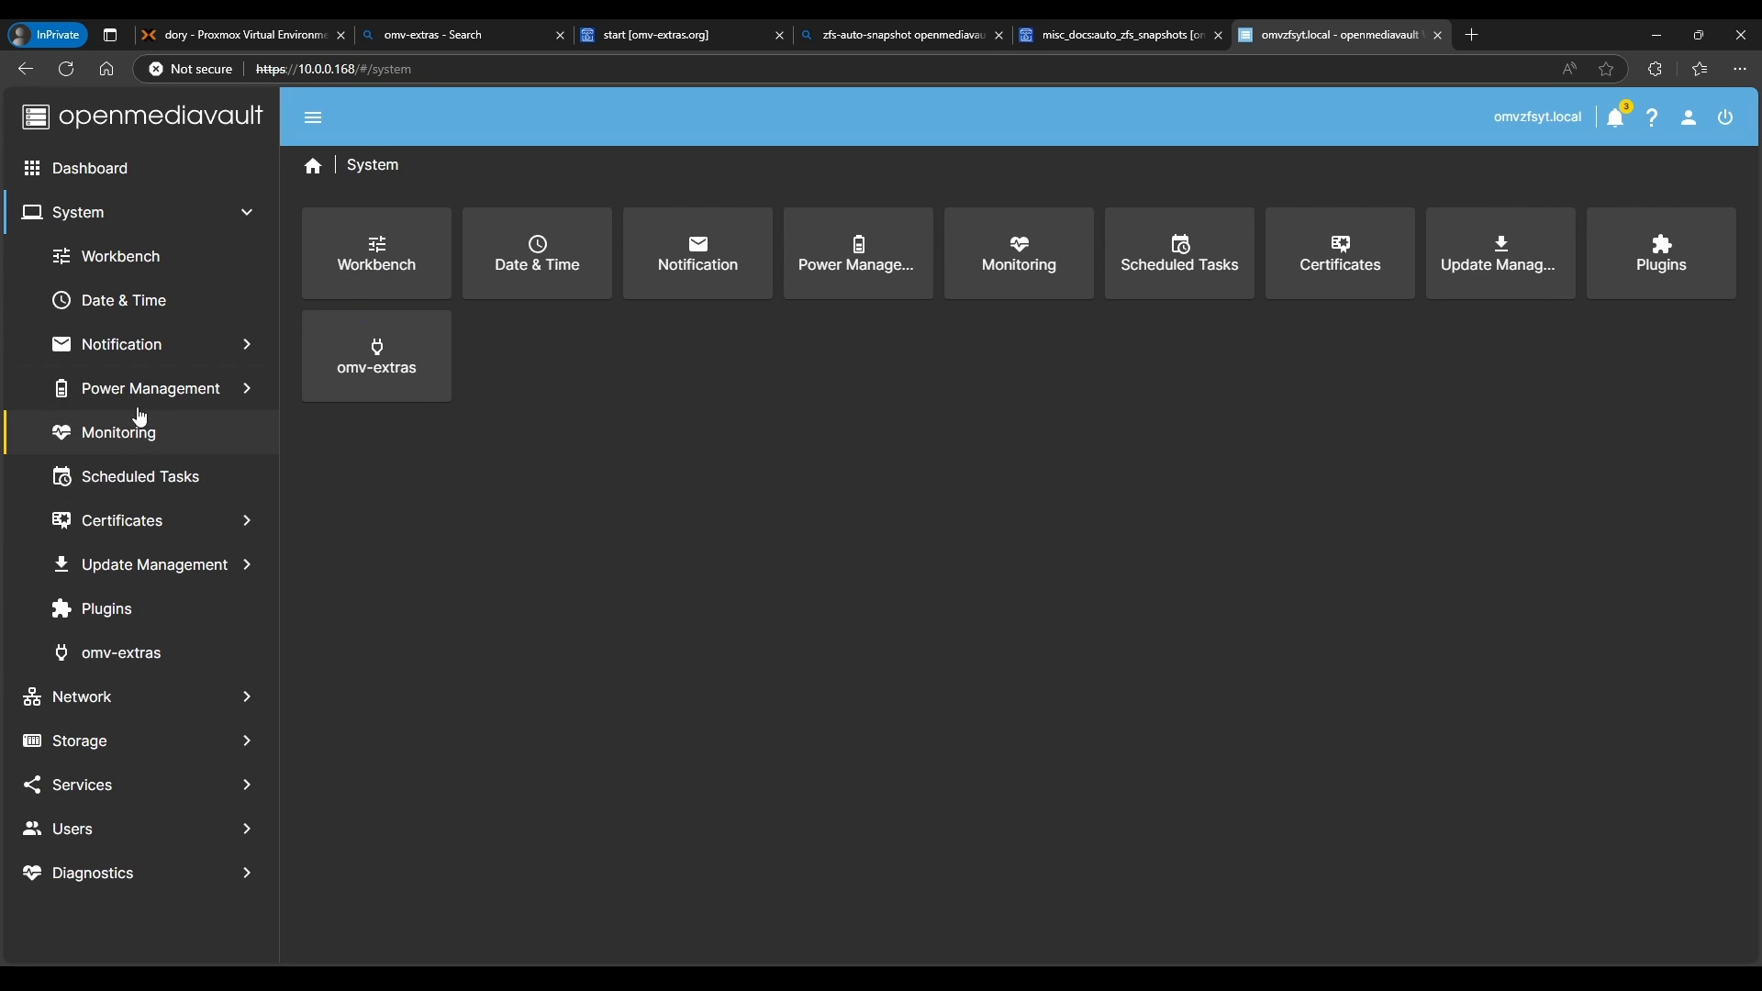
pyautogui.click(129, 570)
pyautogui.click(598, 253)
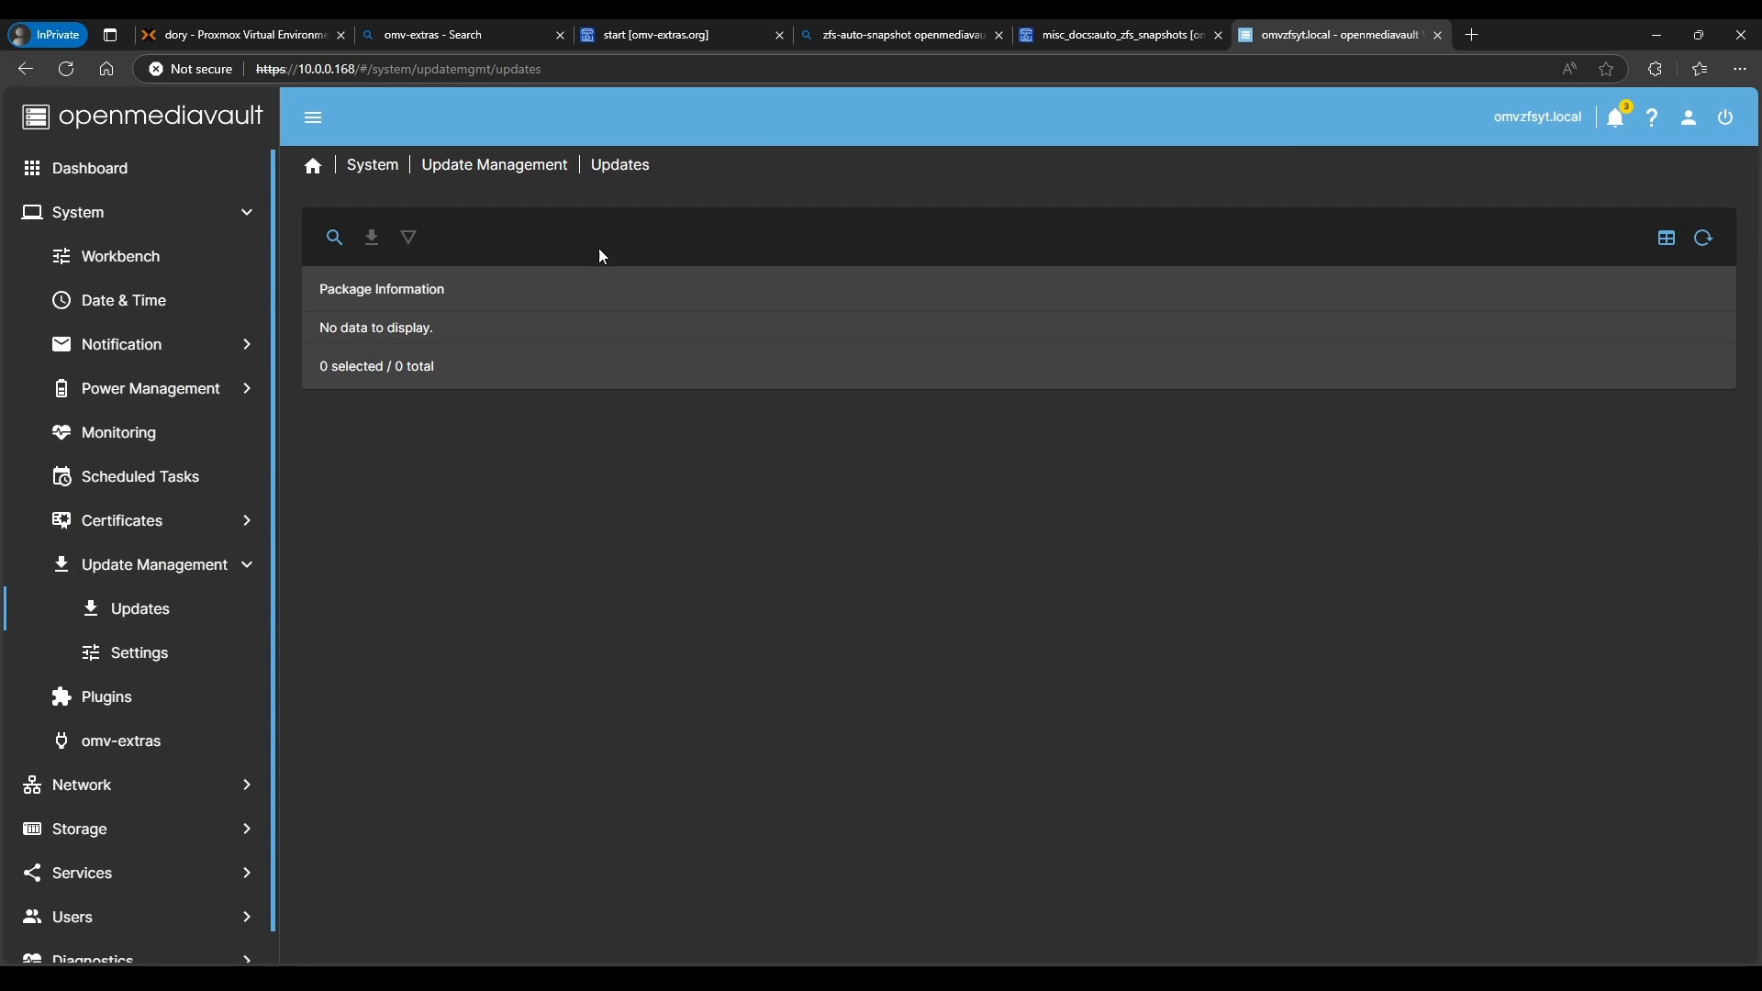
pyautogui.click(333, 240)
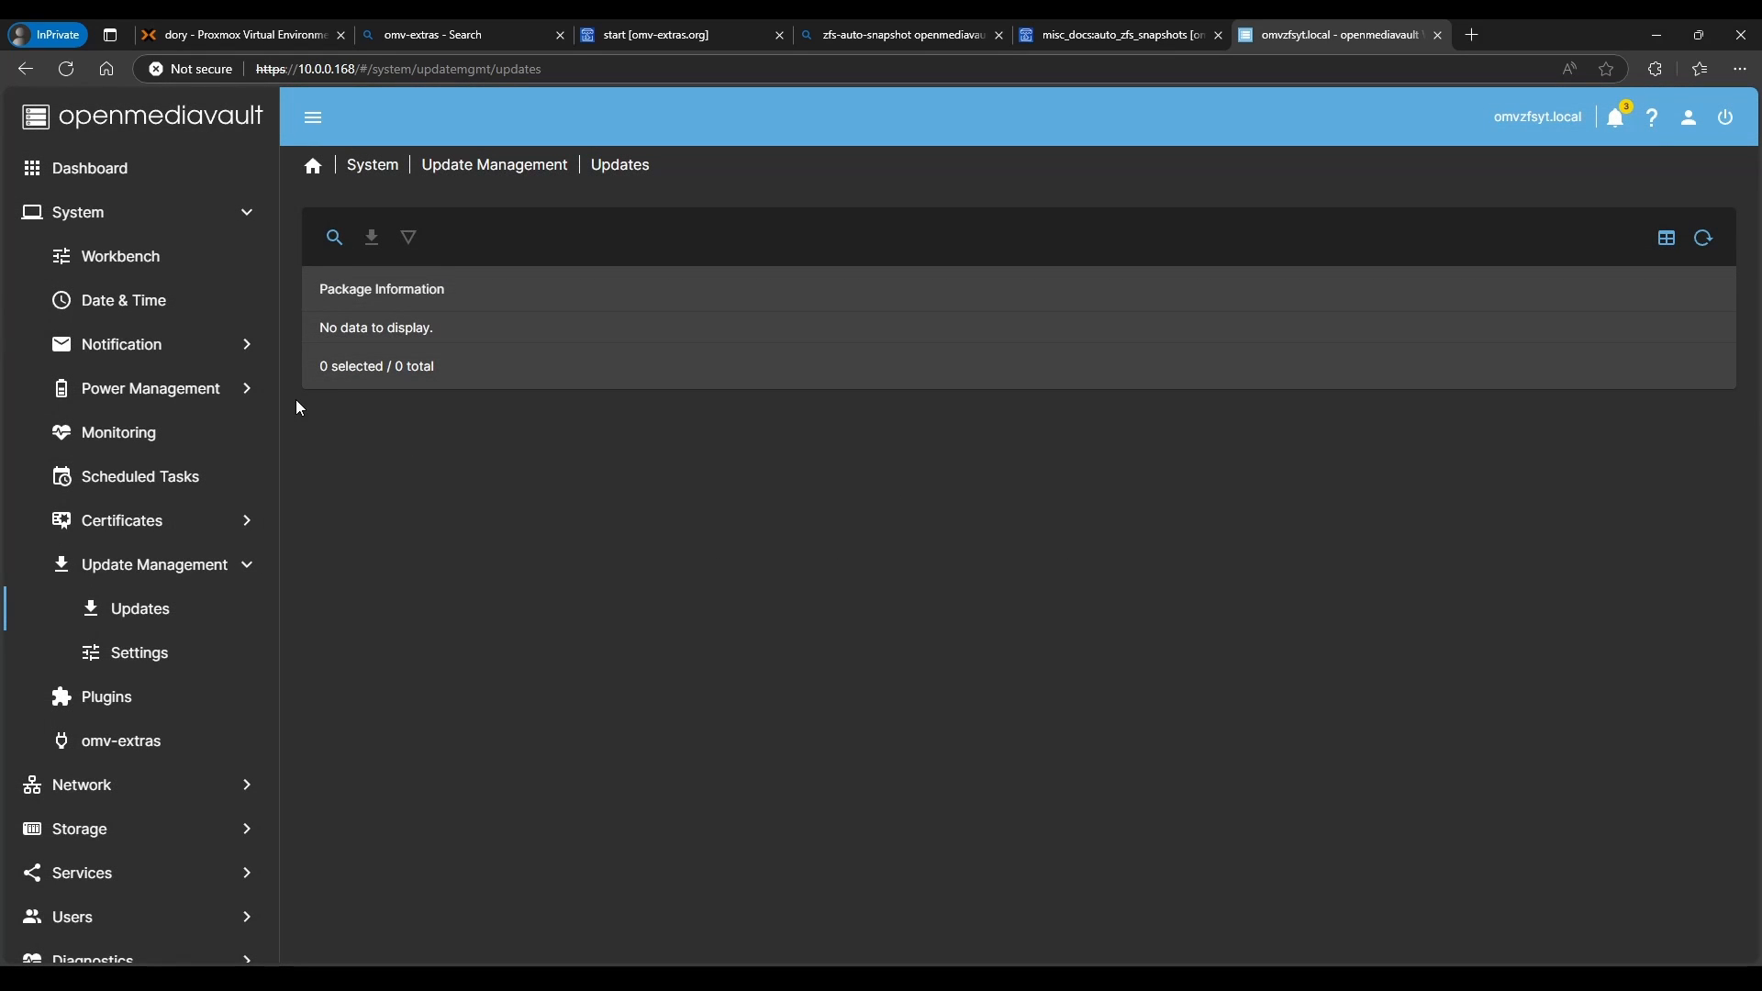
pyautogui.click(142, 306)
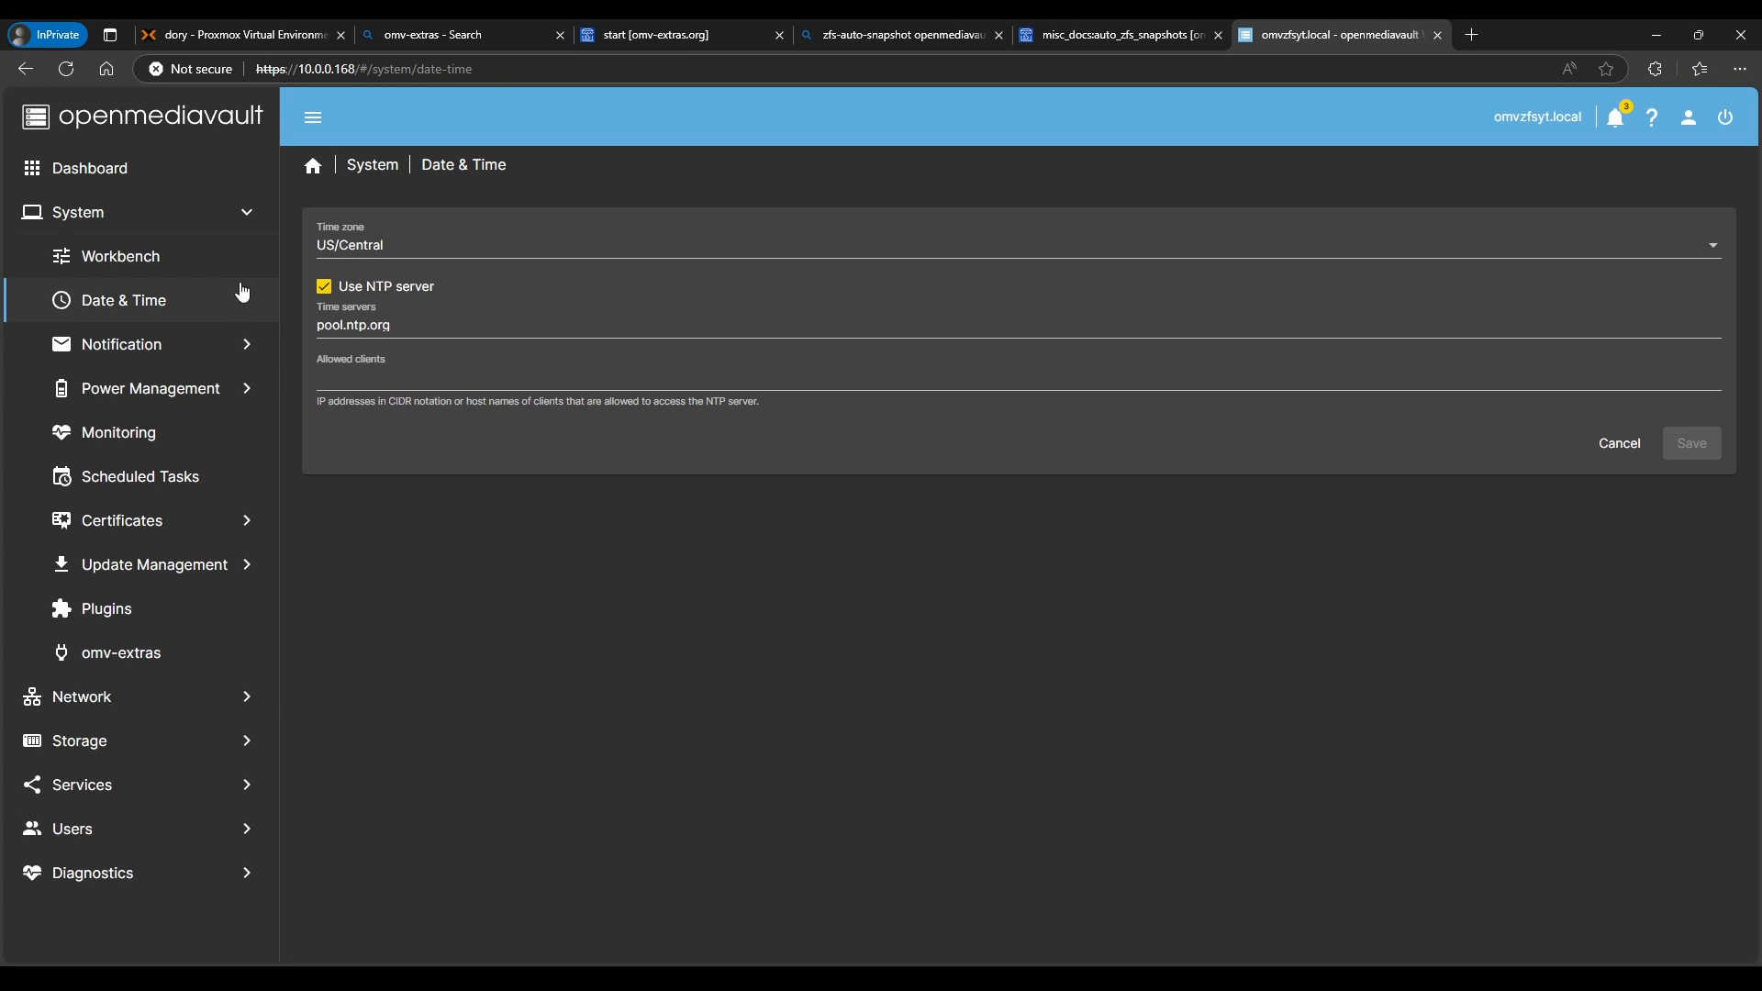
# - Find and install the openmediavault-flashmemory plugin, confirming the installation, and check the Flashmemory service status
pyautogui.click(120, 615)
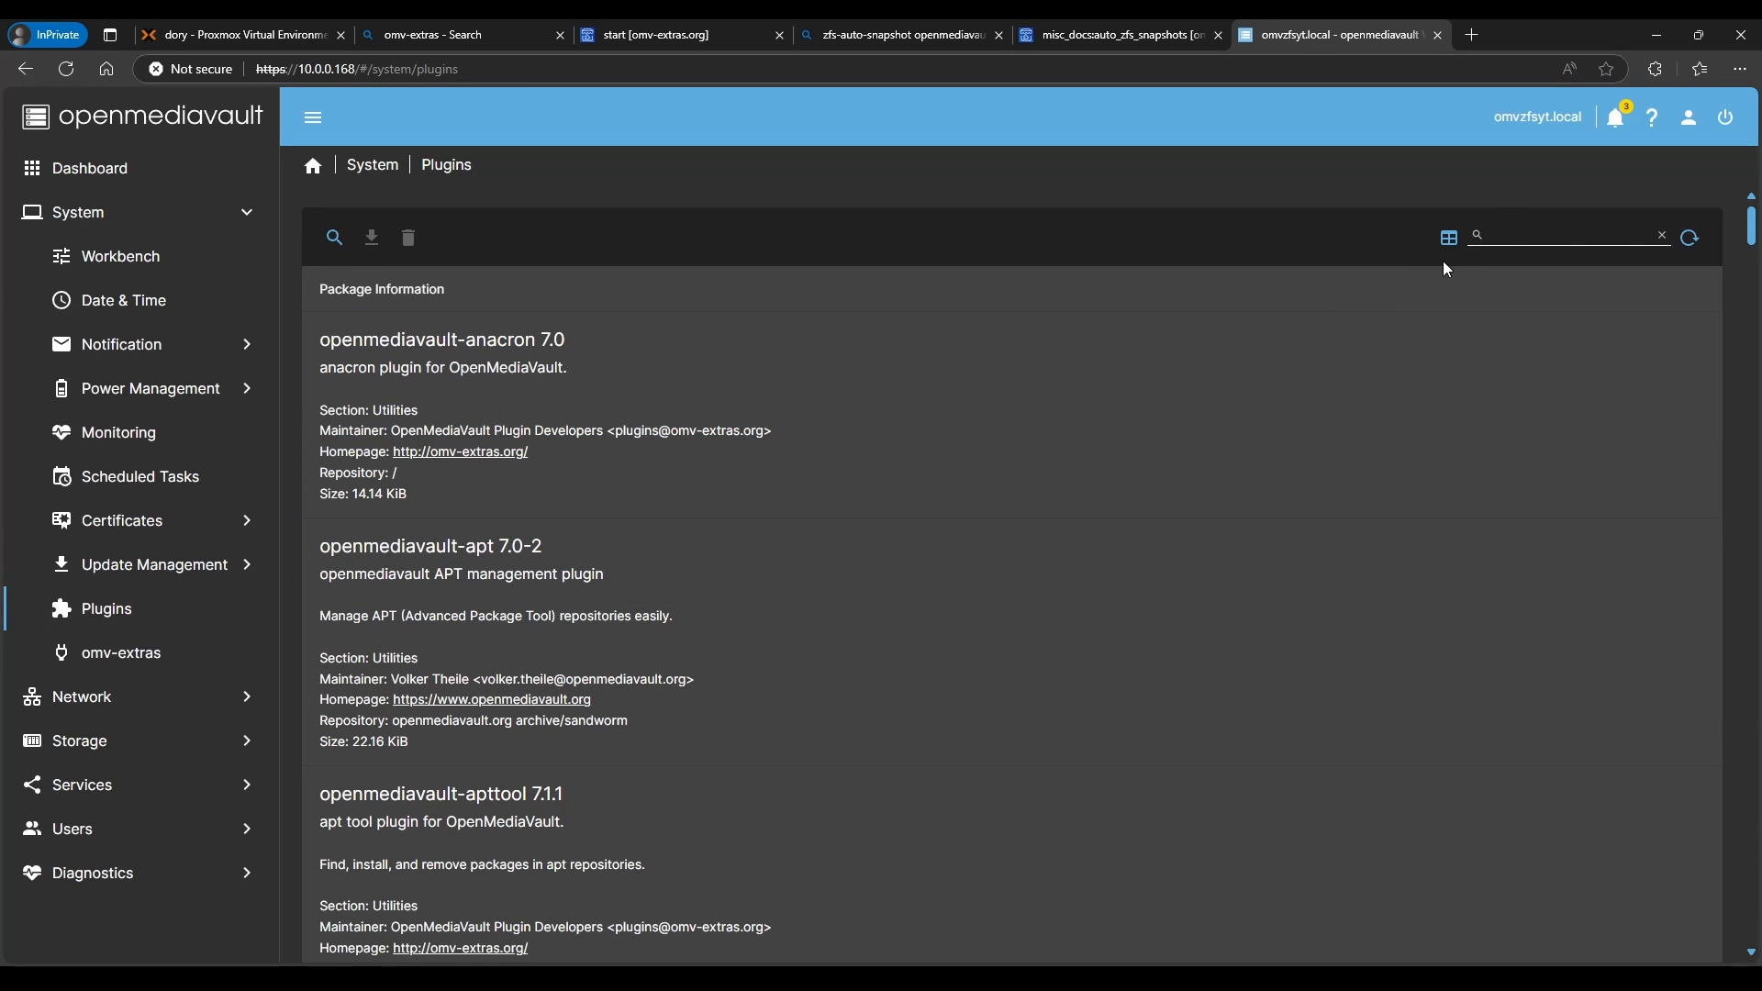
pyautogui.click(1515, 238)
pyautogui.write('flashme')
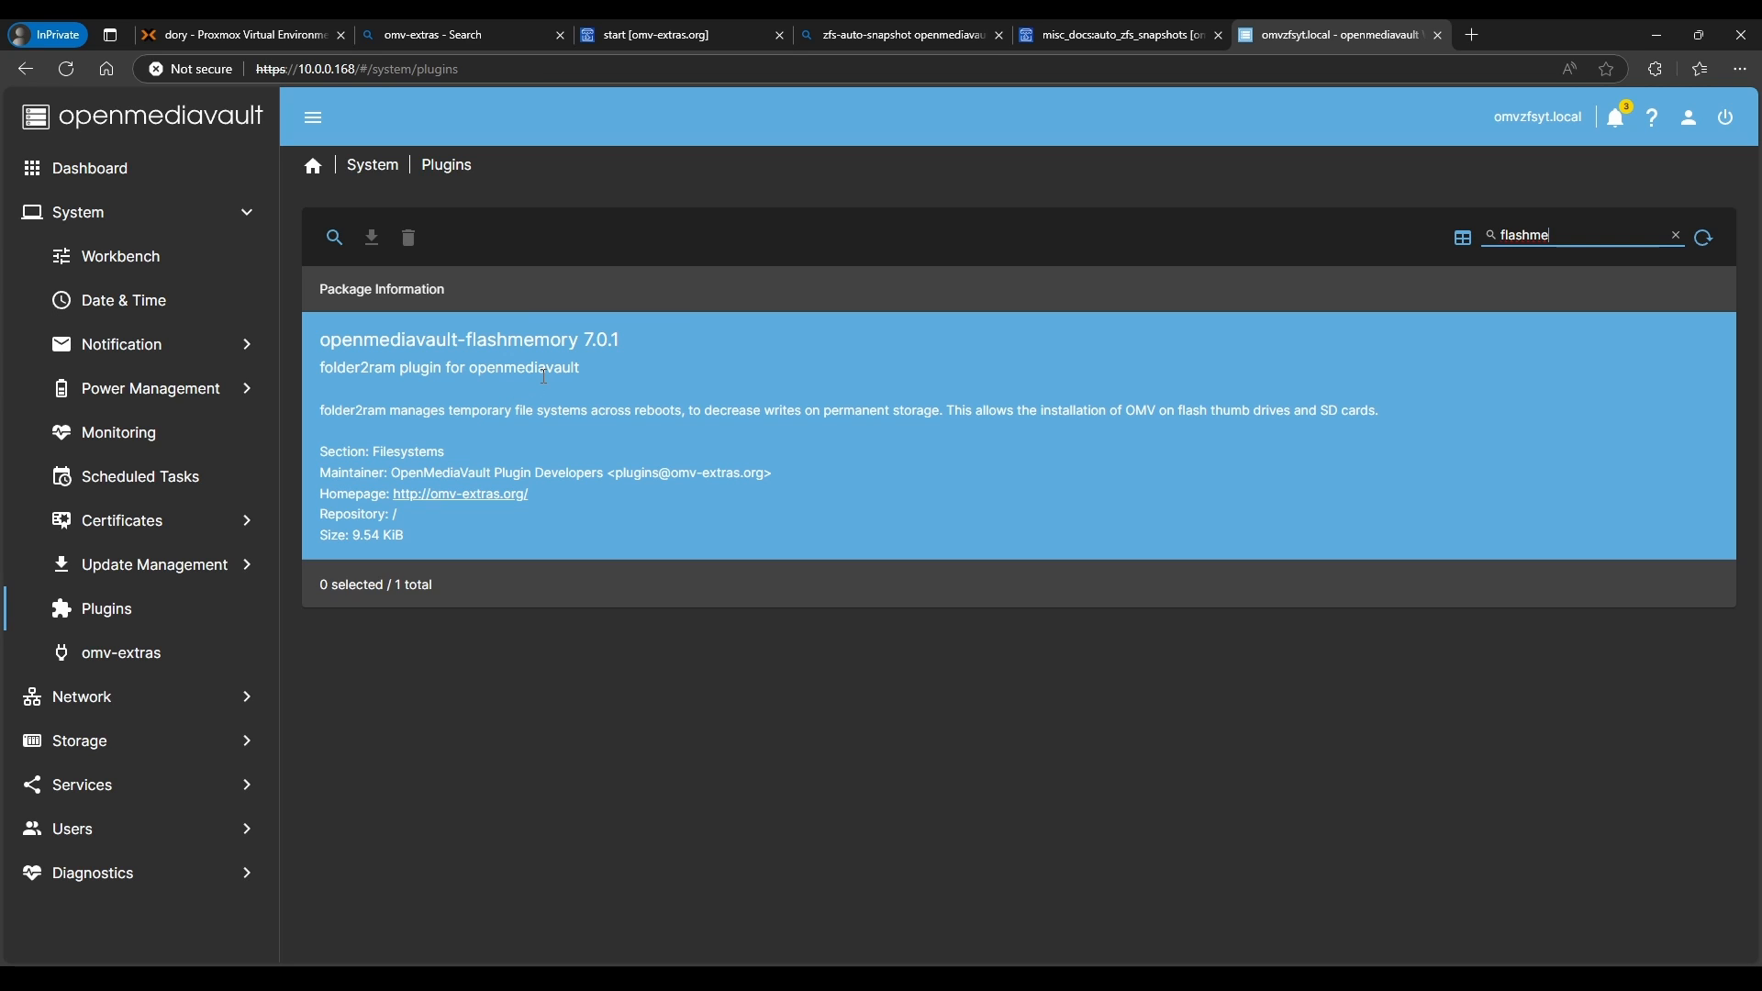
pyautogui.click(648, 384)
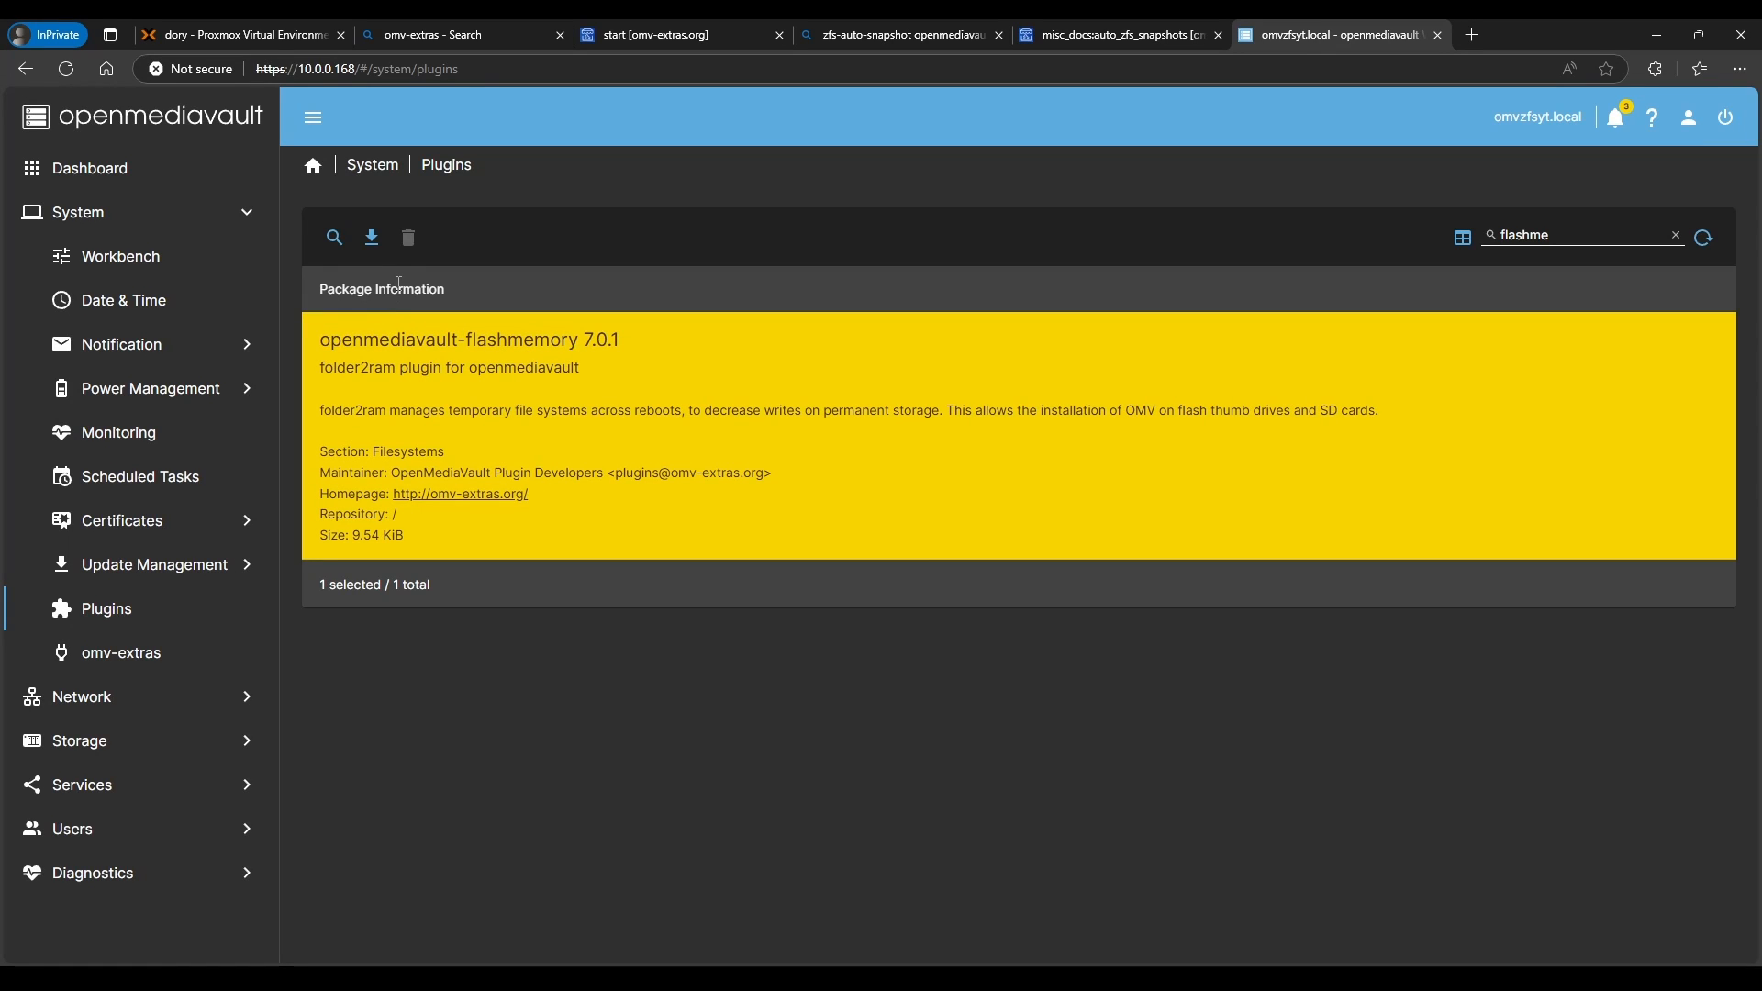
pyautogui.click(372, 238)
pyautogui.click(782, 573)
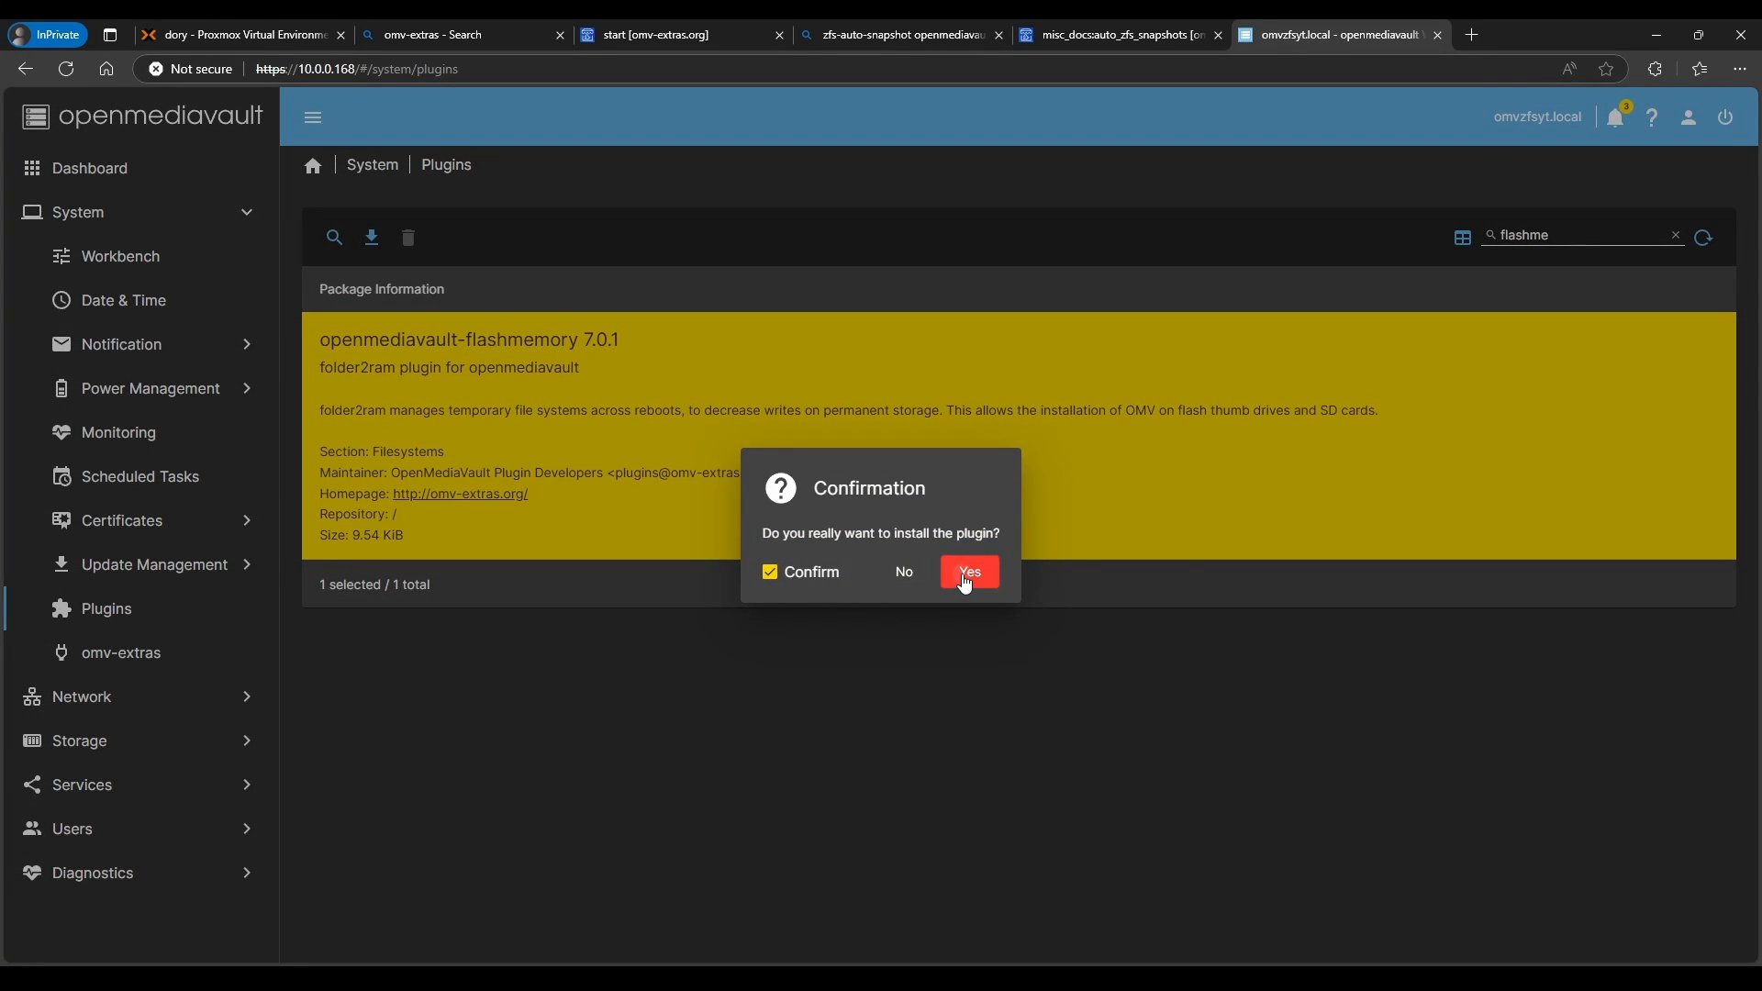
pyautogui.click(964, 576)
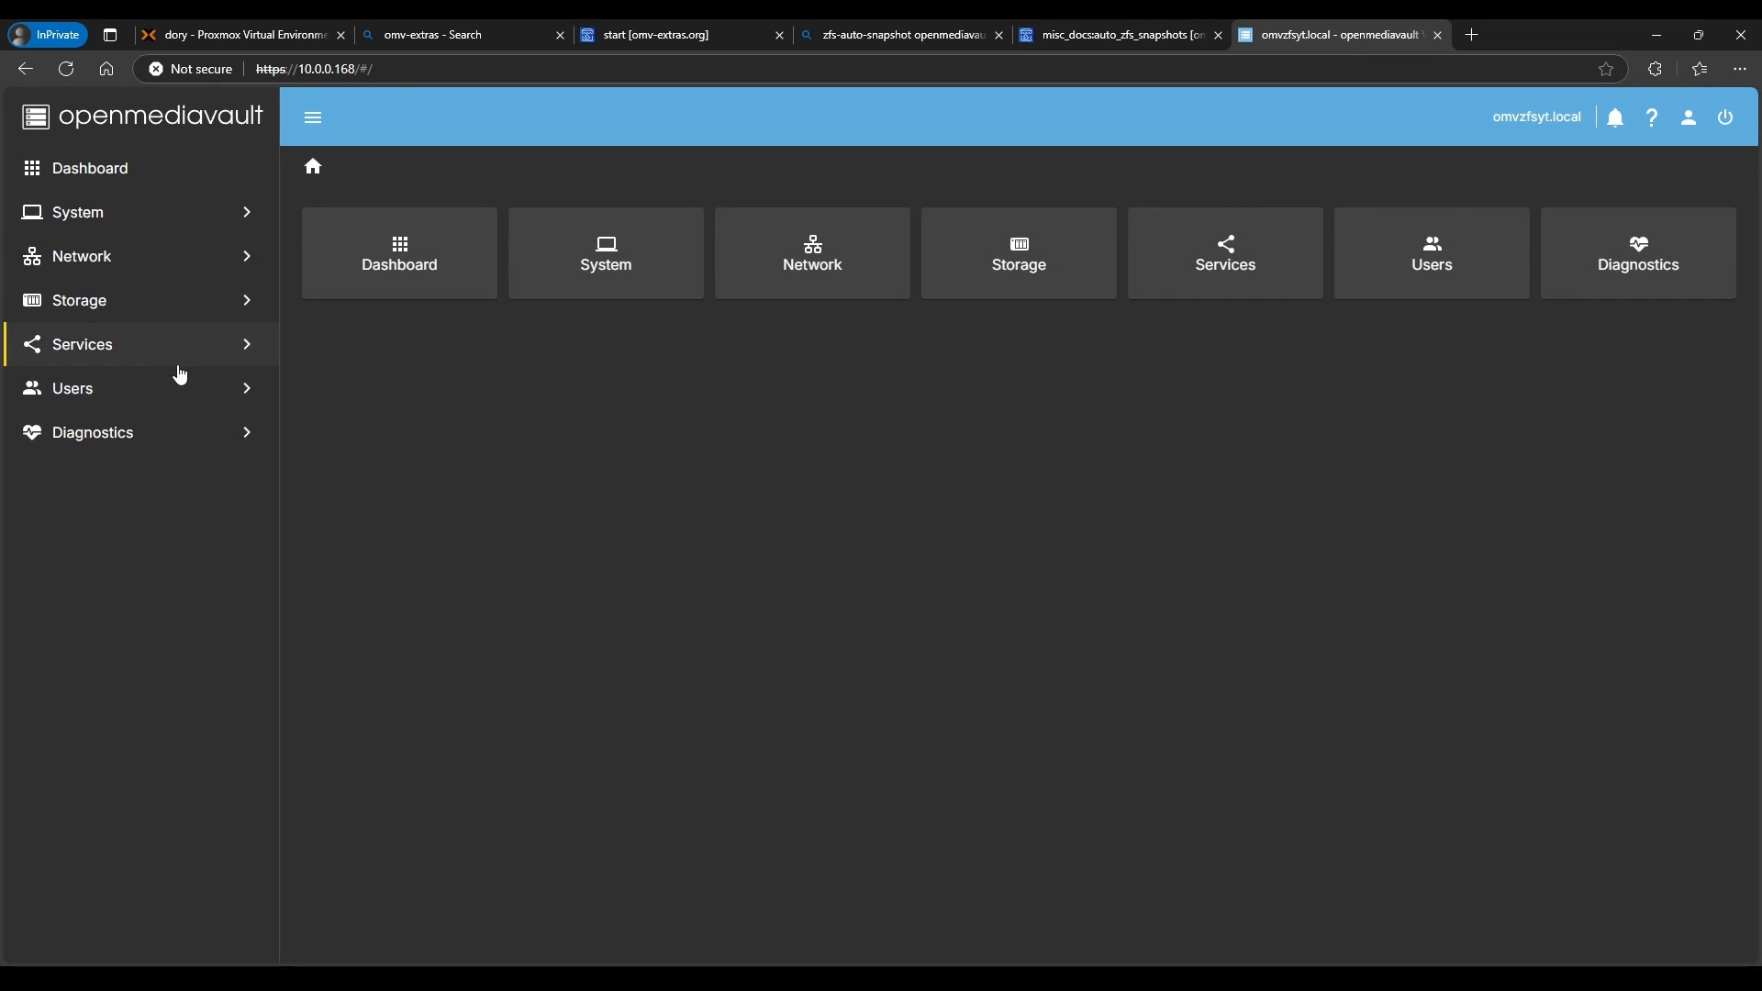
pyautogui.click(186, 358)
pyautogui.click(150, 393)
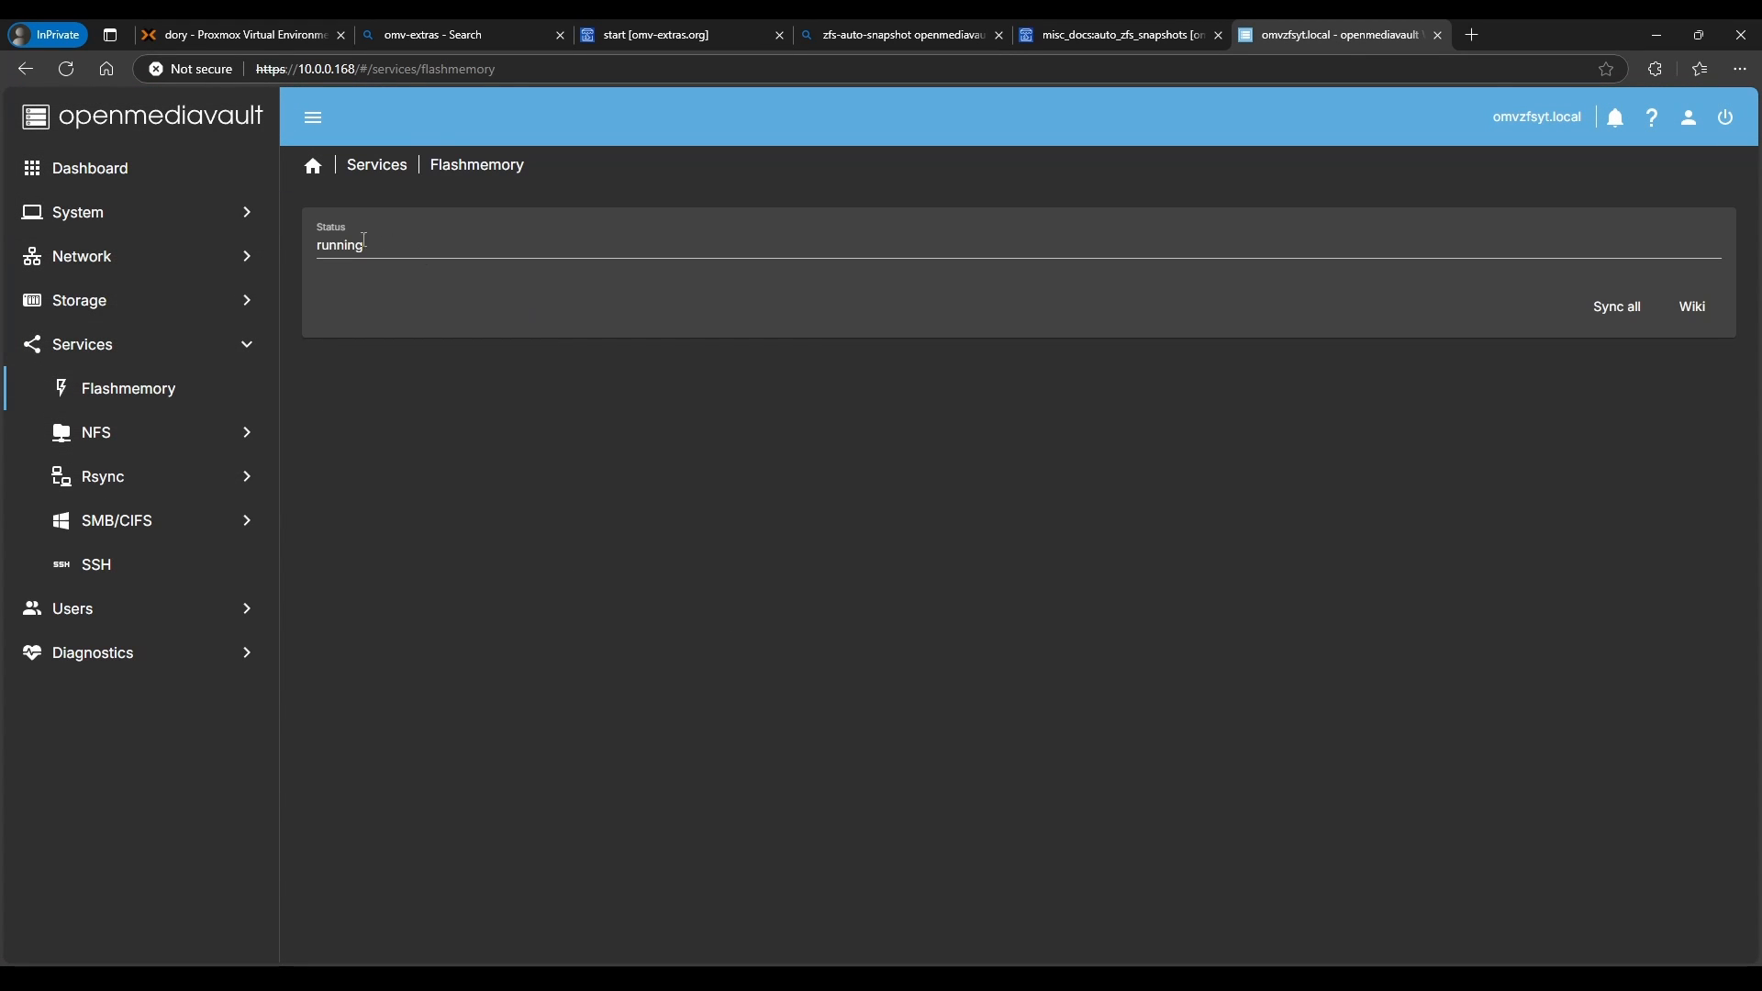
# - Search the plugins for "rootfs" and install openmediavault-sharerootfs, confirming the installation and closing its output window
pyautogui.click(134, 231)
pyautogui.click(134, 610)
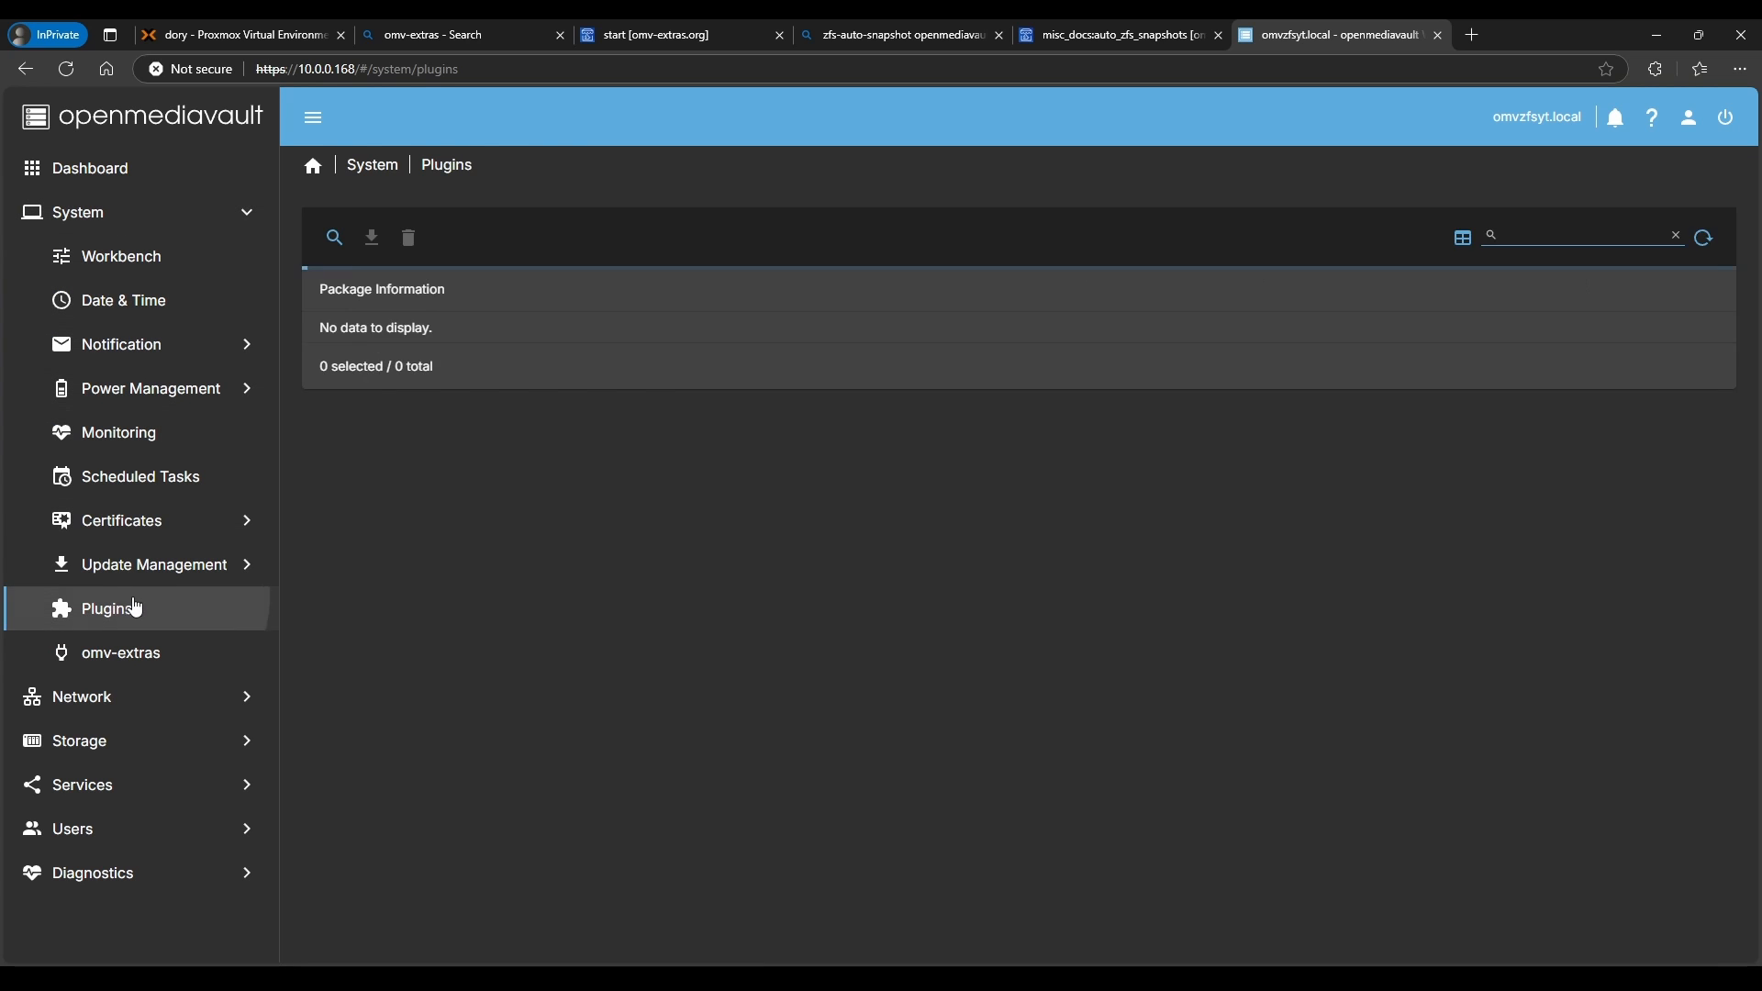
pyautogui.click(1312, 351)
pyautogui.click(1534, 234)
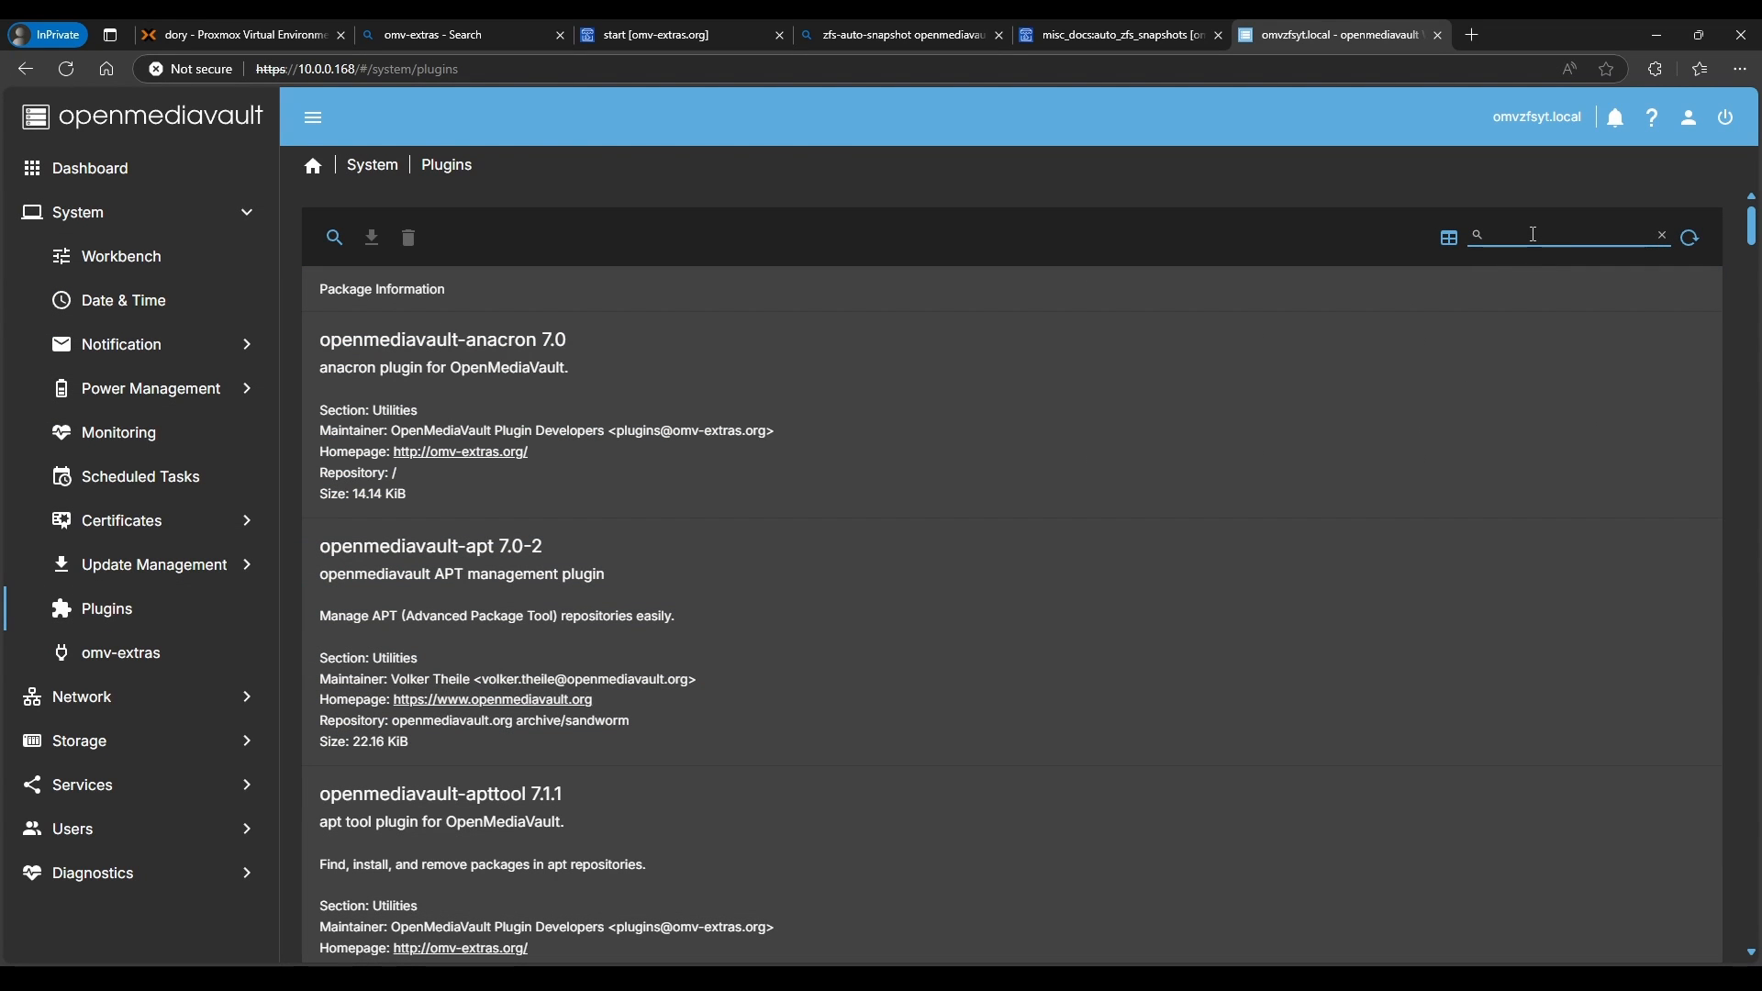
pyautogui.write('rootfs')
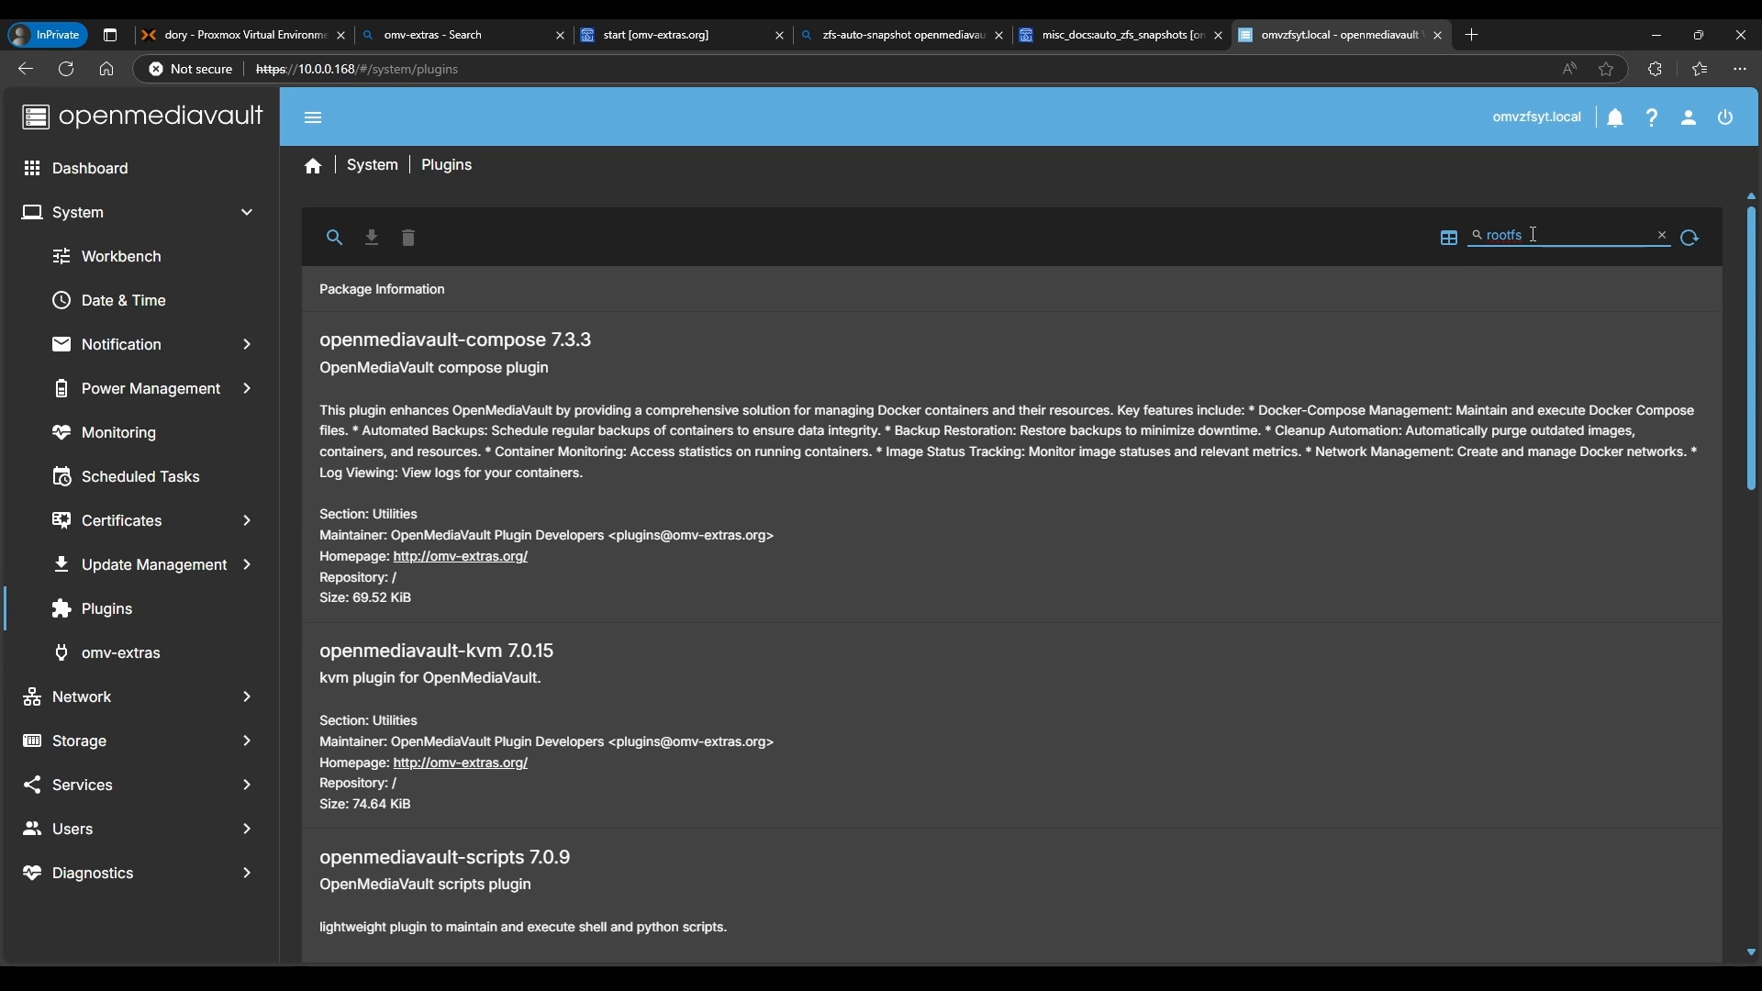
pyautogui.scroll(-6, 978, 503)
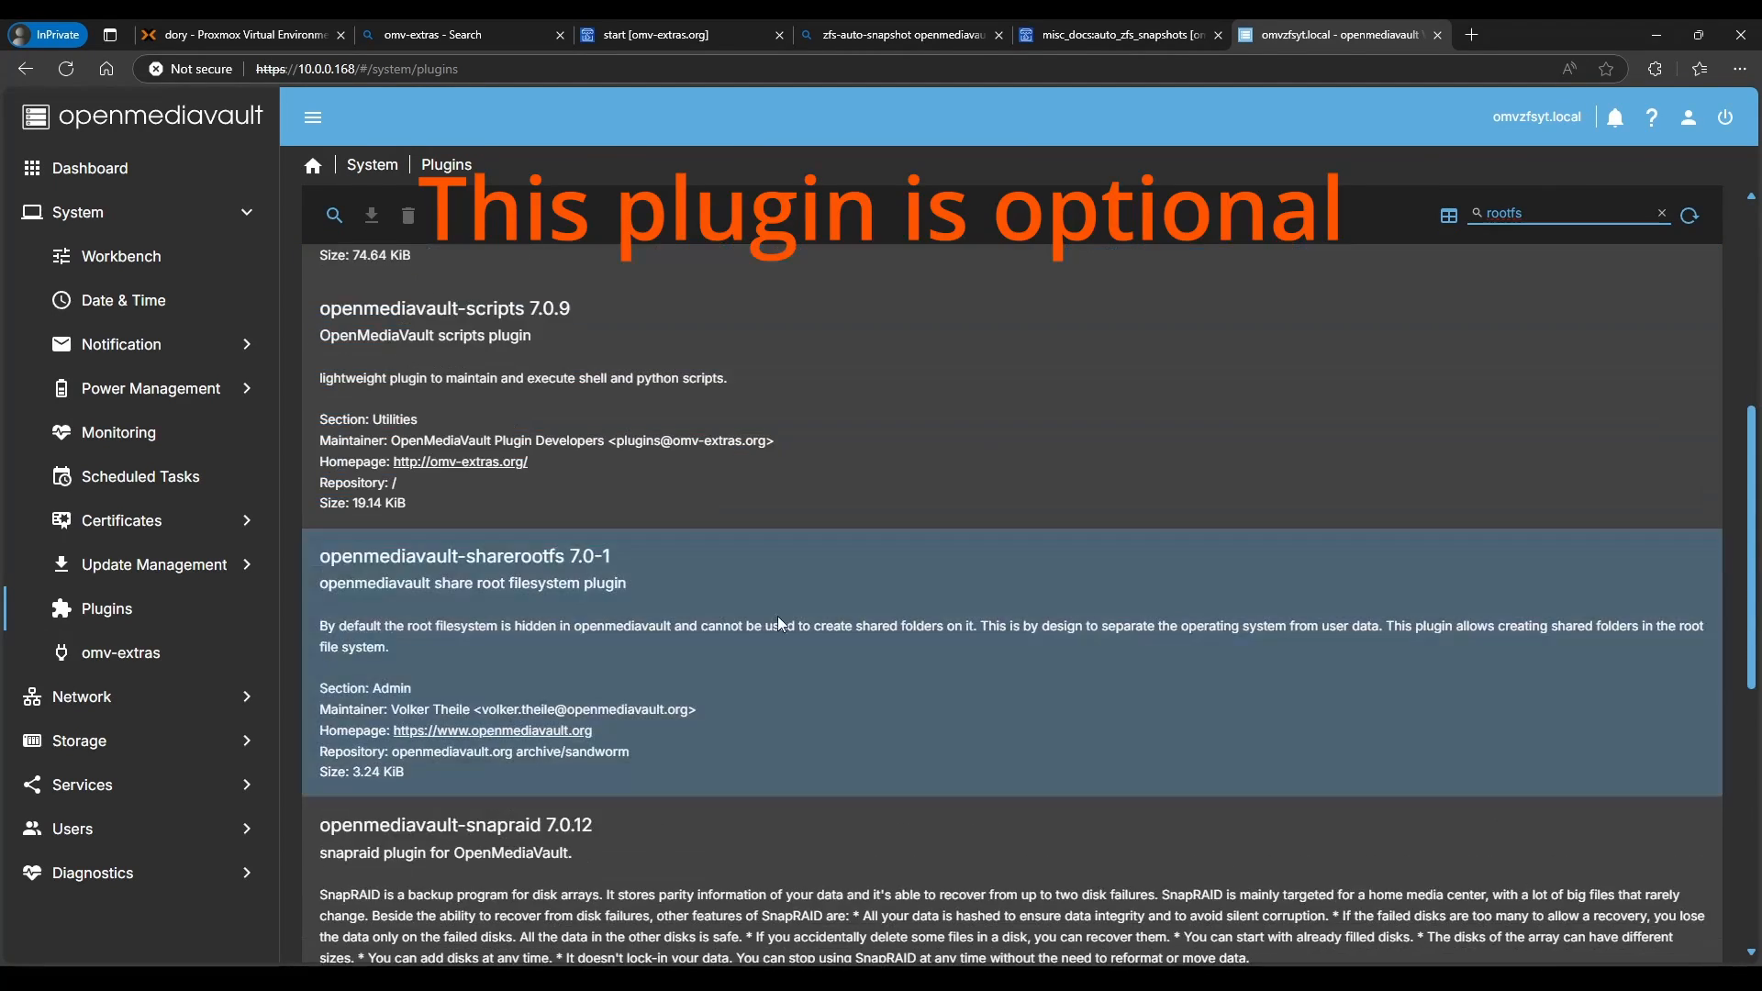
pyautogui.click(778, 625)
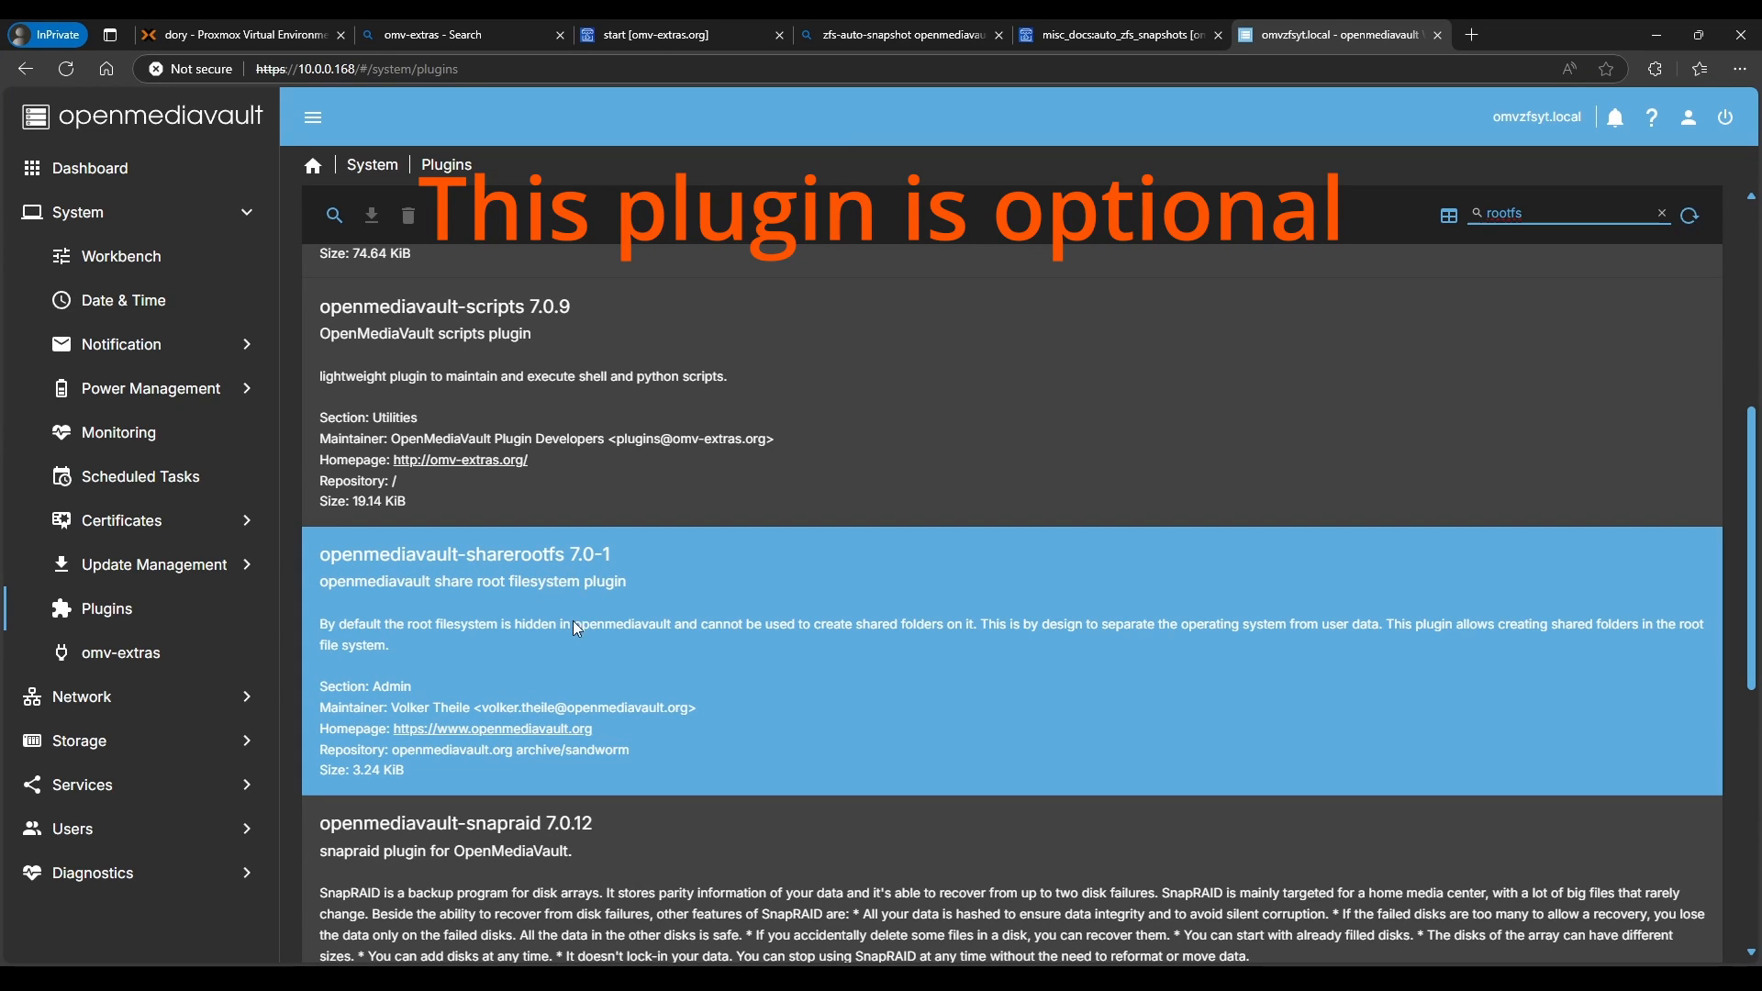
pyautogui.click(539, 659)
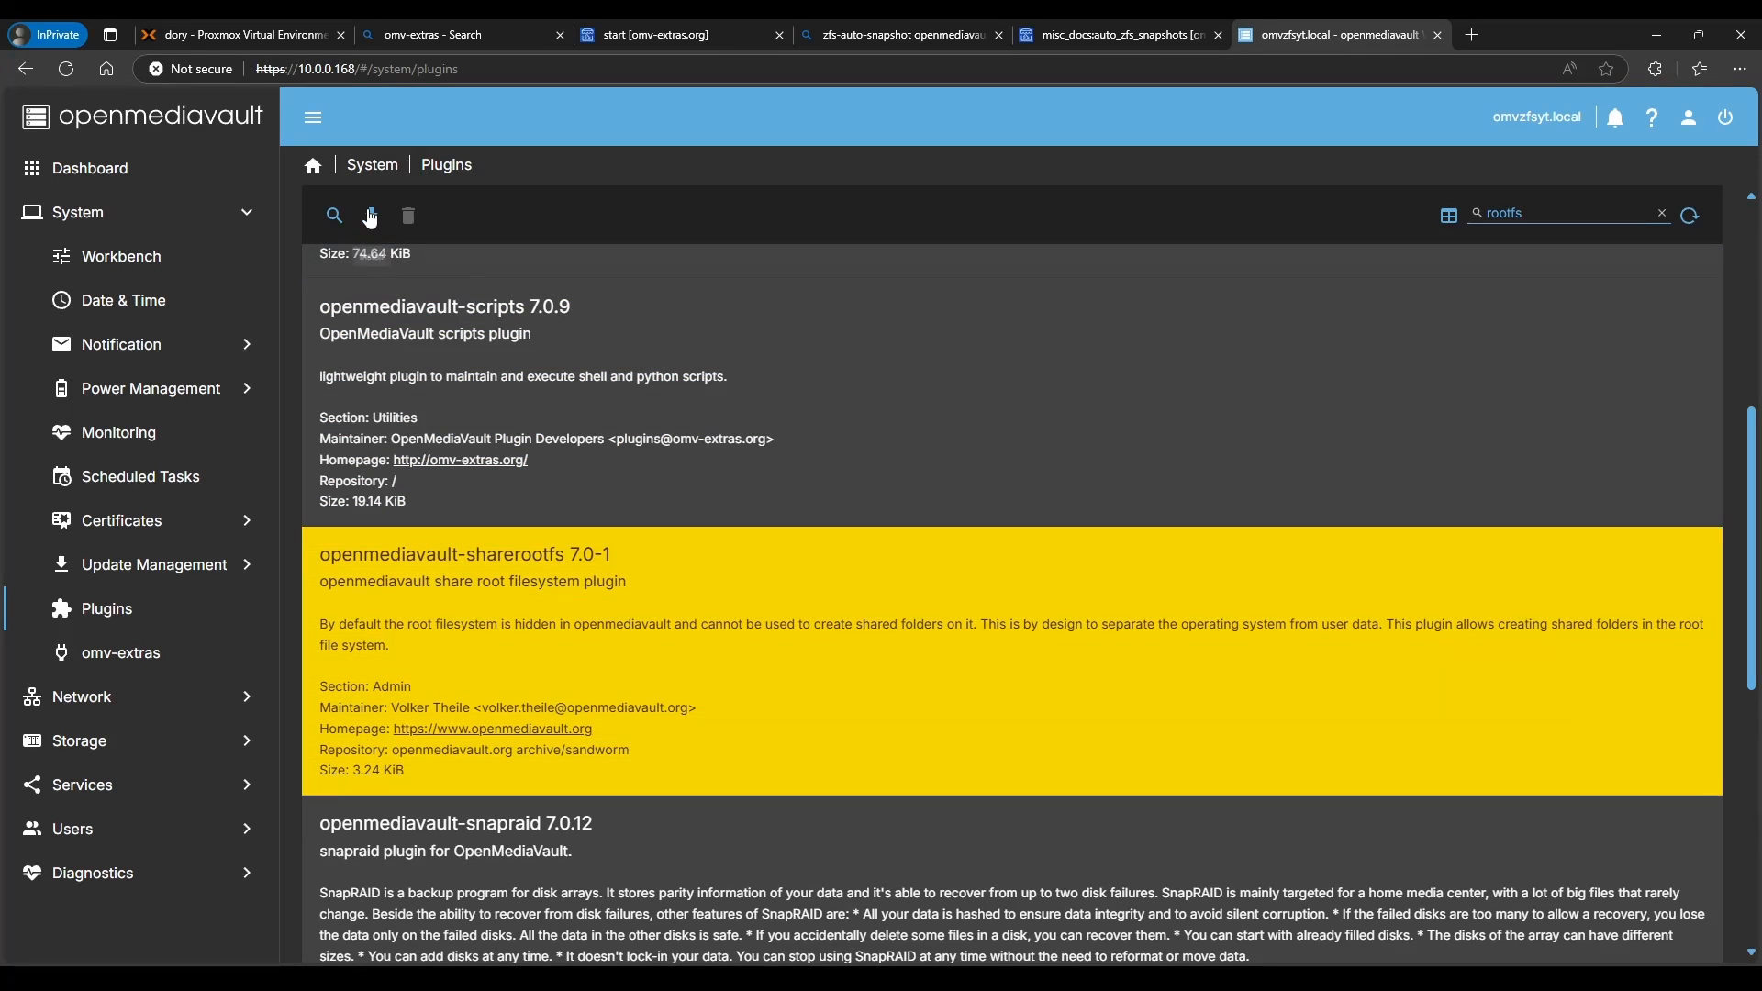
pyautogui.click(372, 215)
pyautogui.click(769, 572)
pyautogui.click(950, 586)
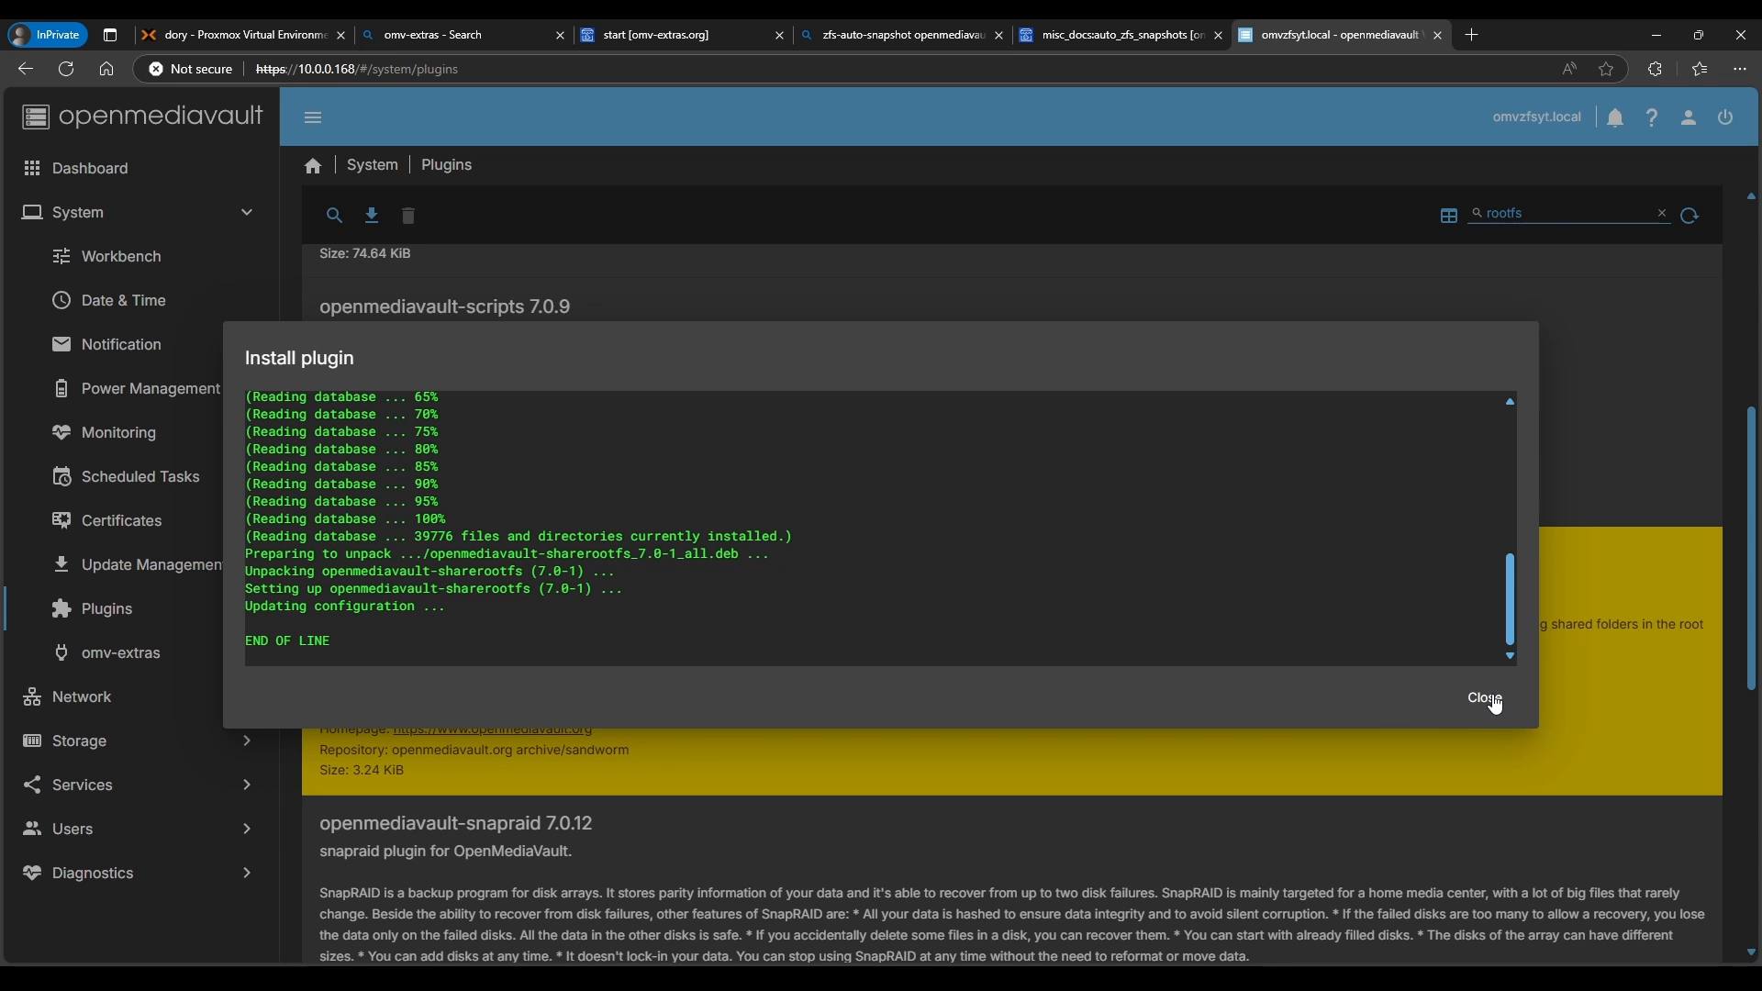
pyautogui.click(1489, 699)
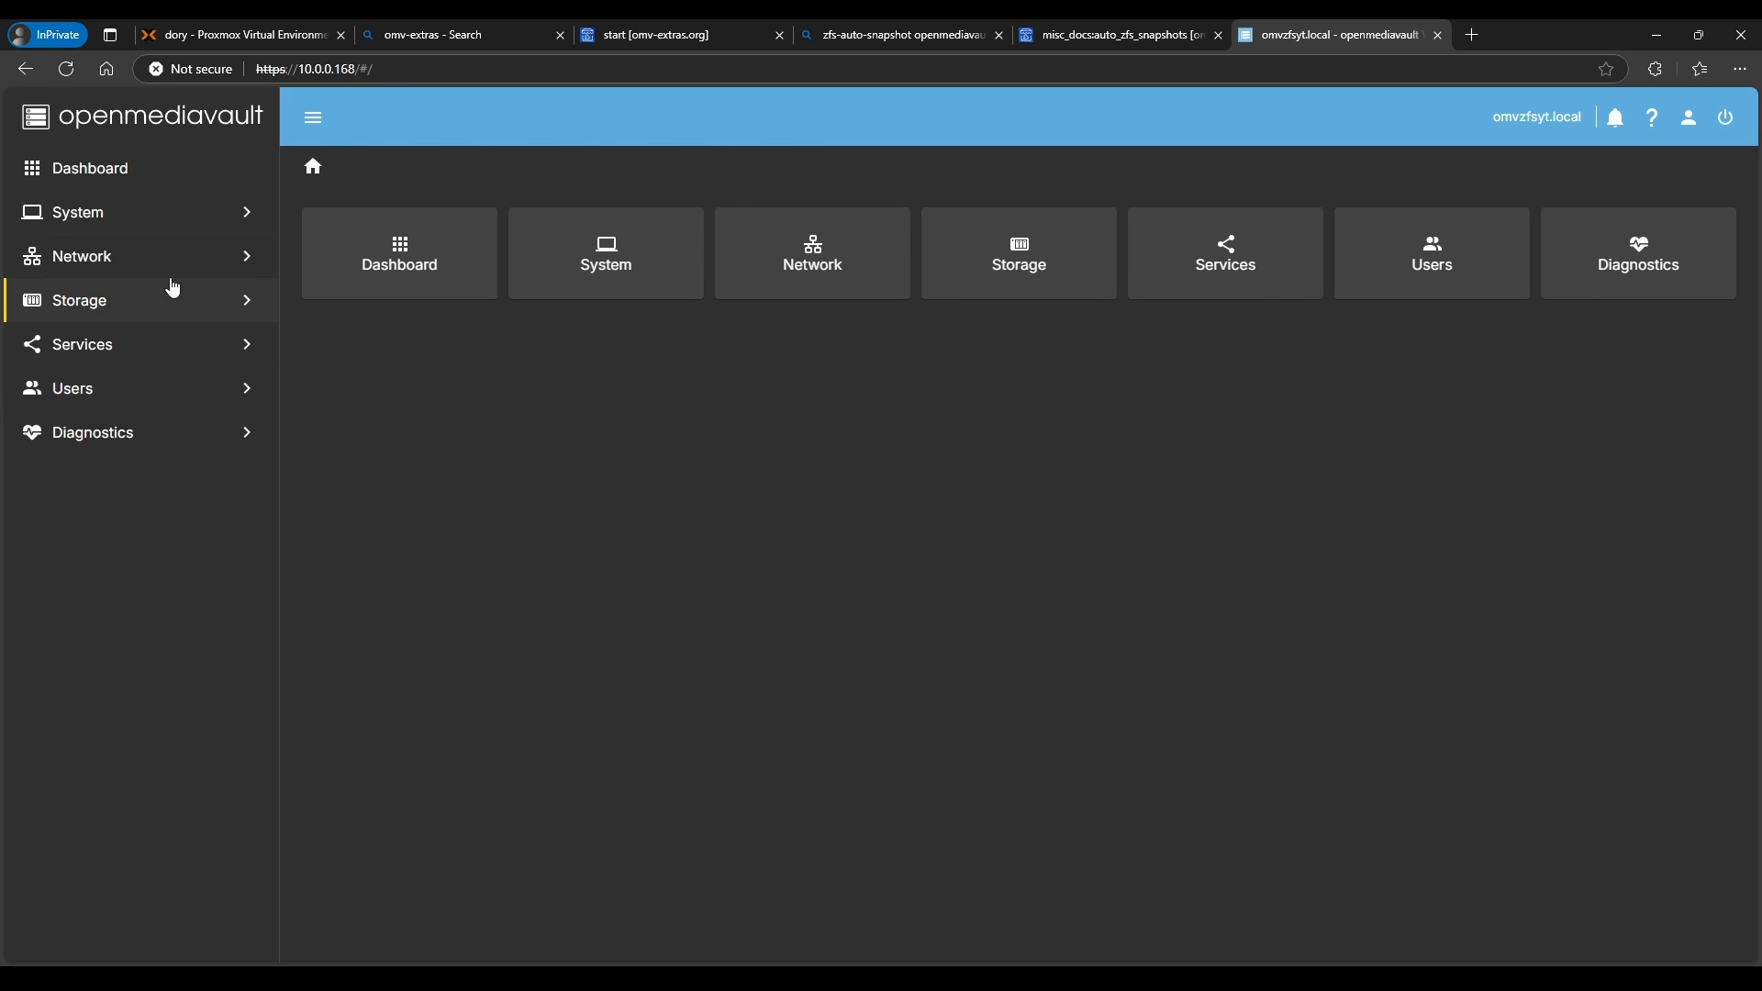
# - Search the plugins for "kernel" and install openmediavault-kernel, confirming the installation and closing its output window
pyautogui.click(154, 225)
pyautogui.click(157, 609)
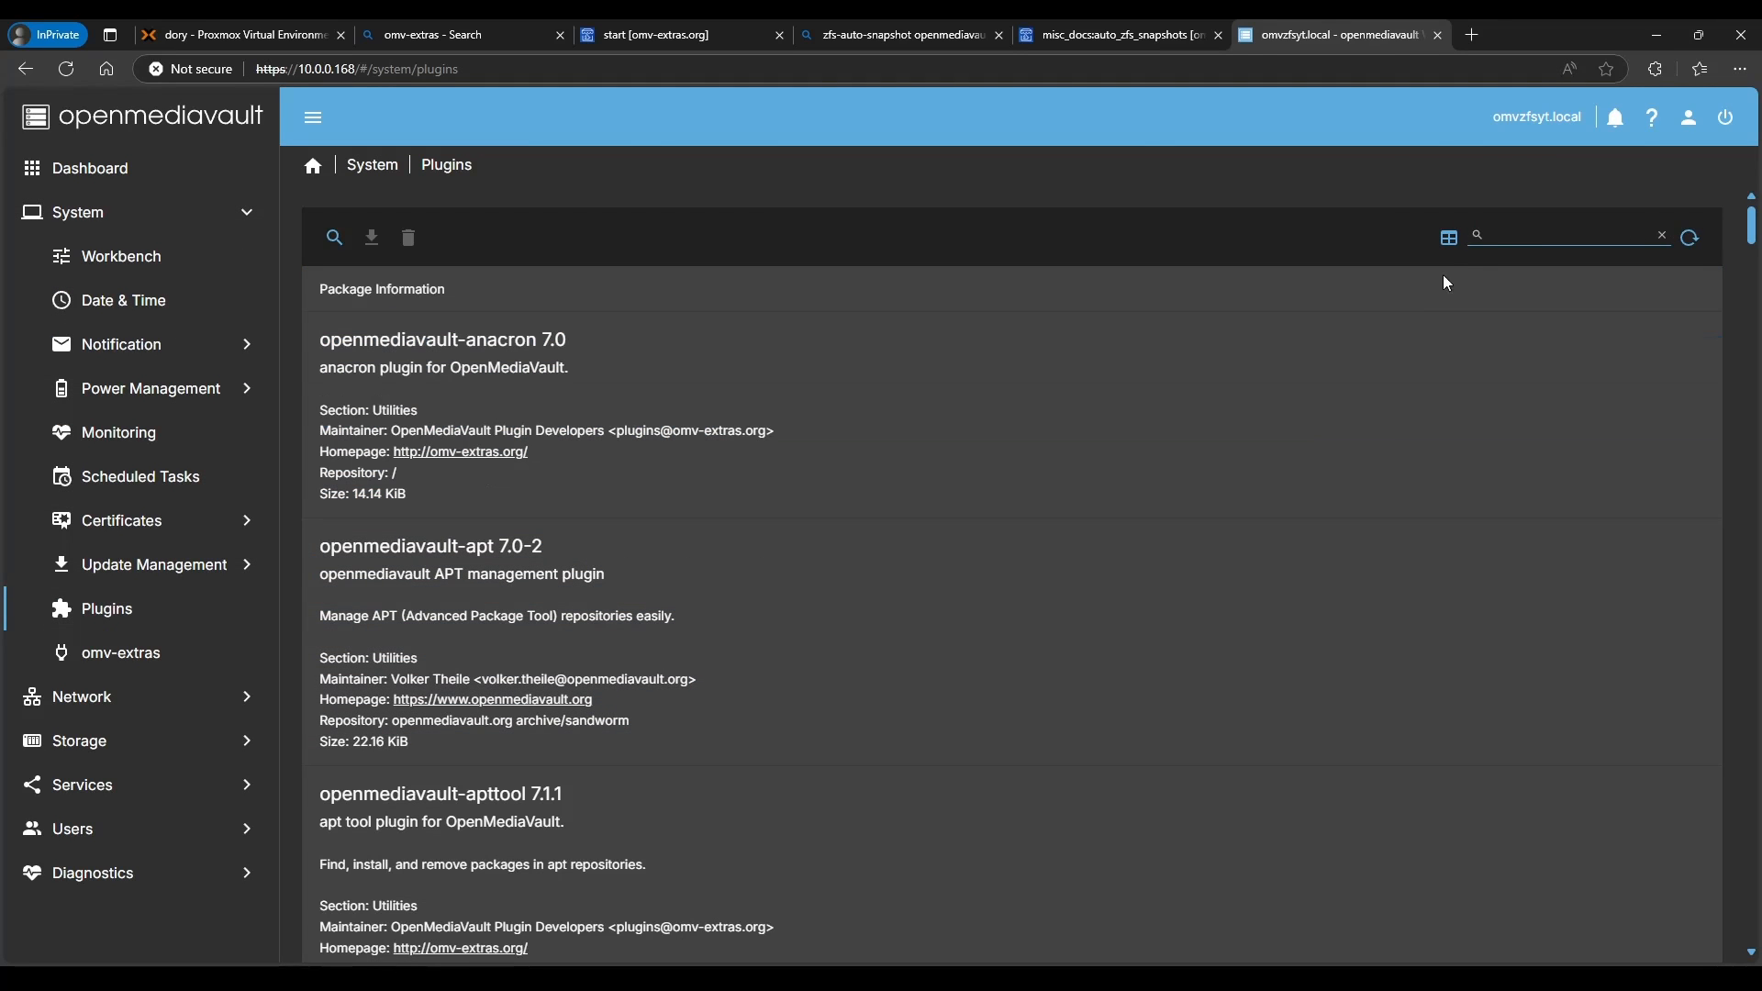
pyautogui.click(1520, 238)
pyautogui.write('kernel')
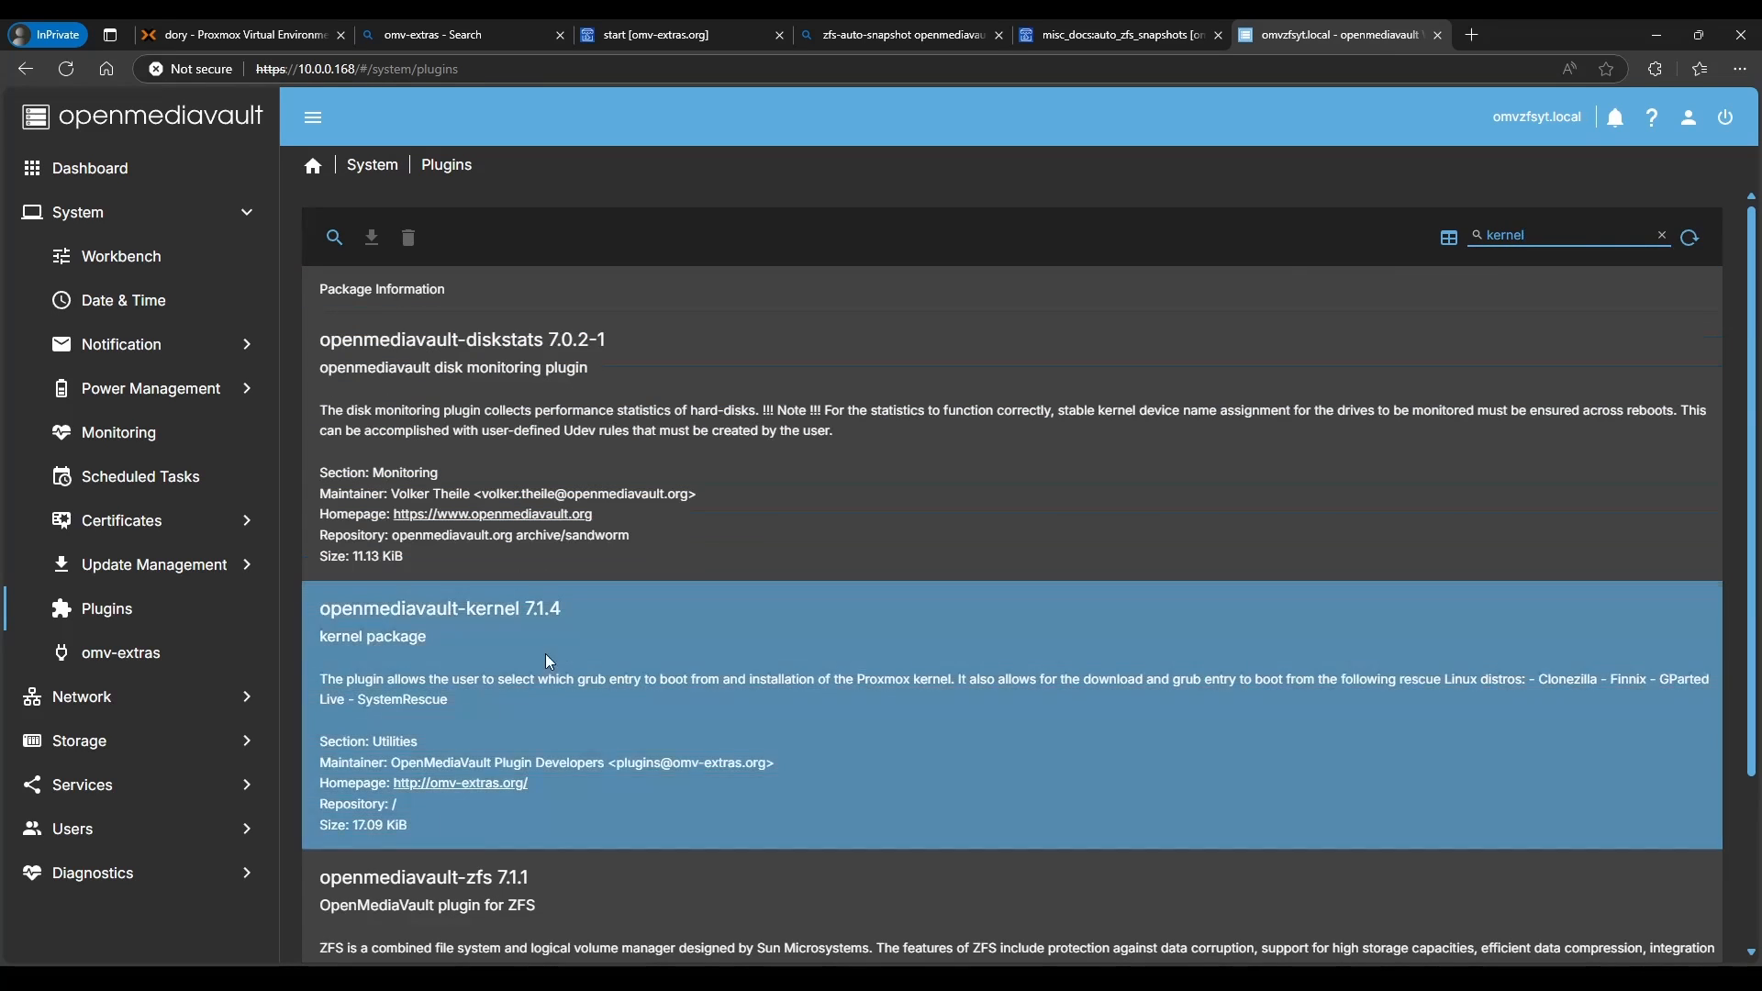
pyautogui.click(545, 654)
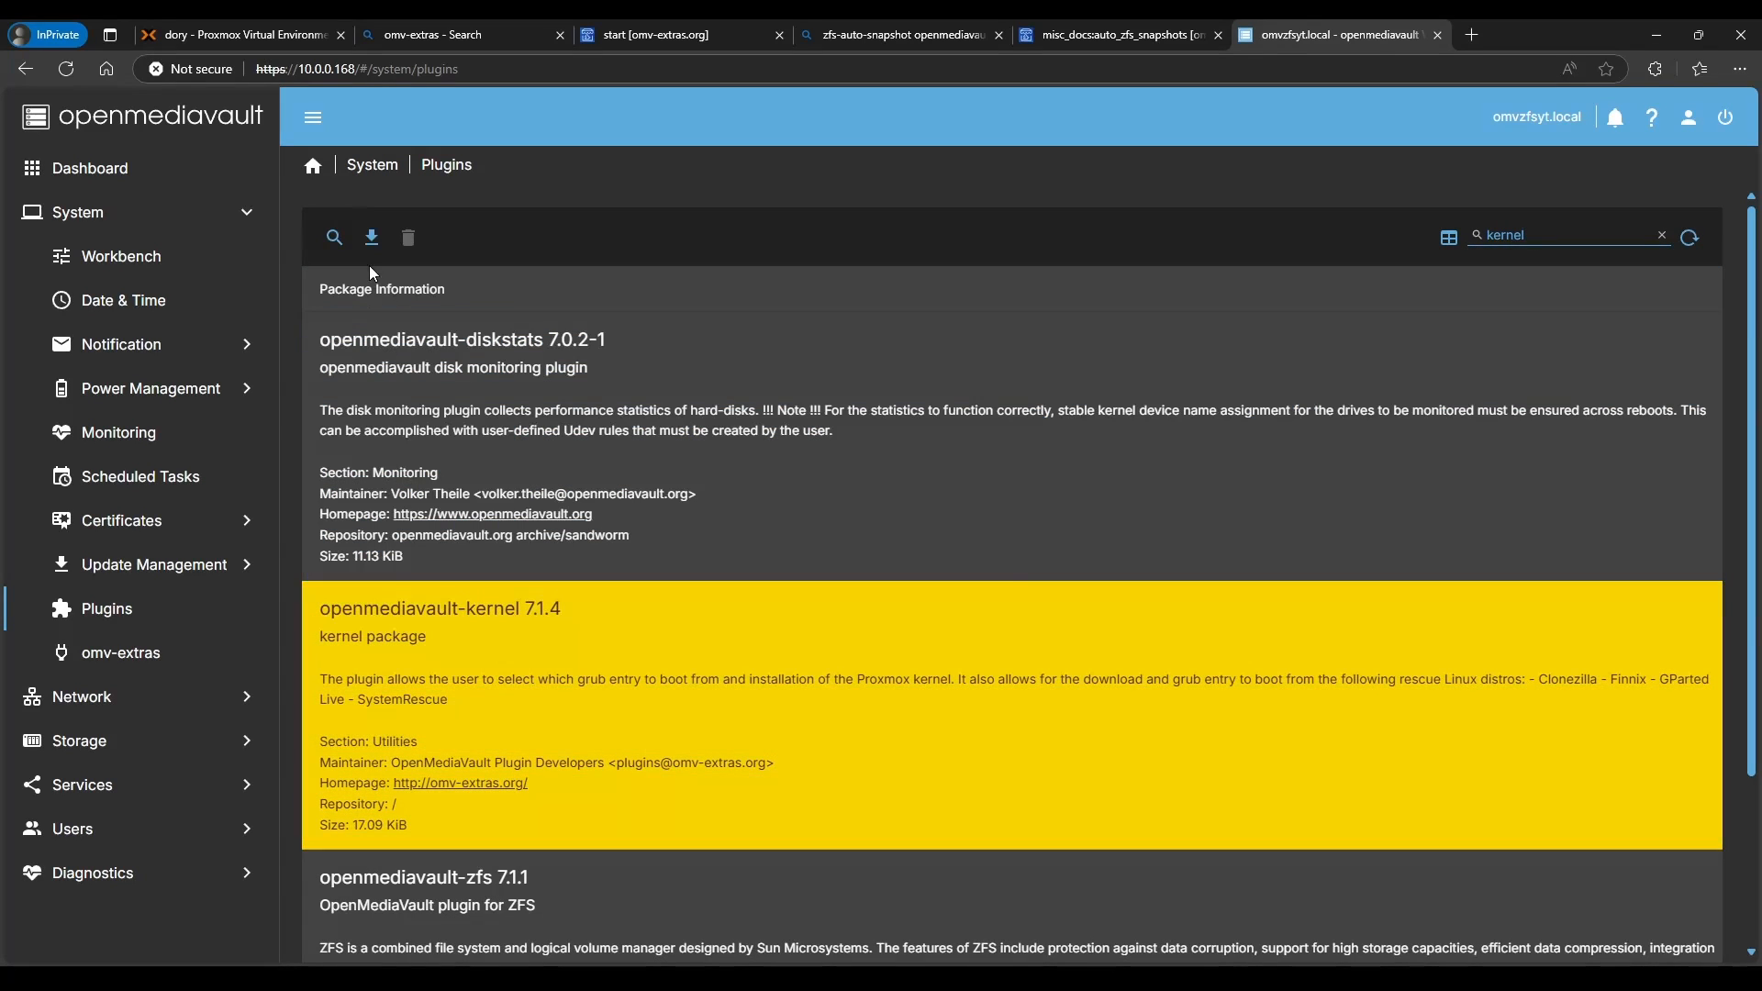
pyautogui.click(371, 238)
pyautogui.click(772, 572)
pyautogui.click(970, 572)
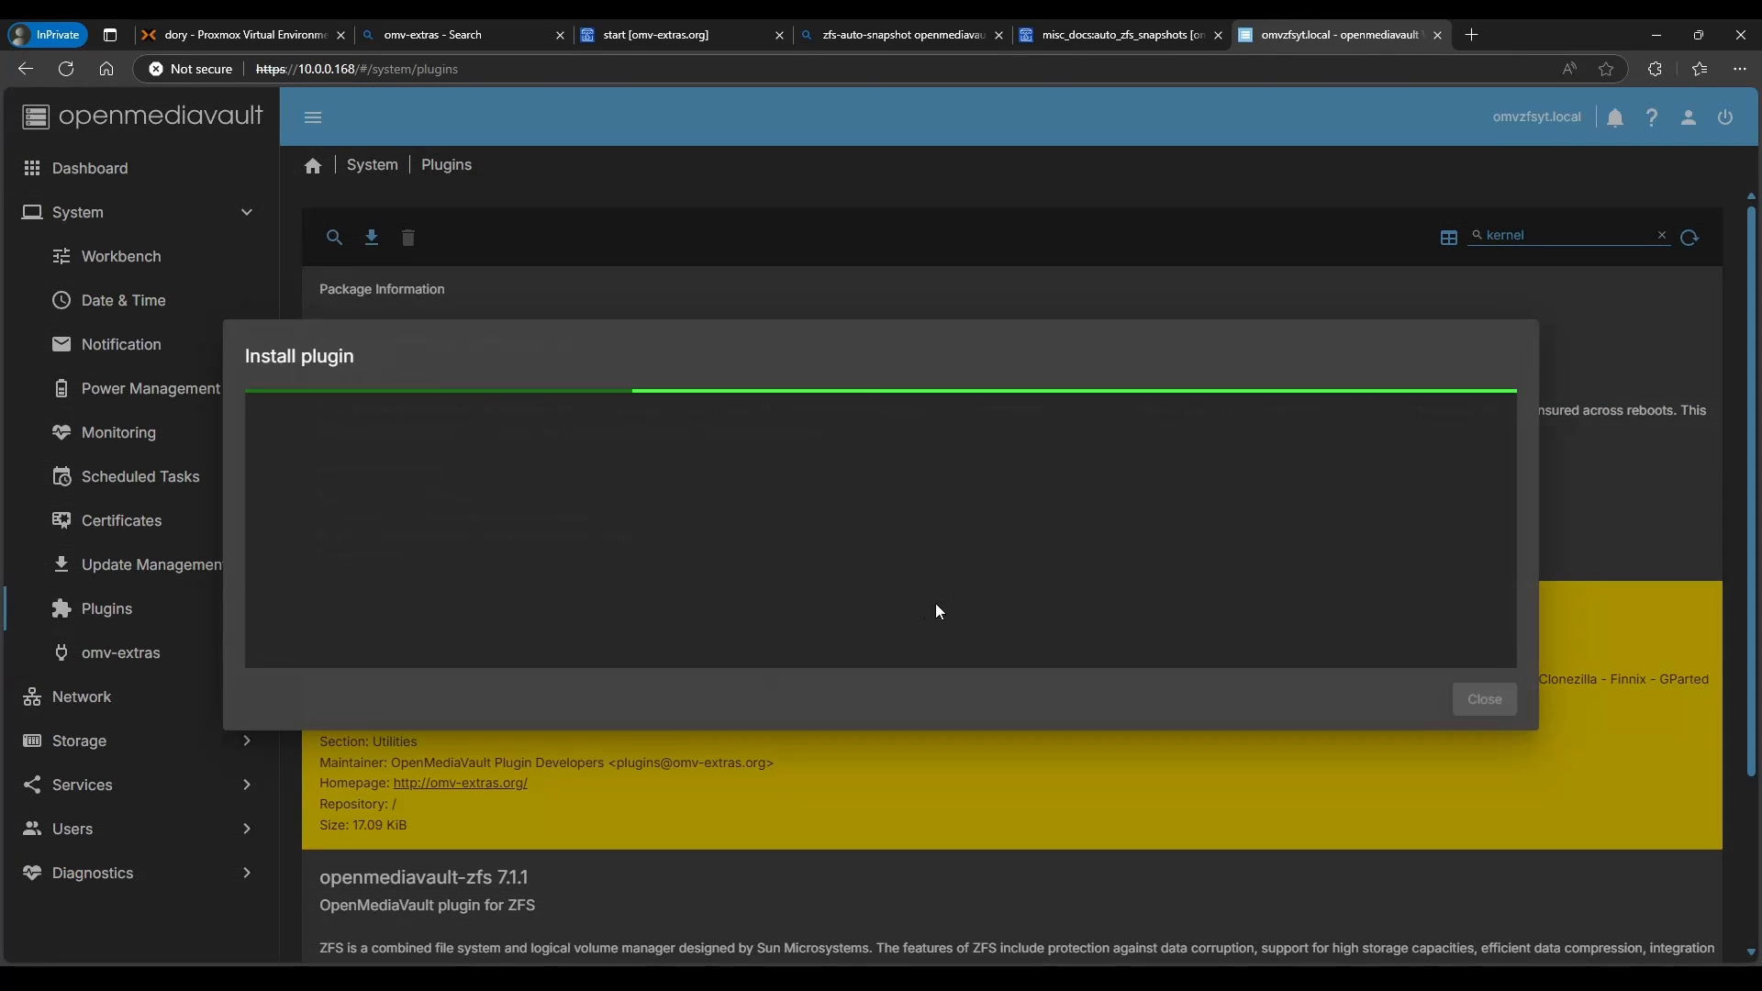
pyautogui.click(1496, 705)
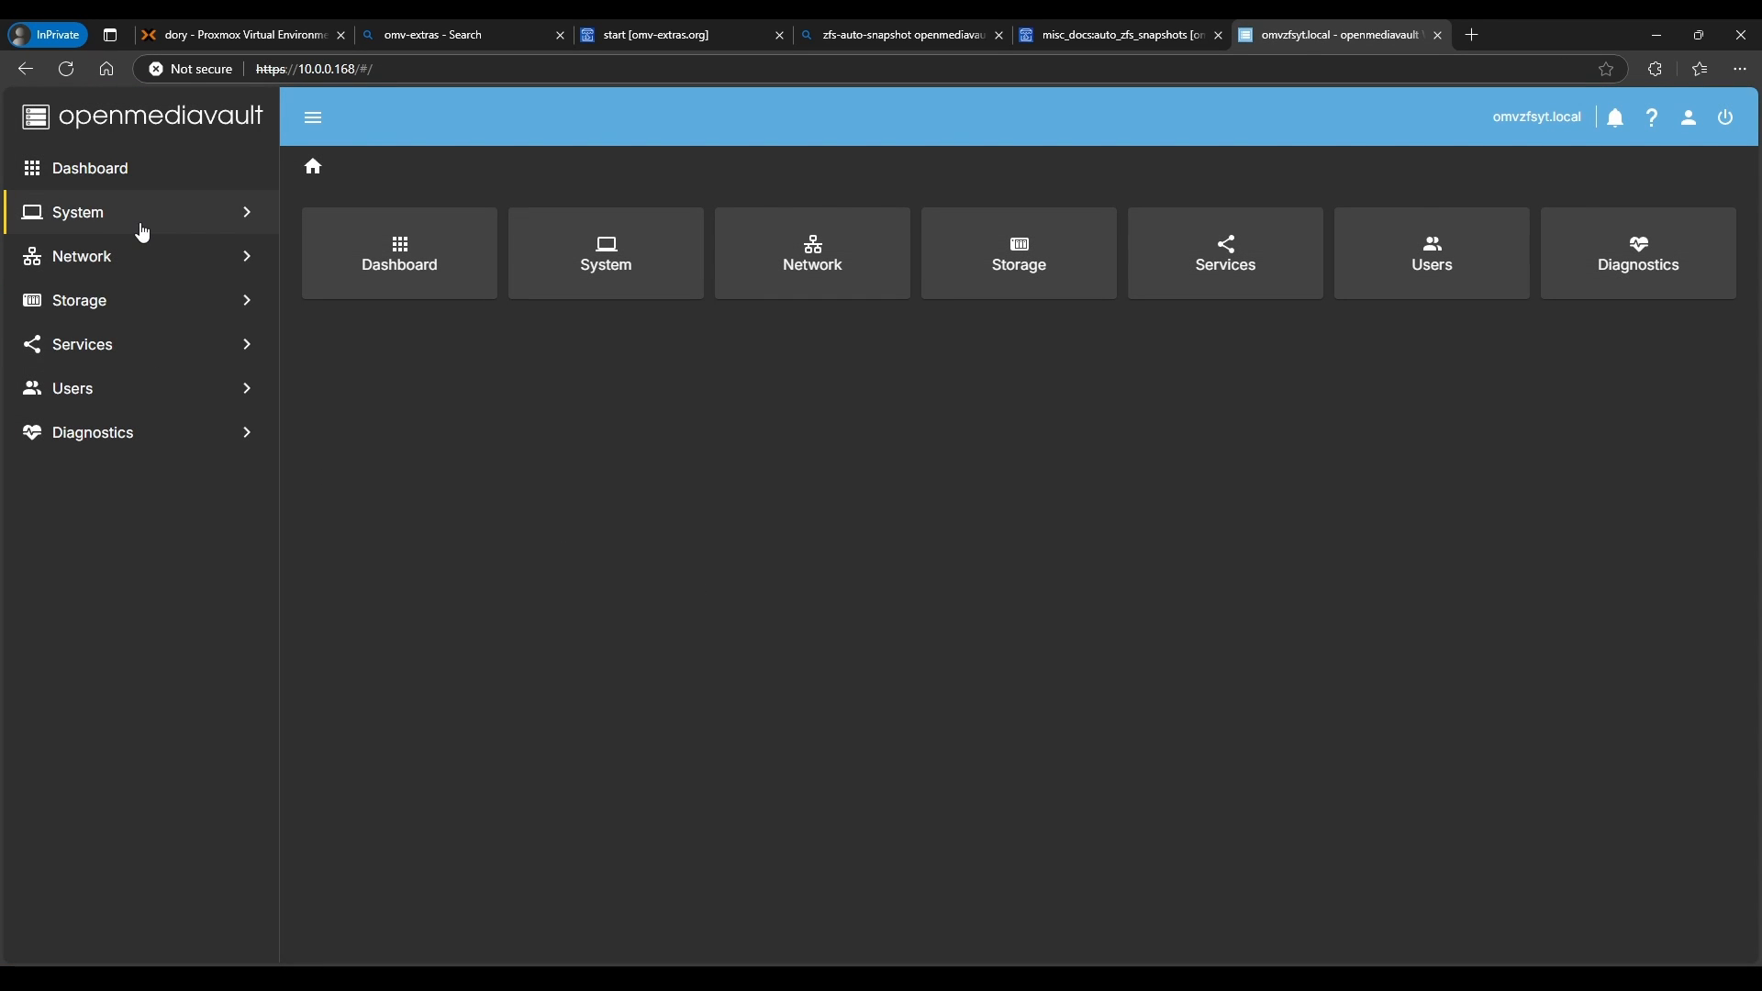
# - View the omv-extras settings with the Docker repo option, and search the plugins for "compose"
pyautogui.click(143, 231)
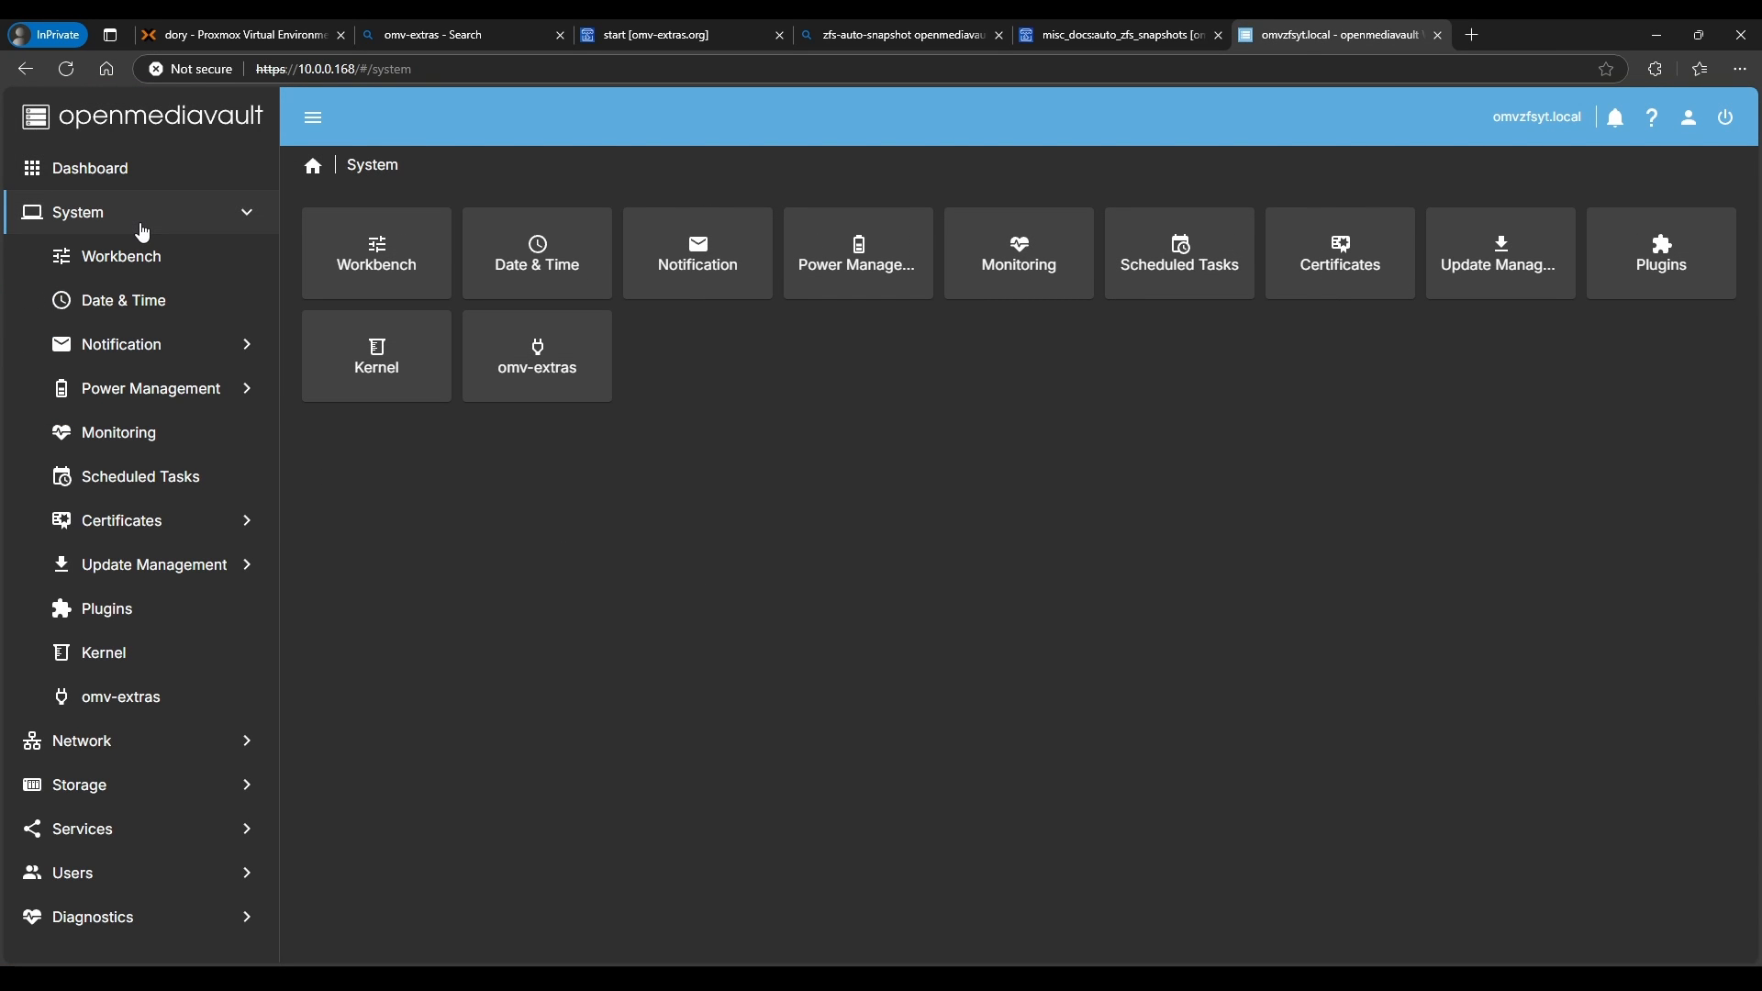
pyautogui.click(133, 702)
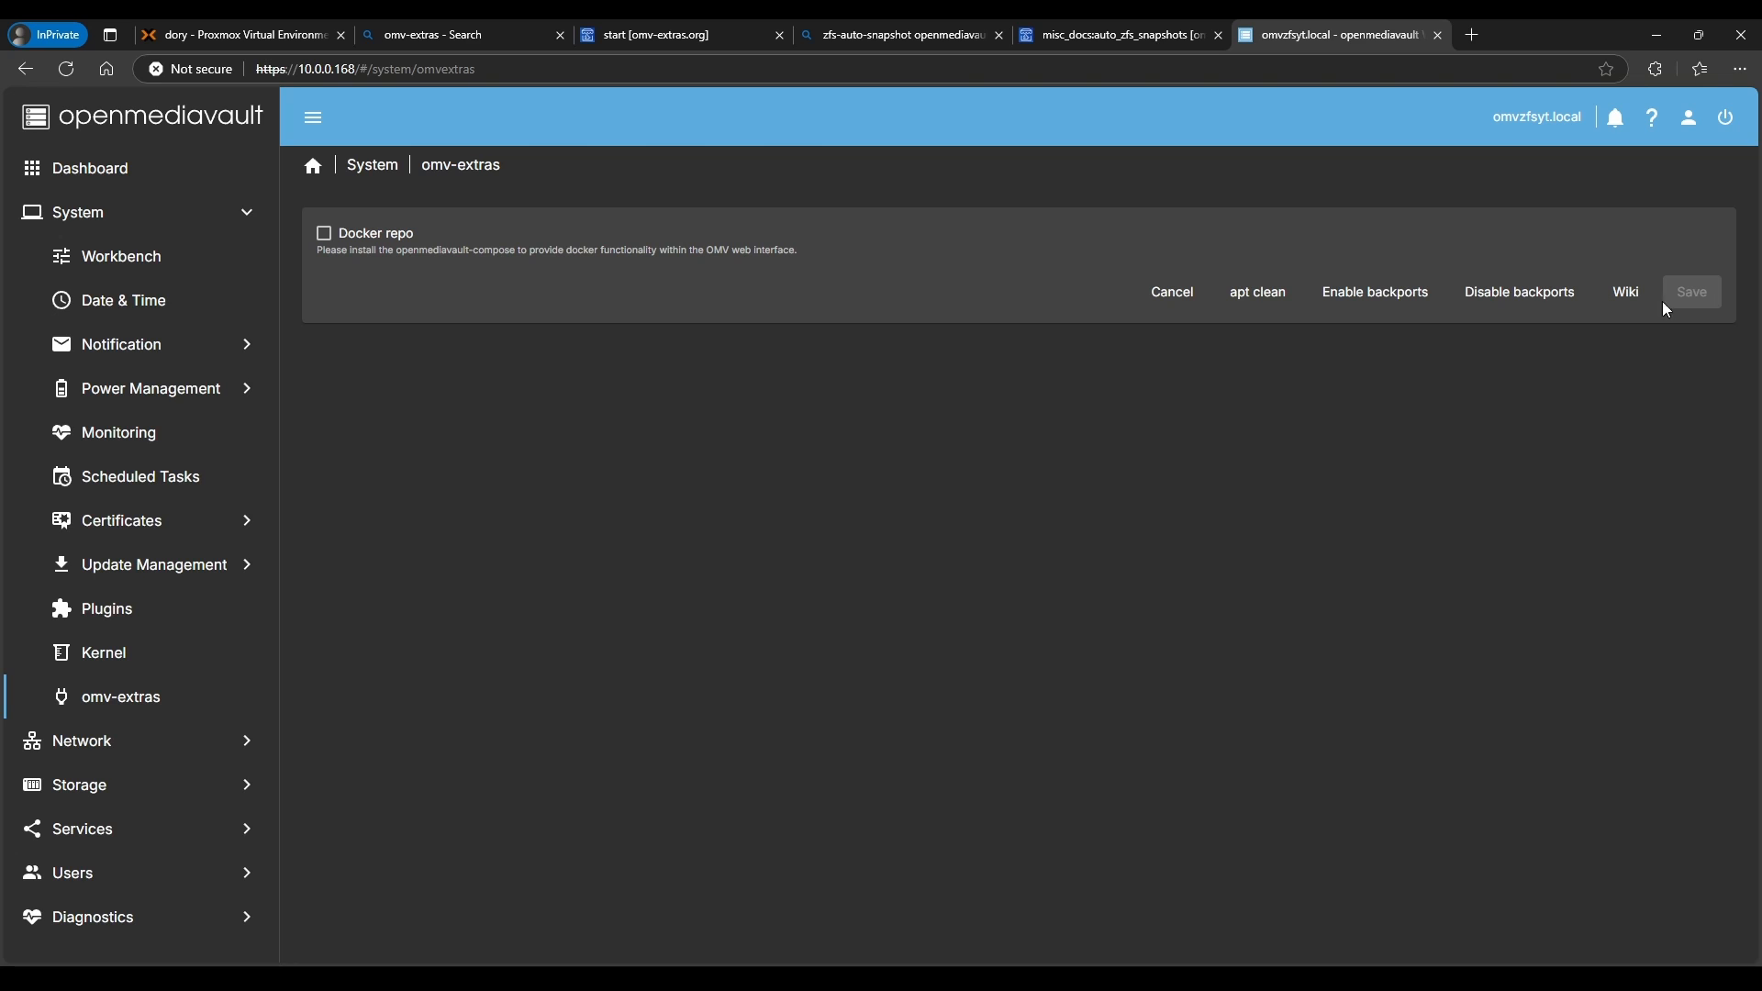
pyautogui.click(110, 610)
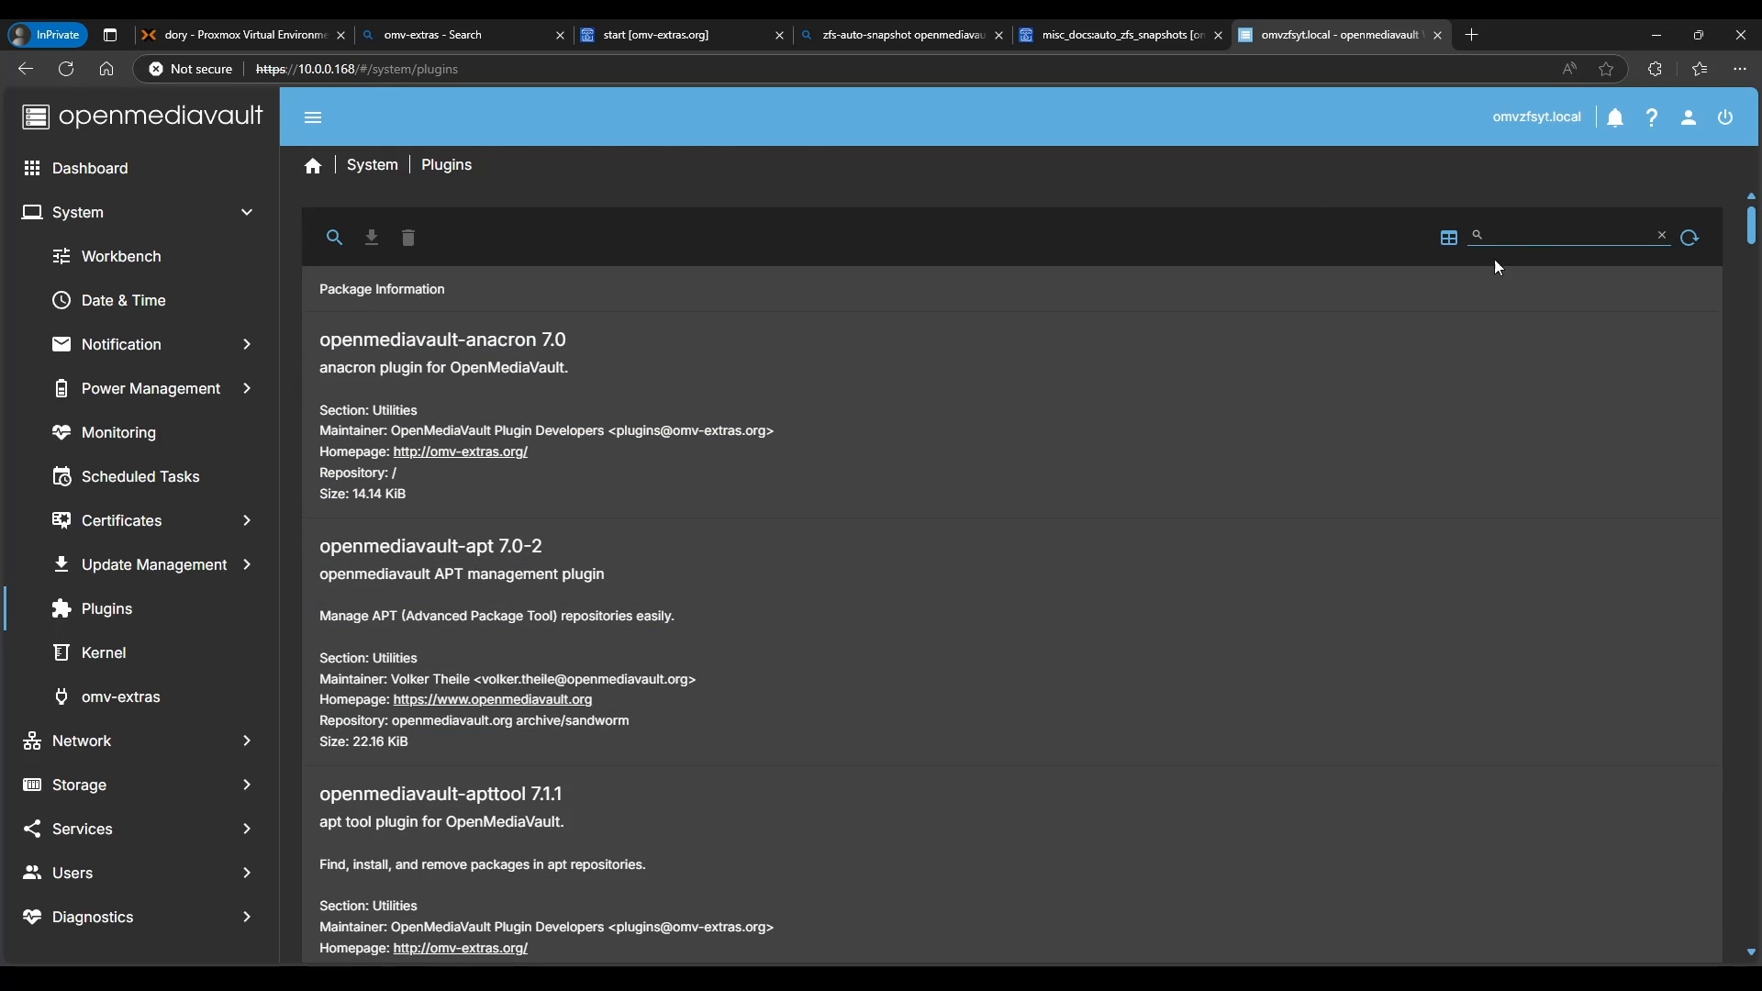
pyautogui.click(1537, 237)
pyautogui.write('compose')
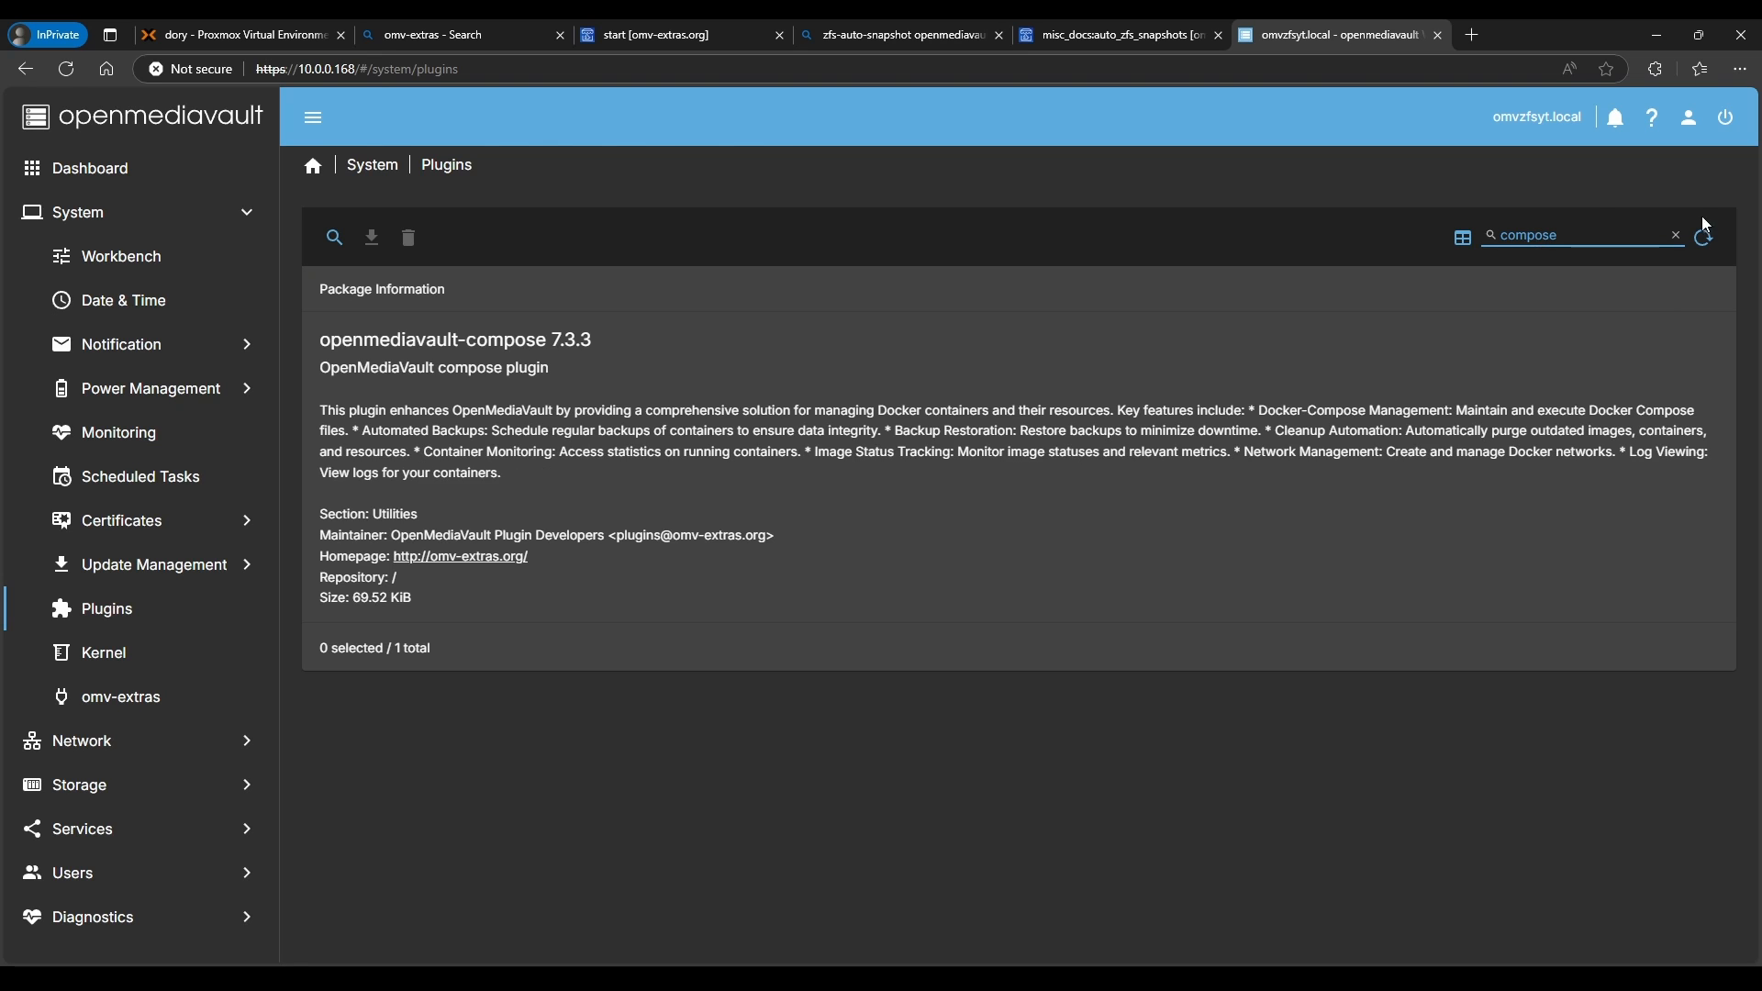
pyautogui.click(877, 432)
# - Install Proxmox kernel 6.8 from the system's Kernel page
pyautogui.click(119, 660)
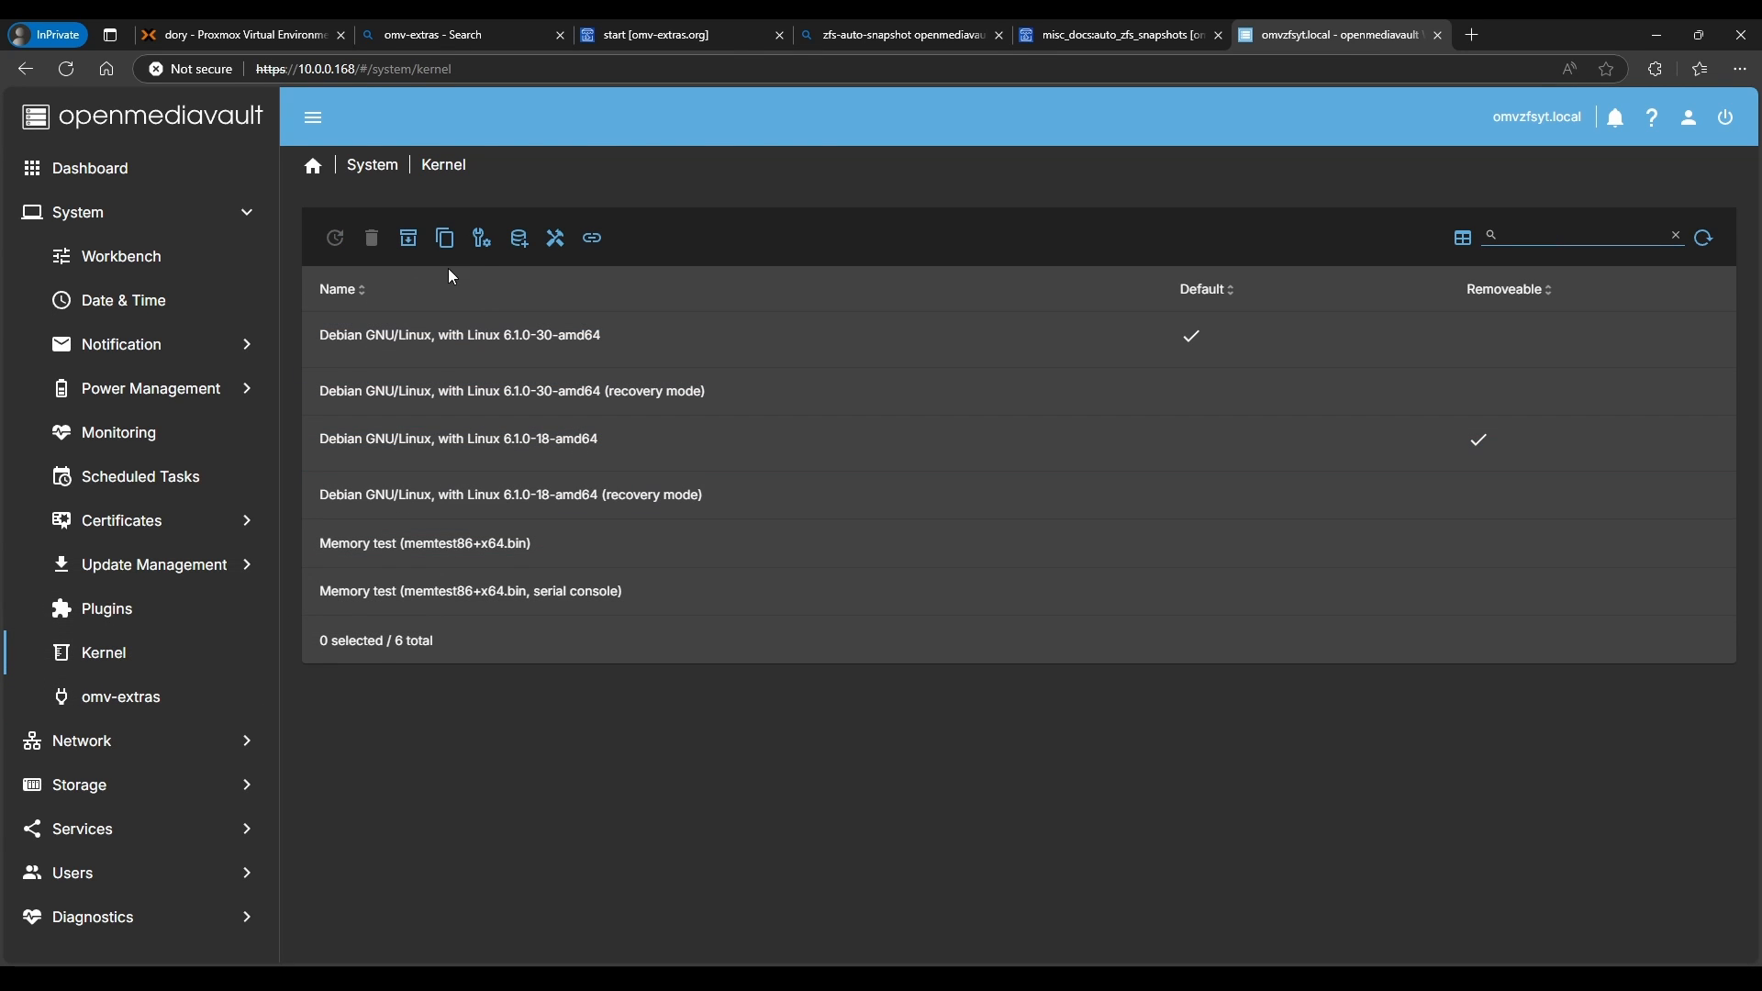
pyautogui.click(411, 242)
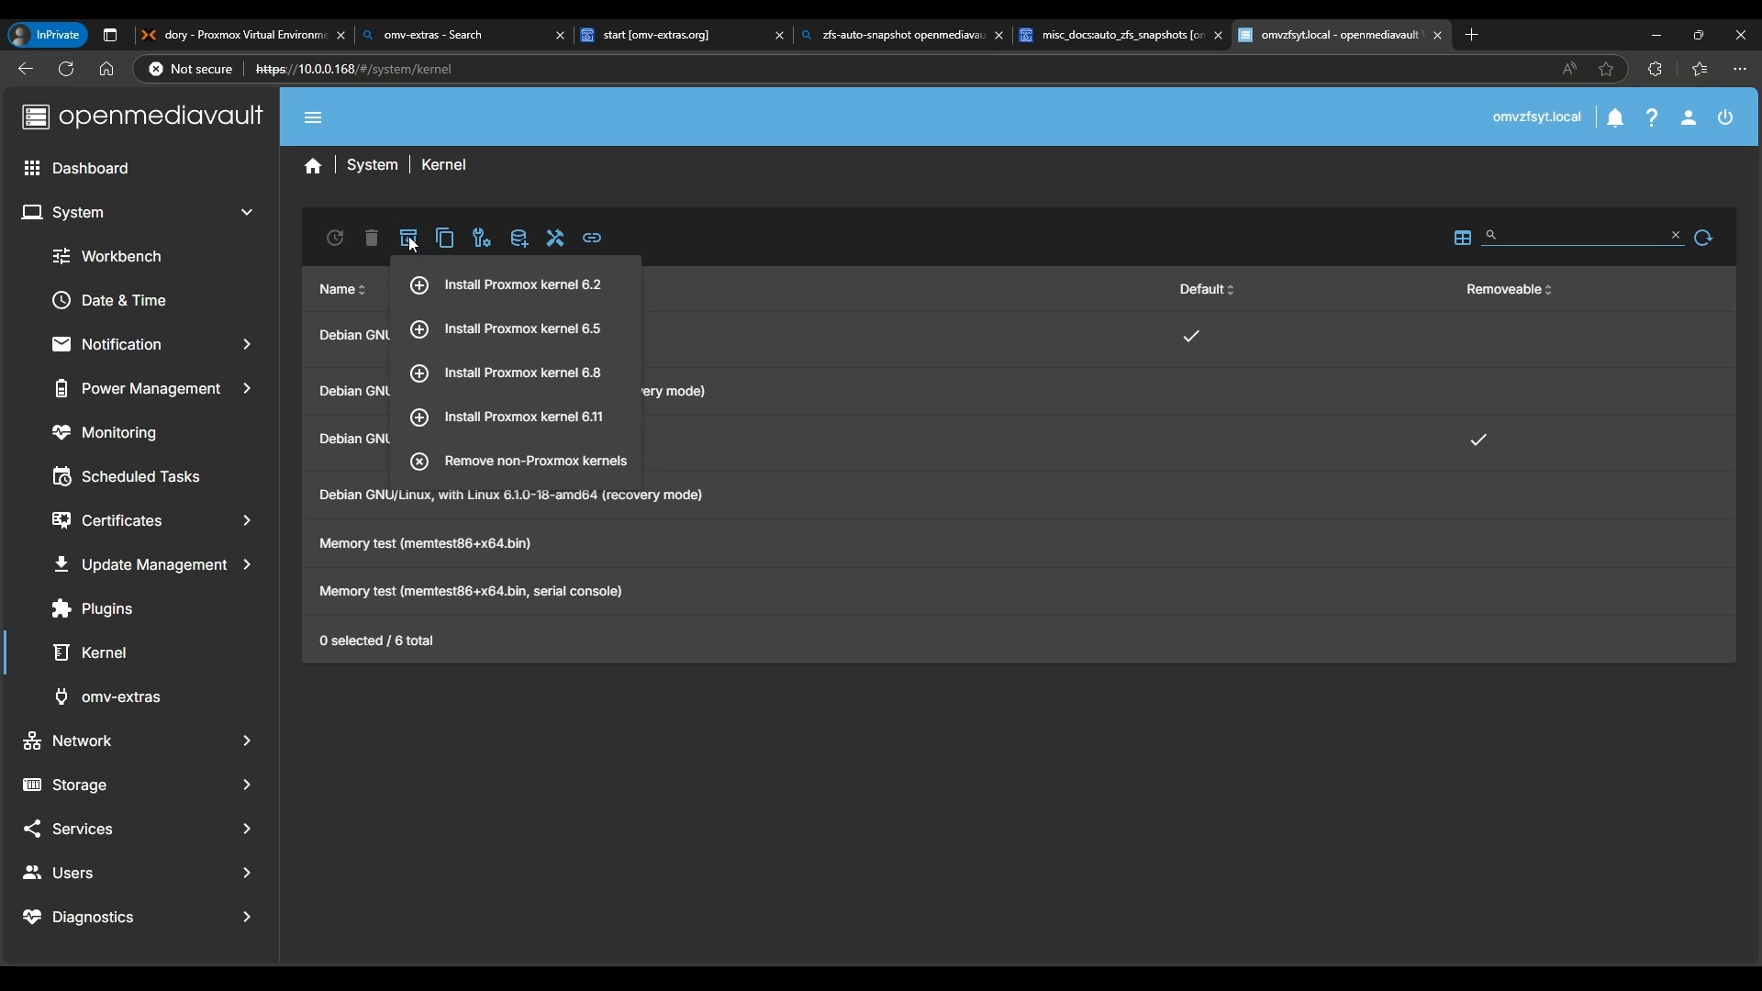
pyautogui.click(594, 384)
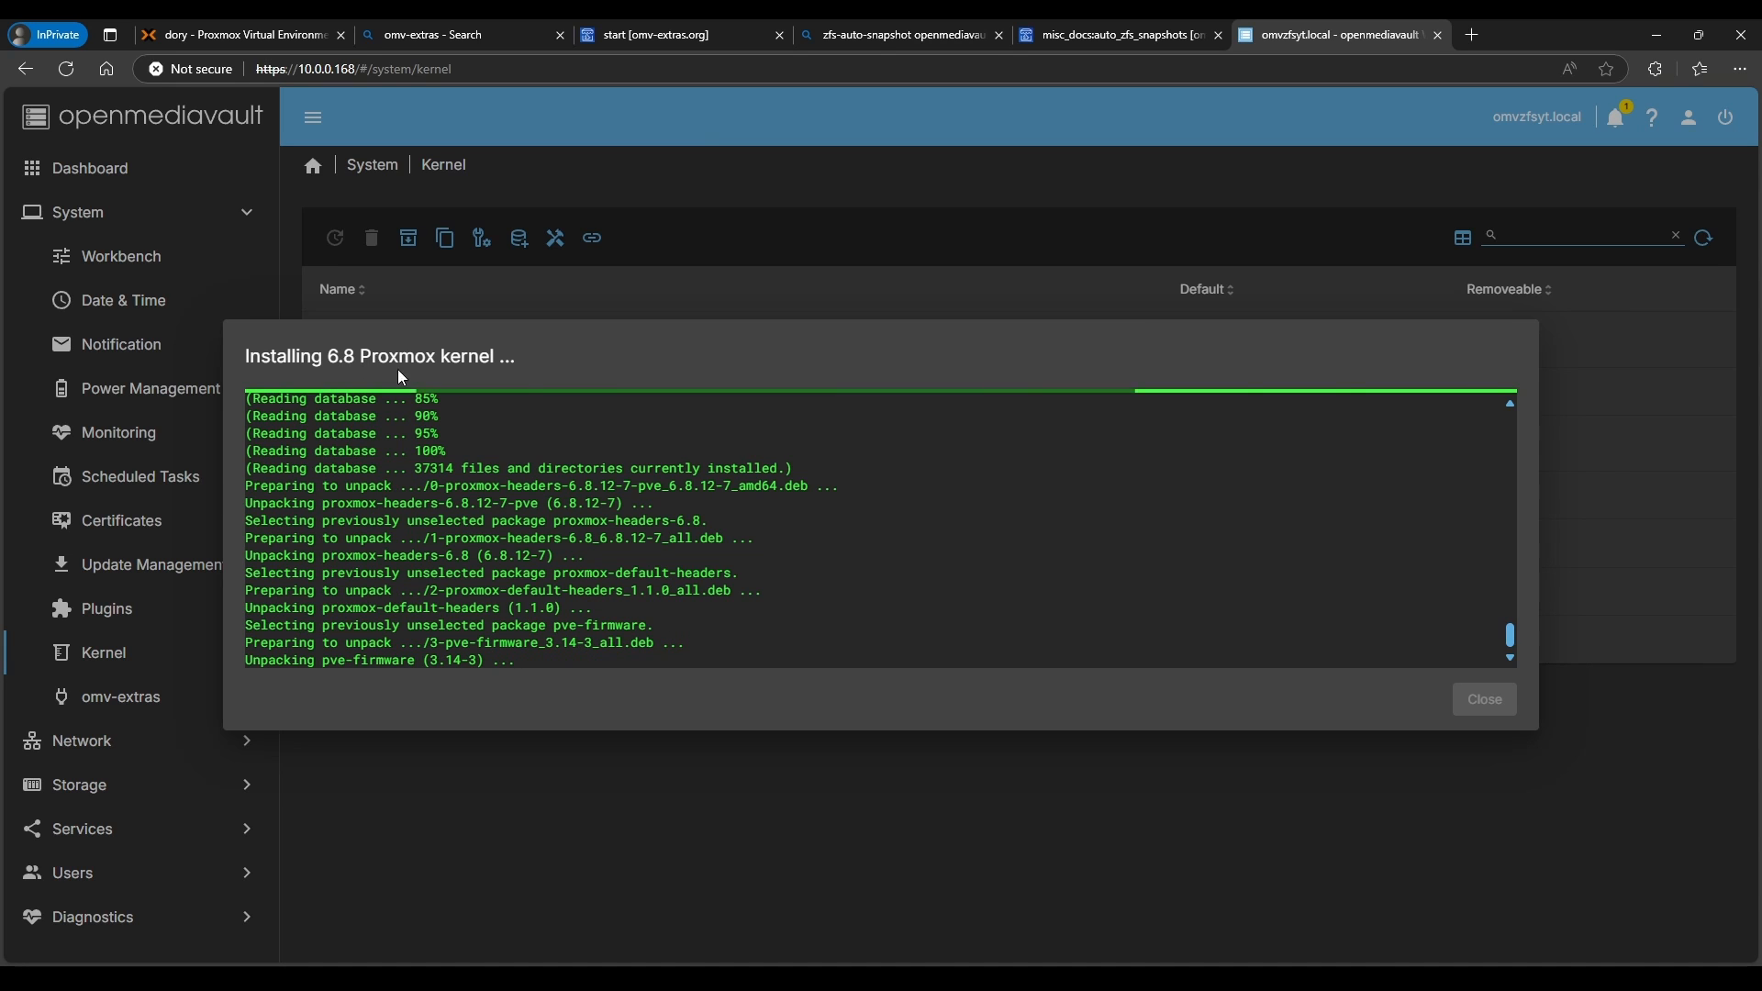
# - Search the web for "proxmox stable kernel" in a new browser tab and open the Proxmox VE Kernel wiki page
pyautogui.click(1476, 41)
pyautogui.write('prox')
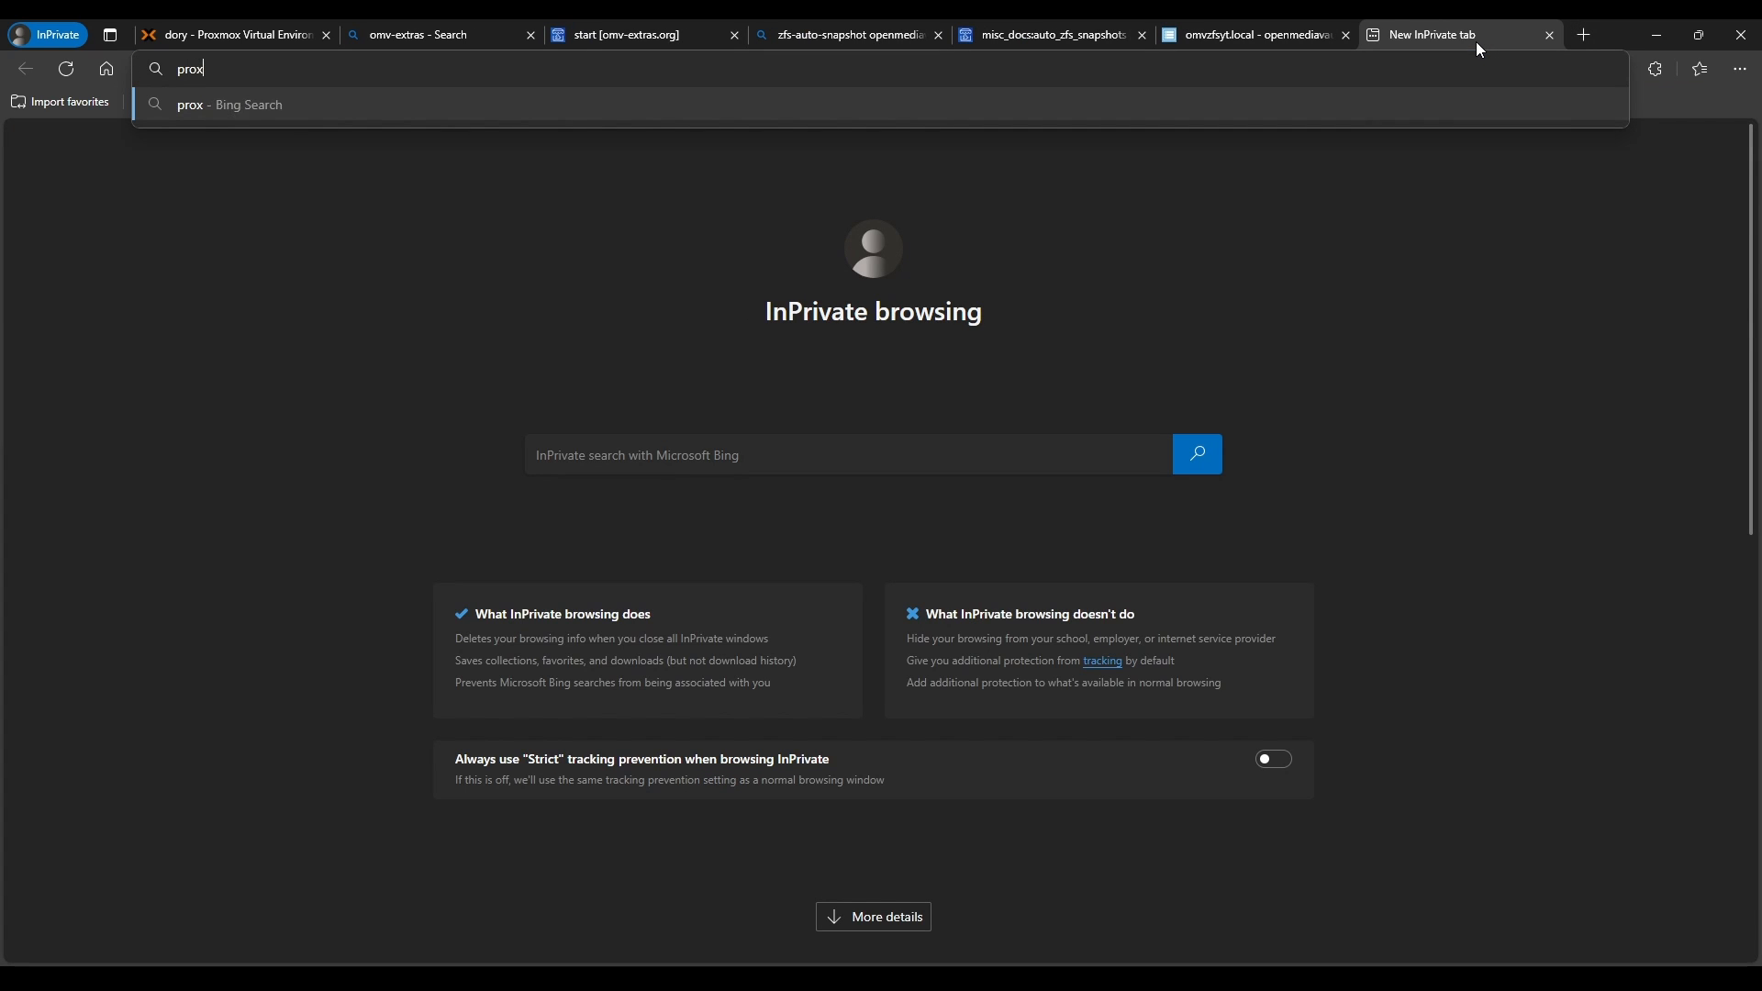
pyautogui.write('mox stable kern')
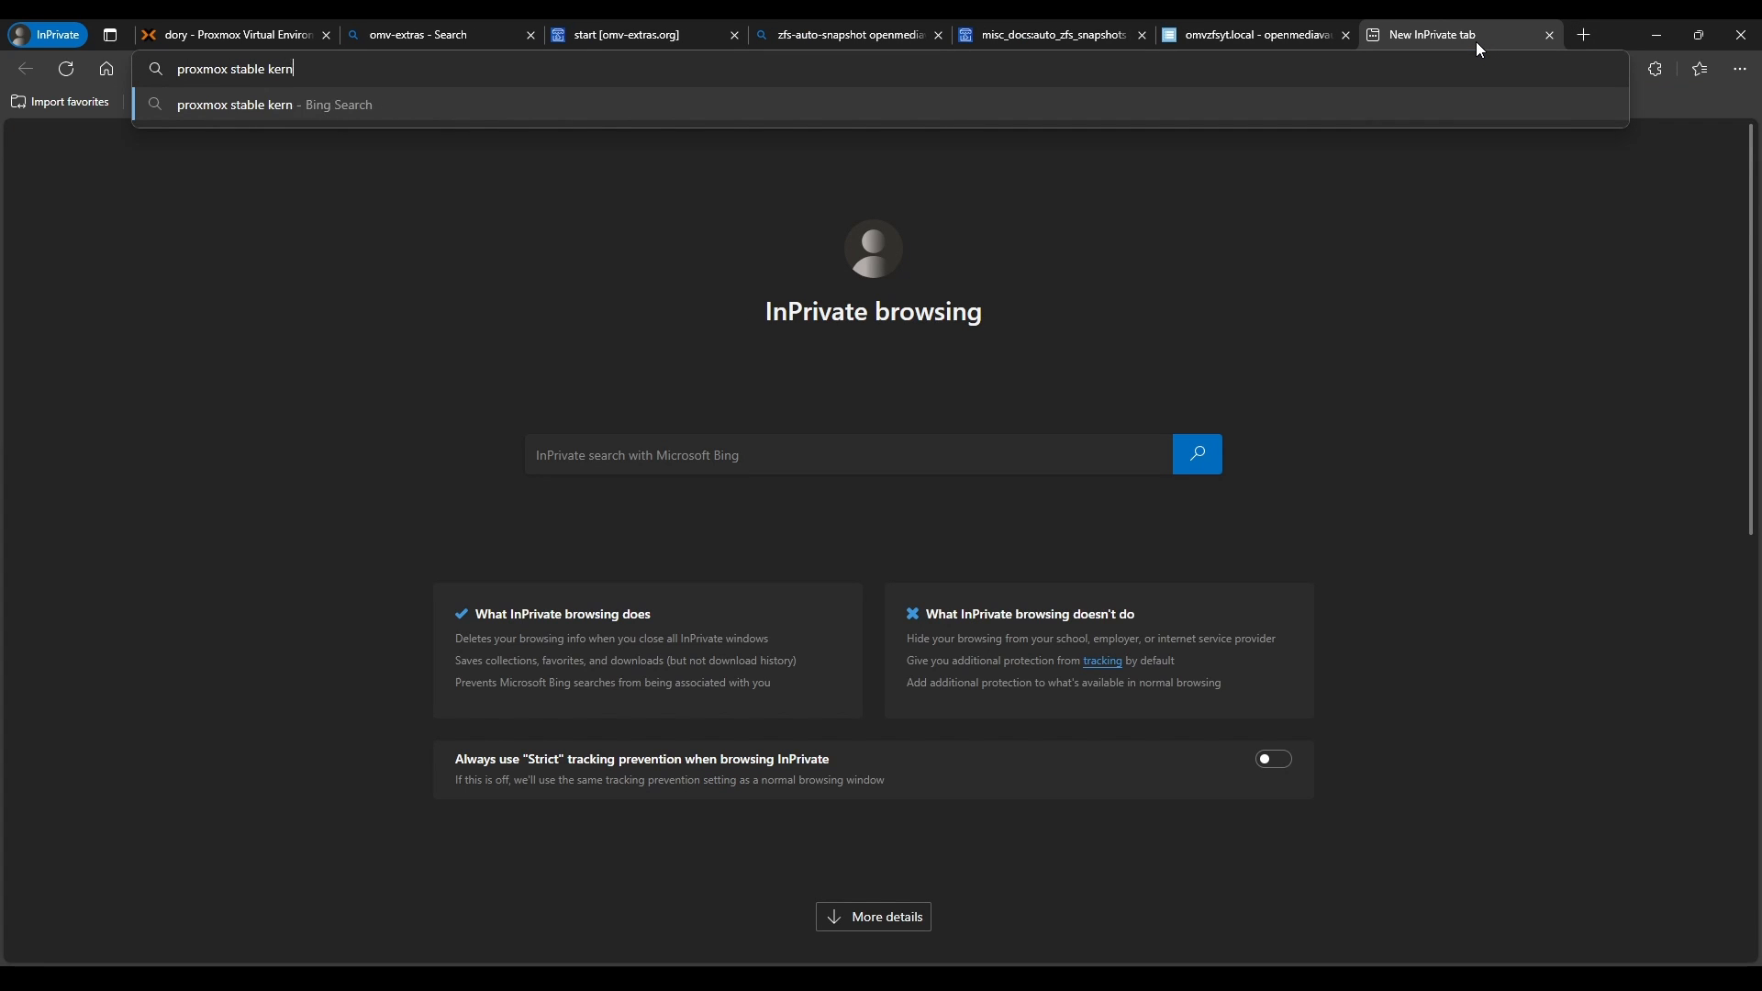
pyautogui.write('el')
pyautogui.press('Return')
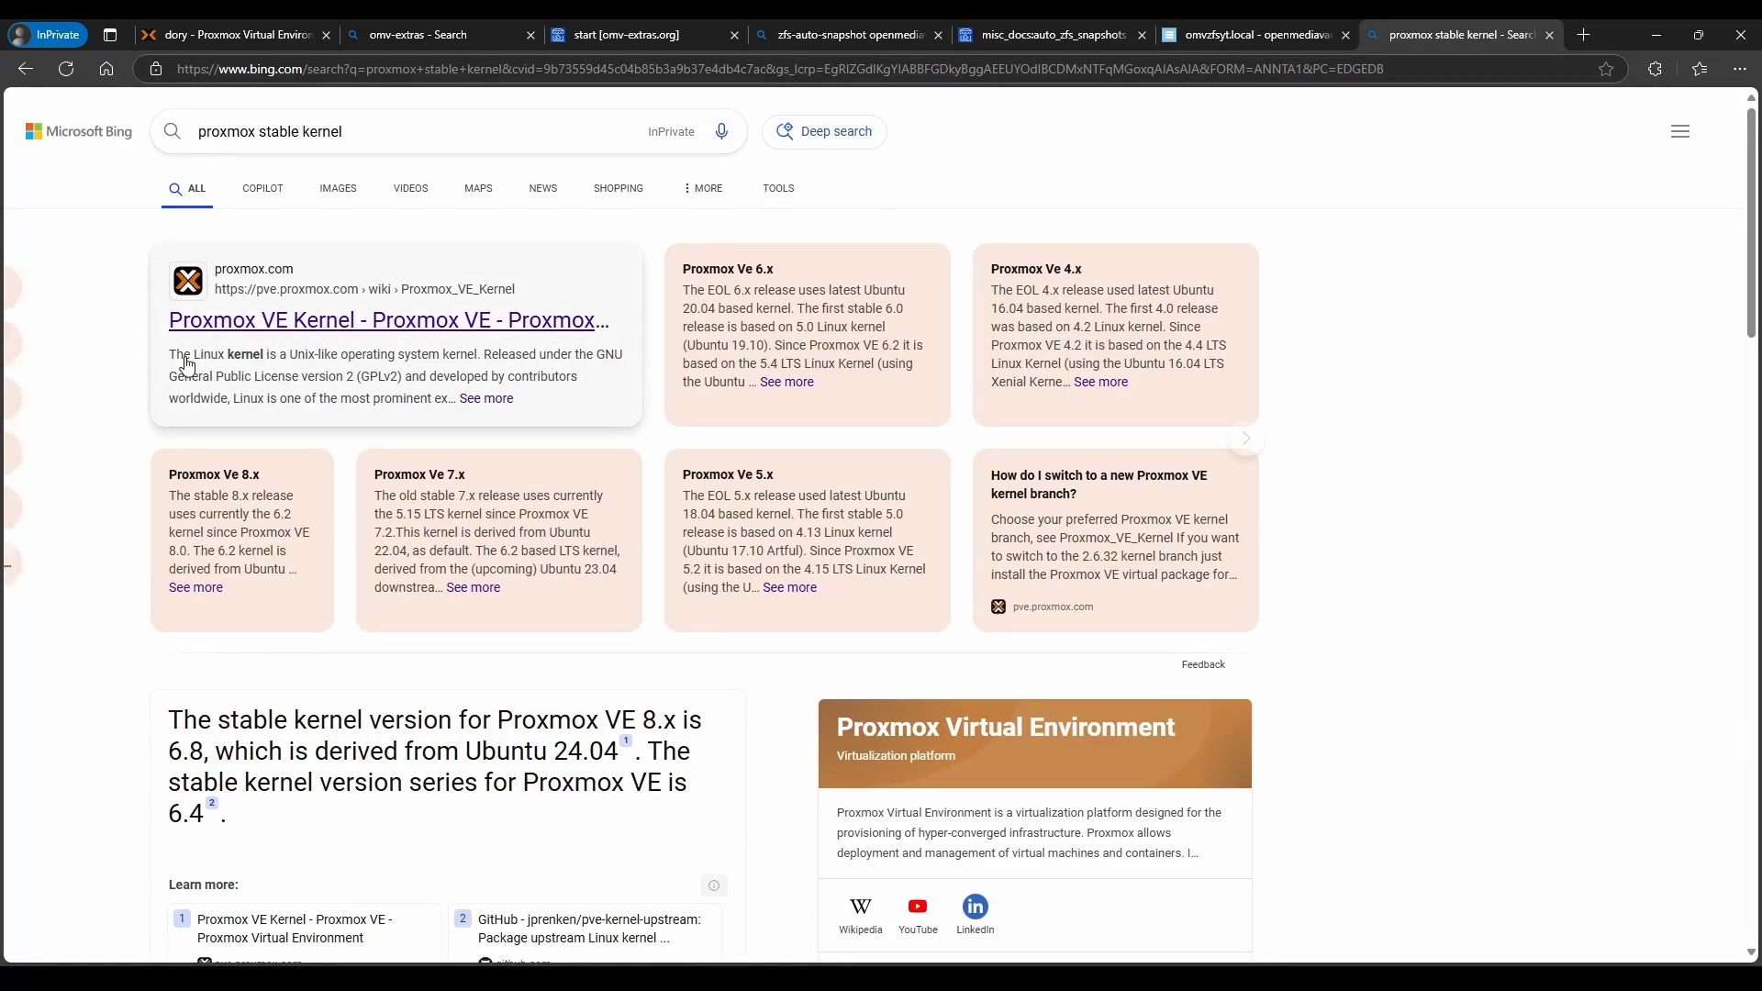
pyautogui.scroll(-5, 99, 567)
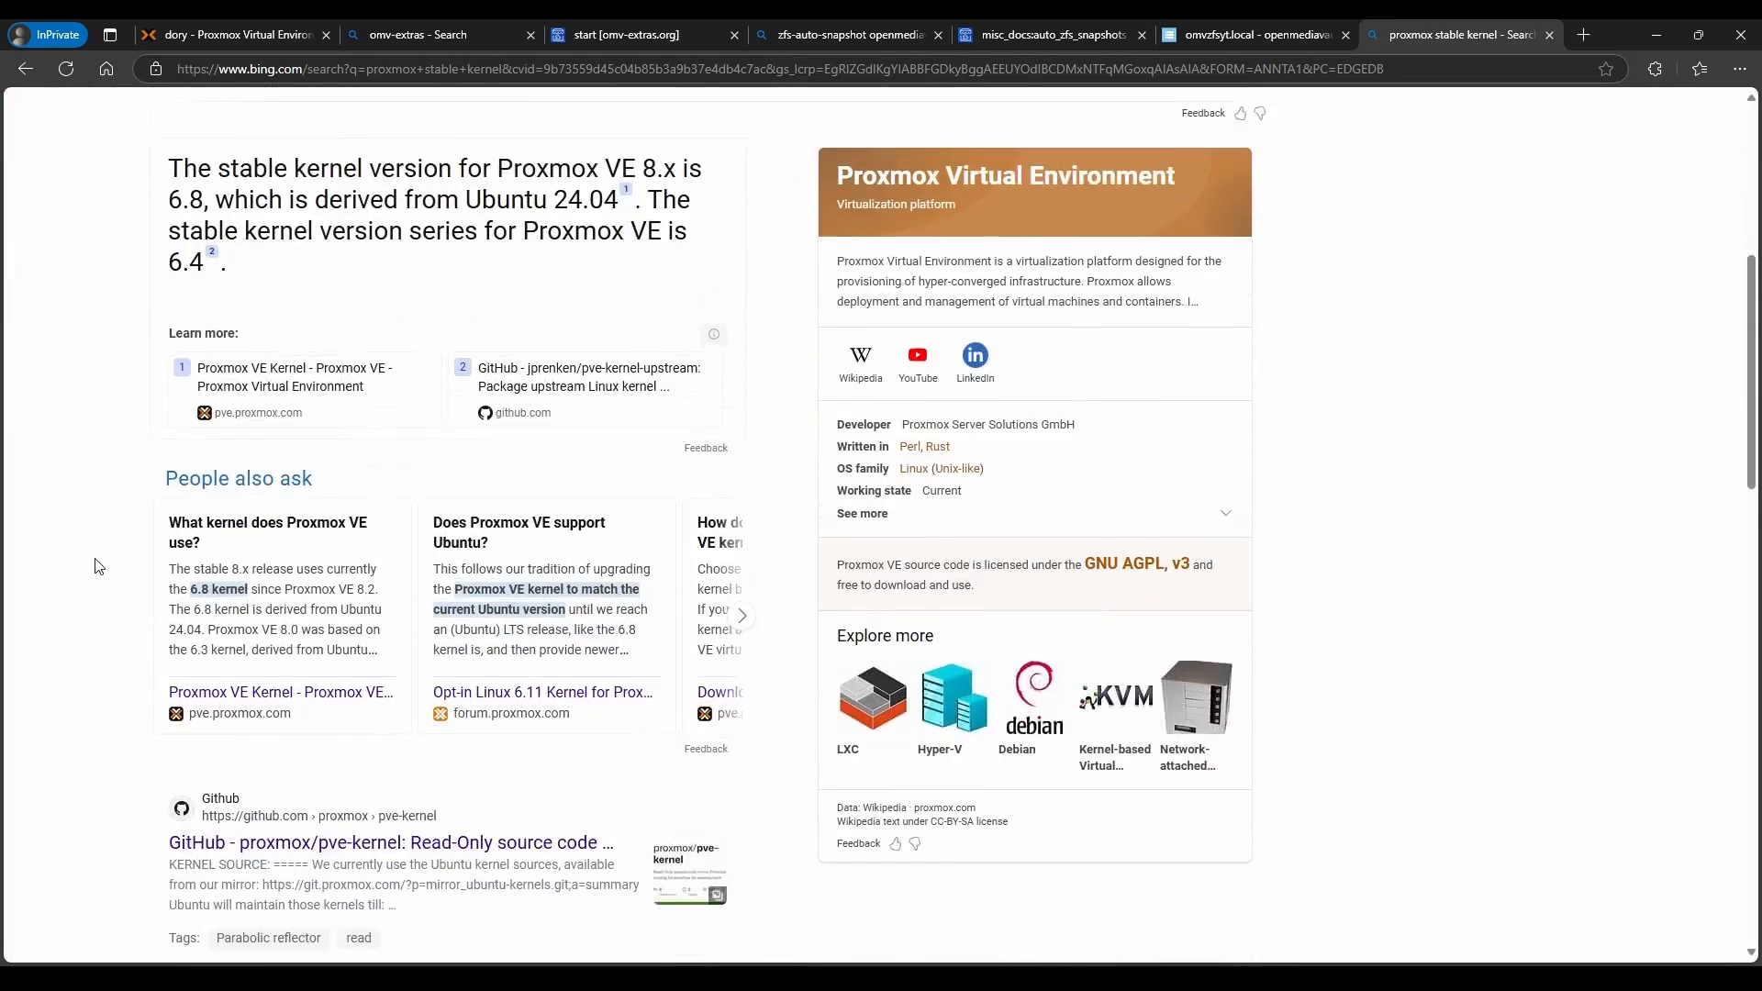
pyautogui.scroll(-3, 99, 566)
pyautogui.scroll(8, 131, 586)
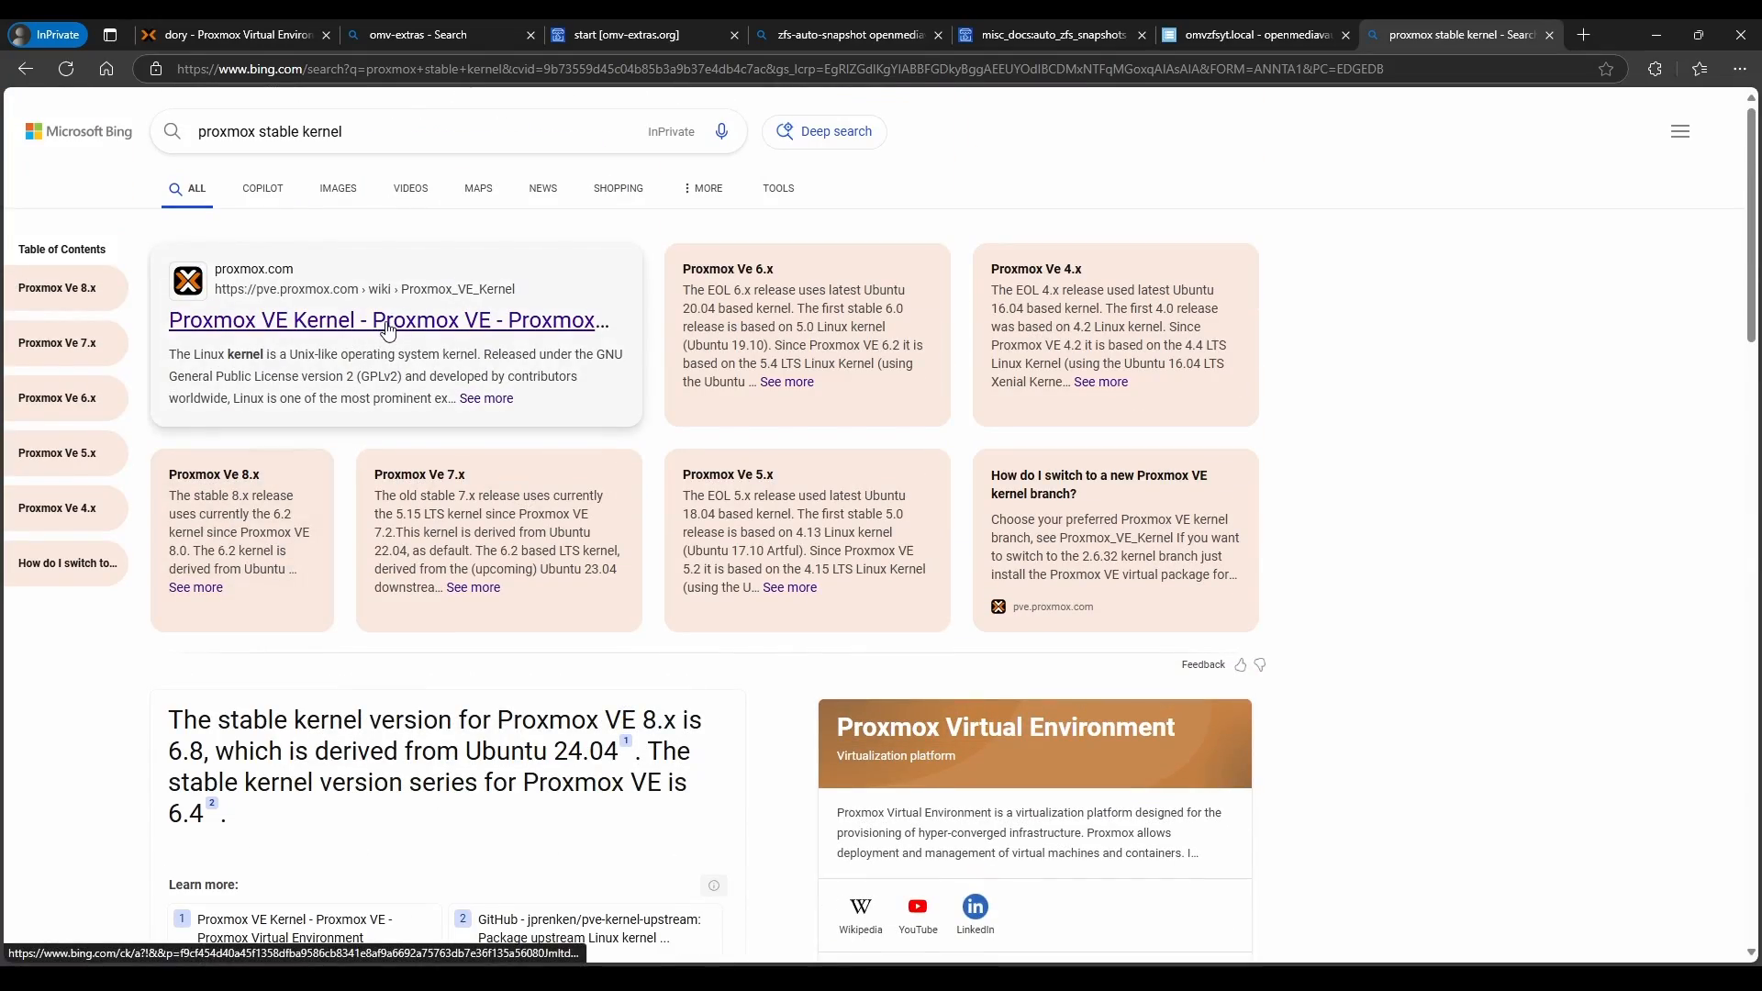
pyautogui.click(387, 321)
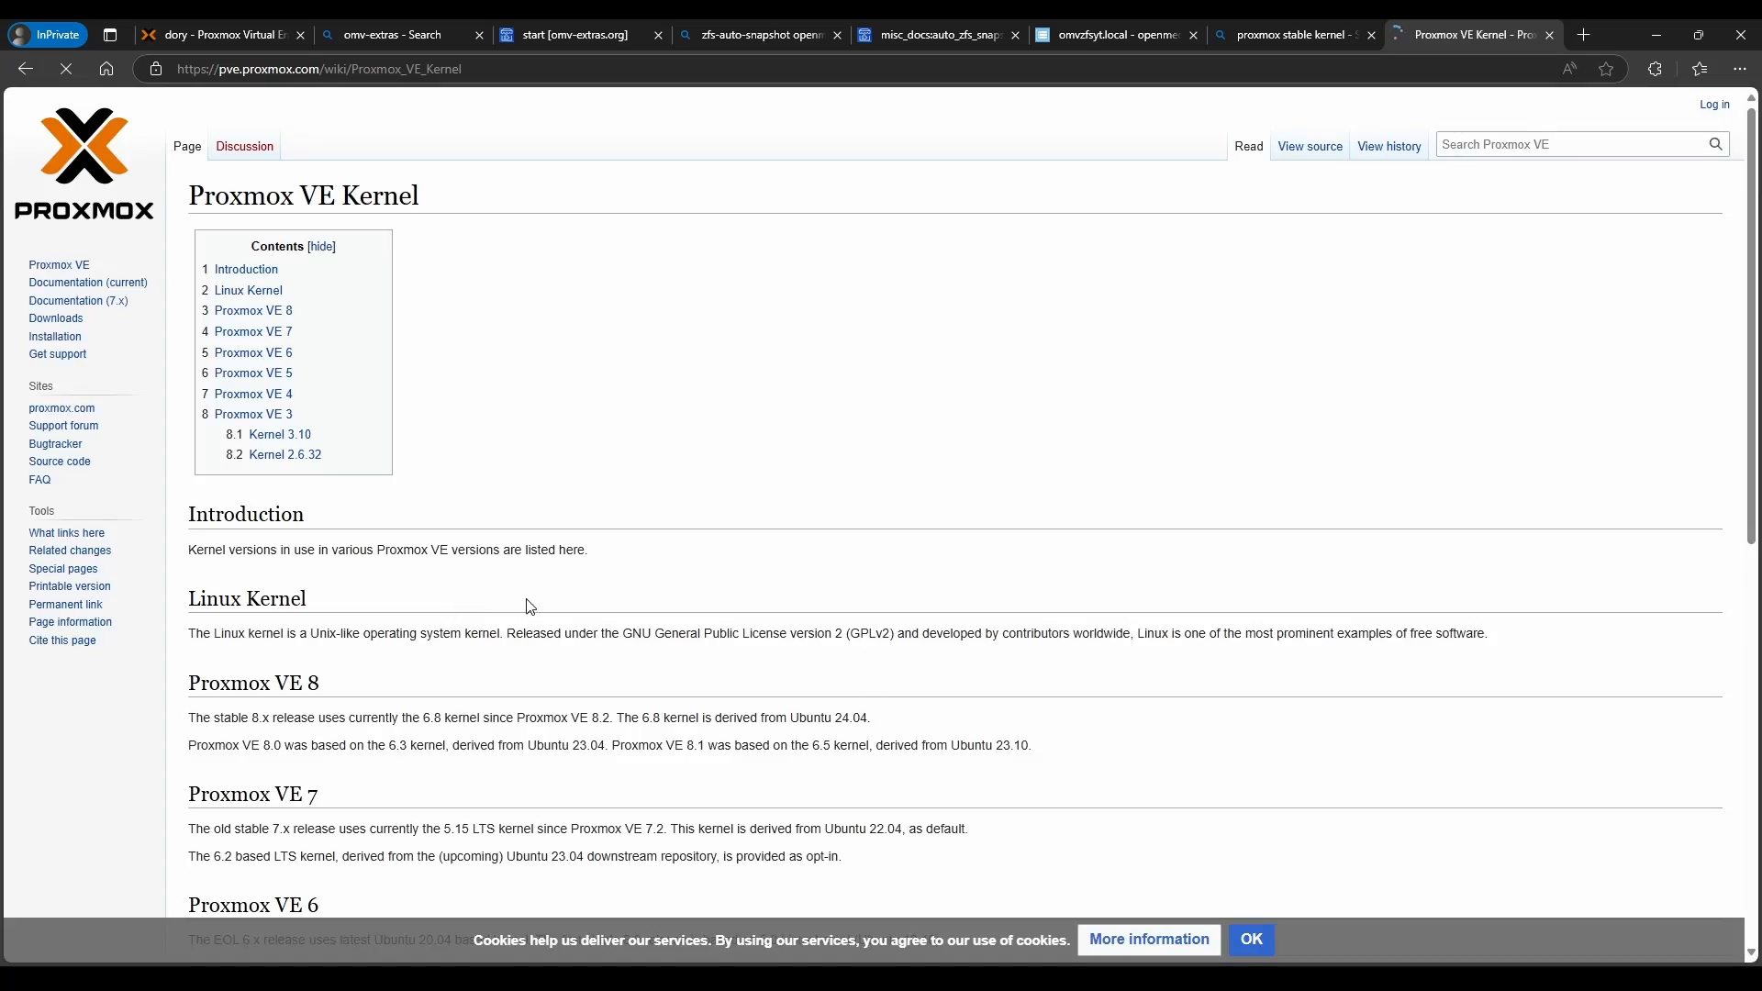
# - Read the Proxmox VE 8 section of the wiki page for the kernel version used by the stable release
pyautogui.scroll(-2, 341, 597)
pyautogui.moveTo(188, 545); pyautogui.dragTo(611, 535)
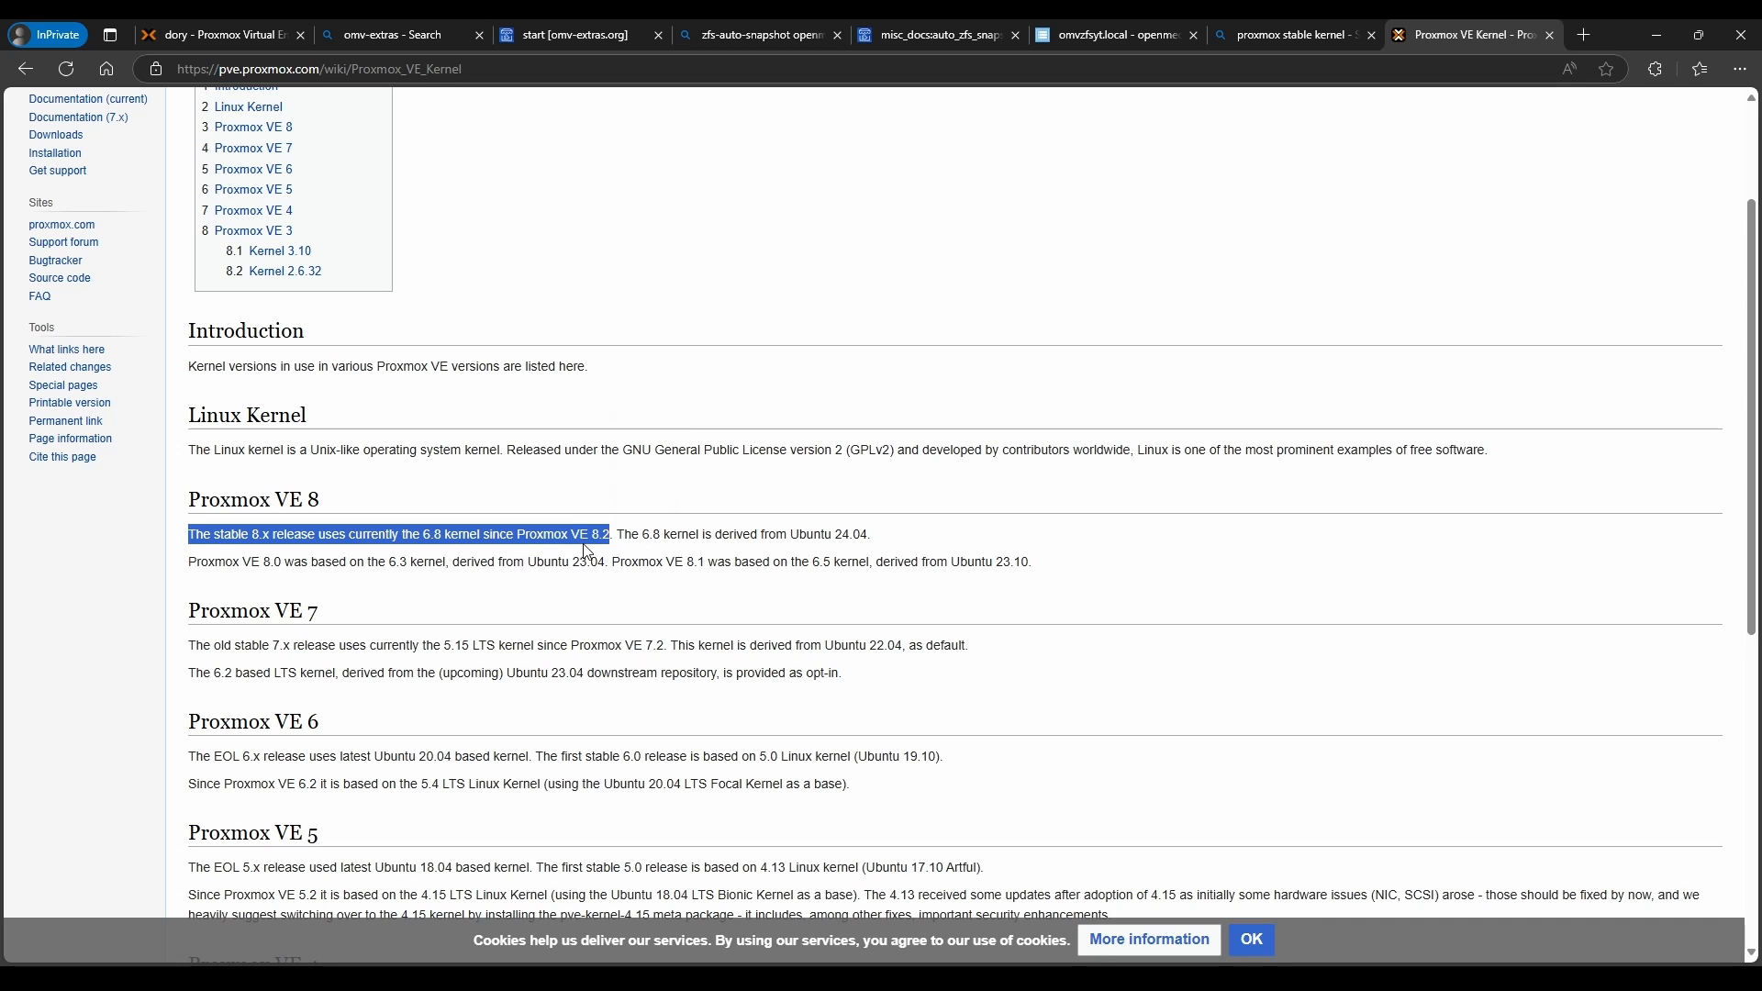
pyautogui.click(329, 560)
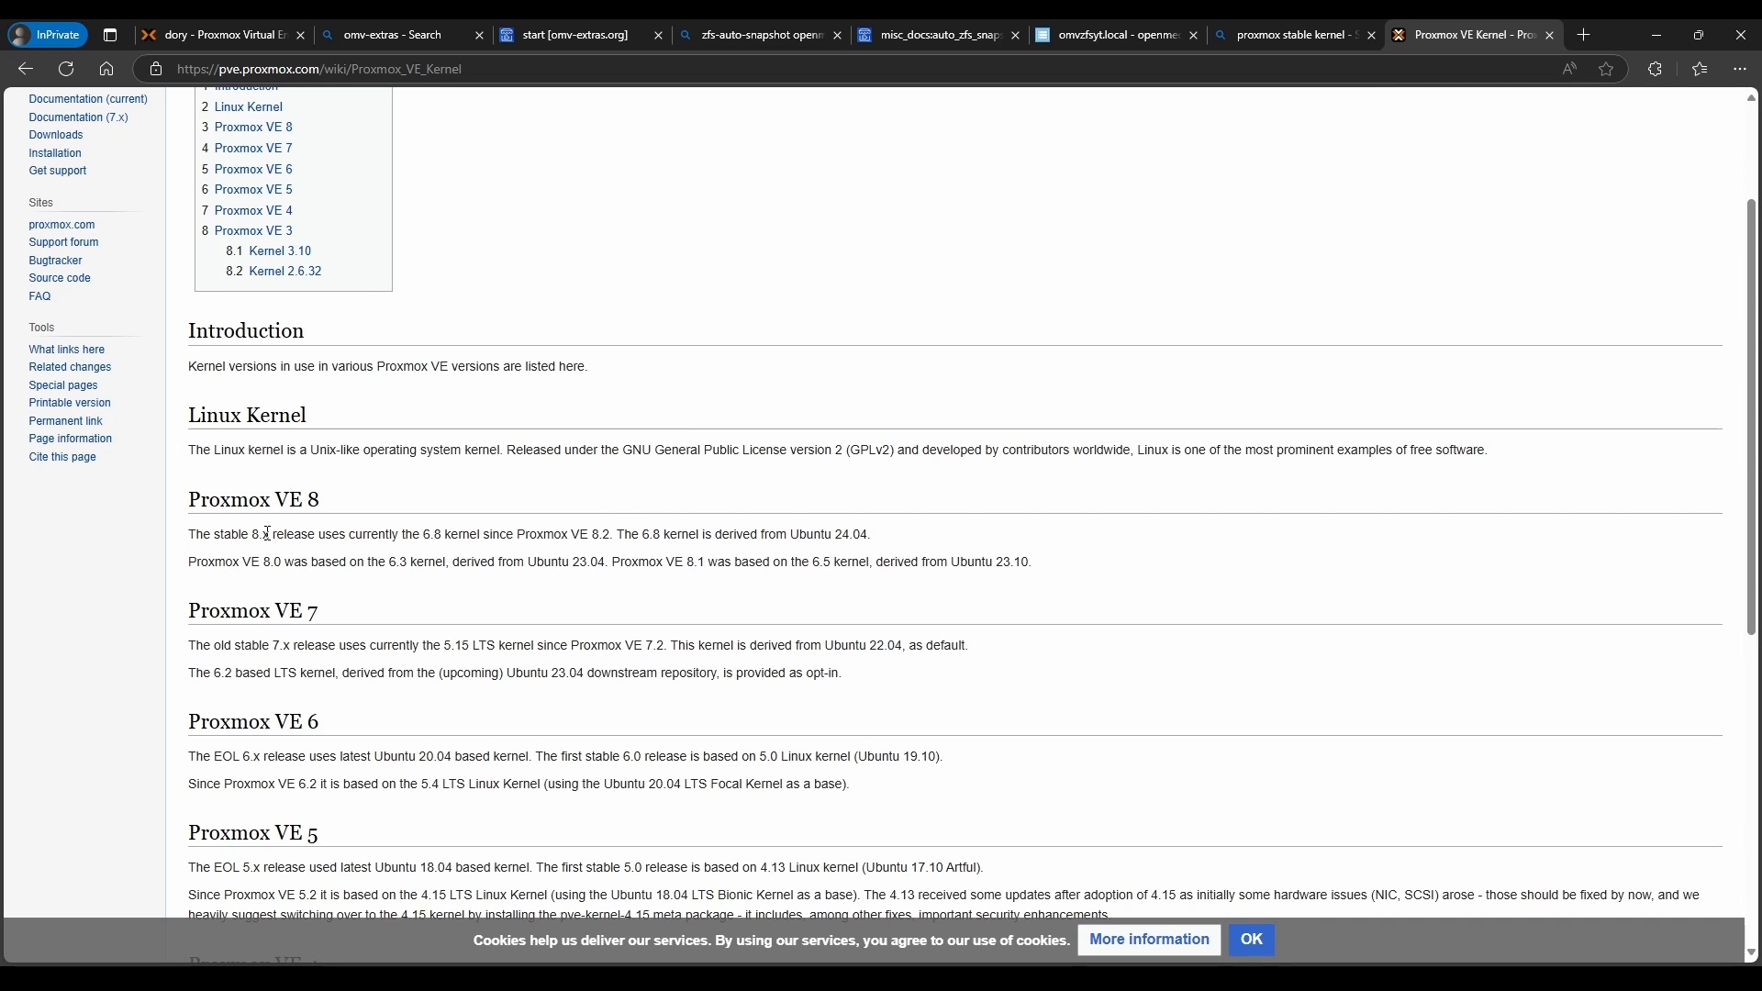
pyautogui.moveTo(405, 537); pyautogui.dragTo(484, 541)
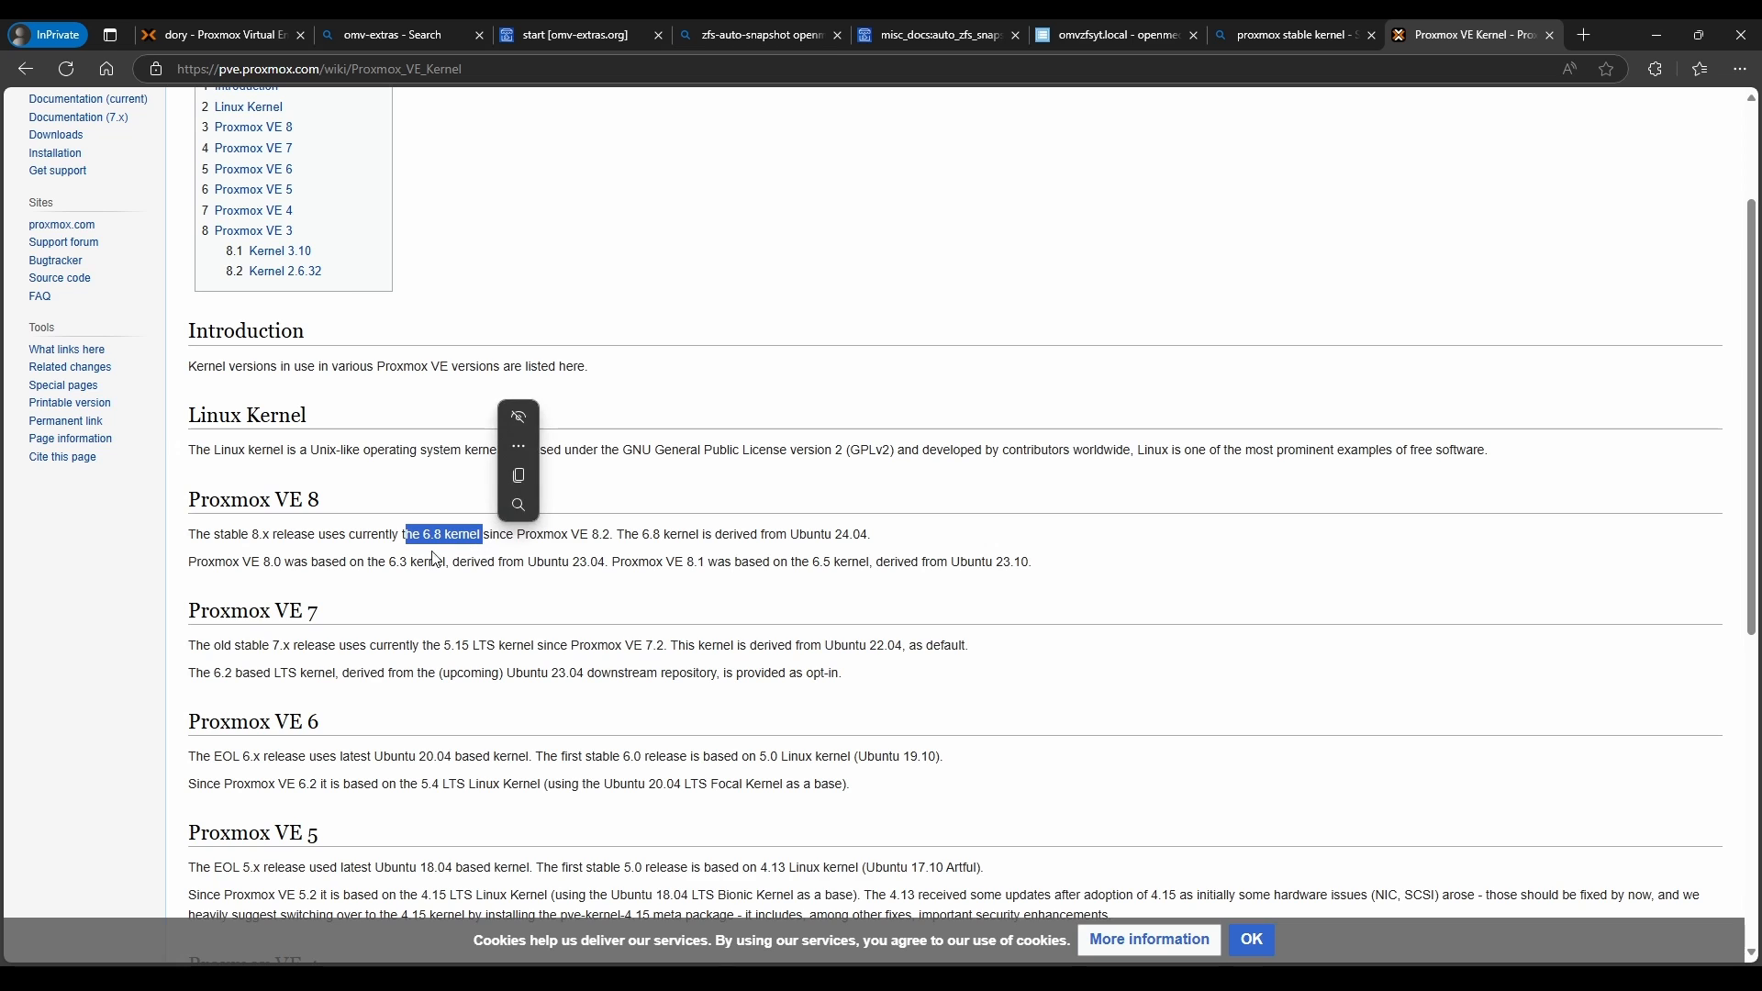
pyautogui.click(448, 528)
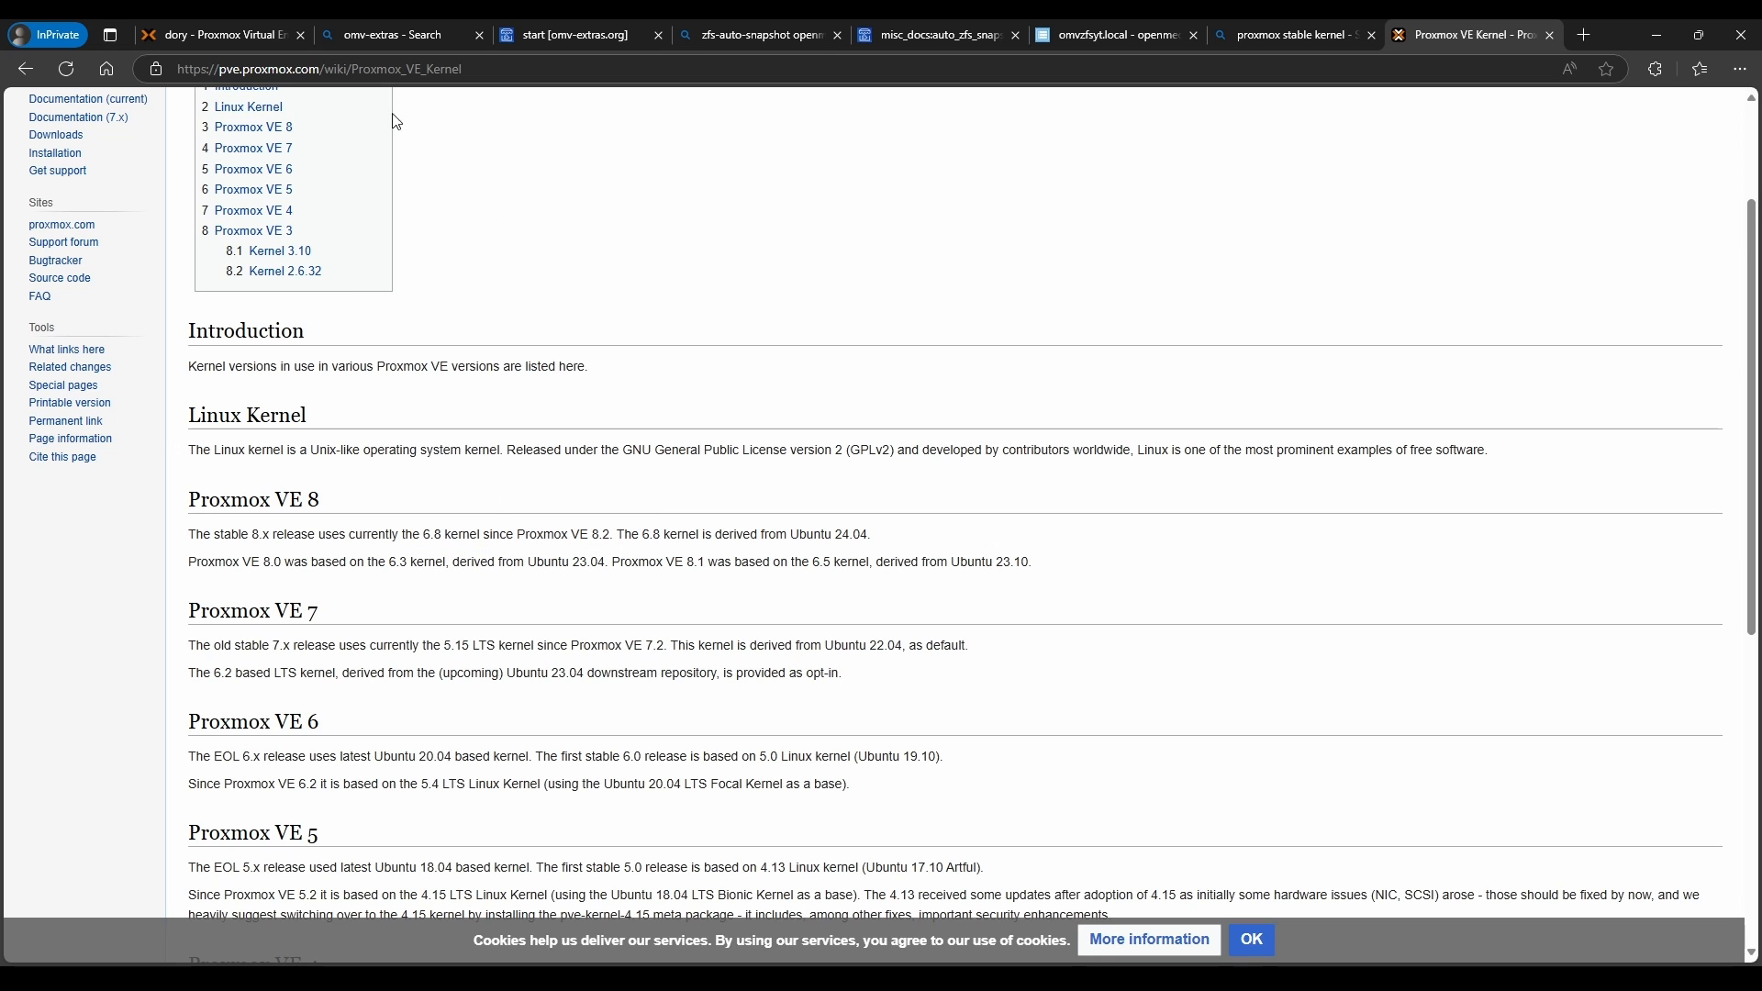
# - Return to openmediavault, close the kernel installation output and reboot the system, confirming the reboot
pyautogui.click(1115, 37)
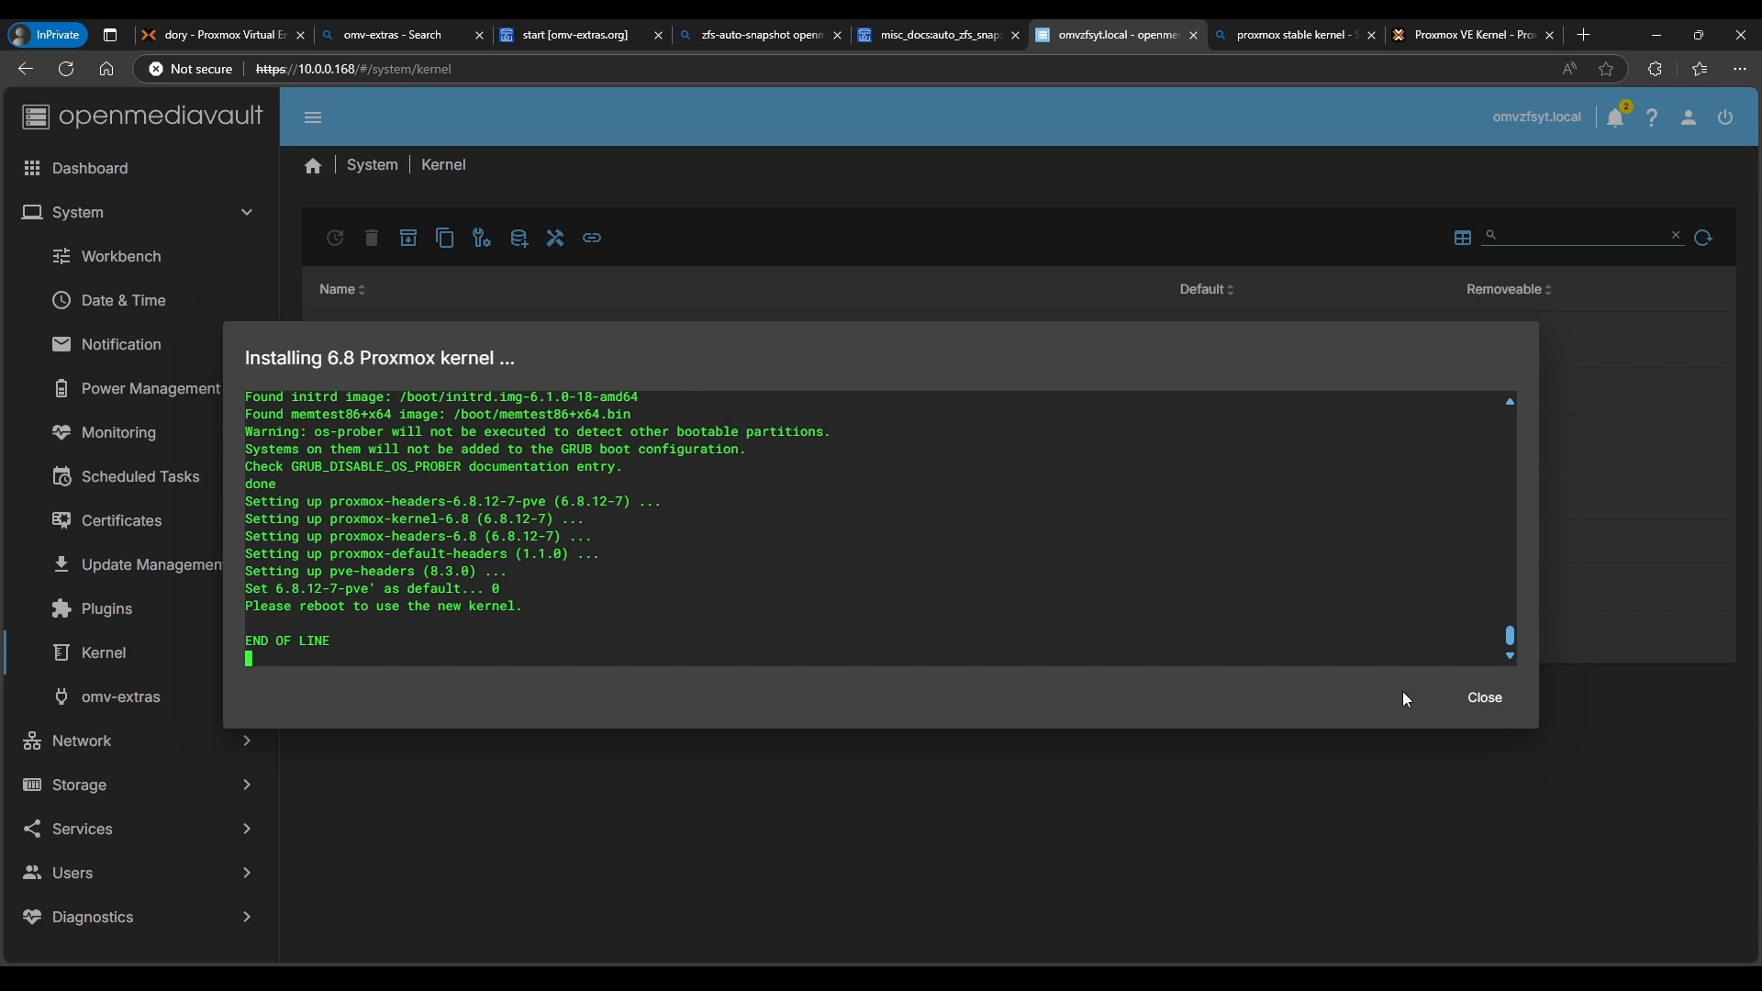
pyautogui.click(1487, 698)
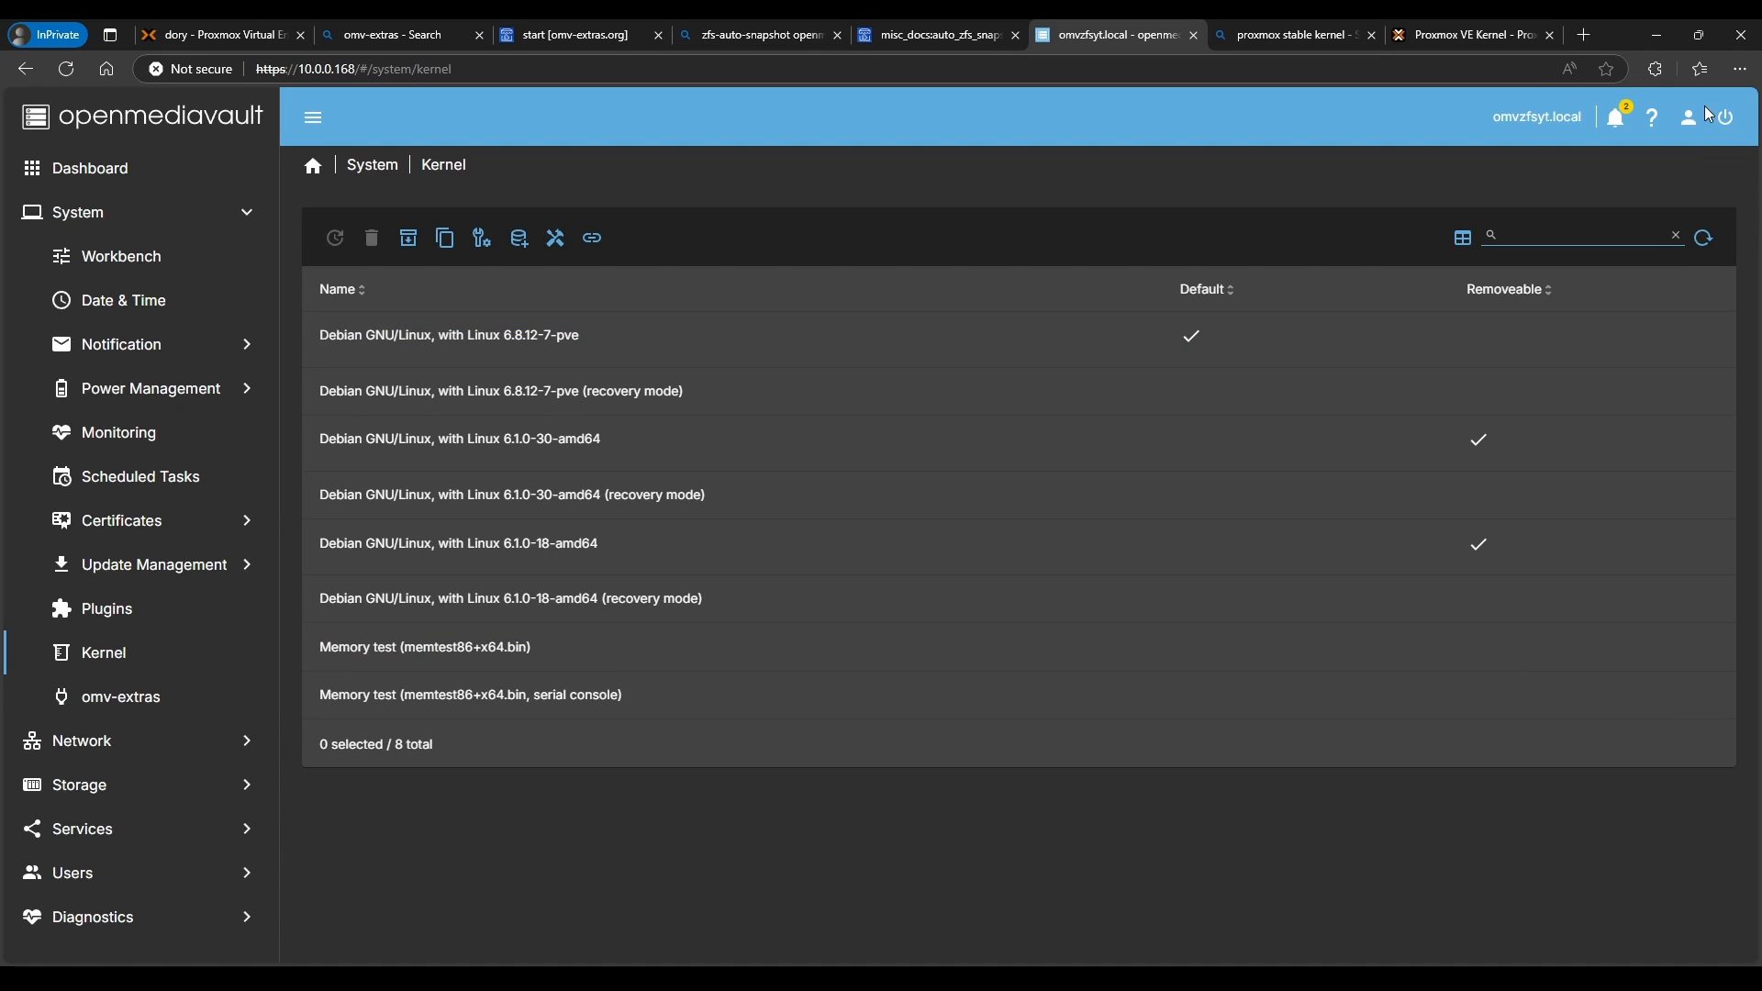
pyautogui.click(1725, 119)
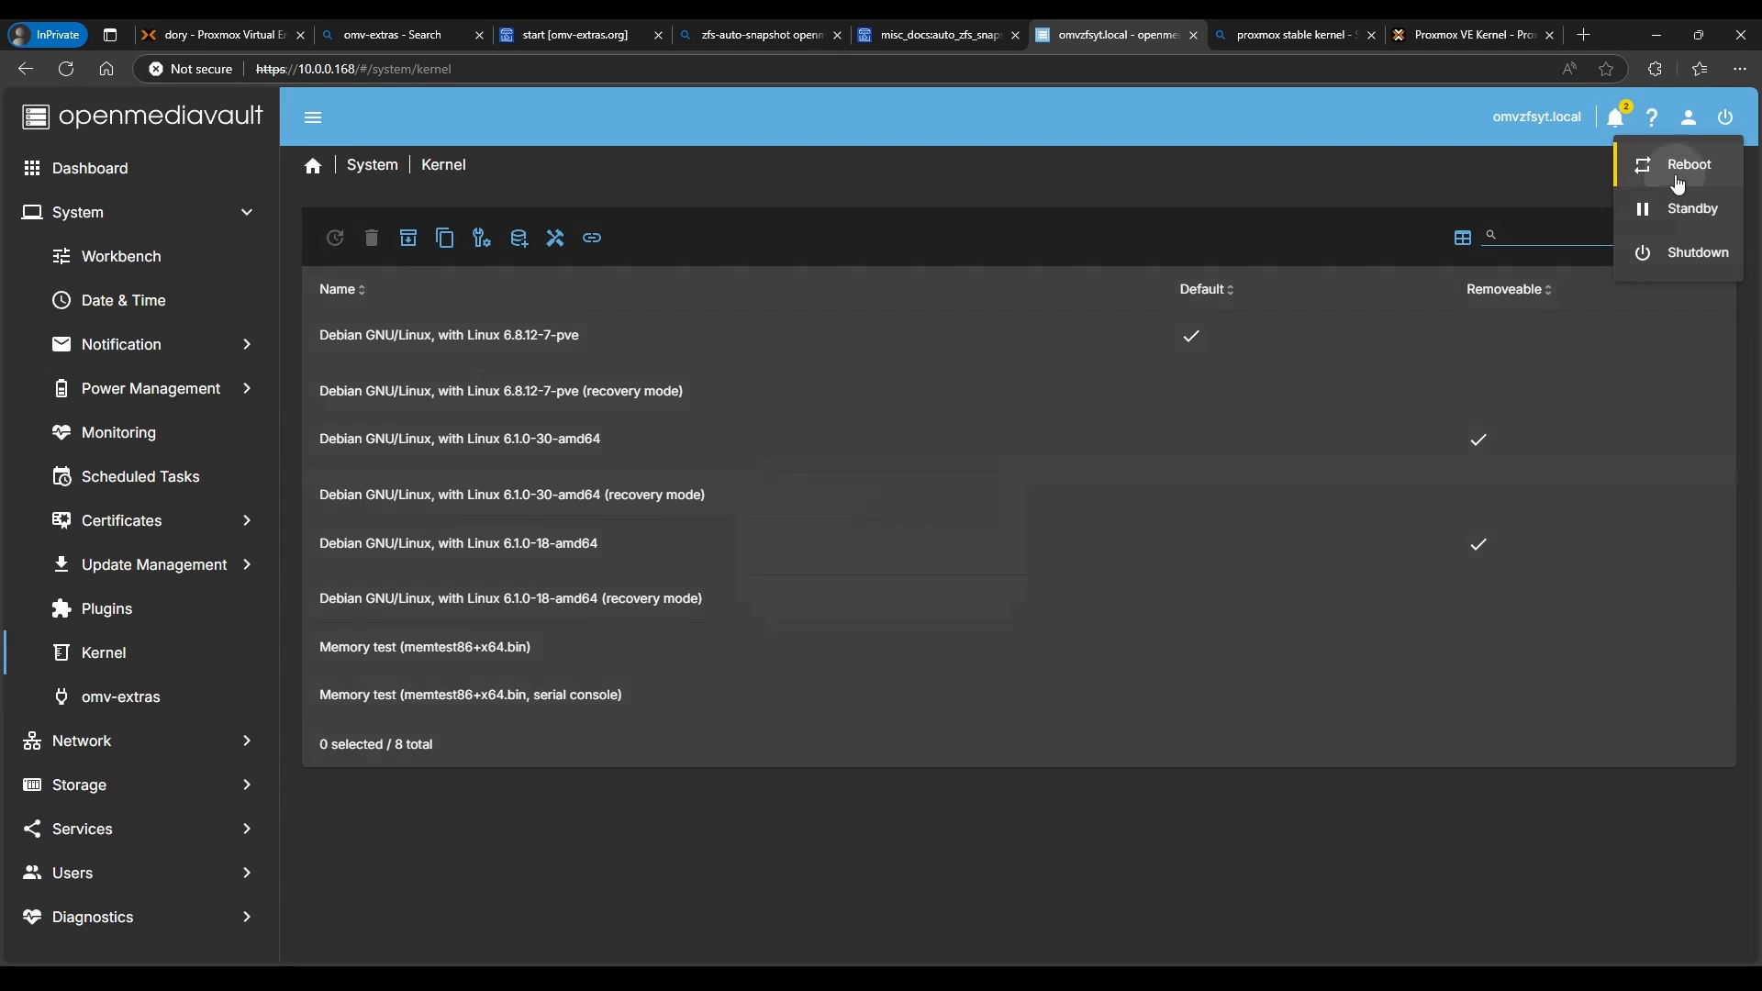
pyautogui.click(1682, 164)
pyautogui.click(779, 584)
pyautogui.click(978, 576)
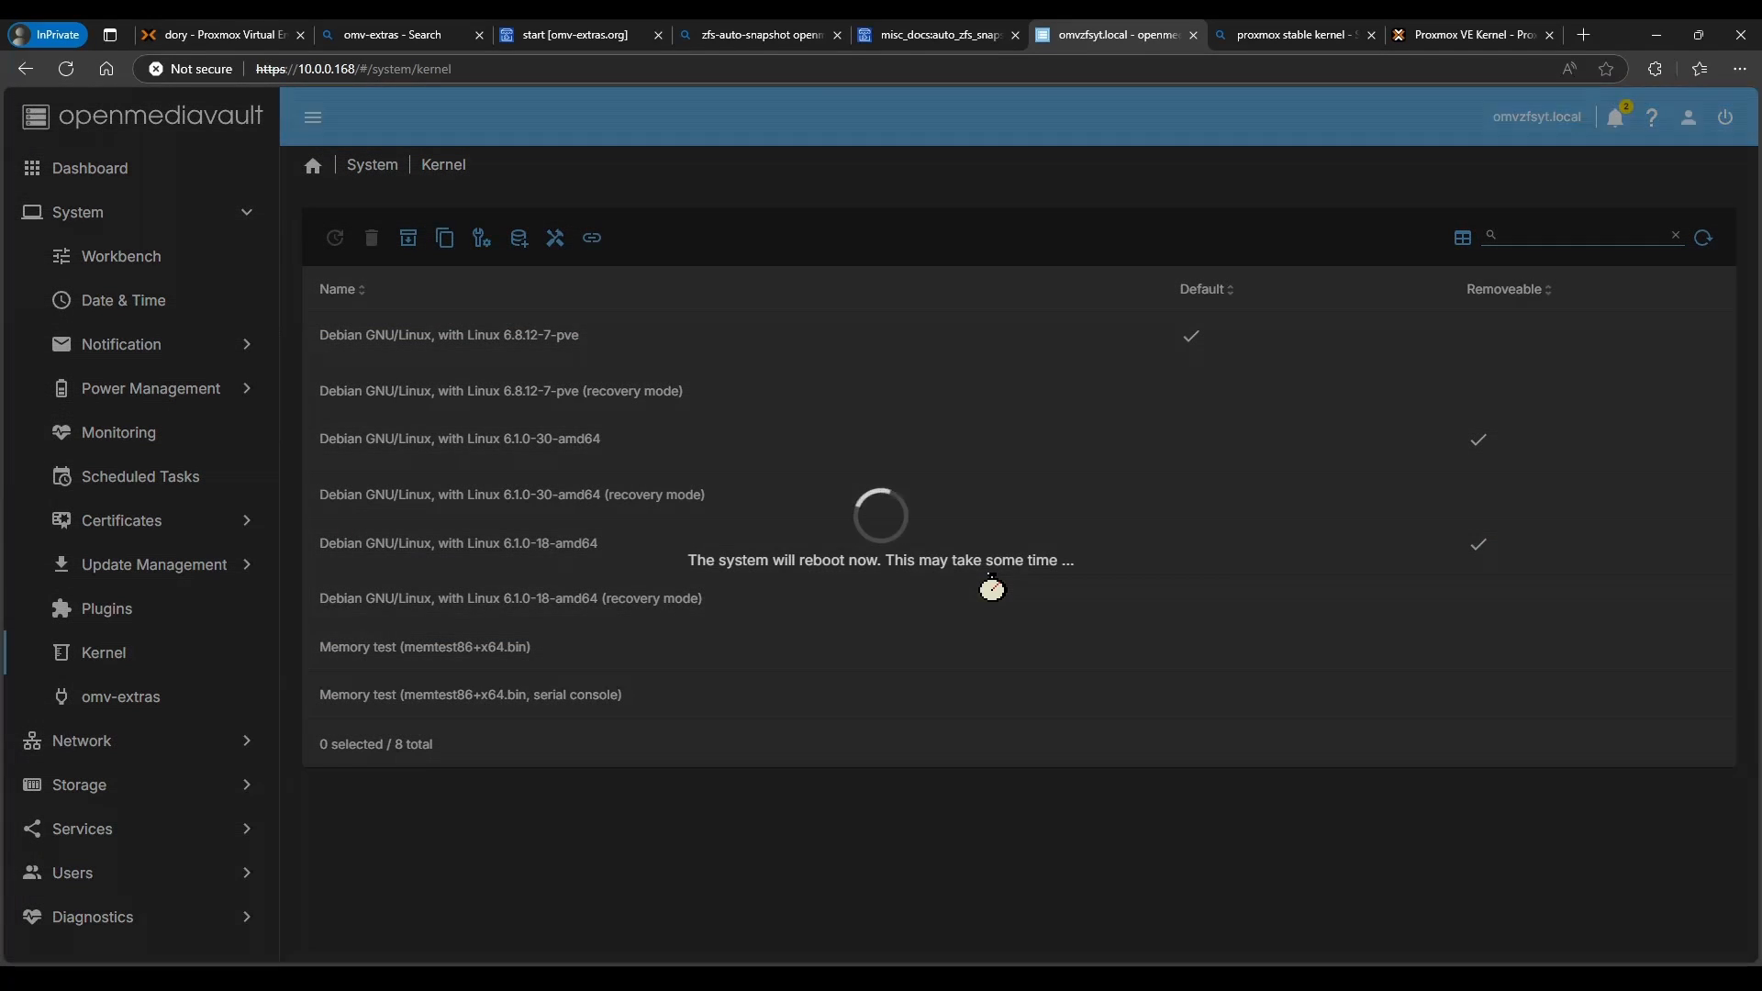
# - Log back in to openmediavault as admin with the account password
pyautogui.write('admin')
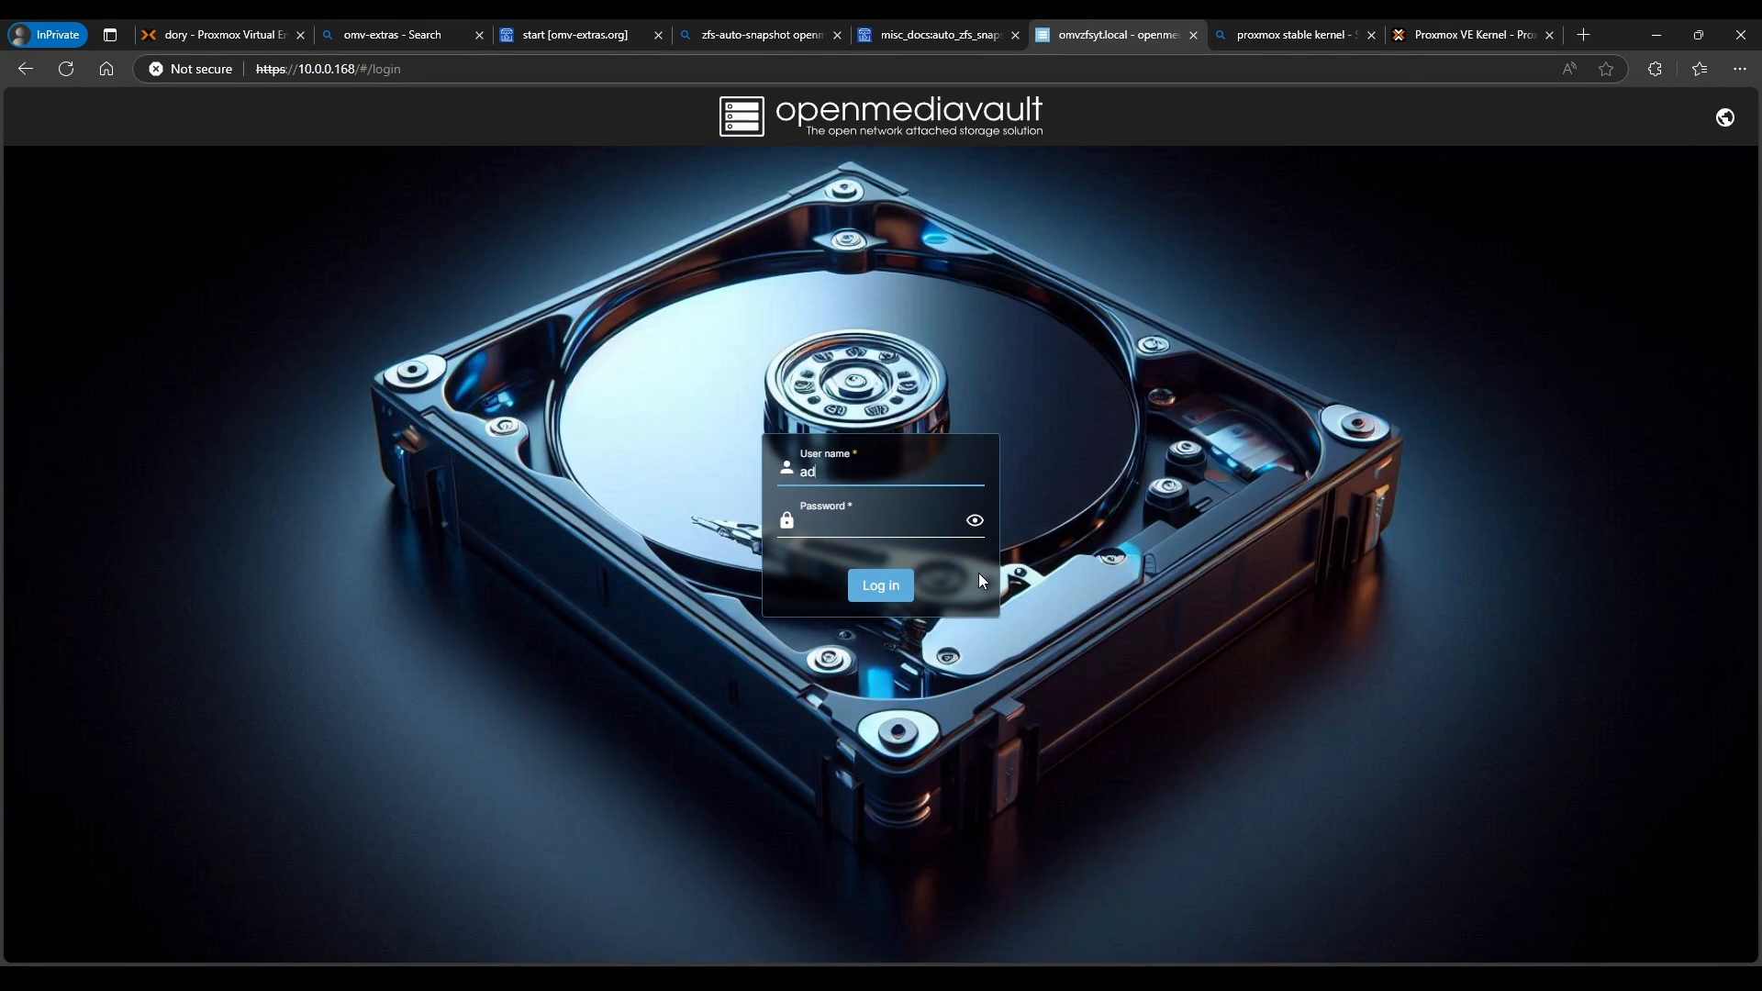
pyautogui.press('Tab')
pyautogui.write('*******')
pyautogui.press('Return')
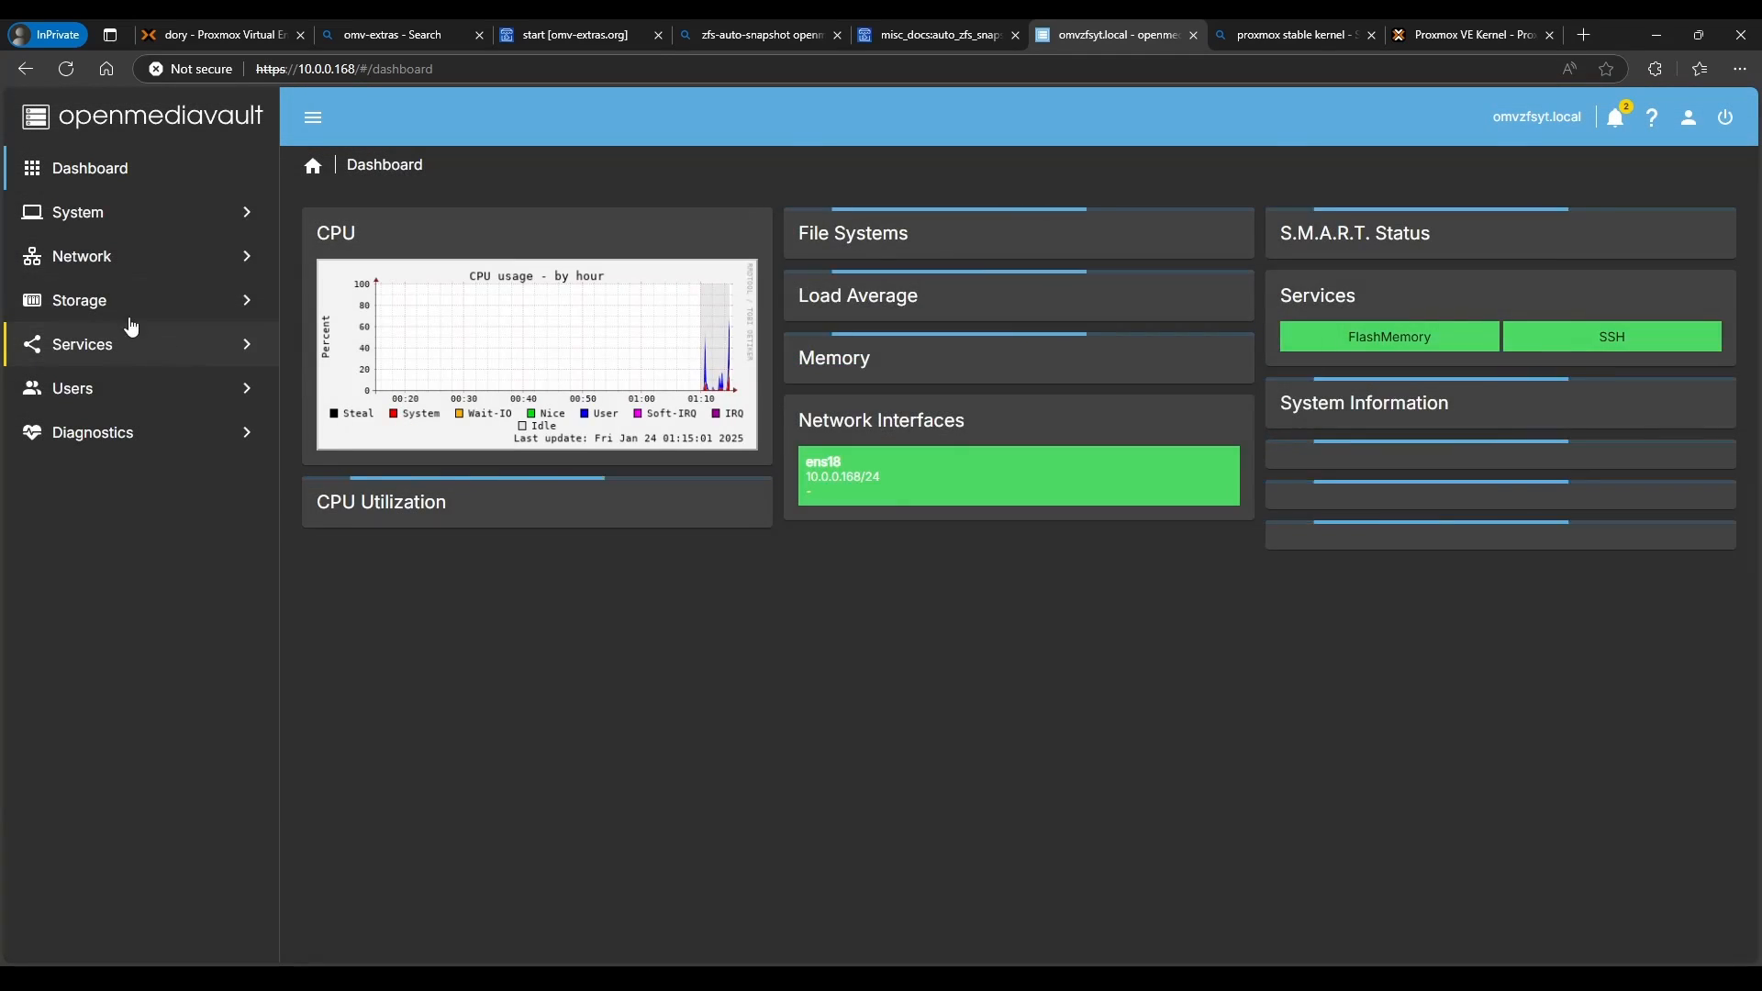
# - Check which kernel is the default in the system's kernel list
pyautogui.click(134, 209)
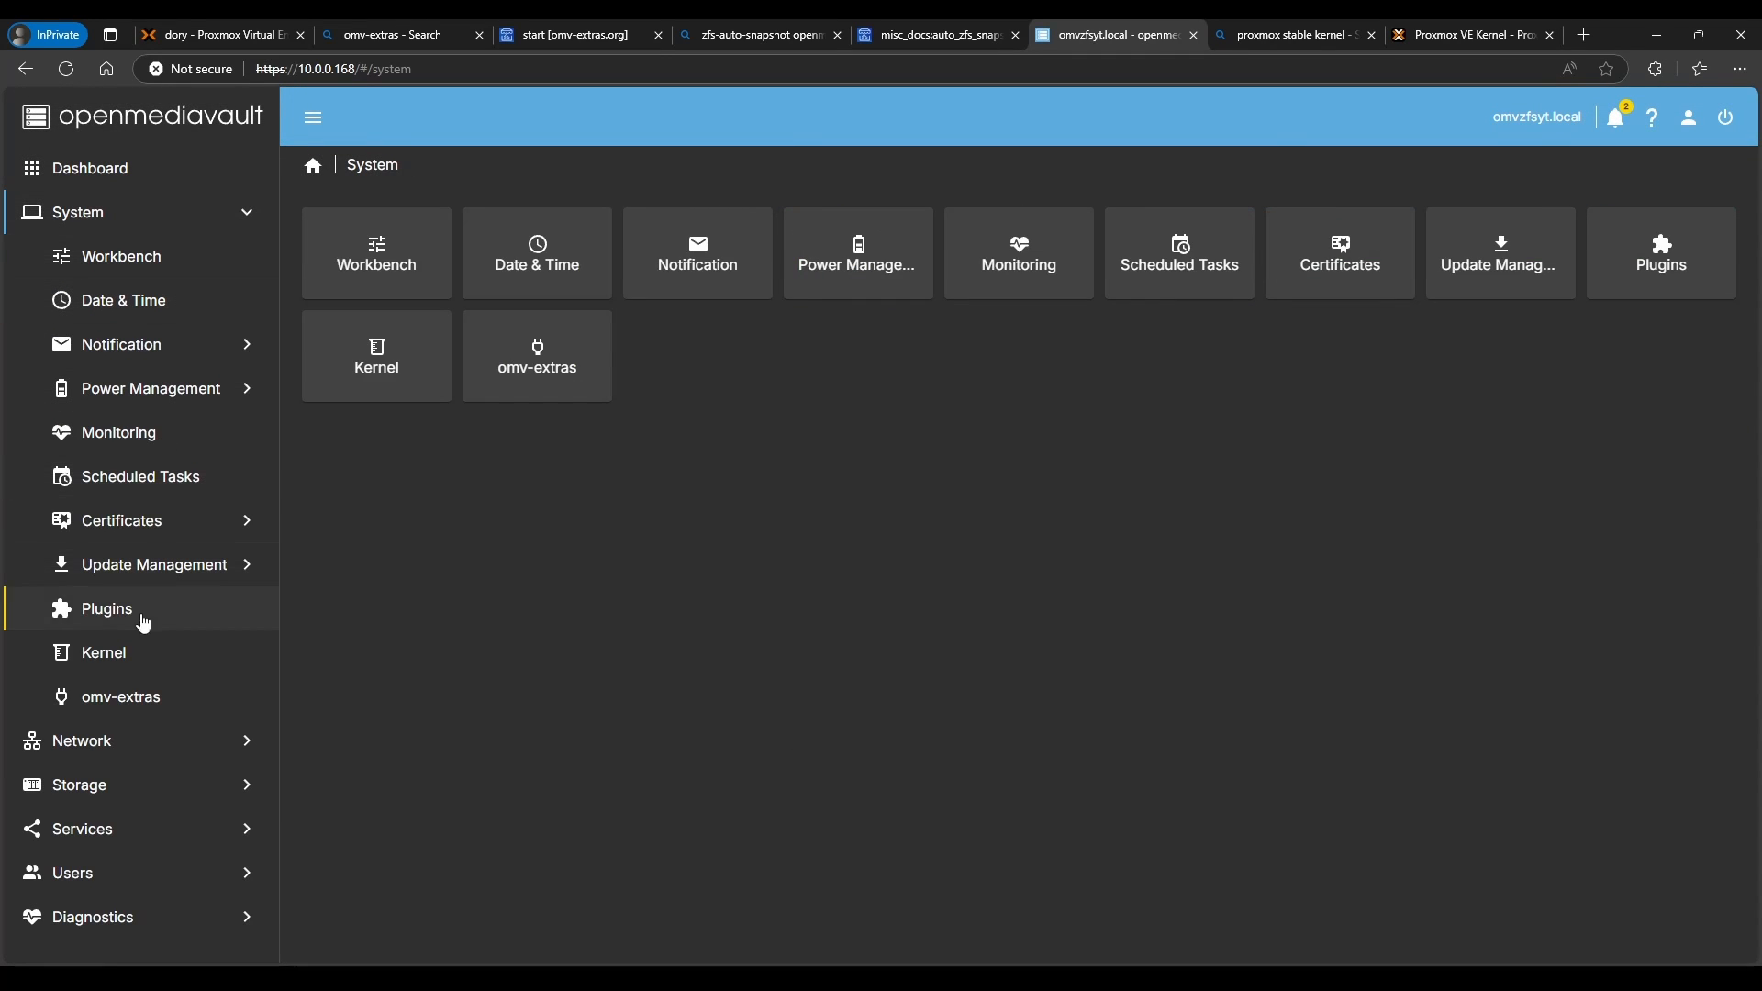
pyautogui.click(108, 659)
pyautogui.click(735, 355)
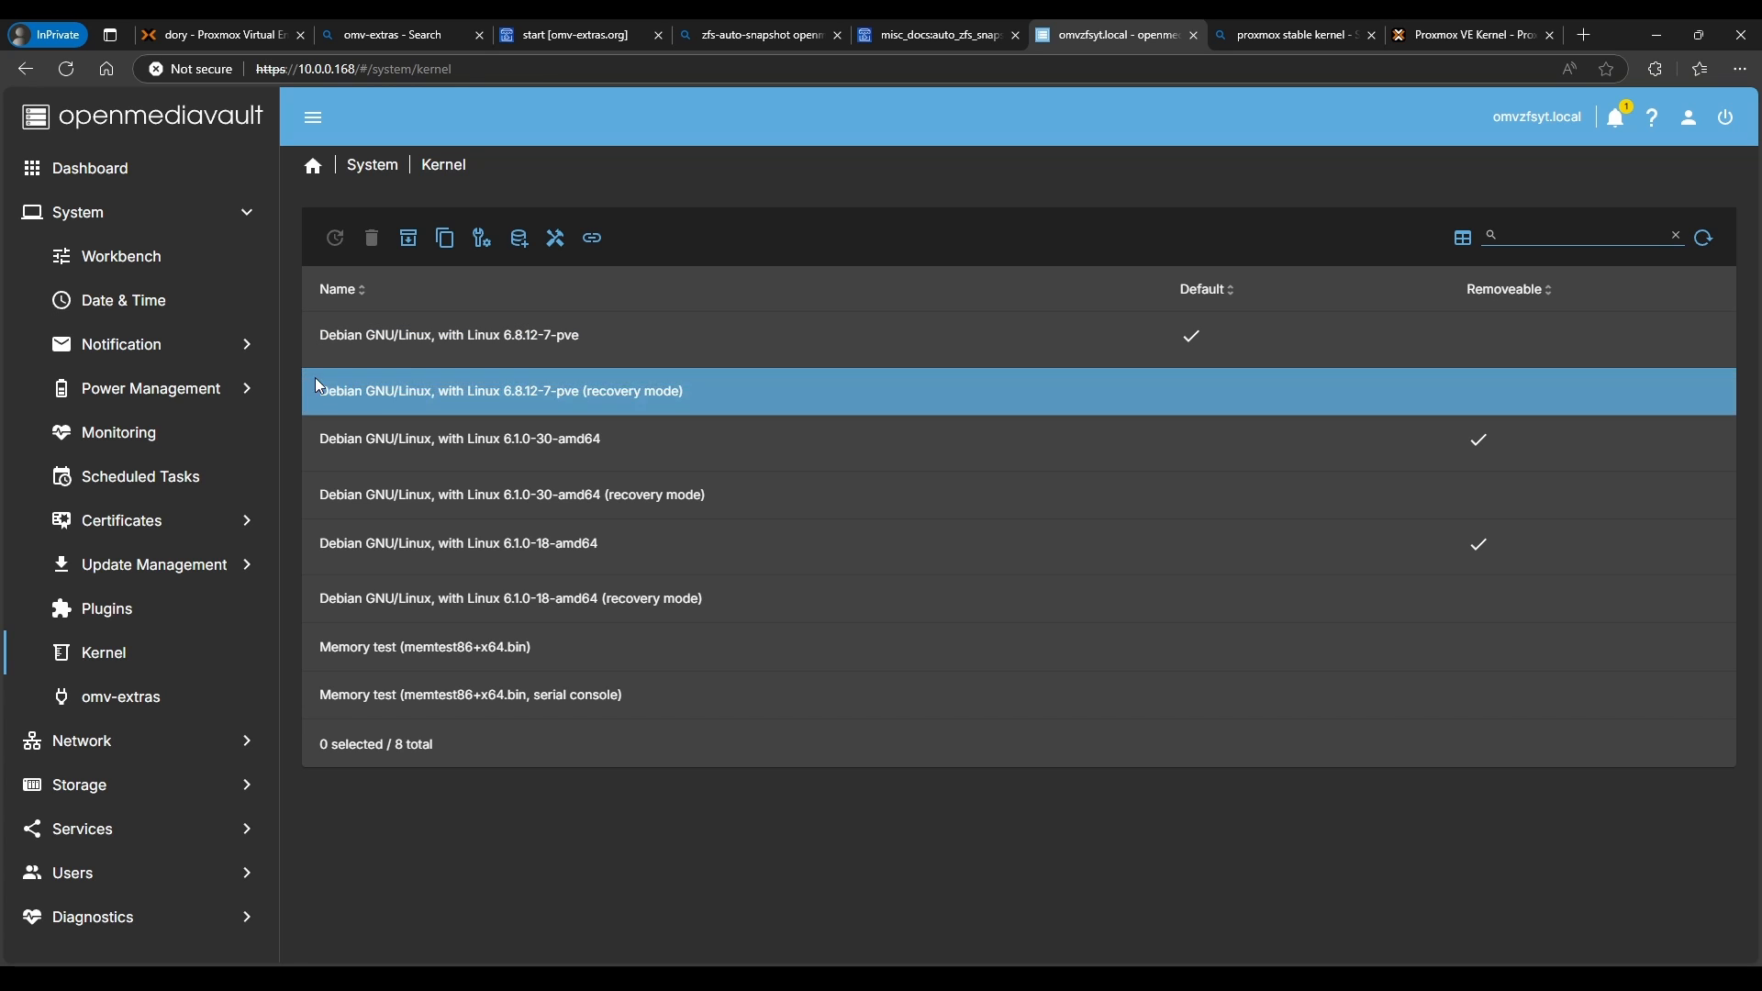
# - Search the plugins for "zfs" and install openmediavault-zfs, confirming the installation and closing its output window
pyautogui.click(119, 613)
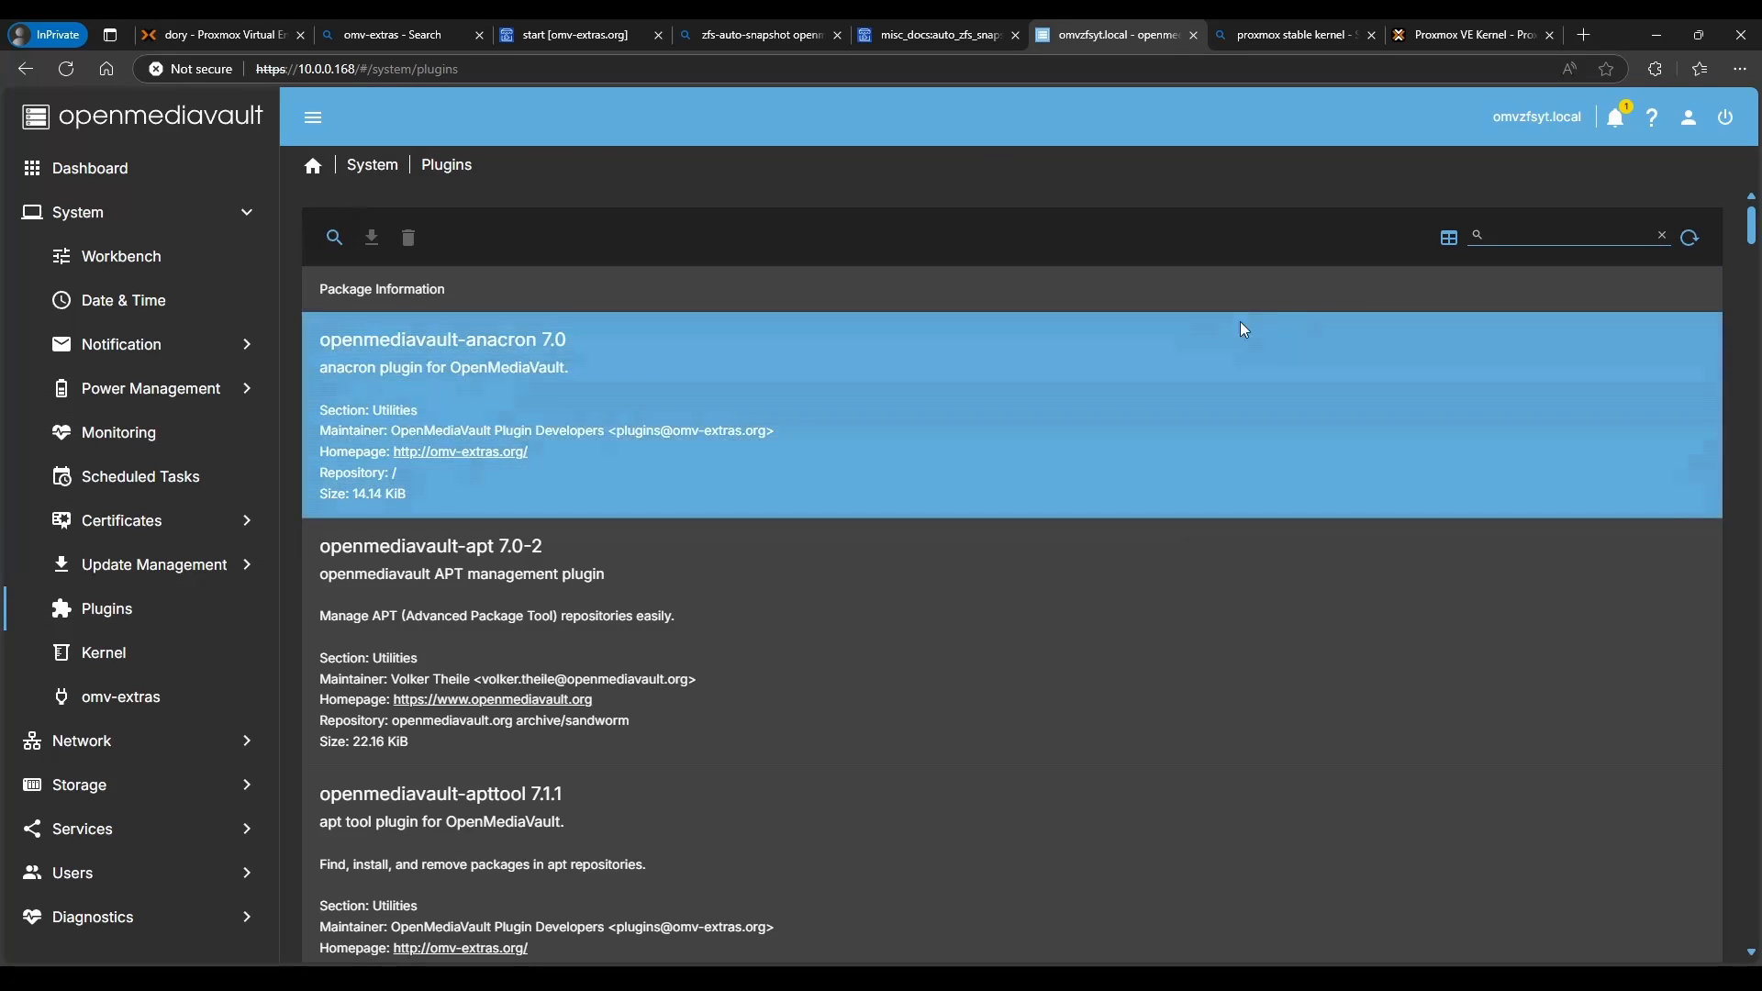
pyautogui.click(1523, 230)
pyautogui.write('zfs')
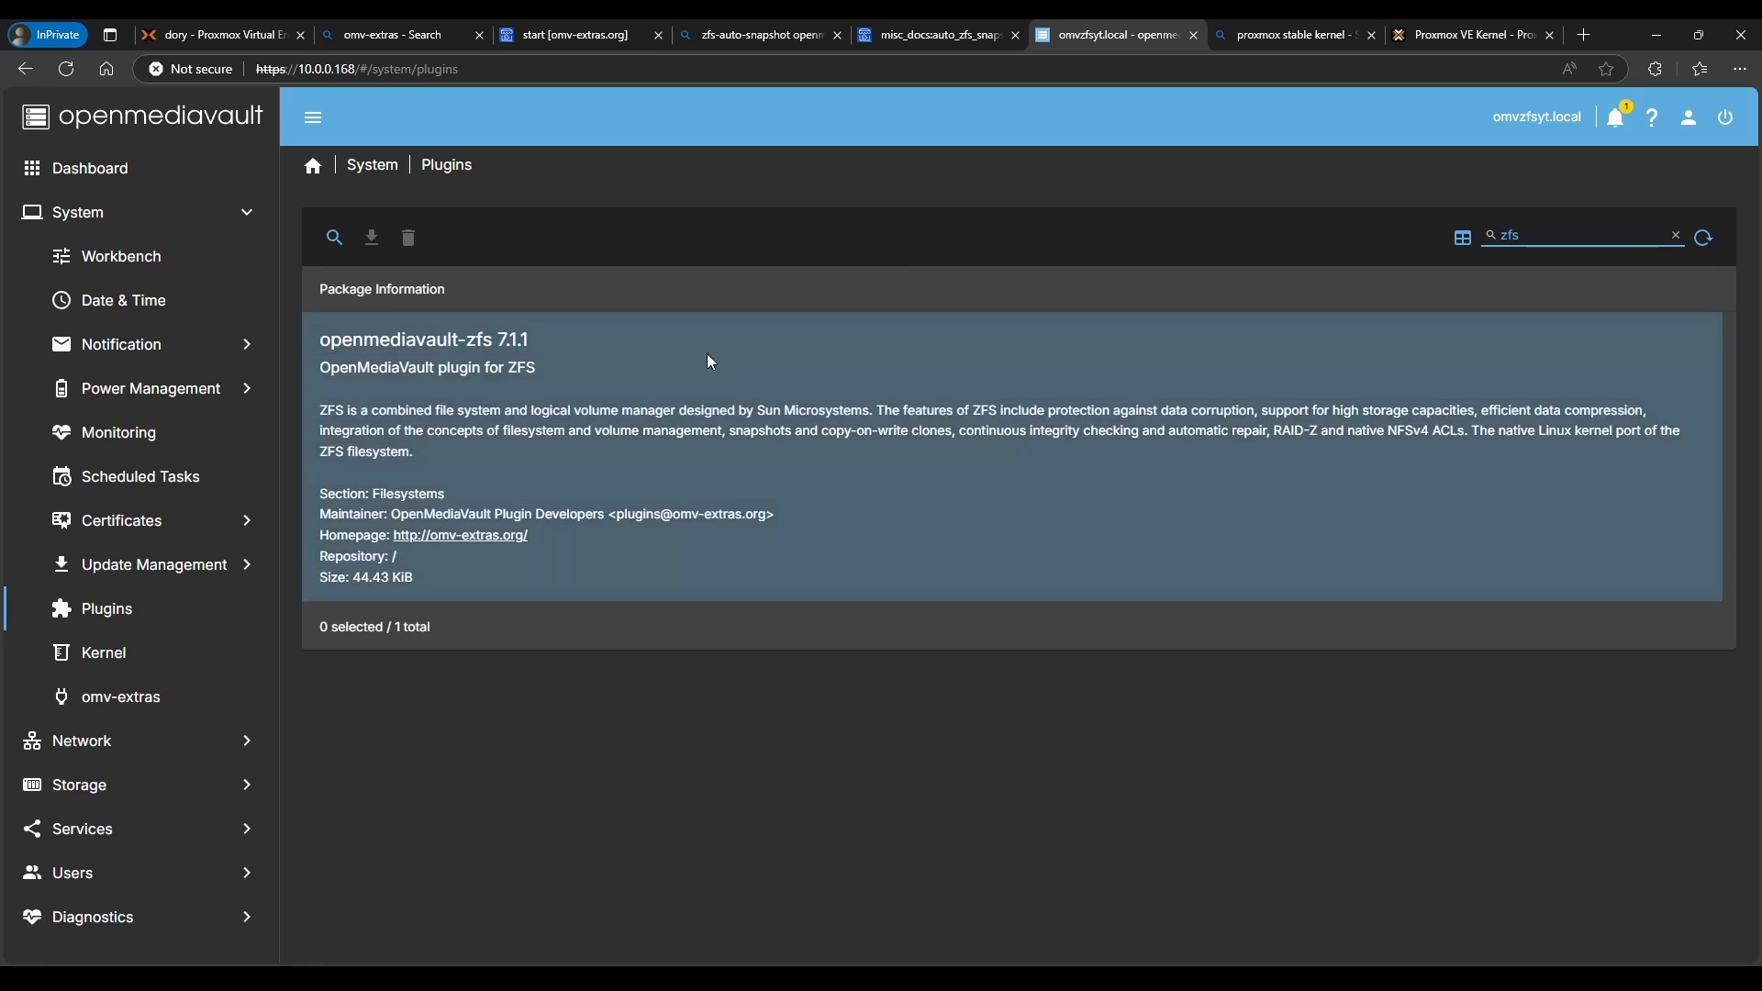
pyautogui.click(707, 354)
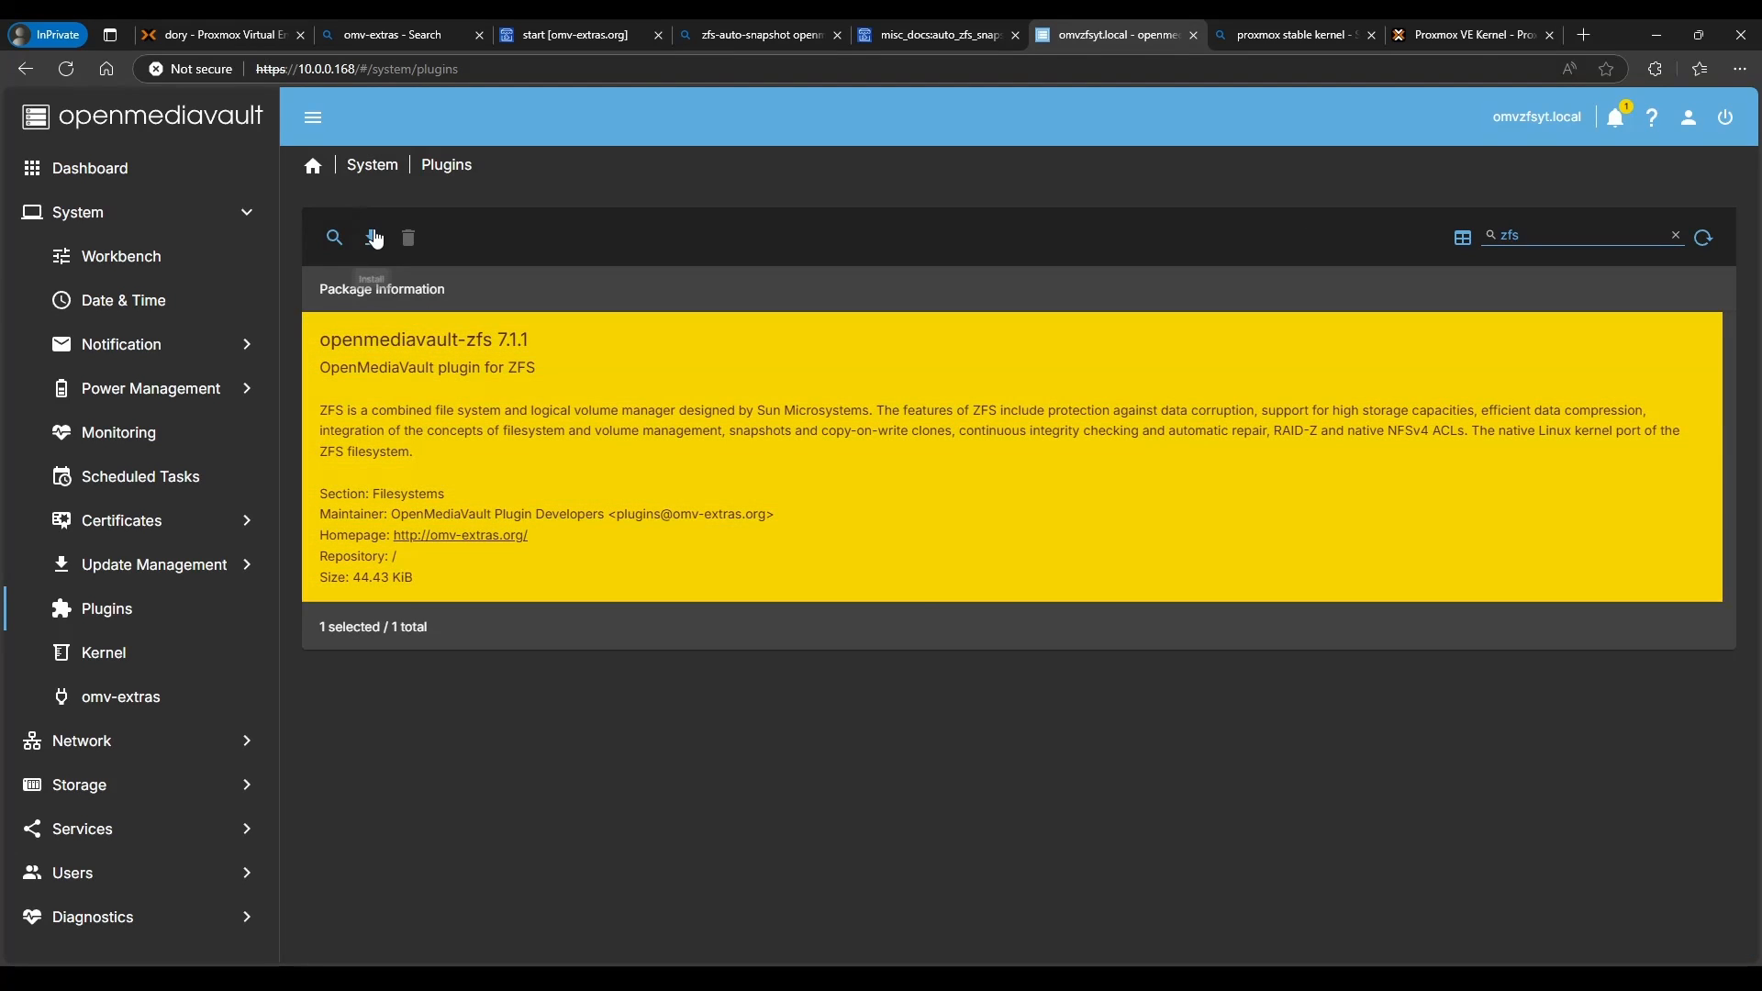
pyautogui.click(372, 237)
pyautogui.click(787, 578)
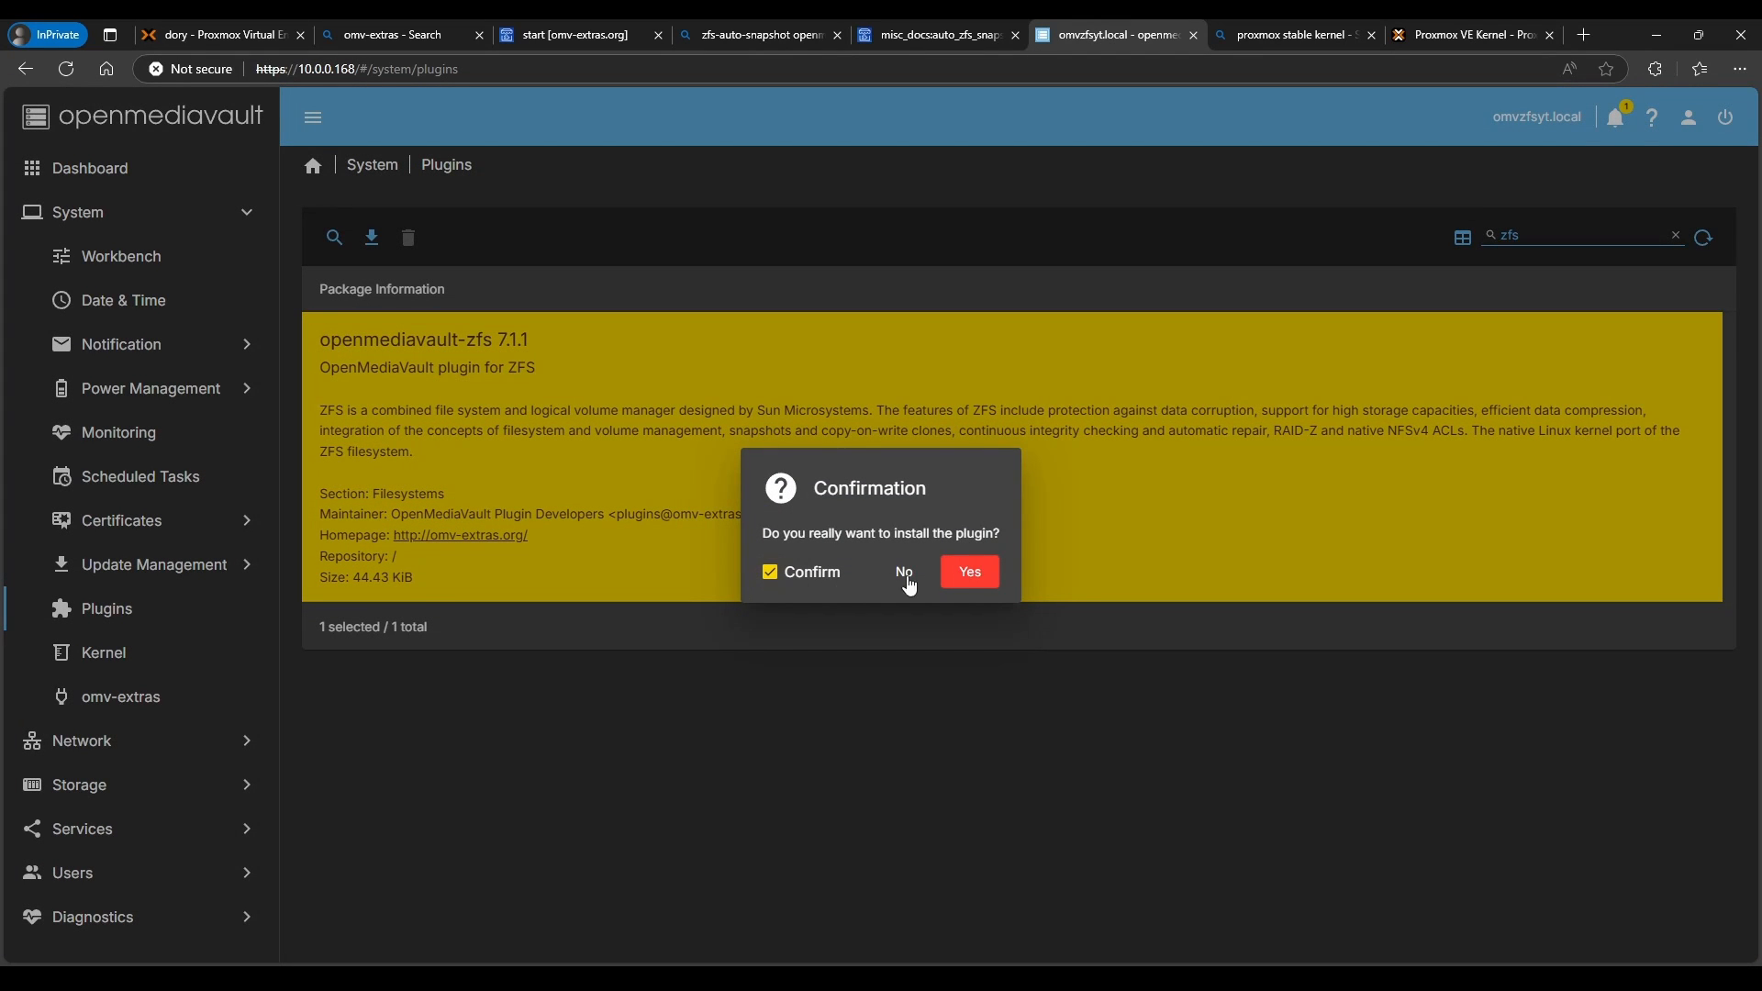
pyautogui.click(978, 579)
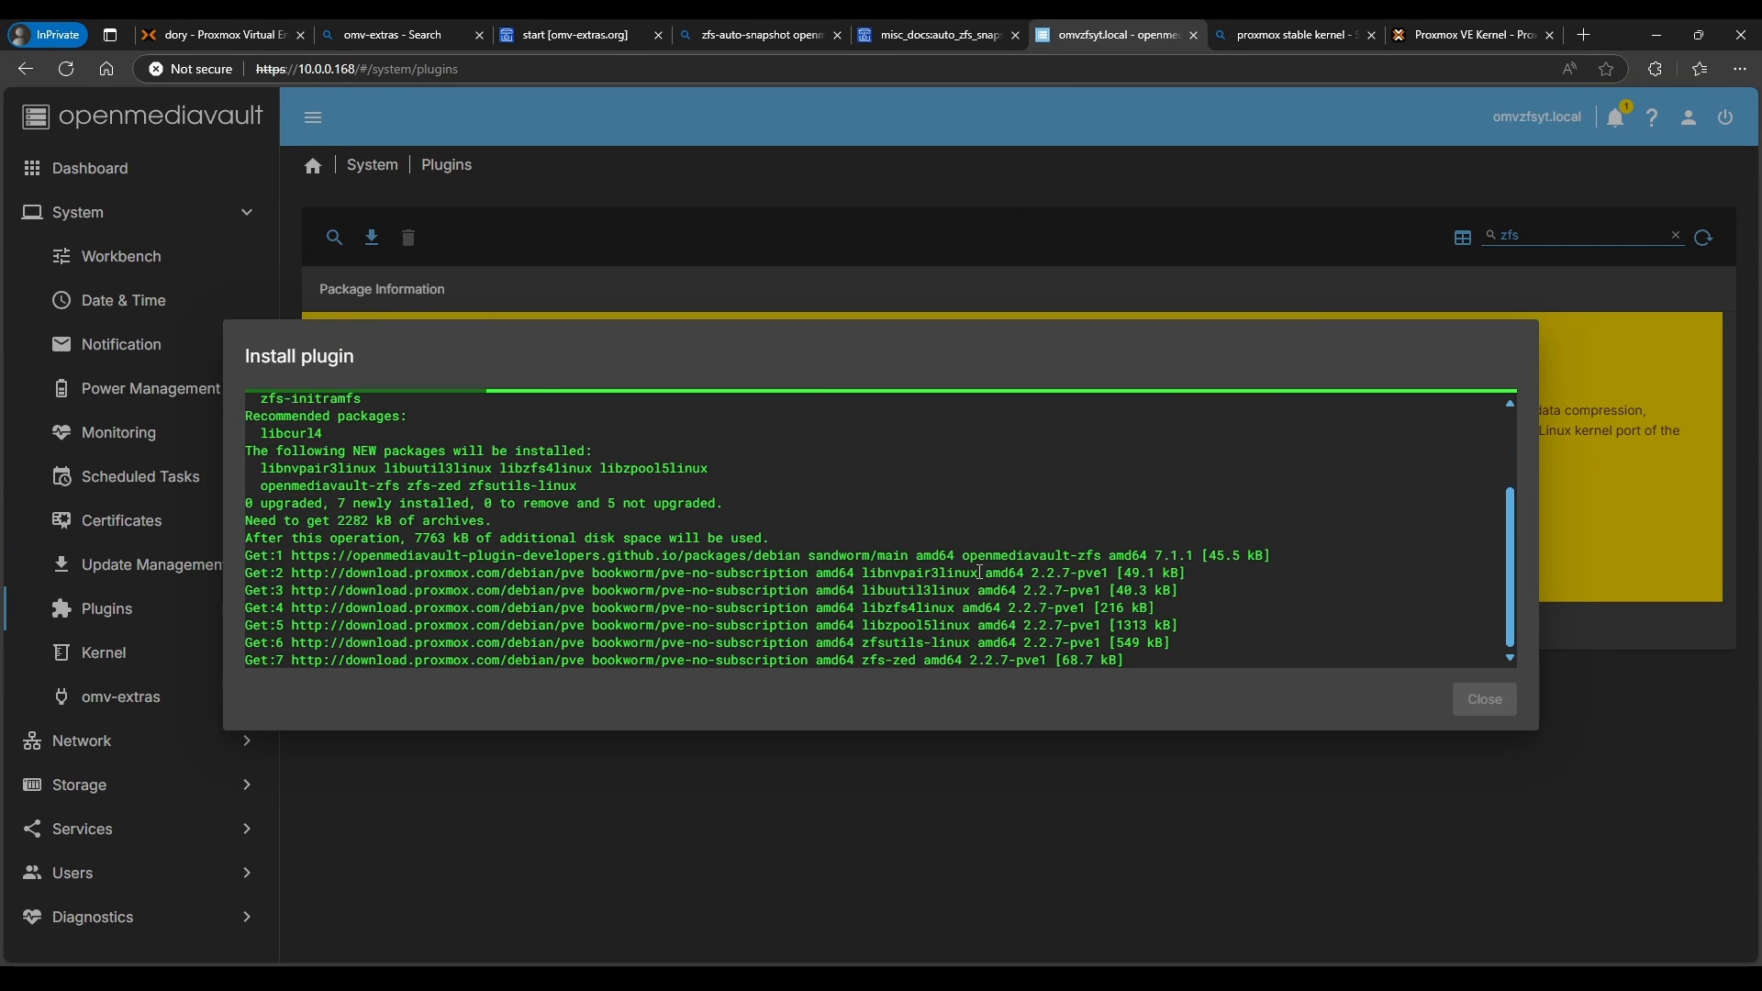
pyautogui.click(1489, 699)
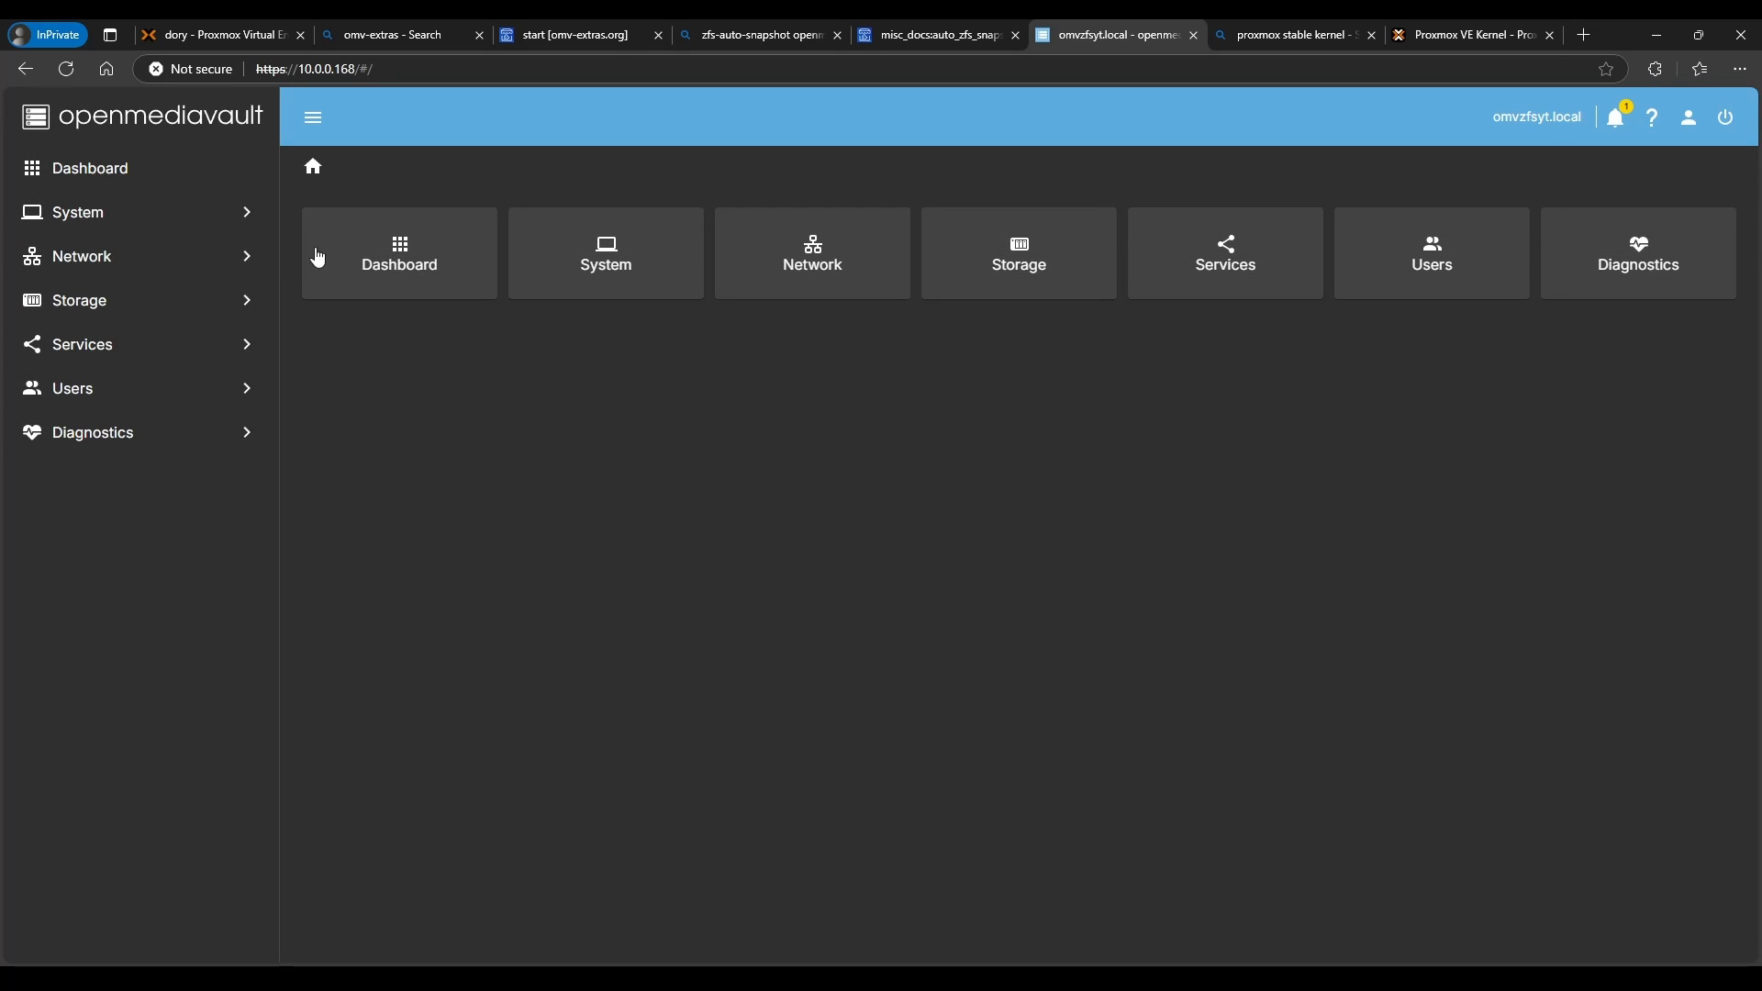
# - Search the plugins for "zfs" again to check the installation status of openmediavault-zfs, and return to the System overview
pyautogui.click(166, 231)
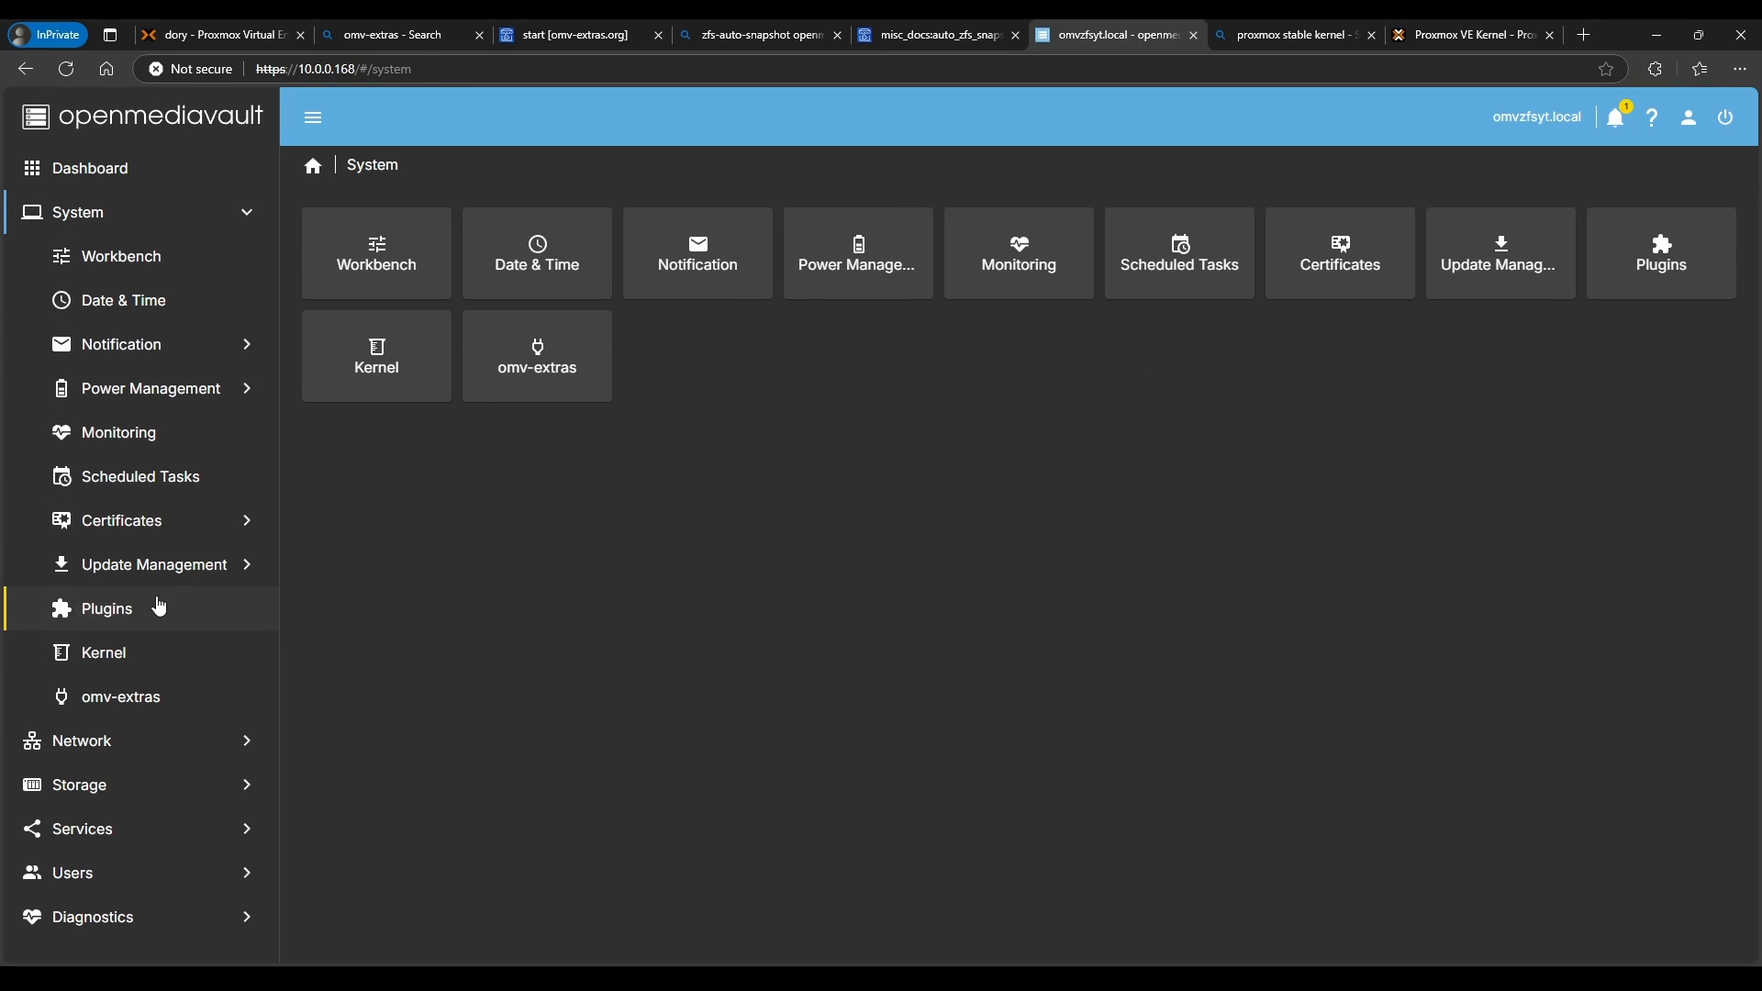
pyautogui.click(157, 610)
pyautogui.click(1553, 238)
pyautogui.write('z')
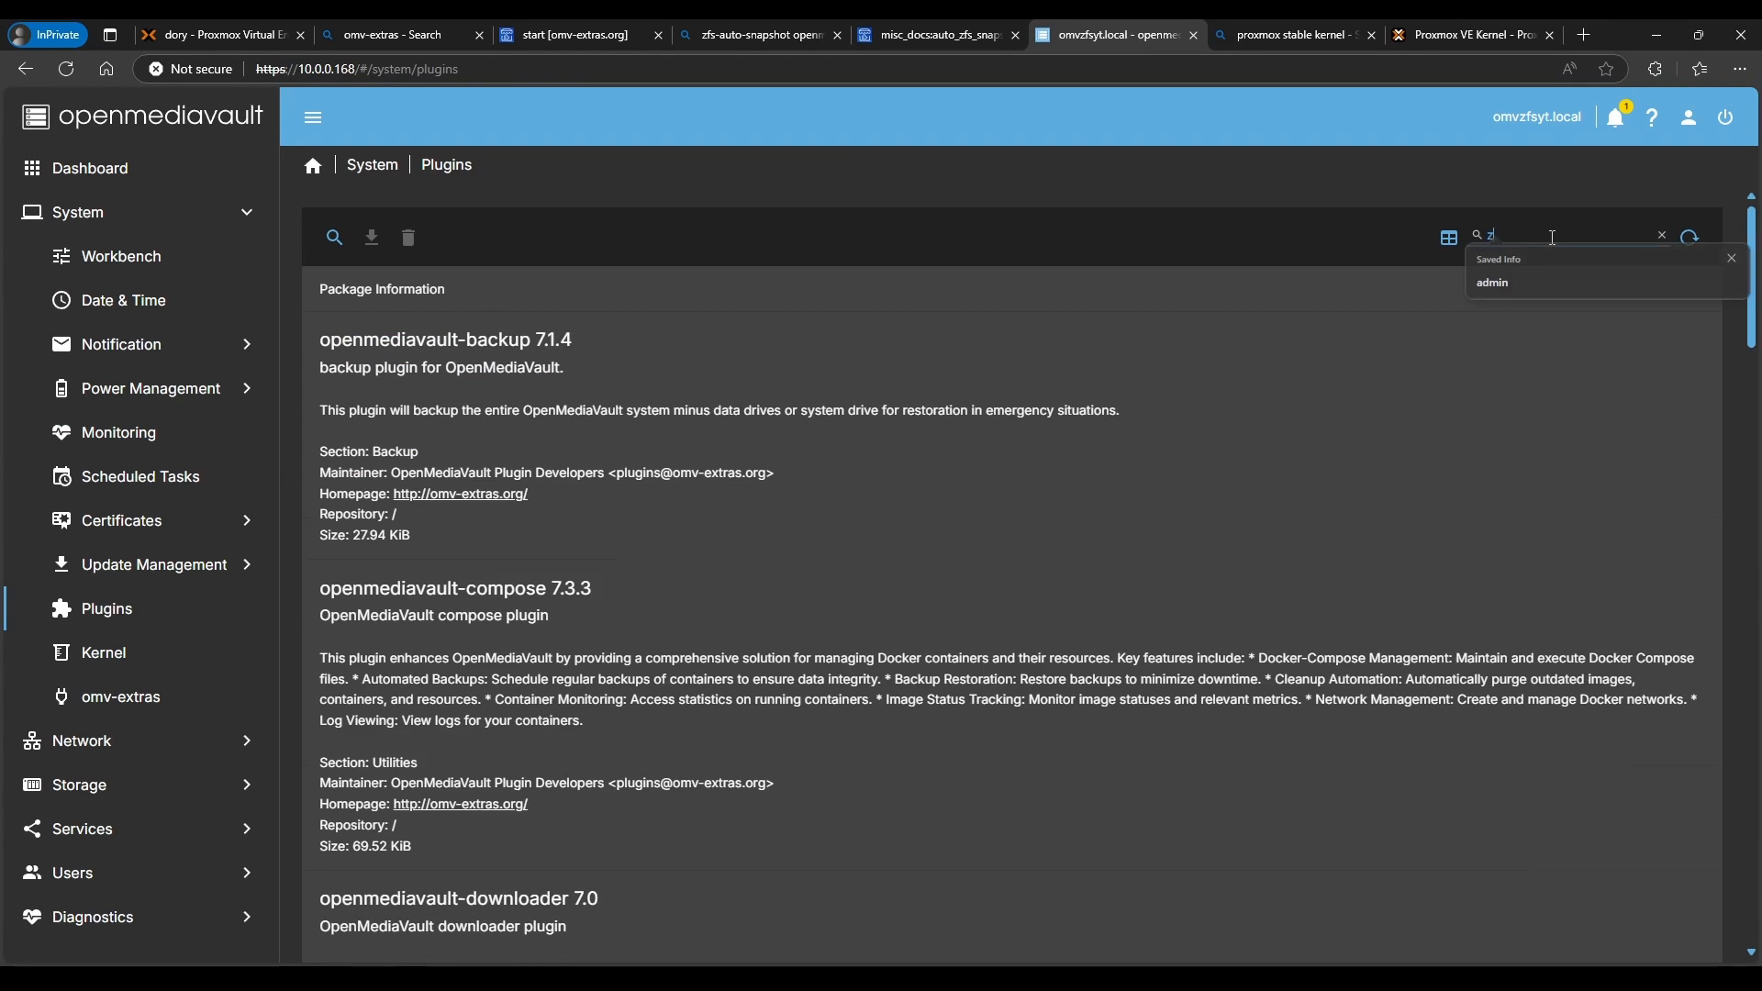
pyautogui.write('fs')
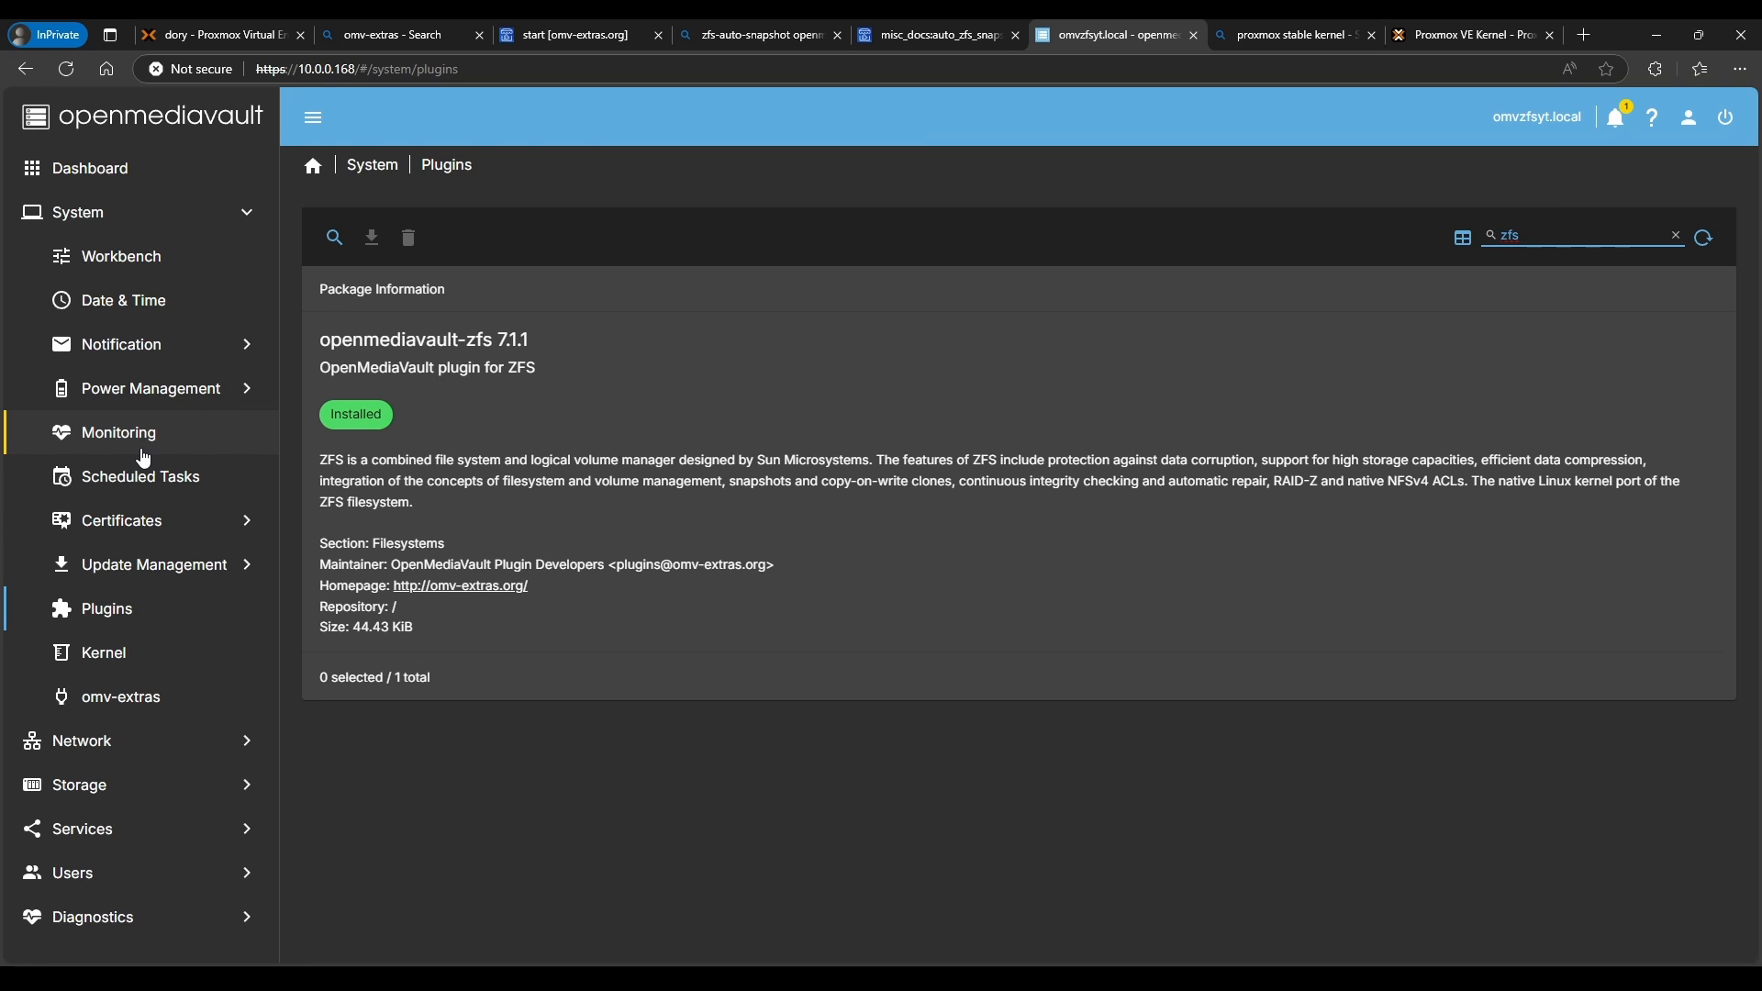
pyautogui.click(187, 233)
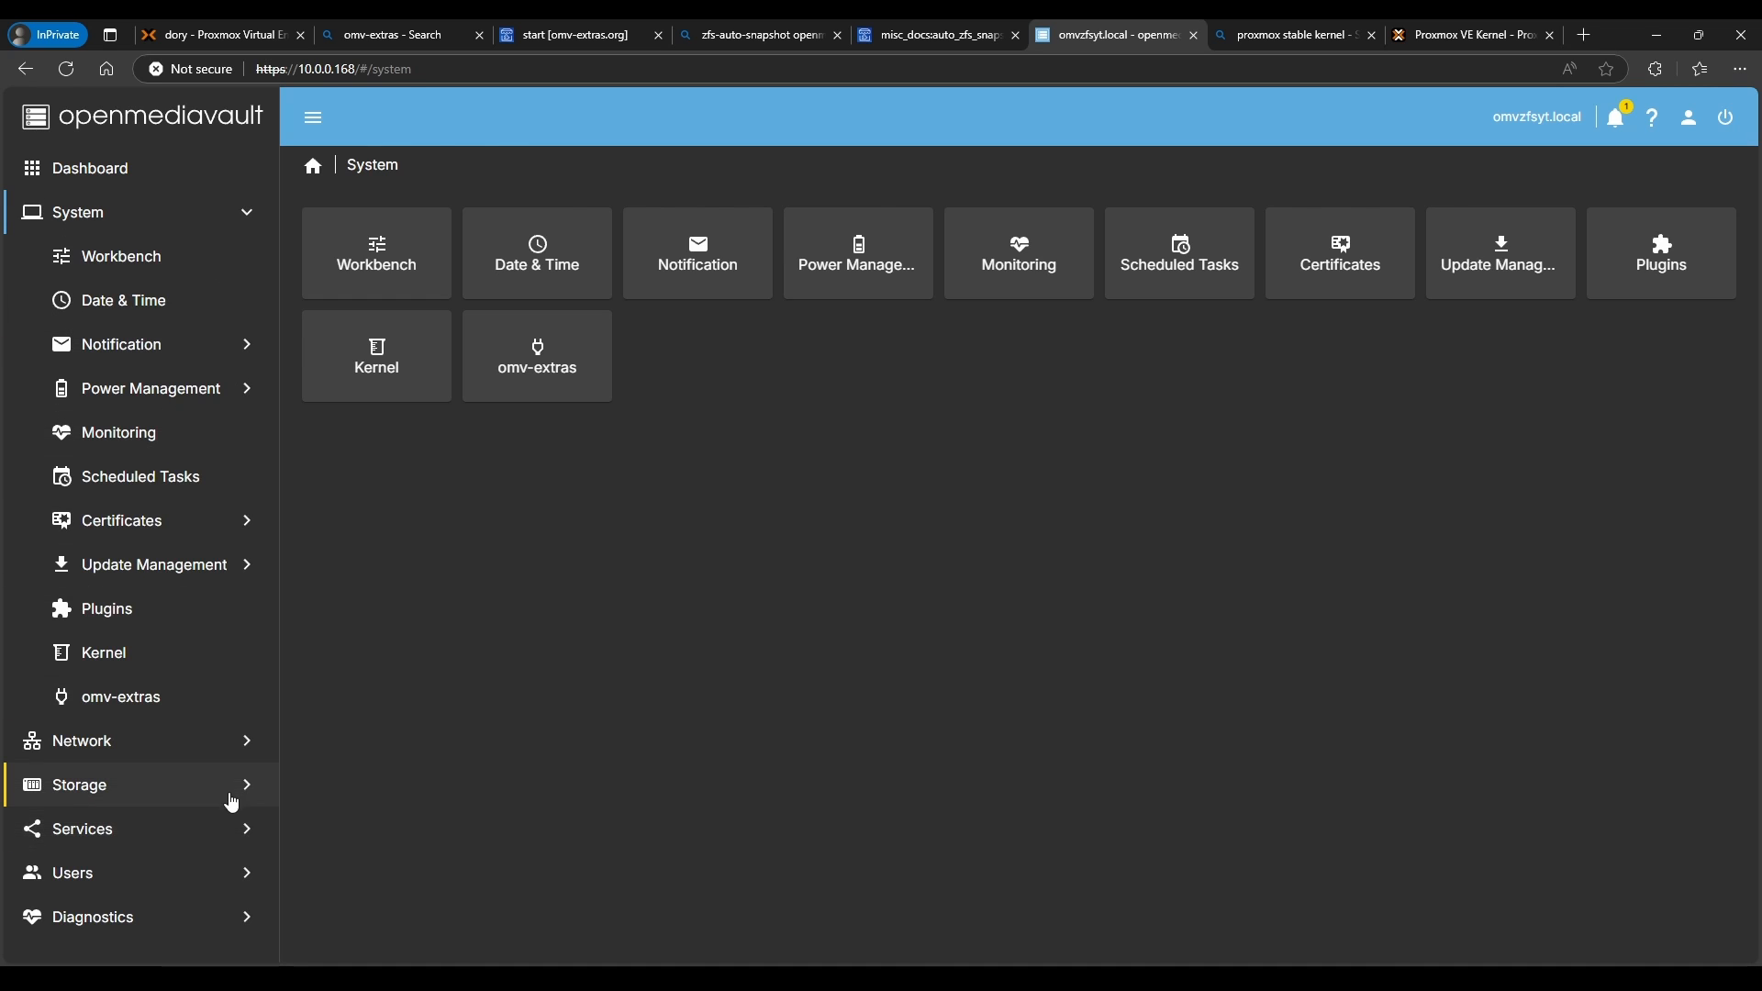
# - Review the disks attached to the server in the storage disk list, selecting /dev/sdb and /dev/sdc
pyautogui.click(178, 791)
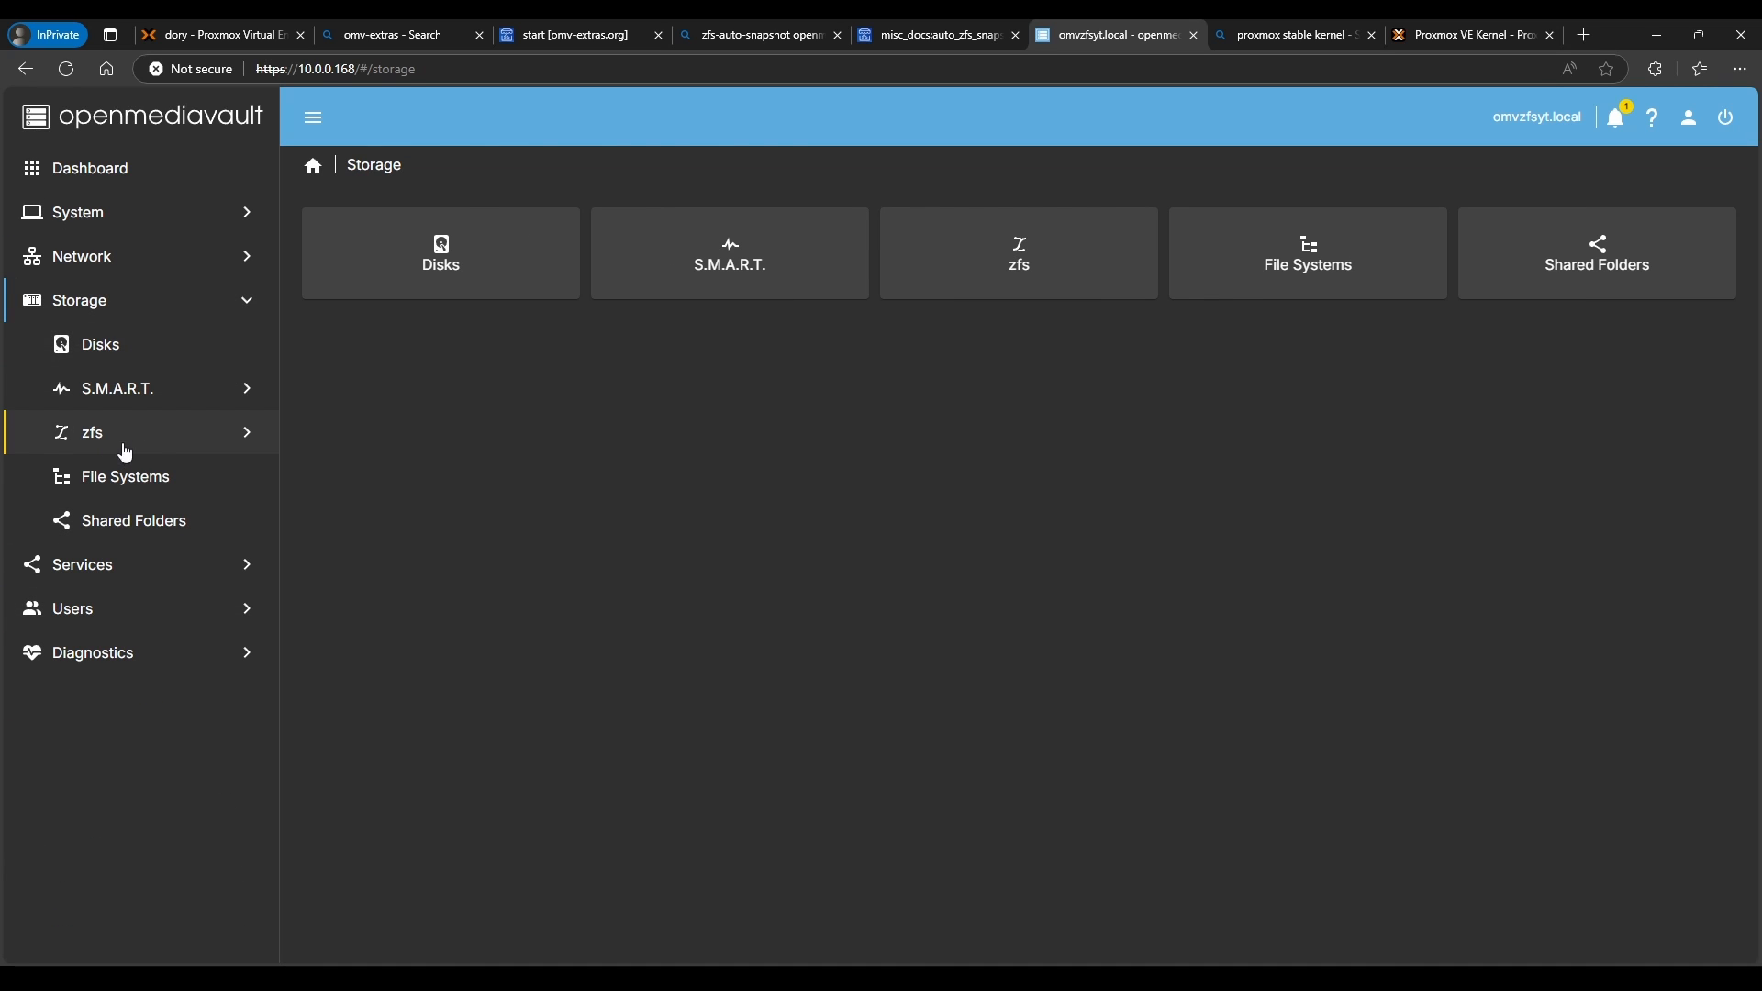
pyautogui.click(162, 361)
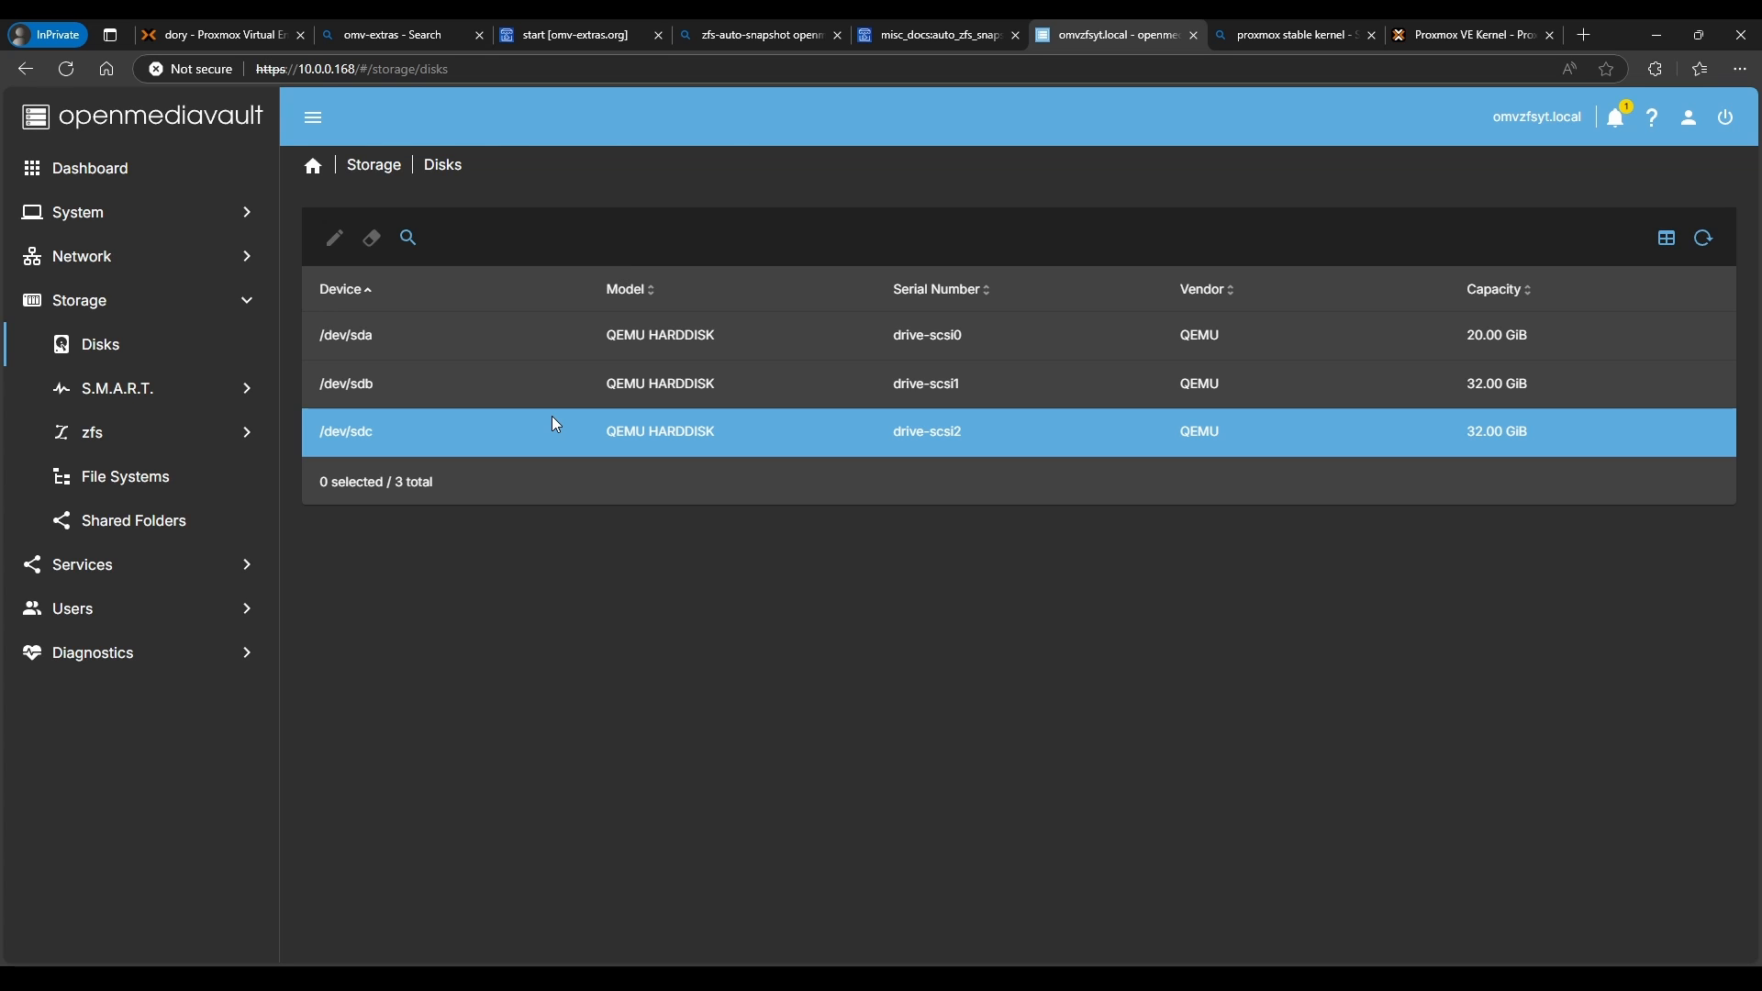
pyautogui.click(382, 400)
pyautogui.click(375, 430)
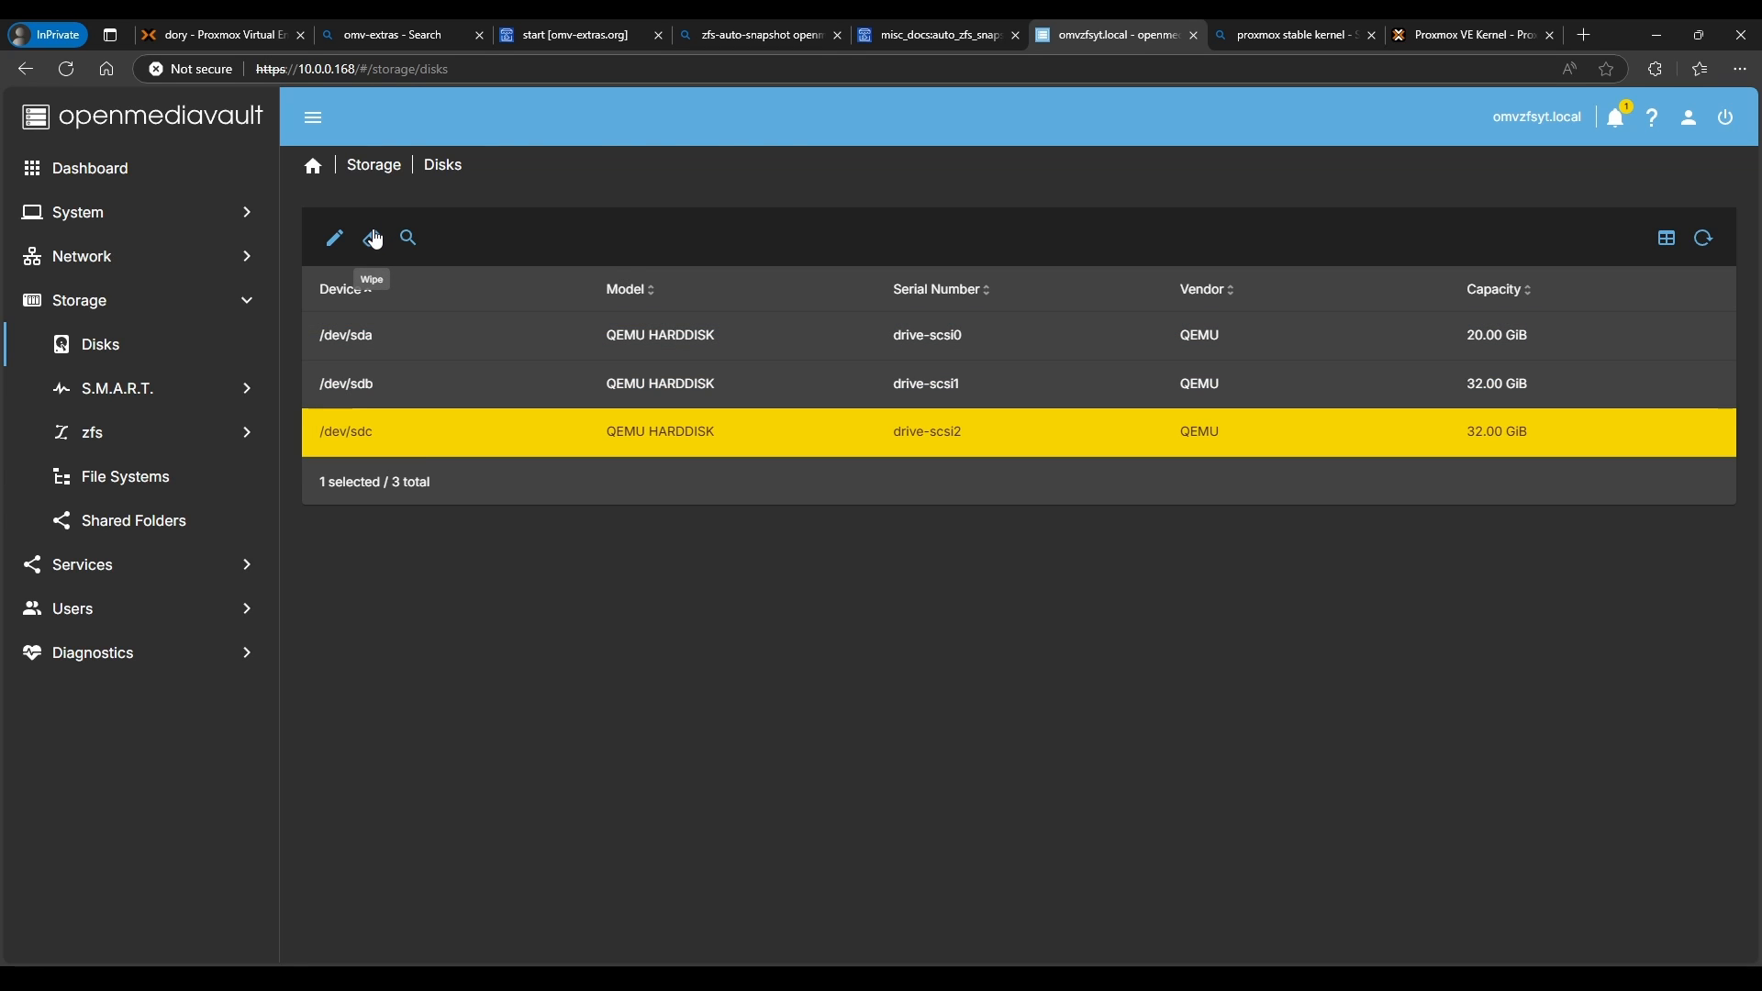
# - Start a new ZFS pool named Tank with Mirror as its pool type
pyautogui.click(133, 437)
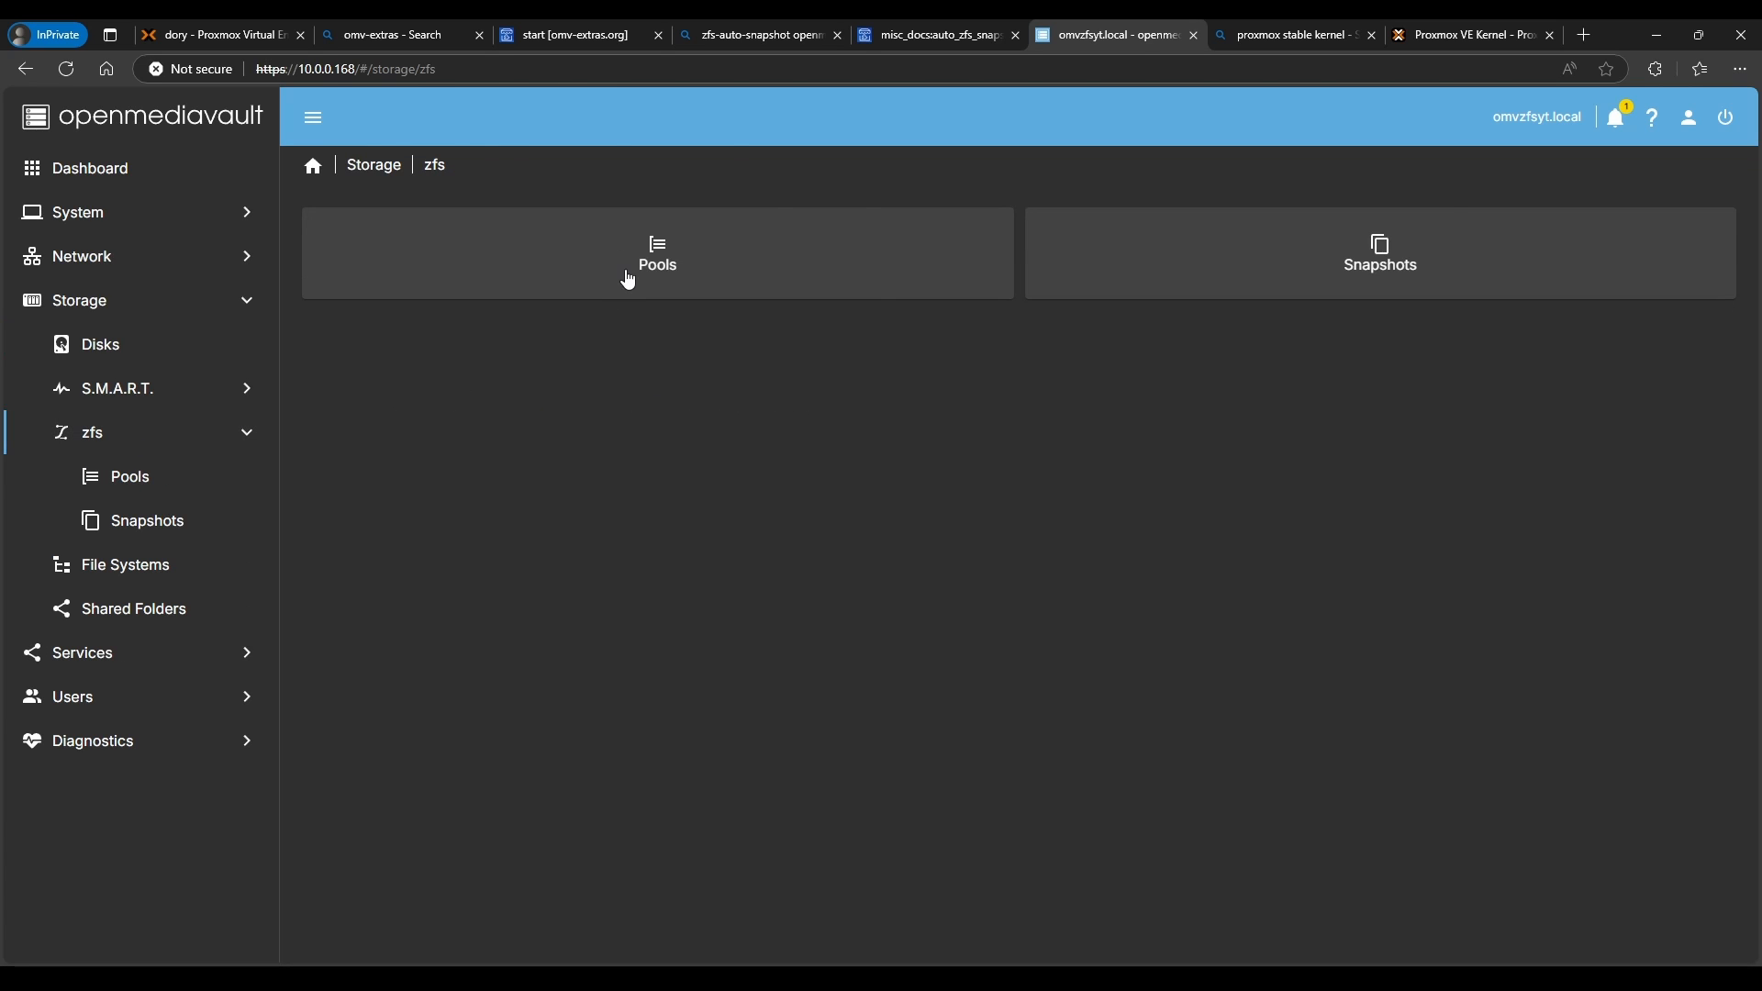
pyautogui.click(628, 278)
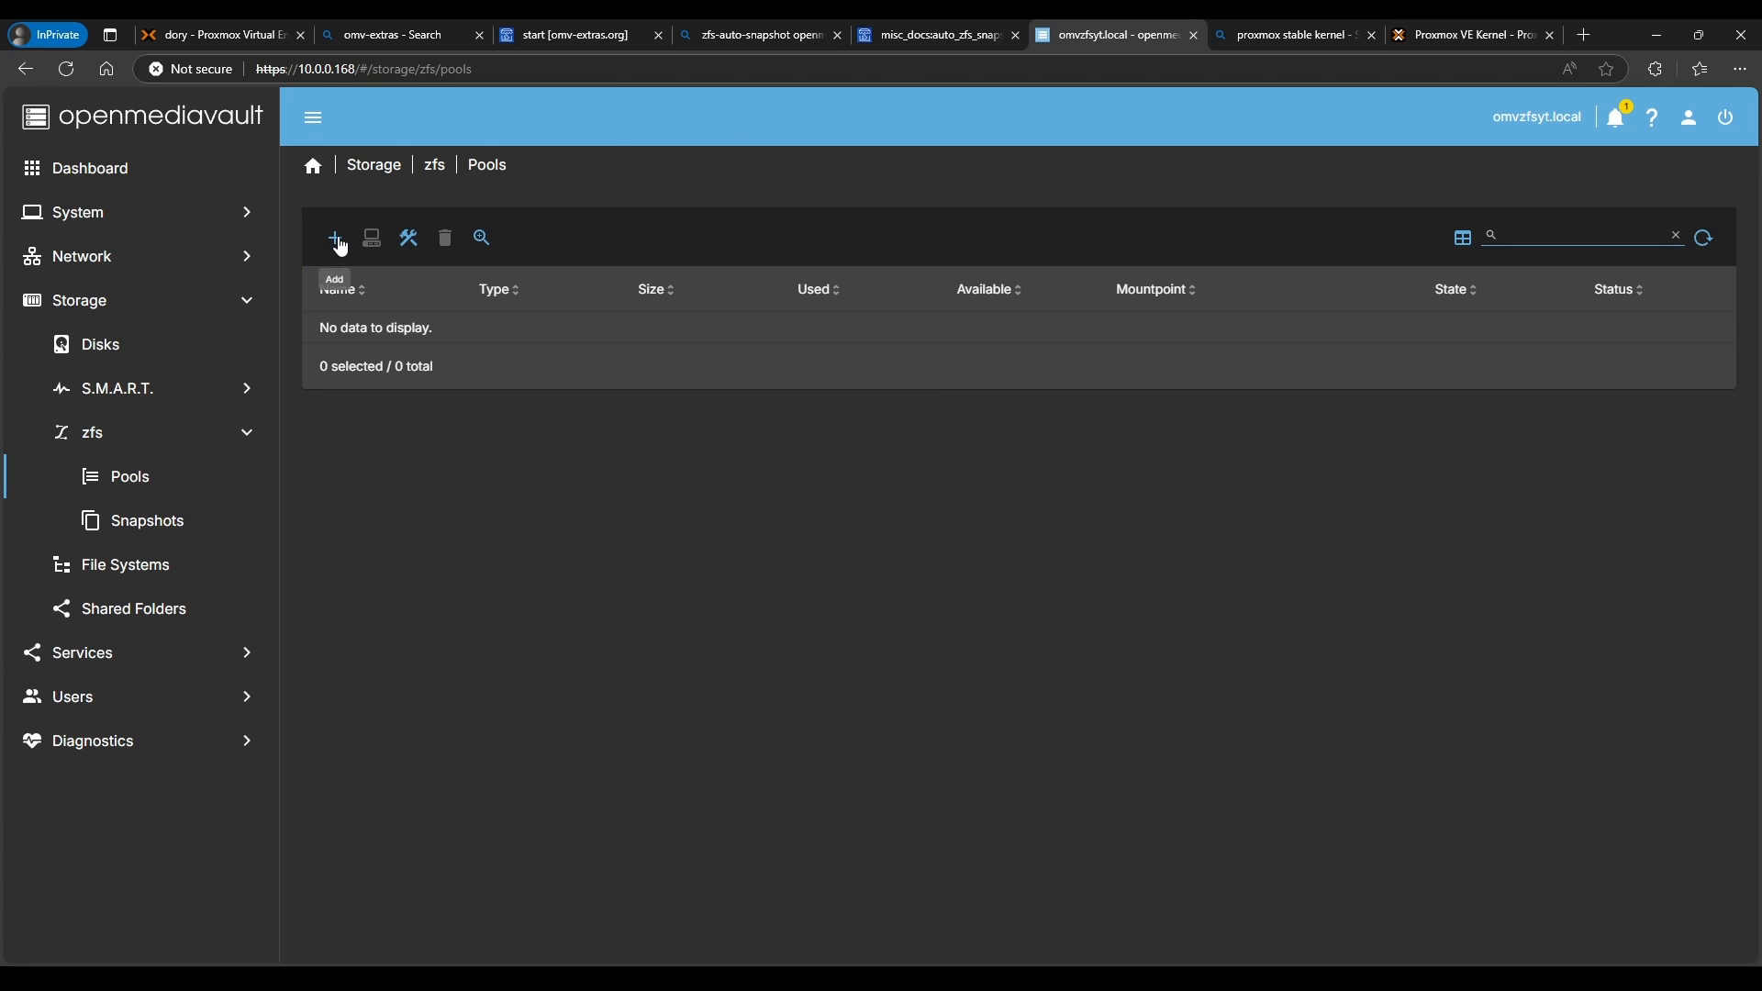
pyautogui.click(337, 241)
pyautogui.click(363, 284)
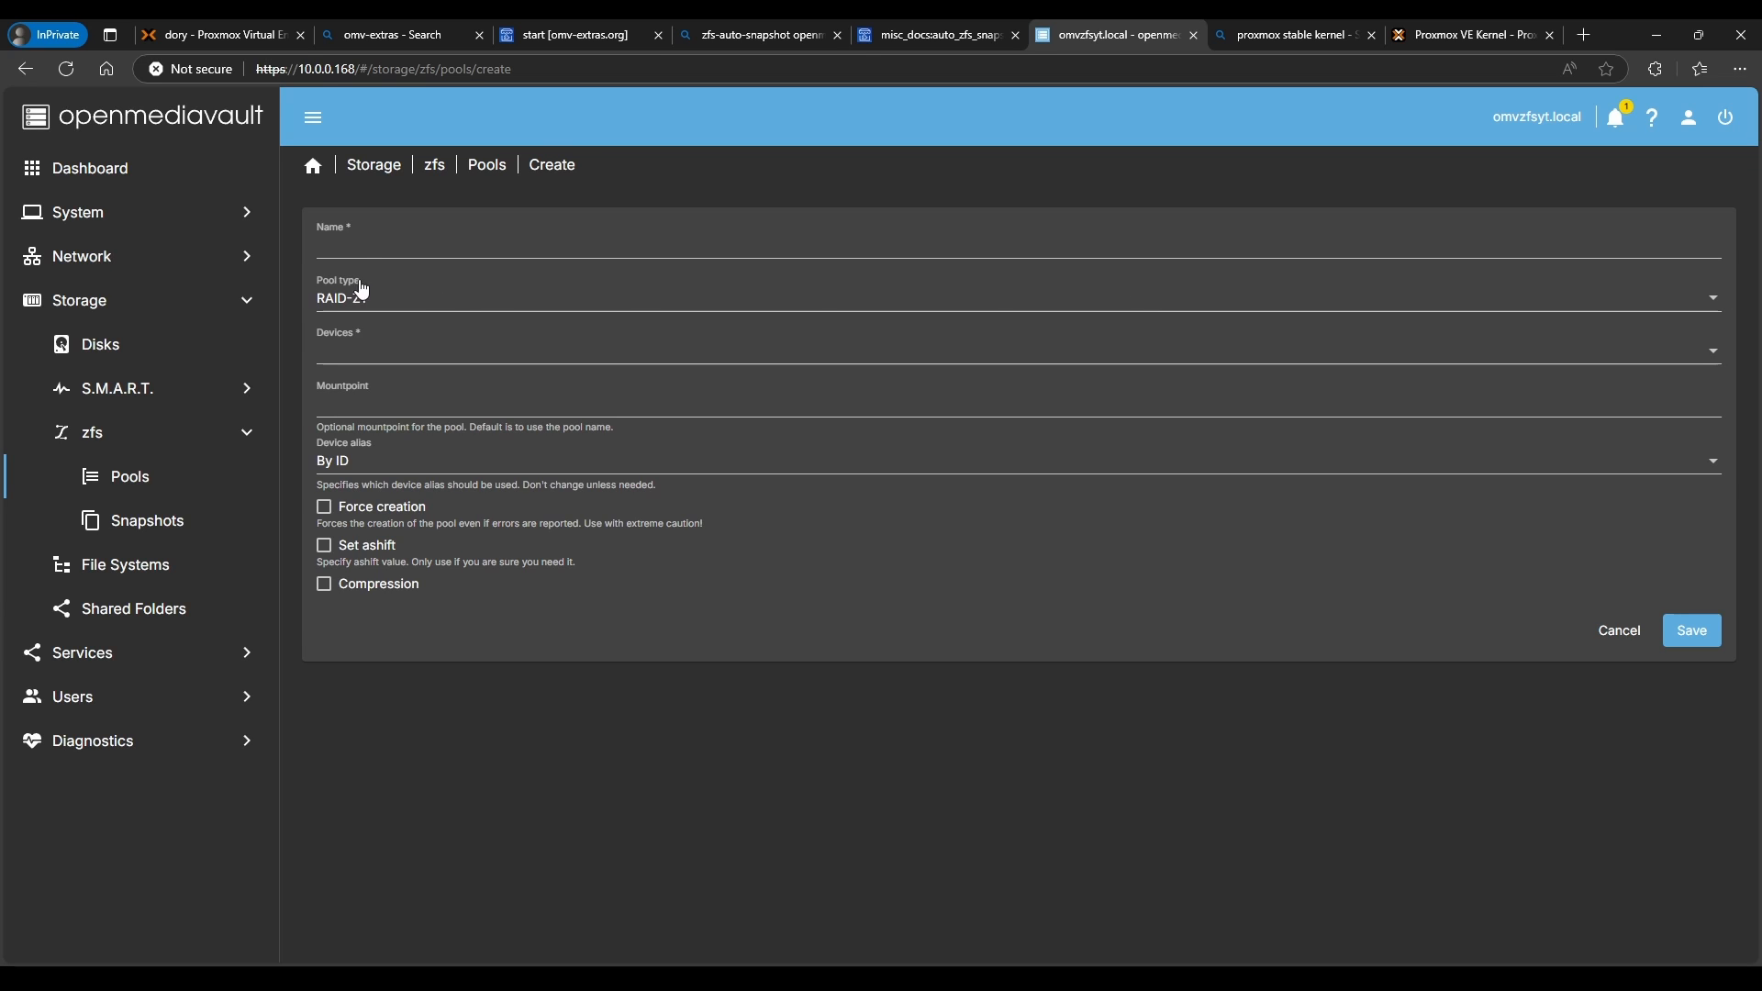
pyautogui.click(368, 243)
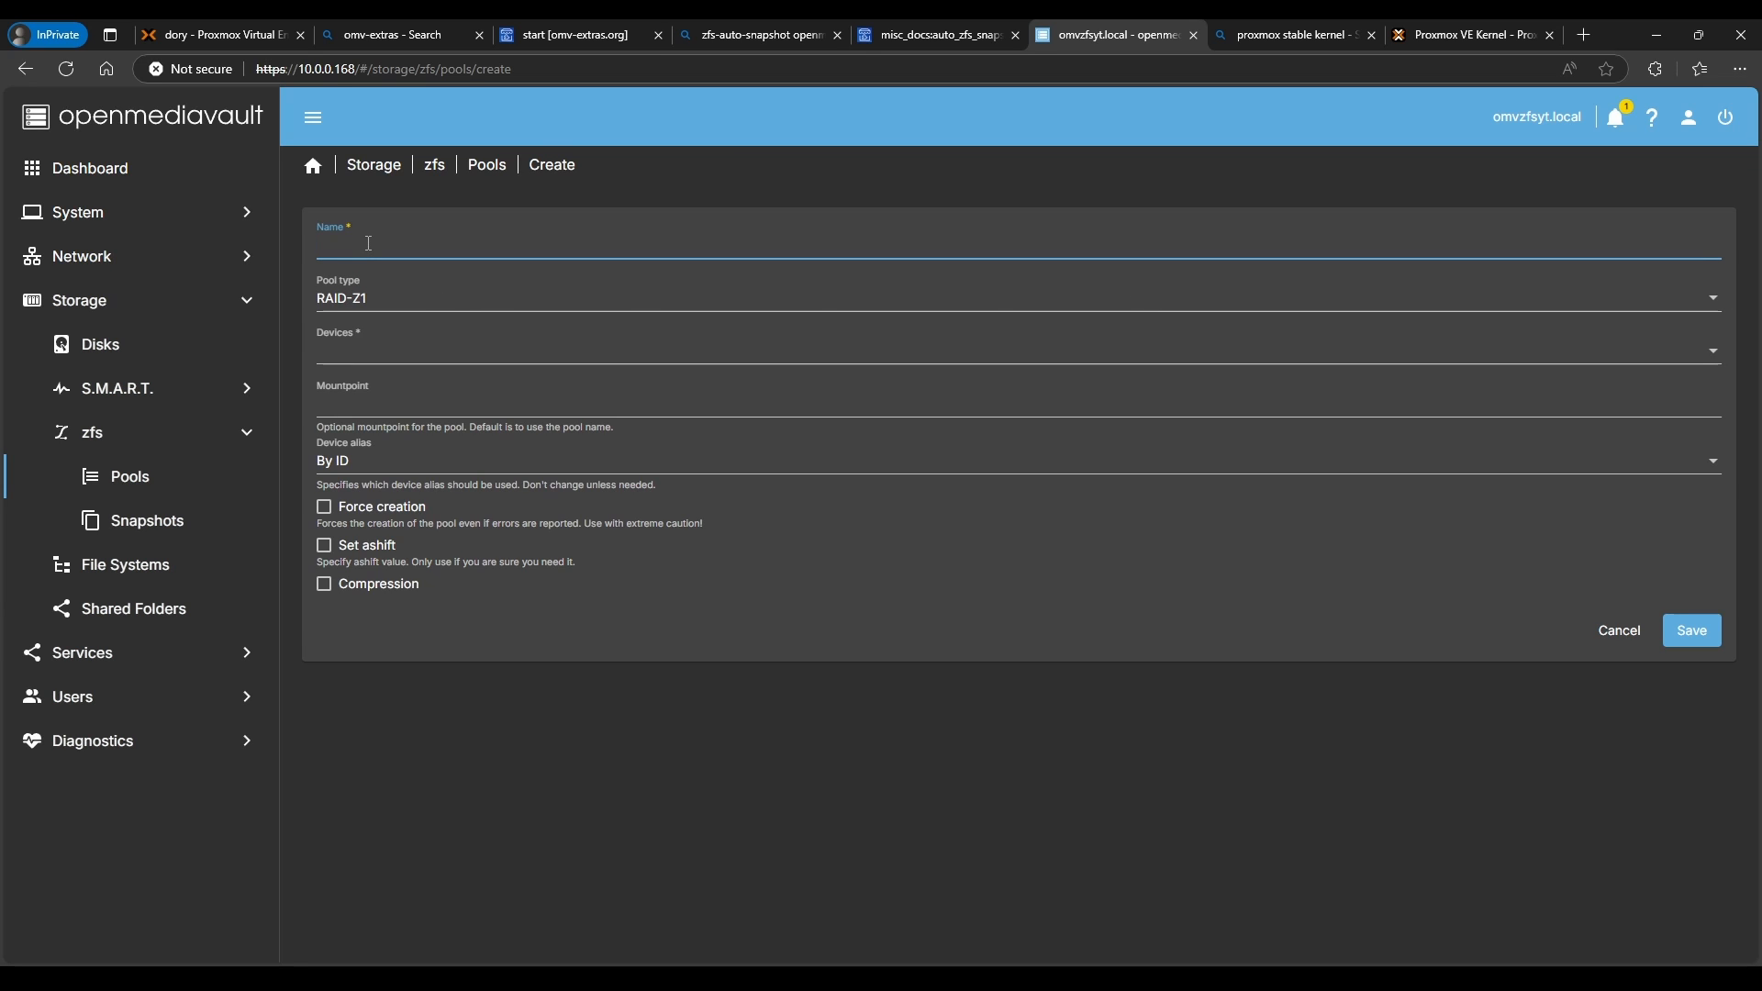
pyautogui.write('Tank')
pyautogui.click(384, 309)
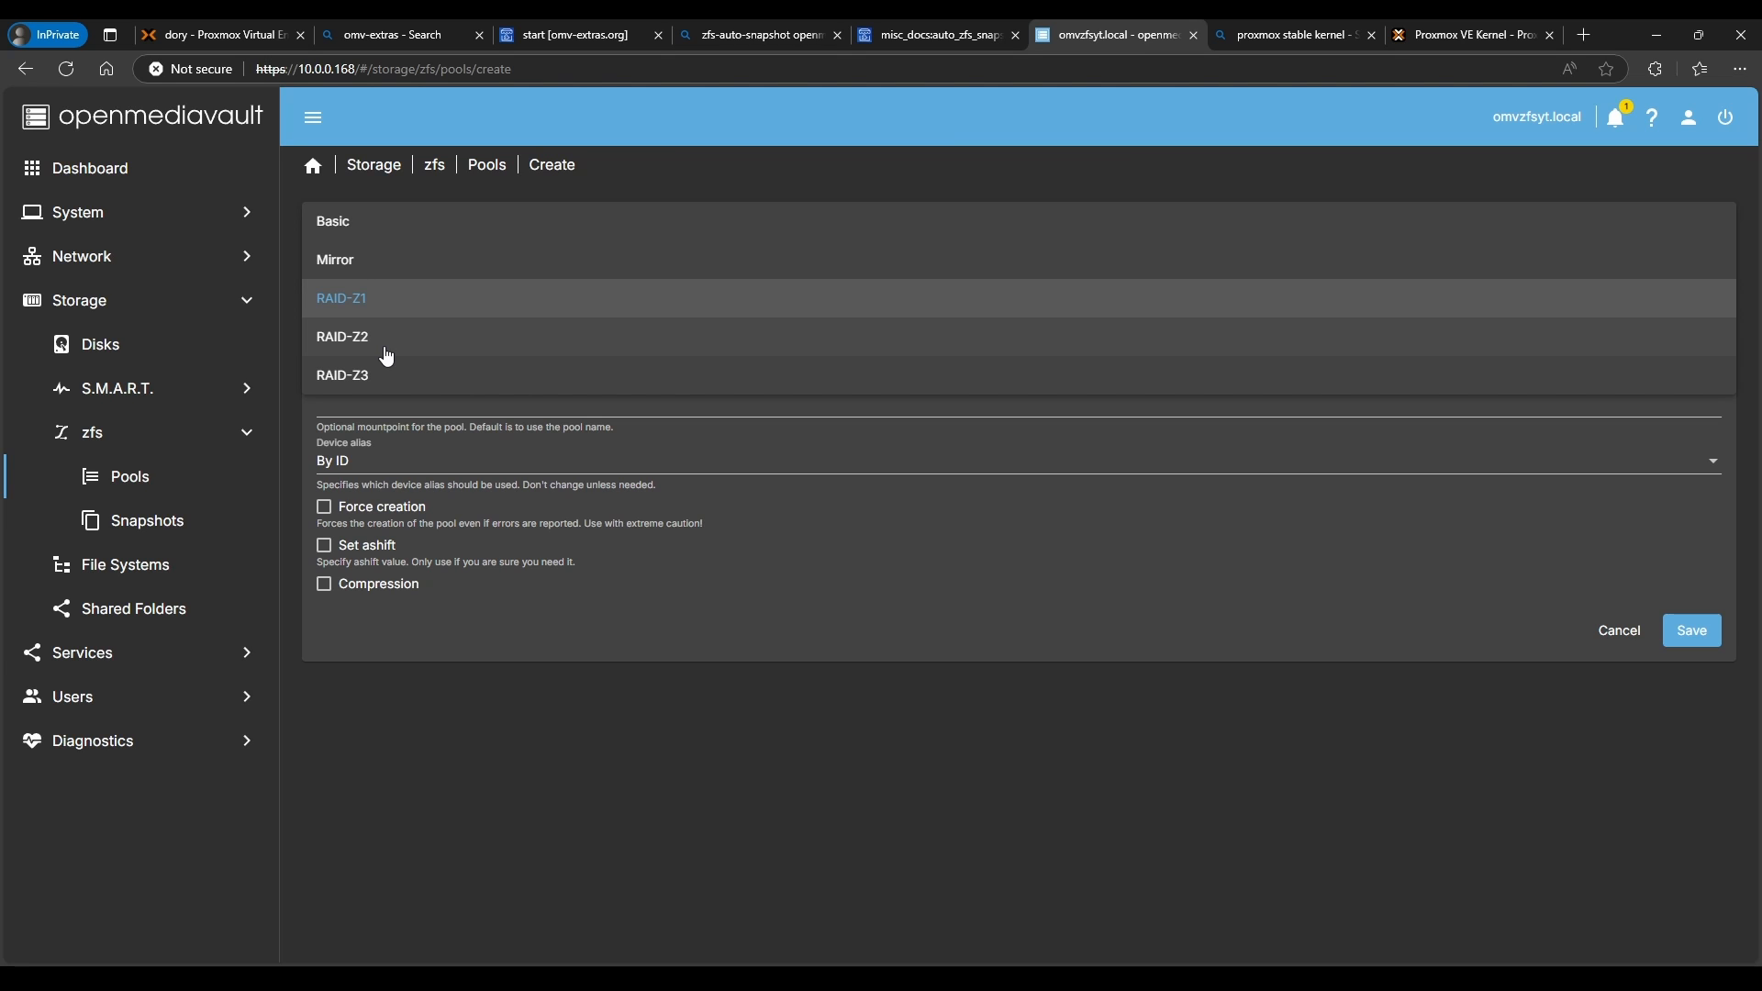
pyautogui.click(334, 261)
# - Assign /dev/sdb and /dev/sdc as the devices of the Tank pool
pyautogui.click(371, 365)
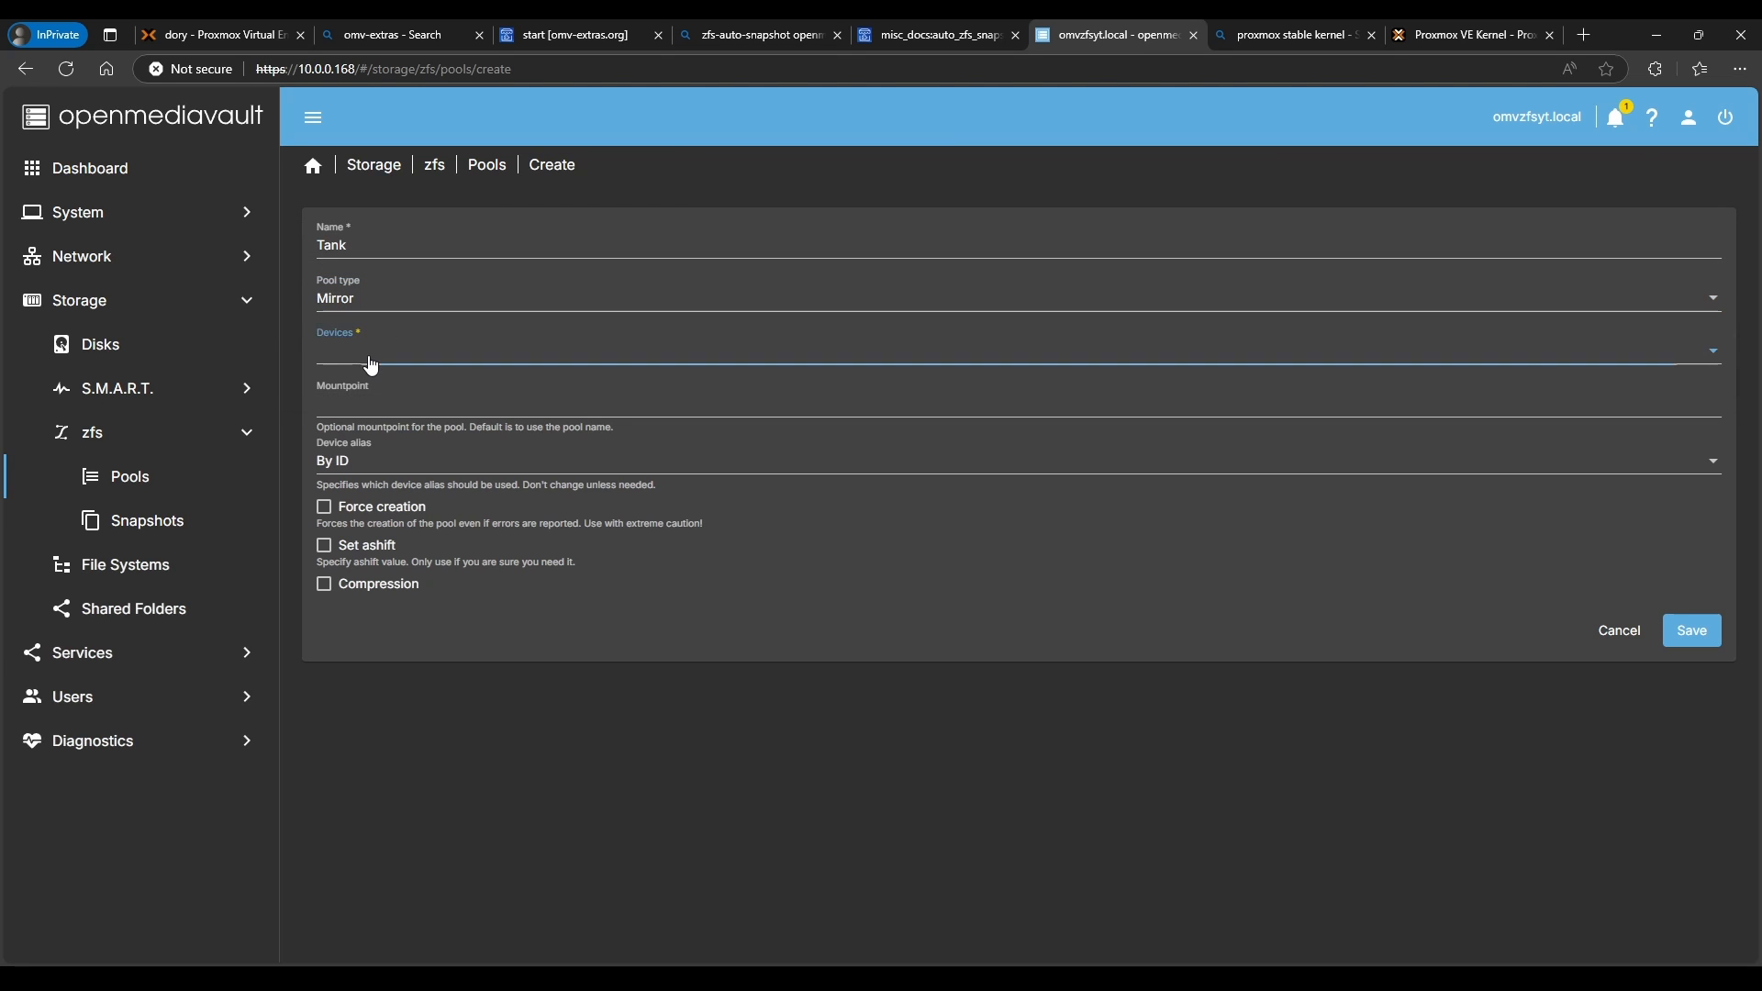
pyautogui.click(301, 350)
pyautogui.click(310, 393)
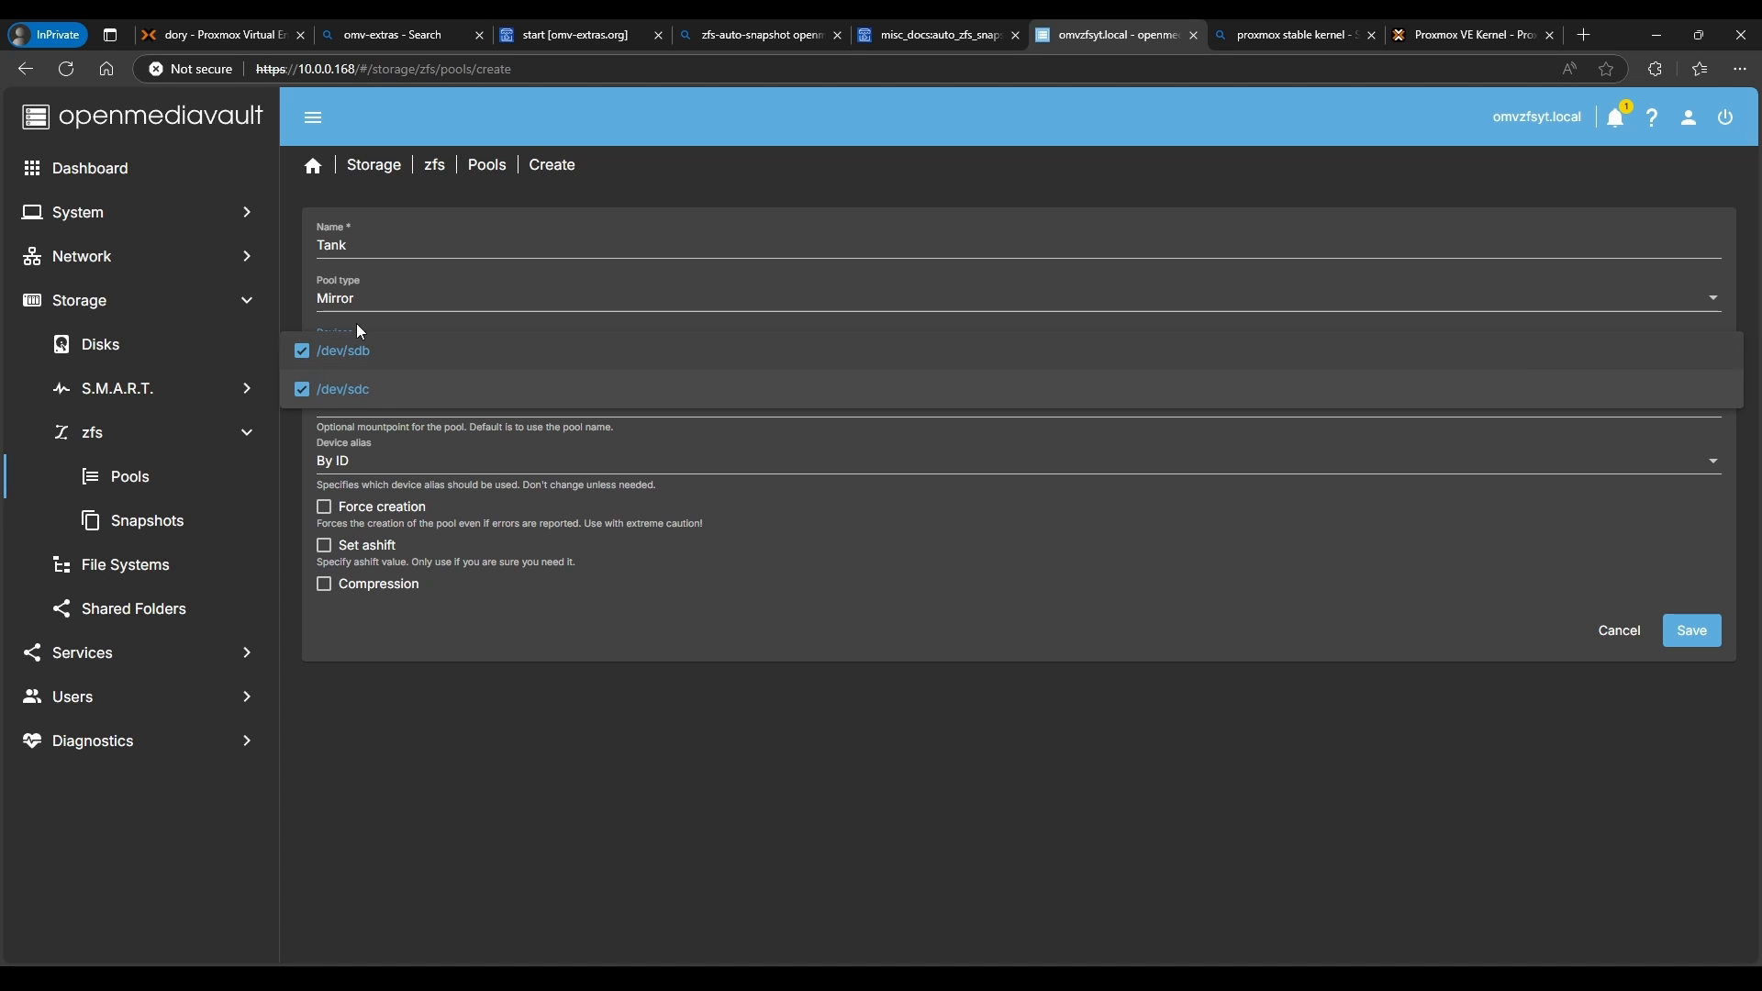
pyautogui.click(301, 308)
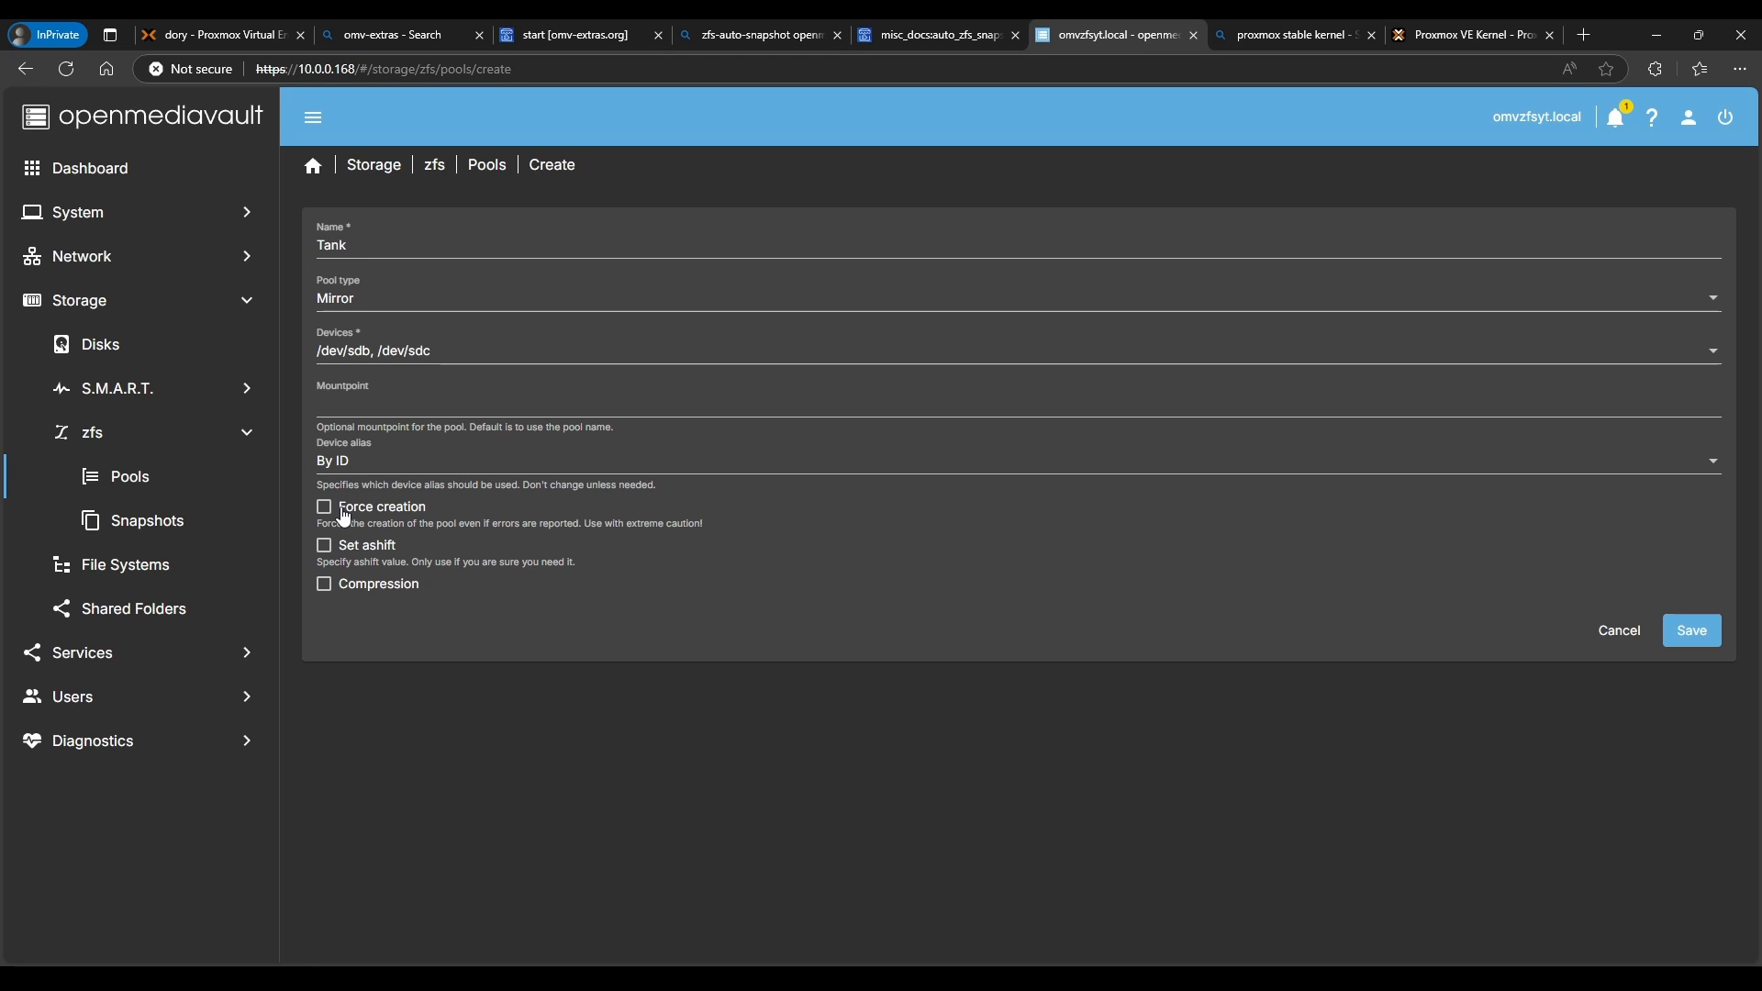
# - Enable Set ashift with a value of 12 and turn on lz4 compression for the Tank pool
pyautogui.click(324, 547)
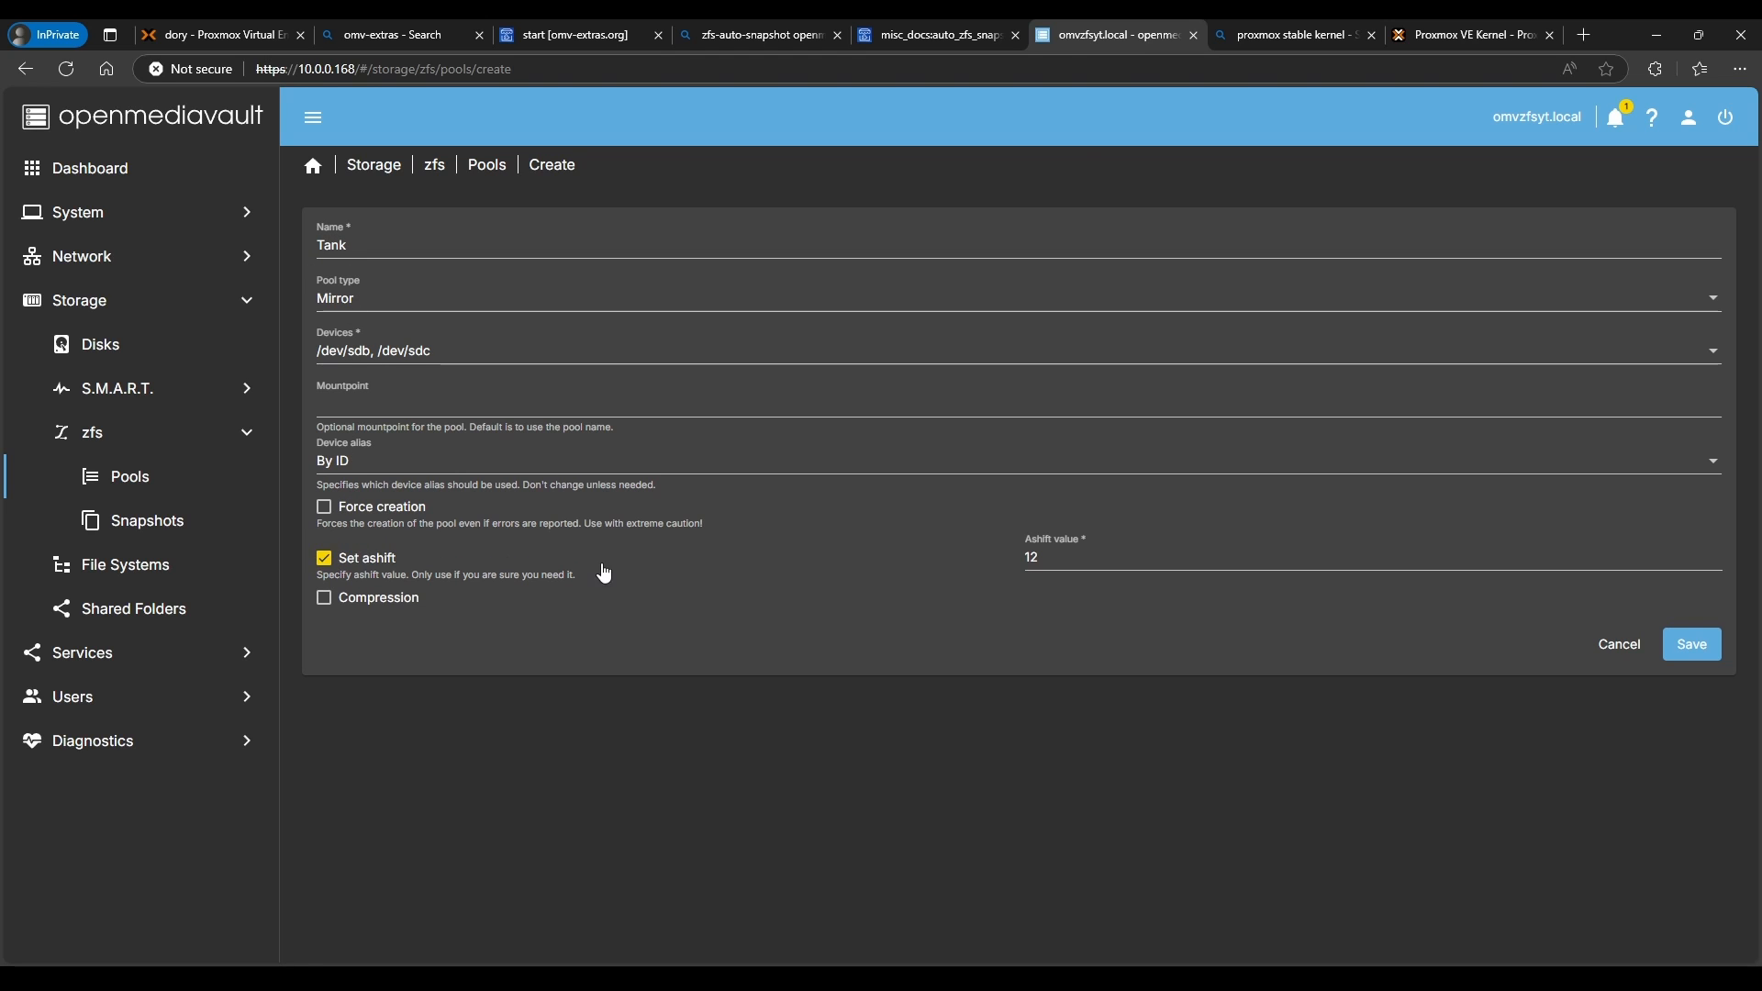
pyautogui.doubleClick(1062, 570)
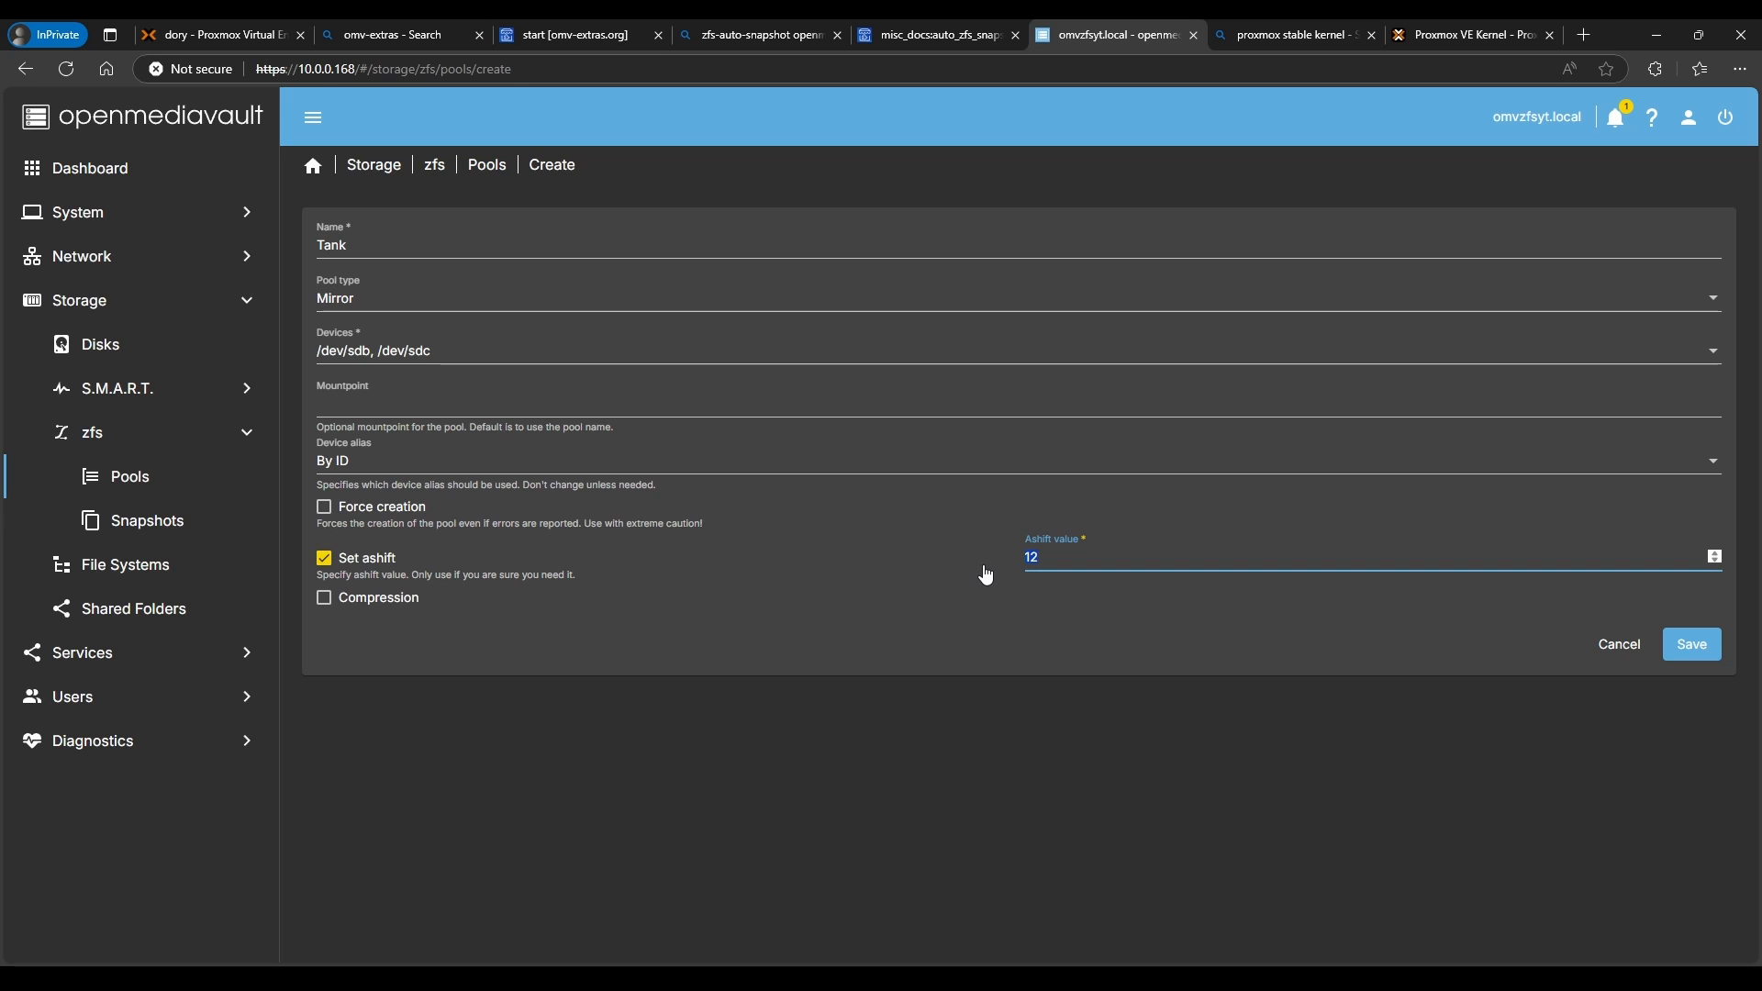
pyautogui.click(343, 606)
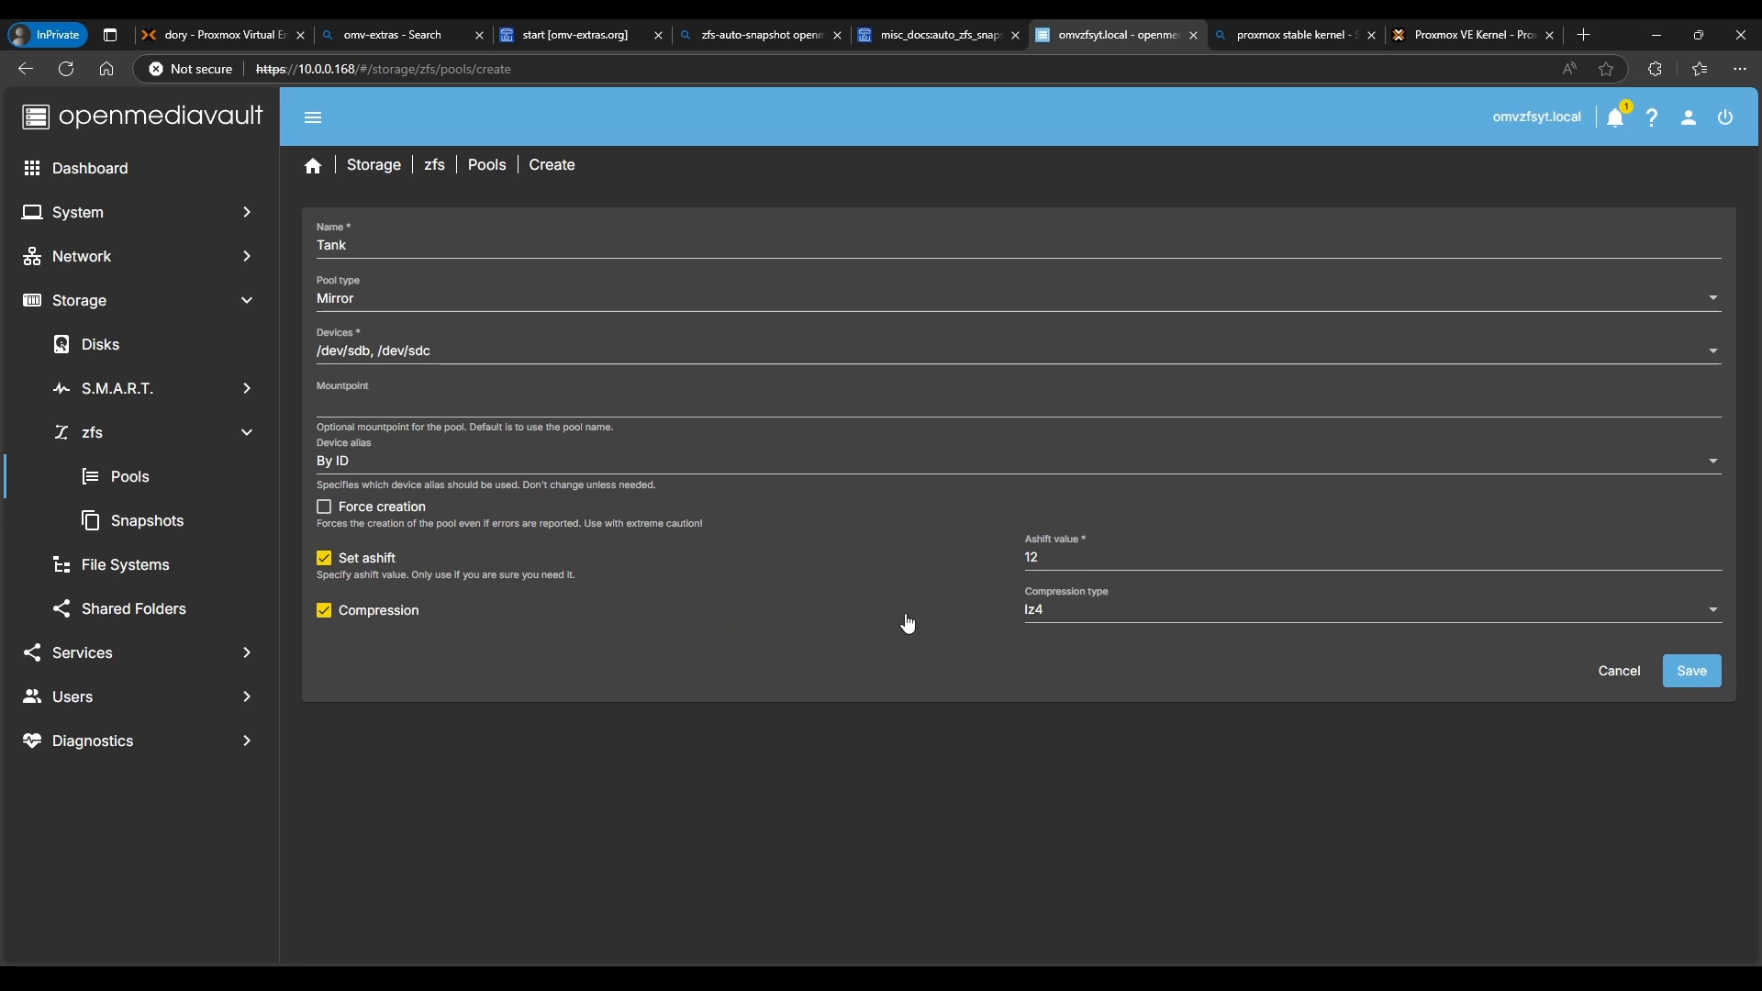
pyautogui.click(1106, 622)
pyautogui.scroll(3, 1135, 626)
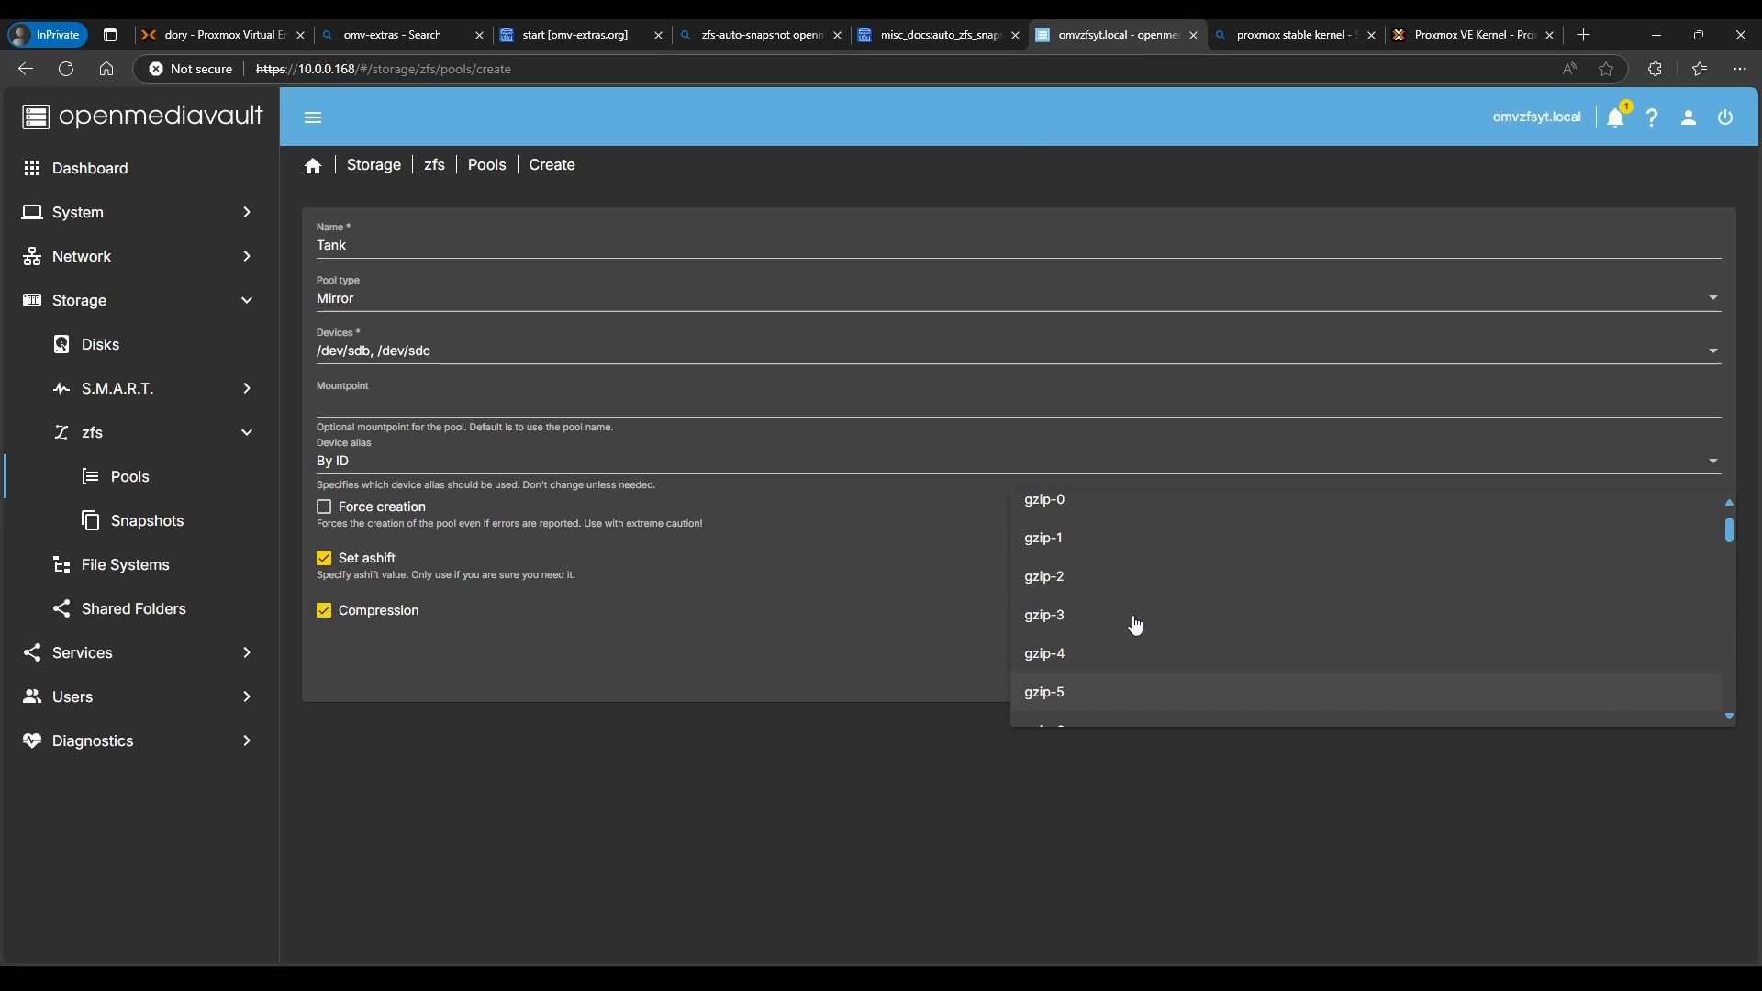
pyautogui.scroll(-4, 1141, 638)
pyautogui.scroll(1, 1193, 654)
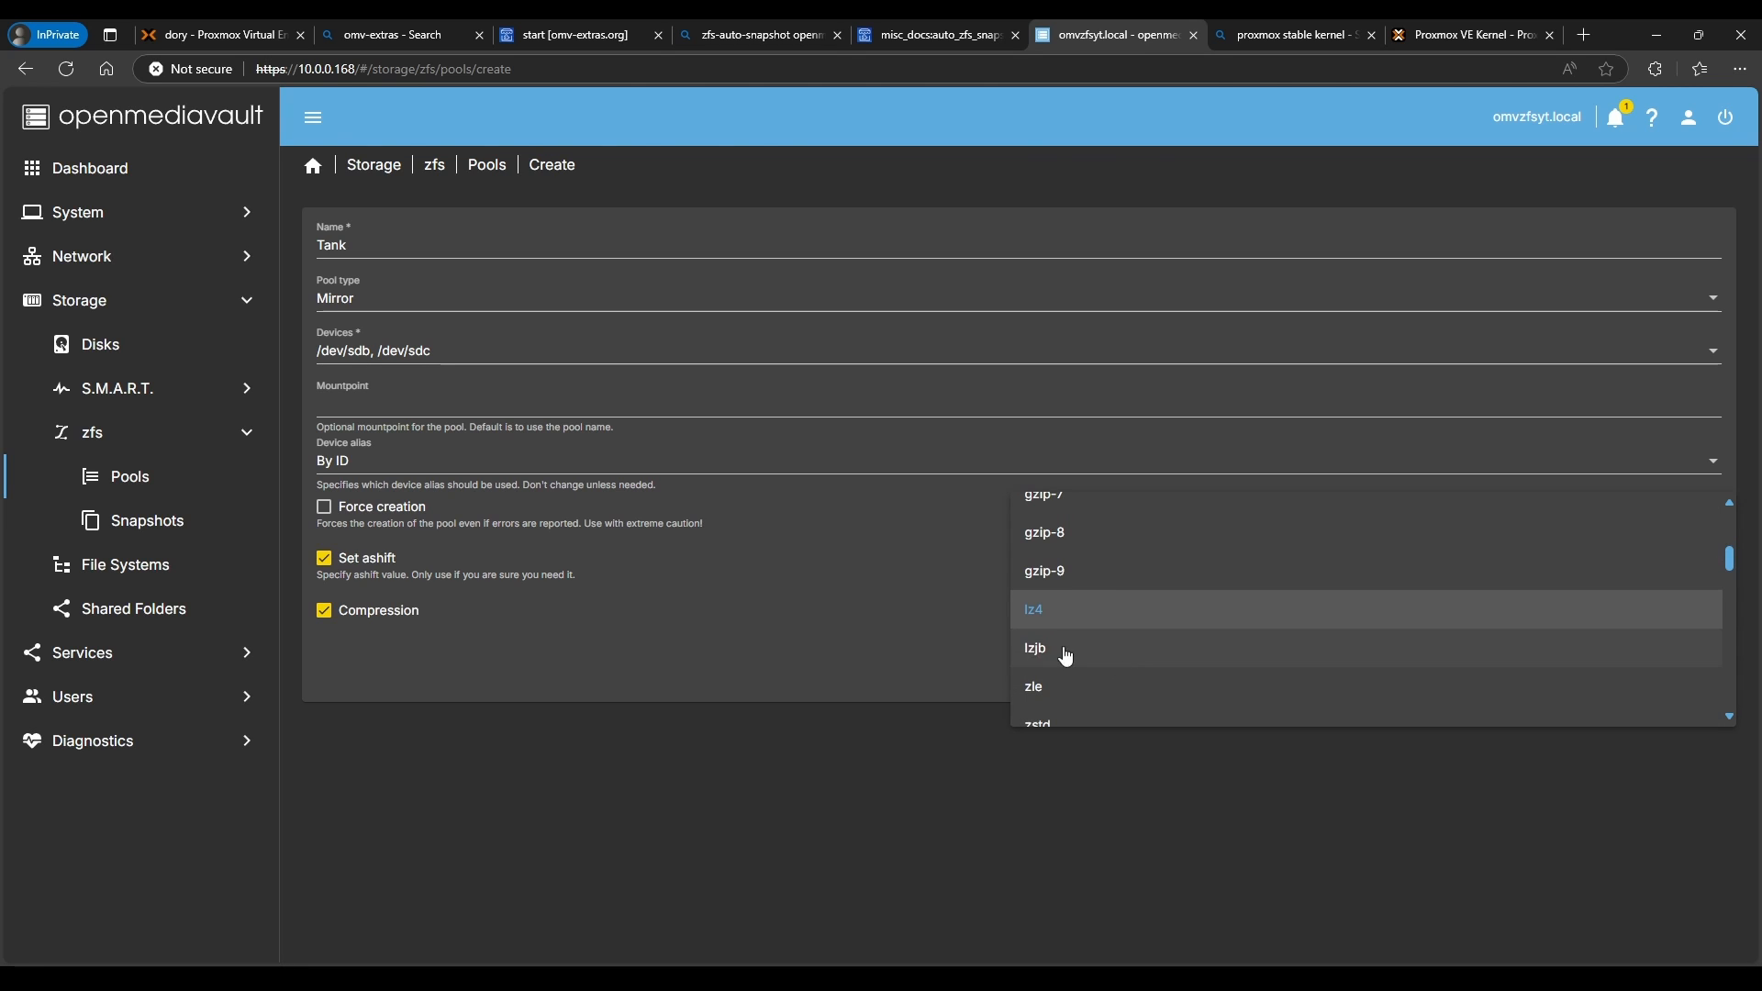
pyautogui.click(990, 609)
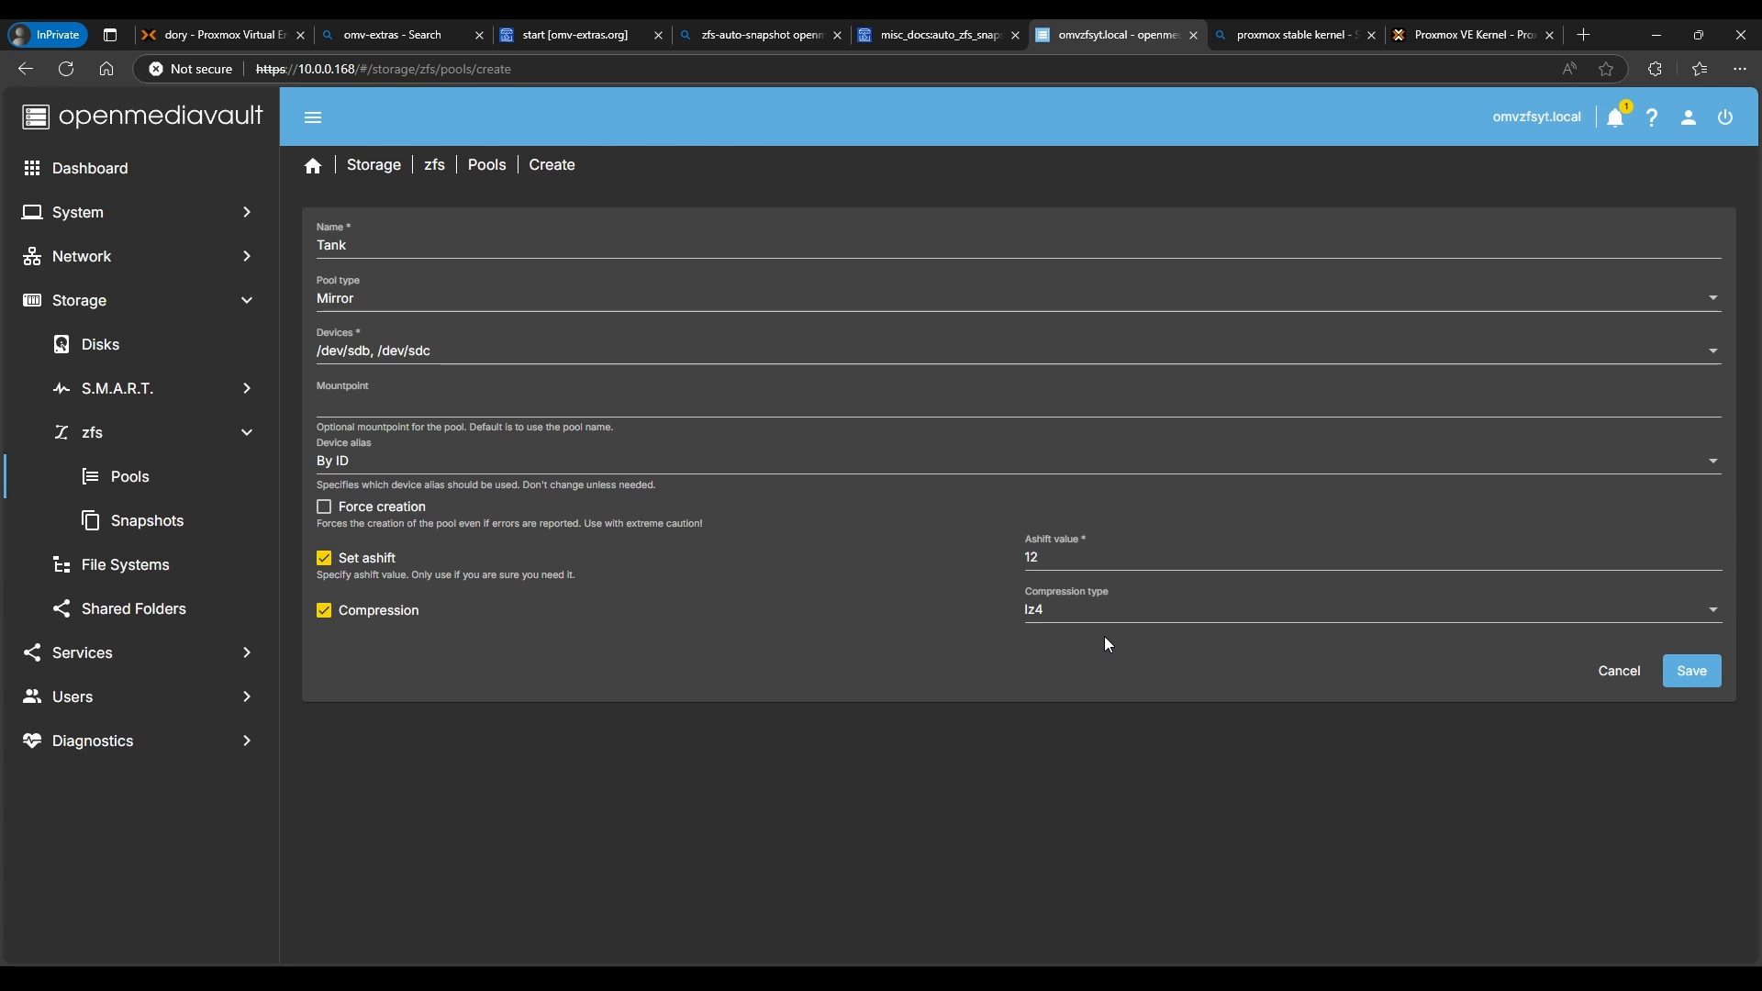
# - Save the new Tank pool and apply the pending configuration changes
pyautogui.click(1701, 685)
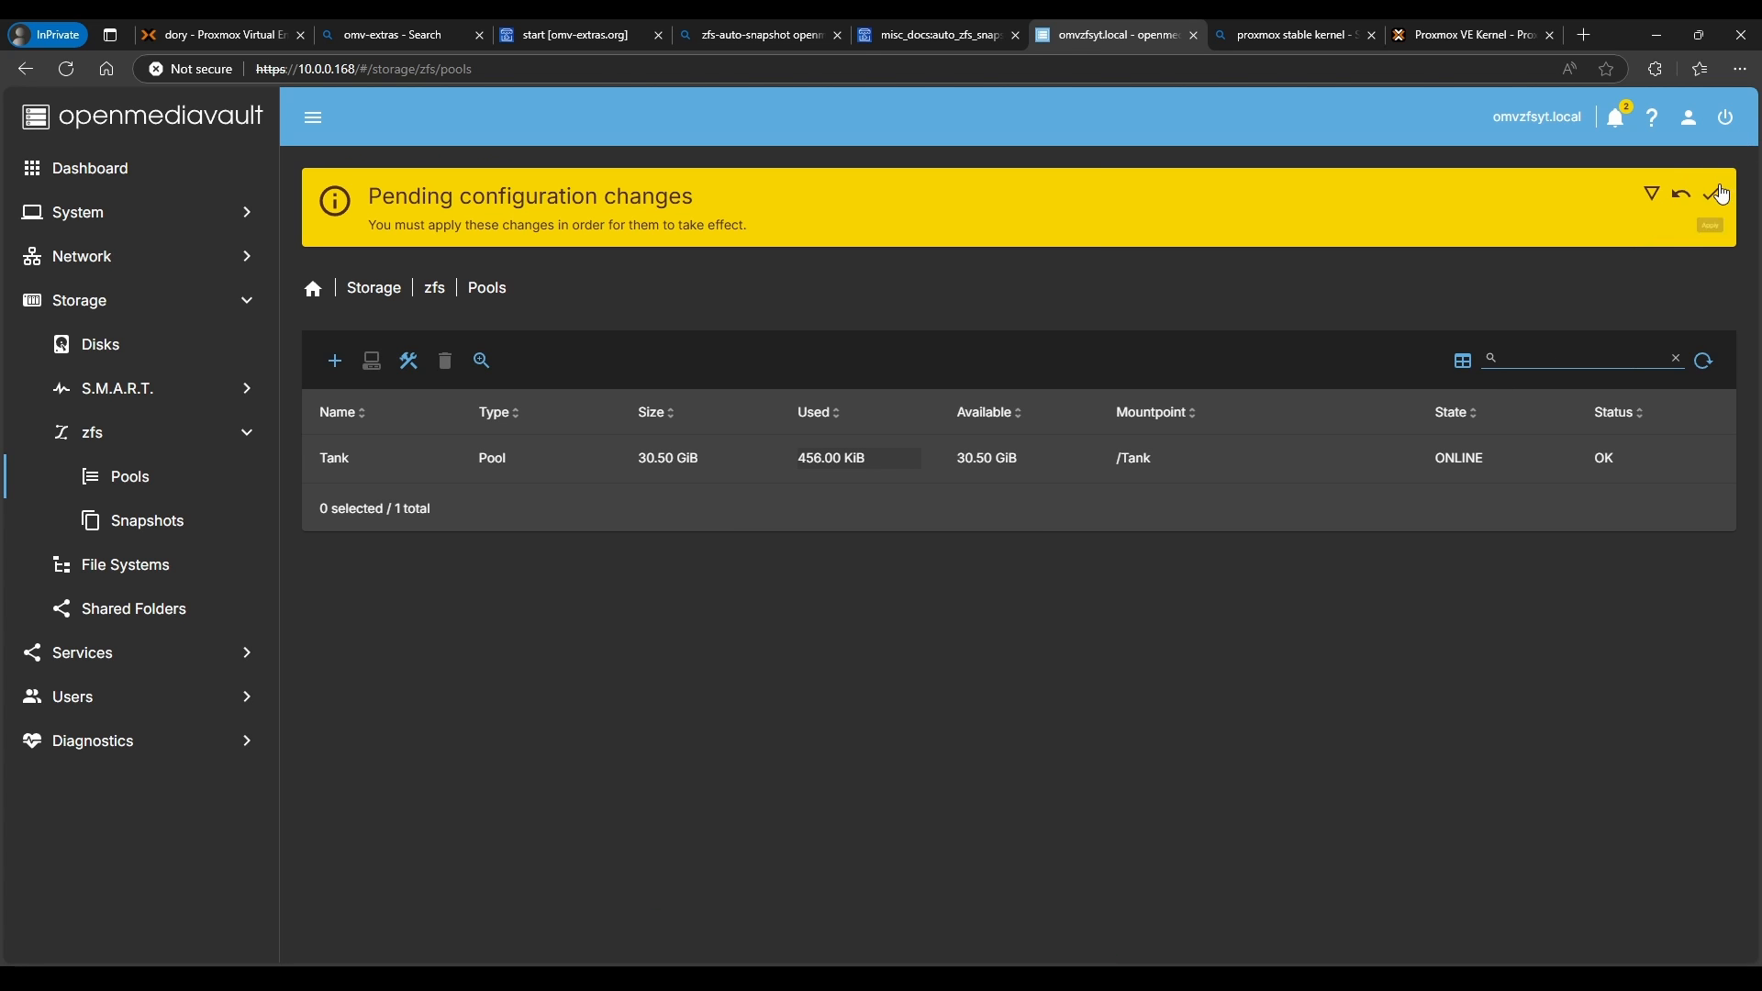
pyautogui.click(1722, 194)
pyautogui.click(1015, 572)
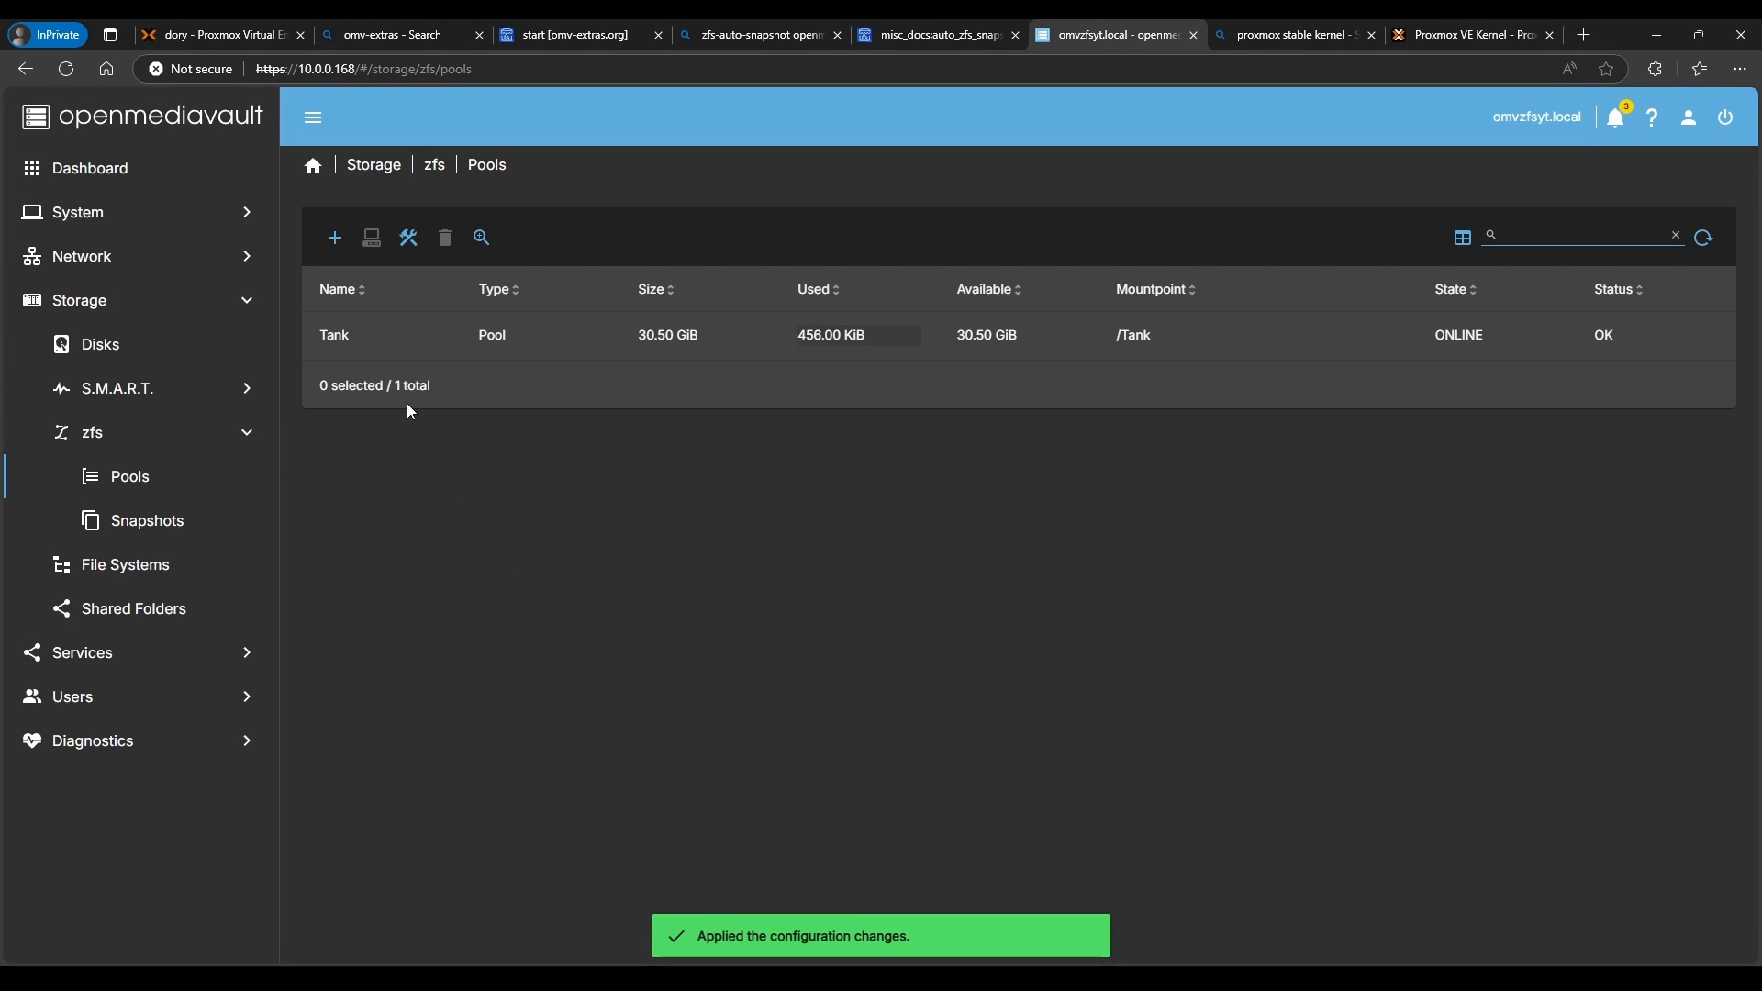
# - Add a filesystem named Data to the Tank pool and apply the pending configuration changes
pyautogui.click(365, 337)
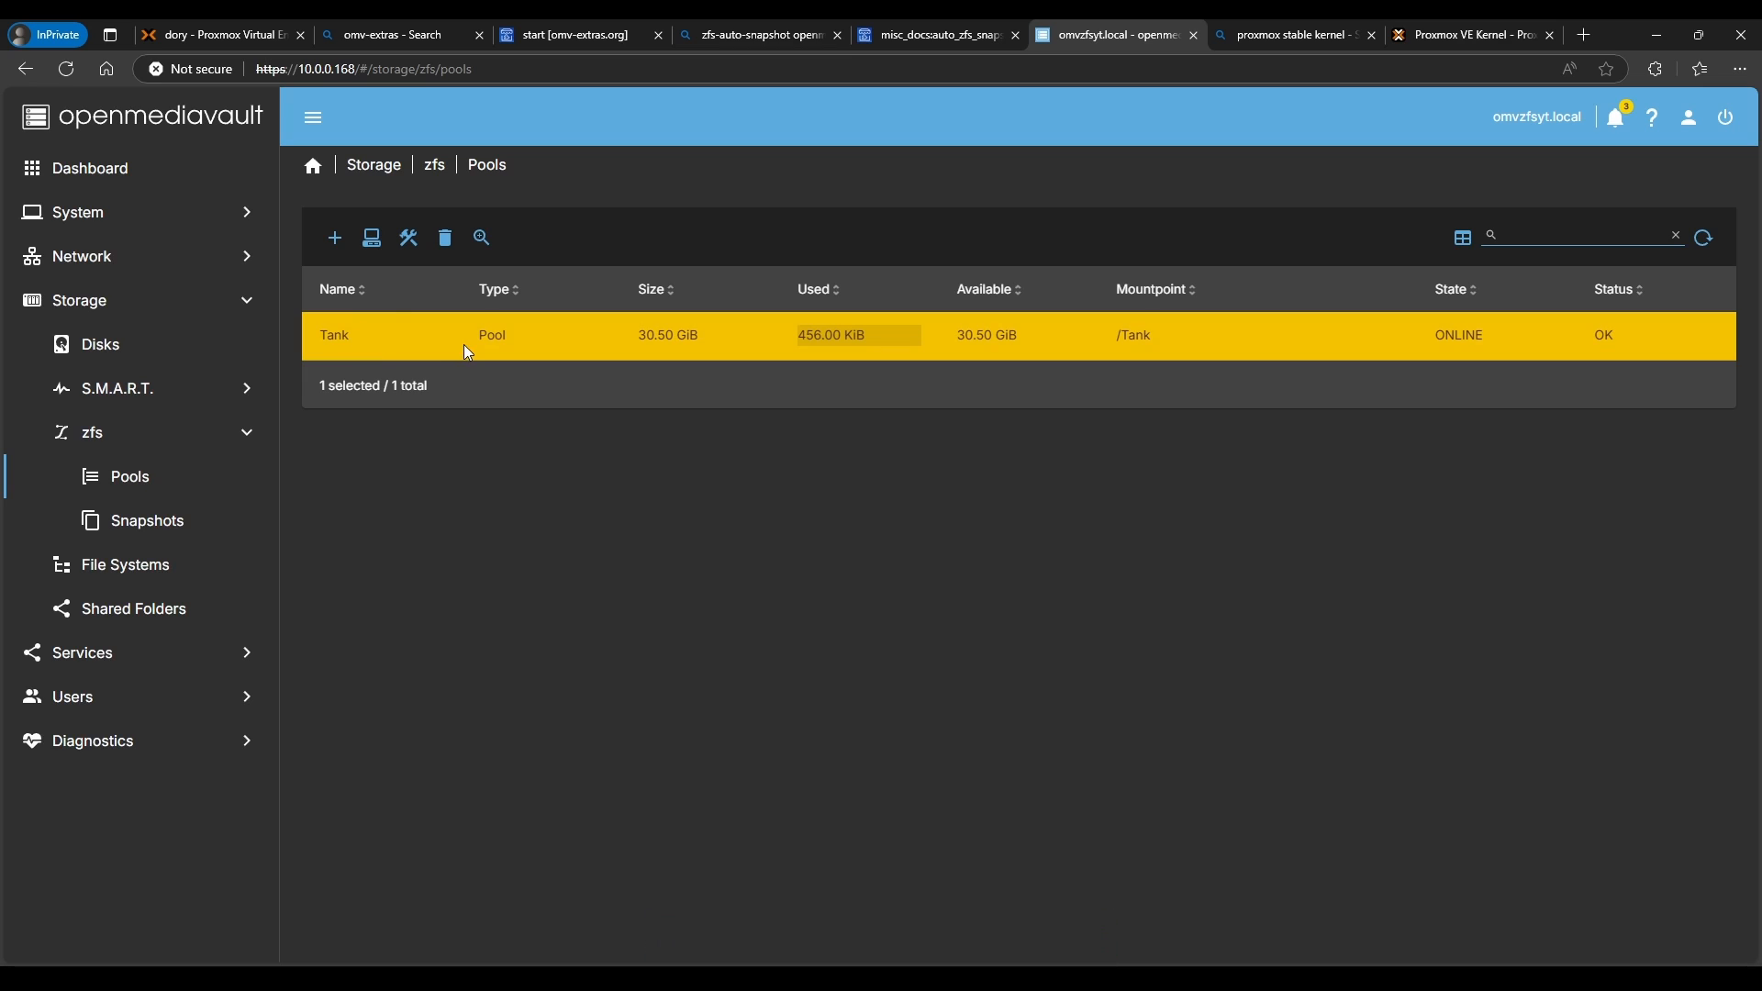
pyautogui.click(335, 242)
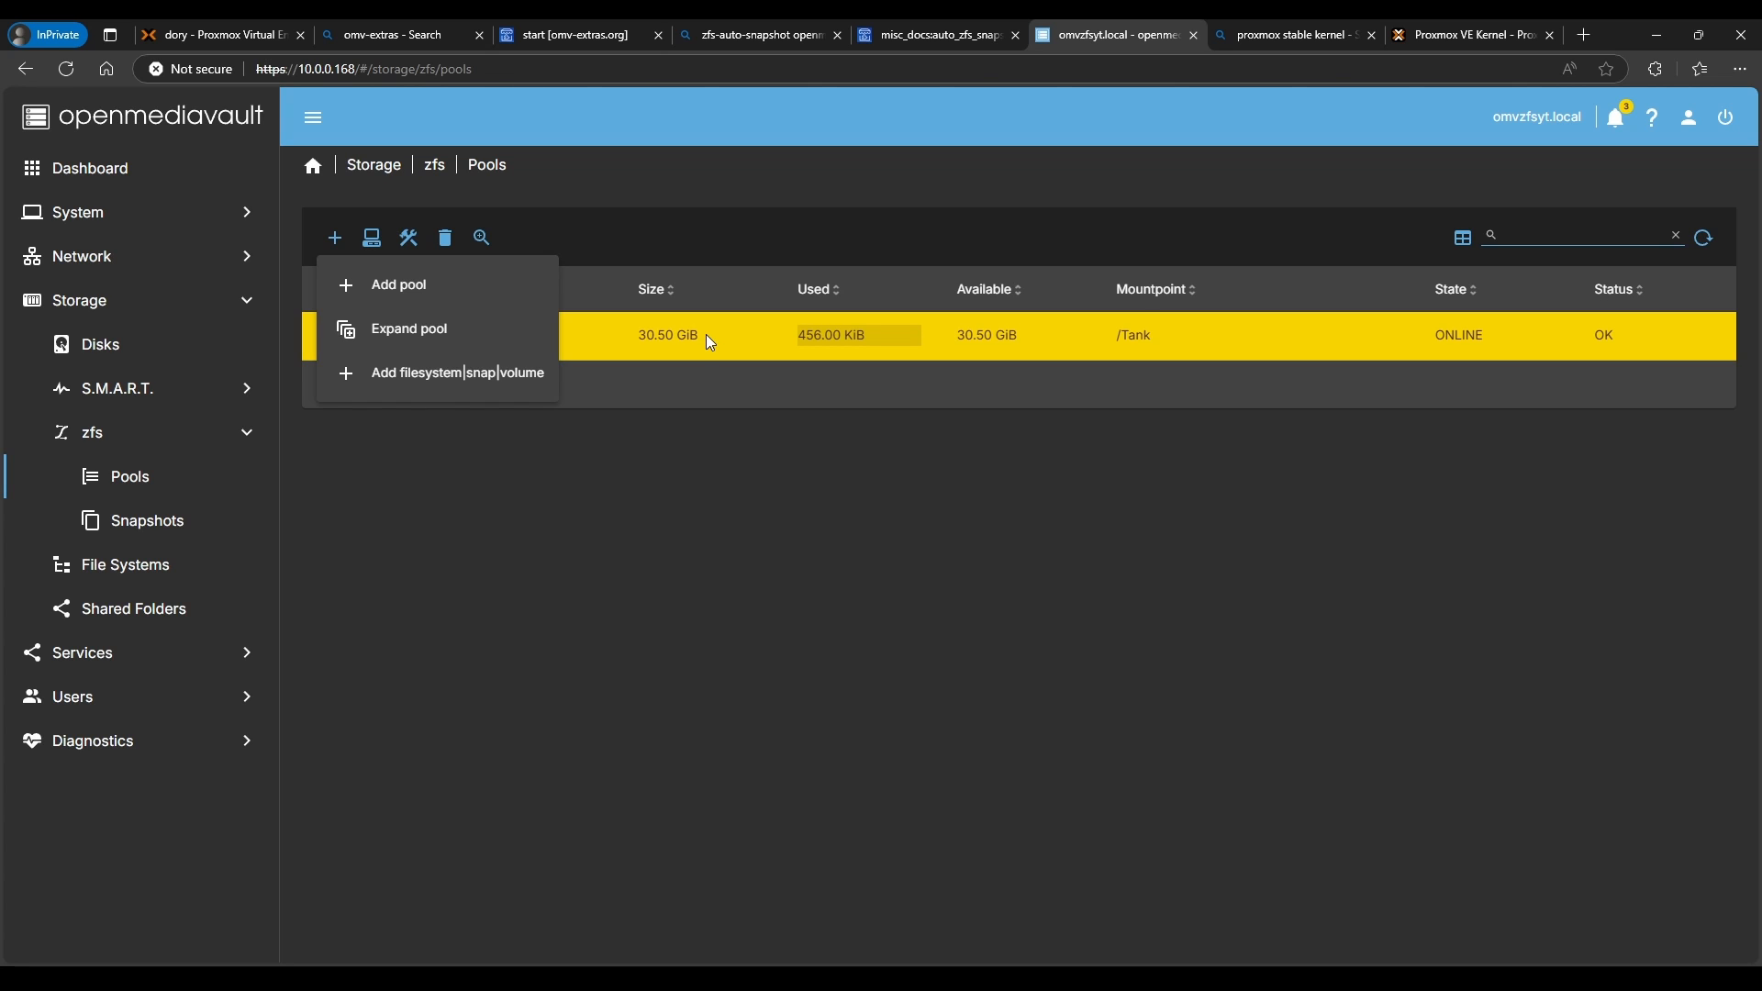
pyautogui.click(449, 376)
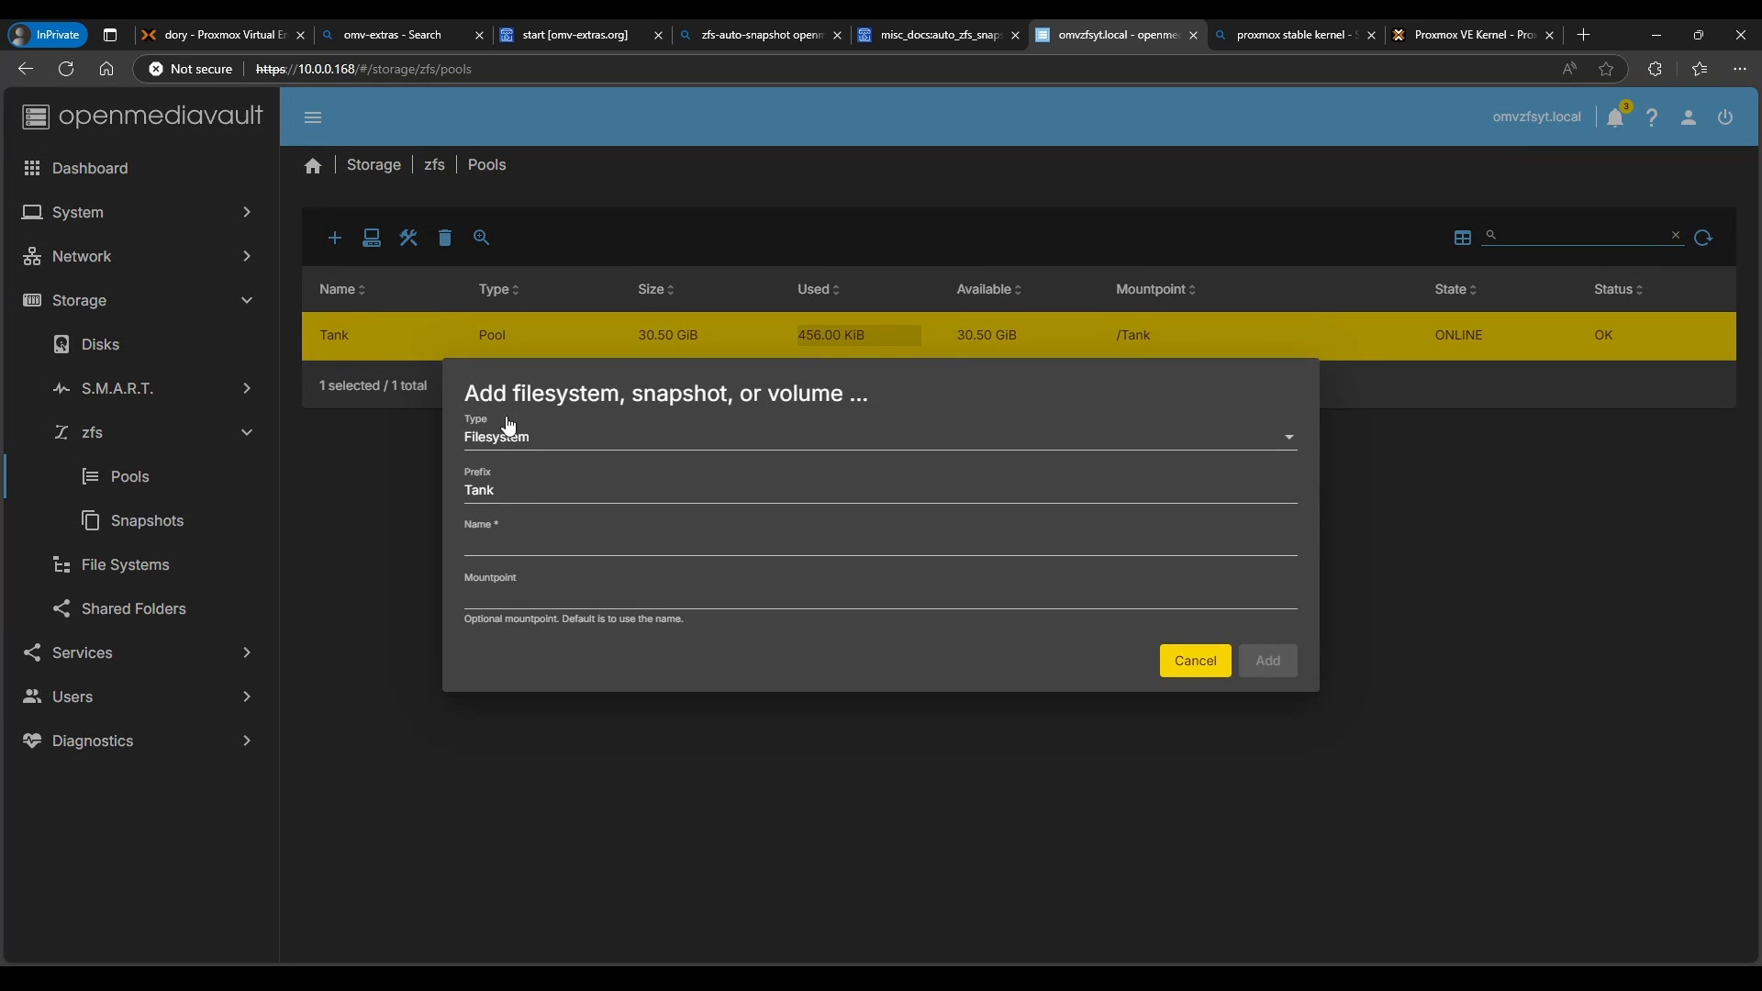
pyautogui.click(502, 438)
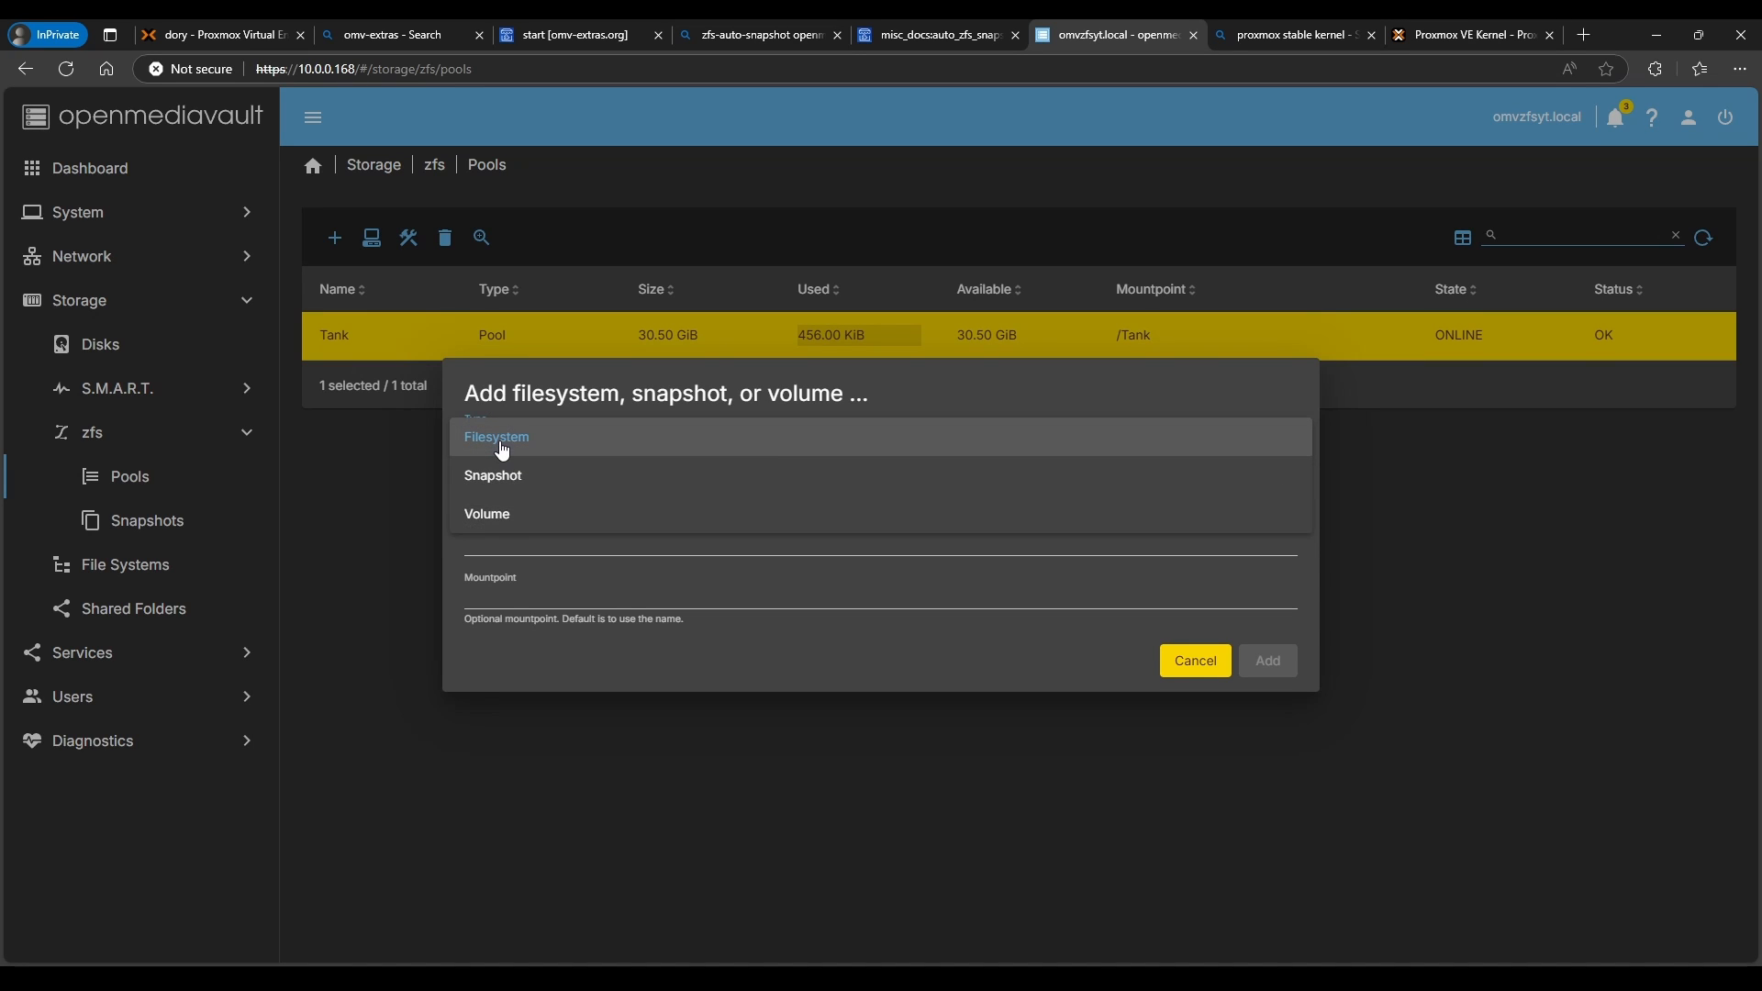
pyautogui.click(500, 440)
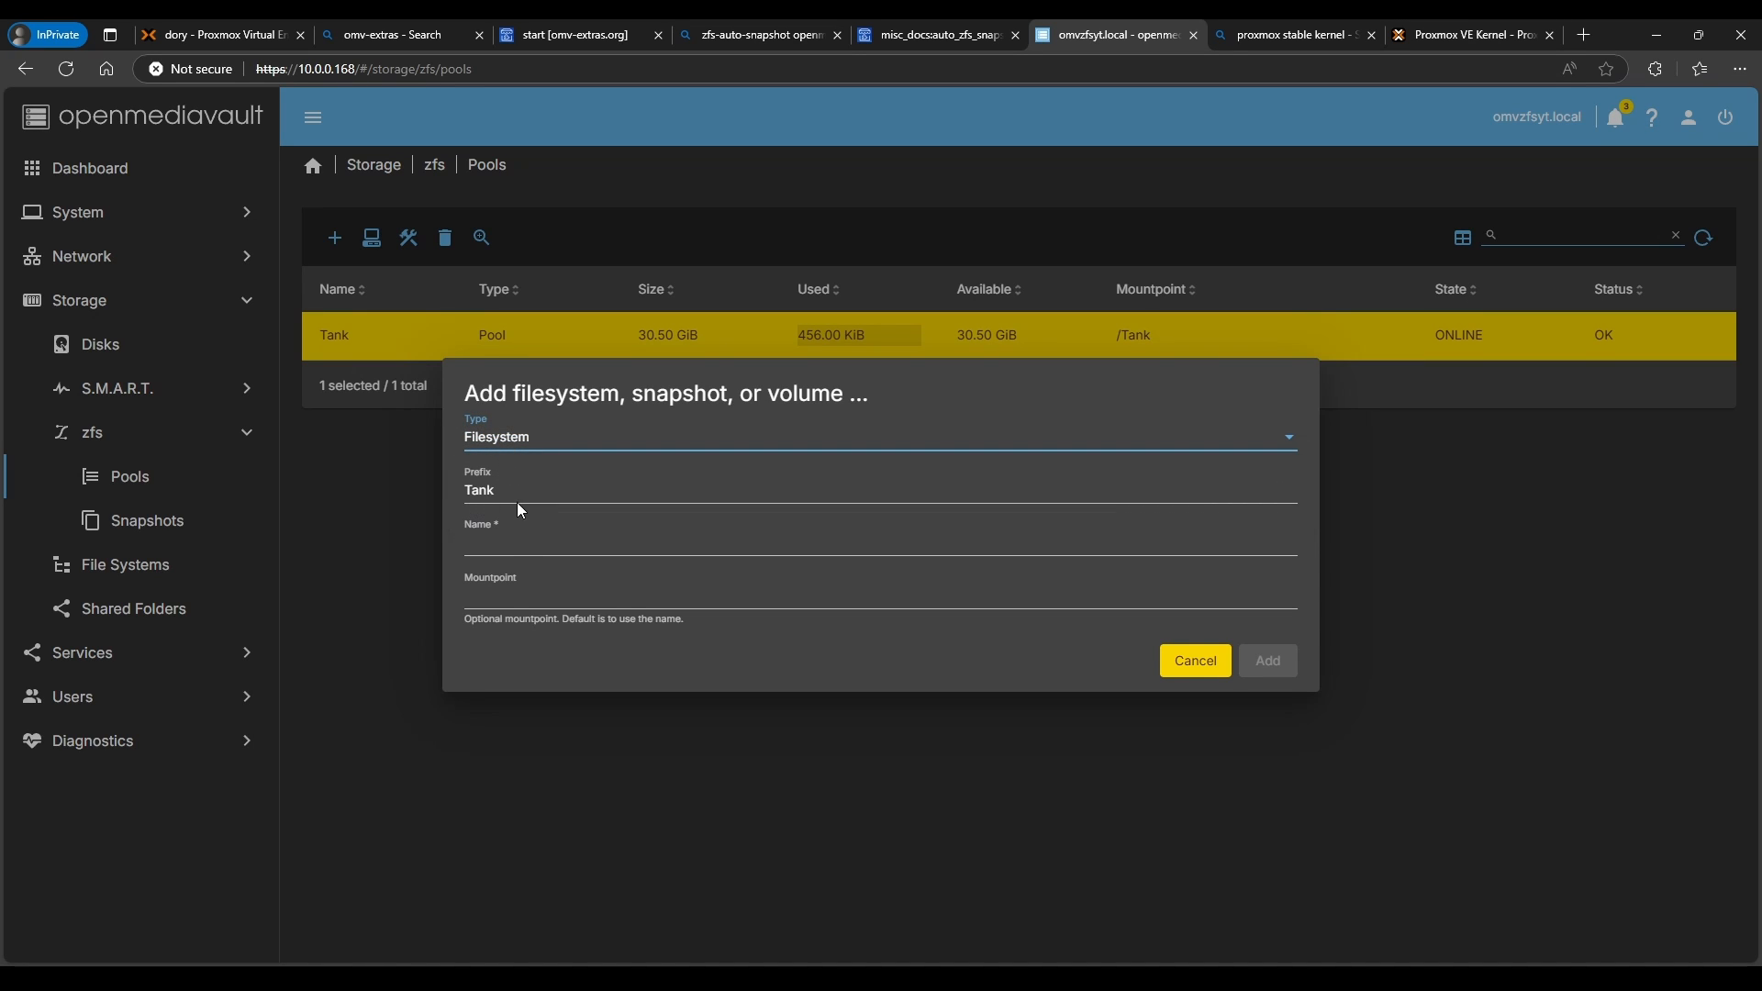
pyautogui.click(512, 544)
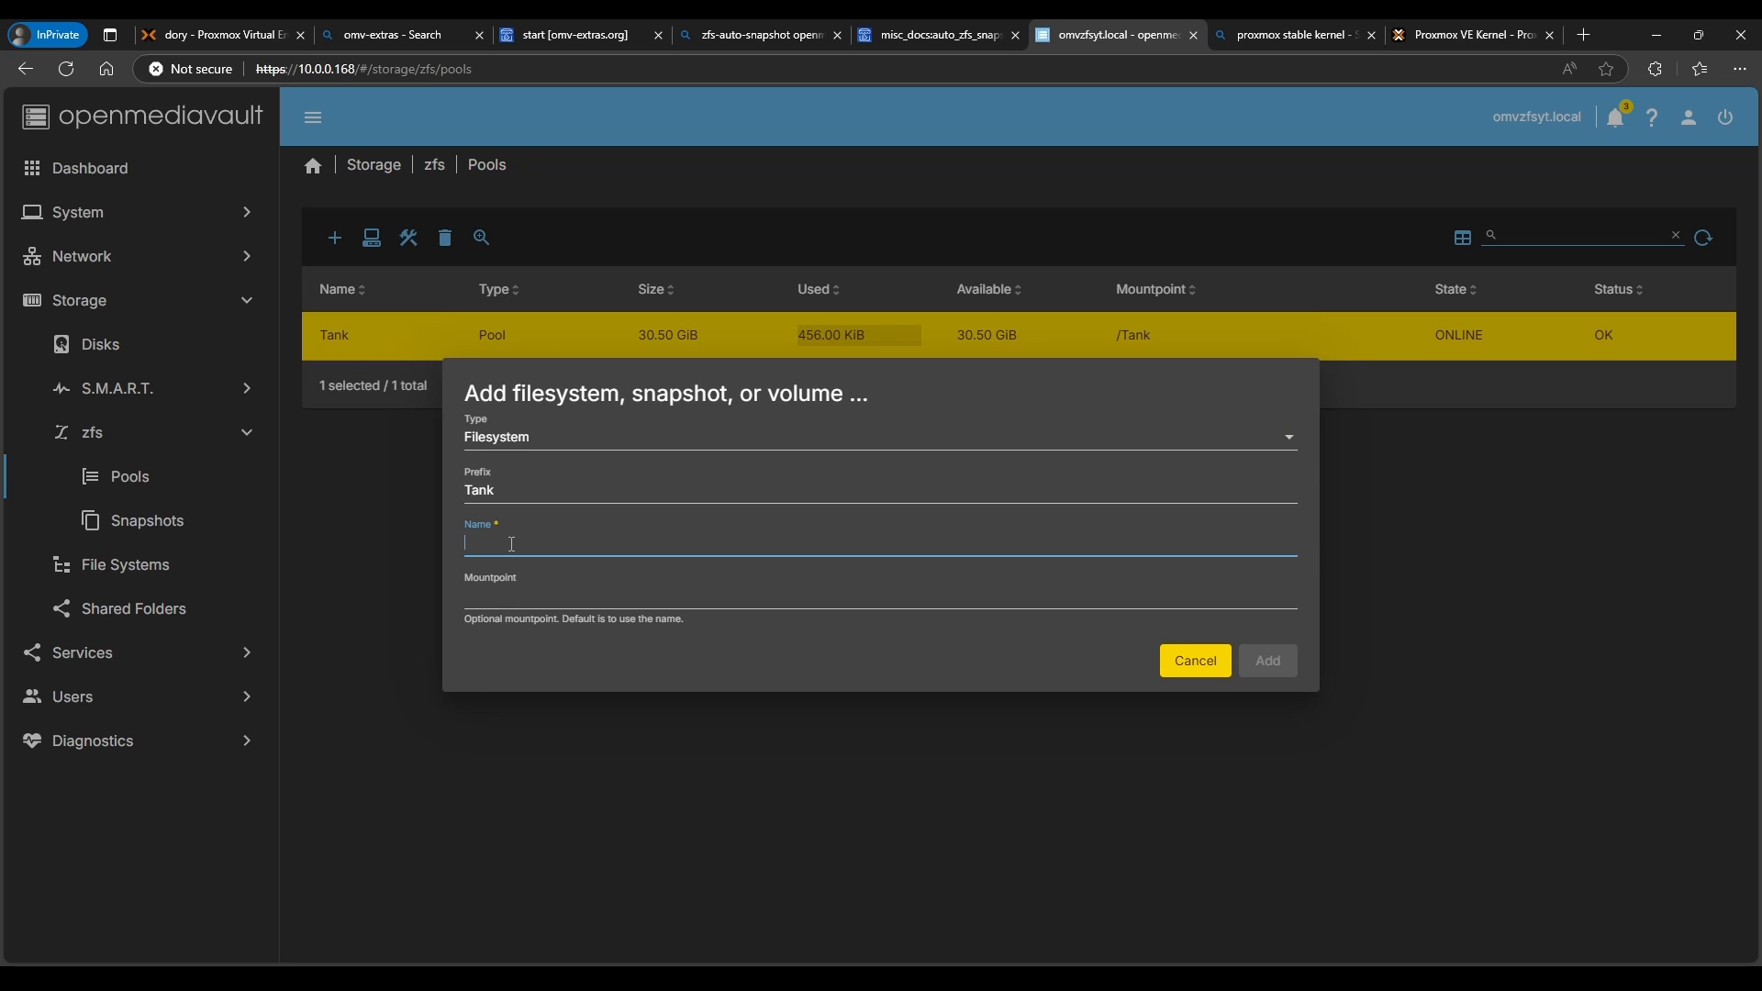
pyautogui.write('Da')
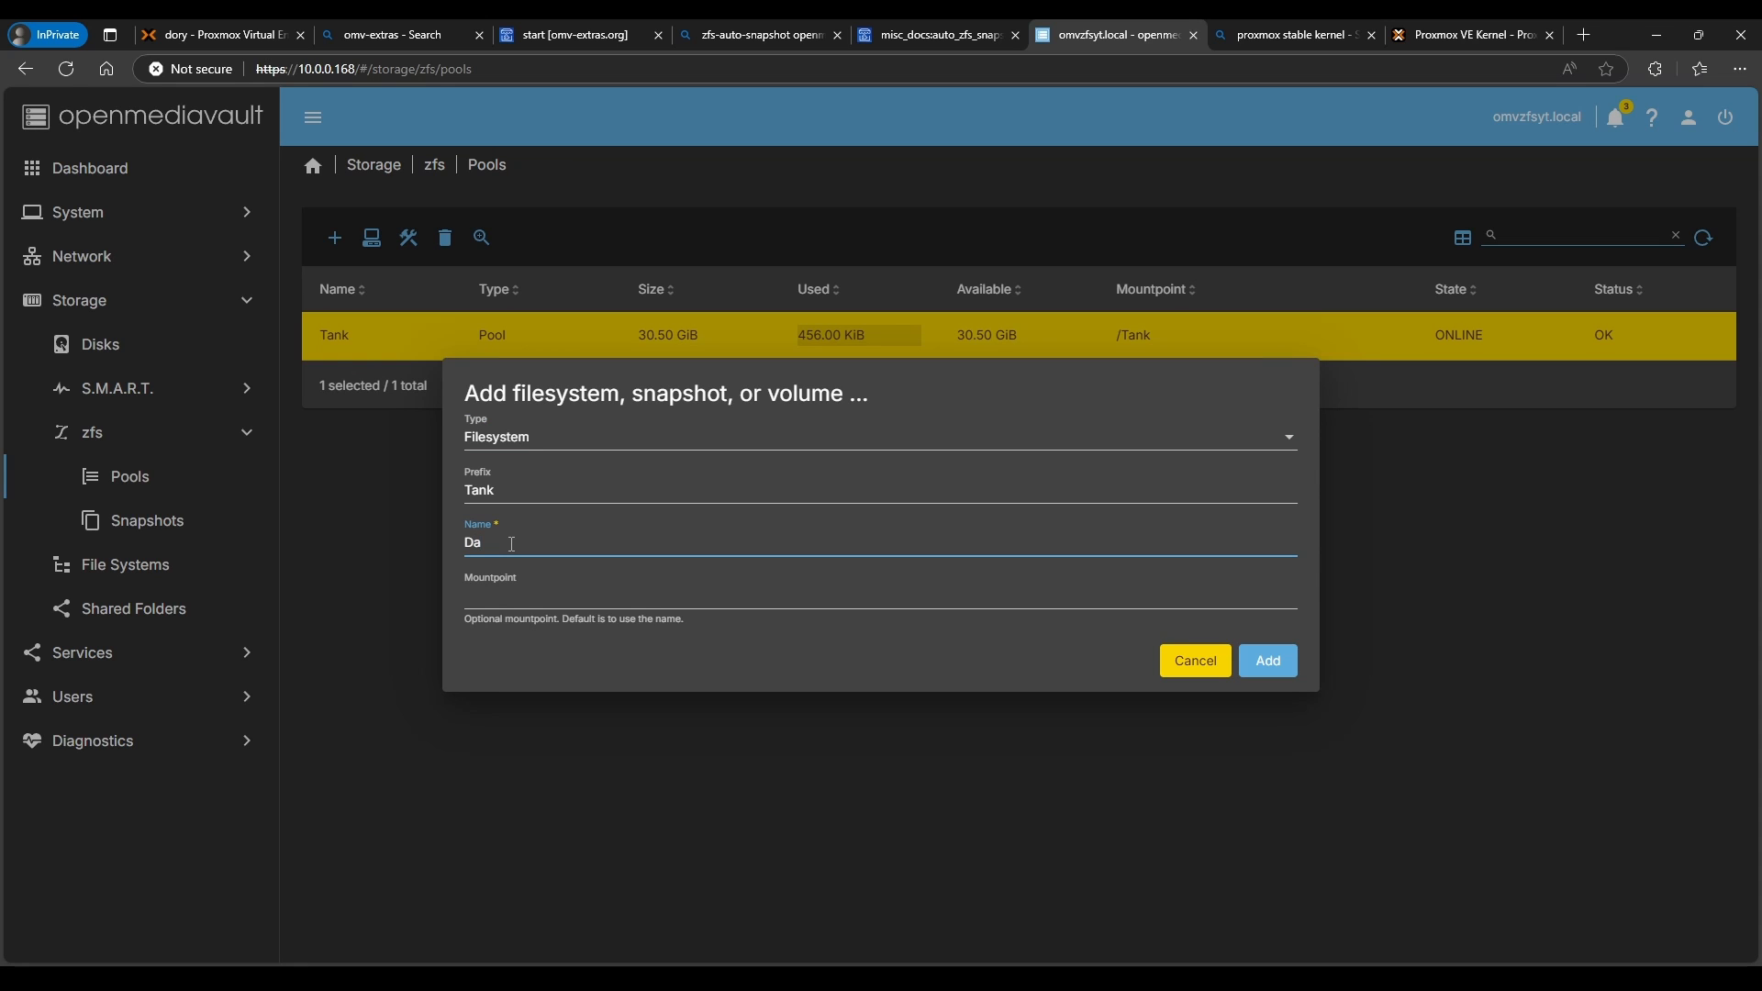
pyautogui.write('ta')
pyautogui.click(1285, 665)
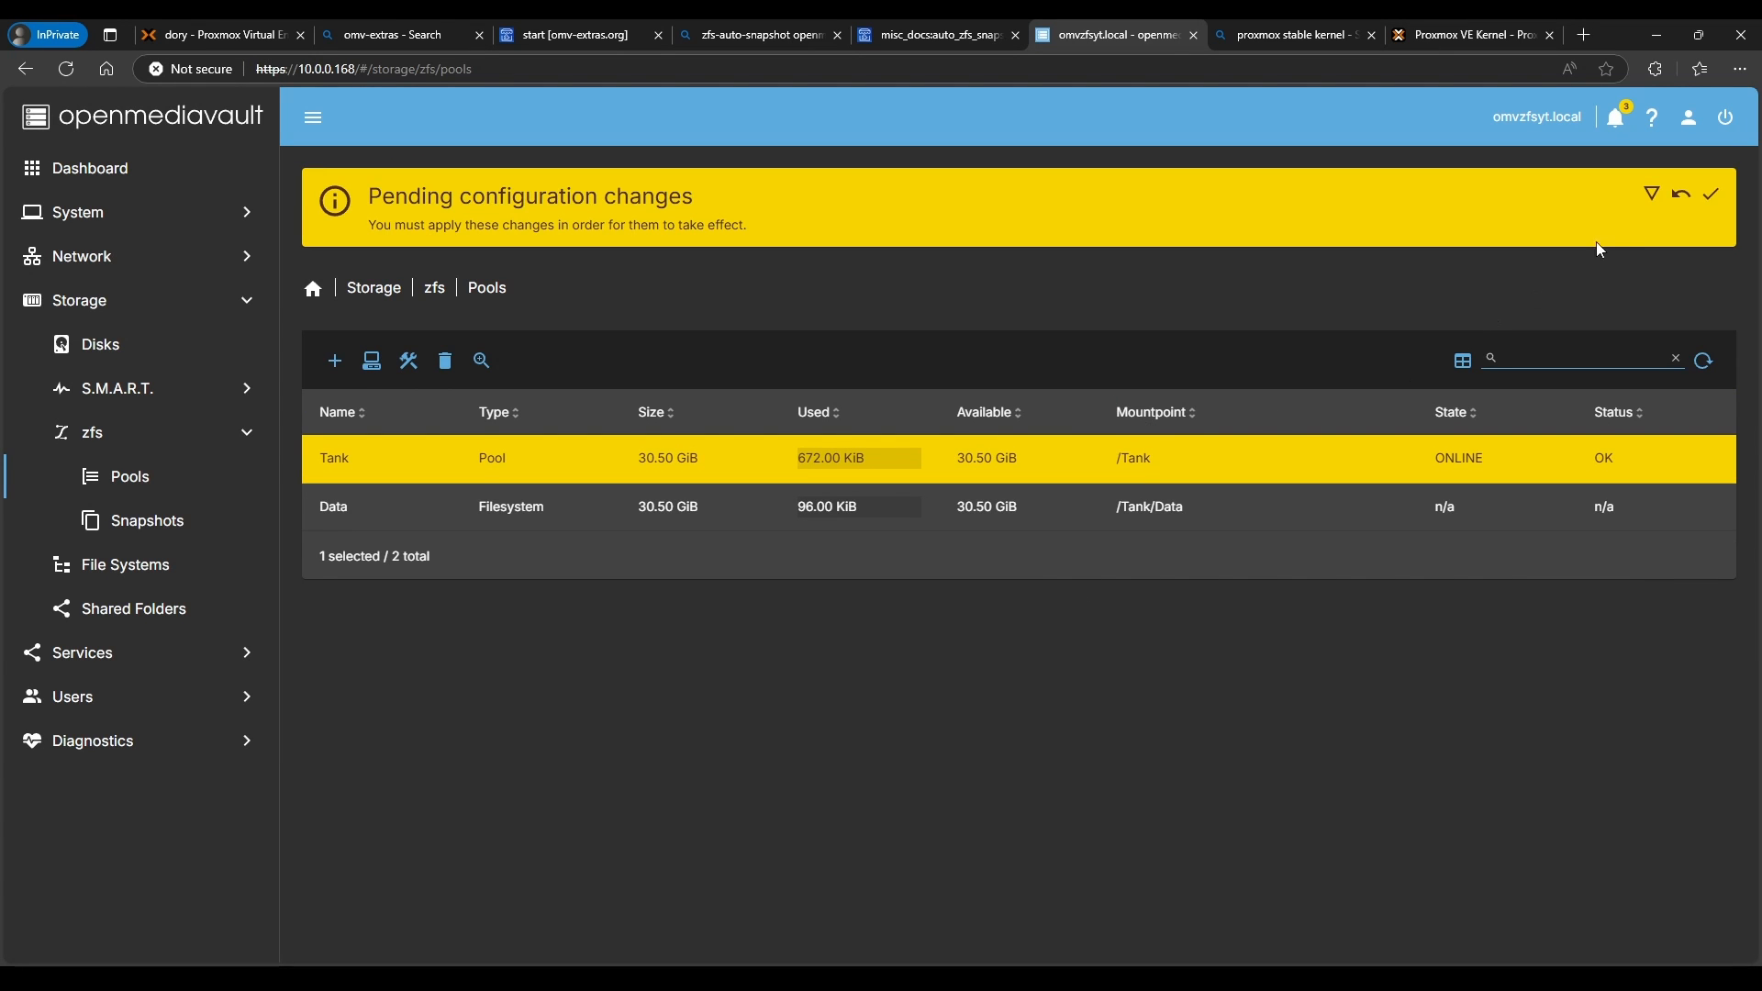
pyautogui.click(1712, 195)
pyautogui.click(1024, 571)
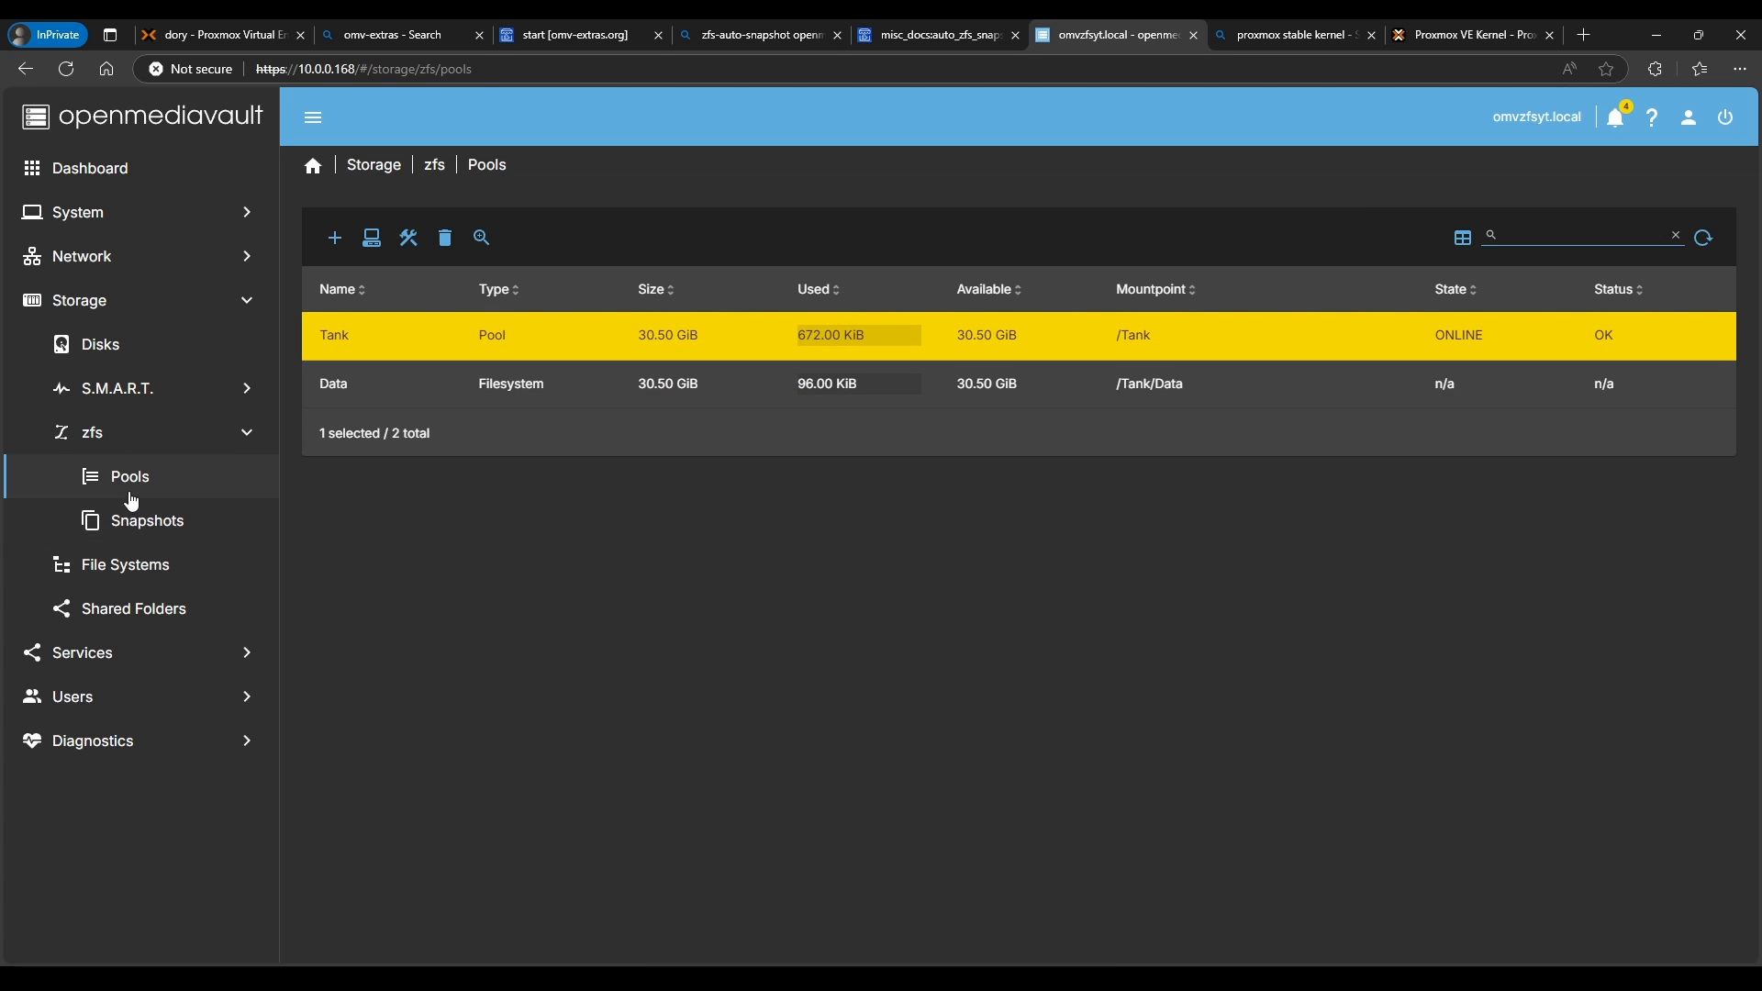
# - Start a new shared folder named Data on the Tank/Data file system with the relative path /
pyautogui.click(133, 609)
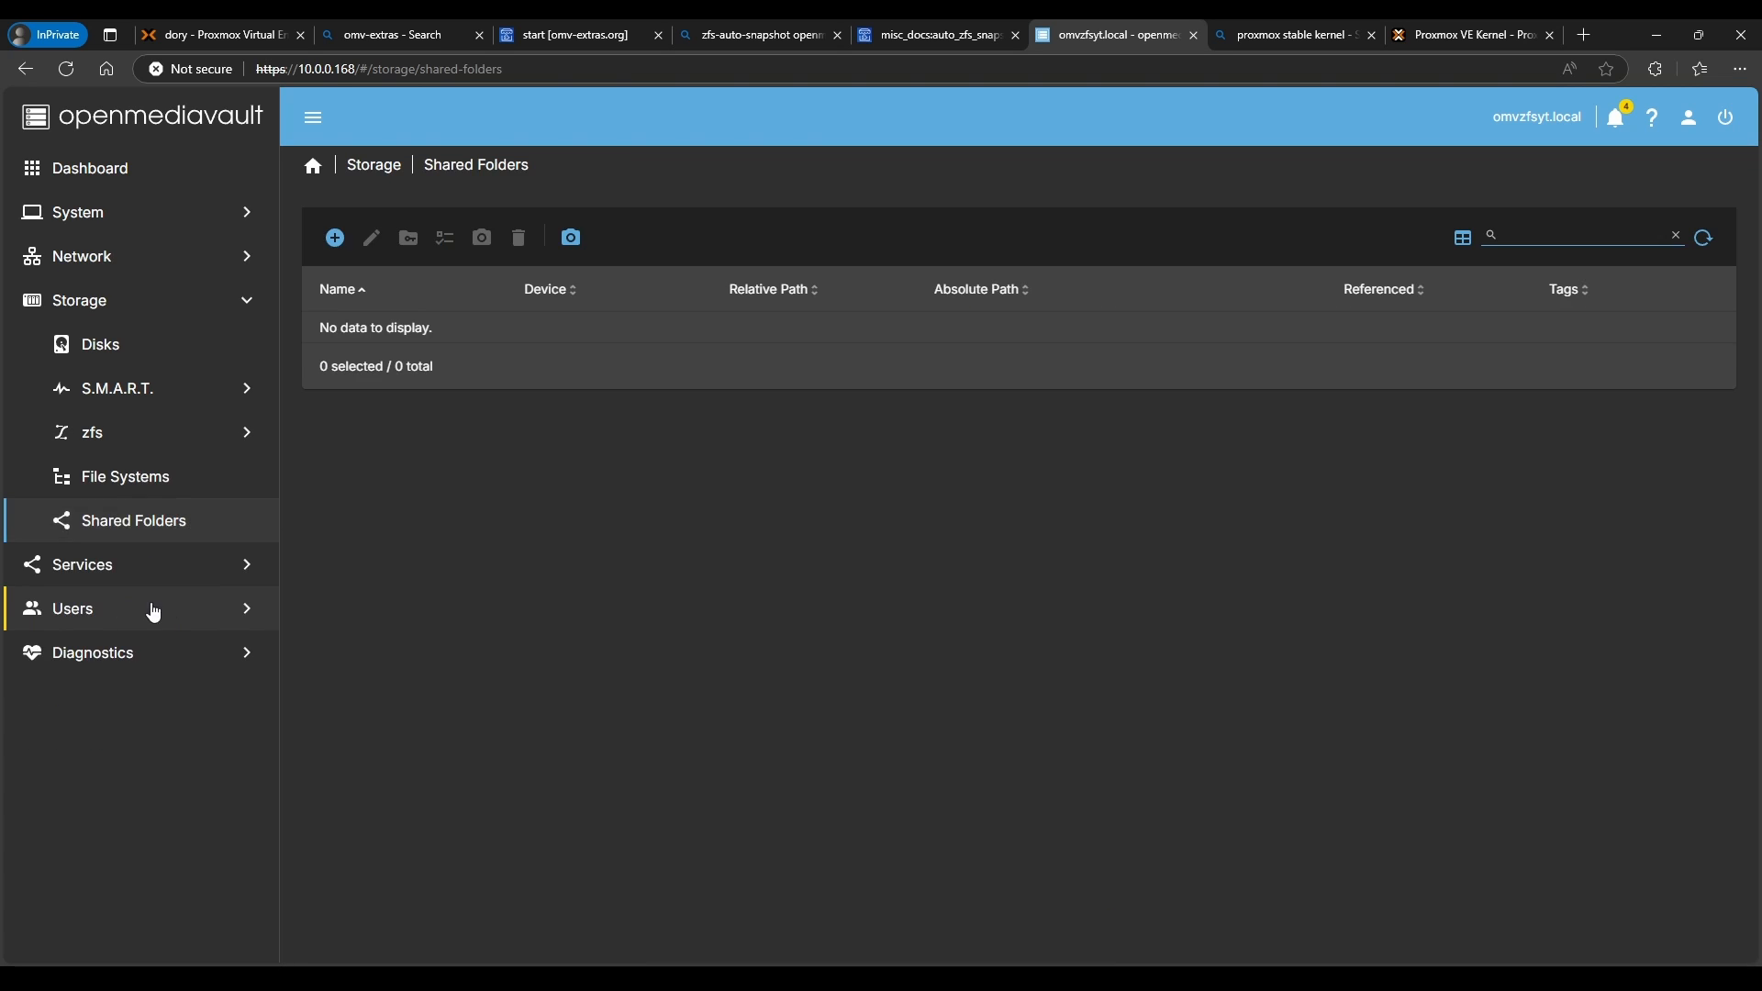
pyautogui.click(335, 239)
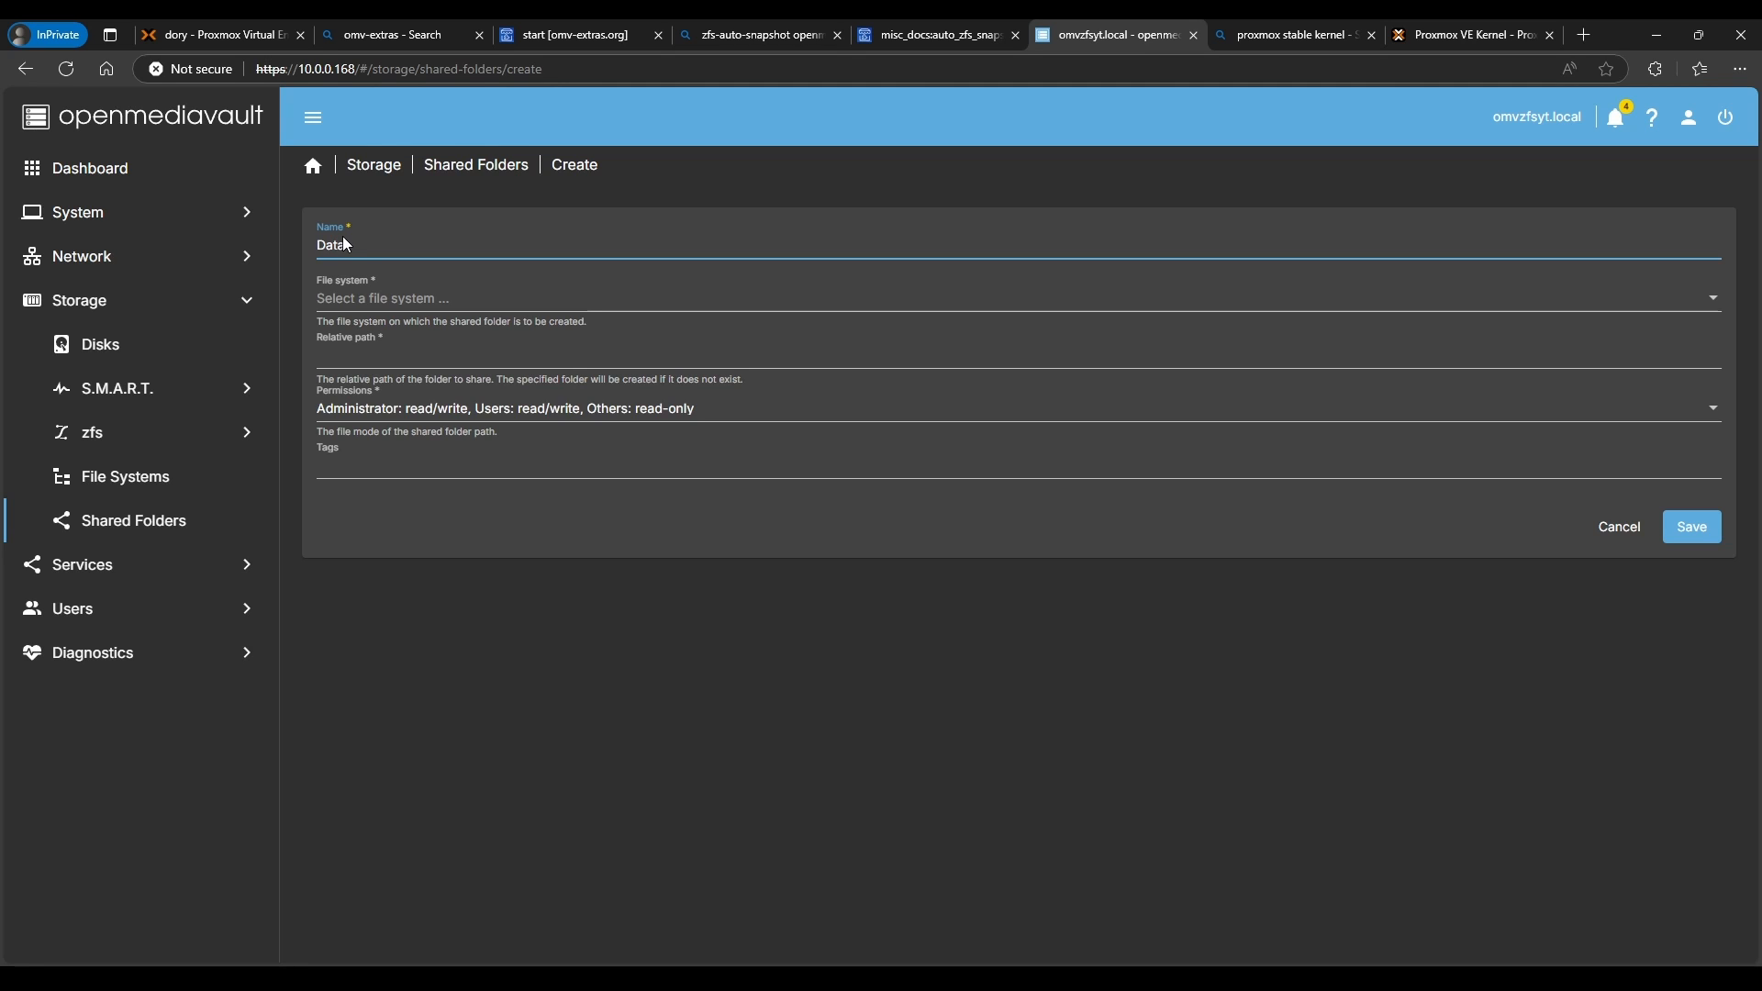
pyautogui.click(381, 301)
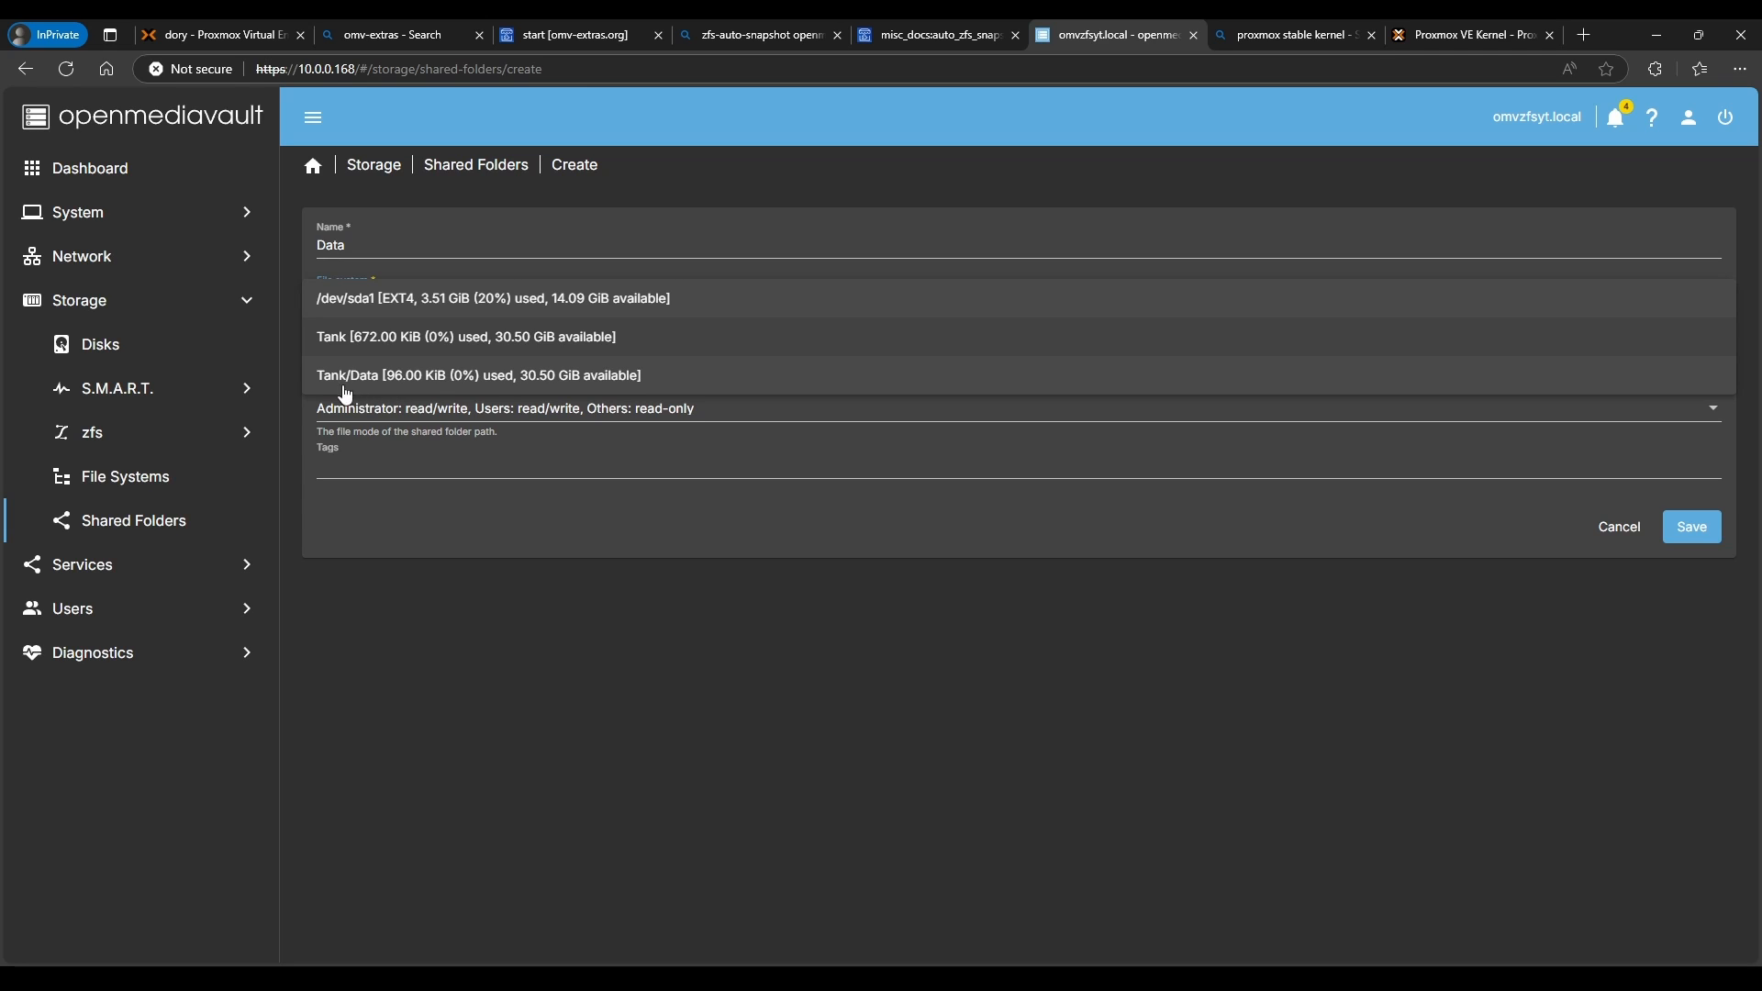
pyautogui.click(415, 378)
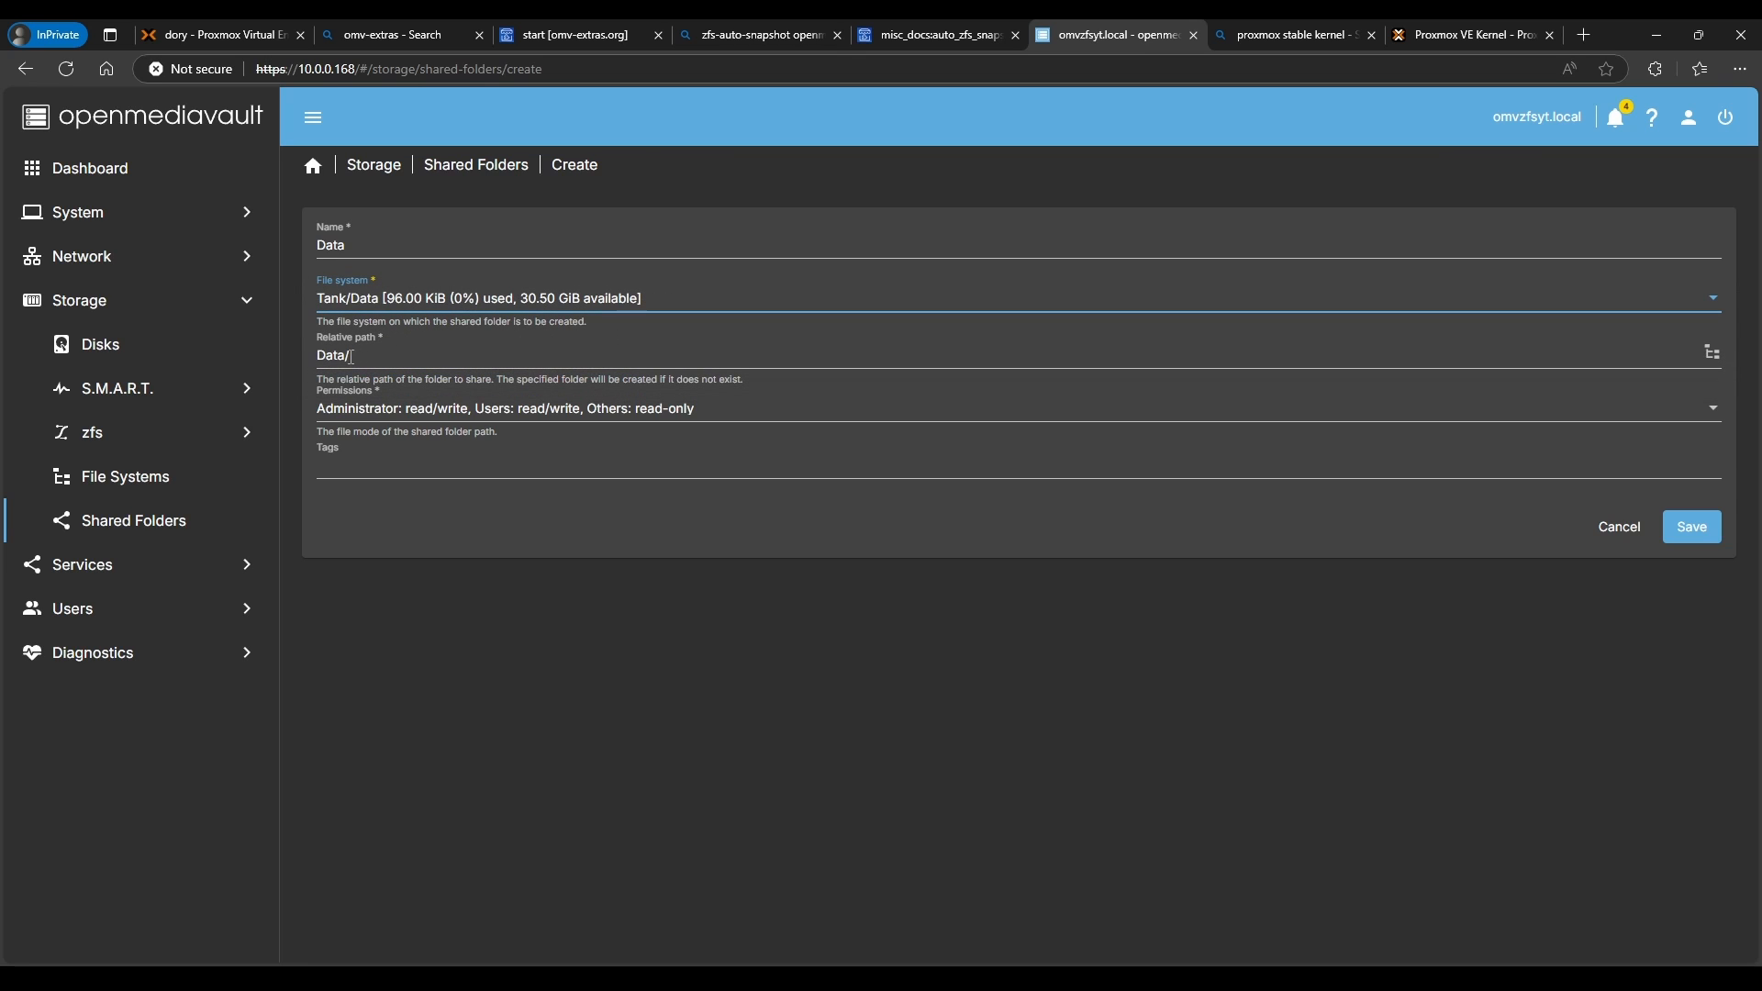
pyautogui.moveTo(351, 357); pyautogui.dragTo(292, 366)
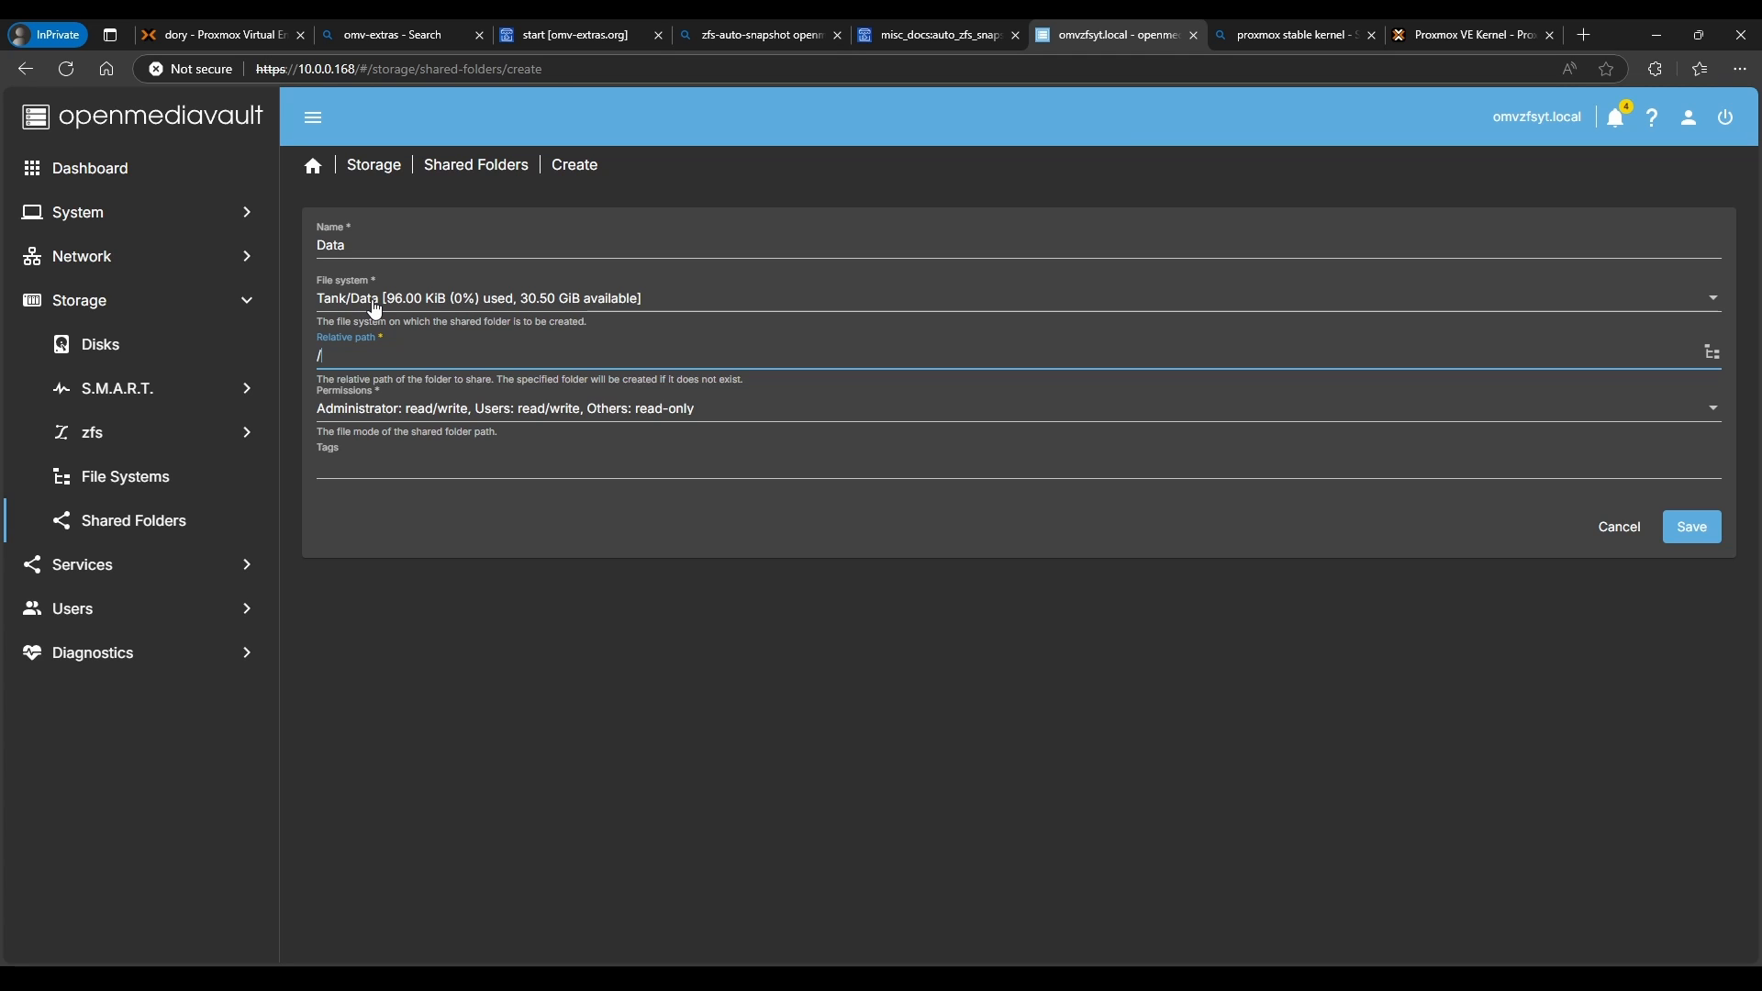
# - Set the shared folder's permissions to Administrator: read/write, Users: read/write, Others: no access, and add the tag Data Dataset
pyautogui.click(450, 417)
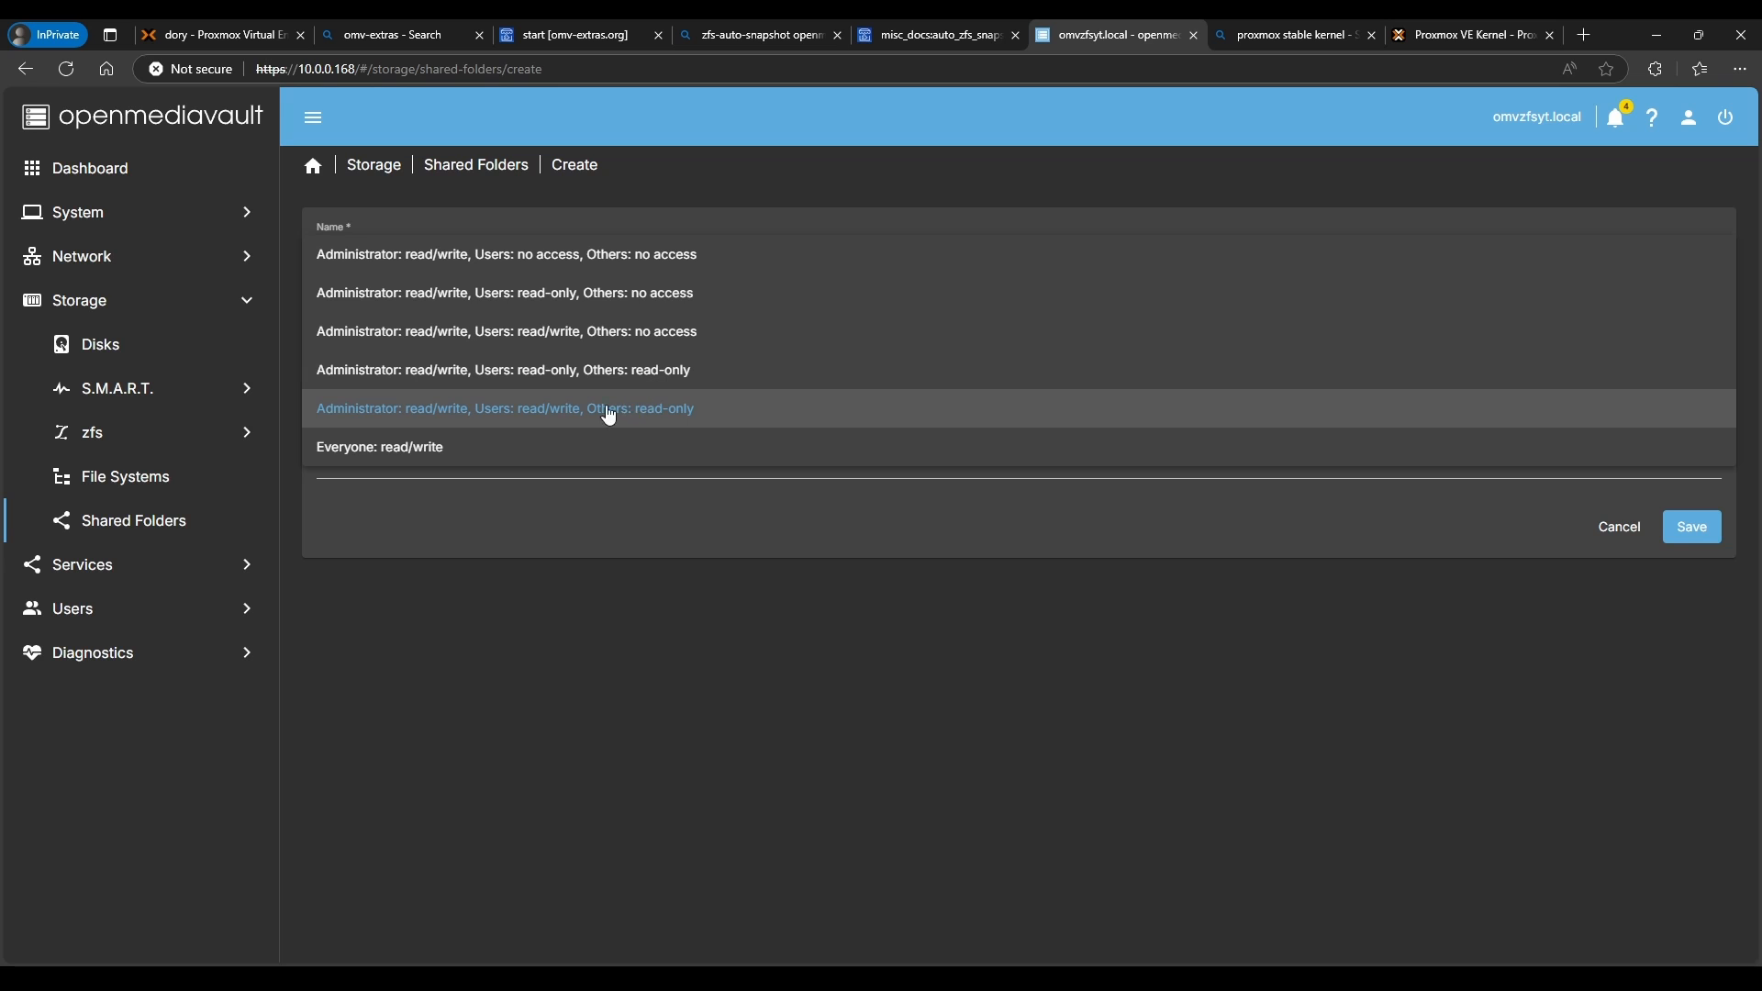
pyautogui.click(421, 335)
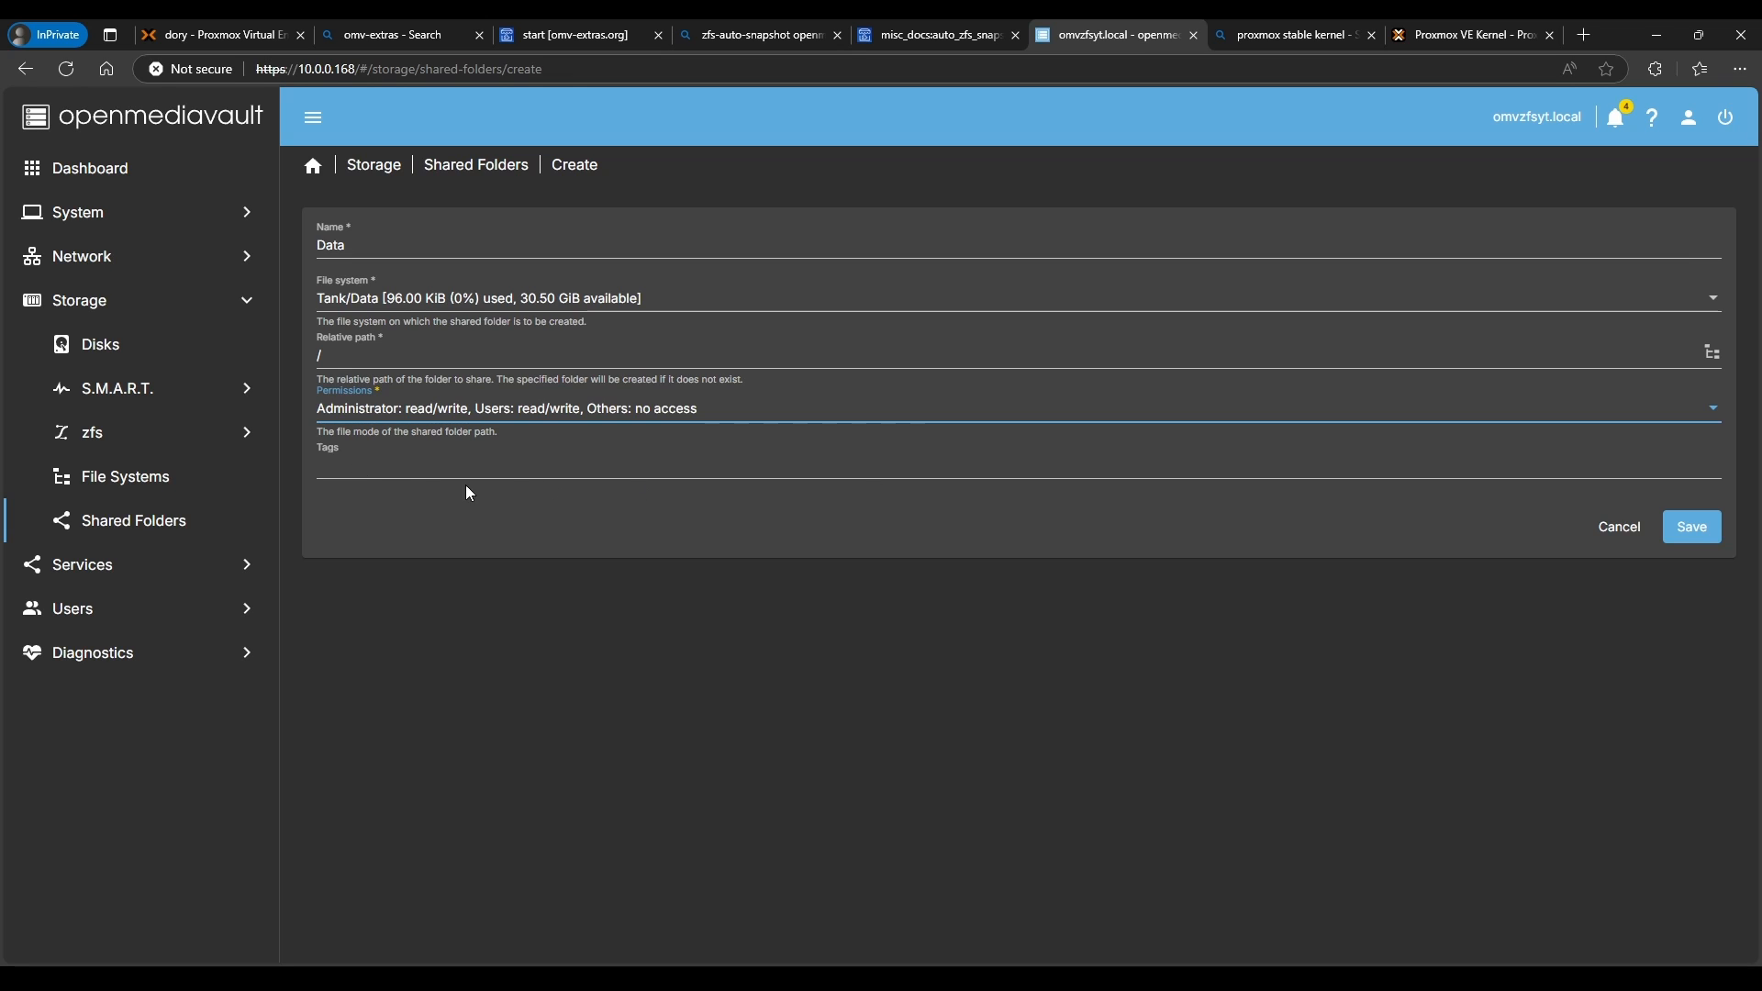
pyautogui.click(418, 471)
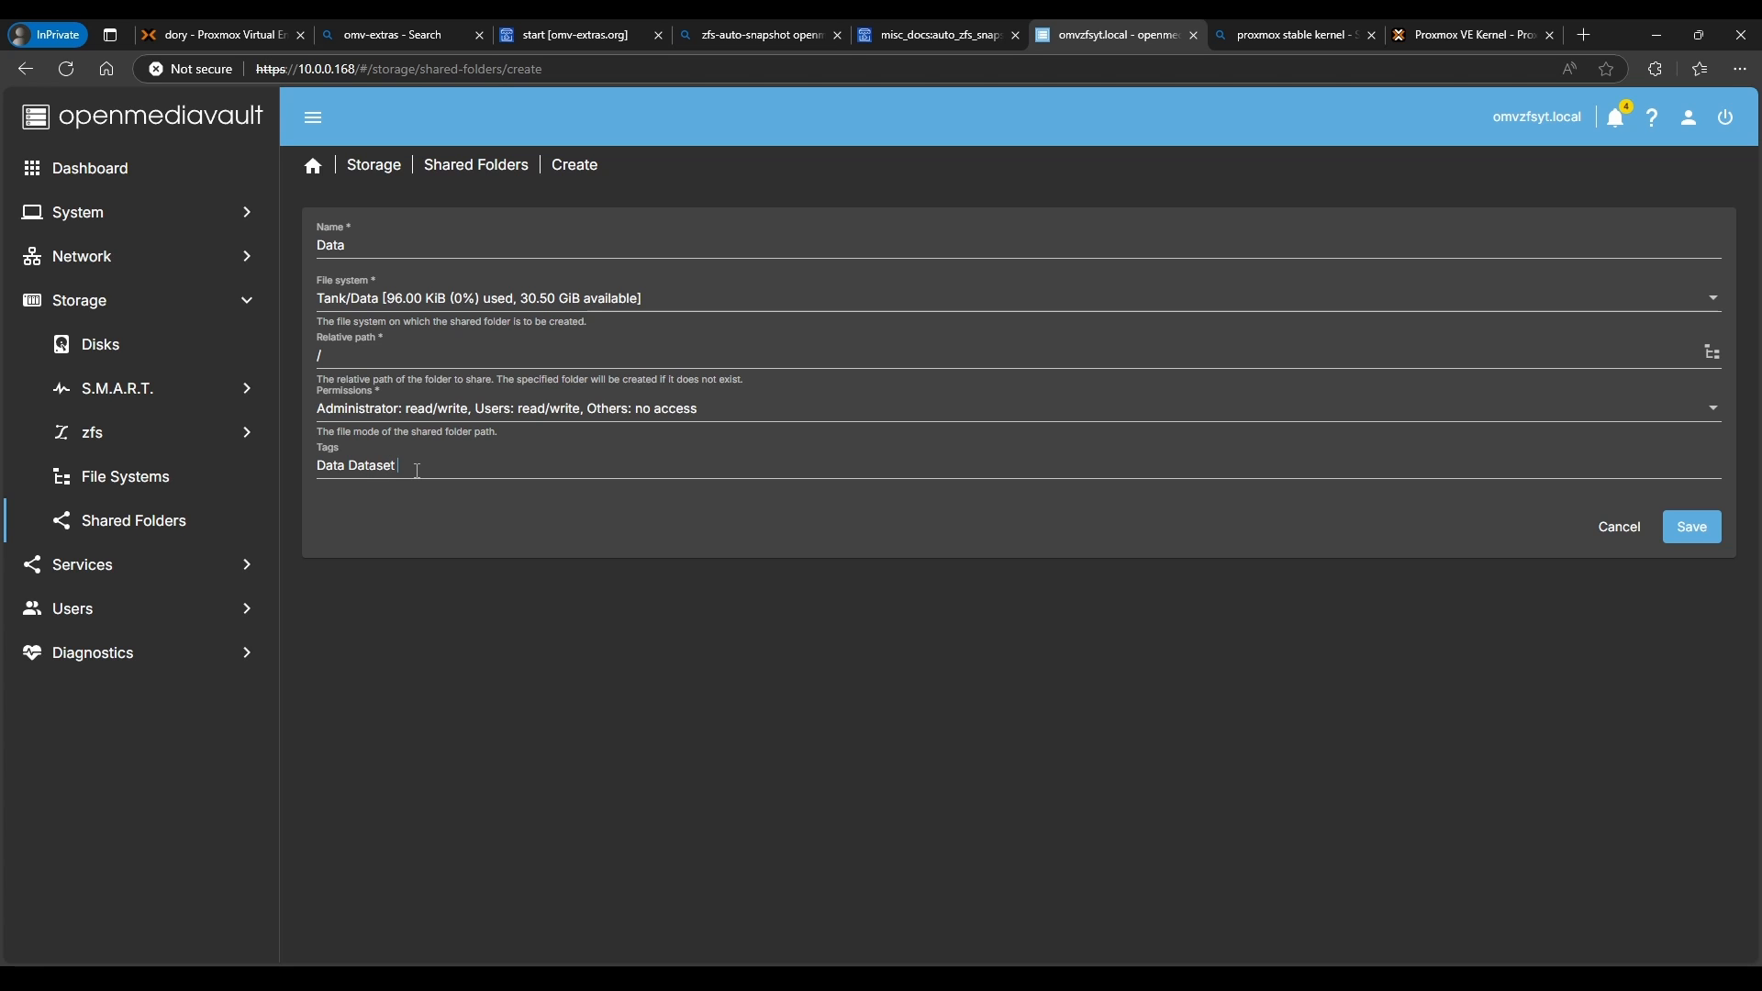
# - Save the new shared folder and apply the pending configuration changes
pyautogui.click(1689, 533)
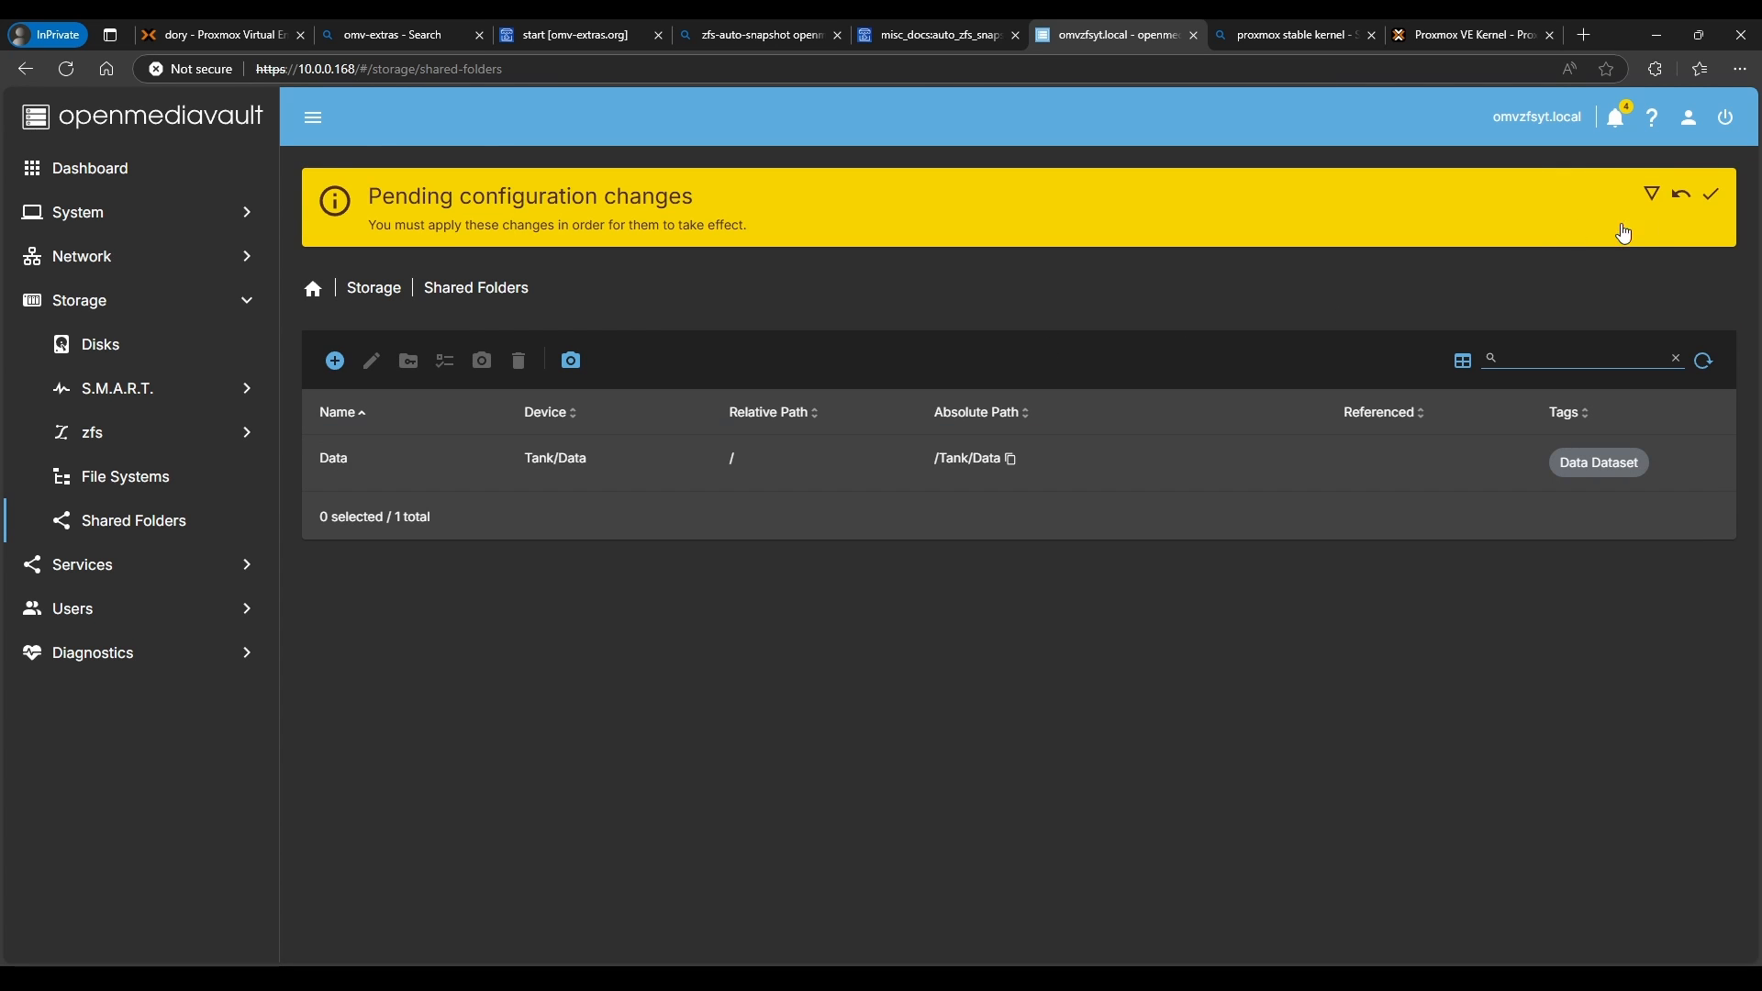
pyautogui.click(1713, 196)
pyautogui.click(1021, 584)
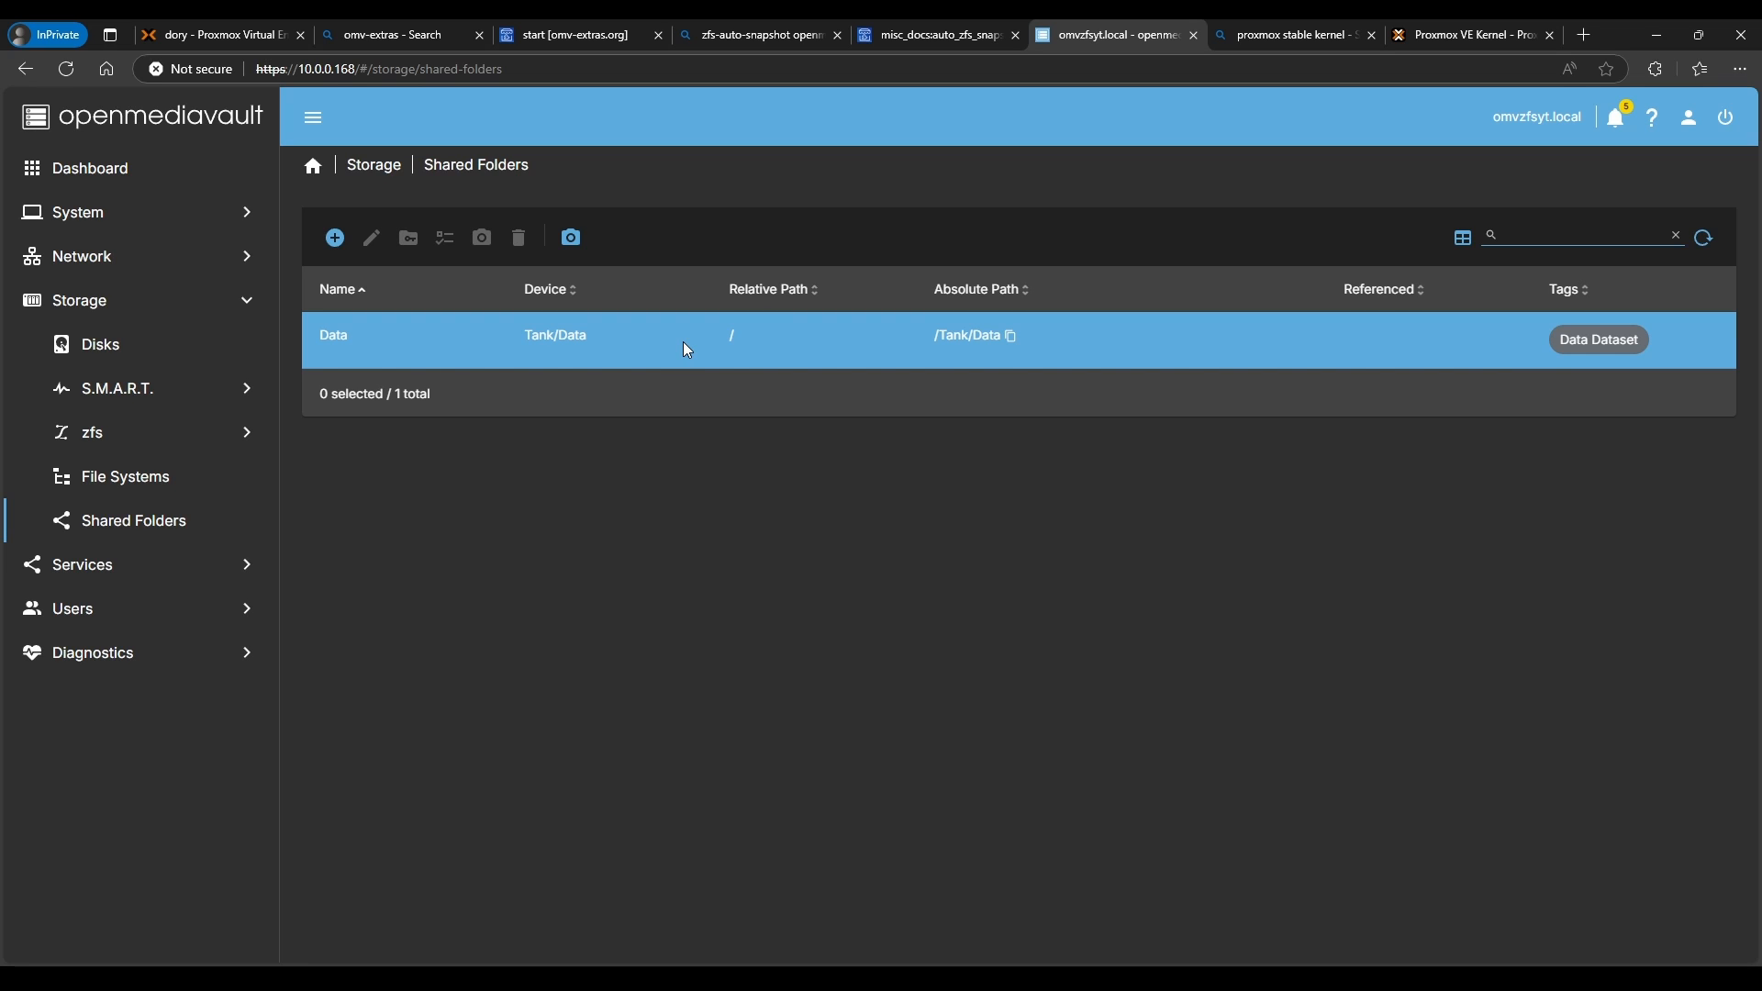
# - In the Data shared folder's ACL, give the users group Read/Write/Execute permissions and set Others to None
pyautogui.click(382, 350)
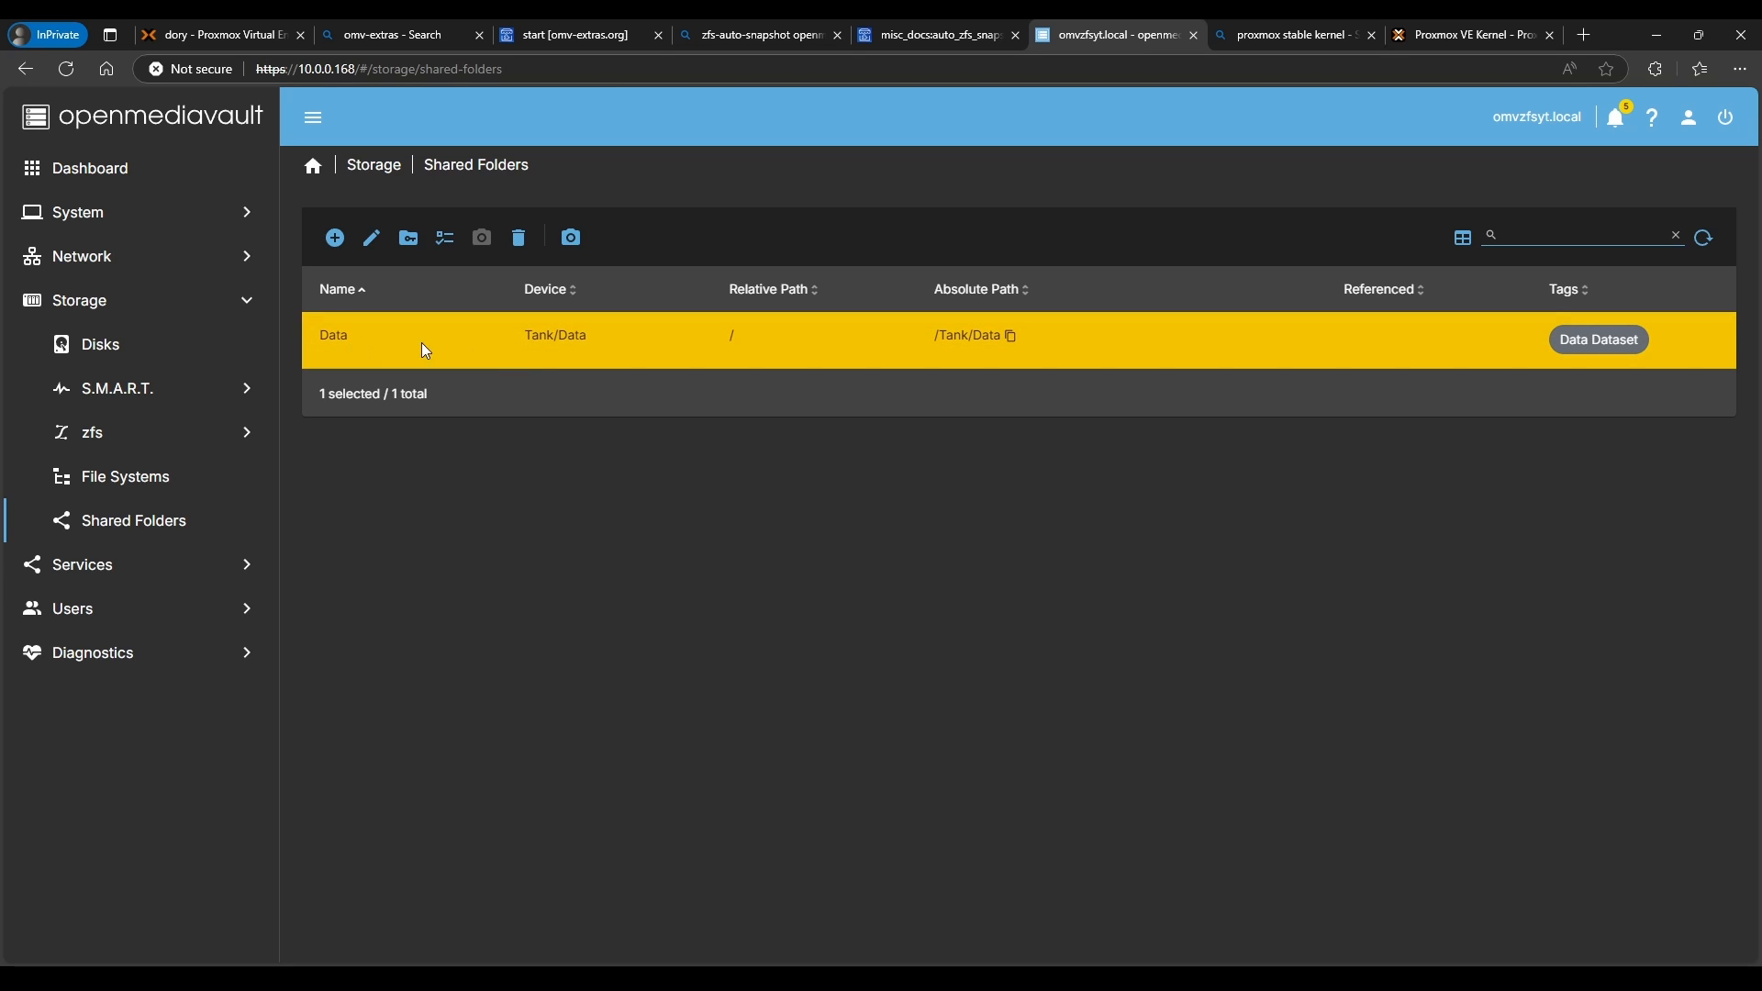
pyautogui.click(441, 254)
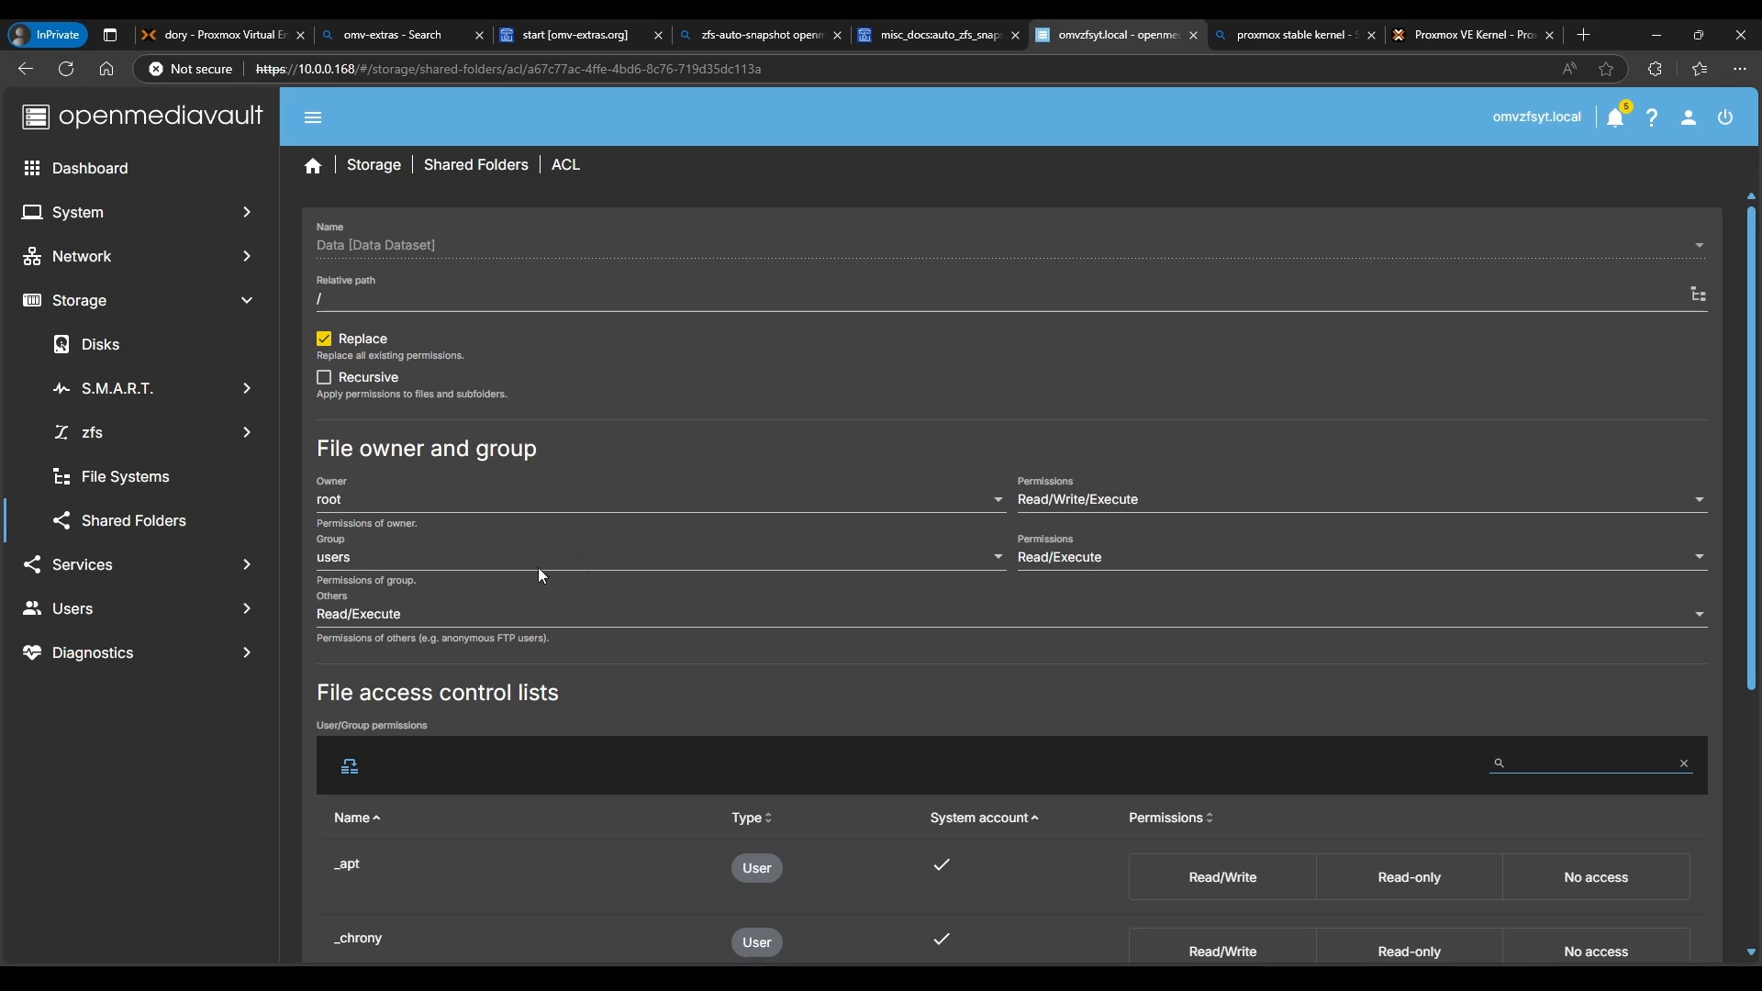
pyautogui.click(1118, 562)
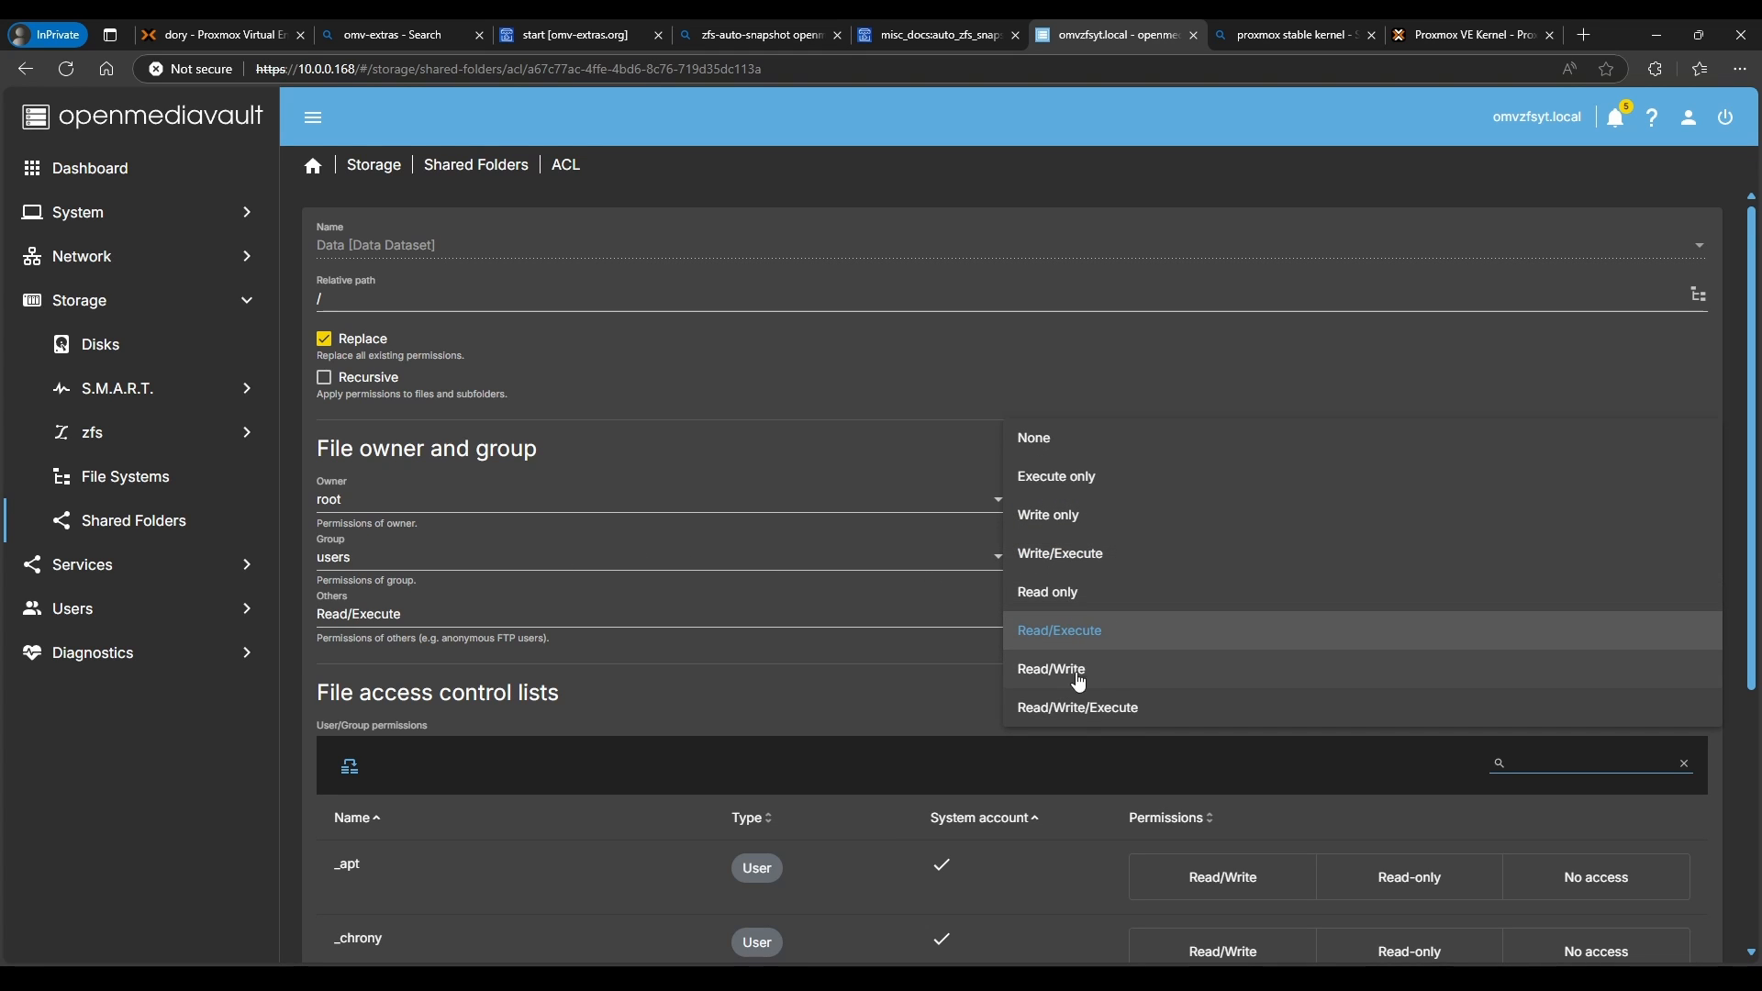
pyautogui.click(1102, 707)
pyautogui.click(385, 623)
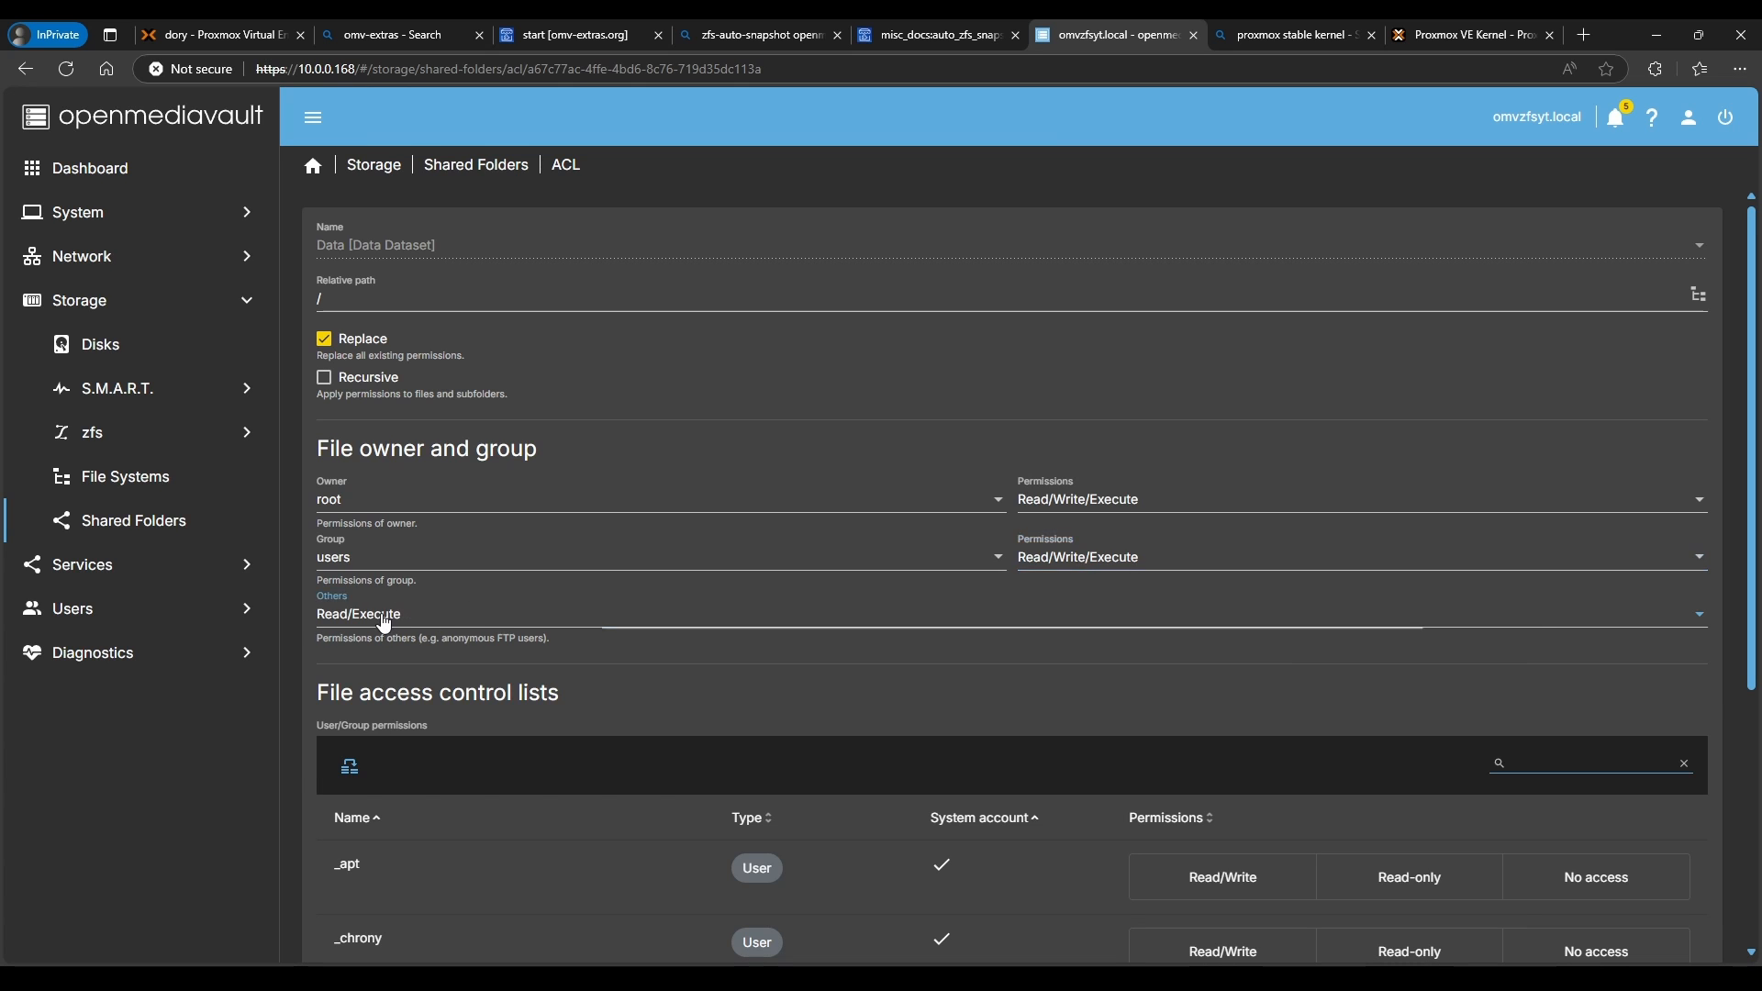
pyautogui.click(358, 502)
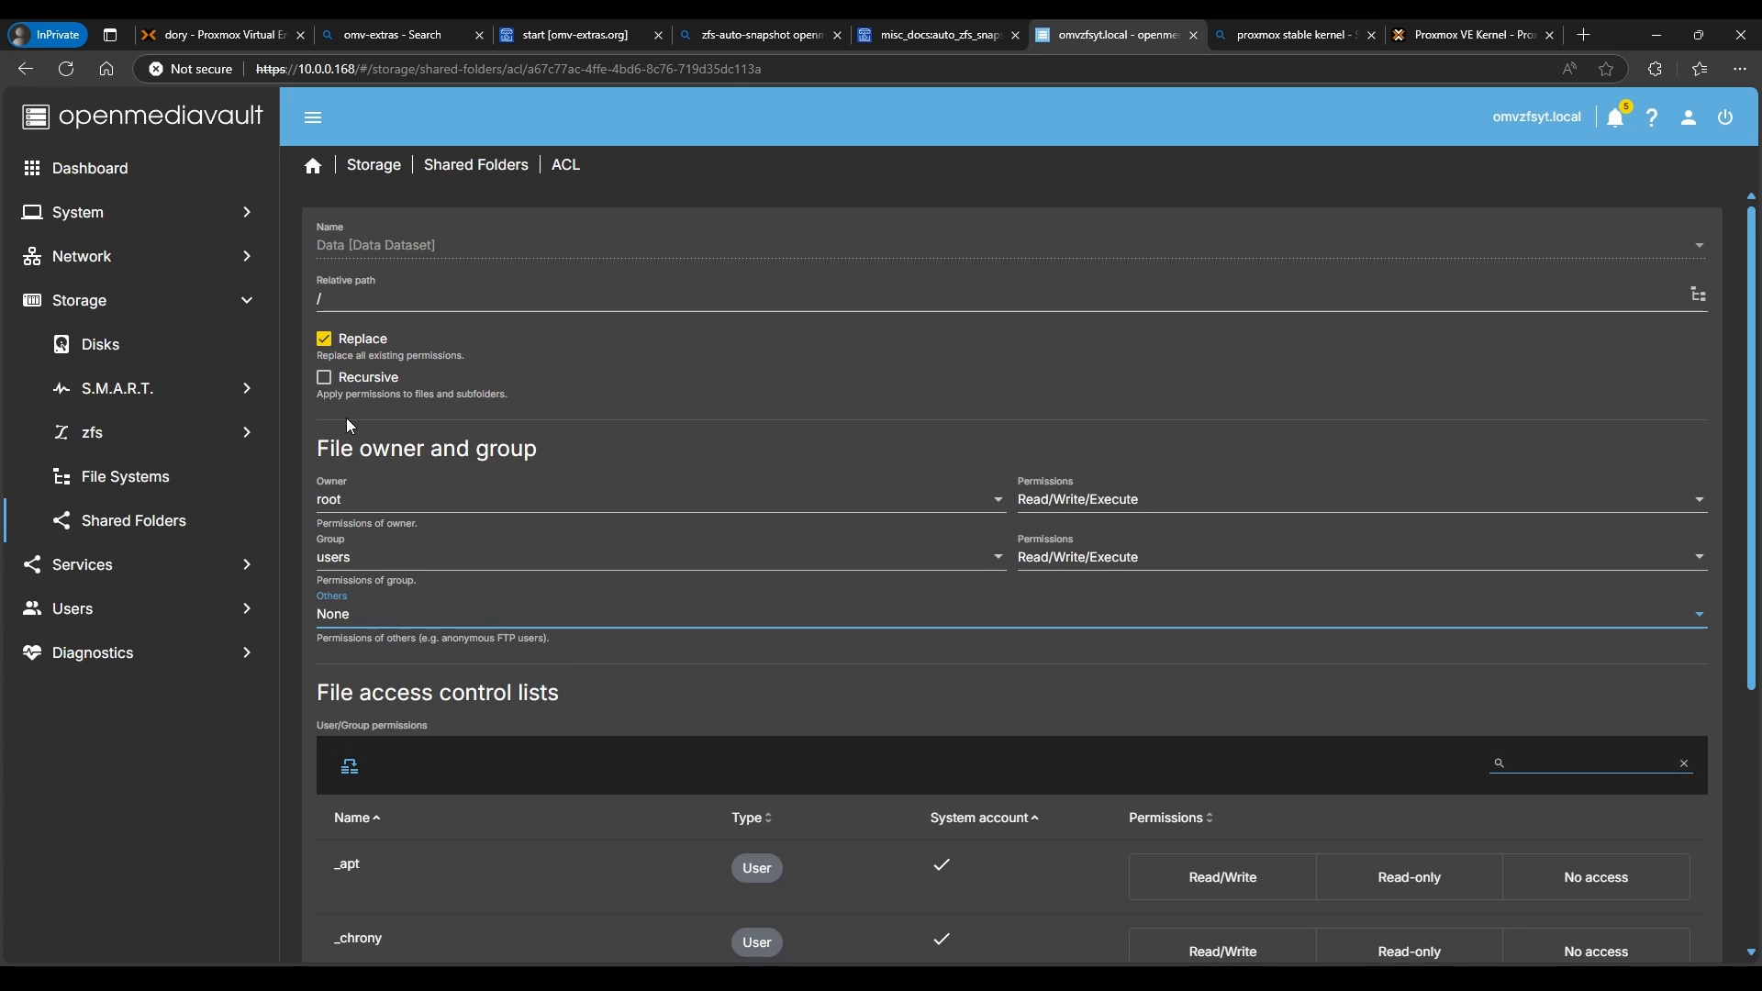
# - Save the Data folder's access control list and turn on Recursive for files and subfolders
pyautogui.scroll(-4, 1450, 716)
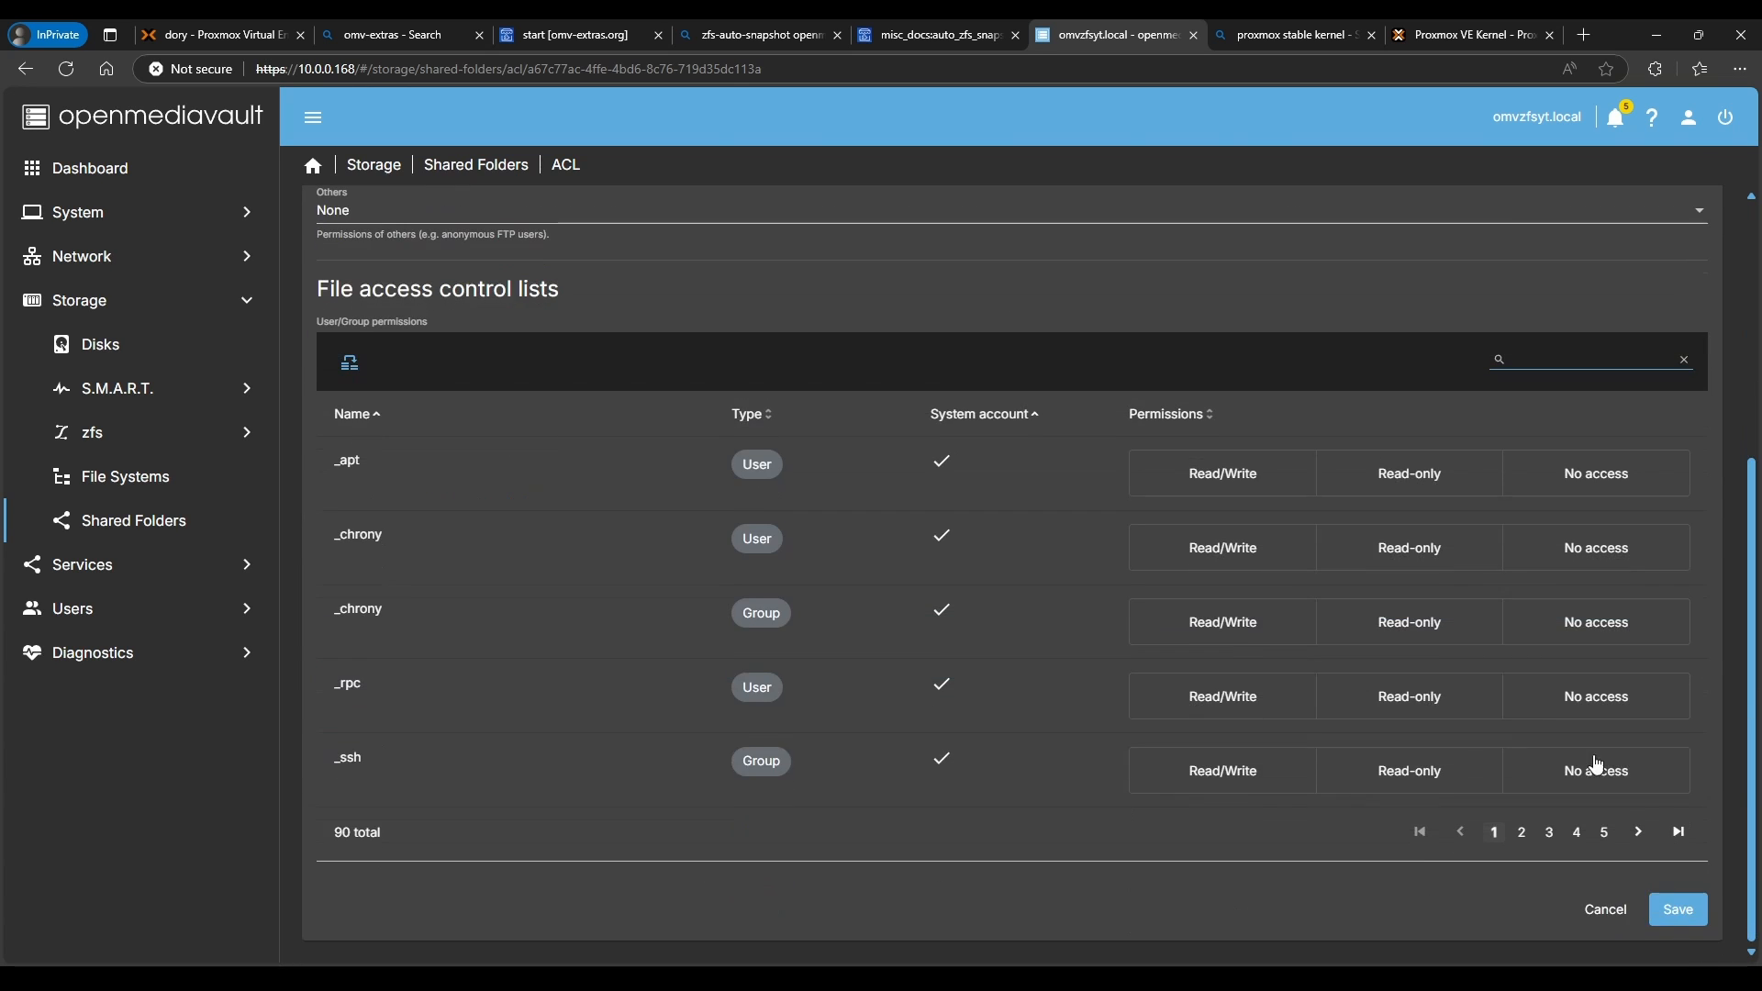
pyautogui.click(1678, 913)
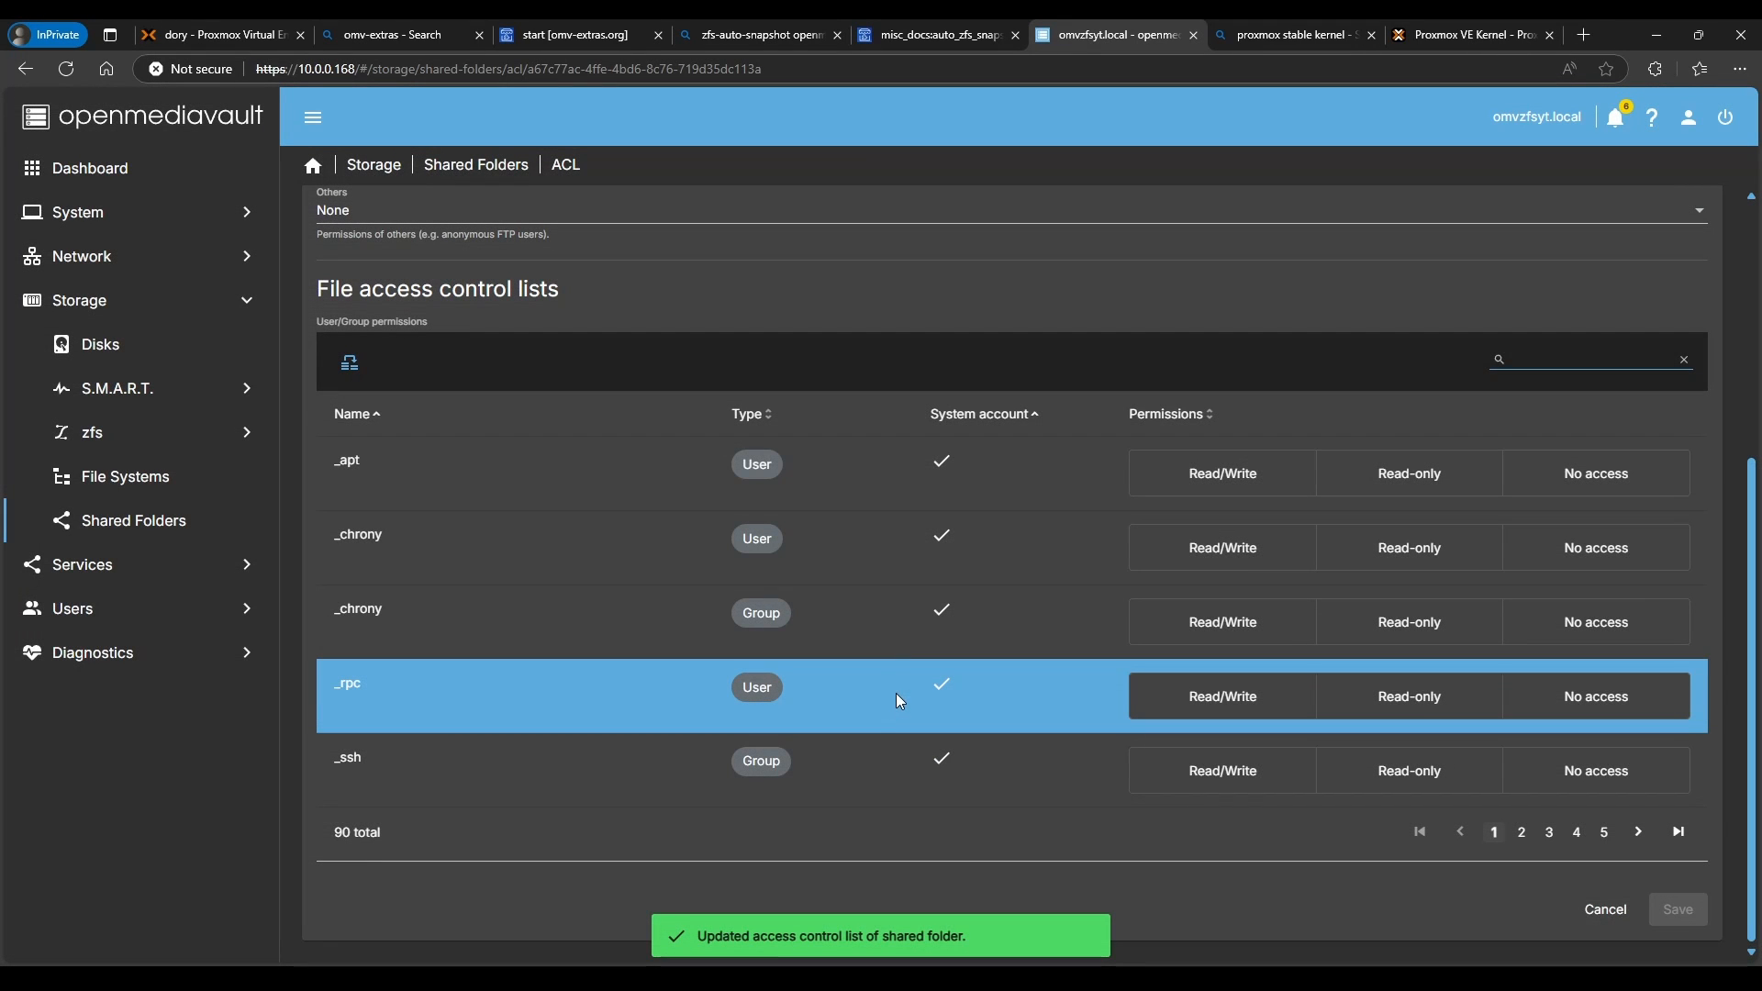
pyautogui.scroll(1, 697, 541)
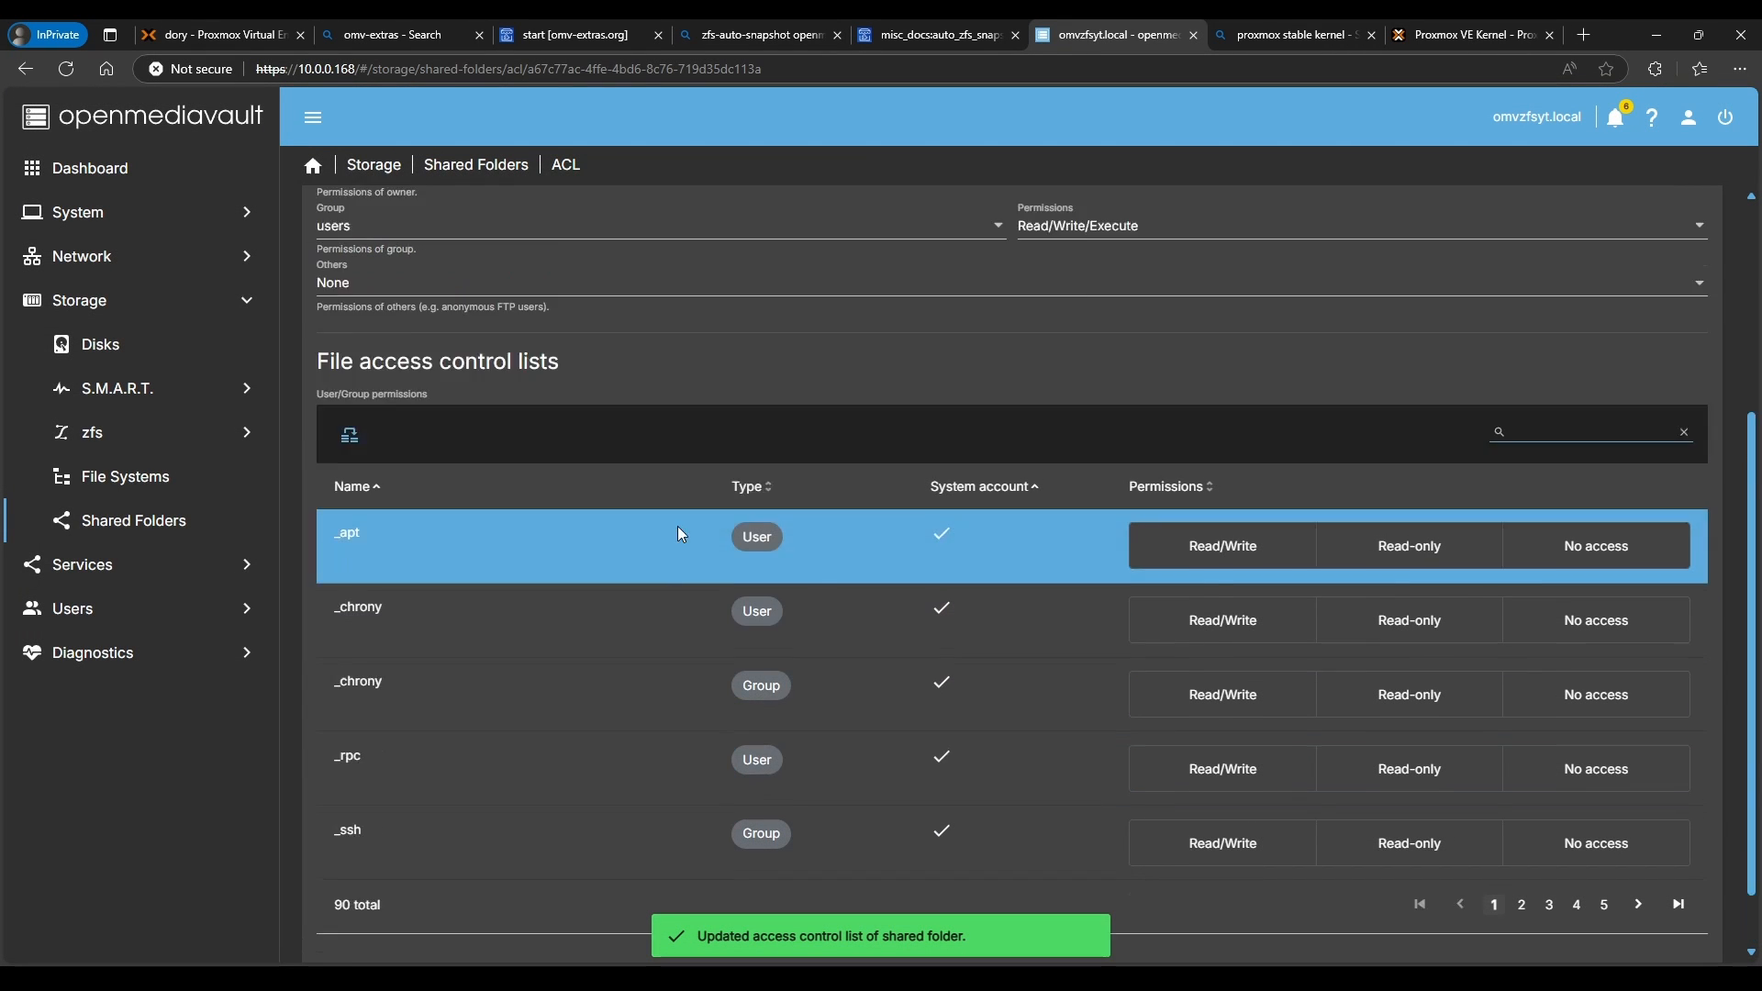
pyautogui.scroll(2, 680, 533)
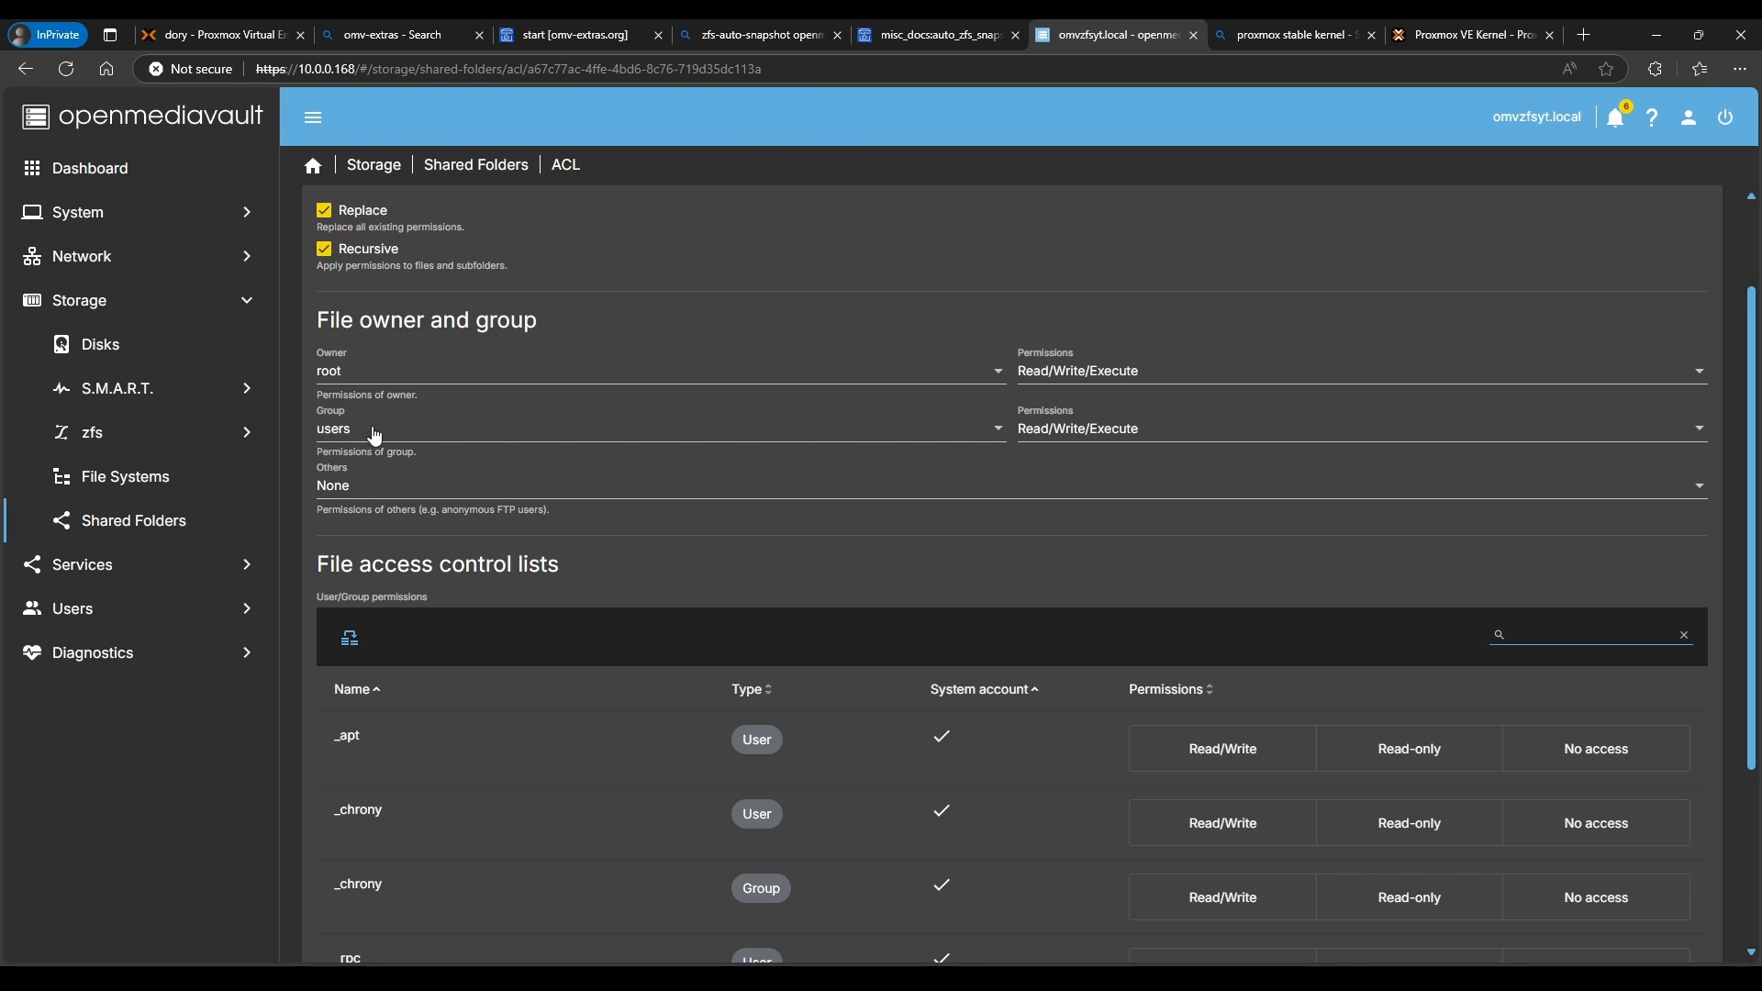
# - Start creating a new user account and enter the user's name
pyautogui.click(313, 167)
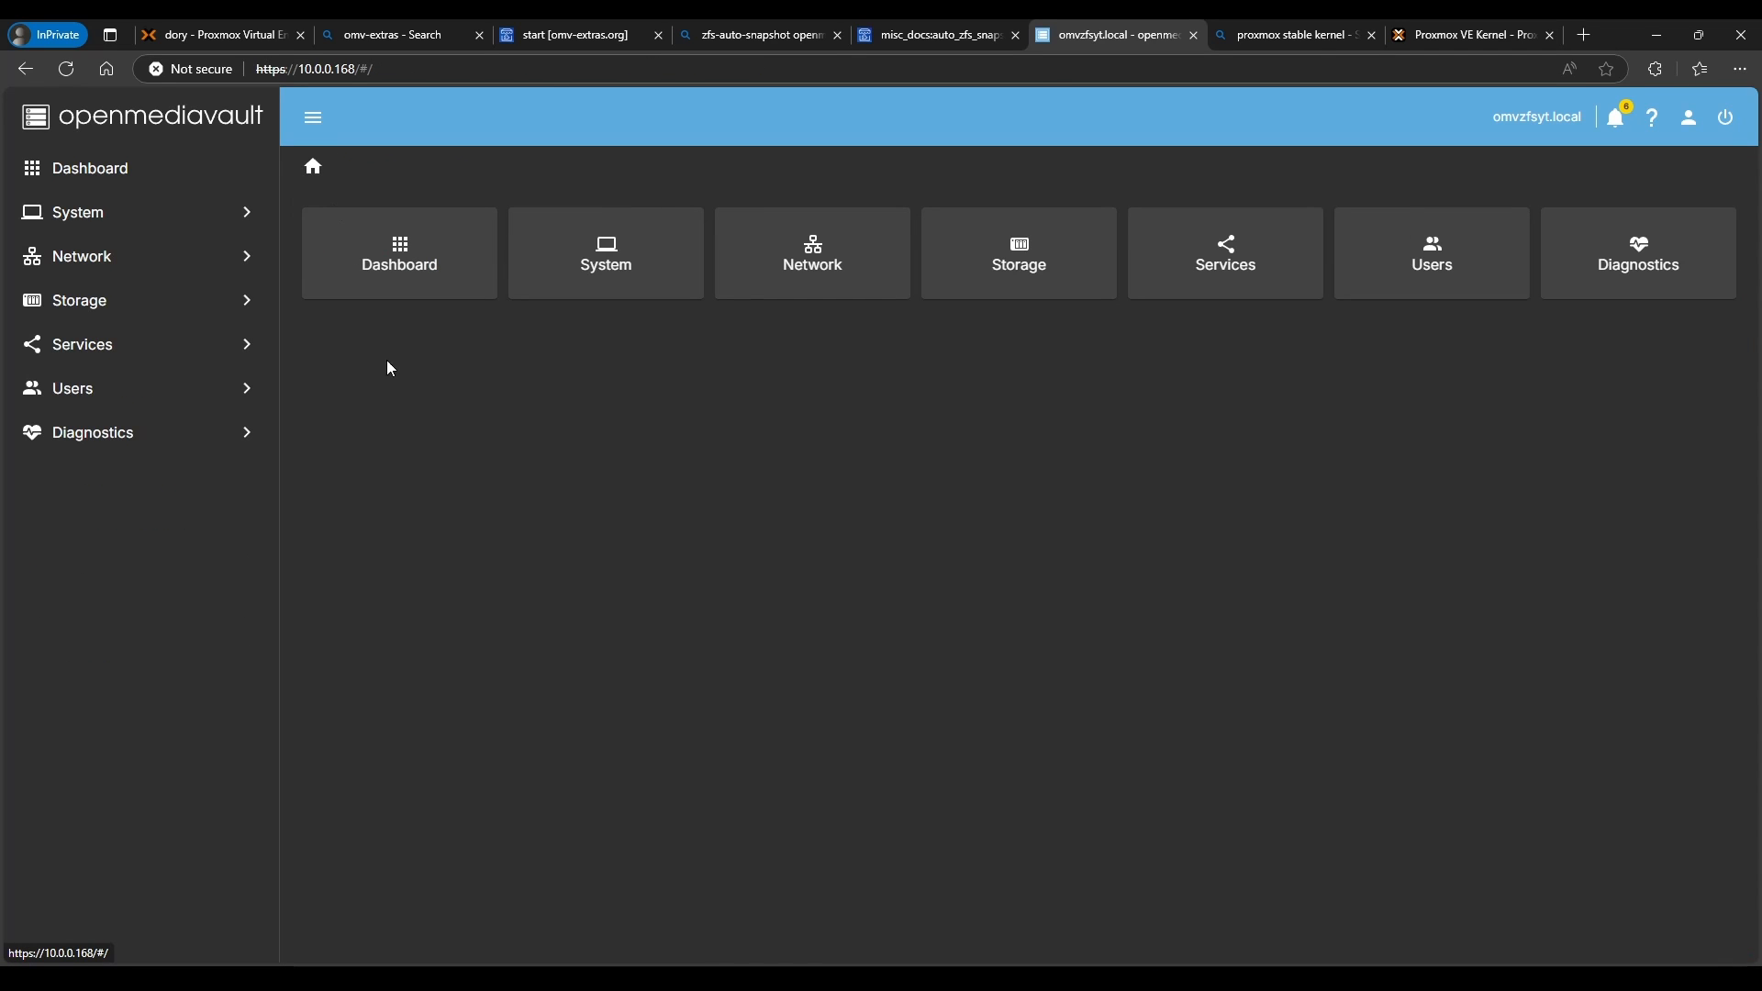
pyautogui.click(114, 406)
pyautogui.click(117, 479)
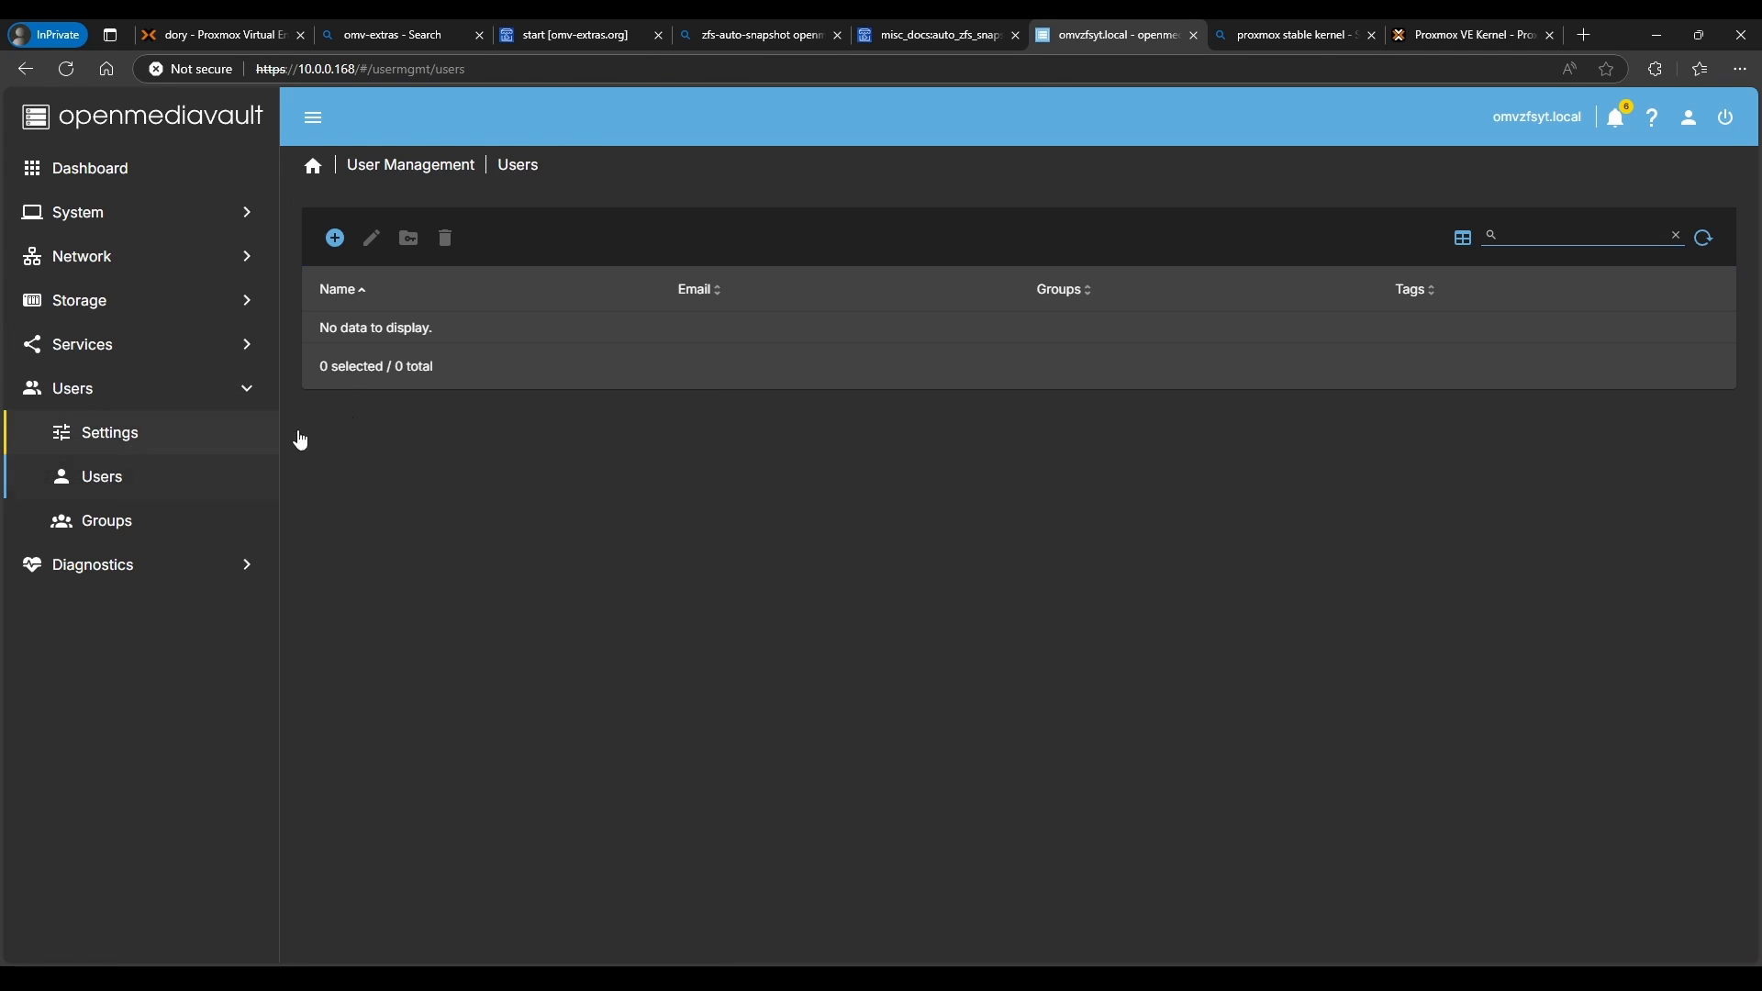
pyautogui.click(337, 241)
pyautogui.click(385, 289)
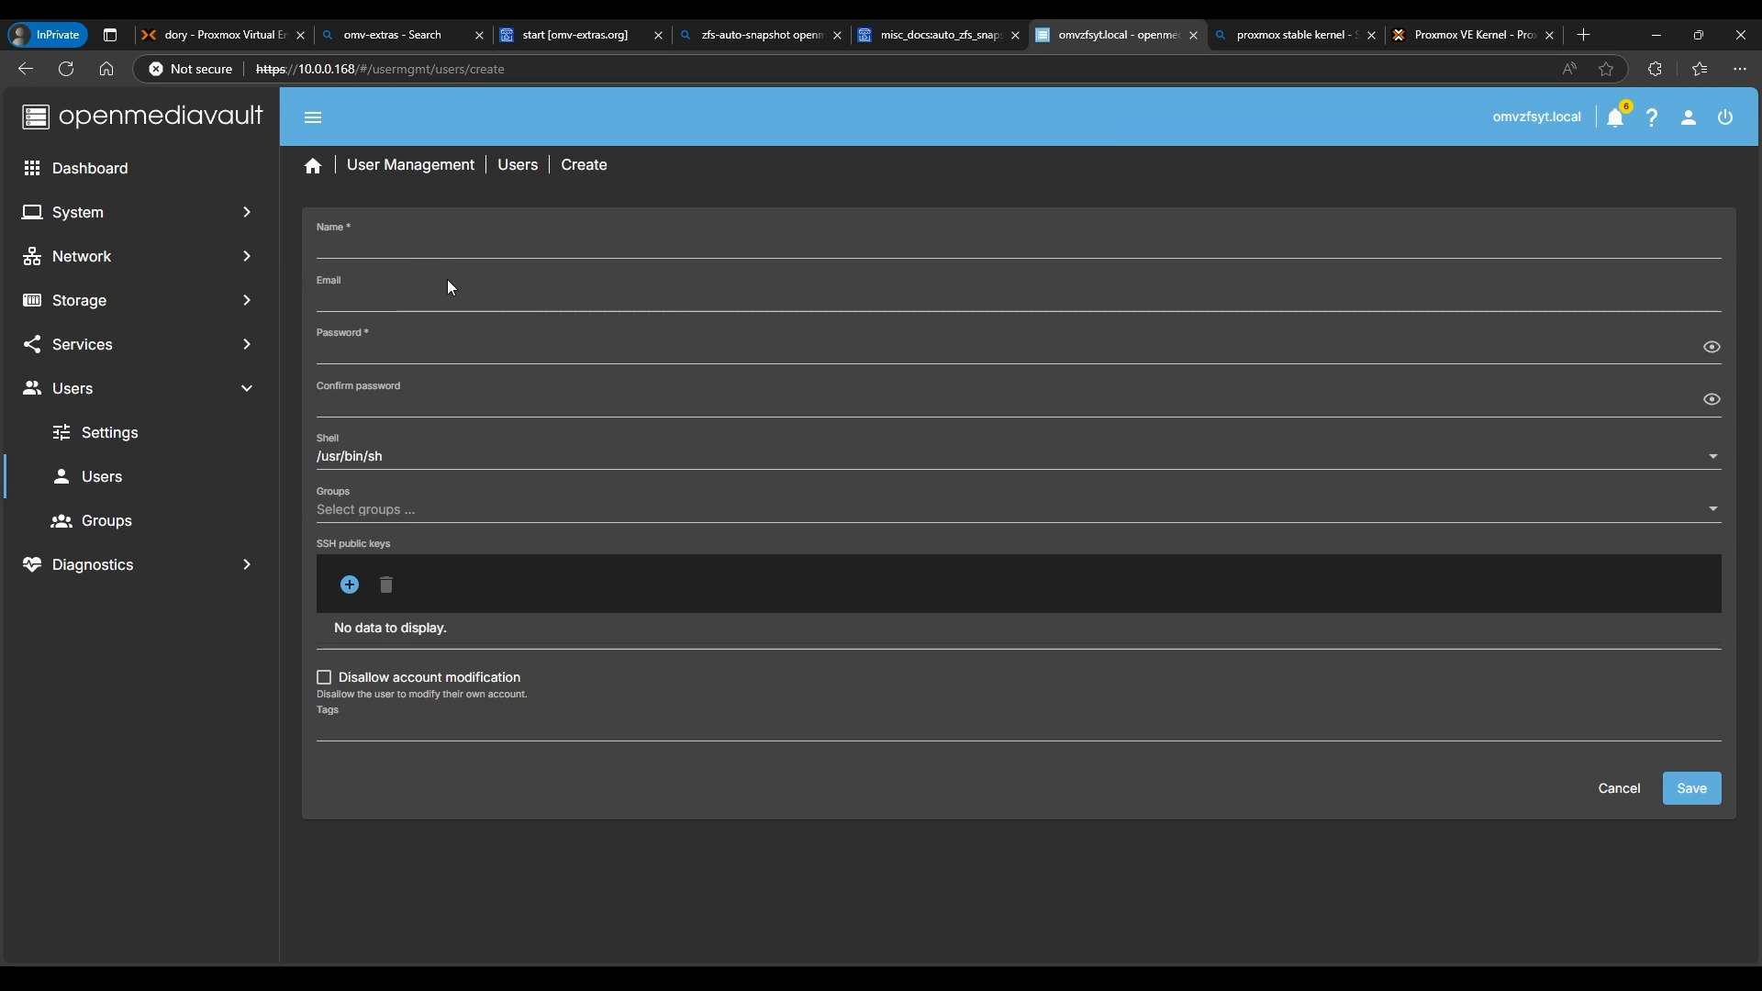
pyautogui.click(406, 244)
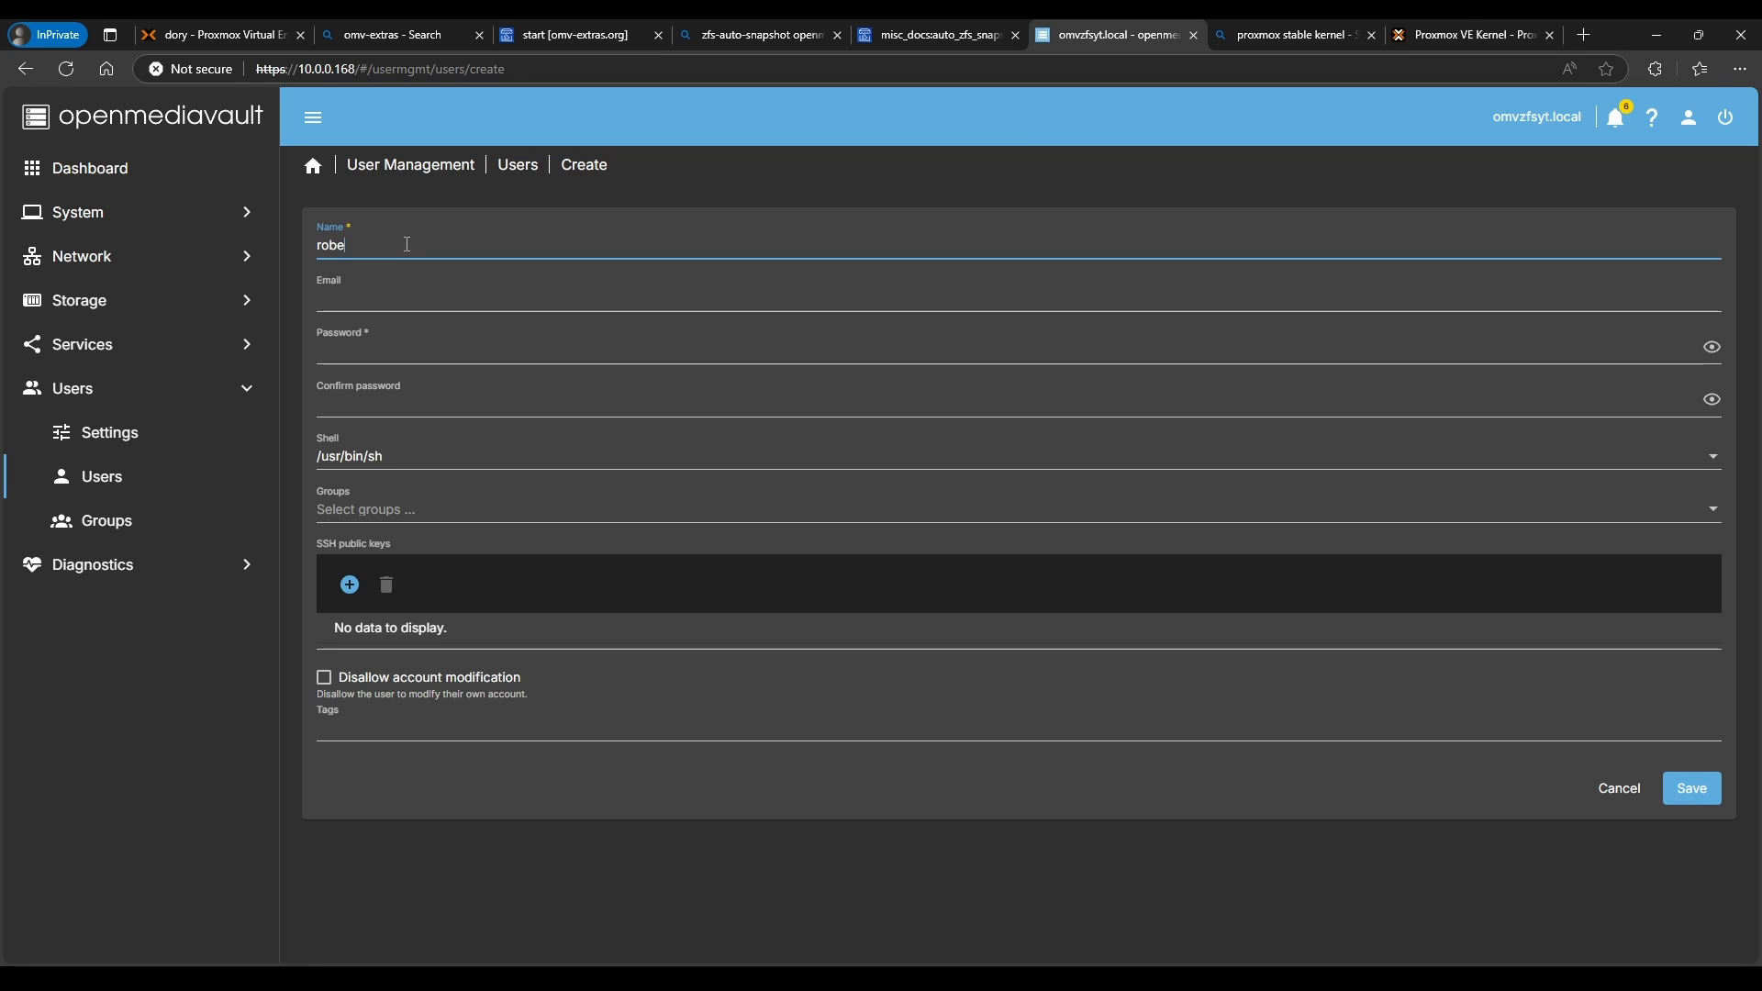
# - Enter the new user's account password and repeat it in the confirmation field
pyautogui.click(370, 353)
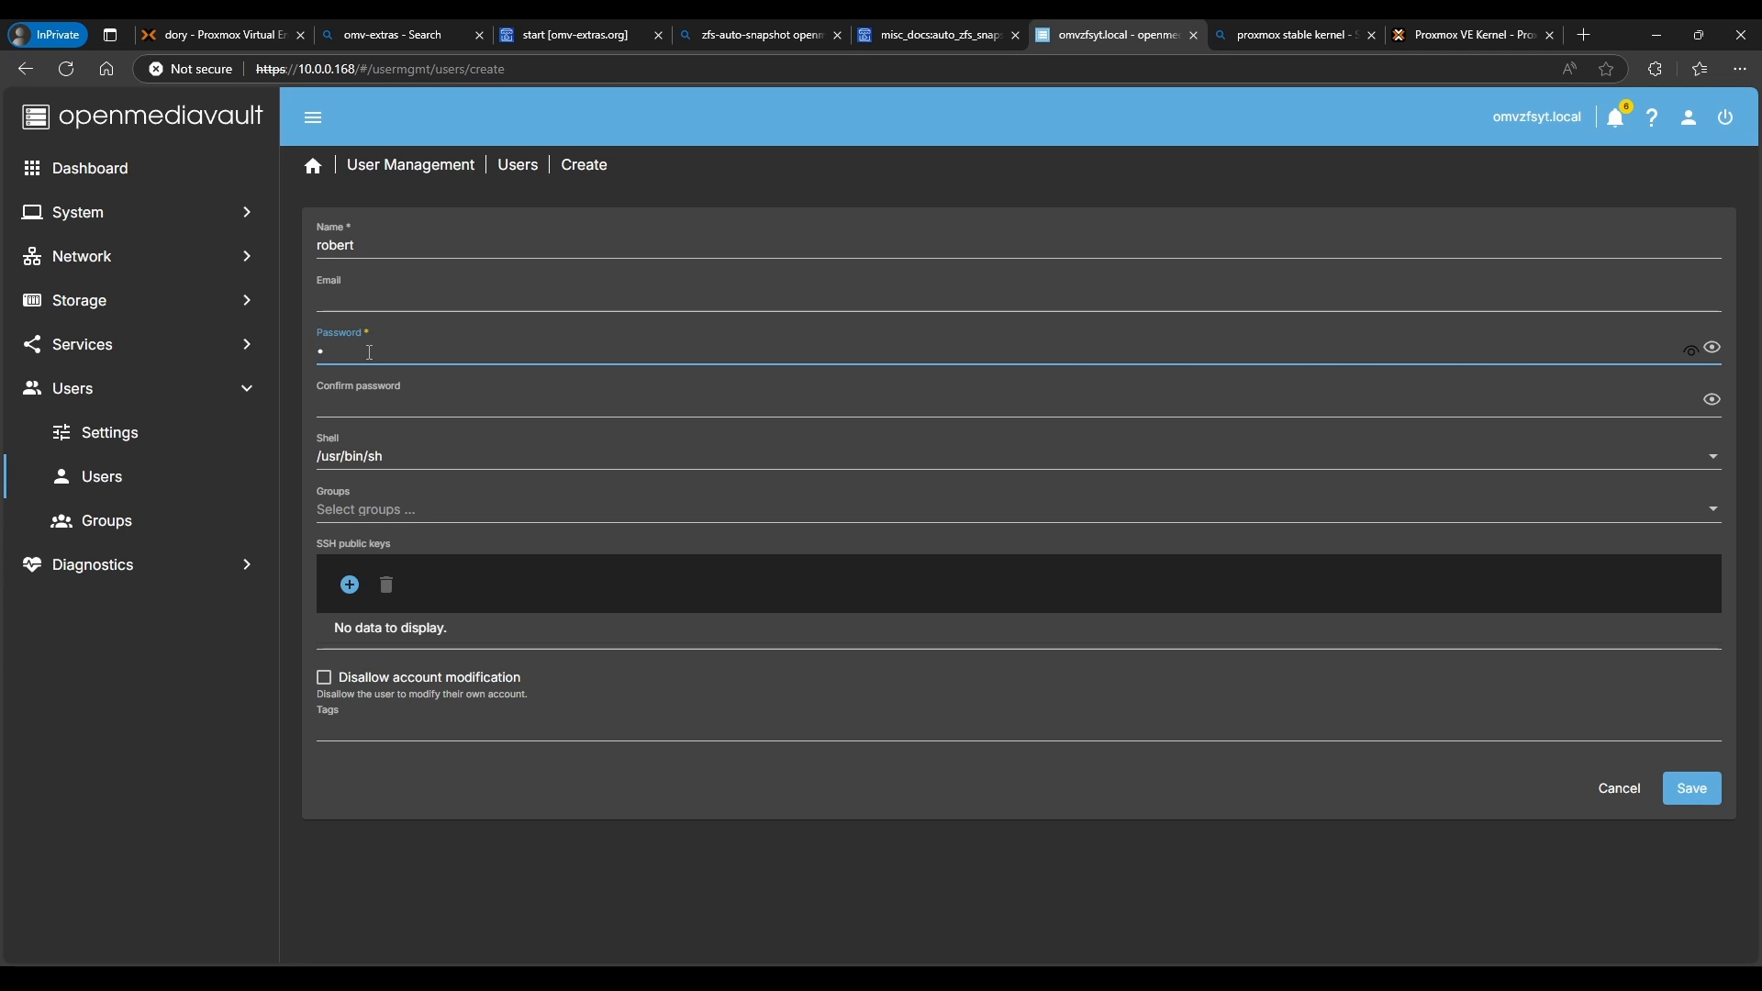
pyautogui.write('••••••••••')
pyautogui.press('Tab')
pyautogui.write('••••••••••')
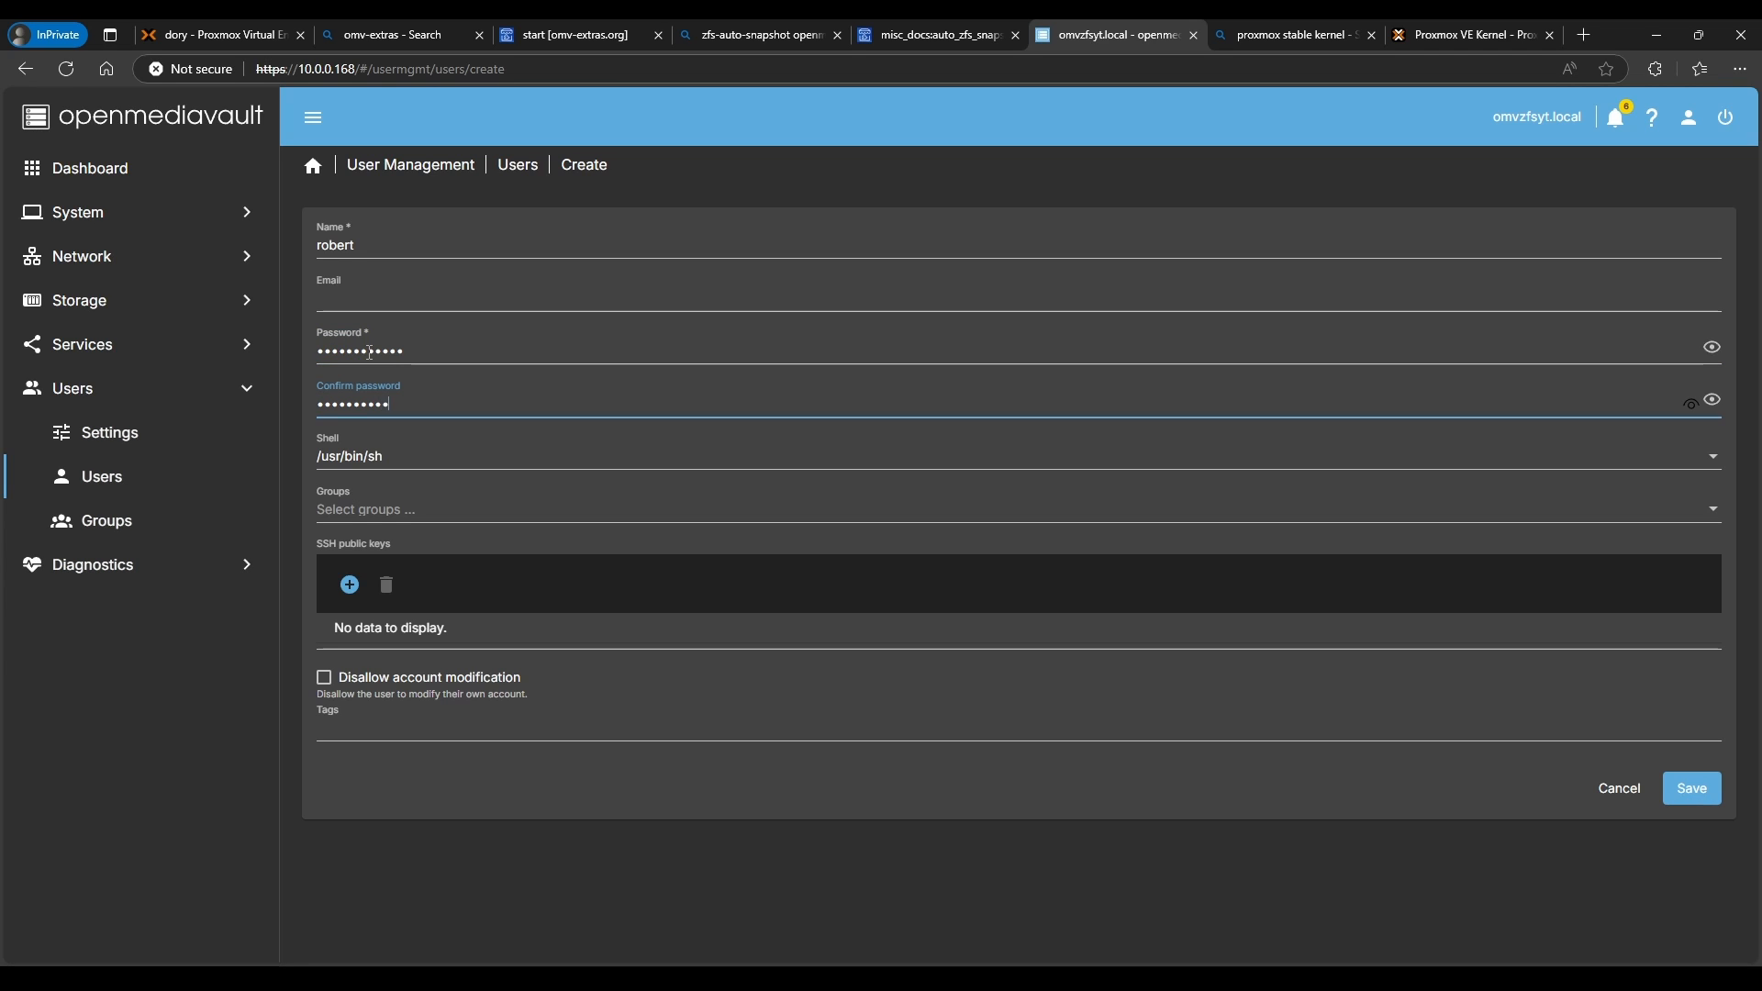
# - Set the new user's login shell to /usr/bin/bash
pyautogui.click(374, 452)
pyautogui.click(408, 316)
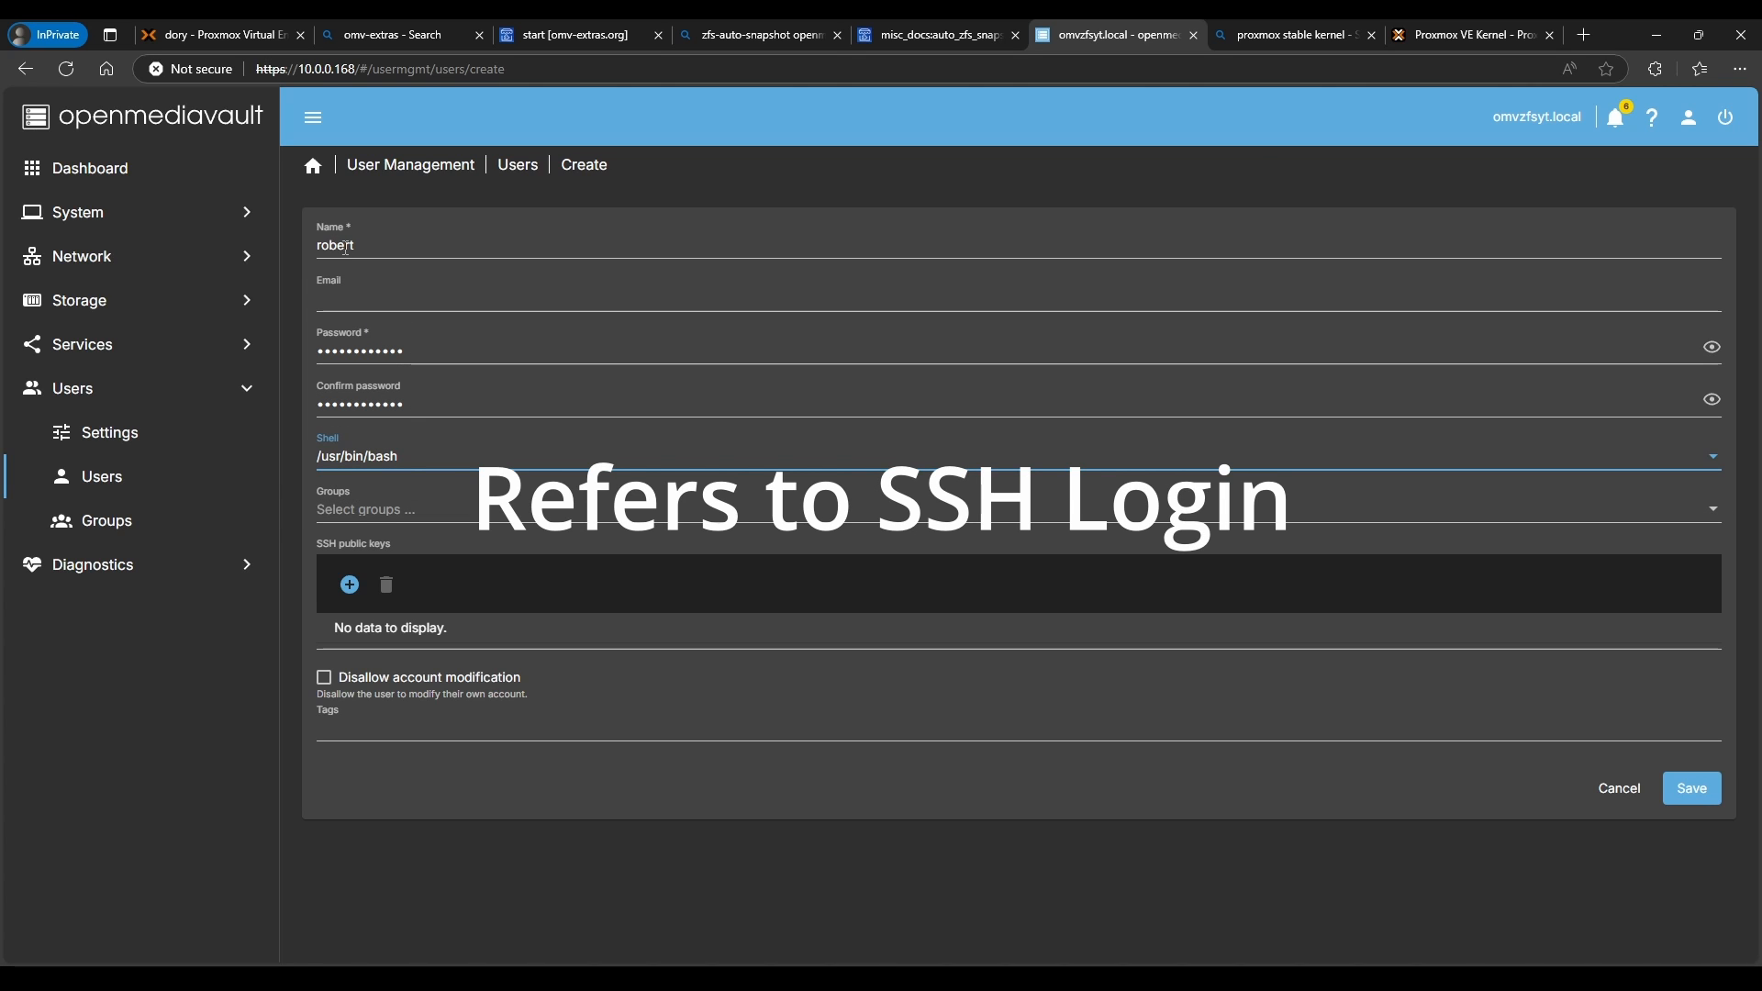
pyautogui.click(386, 467)
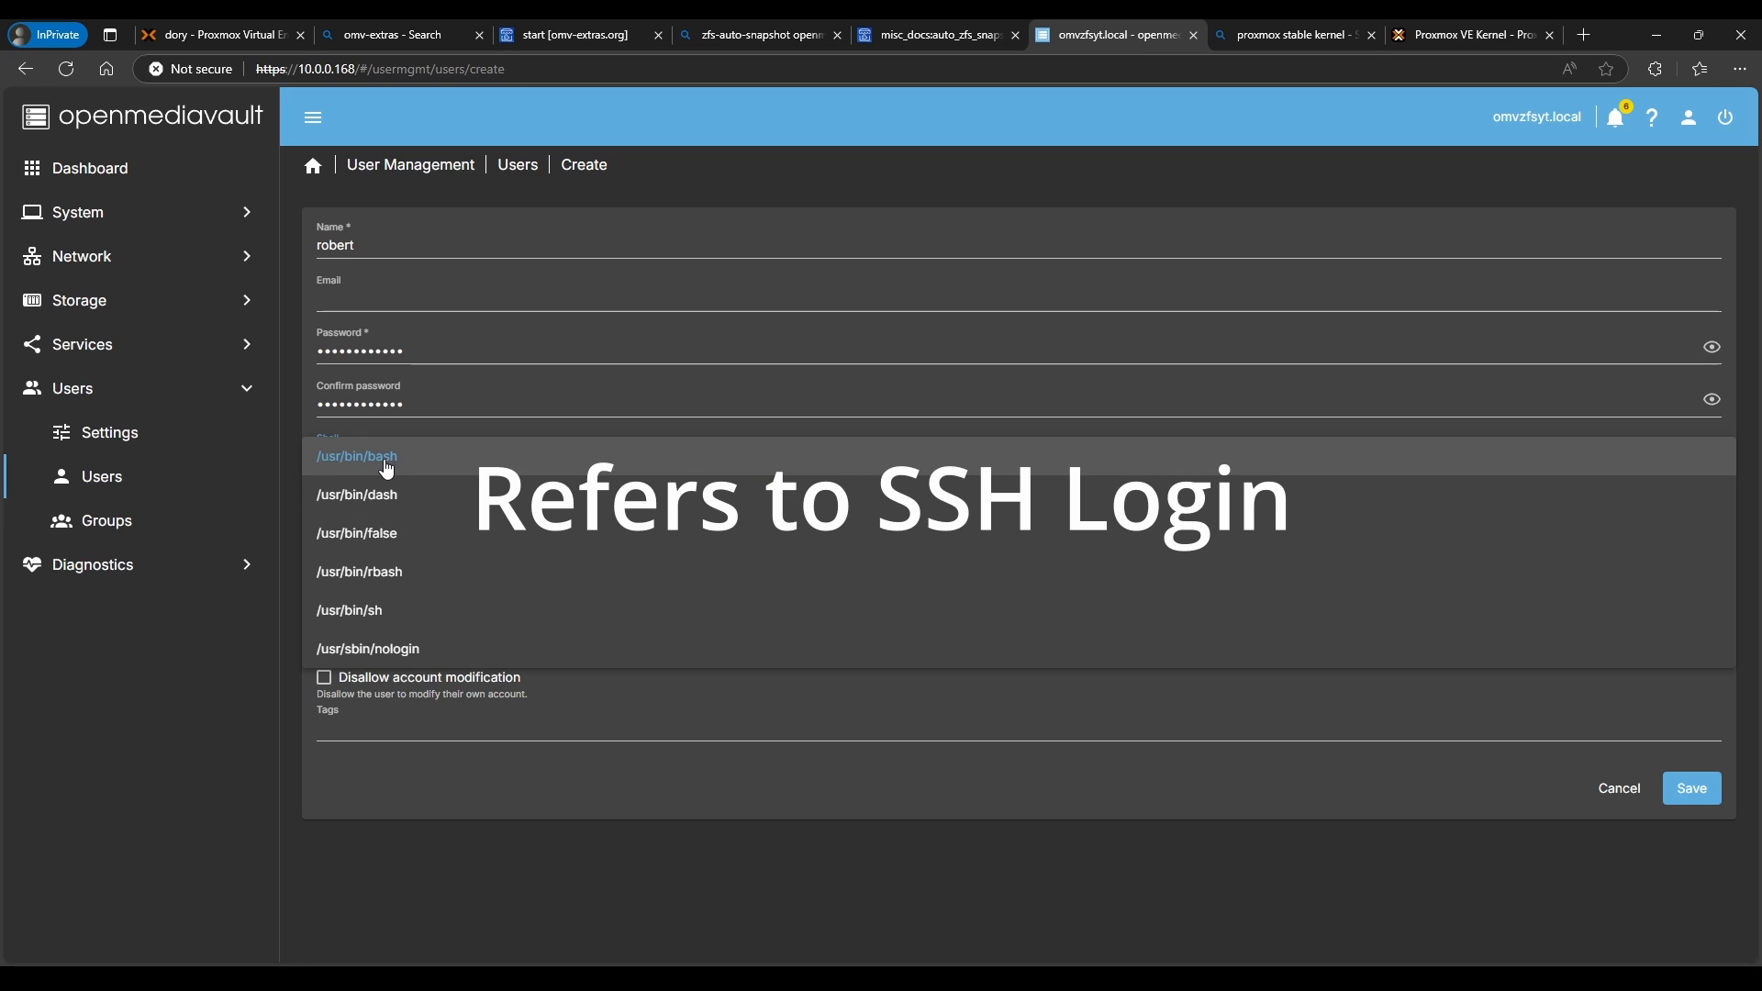
pyautogui.click(407, 455)
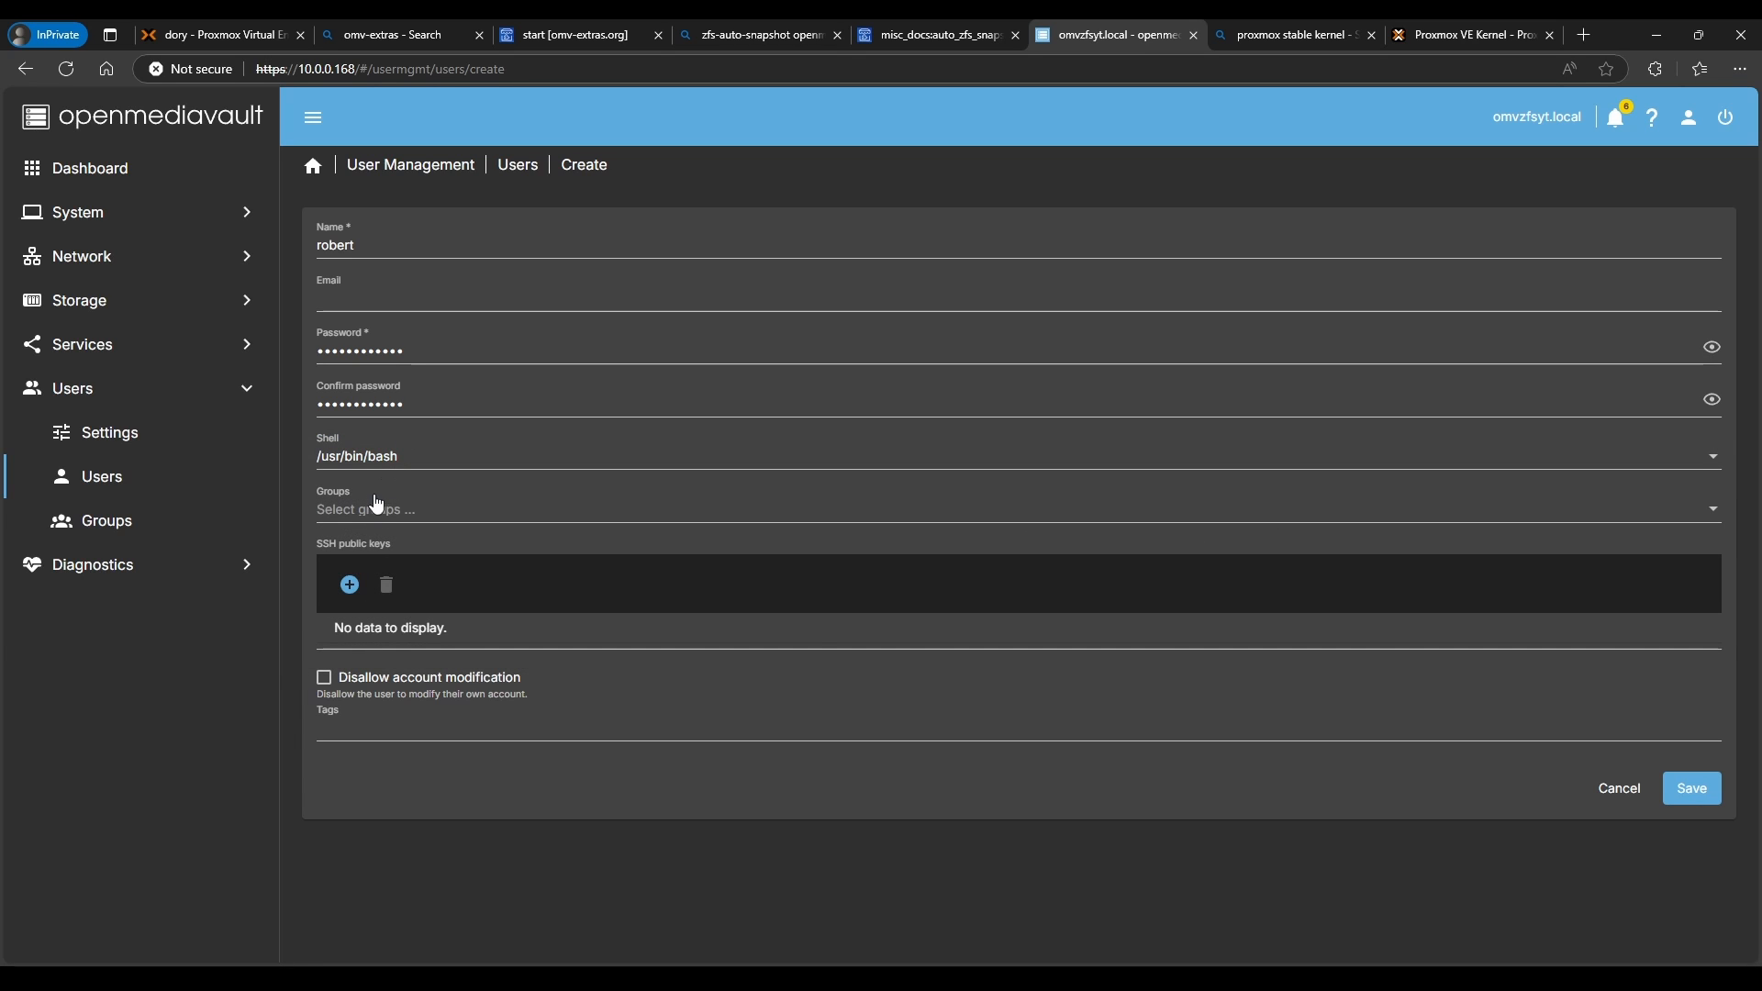
# - Add the new user to the _ssh, sudo and users groups
pyautogui.click(370, 513)
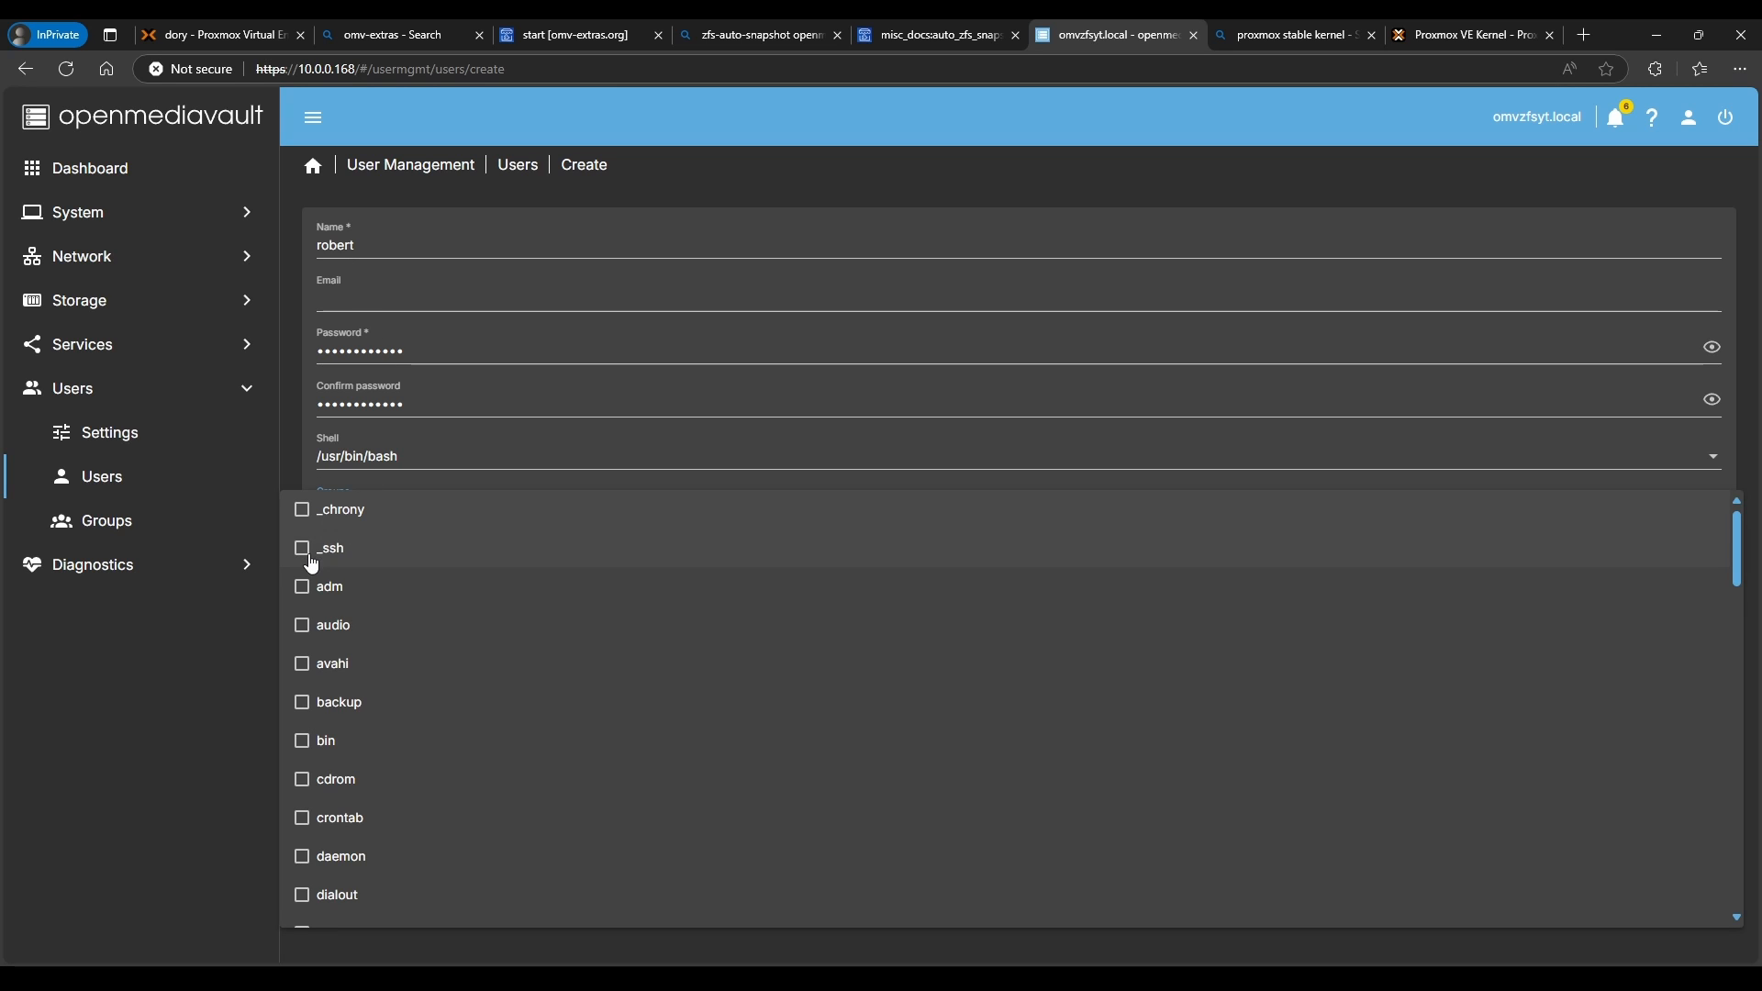
pyautogui.click(342, 550)
pyautogui.scroll(-5, 381, 697)
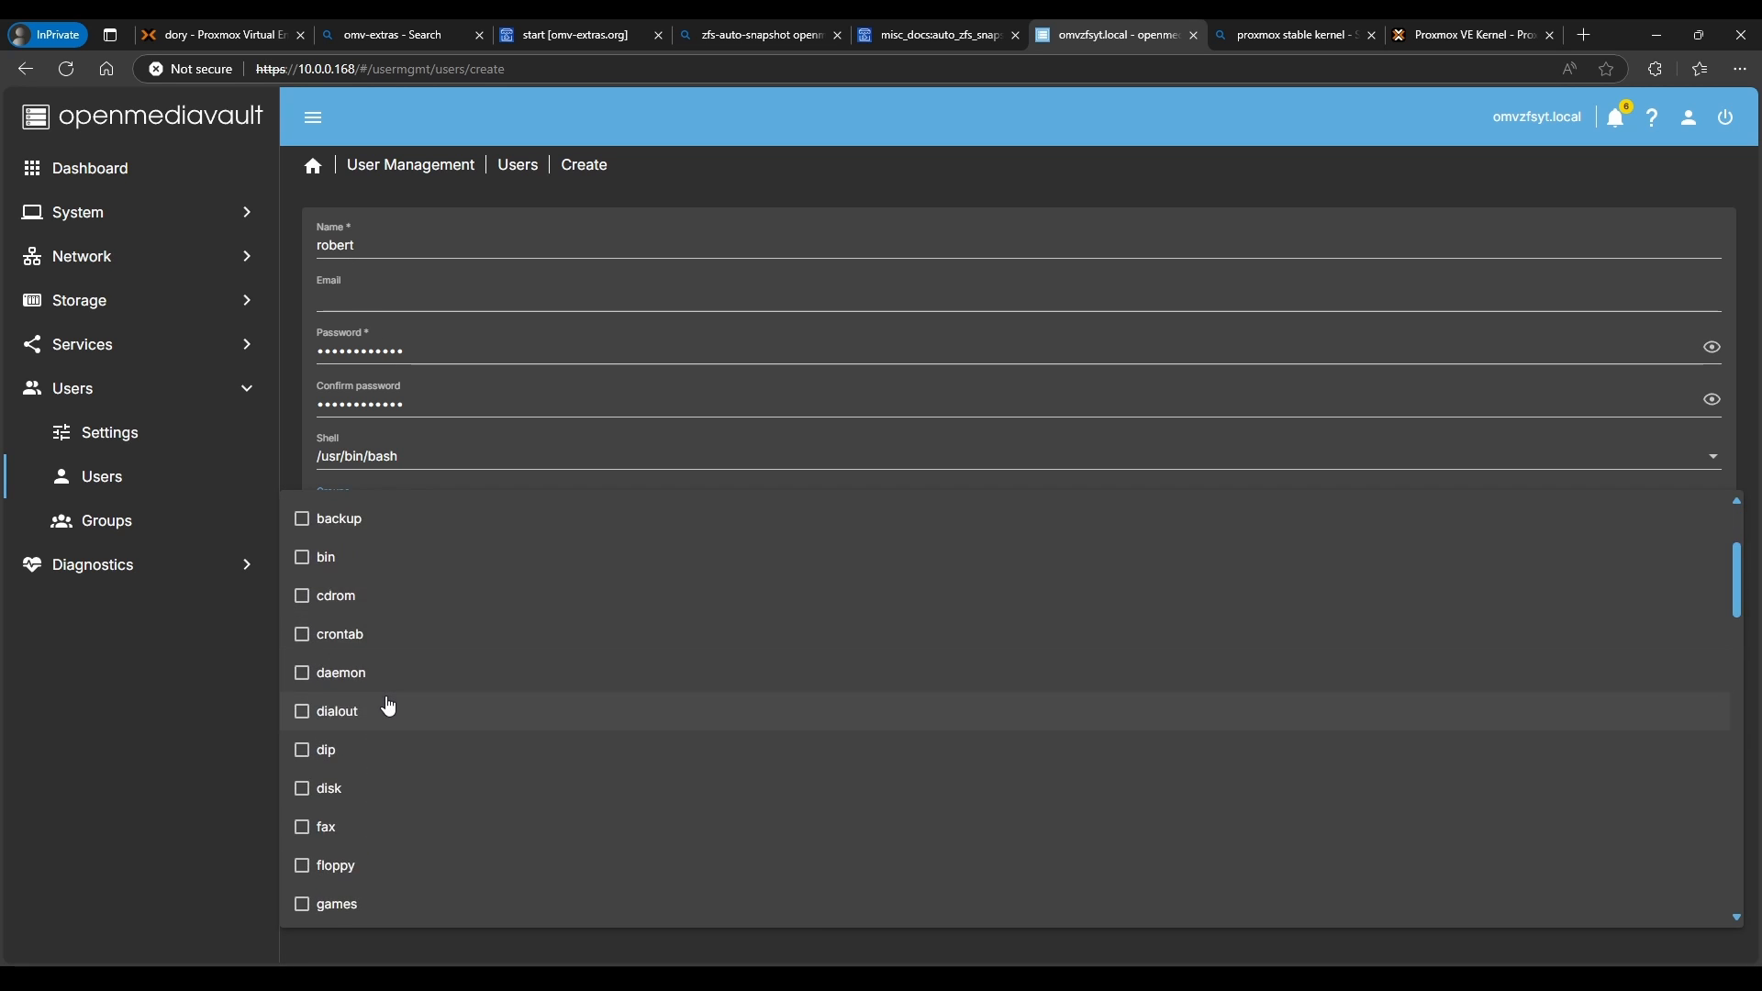
pyautogui.scroll(-4, 374, 697)
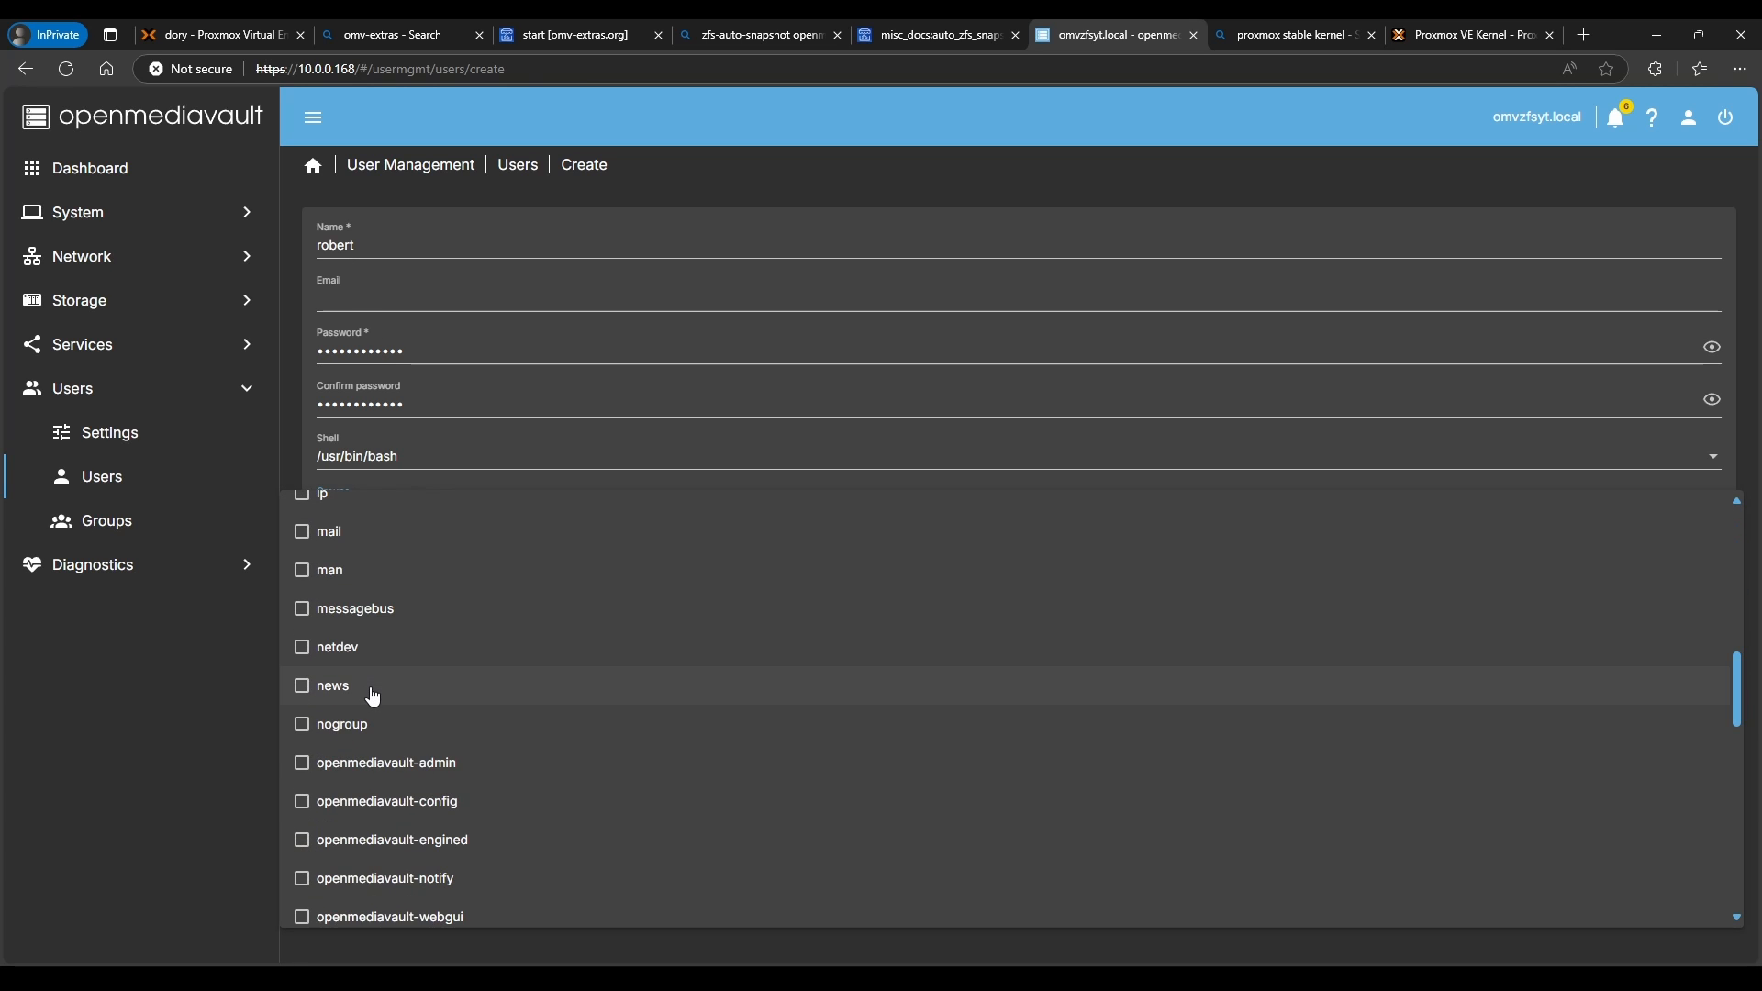
pyautogui.scroll(-5, 373, 697)
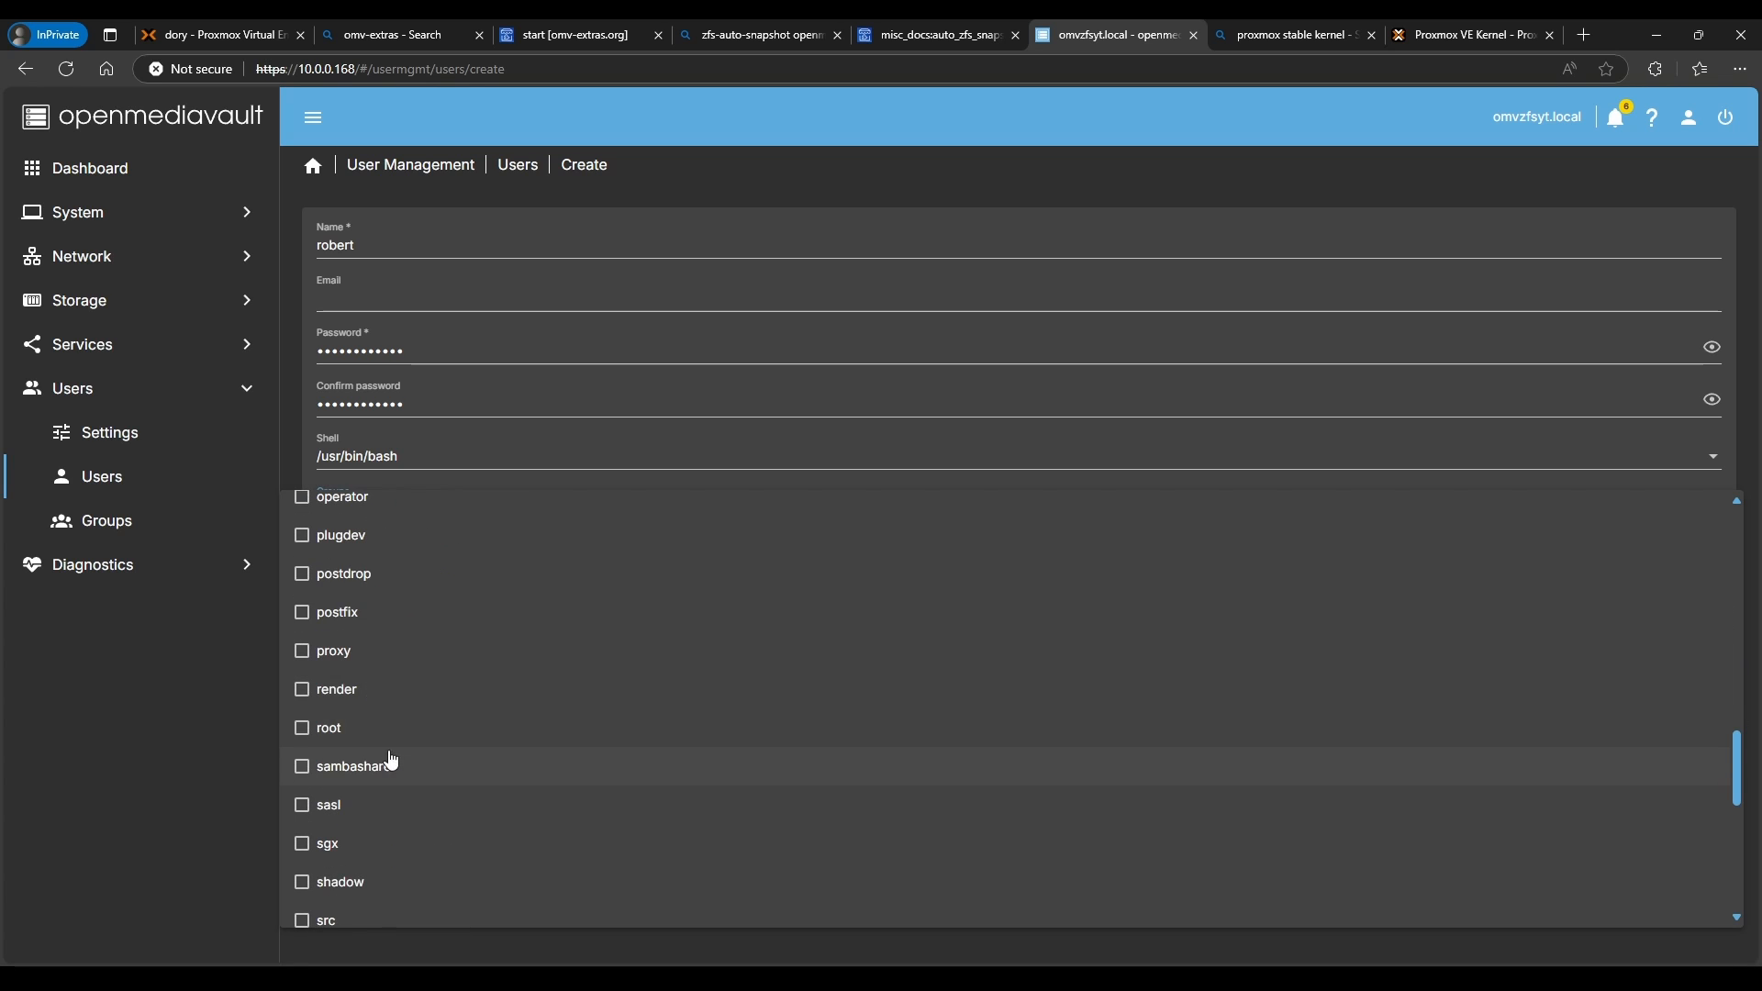
pyautogui.scroll(-3, 381, 766)
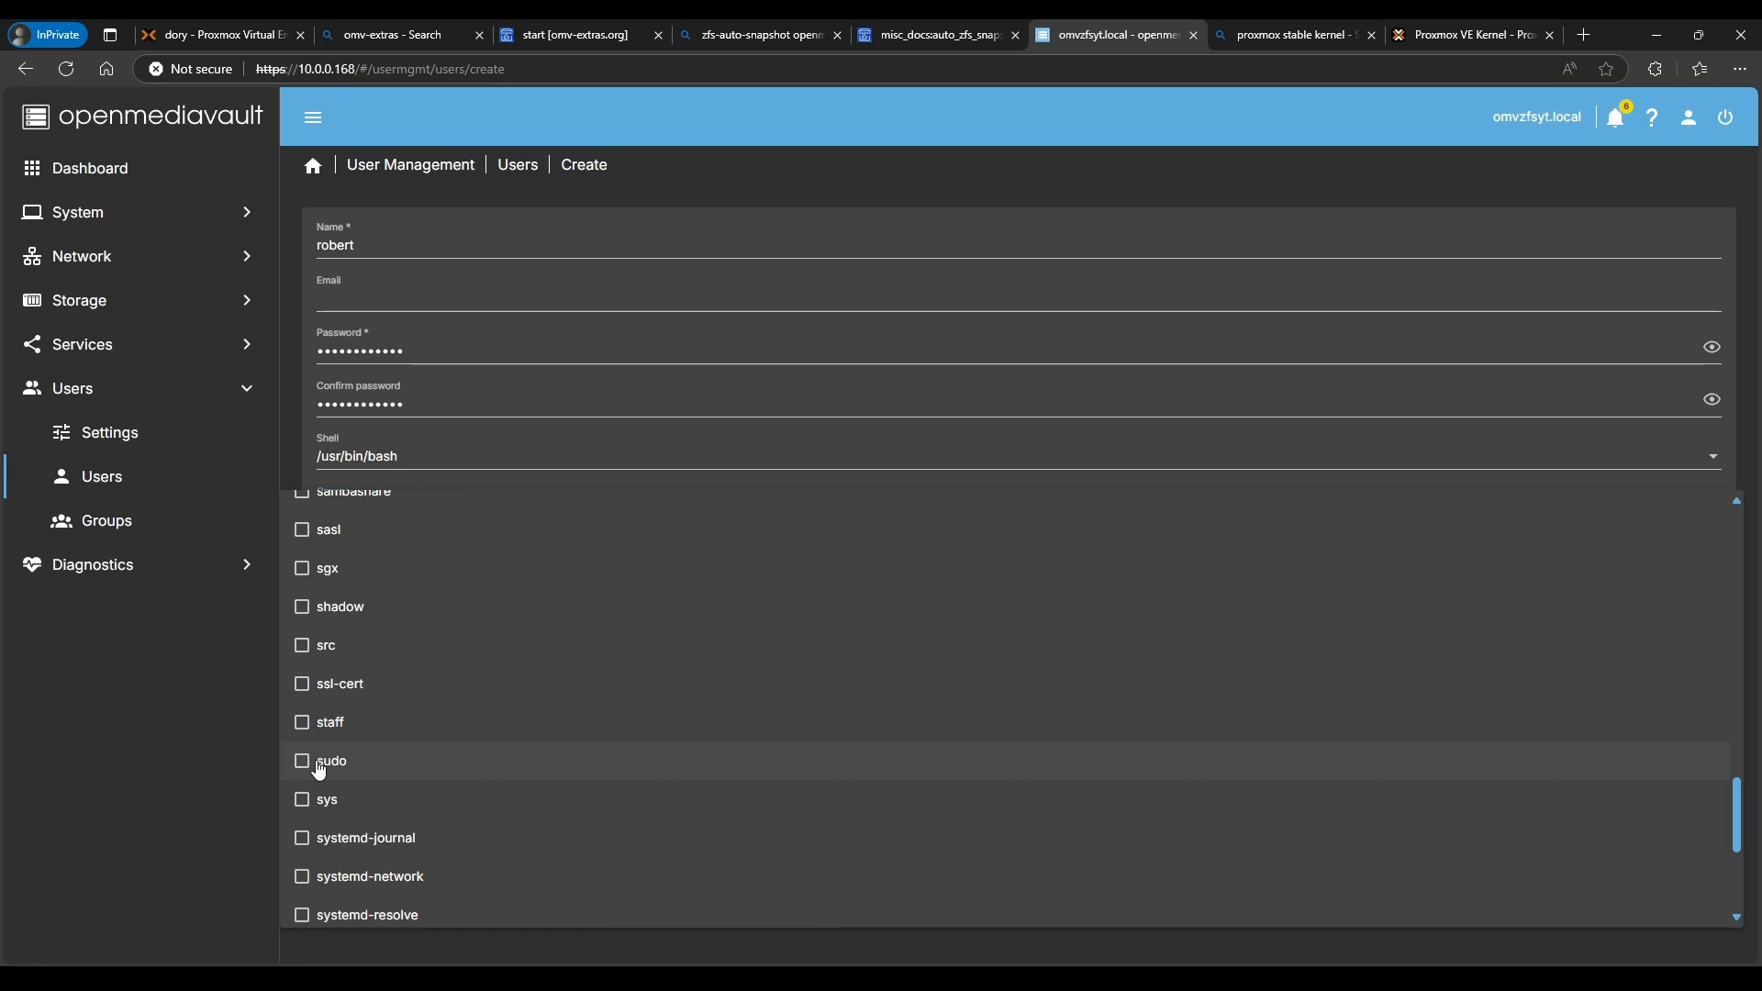
pyautogui.click(320, 770)
pyautogui.scroll(-4, 326, 776)
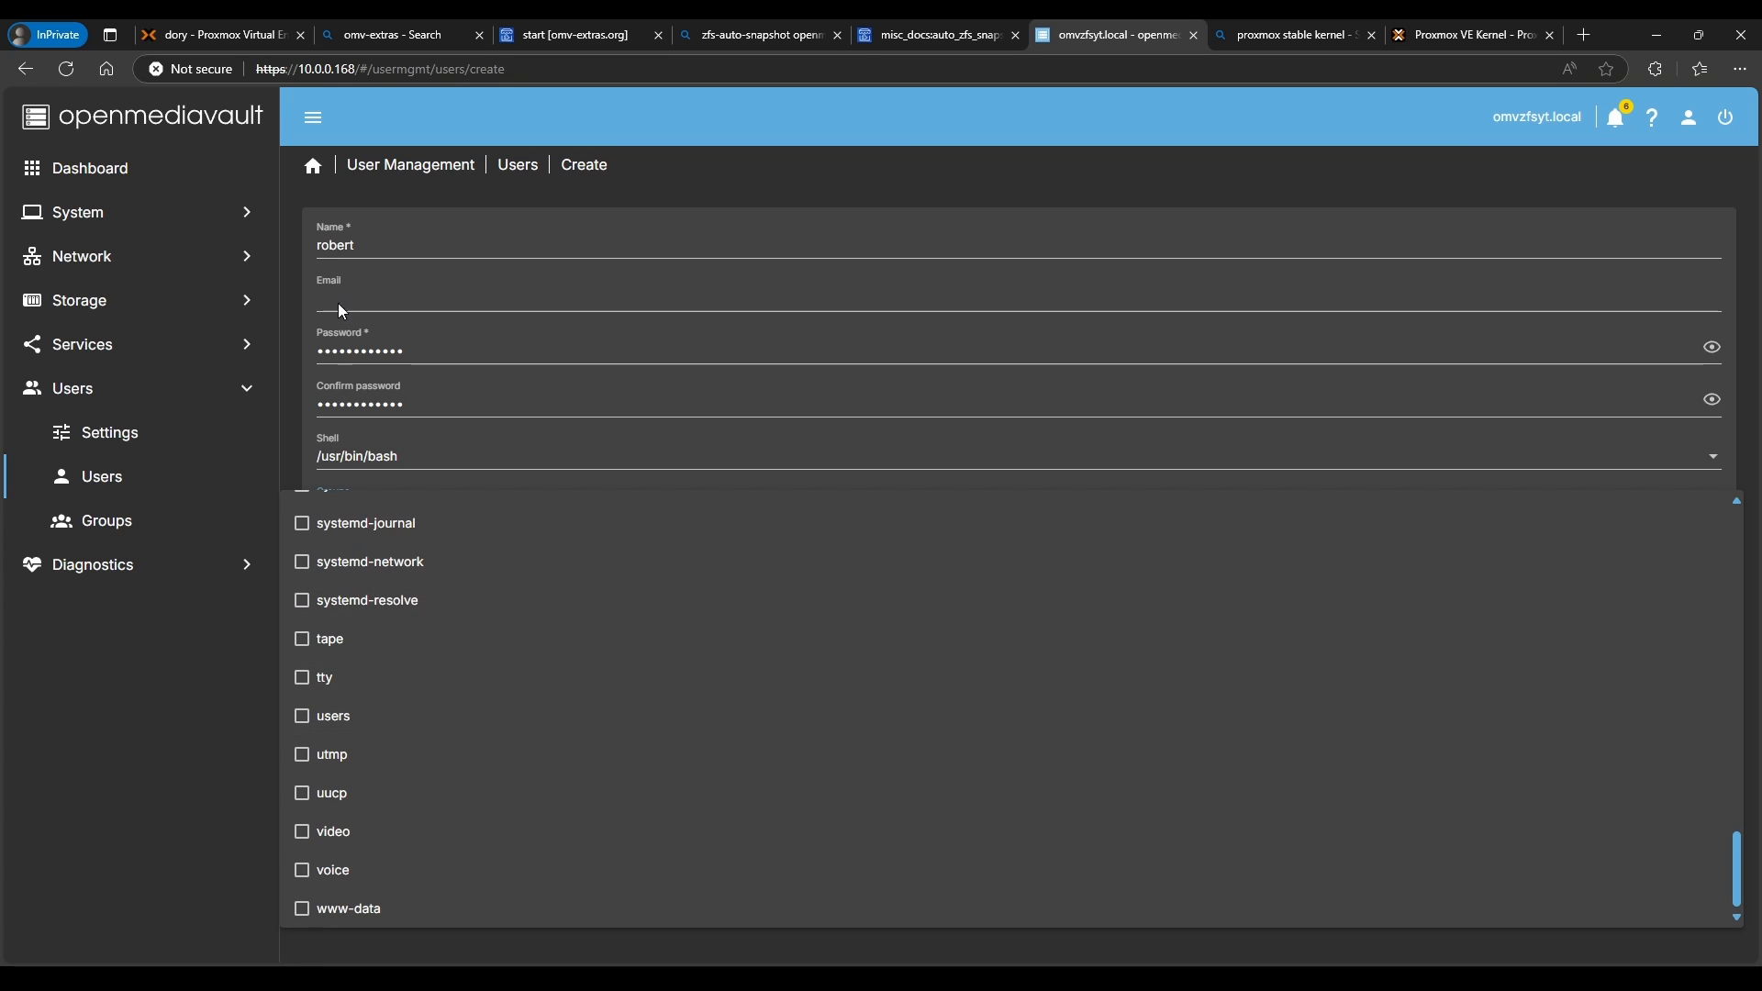
pyautogui.click(330, 731)
pyautogui.click(250, 714)
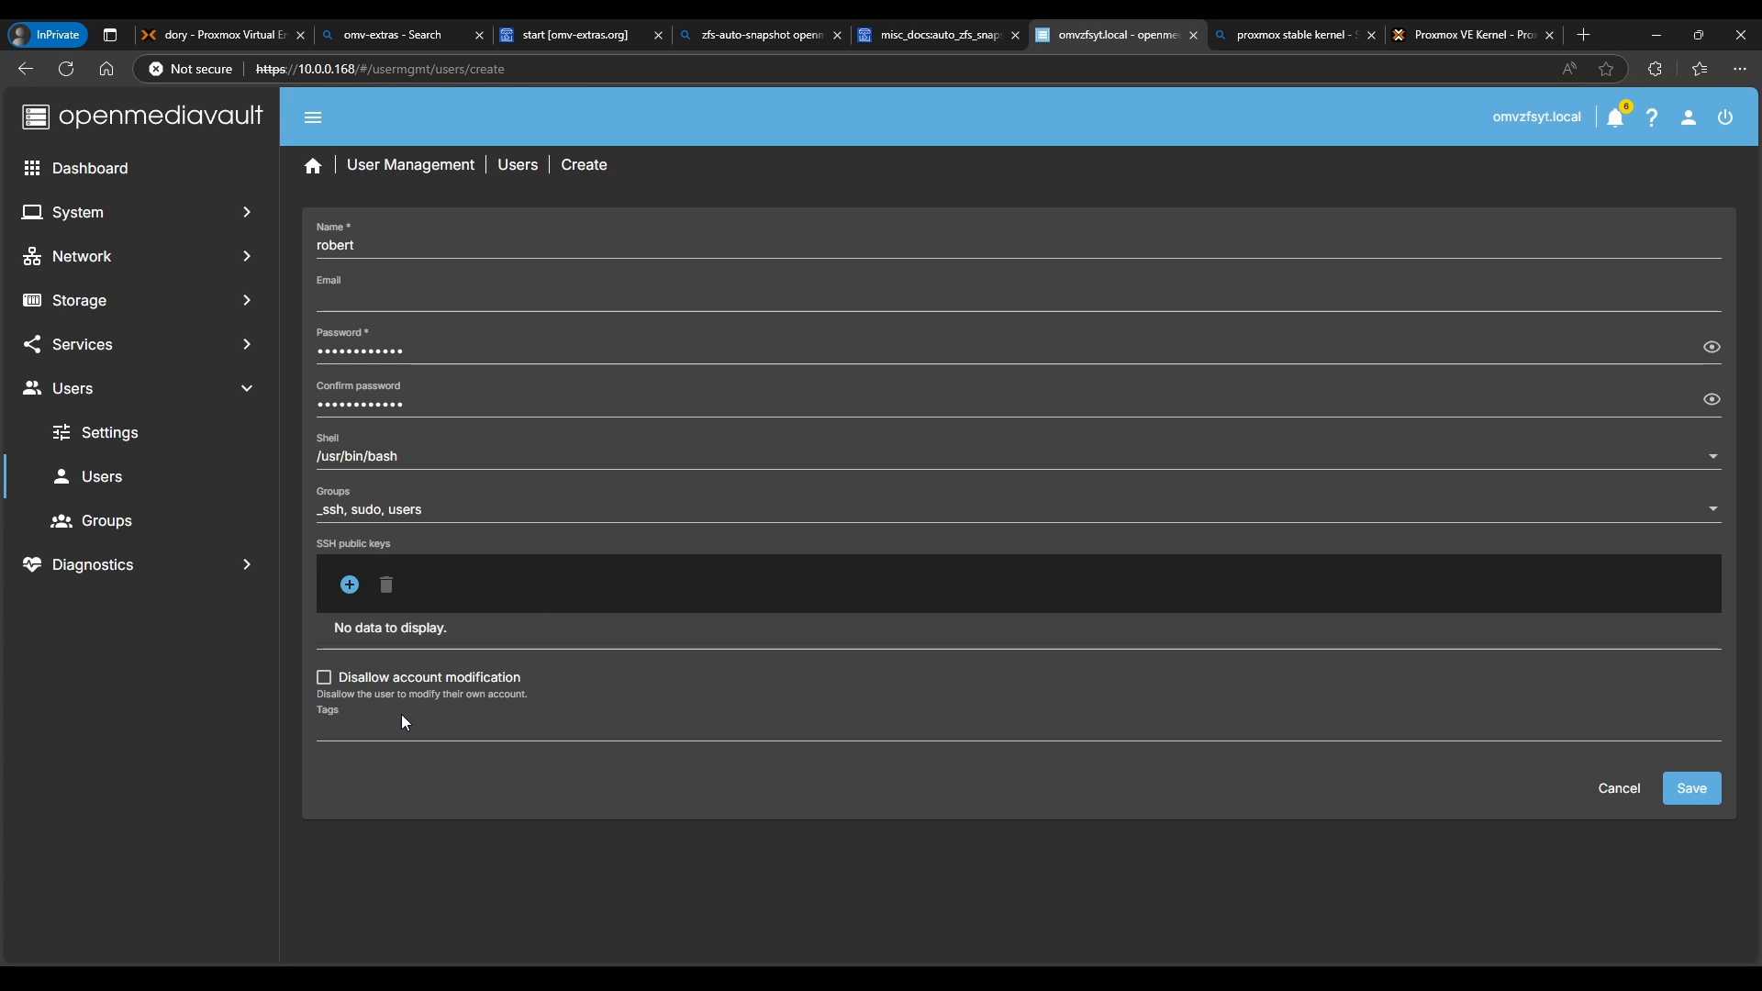
# - Save the new user account and apply the pending configuration changes
pyautogui.click(1698, 790)
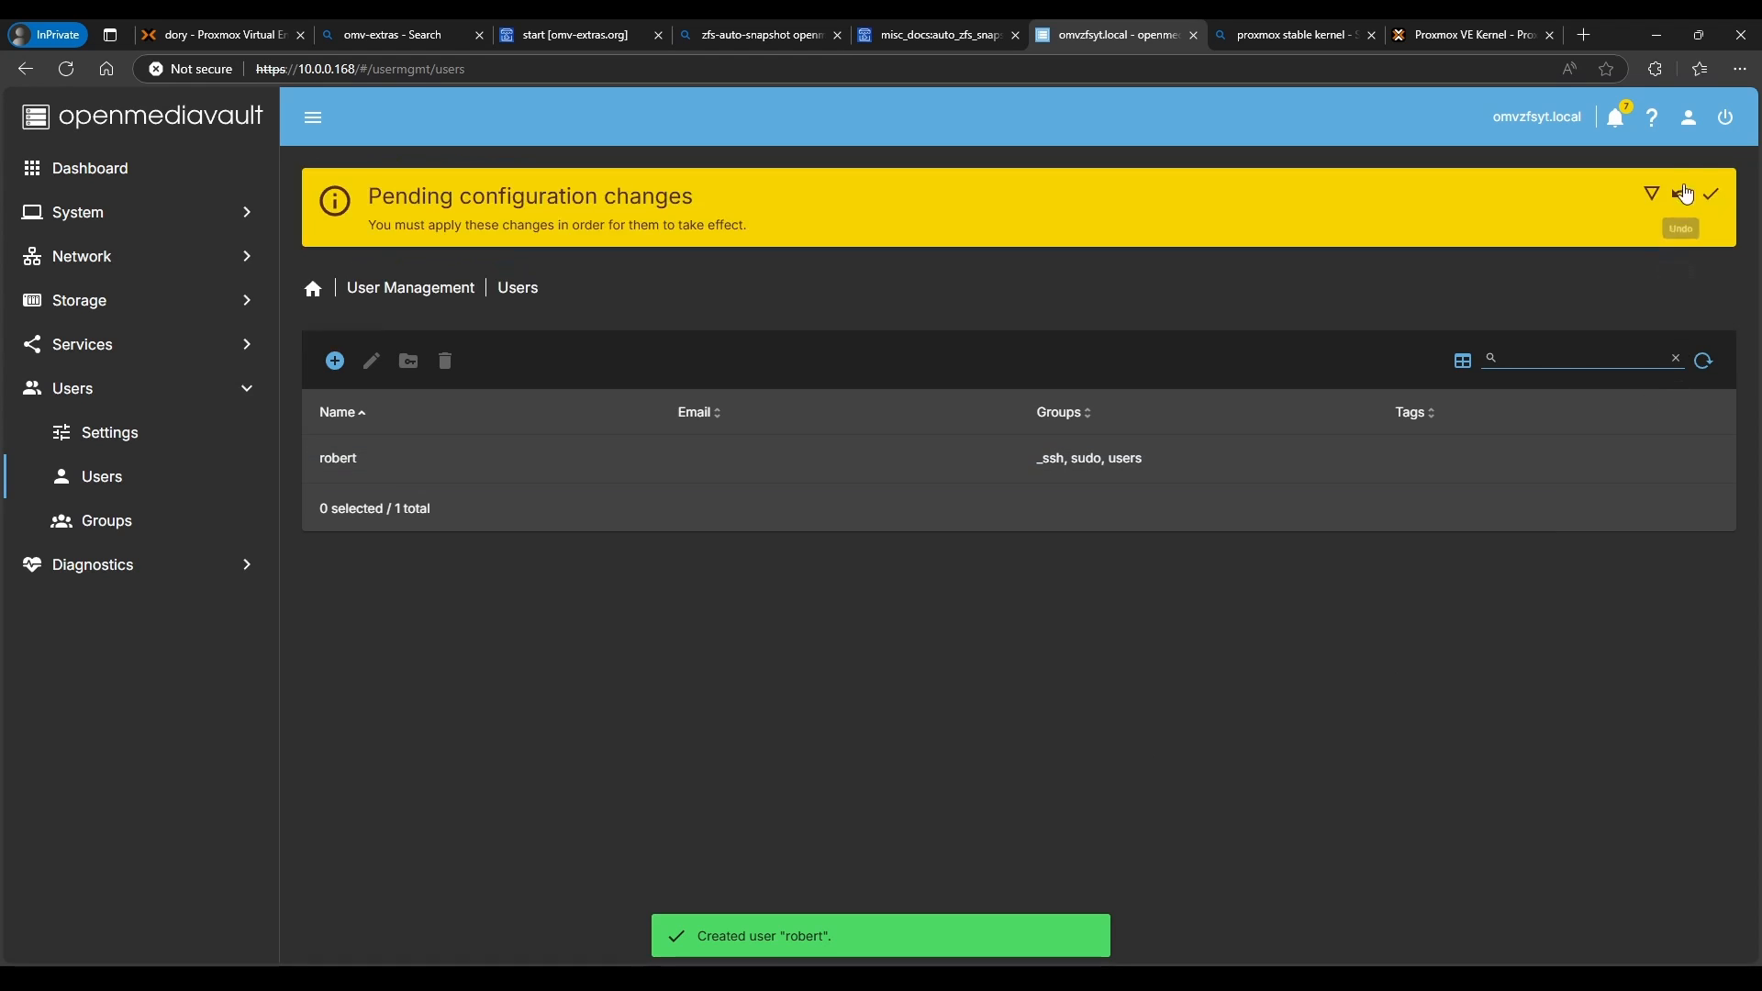
pyautogui.click(1711, 193)
pyautogui.click(1010, 572)
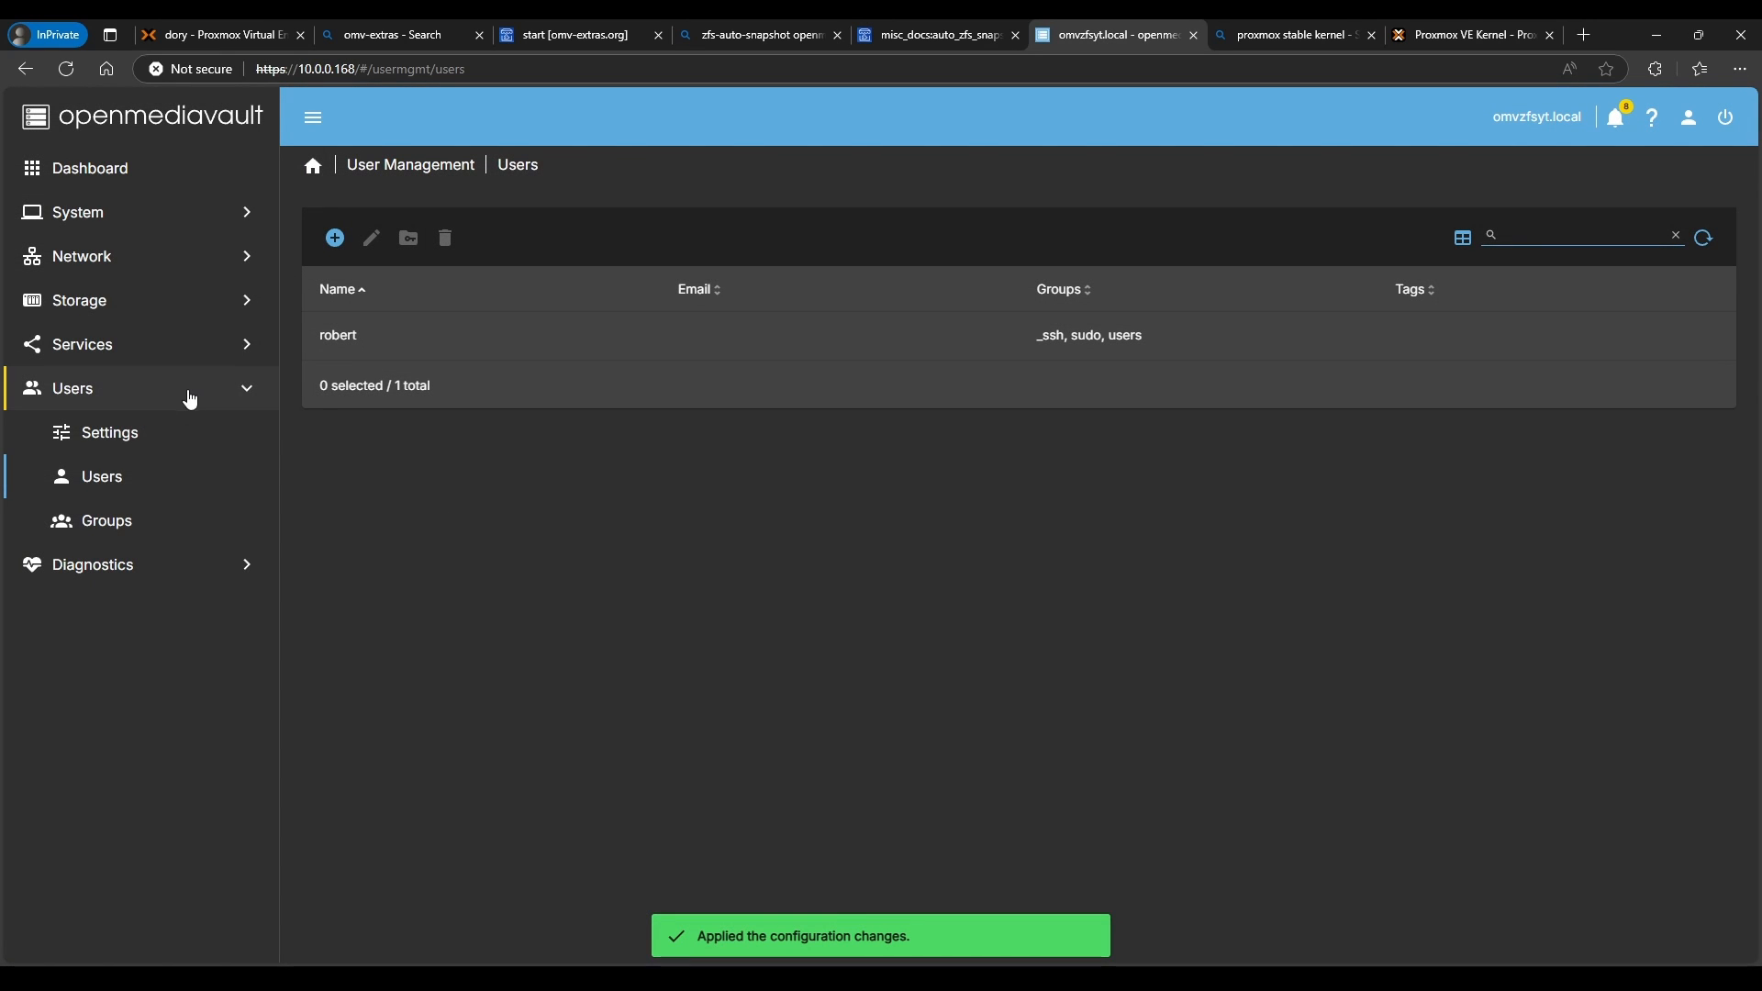
# - Enable the SMB/CIFS service, keep SMB2 as the minimum protocol version, and save the settings
pyautogui.click(100, 353)
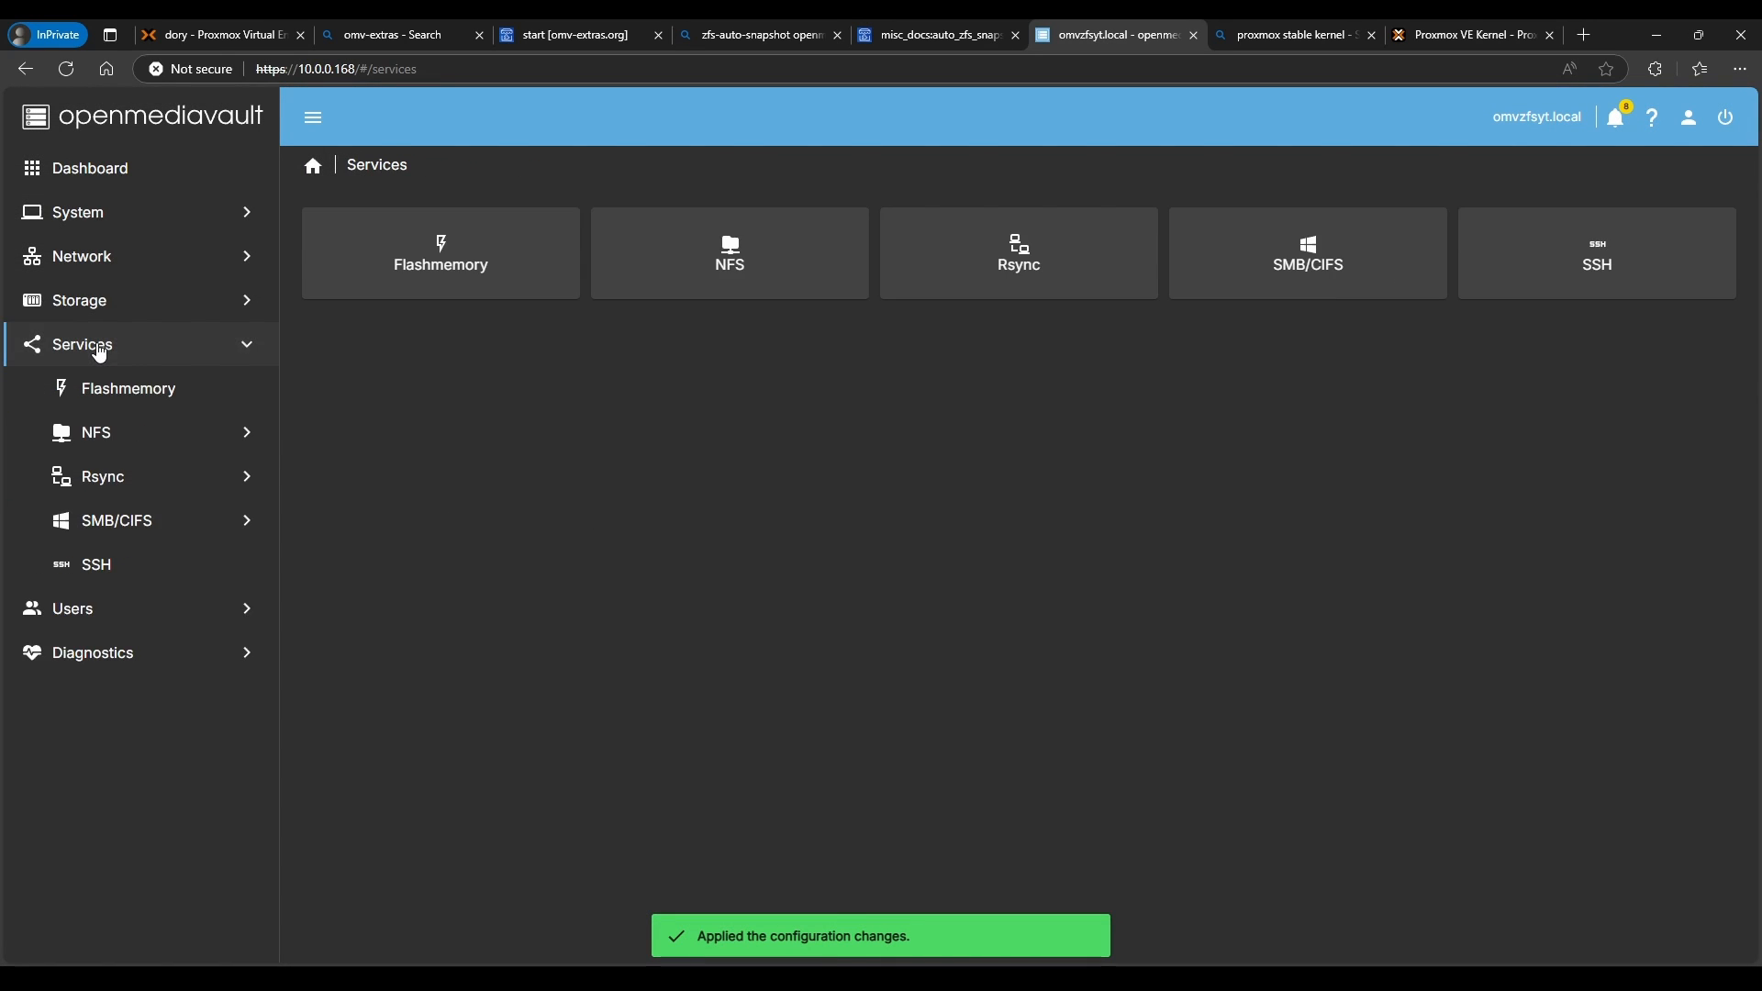
pyautogui.click(1246, 268)
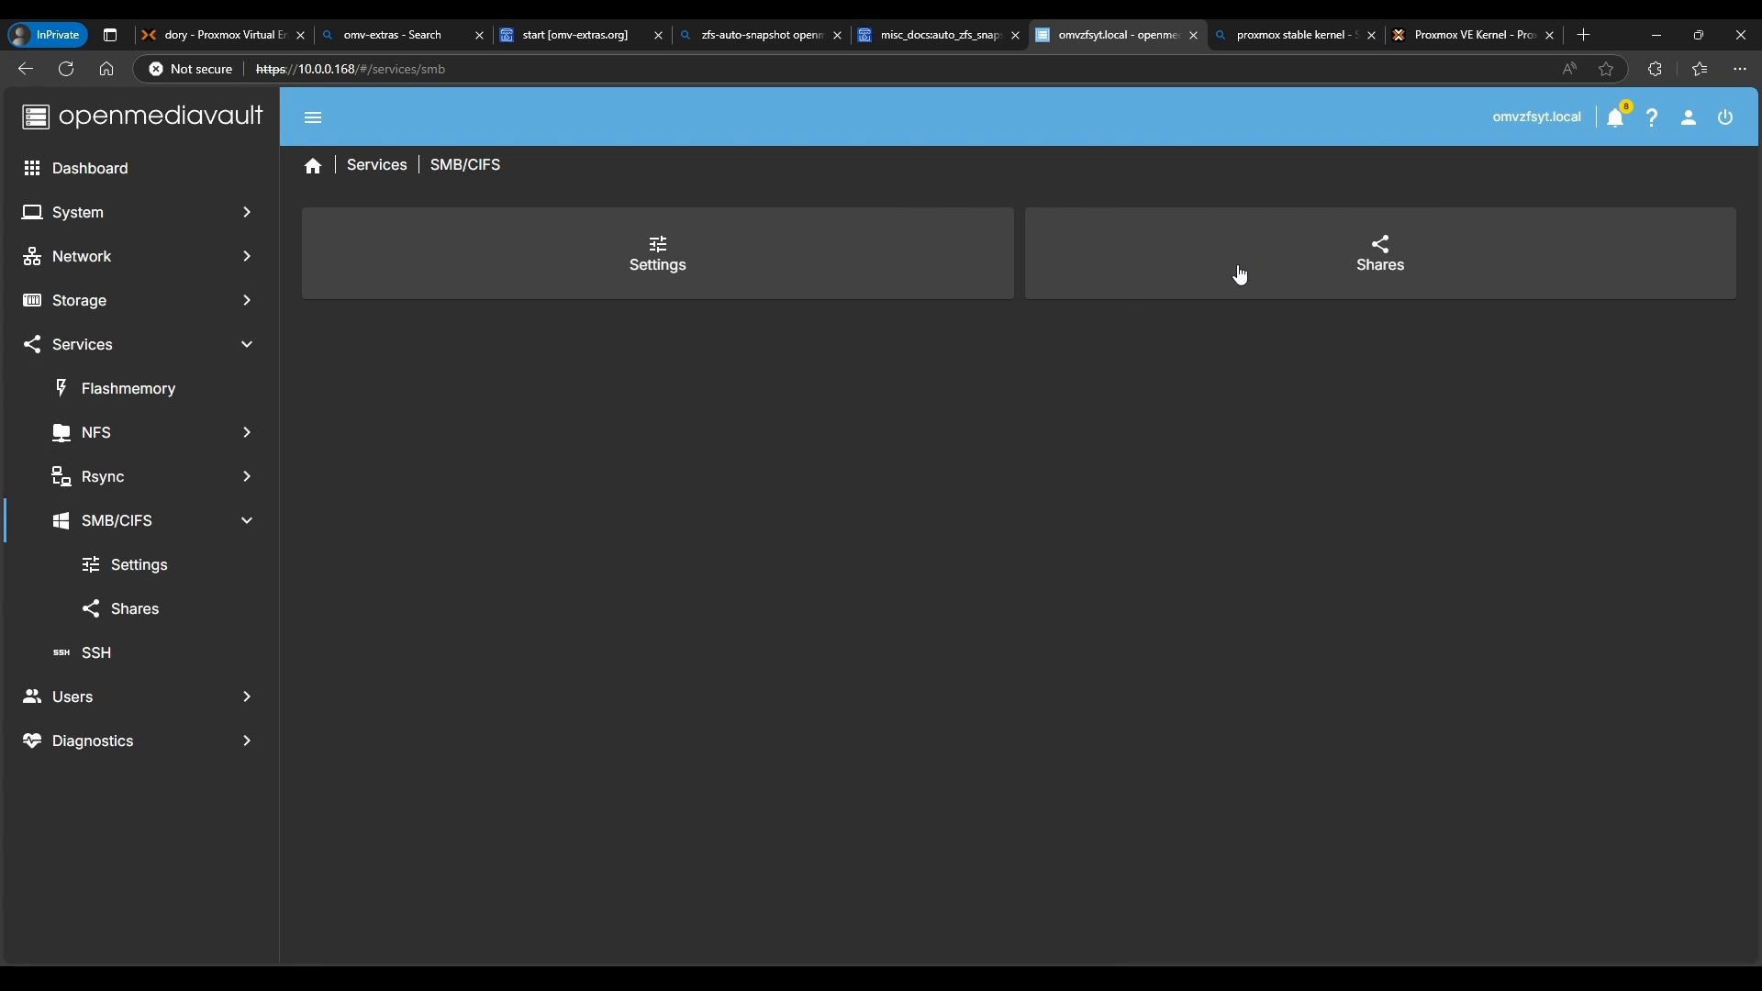
pyautogui.click(671, 285)
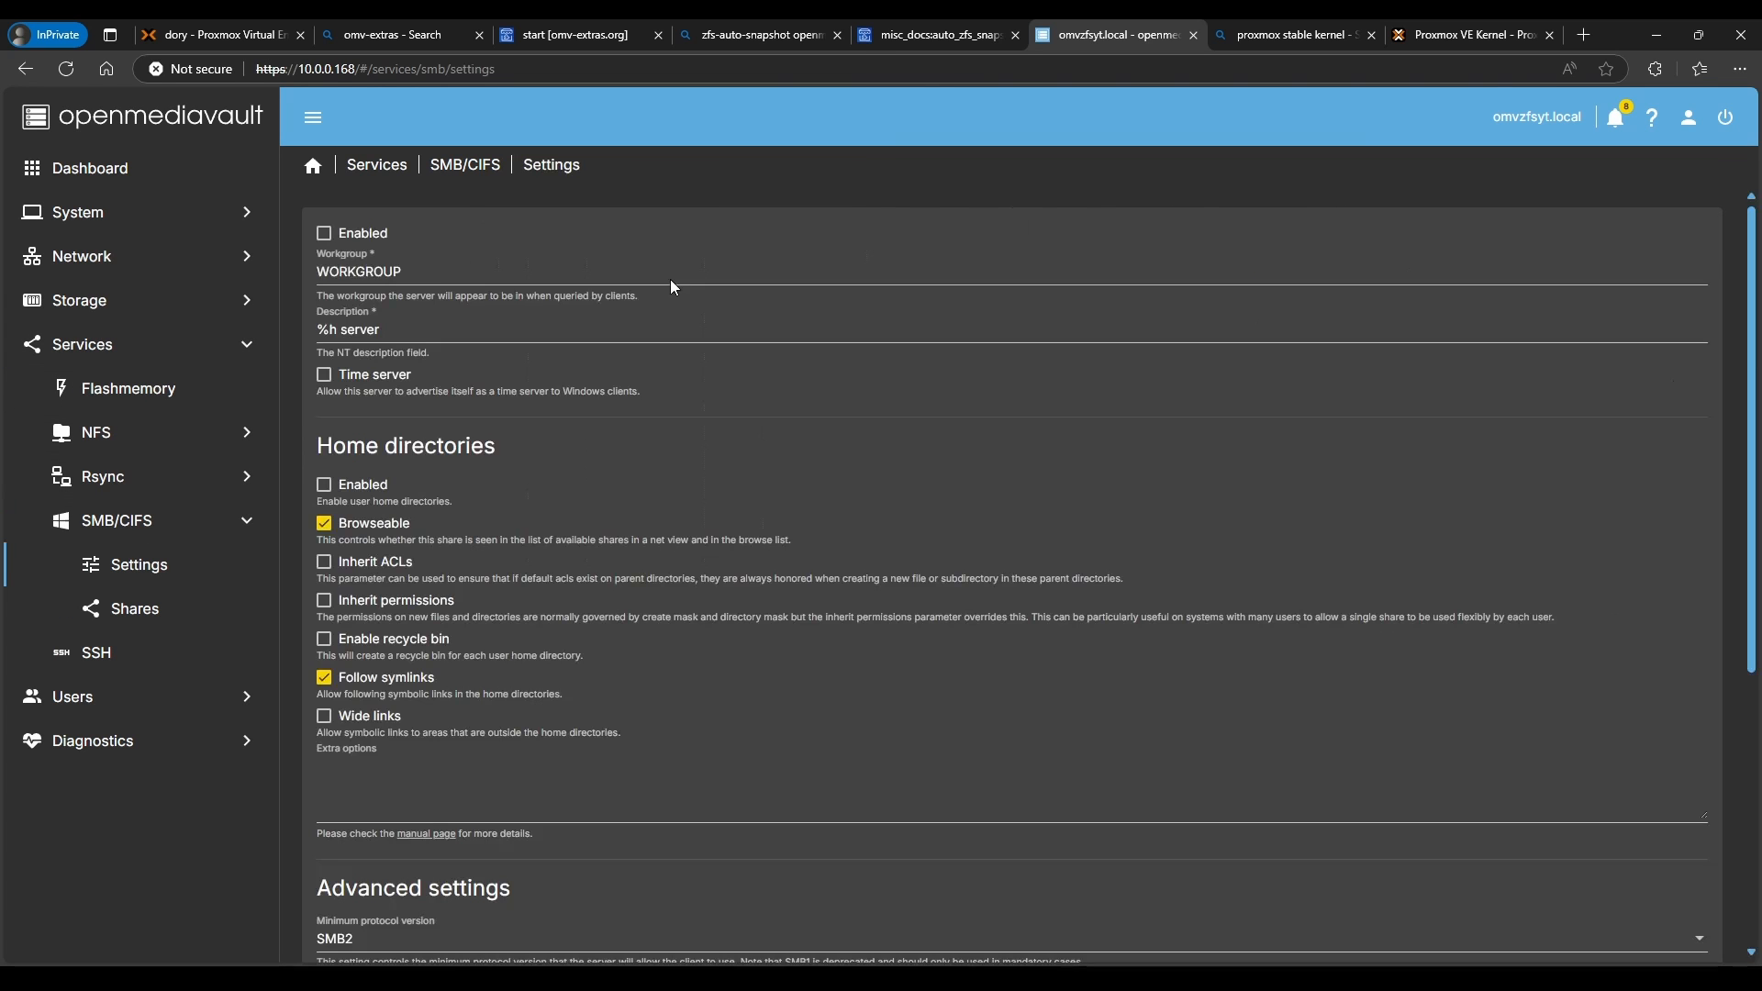
pyautogui.click(324, 233)
pyautogui.scroll(-5, 982, 776)
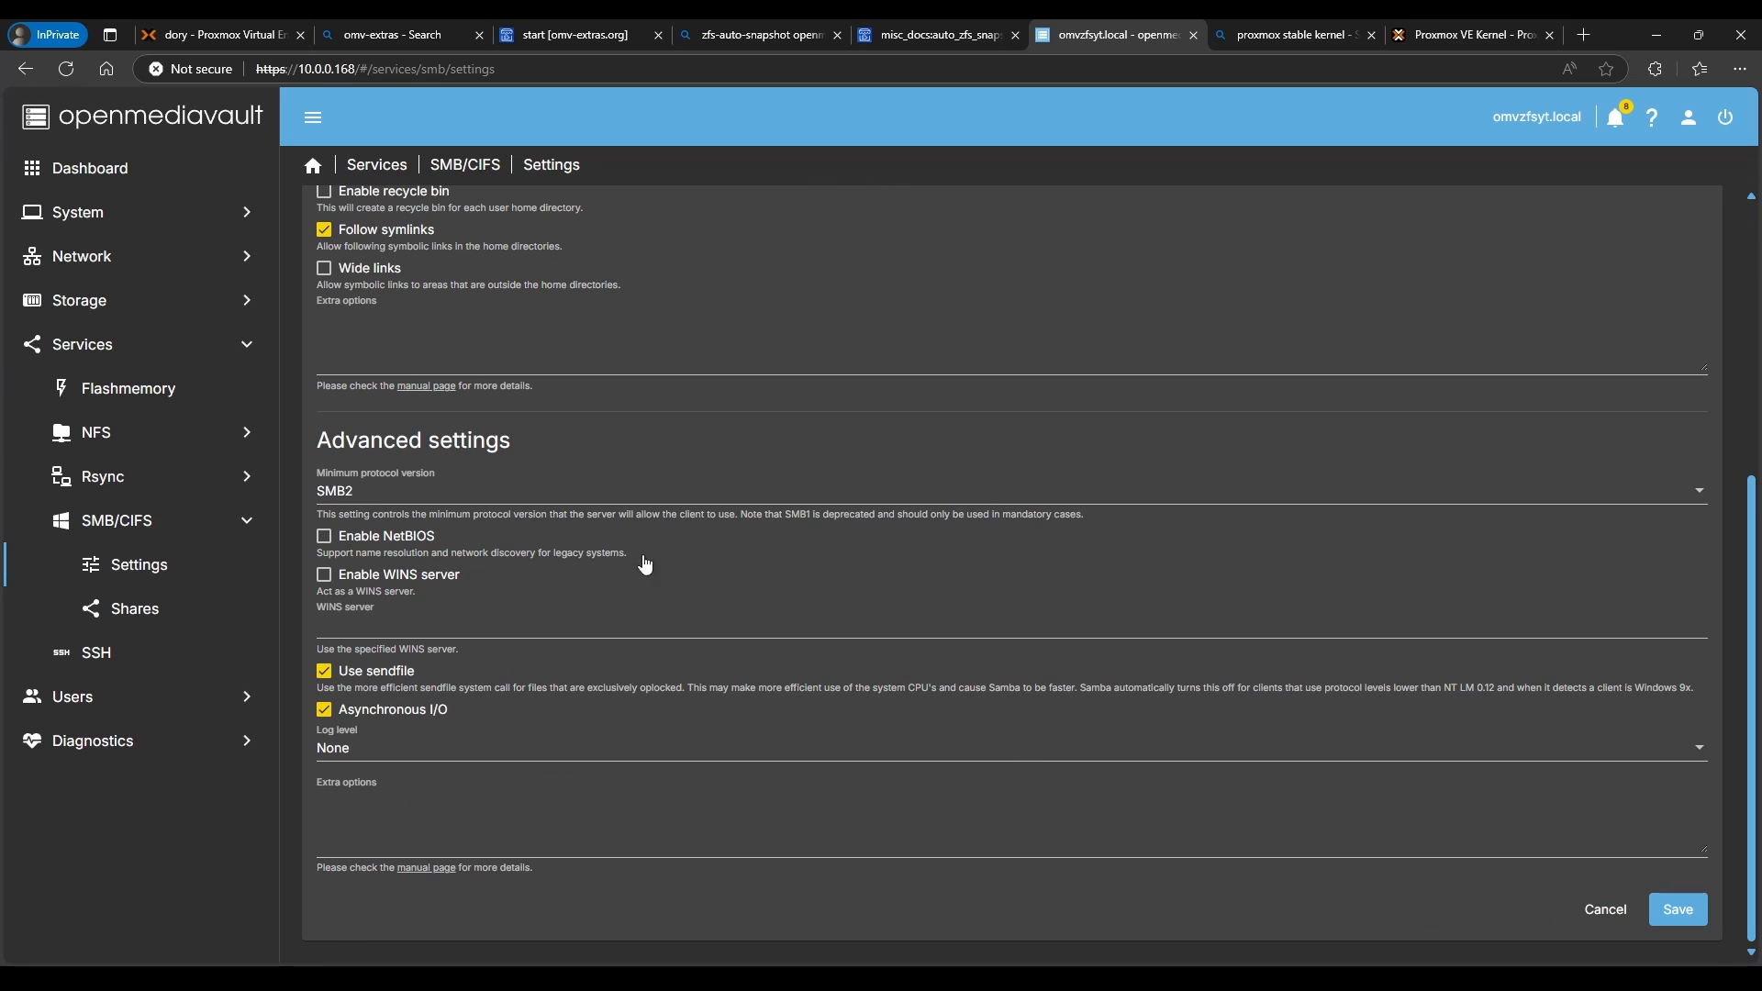
pyautogui.click(397, 496)
pyautogui.click(331, 404)
pyautogui.click(1680, 909)
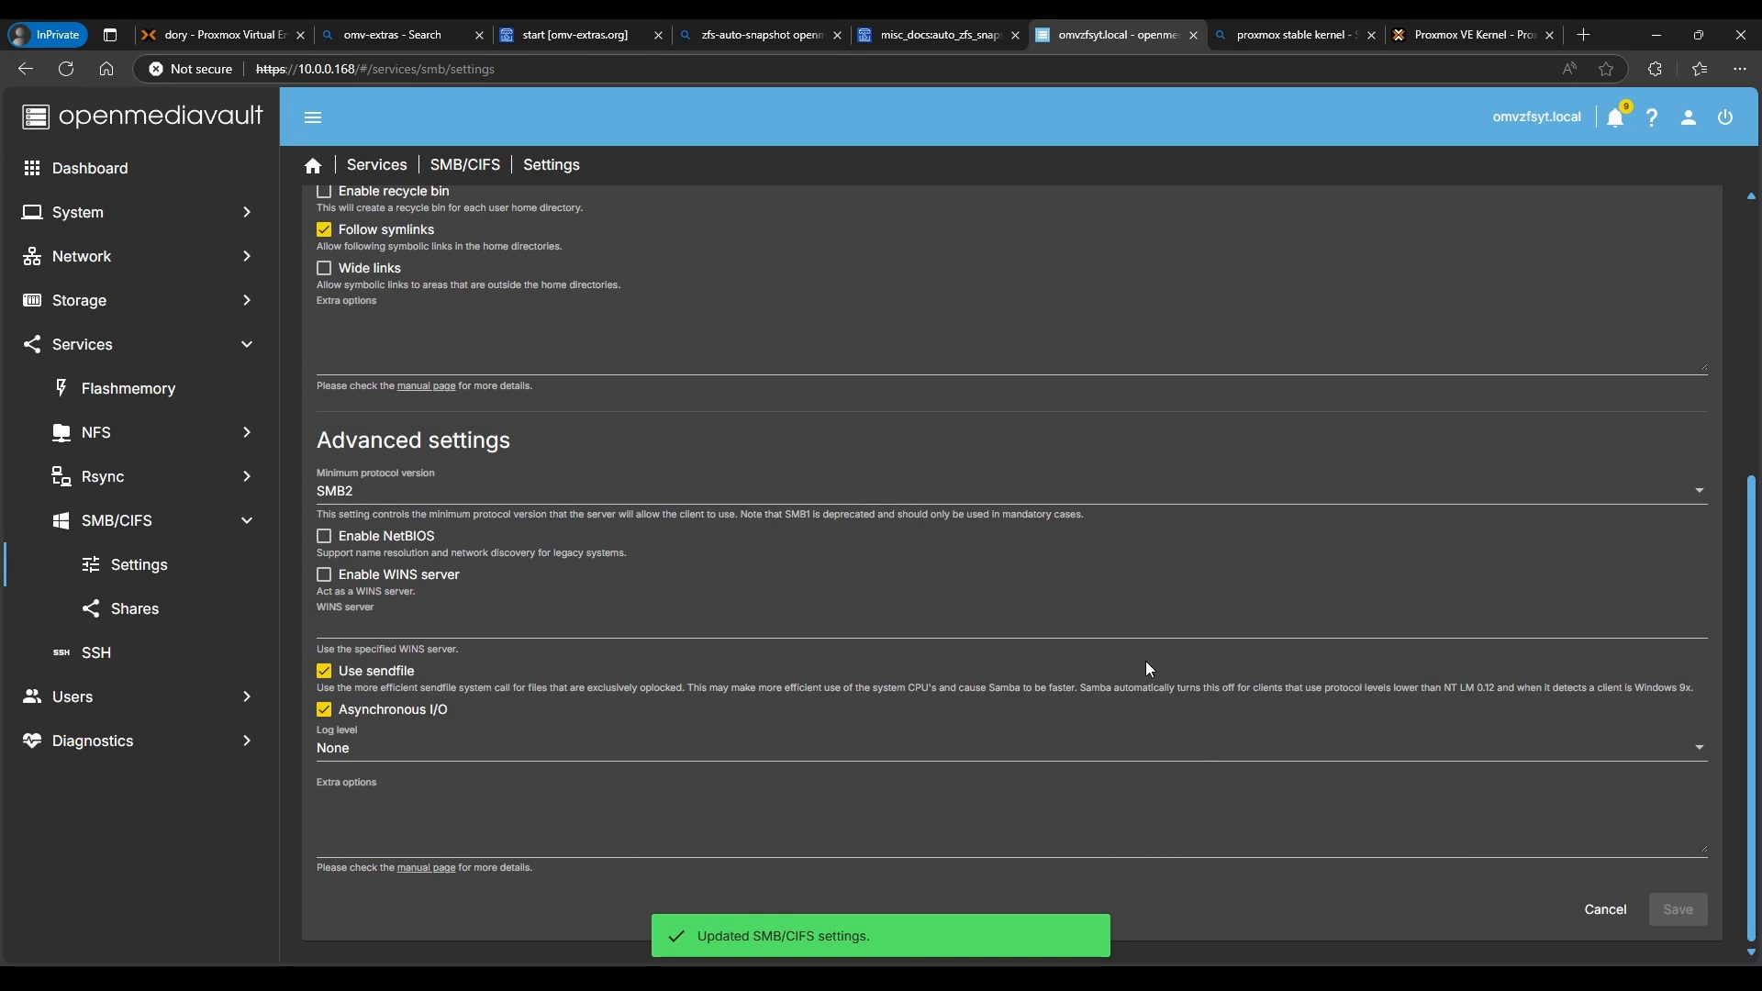
# - Create an enabled SMB/CIFS share for the shared folder Data [Data Dataset] with public access set to No
pyautogui.scroll(4, 1152, 669)
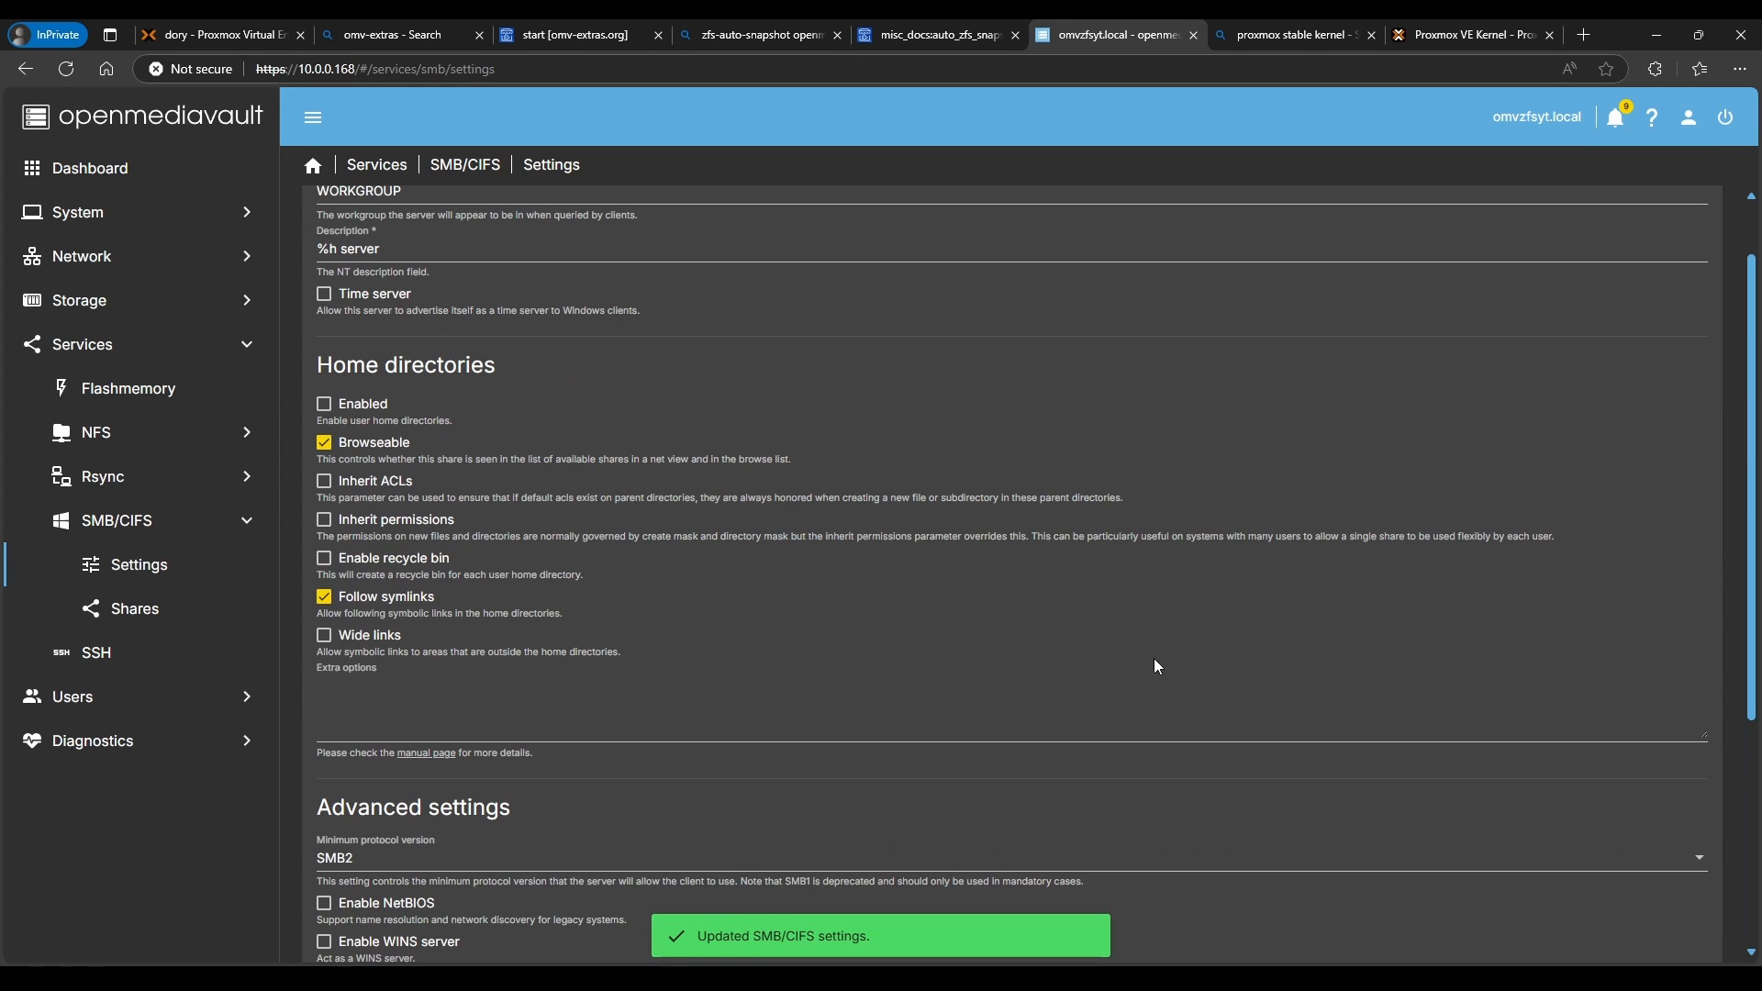
pyautogui.click(466, 165)
pyautogui.click(1336, 399)
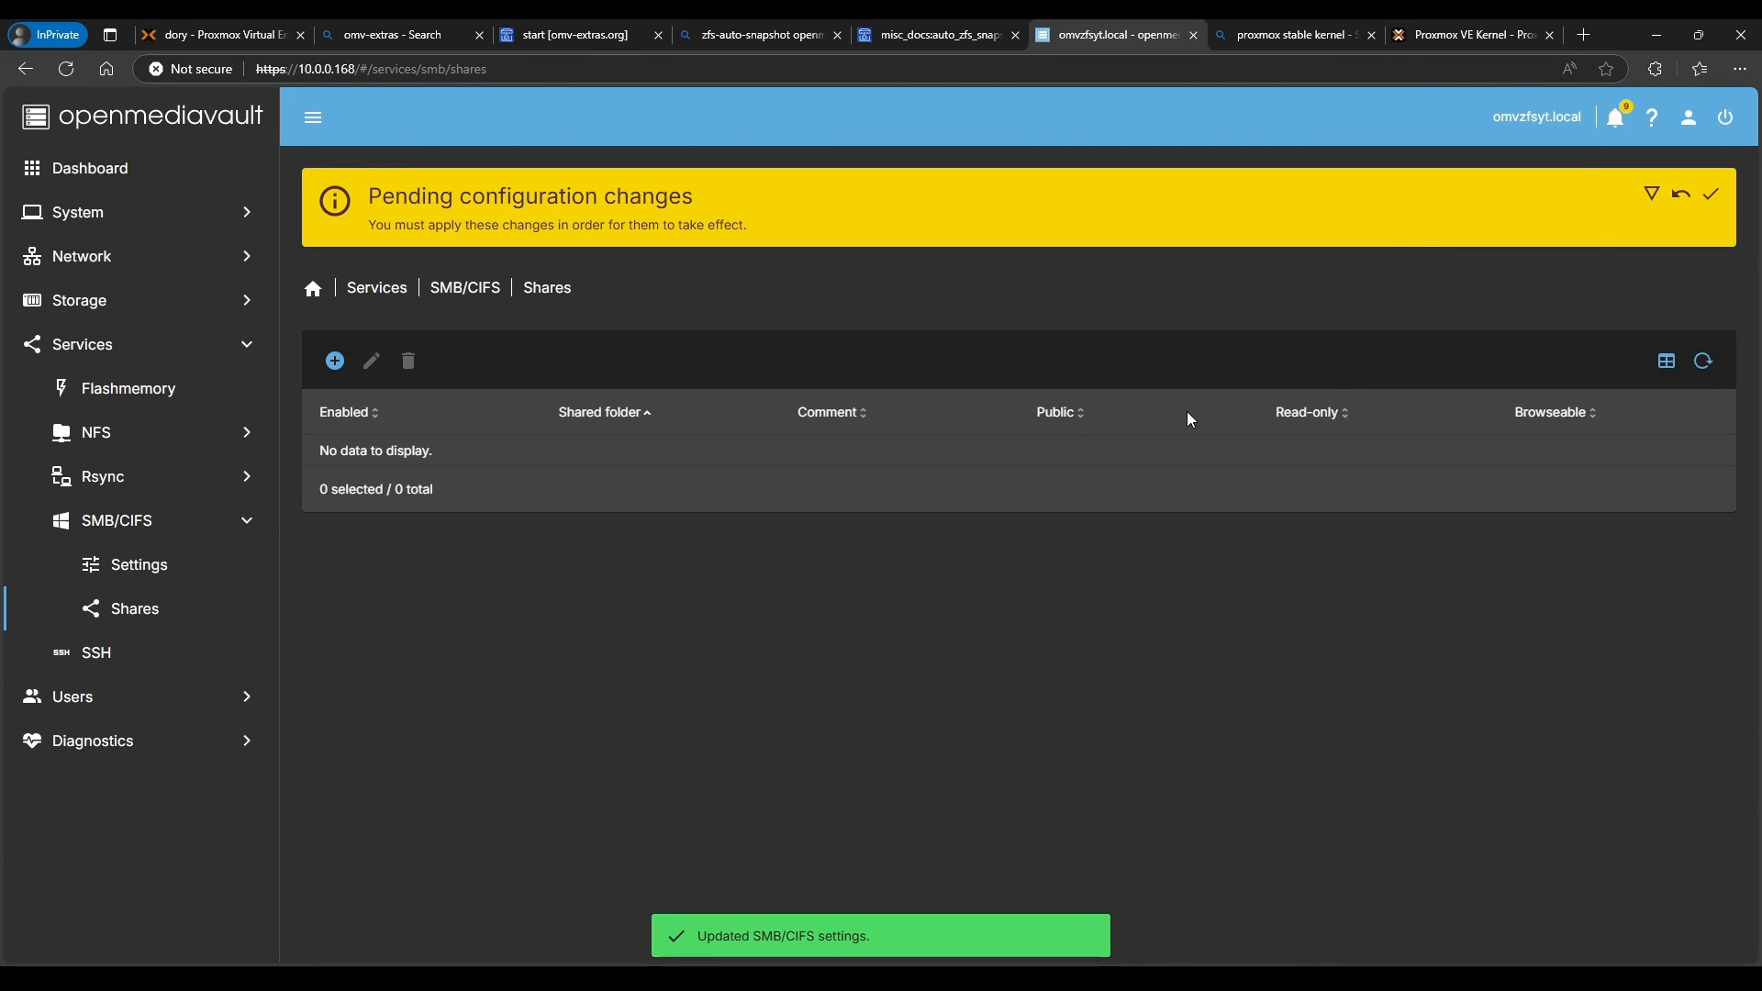
pyautogui.click(334, 359)
pyautogui.click(412, 393)
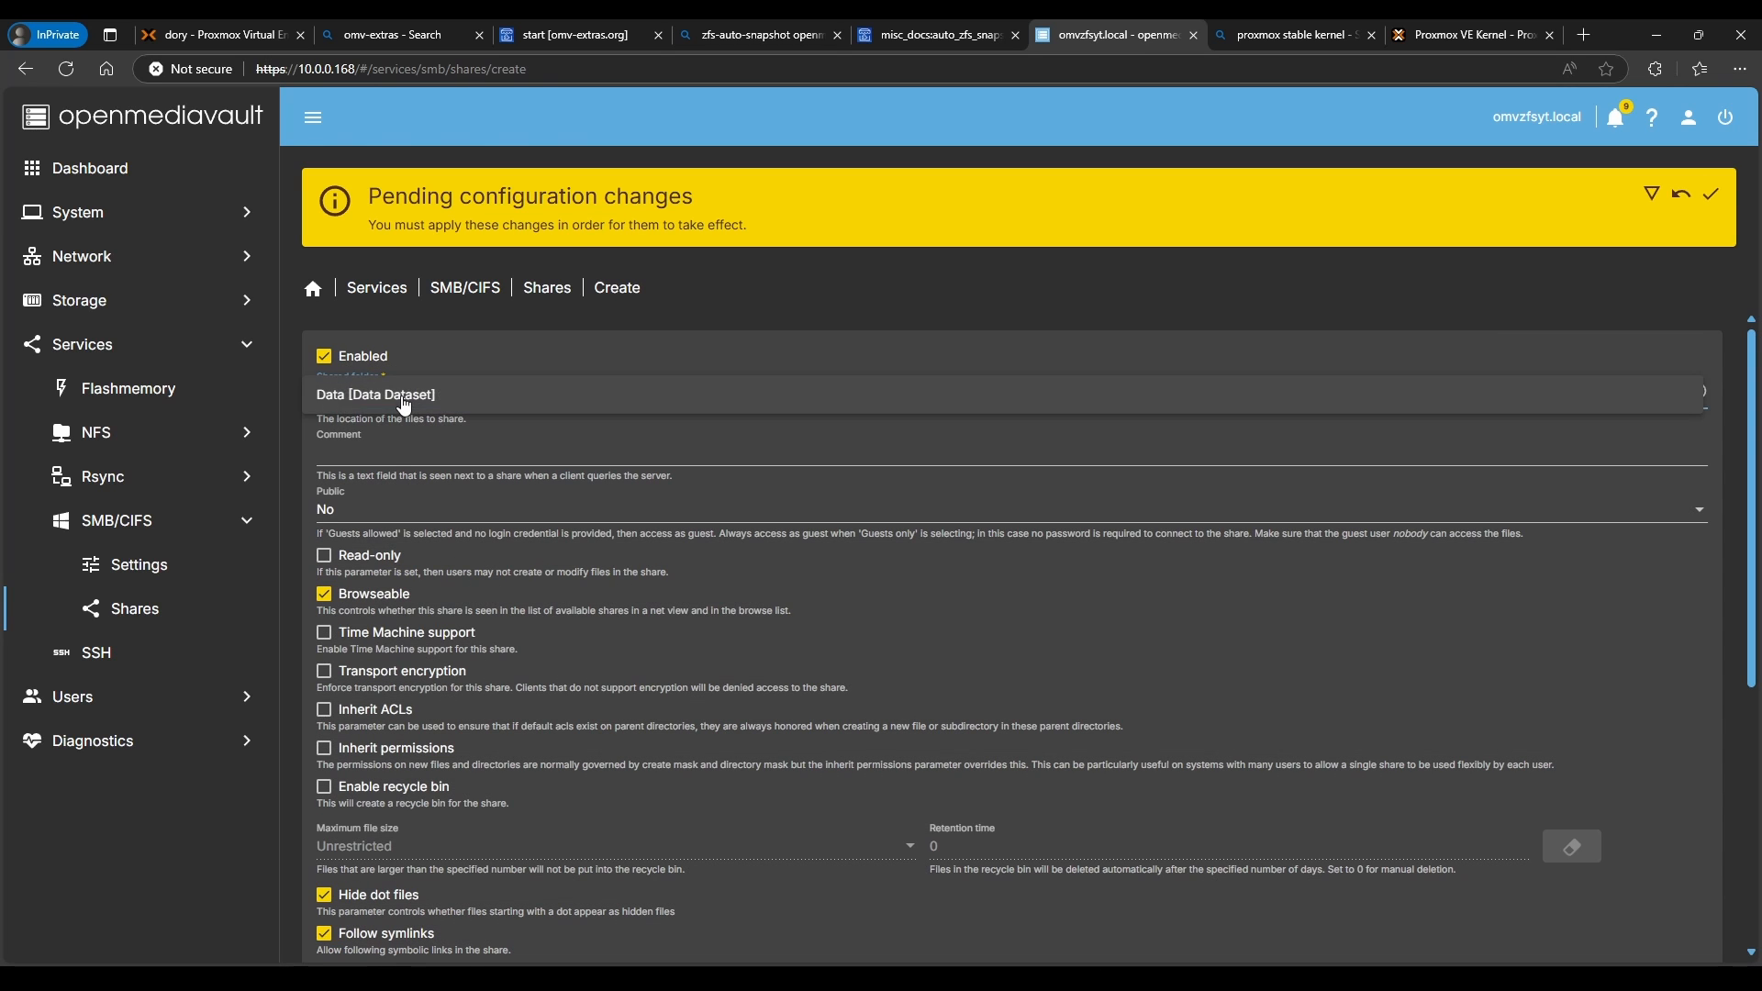
pyautogui.click(392, 398)
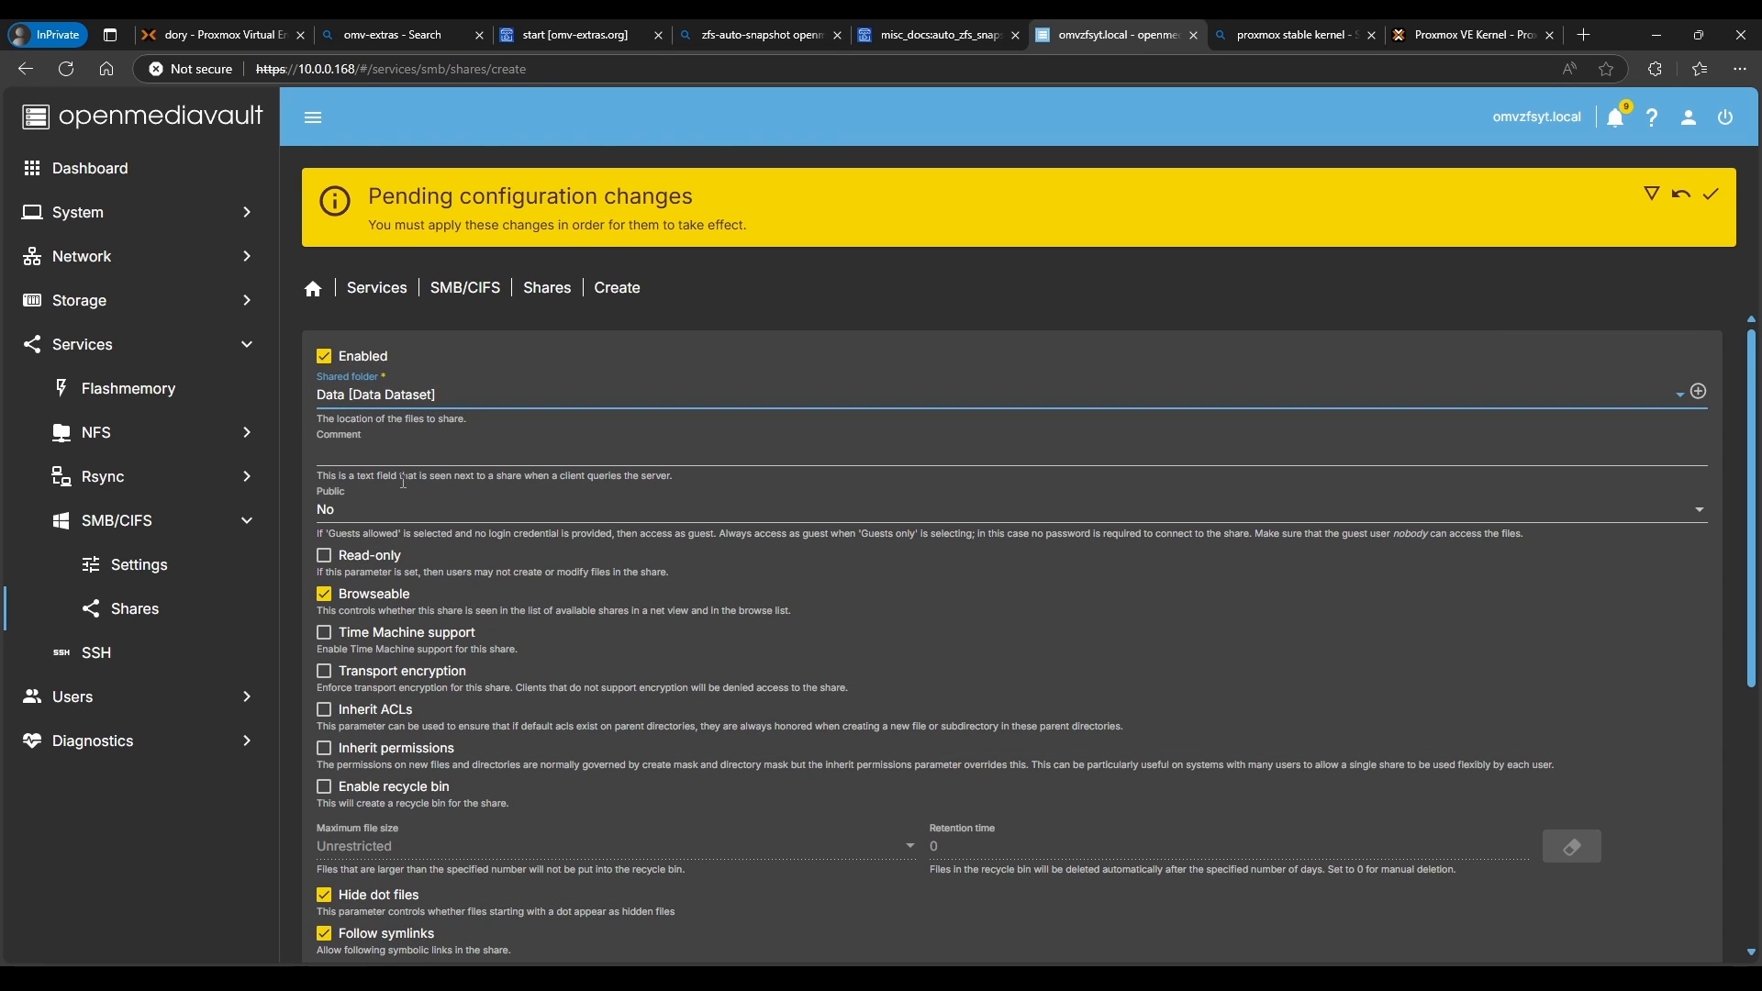
pyautogui.click(353, 514)
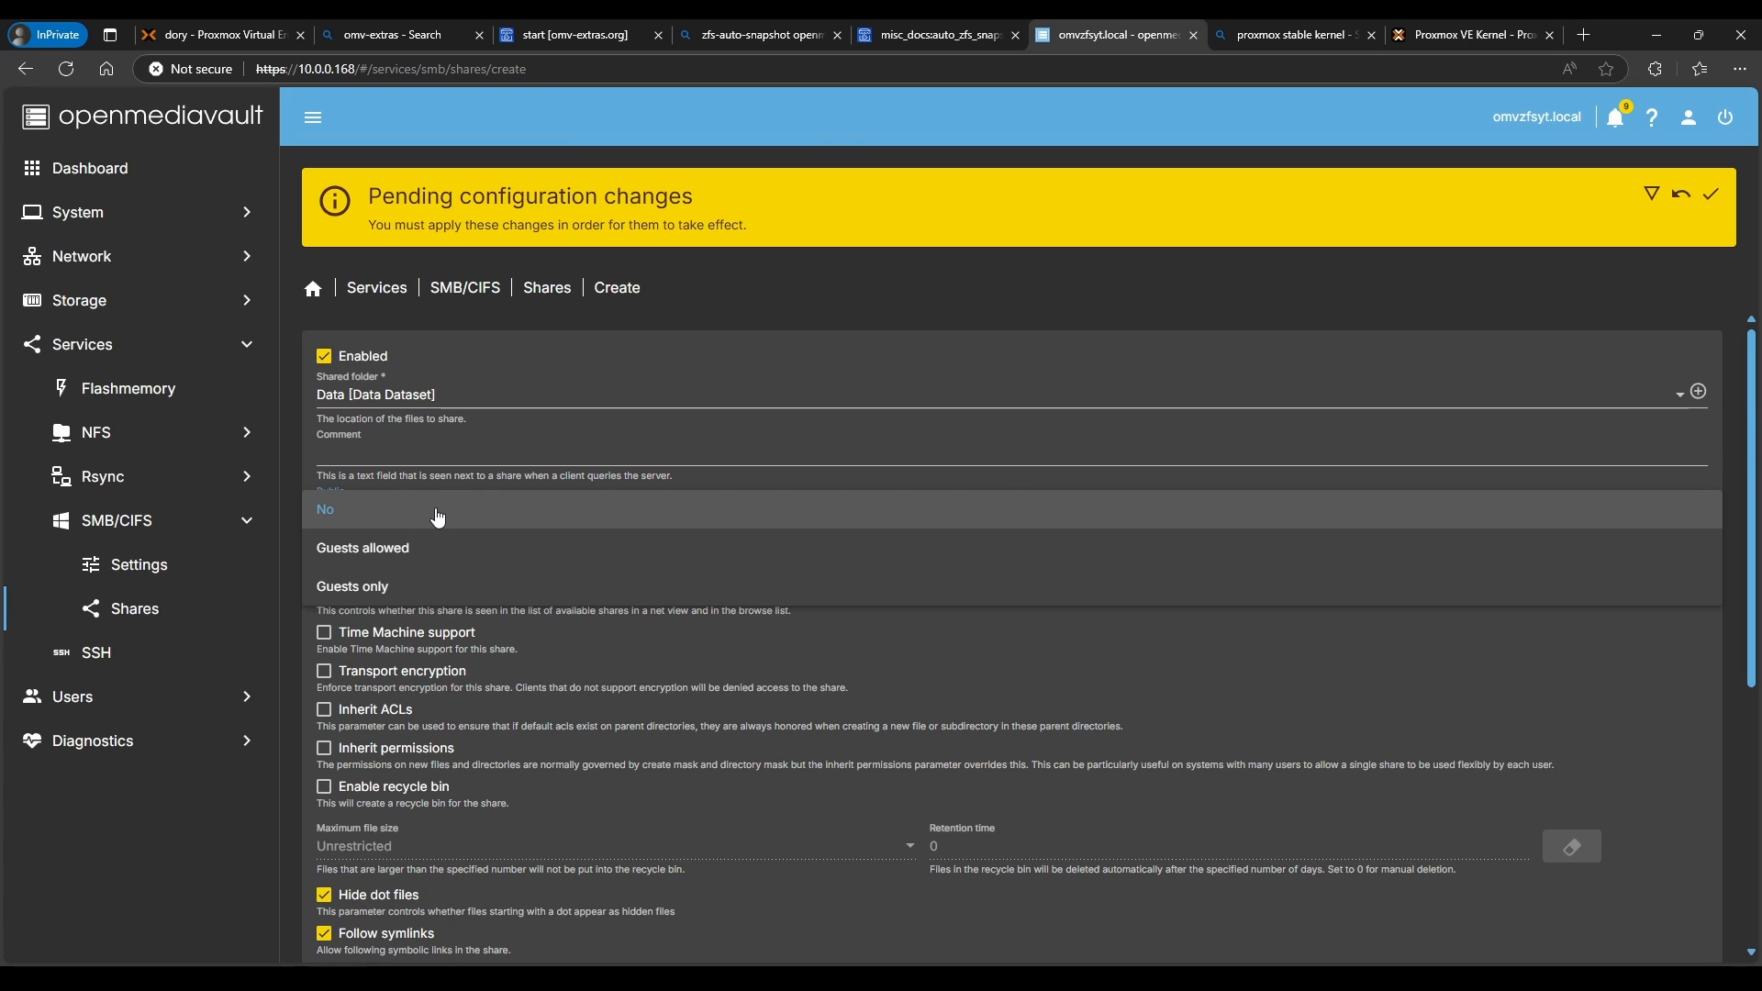
pyautogui.click(365, 523)
pyautogui.scroll(-3, 1271, 848)
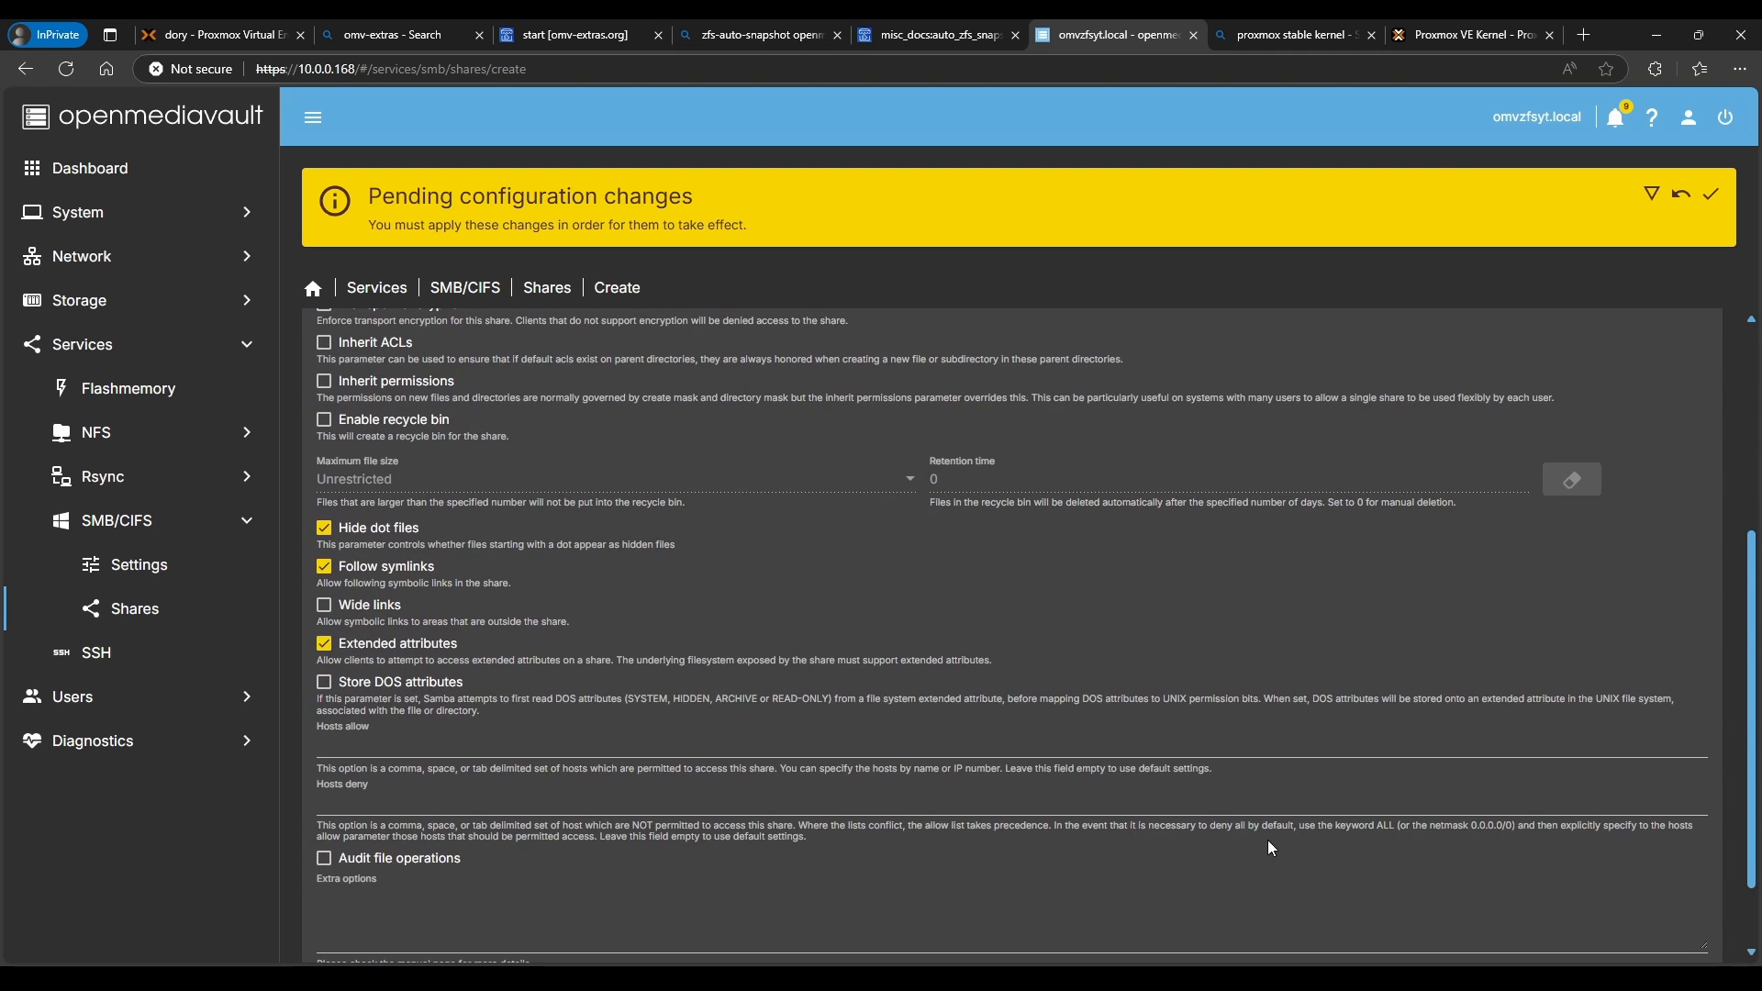
pyautogui.scroll(-2, 1272, 848)
pyautogui.click(1671, 909)
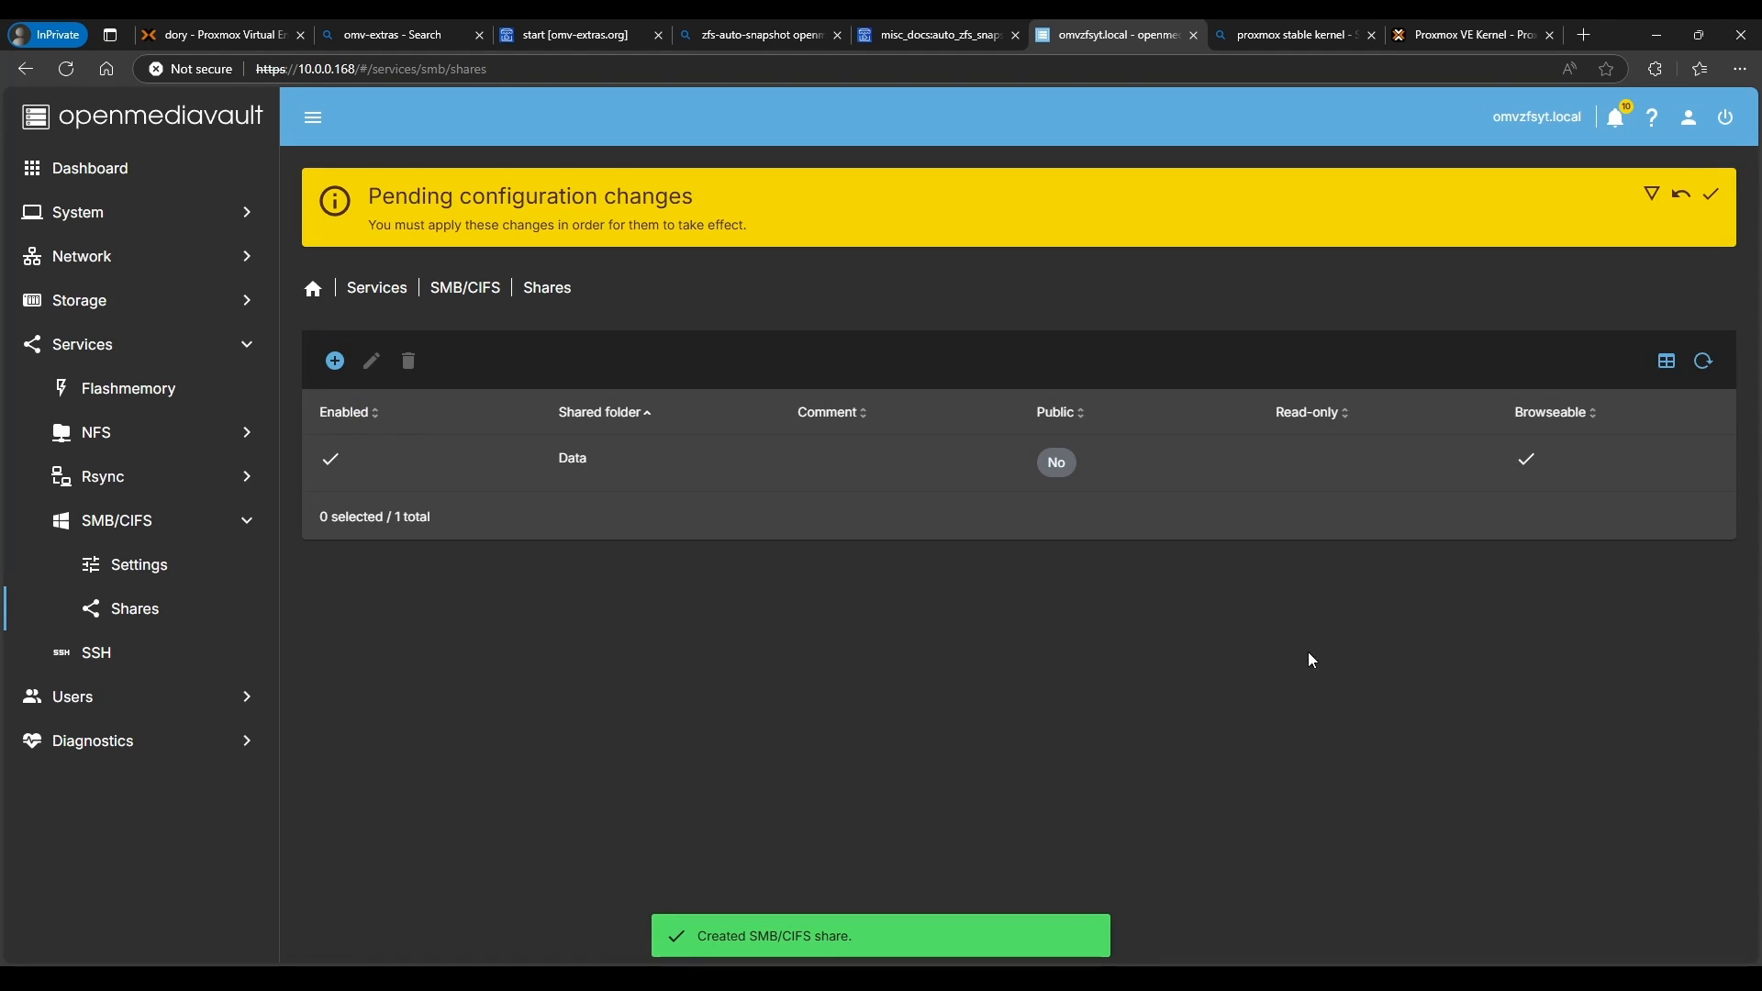
# - Review the Data share's options in its edit form and apply the pending configuration changes
pyautogui.click(691, 478)
pyautogui.click(372, 361)
pyautogui.scroll(-2, 342, 606)
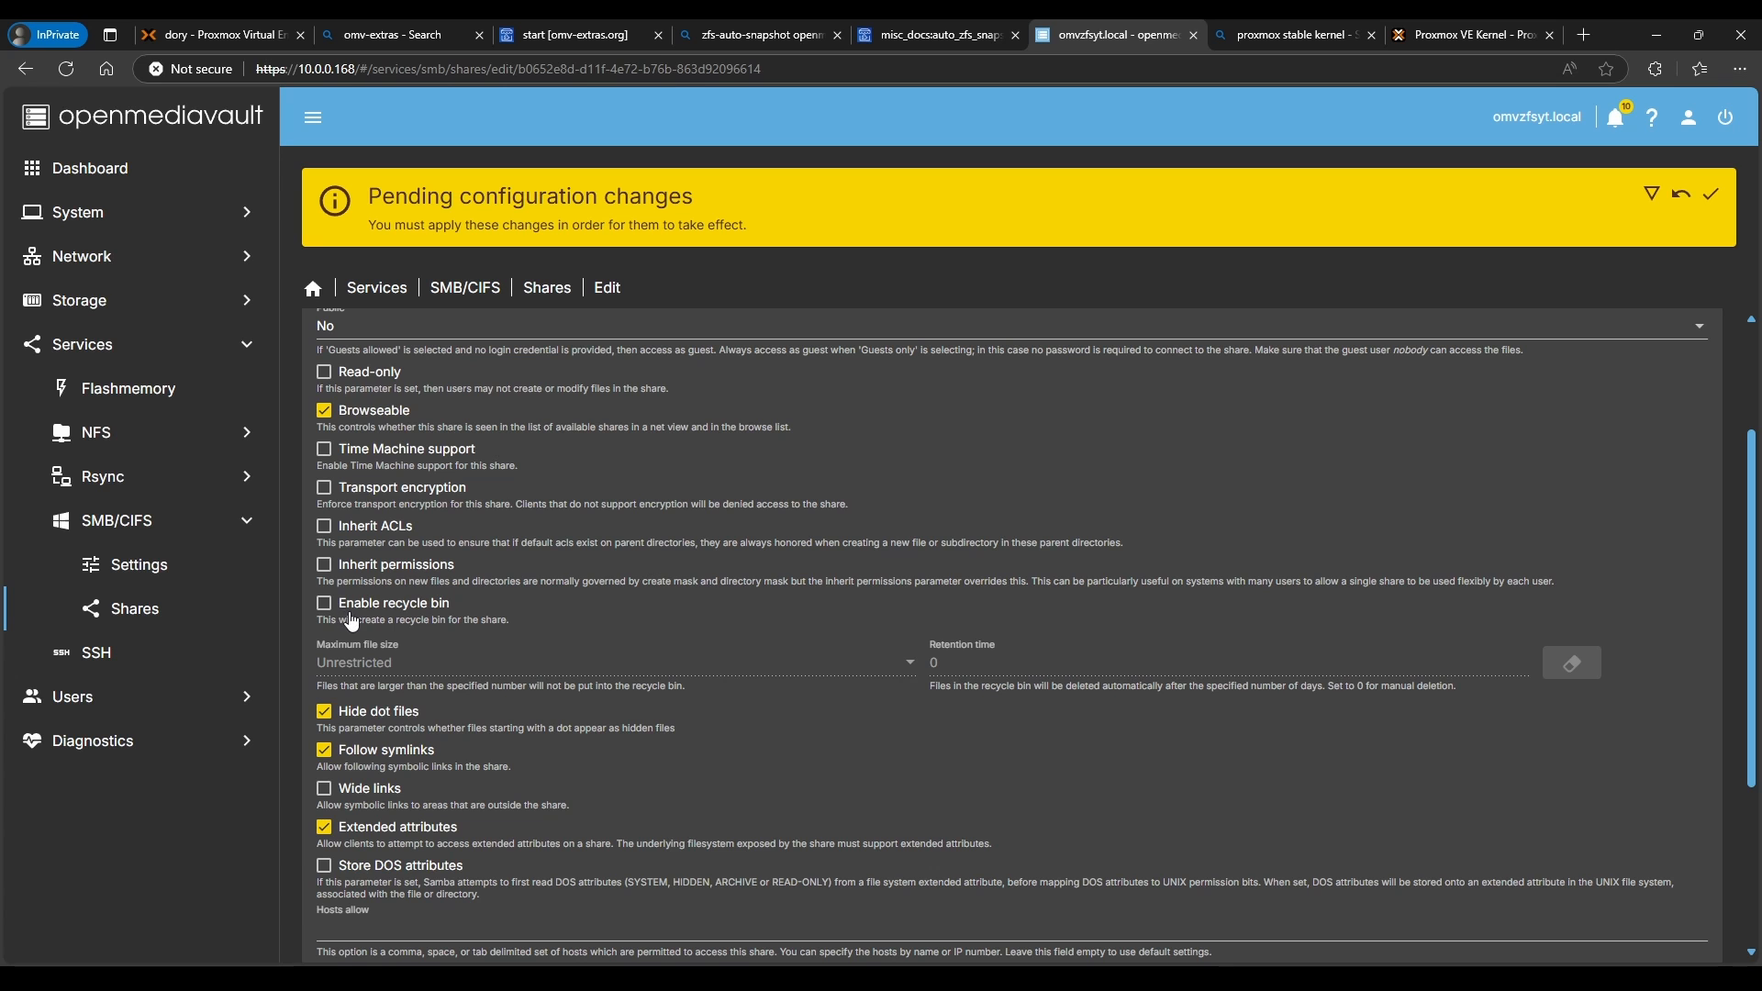
pyautogui.click(1711, 194)
pyautogui.click(1028, 573)
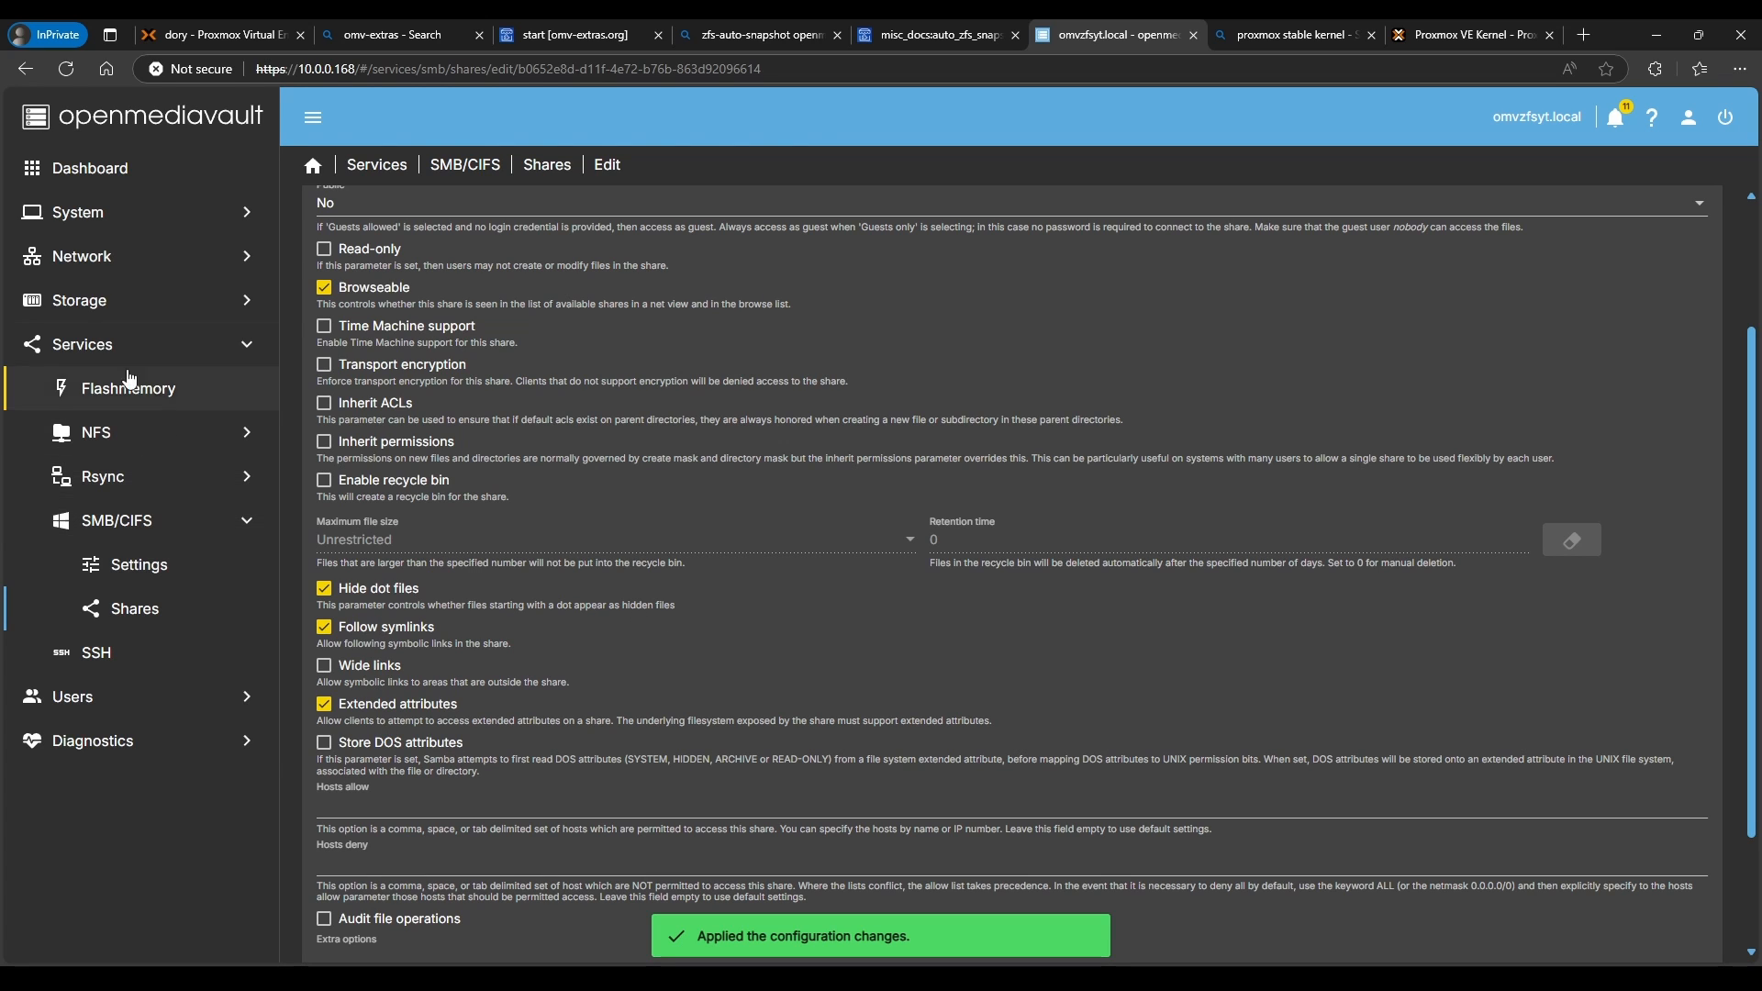
# - Open the details of the ZFS pool Tank
pyautogui.click(122, 303)
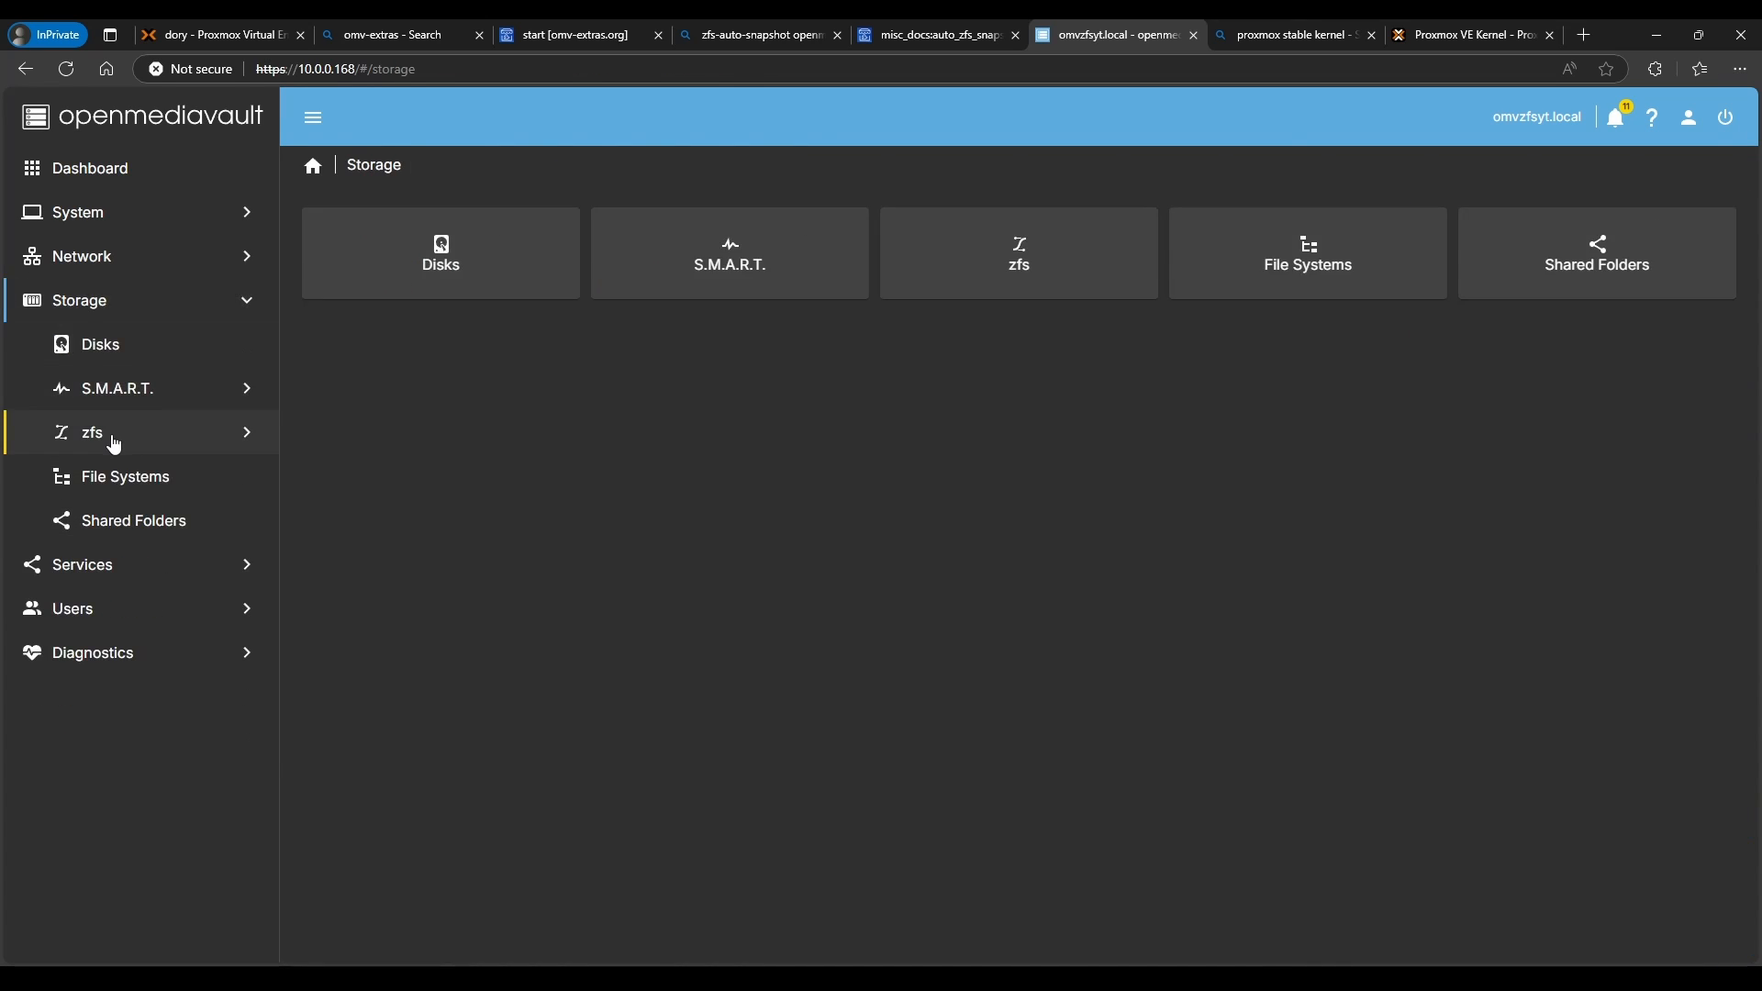
pyautogui.click(149, 435)
pyautogui.click(630, 281)
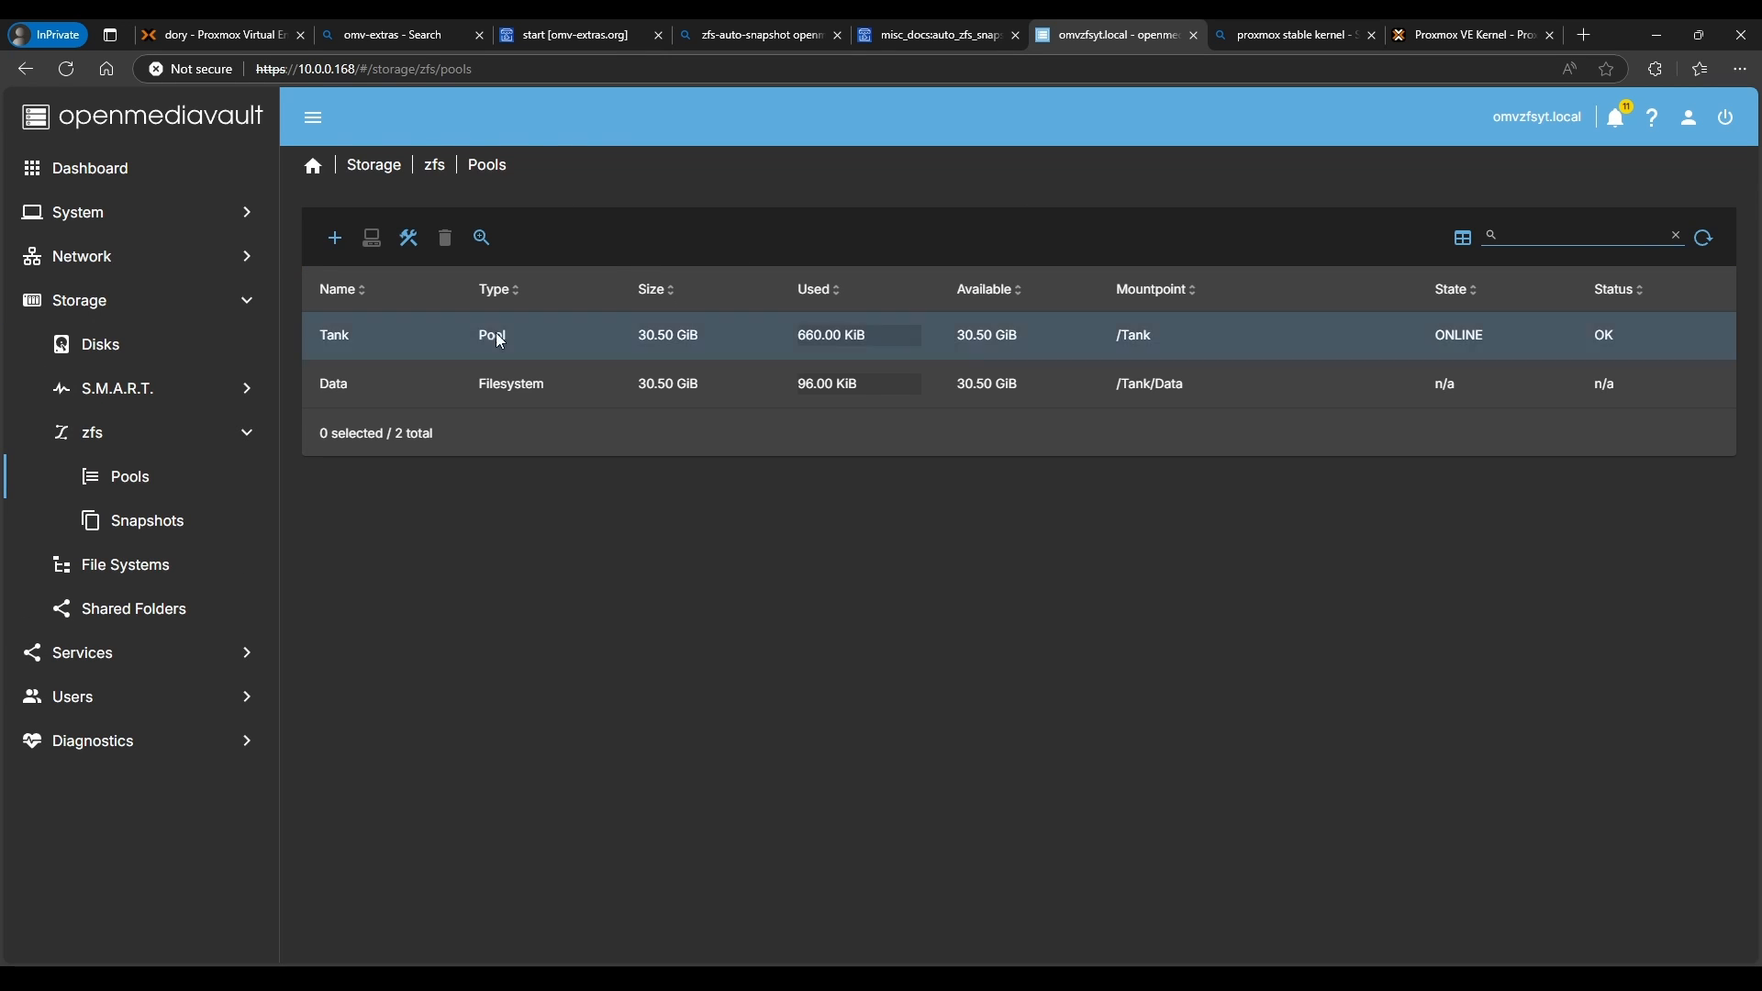
pyautogui.click(407, 360)
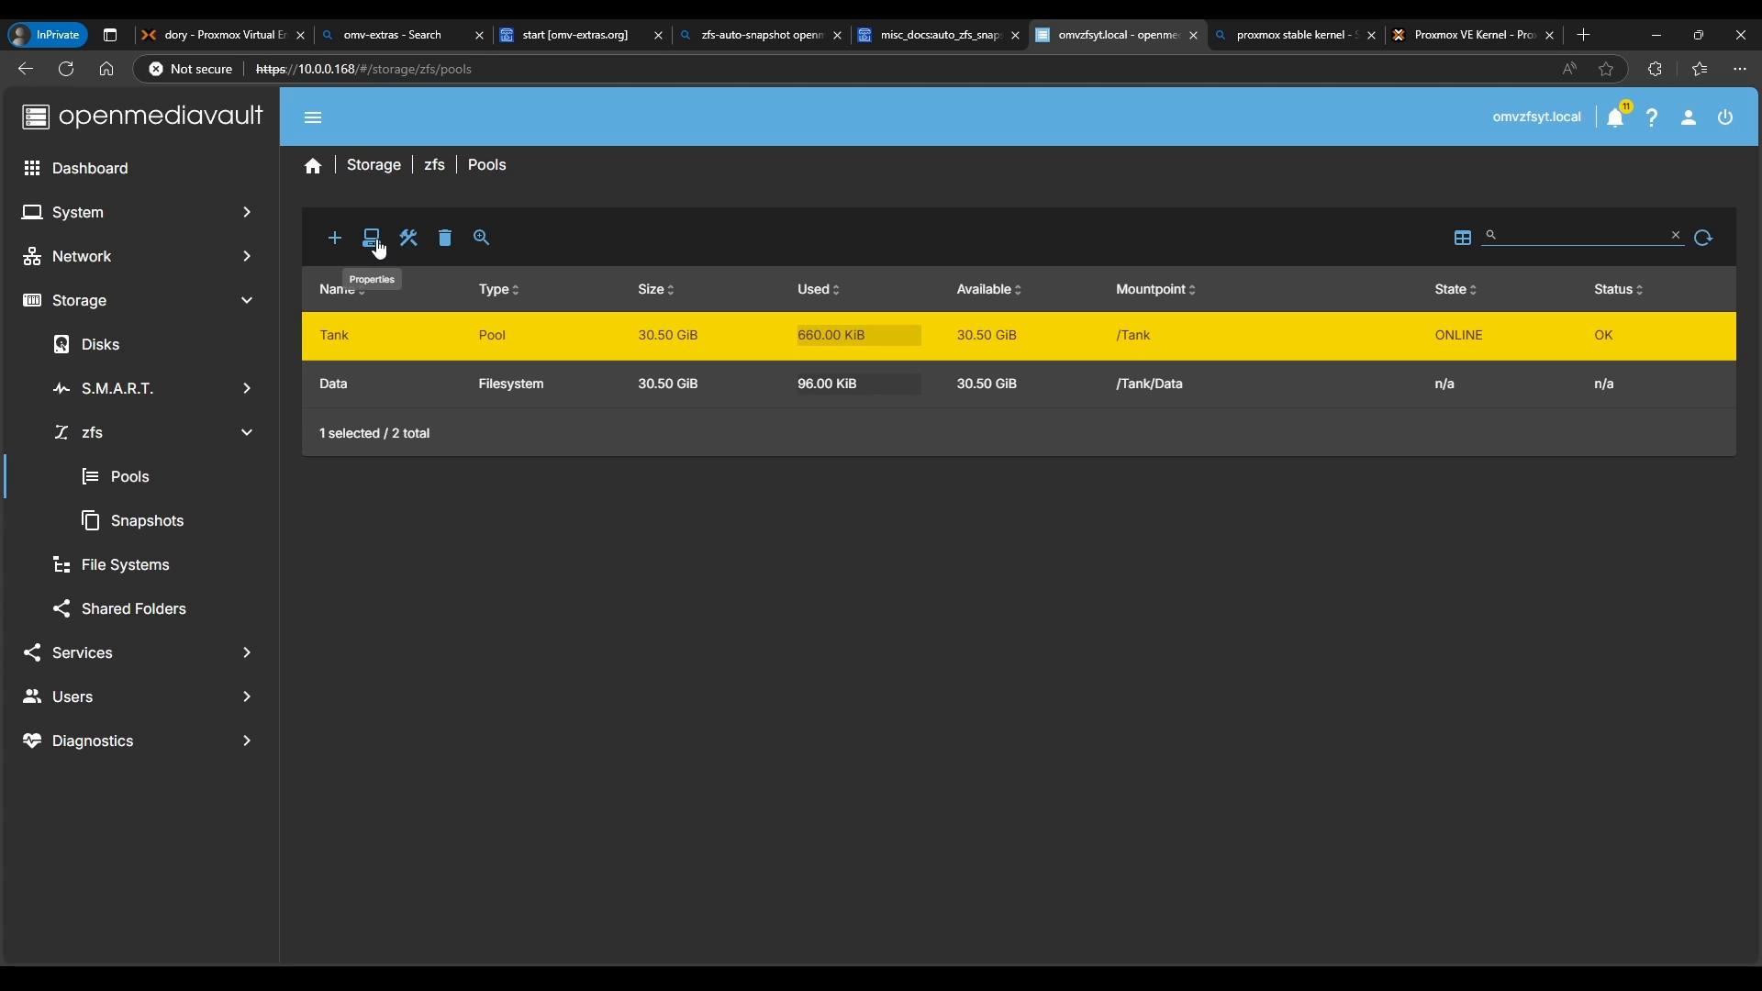
pyautogui.click(408, 238)
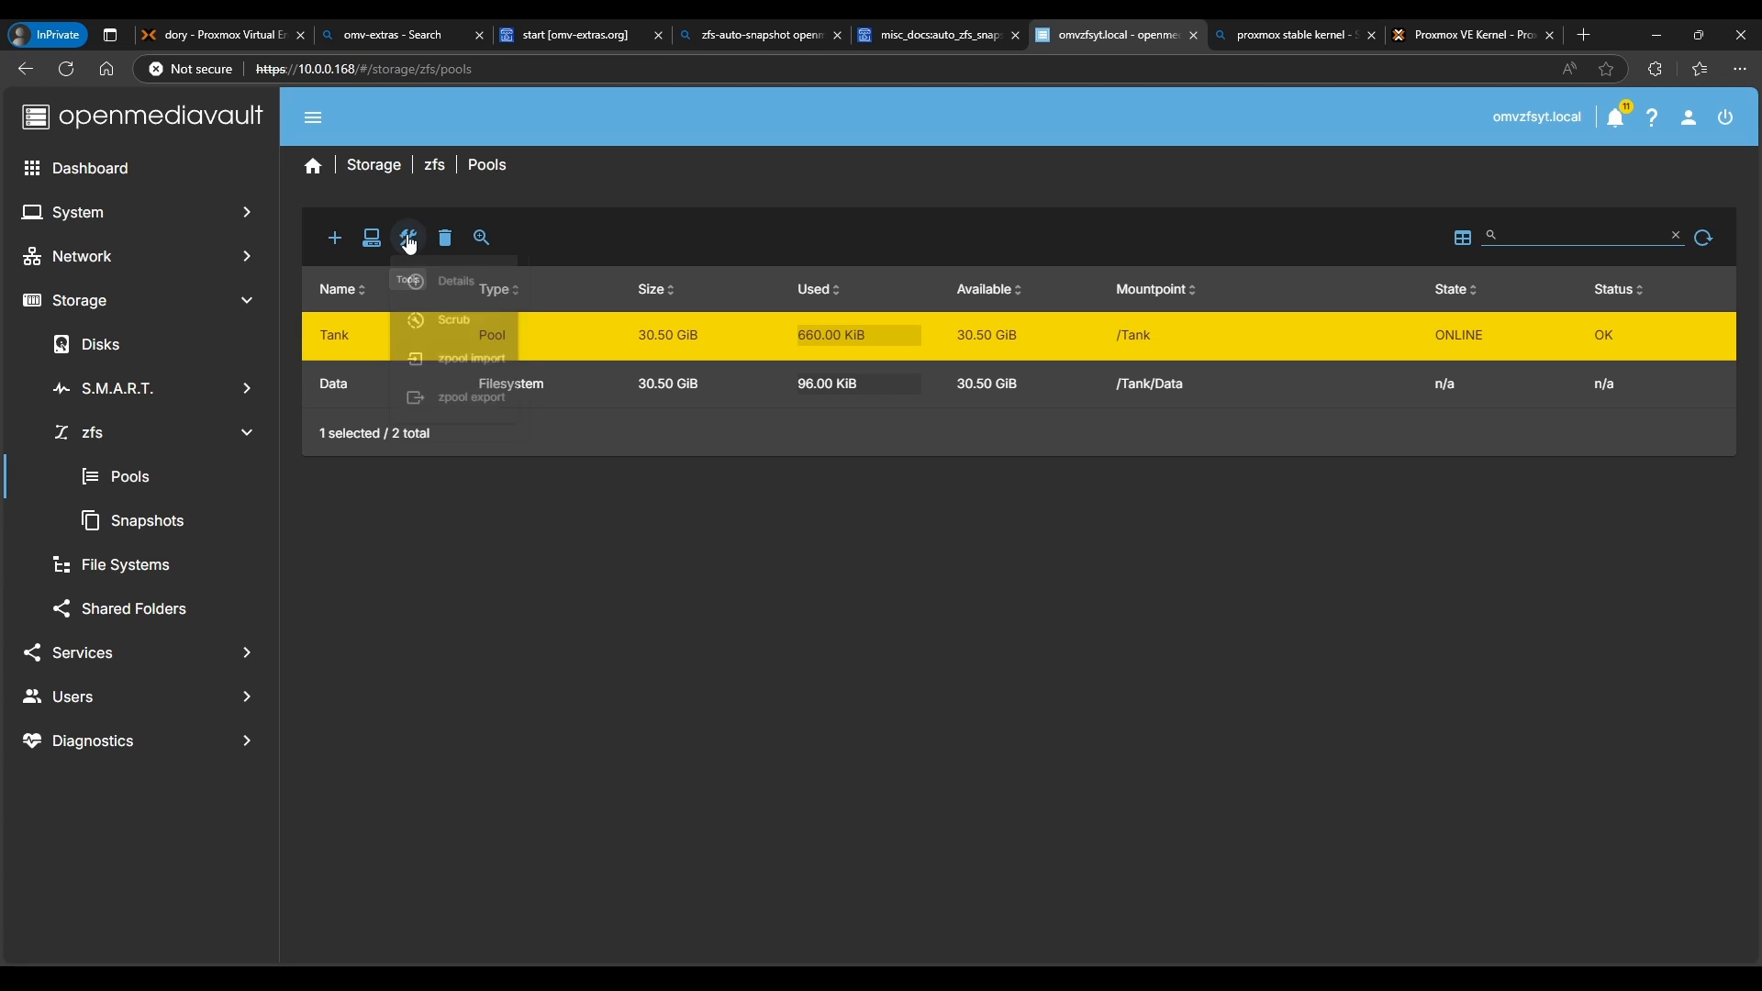
pyautogui.click(456, 301)
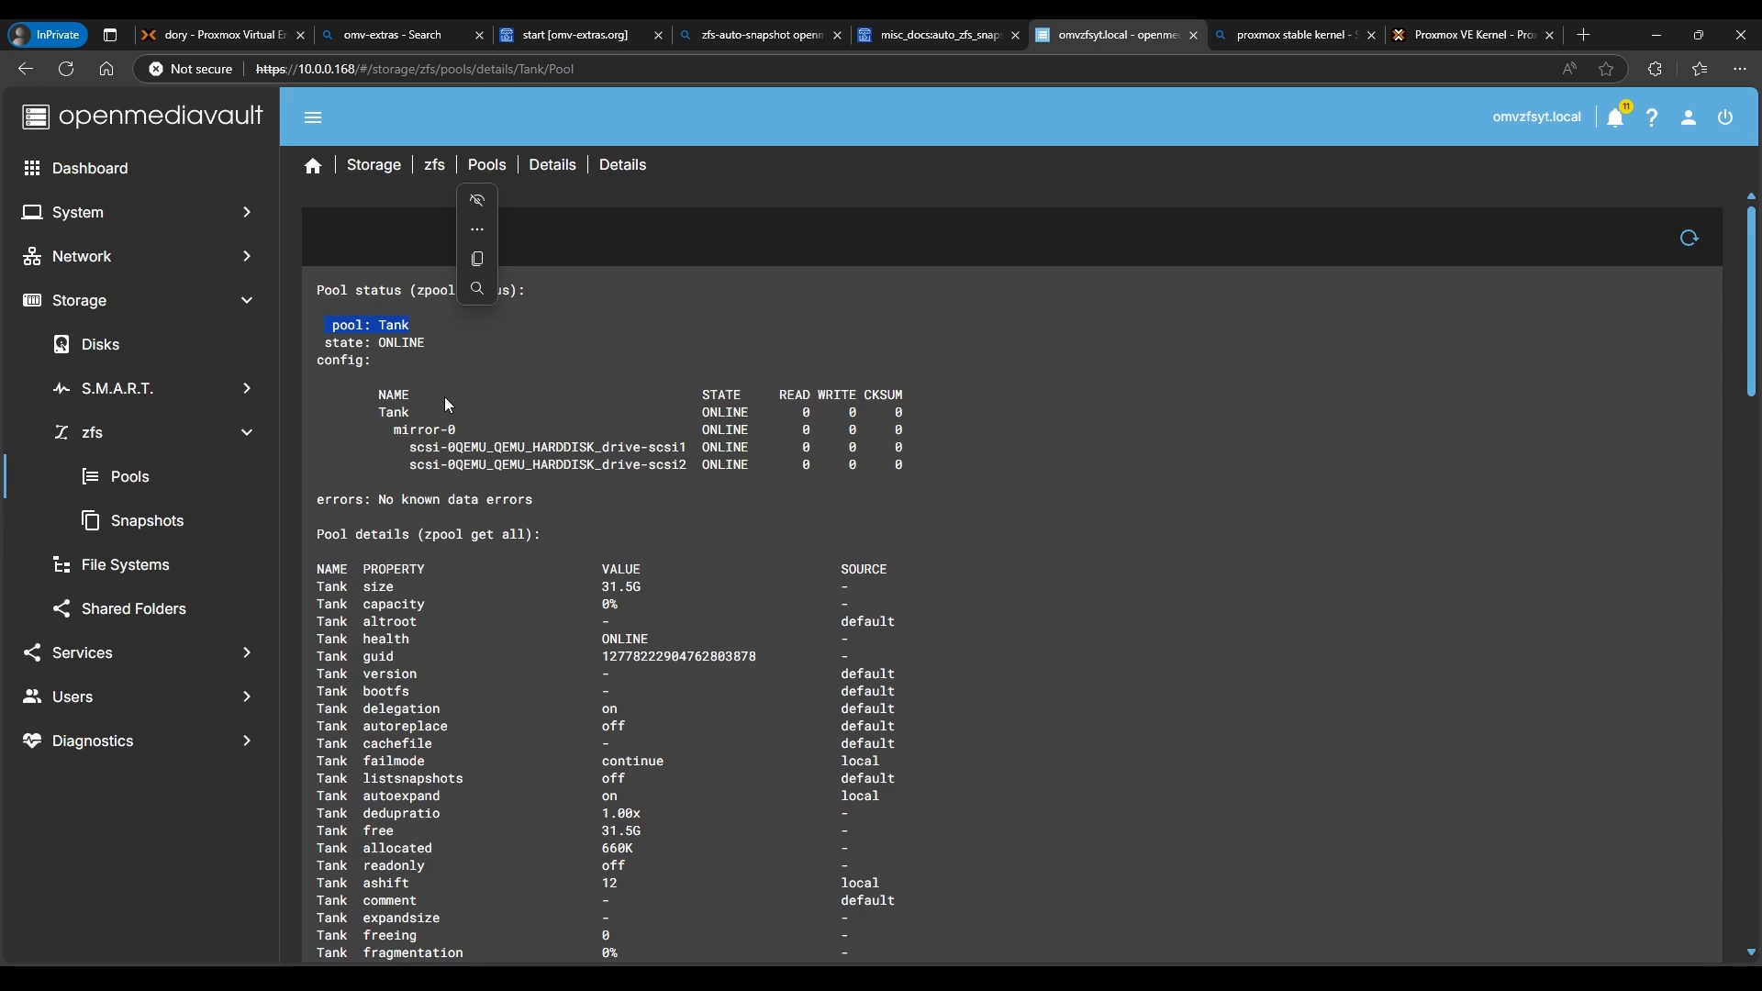
# - Examine the mirror, its member disks and their states in the Tank pool status
pyautogui.moveTo(392, 431); pyautogui.dragTo(462, 437)
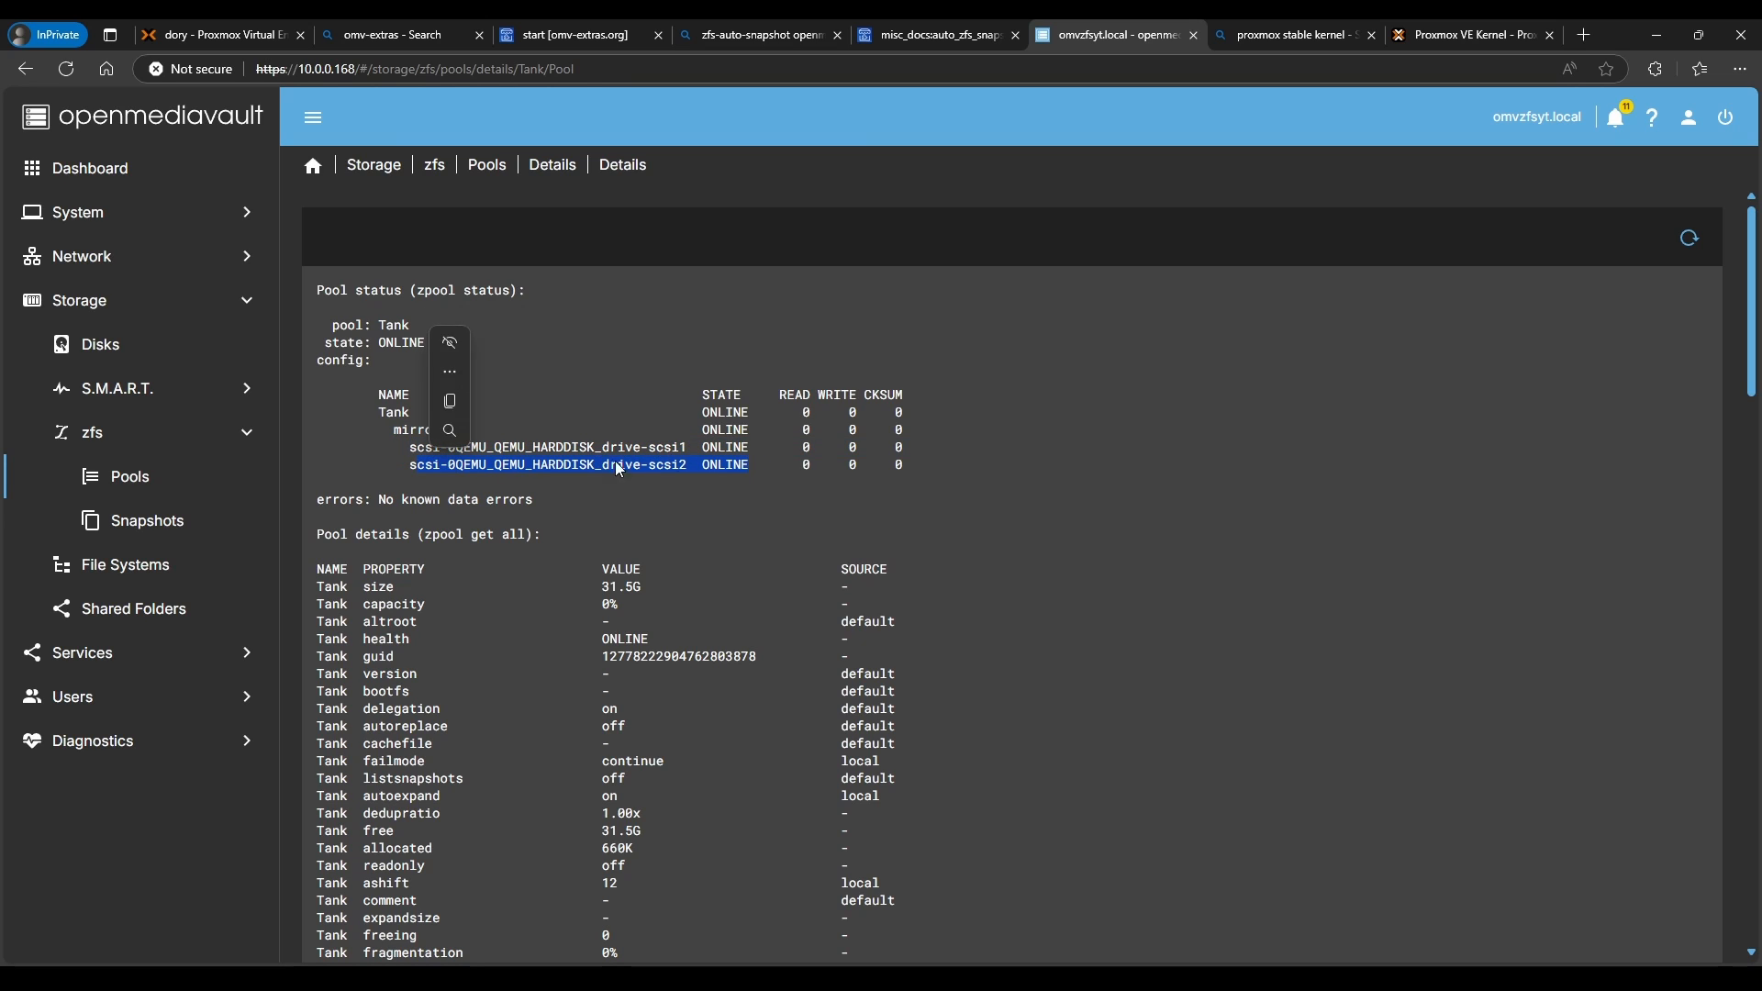
pyautogui.click(724, 417)
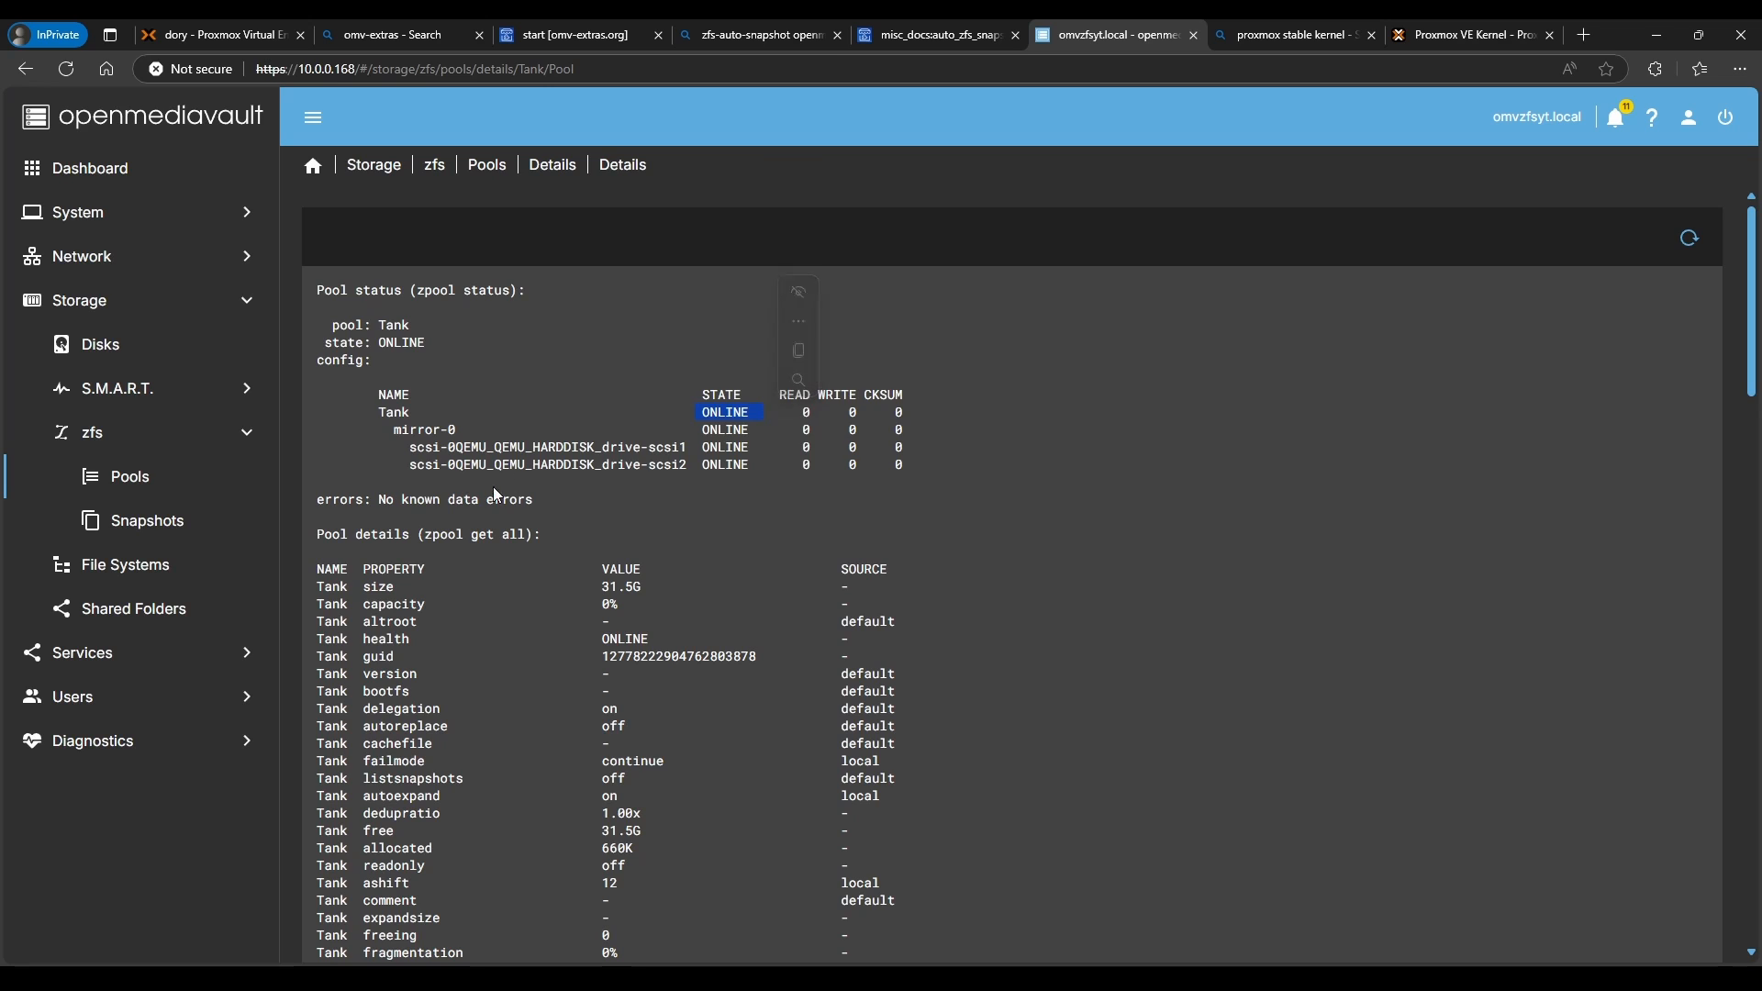
pyautogui.click(416, 473)
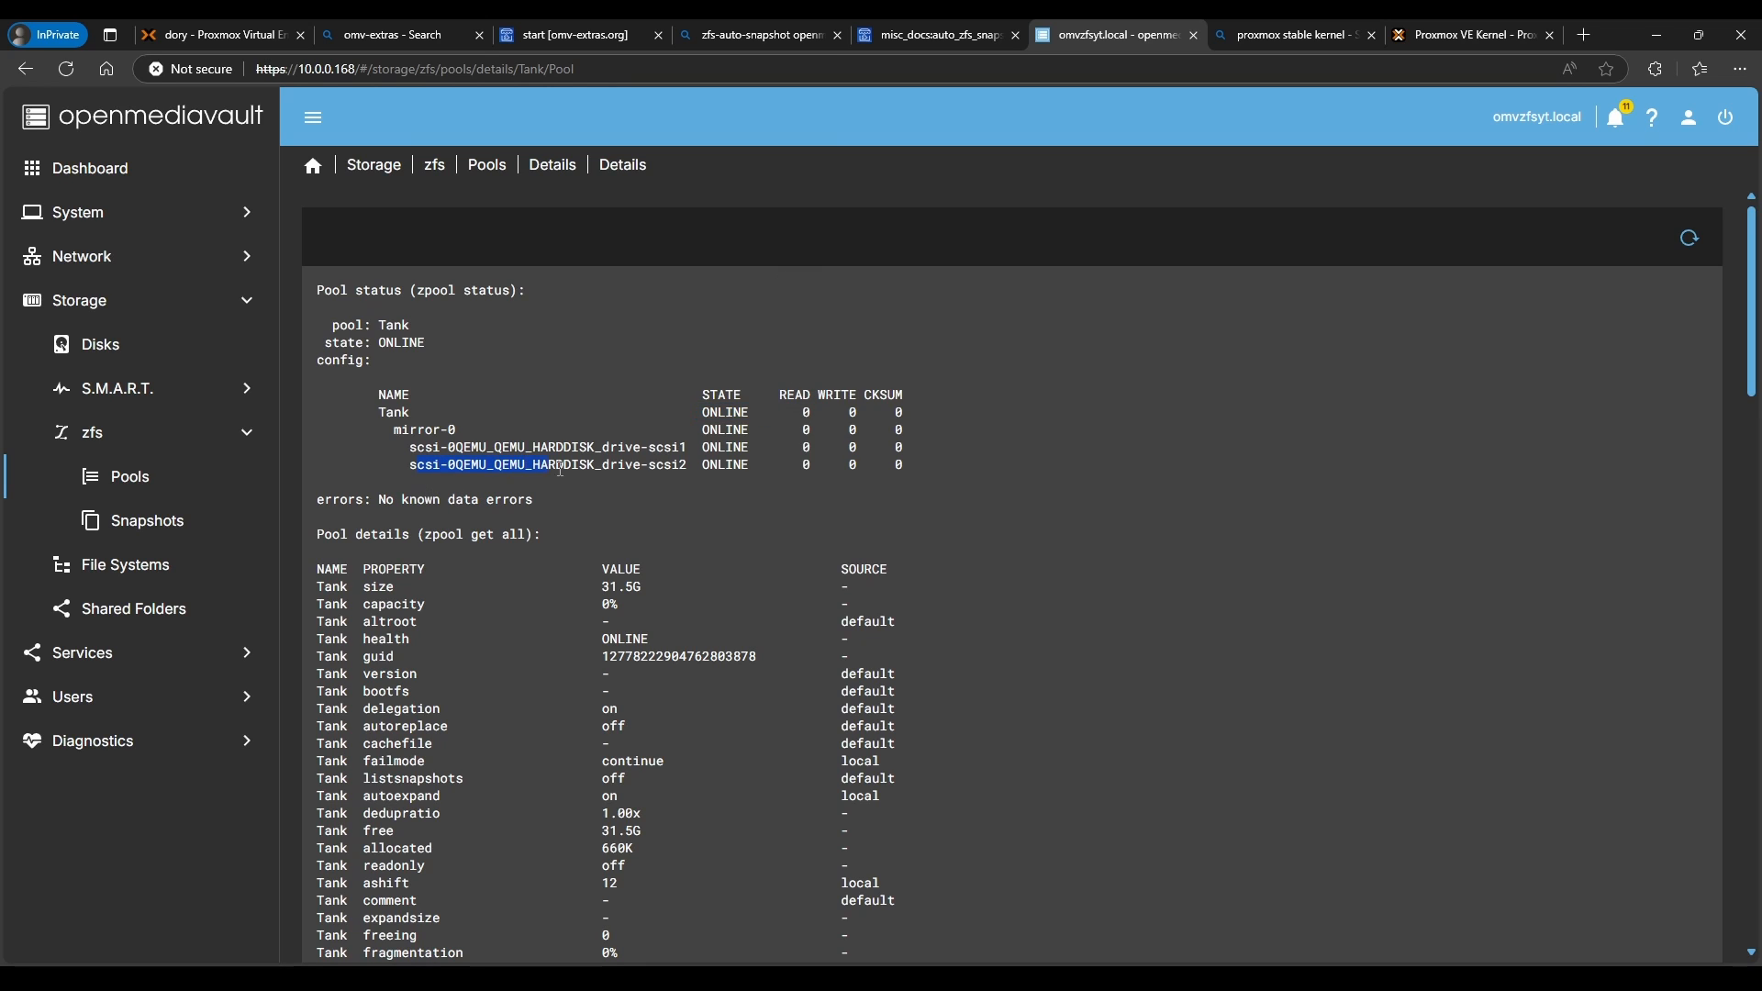
pyautogui.click(746, 403)
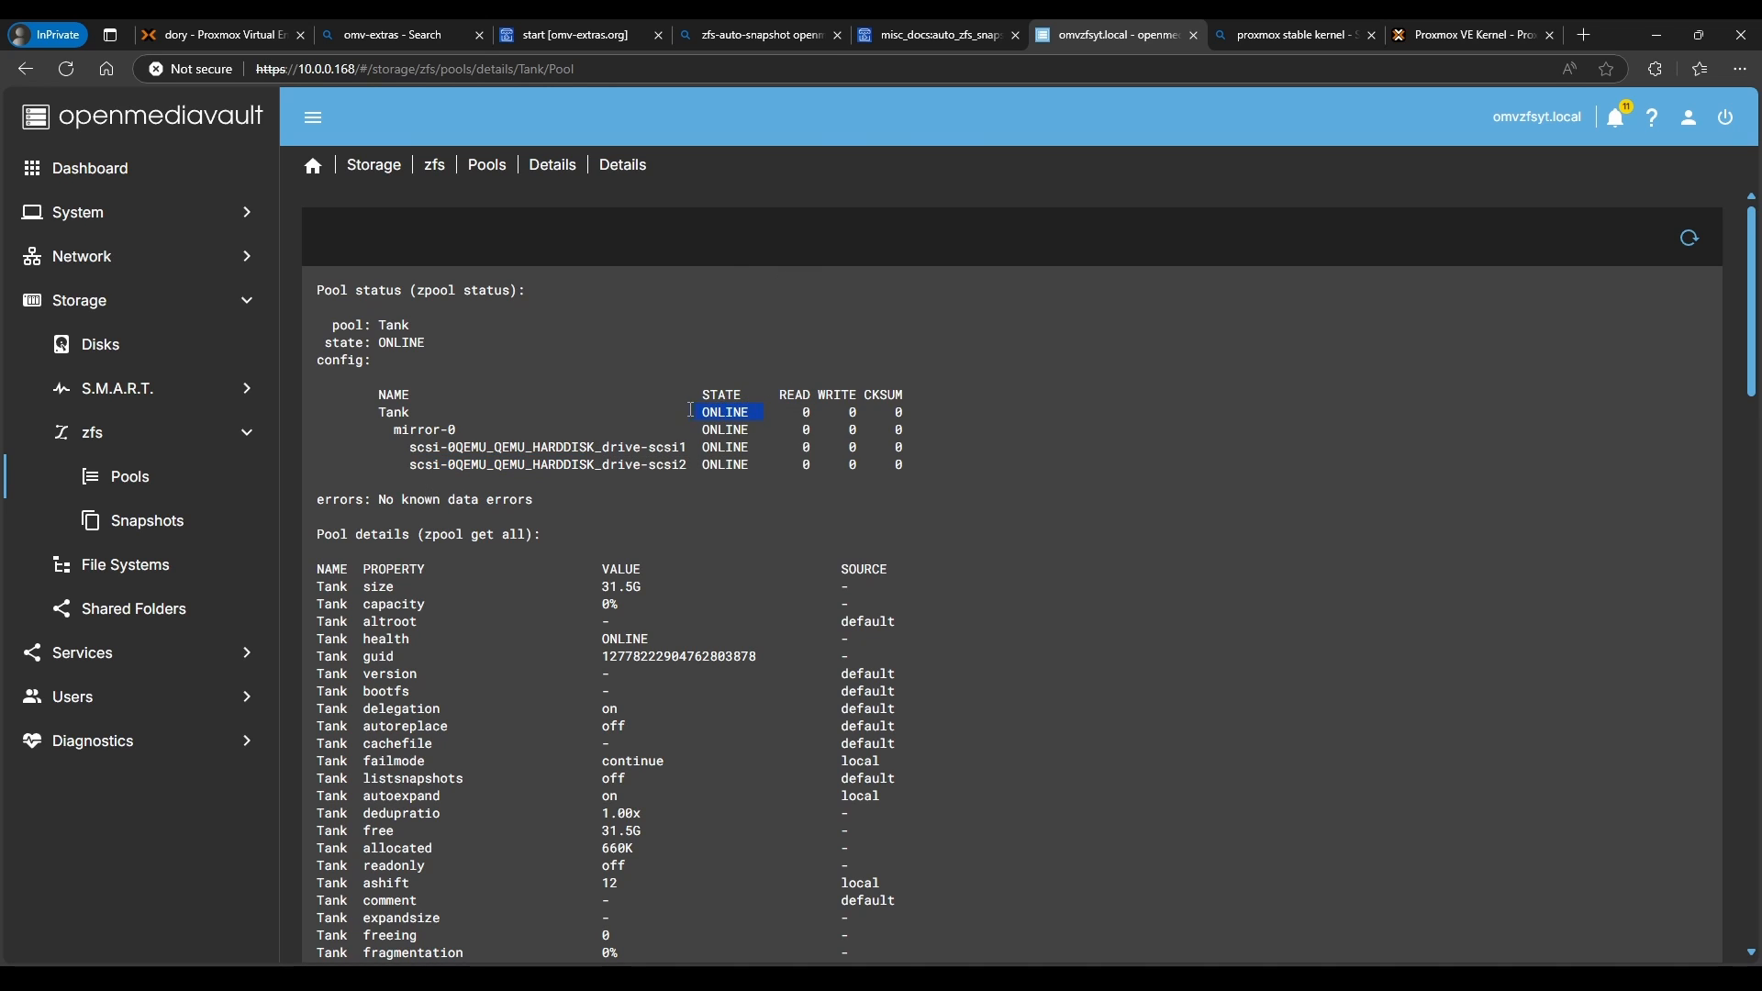
# - Return to the ZFS pools list and review the maintenance actions available for the Tank pool
pyautogui.moveTo(692, 410); pyautogui.dragTo(686, 412)
pyautogui.click(487, 166)
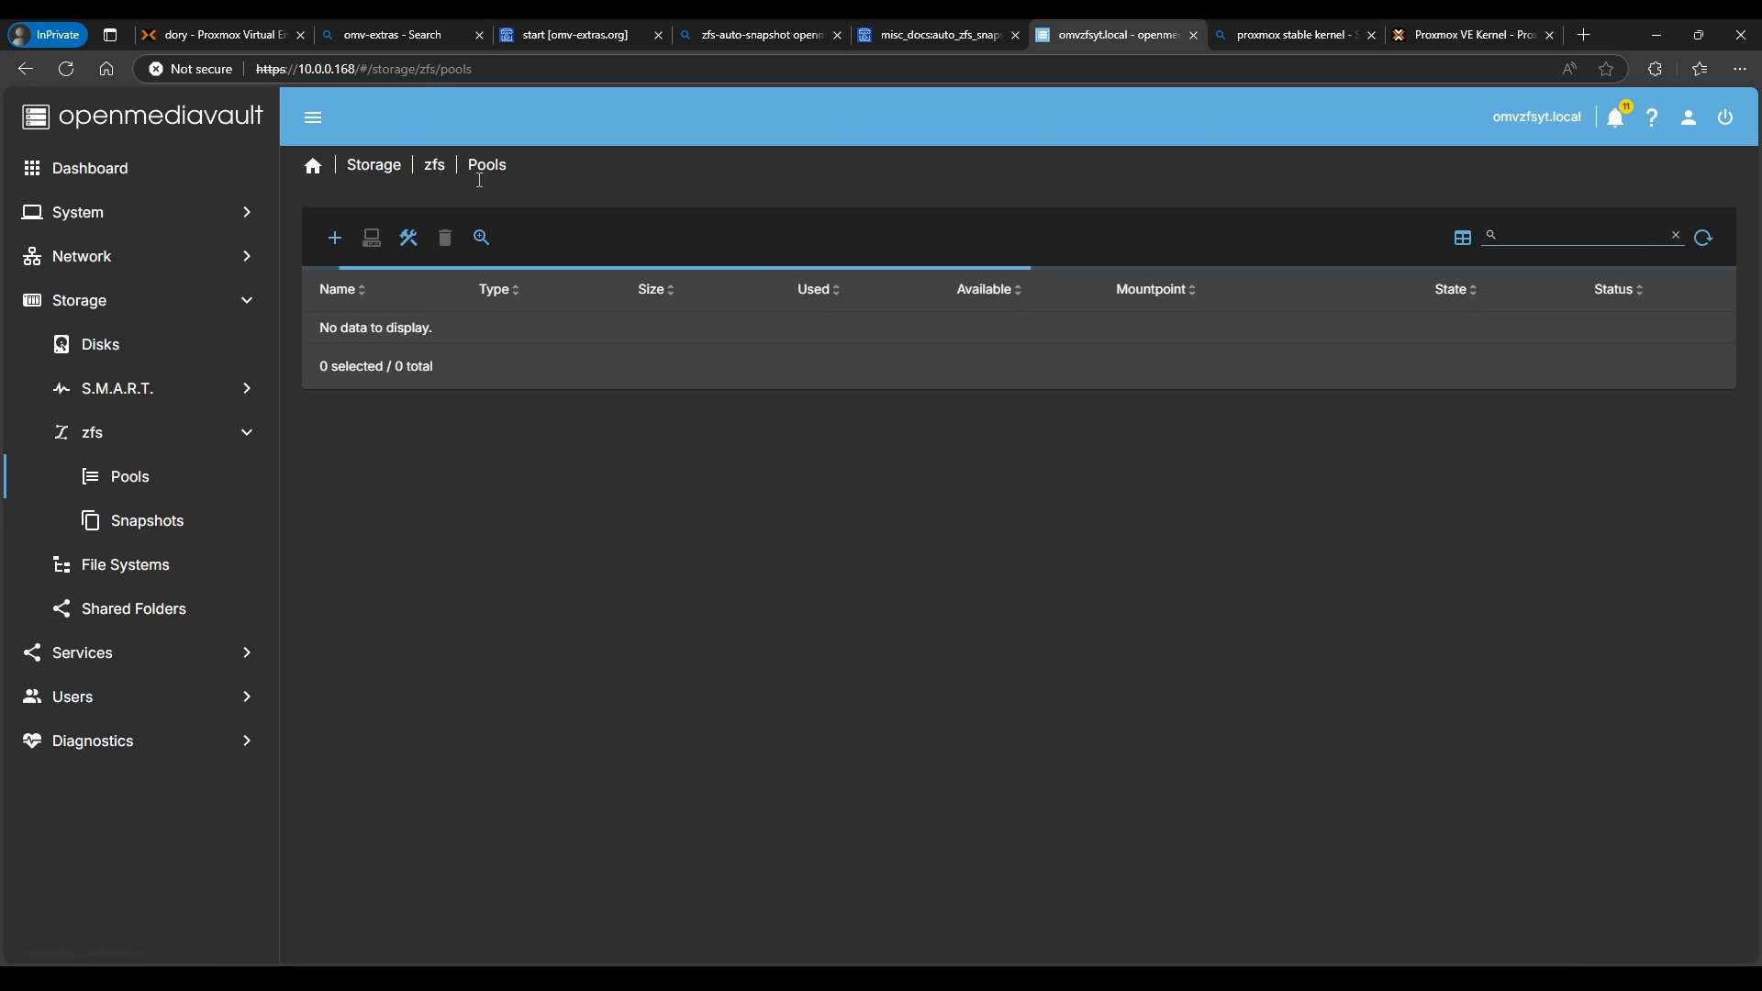
pyautogui.click(421, 344)
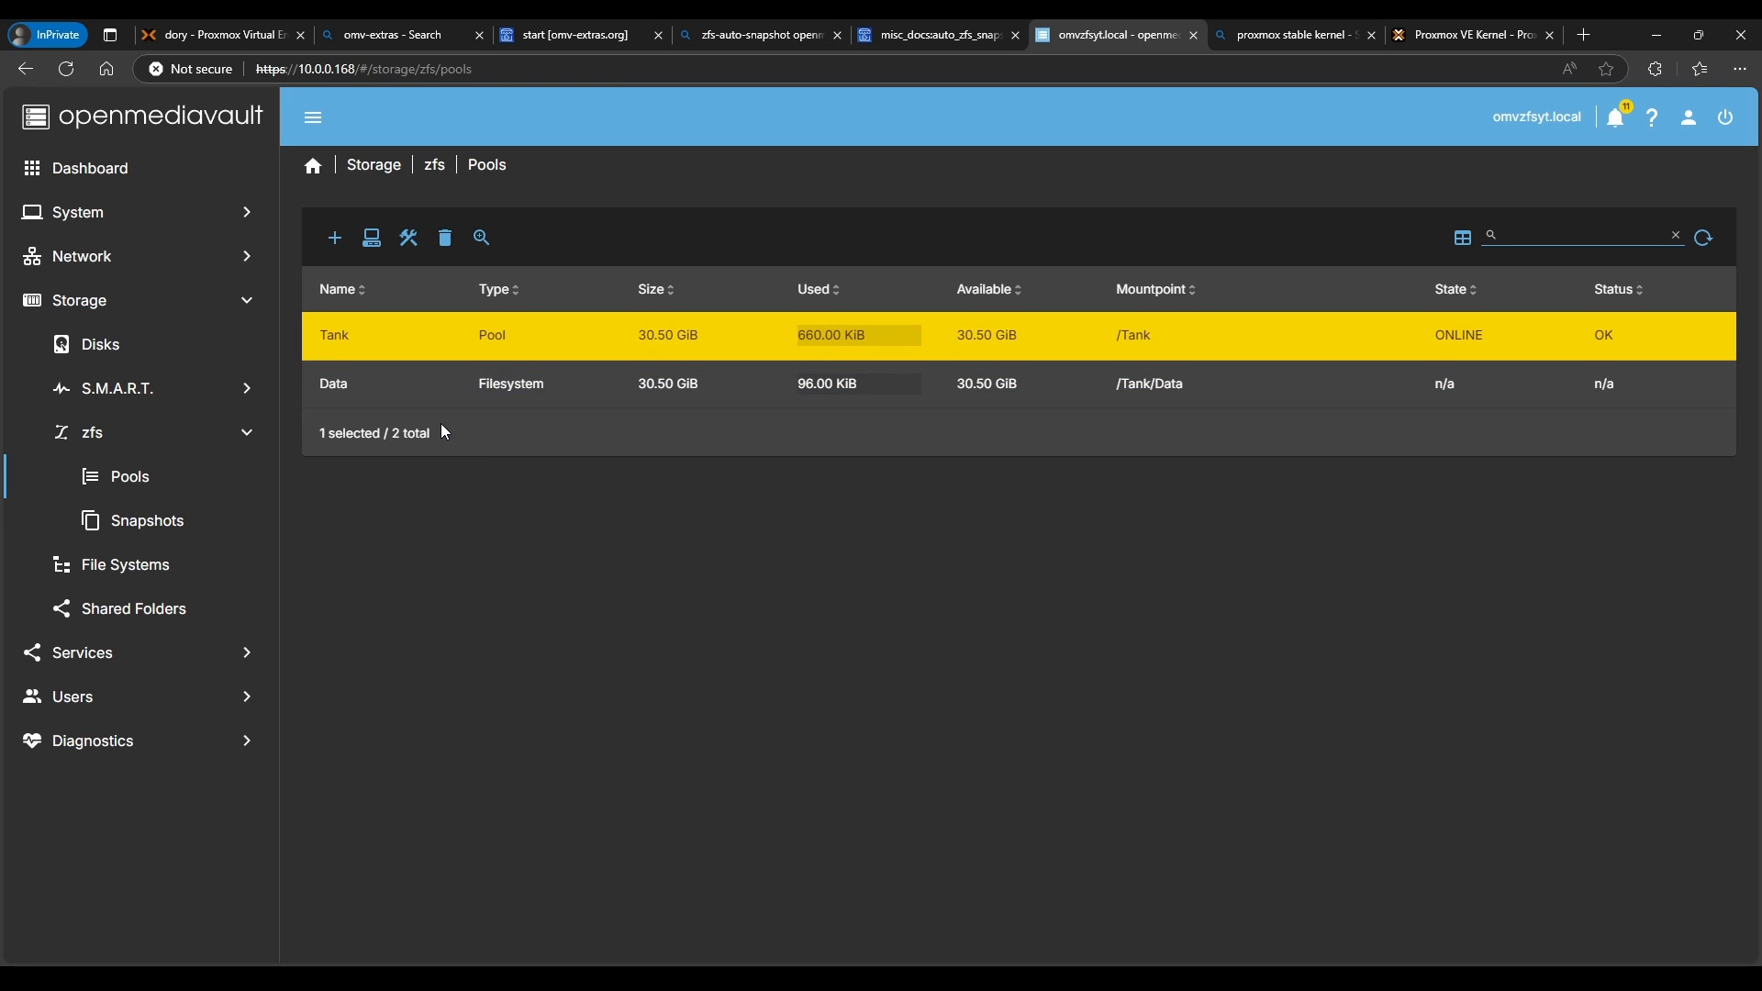
pyautogui.click(411, 243)
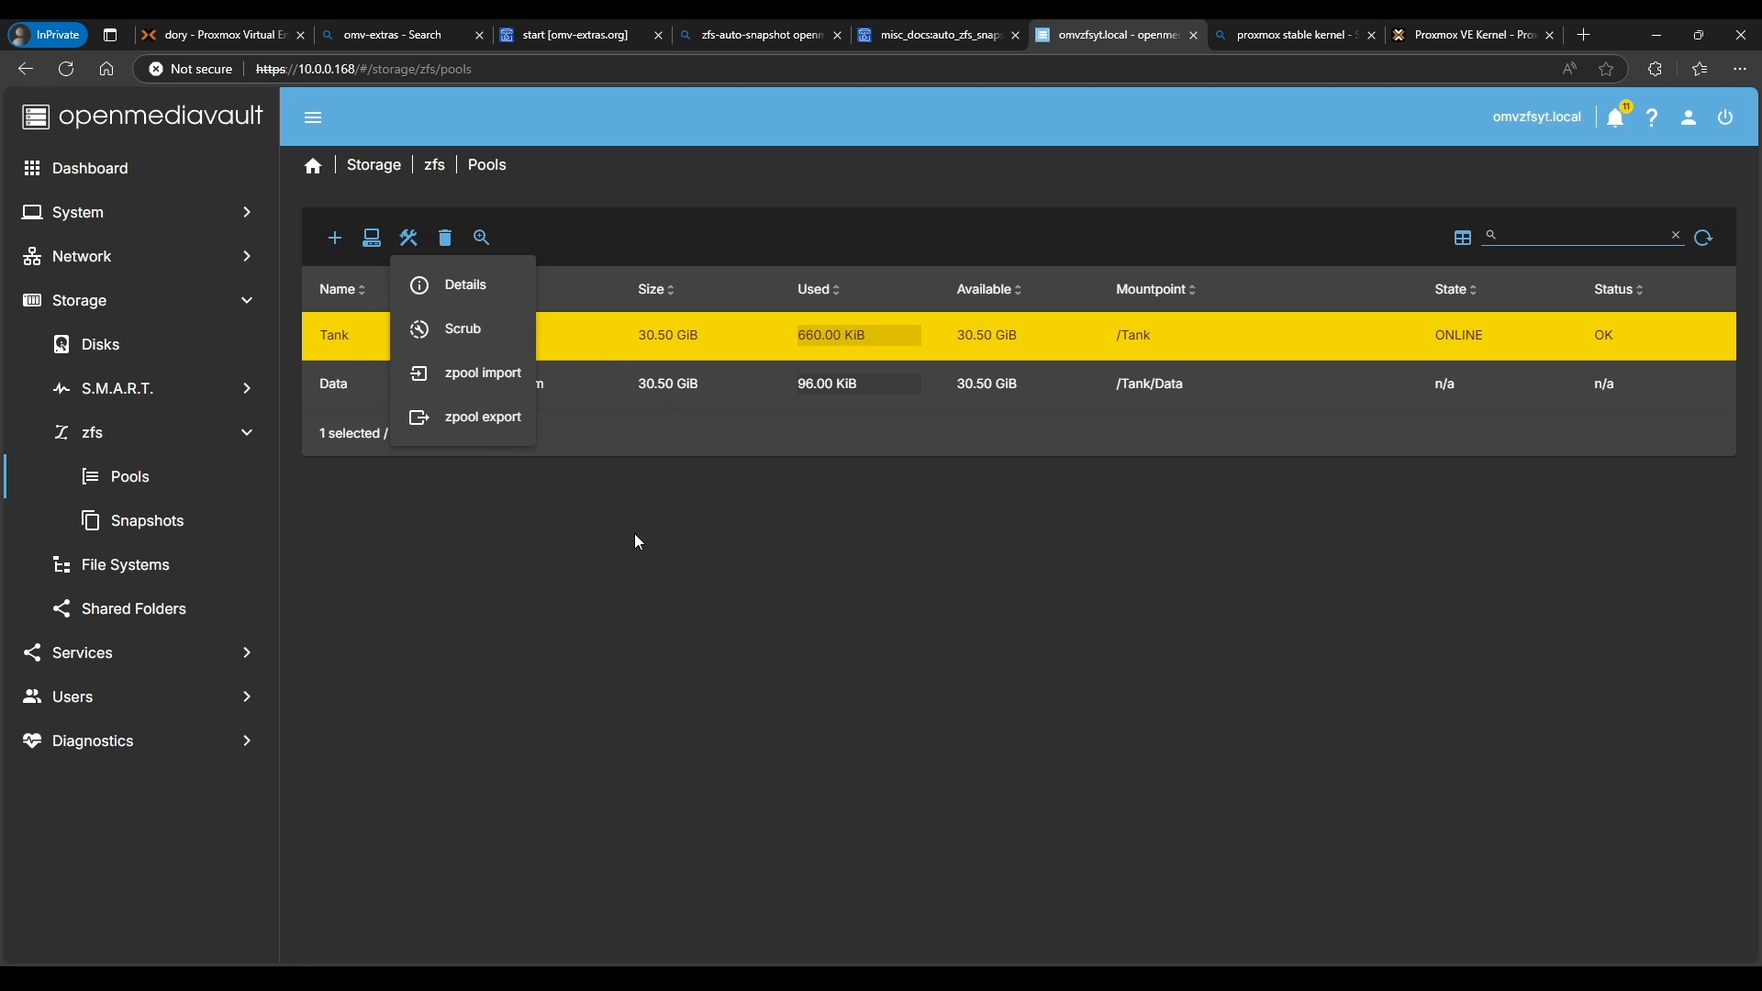
pyautogui.click(585, 497)
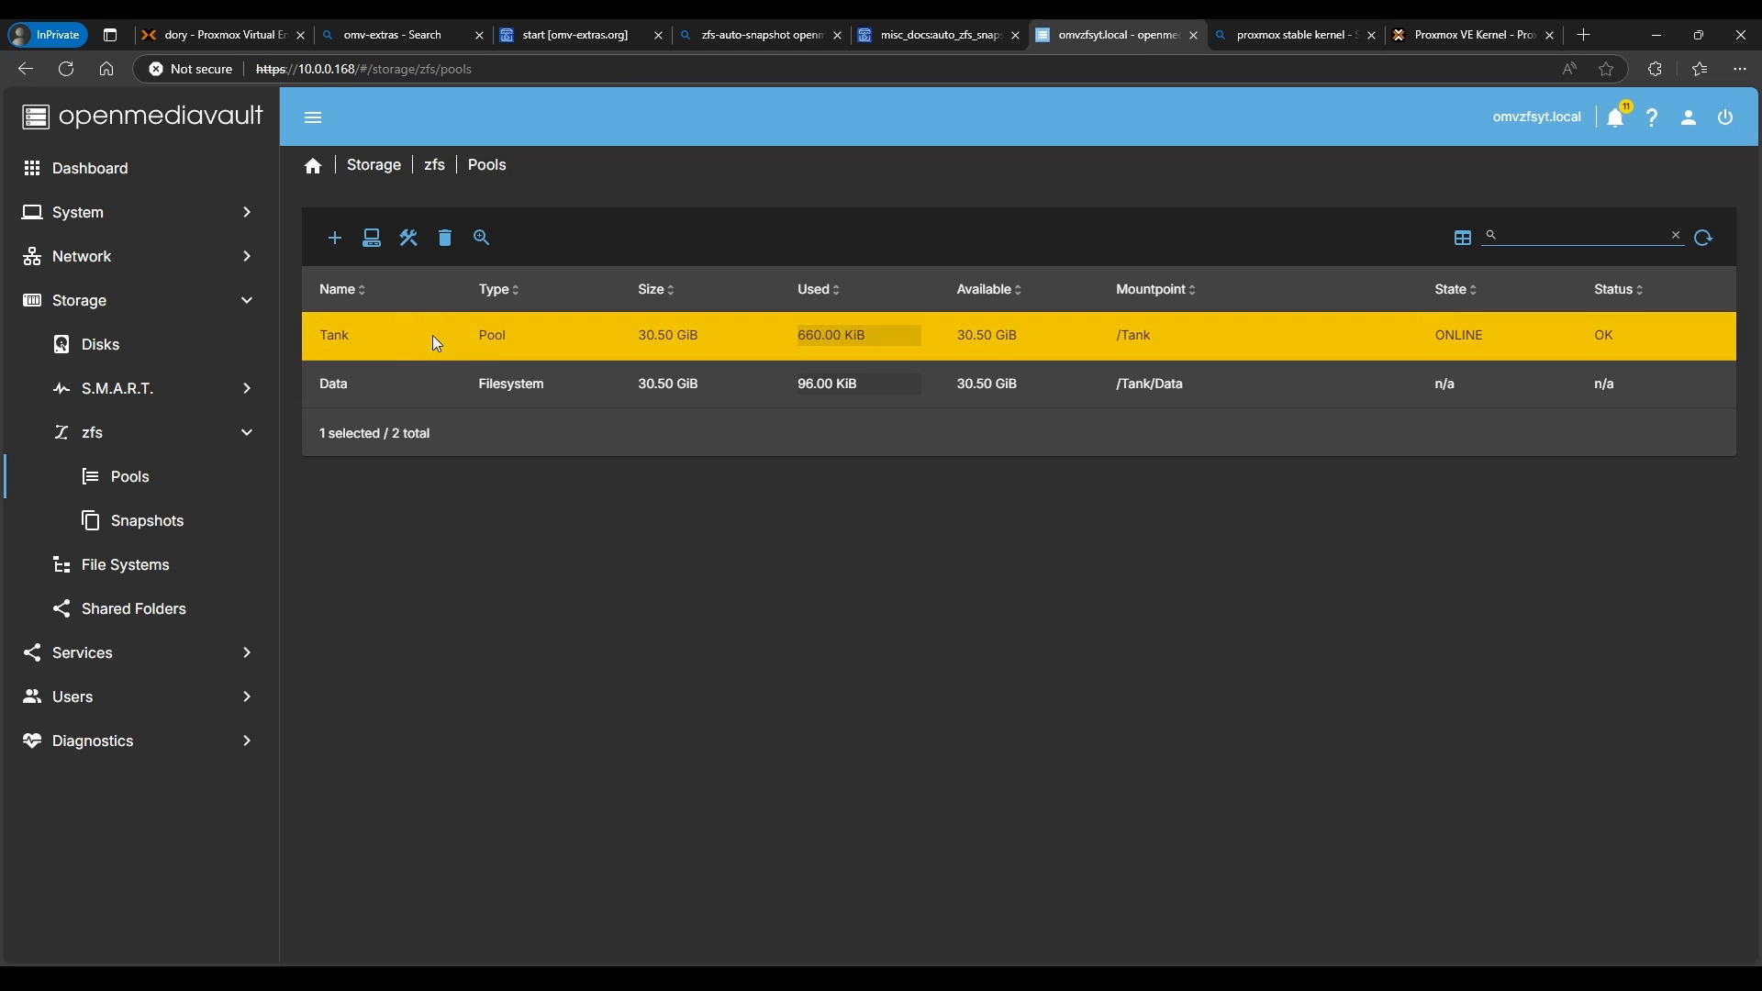
pyautogui.click(333, 243)
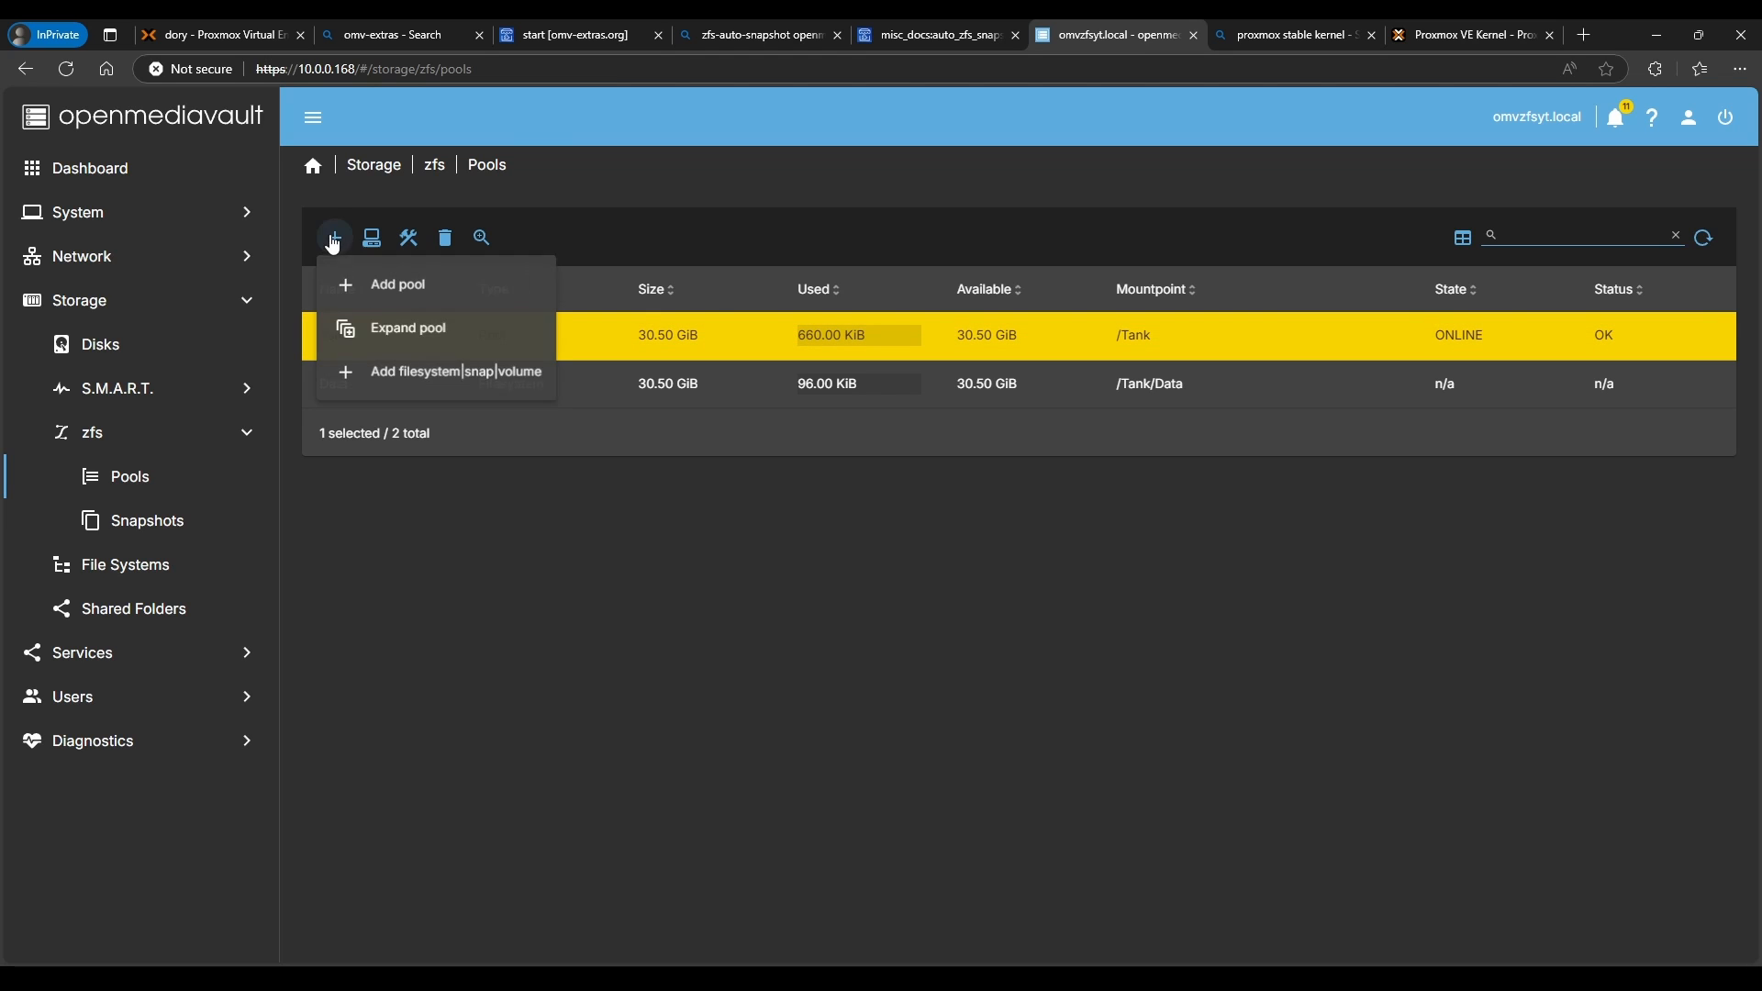
pyautogui.click(406, 378)
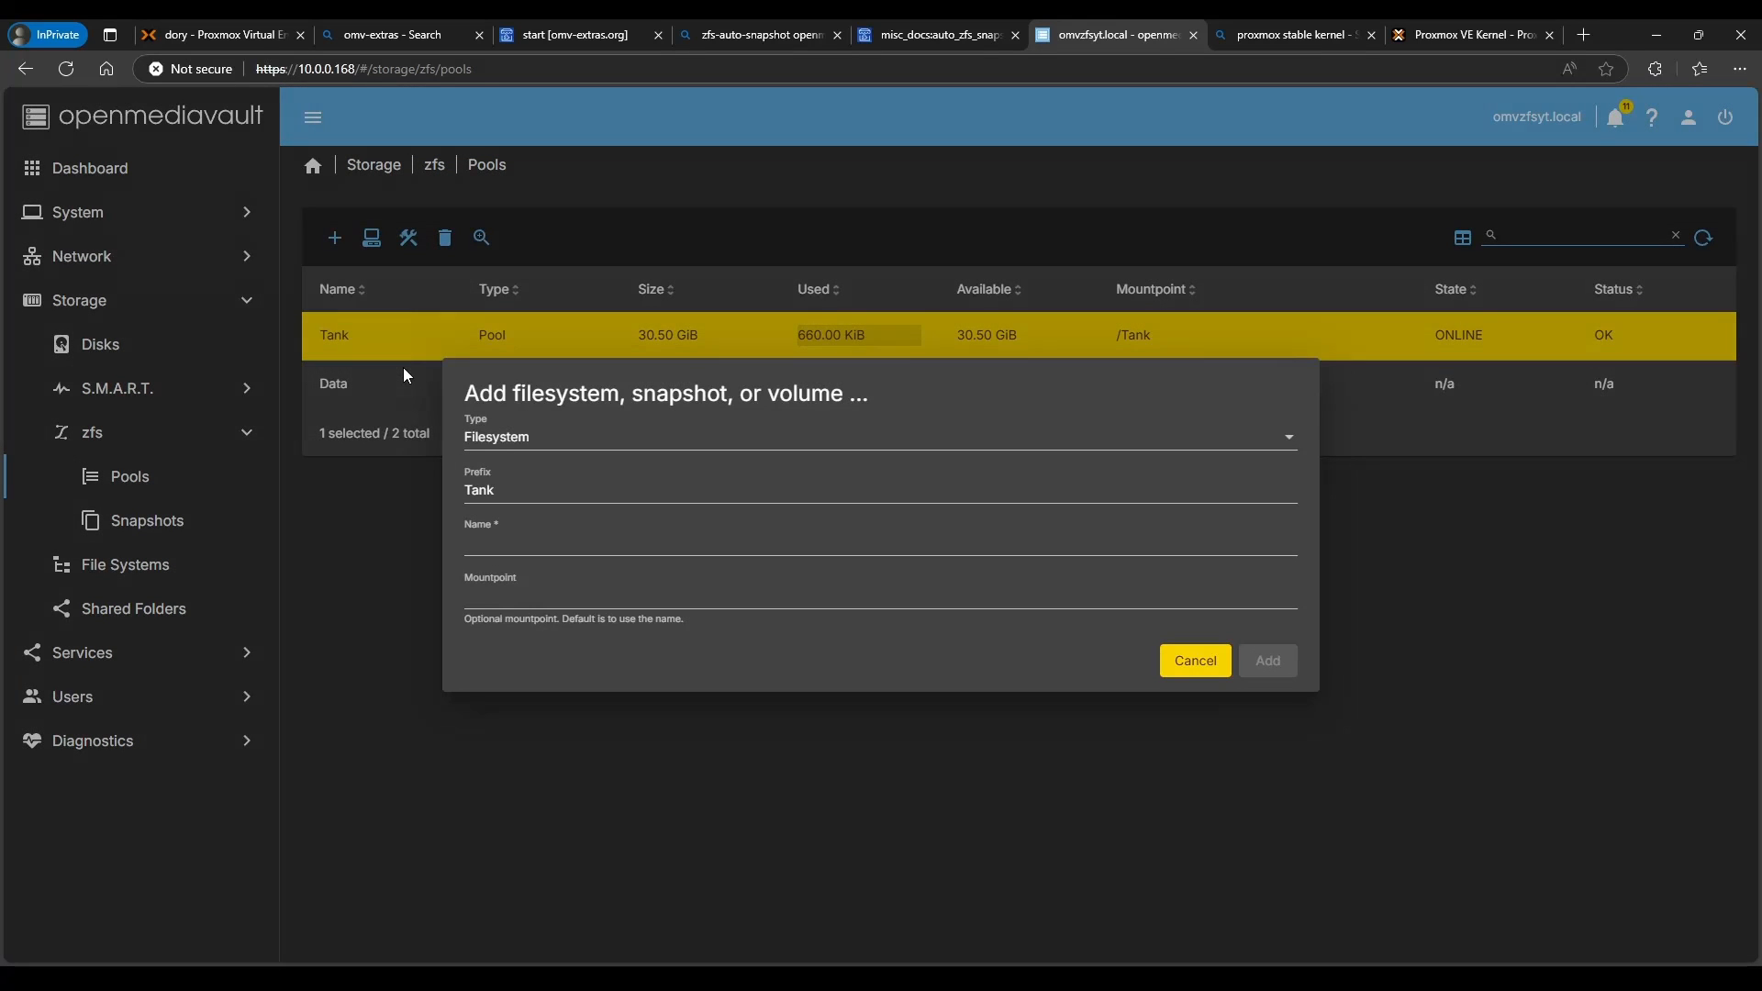
pyautogui.click(550, 455)
pyautogui.click(528, 487)
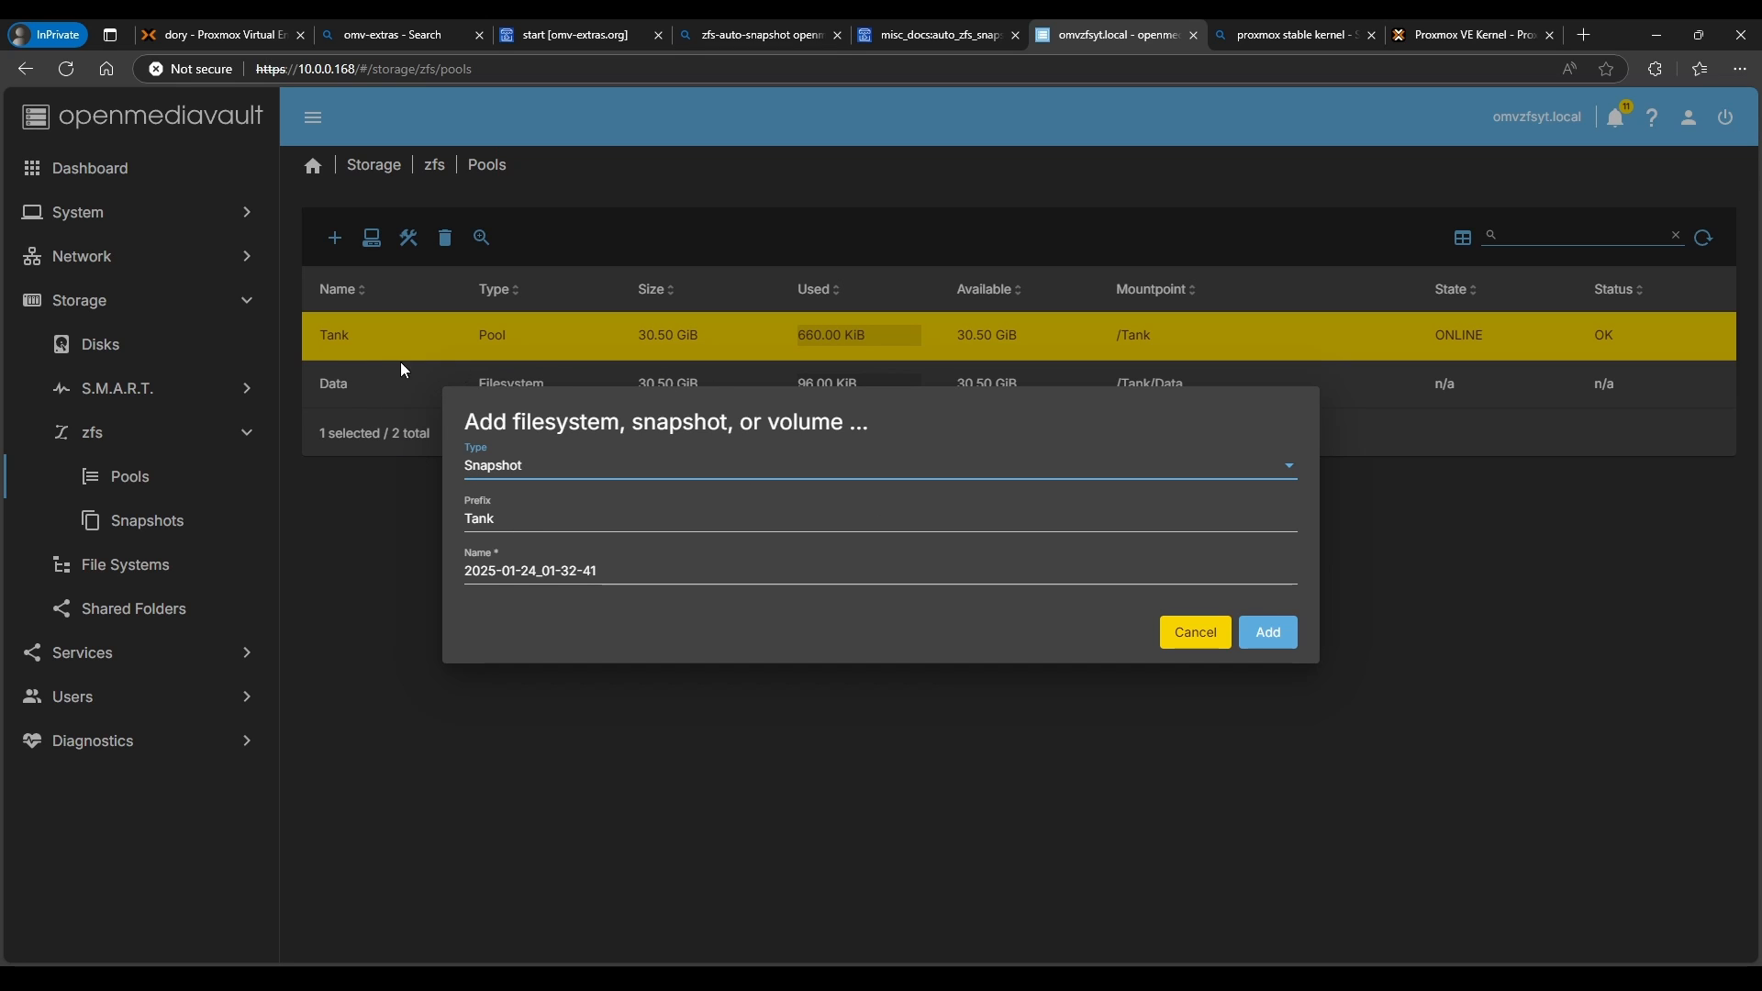
pyautogui.click(1193, 640)
# - Open the form for adding to the Data filesystem and set the type to Snapshot
pyautogui.click(354, 395)
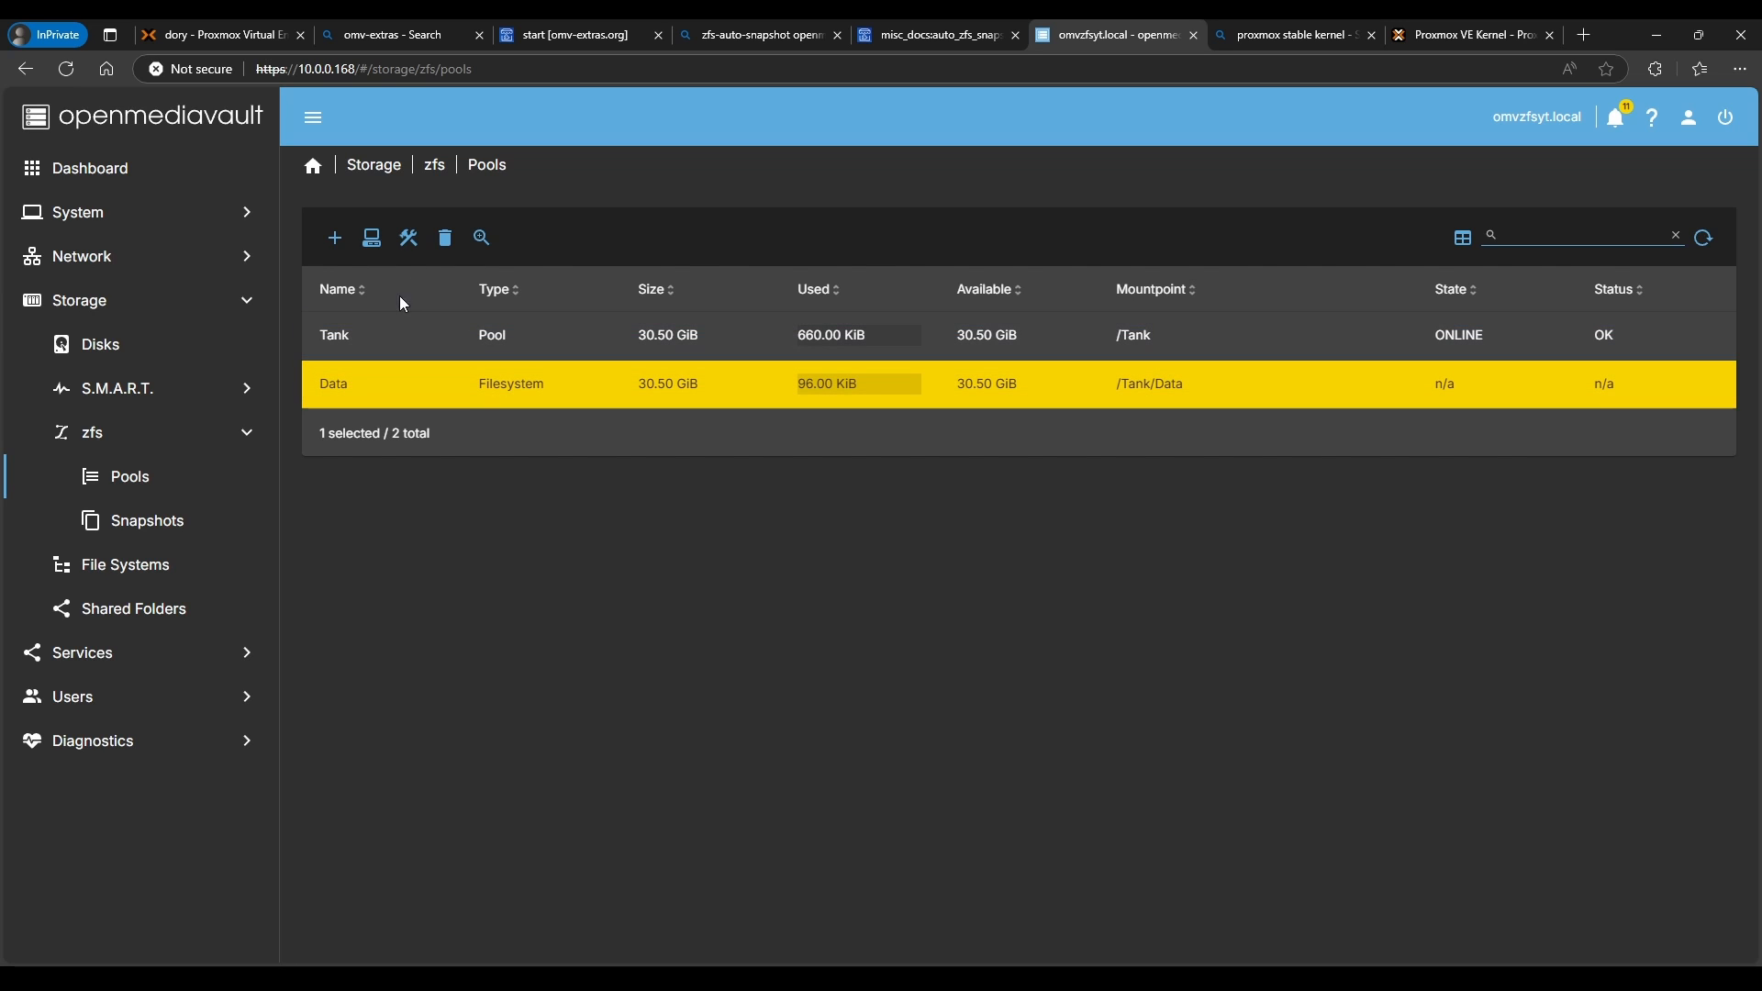
pyautogui.click(336, 239)
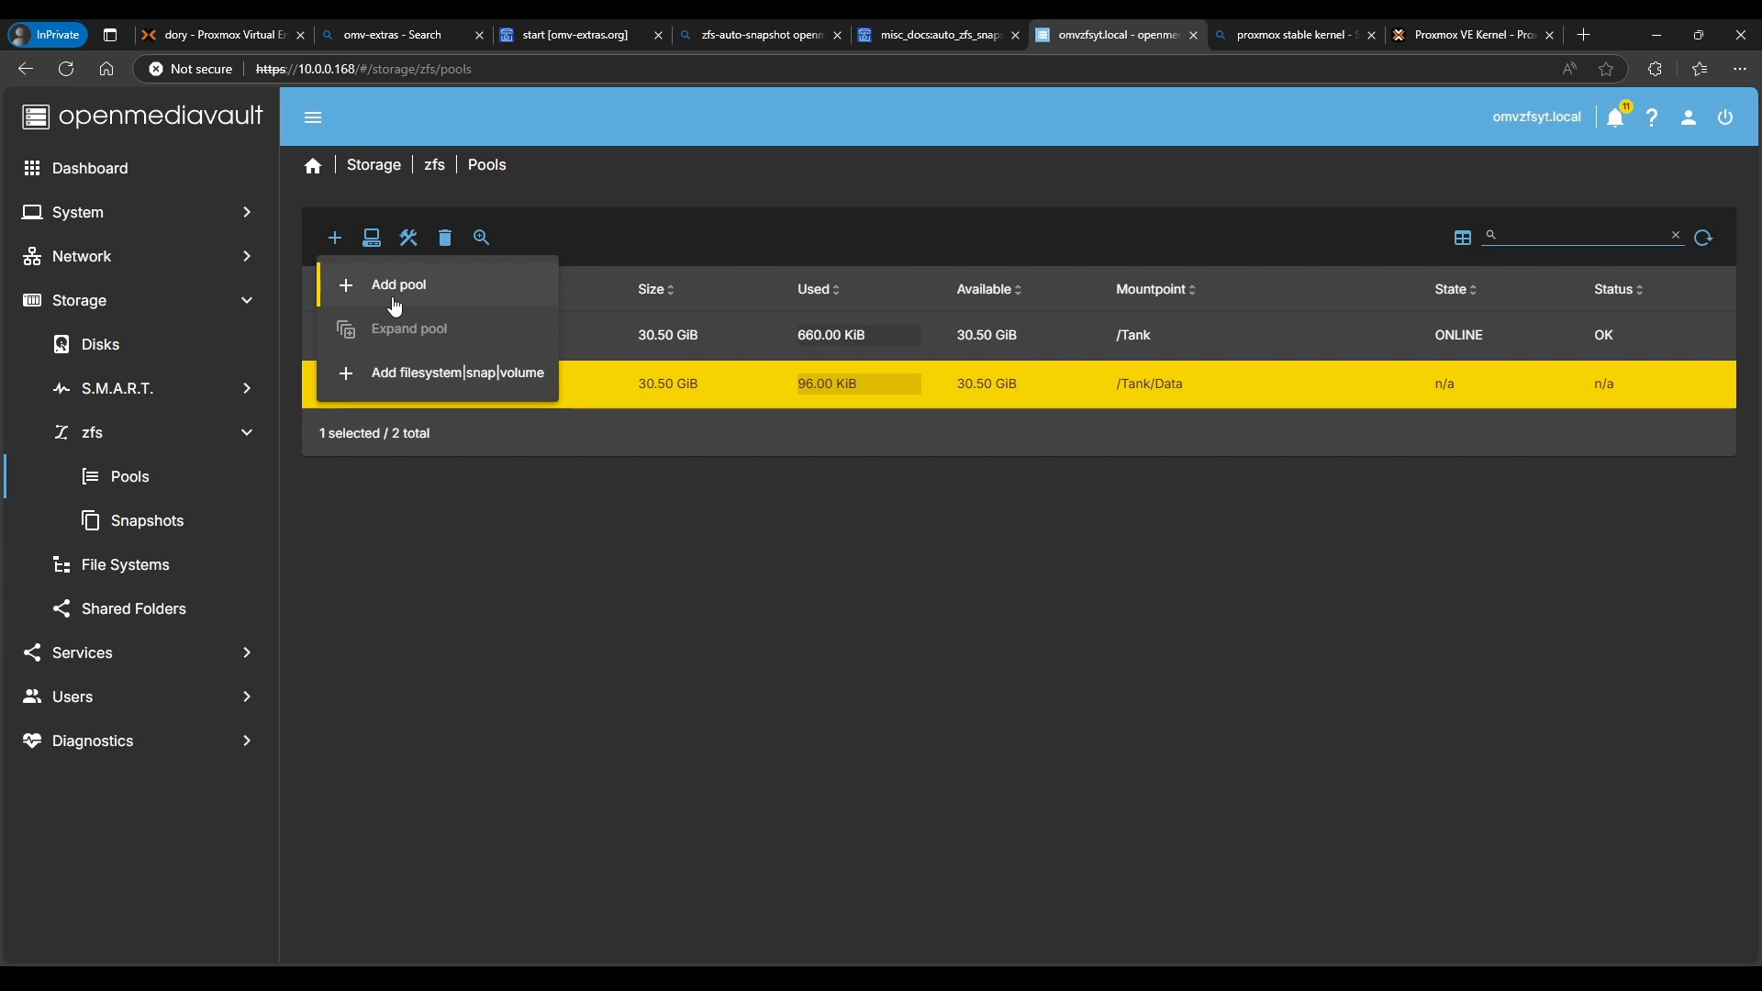
pyautogui.click(395, 372)
pyautogui.click(484, 490)
pyautogui.click(512, 445)
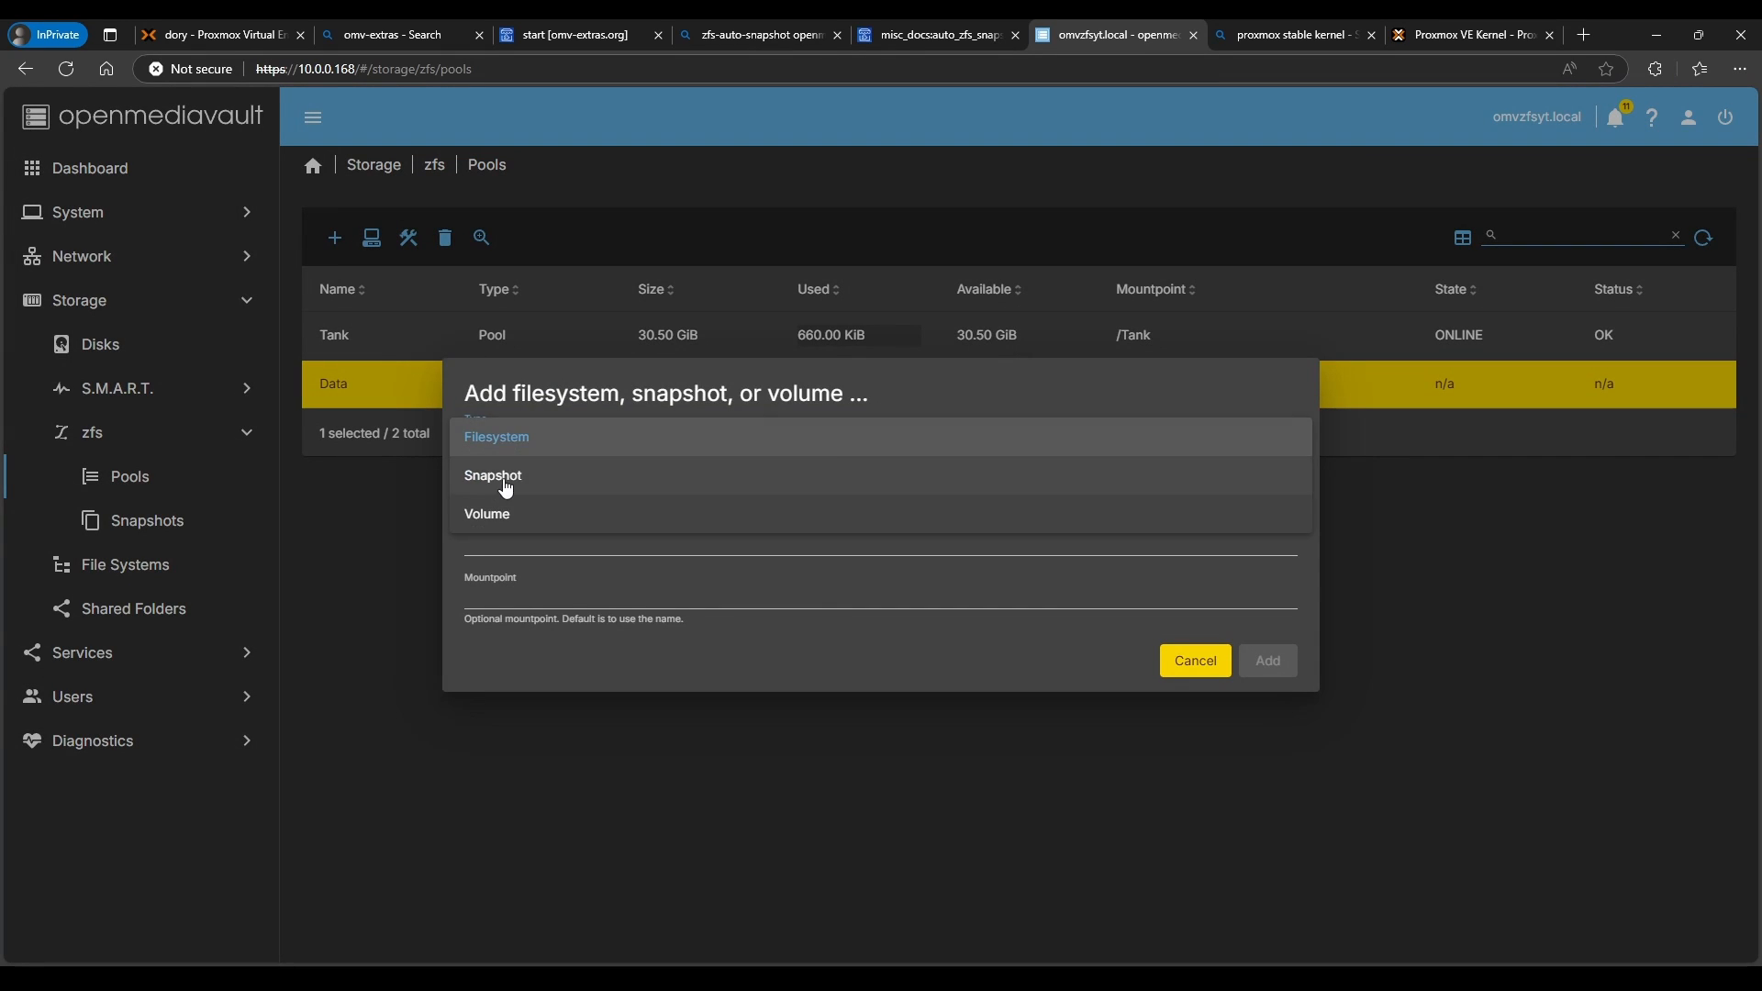
pyautogui.click(502, 479)
# - Name the Tank/Data snapshot No-files, add it, and open the ZFS snapshots list
pyautogui.moveTo(658, 571); pyautogui.dragTo(505, 582)
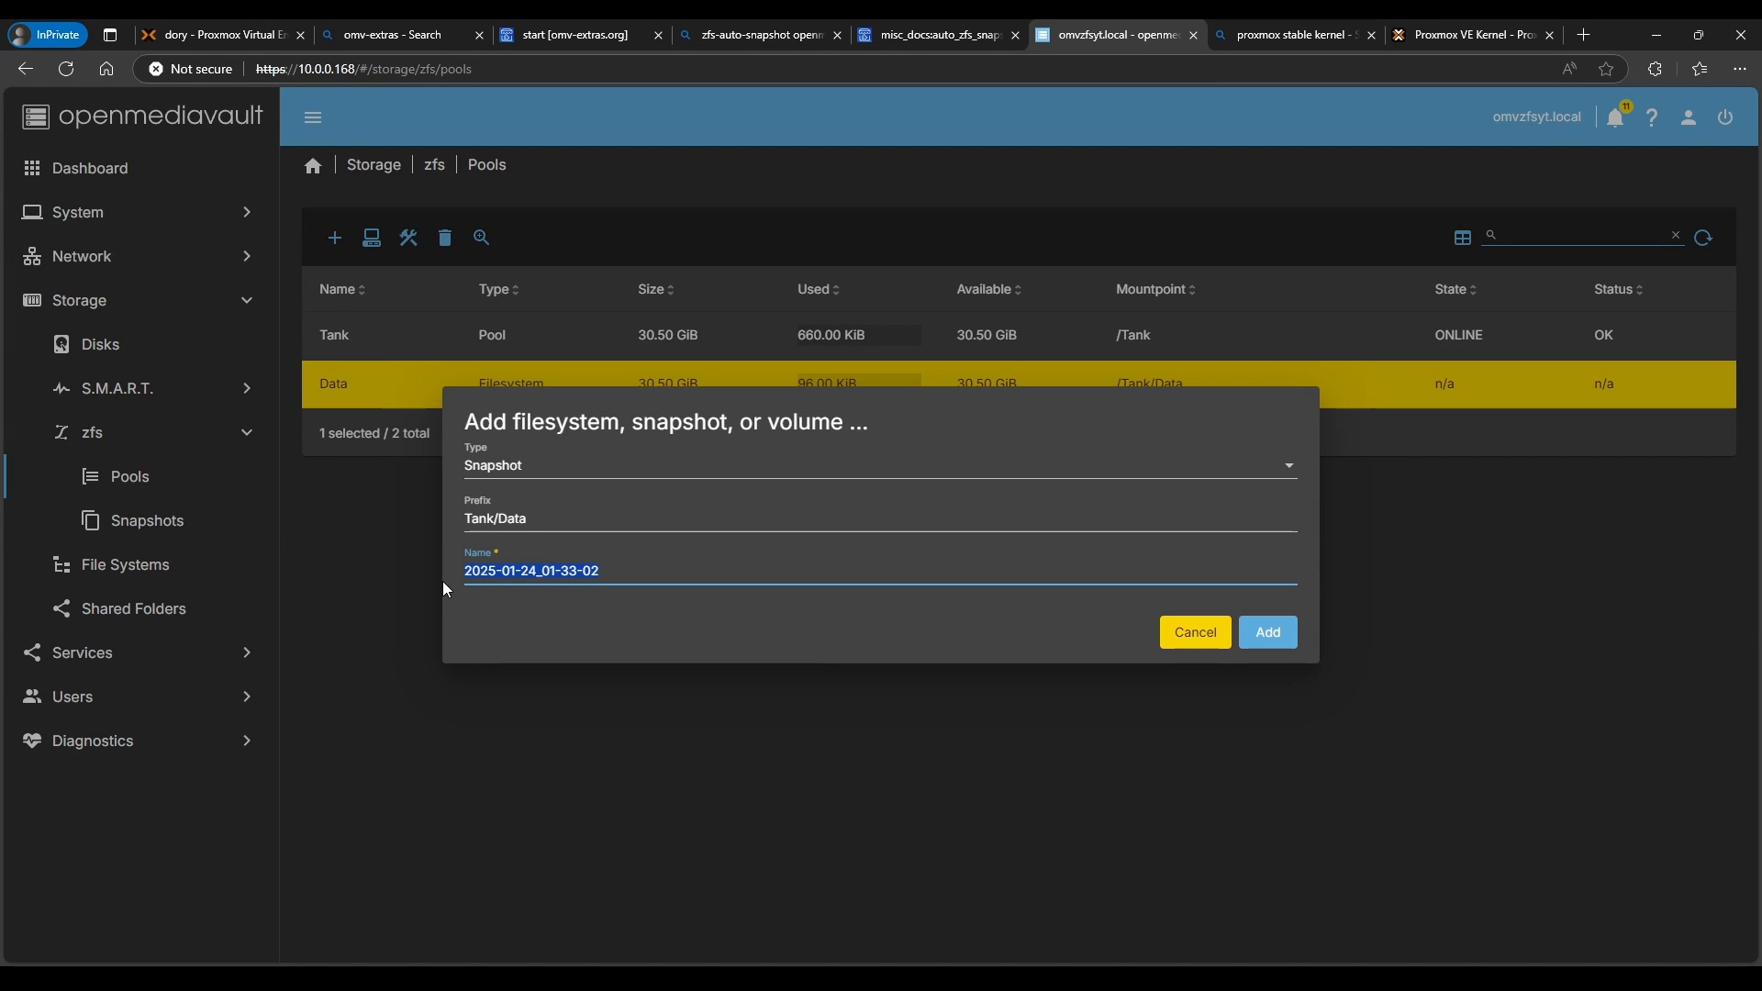
pyautogui.write('NO  files')
pyautogui.click(1282, 632)
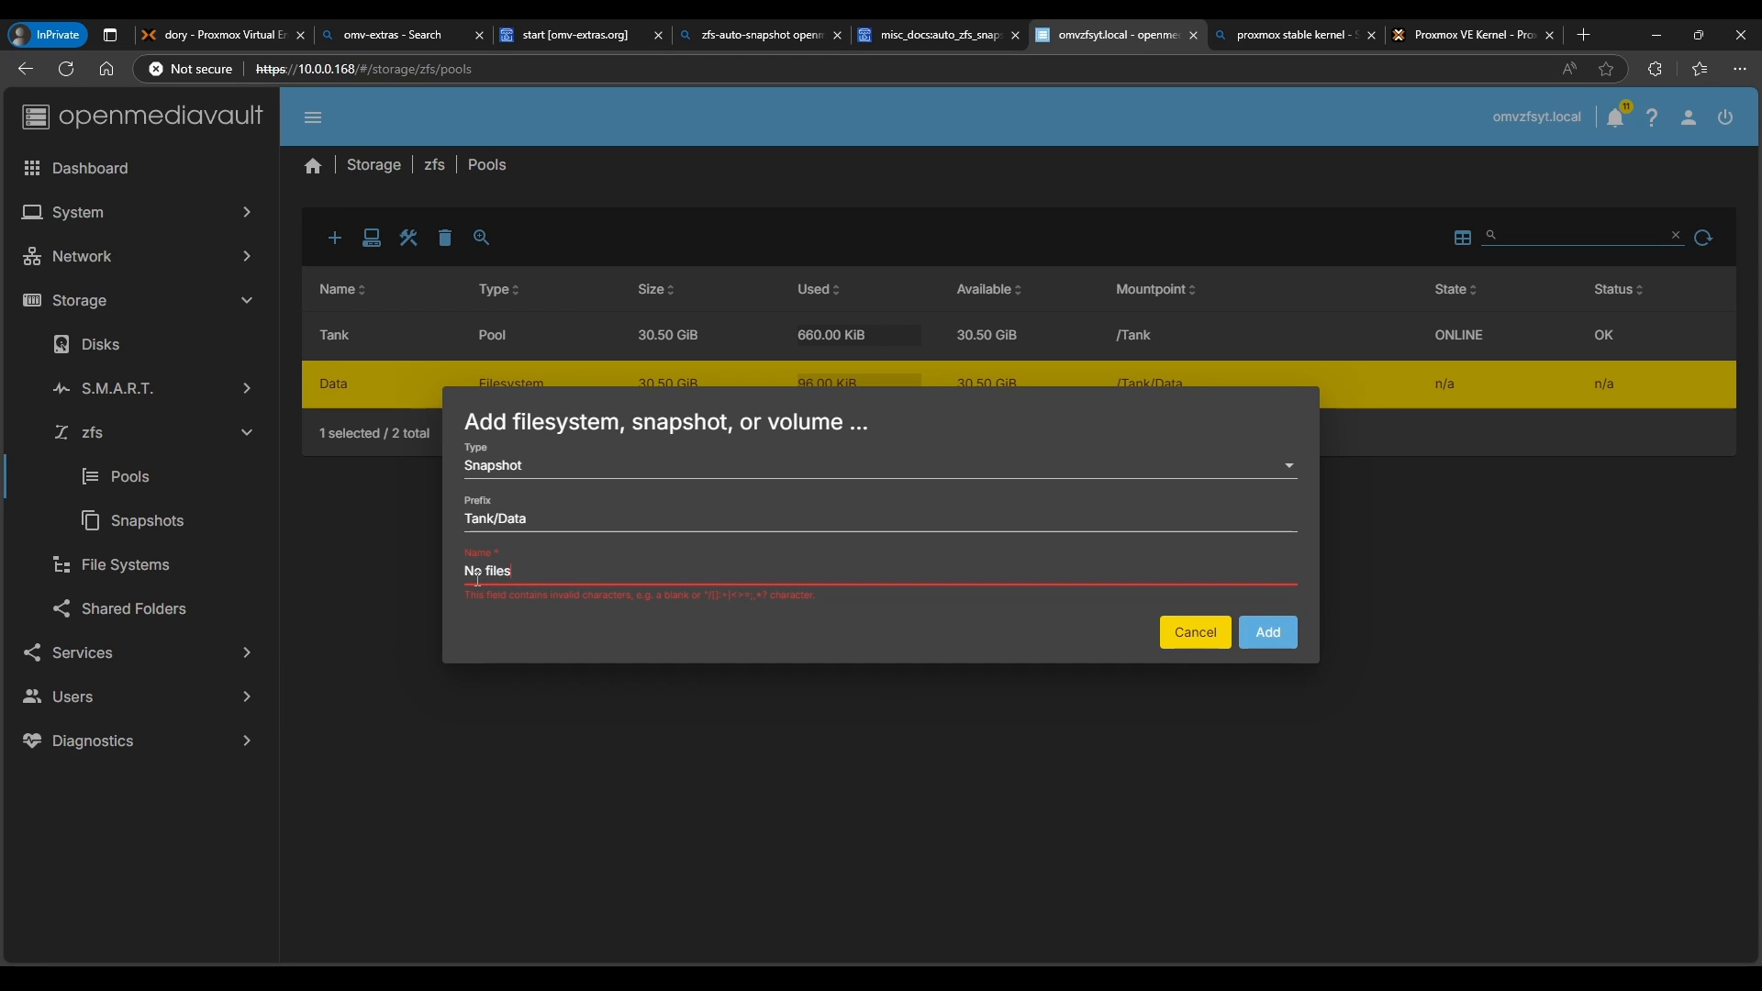
pyautogui.press('BackSpace')
pyautogui.write('-')
pyautogui.press('BackSpace')
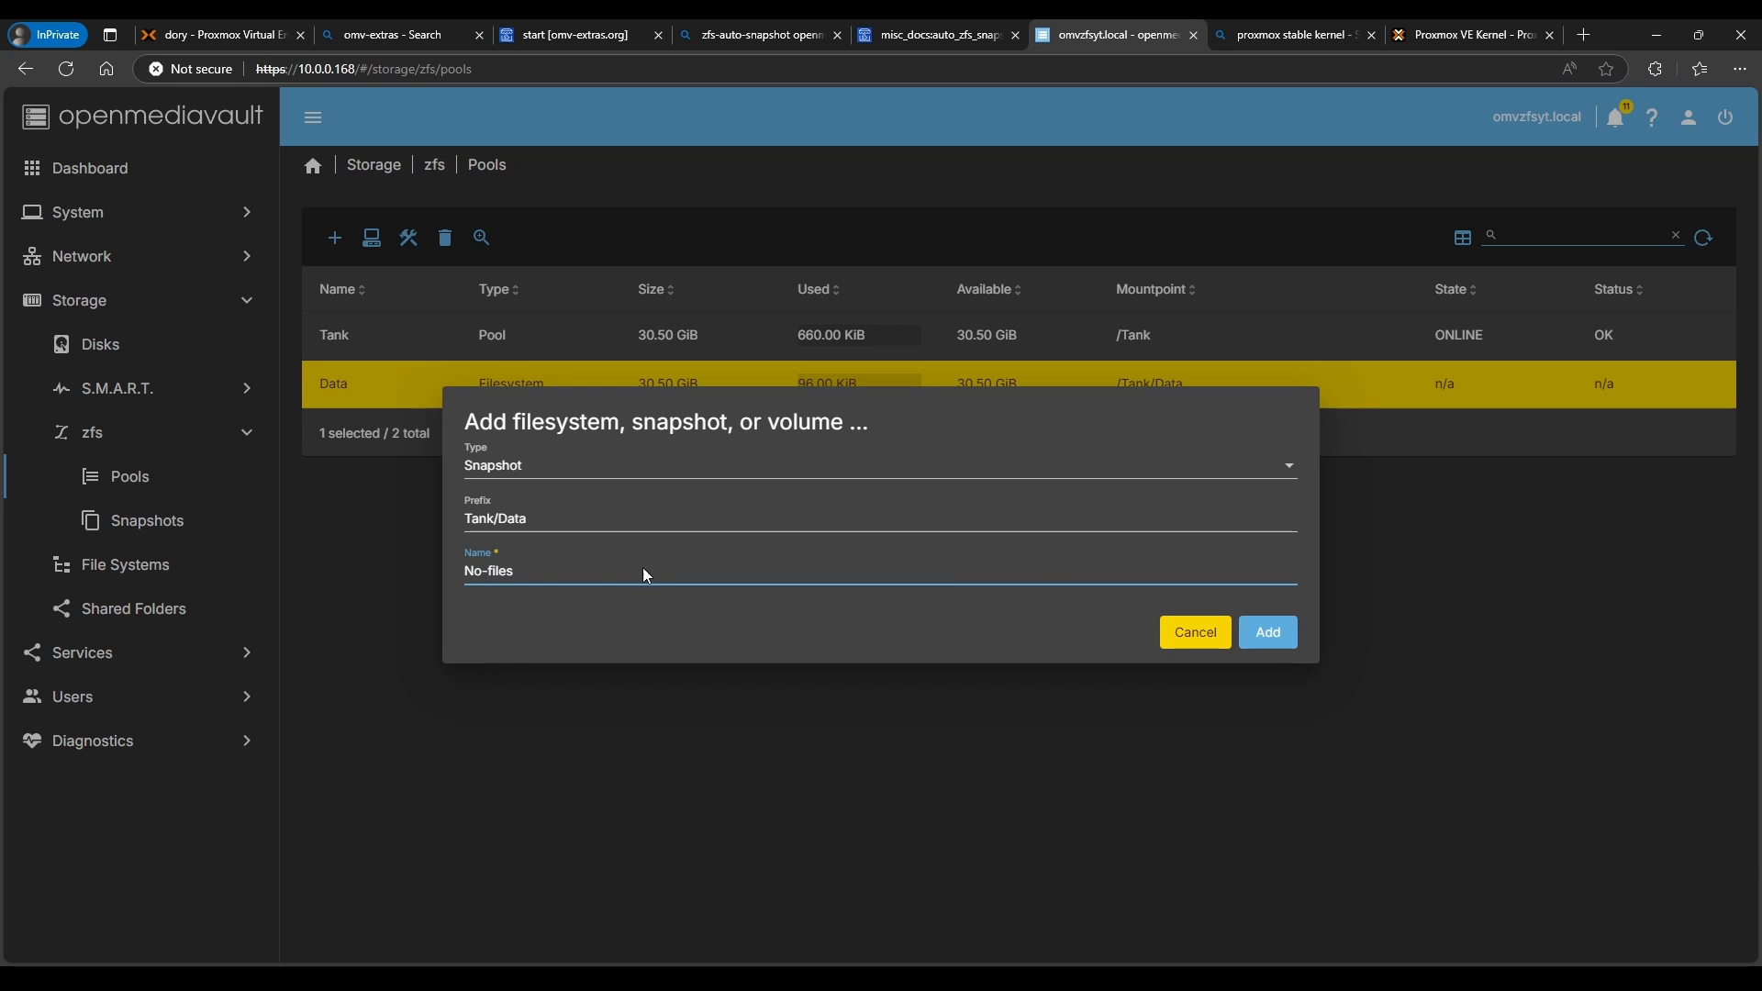
pyautogui.click(1263, 641)
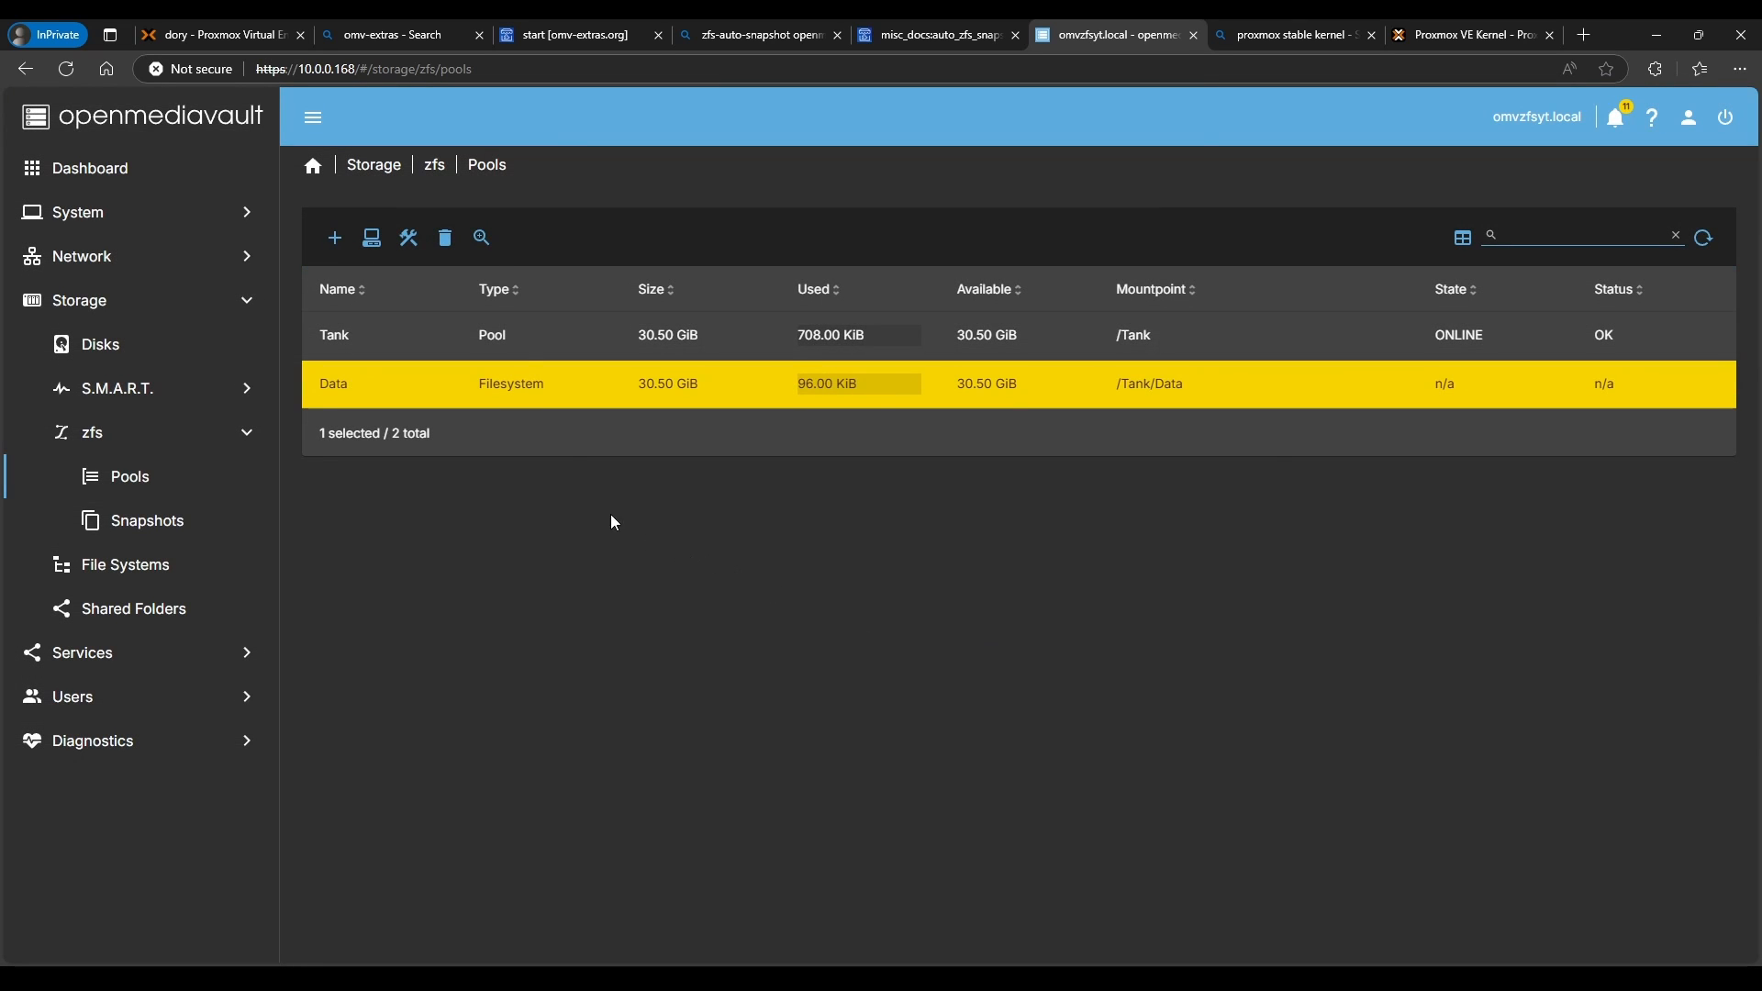
pyautogui.click(437, 167)
pyautogui.click(1252, 290)
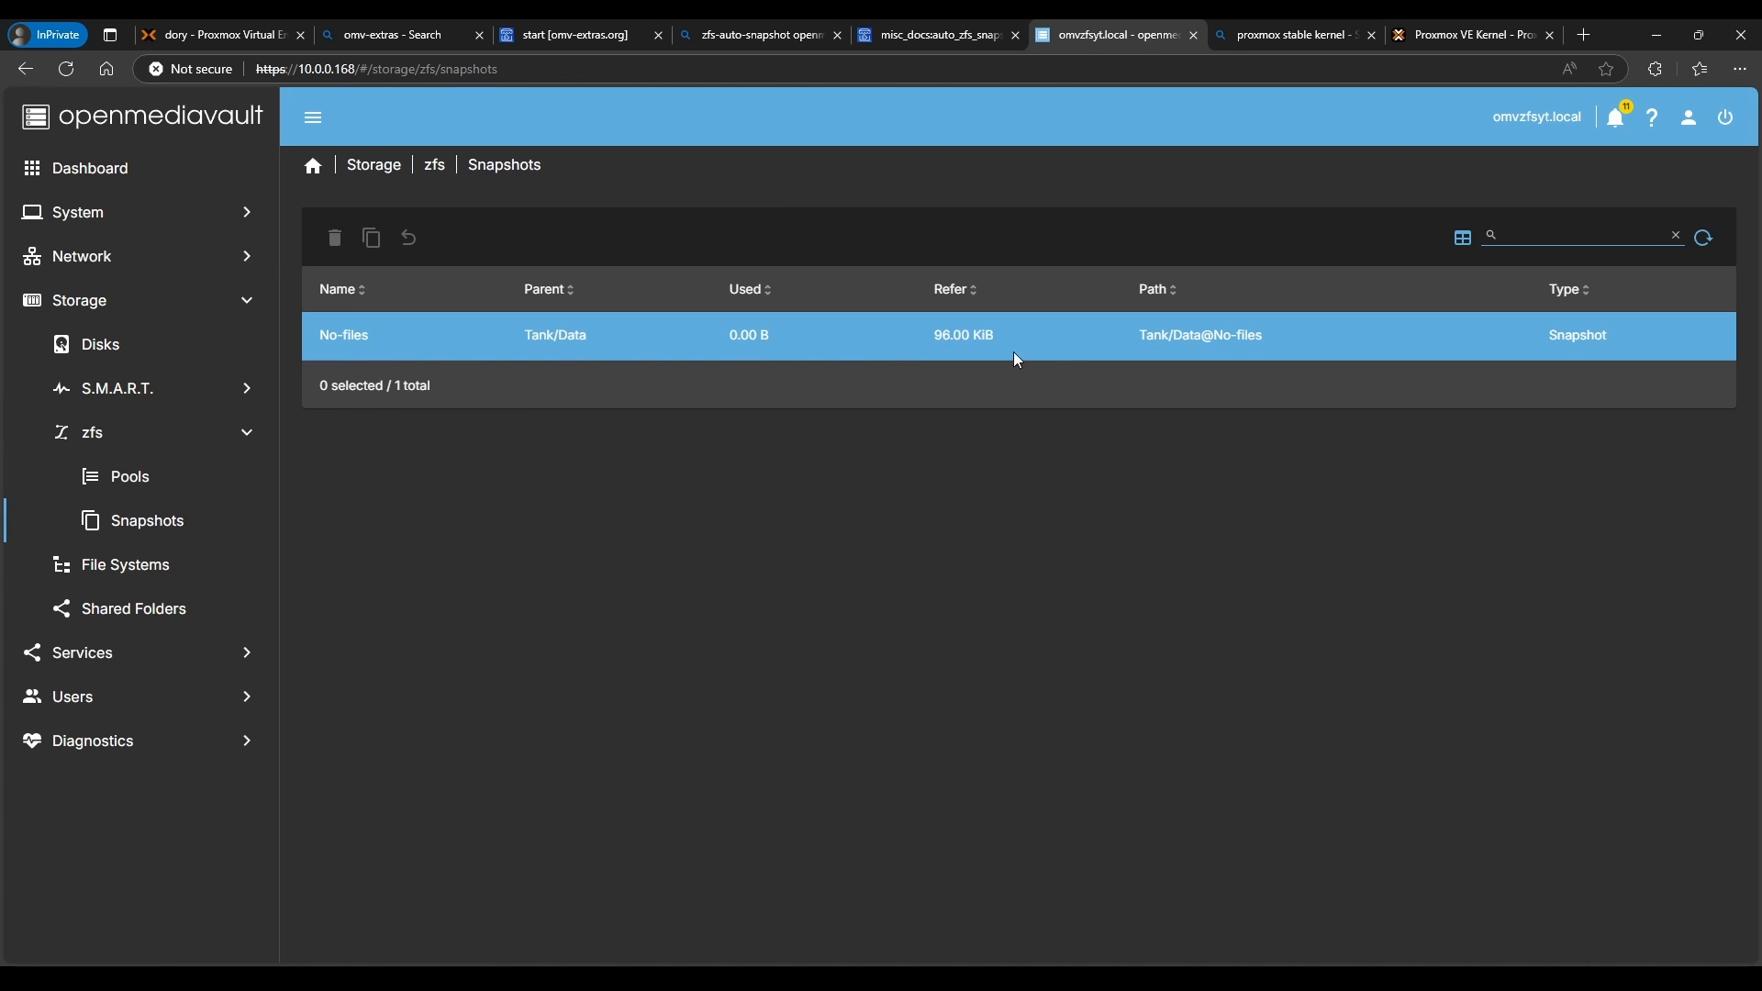
# - Switch to File Explorer and connect to the network location \\10.0.0.168\
pyautogui.click(371, 976)
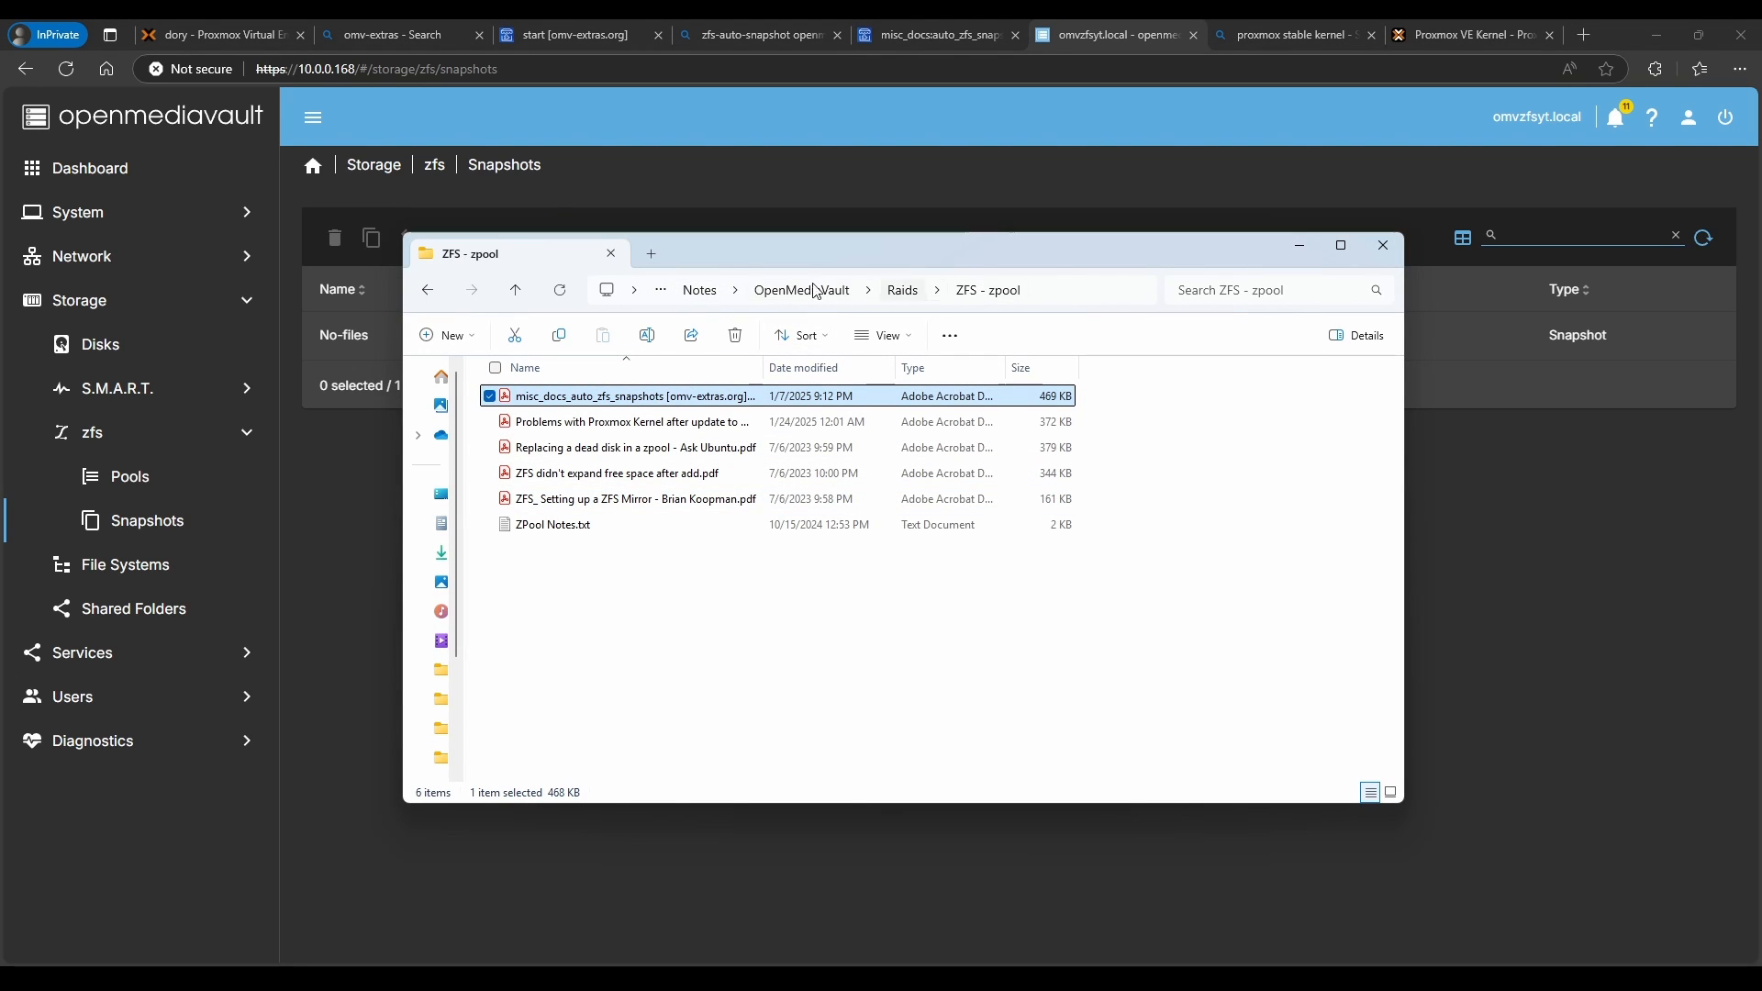
pyautogui.click(1046, 291)
pyautogui.write('\\\\10.0.0.168\\')
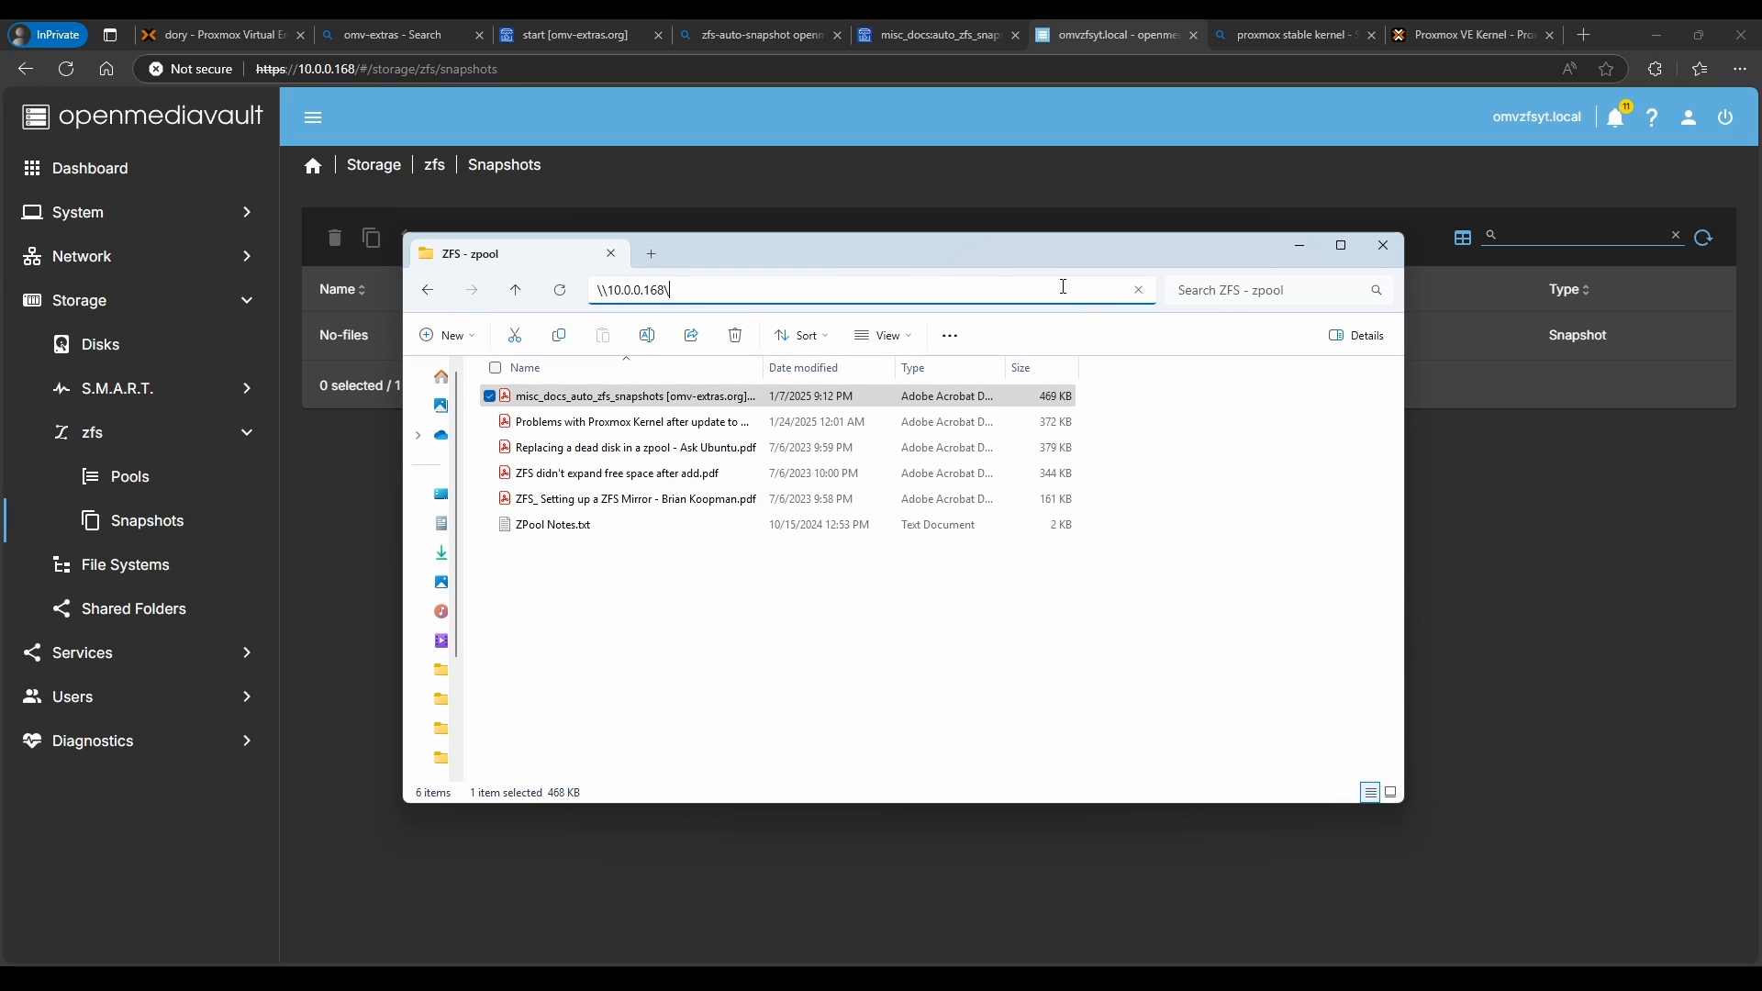
pyautogui.press('Return')
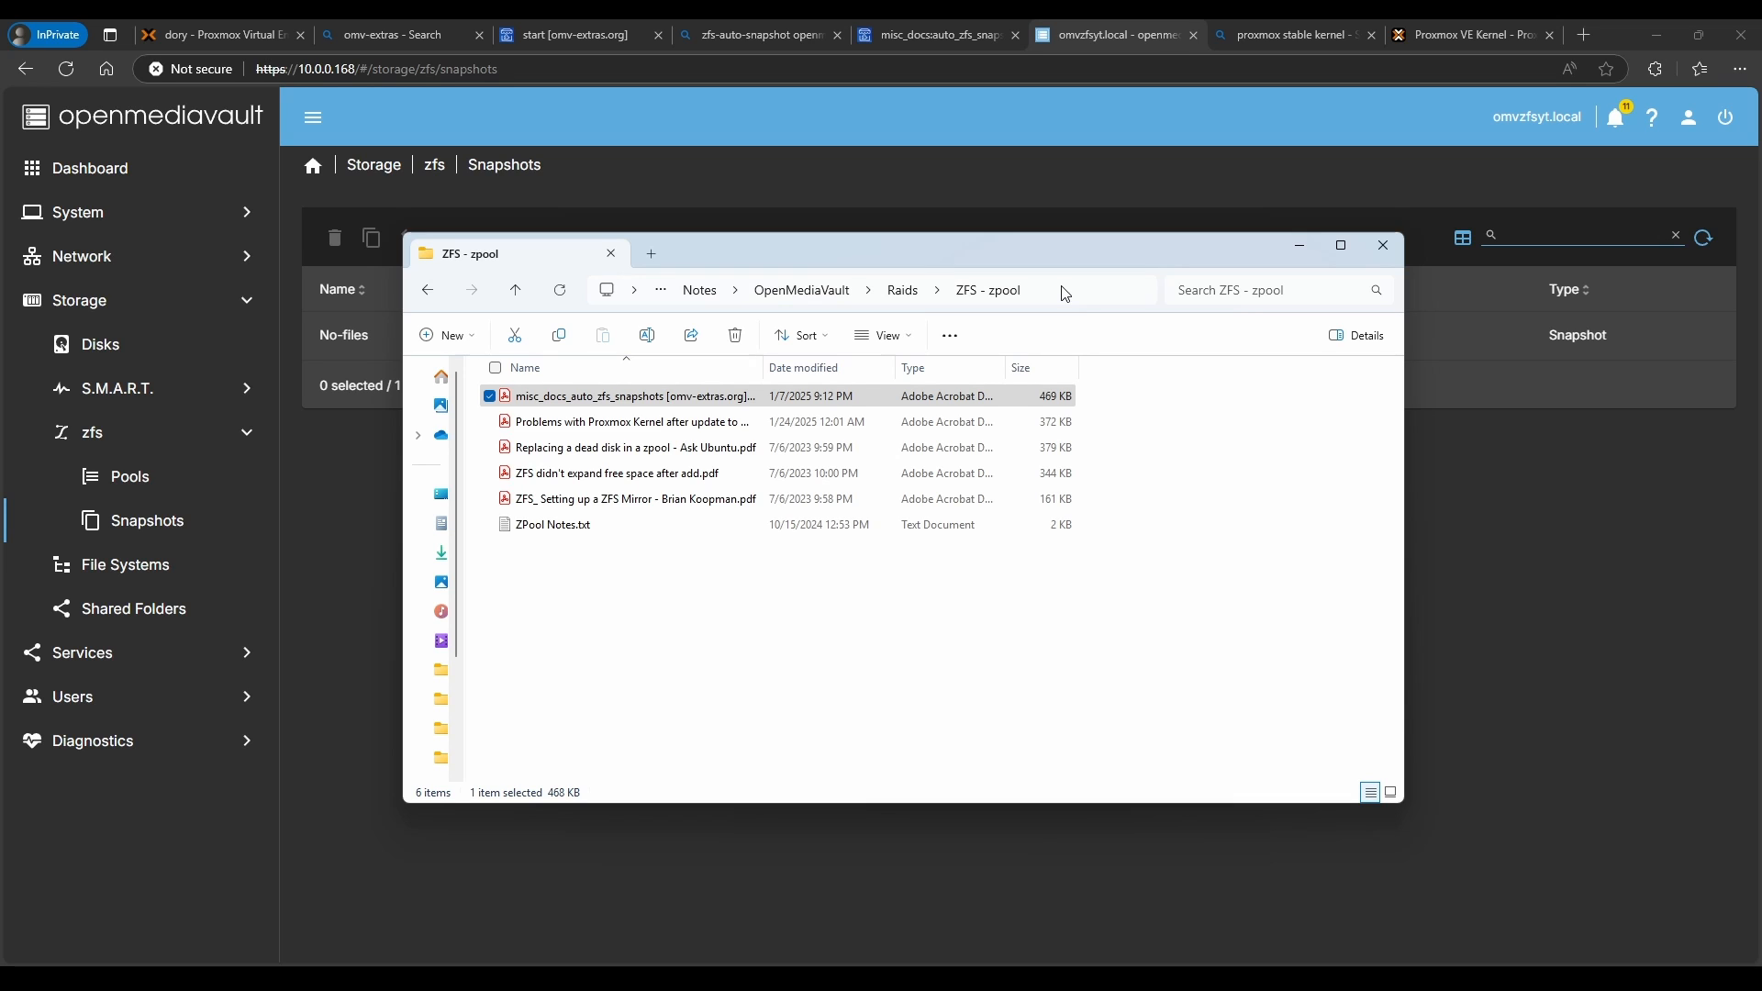
# - Sign in to the network location with the account's user name and password, and open the Data share
pyautogui.write('robert')
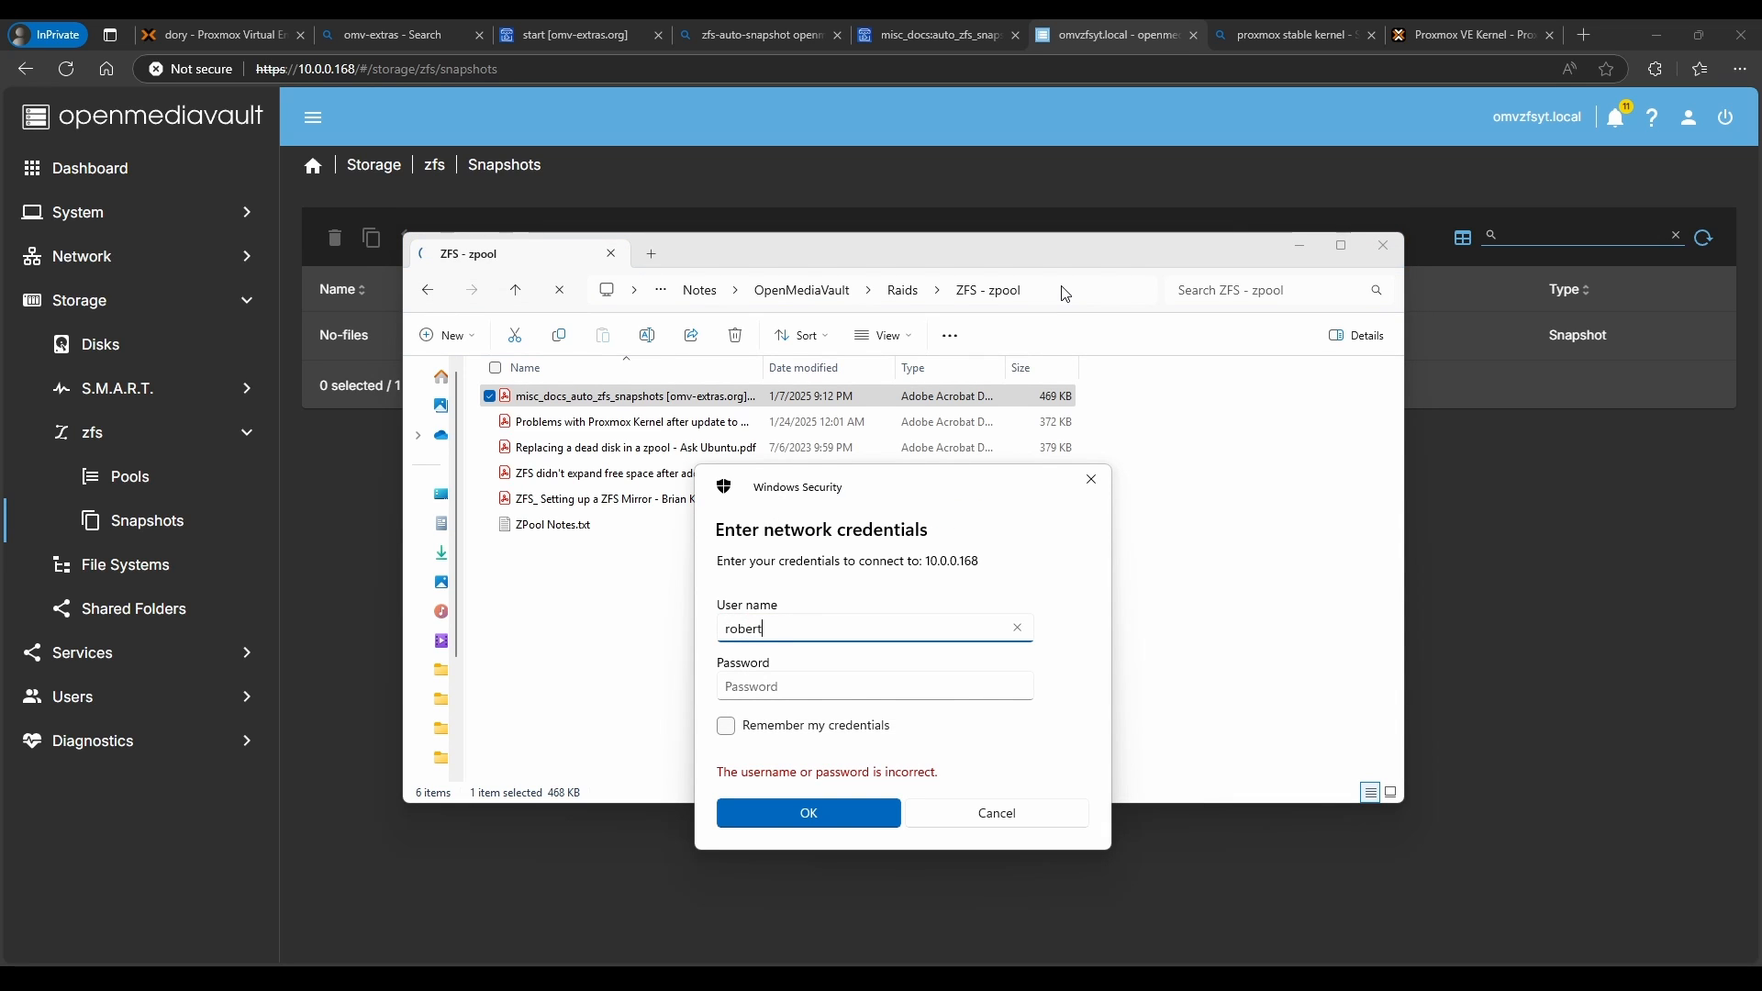
pyautogui.press('Tab')
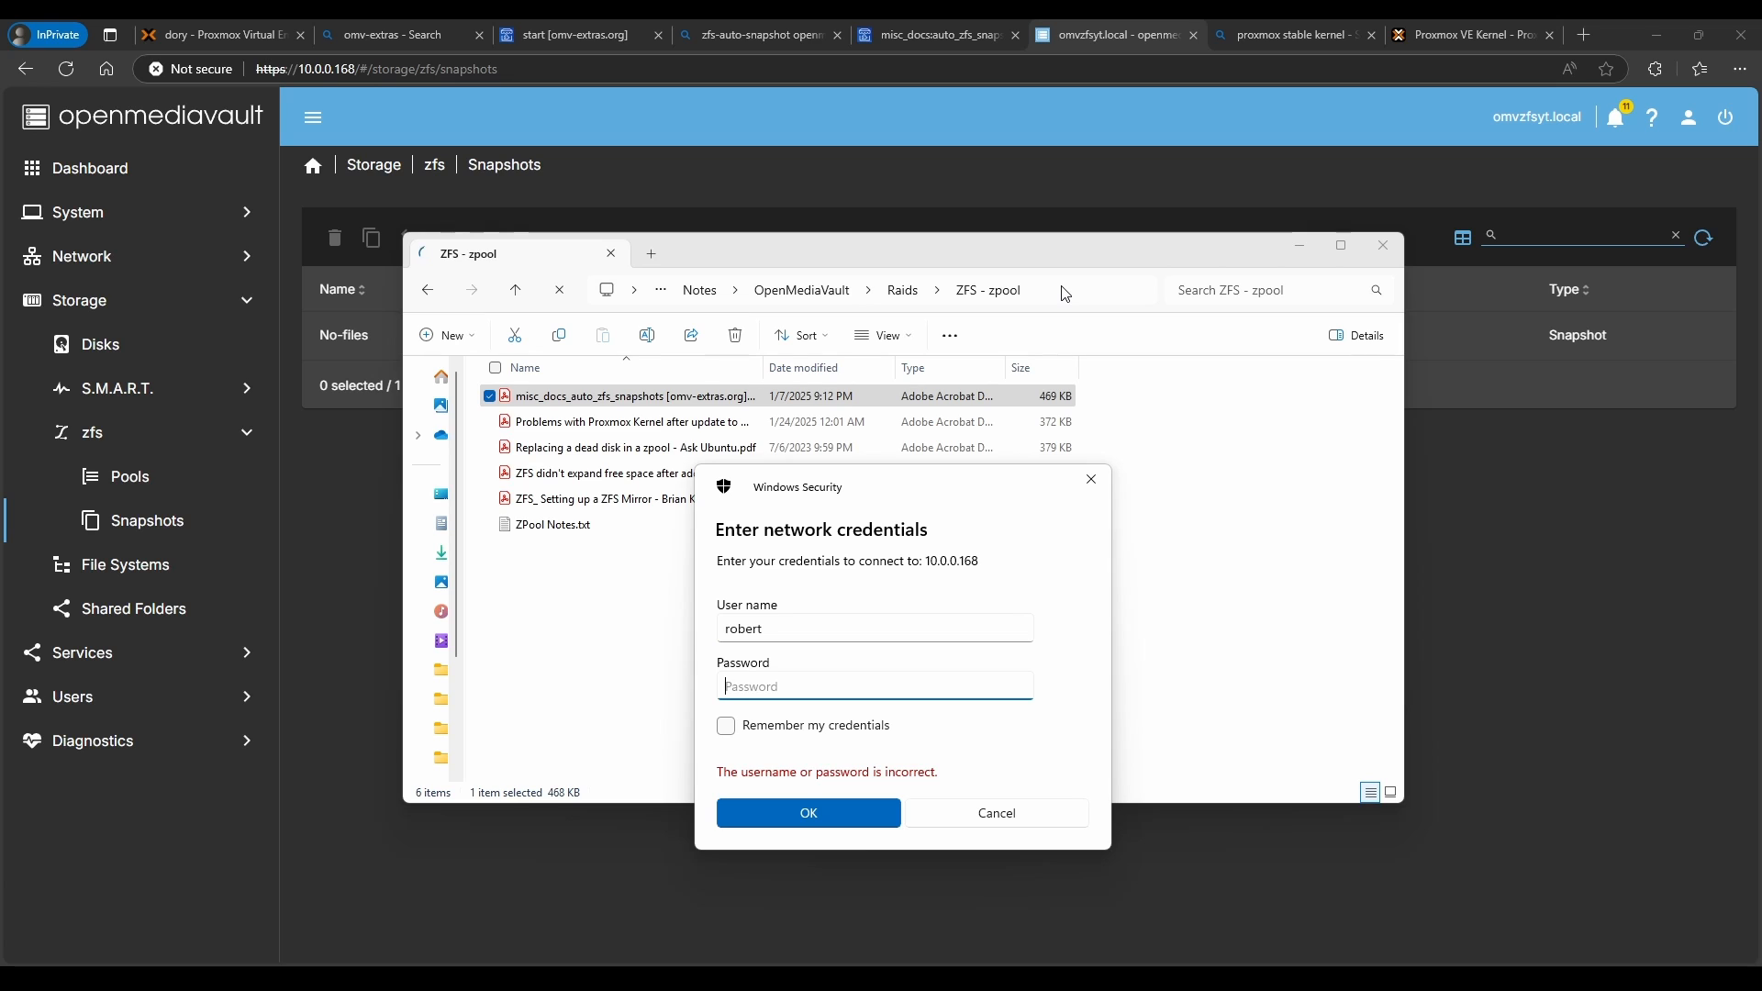
pyautogui.write('••••••••')
pyautogui.press('Return')
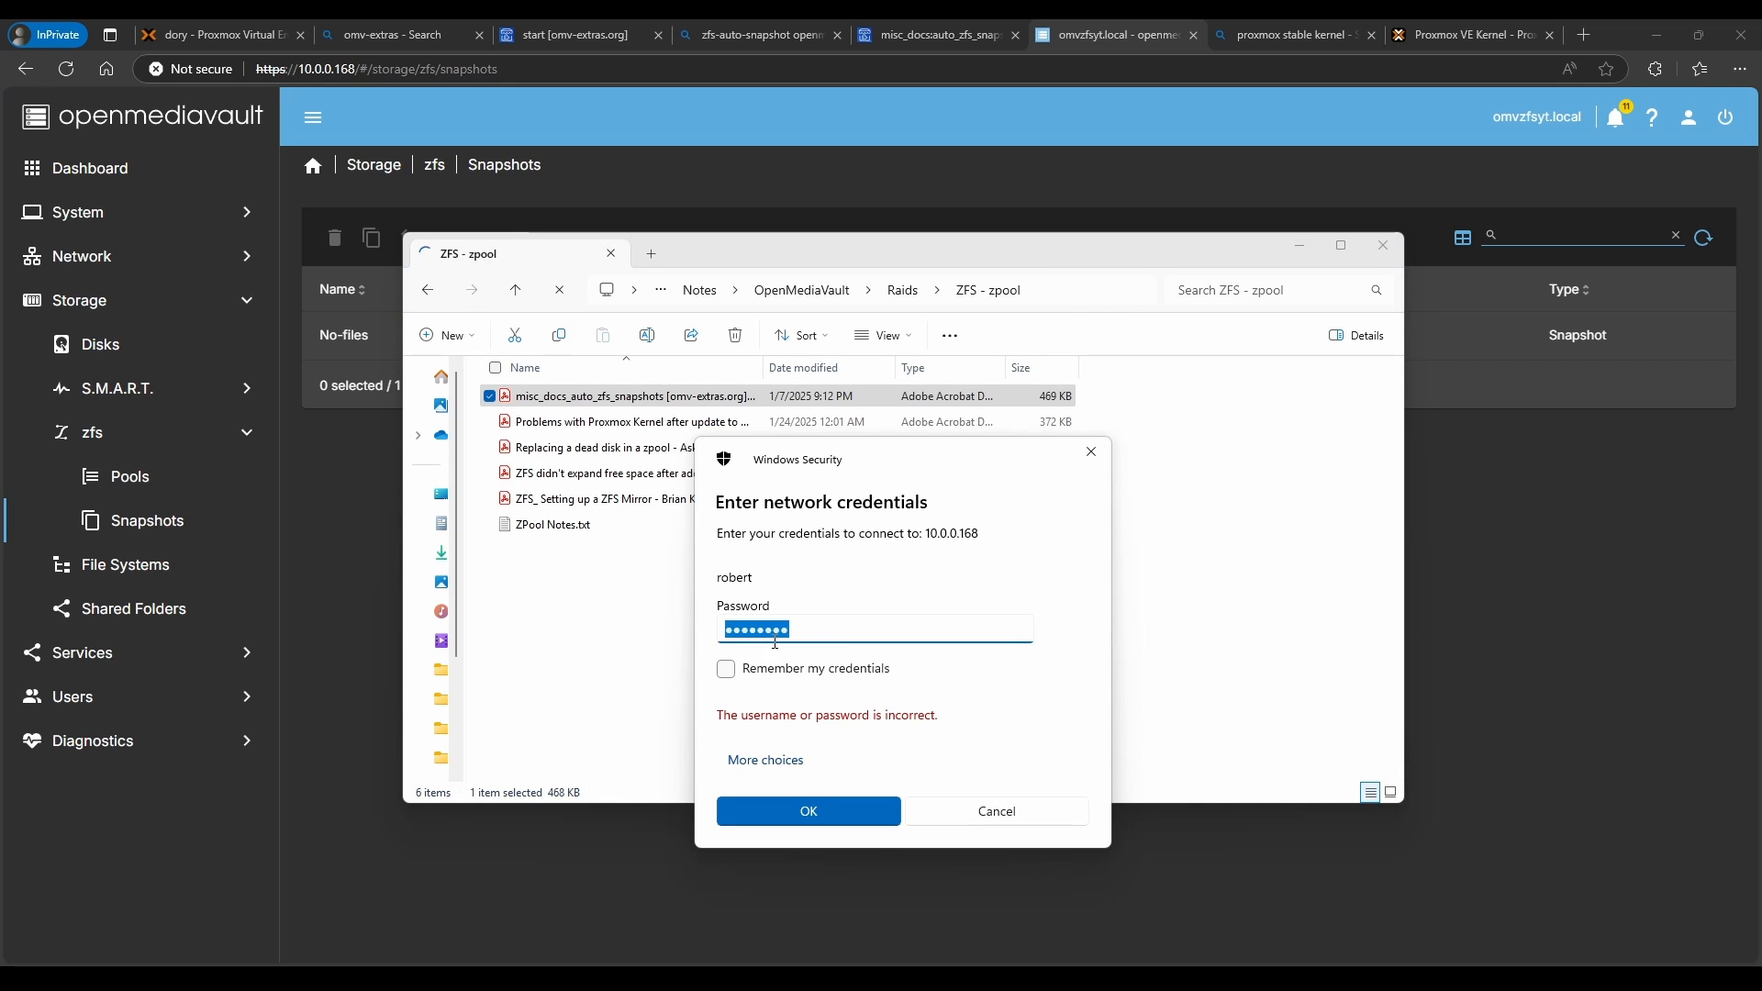
pyautogui.write('••')
pyautogui.press('BackSpace')
pyautogui.press('BackSpace')
pyautogui.write('•••••••••••')
pyautogui.press('Return')
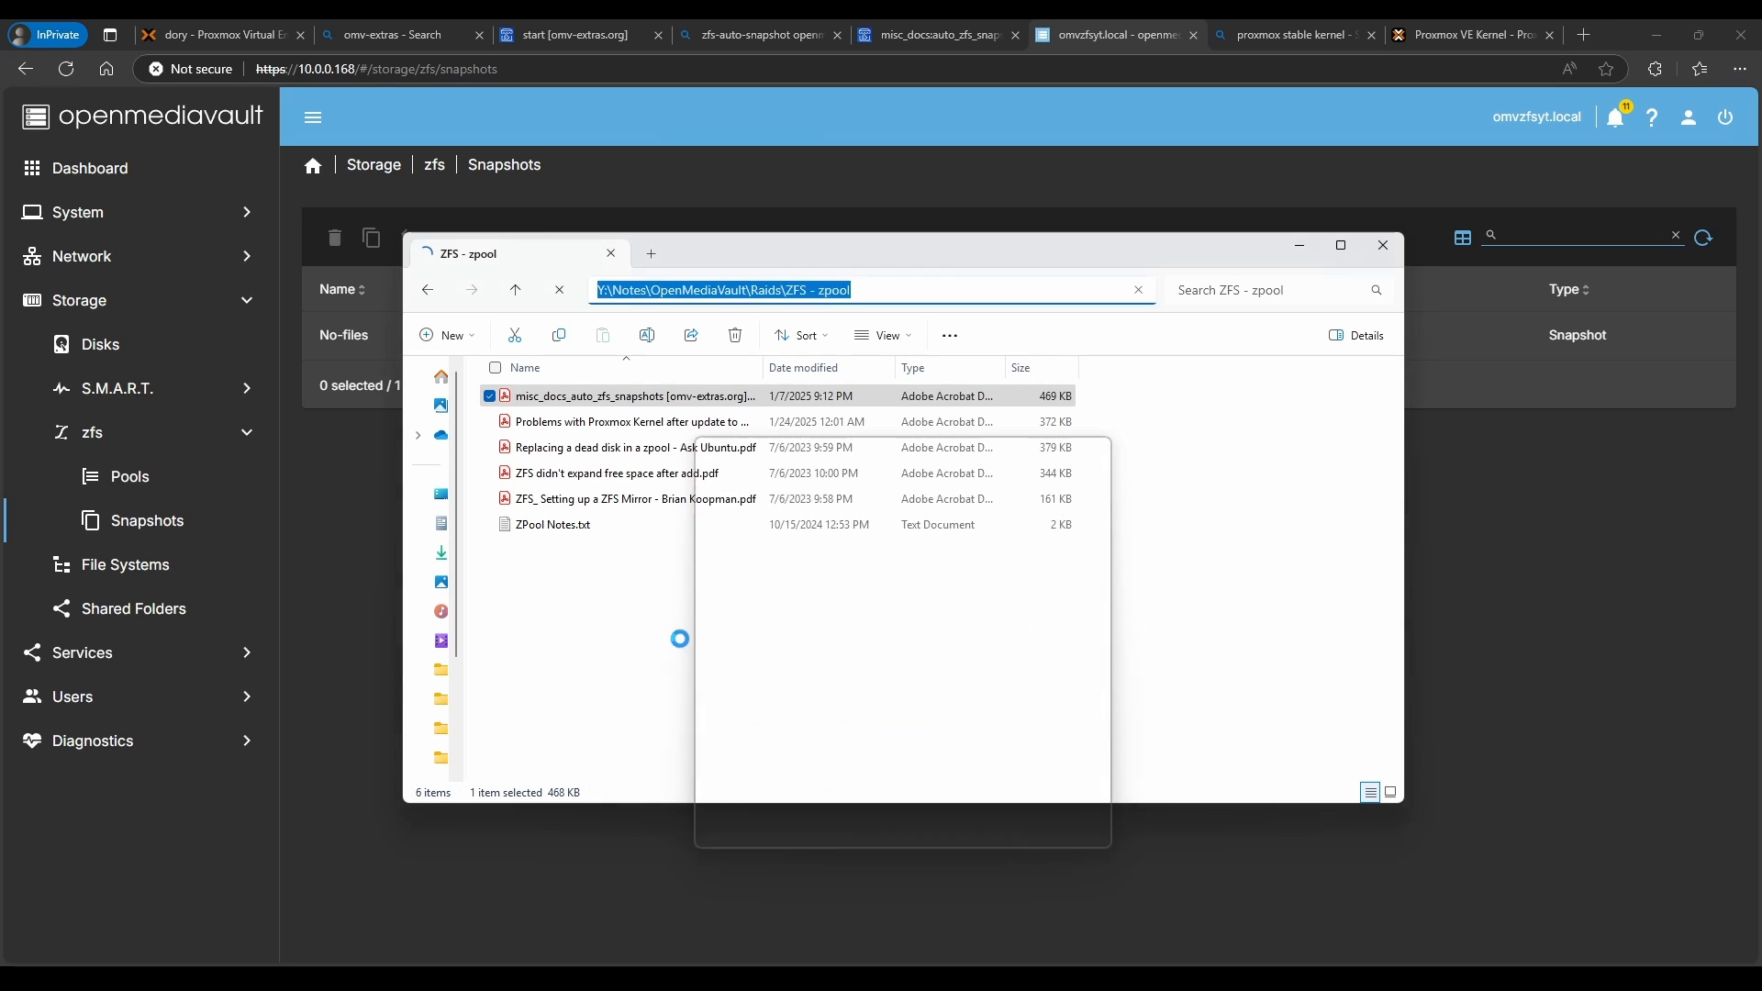
pyautogui.doubleClick(552, 402)
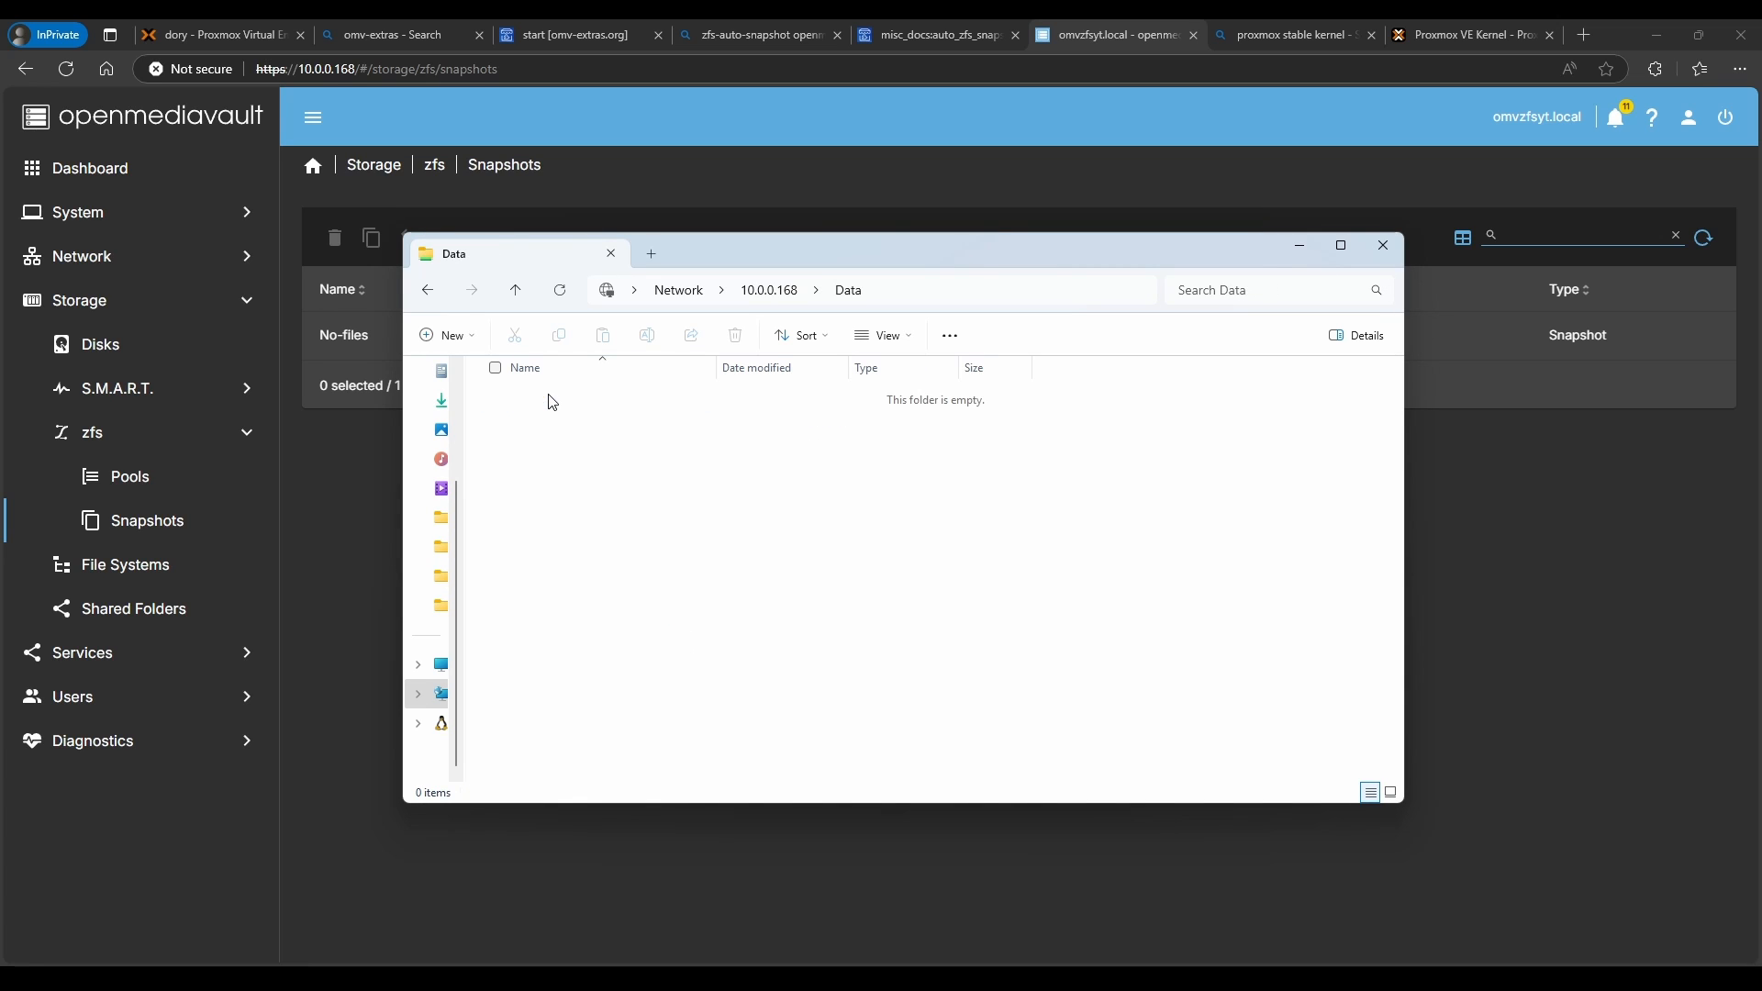
# - Create a new folder and a new text document in the Data share, keeping their default names
pyautogui.rightClick(559, 514)
pyautogui.moveTo(669, 642)
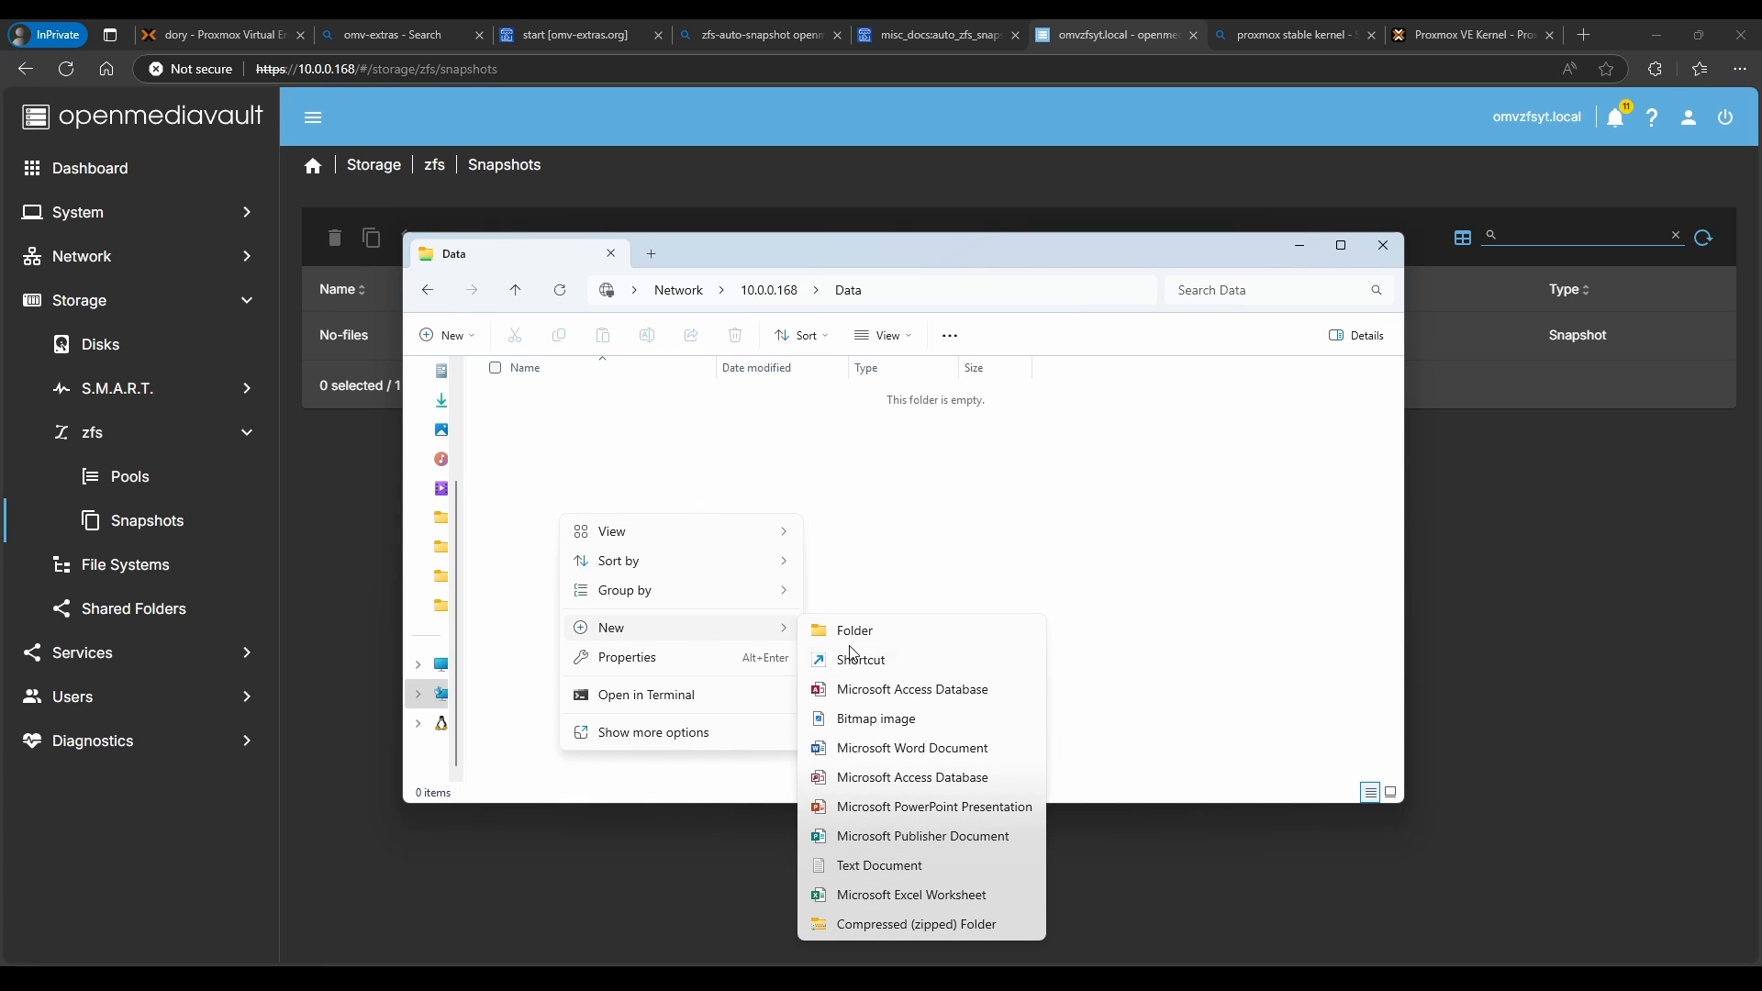
pyautogui.click(852, 644)
pyautogui.rightClick(597, 507)
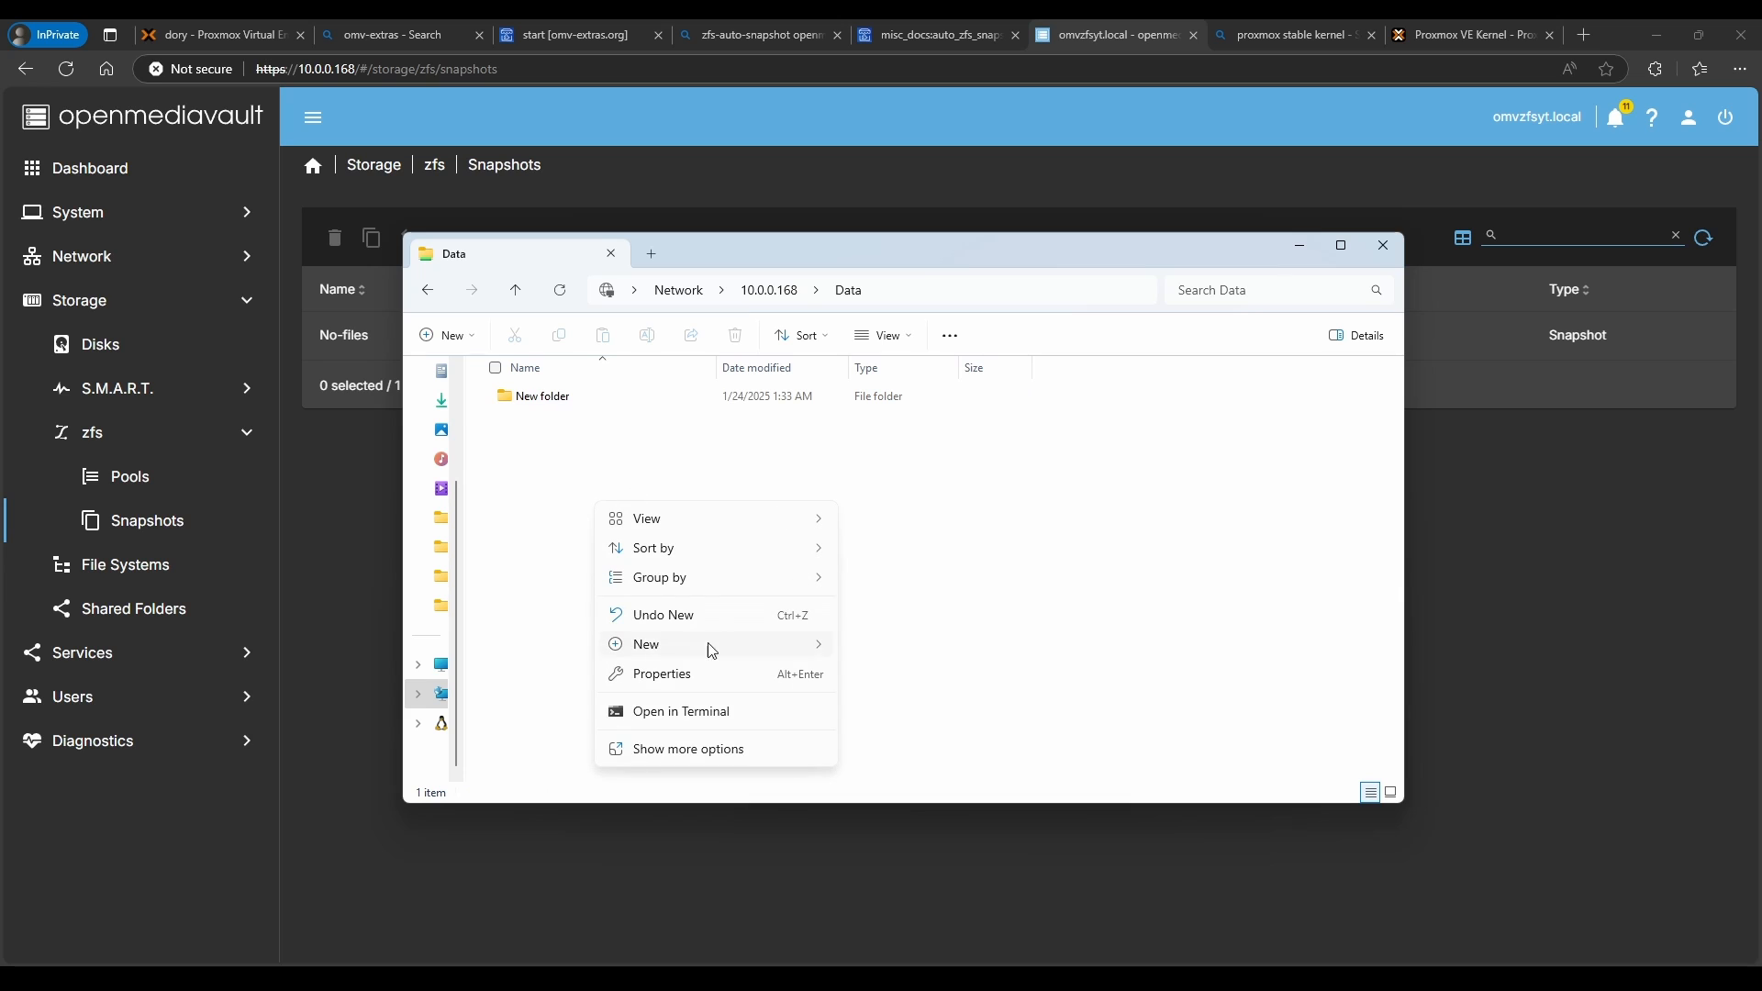
pyautogui.moveTo(707, 645)
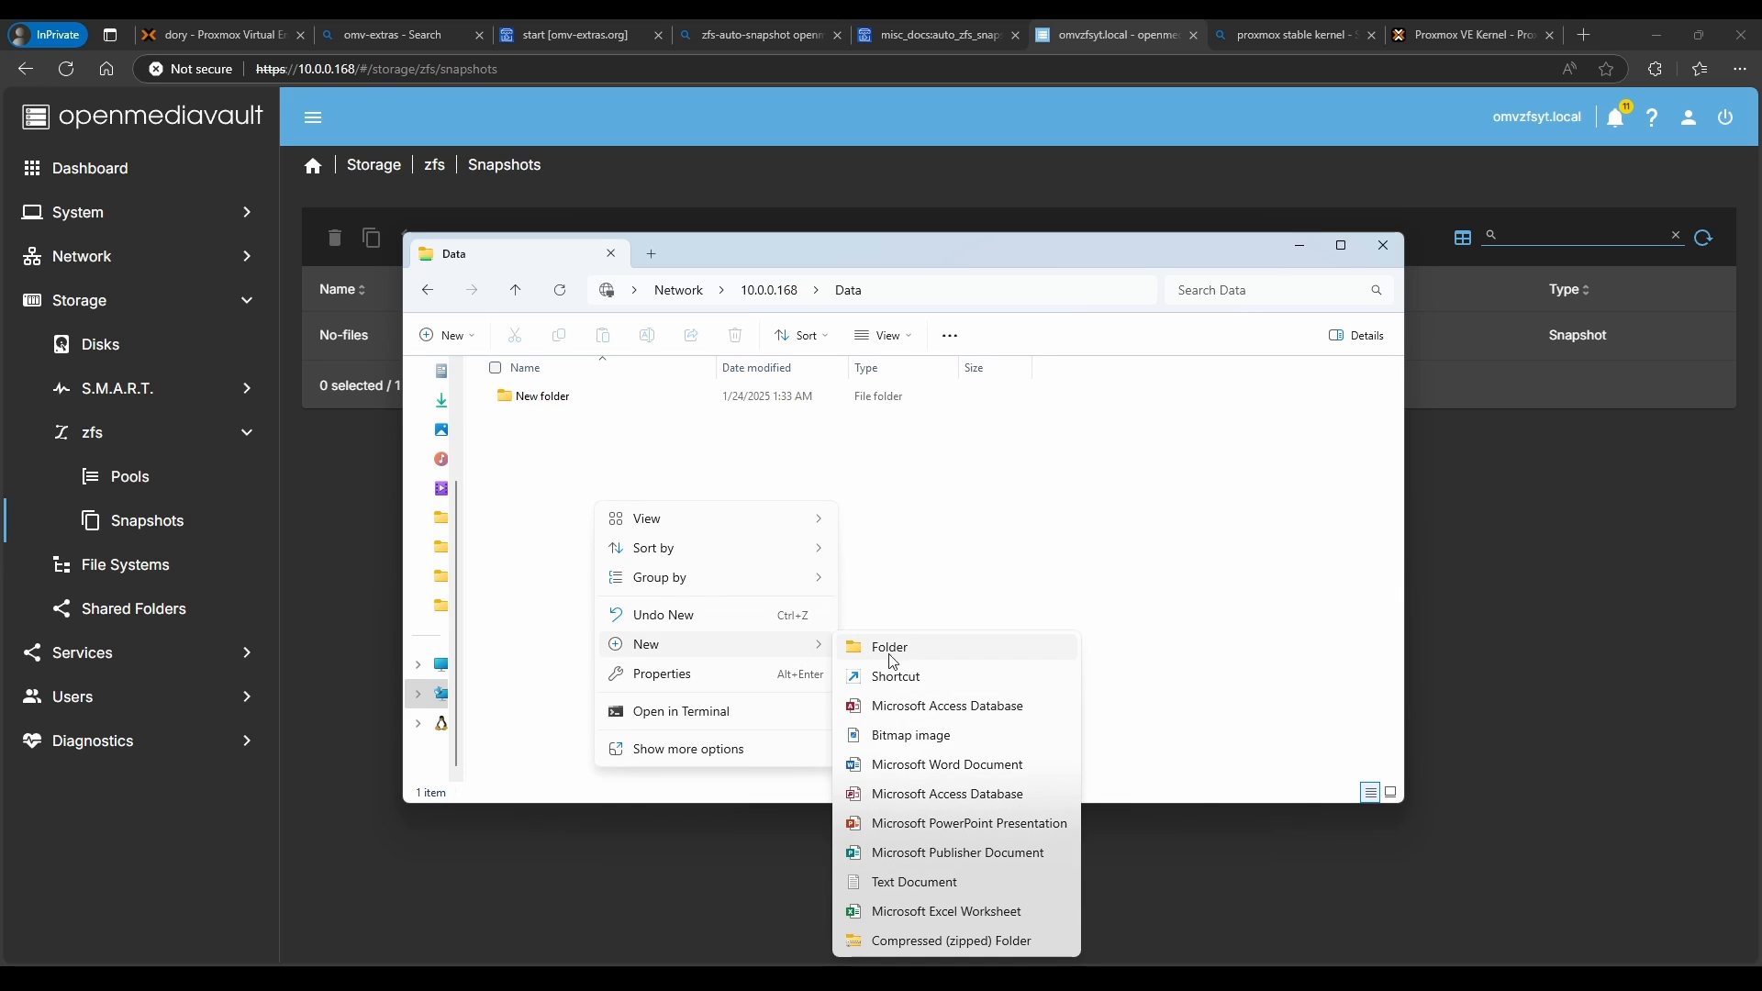
pyautogui.click(905, 882)
pyautogui.click(649, 511)
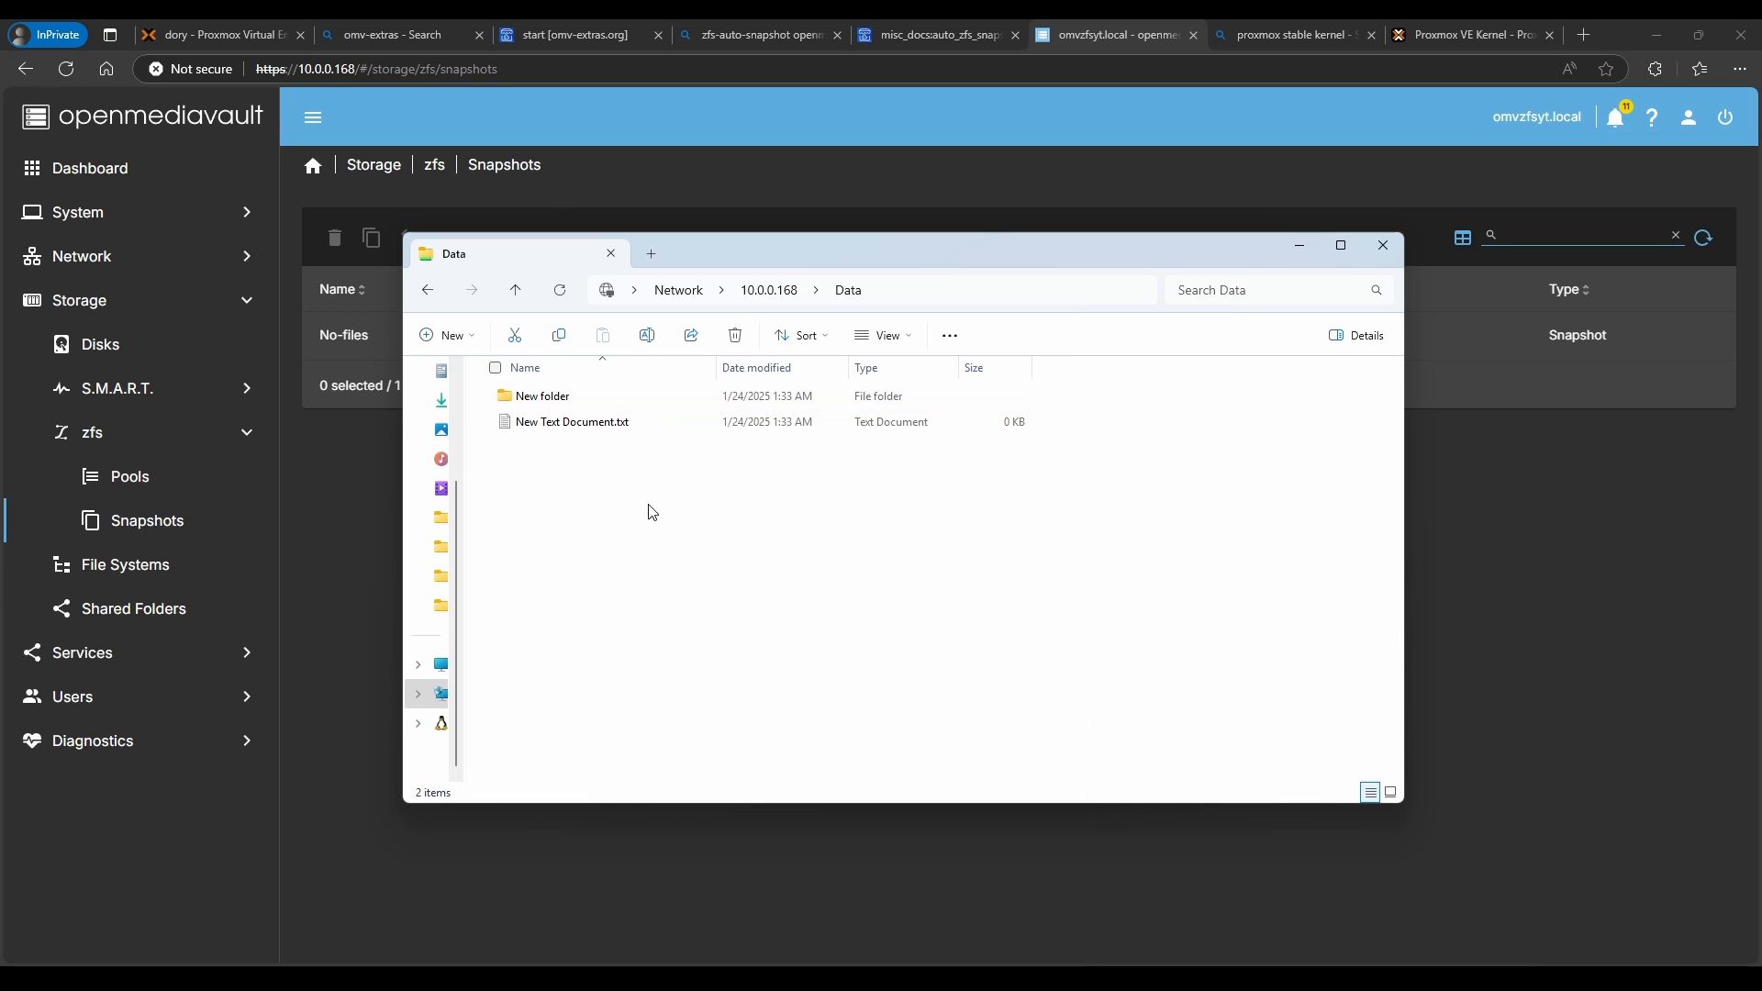
# - Write "asta" in New Text Document.txt, save the file, and close it
pyautogui.click(601, 423)
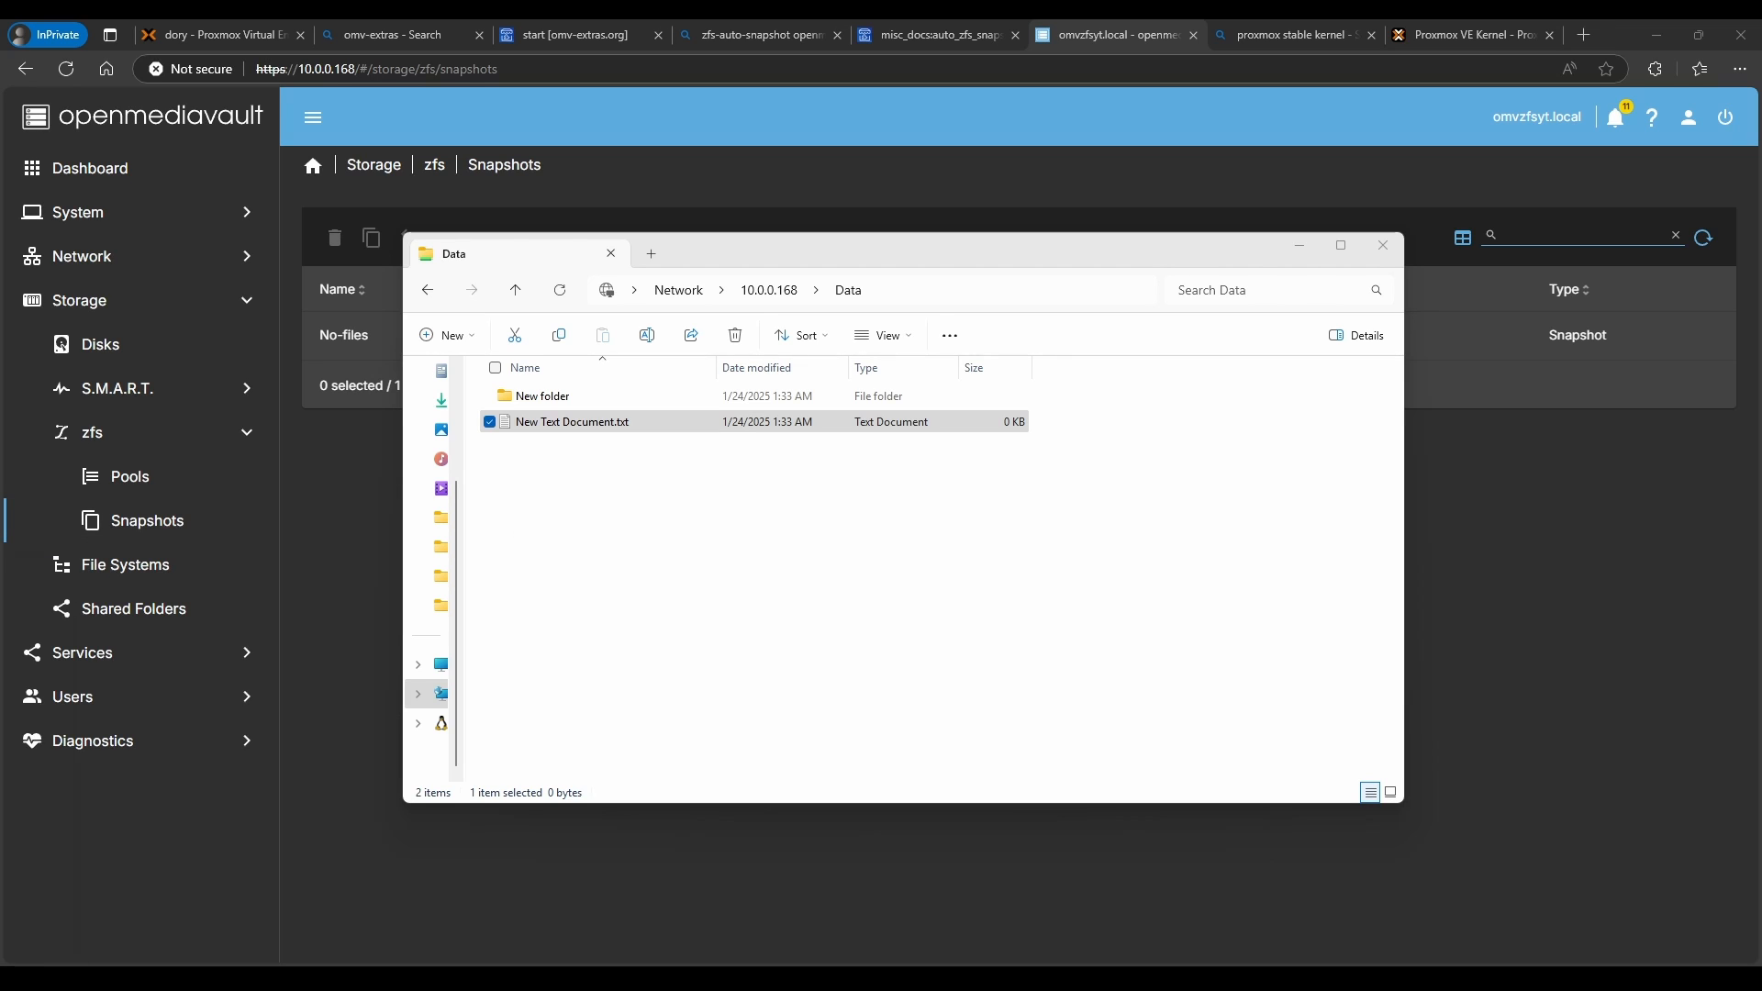
pyautogui.press('Return')
pyautogui.write('asta')
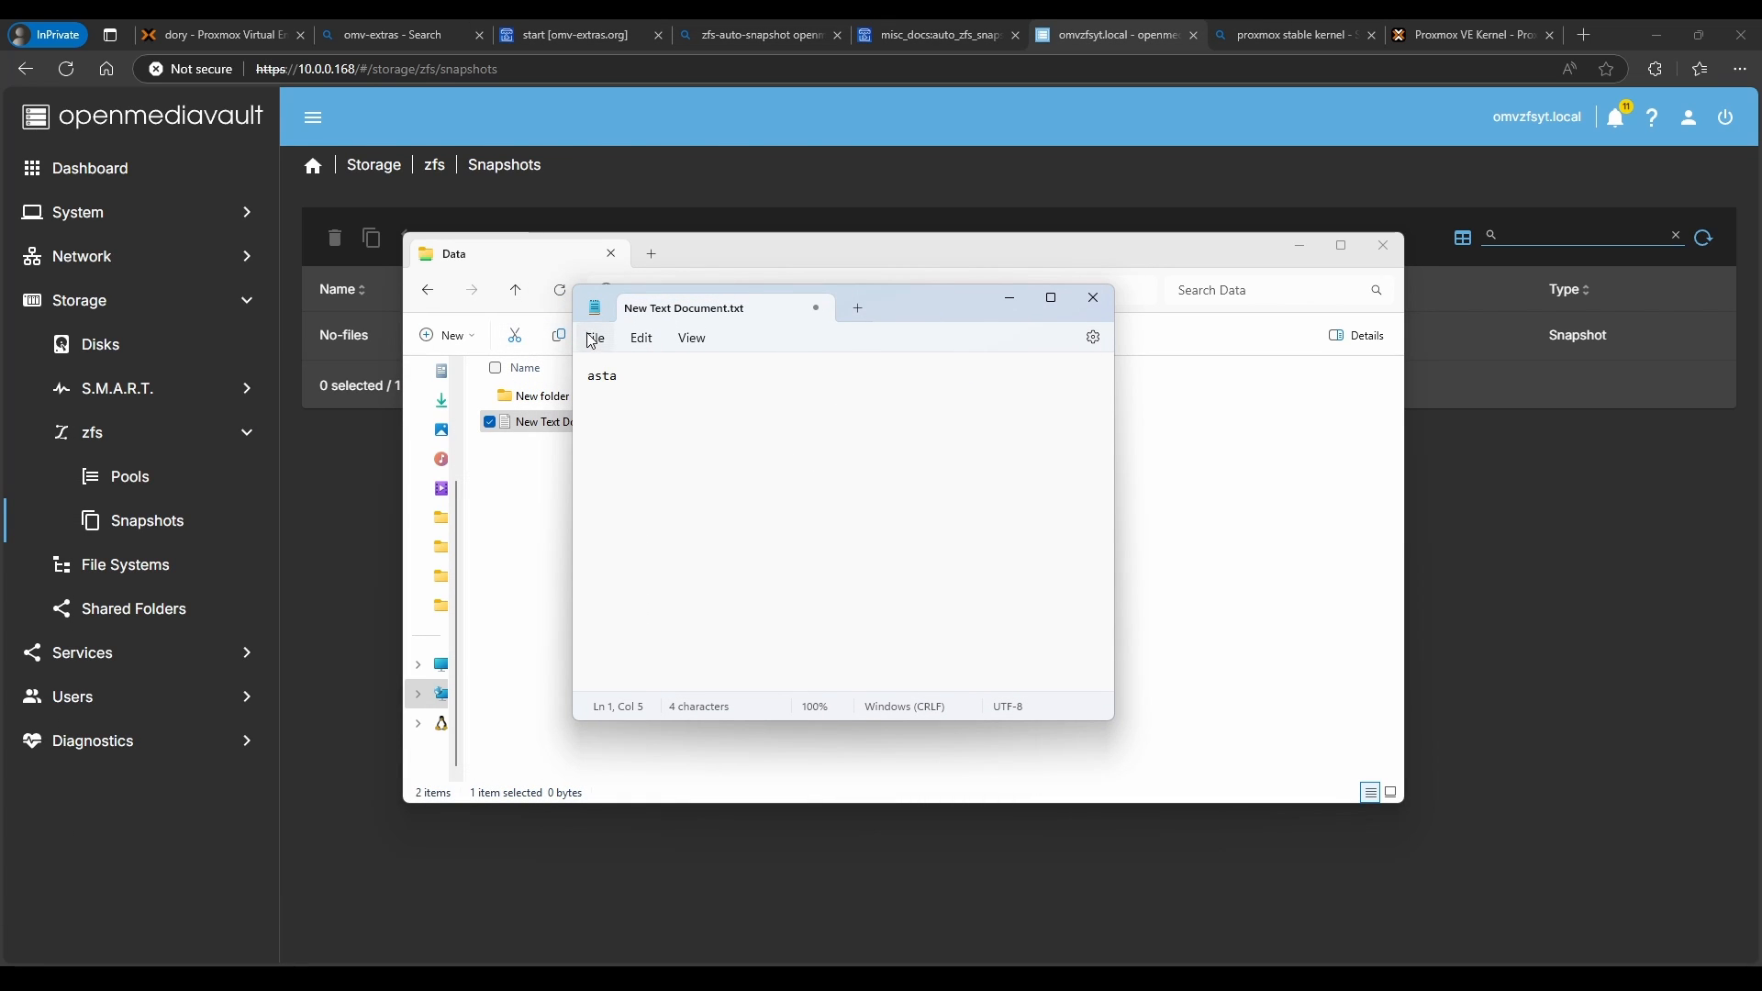
pyautogui.click(592, 339)
pyautogui.click(633, 465)
pyautogui.click(814, 308)
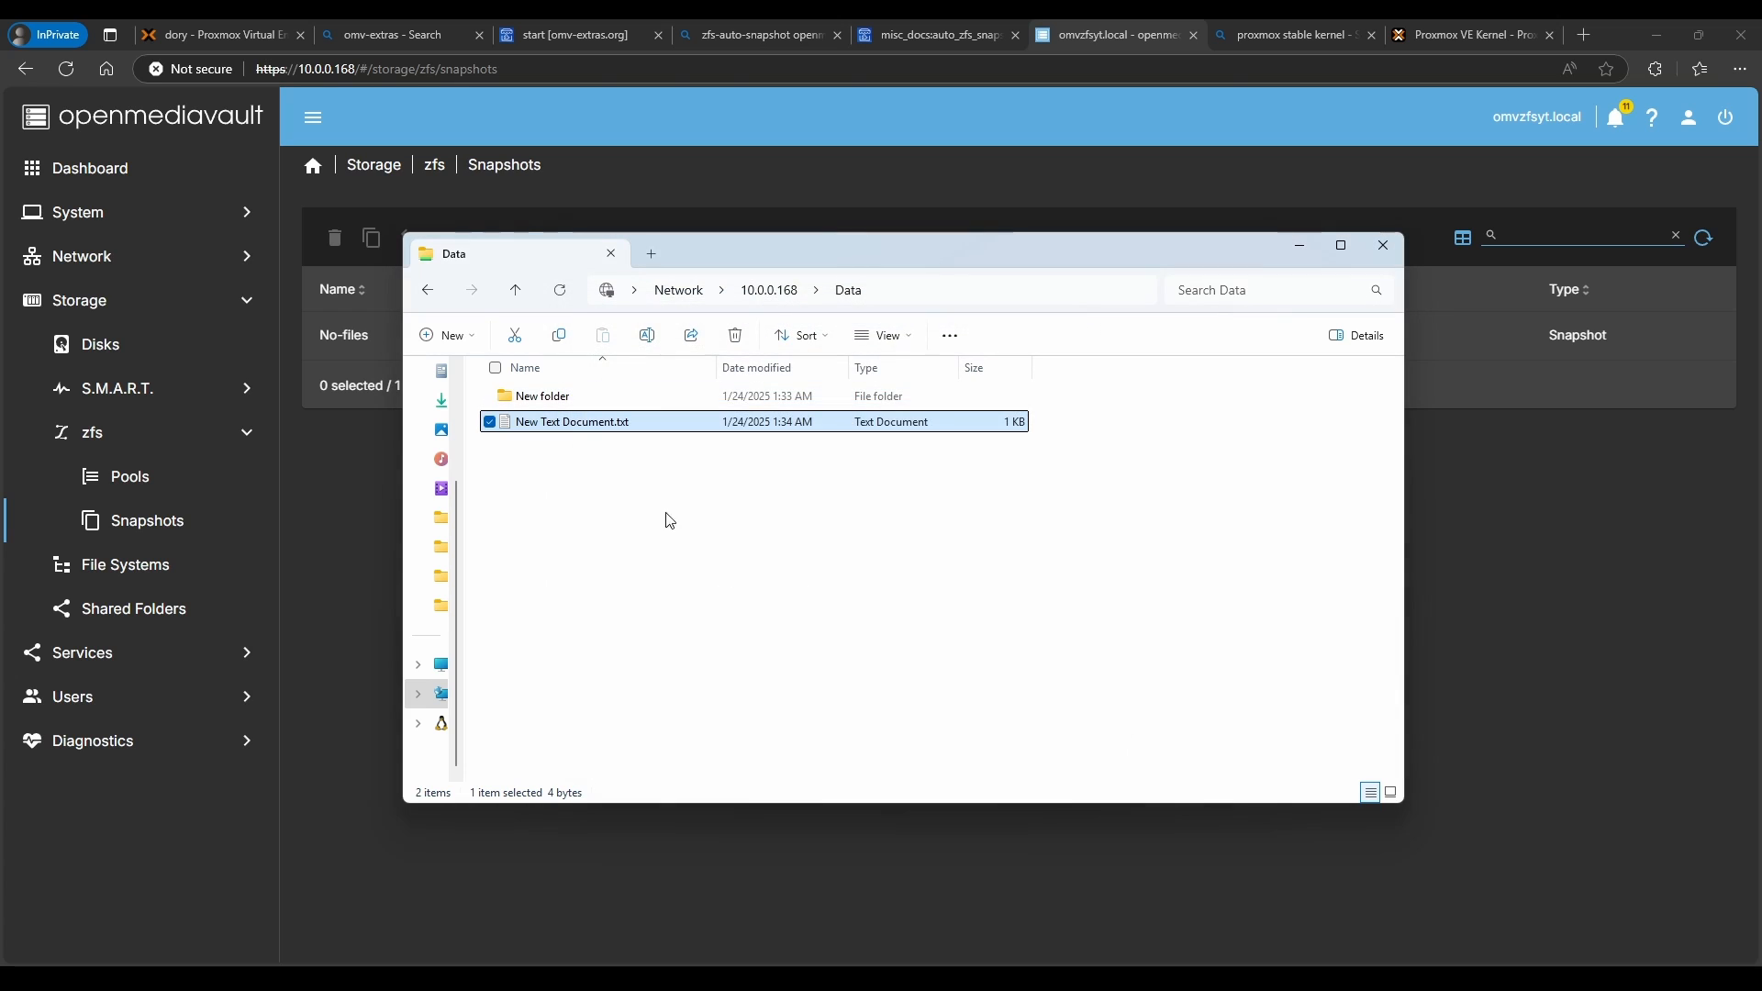
# - Create a second text document with its default name in the Data share and delete it
pyautogui.rightClick(540, 504)
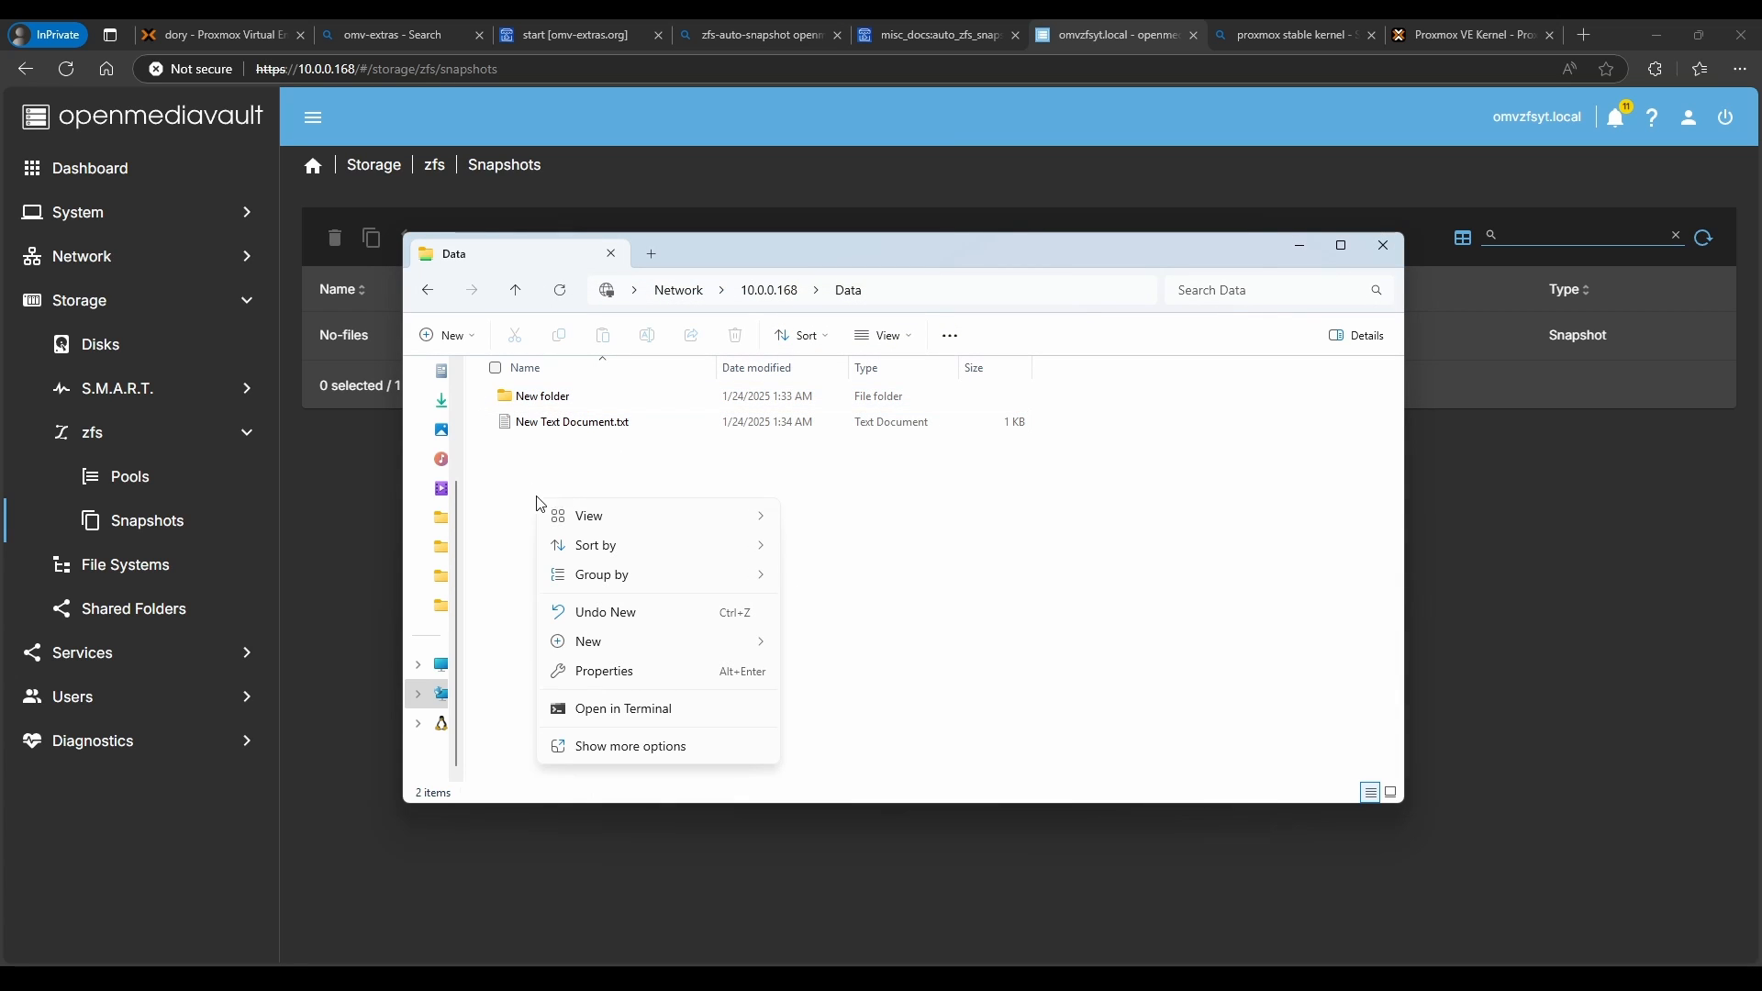
pyautogui.moveTo(693, 648)
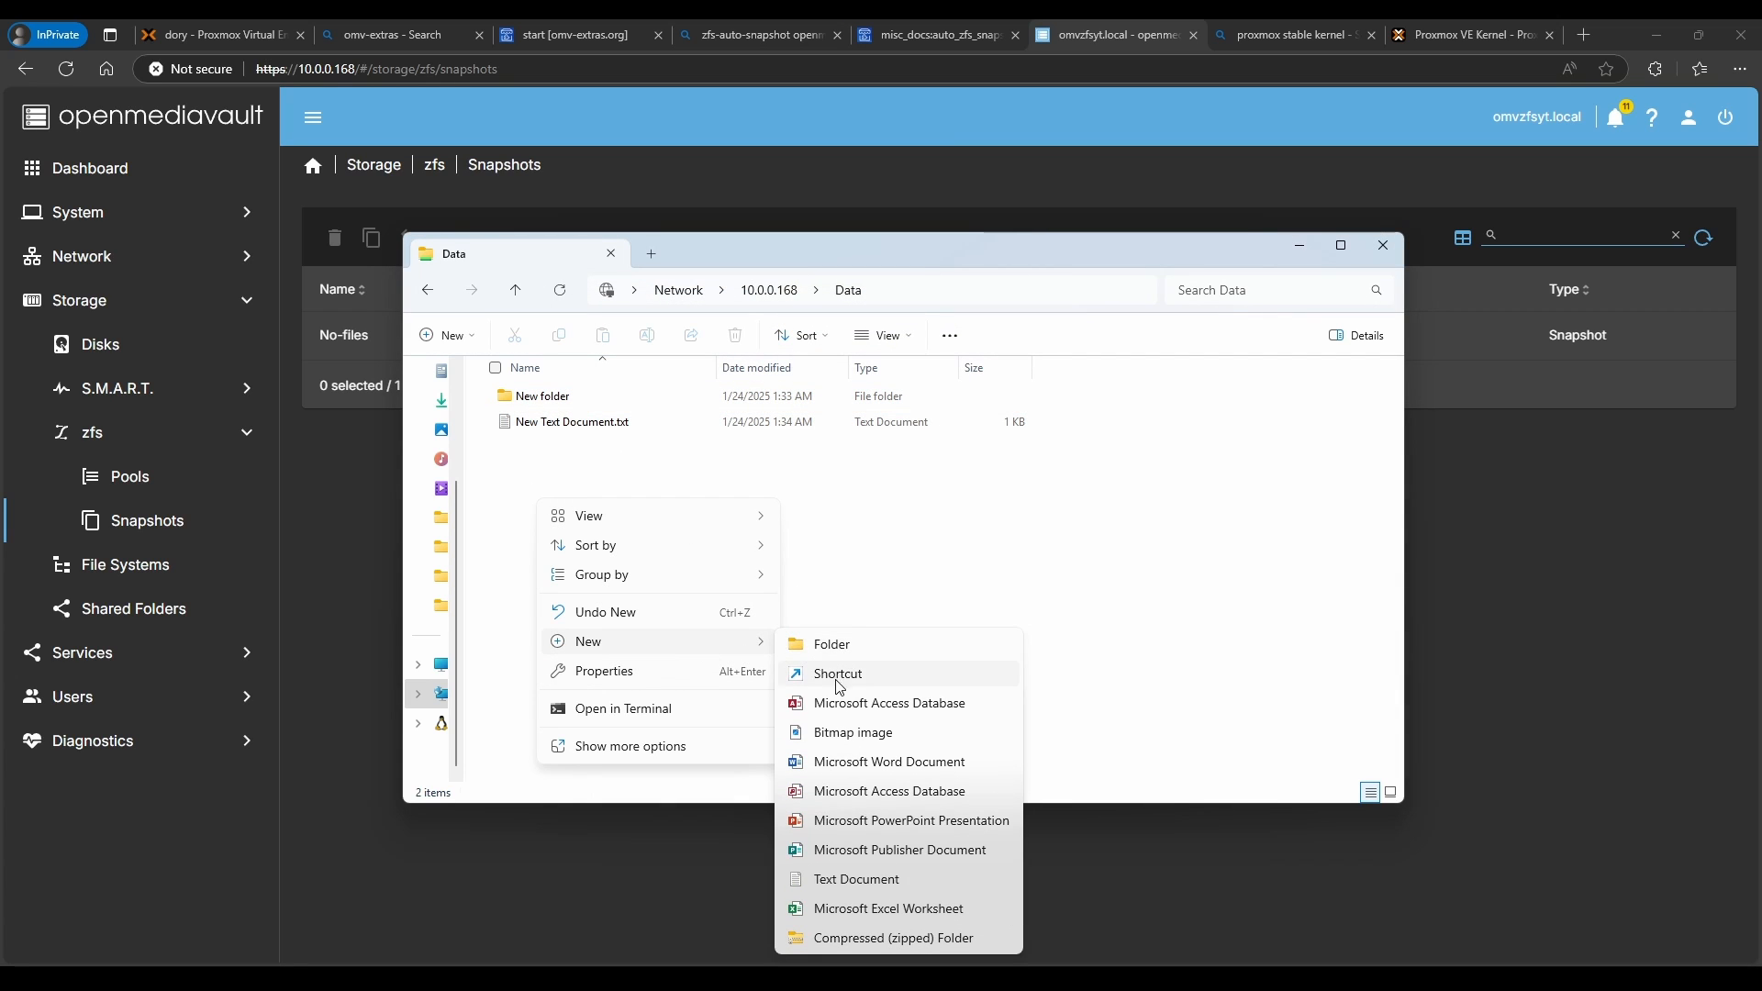
pyautogui.click(841, 880)
pyautogui.press('Return')
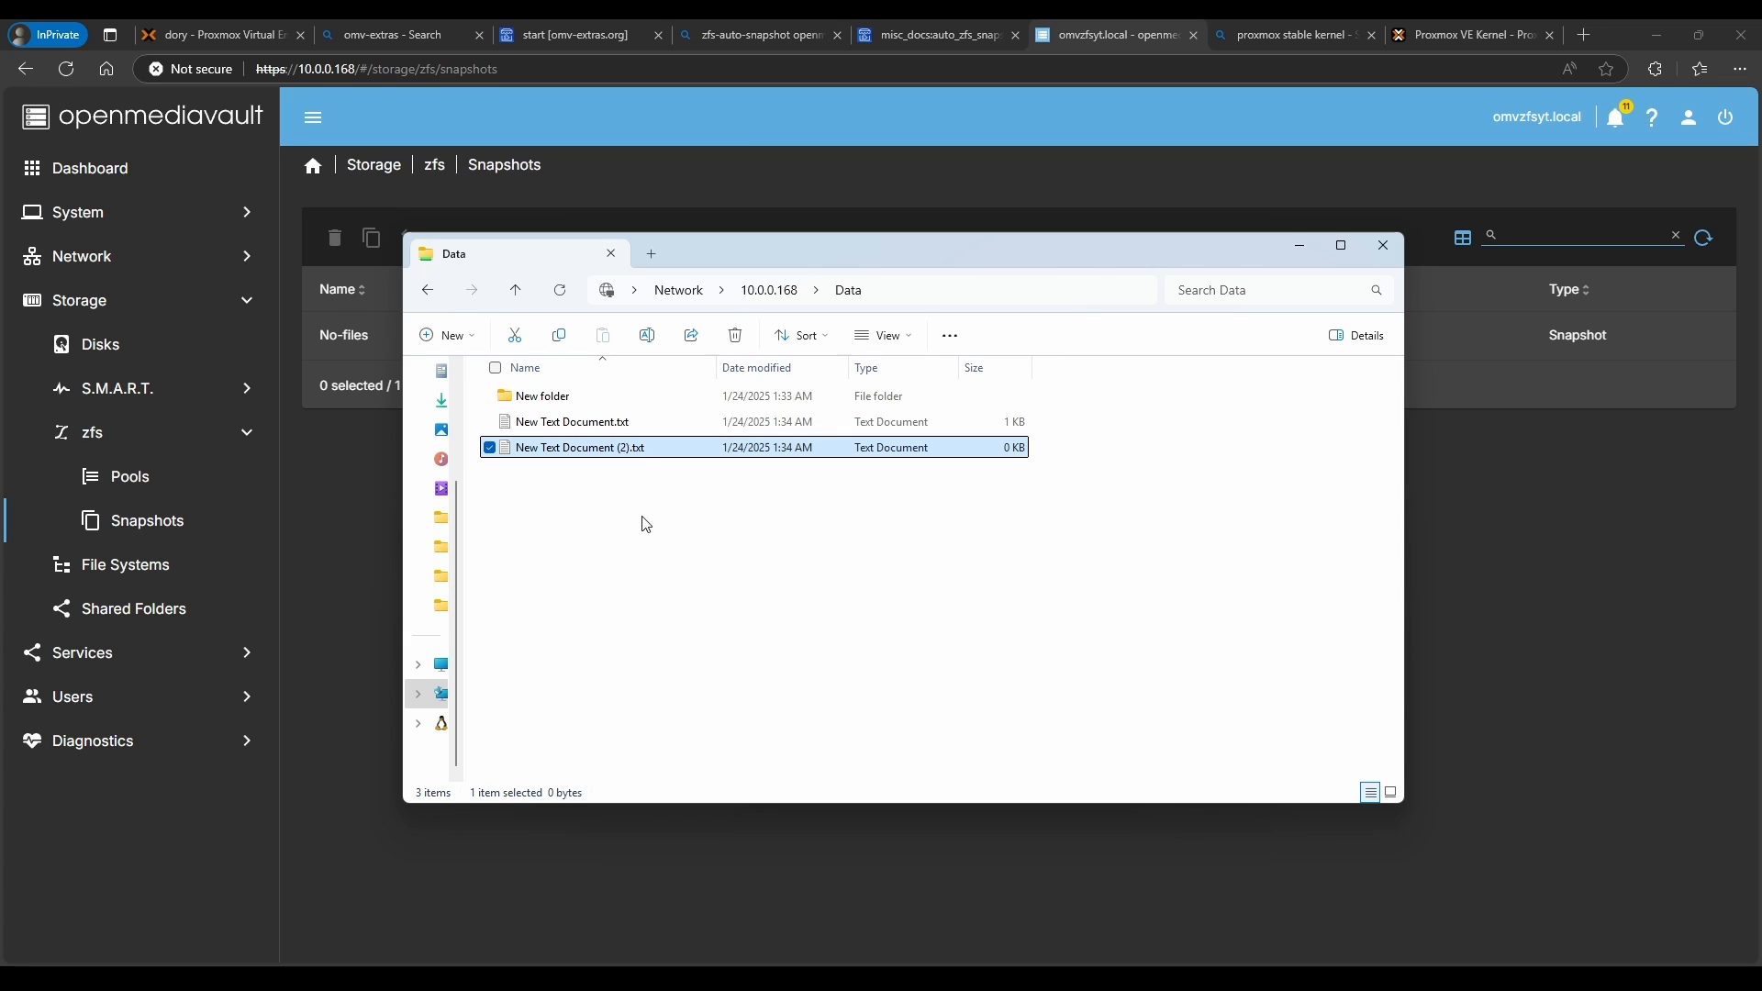
pyautogui.press('Delete')
pyautogui.click(944, 581)
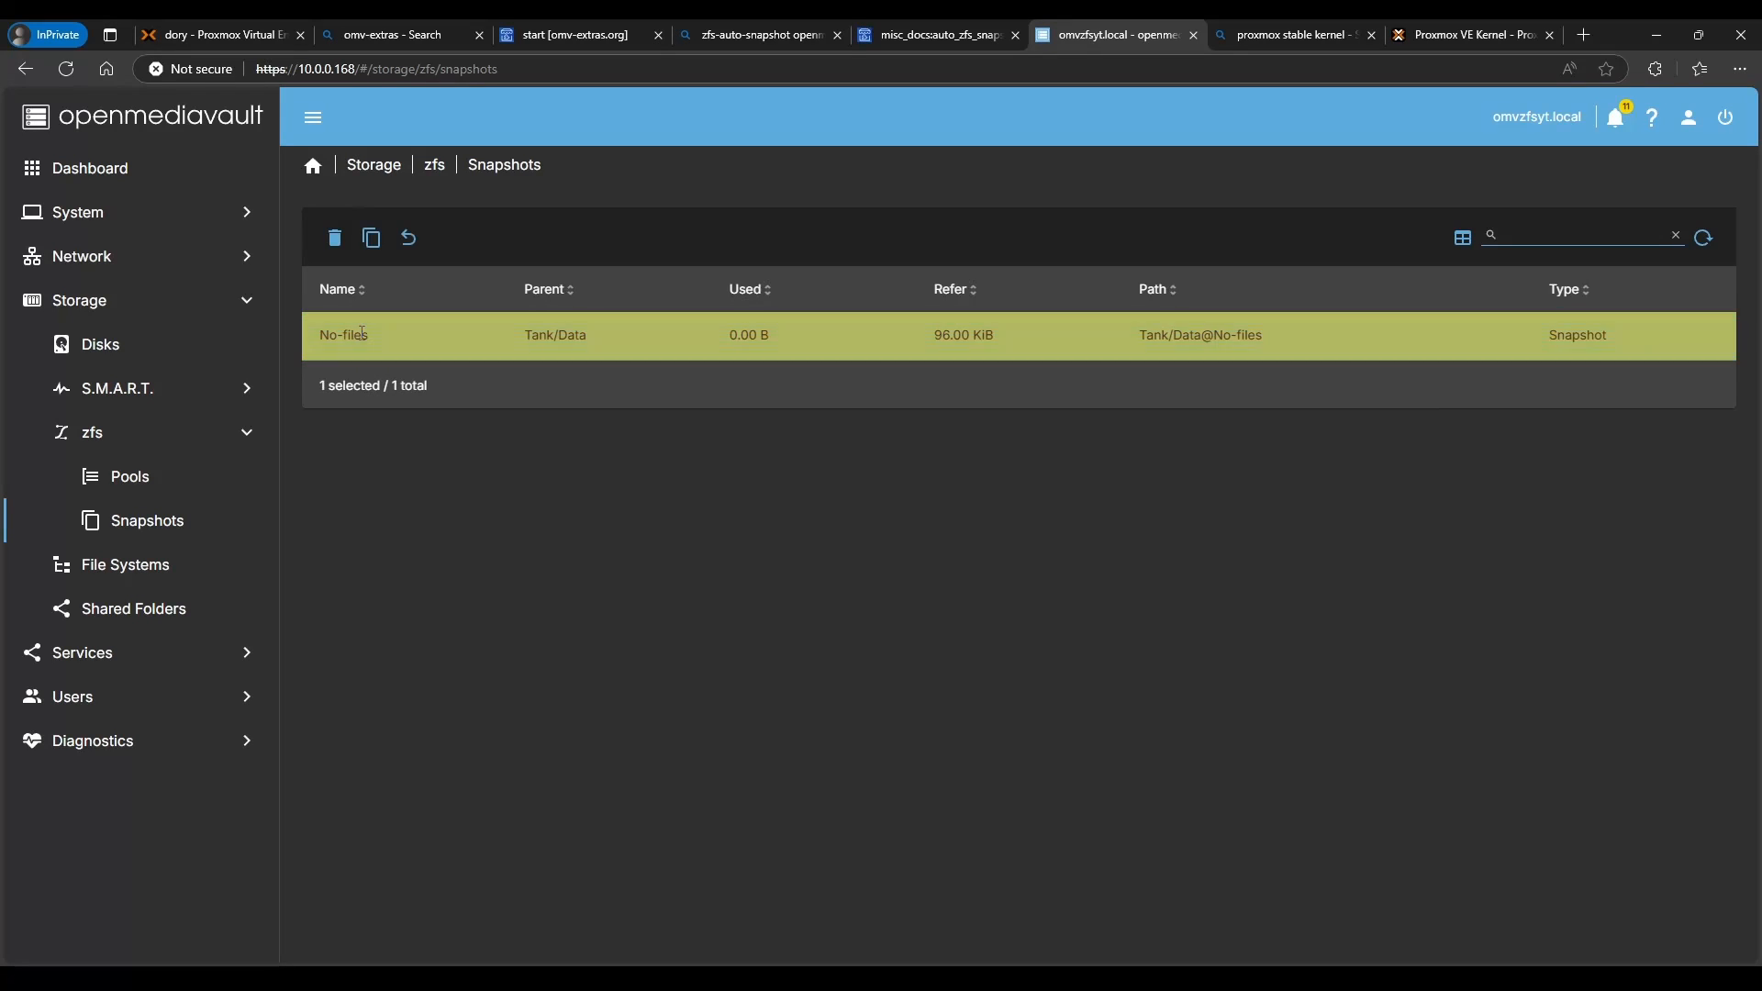
# - Roll the Tank/Data dataset back to the No-files snapshot and refresh the Data share's file listing
pyautogui.click(353, 336)
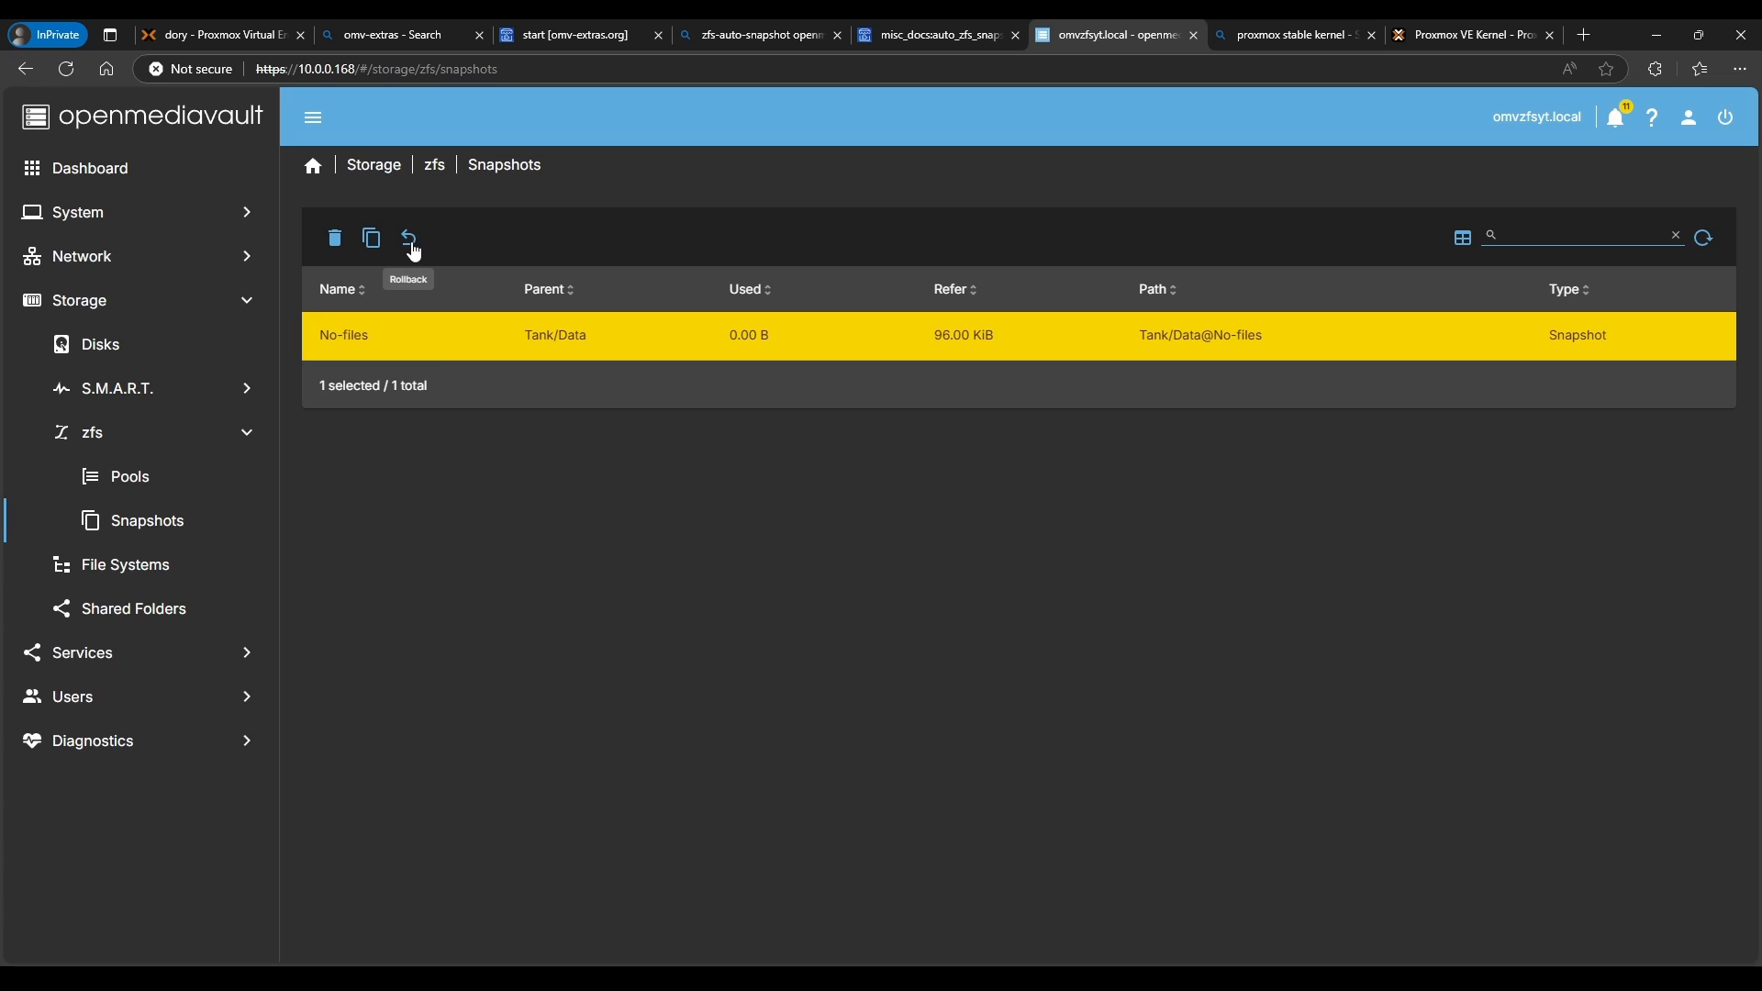
pyautogui.click(410, 239)
pyautogui.click(1005, 569)
pyautogui.hotkey('alt', 'Tab')
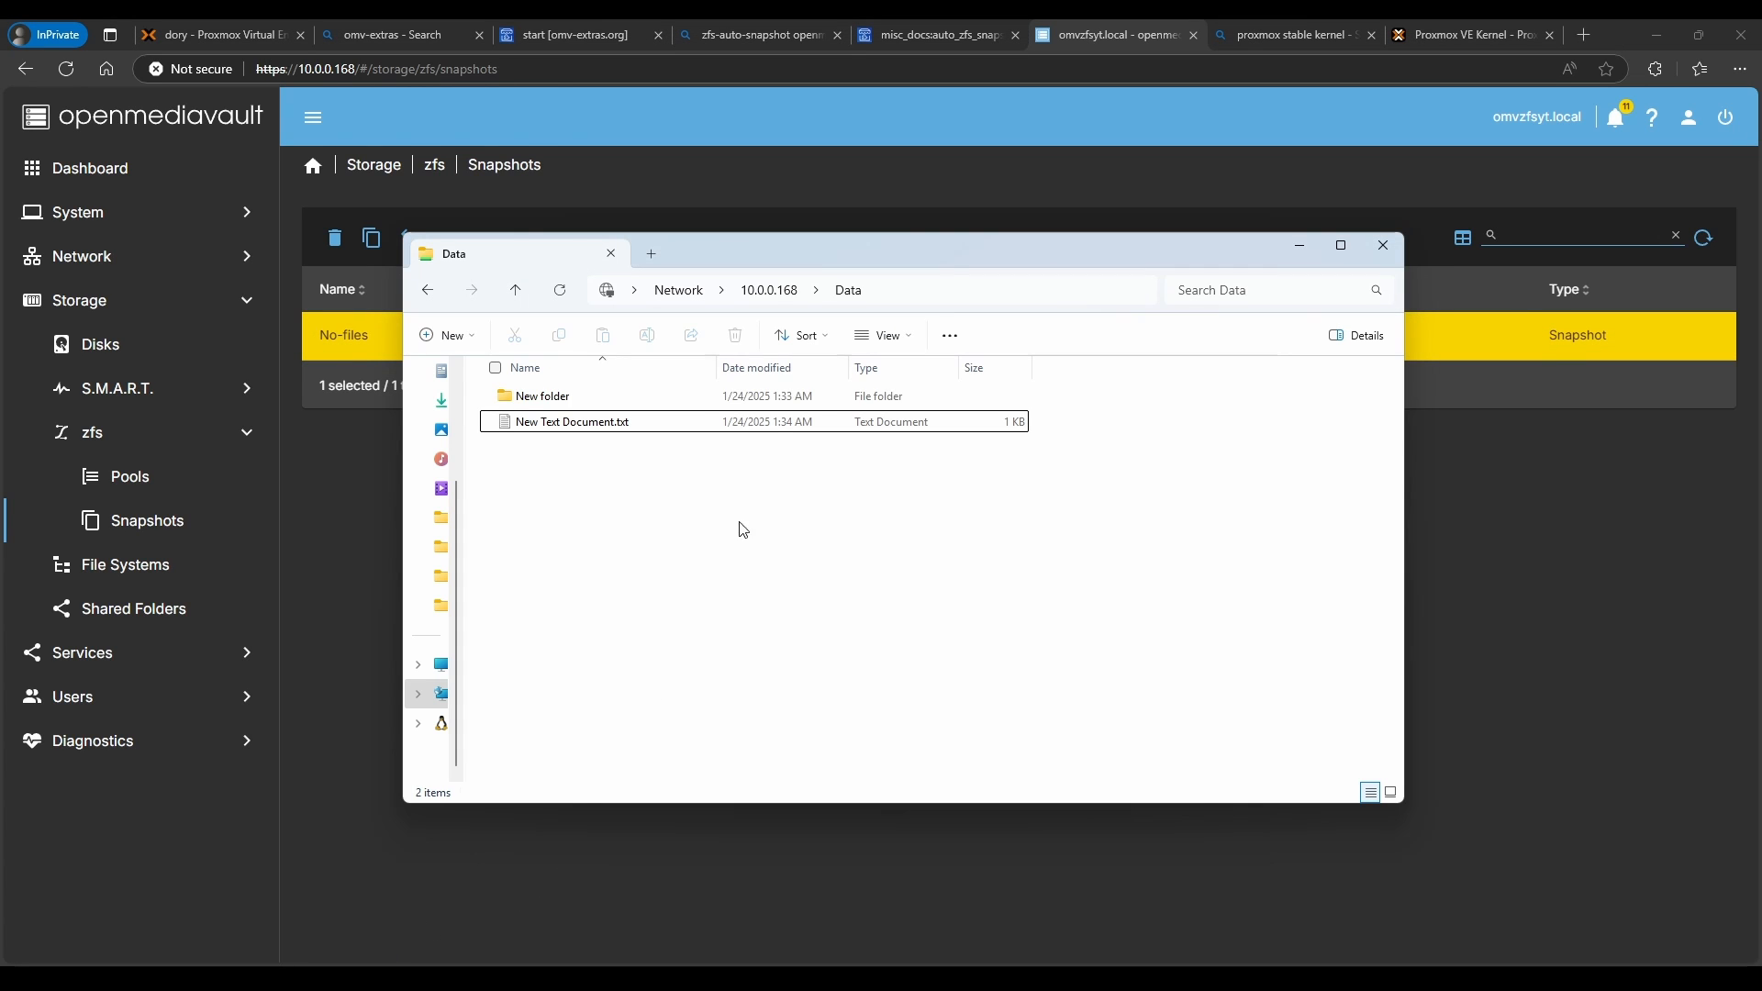
pyautogui.click(562, 295)
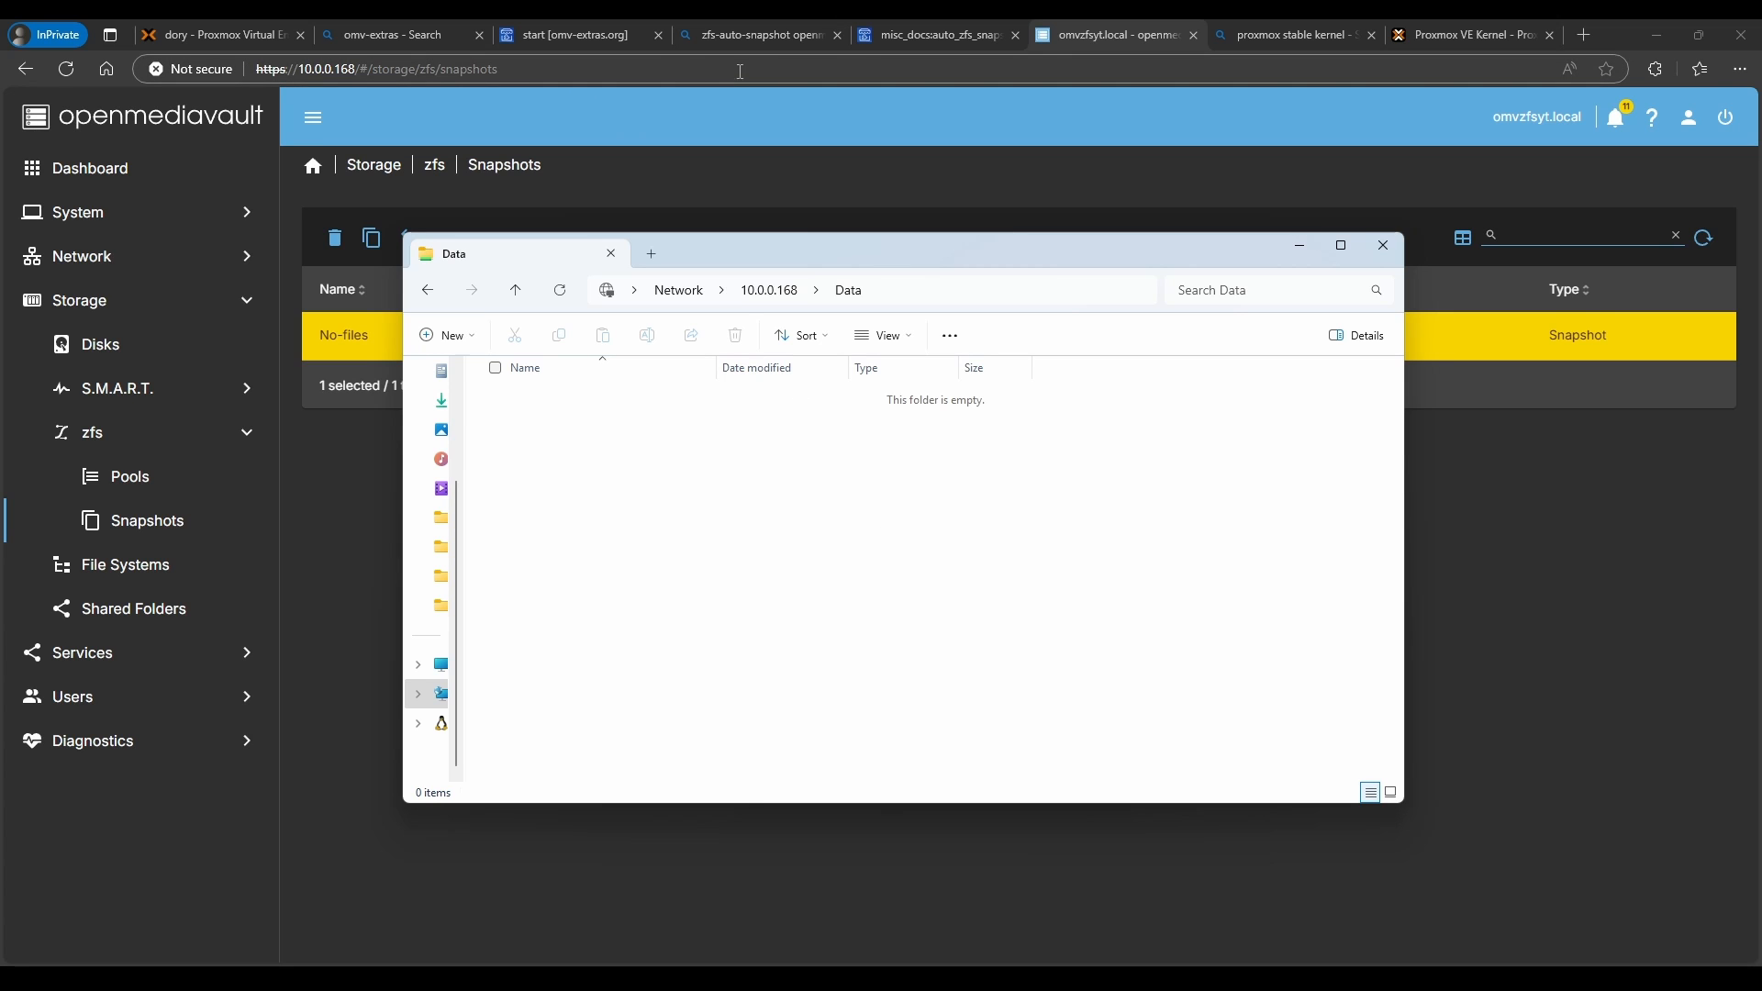
# - Open the Automated ZFS Snapshots guide on the omv-extras wiki and examine its install commands and default snapshot schedule
pyautogui.click(757, 46)
pyautogui.click(757, 46)
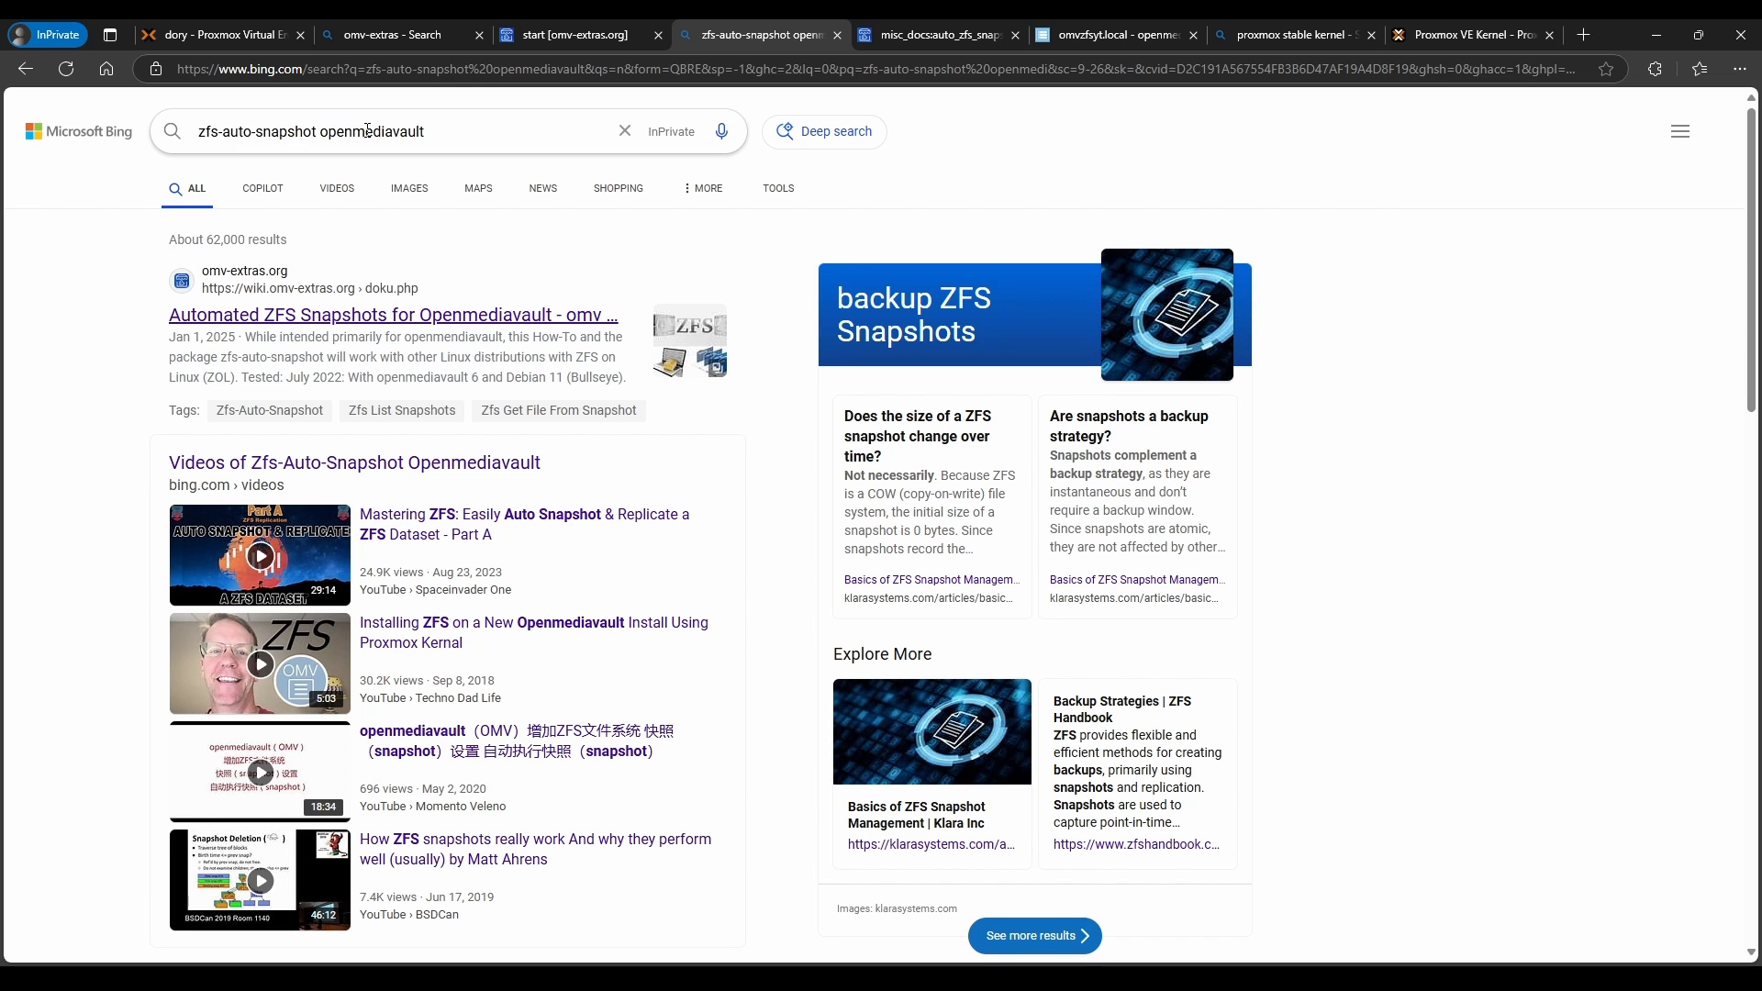
pyautogui.click(349, 320)
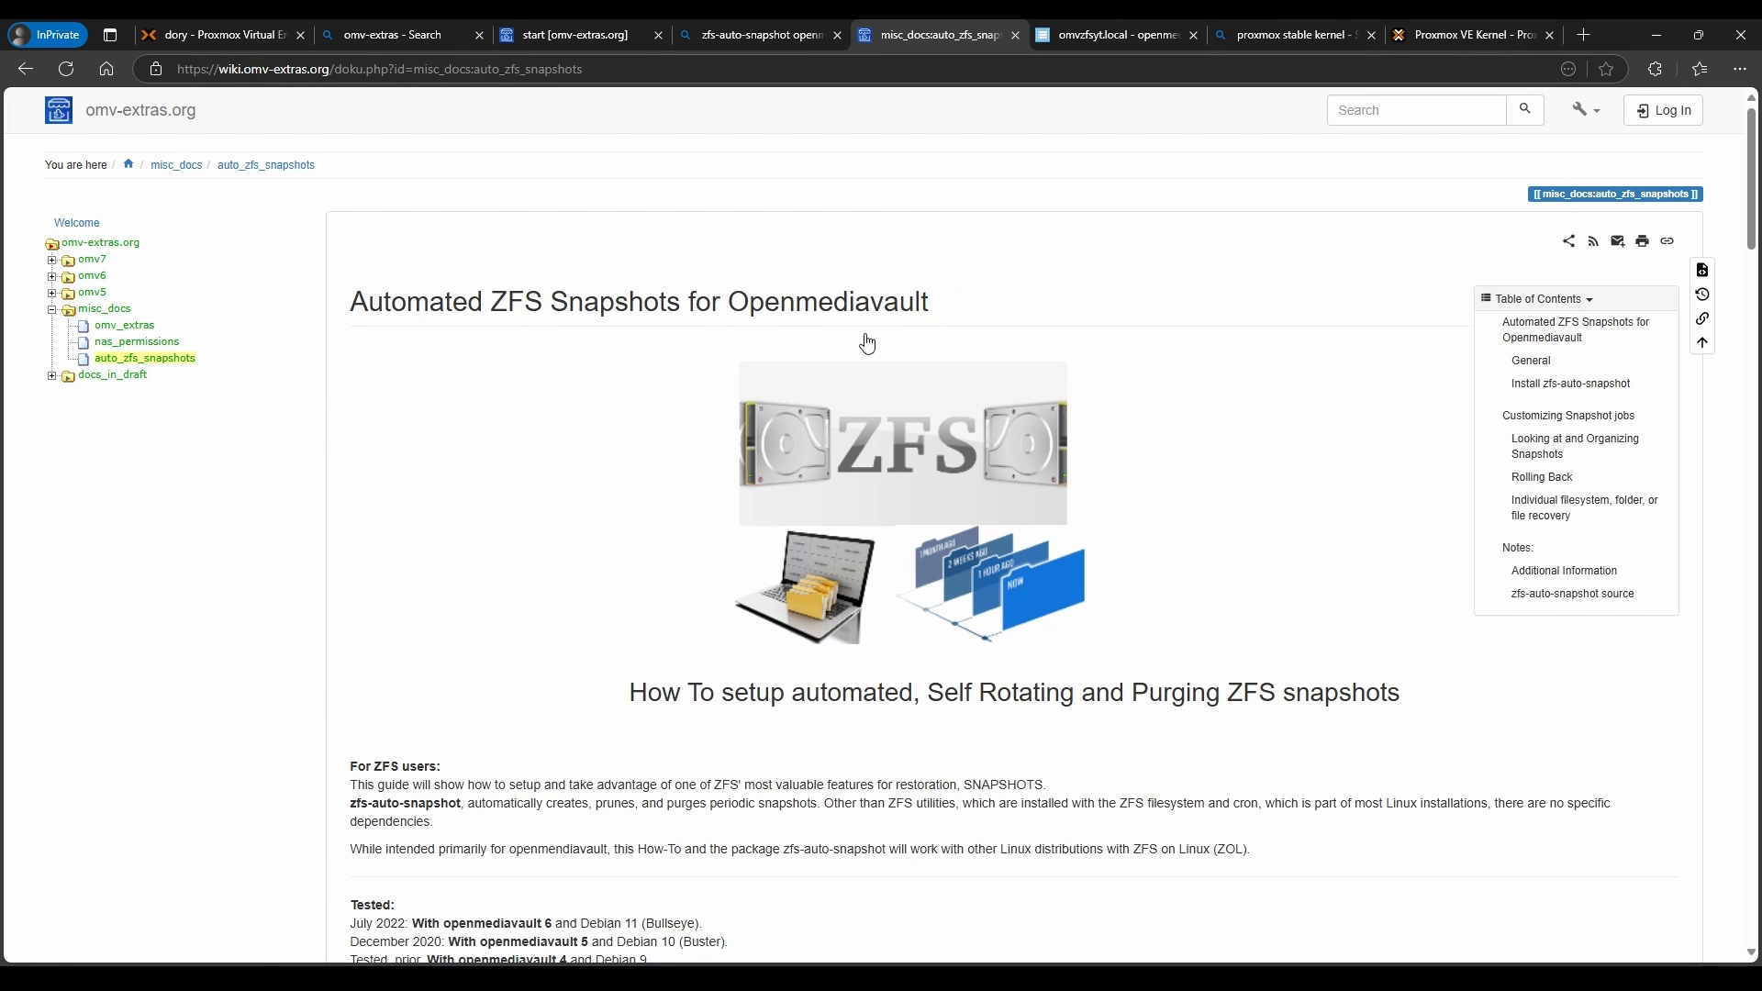
pyautogui.scroll(-3, 525, 452)
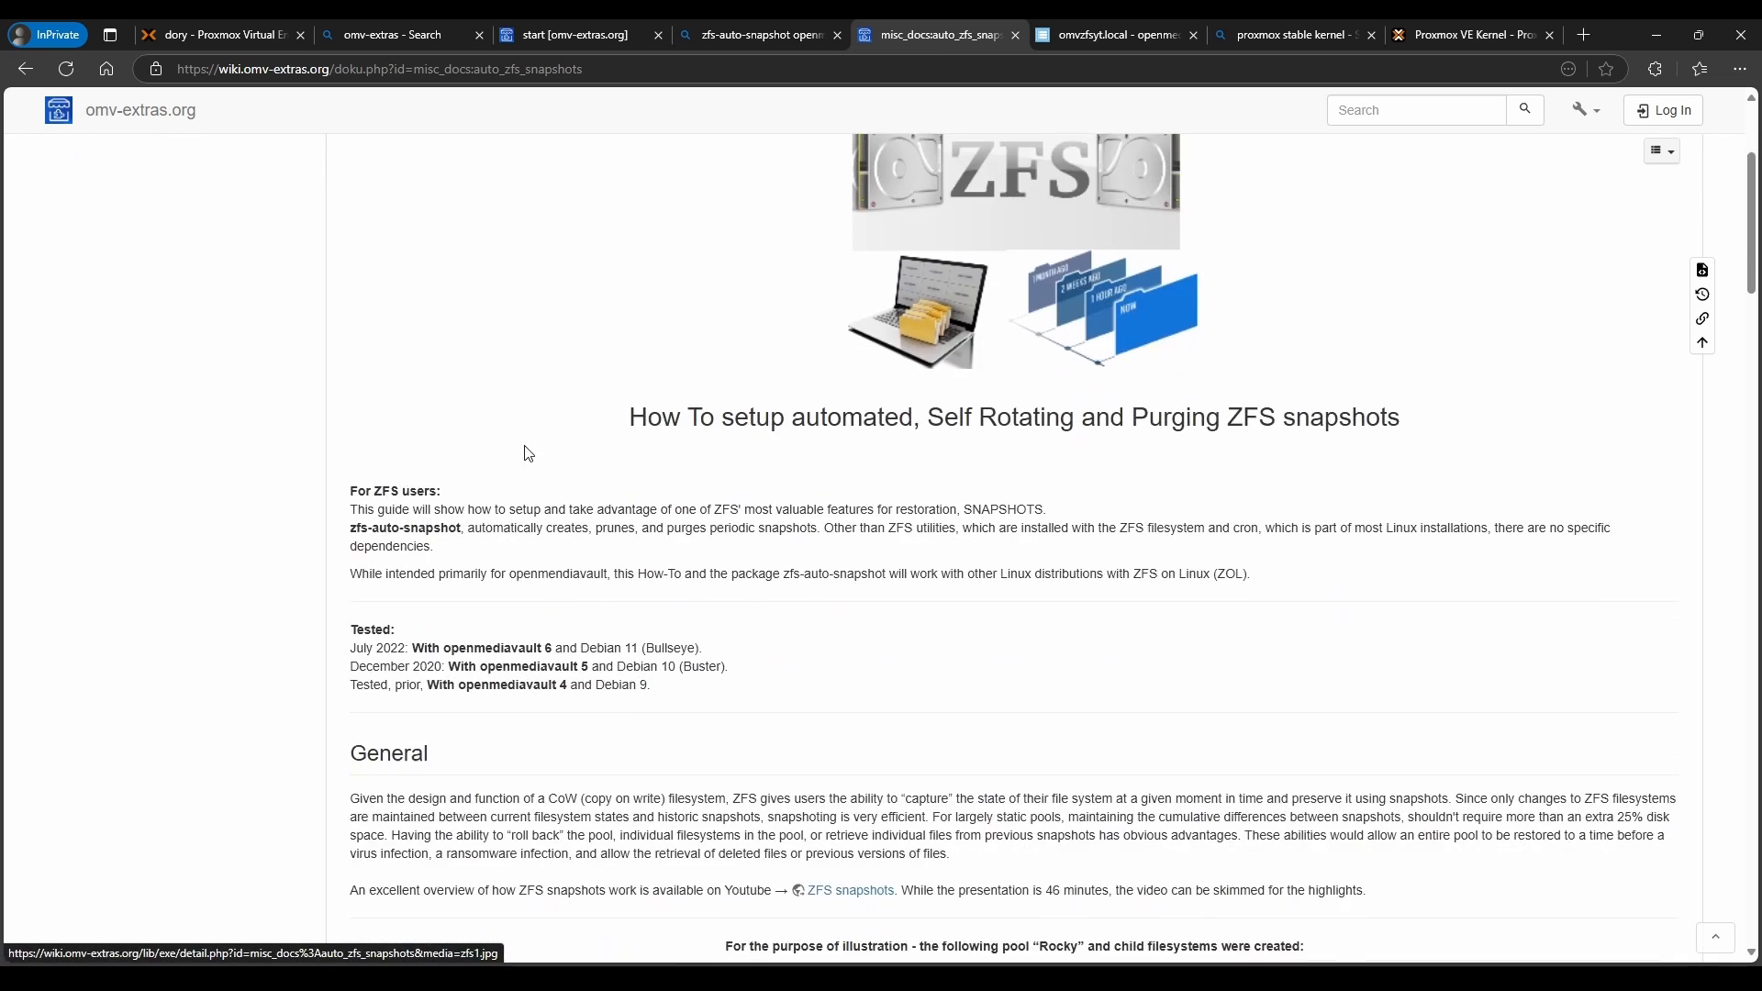
pyautogui.scroll(-3, 516, 503)
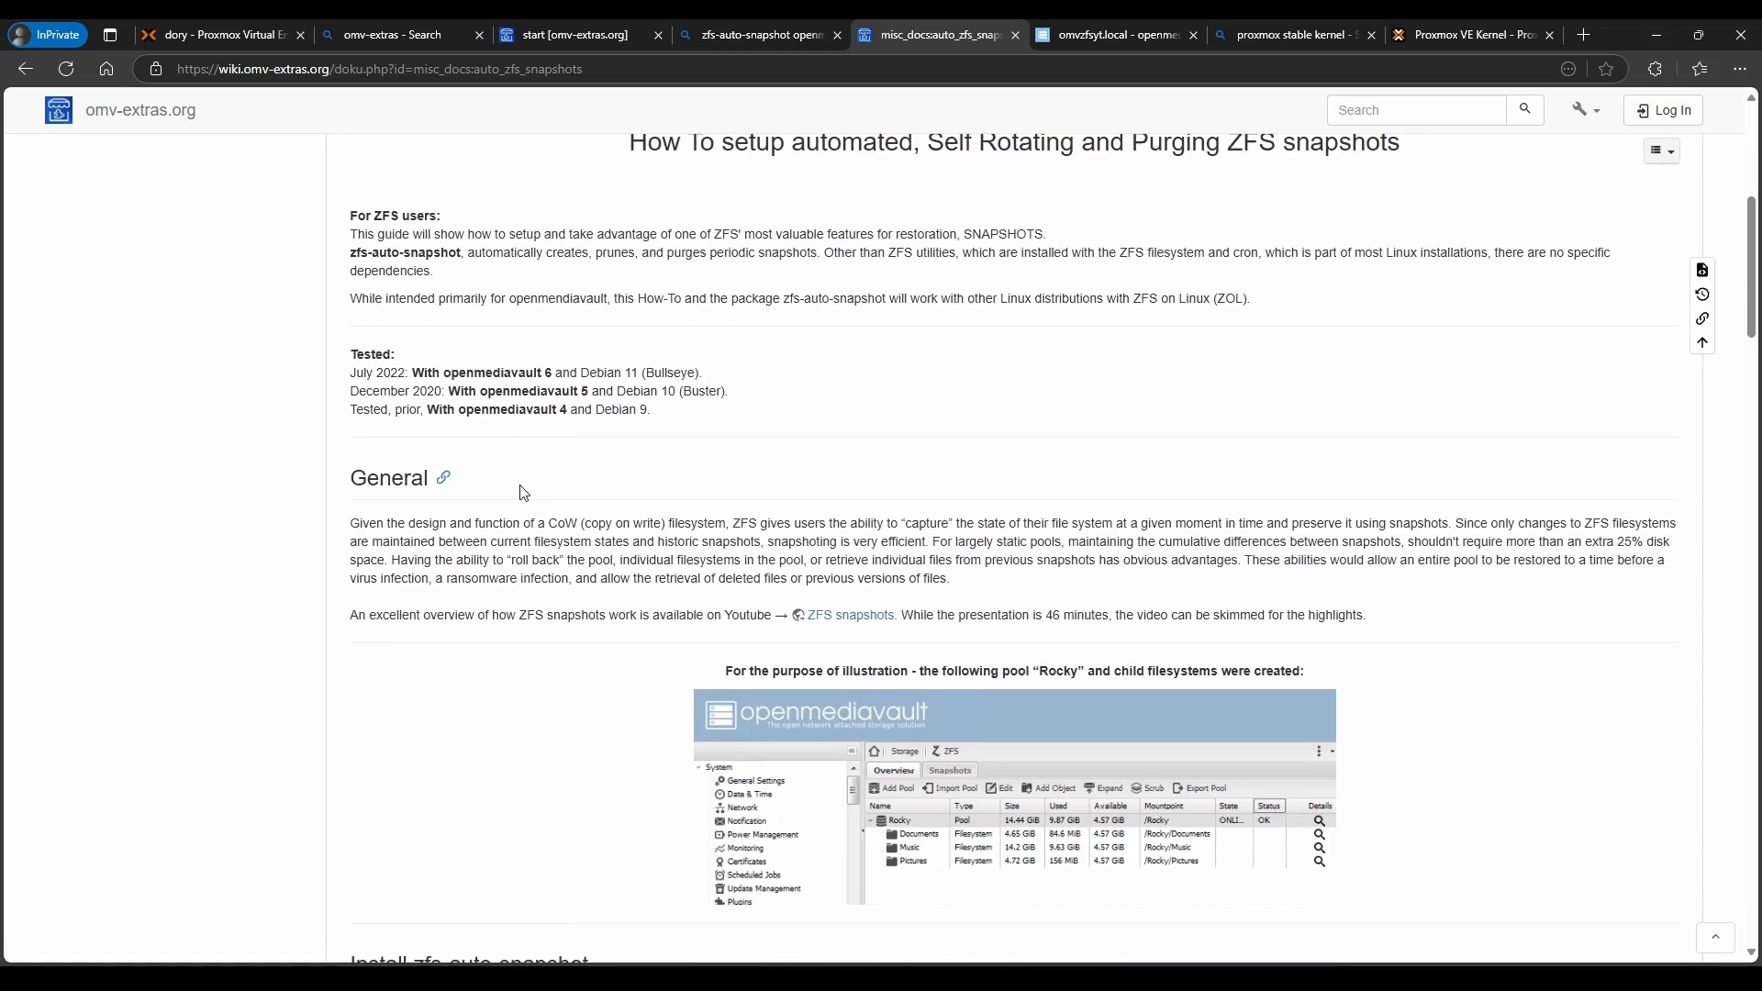
pyautogui.scroll(-7, 520, 488)
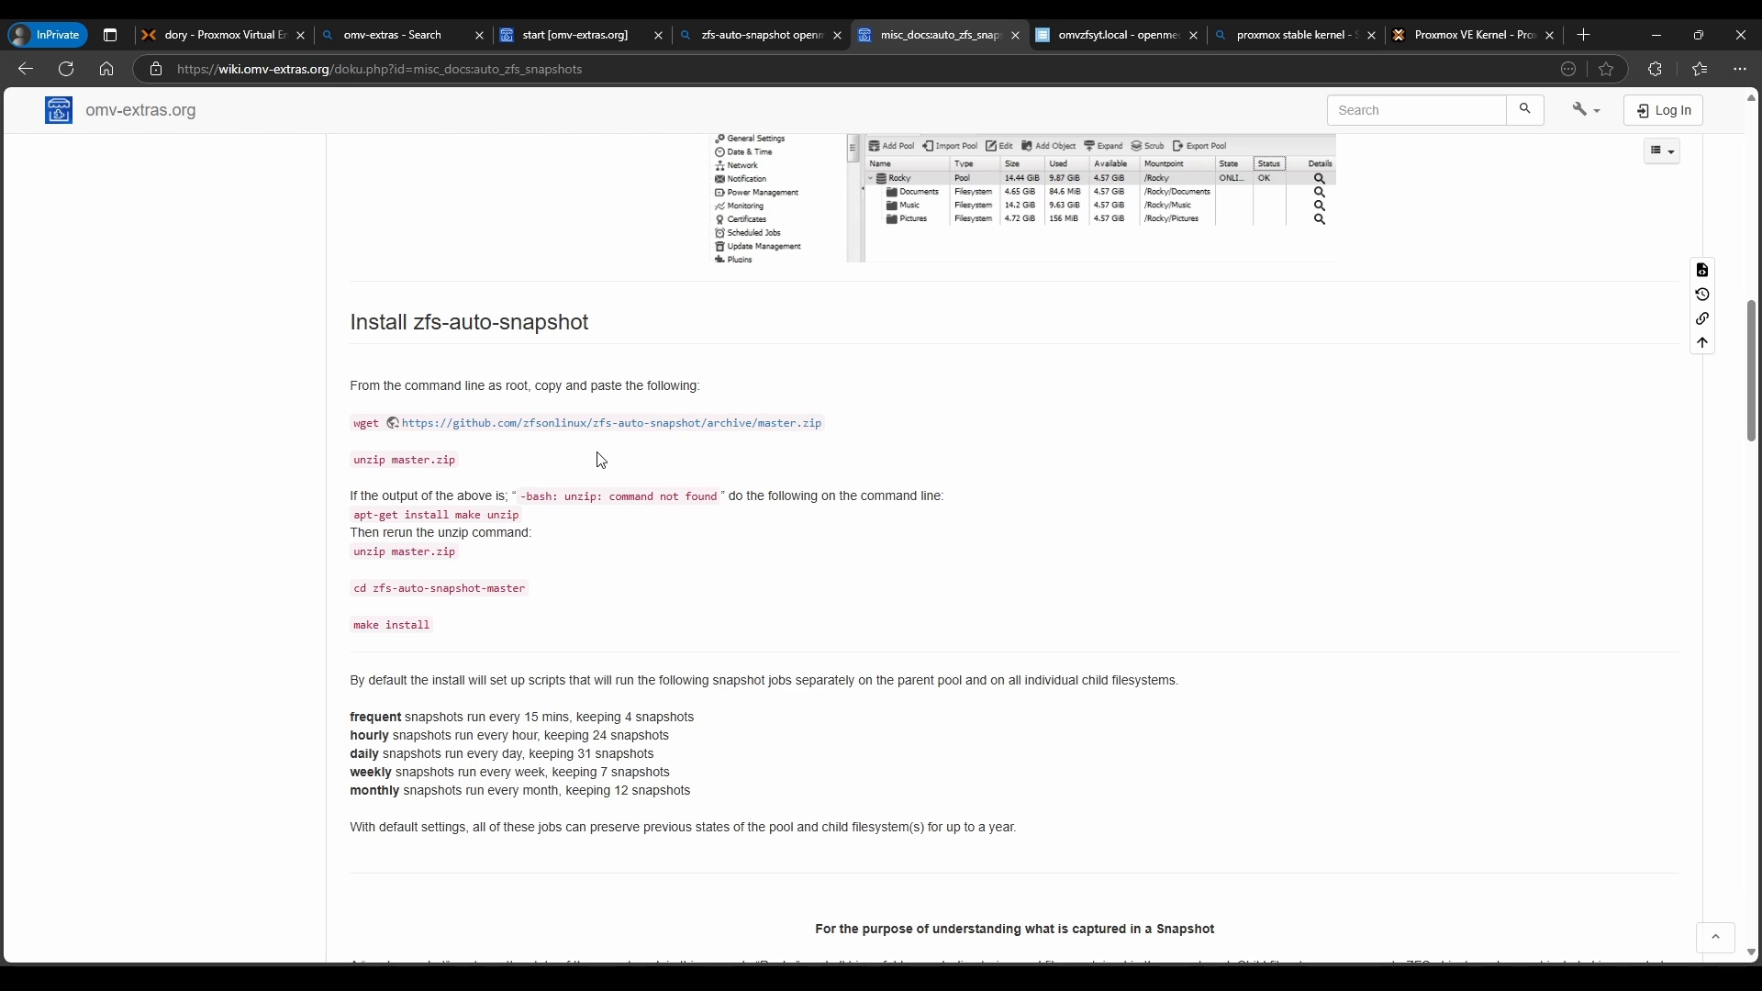
pyautogui.scroll(-3, 601, 460)
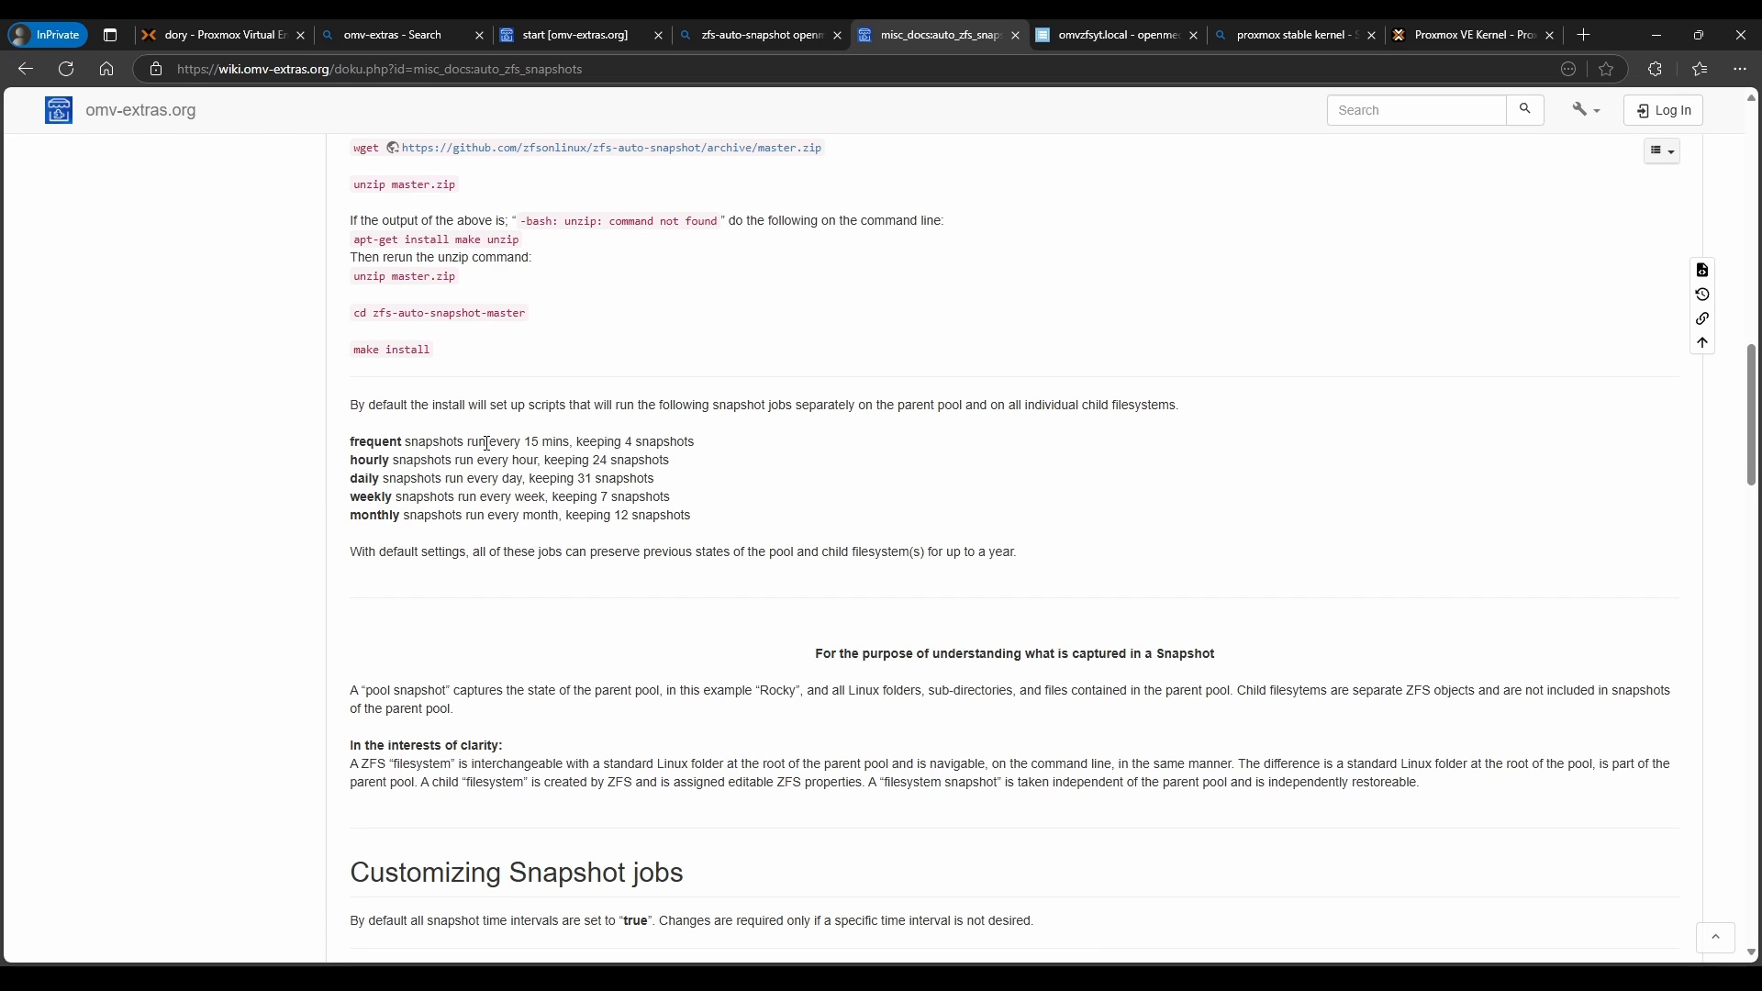
pyautogui.moveTo(576, 442); pyautogui.dragTo(489, 442)
pyautogui.moveTo(624, 443); pyautogui.dragTo(707, 449)
pyautogui.click(449, 464)
# - Examine the guide's Customizing Snapshot jobs section for the commands that enable or disable snapshot intervals per pool and filesystem
pyautogui.scroll(-5, 633, 540)
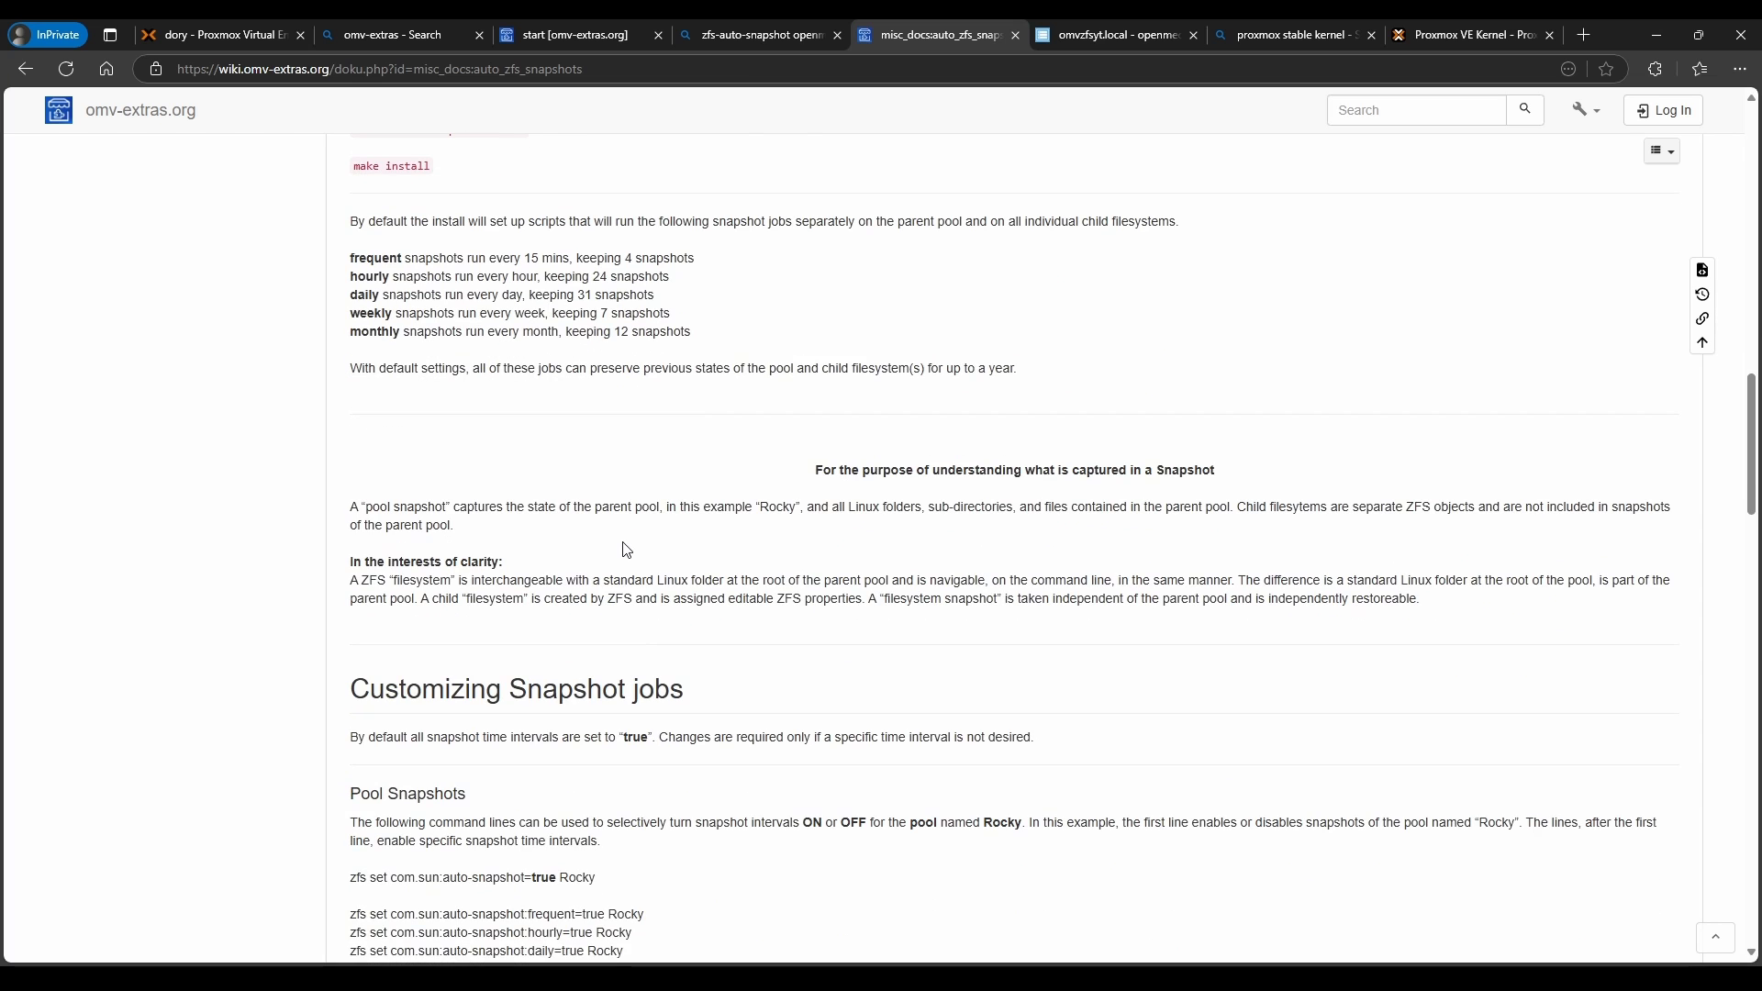
pyautogui.scroll(-2, 624, 543)
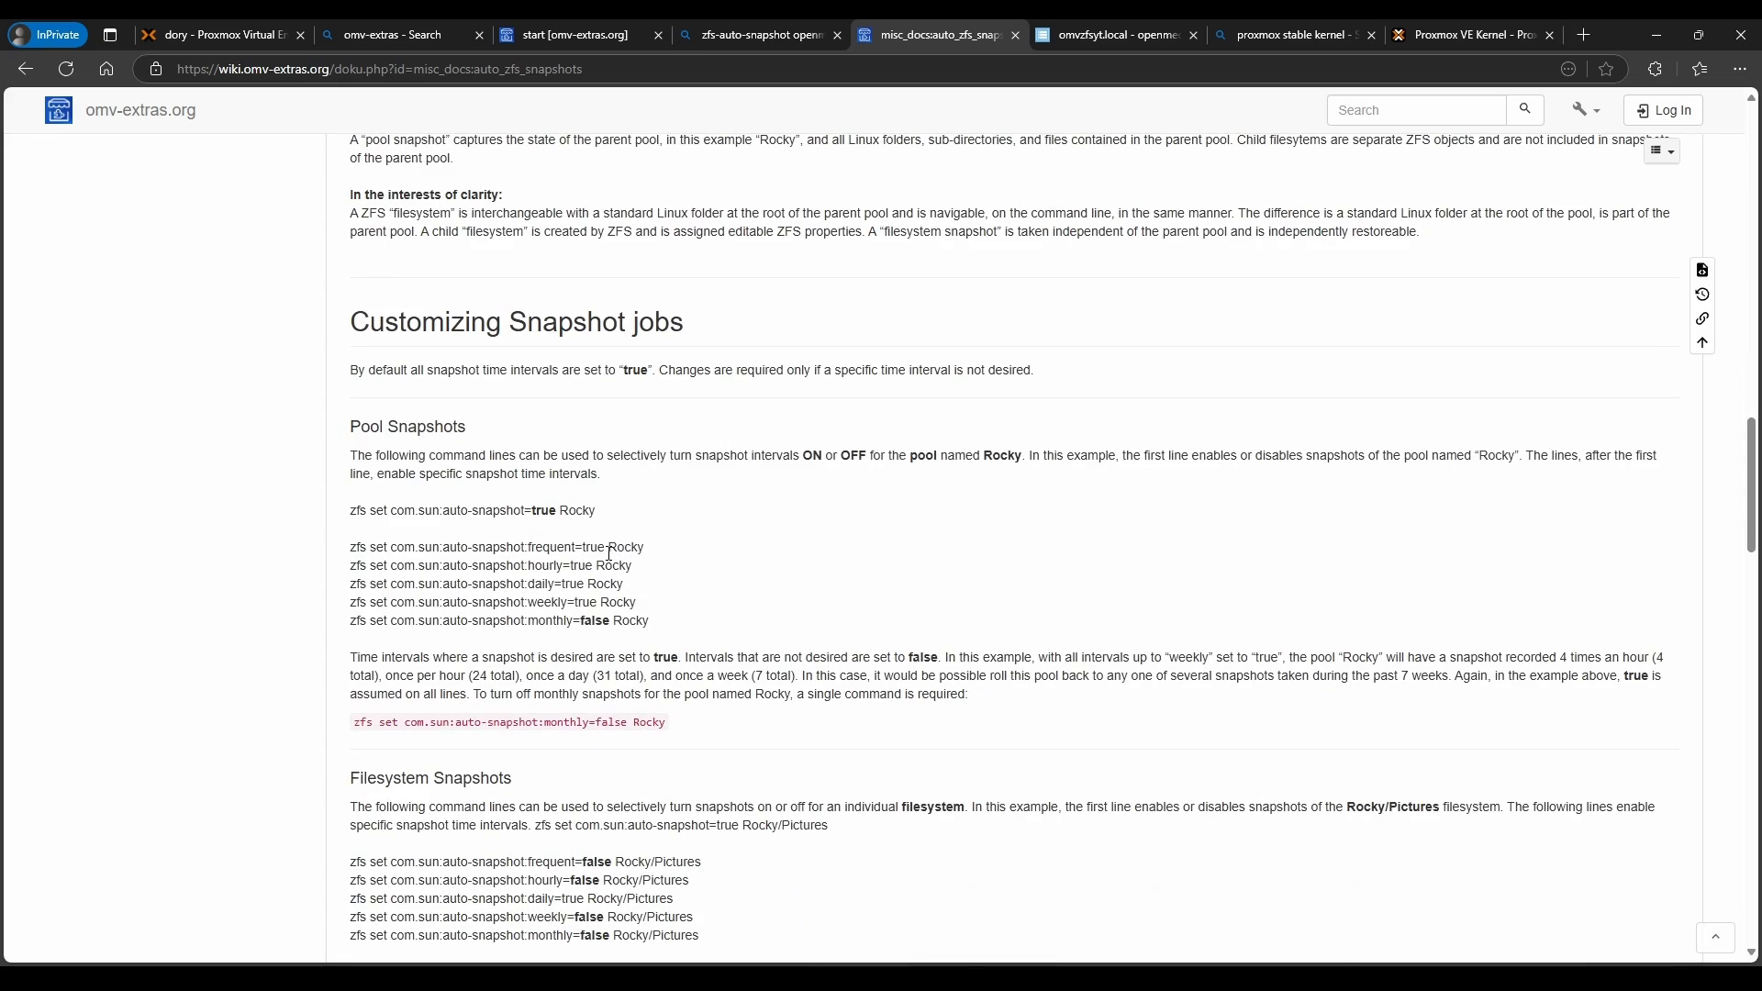
pyautogui.moveTo(608, 547); pyautogui.dragTo(648, 560)
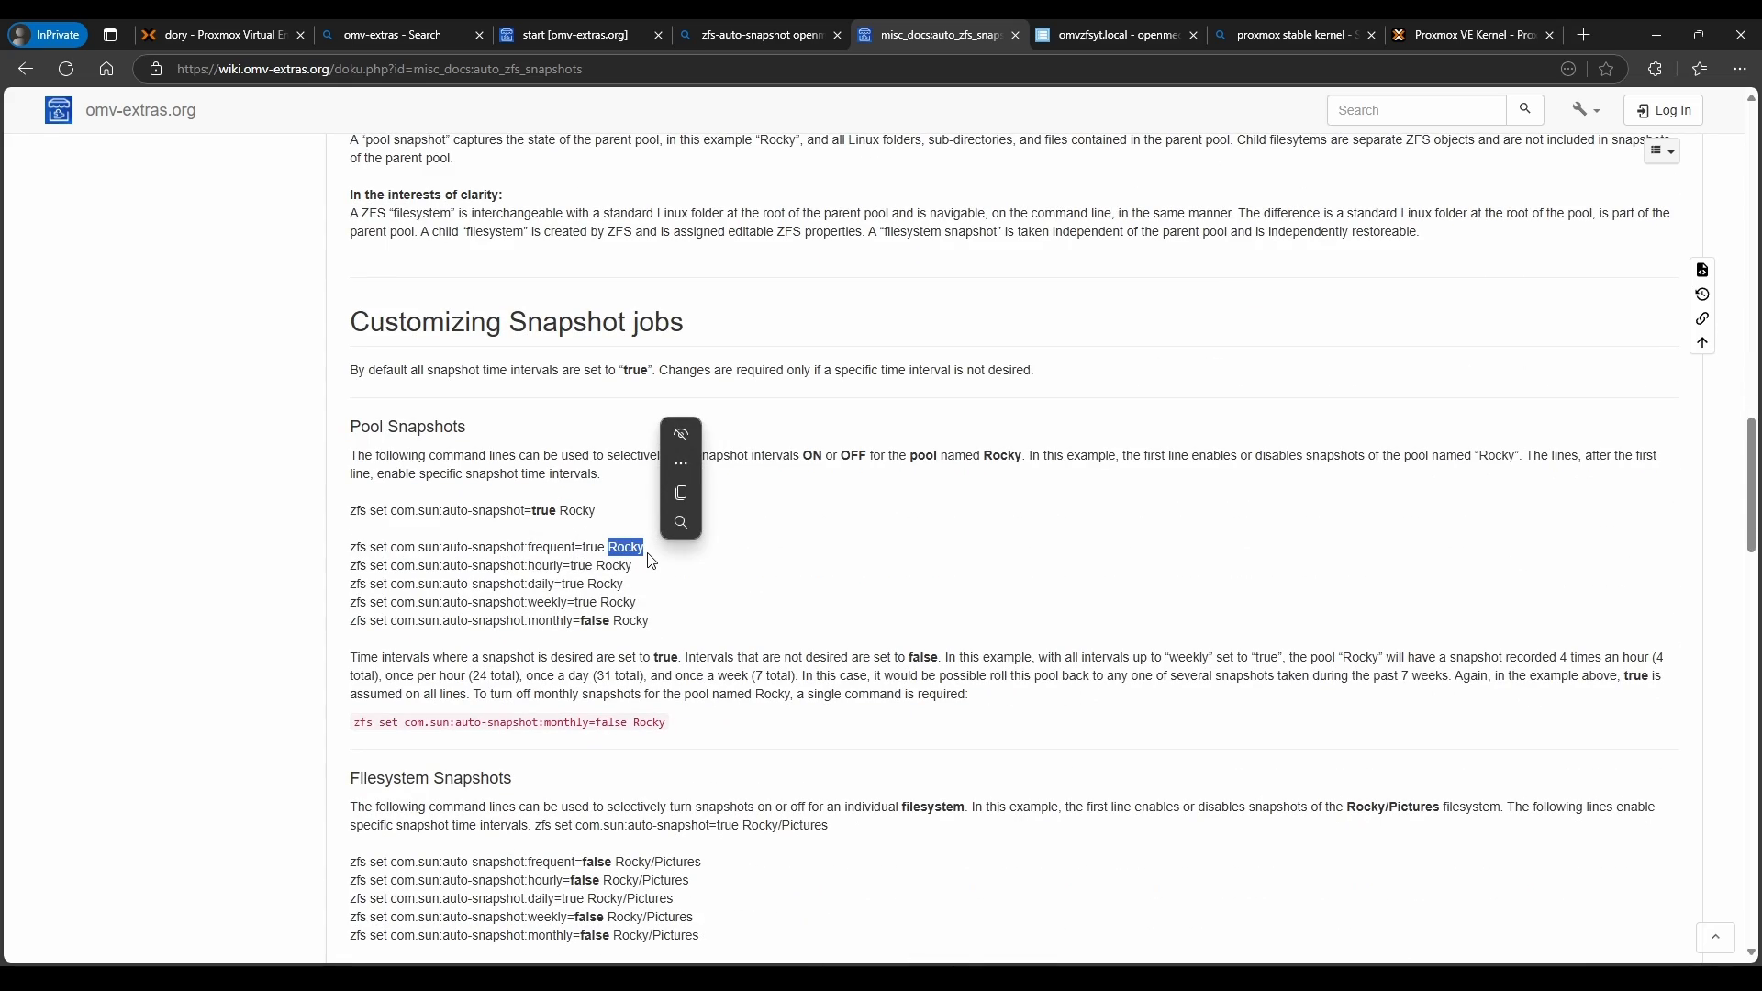
pyautogui.scroll(-2, 650, 560)
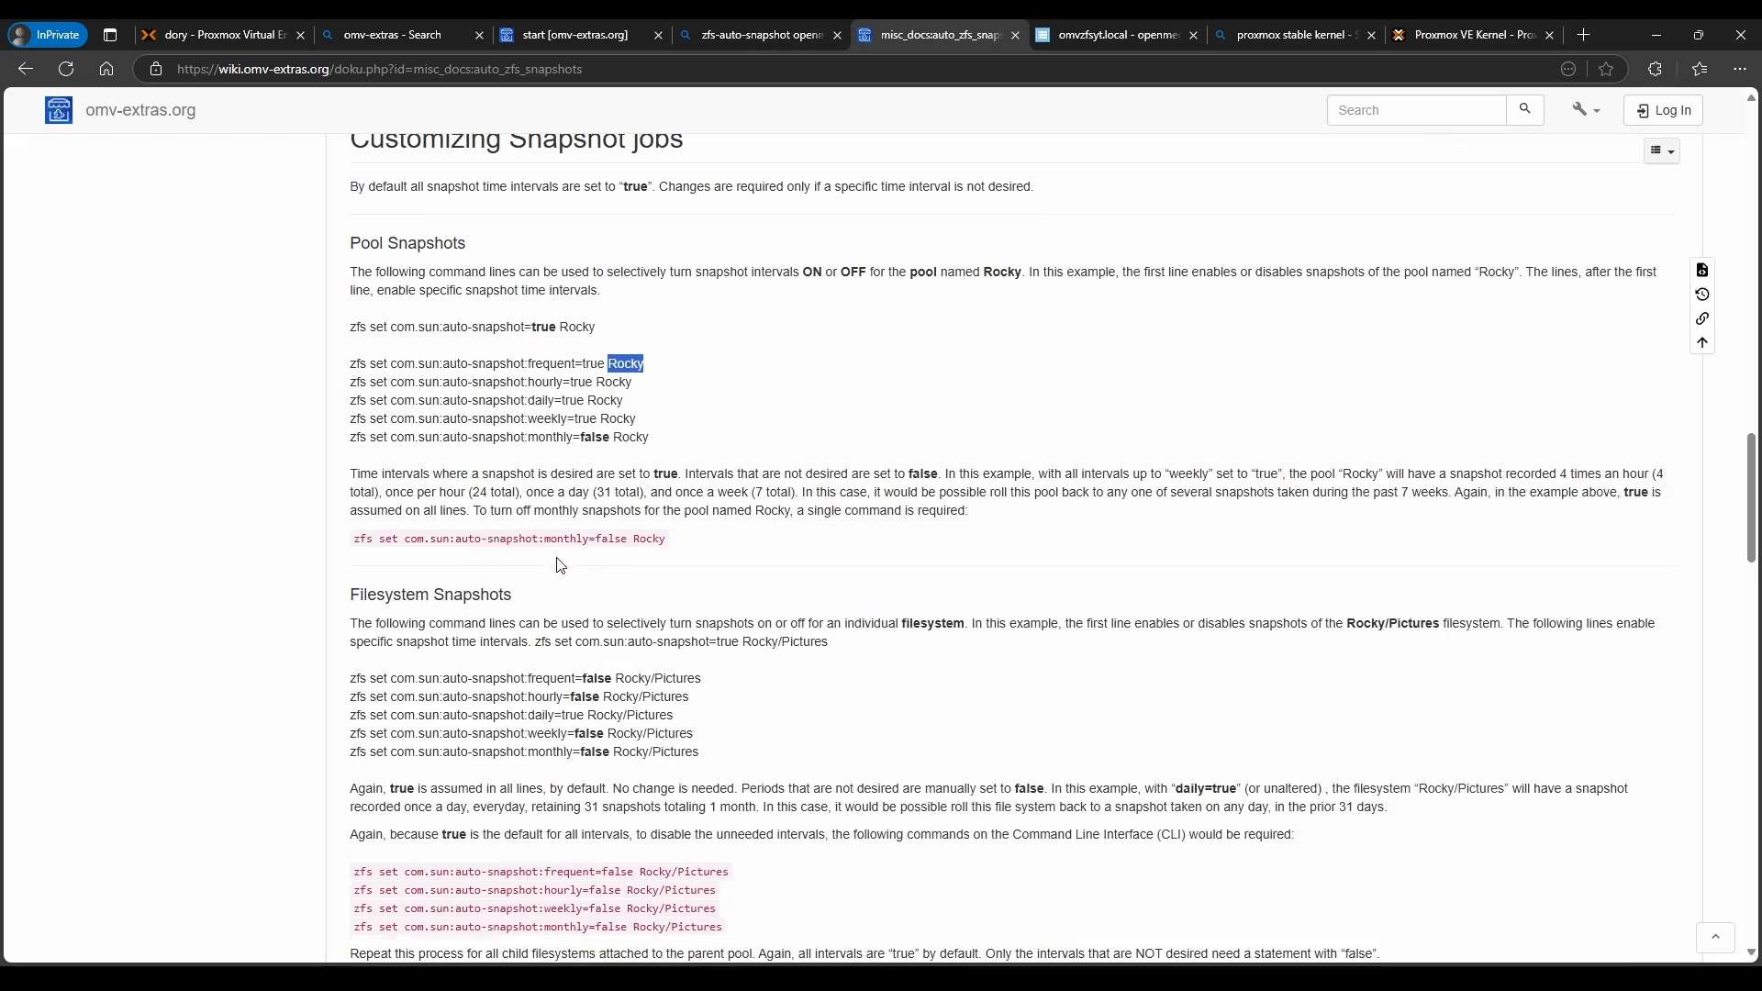
pyautogui.scroll(-1, 650, 499)
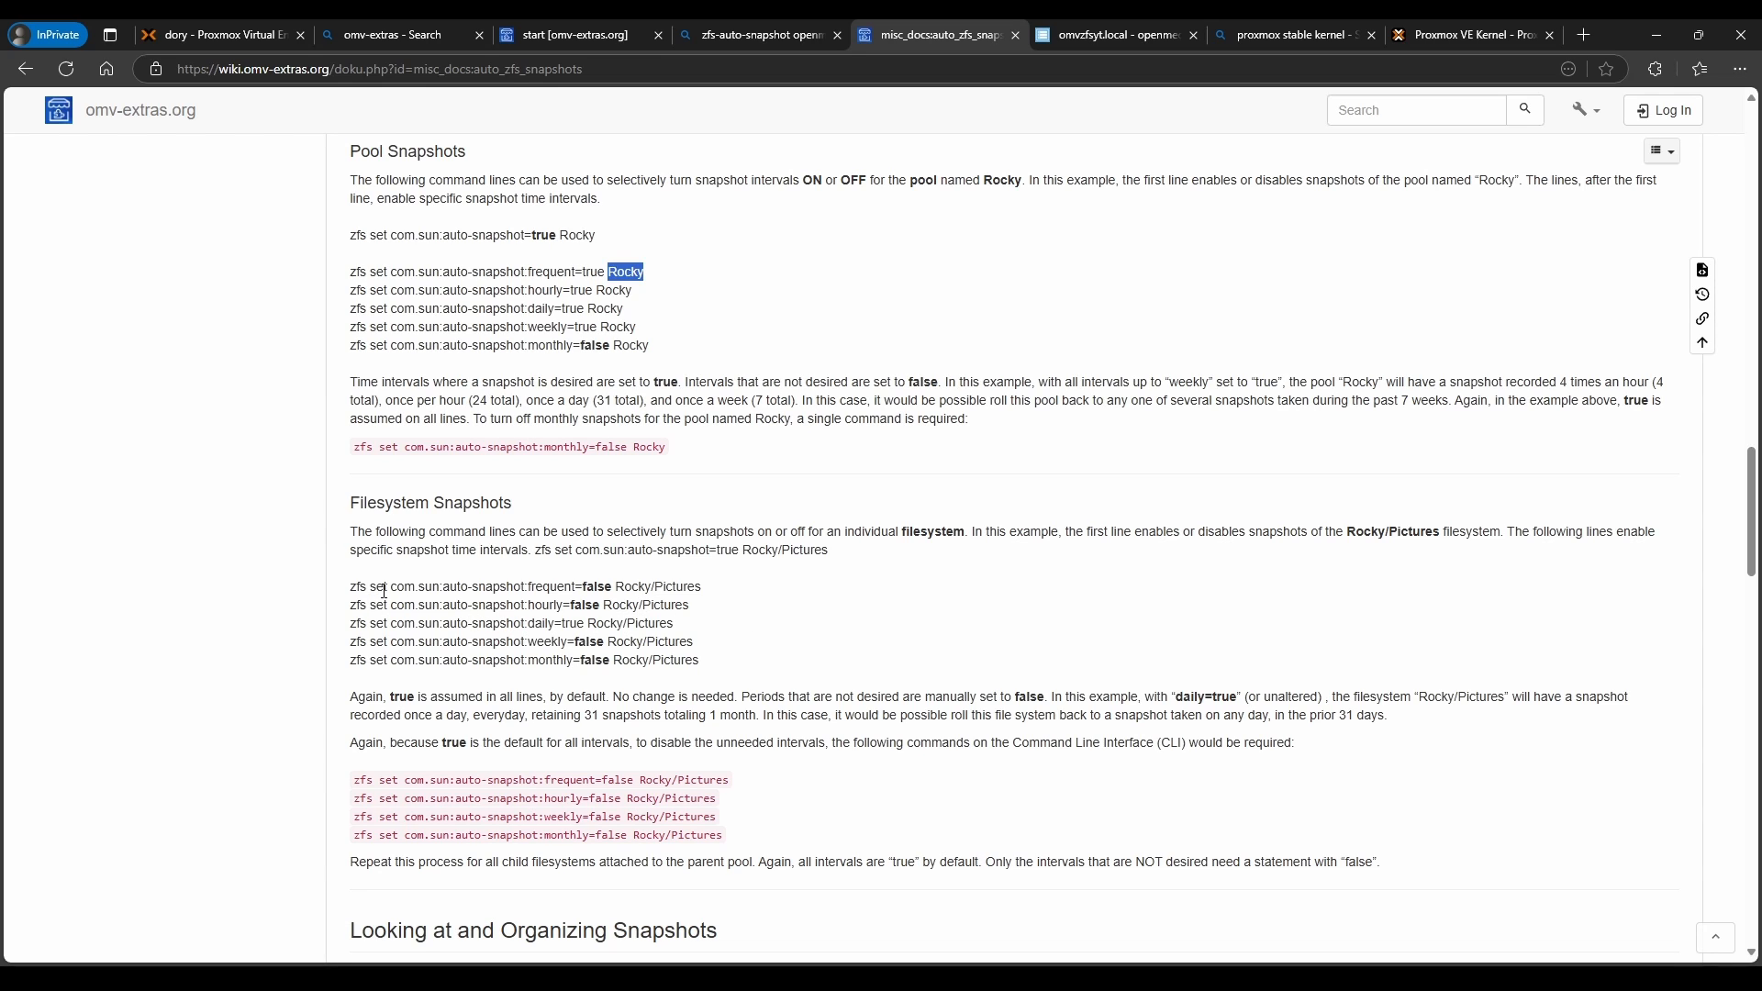
pyautogui.scroll(1, 384, 591)
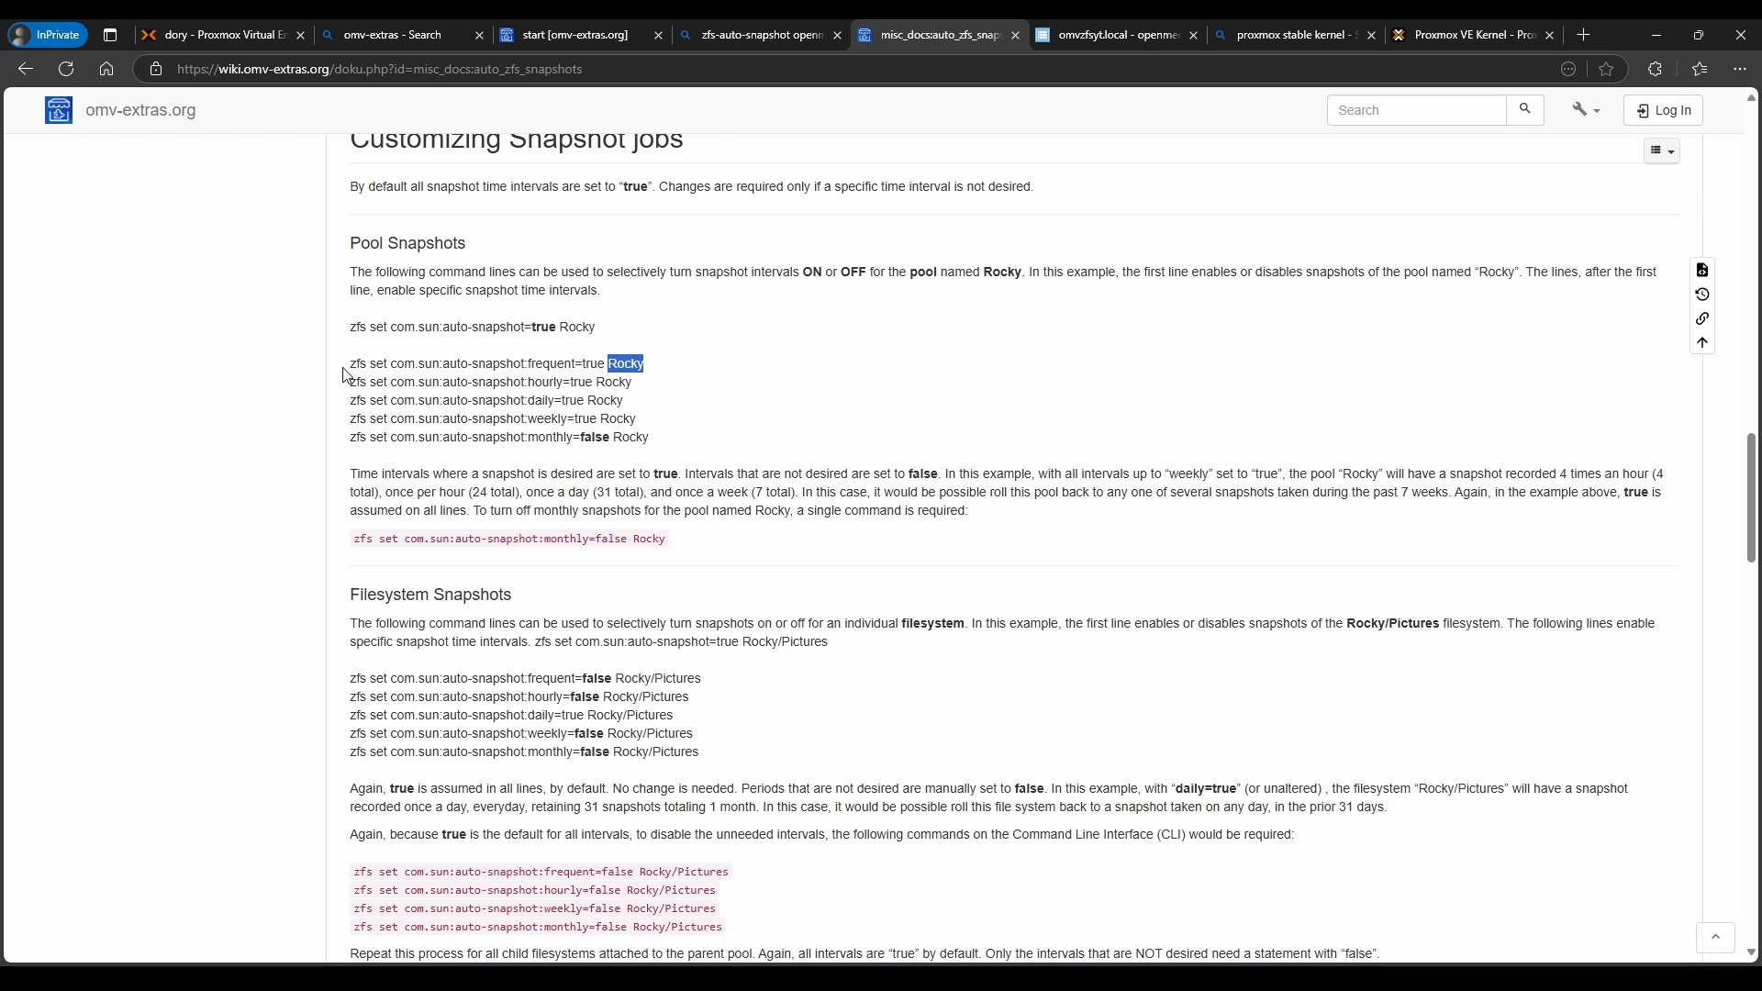
pyautogui.moveTo(350, 364); pyautogui.dragTo(693, 374)
pyautogui.scroll(3, 440, 466)
pyautogui.scroll(5, 451, 467)
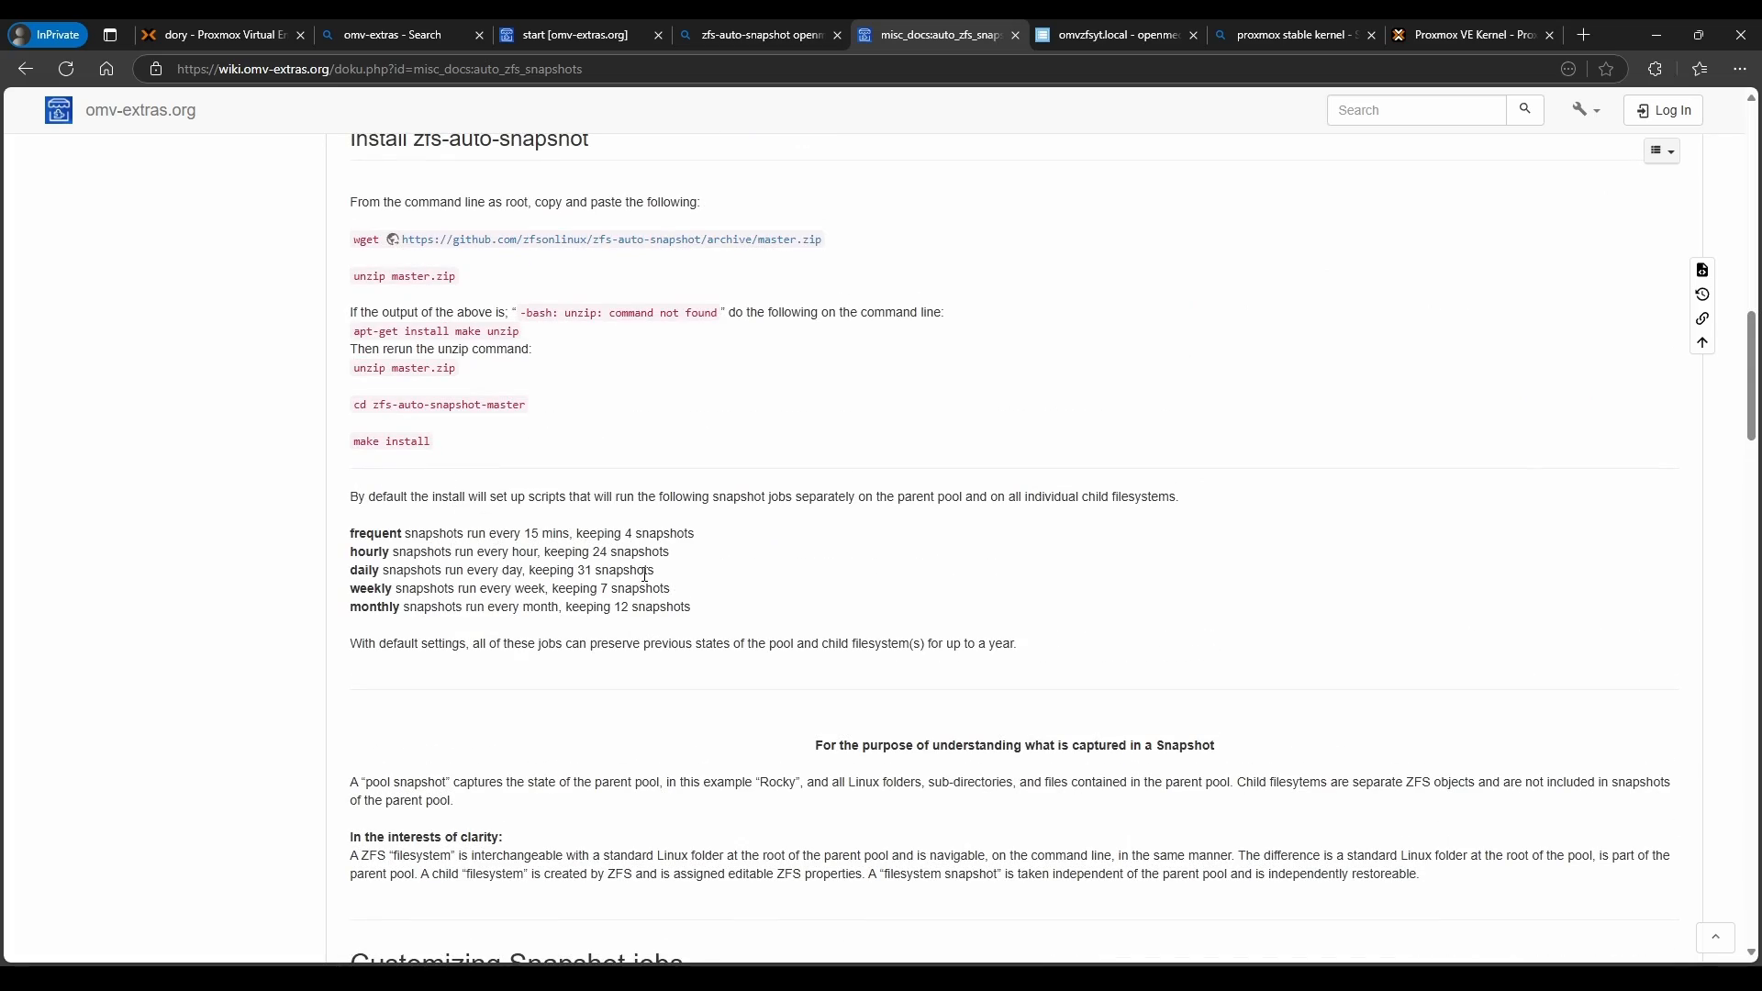
pyautogui.scroll(-3, 680, 732)
pyautogui.scroll(-2, 615, 646)
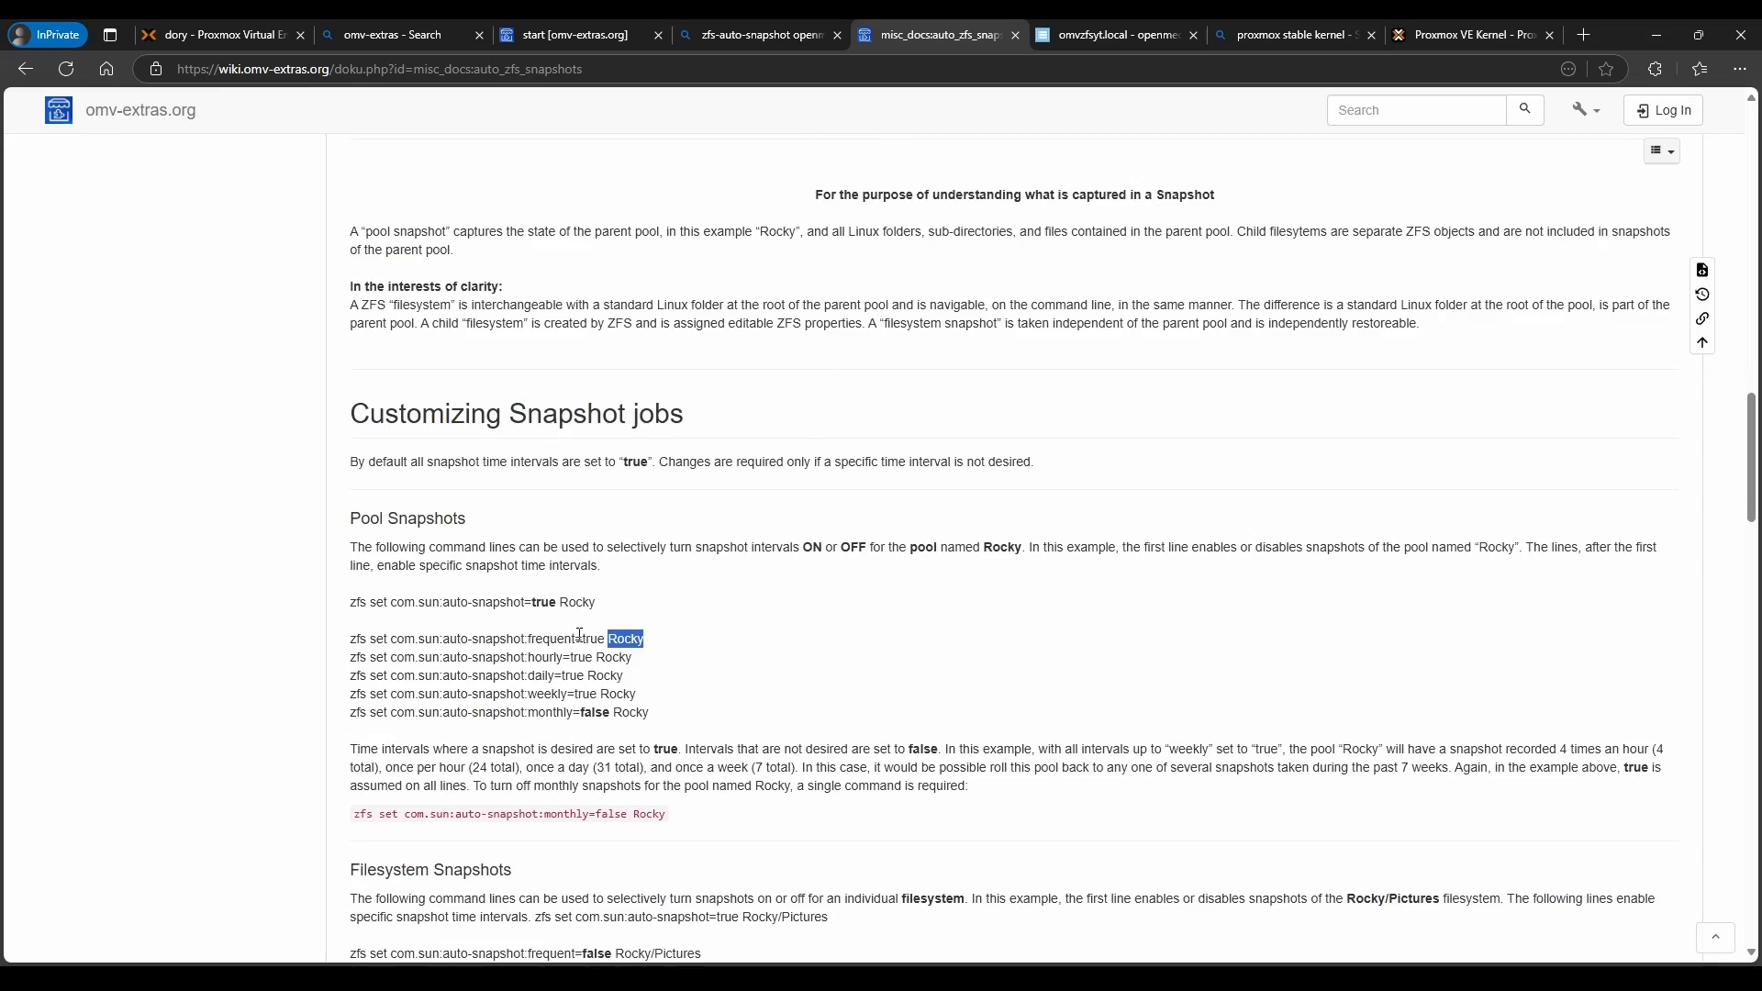
pyautogui.scroll(-1, 579, 635)
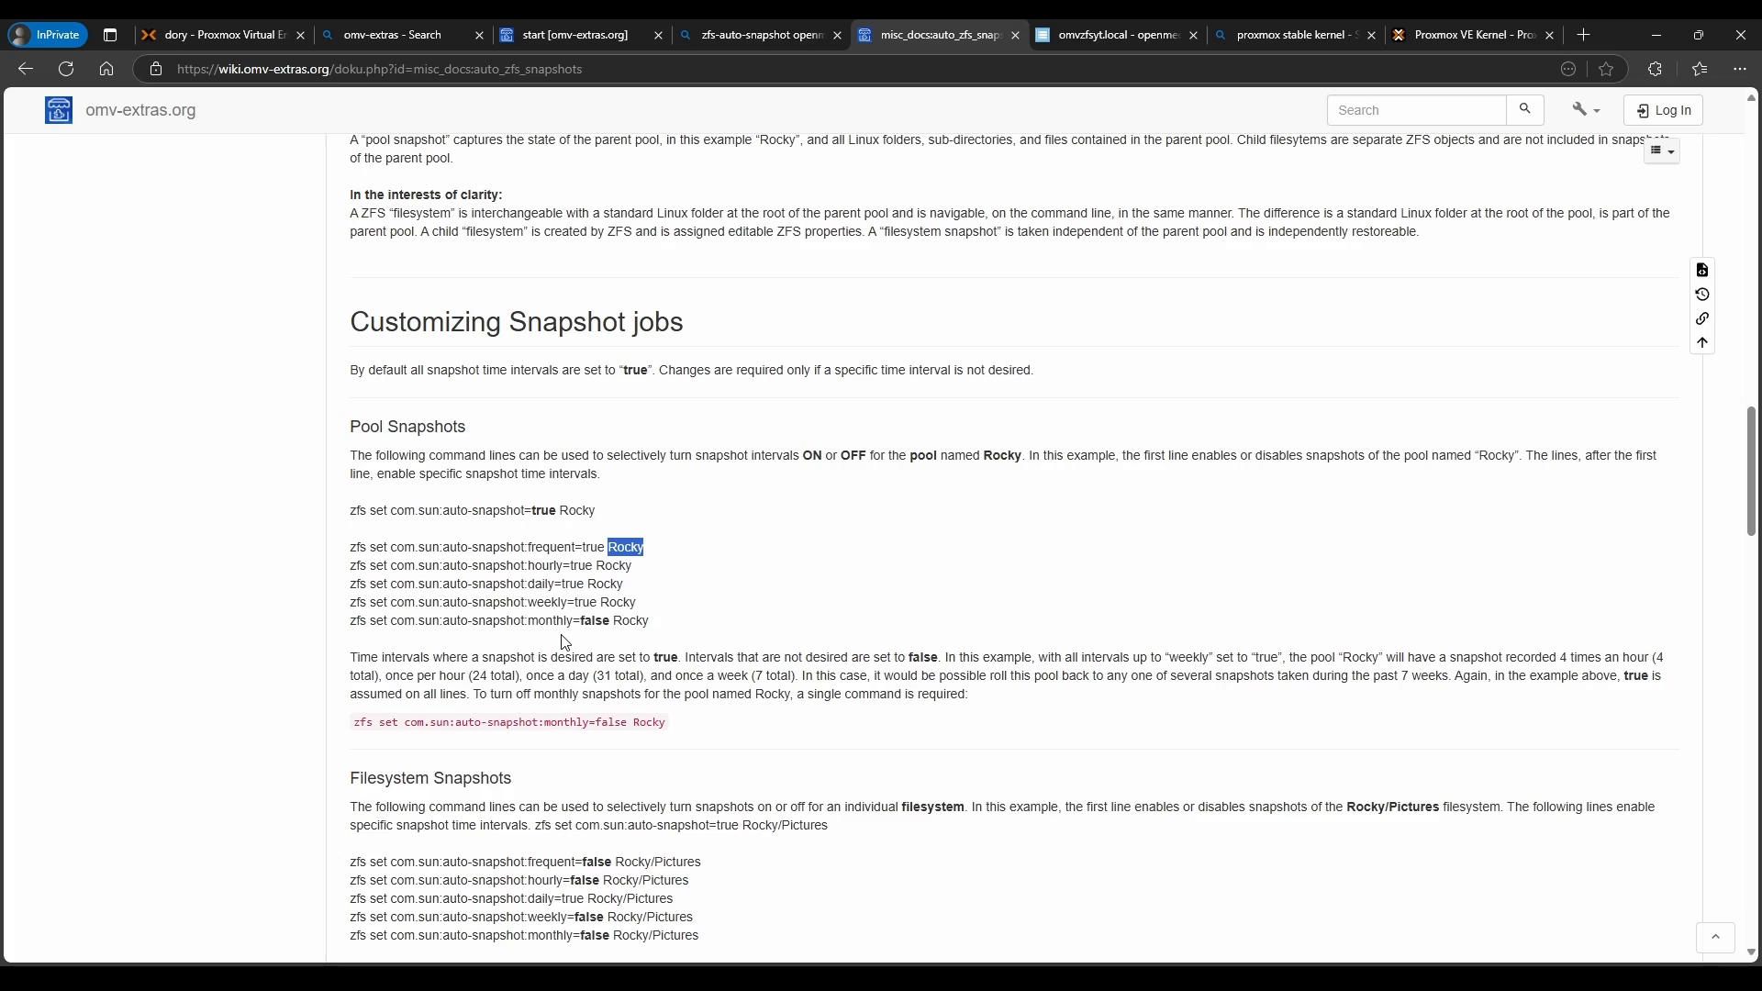
pyautogui.scroll(-2, 636, 626)
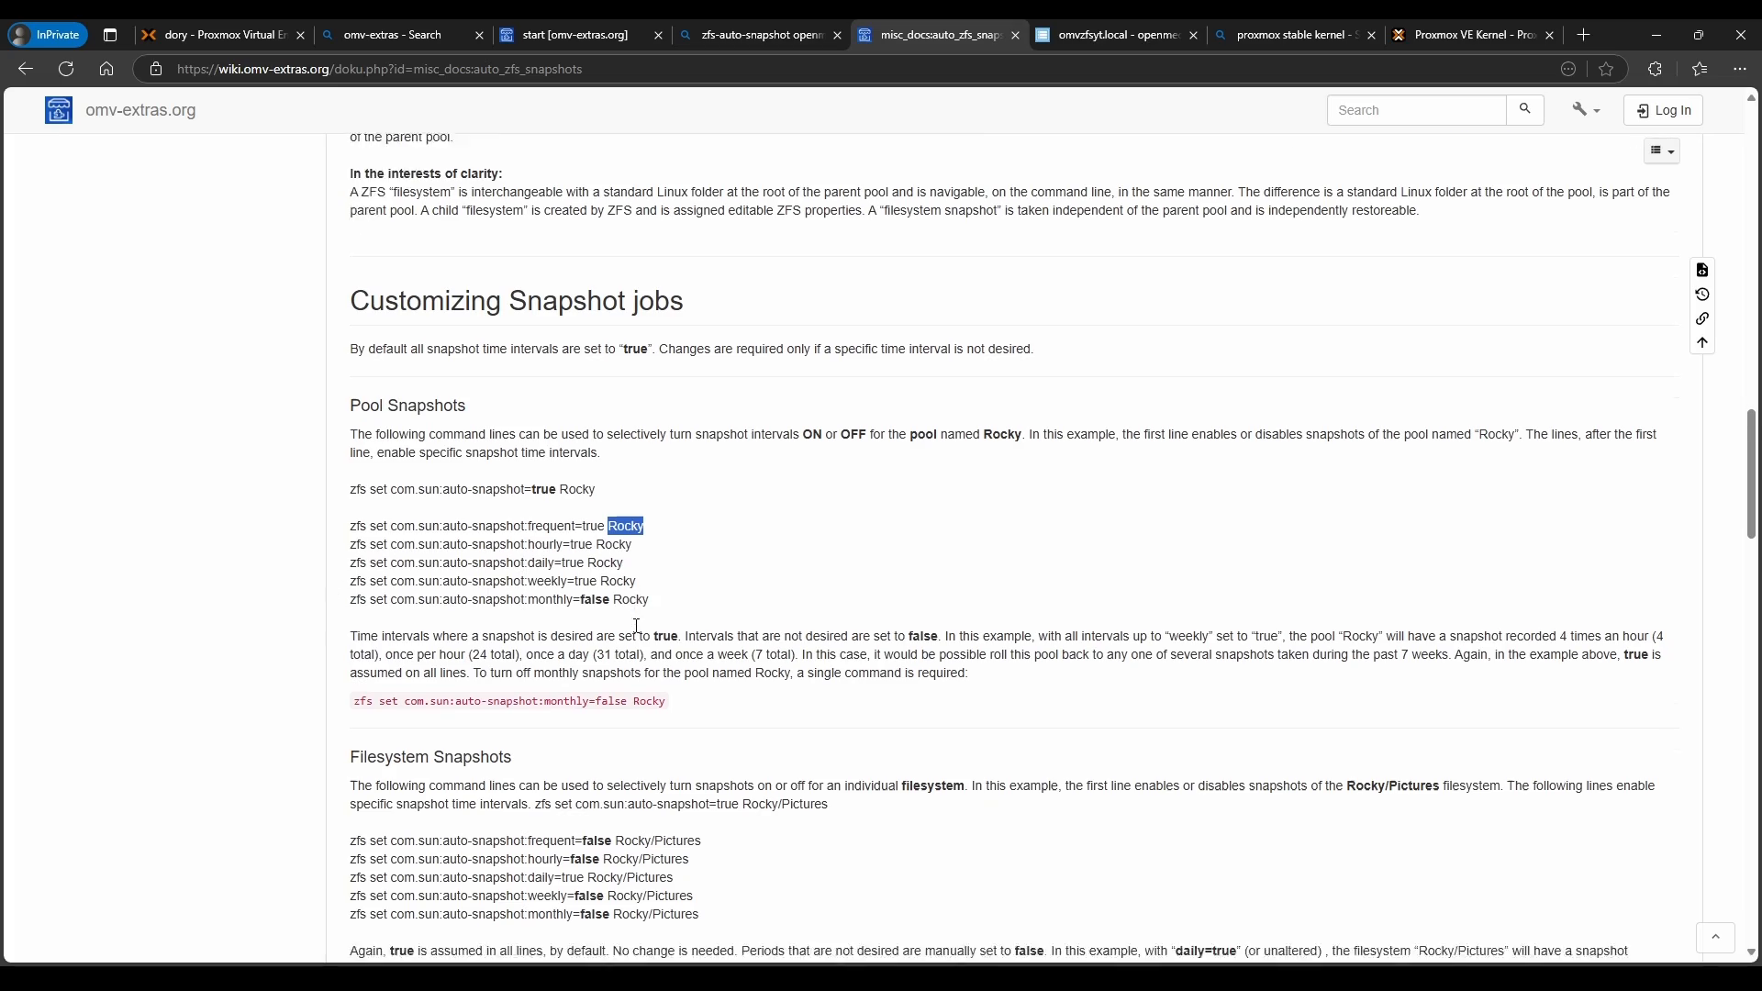
# - Copy the wget command for the zfs-auto-snapshot master.zip archive from the guide's install section
pyautogui.scroll(10, 637, 626)
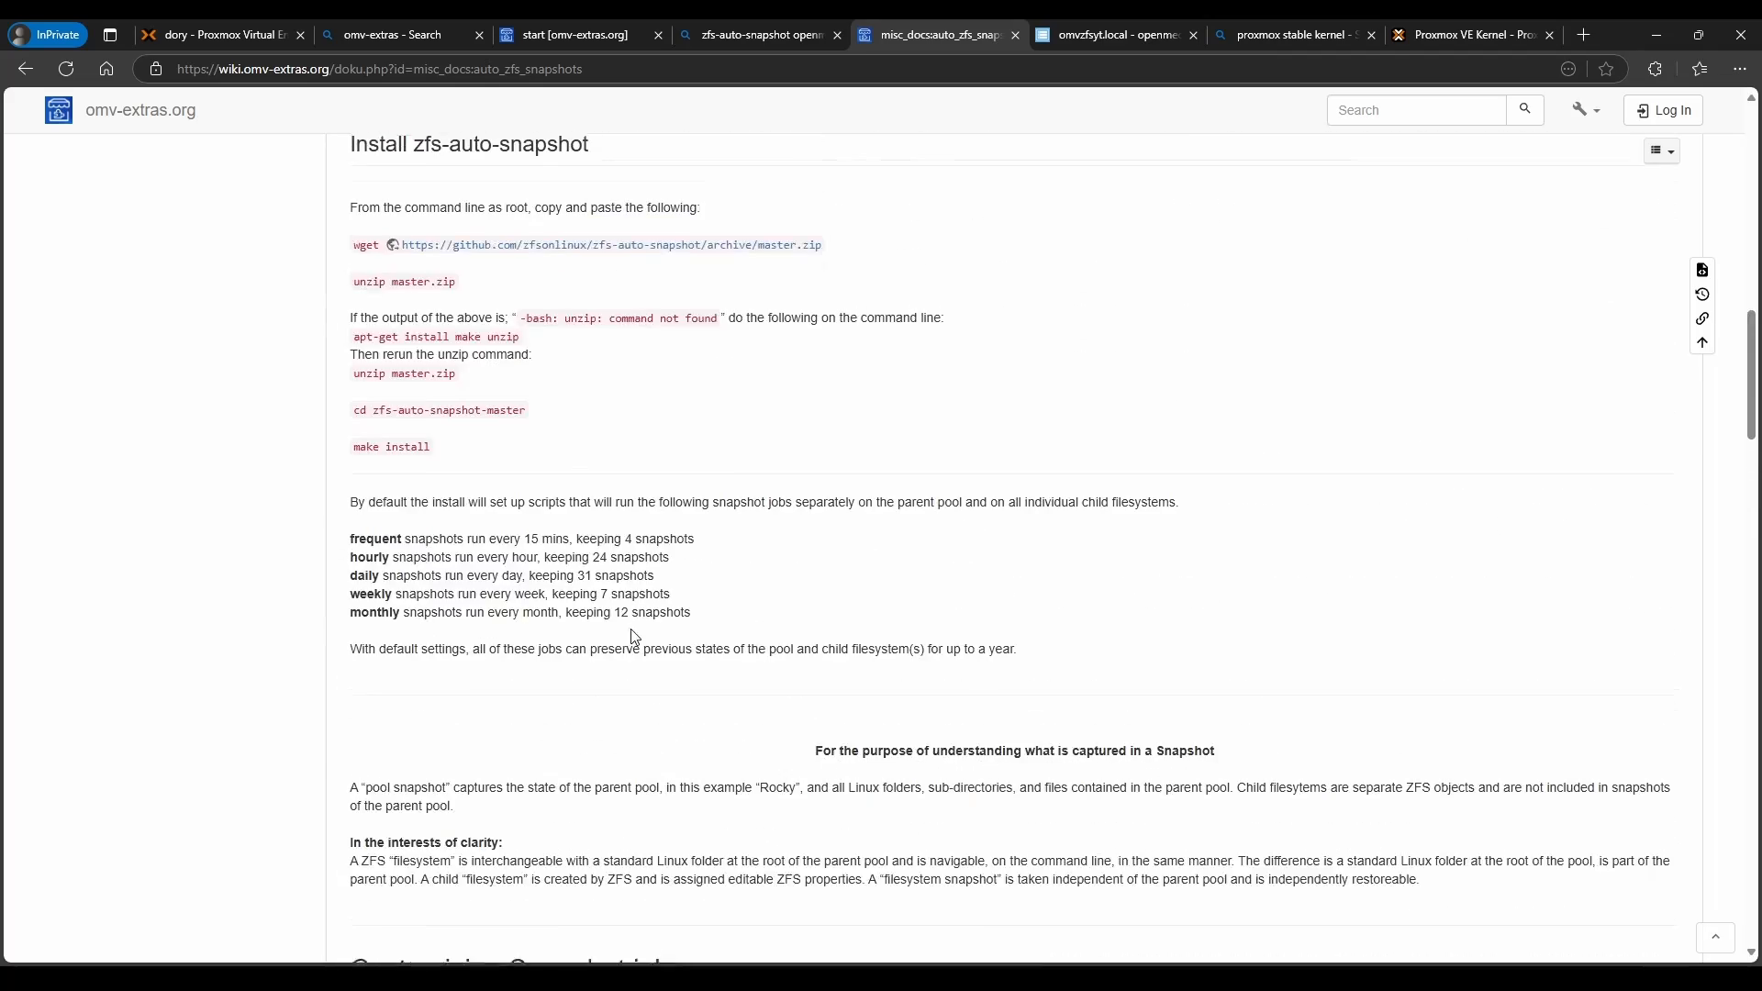
pyautogui.moveTo(364, 436); pyautogui.dragTo(521, 442)
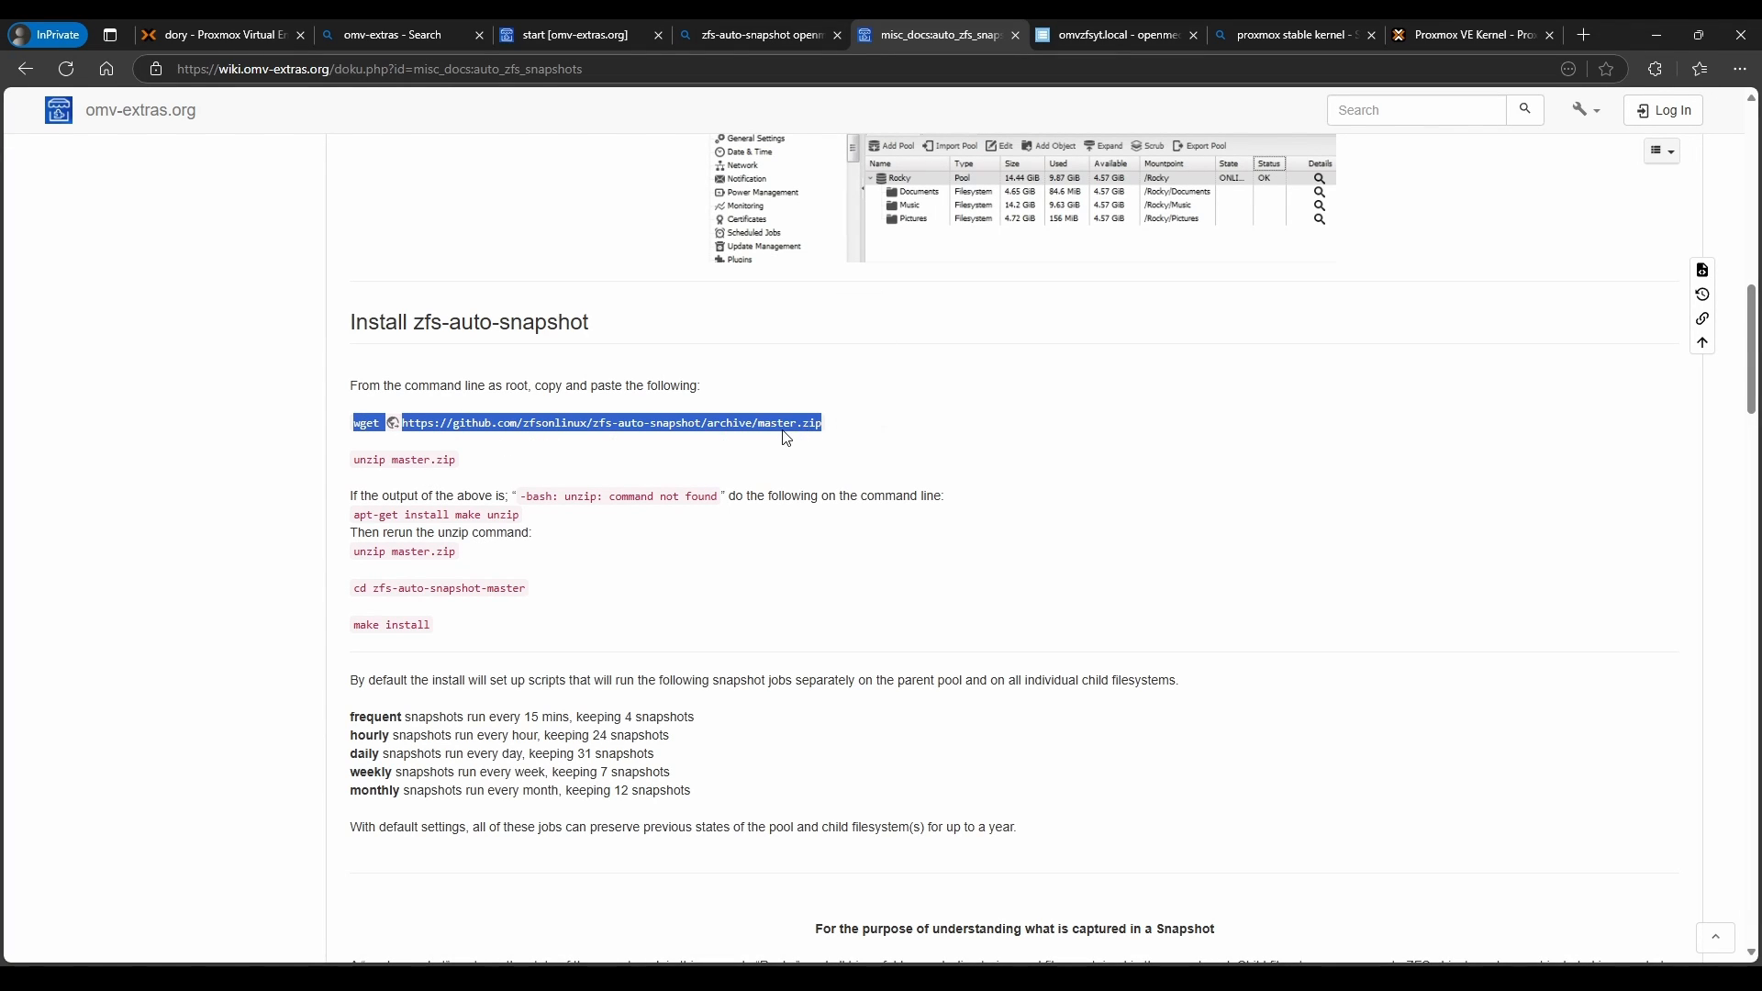
pyautogui.rightClick(787, 432)
pyautogui.click(884, 447)
# - Switch to PuTTY, restart the 10.0.0.168 session, connect once without caching the host key, and log in with the root password
pyautogui.hotkey('alt', 'Tab')
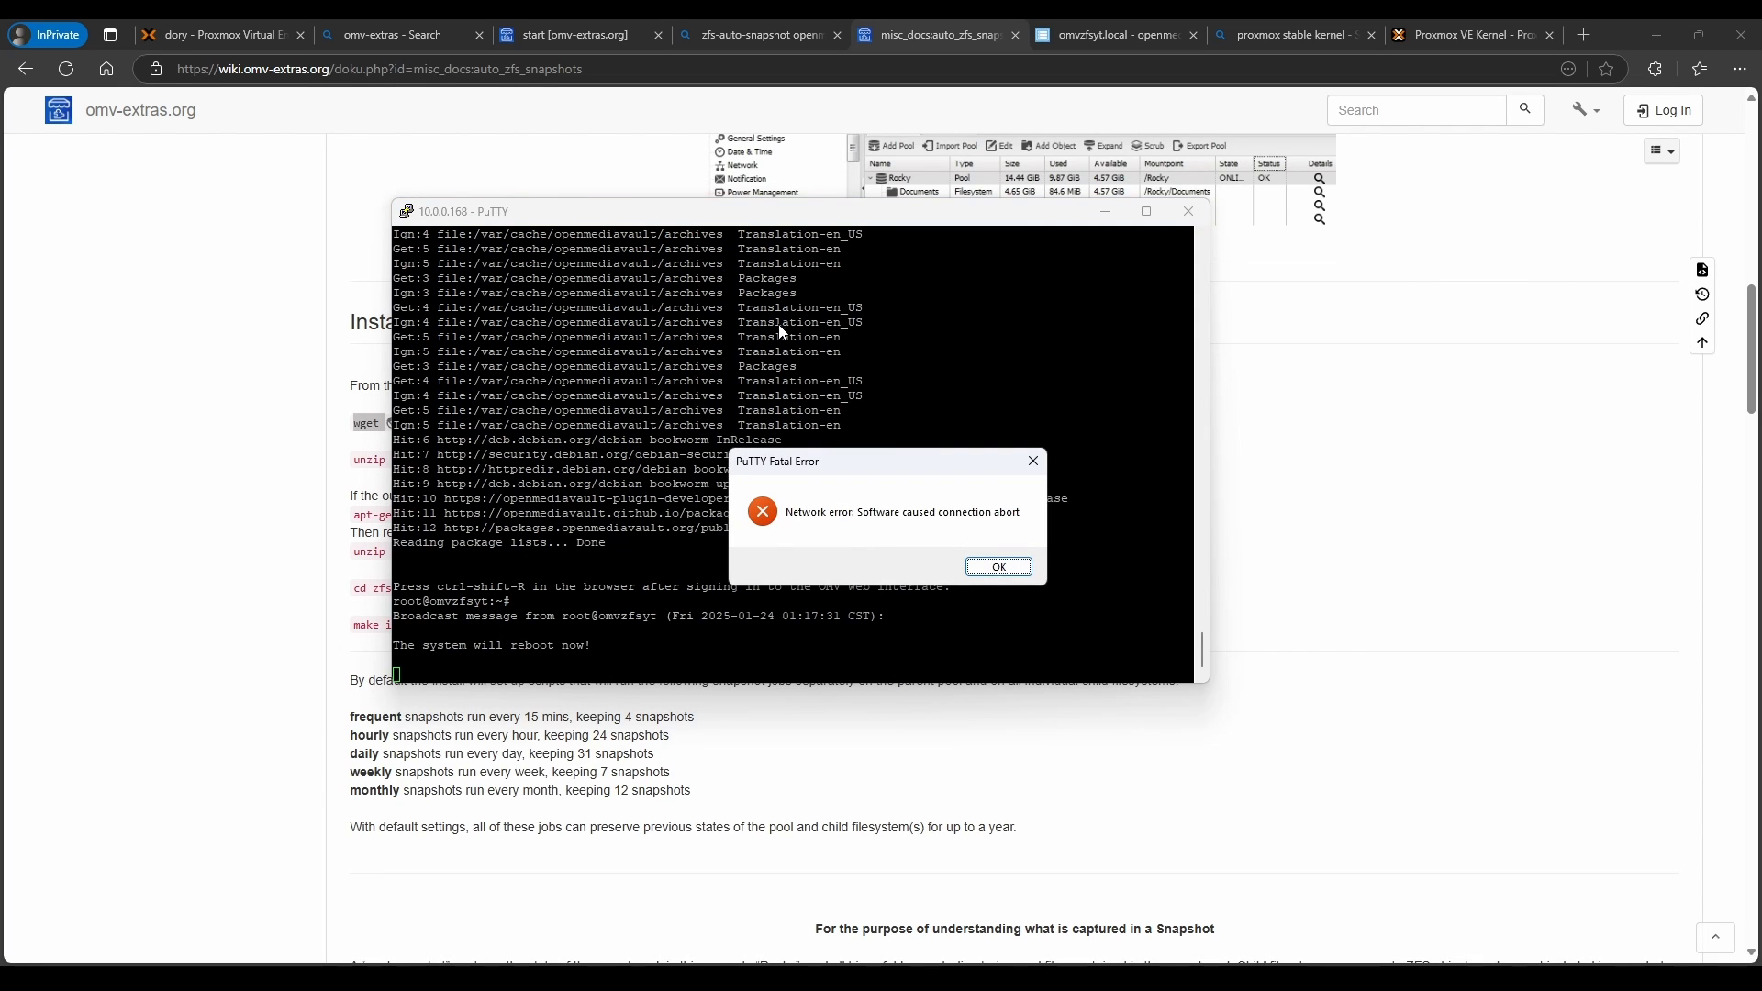
pyautogui.click(997, 567)
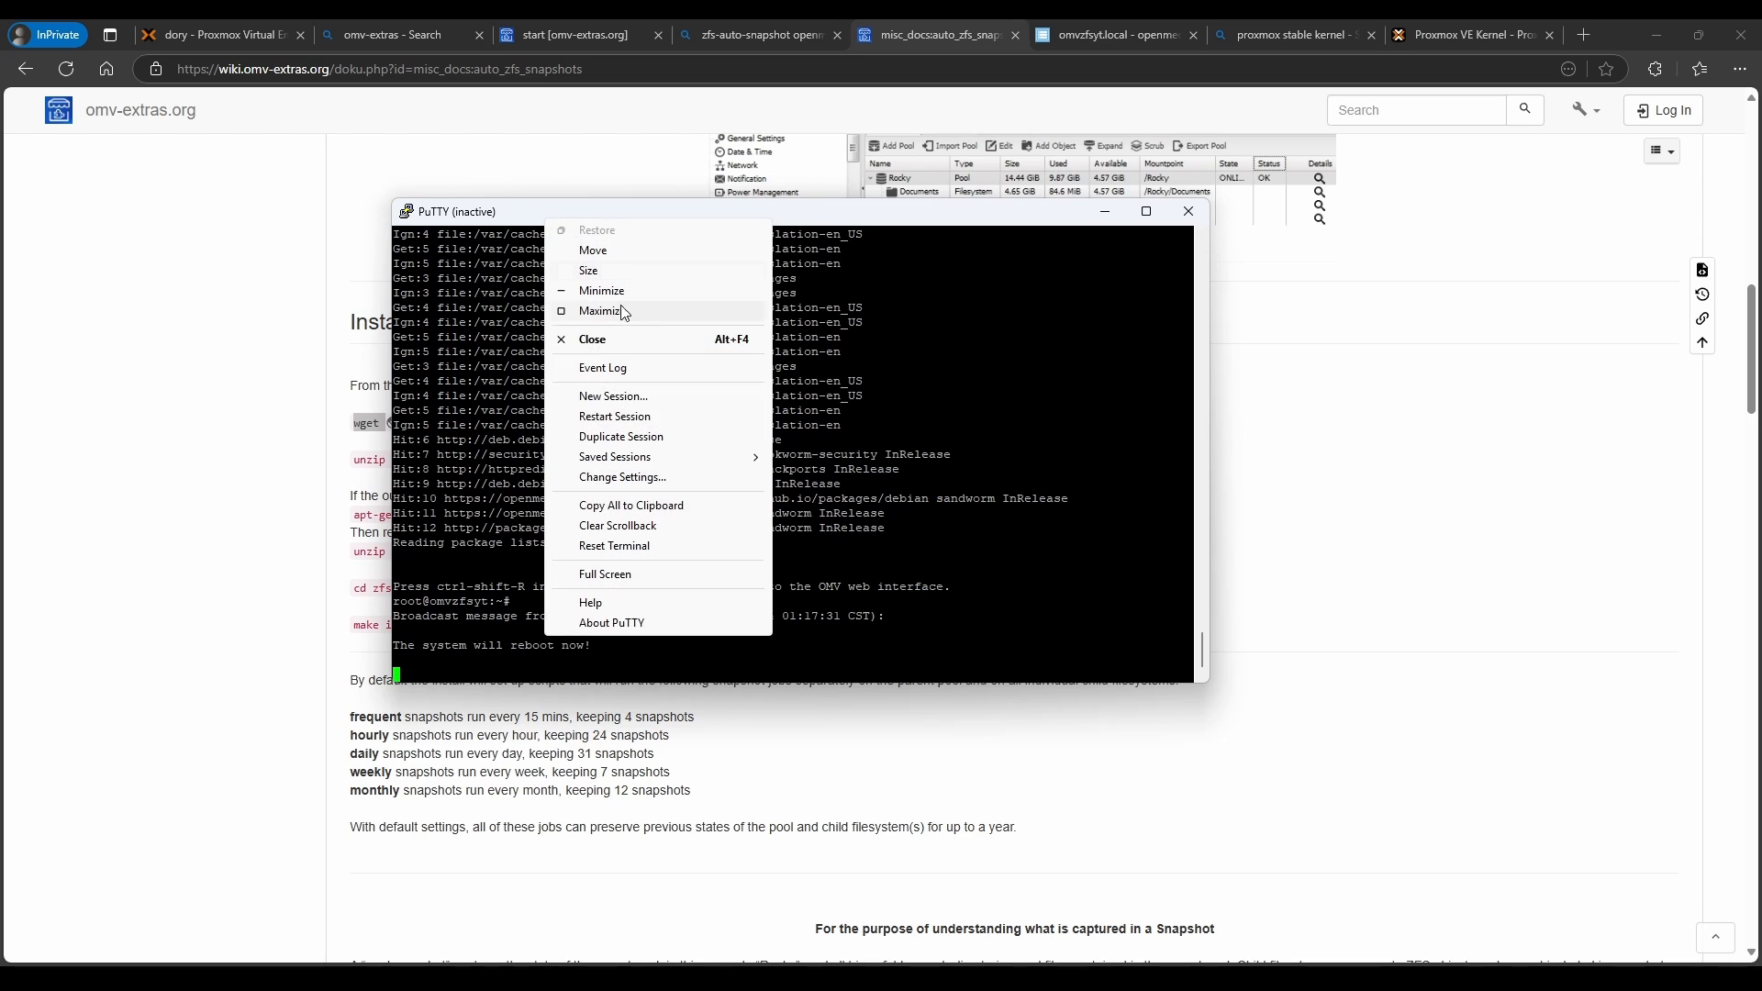
pyautogui.click(613, 416)
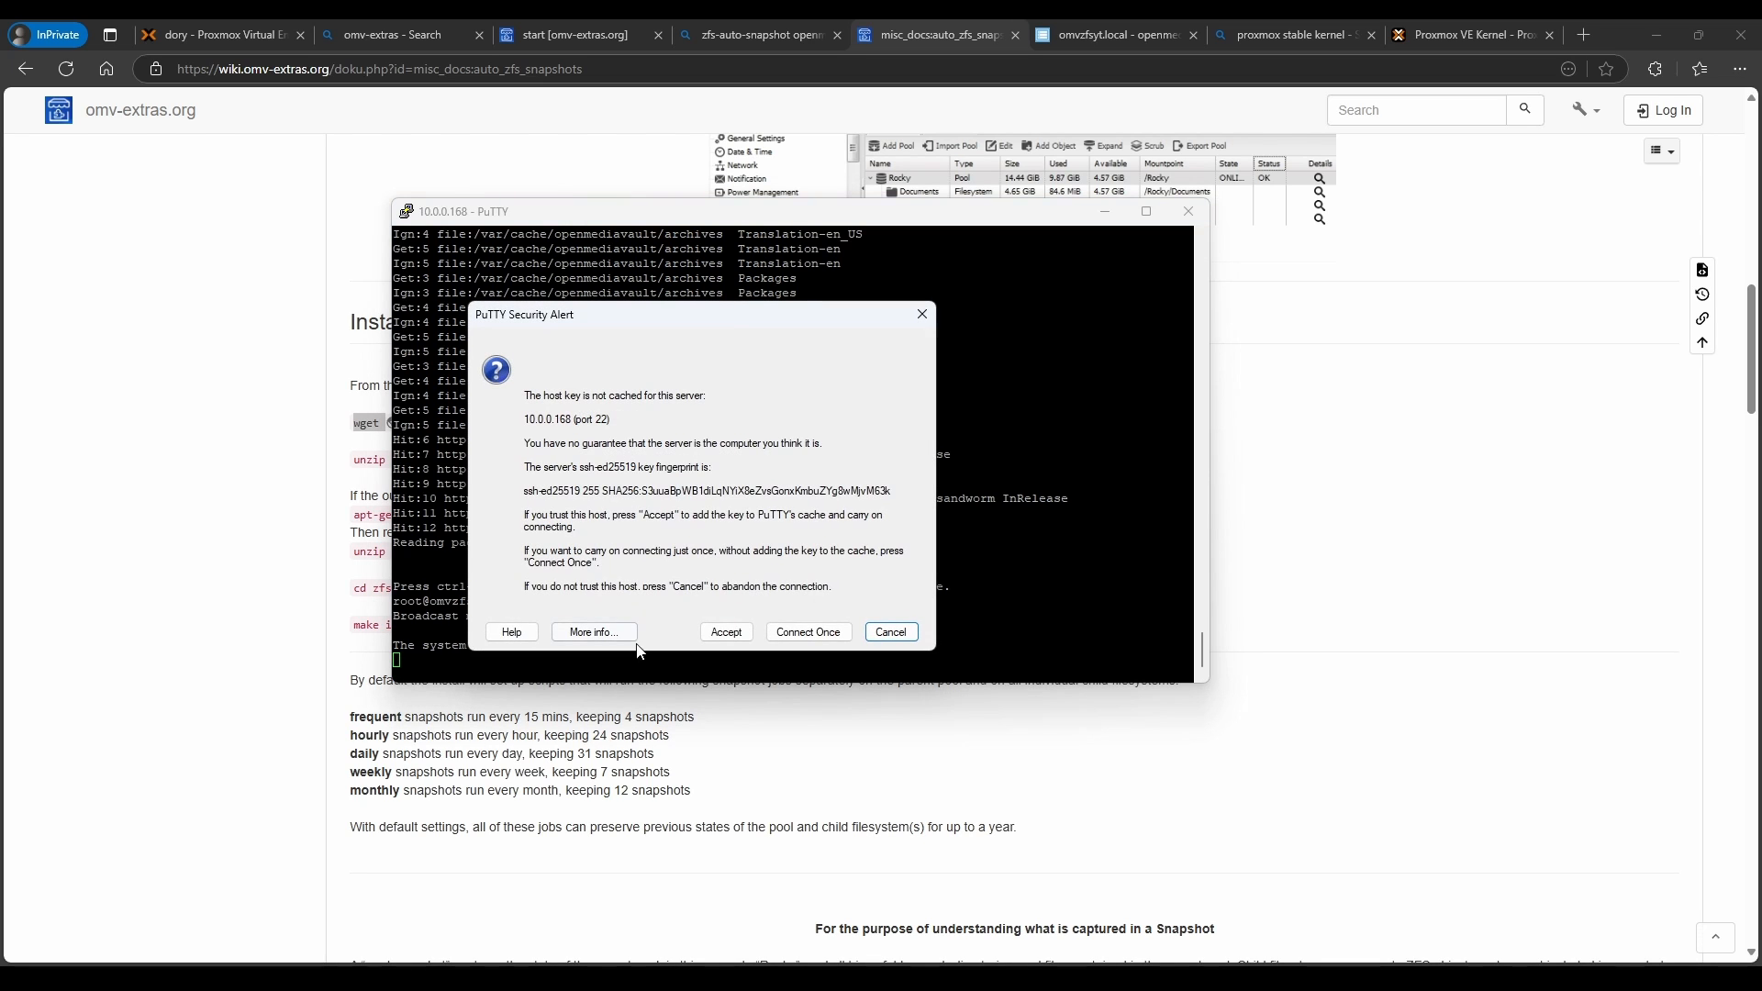
pyautogui.click(809, 632)
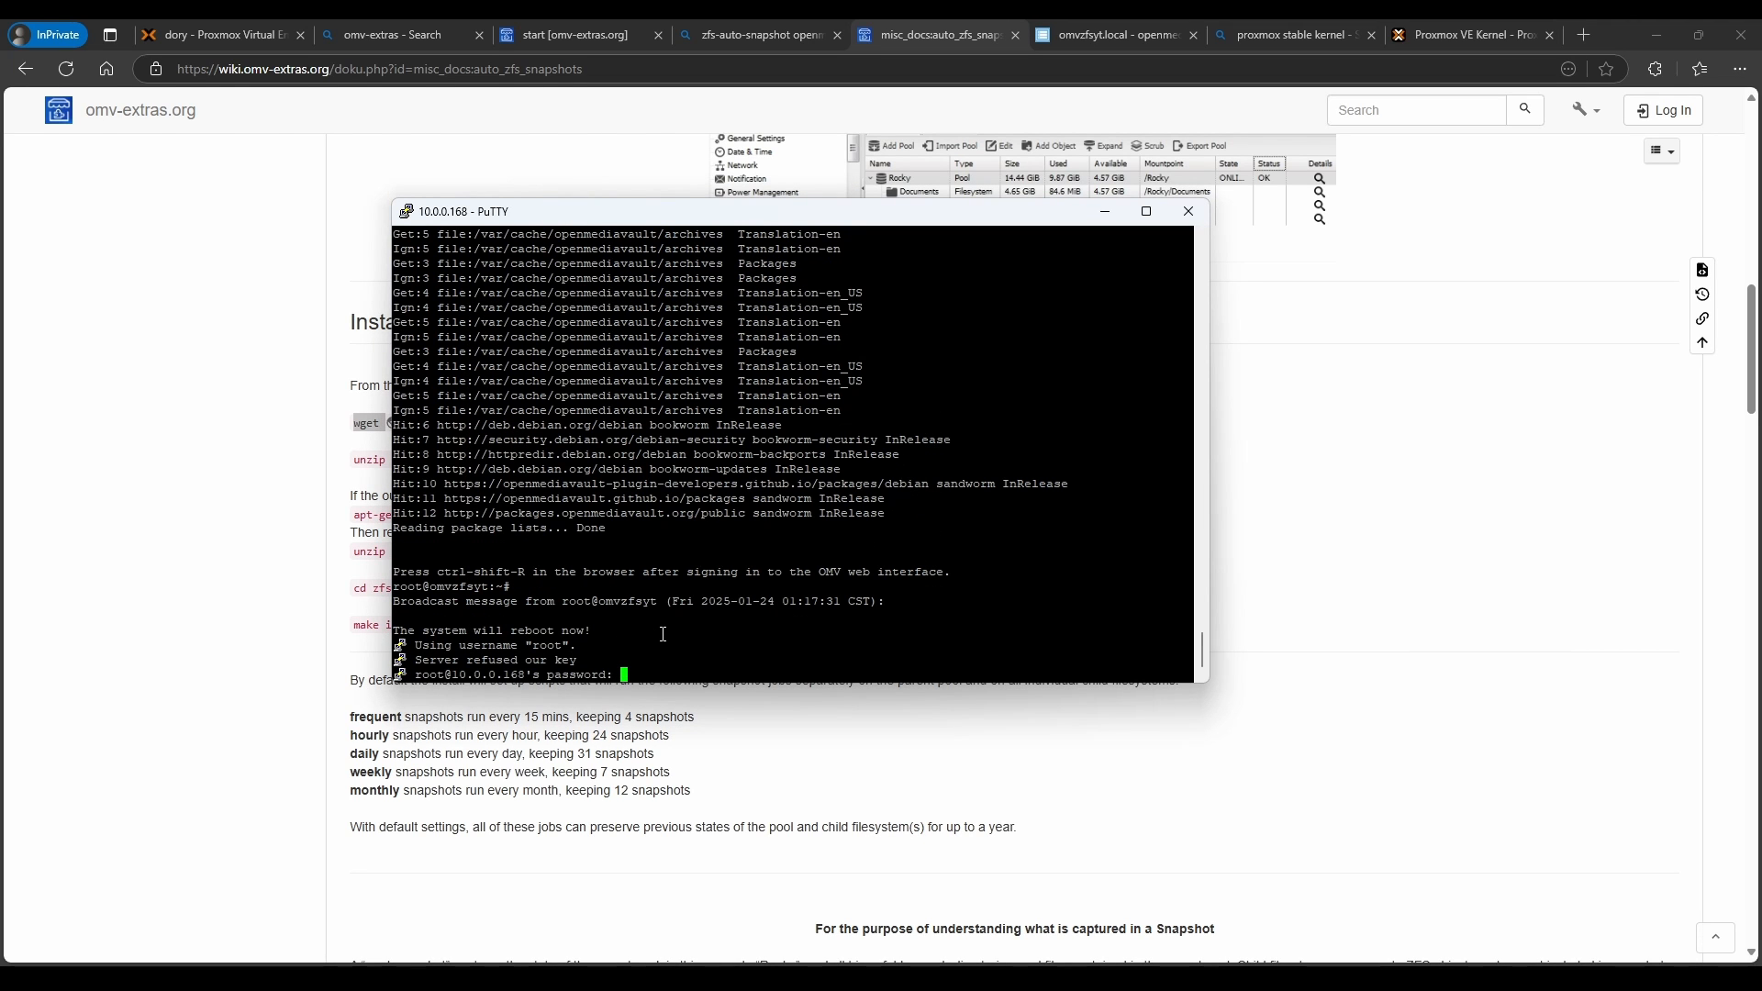
pyautogui.press('Return')
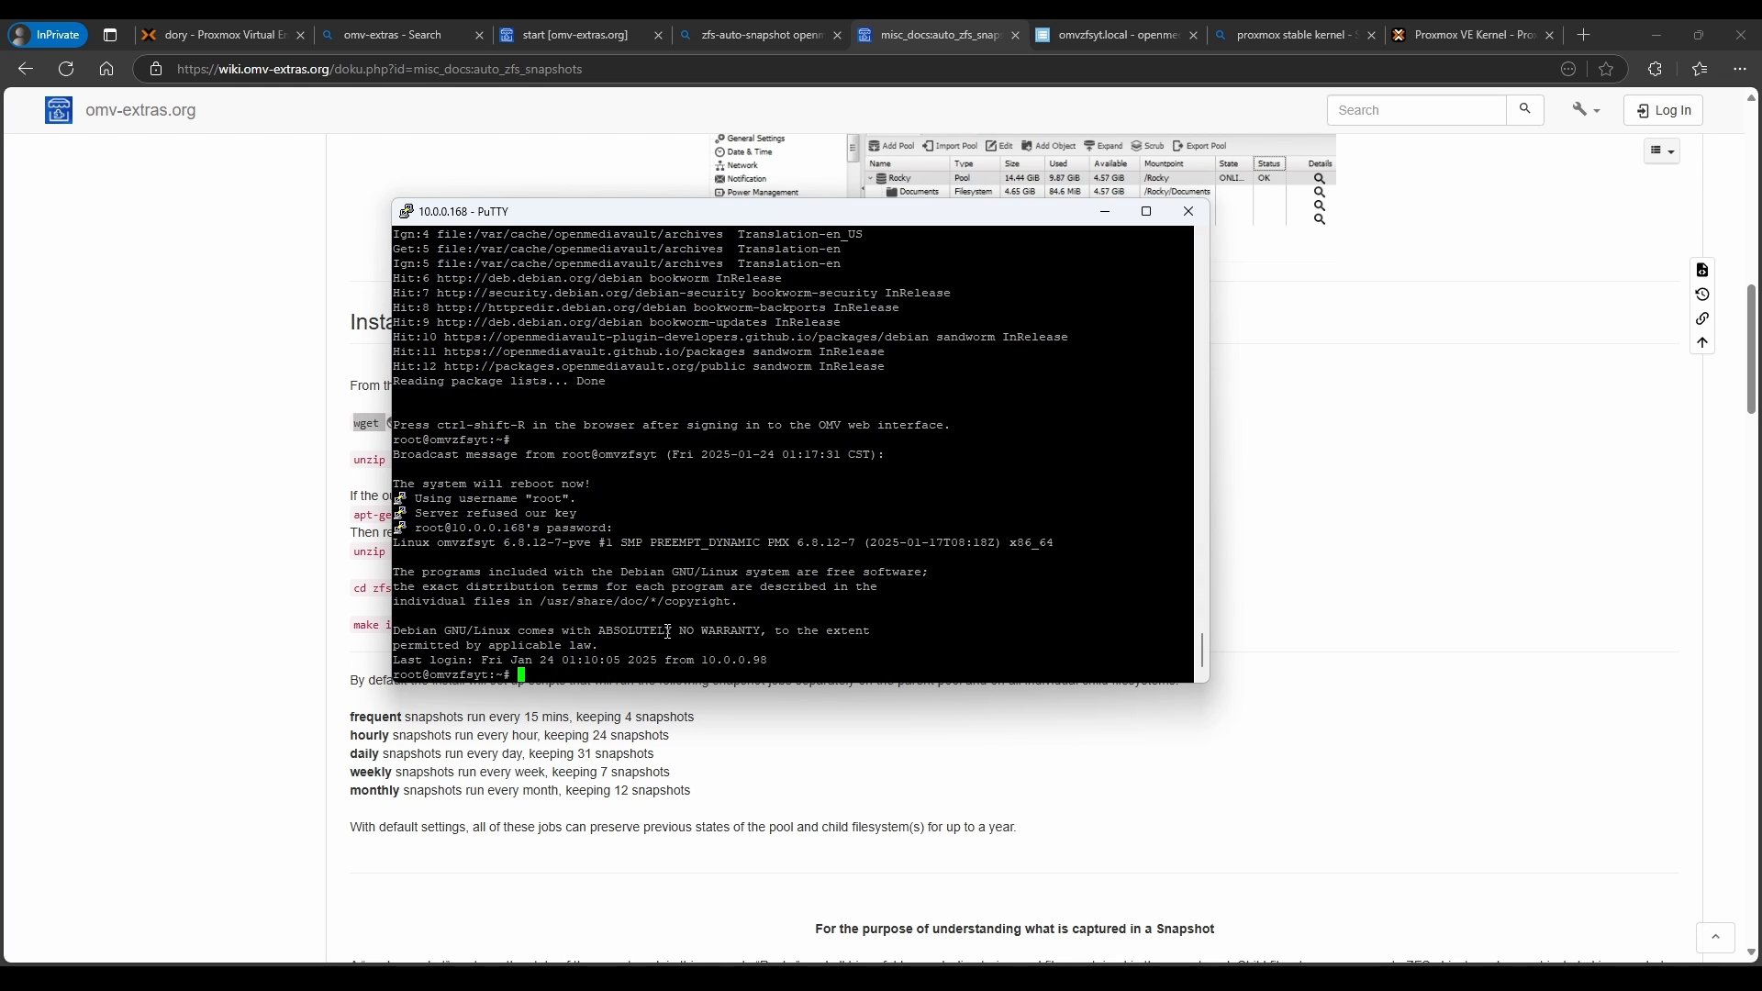
# - Run the copied wget command to download master.zip from the zfsonlinux/zfs-auto-snapshot repository, and list the current directory's files
pyautogui.rightClick(665, 635)
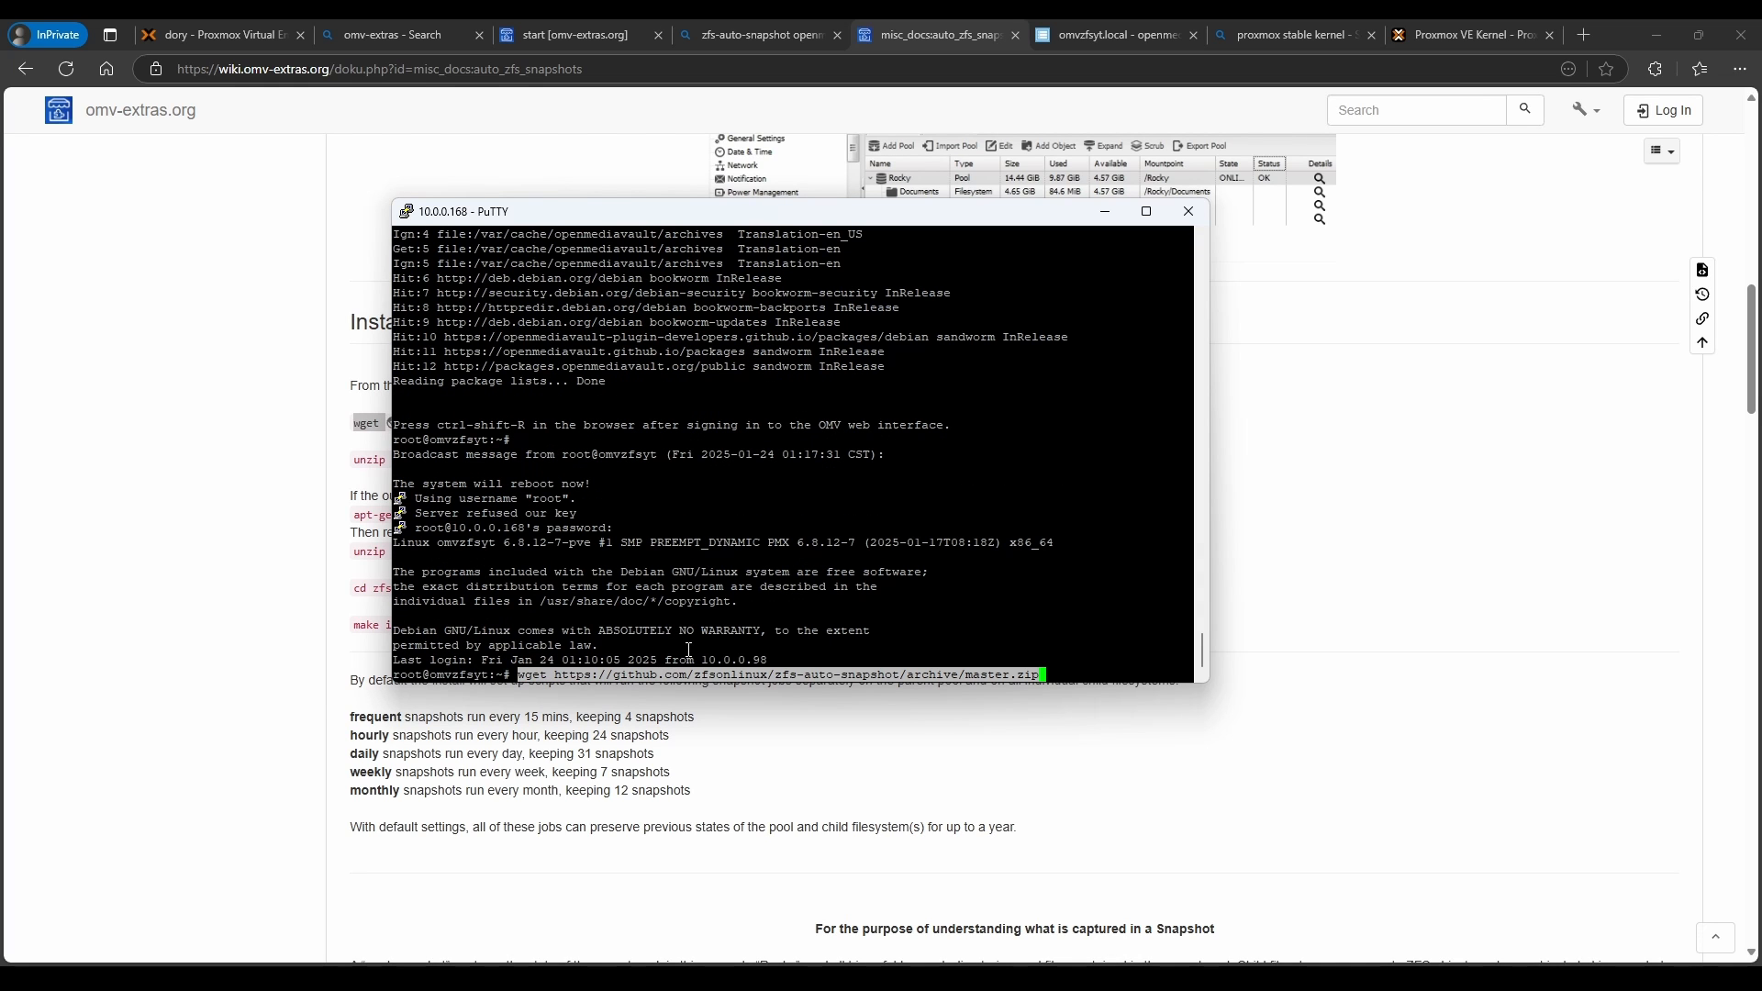
pyautogui.press('Return')
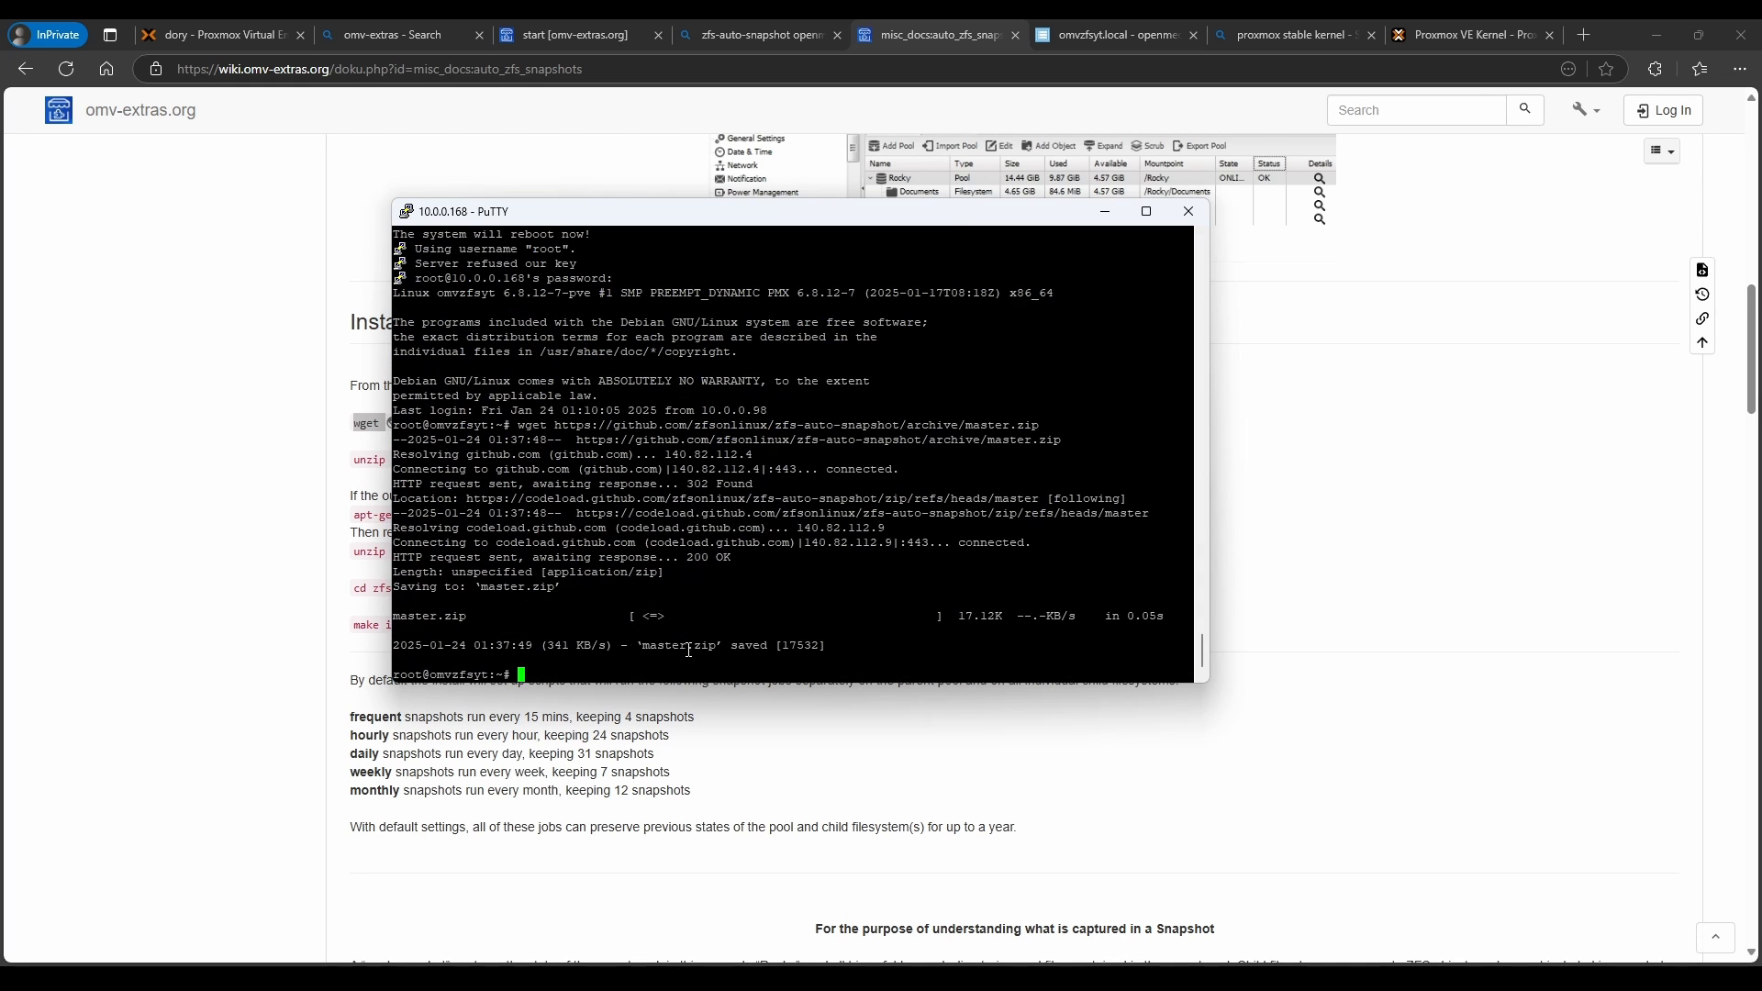
pyautogui.write('ll')
pyautogui.press('Return')
pyautogui.write('ls')
pyautogui.press('Return')
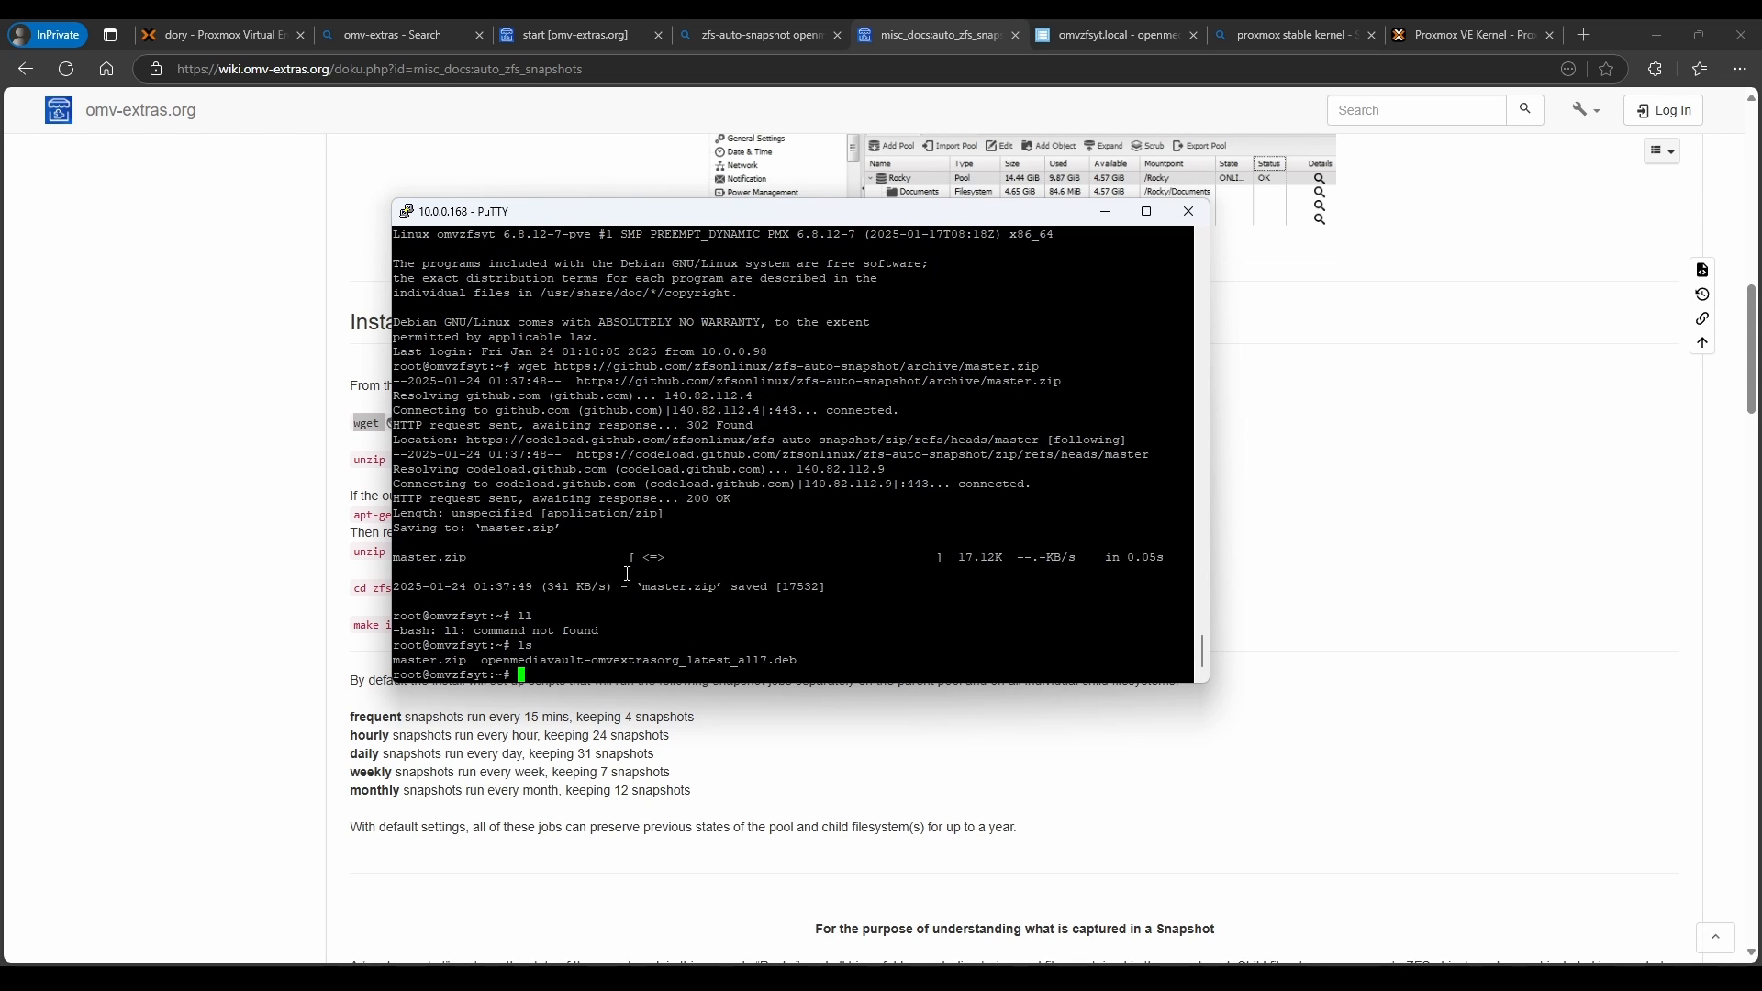
# - Copy "apt-get install make unzip" from the guide and run it in the PuTTY session to install both packages
pyautogui.click(350, 444)
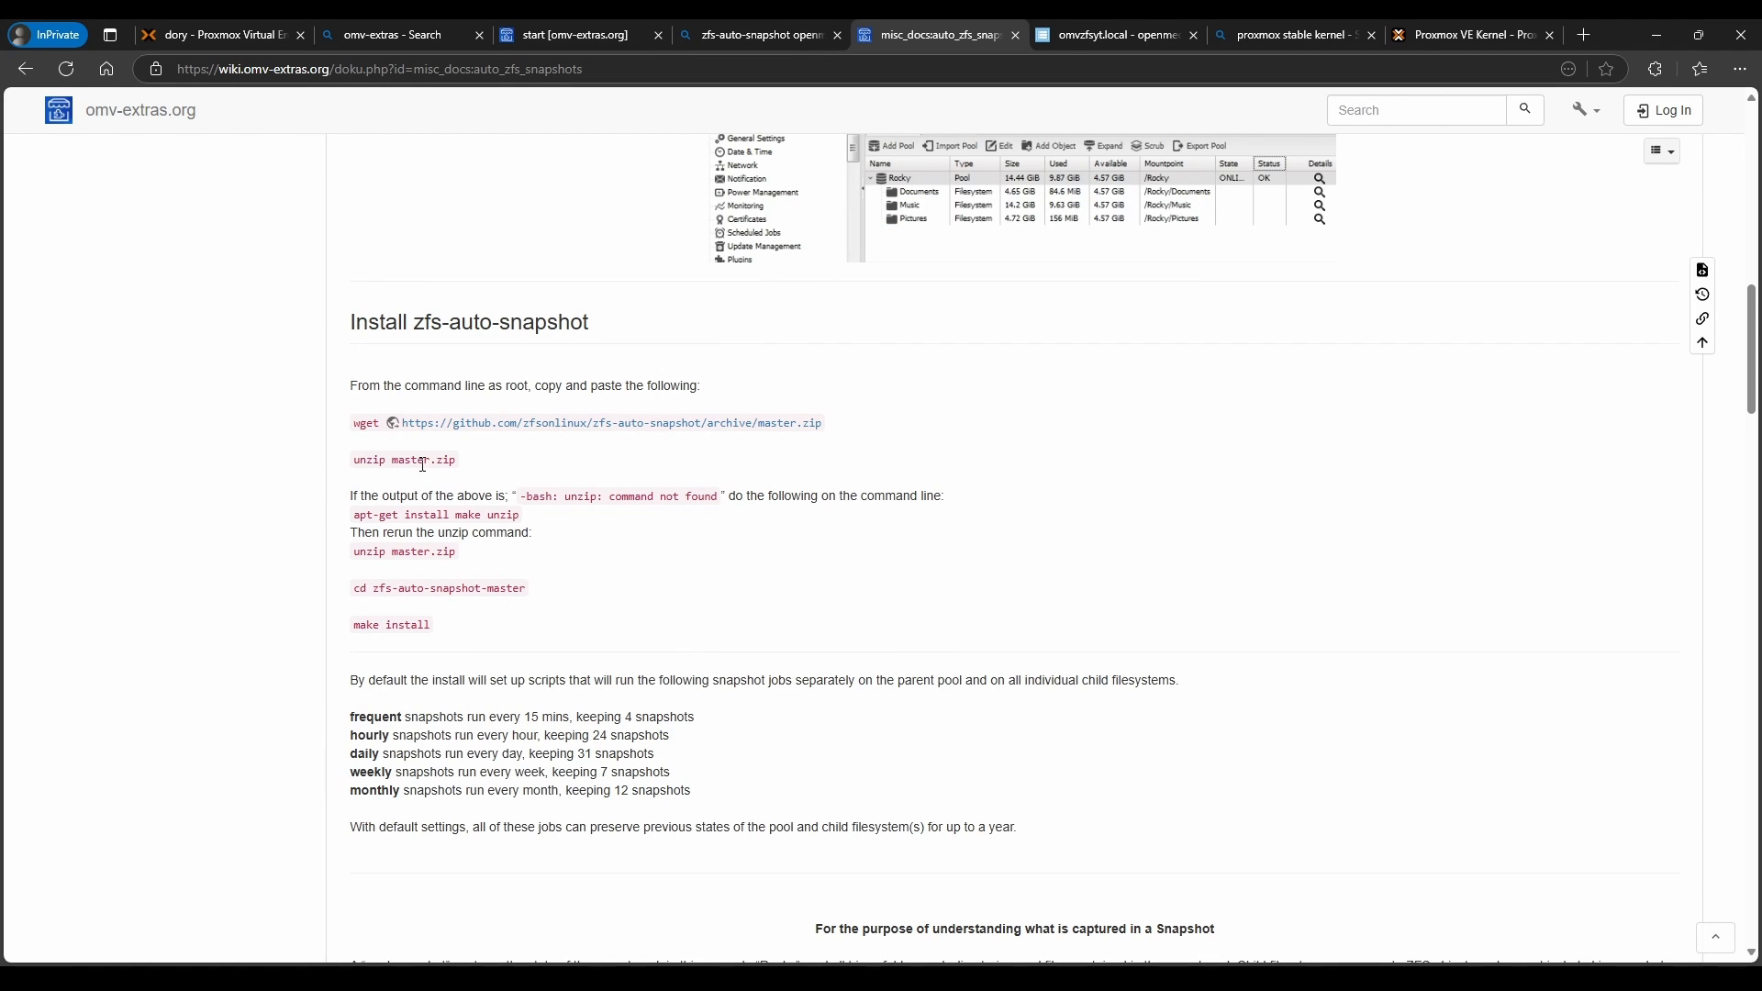
pyautogui.moveTo(356, 515); pyautogui.dragTo(519, 521)
pyautogui.click(375, 516)
pyautogui.rightClick(504, 516)
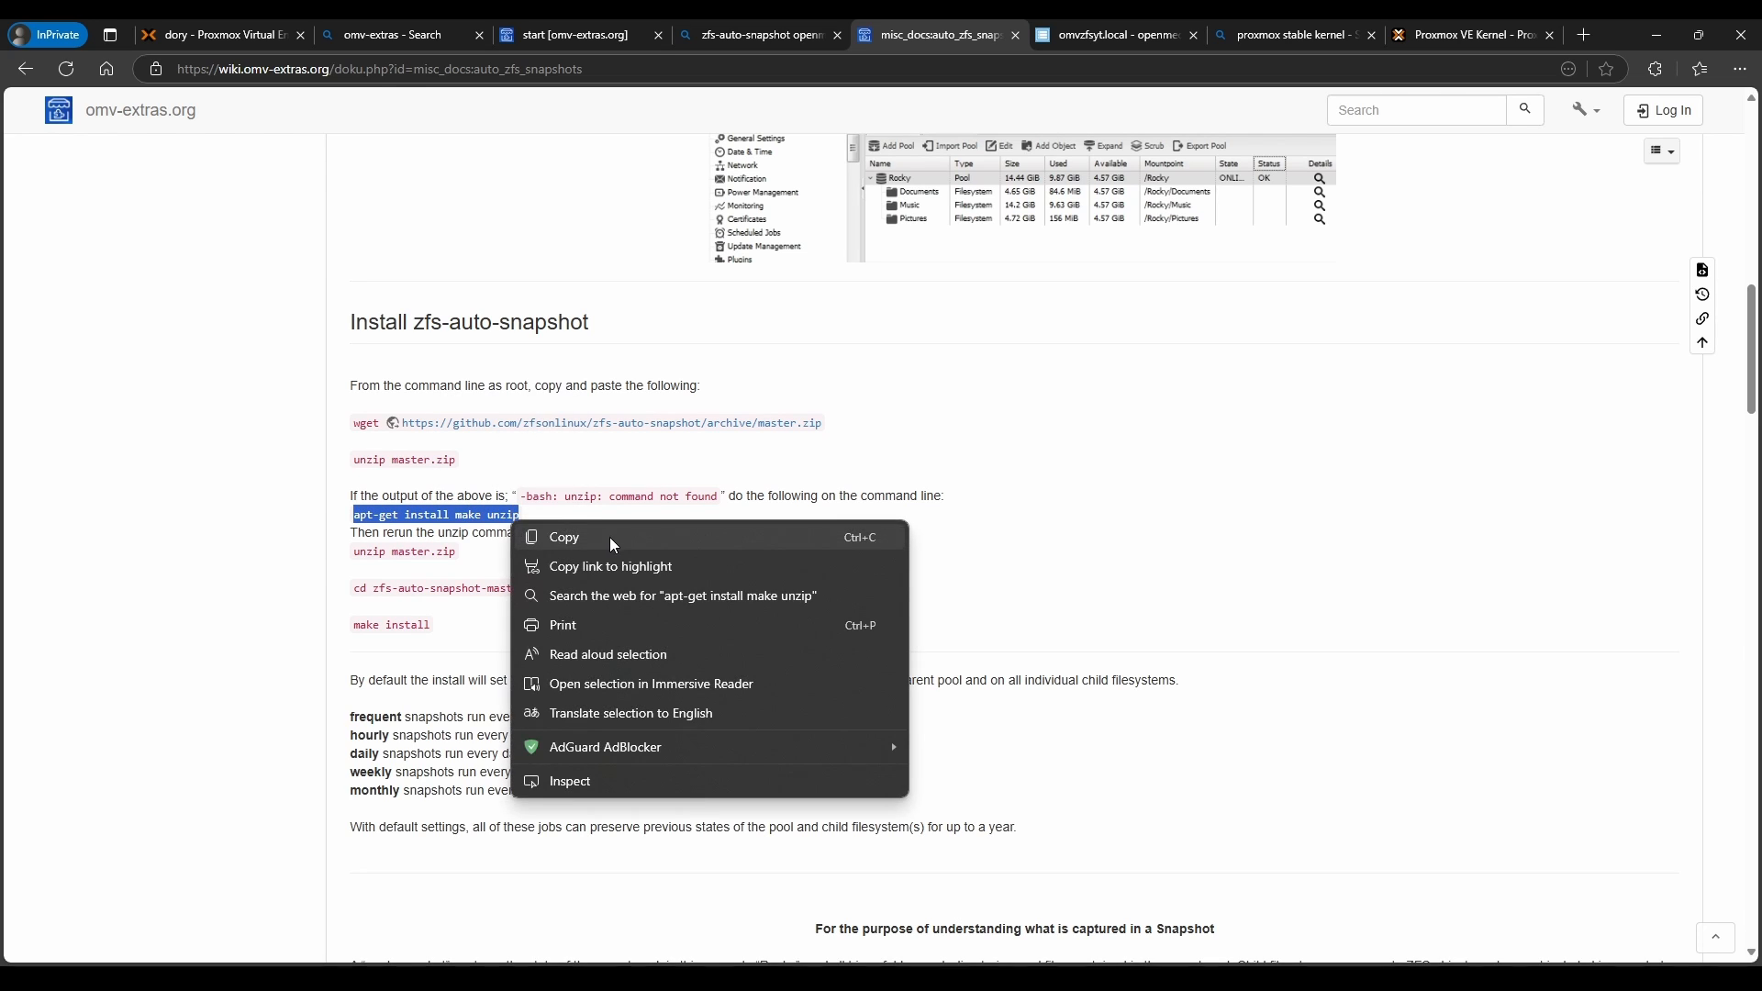
pyautogui.click(551, 540)
pyautogui.hotkey('alt', 'Tab')
pyautogui.rightClick(623, 650)
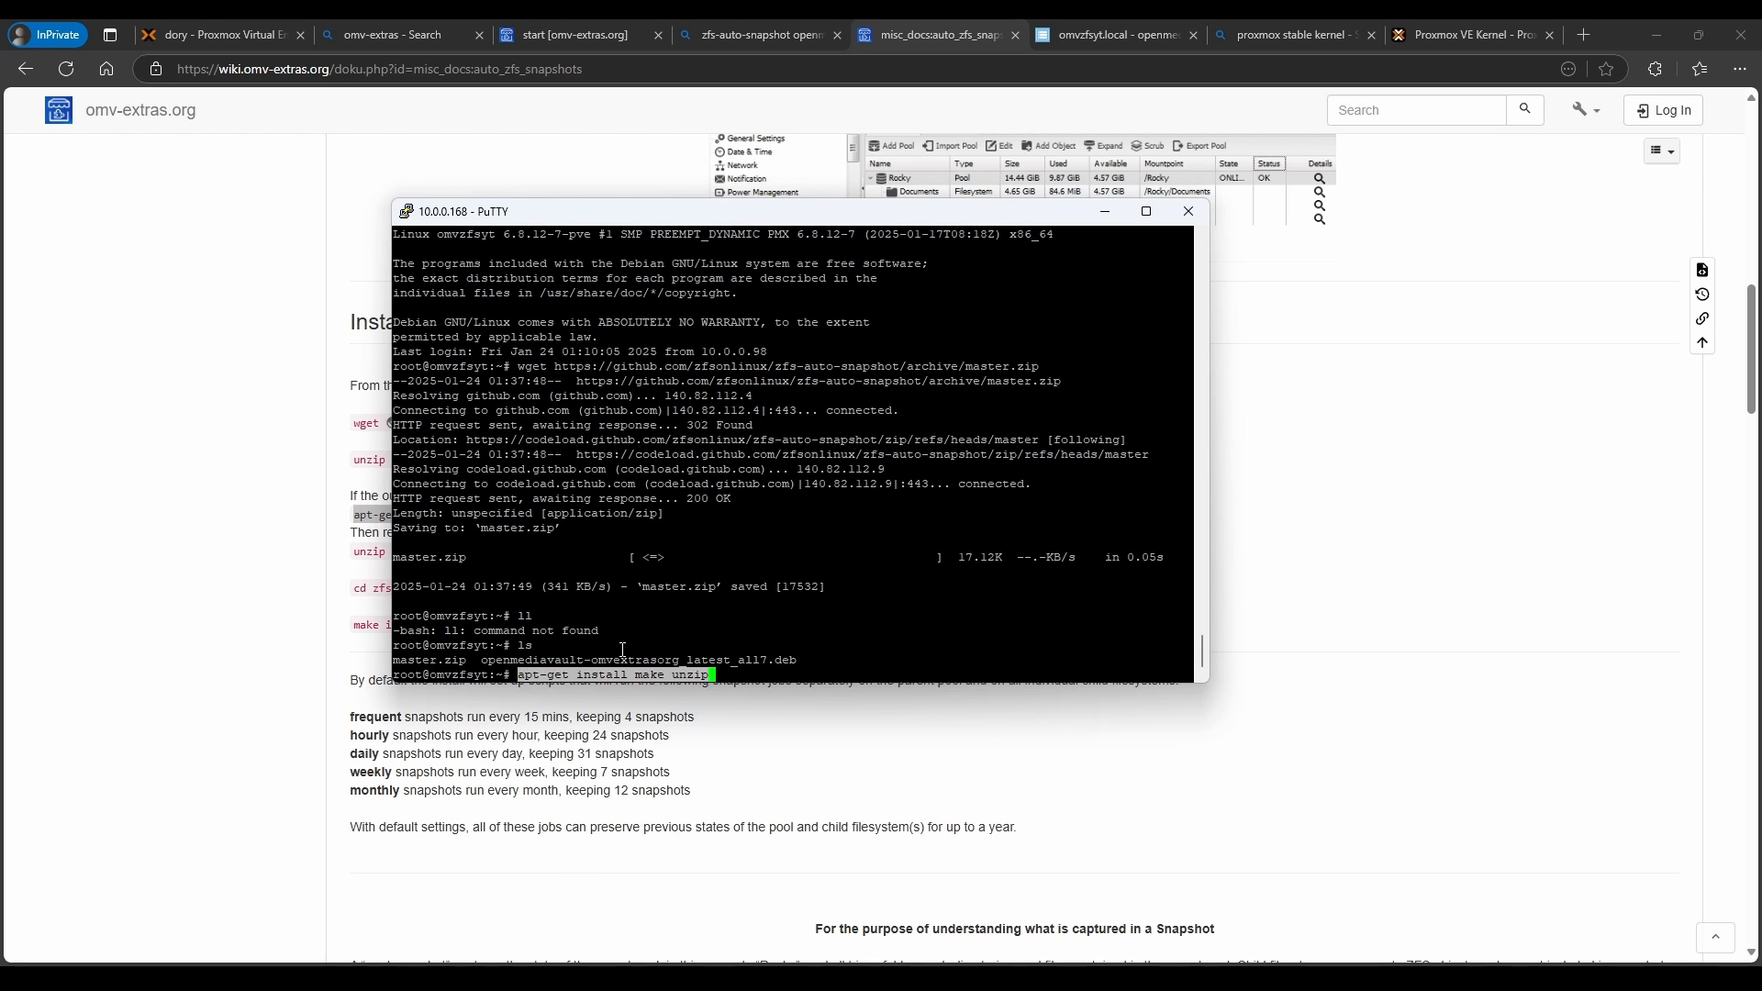
pyautogui.press('Return')
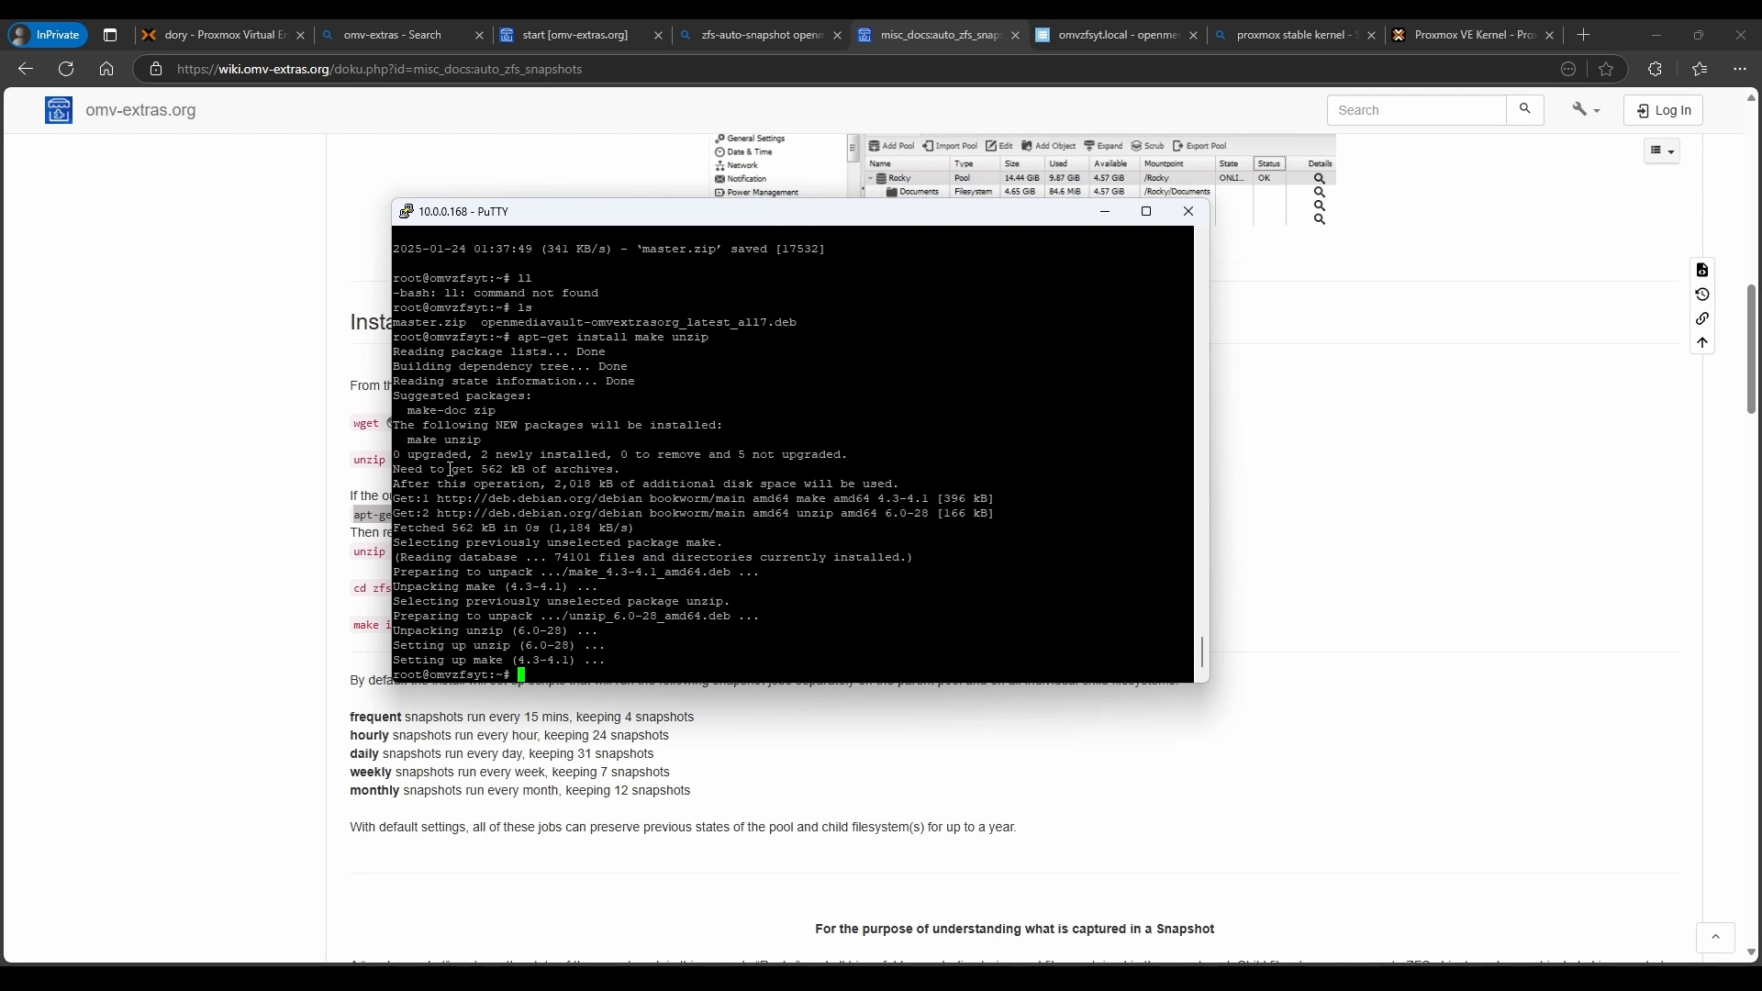
# - Check the next commands in the guide, extract master.zip in the PuTTY session, and list the current directory's files
pyautogui.click(347, 551)
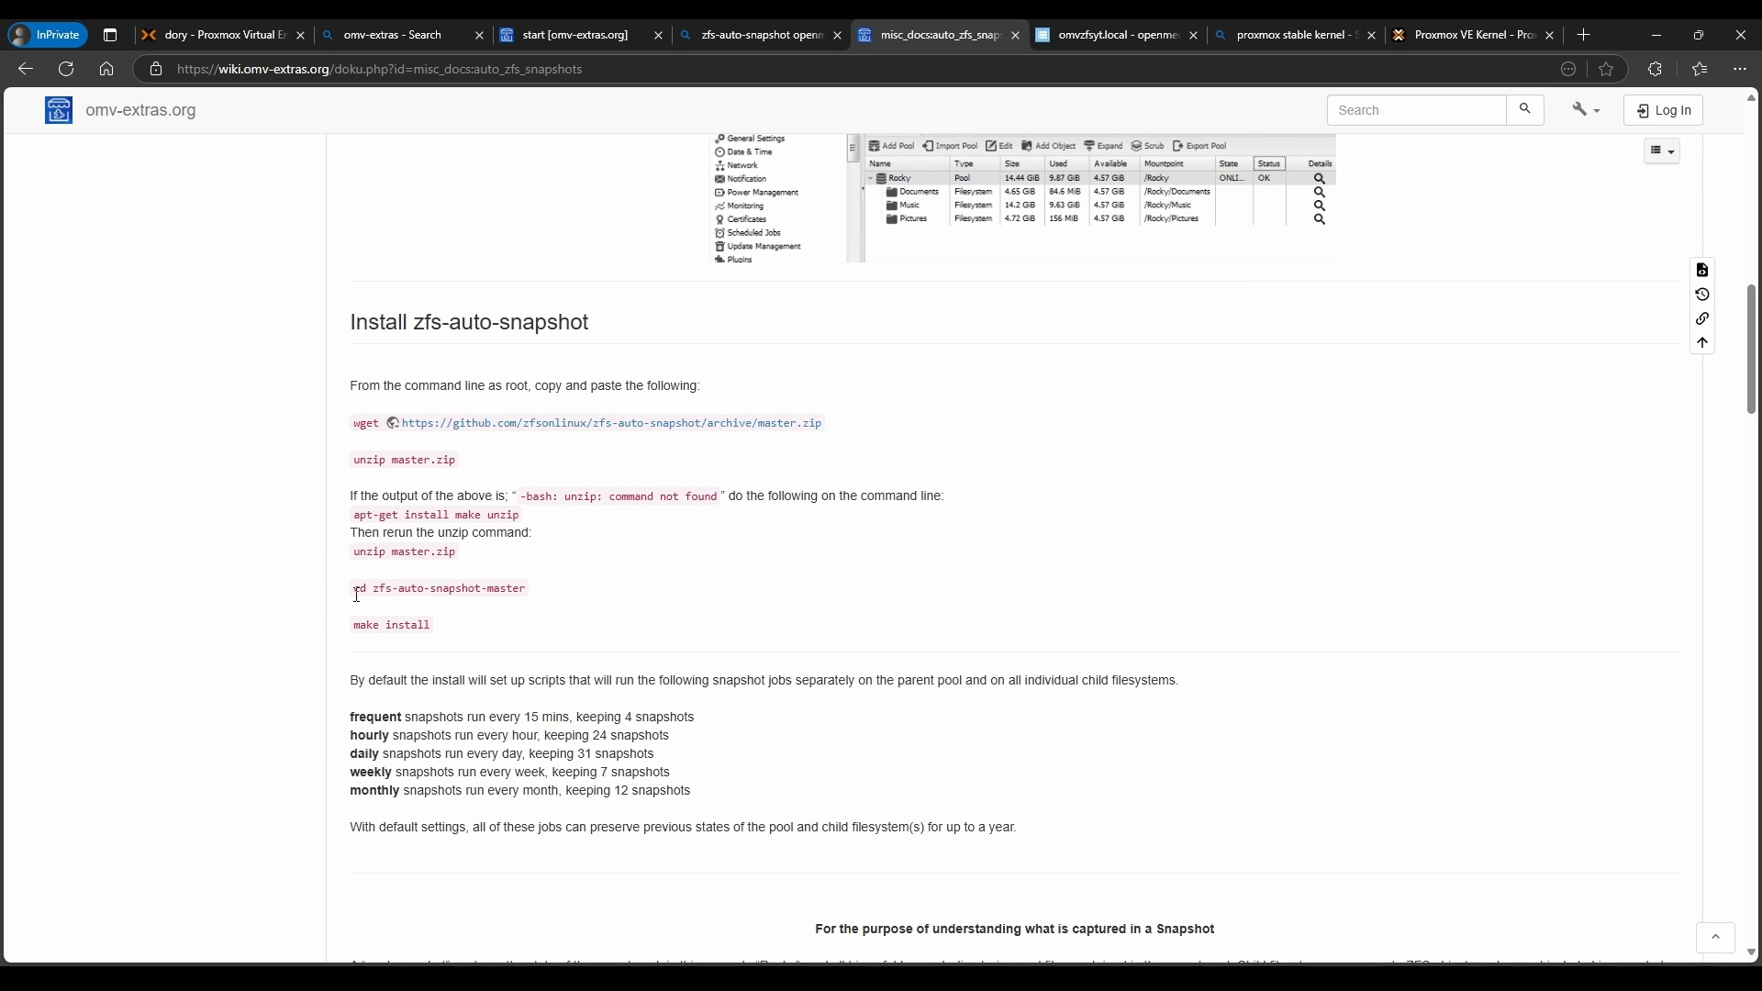
pyautogui.moveTo(357, 595); pyautogui.dragTo(368, 593)
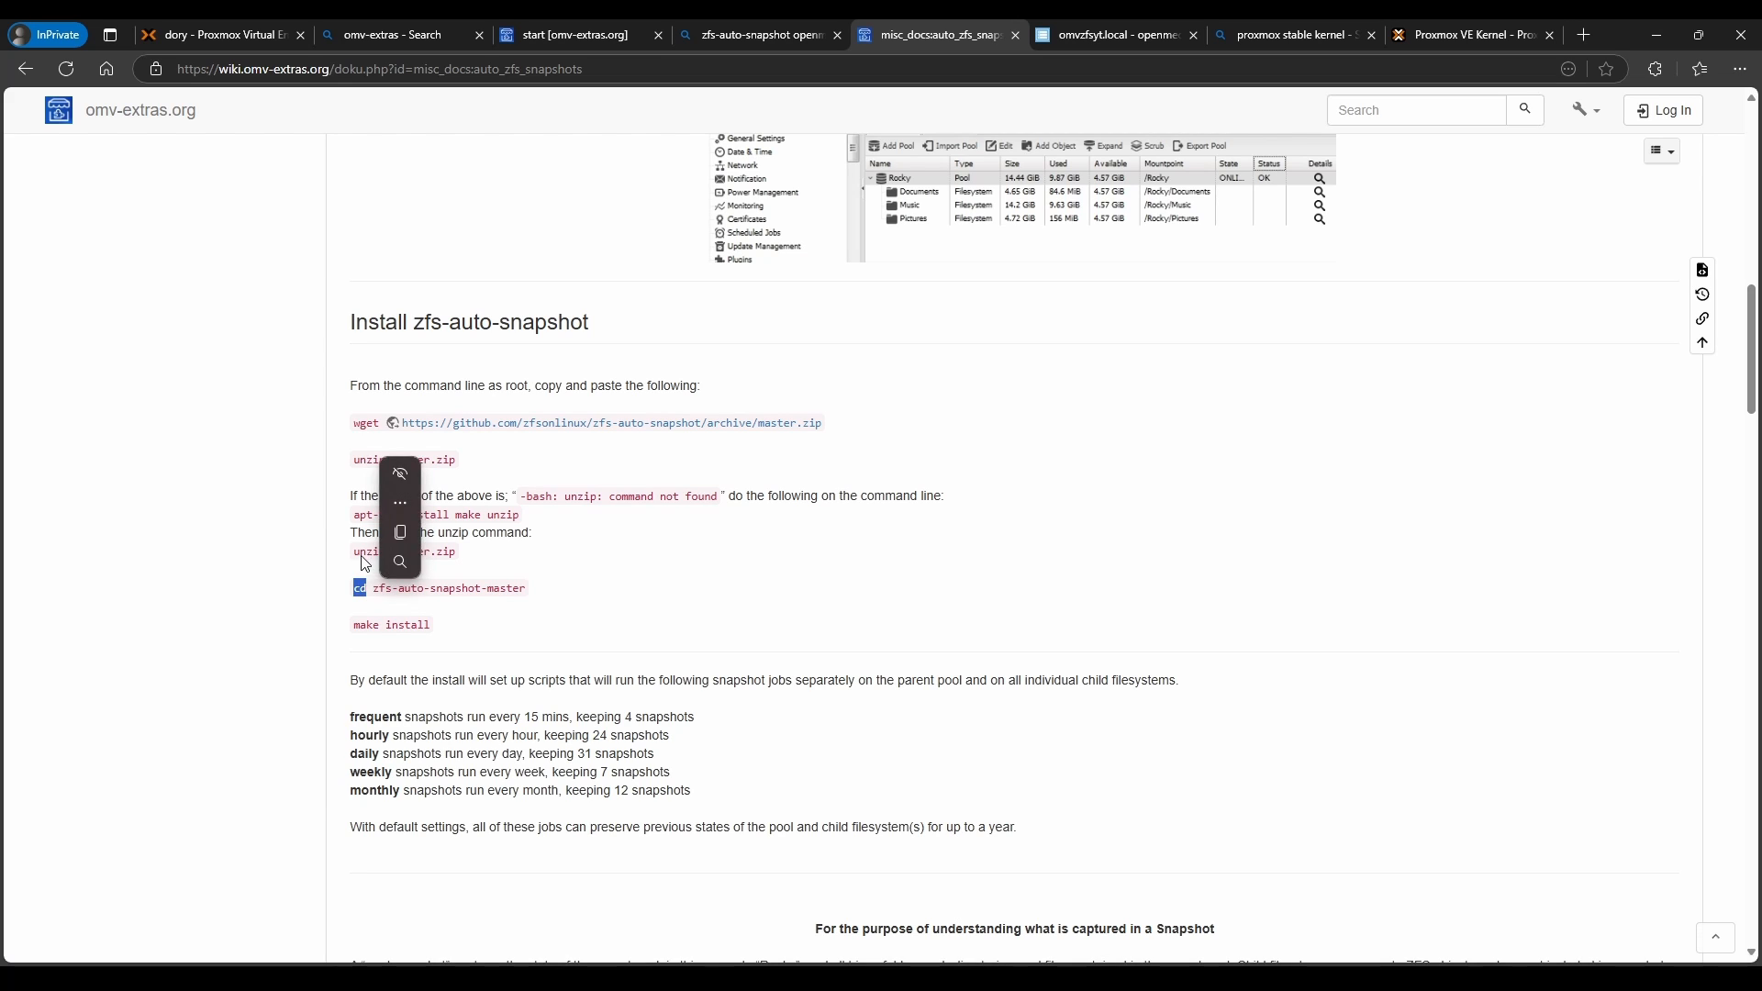
pyautogui.click(367, 562)
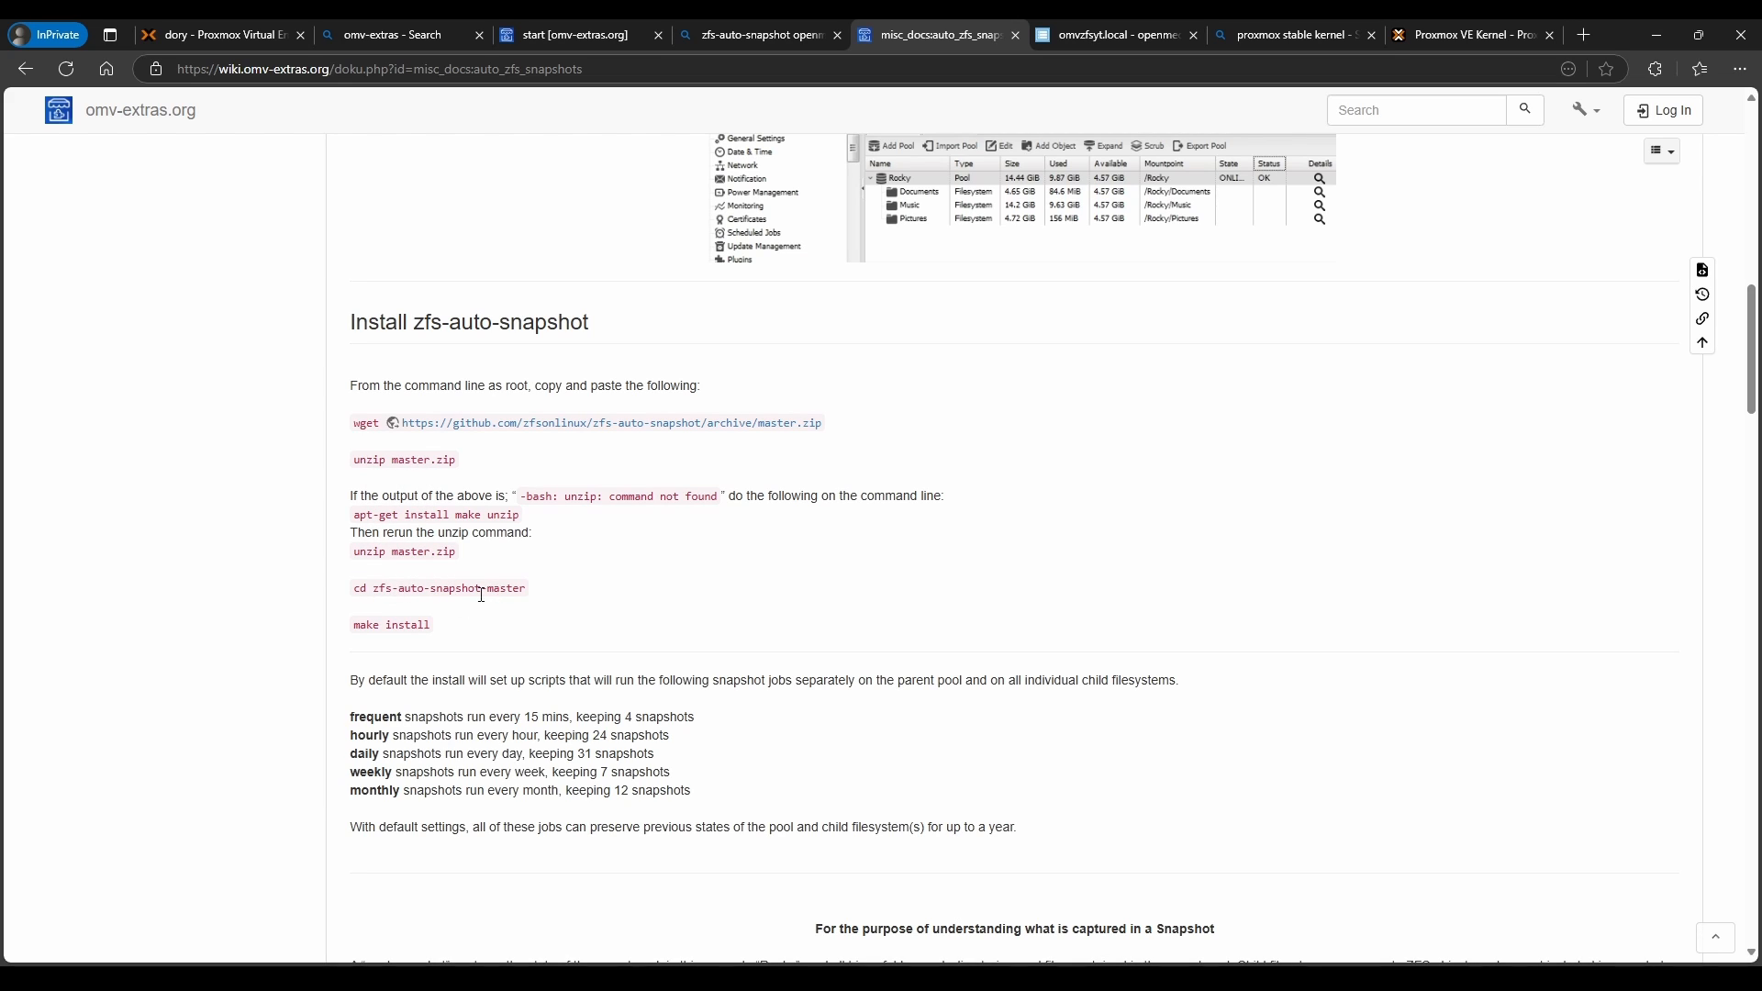
pyautogui.hotkey('alt', 'Tab')
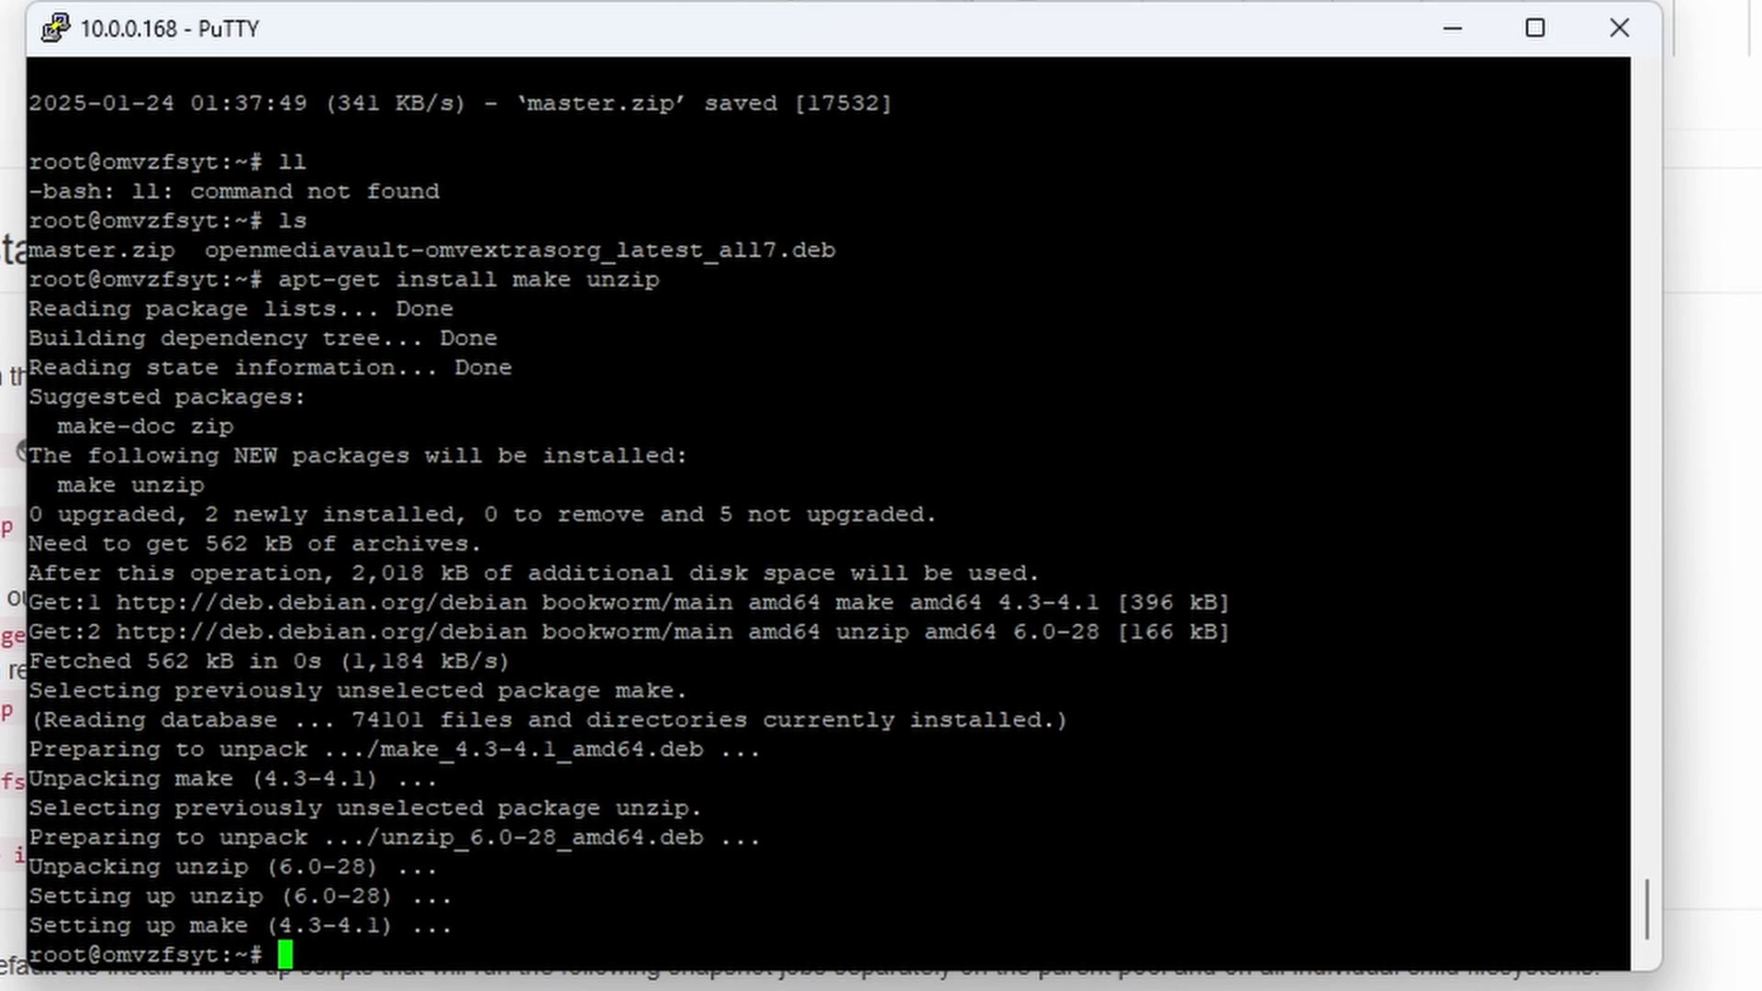
pyautogui.write('unzip master.zip')
pyautogui.press('Return')
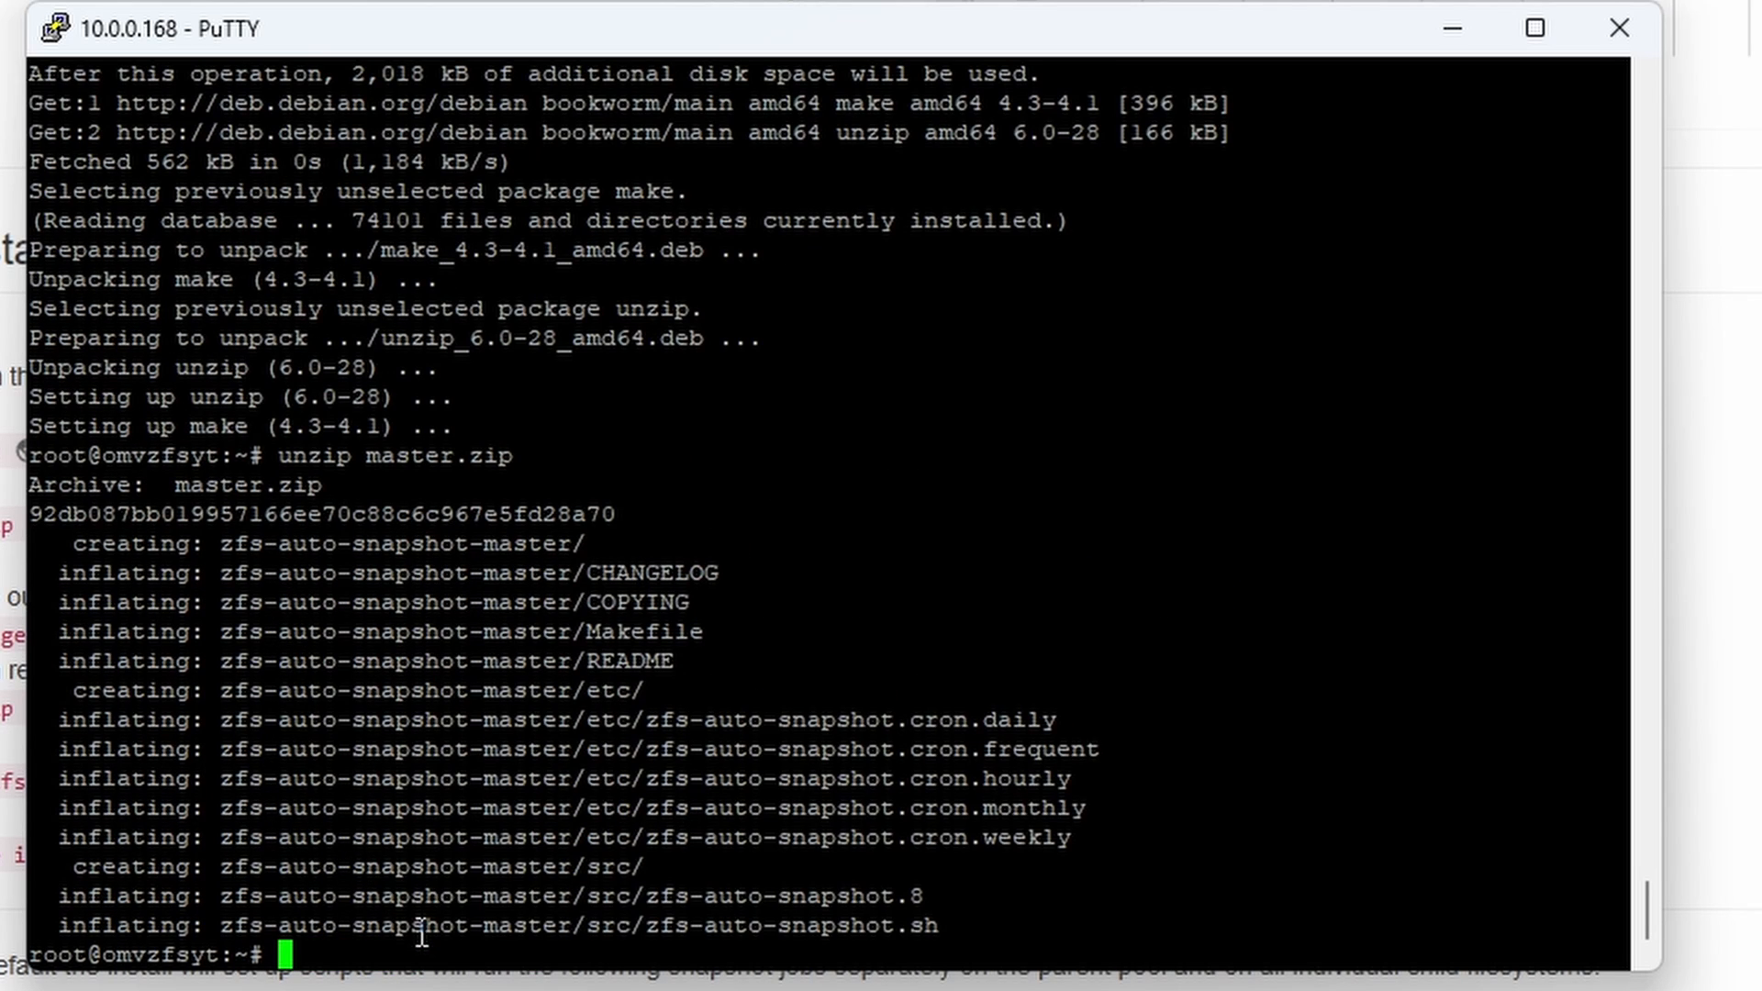
pyautogui.write('ls')
pyautogui.press('Return')
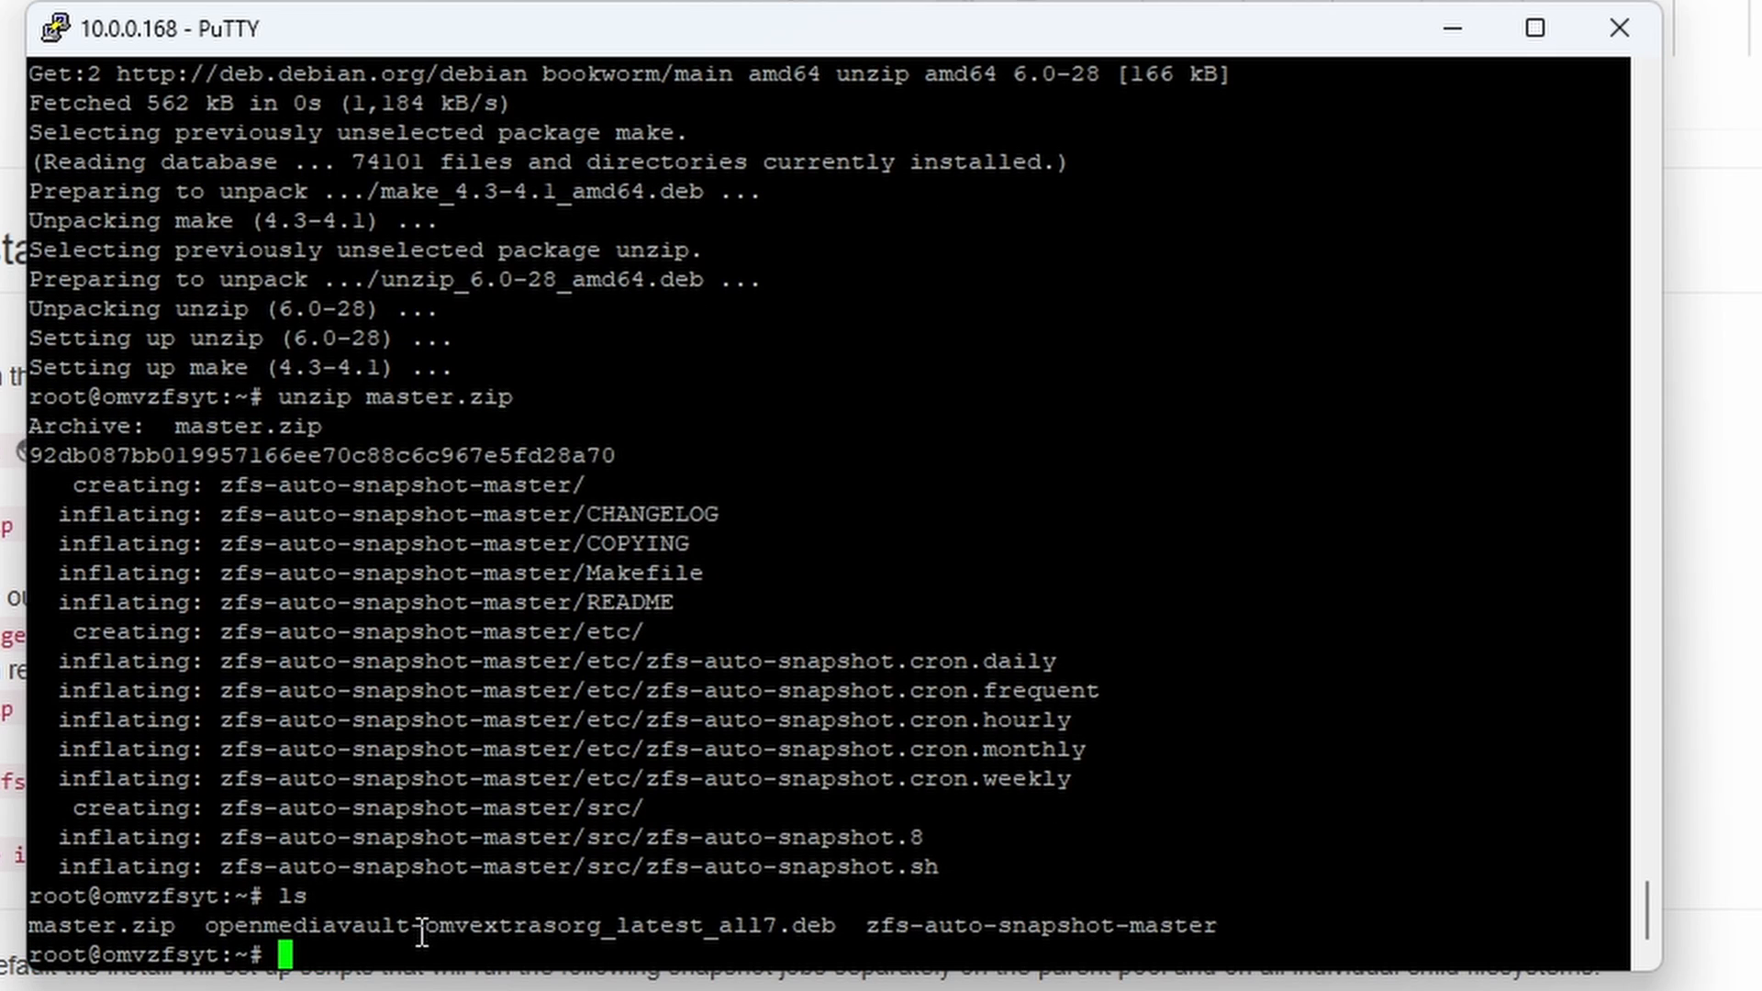
# - Change into the zfs-auto-snapshot-master directory and run "make install" to install the snapshot scripts
pyautogui.write('cd ')
pyautogui.write('zfs')
pyautogui.press('Tab')
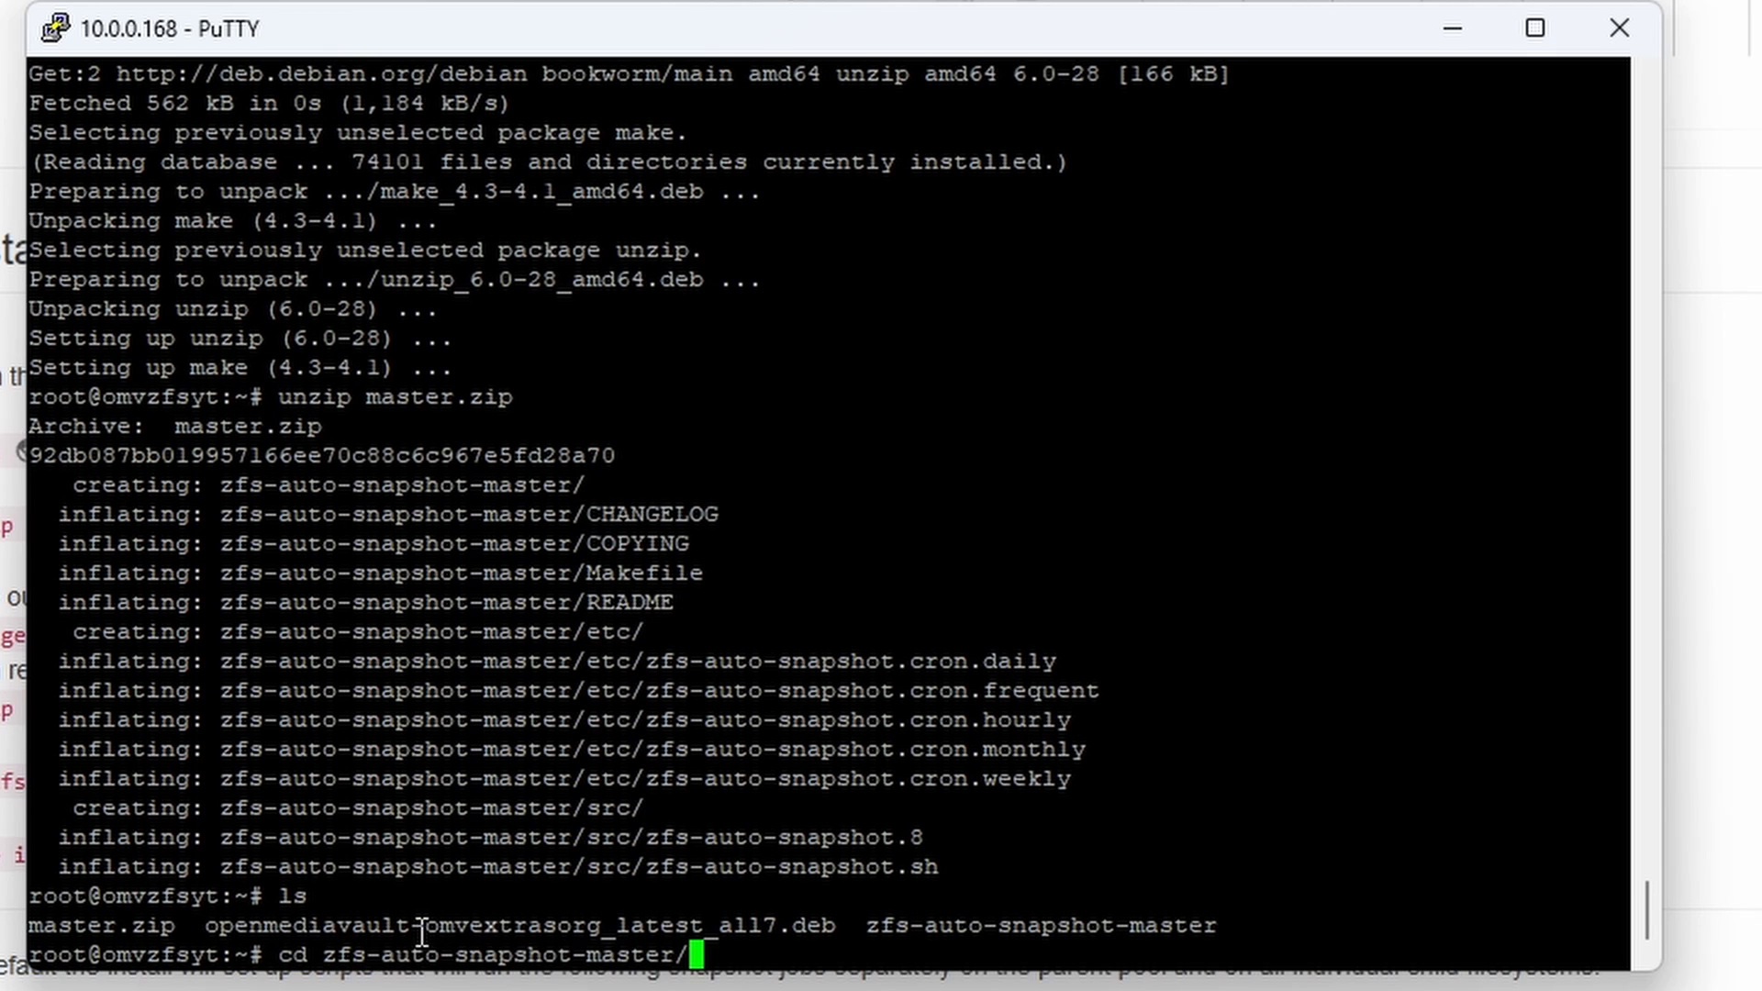
pyautogui.press('Return')
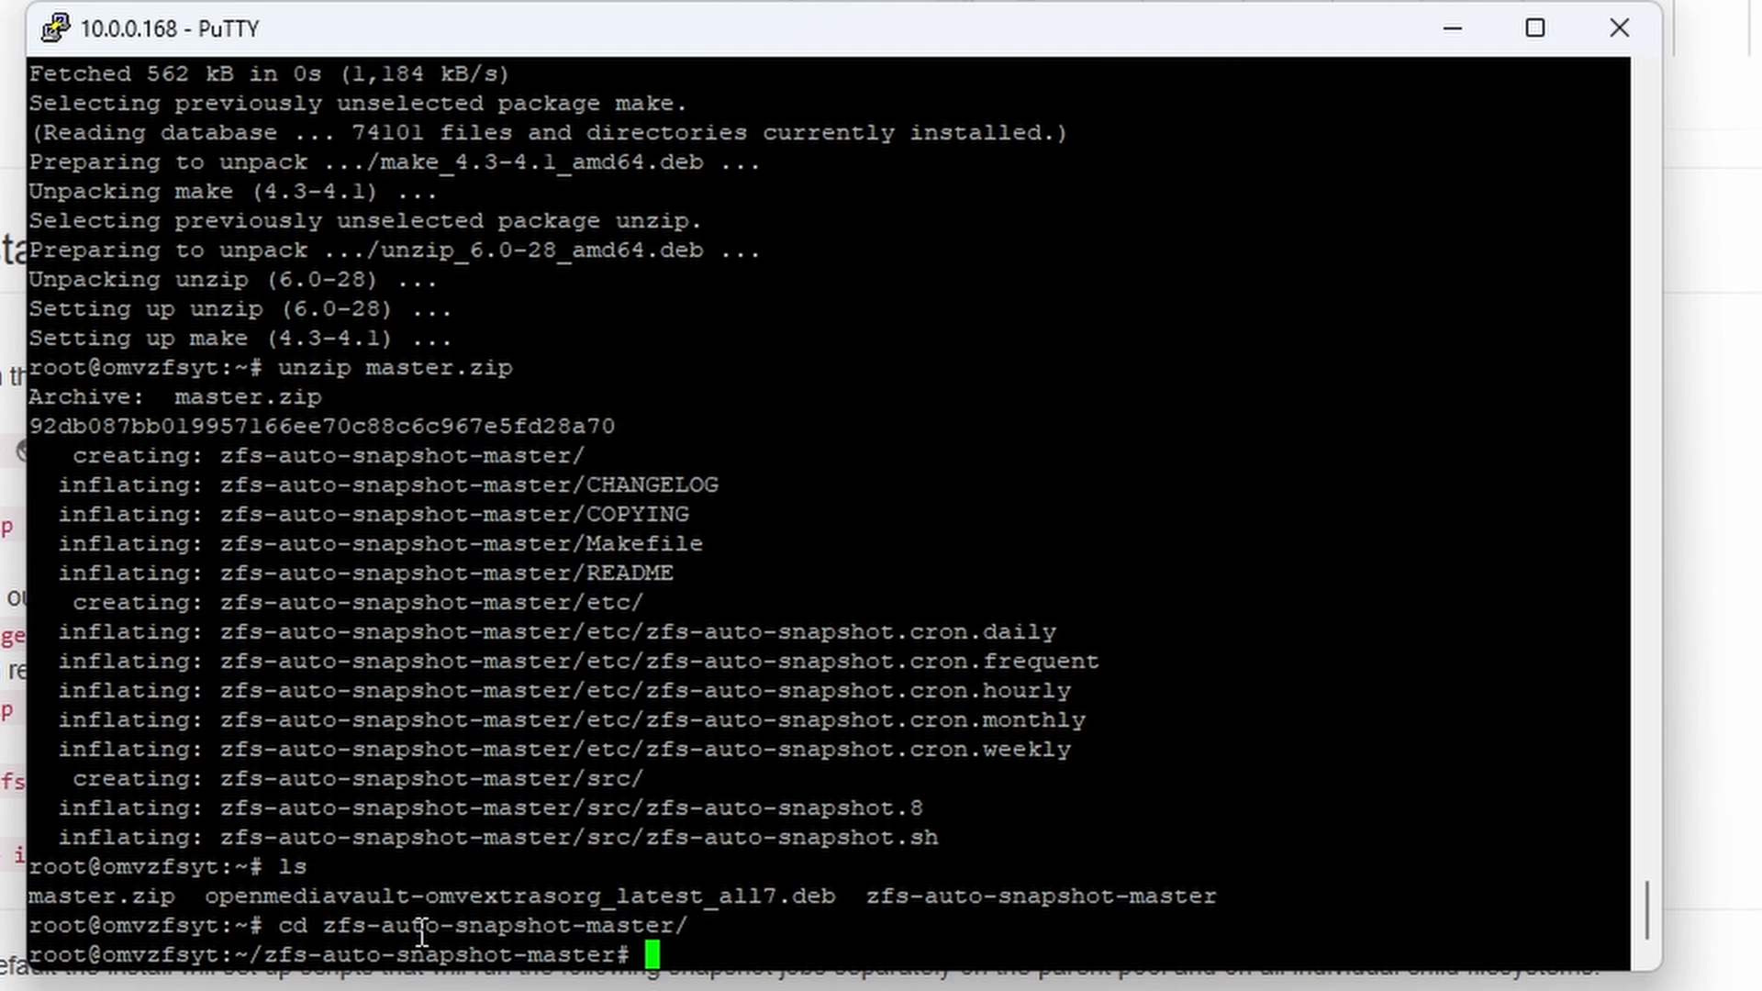
pyautogui.write('make install')
pyautogui.press('Return')
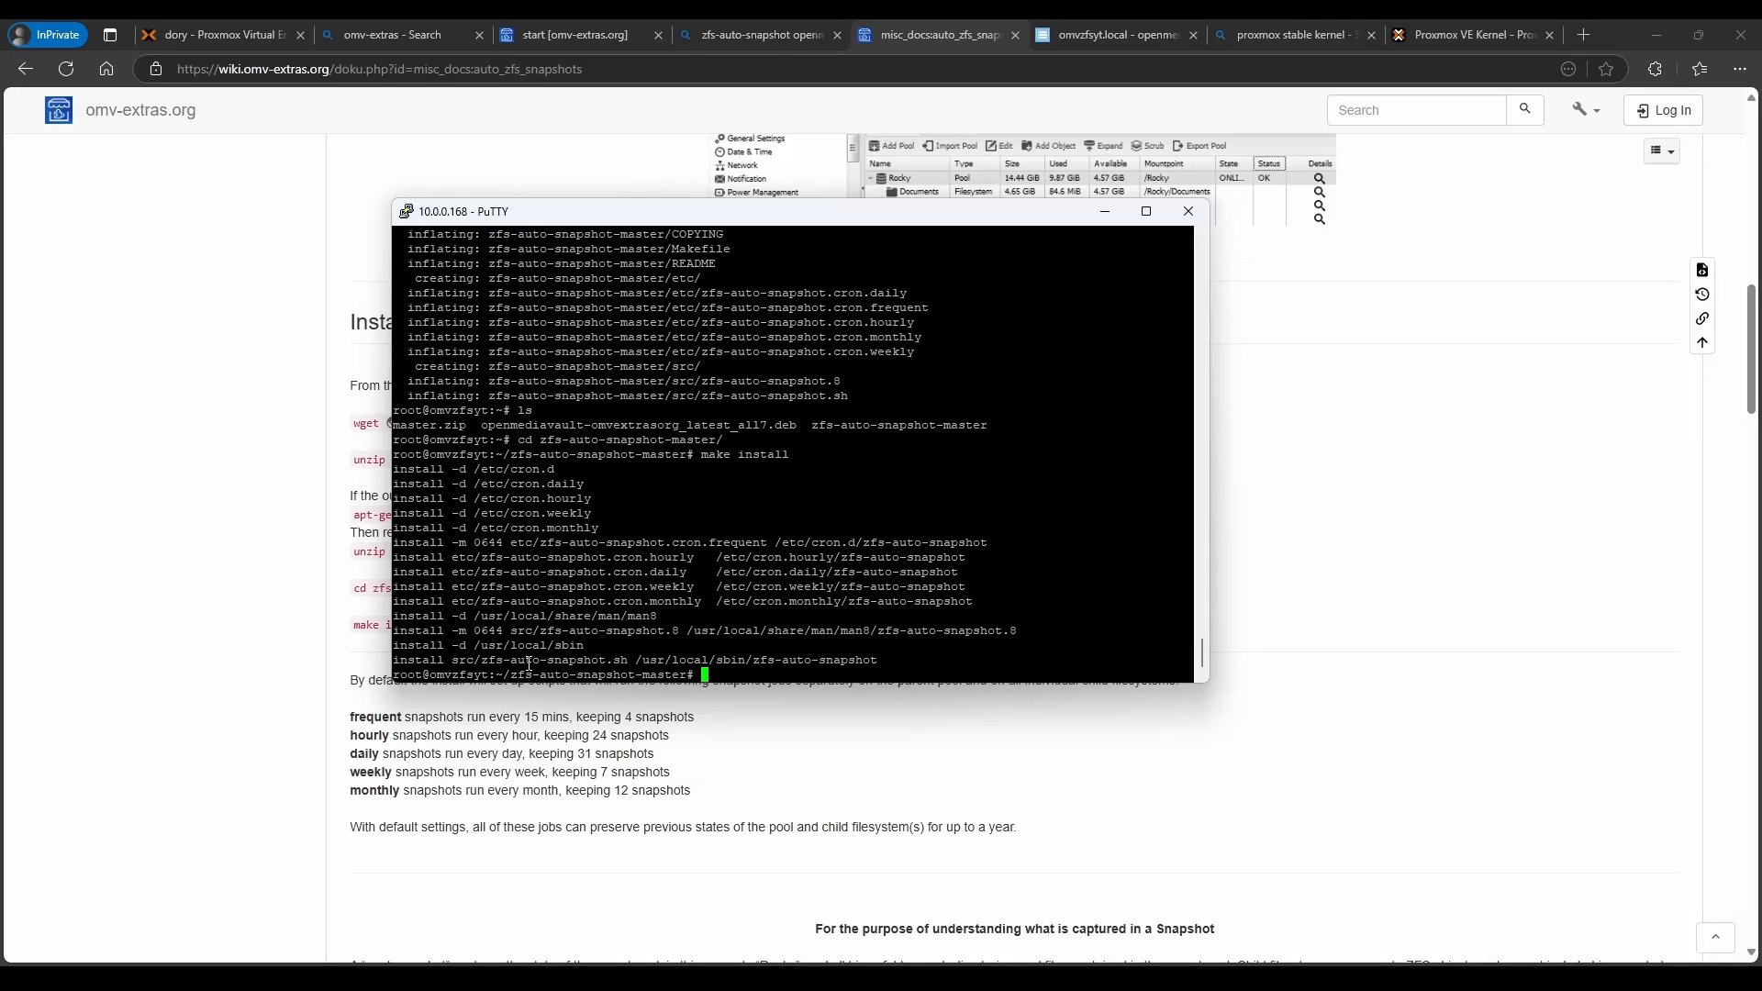
# - Switch to openmediavault, open the ens18 network interface for editing, and set its IPv4 method to Static
pyautogui.click(1064, 36)
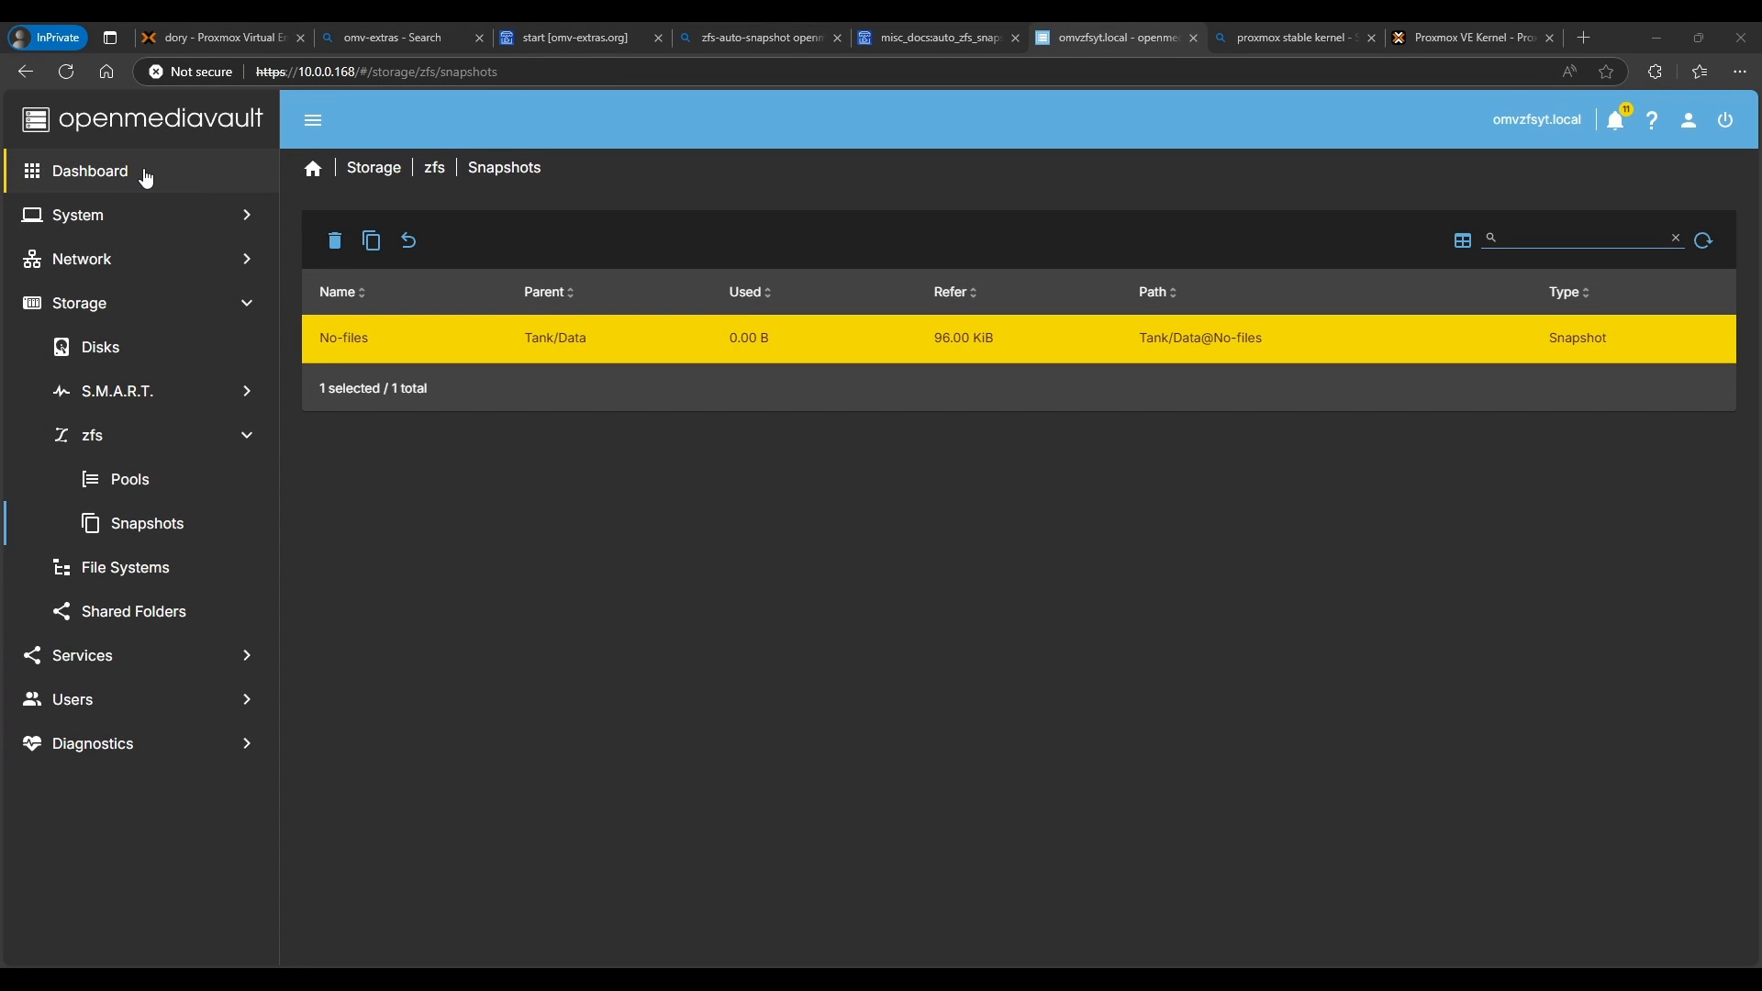
pyautogui.click(105, 222)
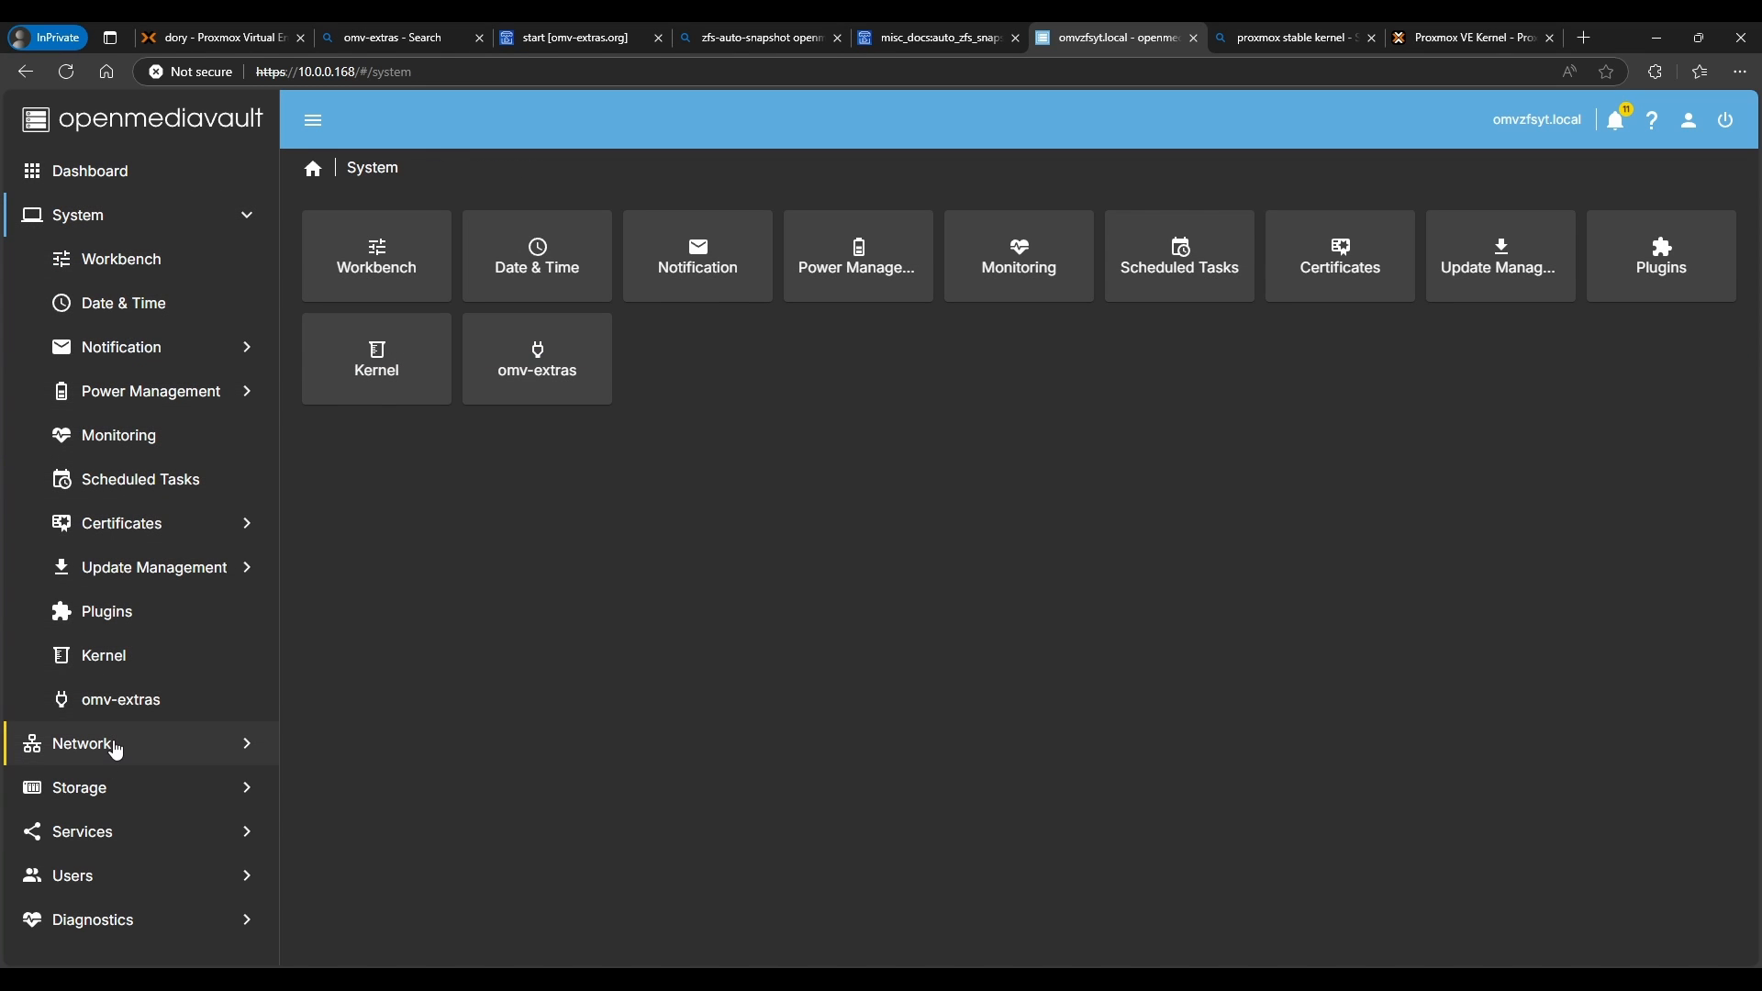
pyautogui.click(110, 746)
pyautogui.click(107, 347)
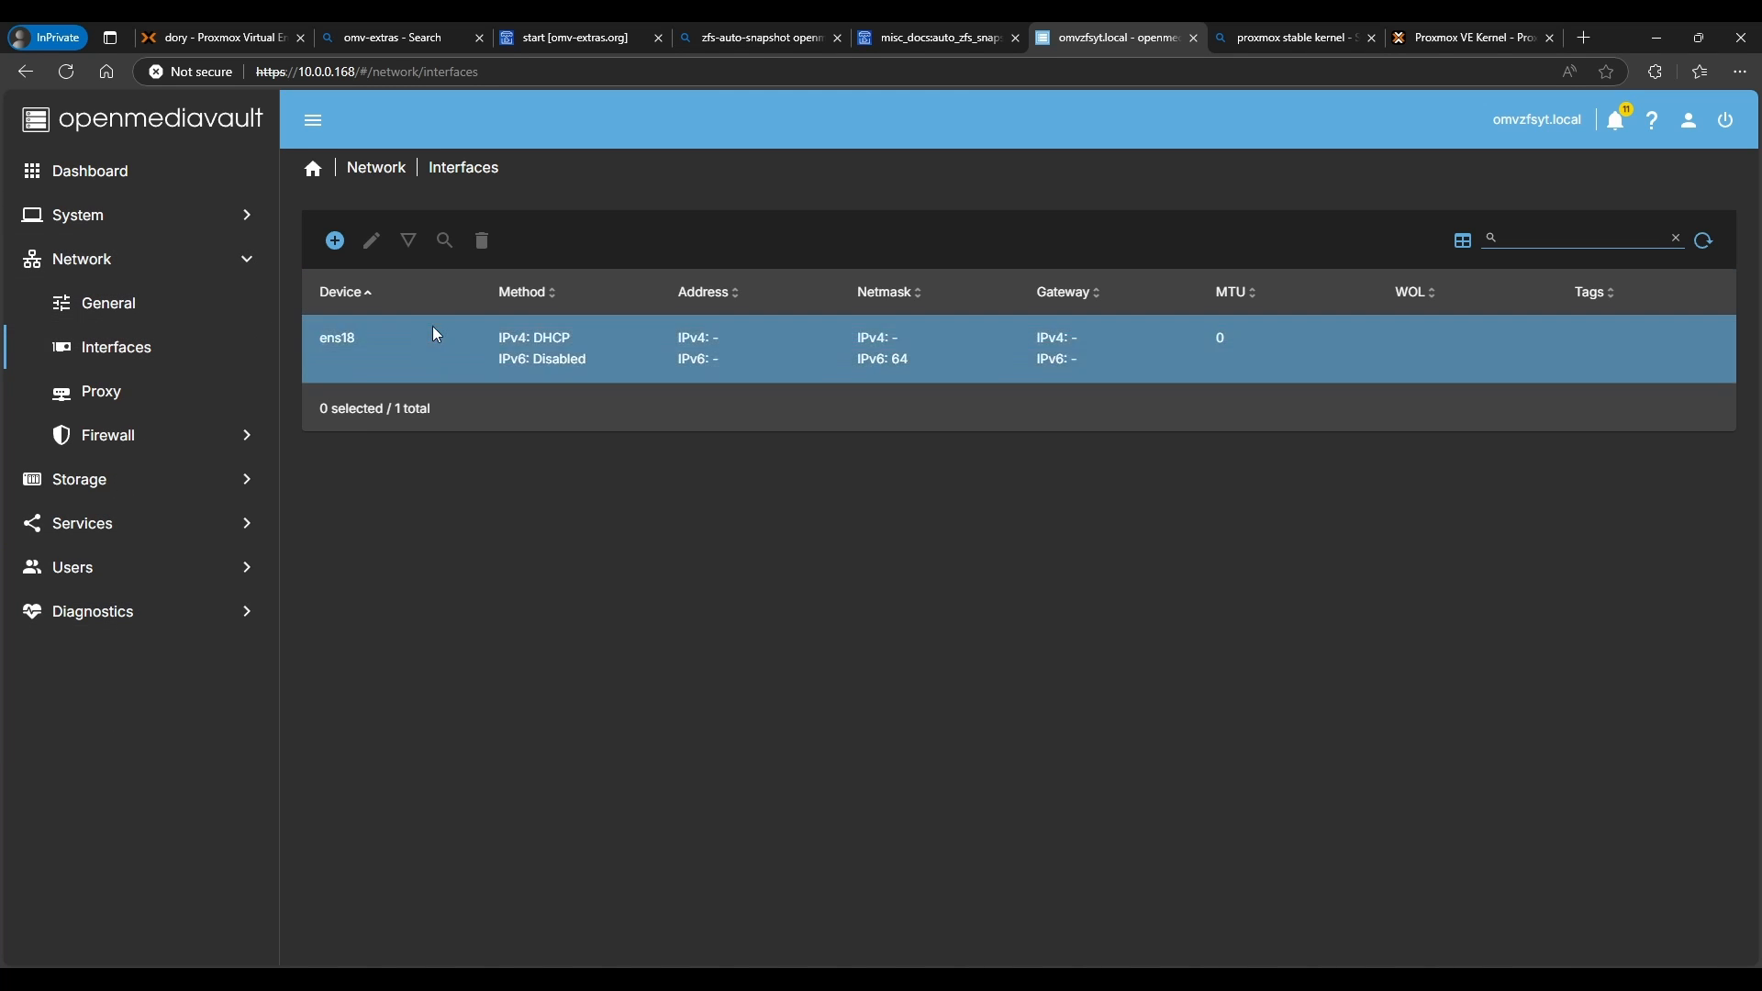
pyautogui.click(437, 338)
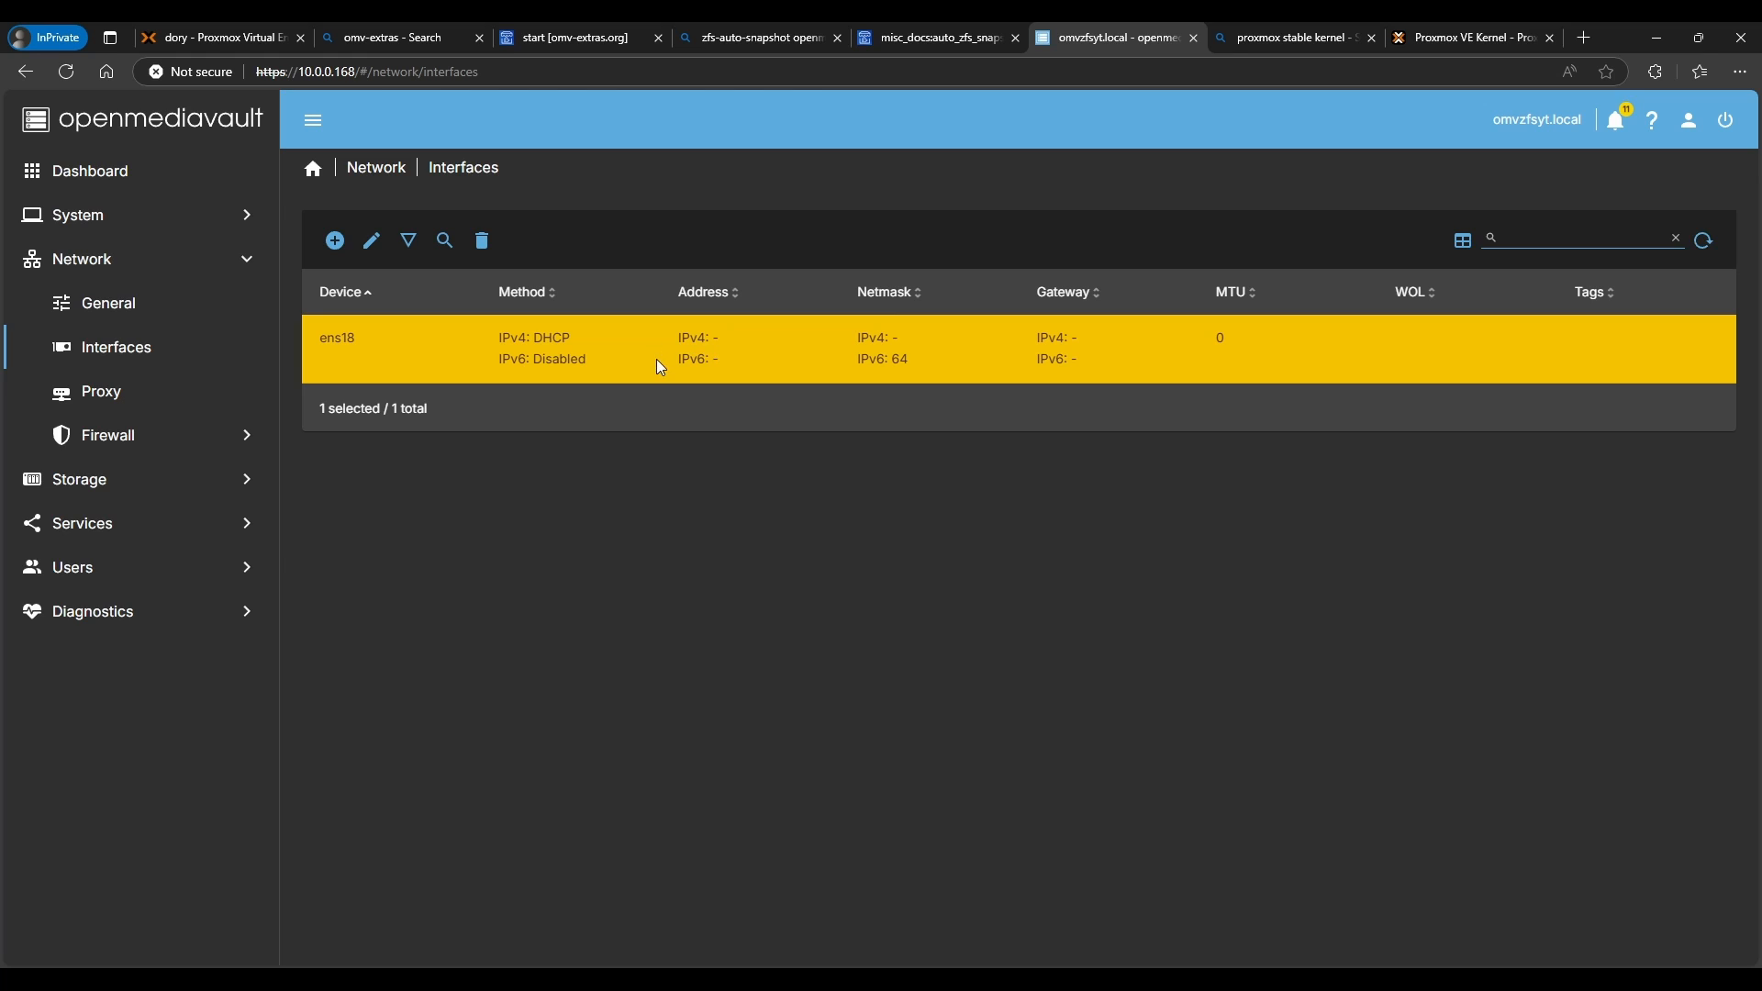
pyautogui.moveTo(535, 338); pyautogui.dragTo(581, 344)
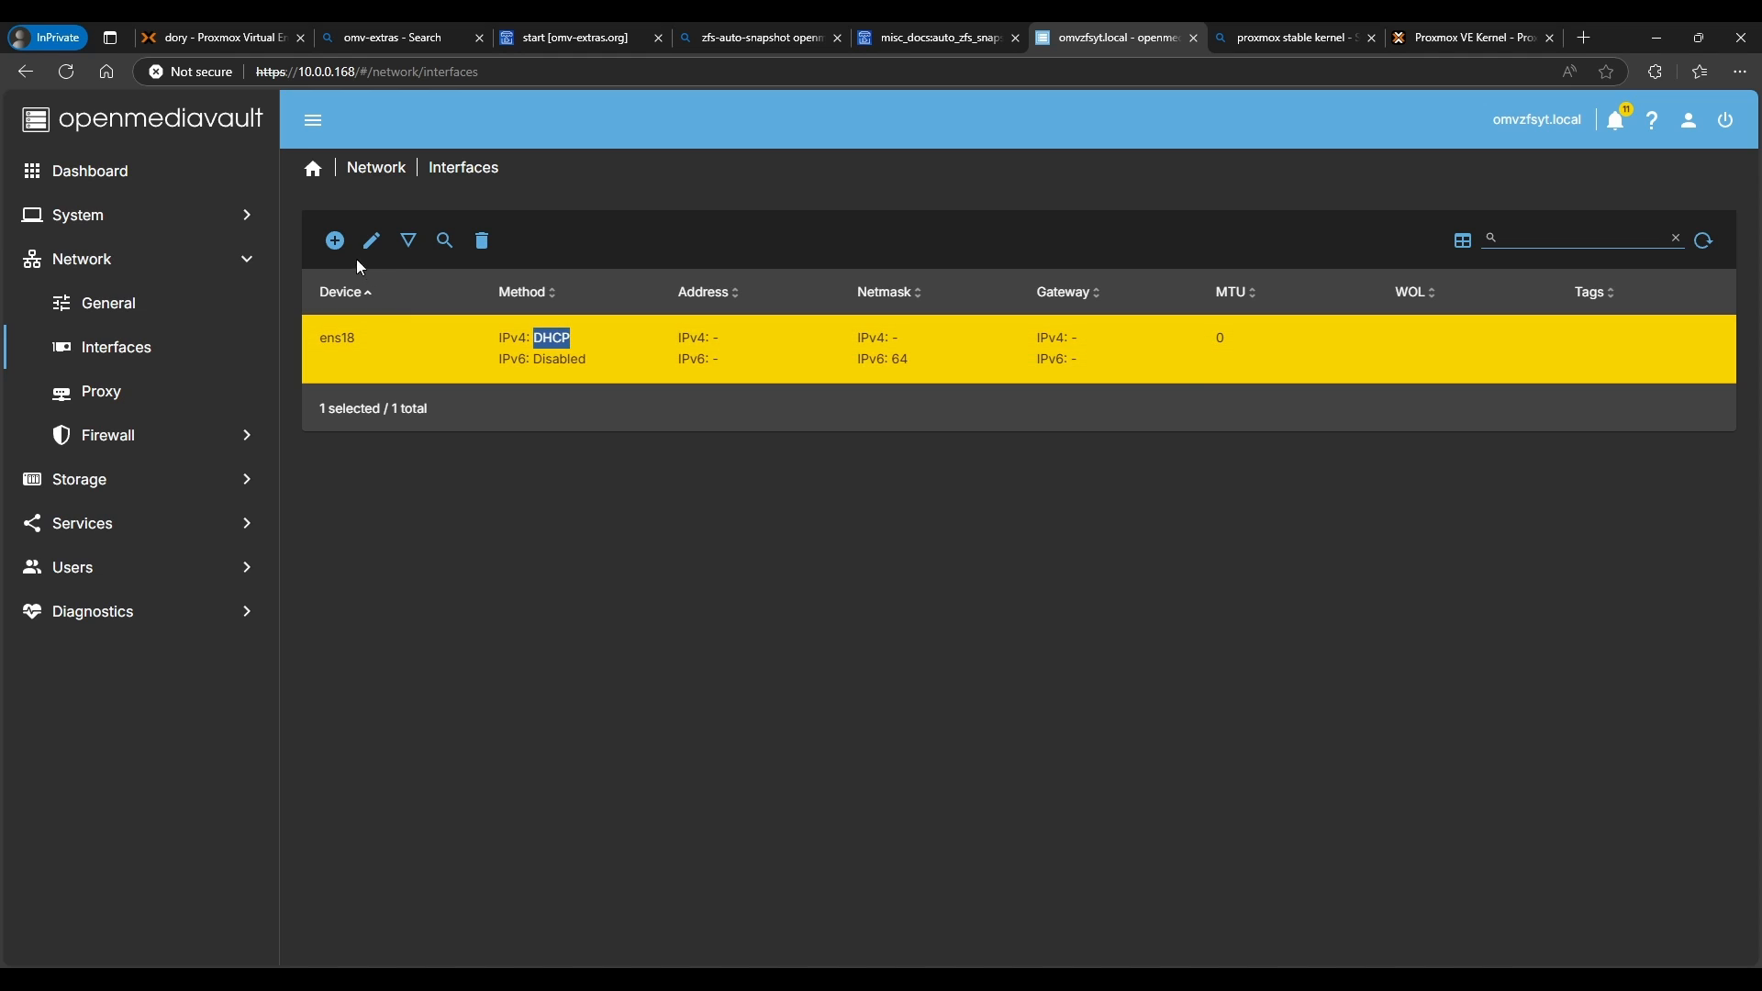
pyautogui.click(372, 241)
pyautogui.click(378, 479)
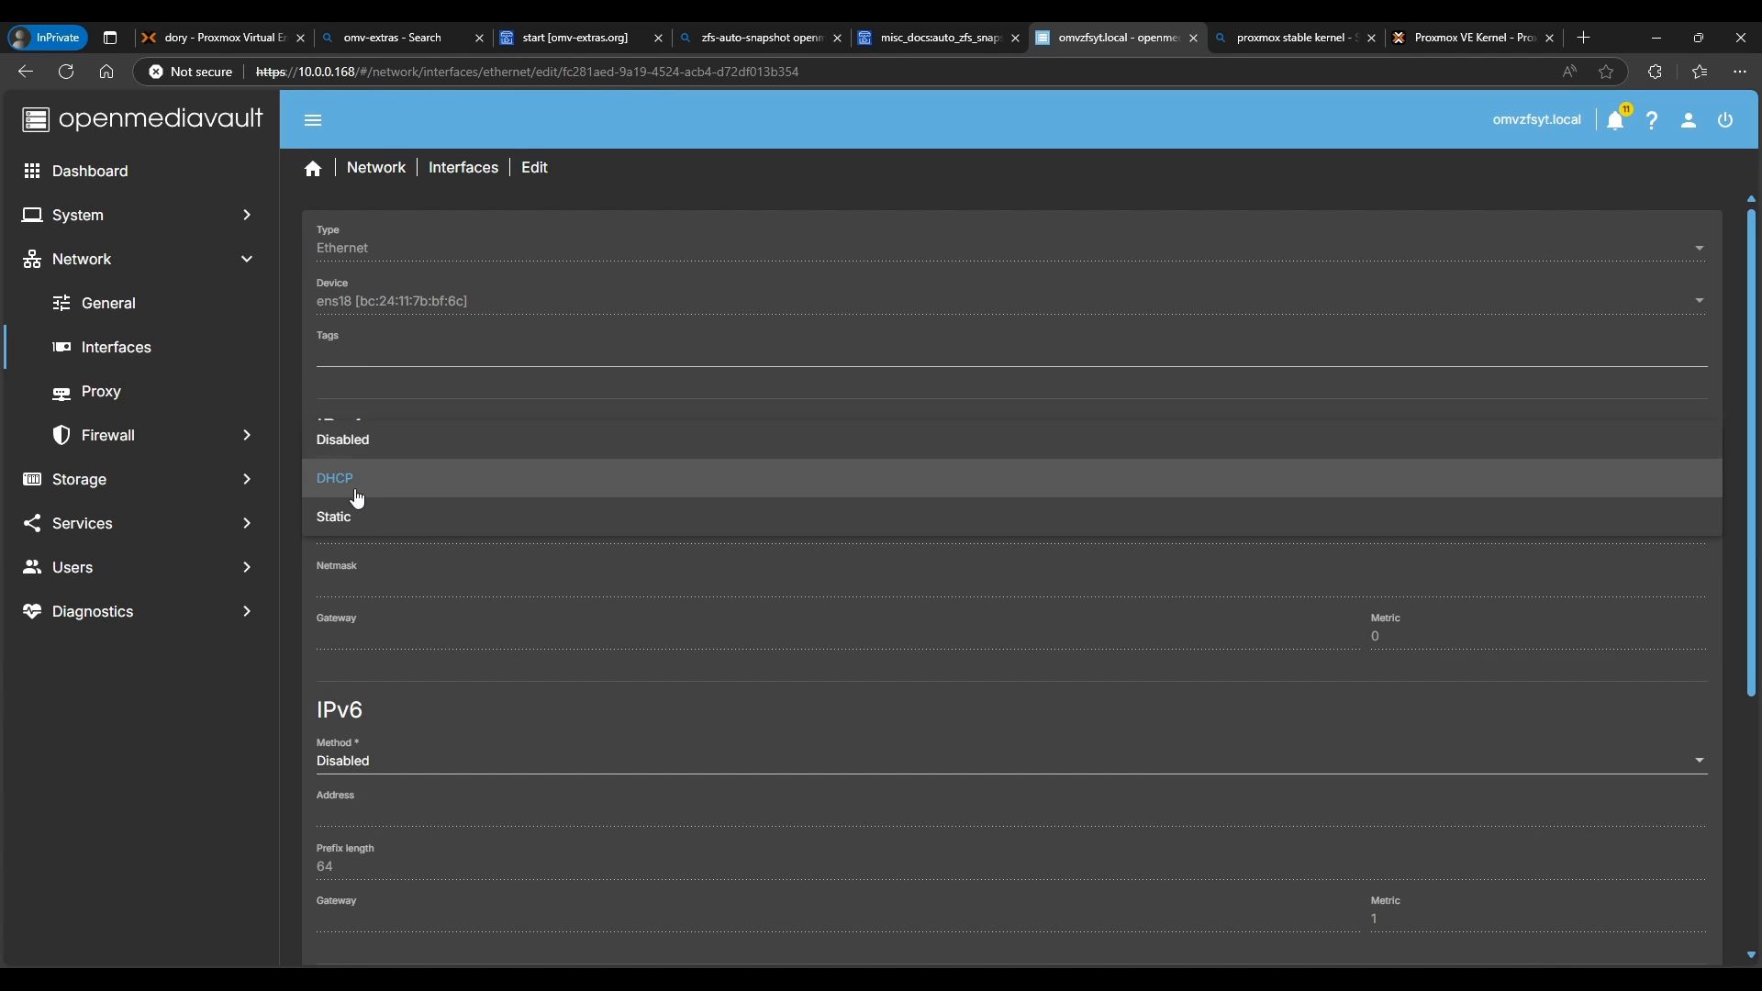
pyautogui.click(364, 523)
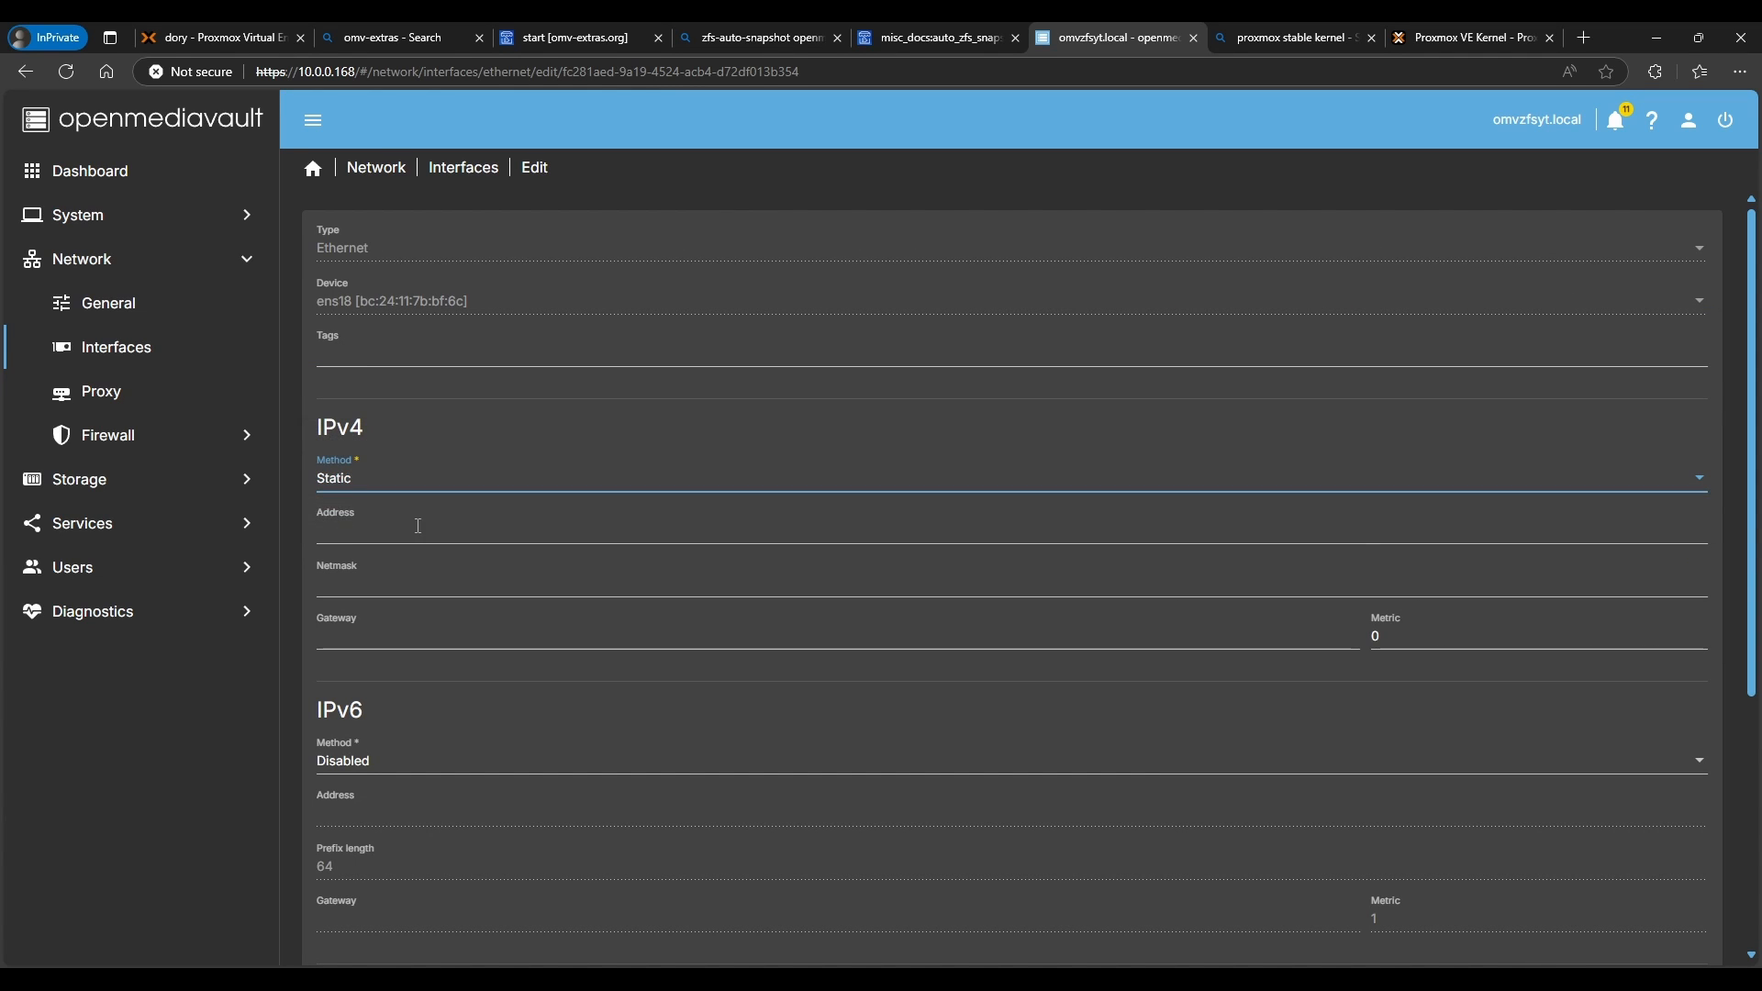
# - Enter IPv4 address 10.0.0.37, netmask 255.255.255.0 and gateway 10.0.0.1 for the ens18 interface
pyautogui.click(412, 533)
pyautogui.write('10.0.0.37')
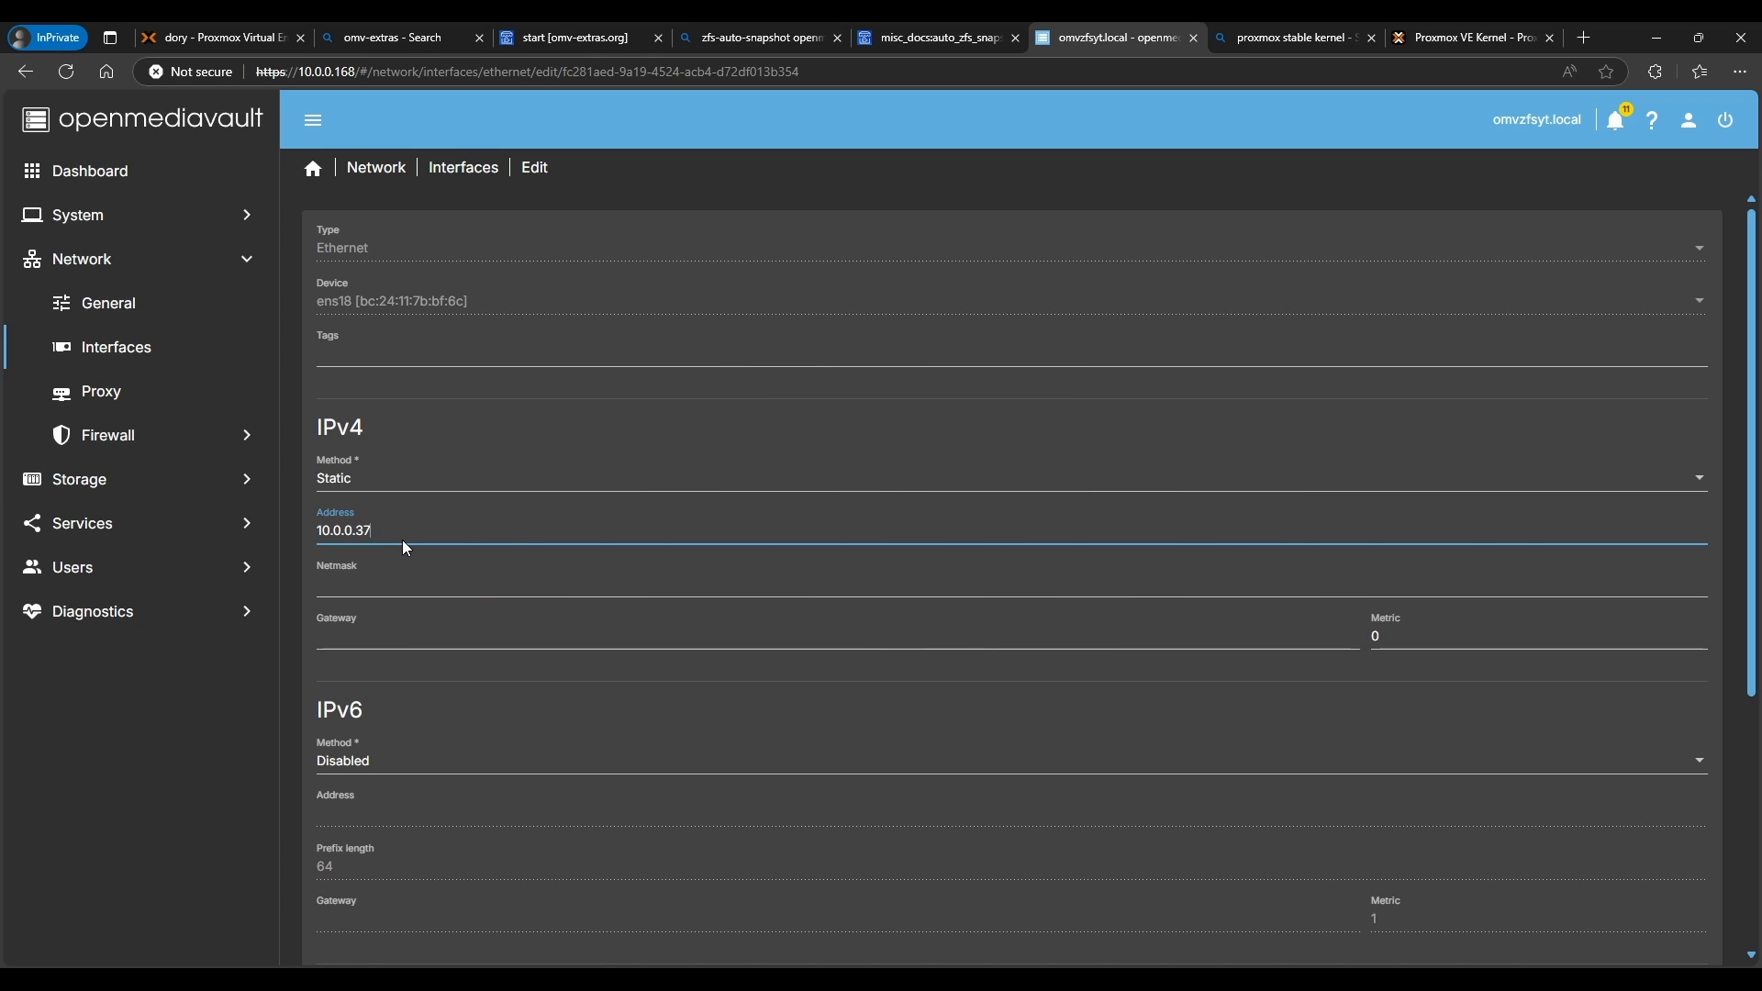
pyautogui.click(368, 592)
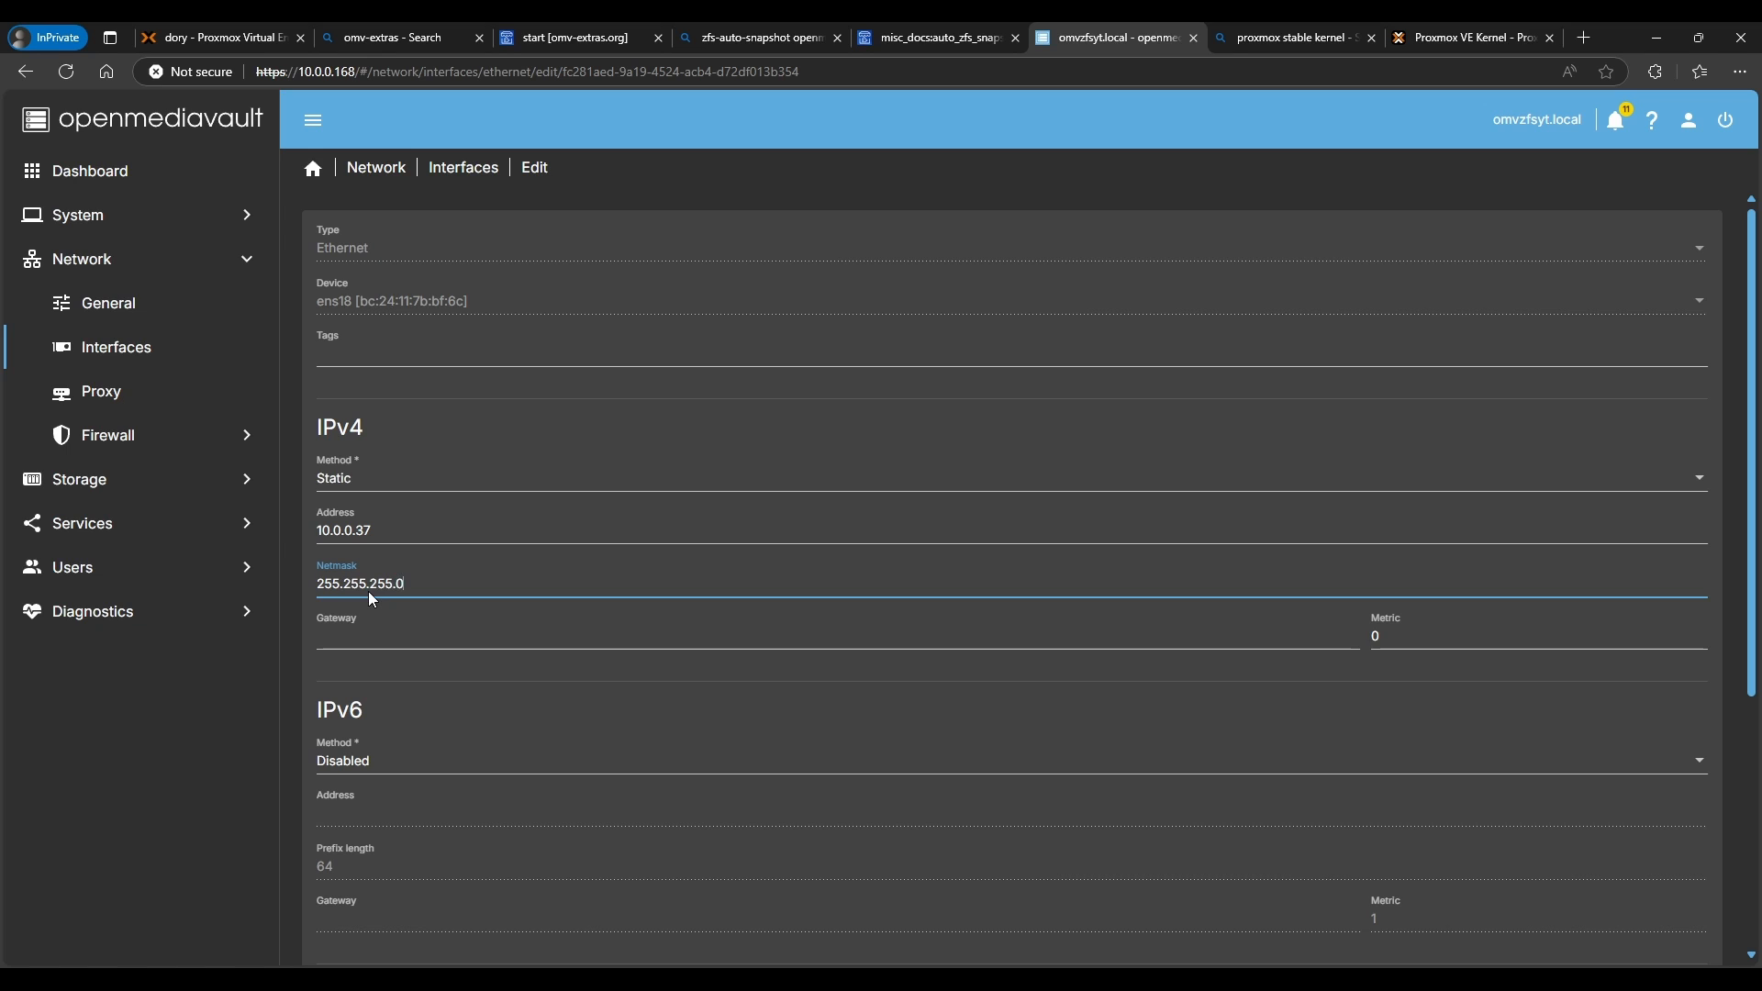
pyautogui.click(373, 634)
pyautogui.write('10')
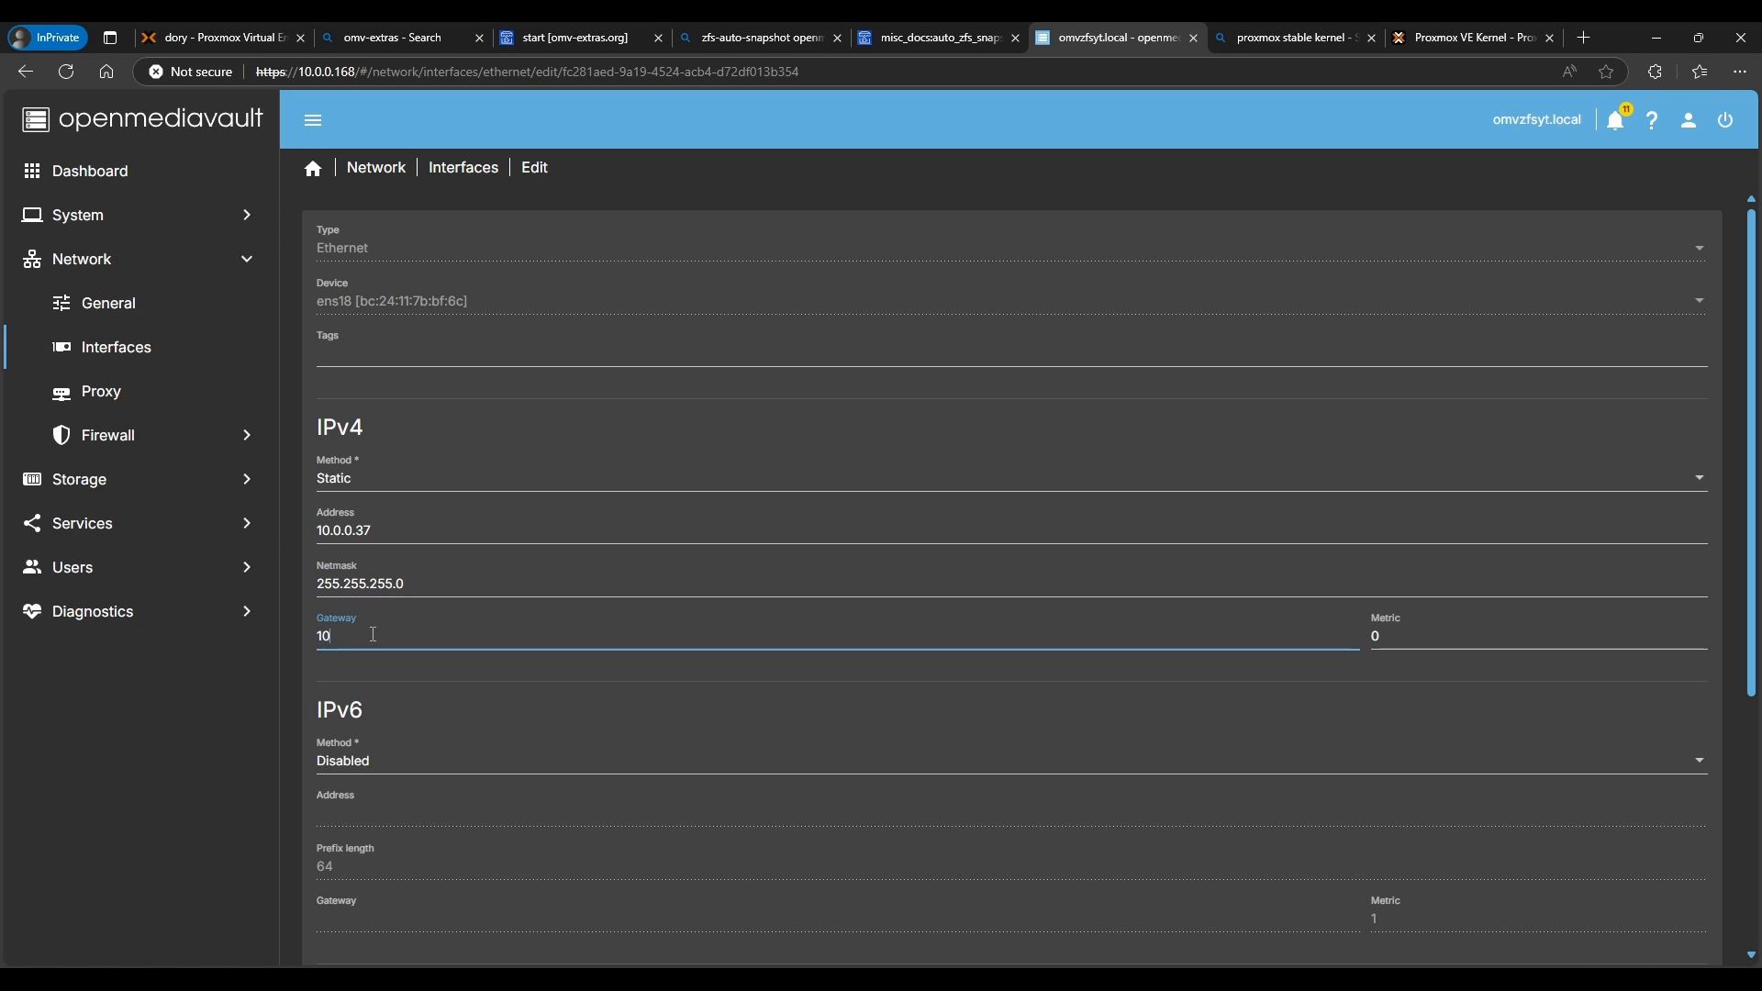
pyautogui.write('.0.0.1')
# - Set the ens18 interface's DNS server to 10.0.0.1, review the form, and save the interface settings
pyautogui.scroll(-5, 449, 661)
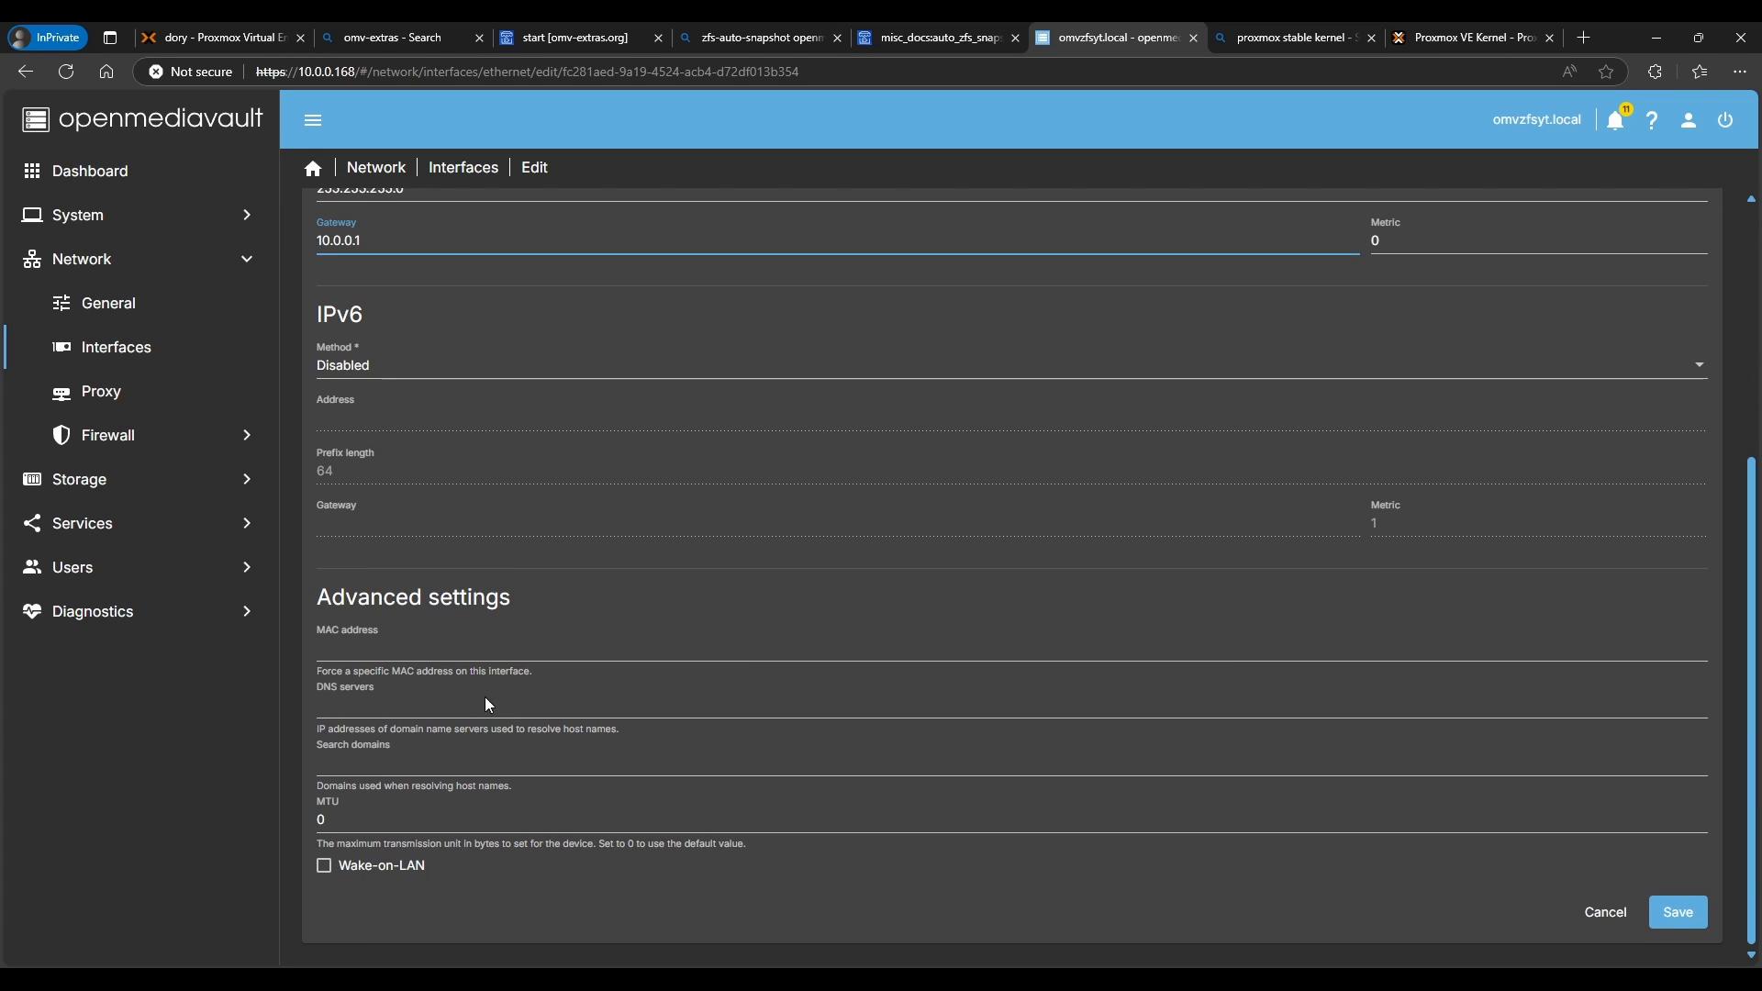
pyautogui.click(356, 707)
pyautogui.write('10.0.0.1')
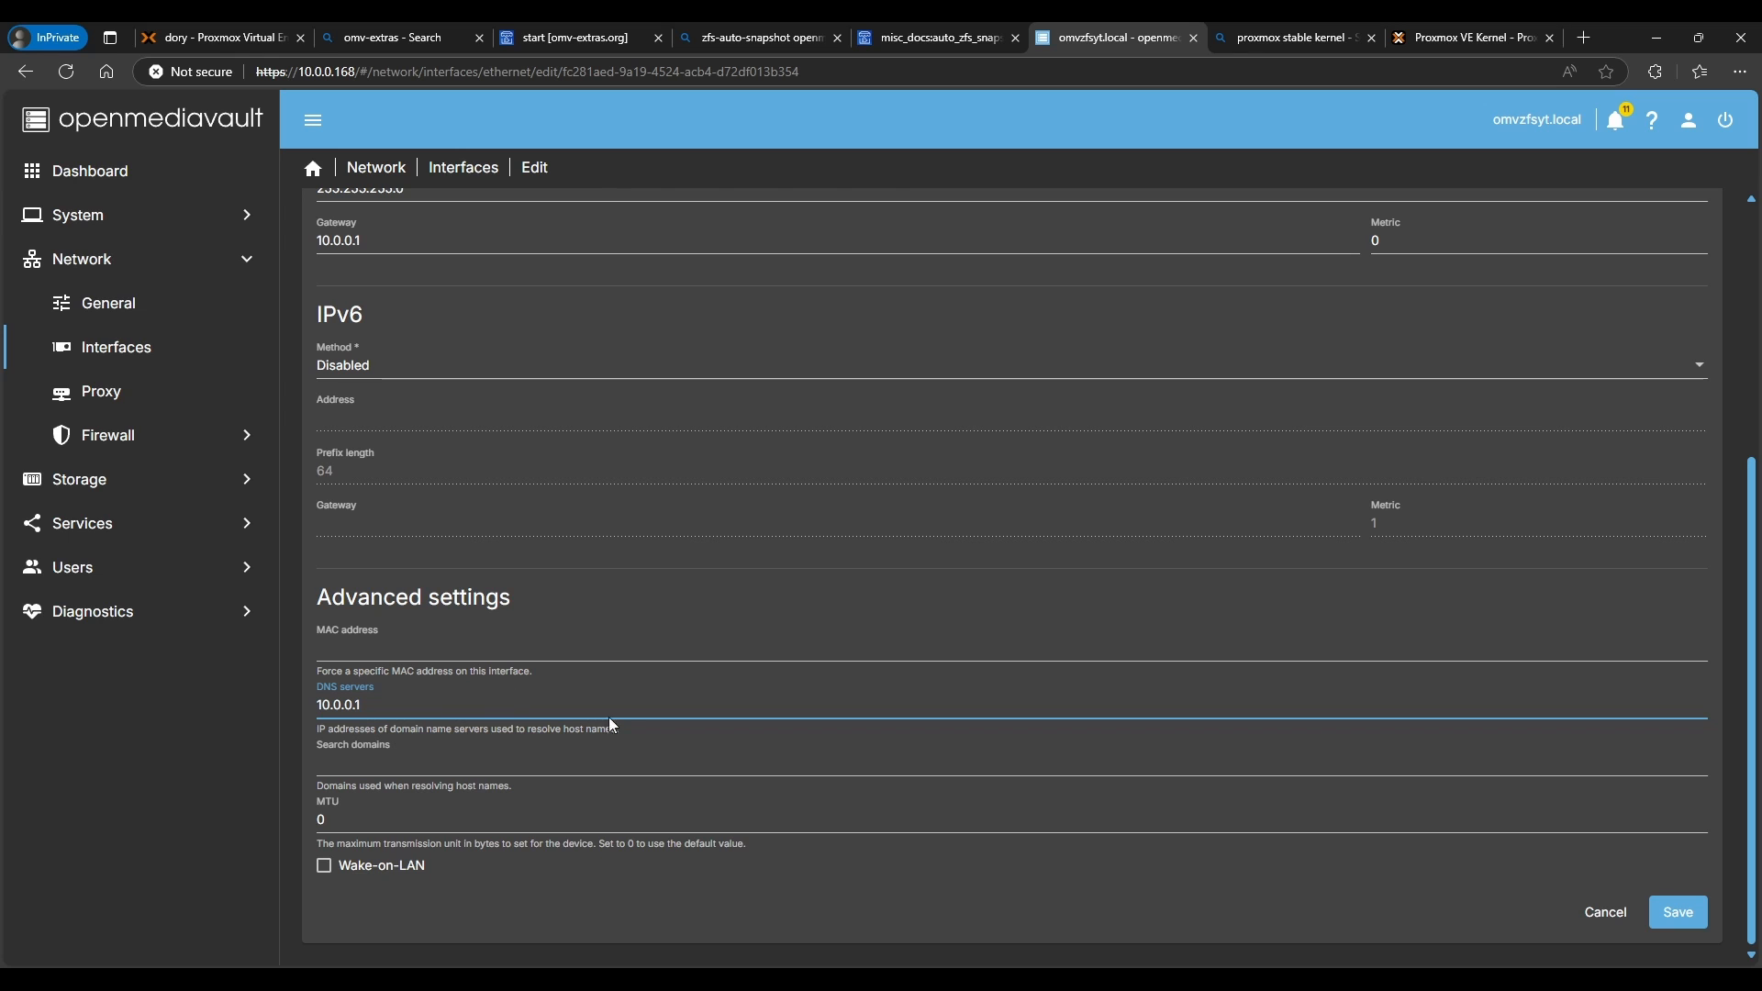
pyautogui.scroll(4, 1093, 782)
pyautogui.scroll(1, 786, 751)
pyautogui.scroll(-4, 786, 751)
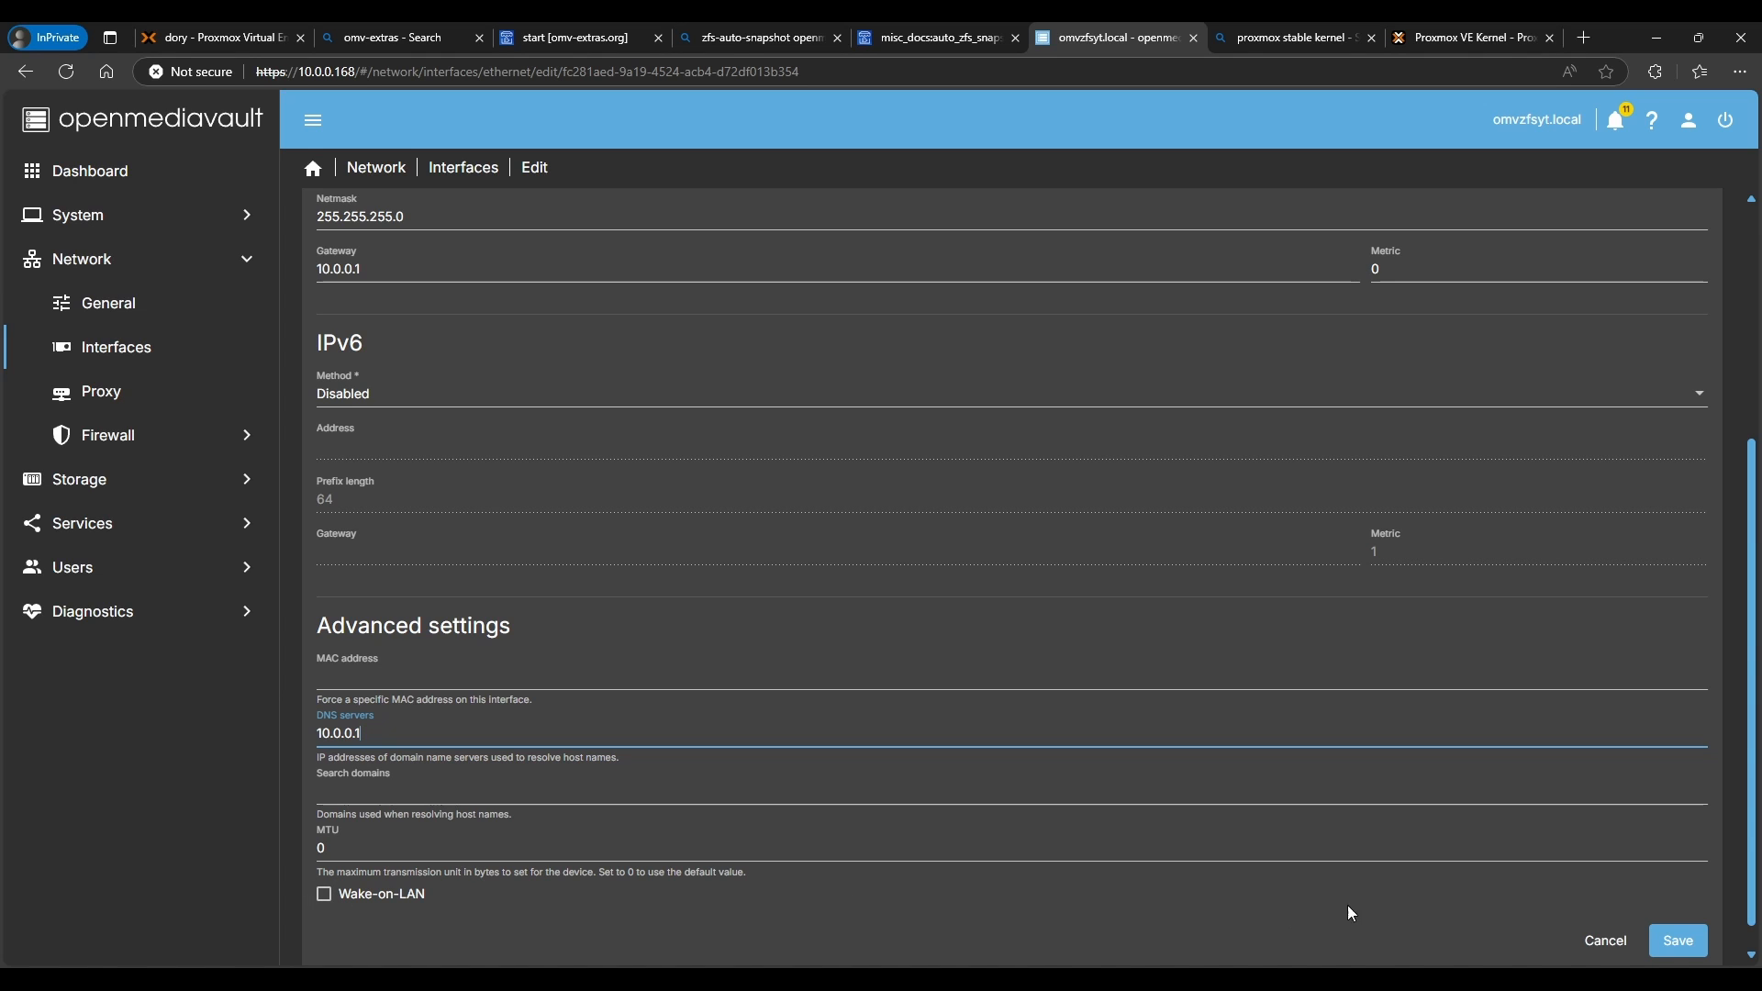
pyautogui.click(1673, 940)
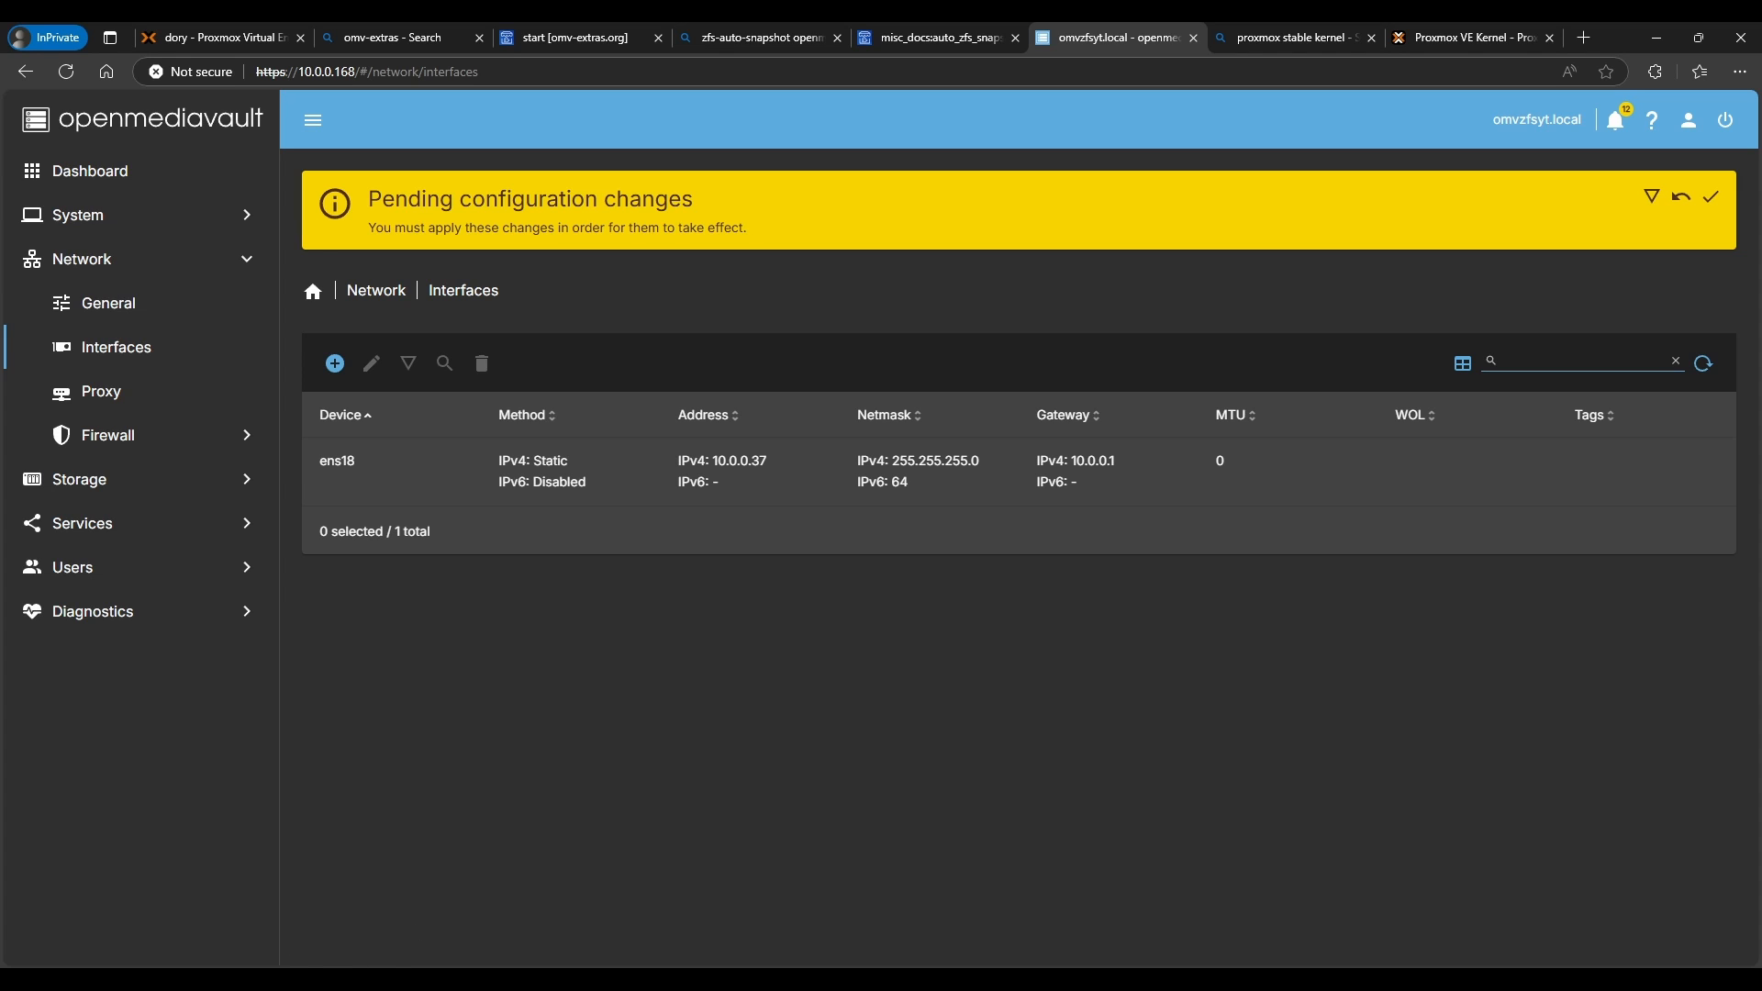
# - Check the server address of the mapped Data share in File Explorer, and return to the openmediavault interface list
pyautogui.moveTo(356, 979)
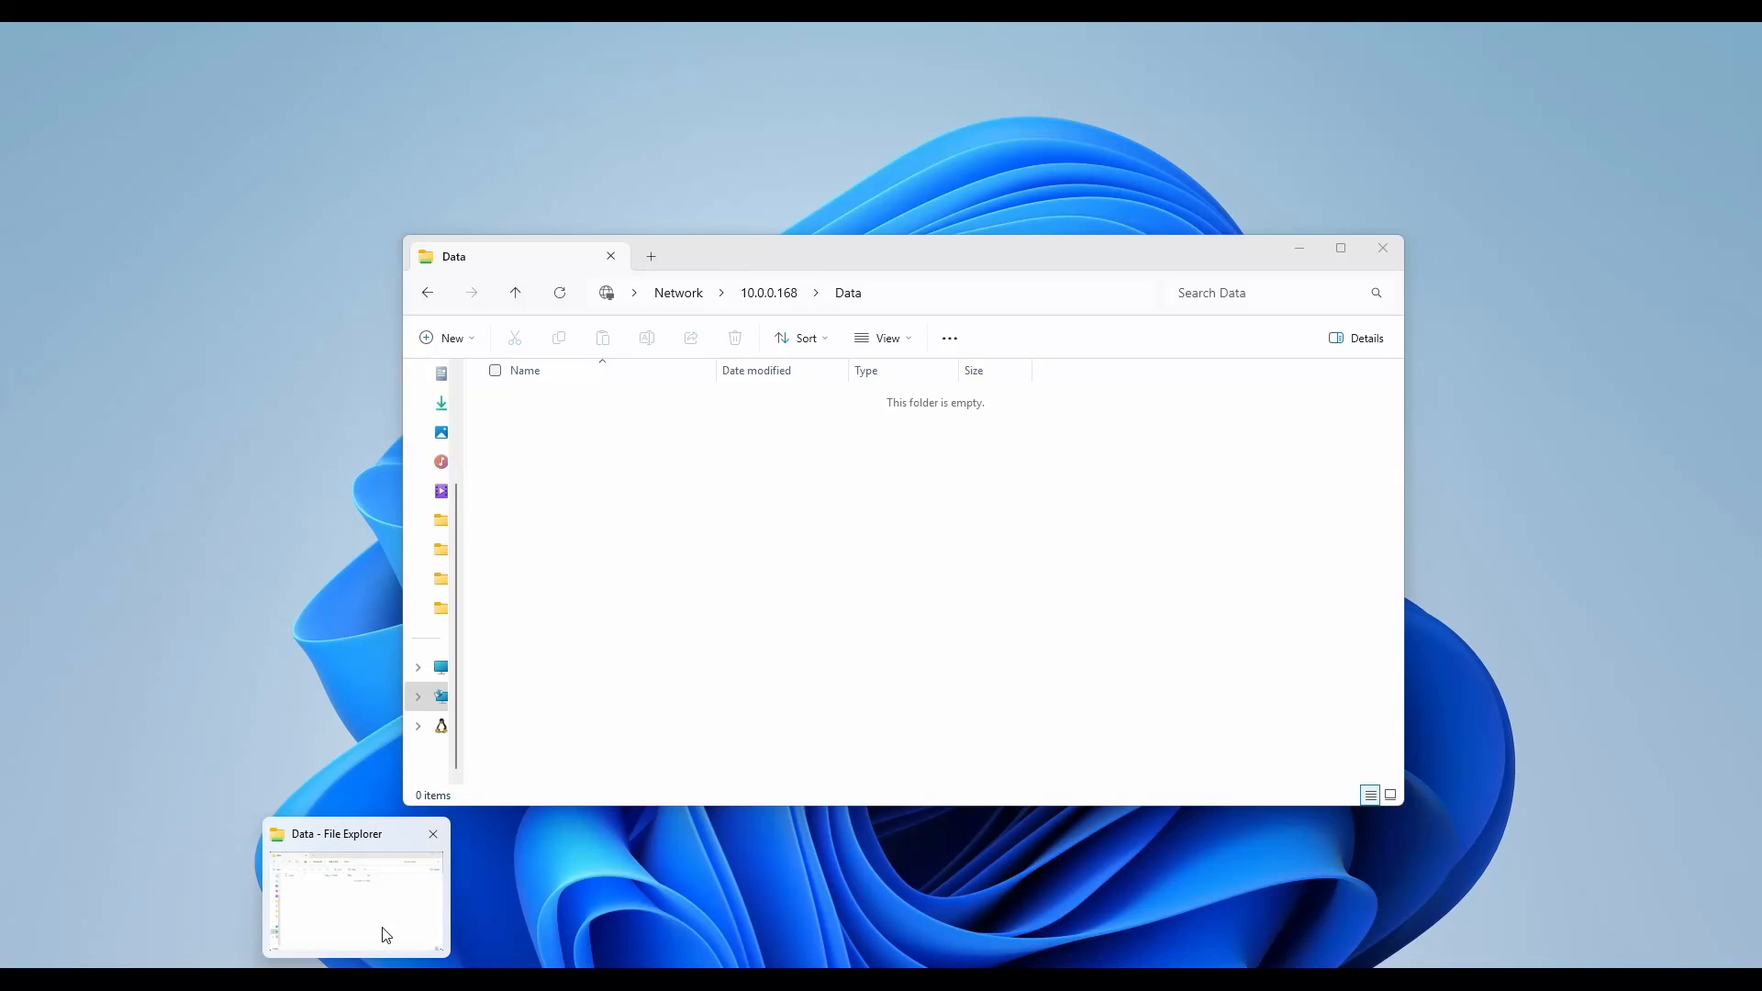
pyautogui.click(383, 943)
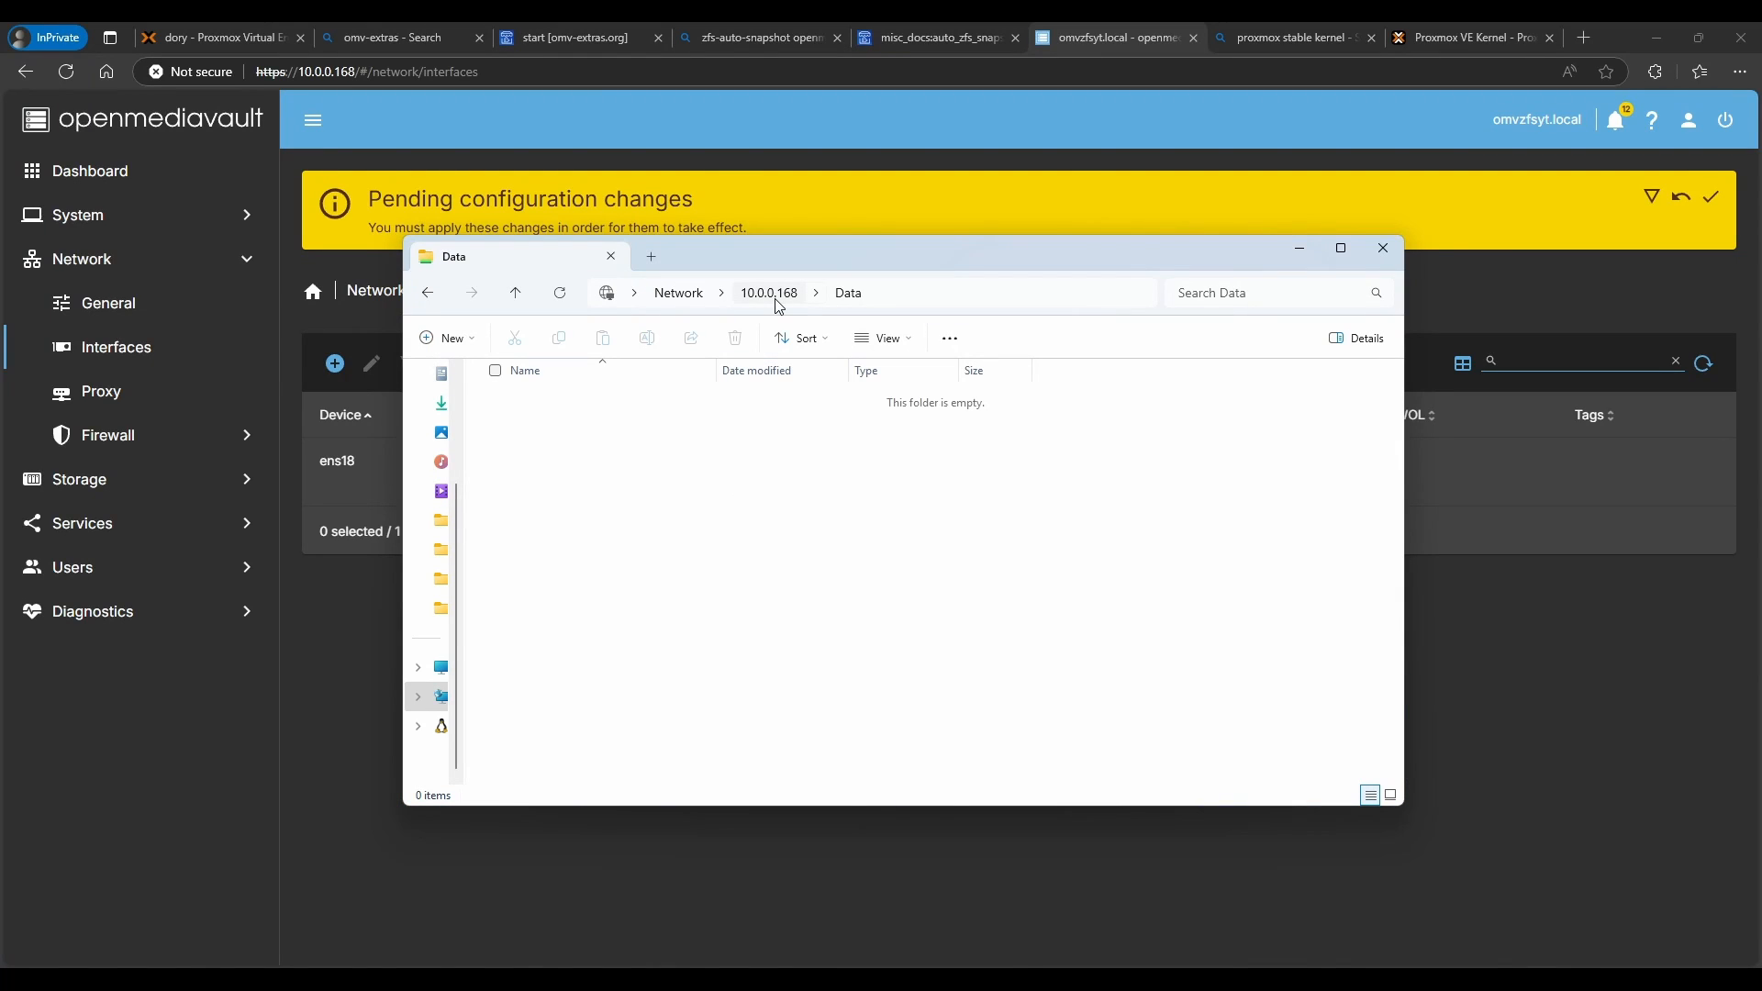
pyautogui.click(383, 707)
# - Set the ens18 interface's static IPv4 address to 10.0.0.168, save it, and apply the pending configuration changes
pyautogui.click(413, 452)
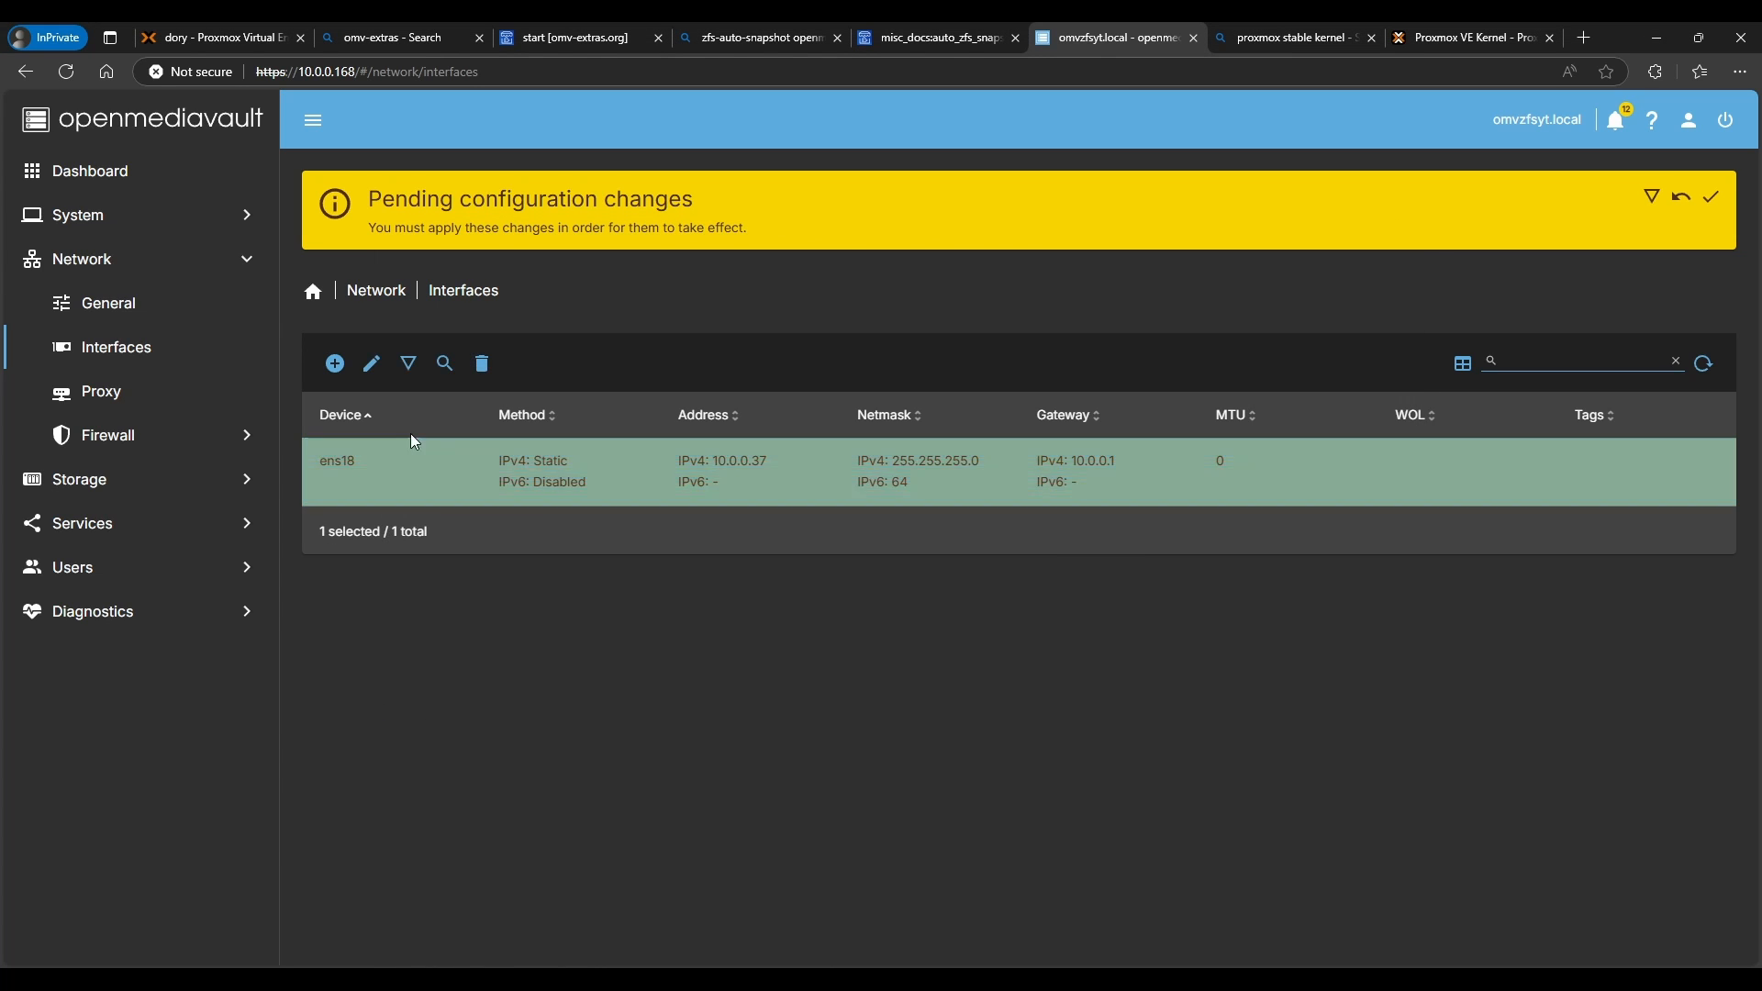
pyautogui.click(380, 361)
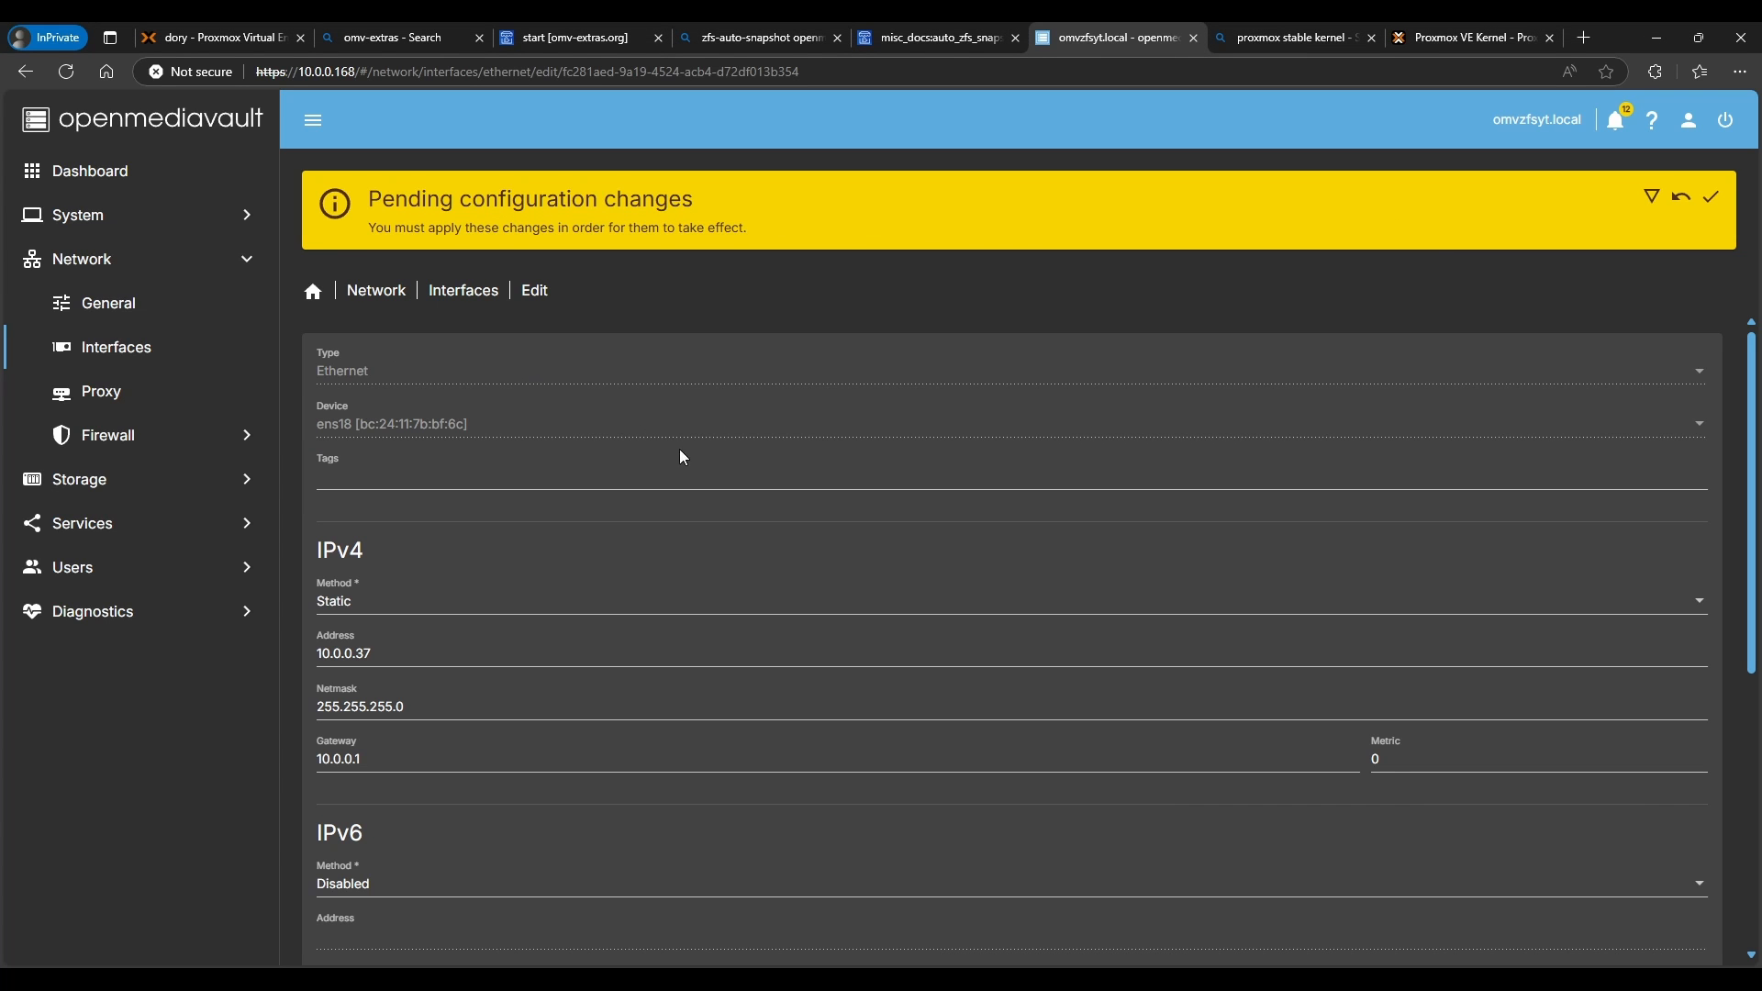
pyautogui.click(402, 652)
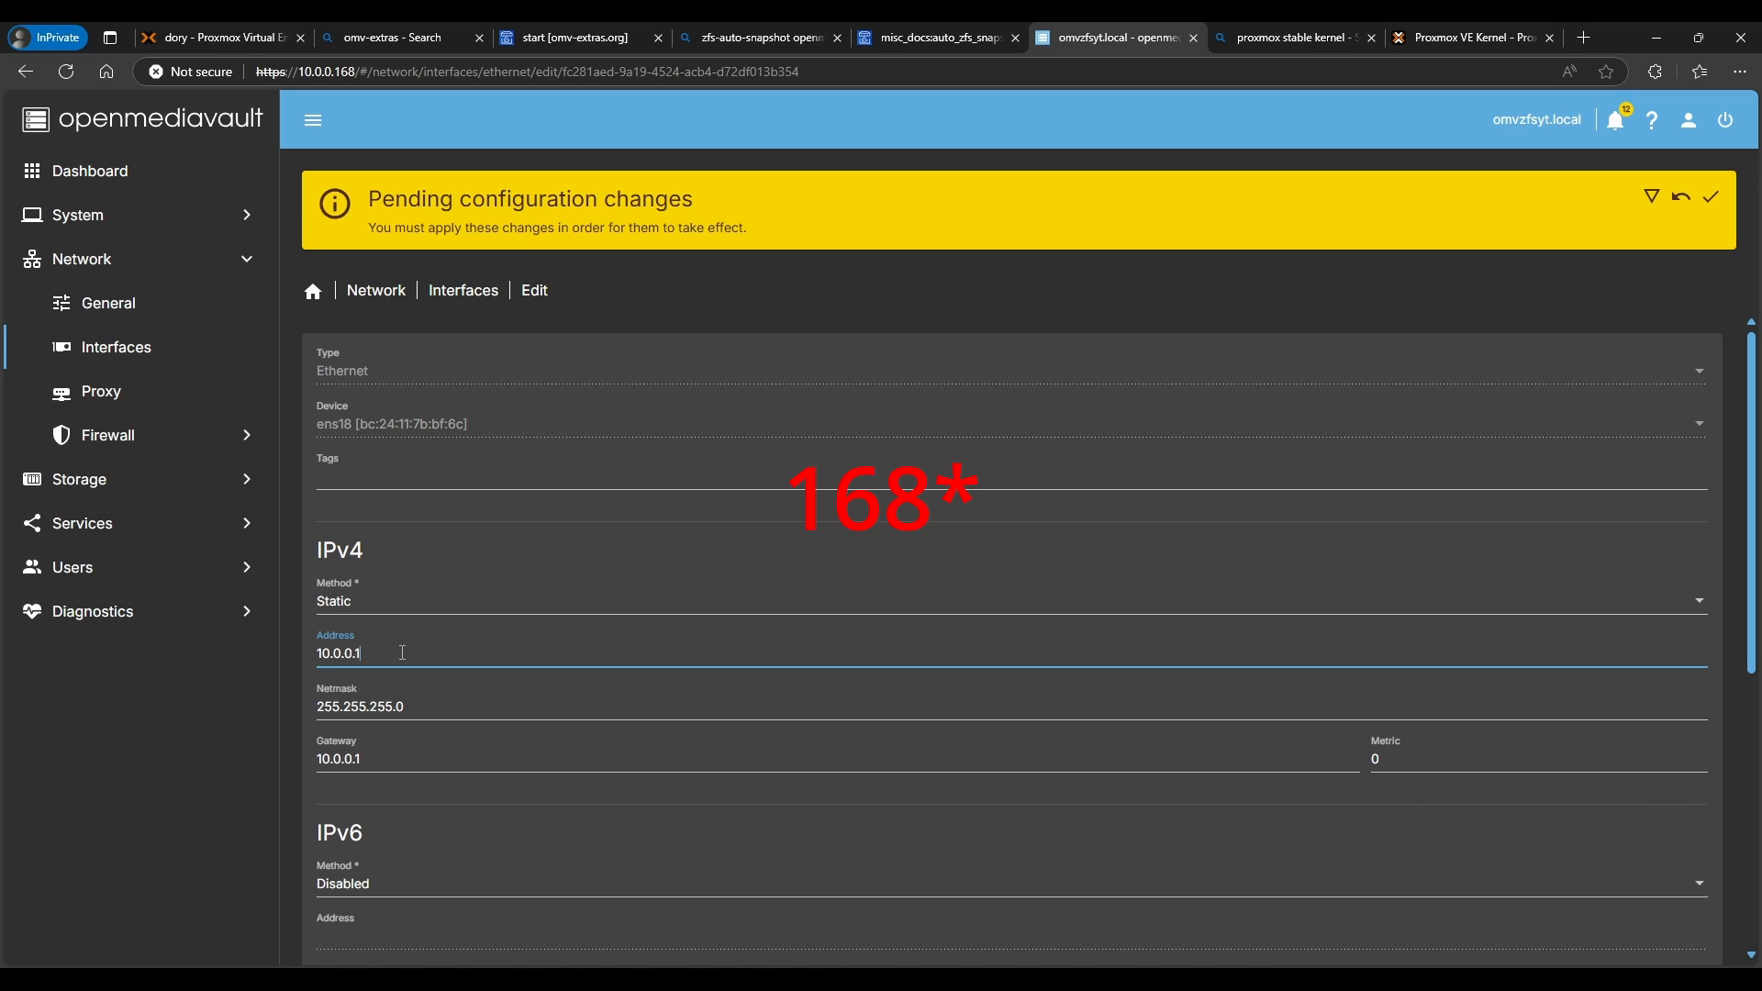
pyautogui.scroll(-10, 402, 652)
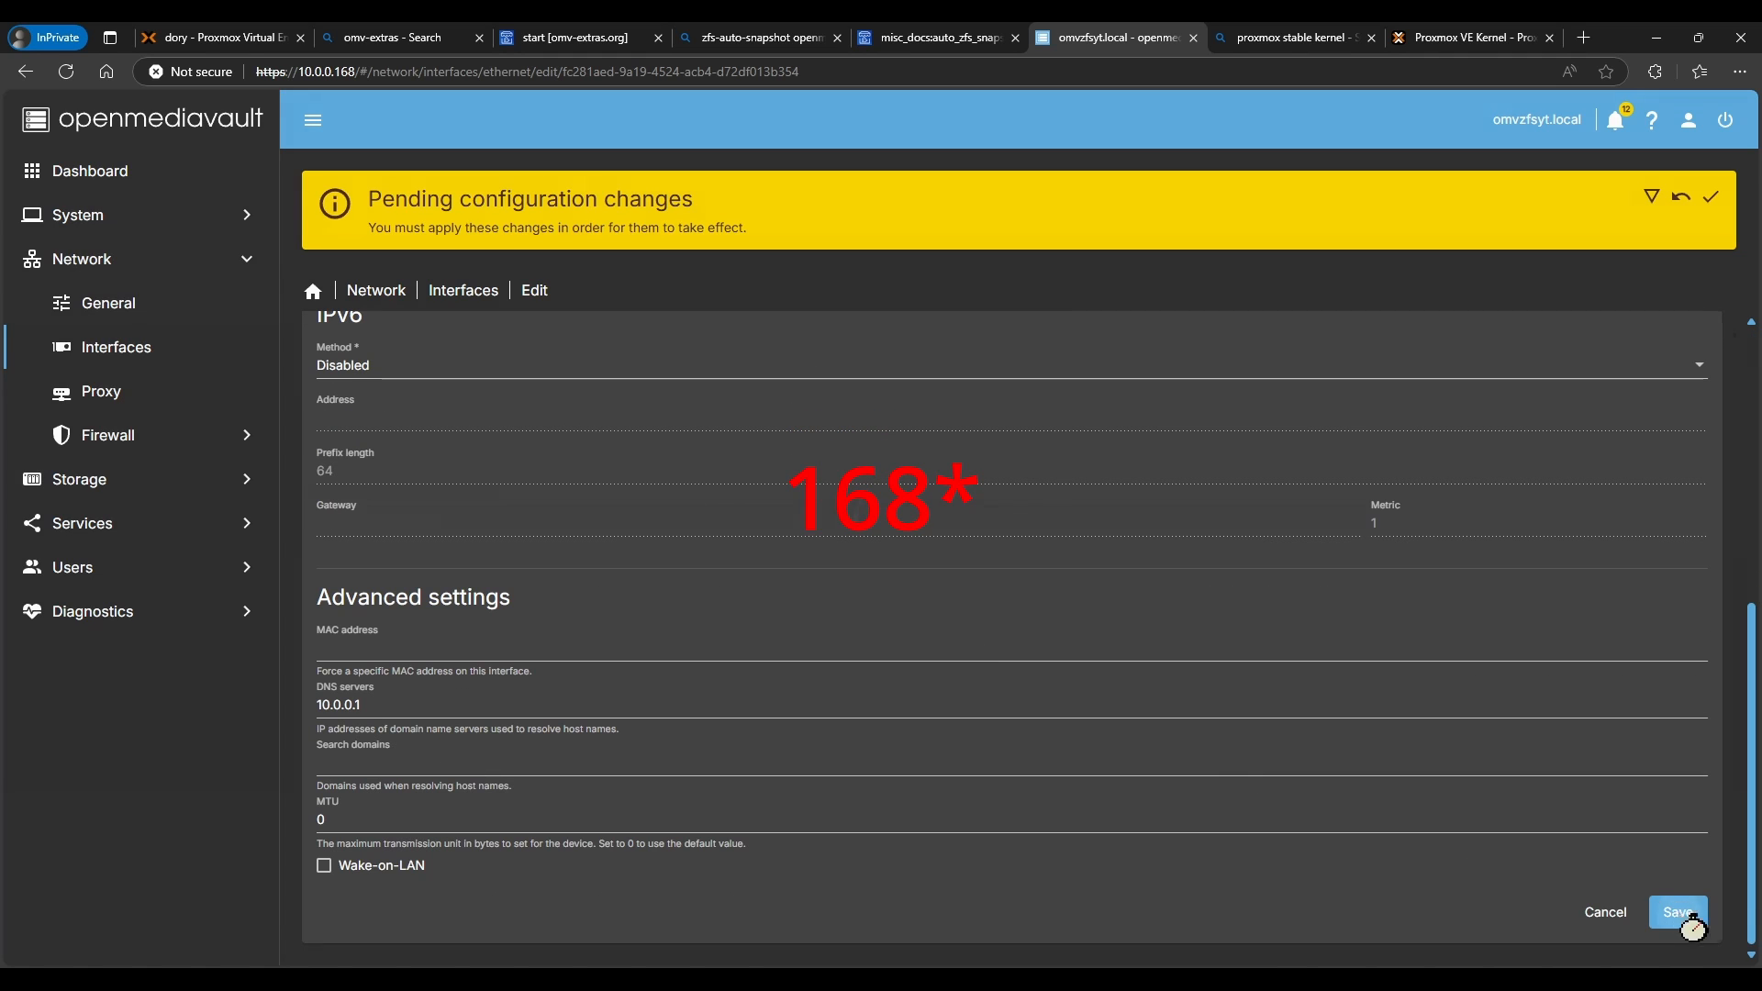
pyautogui.click(1680, 912)
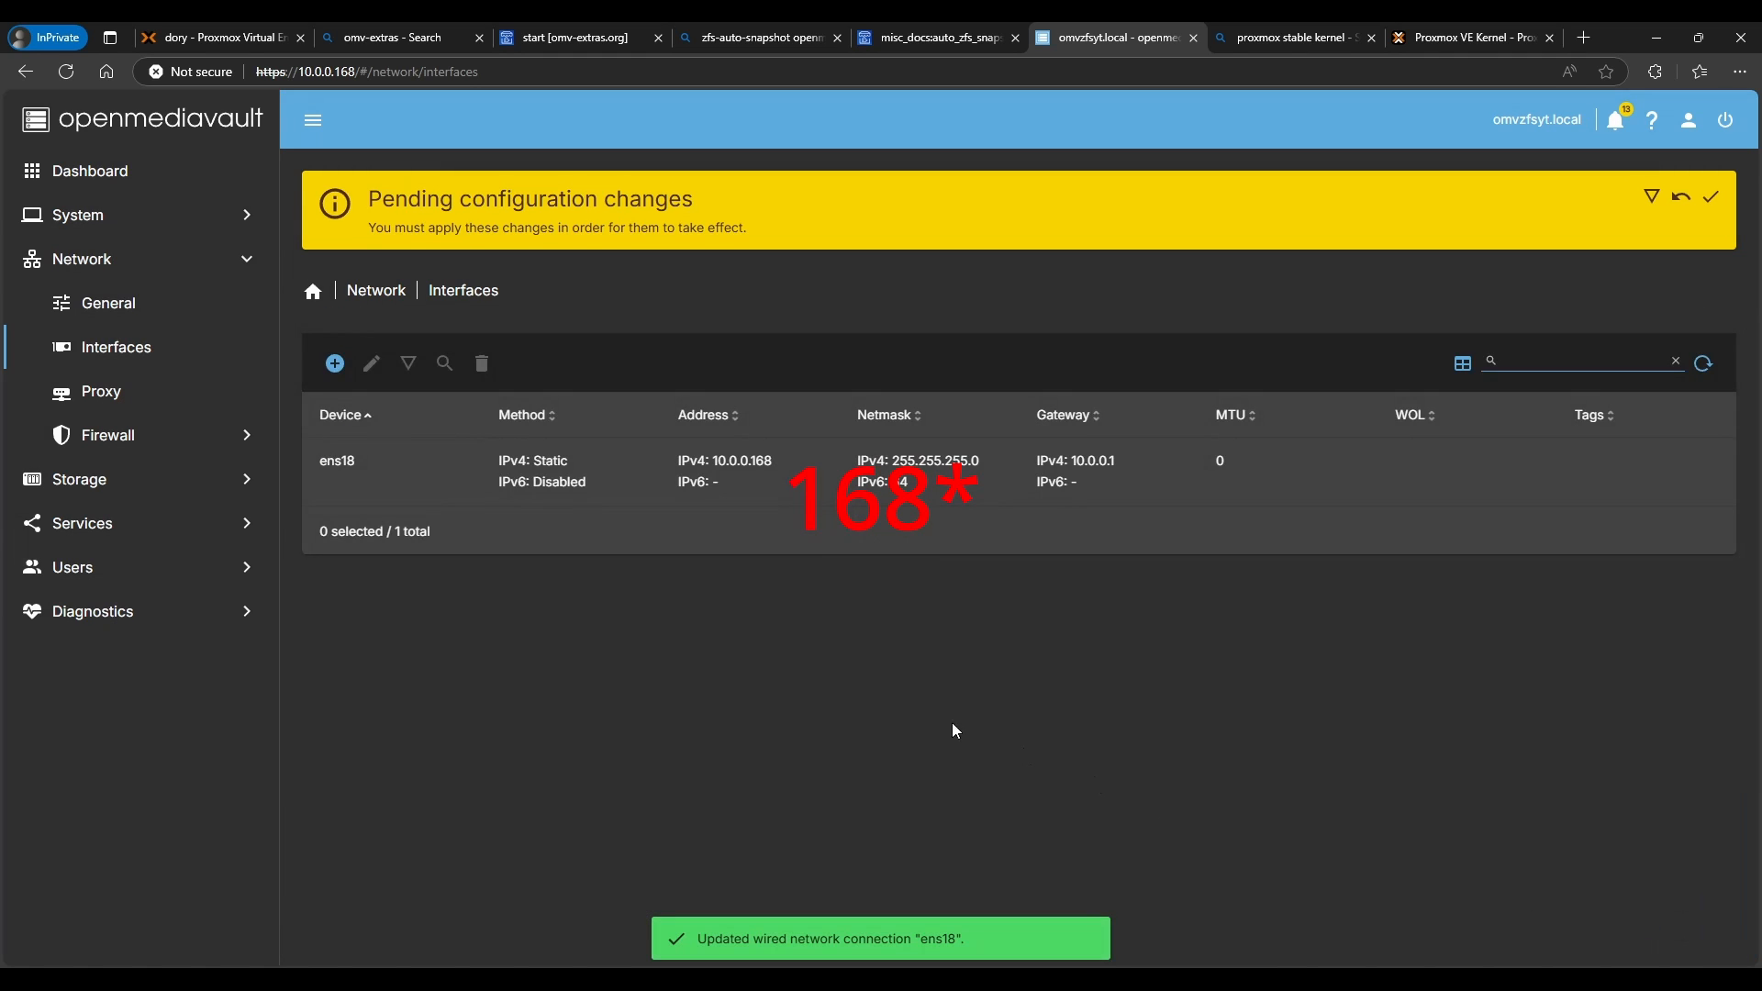
pyautogui.click(1719, 209)
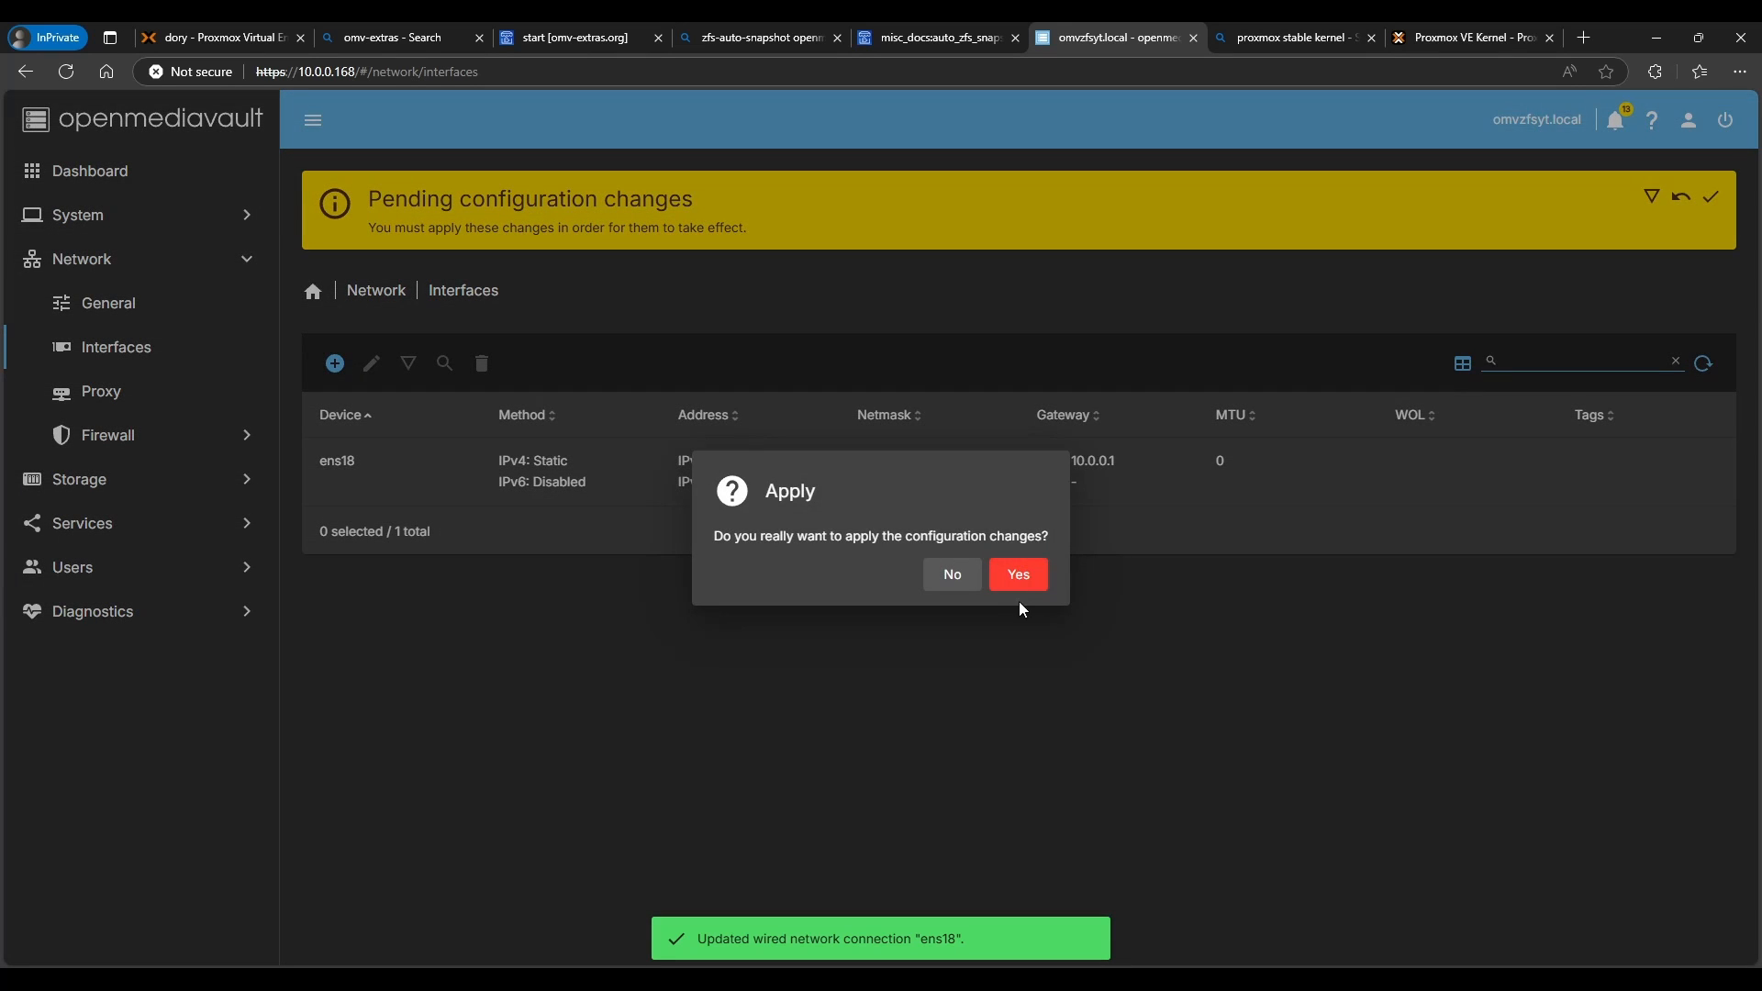
pyautogui.click(1017, 575)
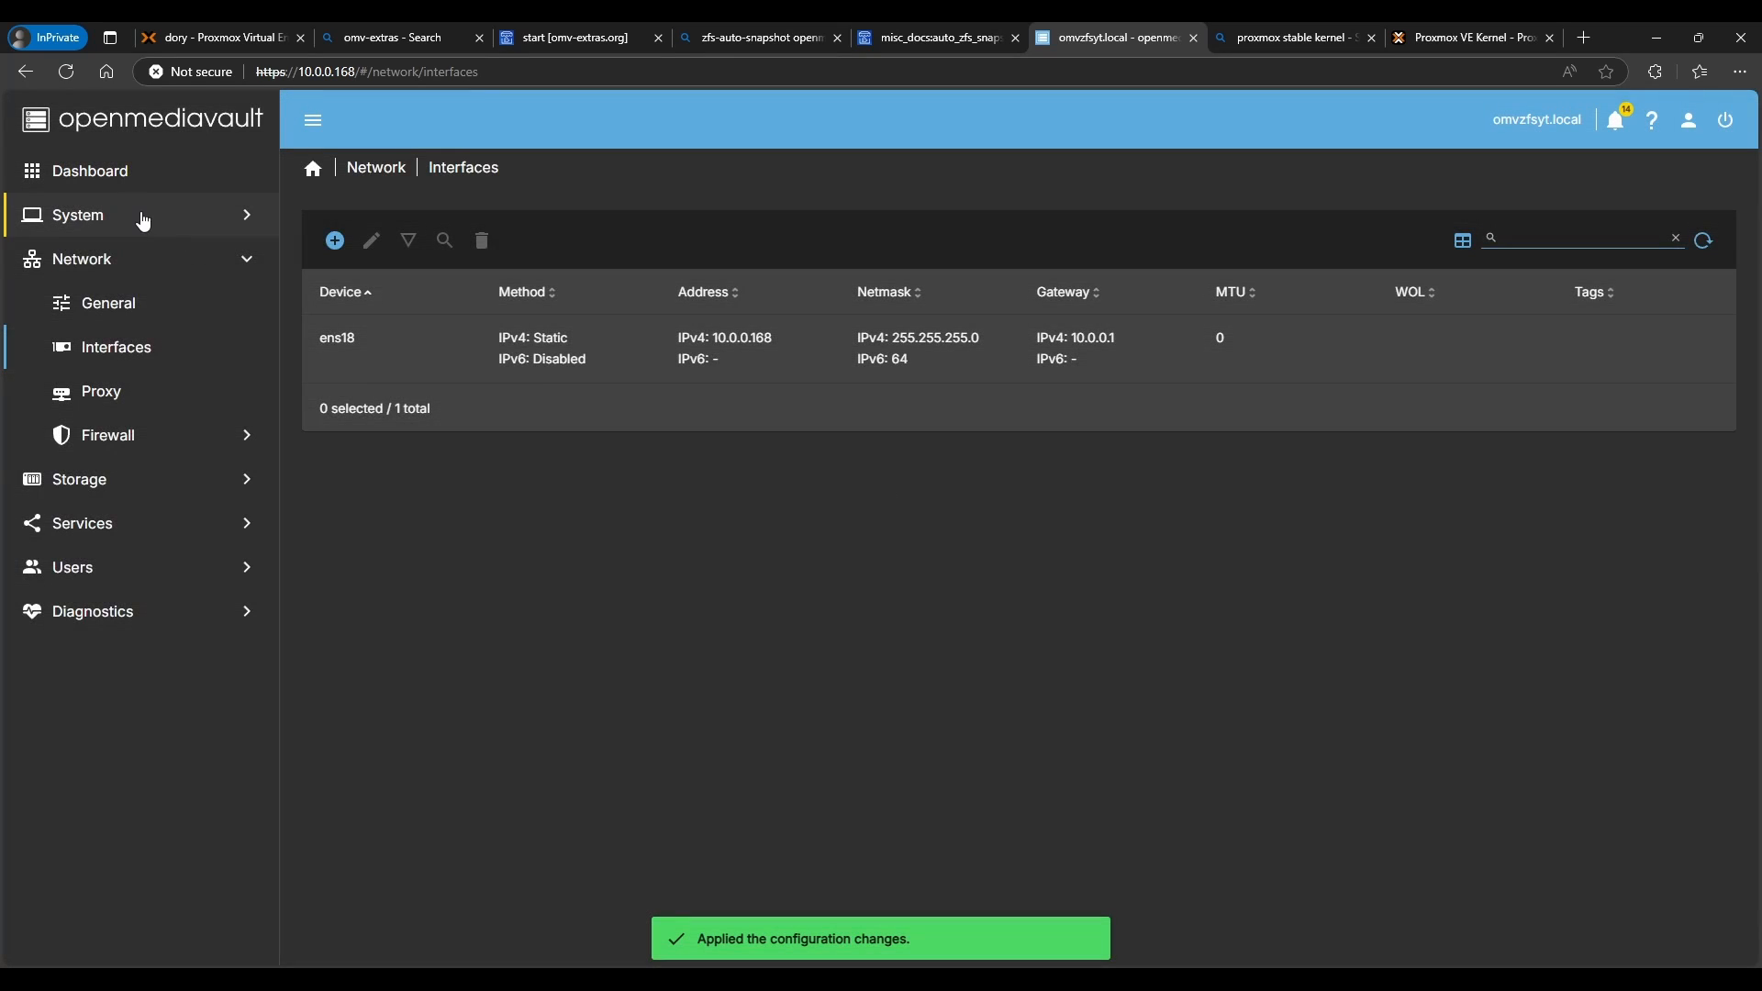
# - Review the email notification settings, including the SMTP port, encryption mode choices, sender email and authentication fields
pyautogui.click(145, 215)
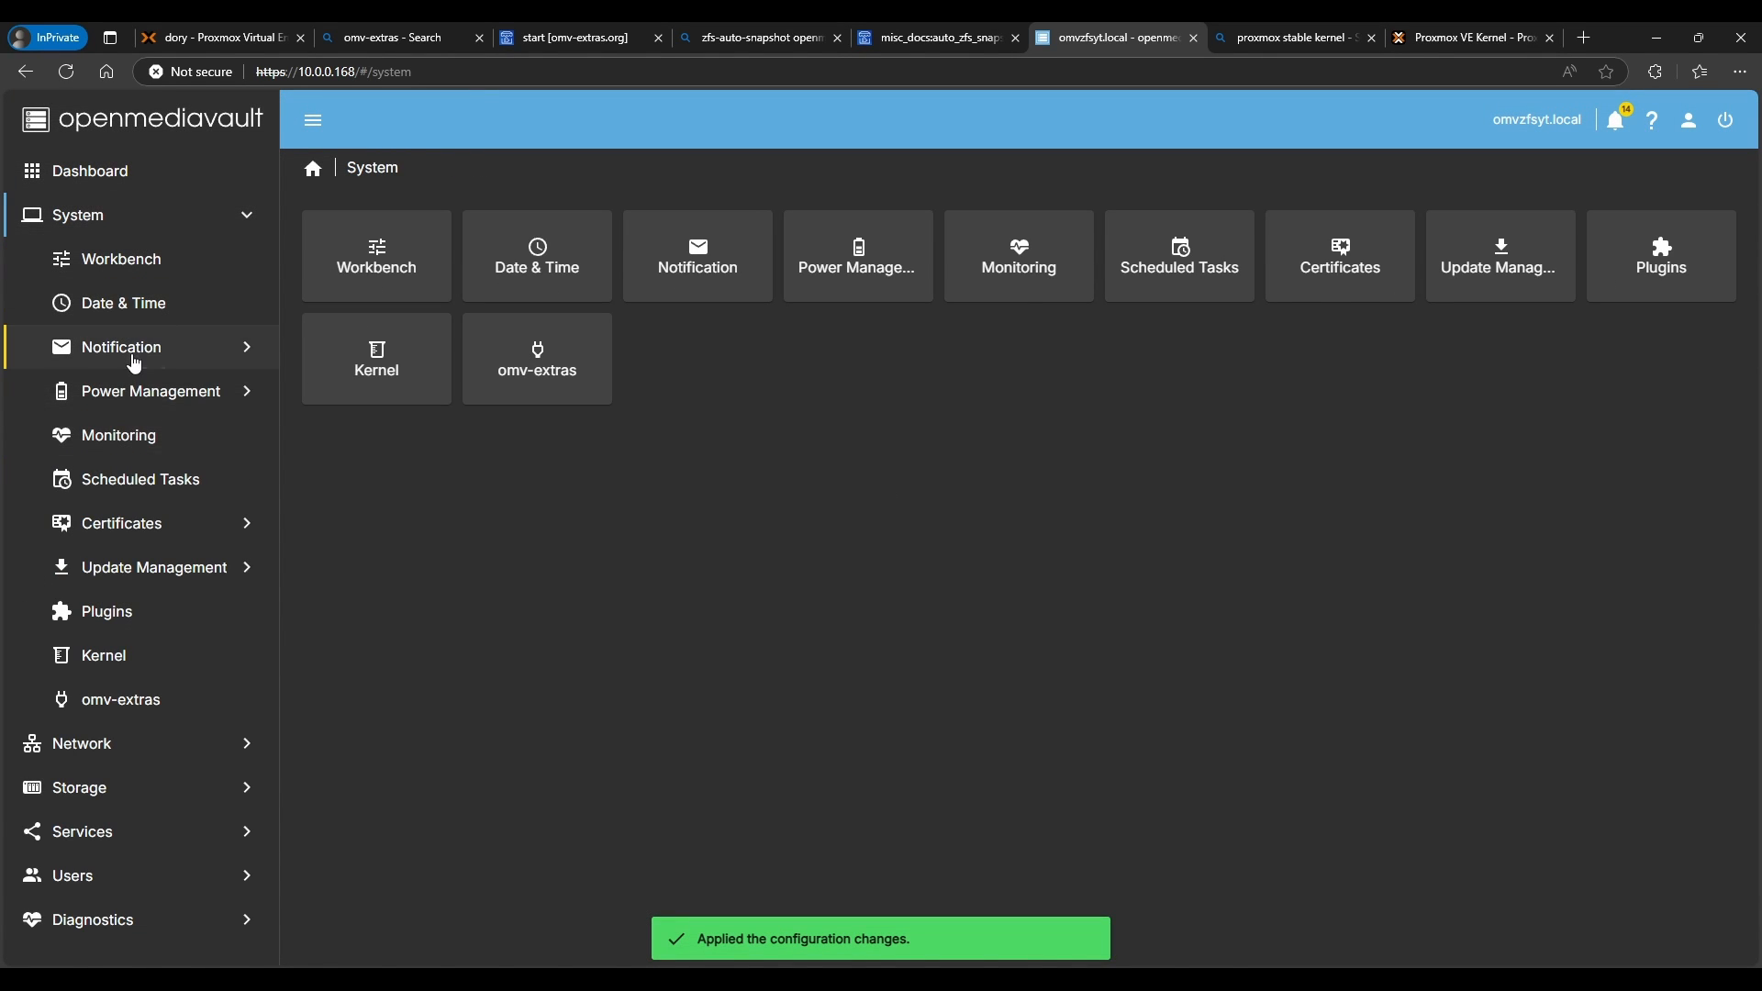
pyautogui.click(130, 351)
pyautogui.click(881, 279)
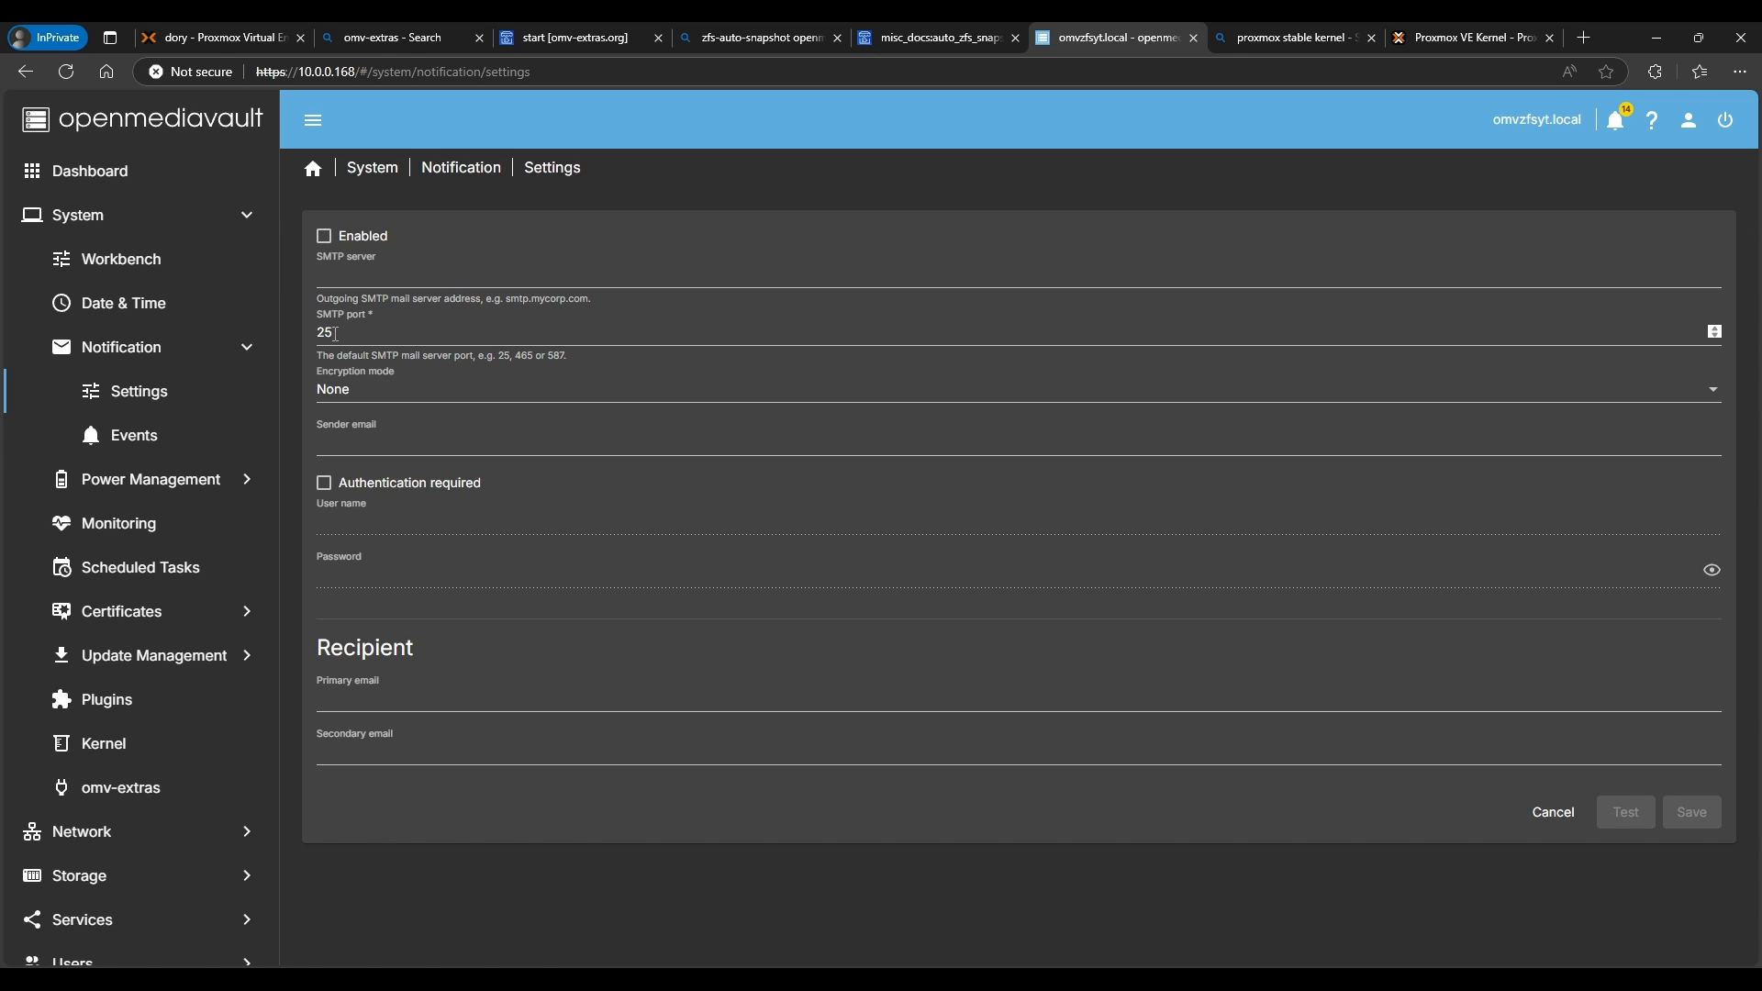
pyautogui.click(371, 402)
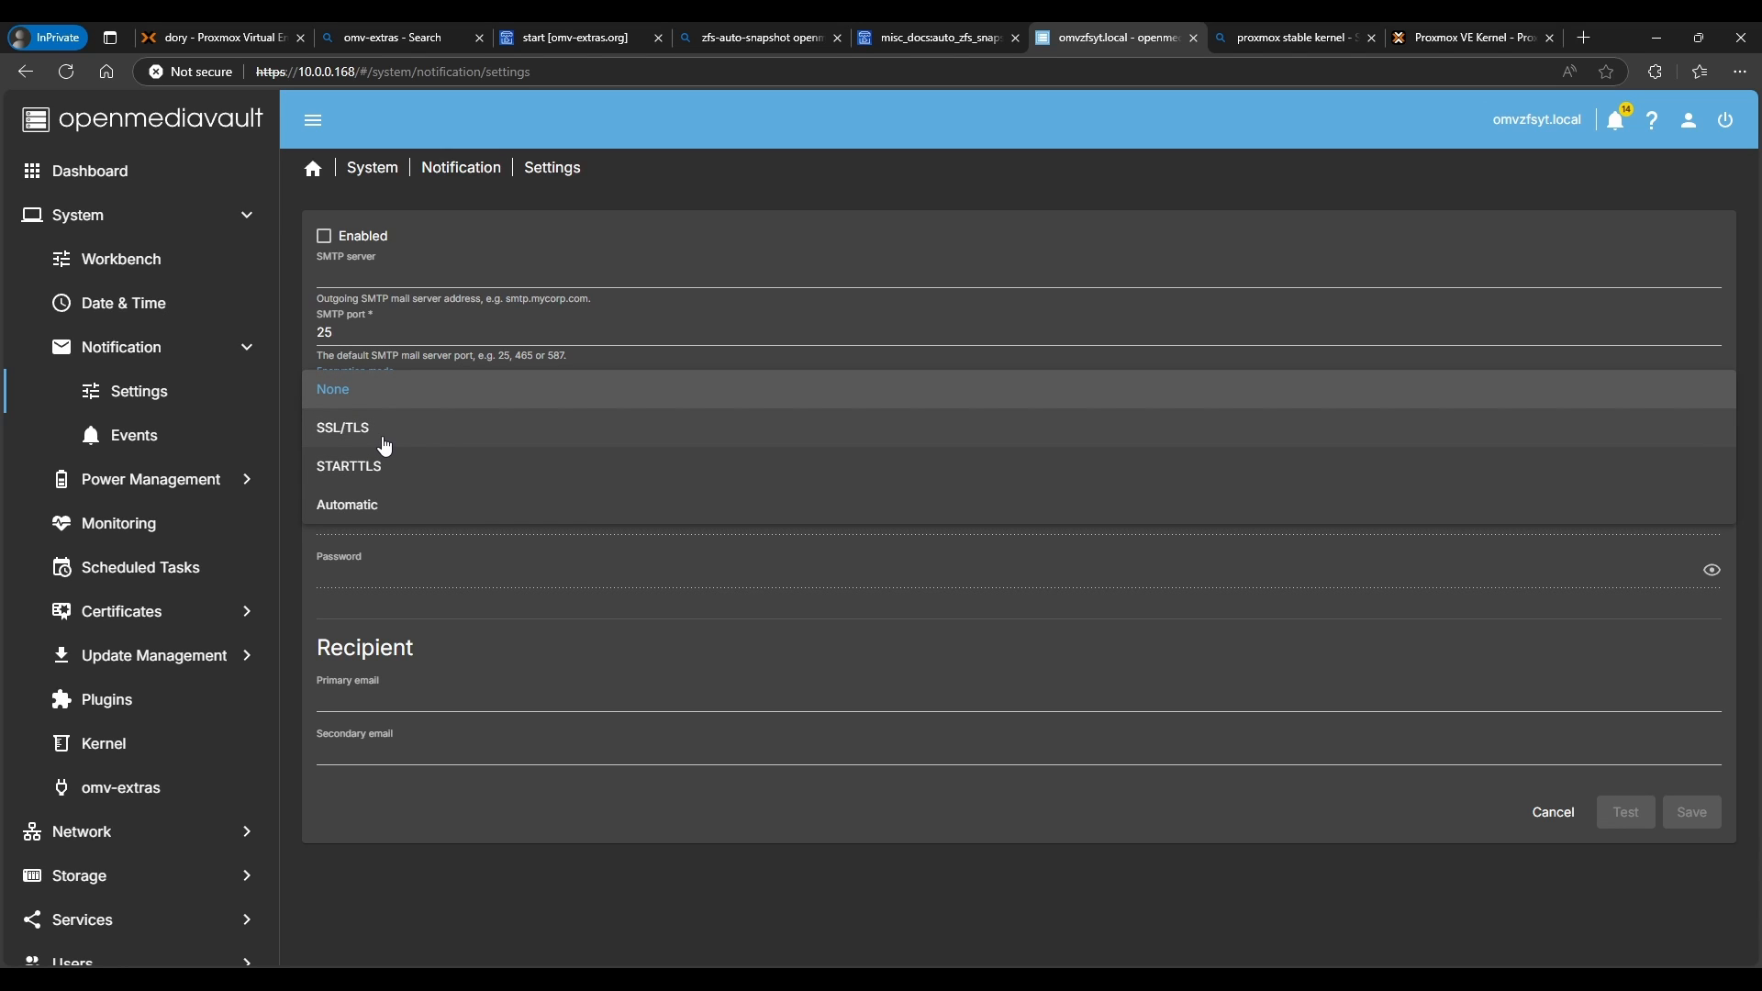
pyautogui.click(318, 353)
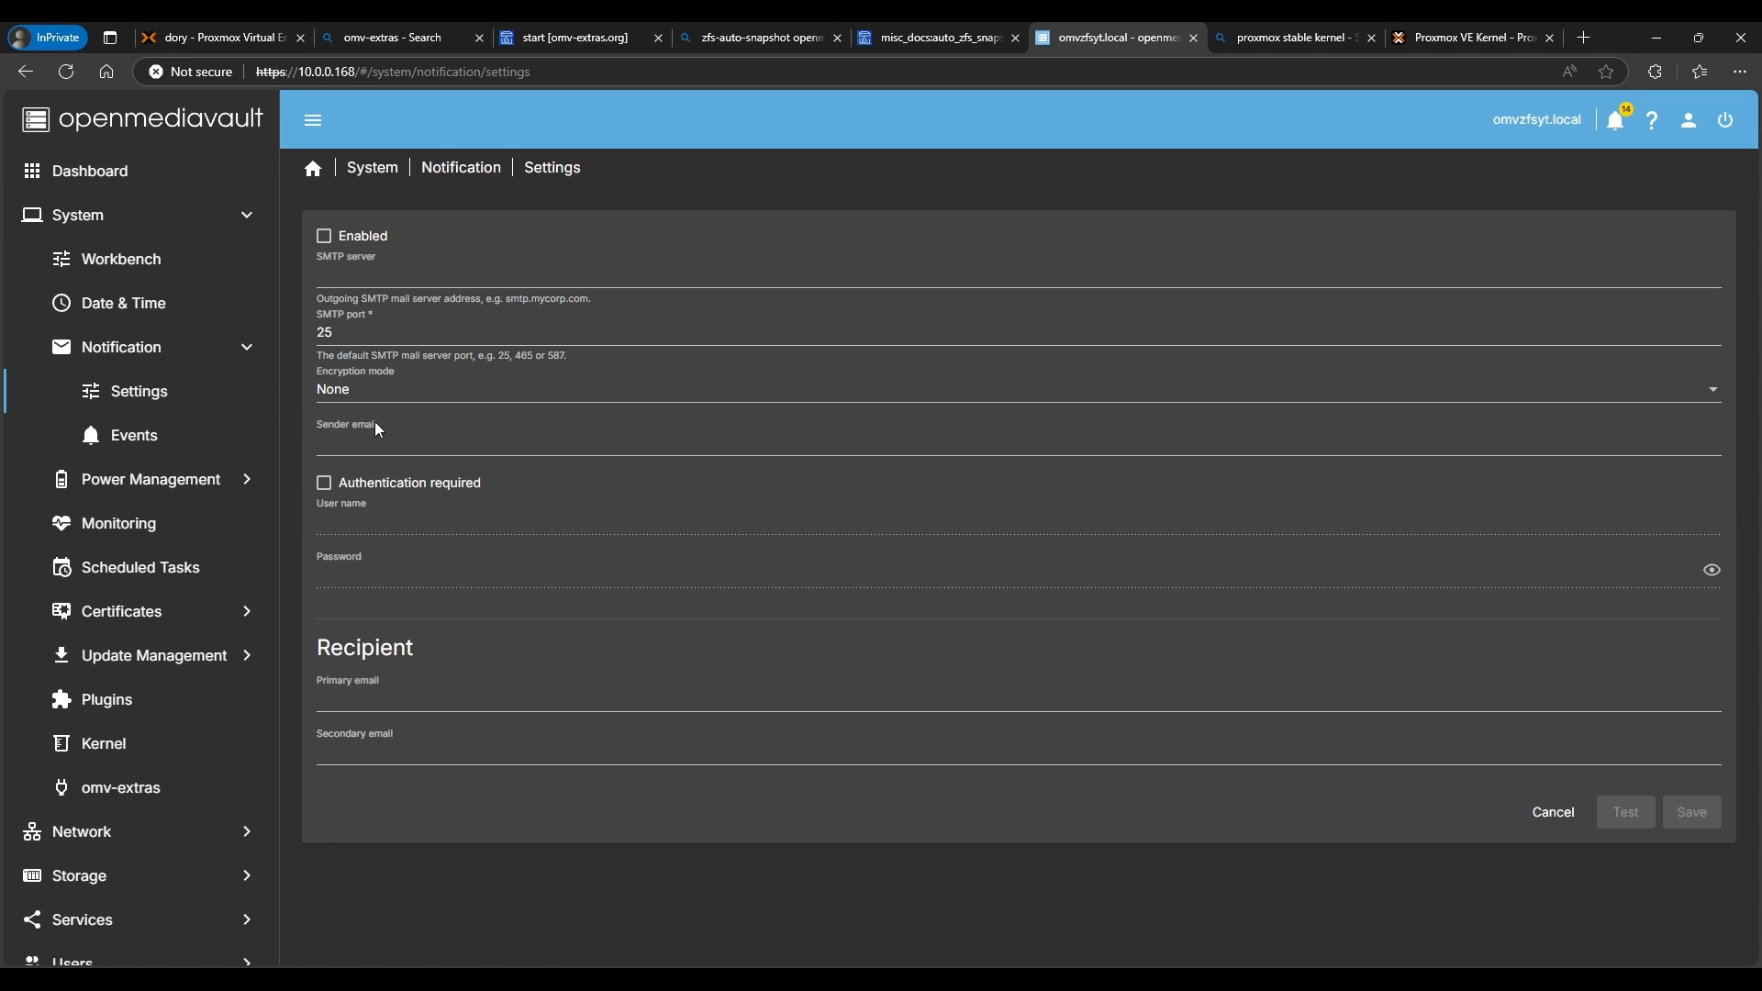
pyautogui.click(368, 444)
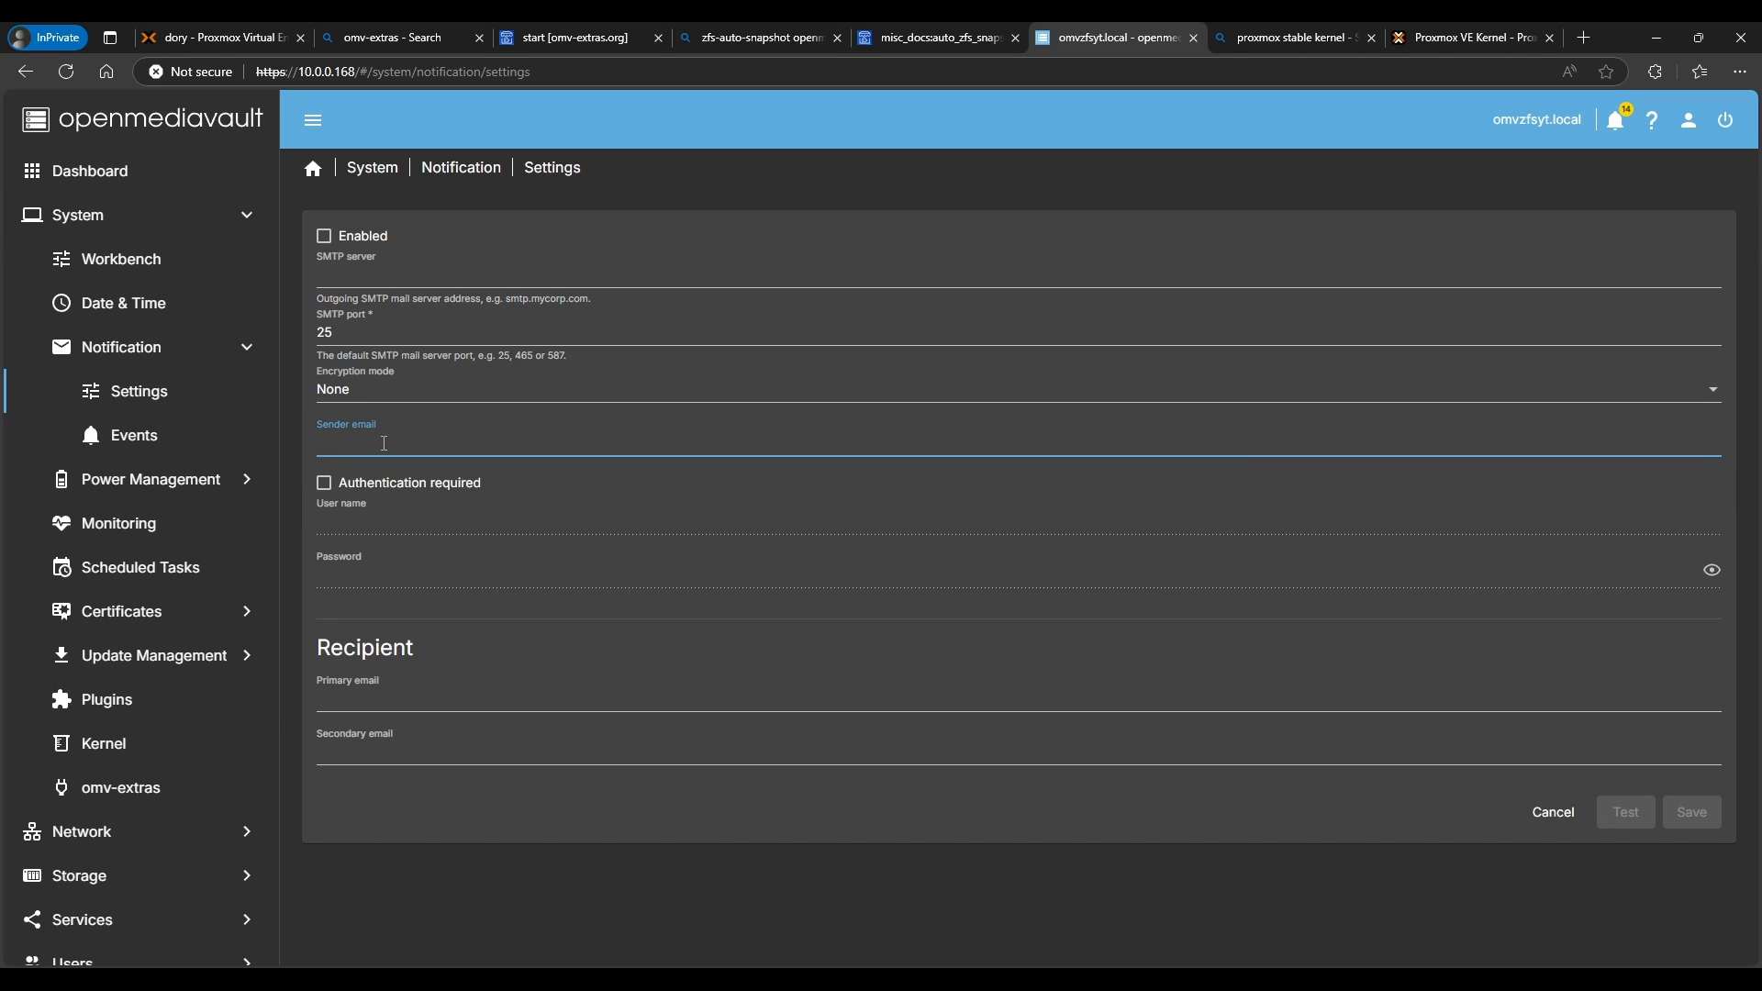
pyautogui.click(342, 529)
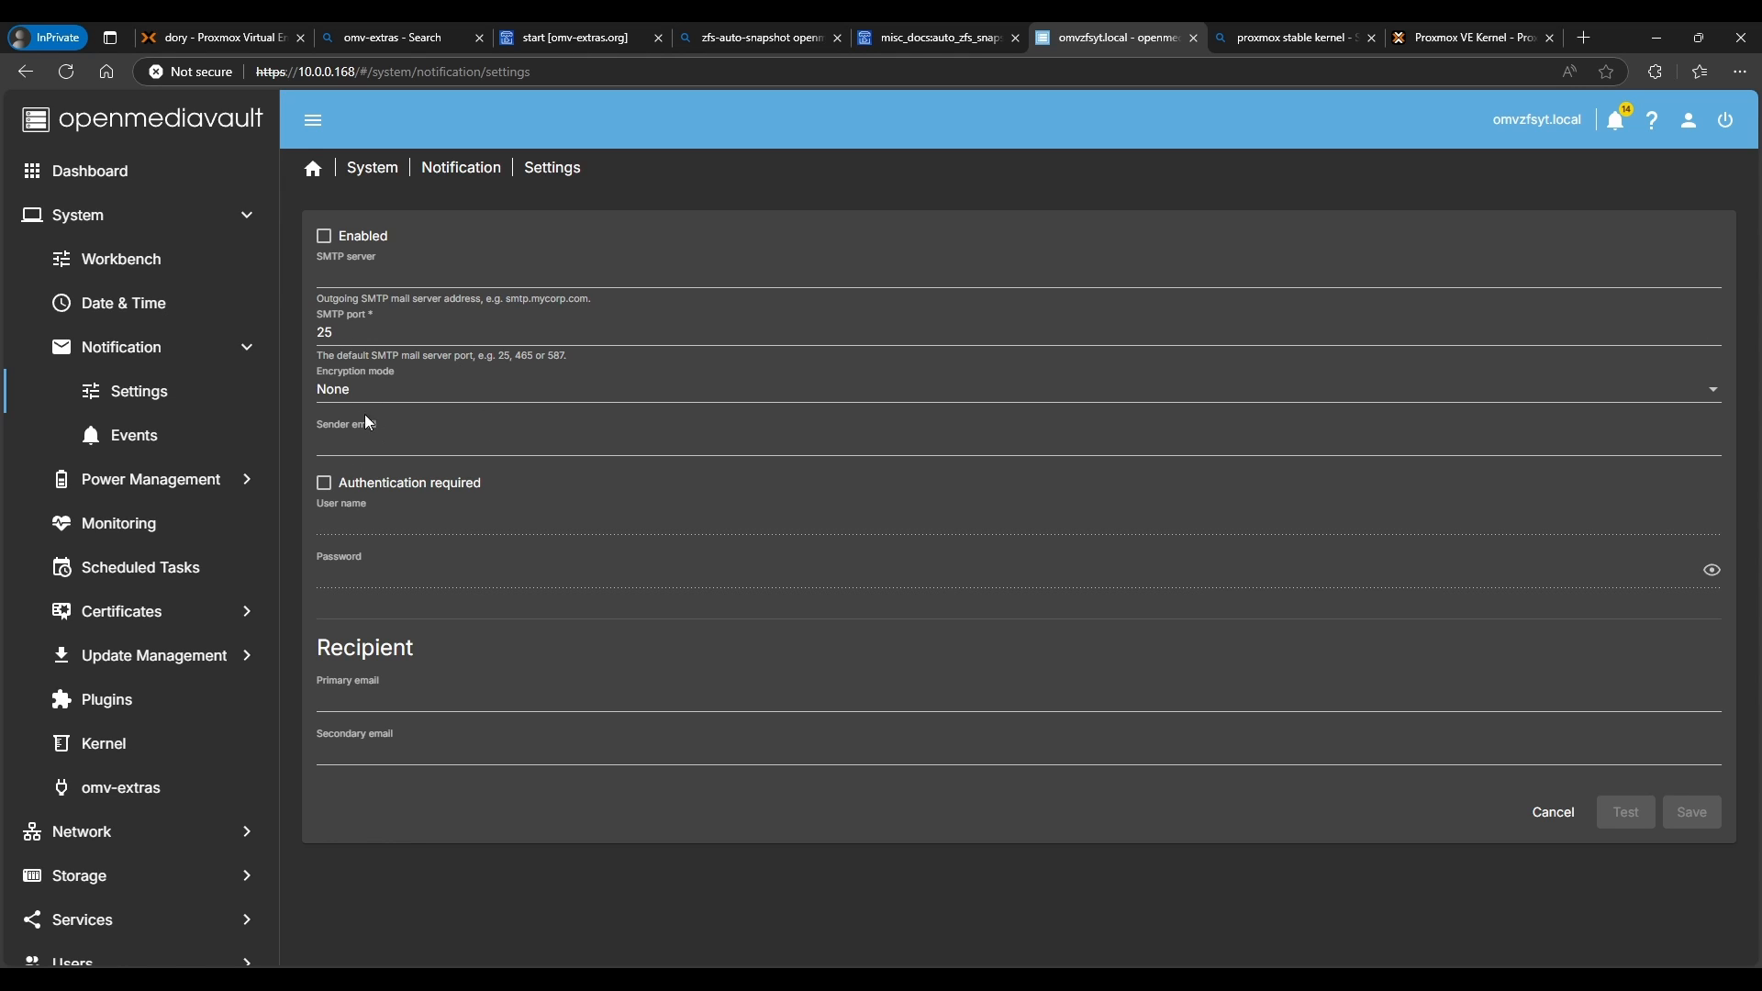
# - Limit notification events to S.M.A.R.T., Update management and ZFS ZED, save the selection, and apply the pending configuration changes
pyautogui.click(133, 433)
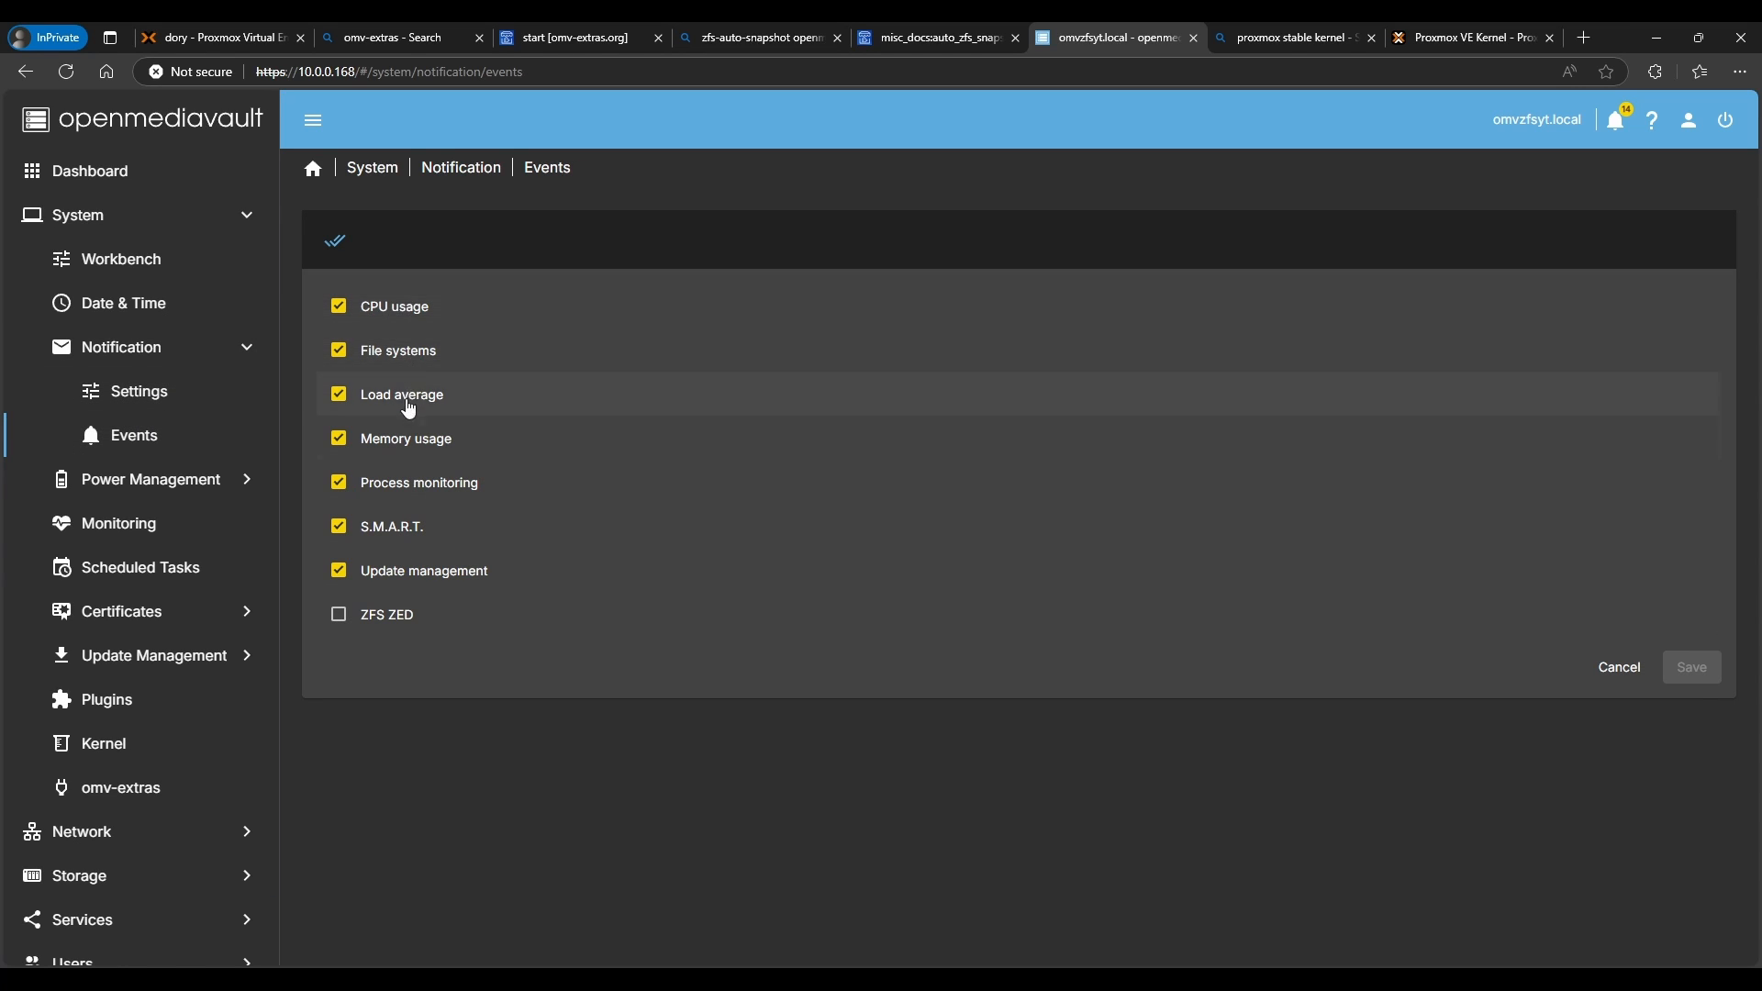
pyautogui.click(335, 240)
pyautogui.click(335, 241)
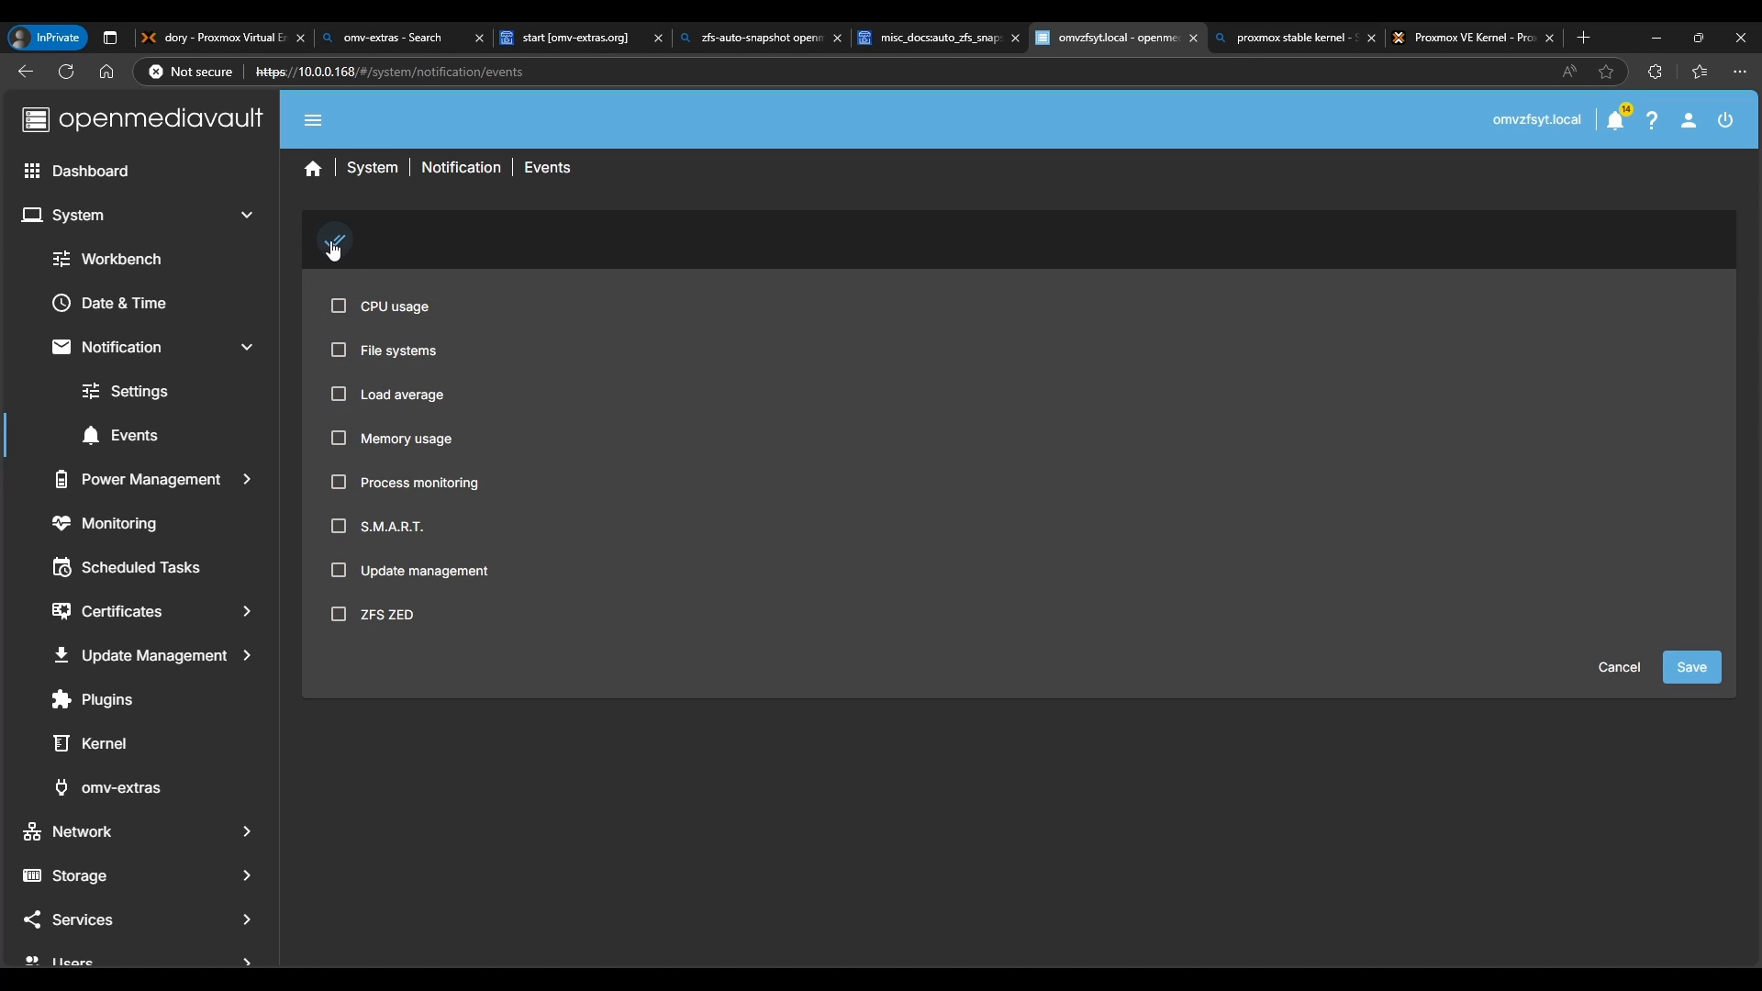
pyautogui.click(365, 621)
pyautogui.click(361, 536)
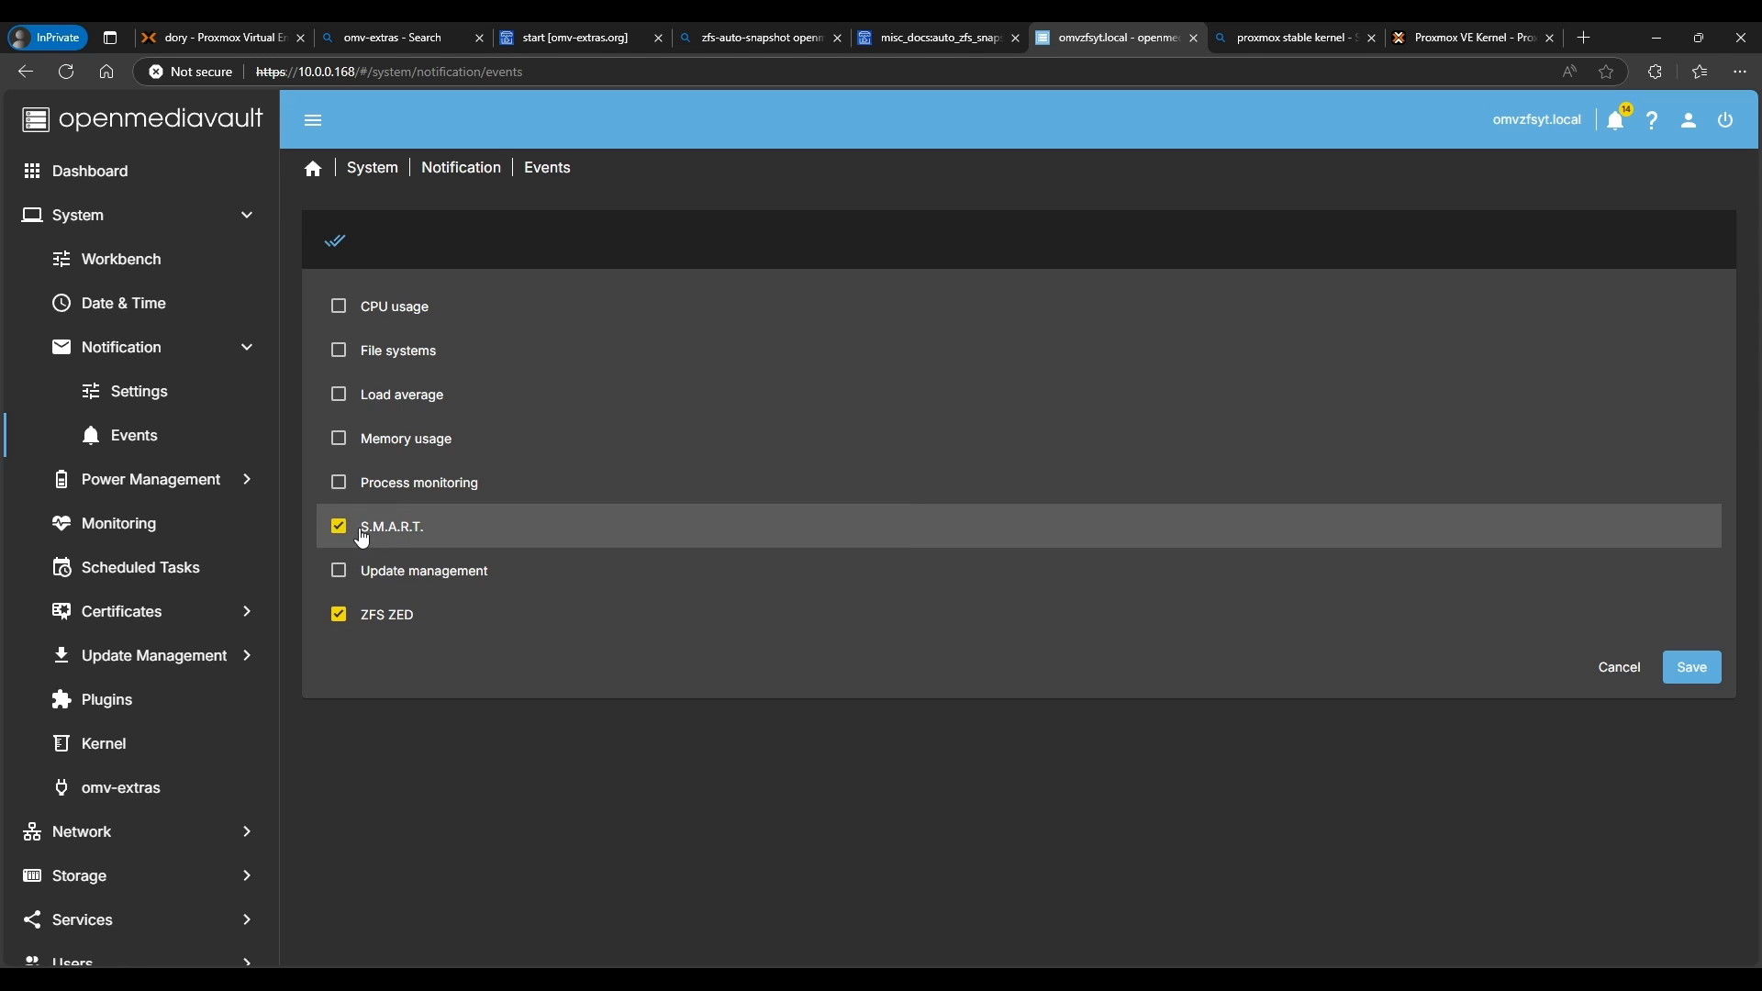
pyautogui.click(403, 588)
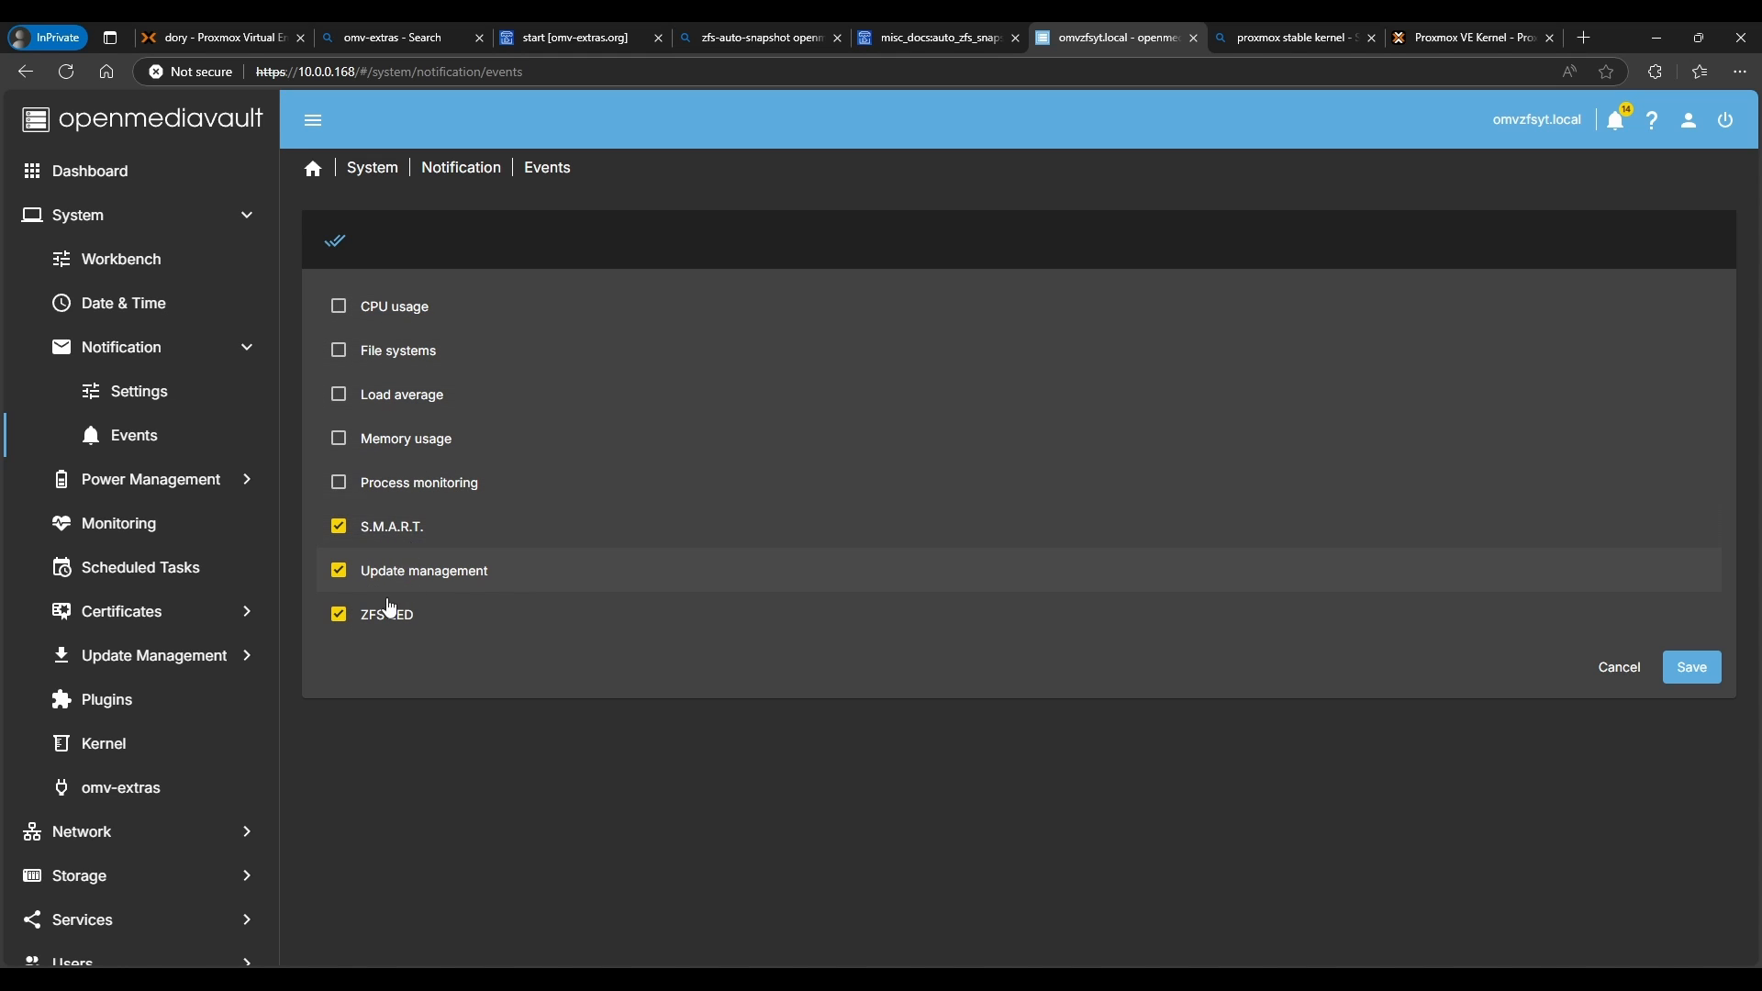
pyautogui.click(1682, 673)
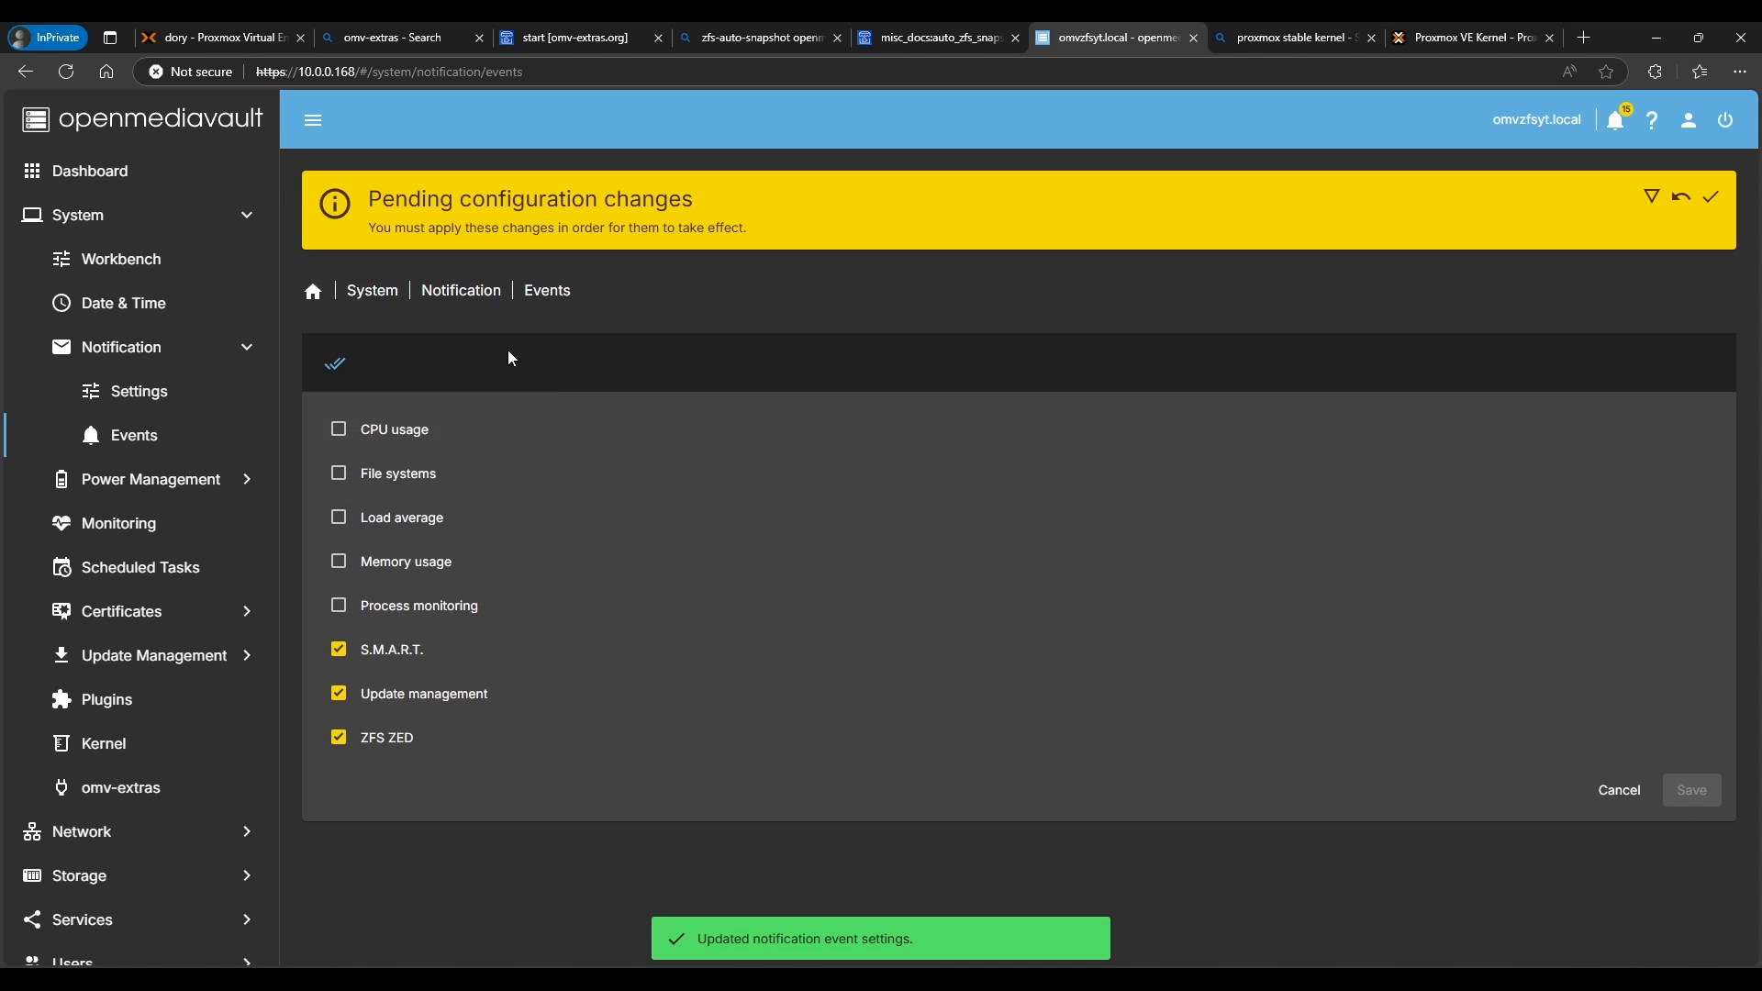
pyautogui.click(1711, 197)
pyautogui.click(1031, 574)
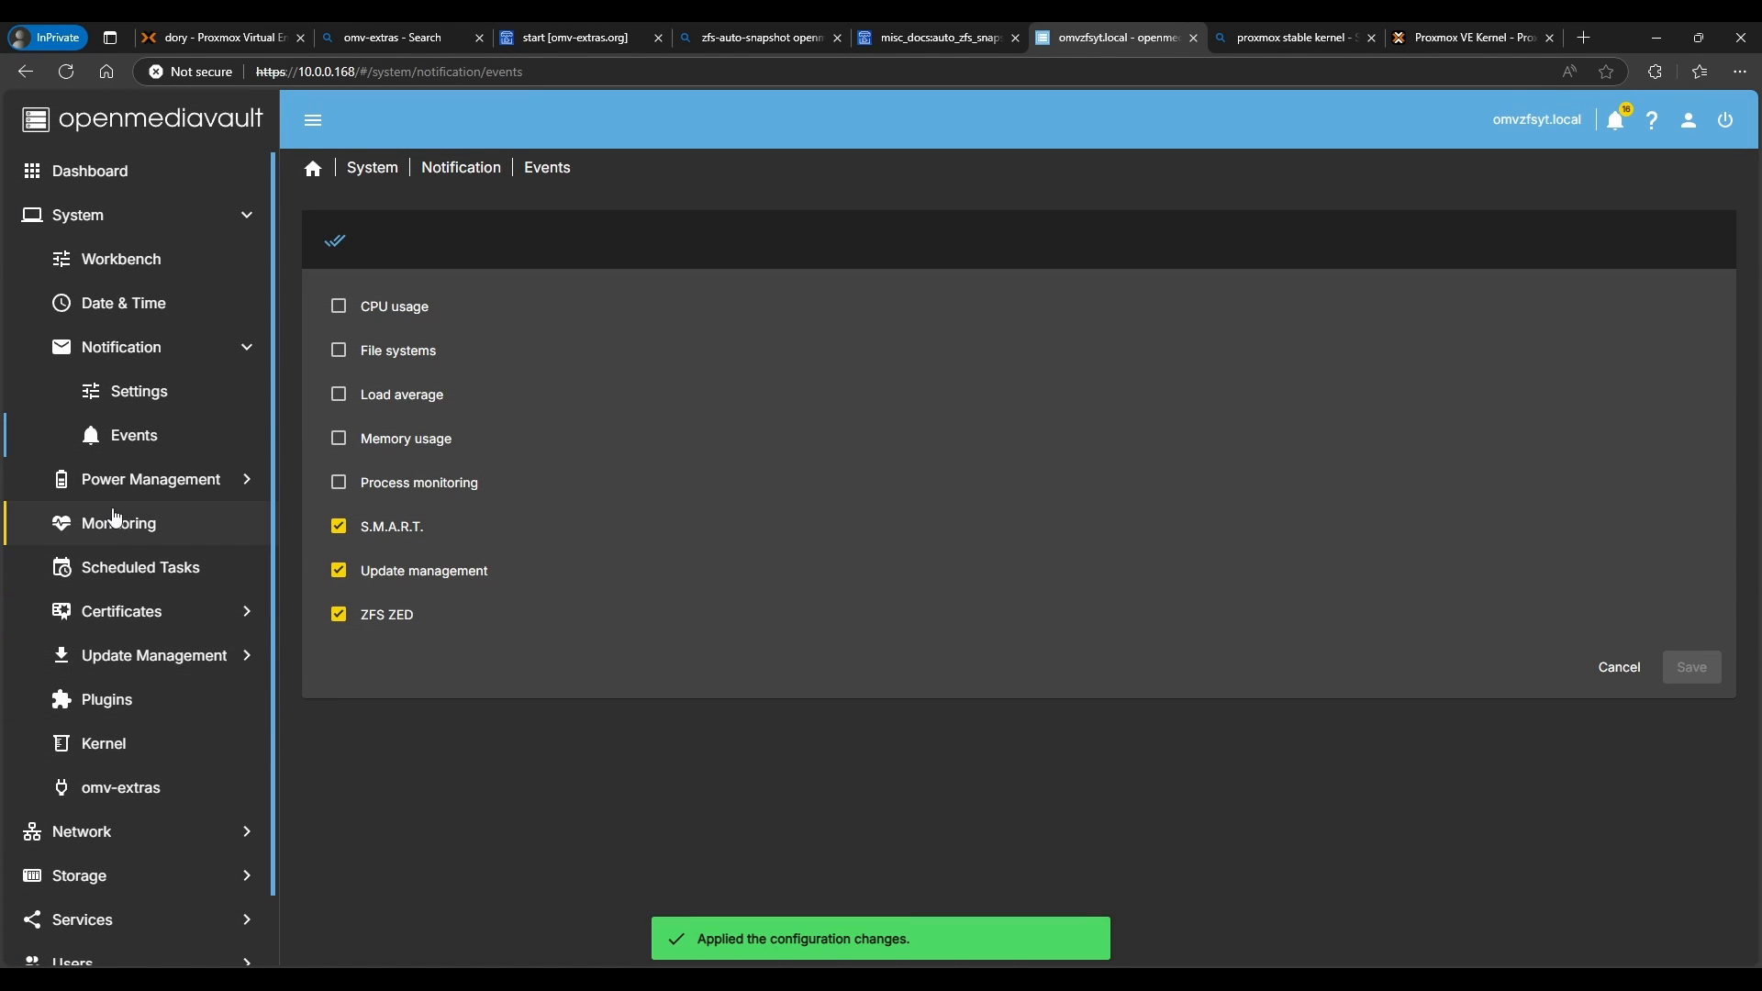
# - Enable S.M.A.R.T. globally, keeping power mode Never, save the settings, and apply the pending configuration changes
pyautogui.click(123, 871)
pyautogui.click(103, 395)
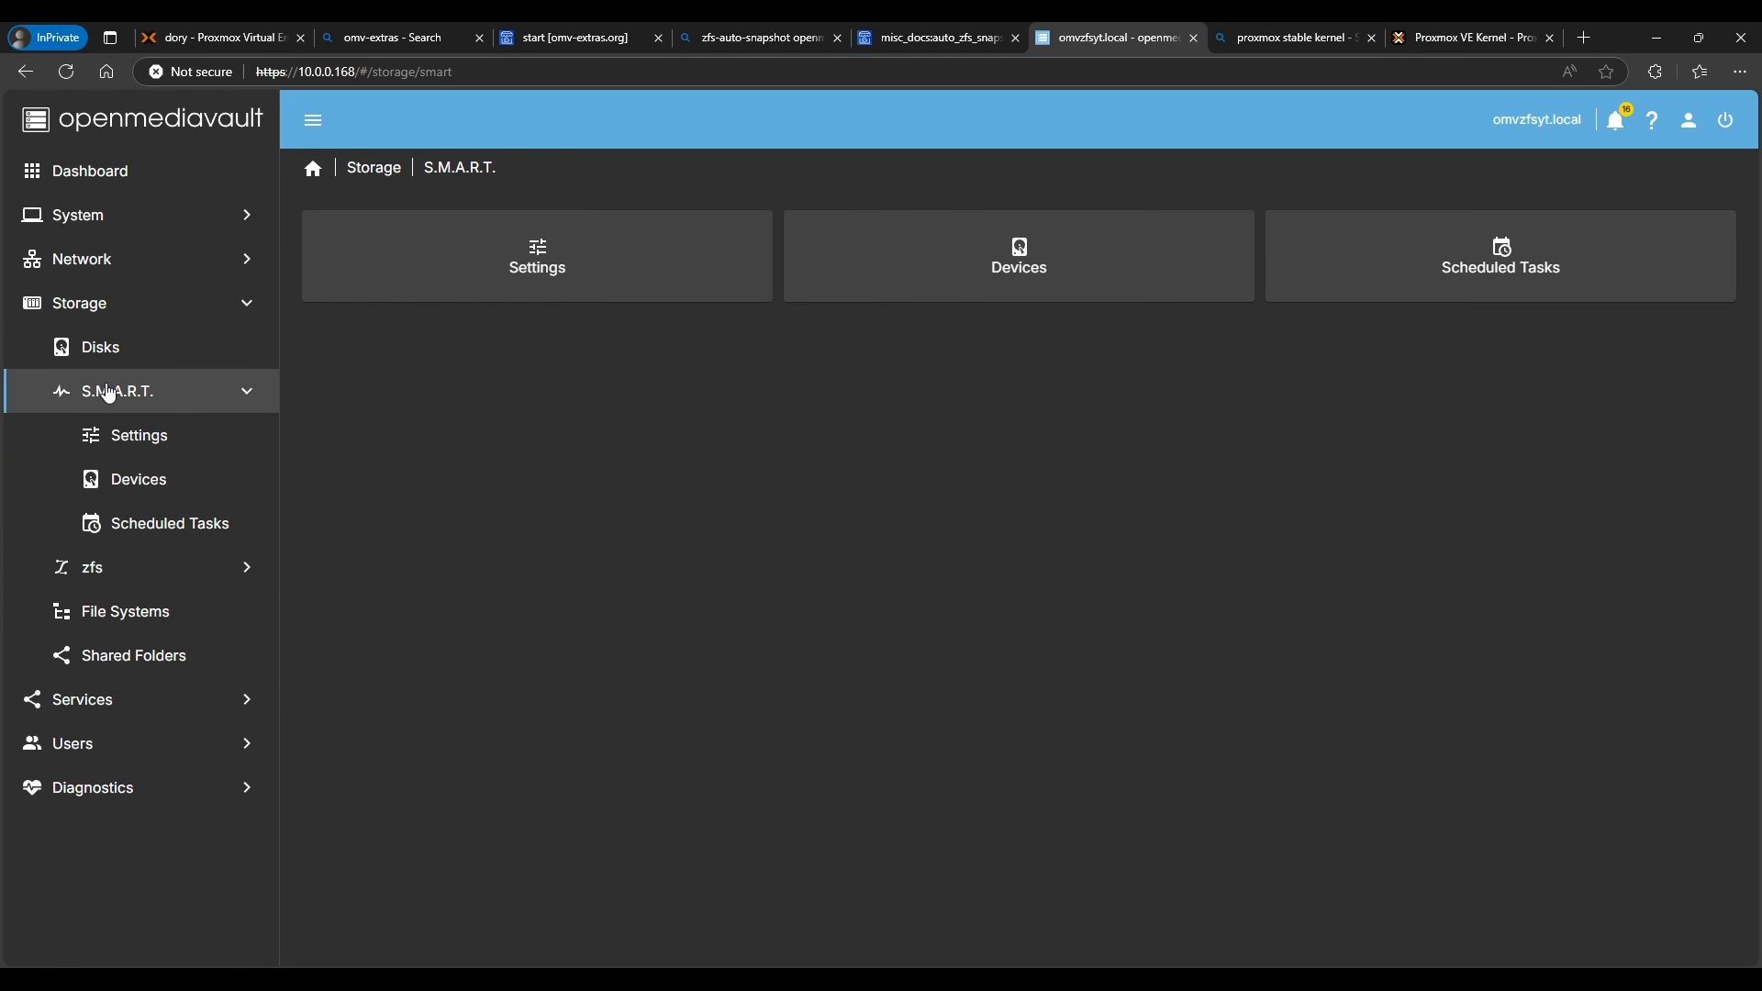
pyautogui.click(475, 265)
pyautogui.click(347, 240)
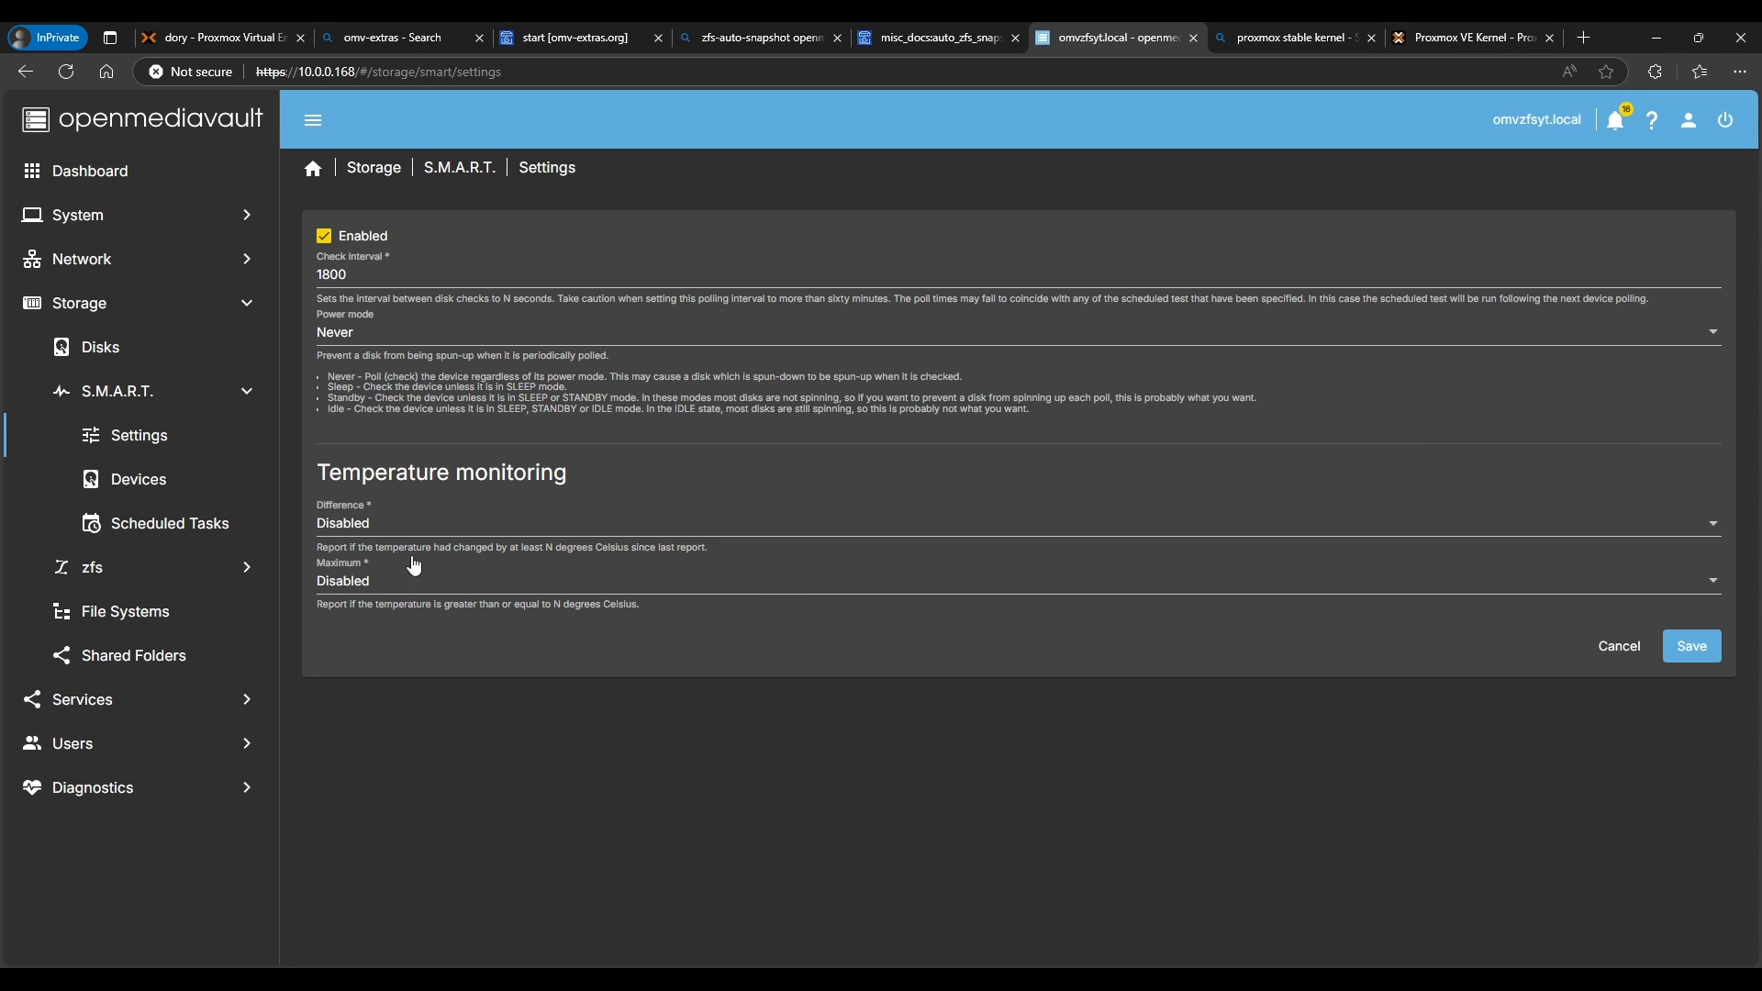
pyautogui.click(358, 333)
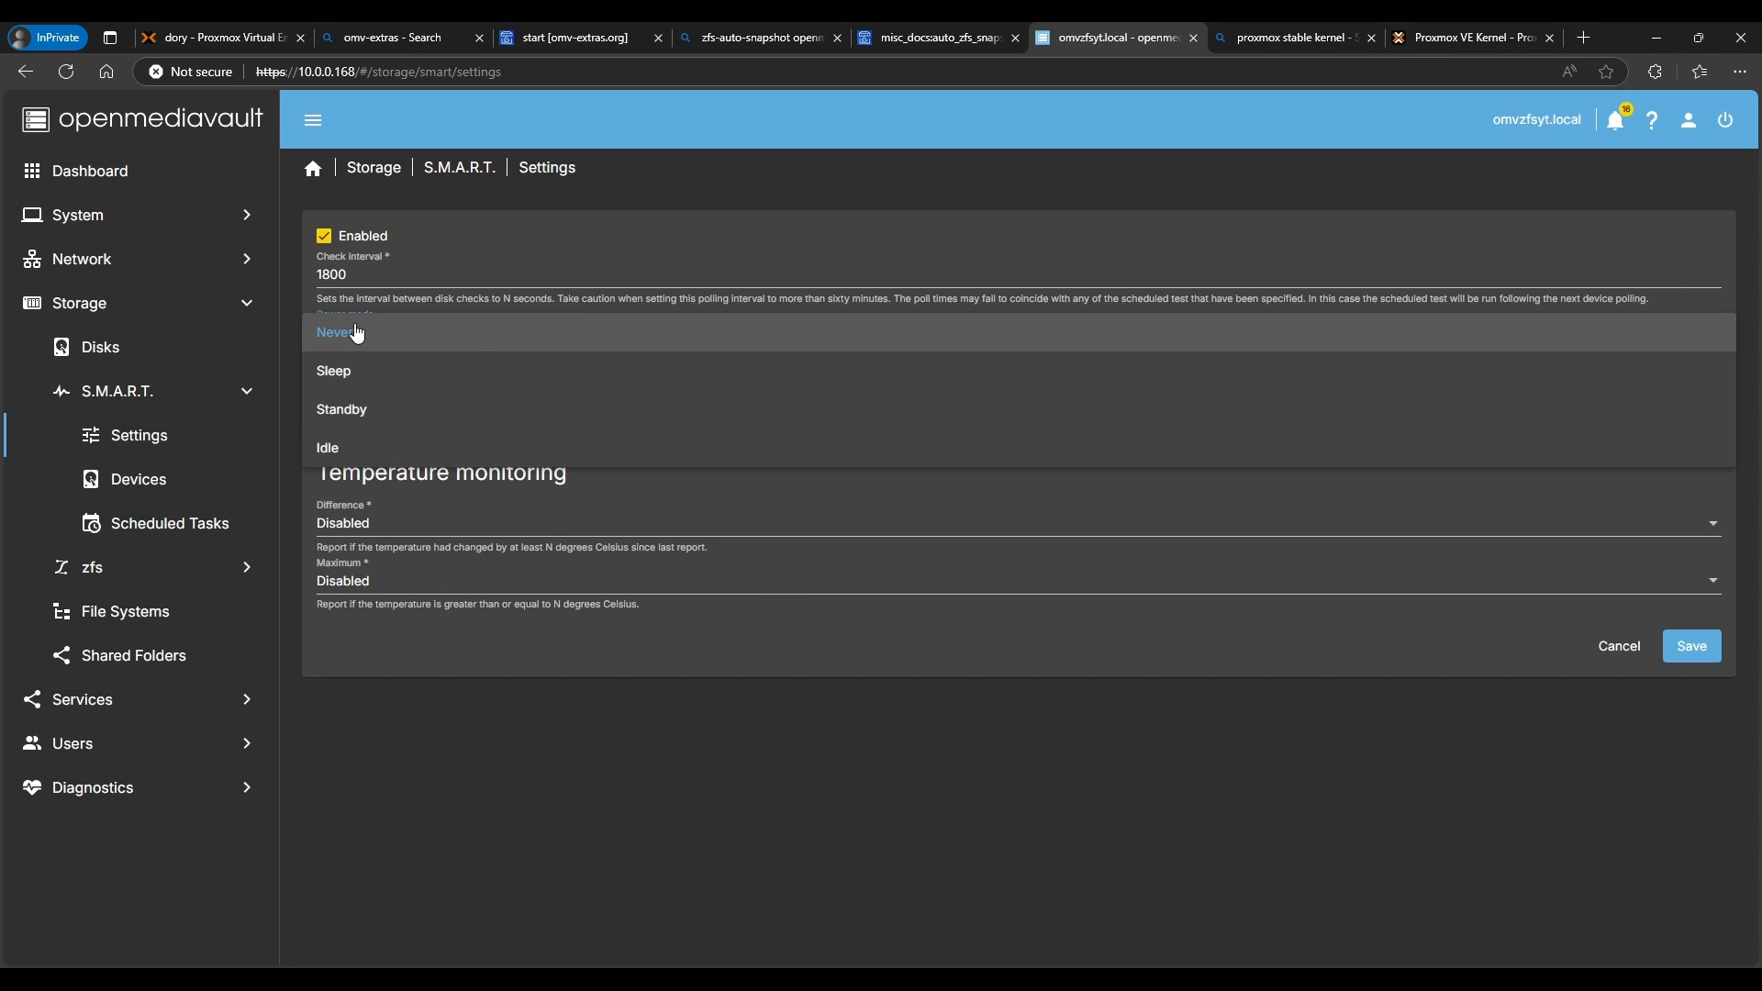
pyautogui.click(408, 312)
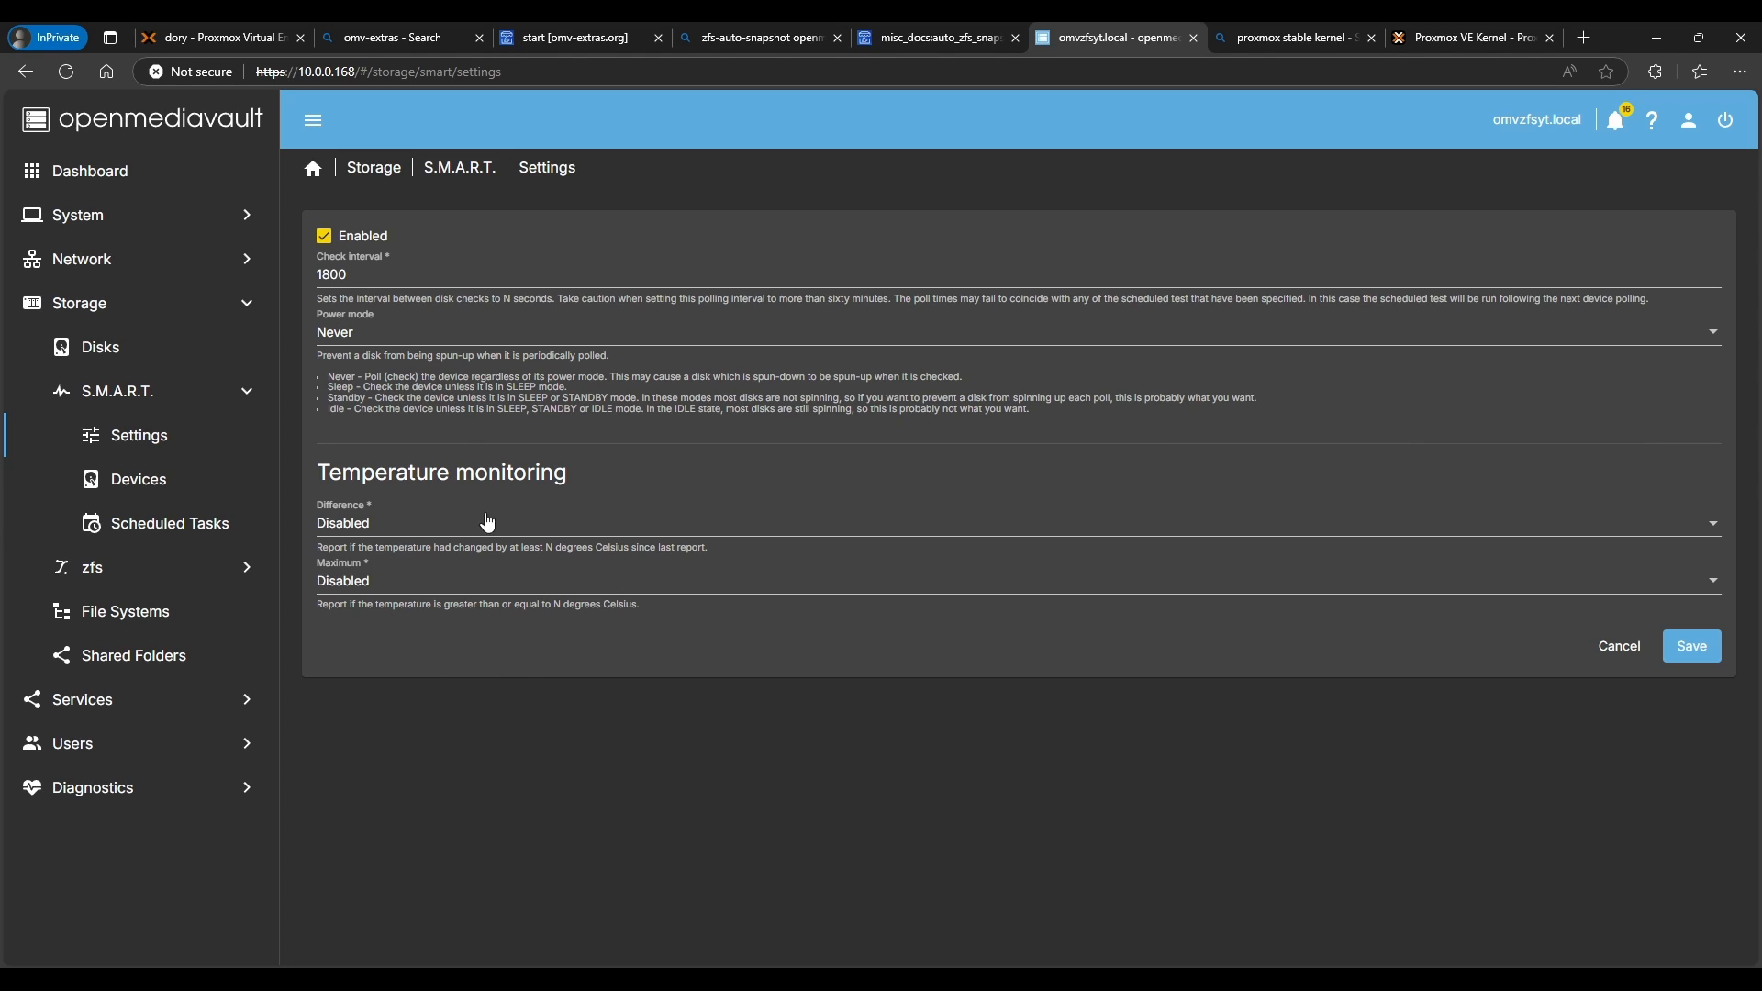
pyautogui.click(1687, 648)
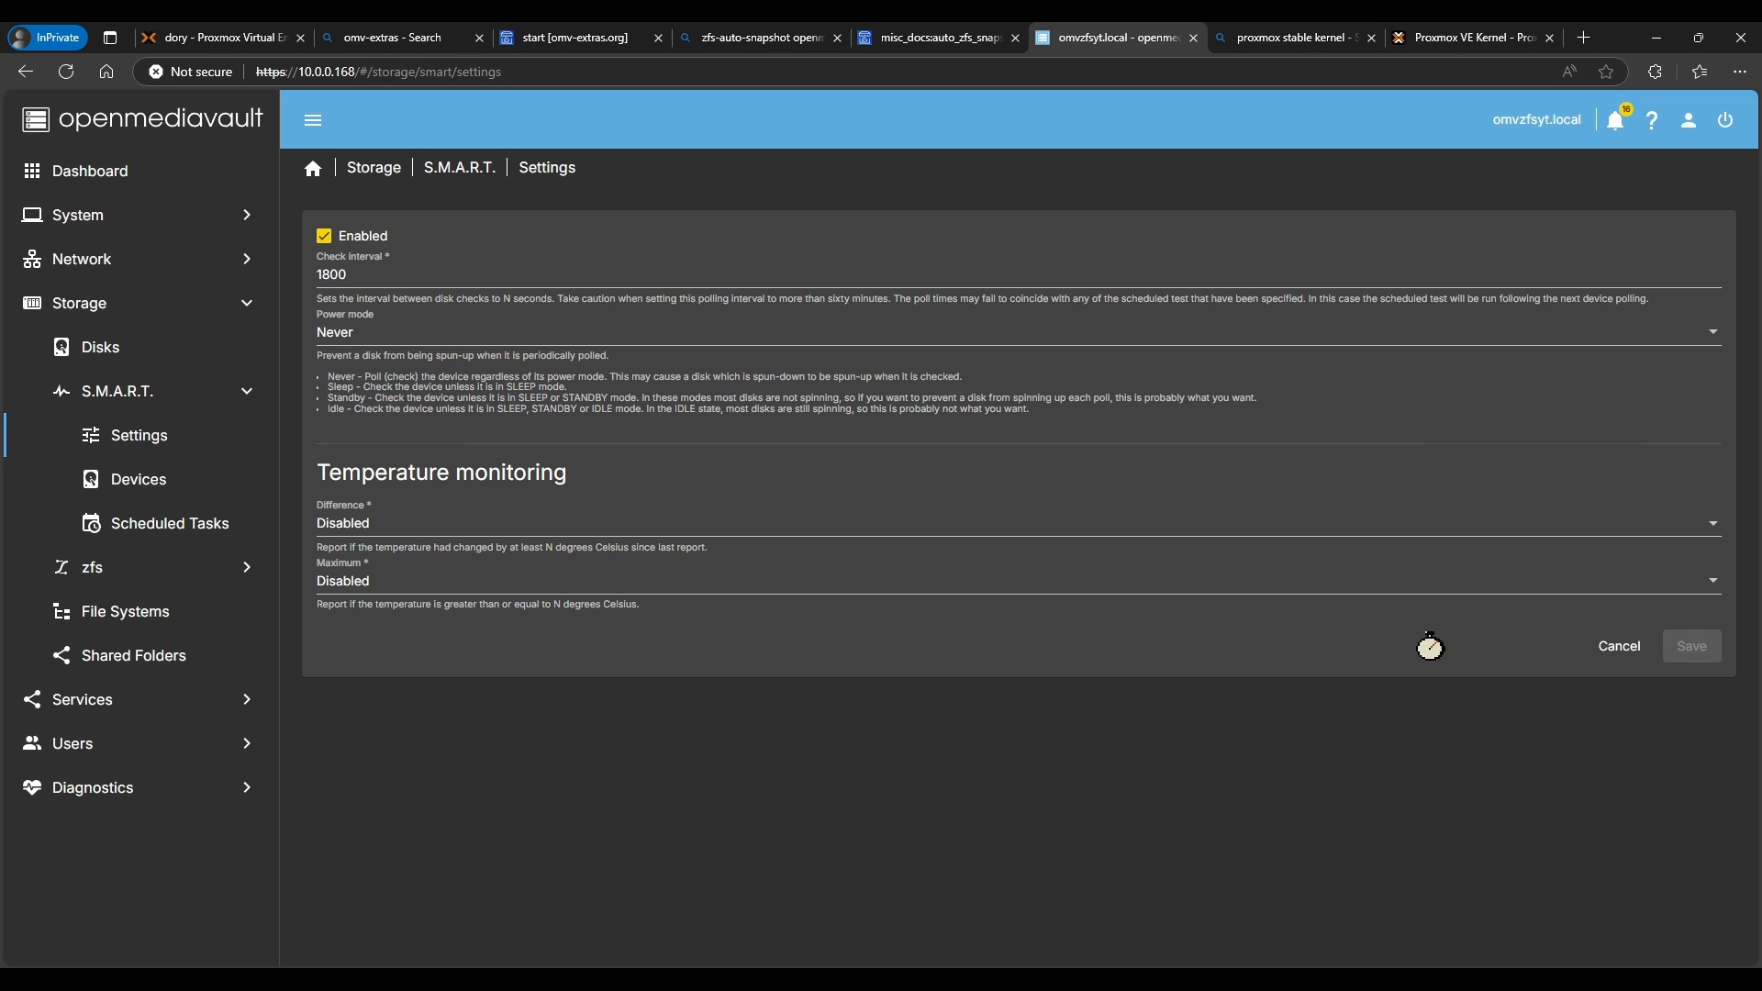
pyautogui.click(1711, 196)
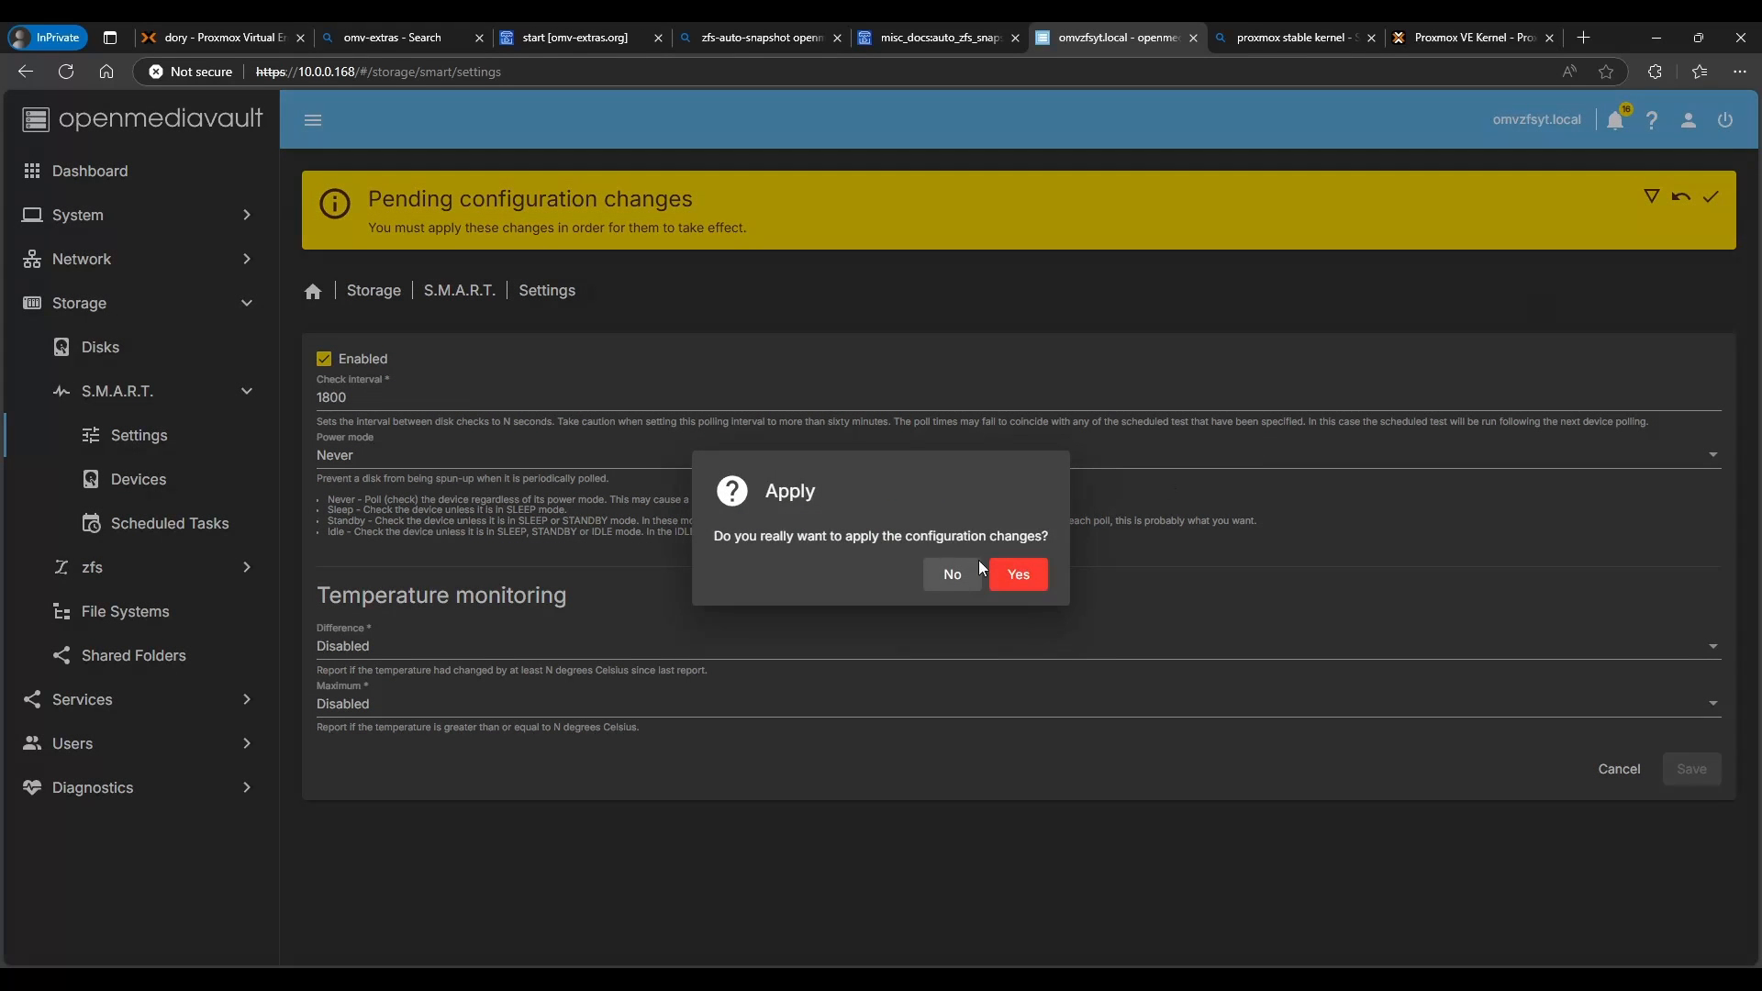
pyautogui.click(1016, 575)
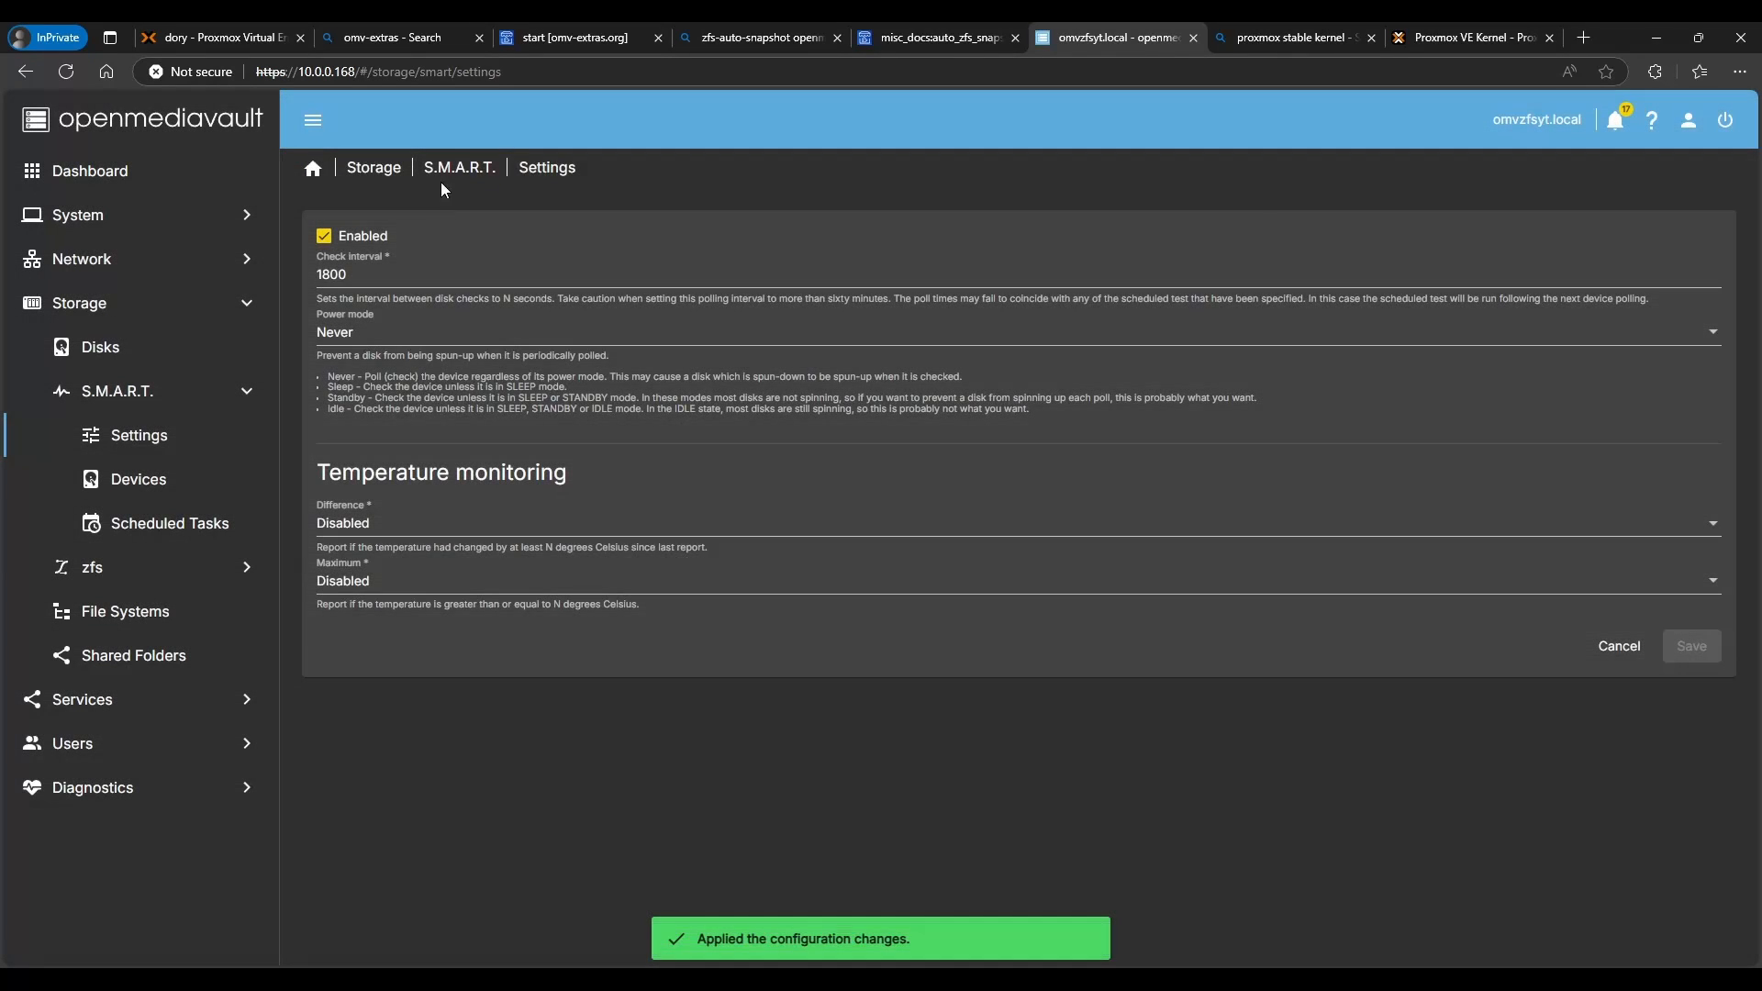
# - Enable S.M.A.R.T. monitoring for the /dev/sdb device and save it
pyautogui.click(446, 175)
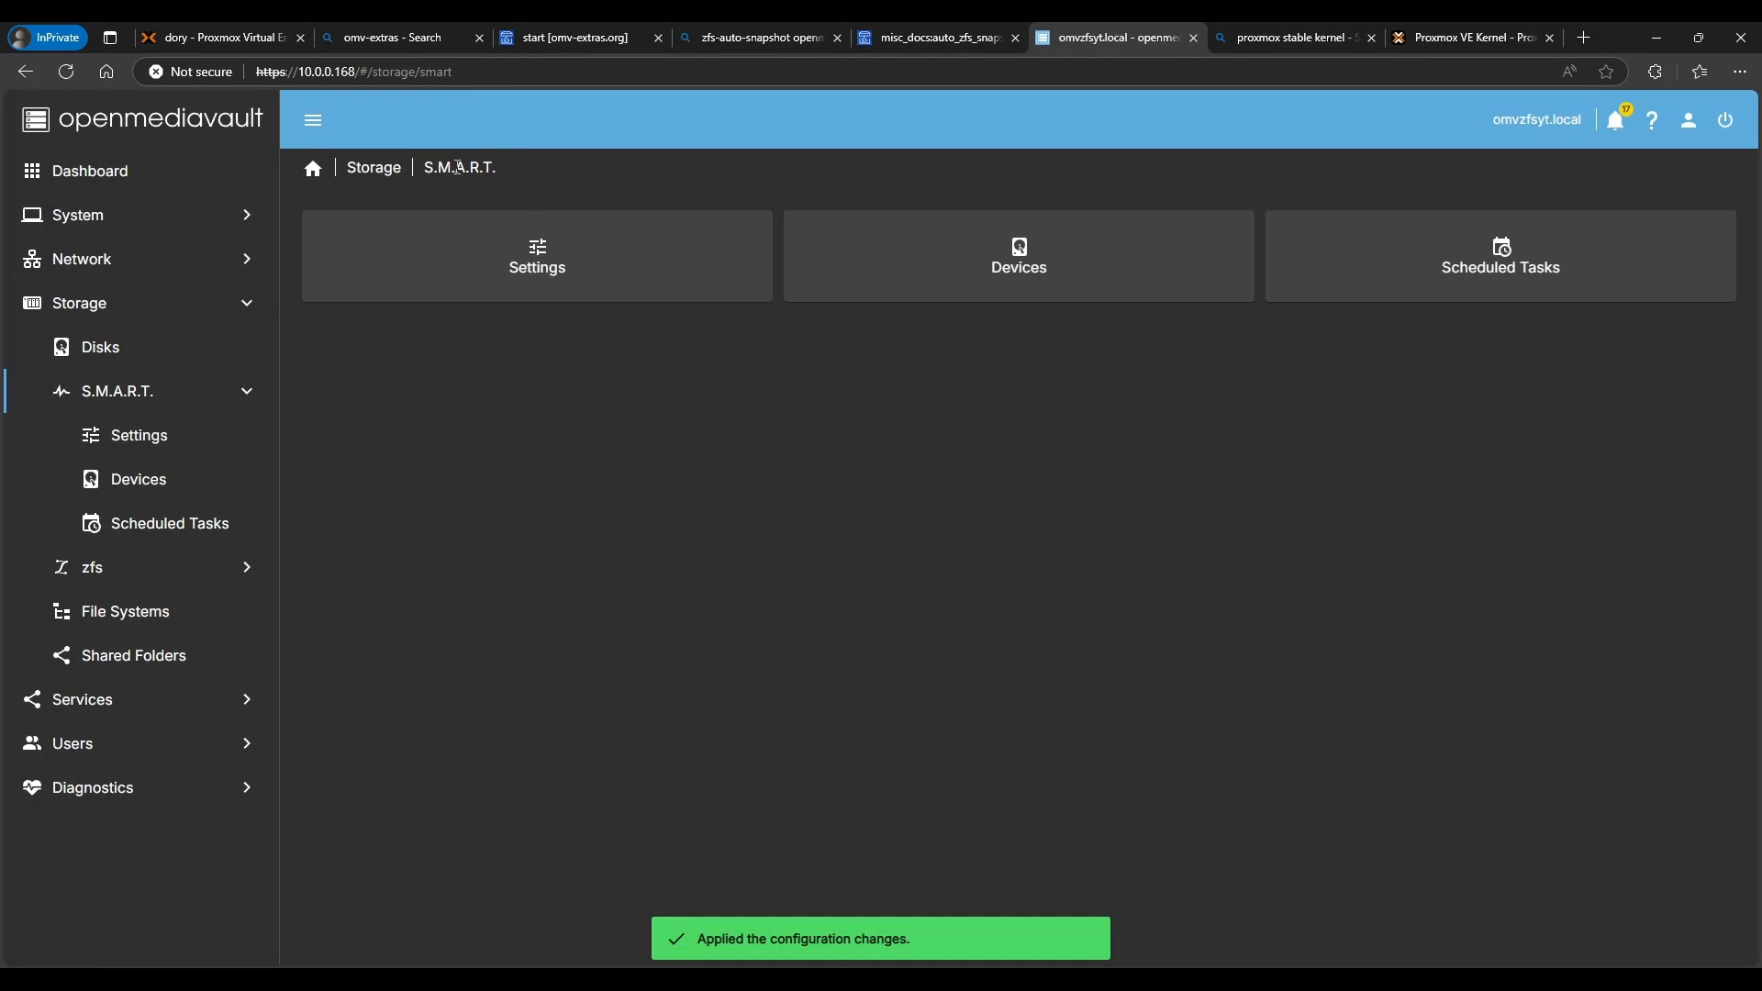
pyautogui.click(1038, 277)
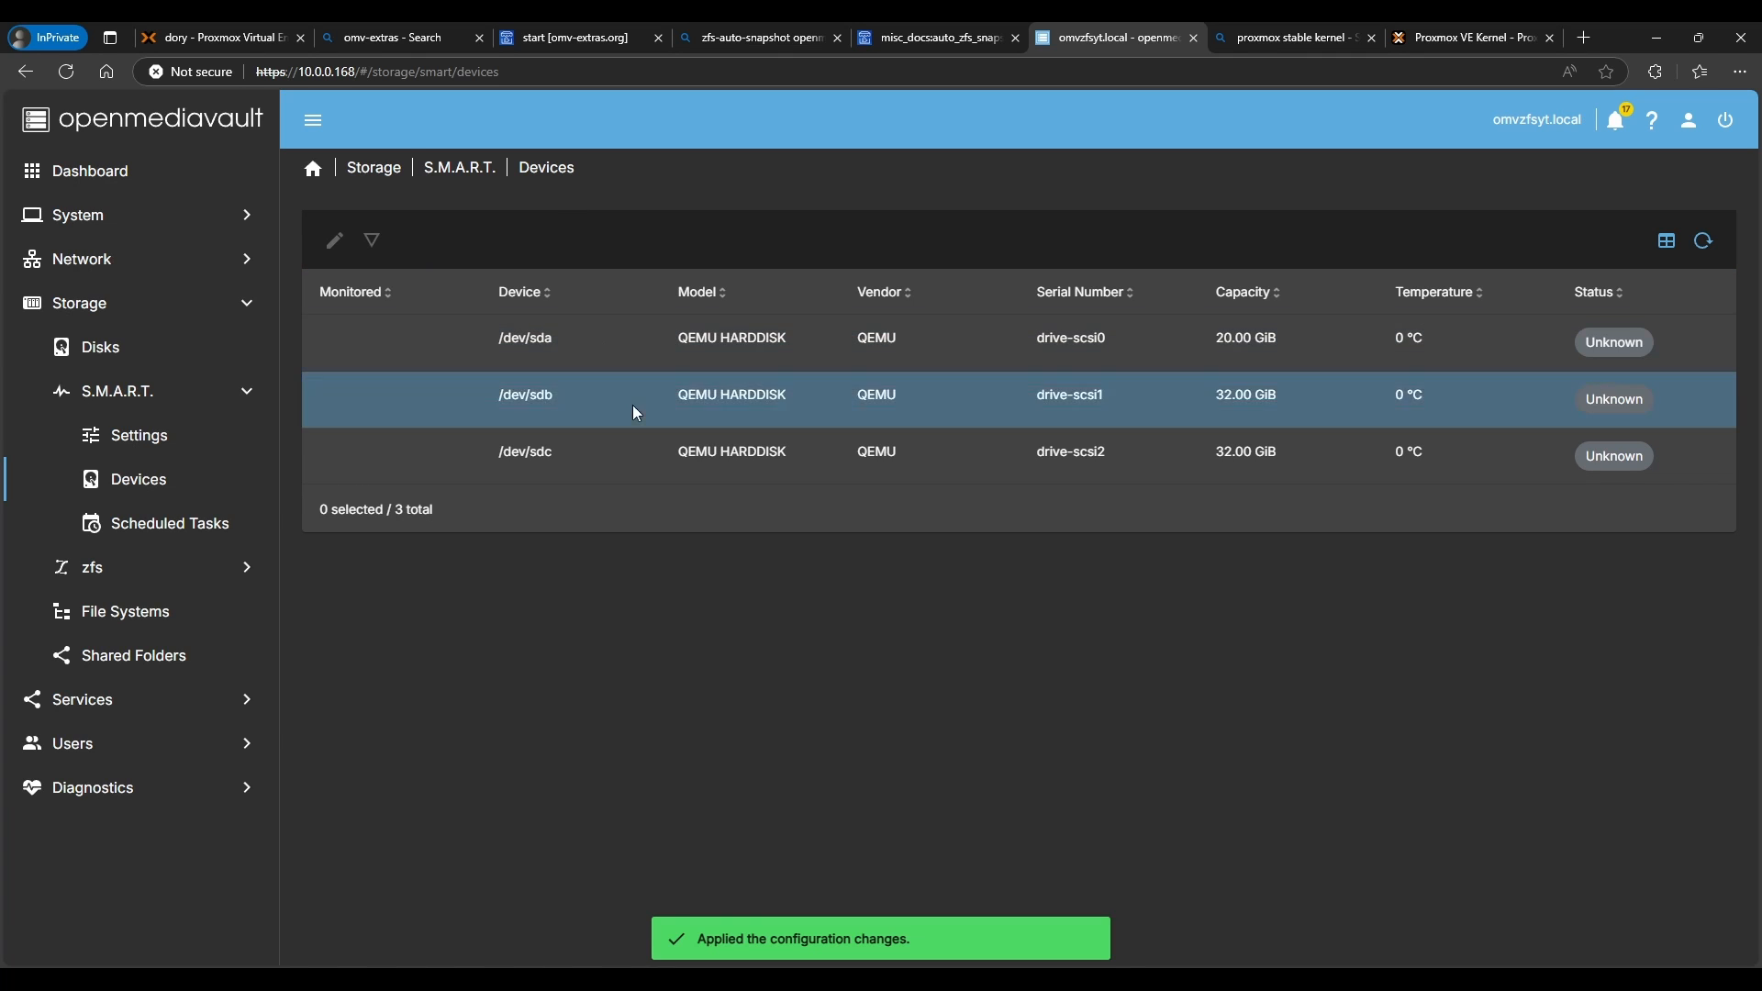
pyautogui.click(991, 346)
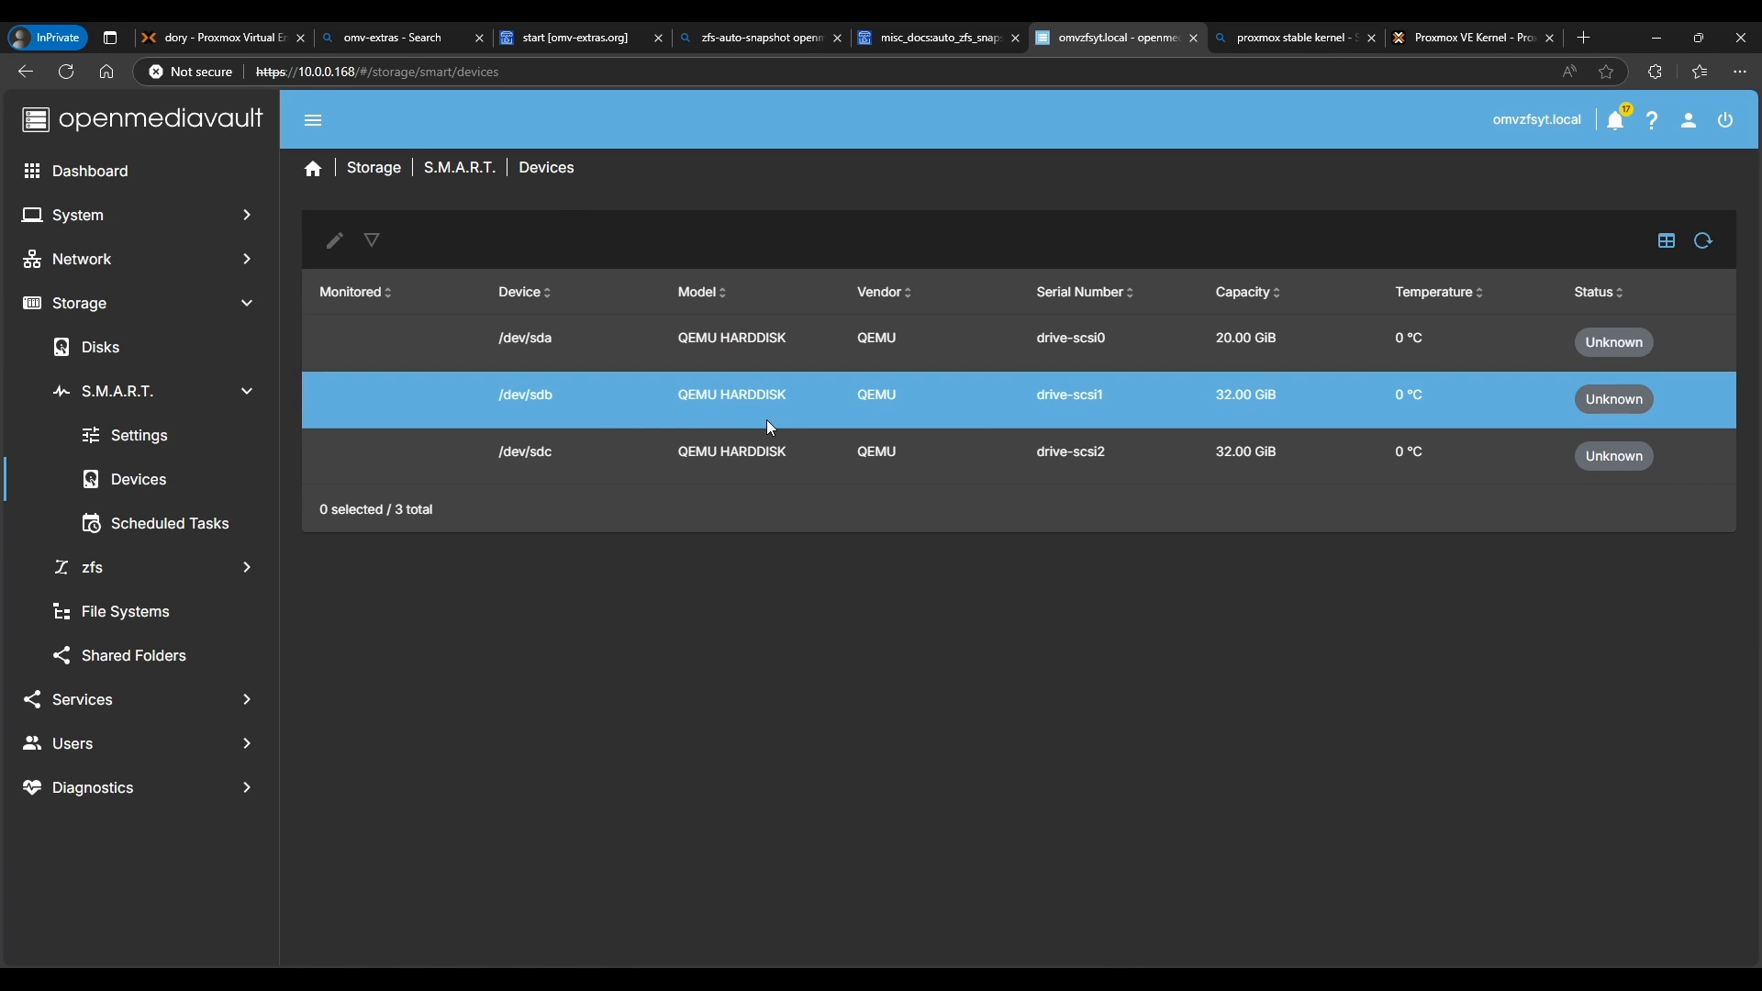
pyautogui.click(439, 411)
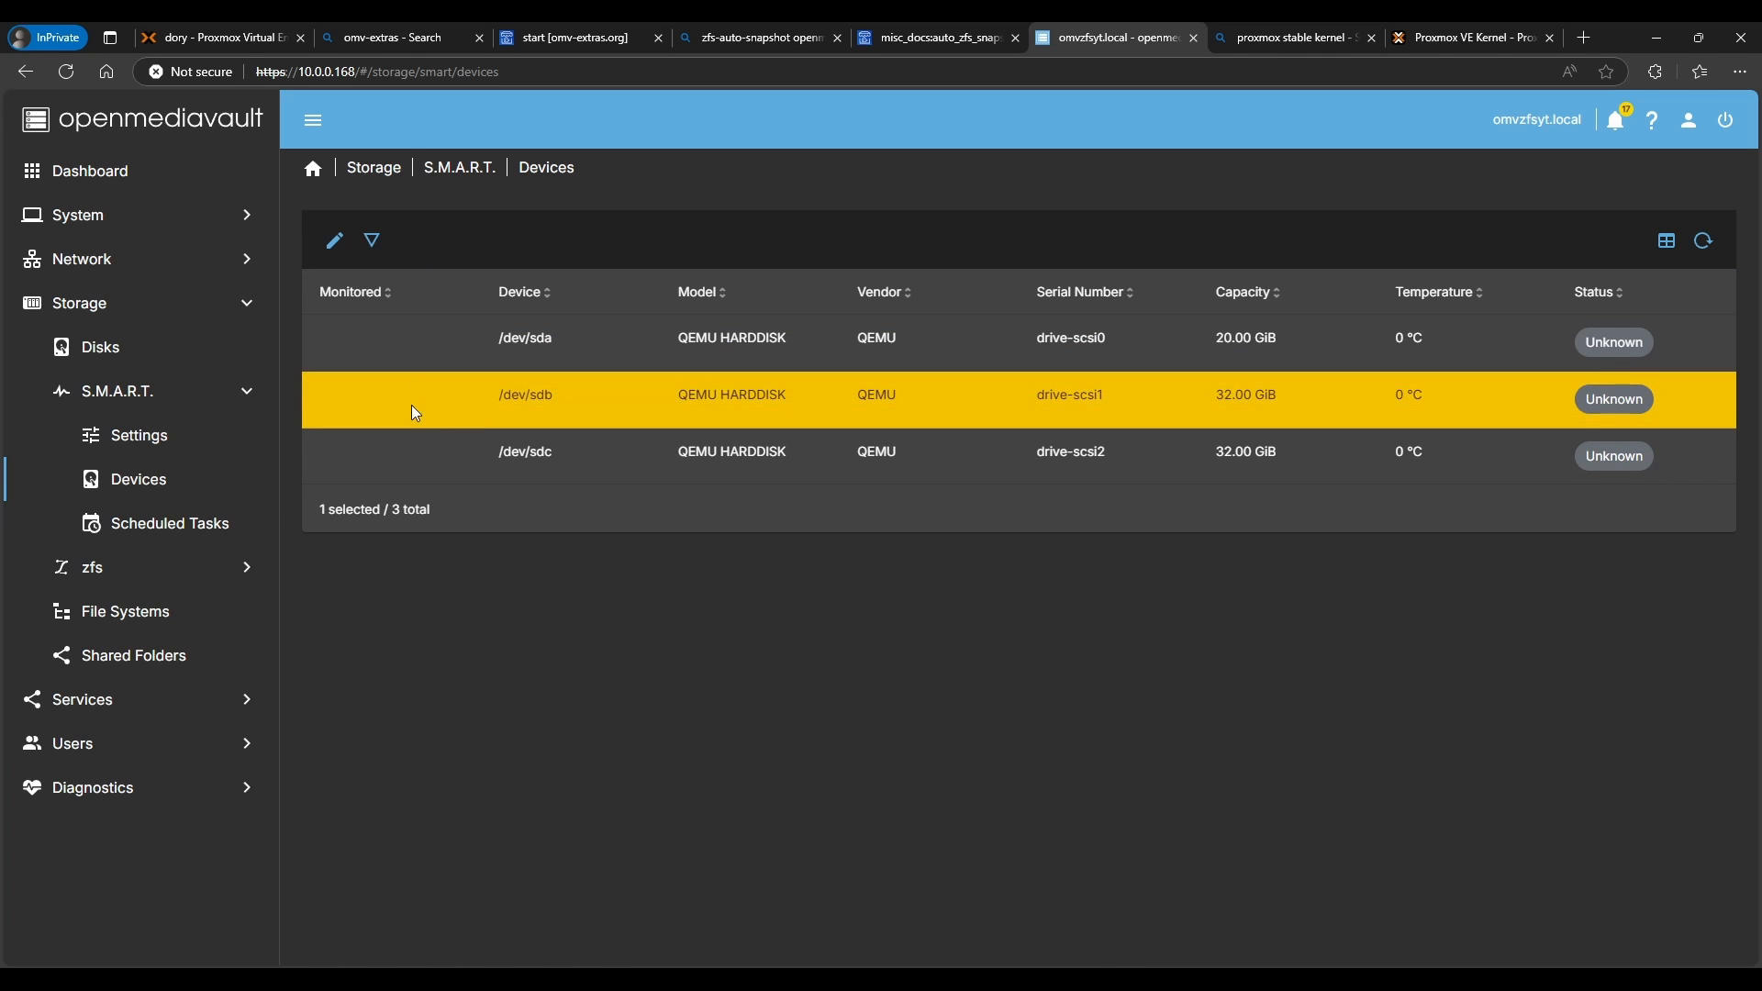
pyautogui.click(334, 241)
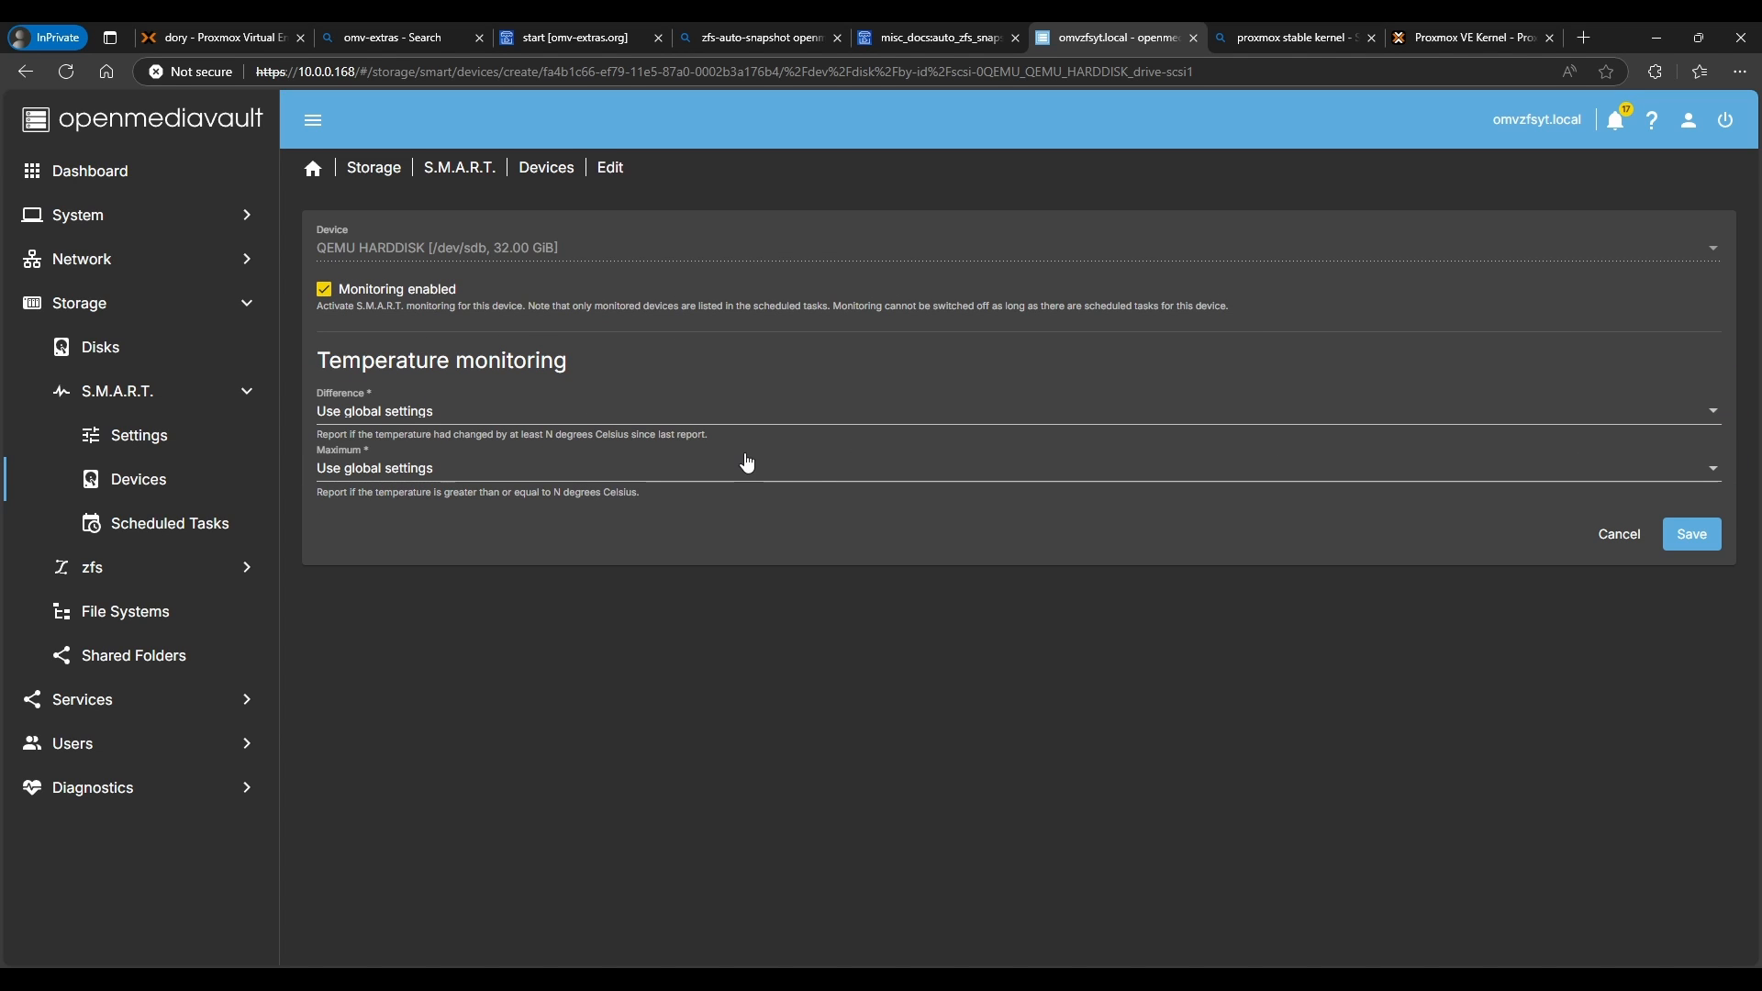
pyautogui.click(1684, 537)
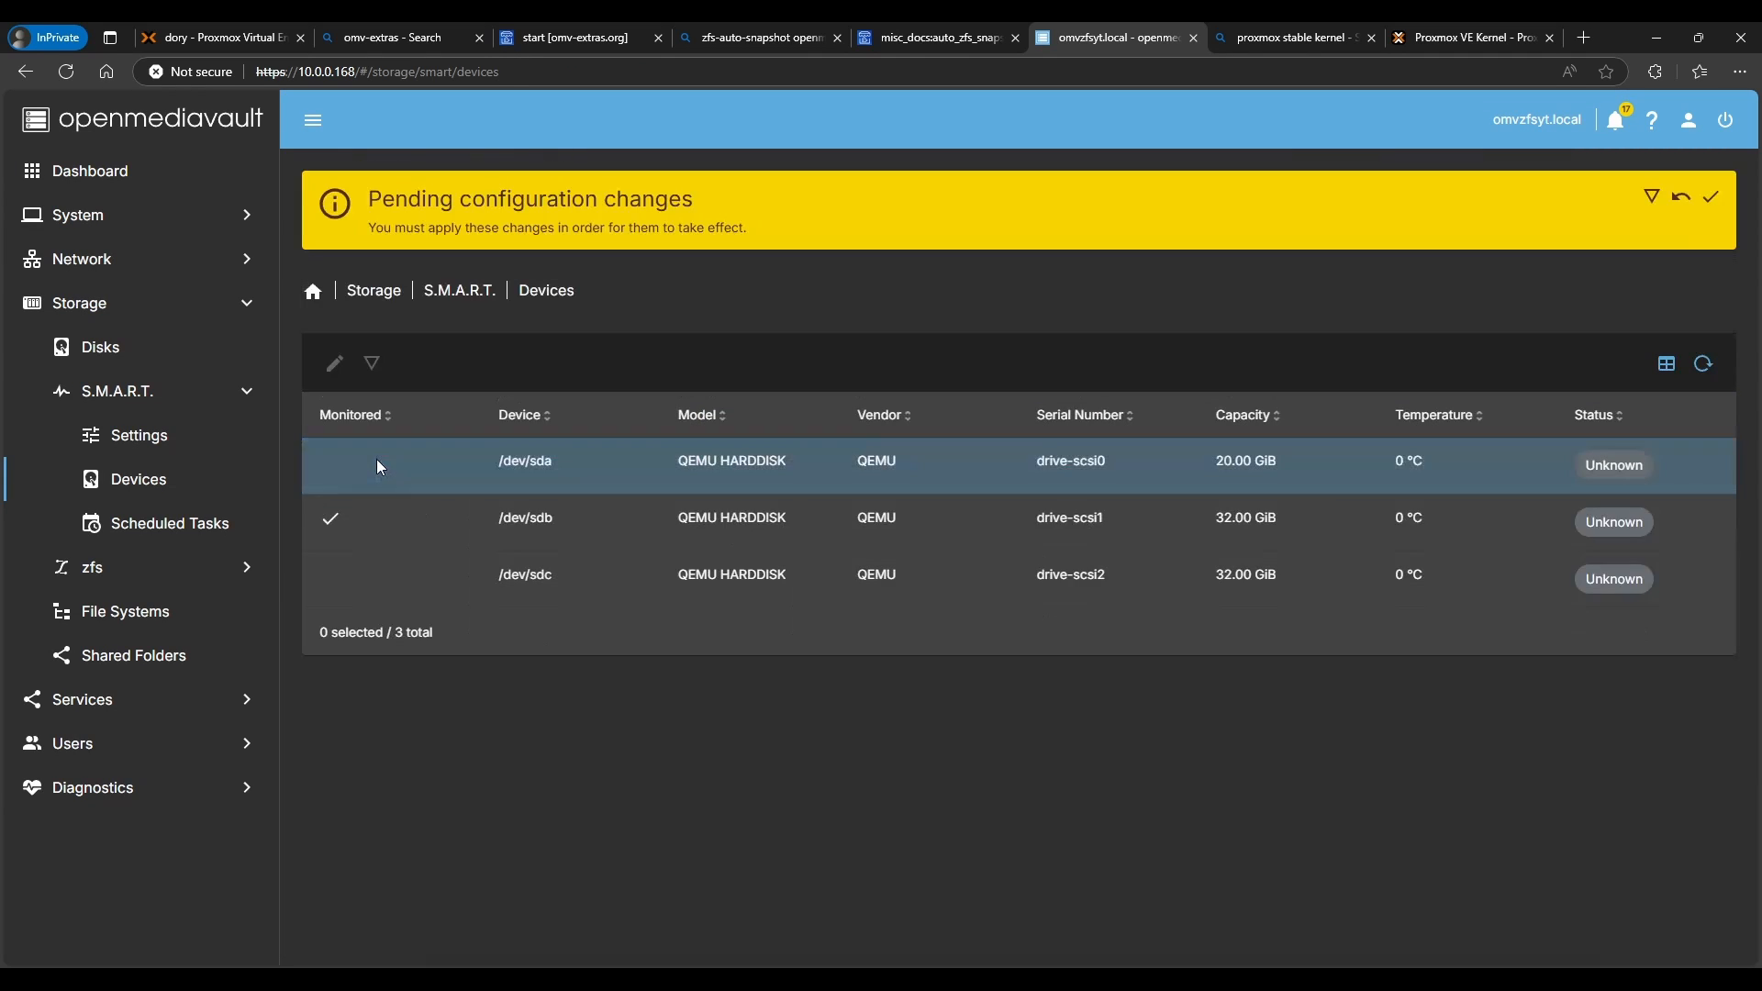
# - Enable S.M.A.R.T. monitoring for the /dev/sda device and save it
pyautogui.click(377, 460)
pyautogui.click(337, 367)
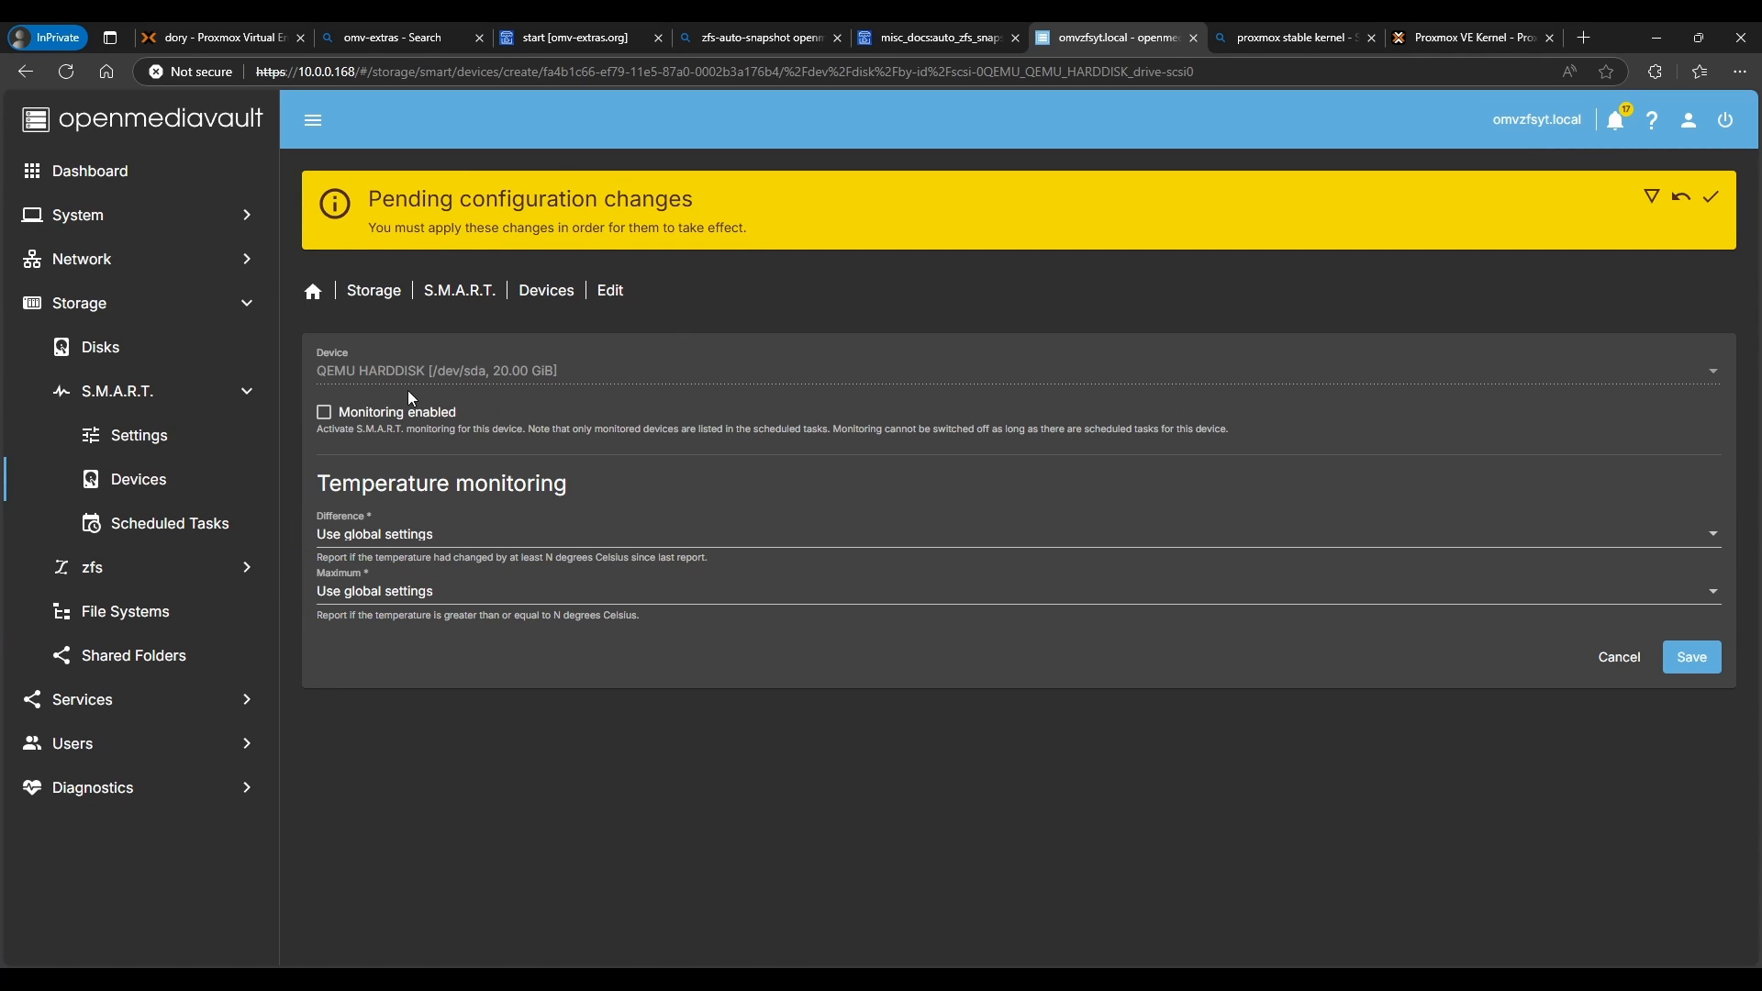
pyautogui.click(323, 410)
pyautogui.click(1685, 661)
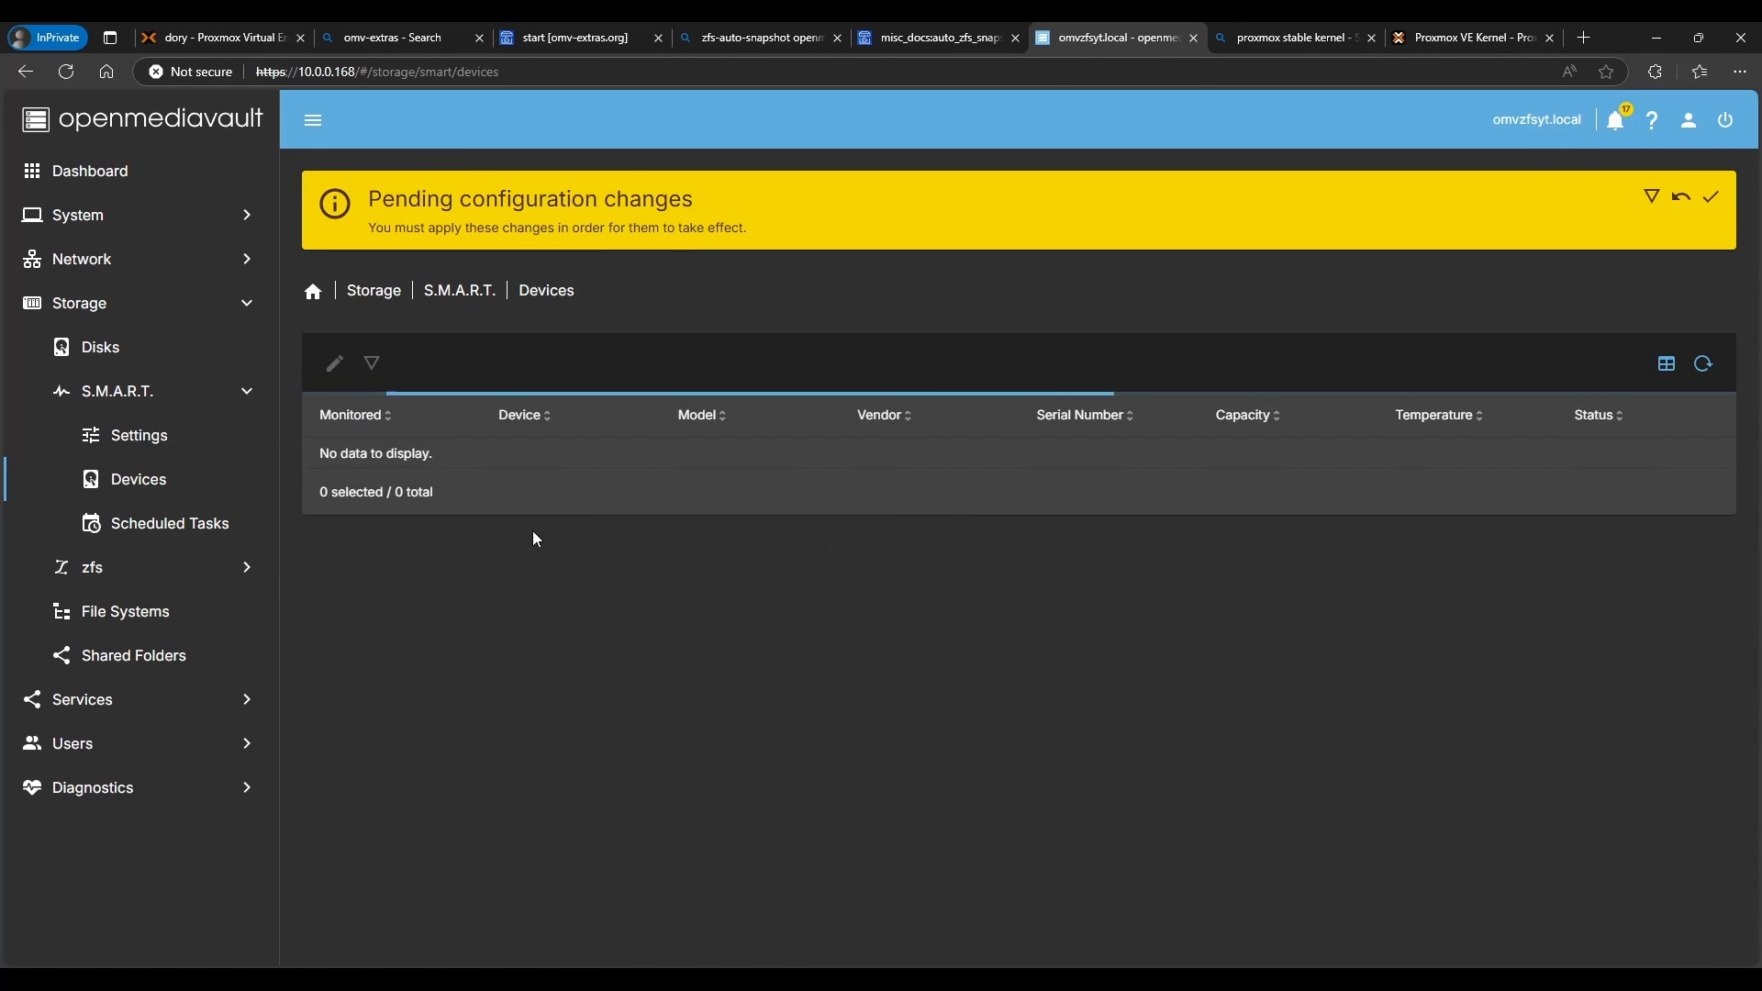
# - Enable S.M.A.R.T. monitoring for the /dev/sdc device, save it, and apply the pending configuration changes
pyautogui.click(361, 575)
pyautogui.click(333, 363)
pyautogui.click(391, 415)
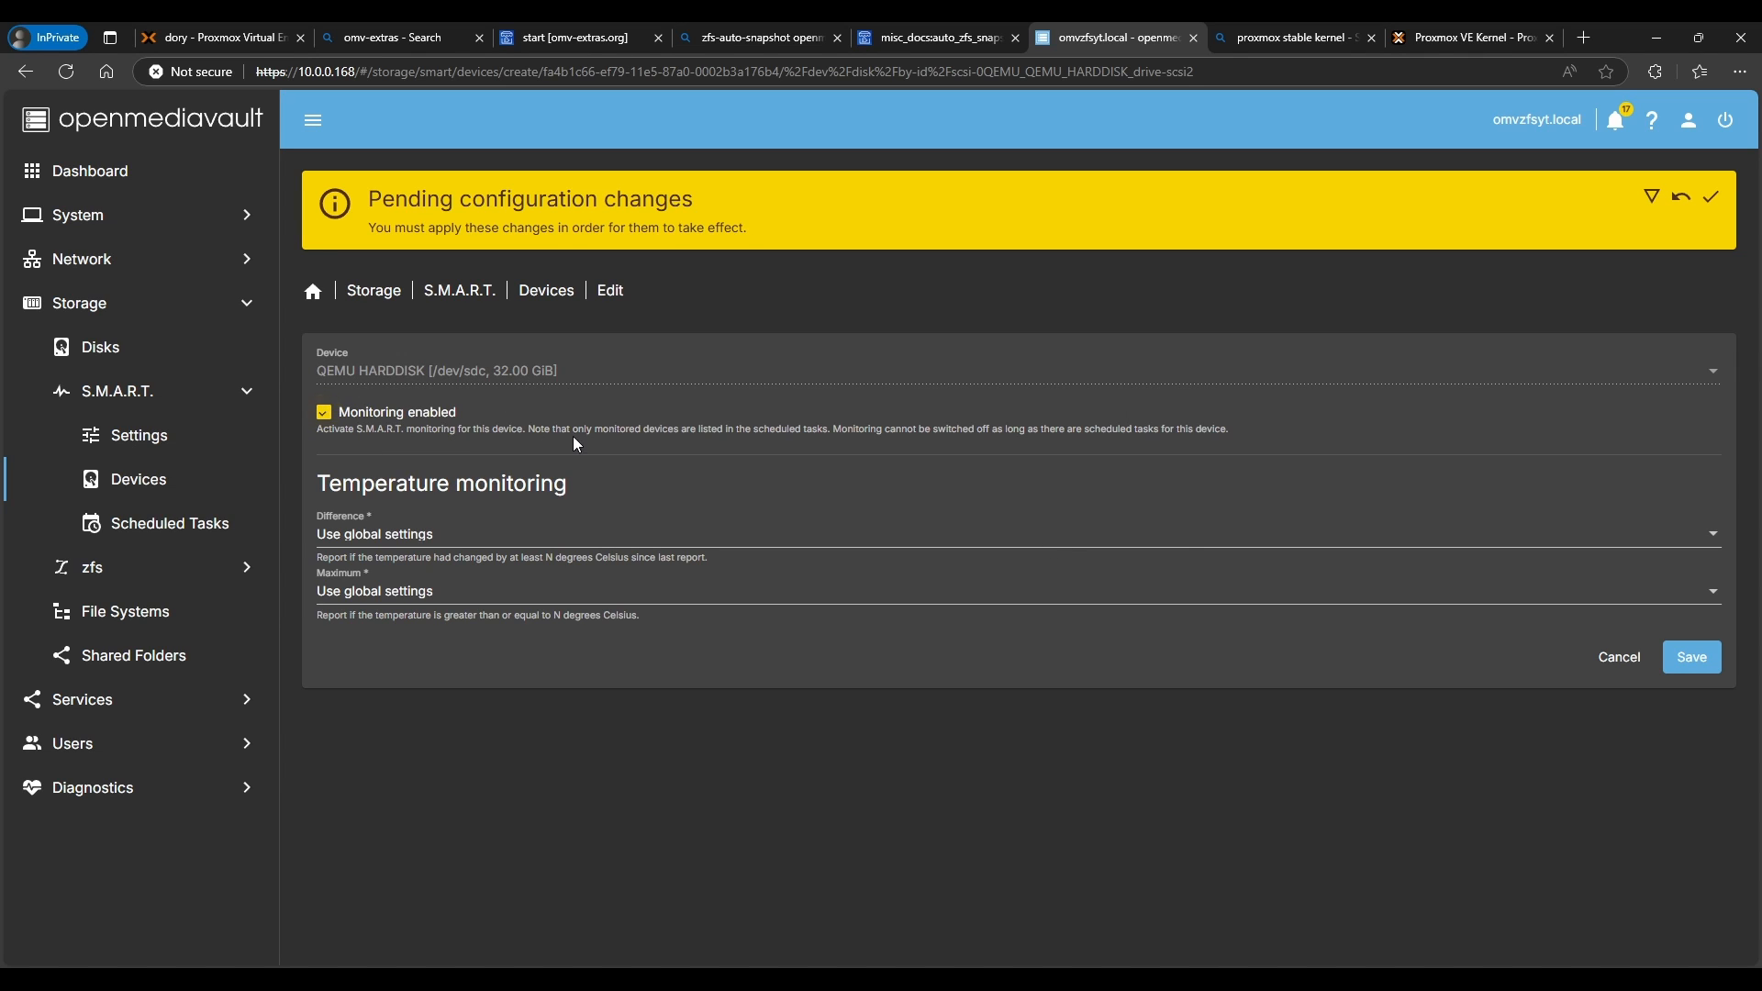
pyautogui.click(1670, 657)
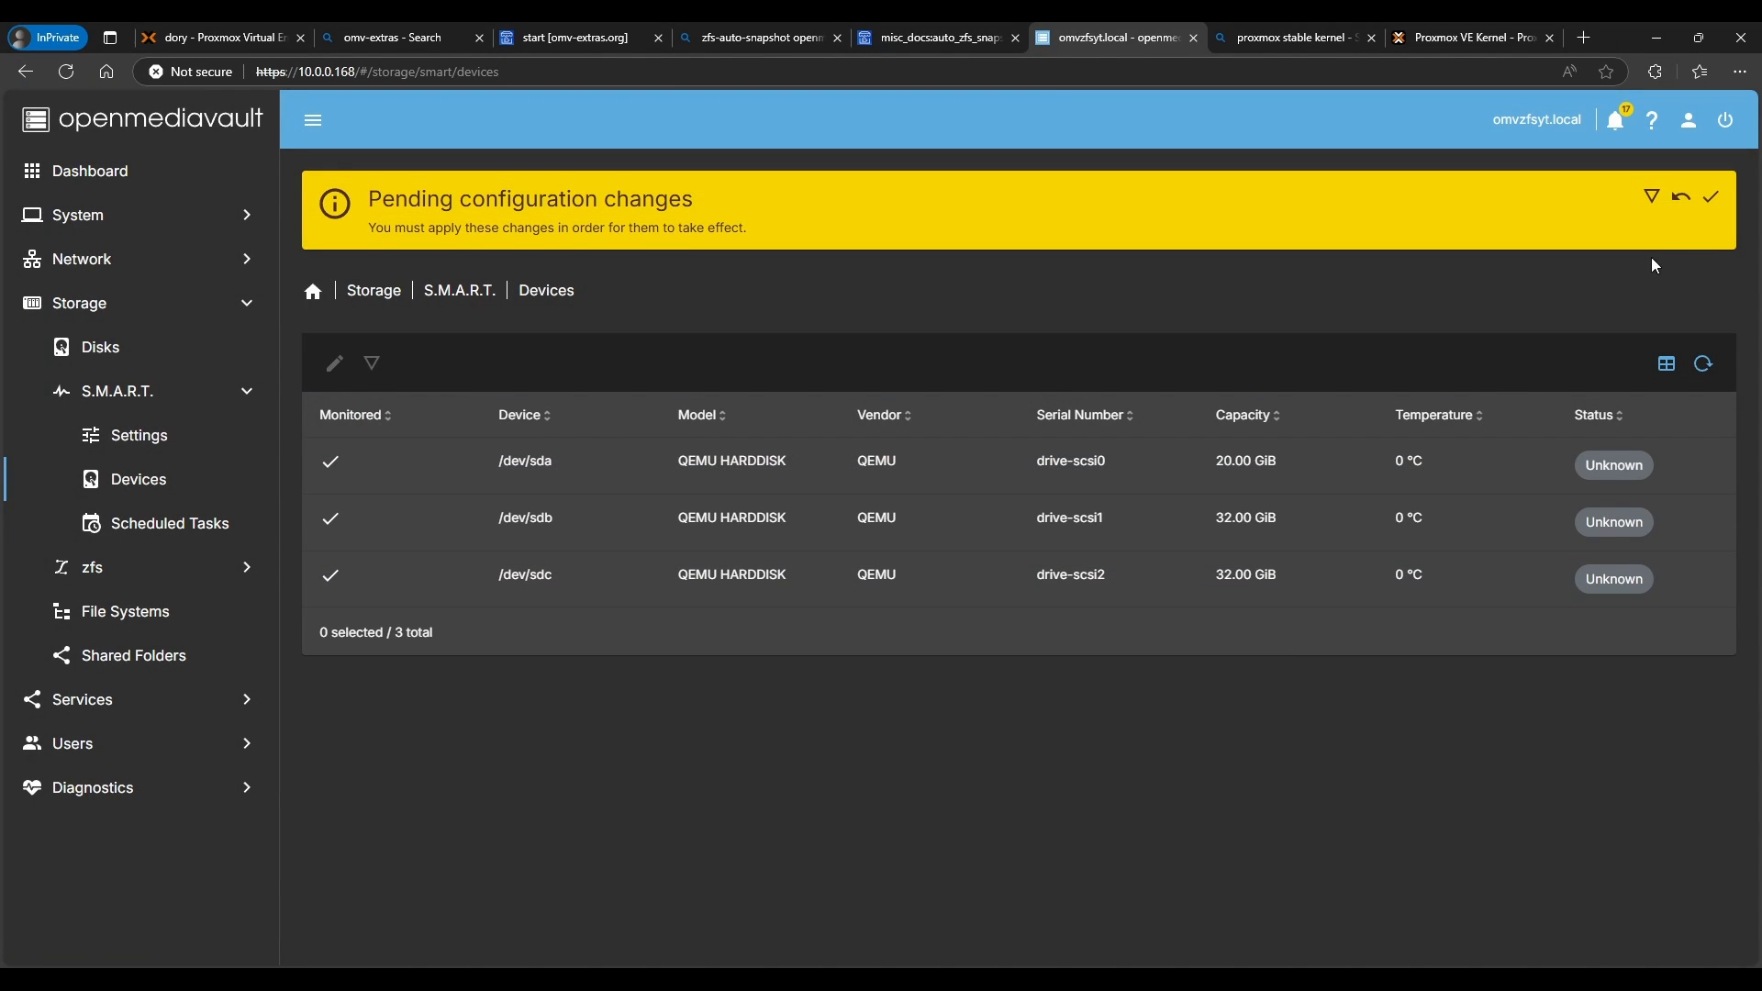
pyautogui.click(1712, 197)
pyautogui.click(1015, 576)
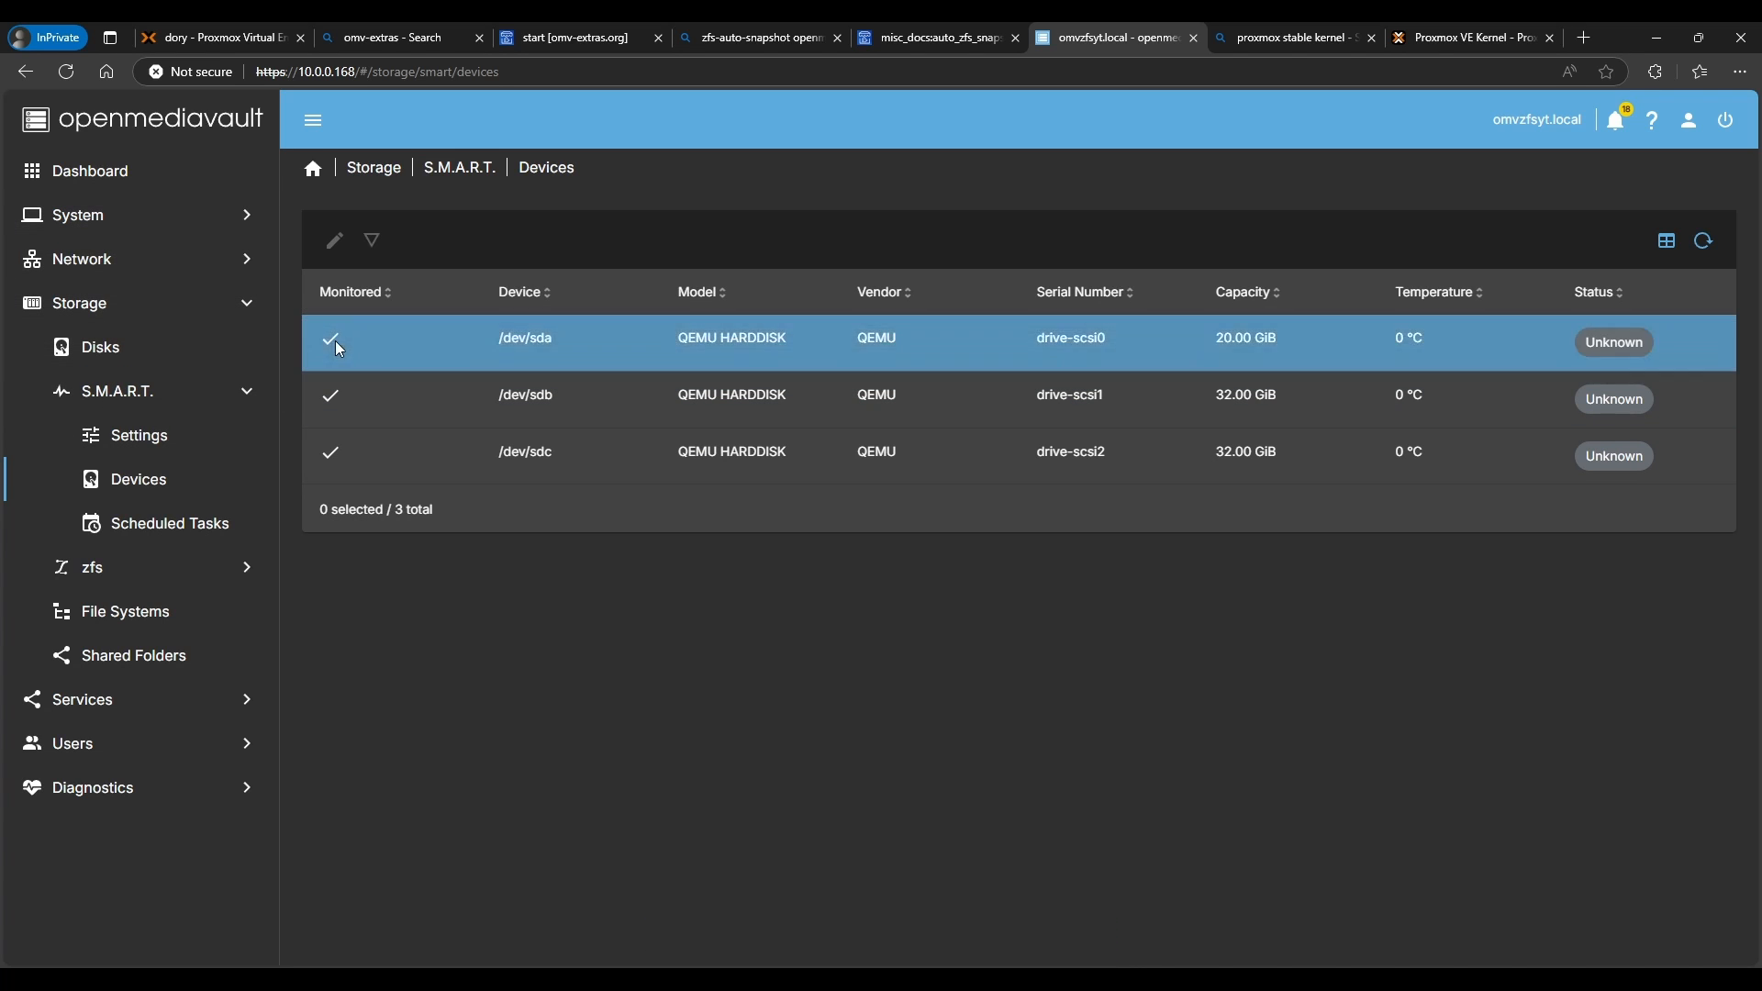
# - Start a new scheduled S.M.A.R.T. task for the /dev/sdb disk, keeping the Short self-test type
pyautogui.click(401, 408)
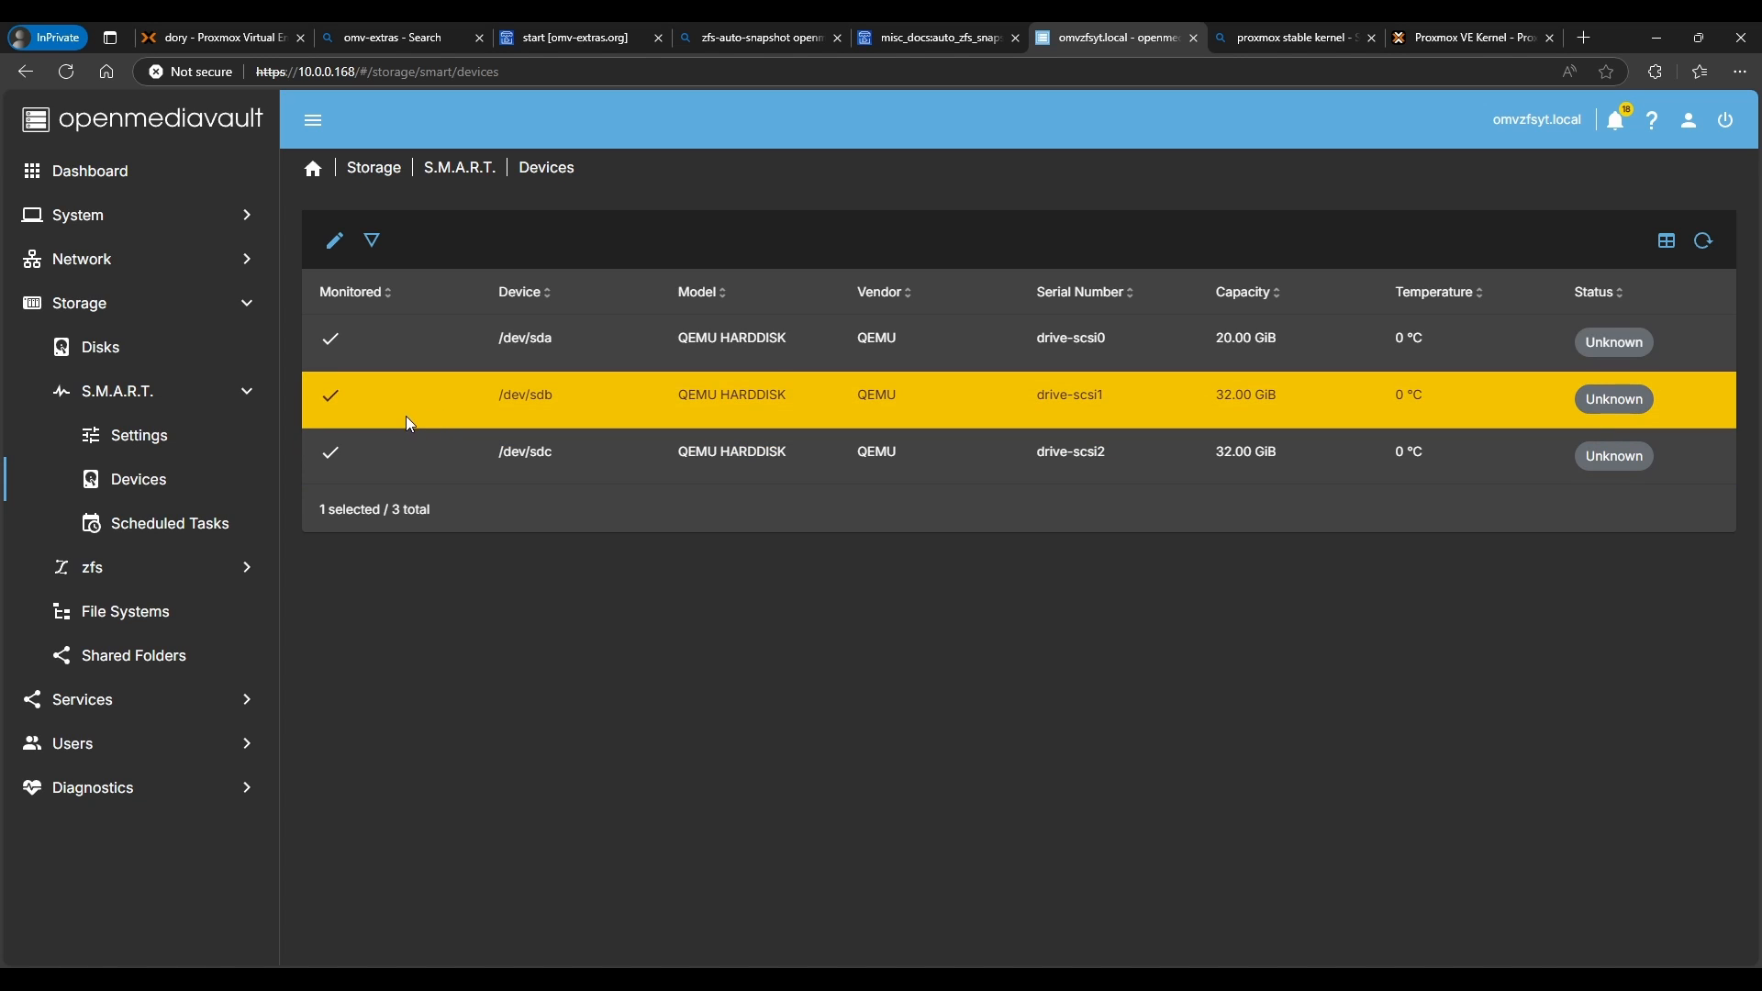
pyautogui.click(478, 170)
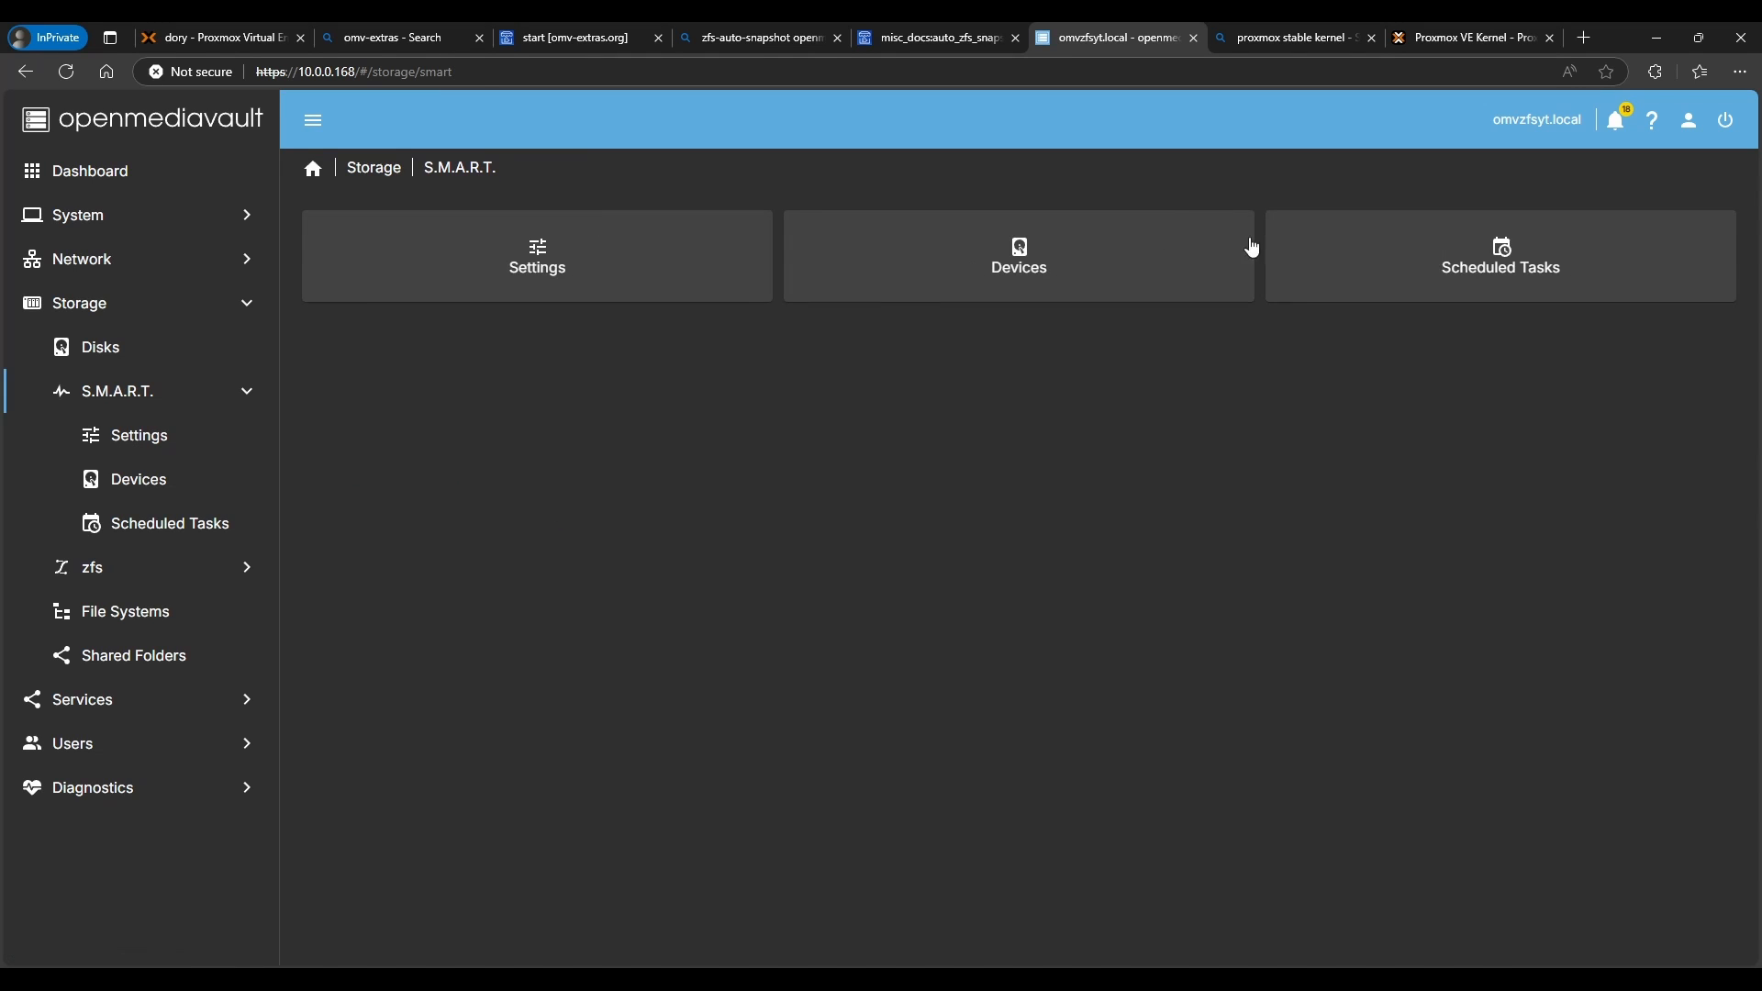
pyautogui.click(1317, 248)
pyautogui.click(335, 241)
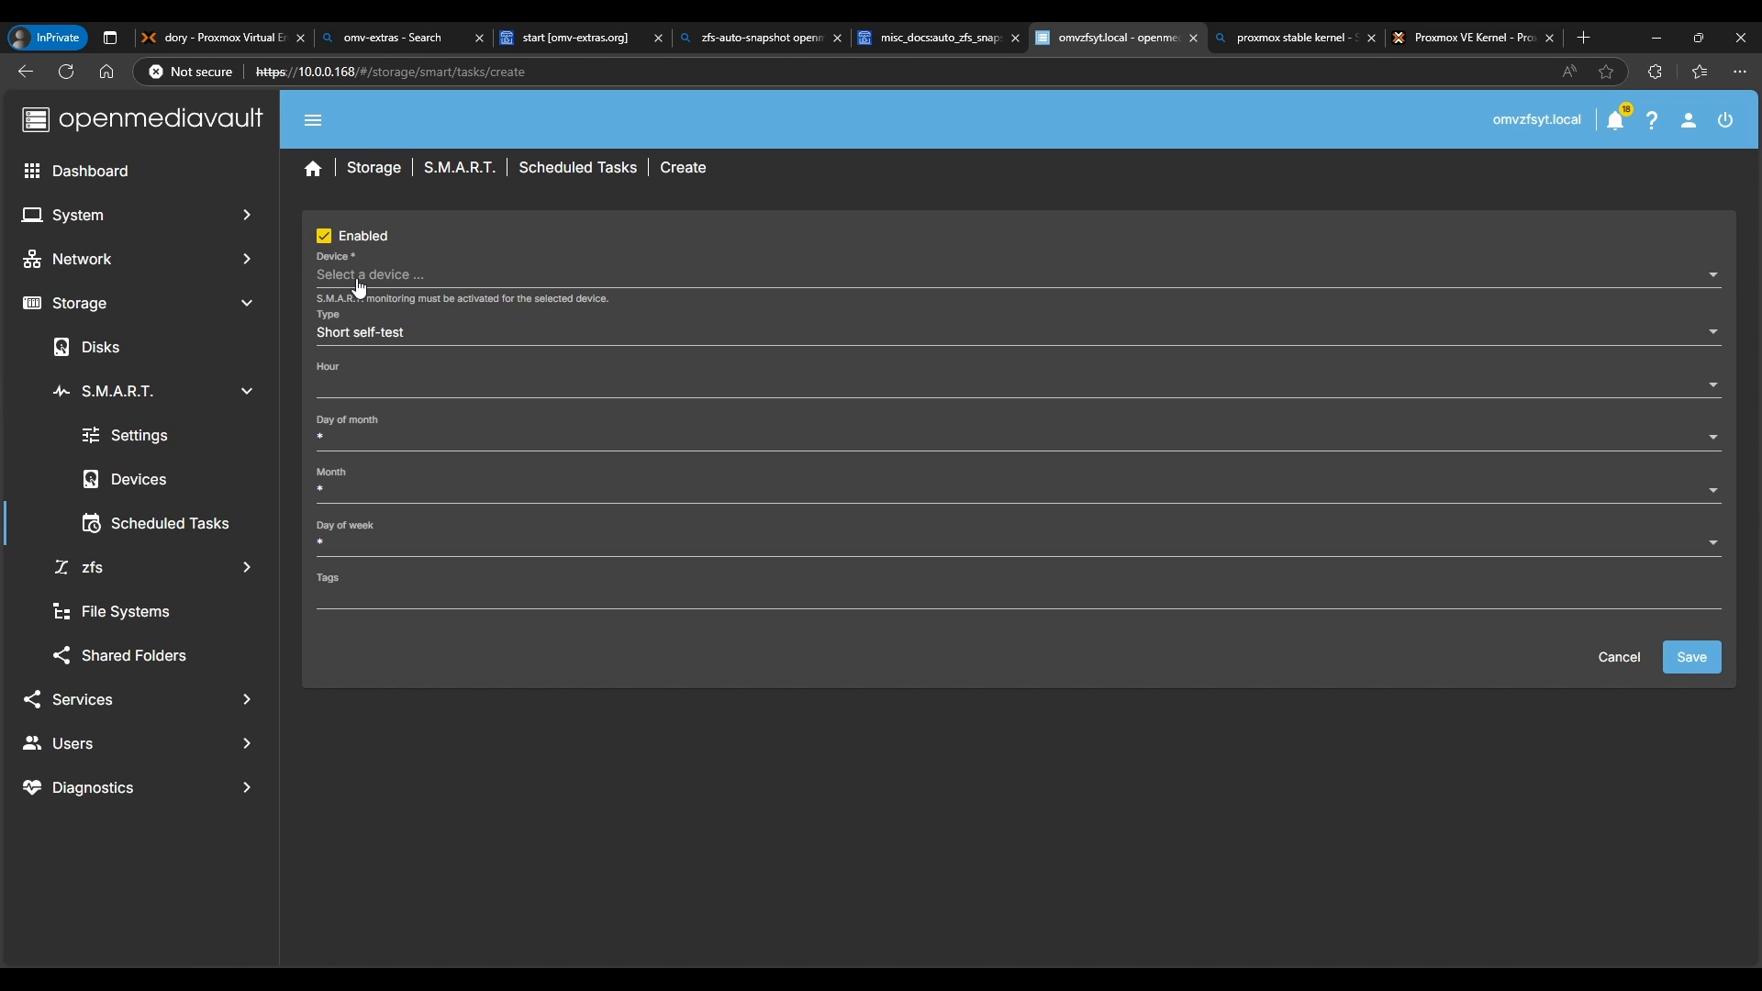
pyautogui.click(355, 283)
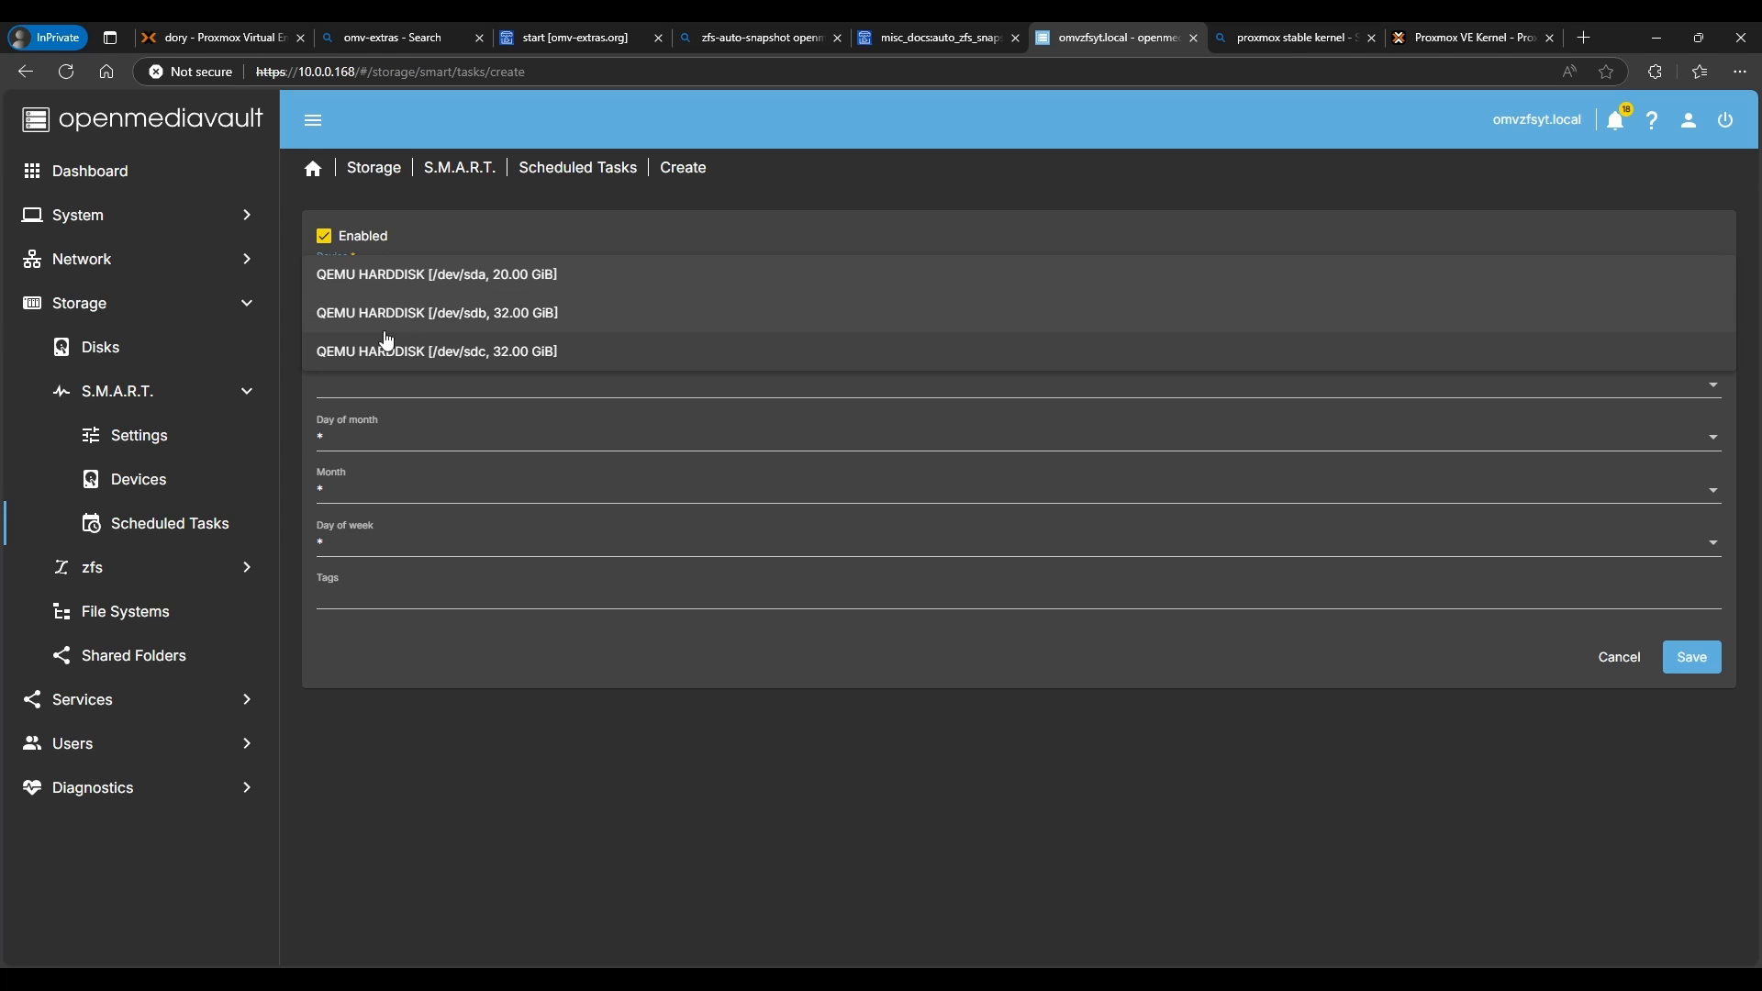
pyautogui.click(472, 325)
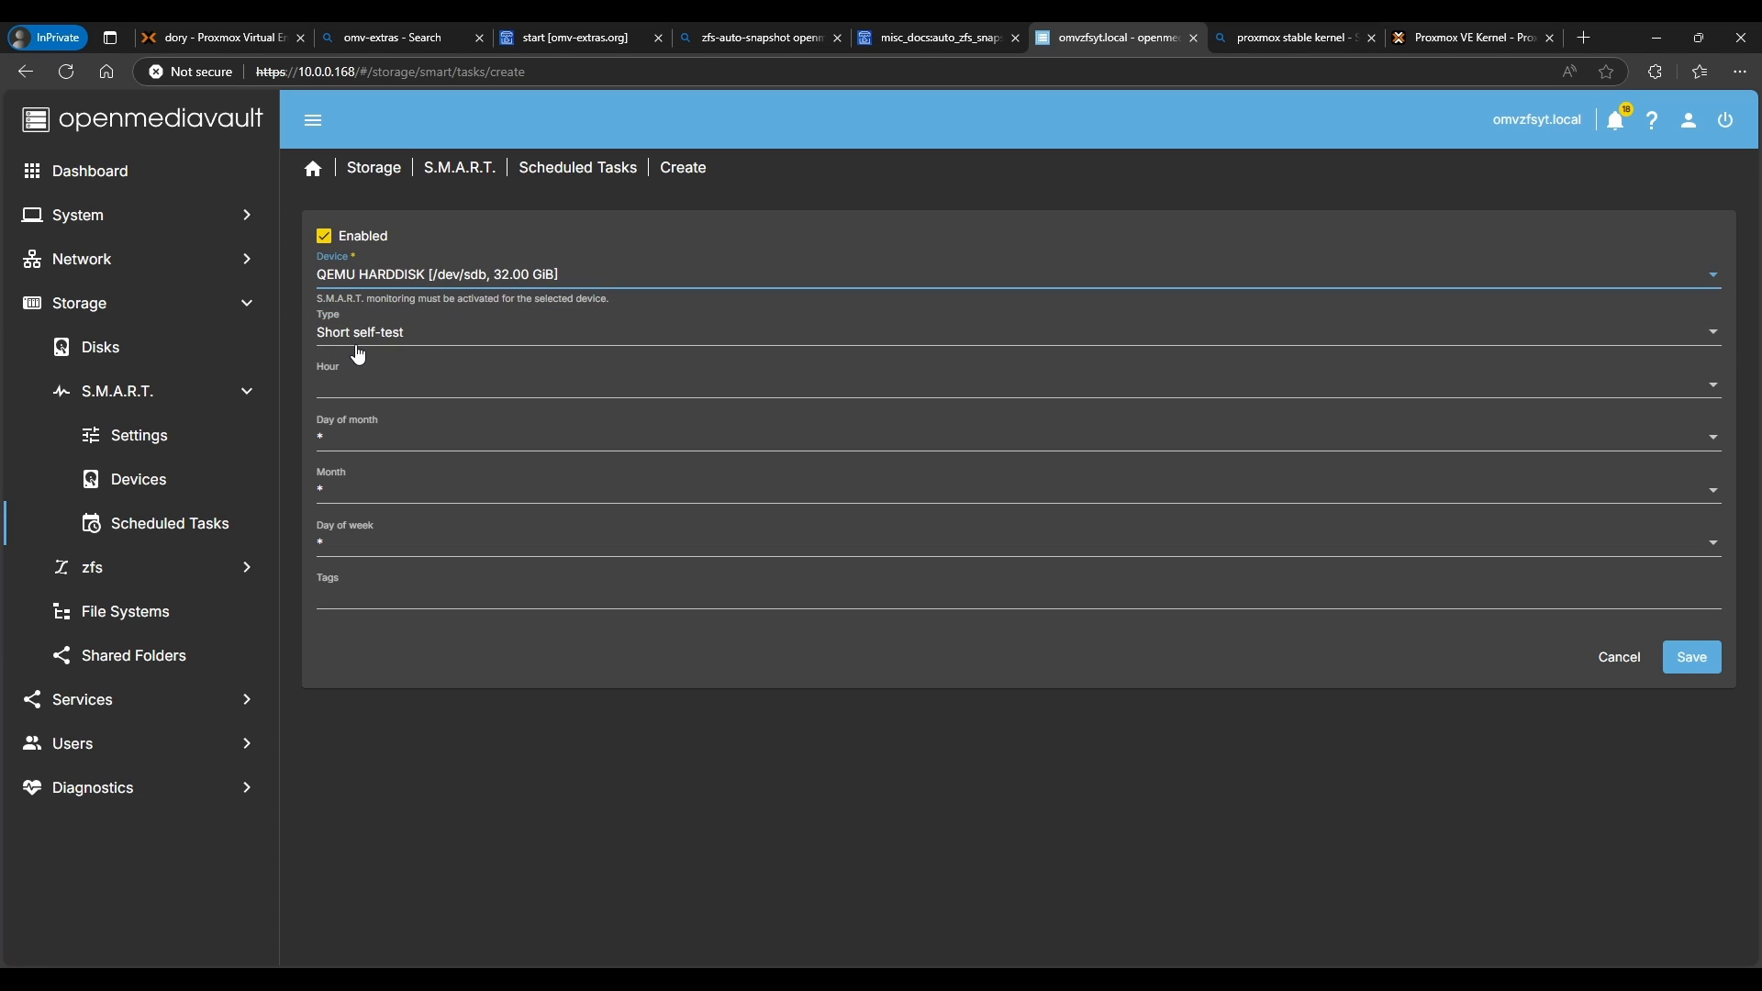
pyautogui.click(367, 344)
pyautogui.click(365, 342)
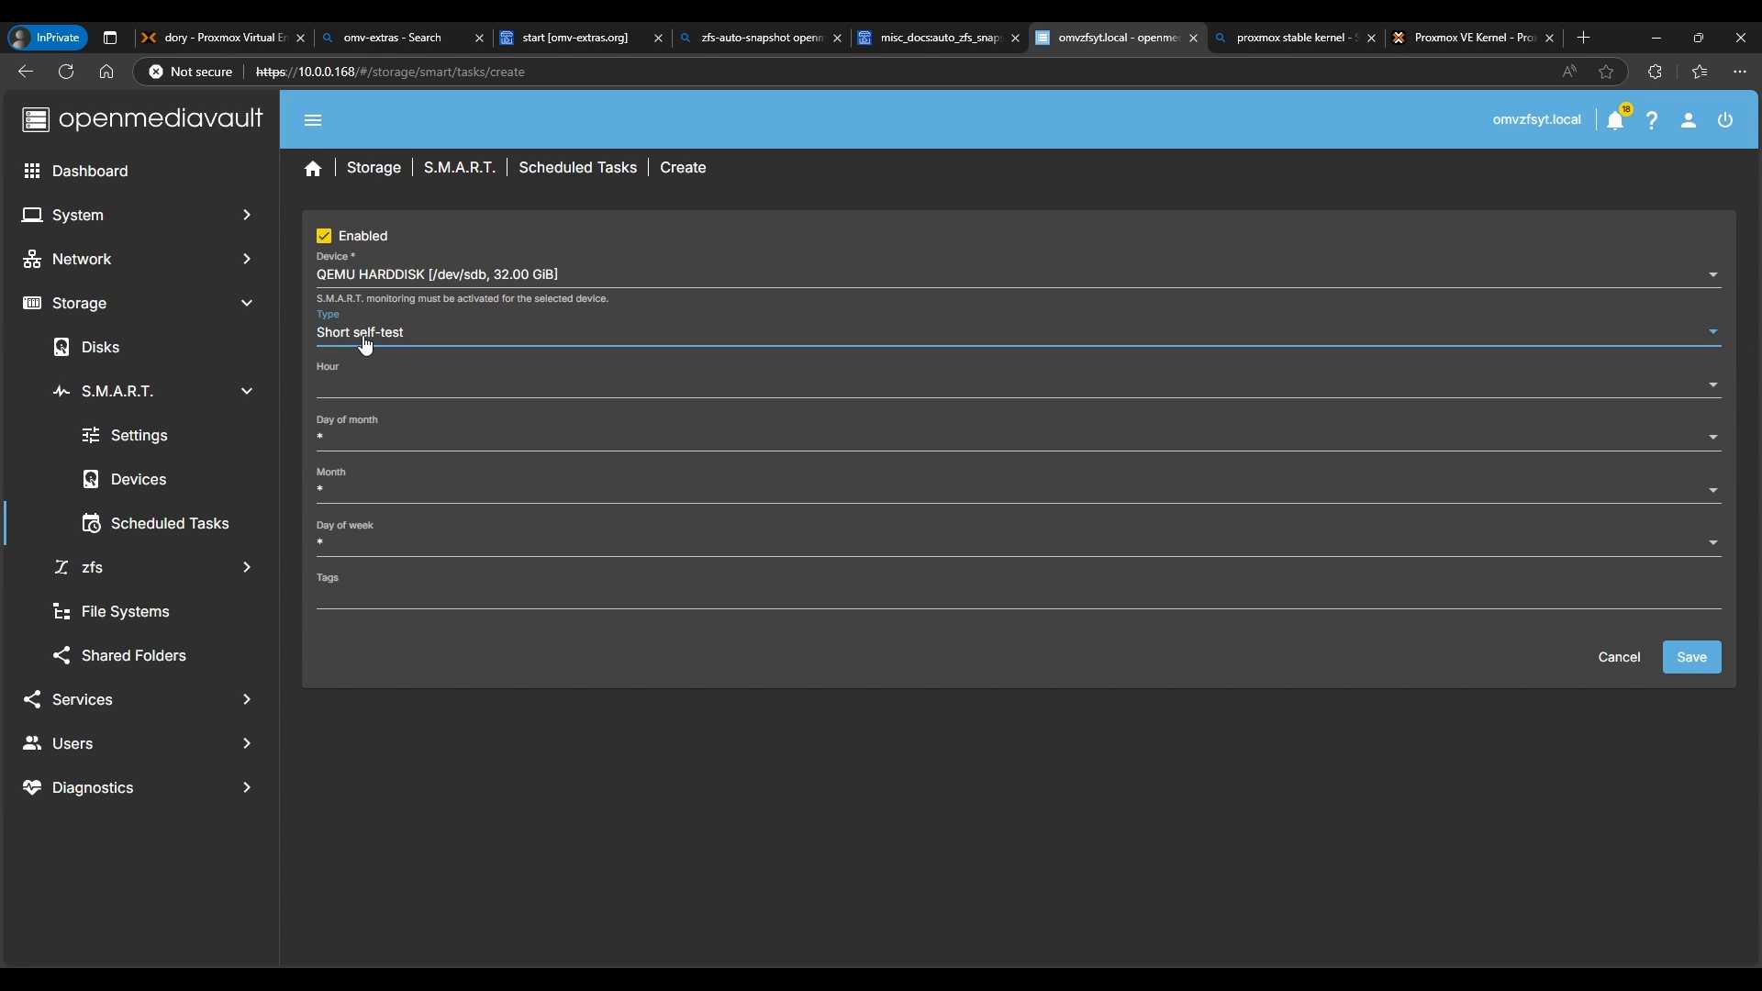
pyautogui.click(368, 346)
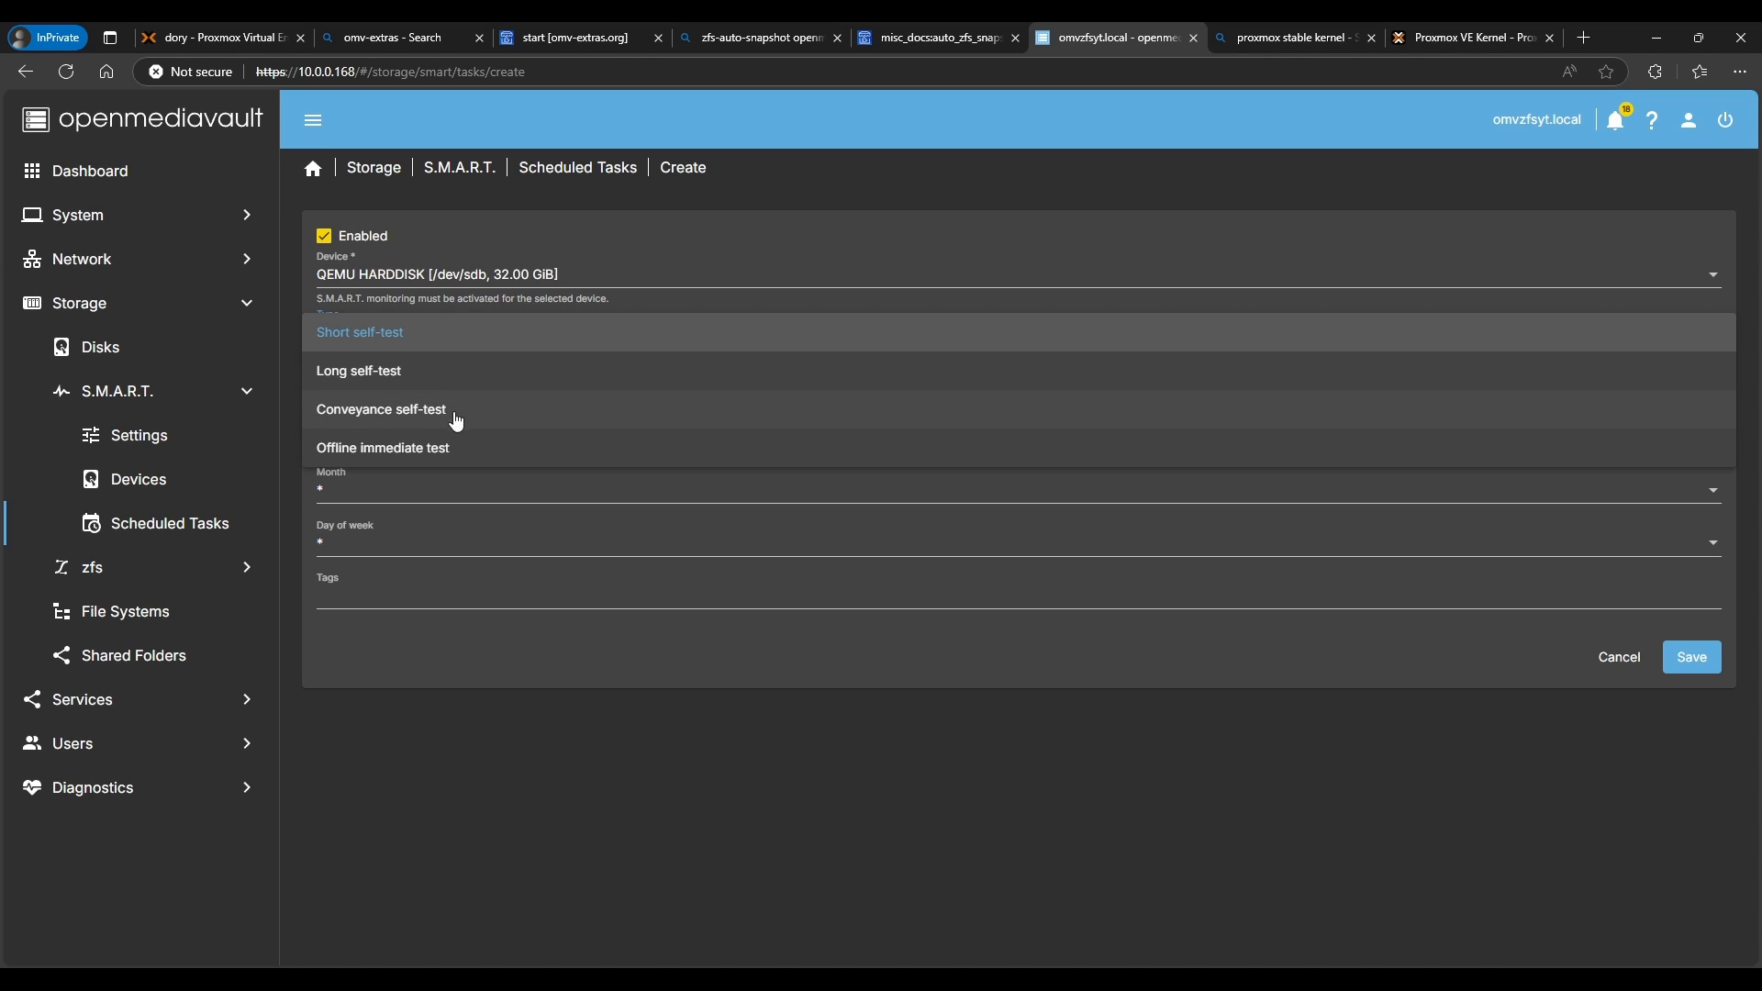
pyautogui.click(377, 657)
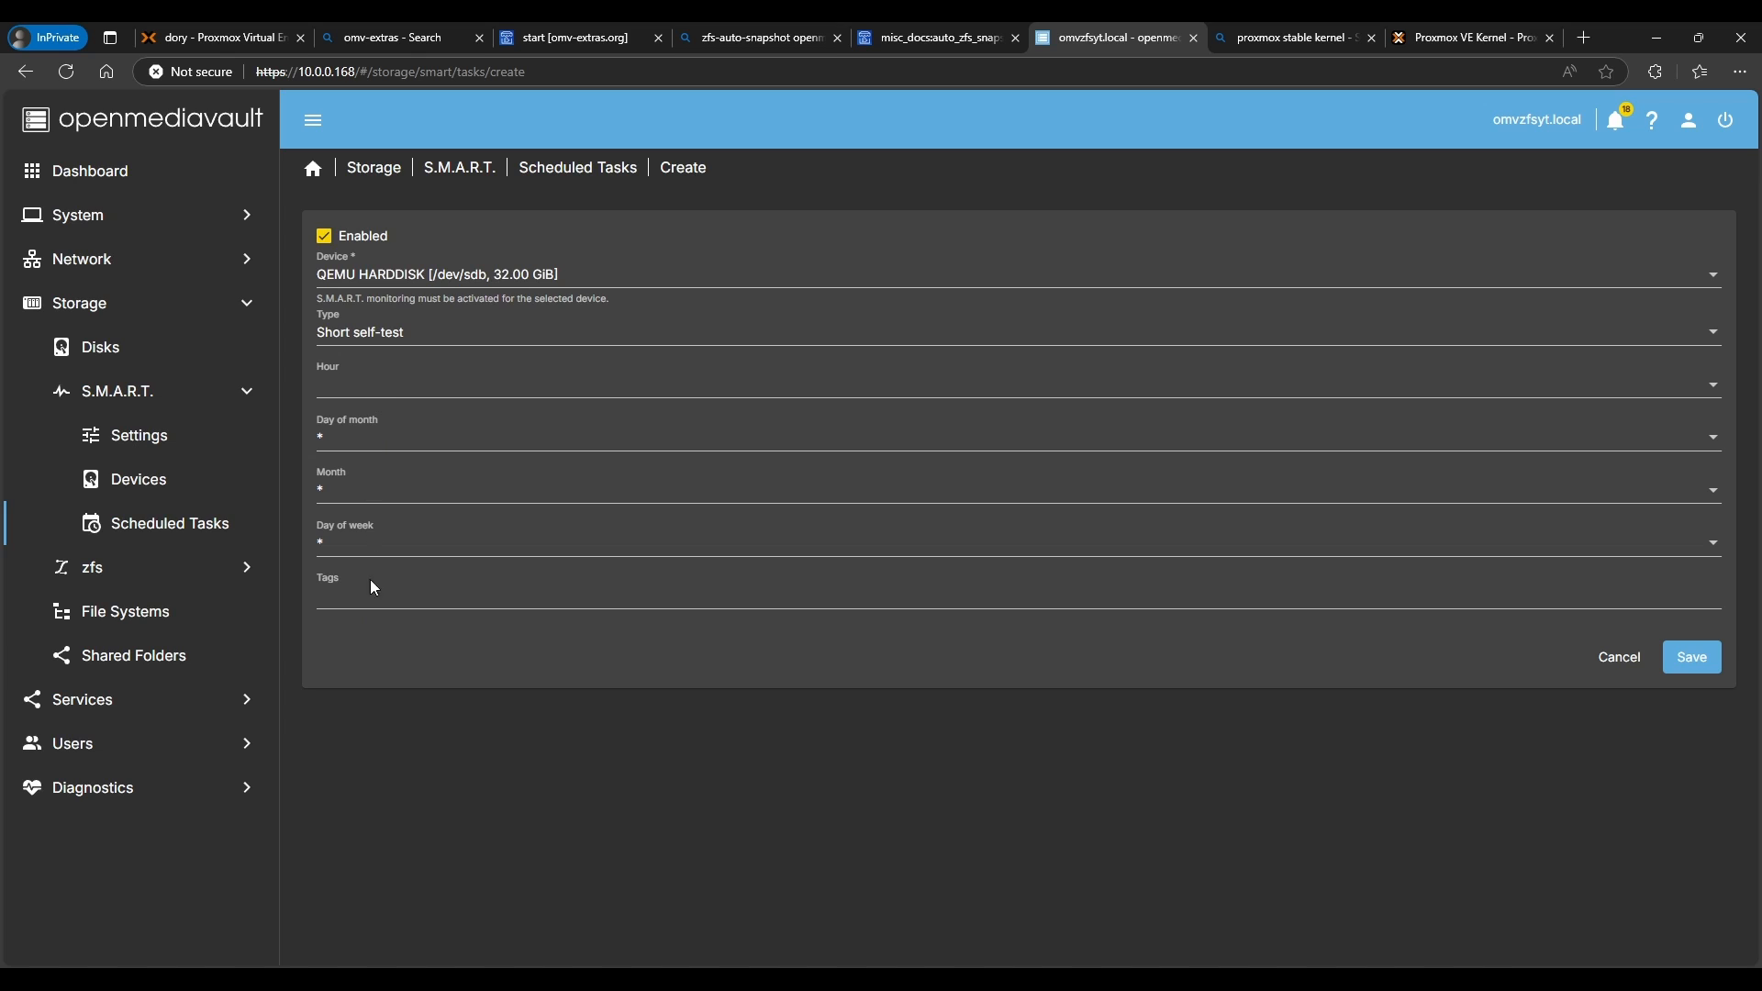
# - Disable the self-test task and set its schedule to hour 1, day of month 2, February, Tuesday
pyautogui.click(330, 241)
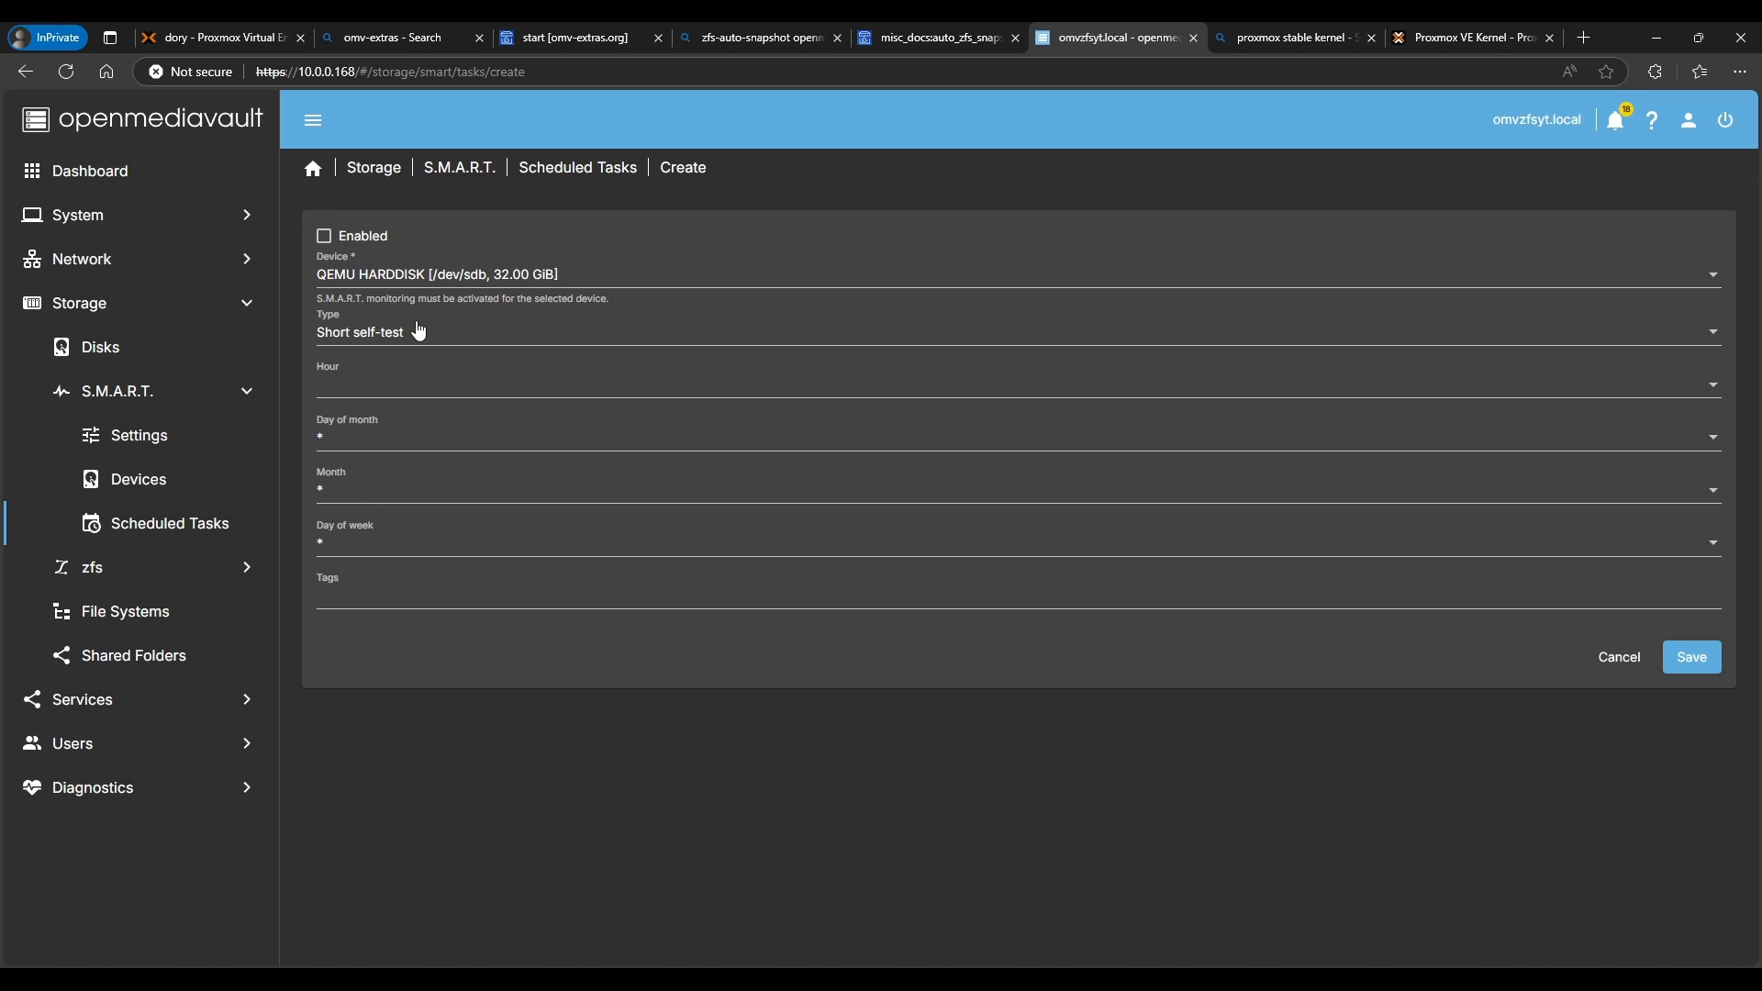
pyautogui.click(343, 385)
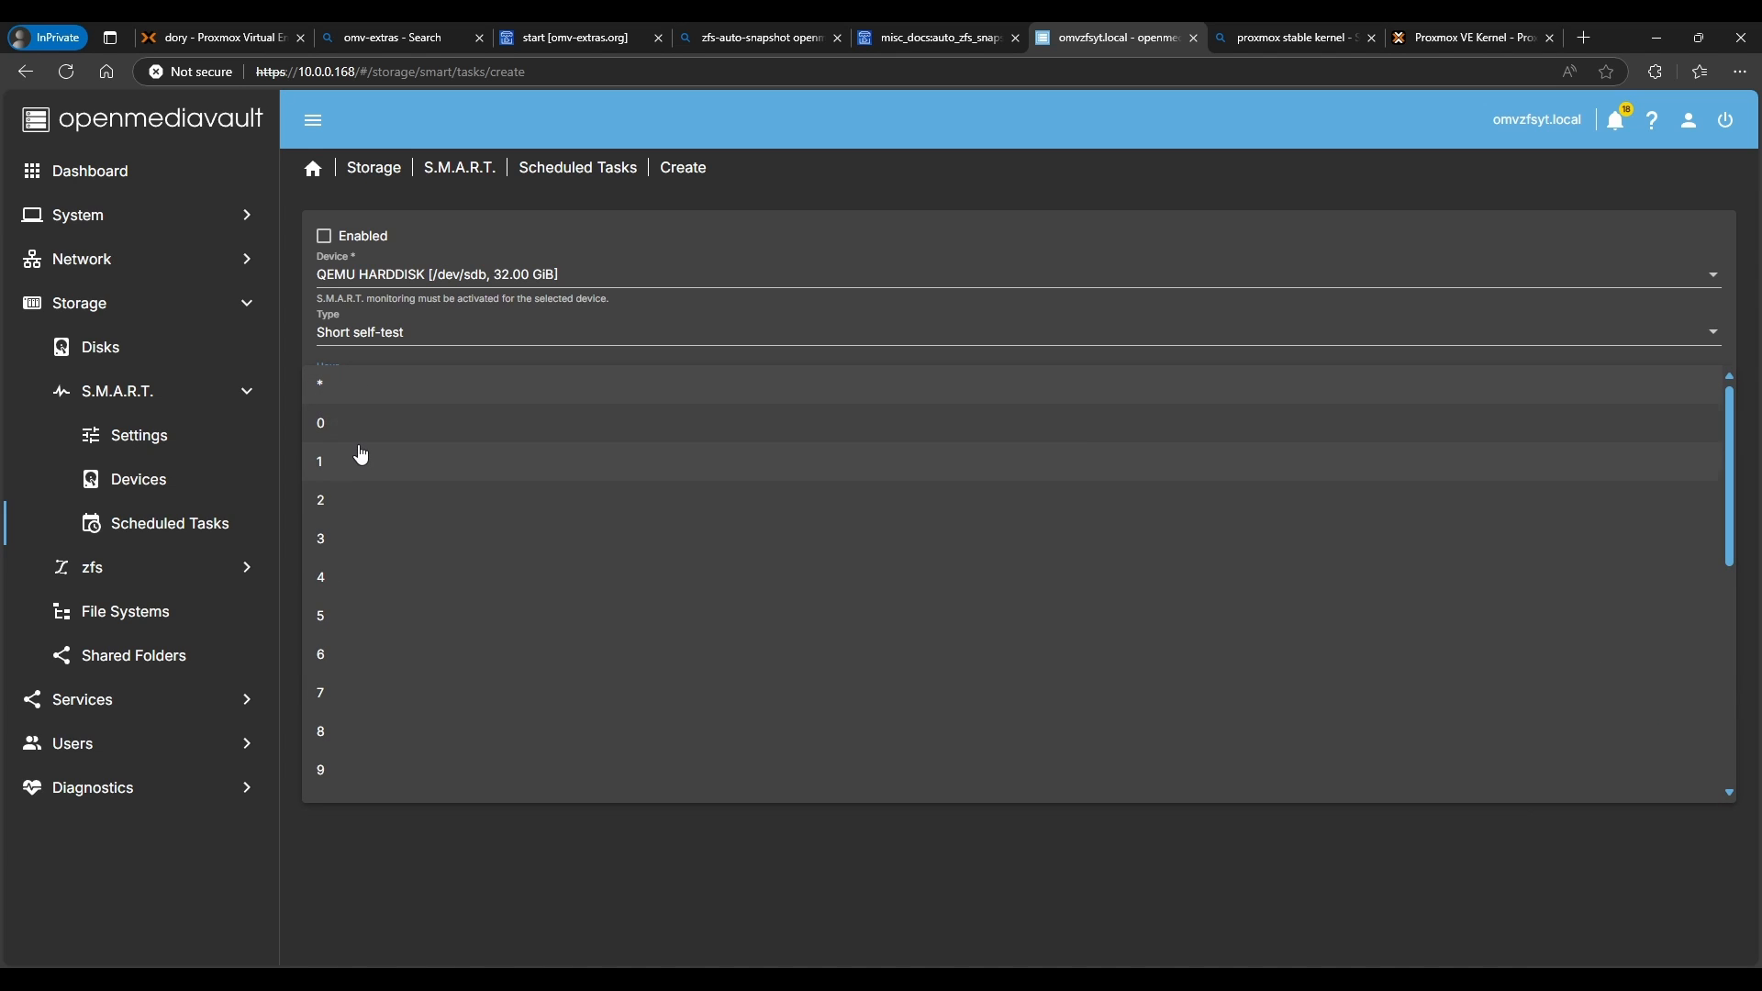
pyautogui.click(351, 439)
pyautogui.click(361, 478)
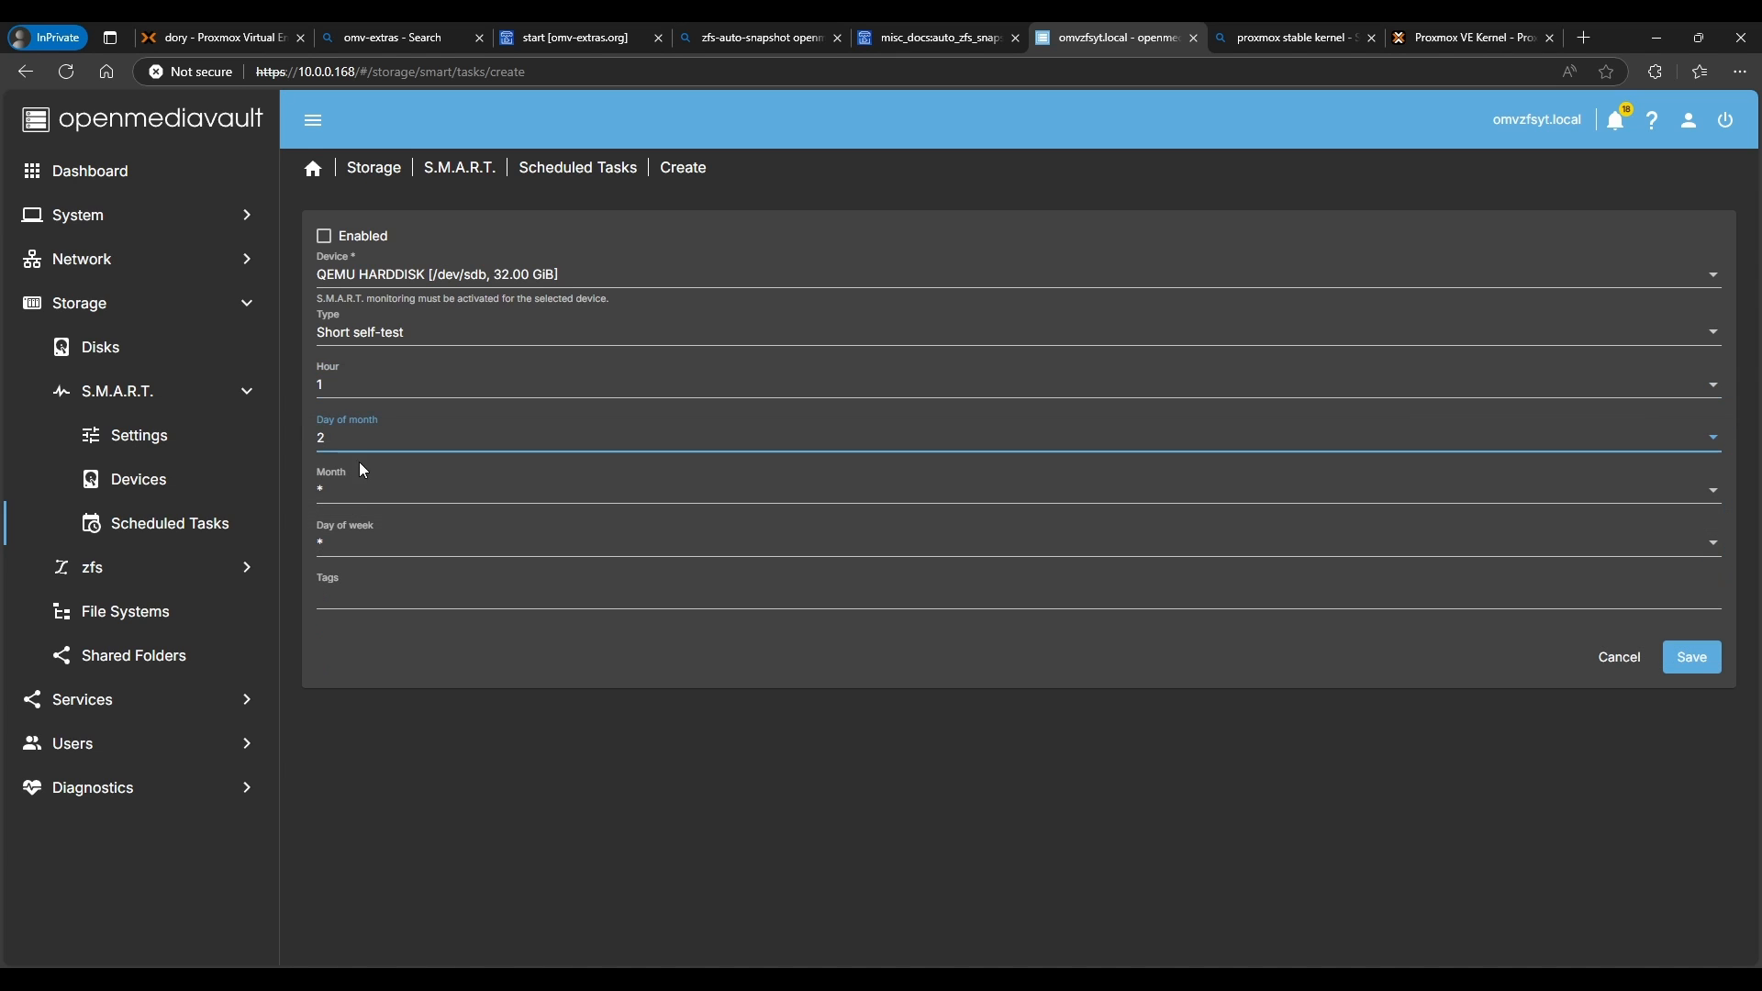
pyautogui.click(362, 488)
pyautogui.click(365, 566)
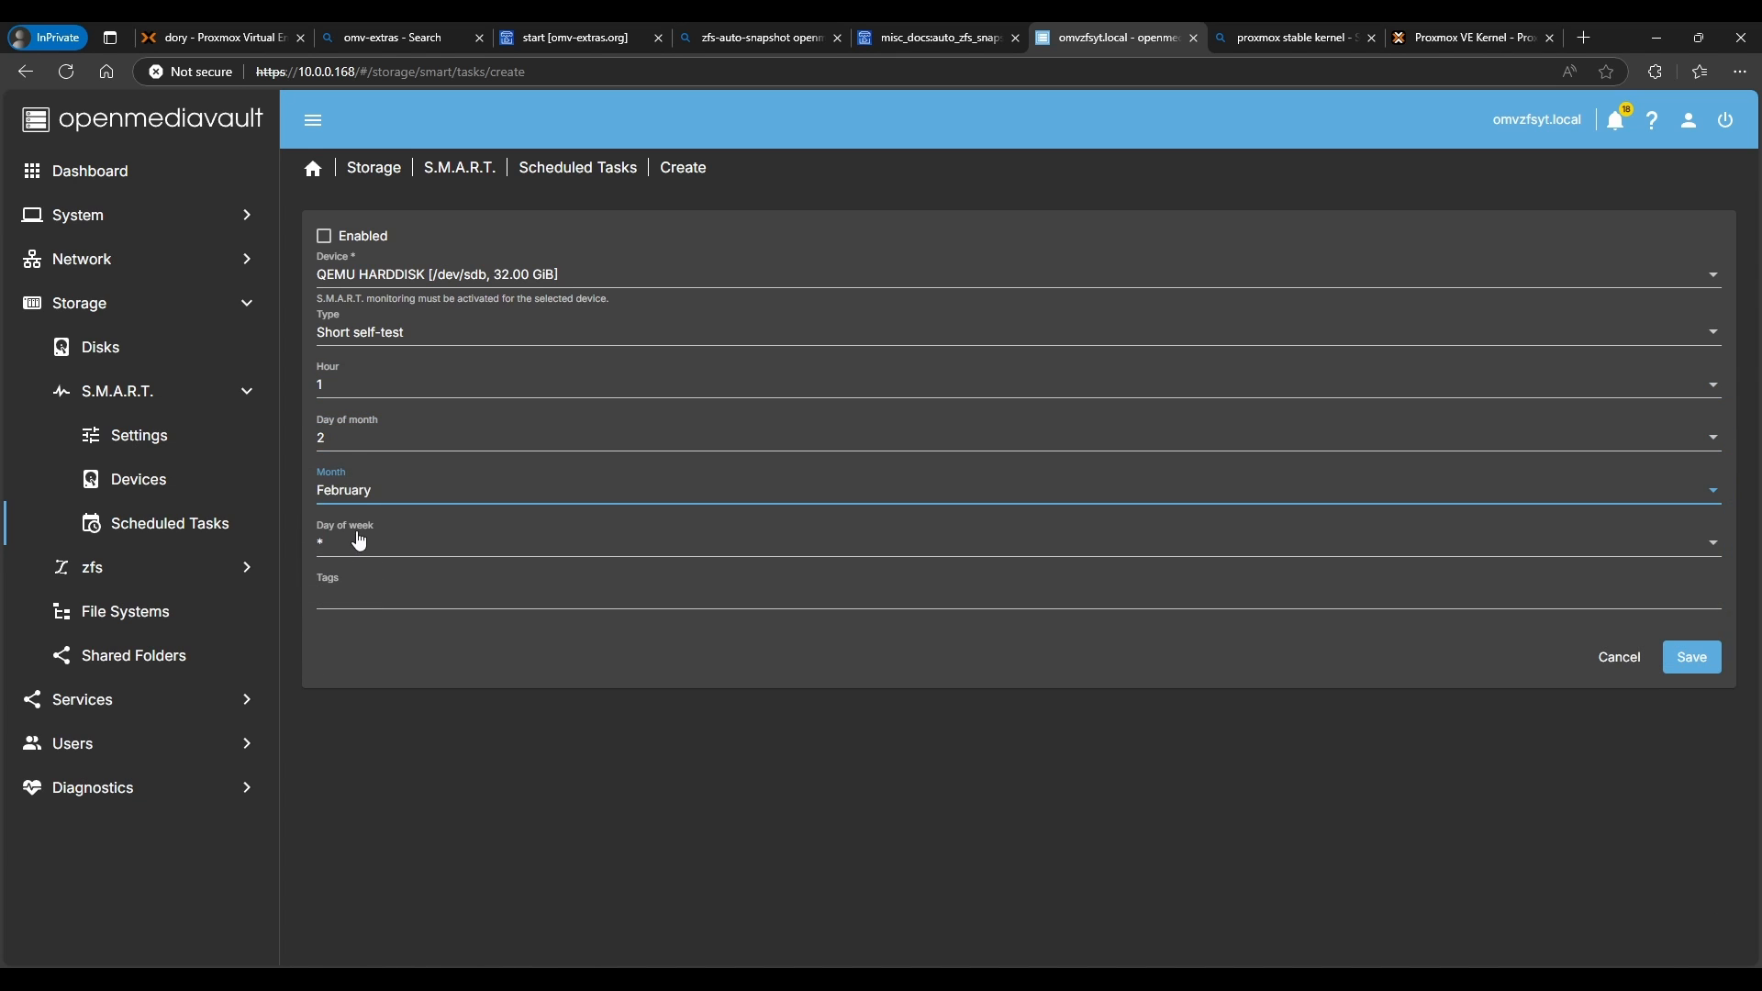
pyautogui.click(370, 498)
pyautogui.click(368, 490)
pyautogui.click(373, 551)
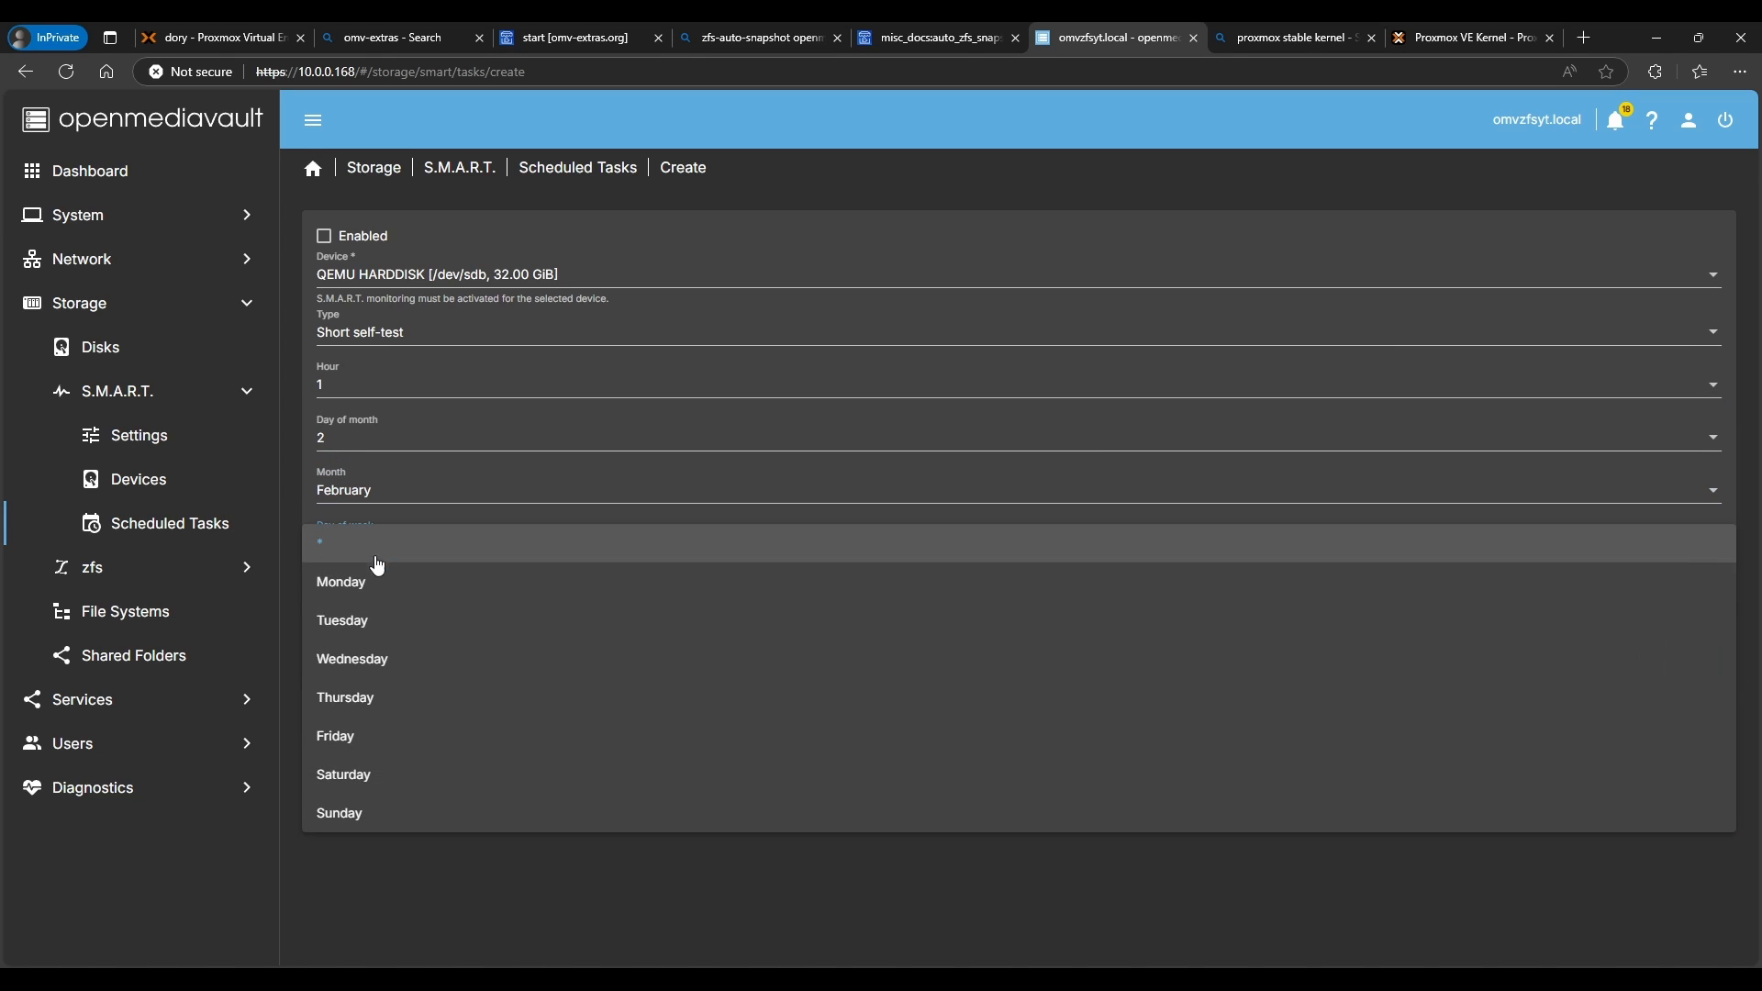
pyautogui.click(368, 608)
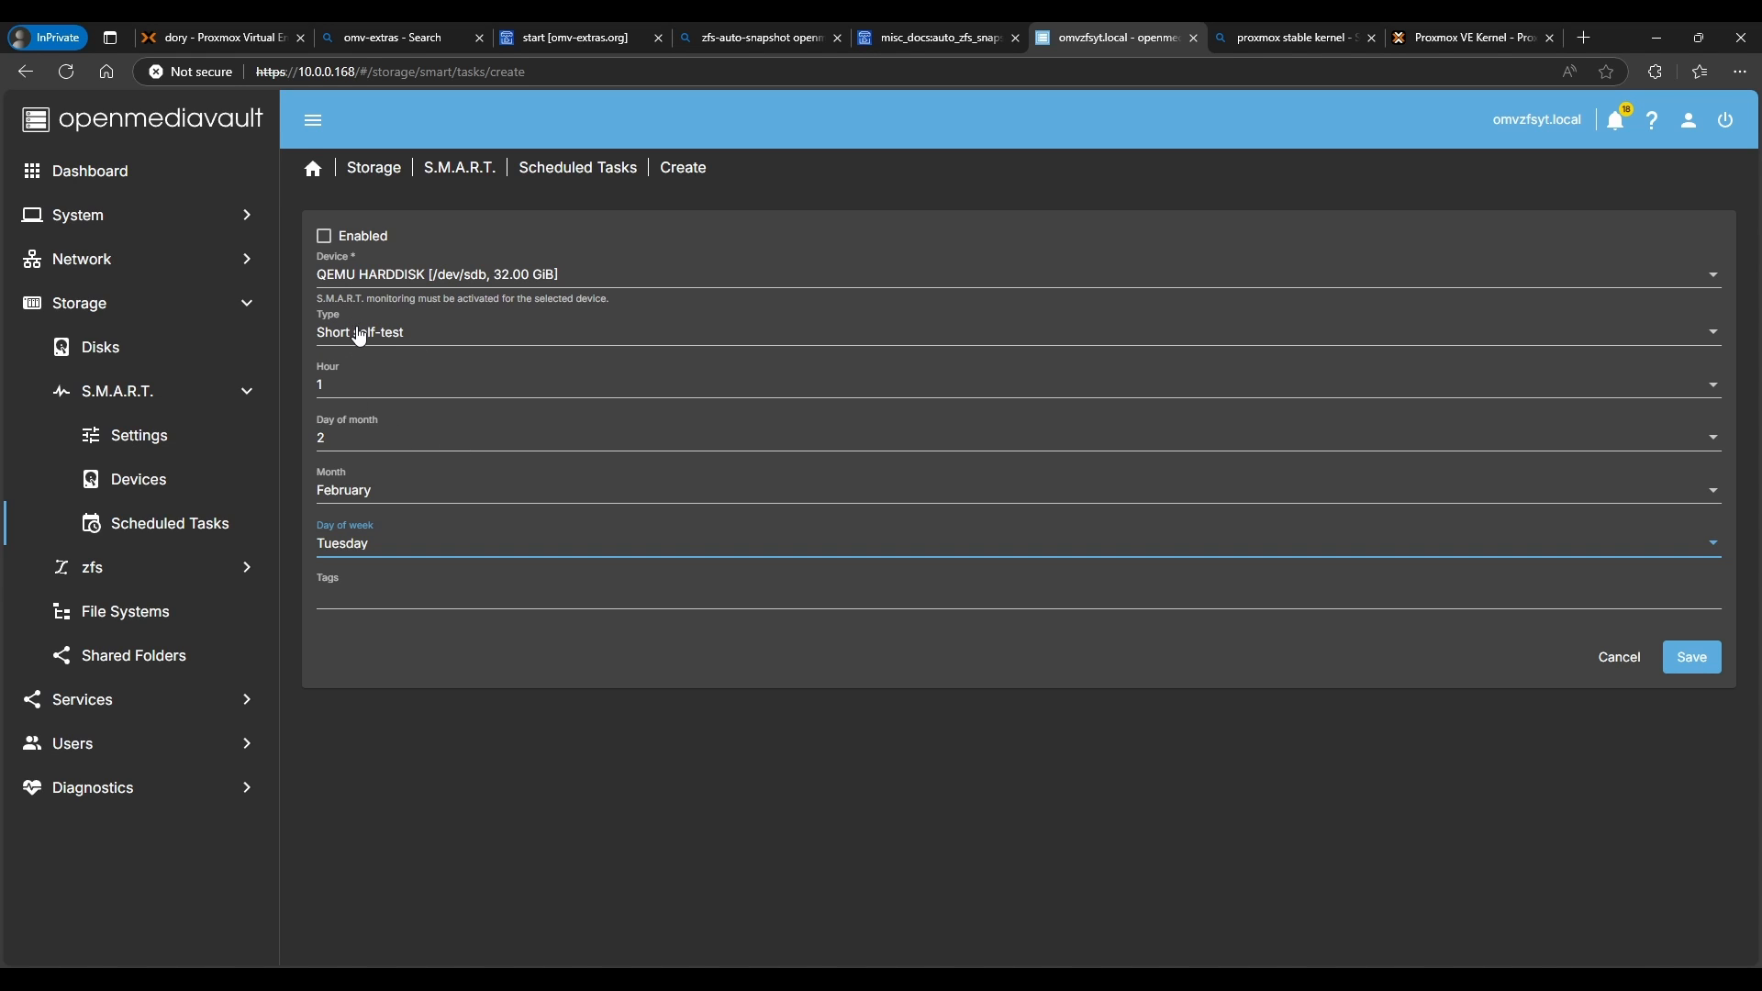
pyautogui.click(347, 389)
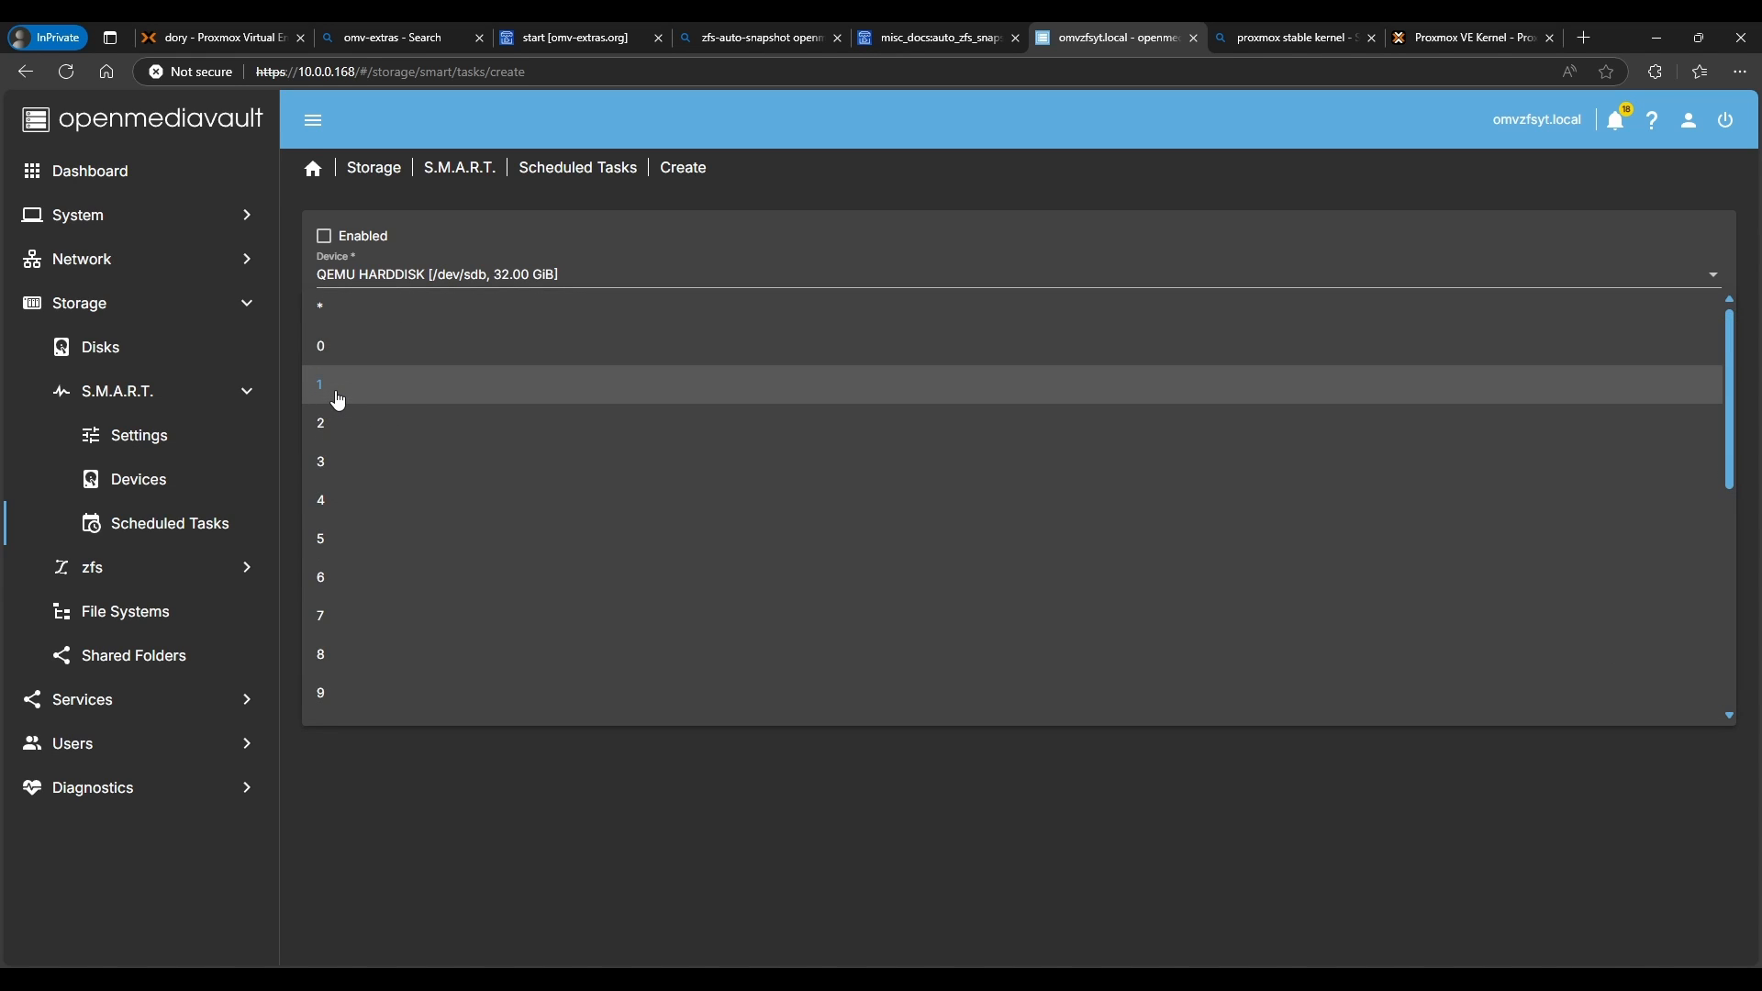
pyautogui.click(348, 387)
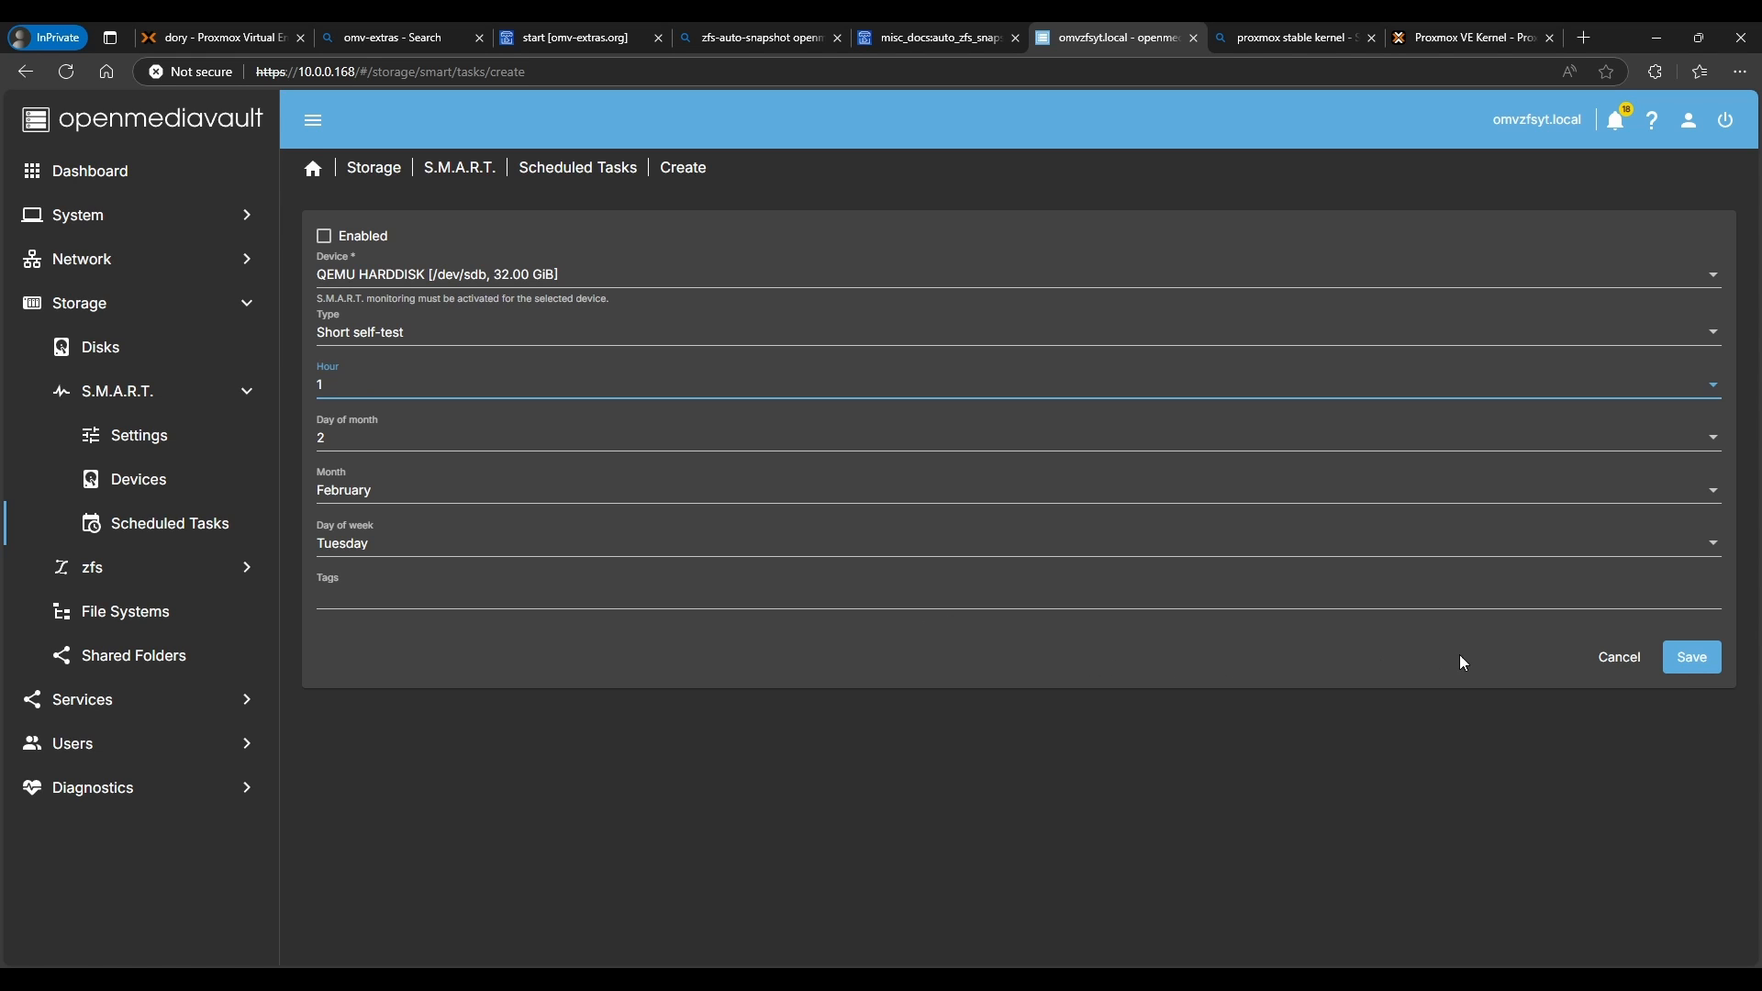
# - Save the scheduled self-test task and apply the pending configuration changes
pyautogui.click(1713, 669)
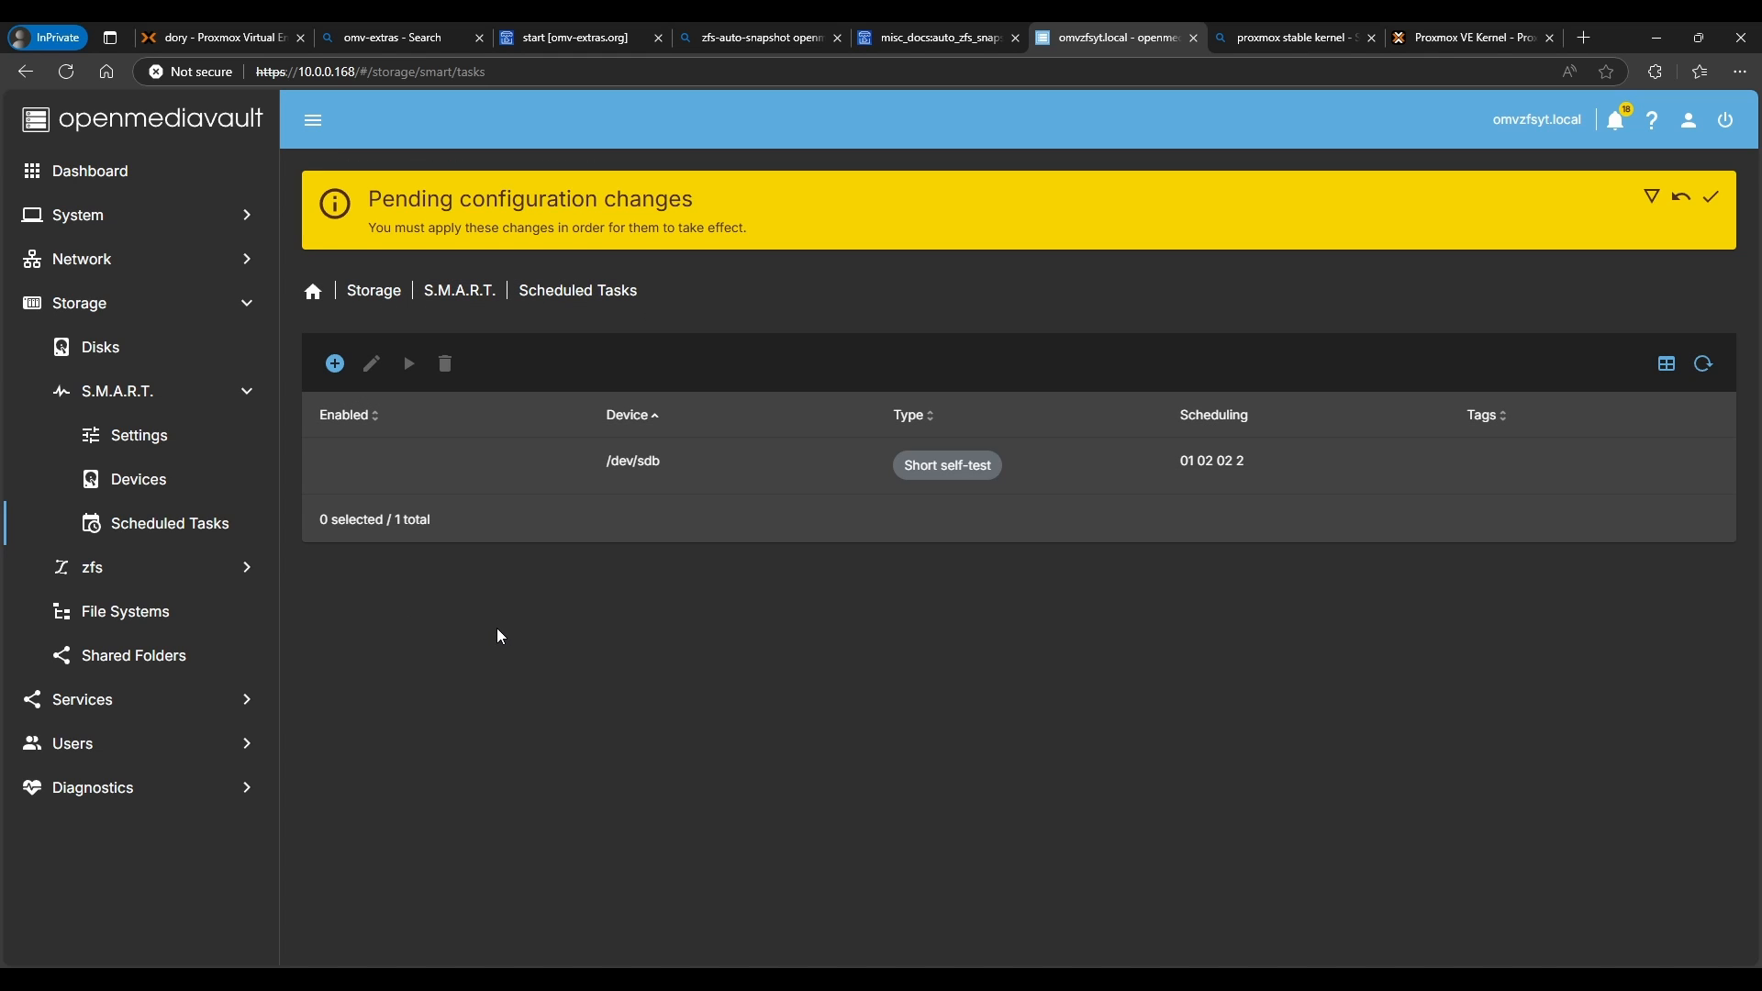
pyautogui.click(1712, 196)
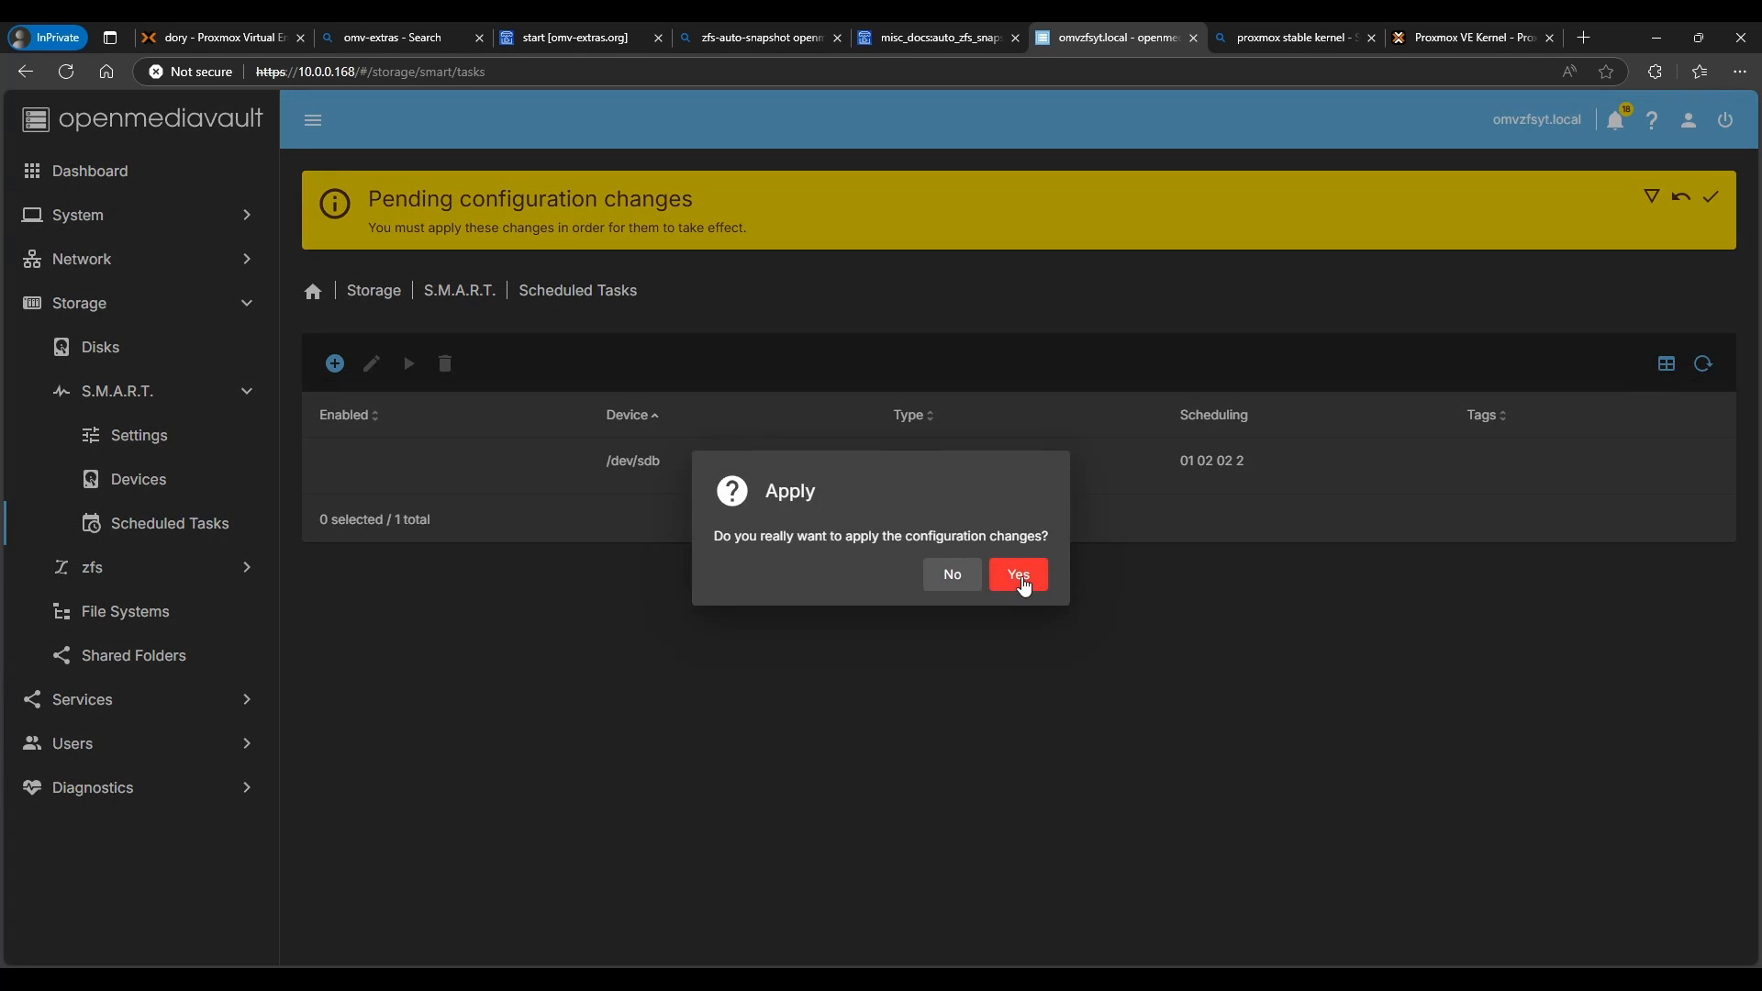
pyautogui.click(1020, 578)
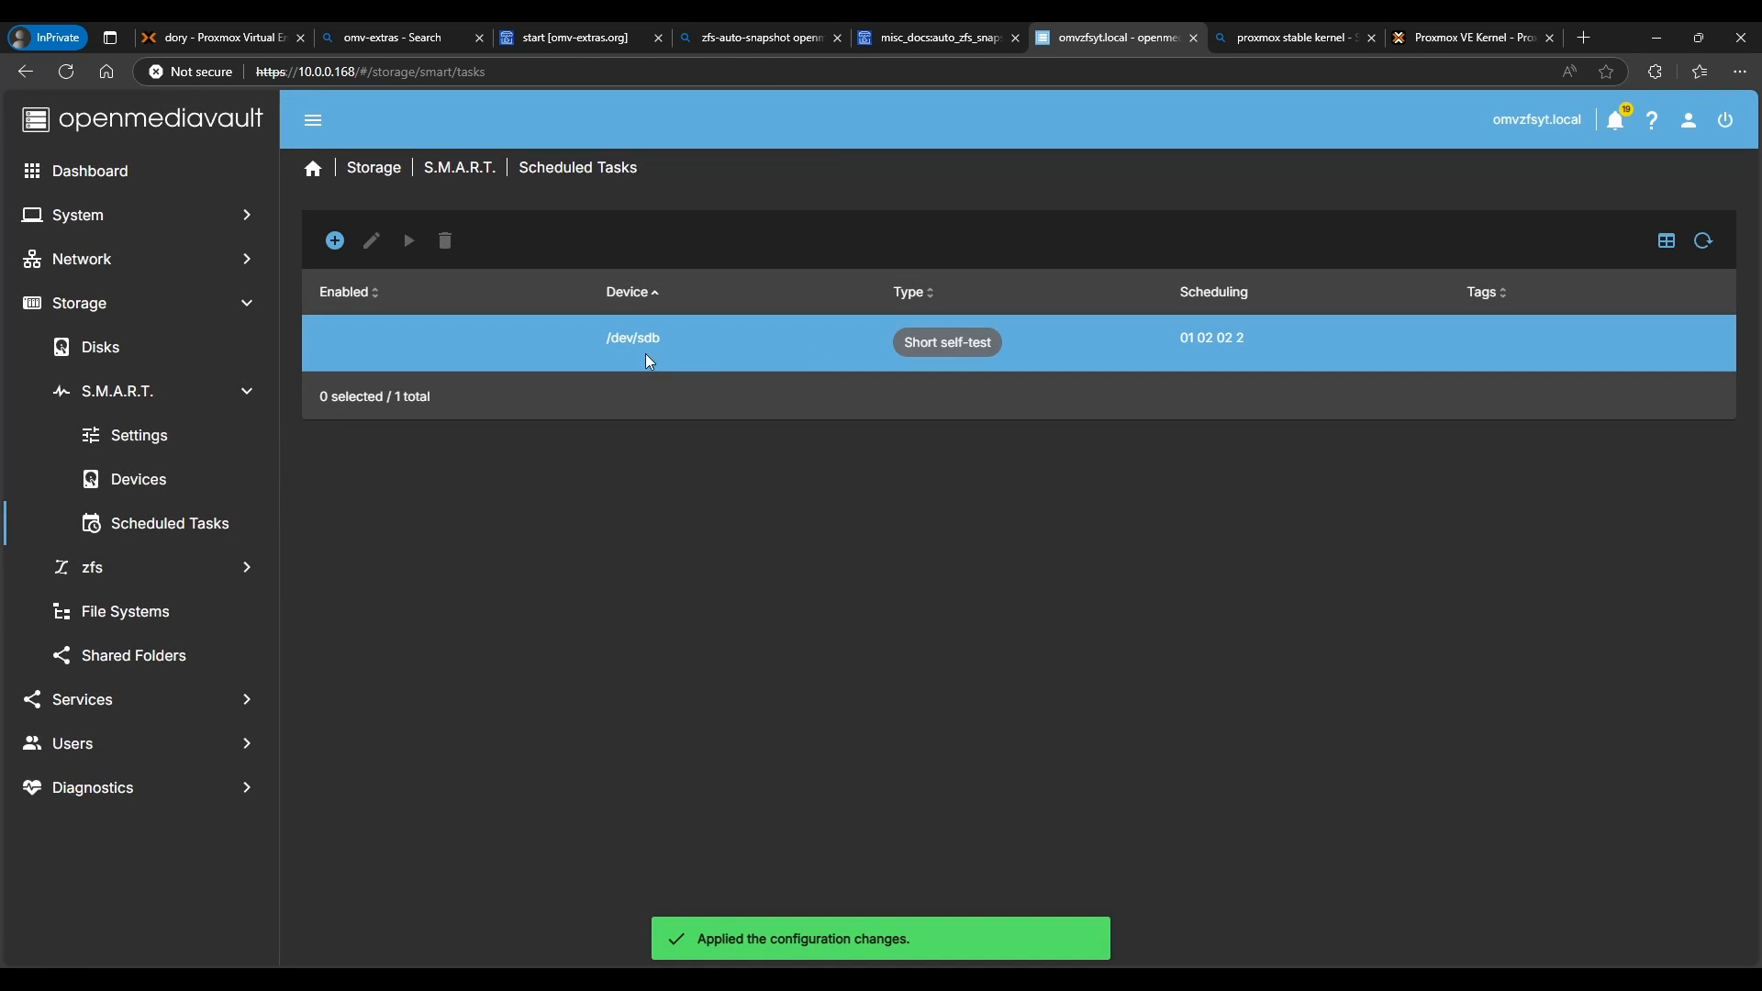
# - Reopen the /dev/sdb self-test task for editing and review its available devices and test types
pyautogui.click(669, 344)
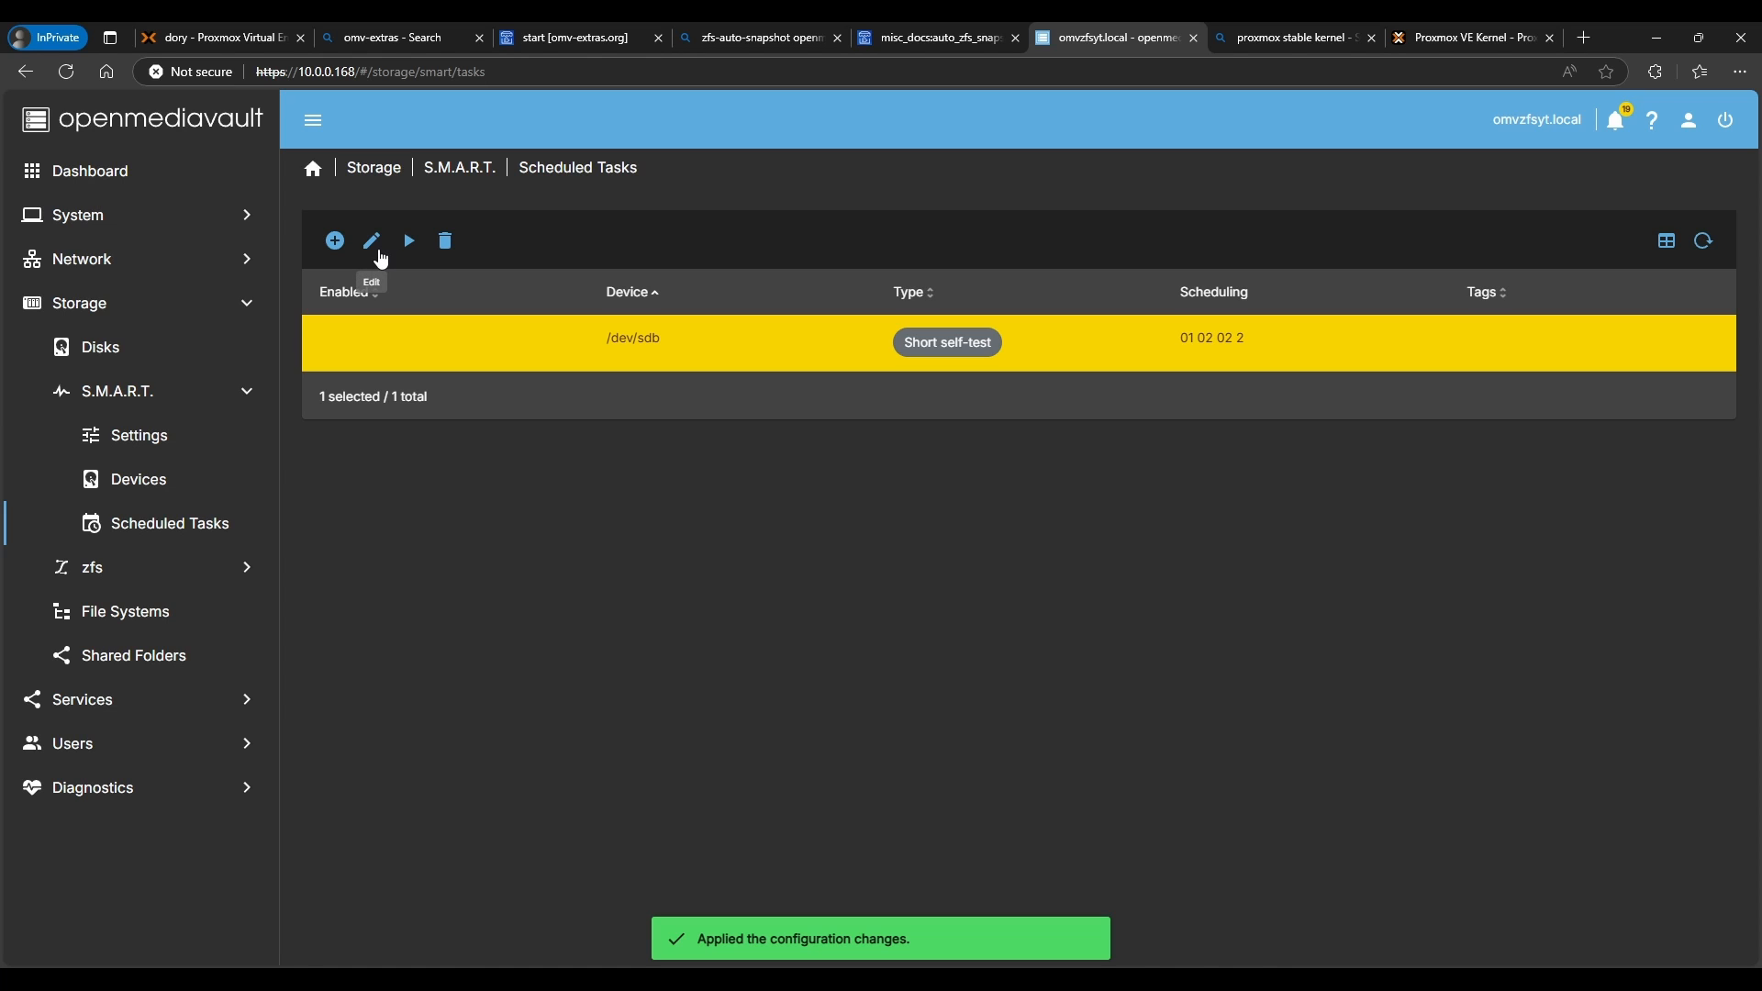
pyautogui.click(372, 242)
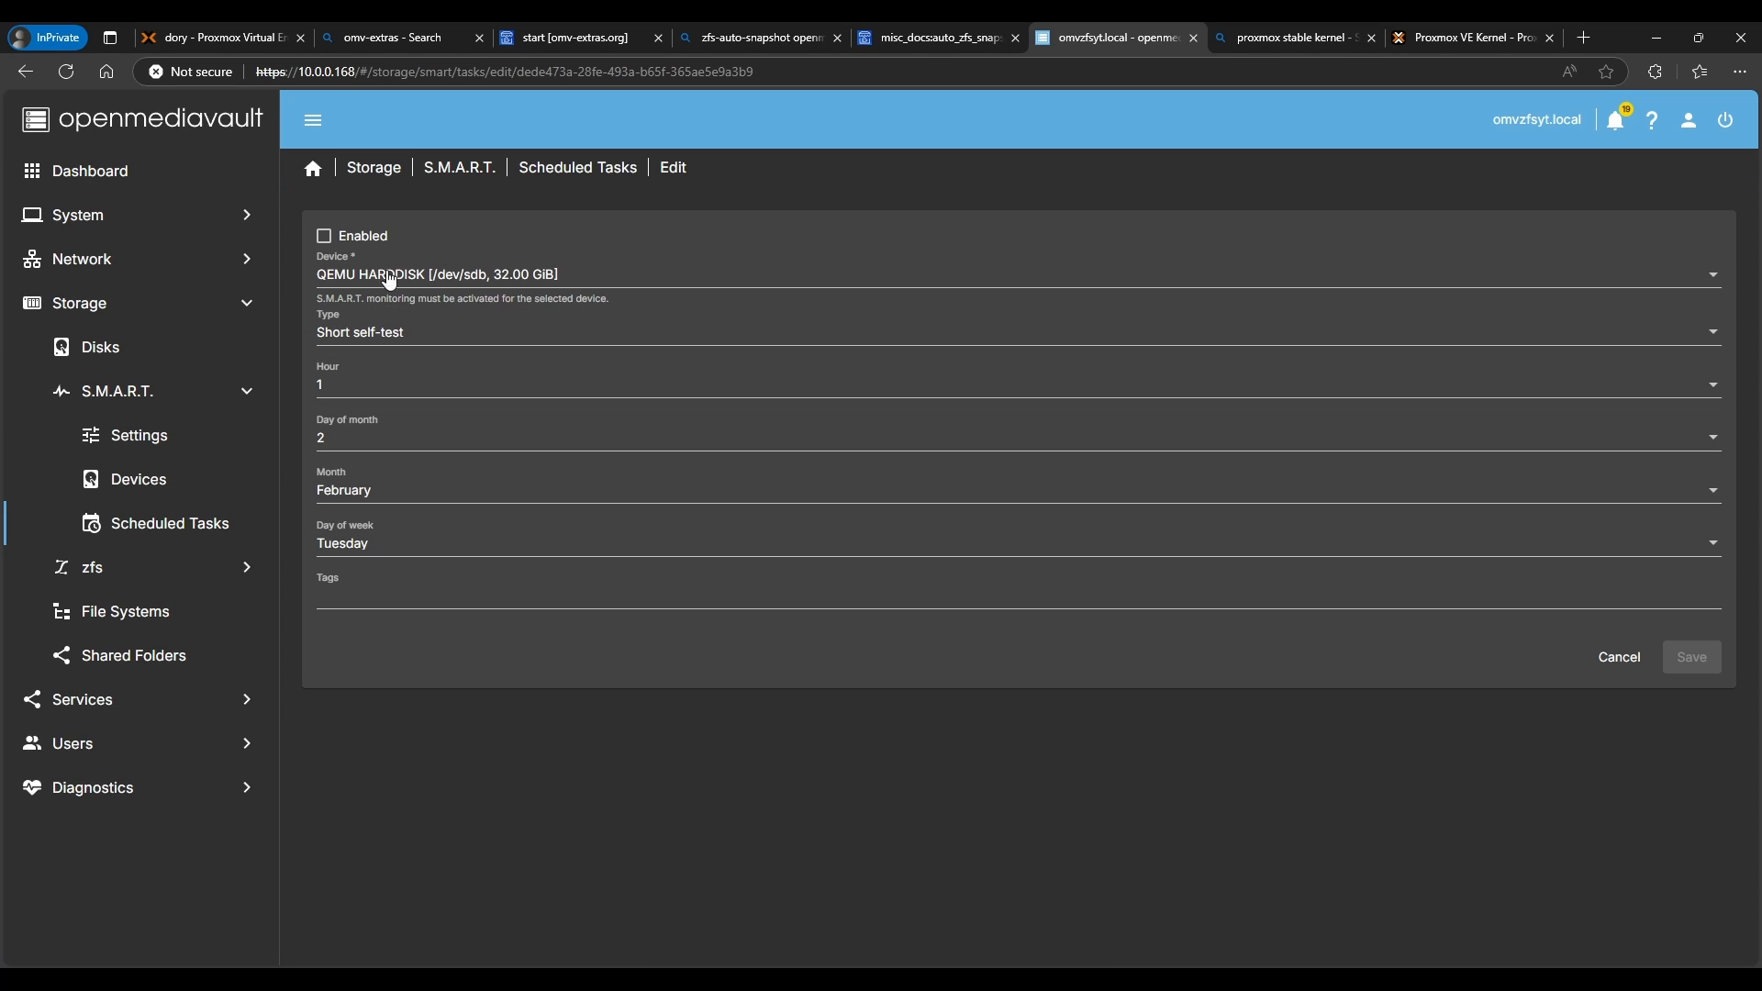
pyautogui.click(481, 290)
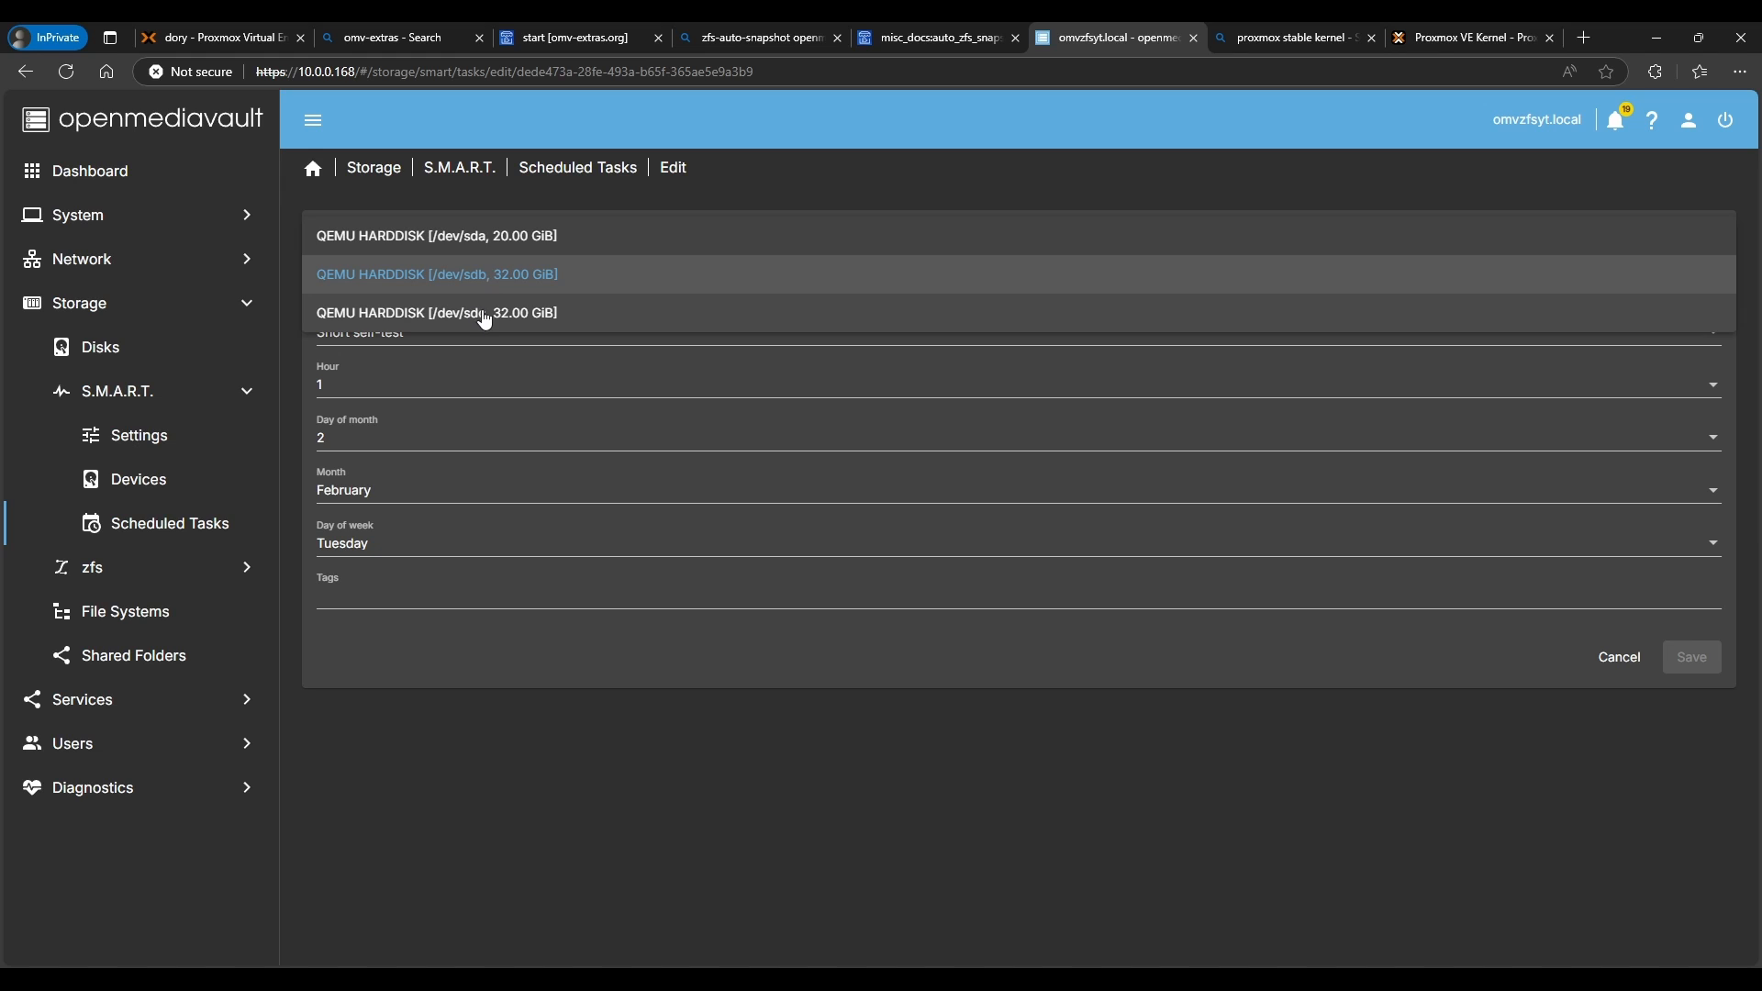
pyautogui.click(525, 203)
pyautogui.click(391, 332)
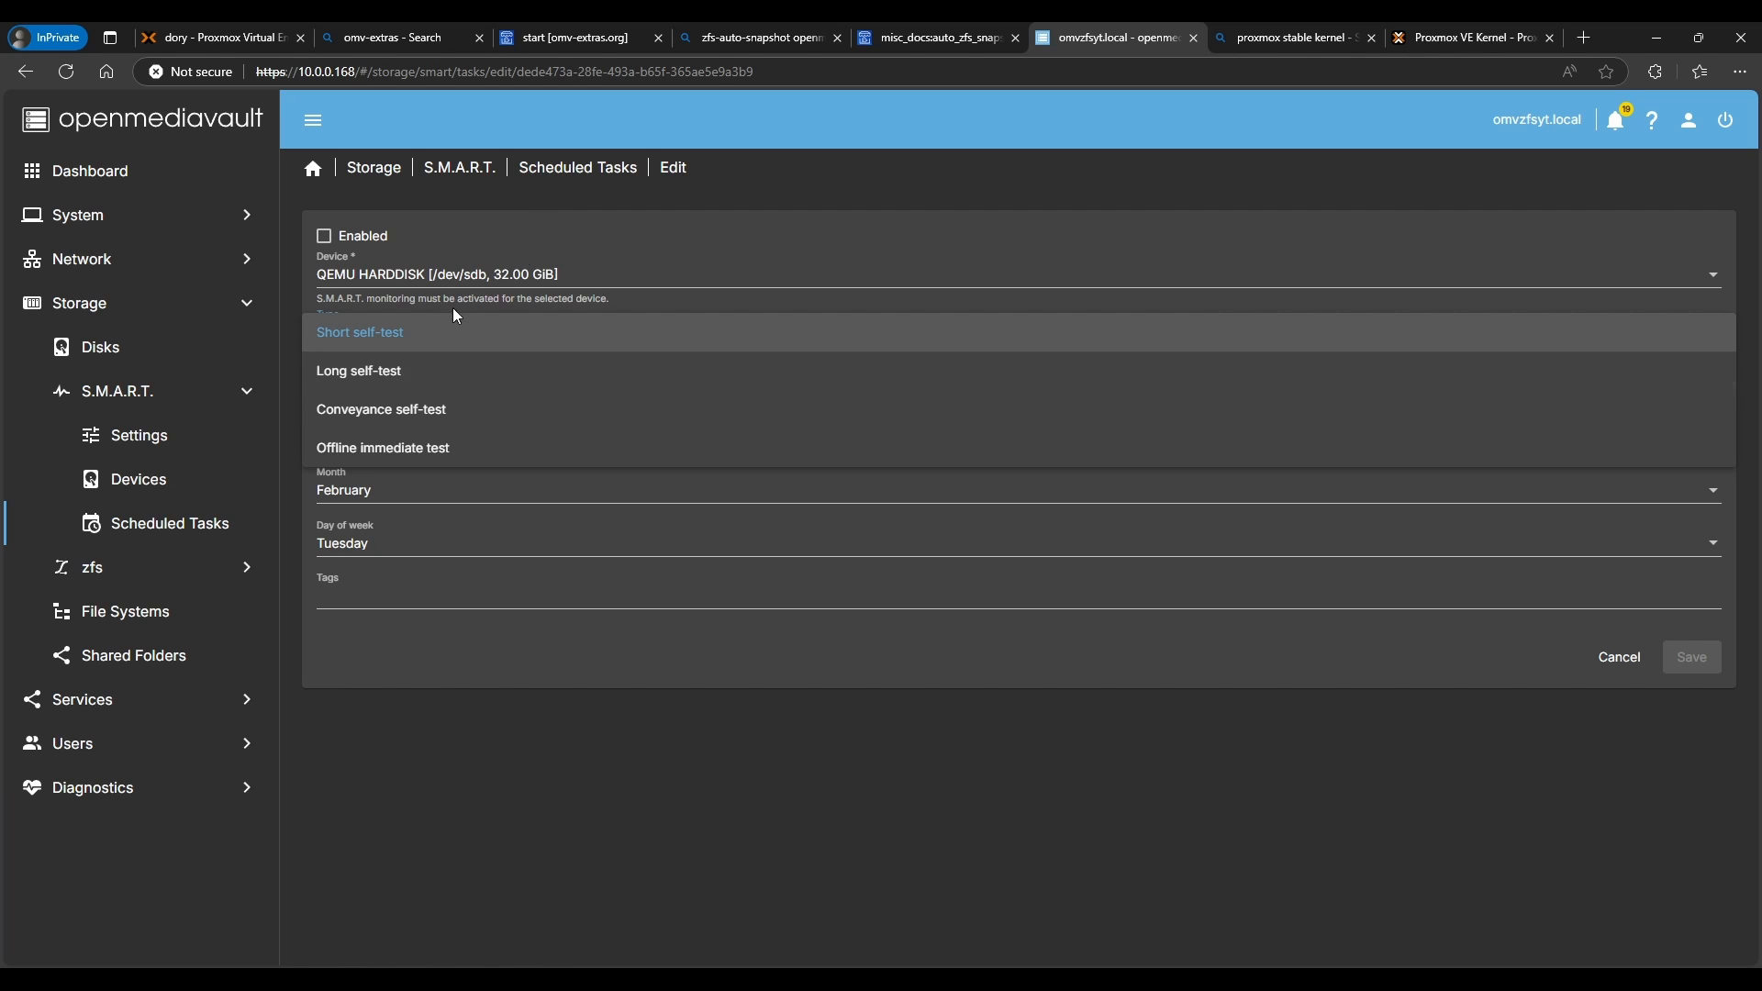
pyautogui.click(449, 627)
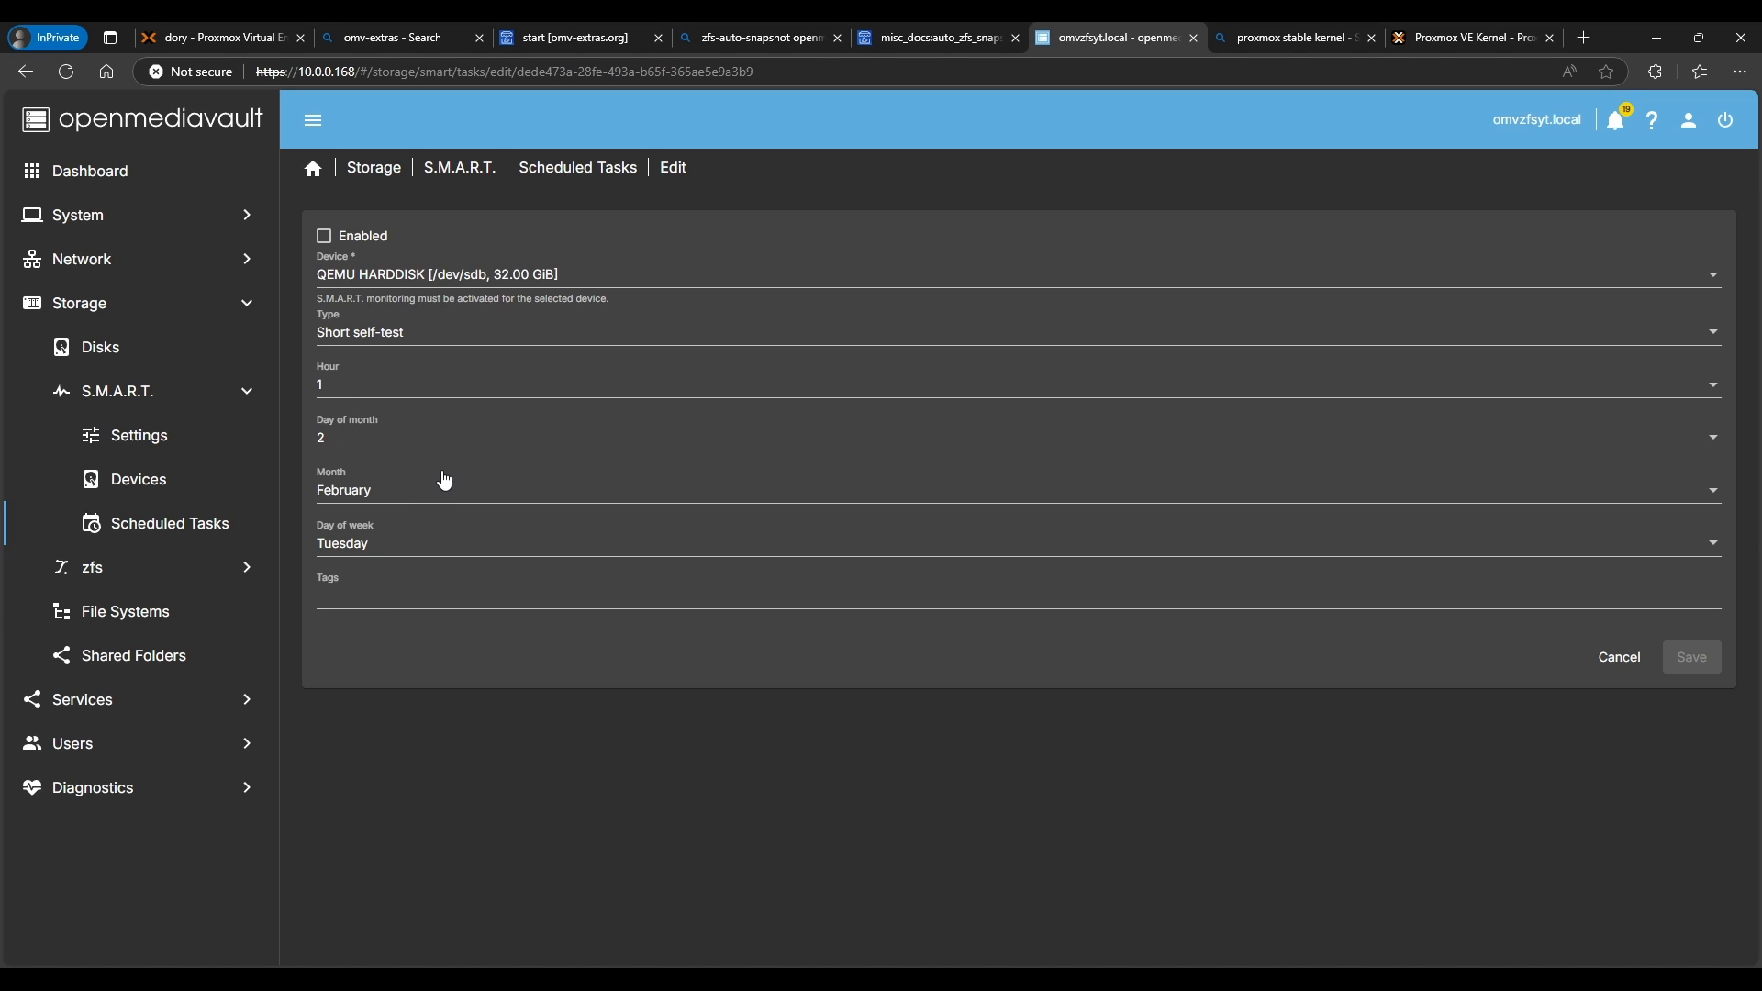
pyautogui.click(444, 336)
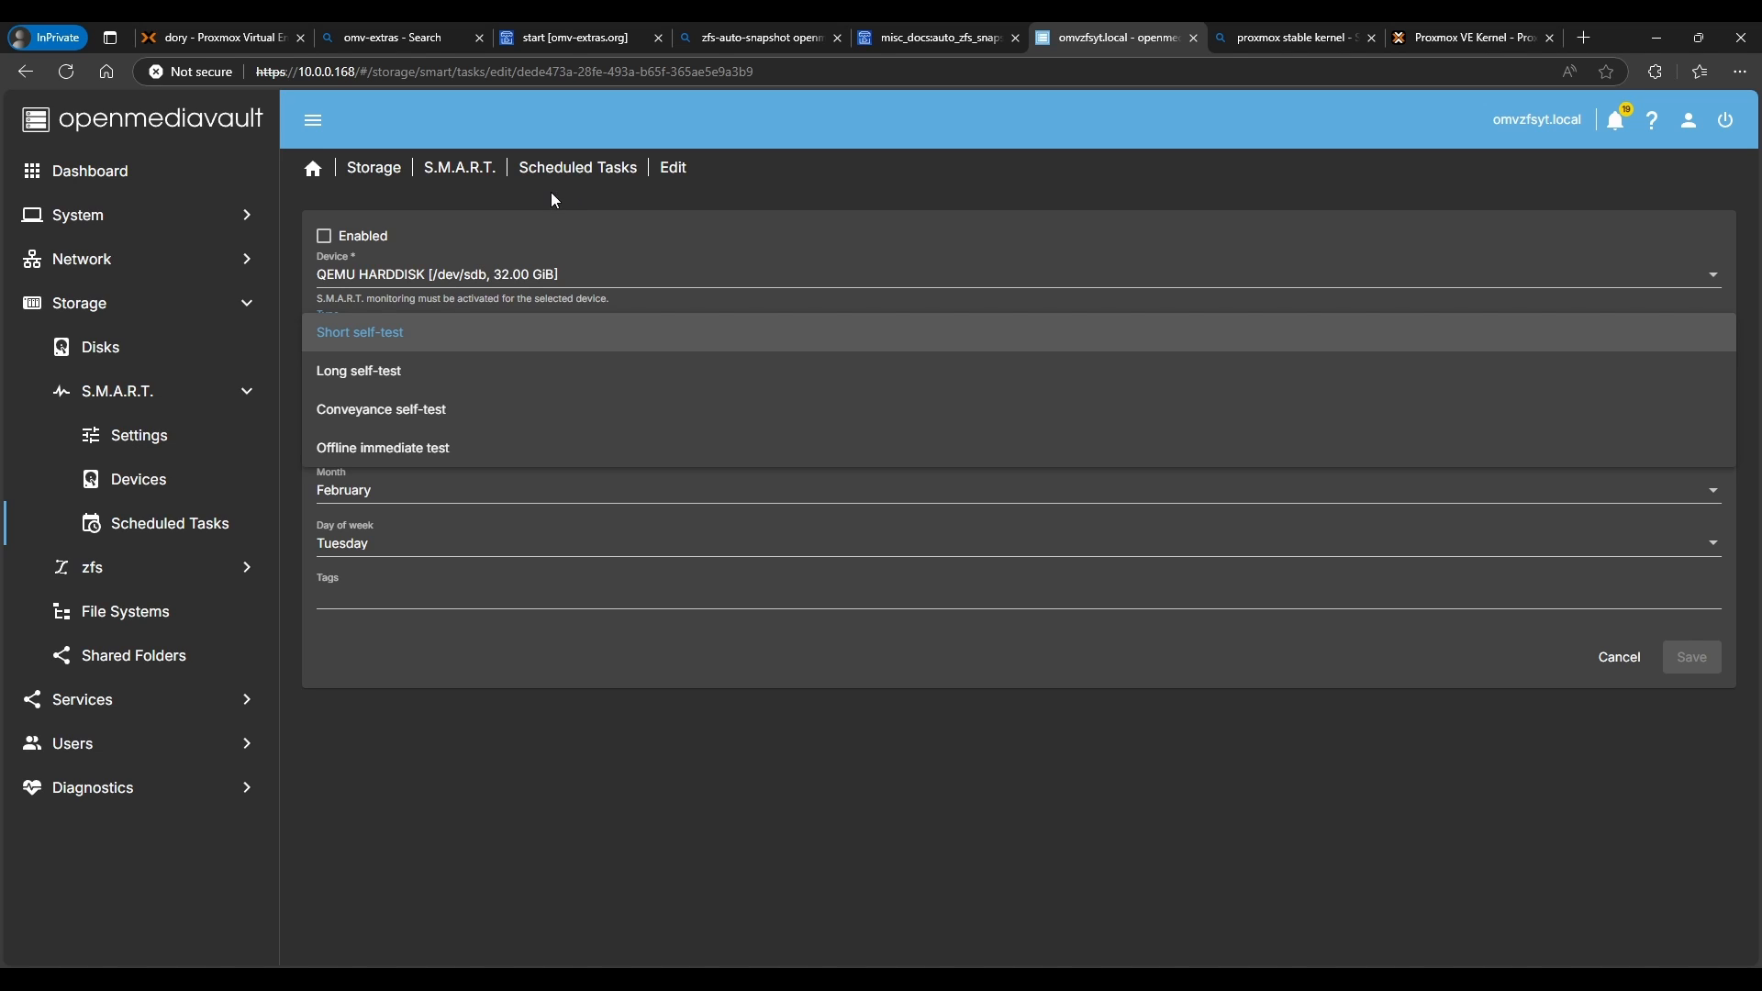
pyautogui.click(463, 180)
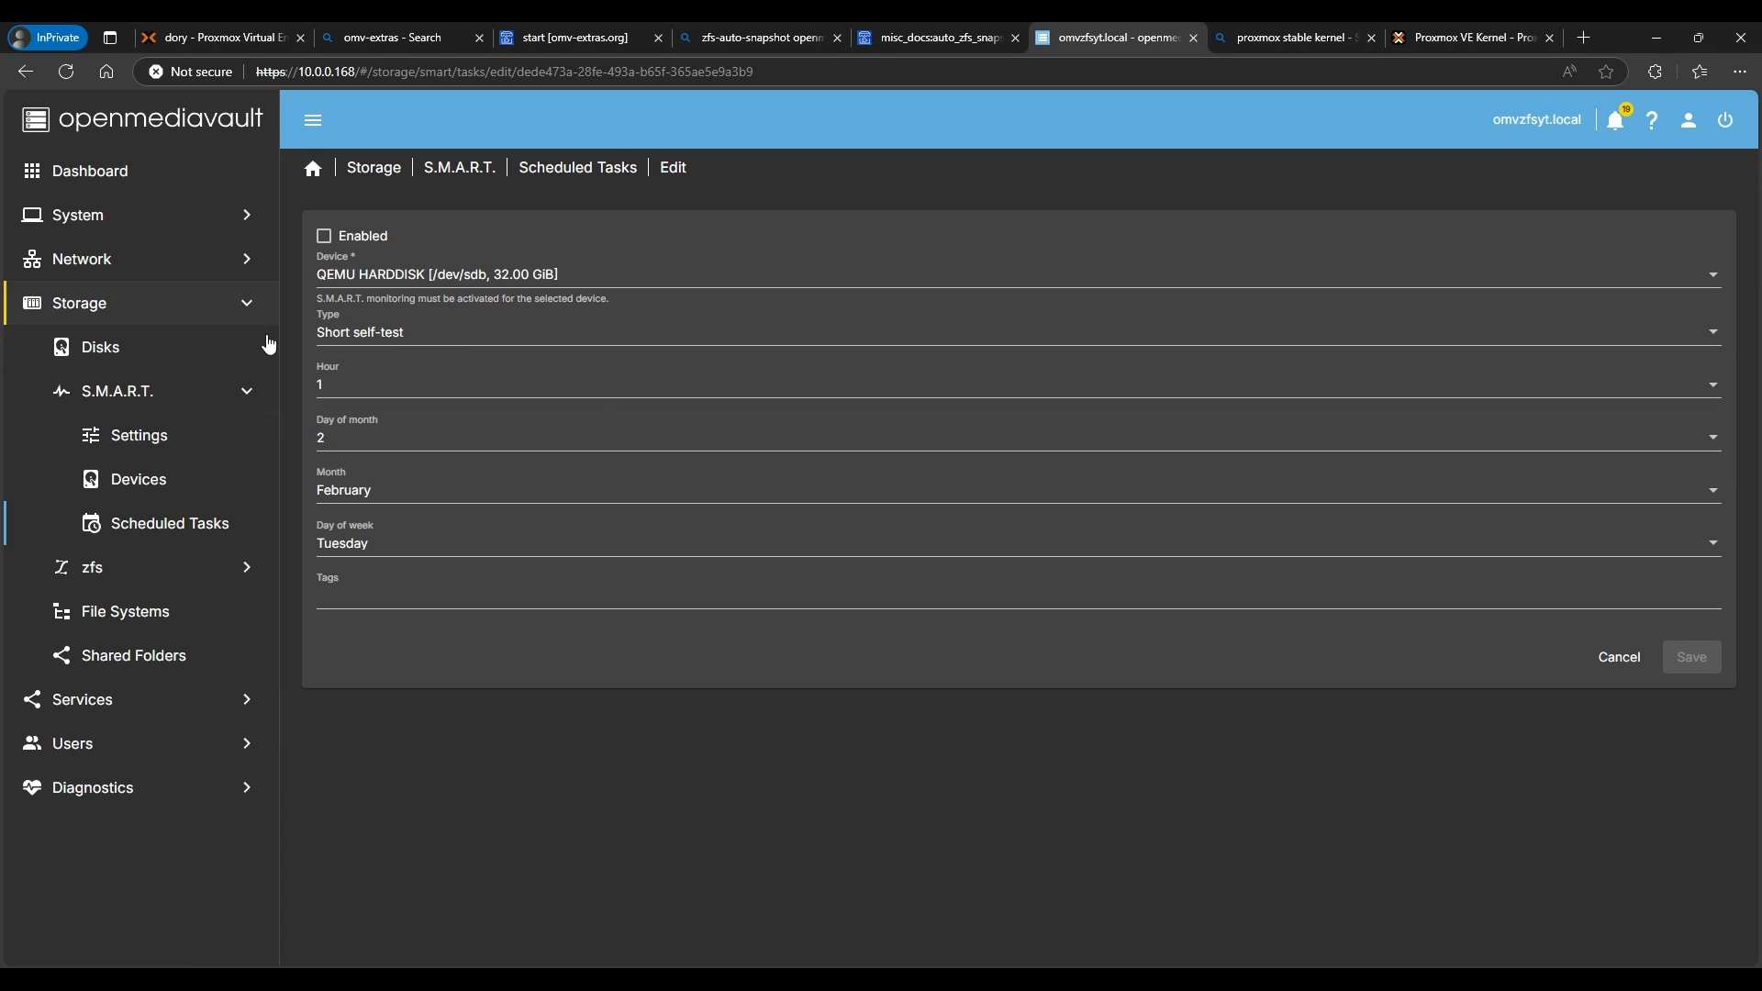
# - Review the ZFS snapshot list and compare the automatic snapshots' timestamps with the system time on the dashboard
pyautogui.click(142, 573)
pyautogui.click(1215, 303)
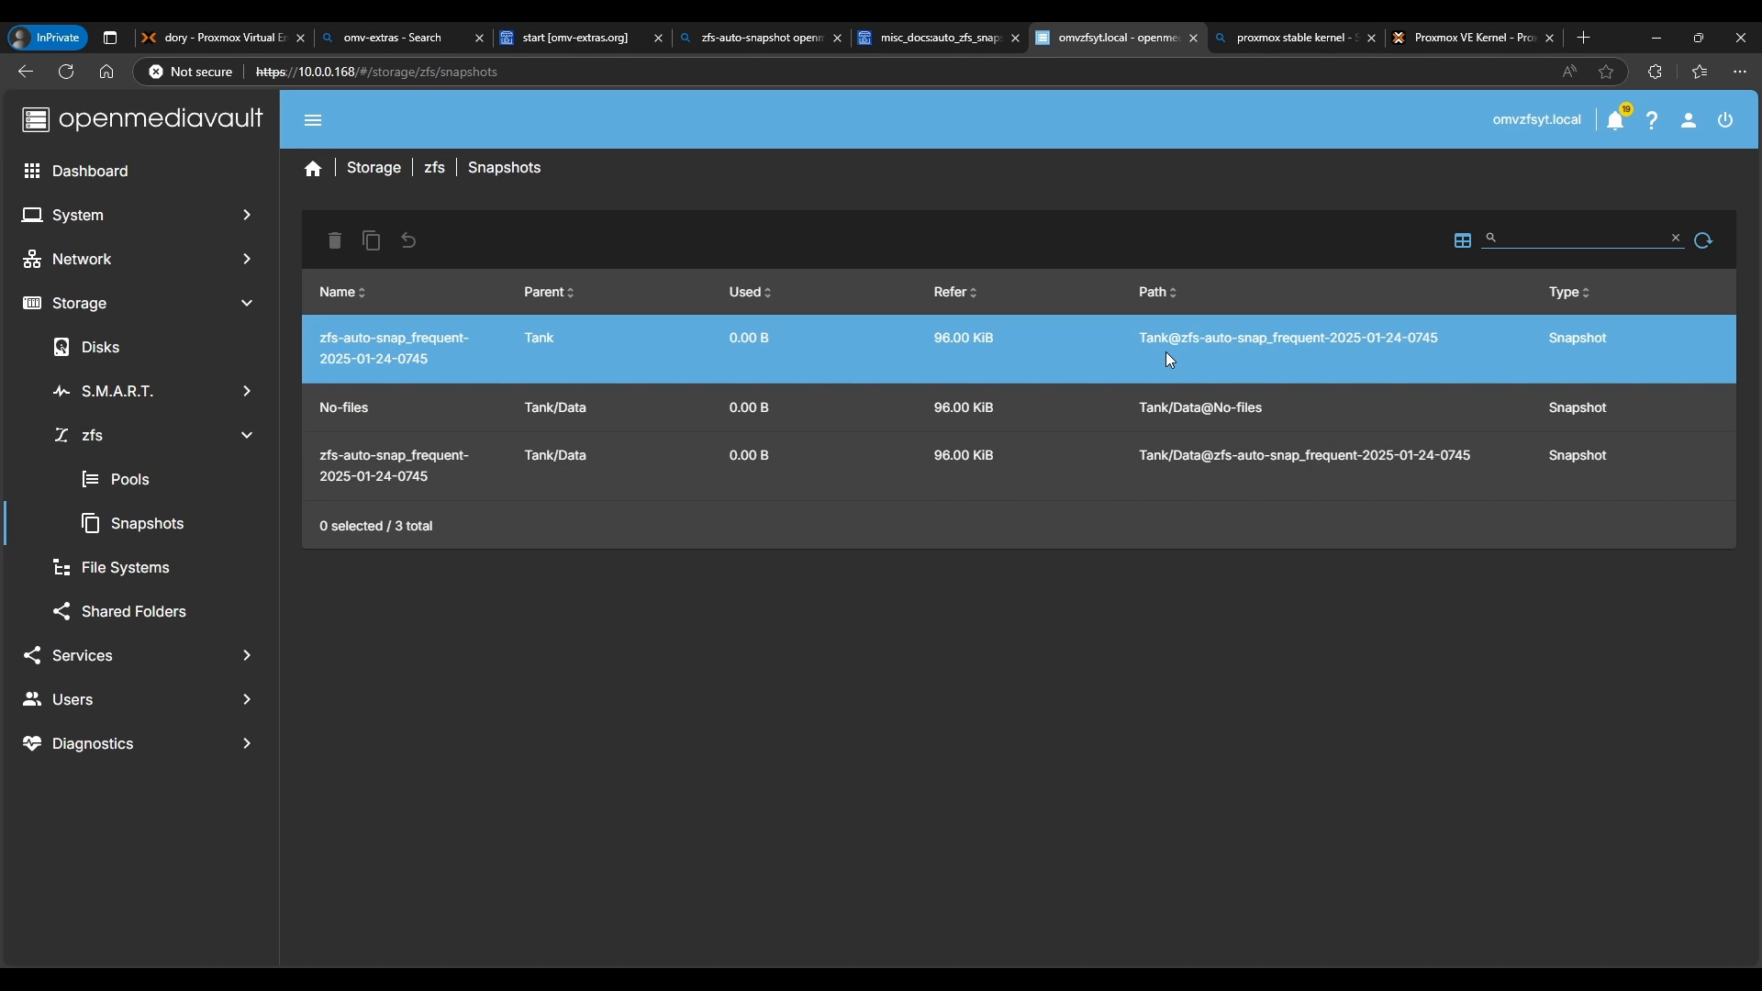
pyautogui.click(983, 350)
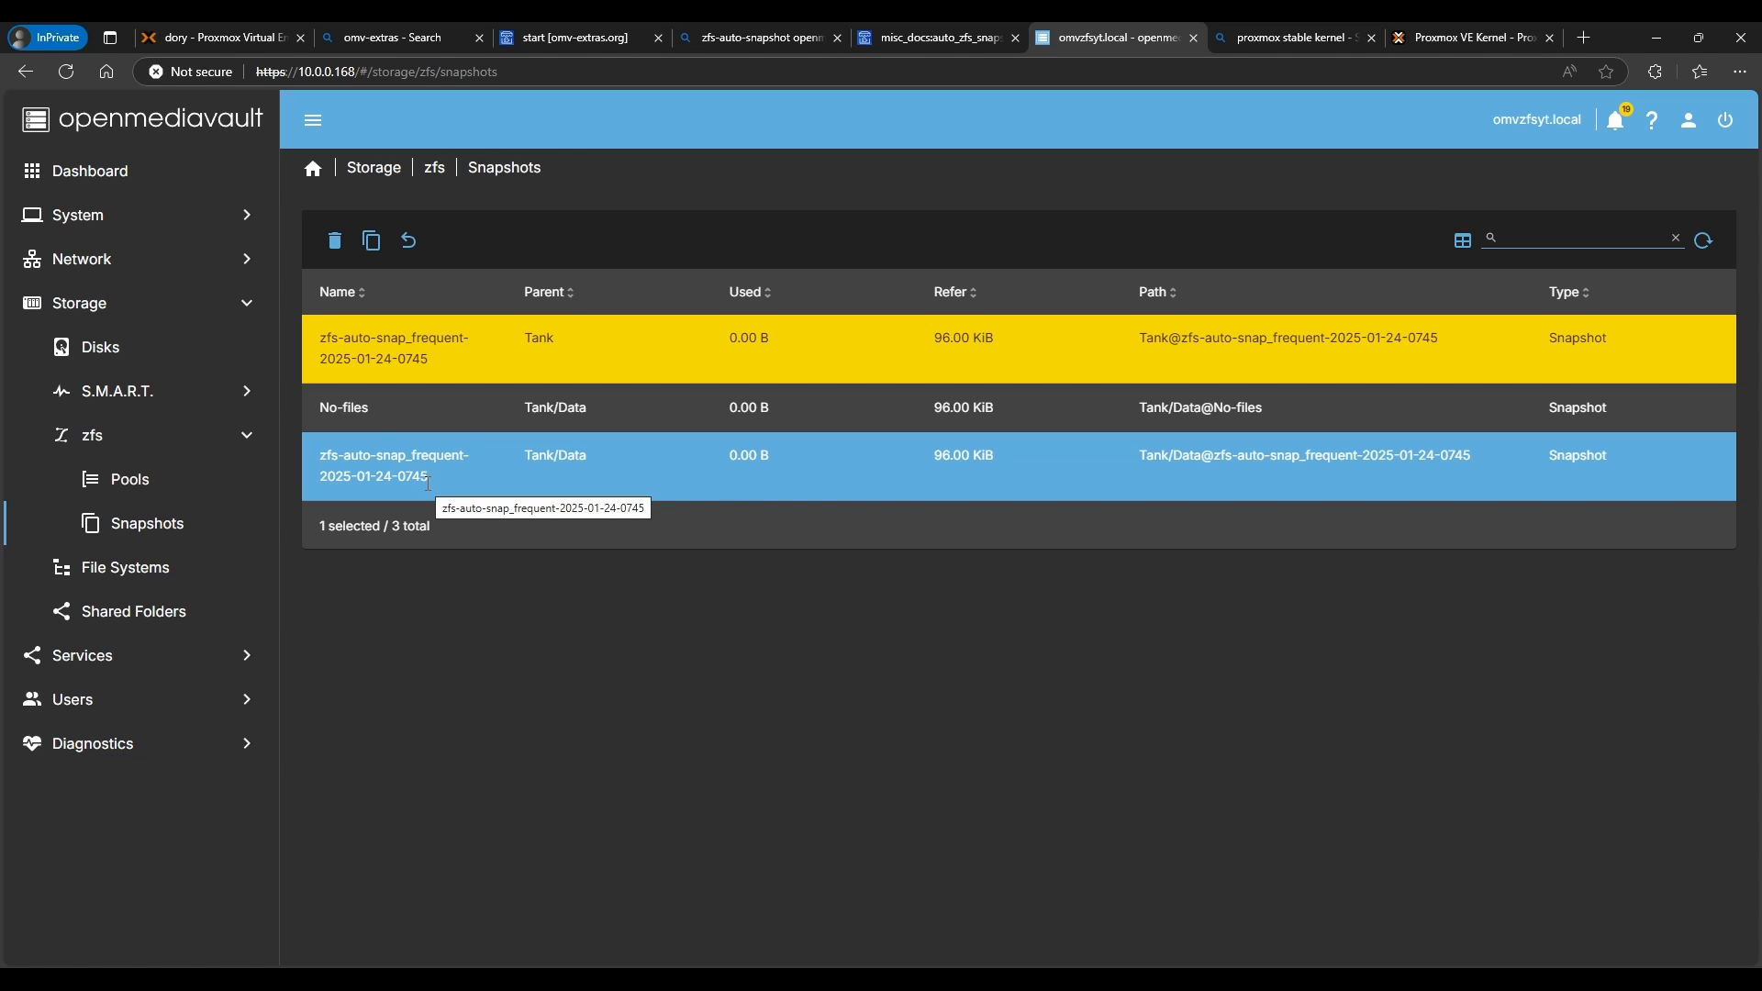
pyautogui.click(165, 181)
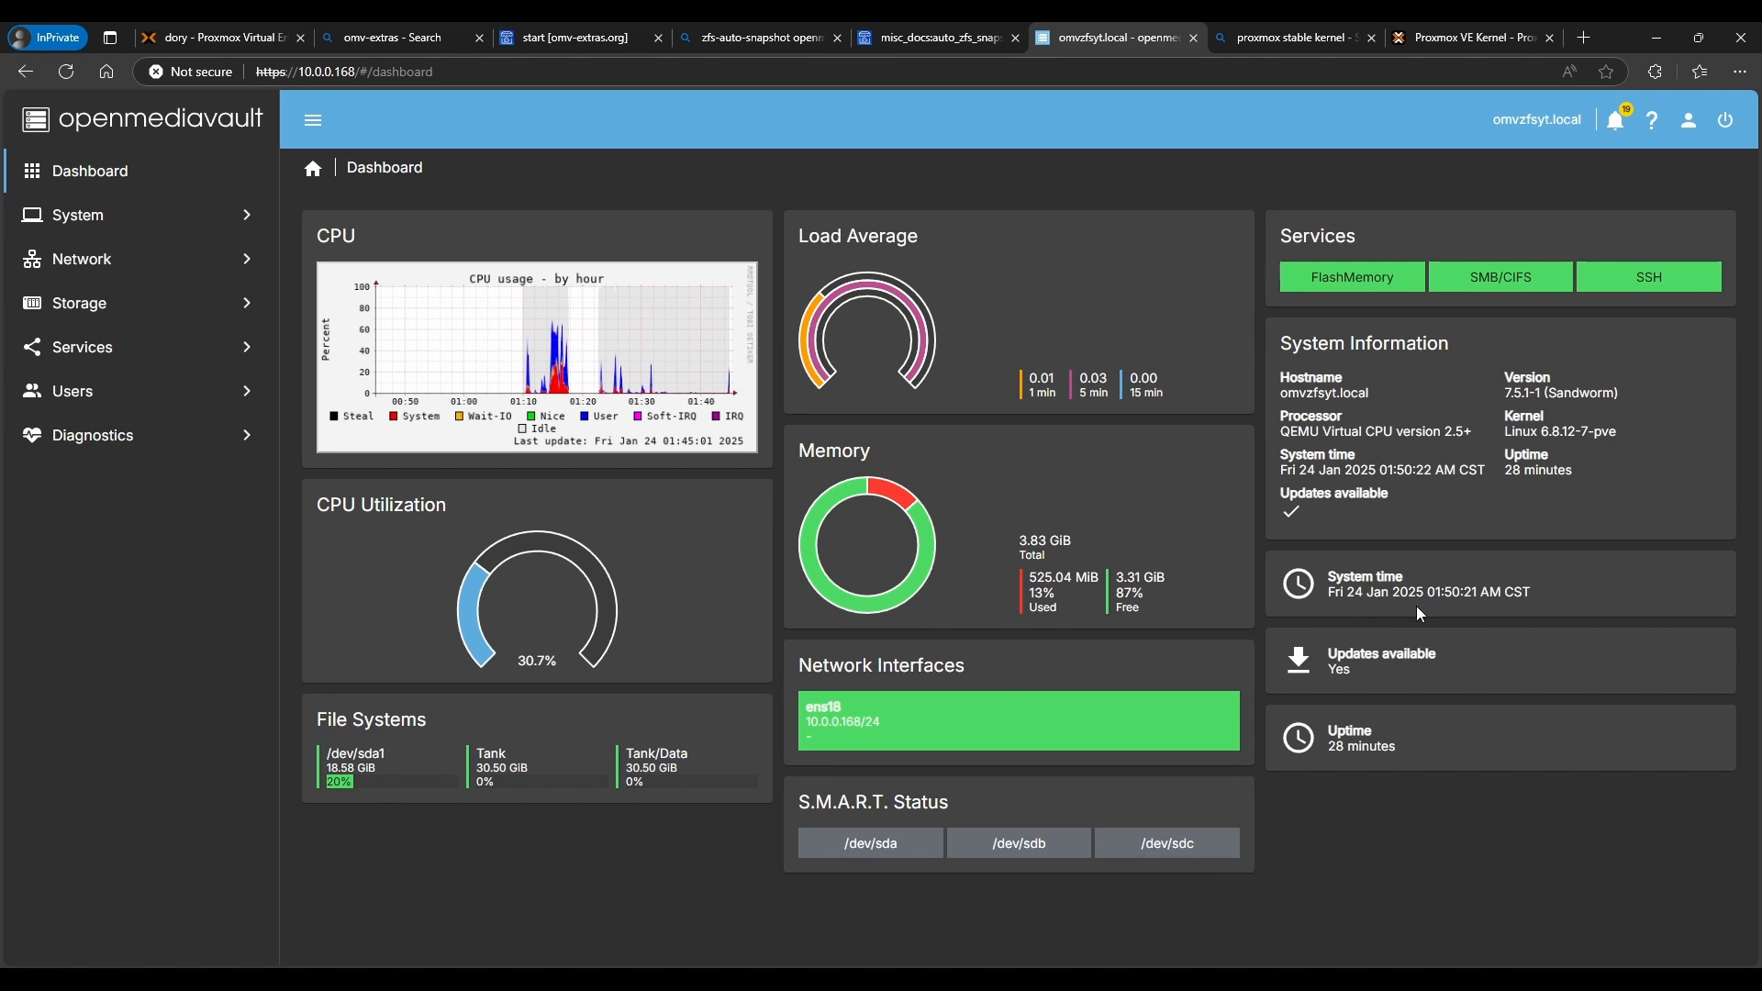
pyautogui.click(133, 321)
pyautogui.click(161, 440)
pyautogui.click(1218, 290)
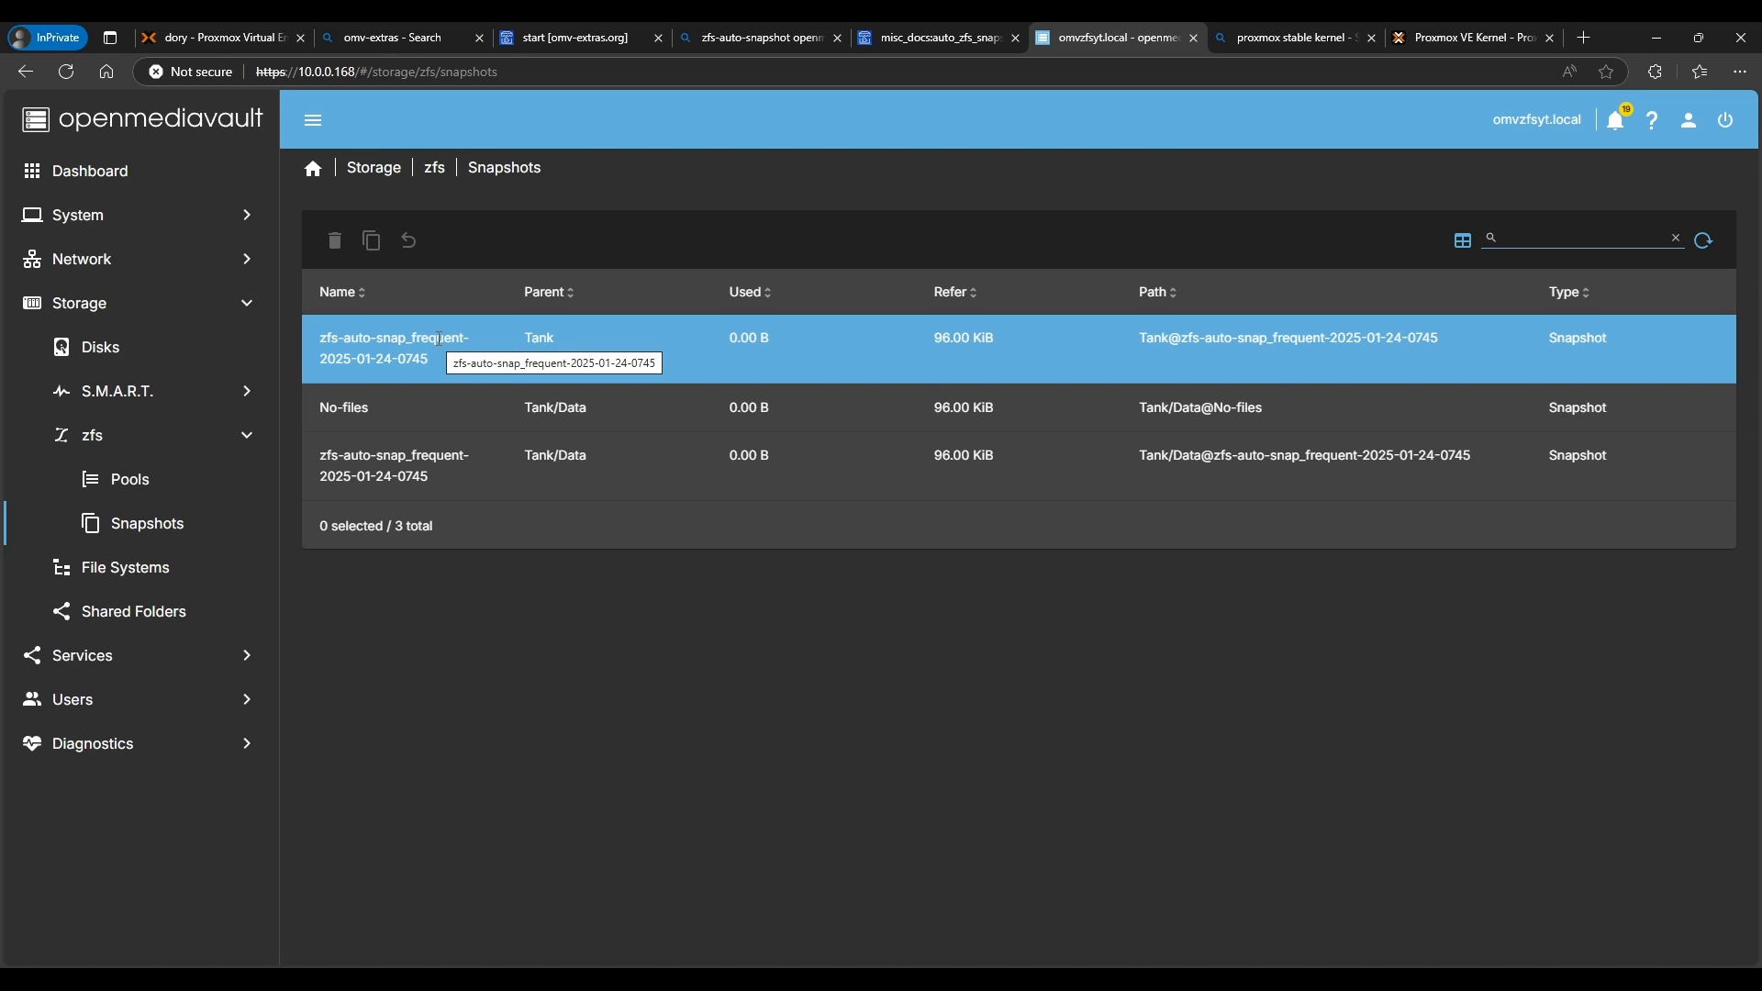
# - Review the default zfs-auto-snapshot intervals and retention counts in the omv-extras wiki guide
pyautogui.click(923, 41)
pyautogui.scroll(-2, 592, 756)
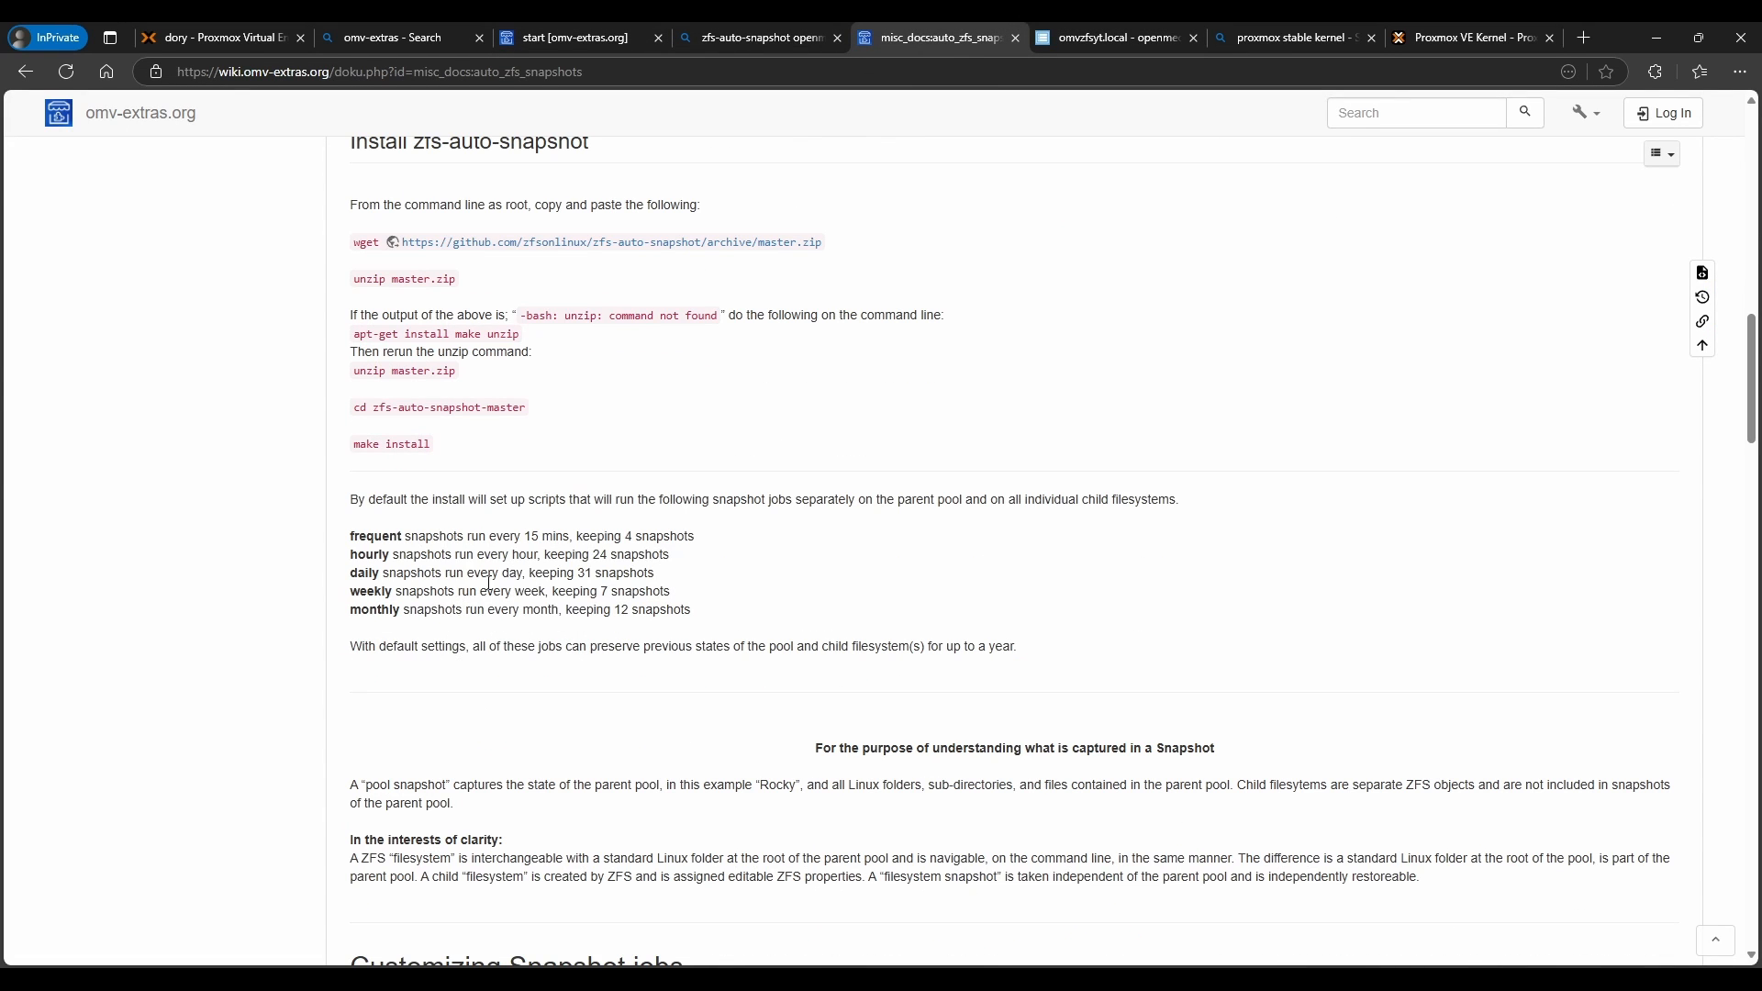
pyautogui.moveTo(618, 543); pyautogui.dragTo(705, 538)
pyautogui.moveTo(600, 559); pyautogui.dragTo(709, 618)
pyautogui.click(673, 643)
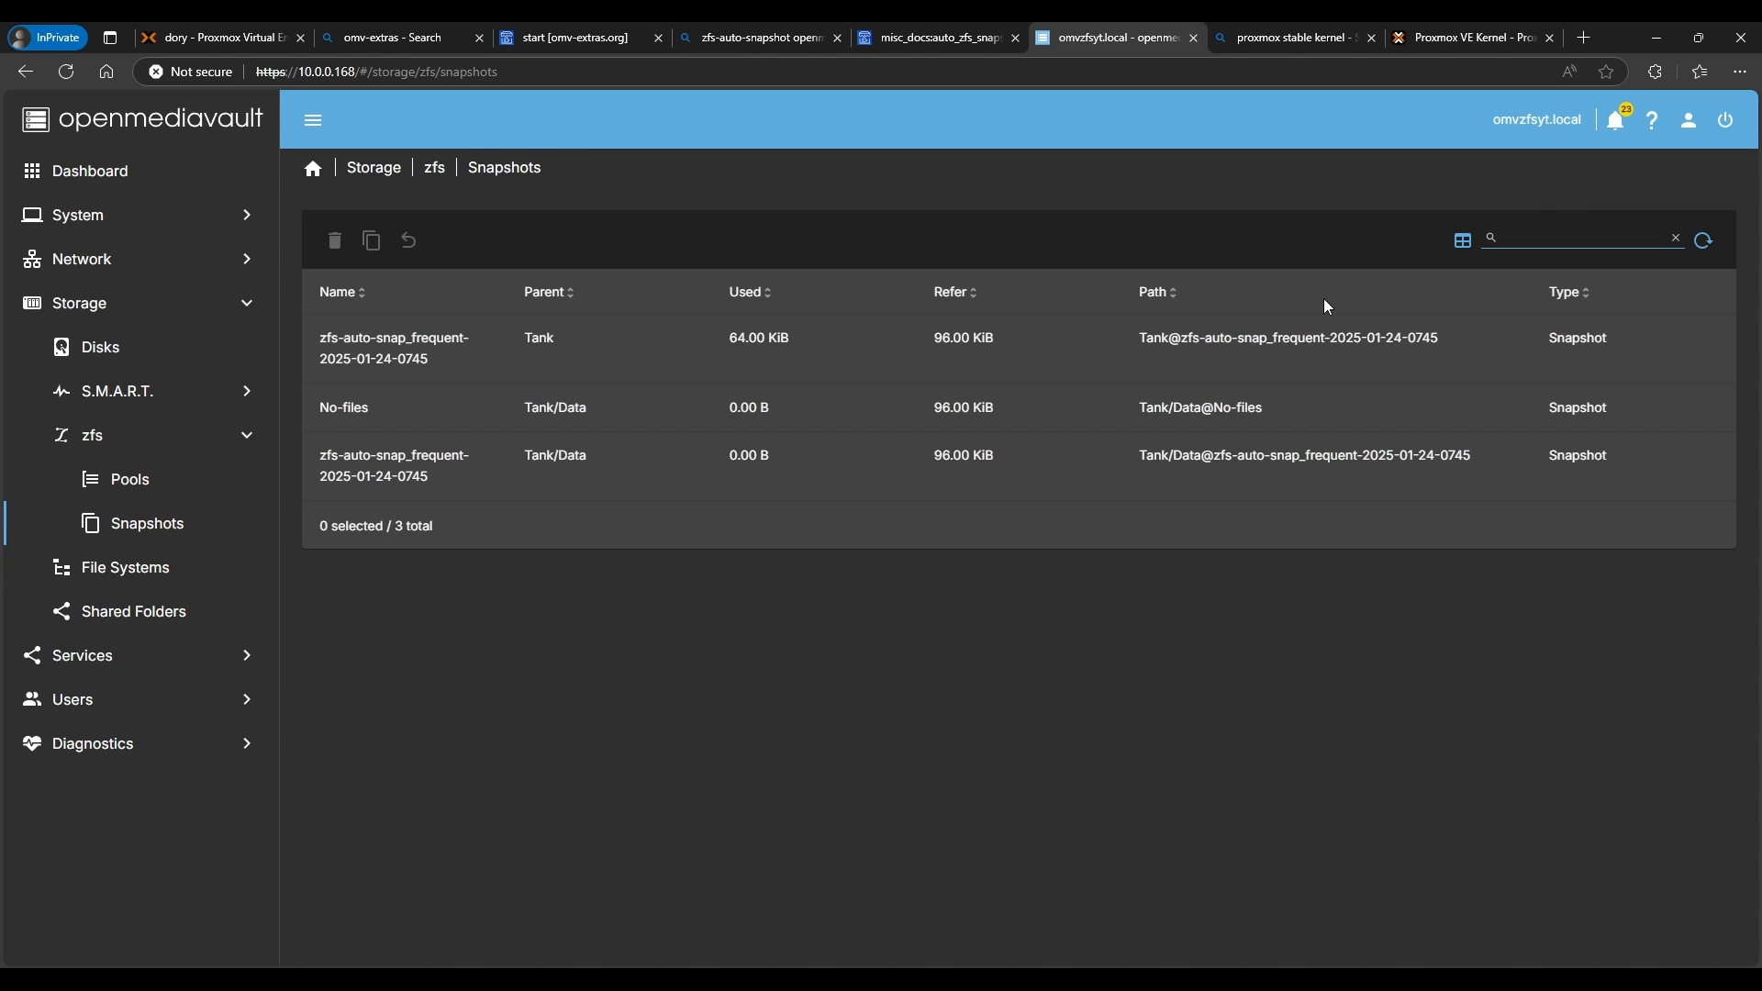
# - Open the address 10.0.0.11 in a new browser tab
pyautogui.click(1588, 37)
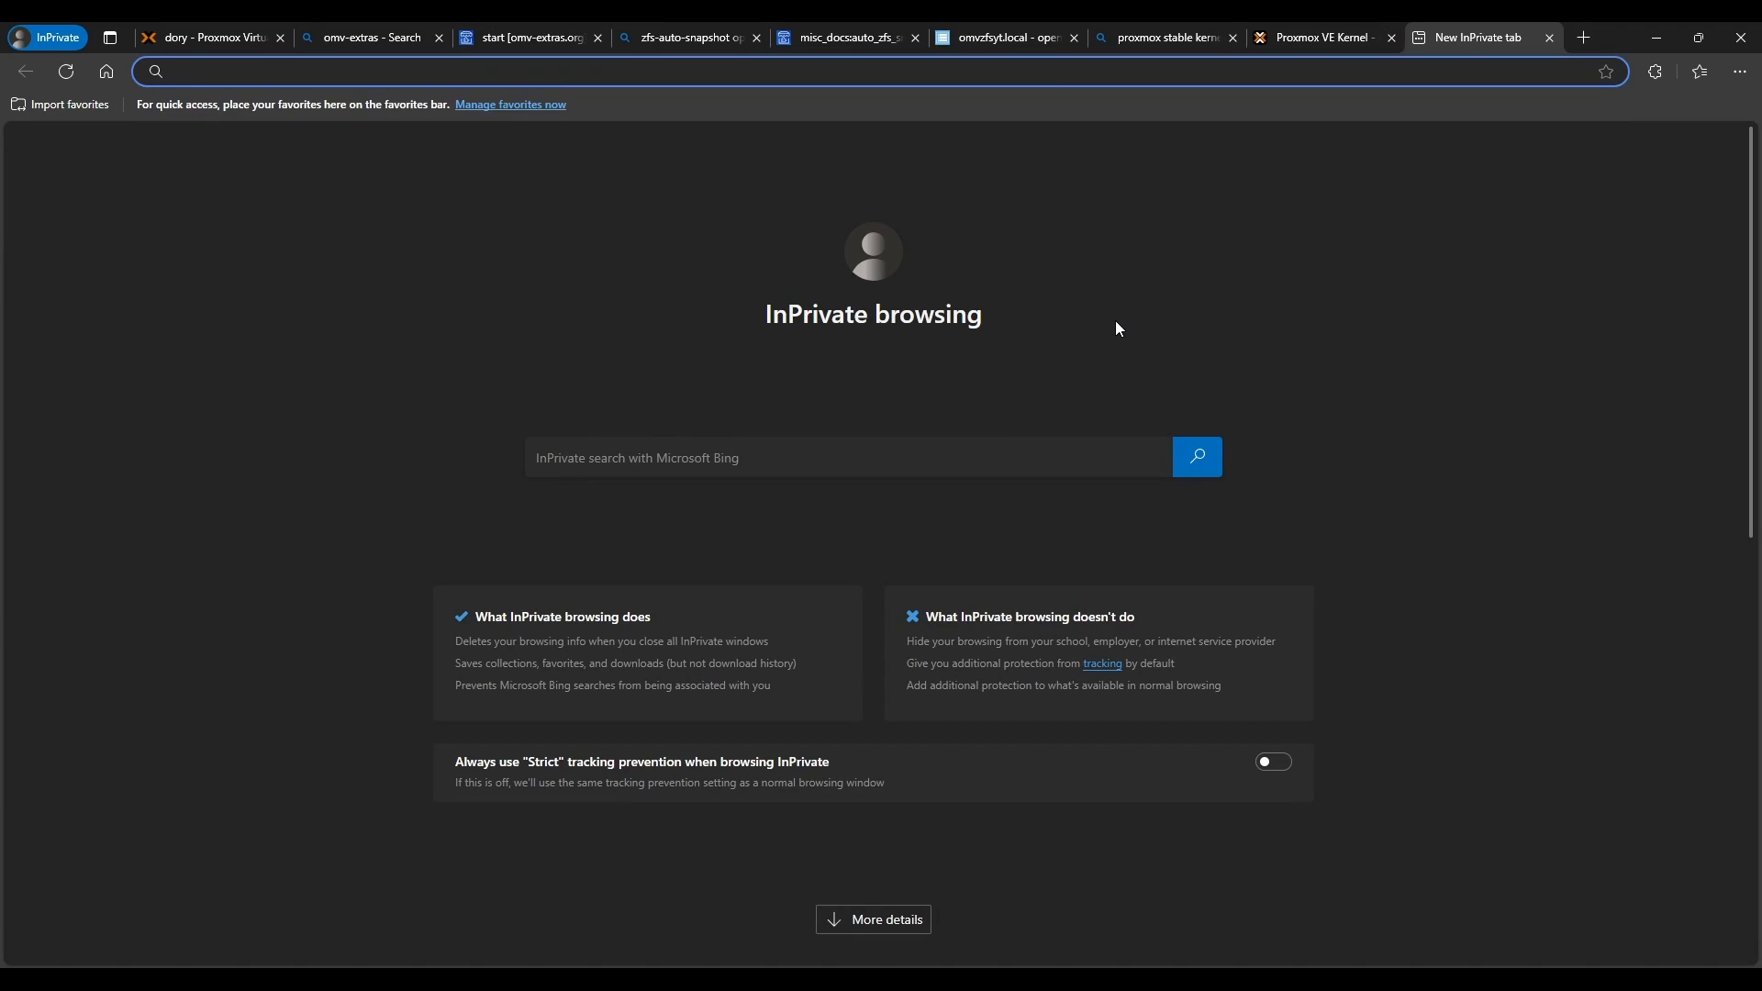
pyautogui.write('10.0.0.100')
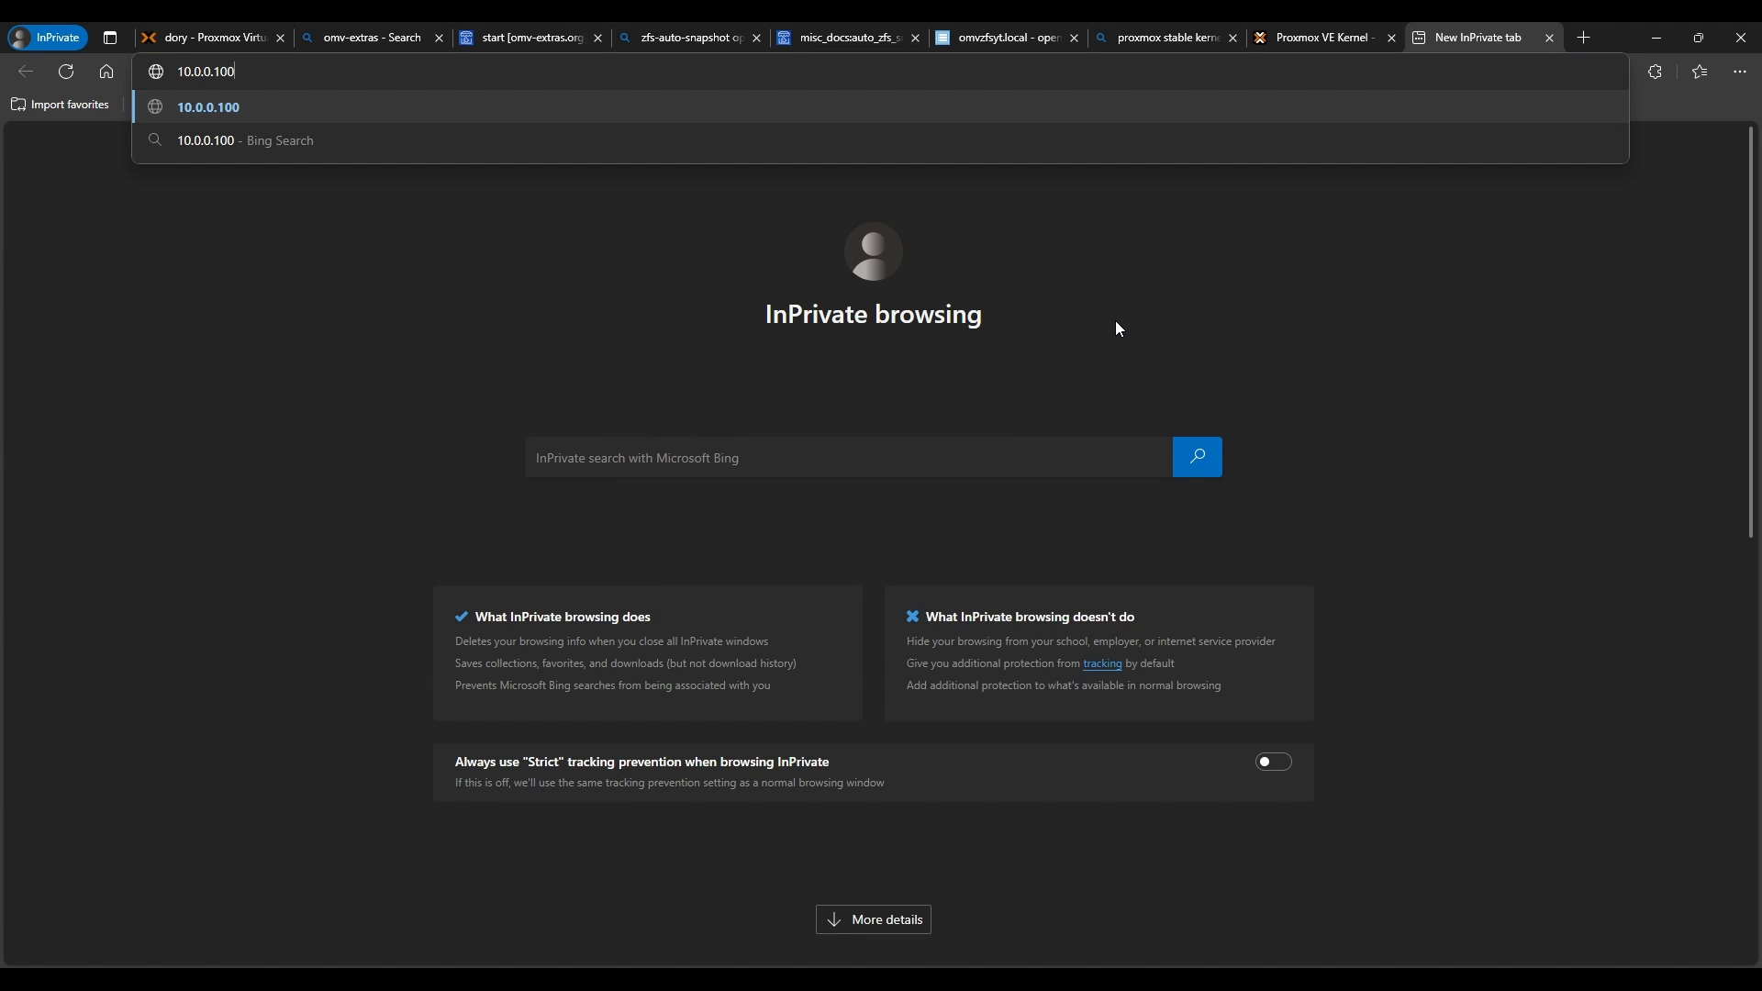
pyautogui.press('BackSpace')
pyautogui.press('BackSpace')
pyautogui.write('1')
pyautogui.press('Return')
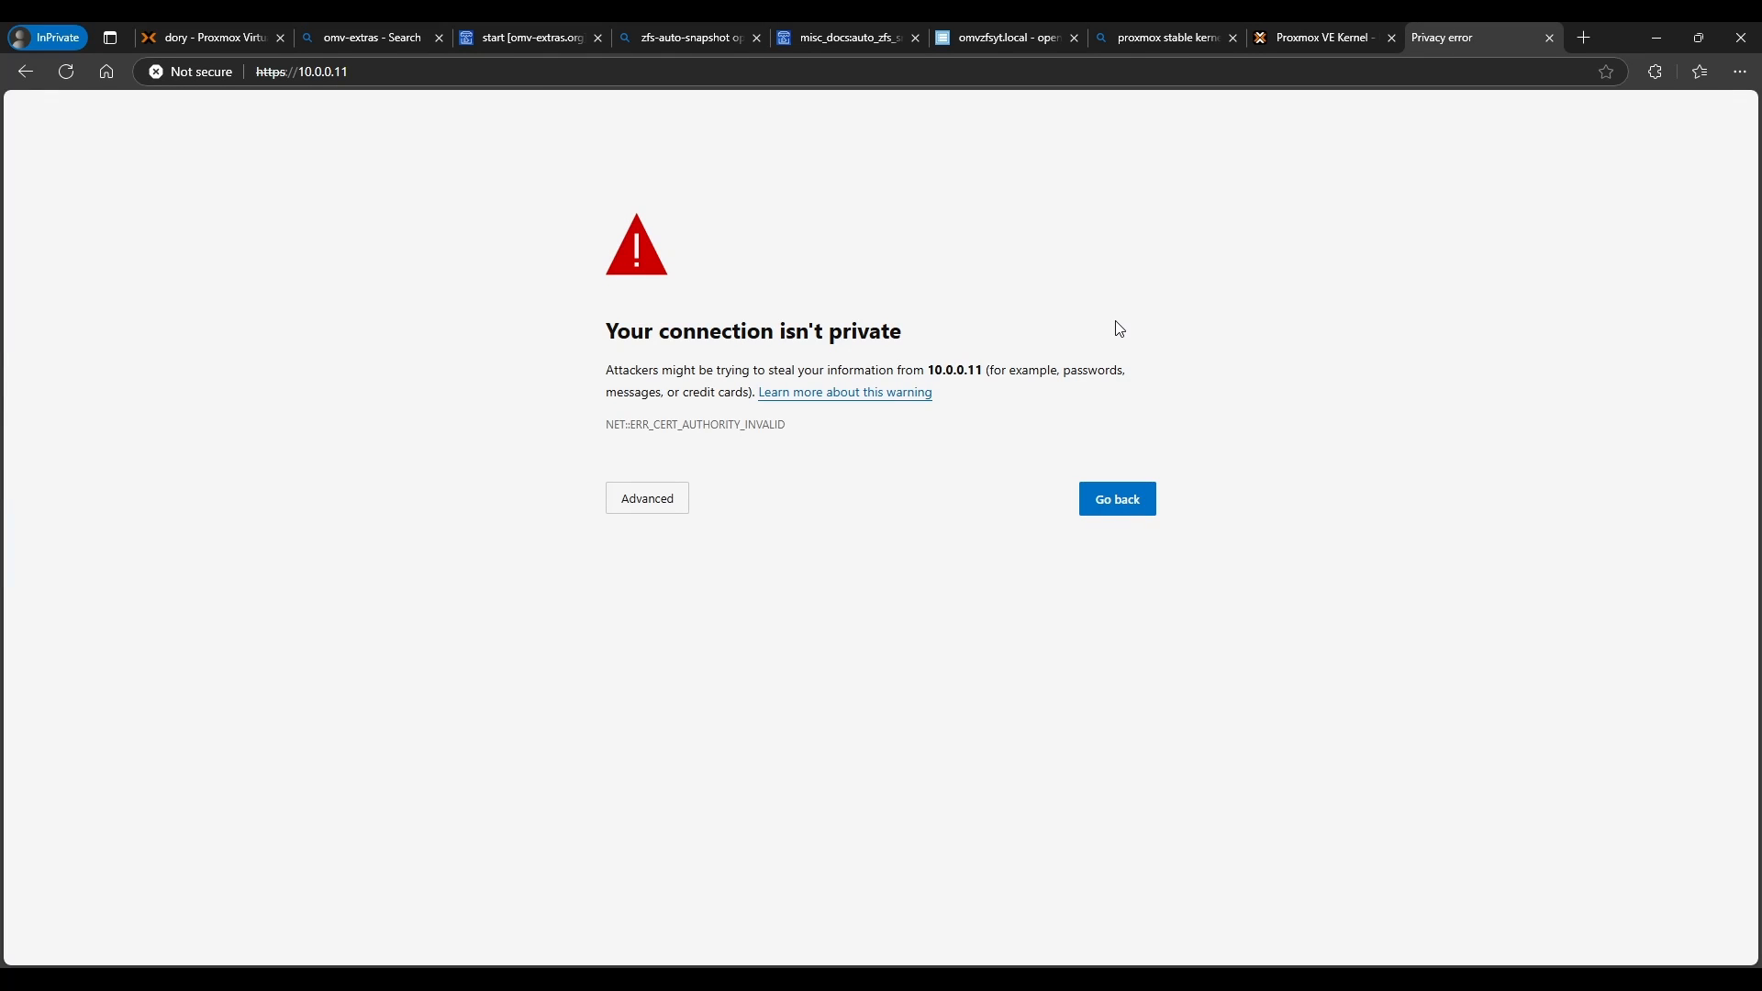
# - Proceed past the certificate warning for 10.0.0.11 and log in as admin with the account password
pyautogui.click(647, 499)
pyautogui.click(697, 643)
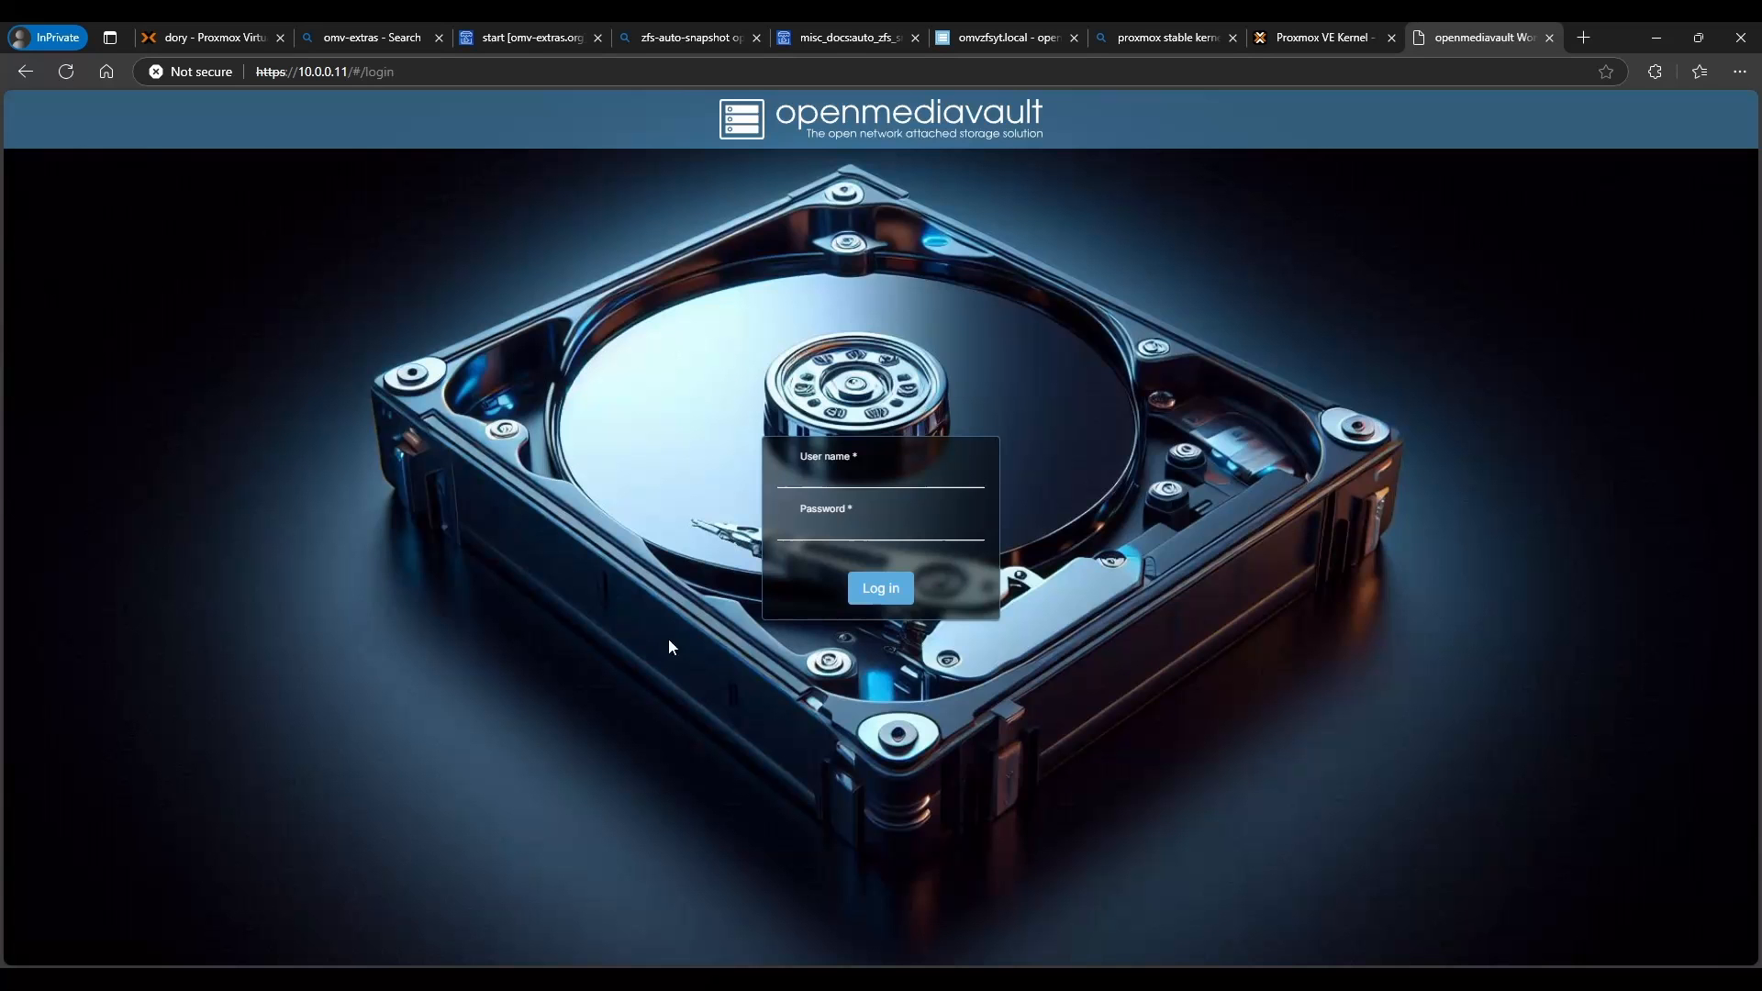
pyautogui.click(839, 478)
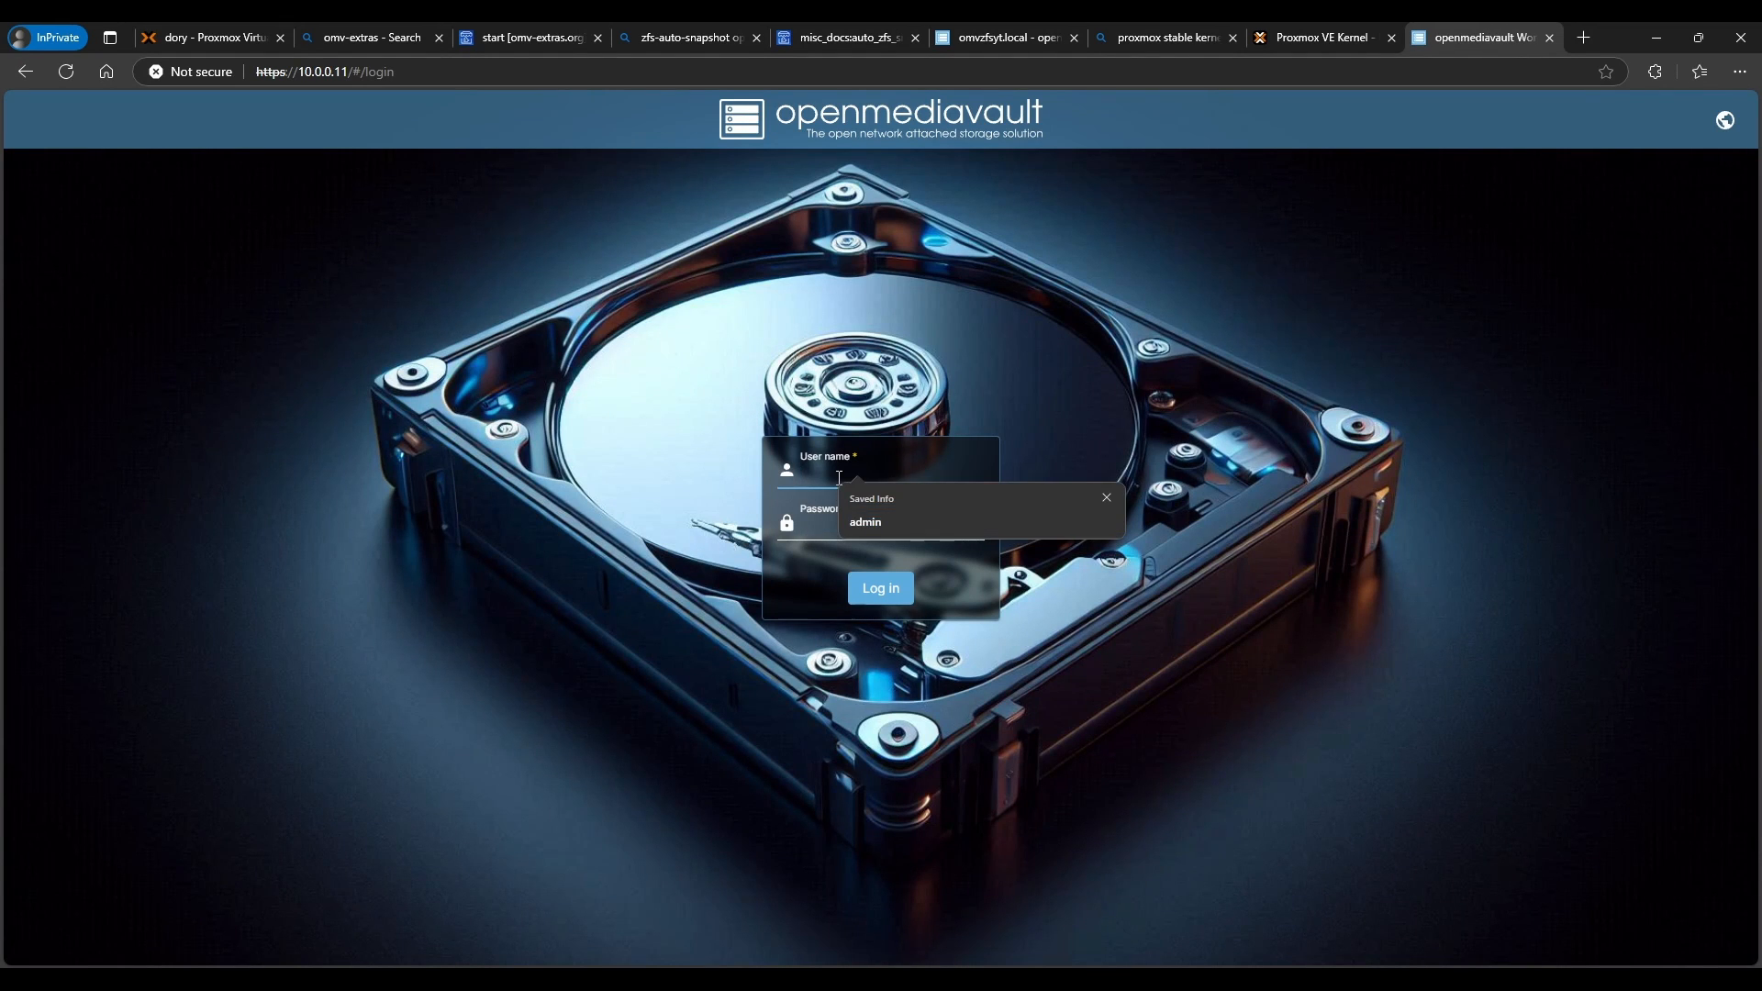
pyautogui.write('admin')
pyautogui.press('Tab')
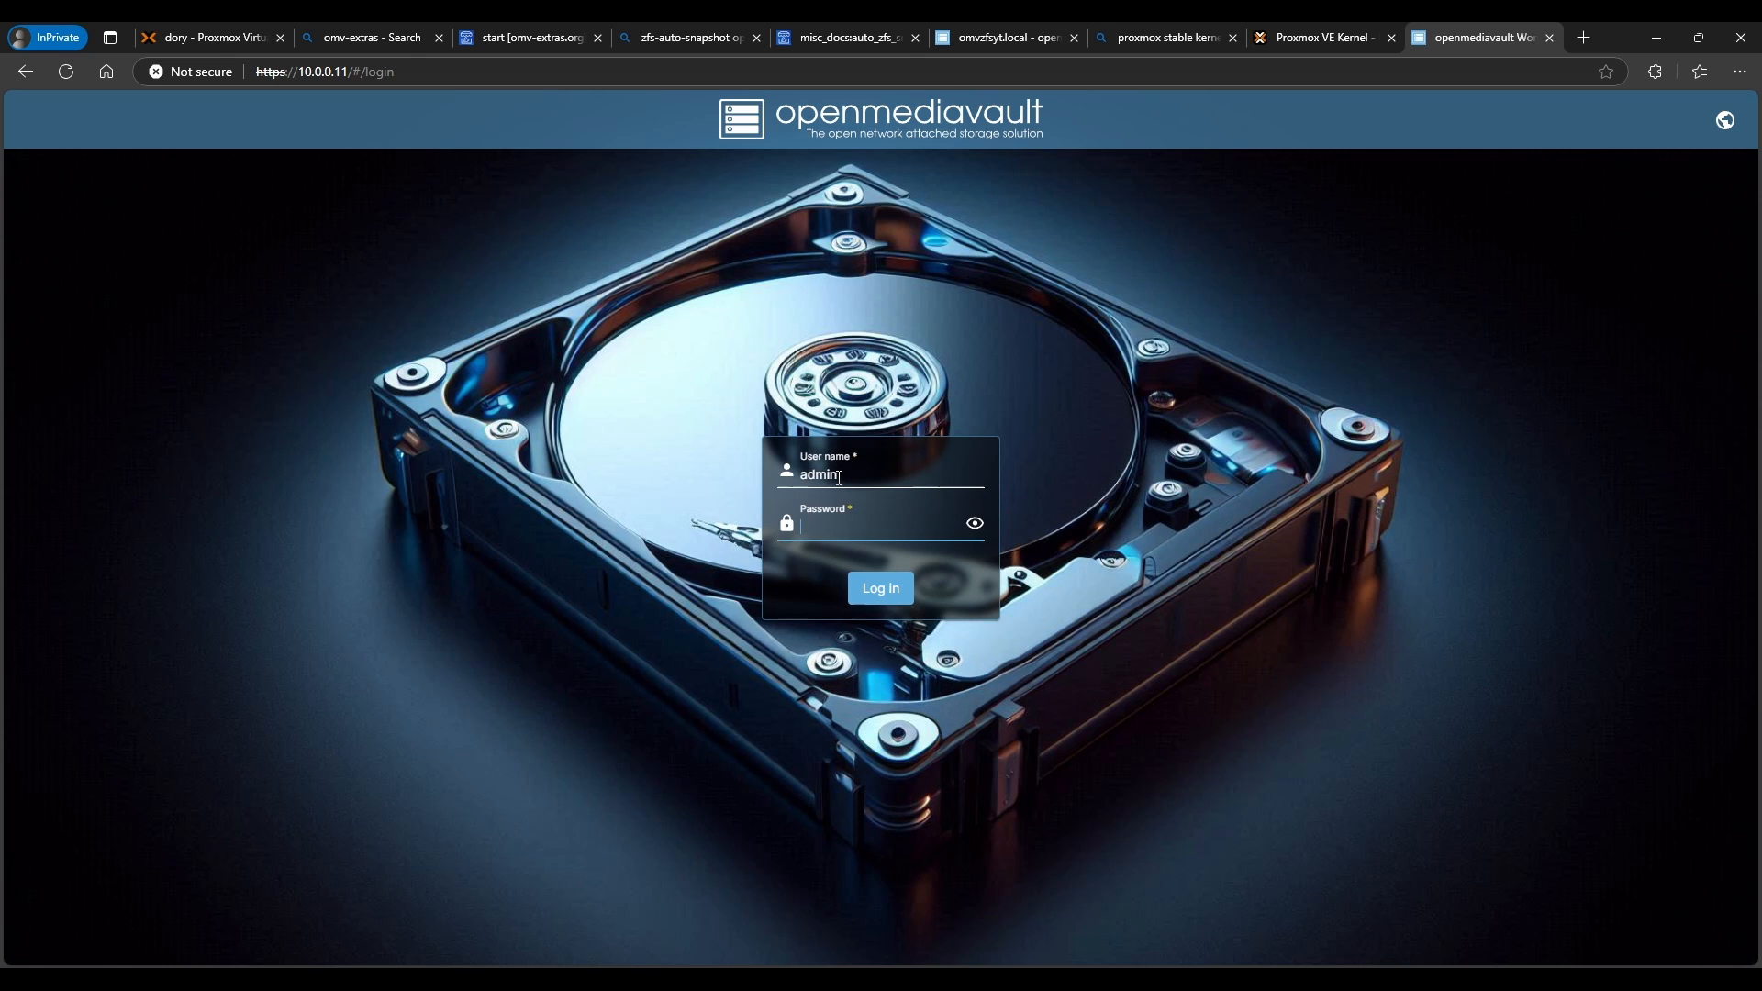
pyautogui.write('•••••••••••')
pyautogui.press('Return')
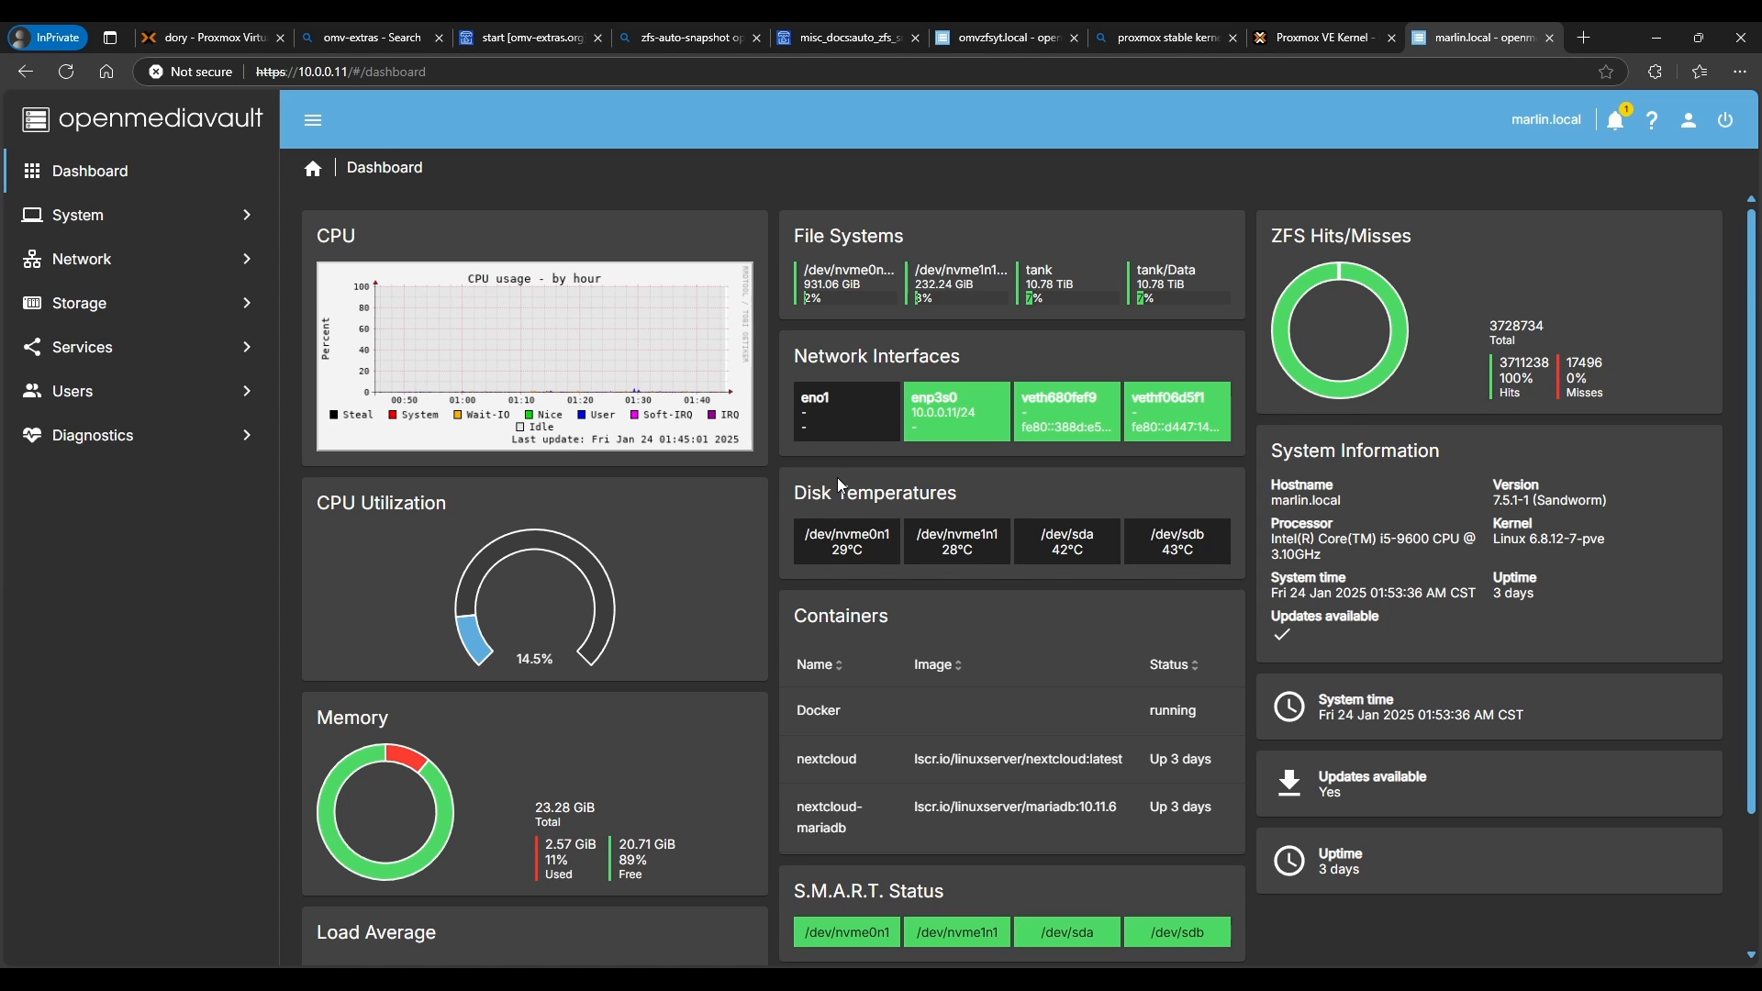
# - Review the dashboard widgets and the status details of the ZFS pool tank, and return to the dashboard
pyautogui.scroll(-2, 514, 684)
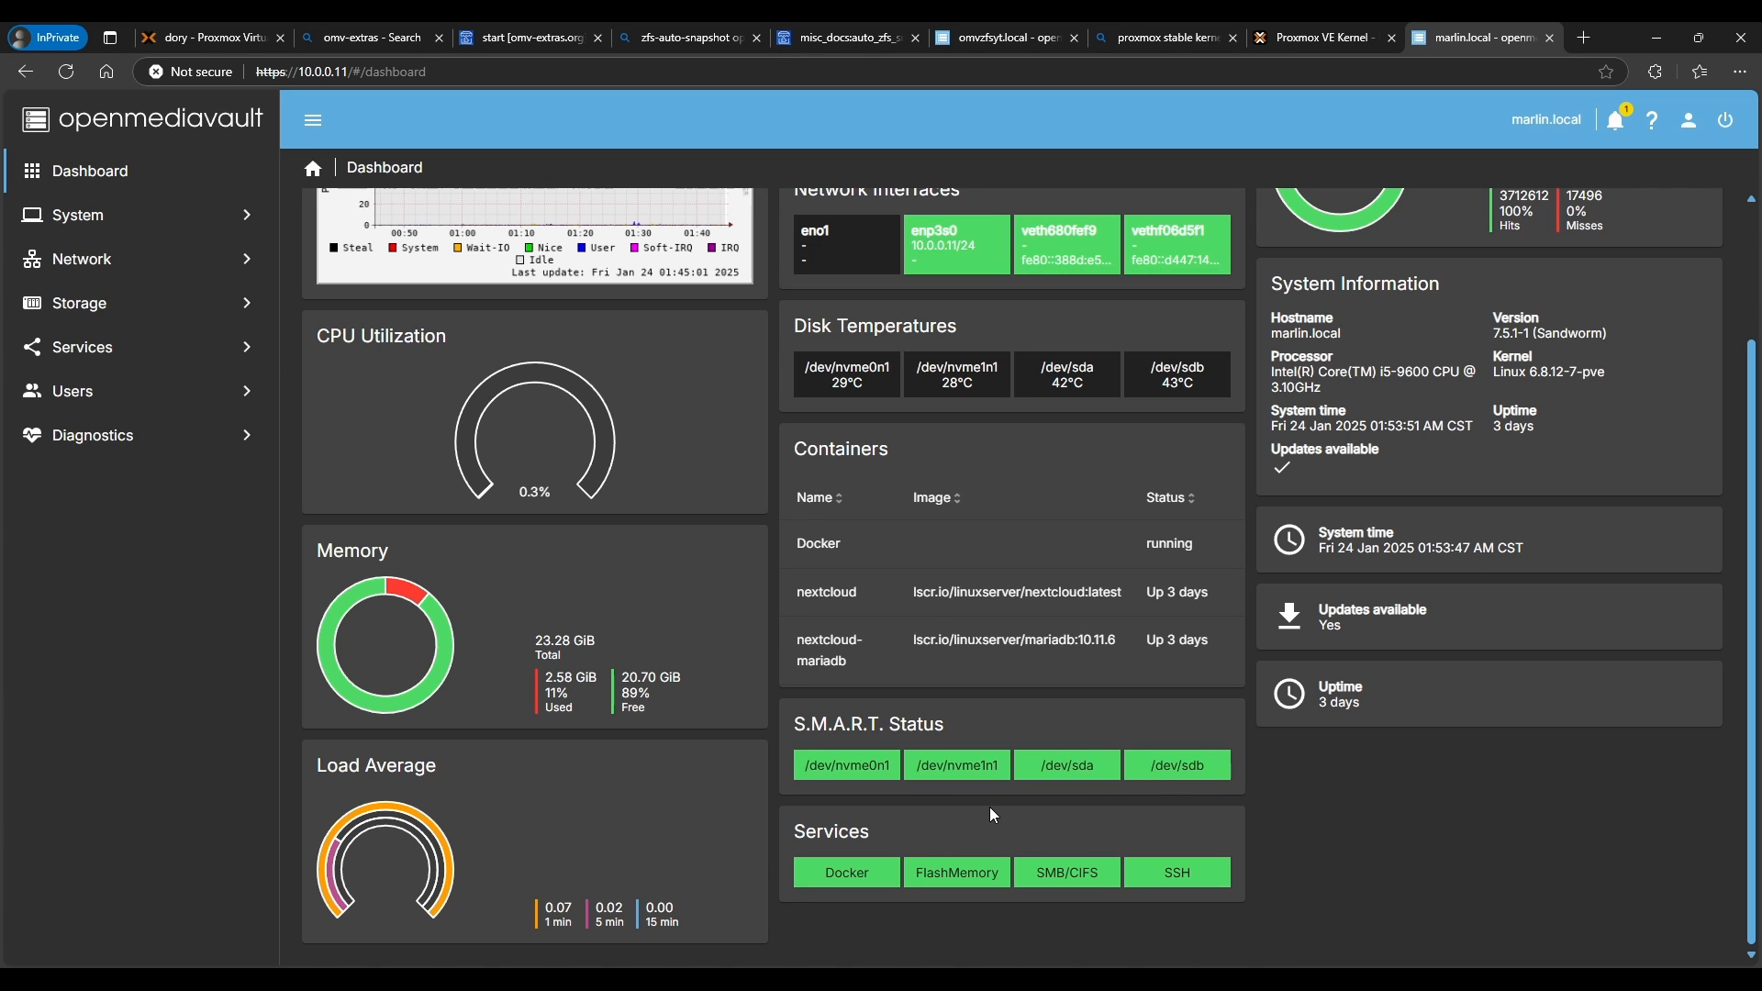
pyautogui.scroll(2, 989, 807)
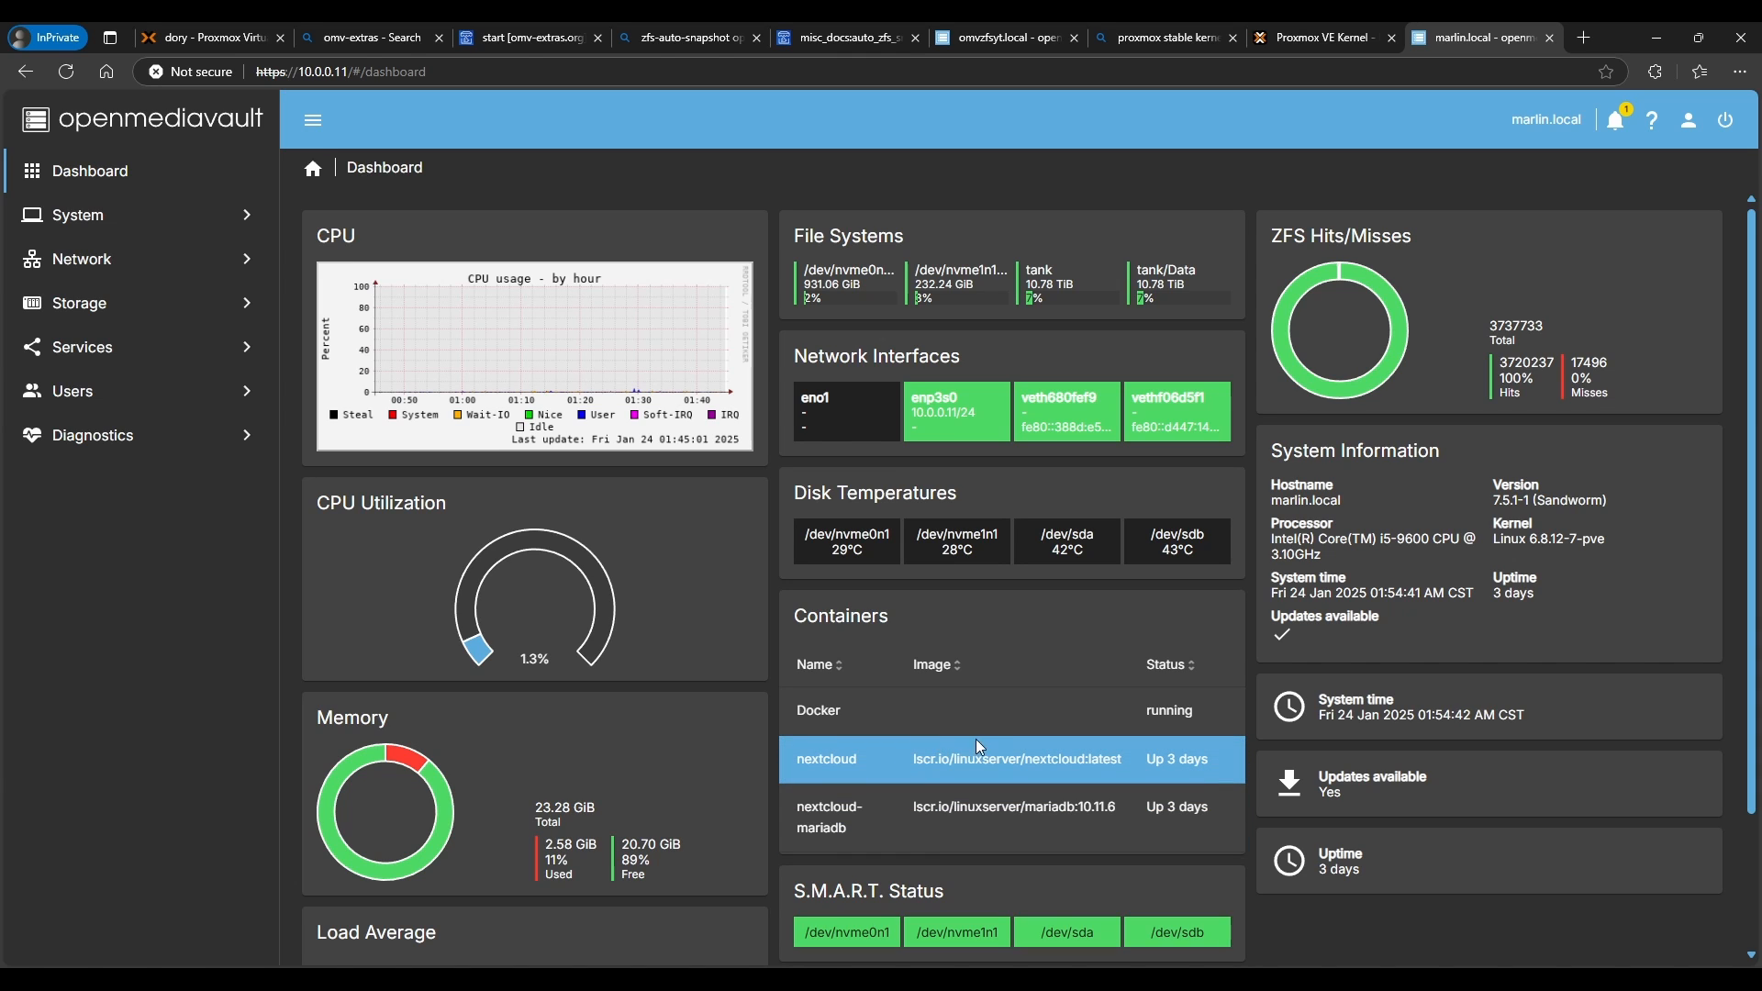
pyautogui.click(152, 310)
pyautogui.click(140, 445)
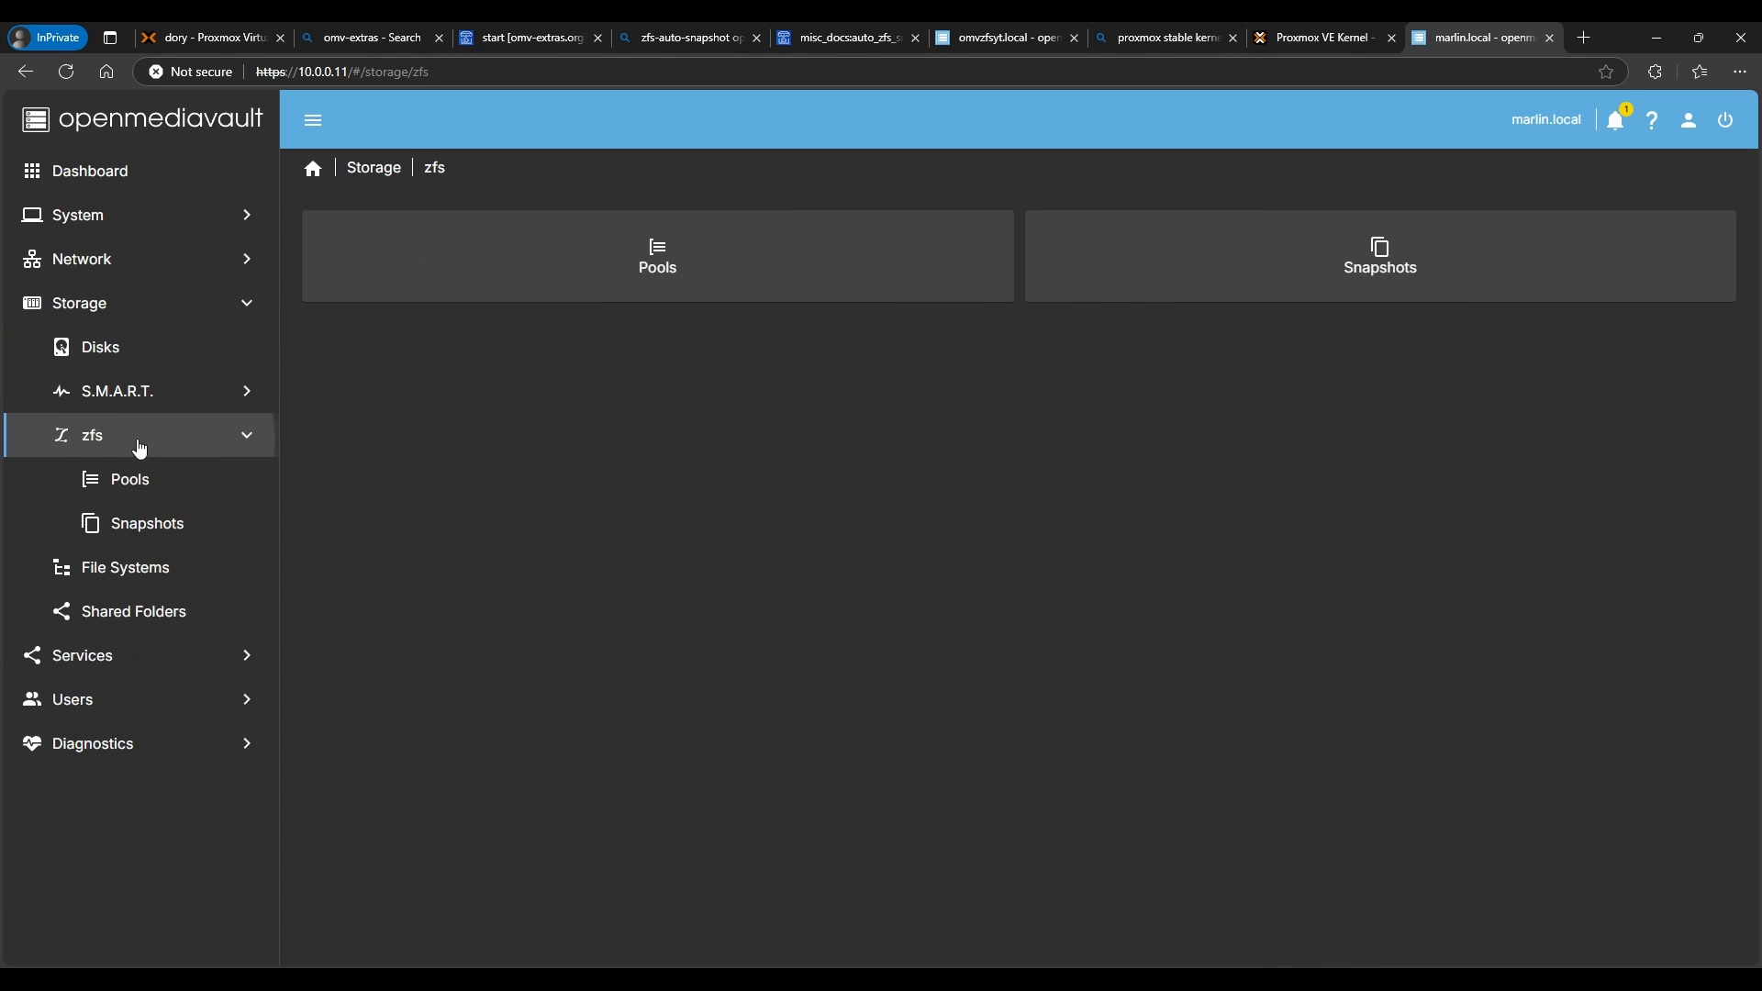
pyautogui.click(602, 258)
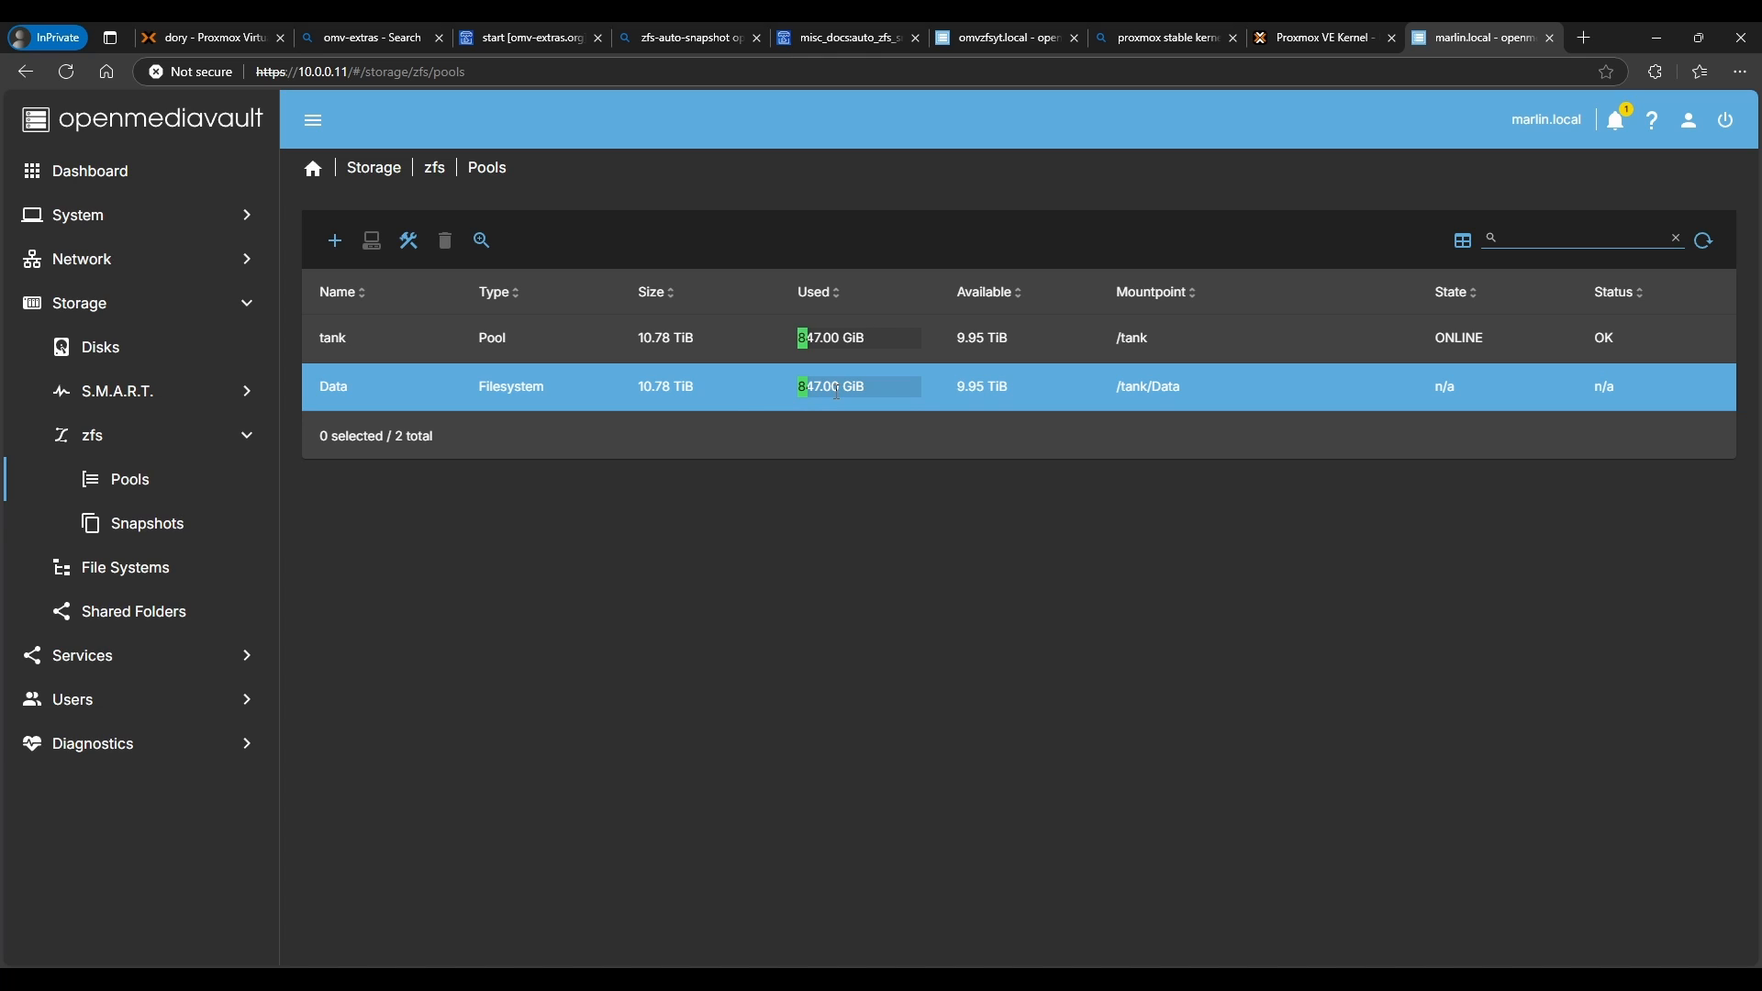
pyautogui.click(427, 342)
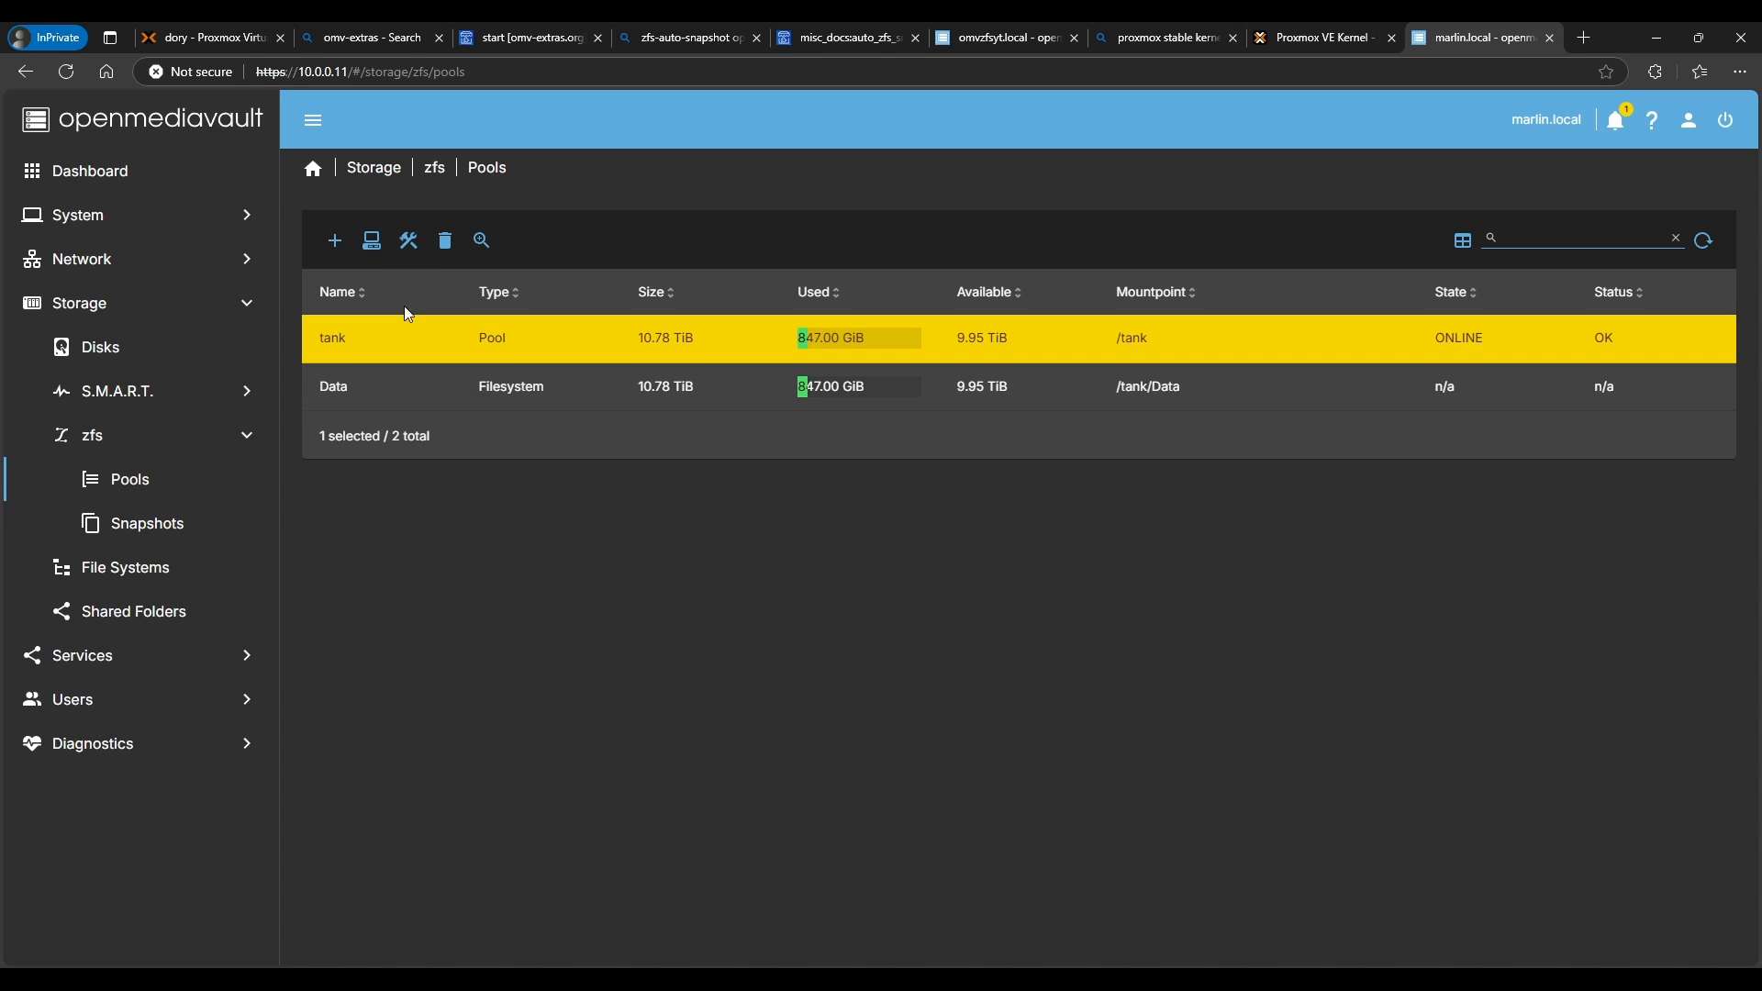
pyautogui.click(408, 243)
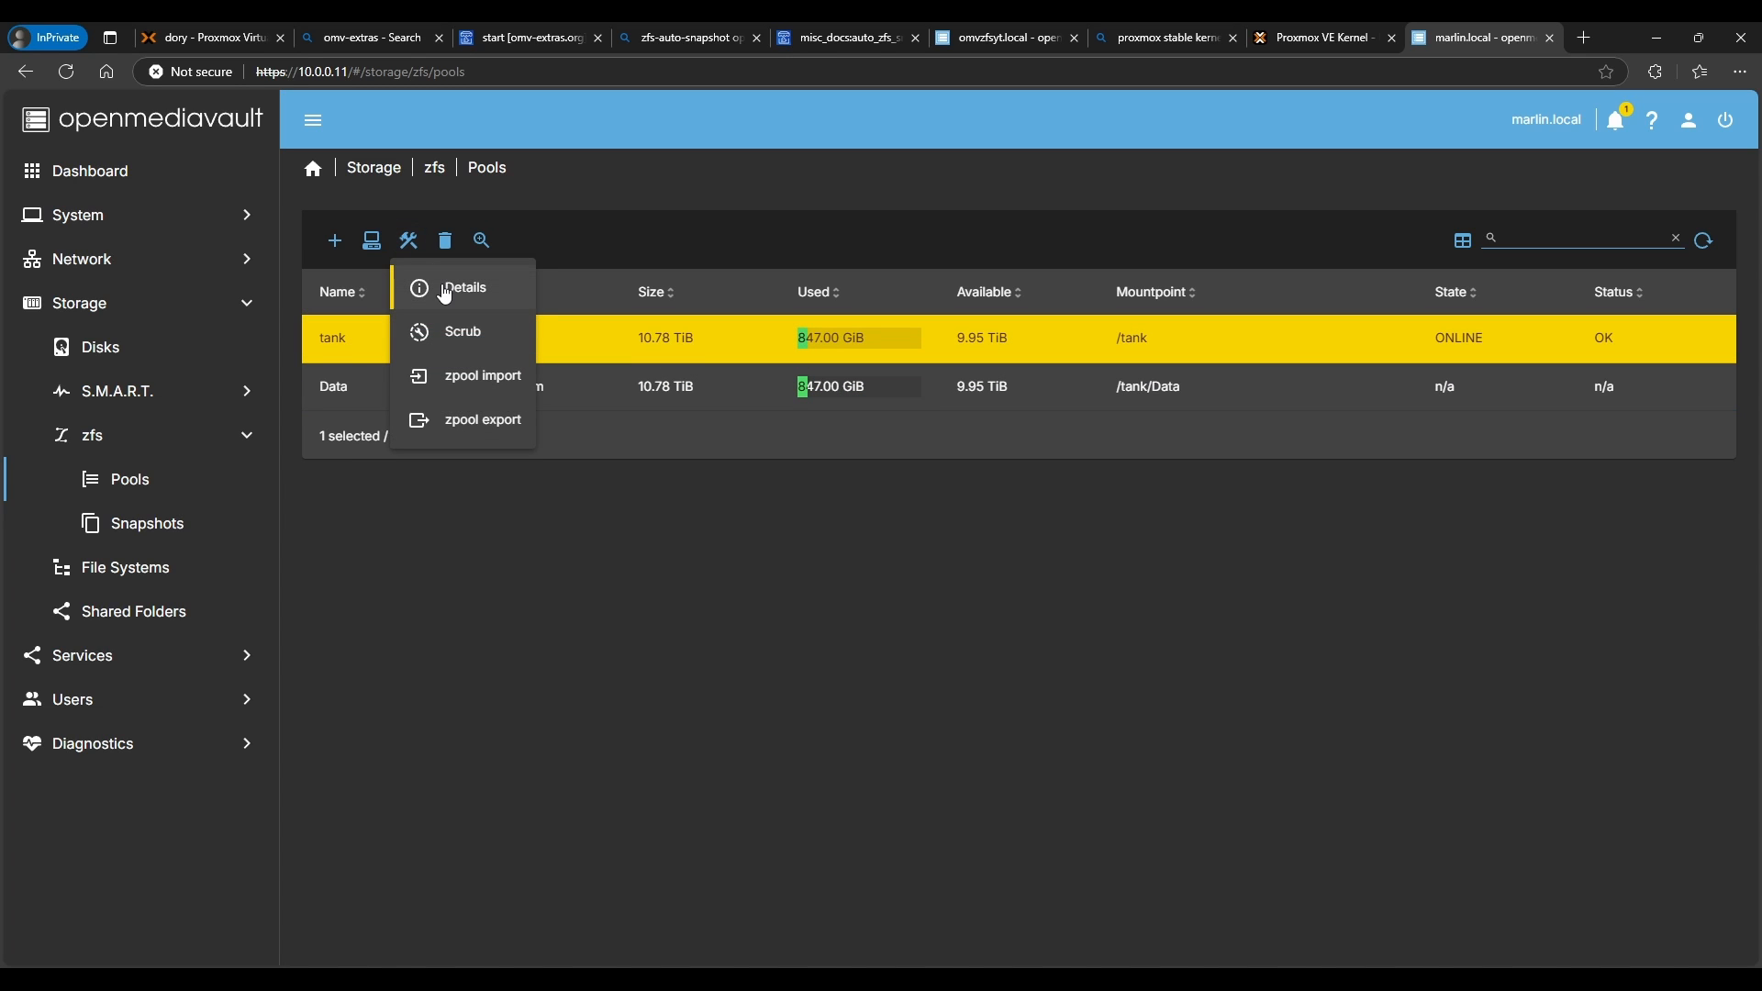
pyautogui.click(446, 292)
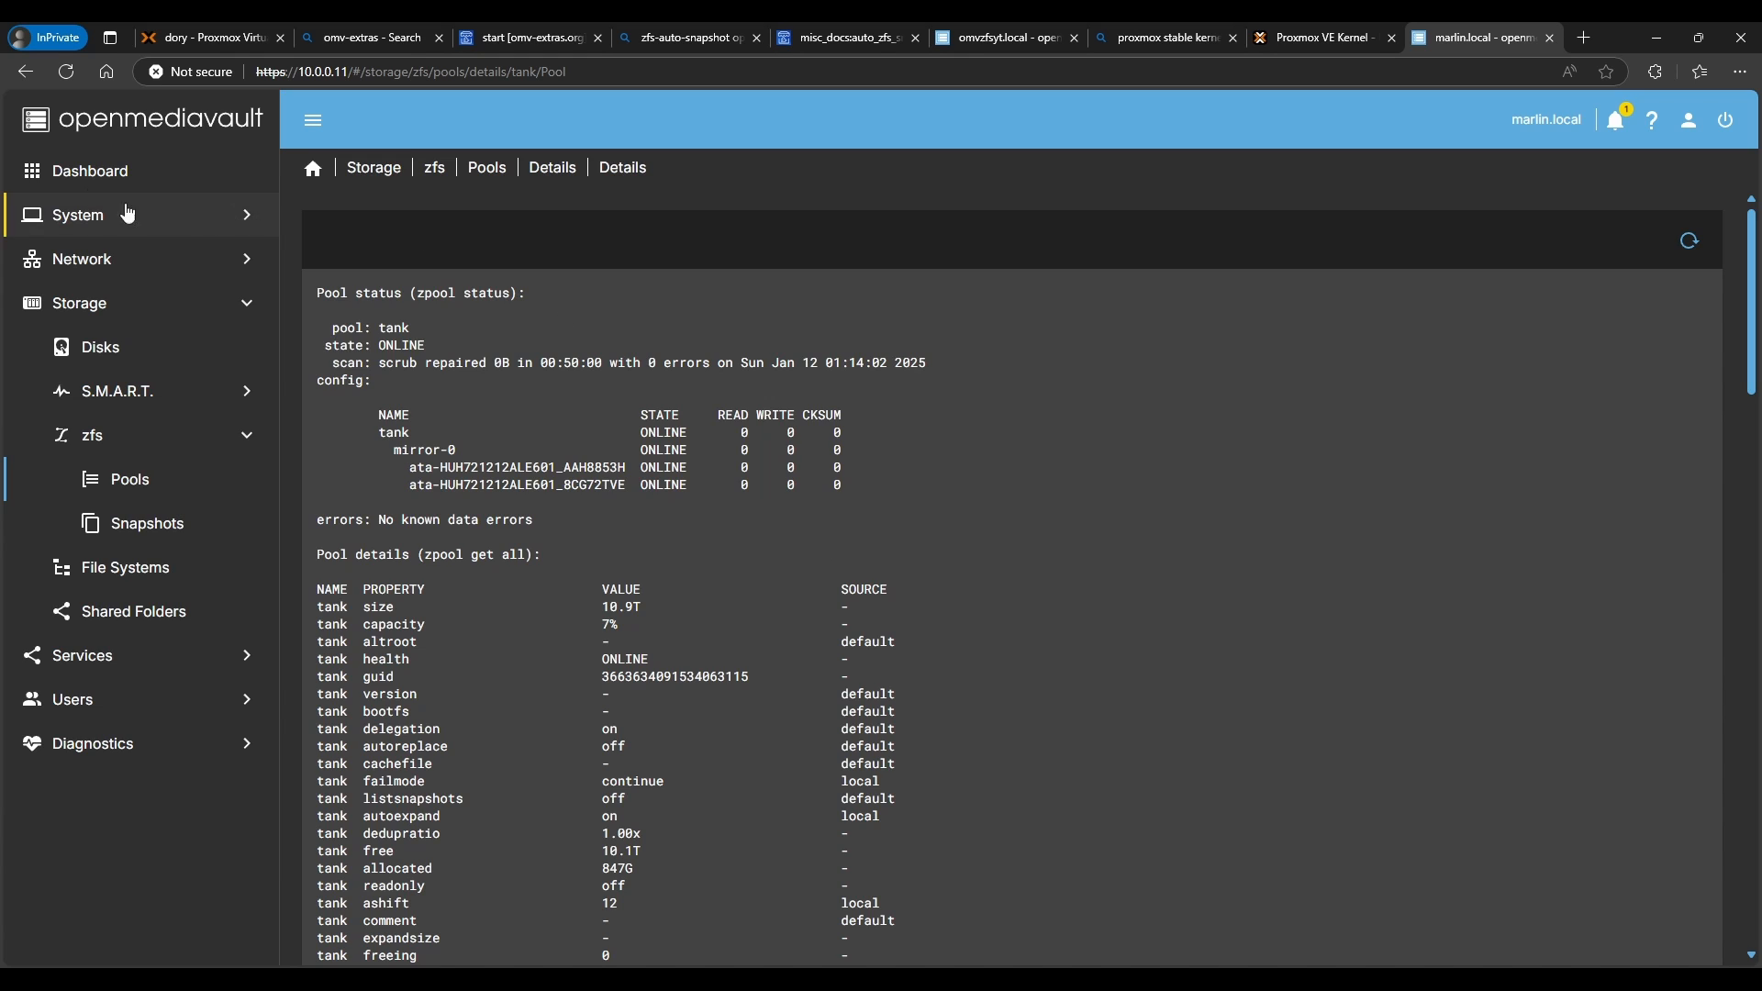
pyautogui.click(120, 172)
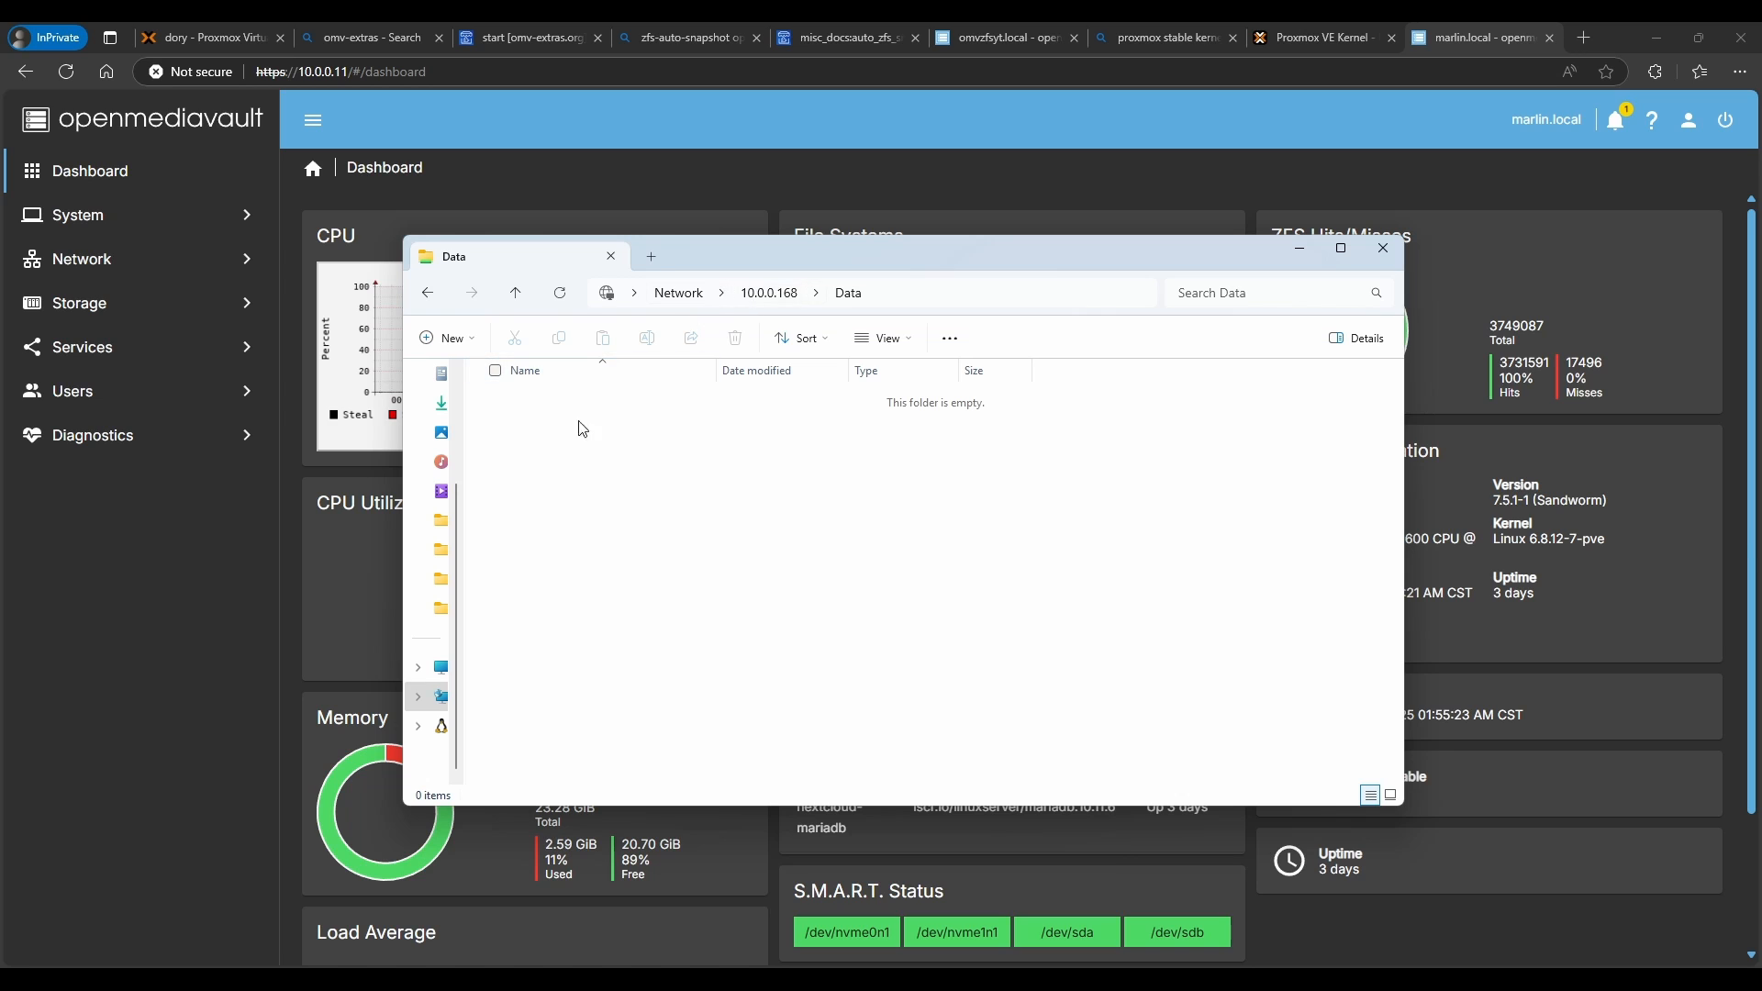
# - Open the mapped network drive Data (Z:) on 10.0.0.11 in File Explorer and copy AlmaLinux-9.2-x86_64-dvd.iso into it from the desktop
pyautogui.click(439, 668)
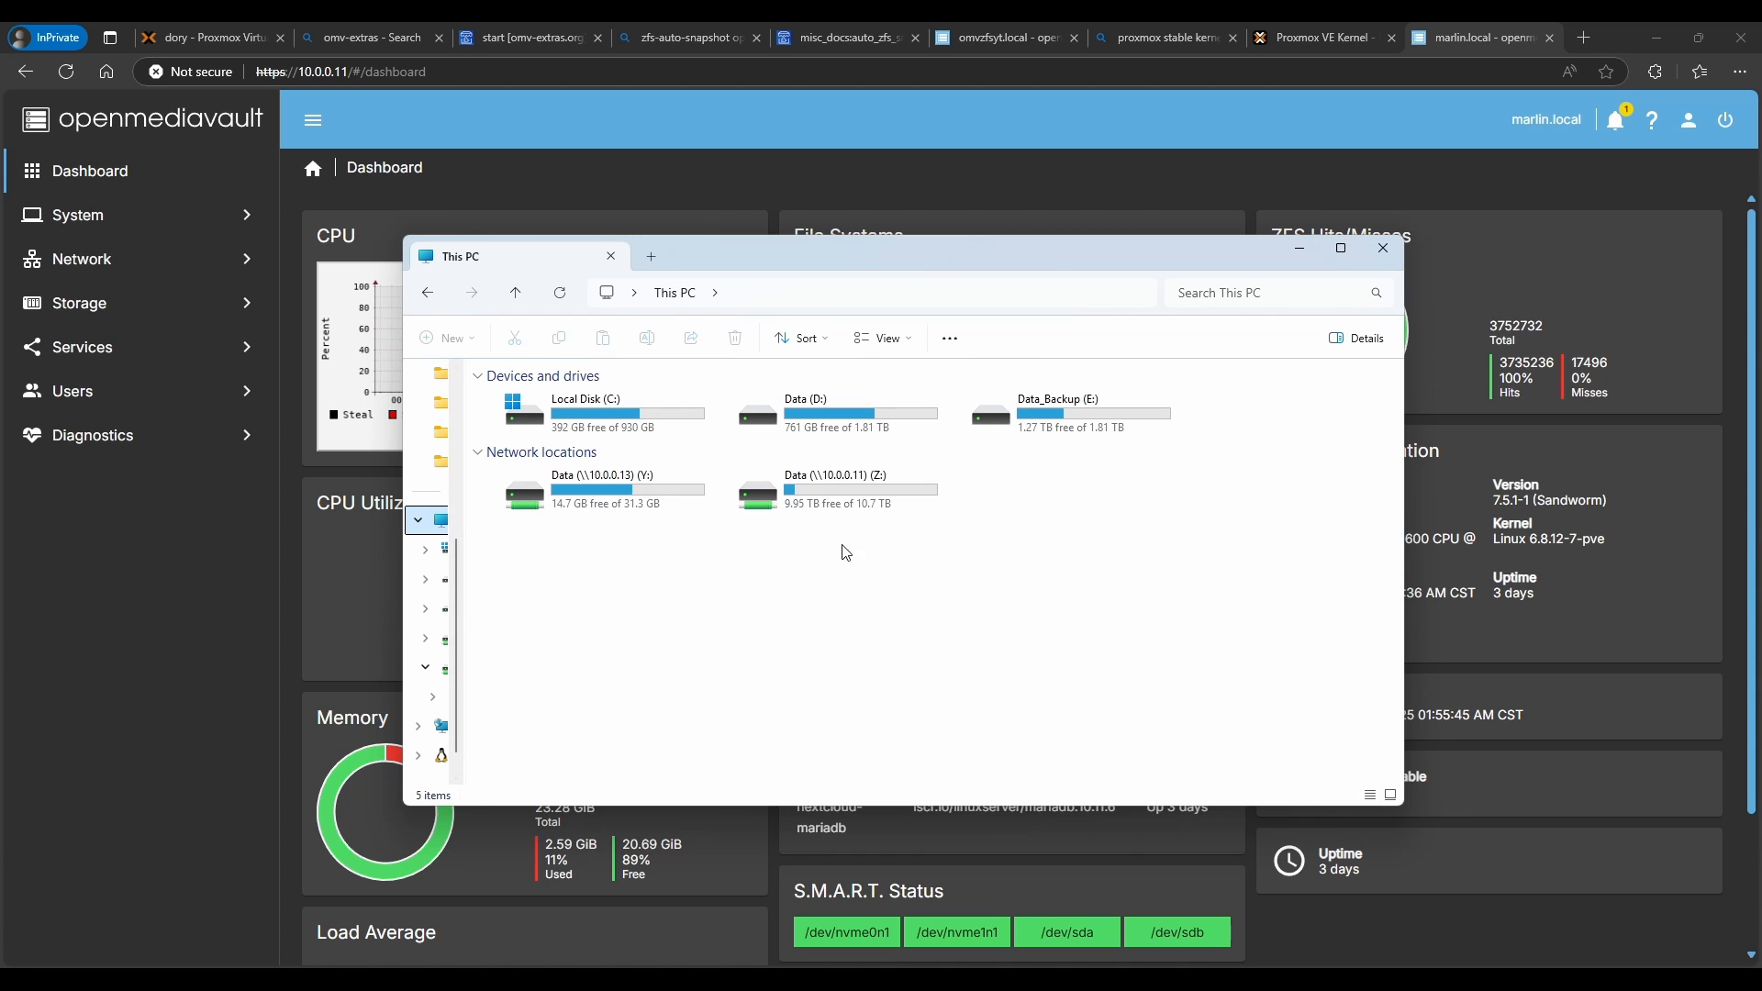
pyautogui.click(819, 494)
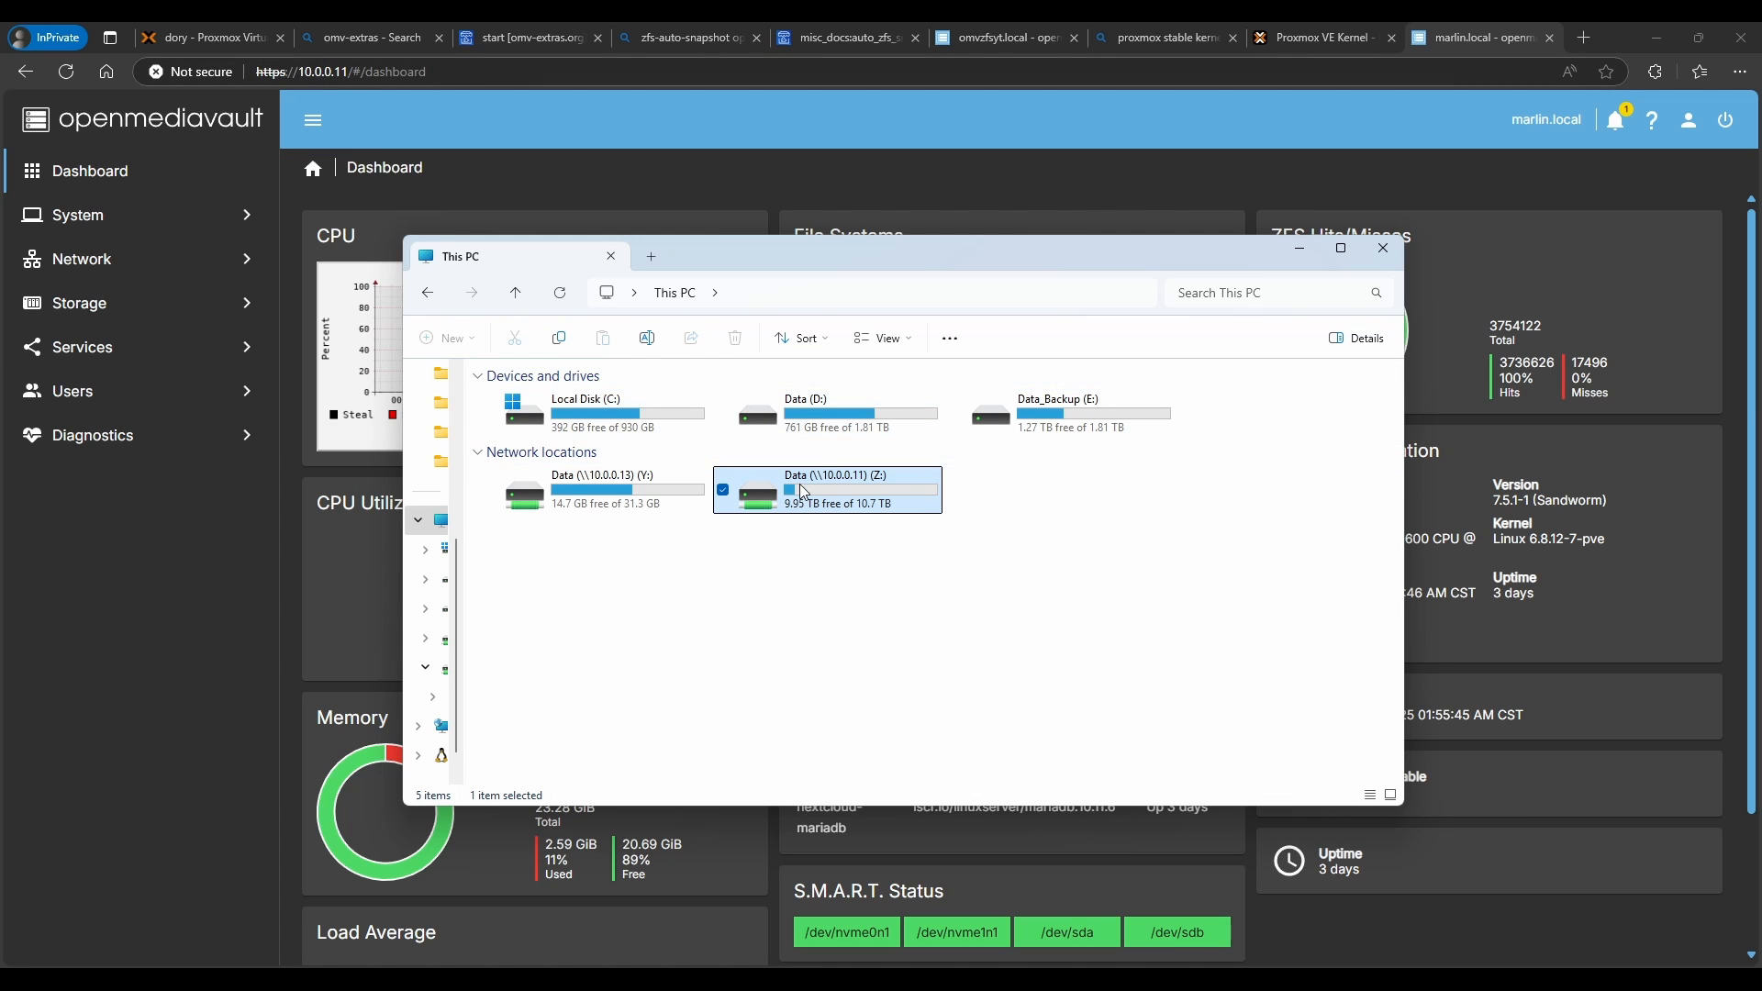
pyautogui.doubleClick(841, 493)
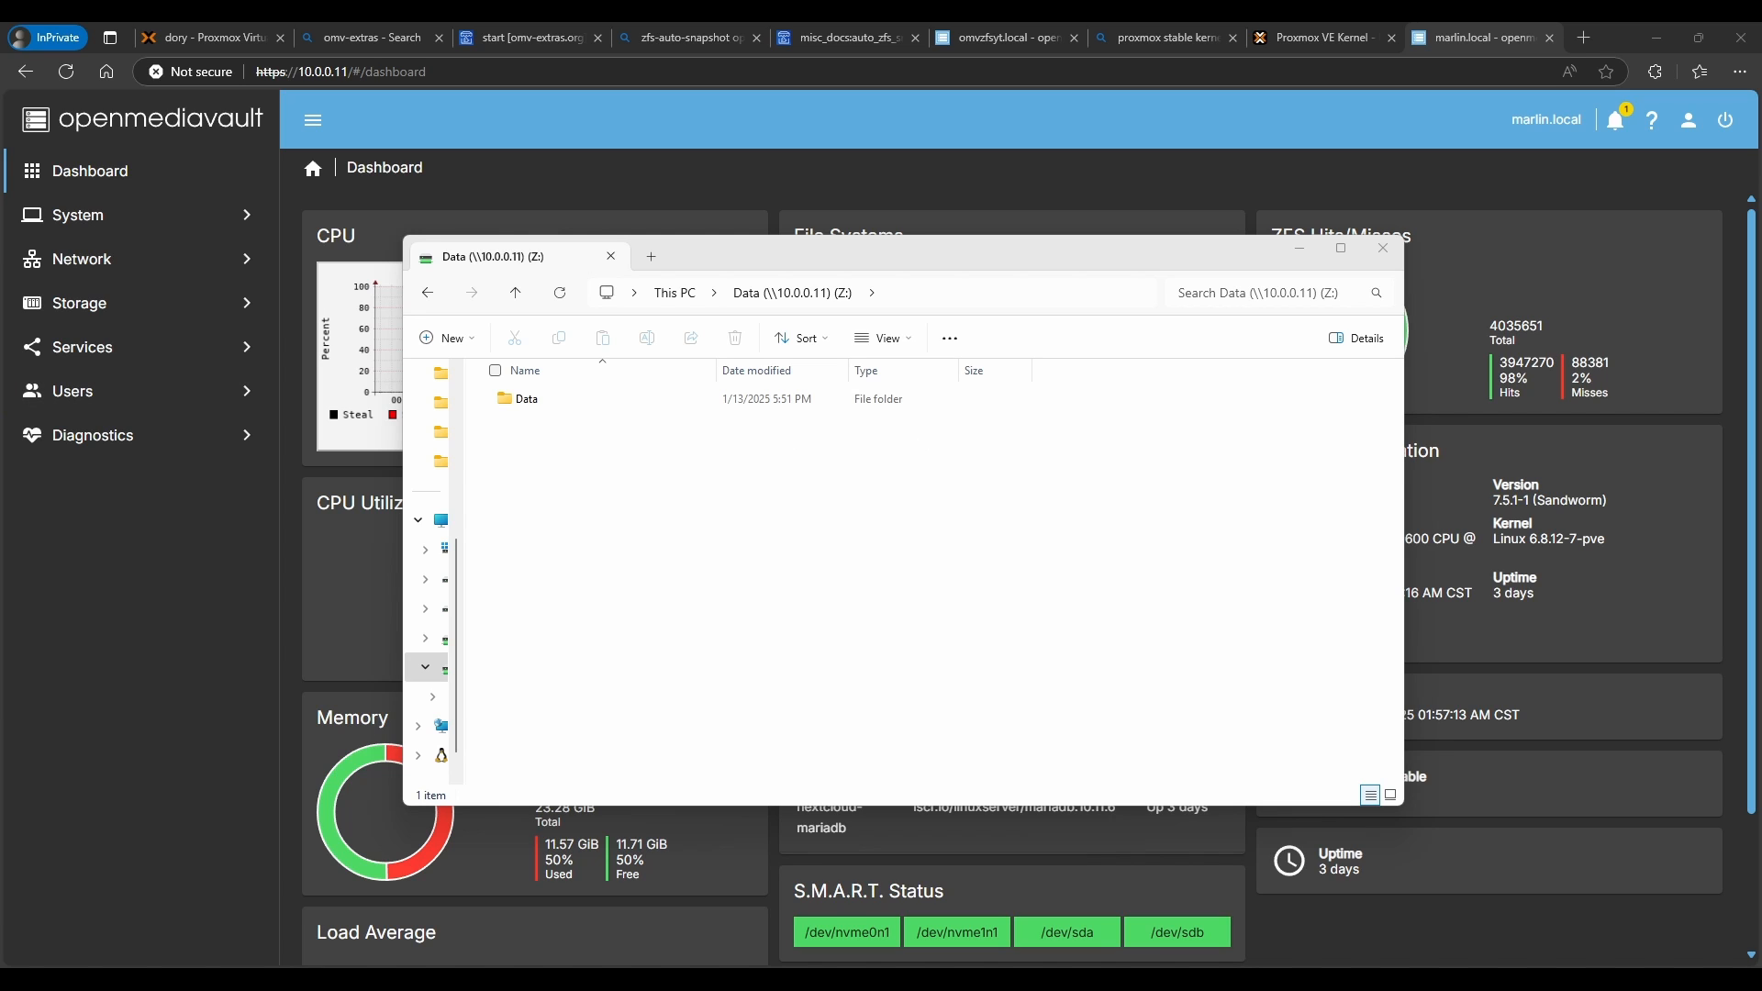
pyautogui.moveTo(251, 477); pyautogui.dragTo(628, 476)
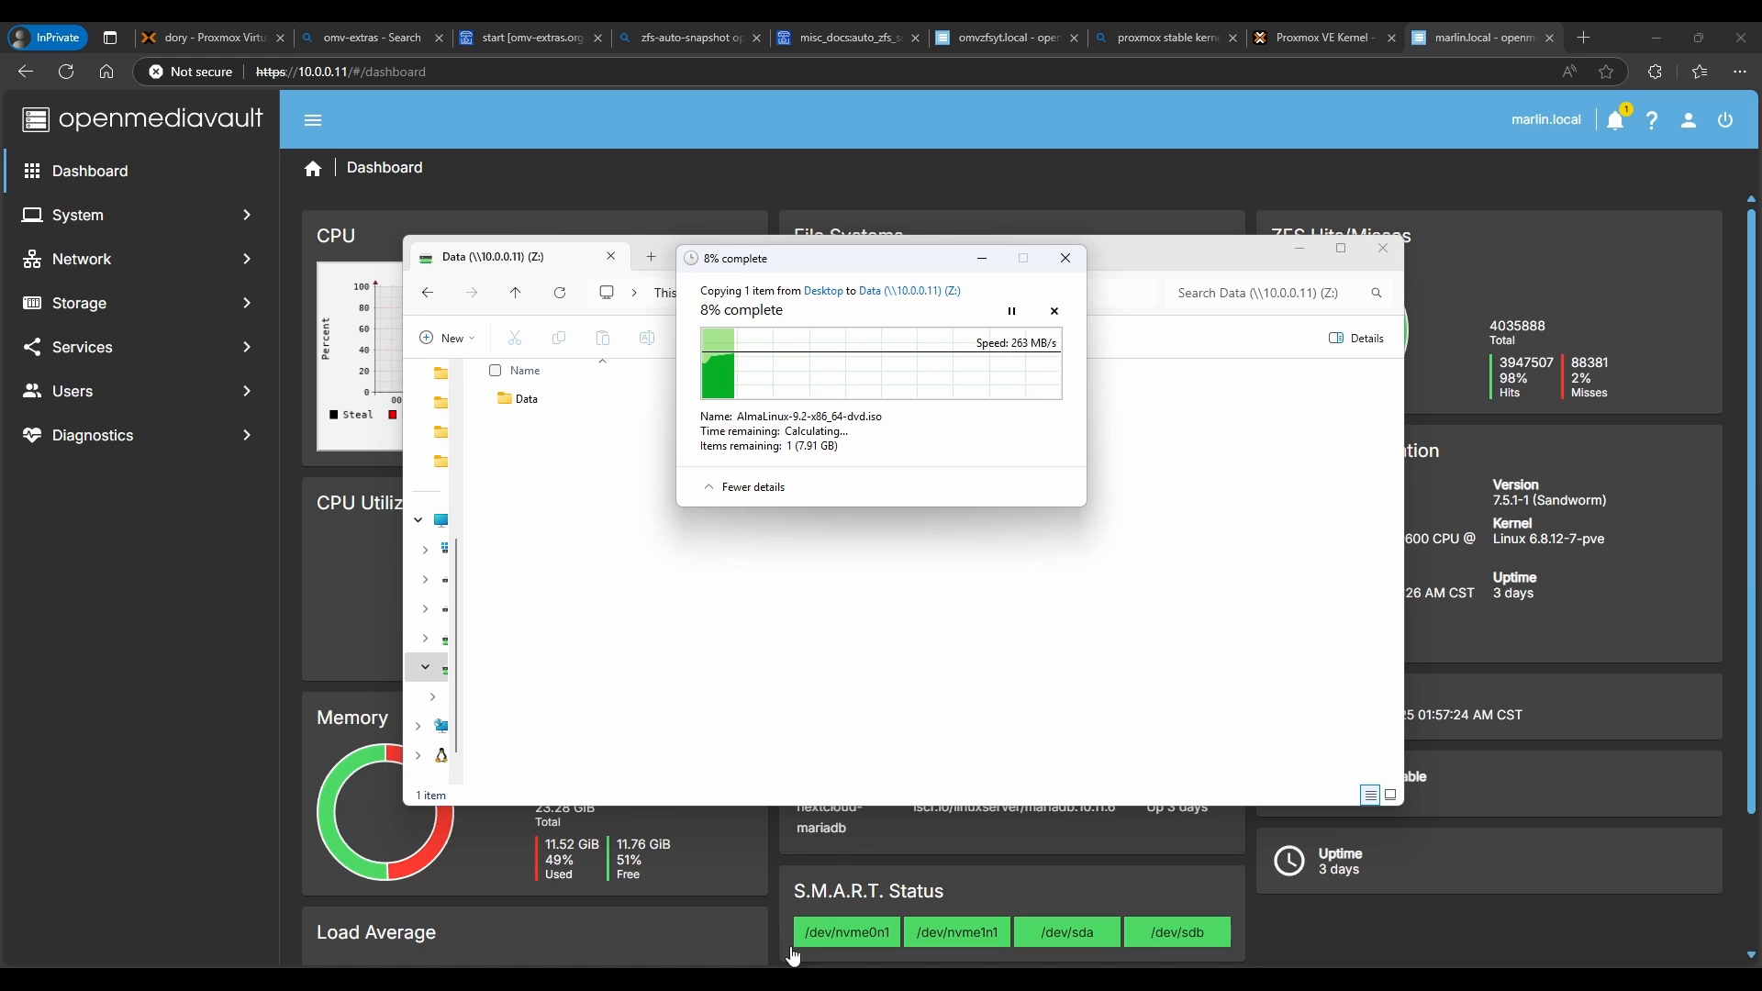
# - Open Task Manager's Ethernet performance graph and arrange it beside the copy progress window to examine the transfer speed
pyautogui.rightClick(790, 978)
pyautogui.click(838, 920)
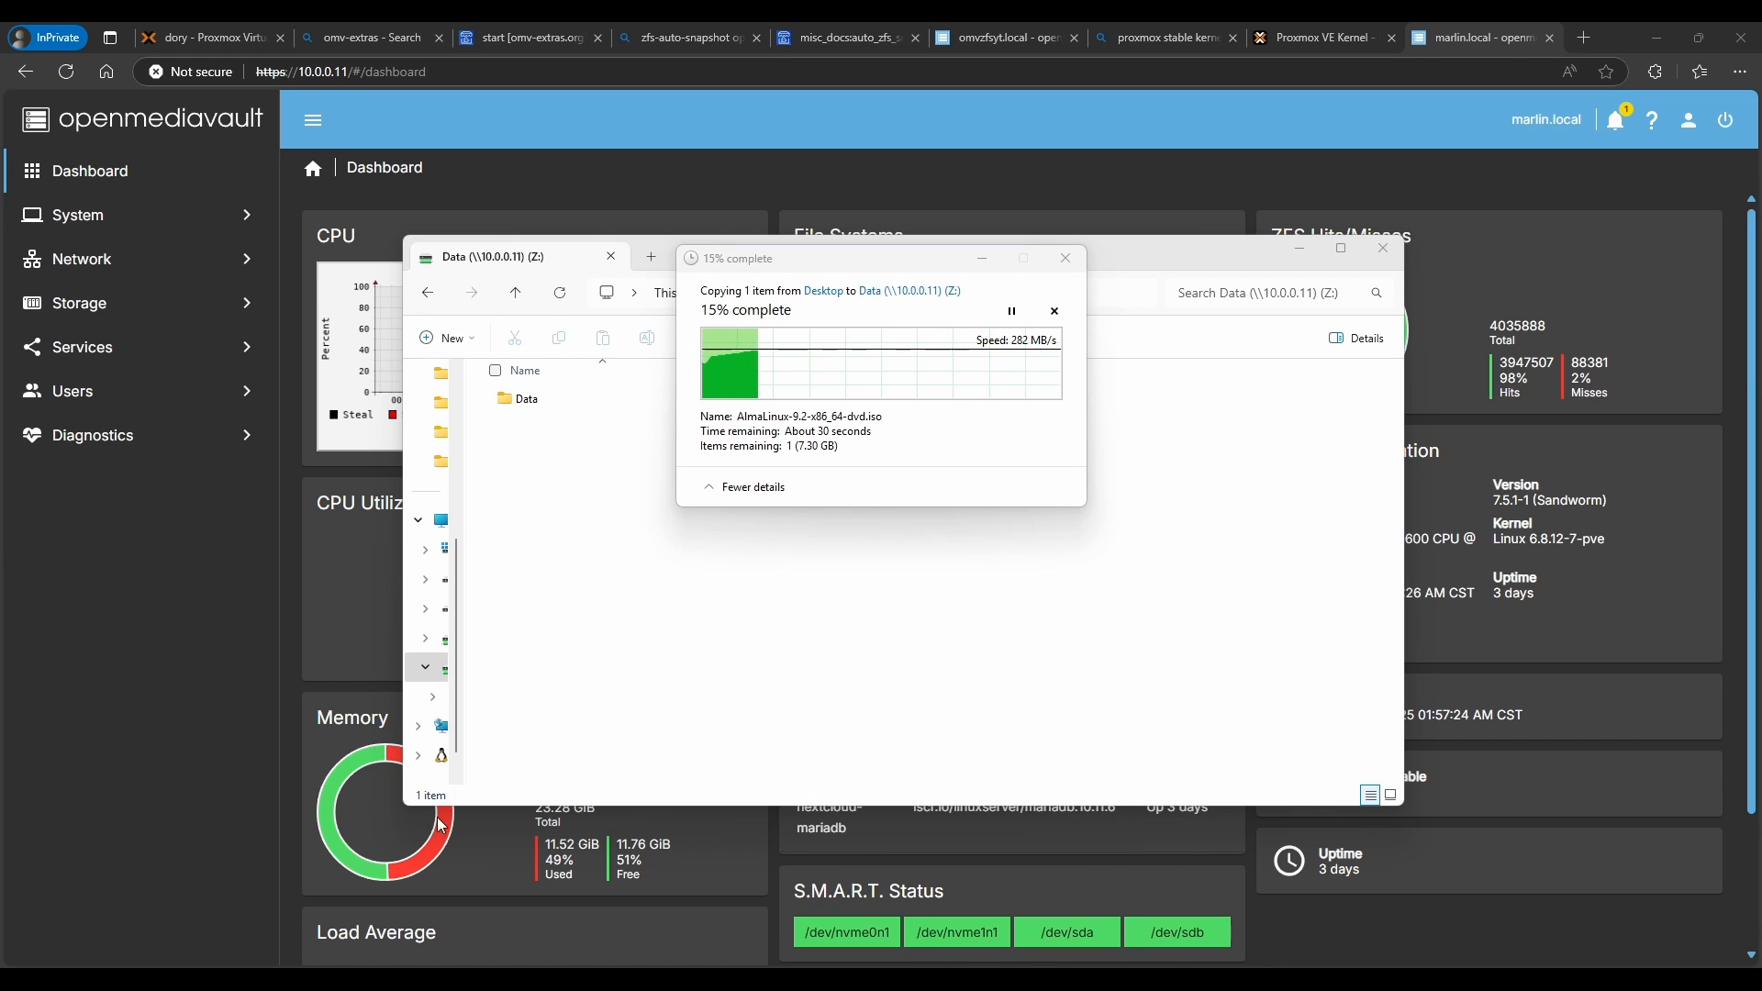
pyautogui.moveTo(704, 275); pyautogui.dragTo(0, 287)
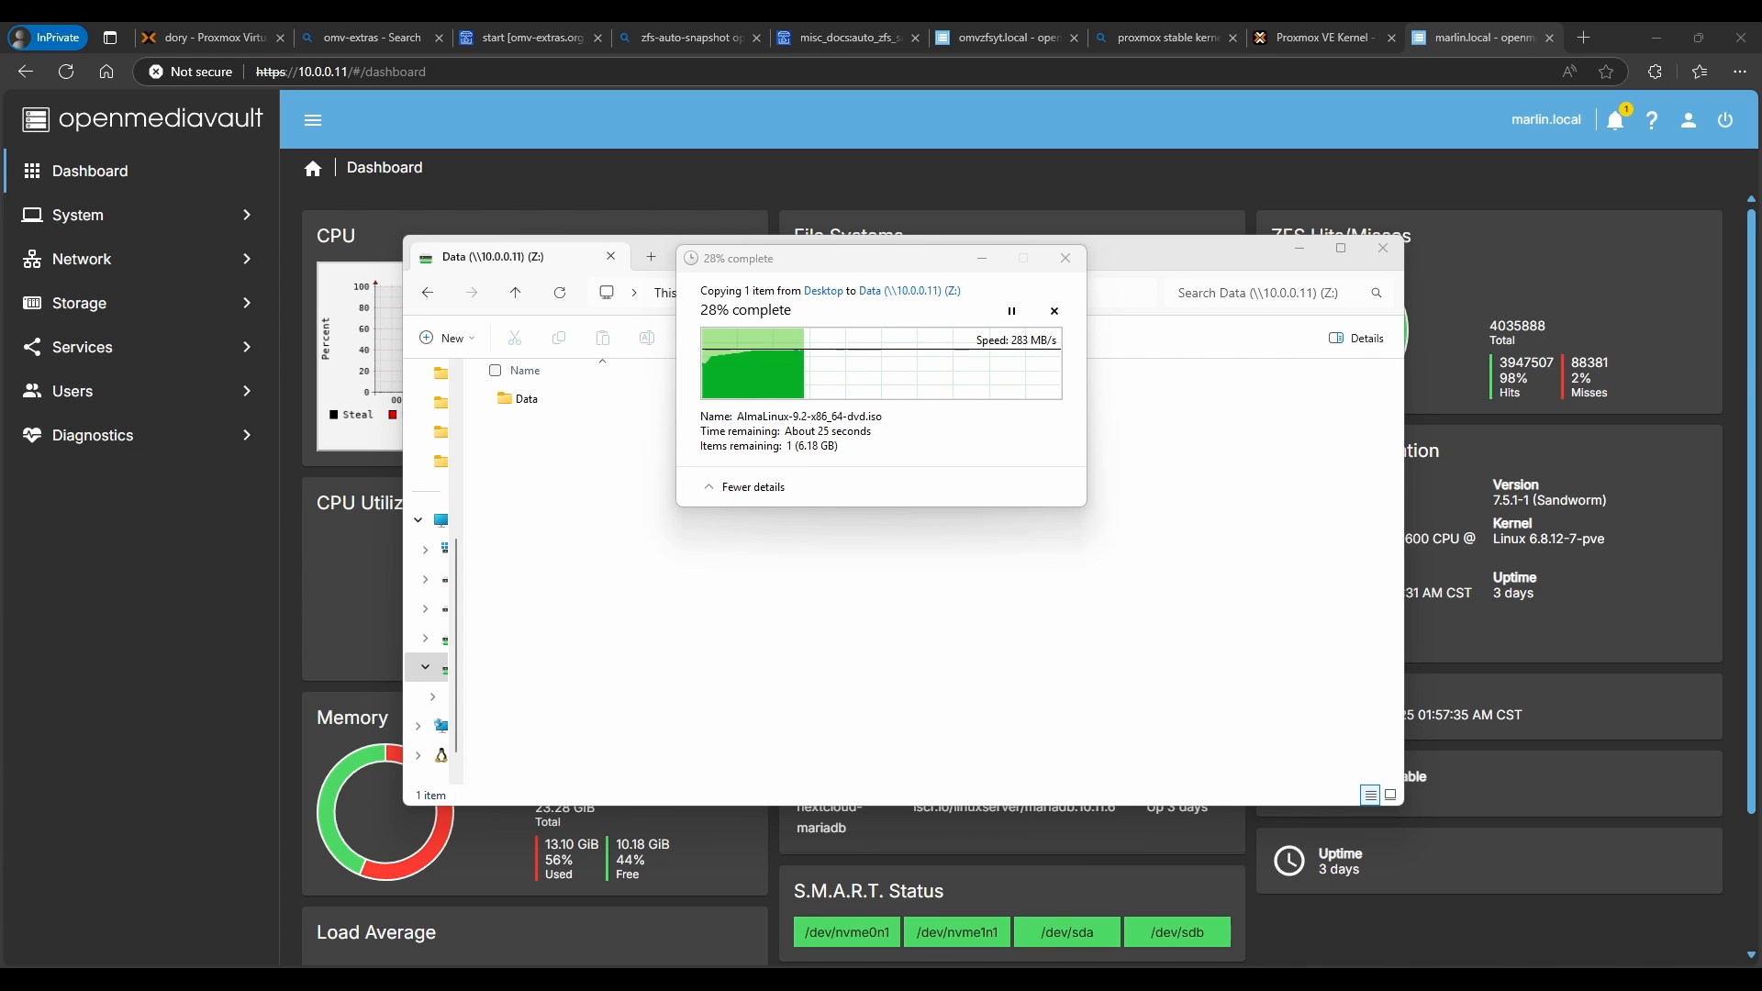
pyautogui.moveTo(0, 312); pyautogui.dragTo(948, 462)
pyautogui.click(836, 259)
pyautogui.moveTo(836, 264); pyautogui.dragTo(827, 149)
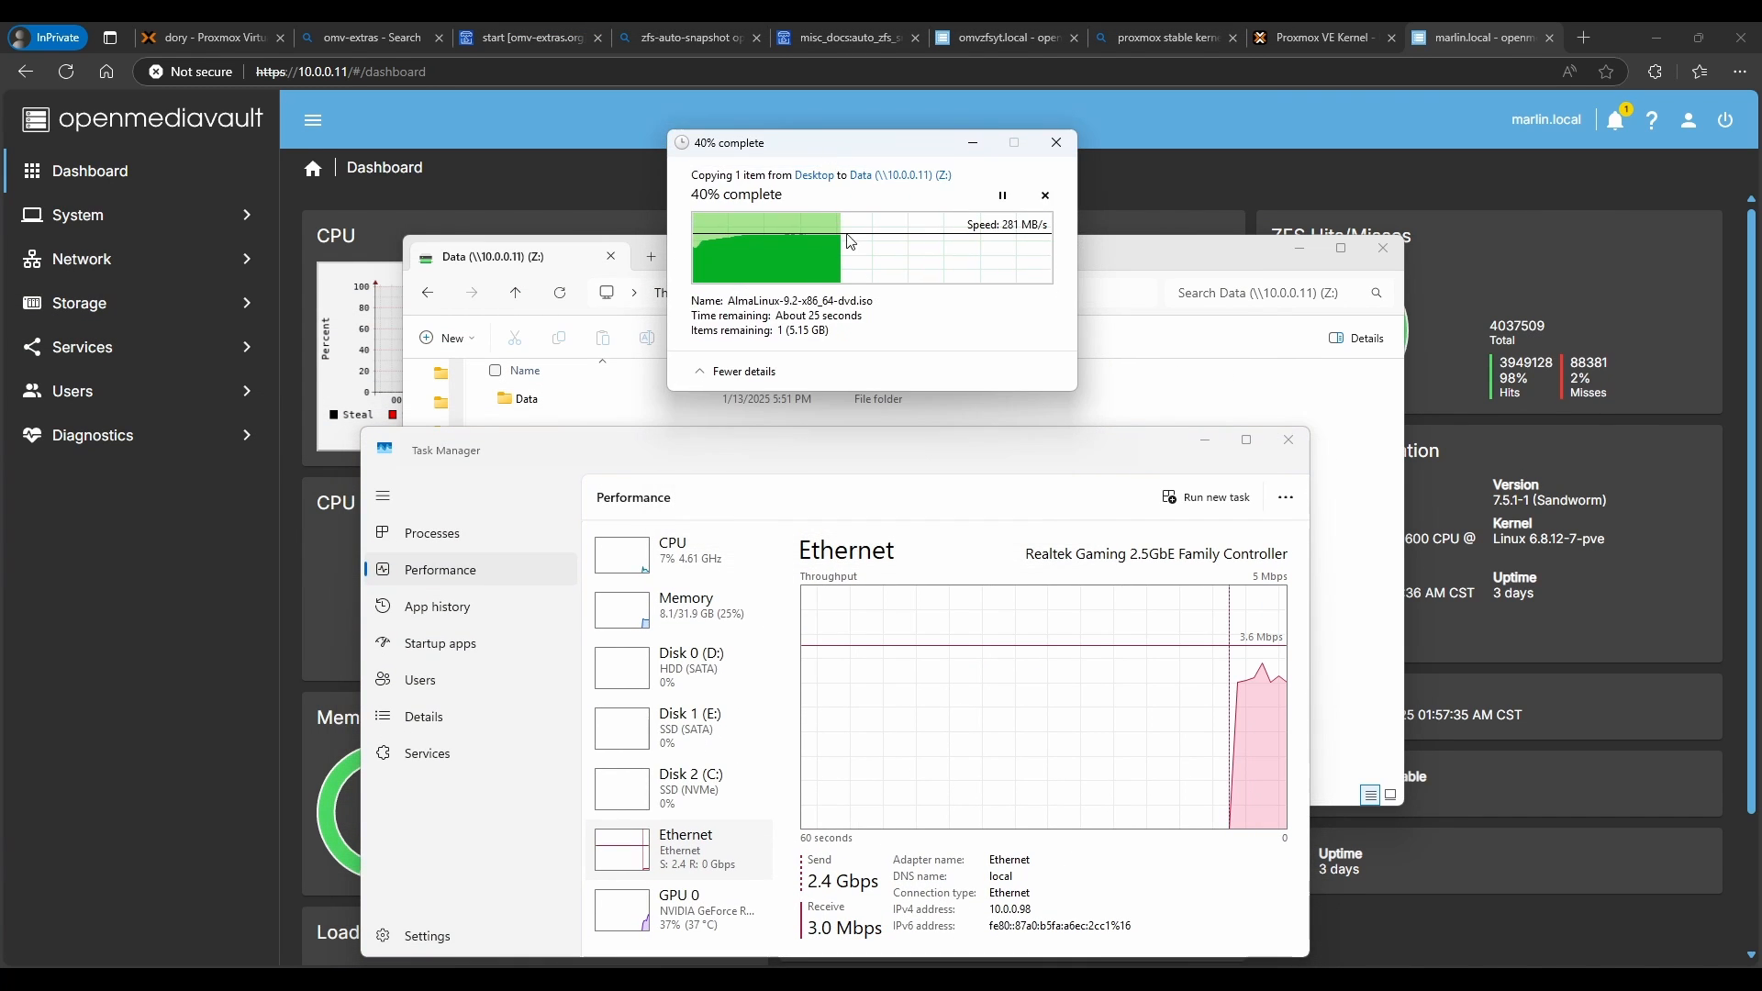
pyautogui.moveTo(786, 465); pyautogui.dragTo(744, 413)
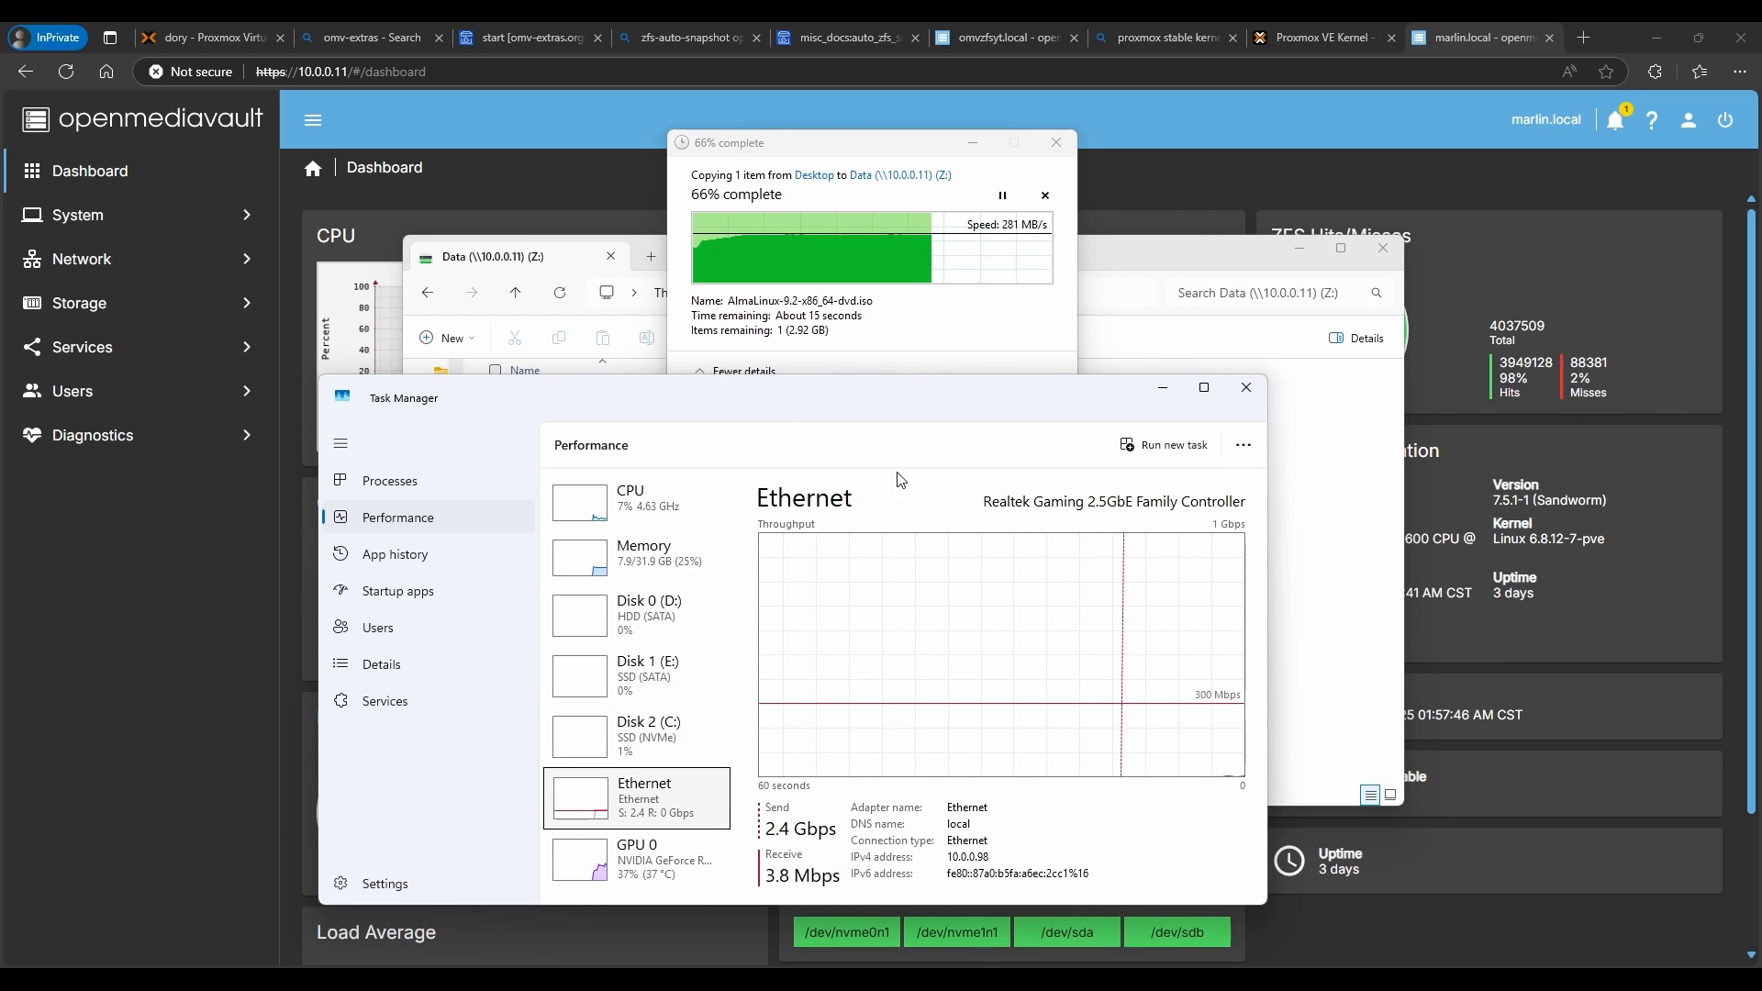
pyautogui.moveTo(897, 394); pyautogui.dragTo(1279, 427)
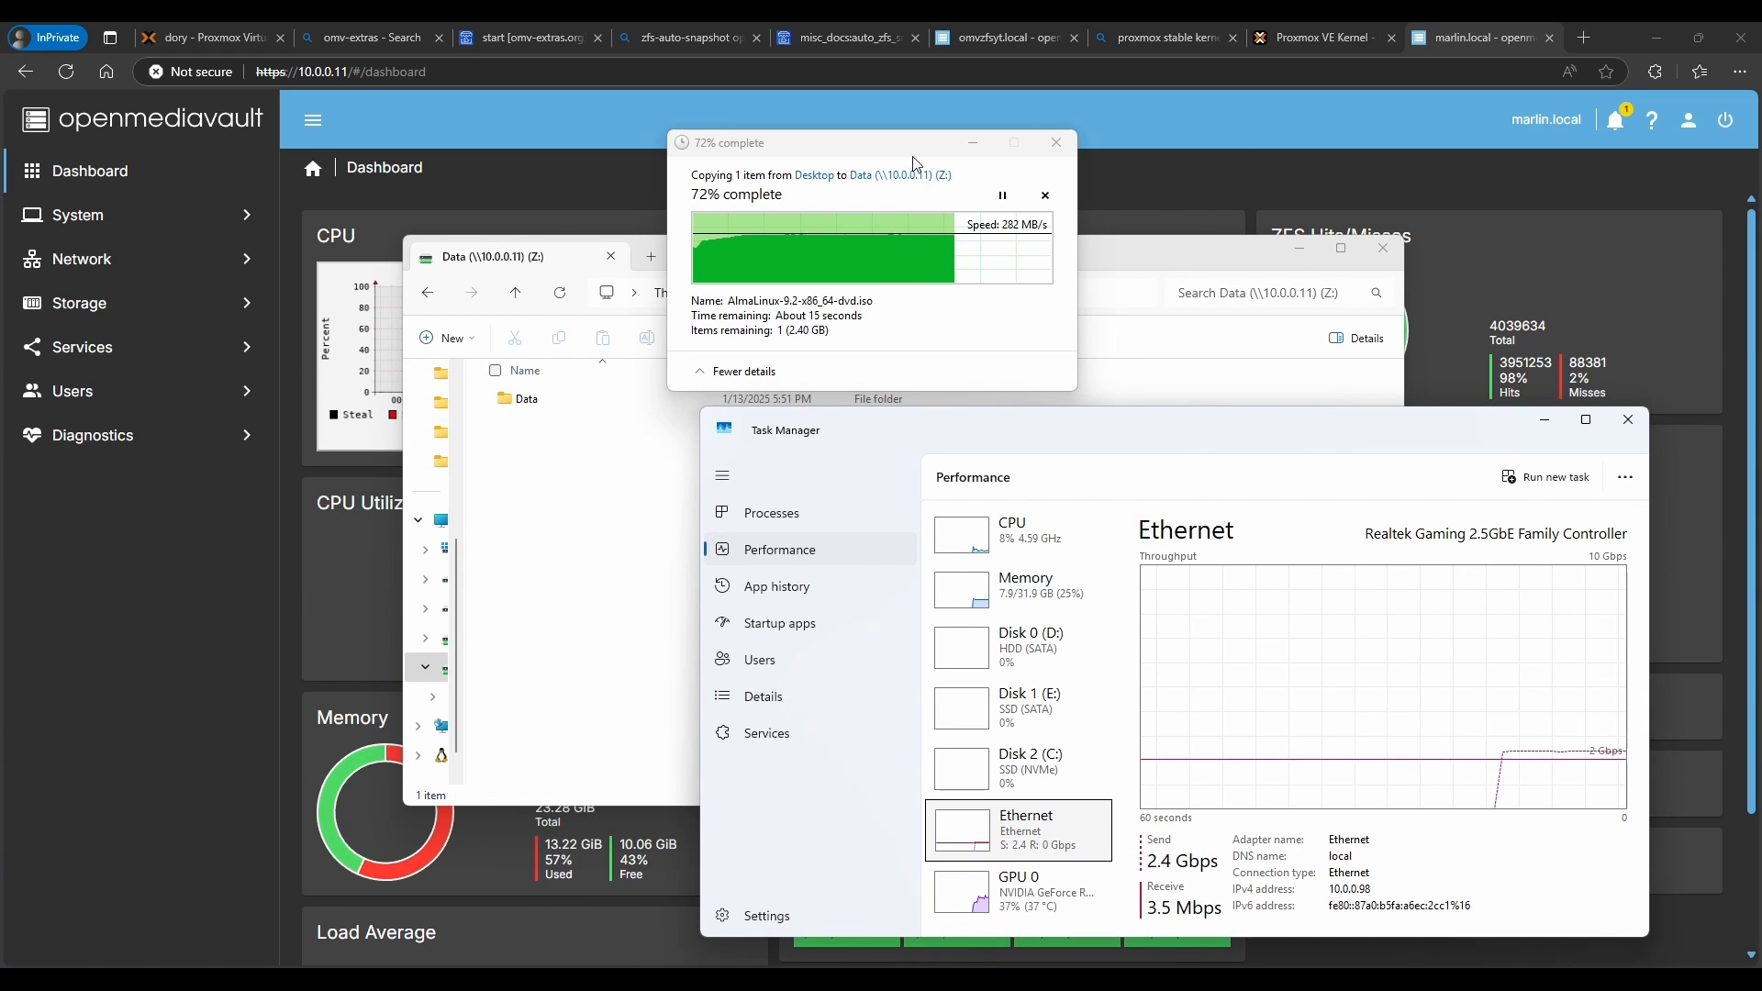
pyautogui.moveTo(913, 163); pyautogui.dragTo(1193, 167)
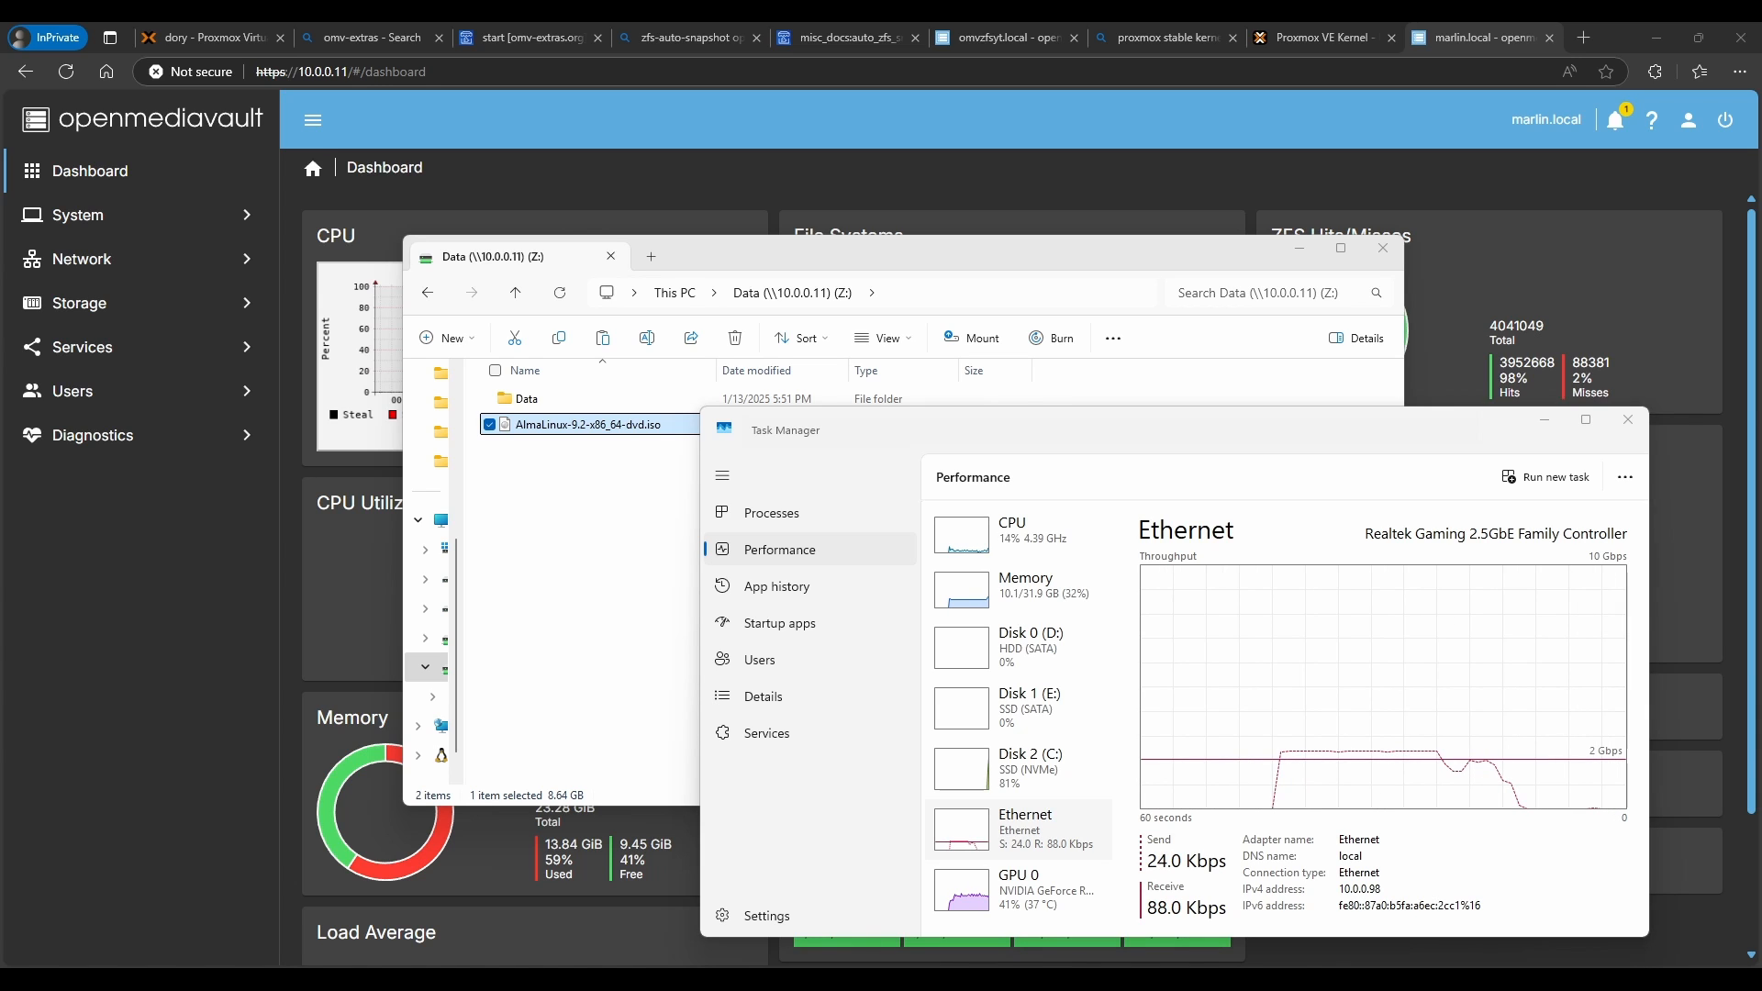
# - Rearrange the File Explorer and Task Manager windows and copy three items from the desktop to the Z: share for a longer write test
pyautogui.hotkey('alt', 'Tab')
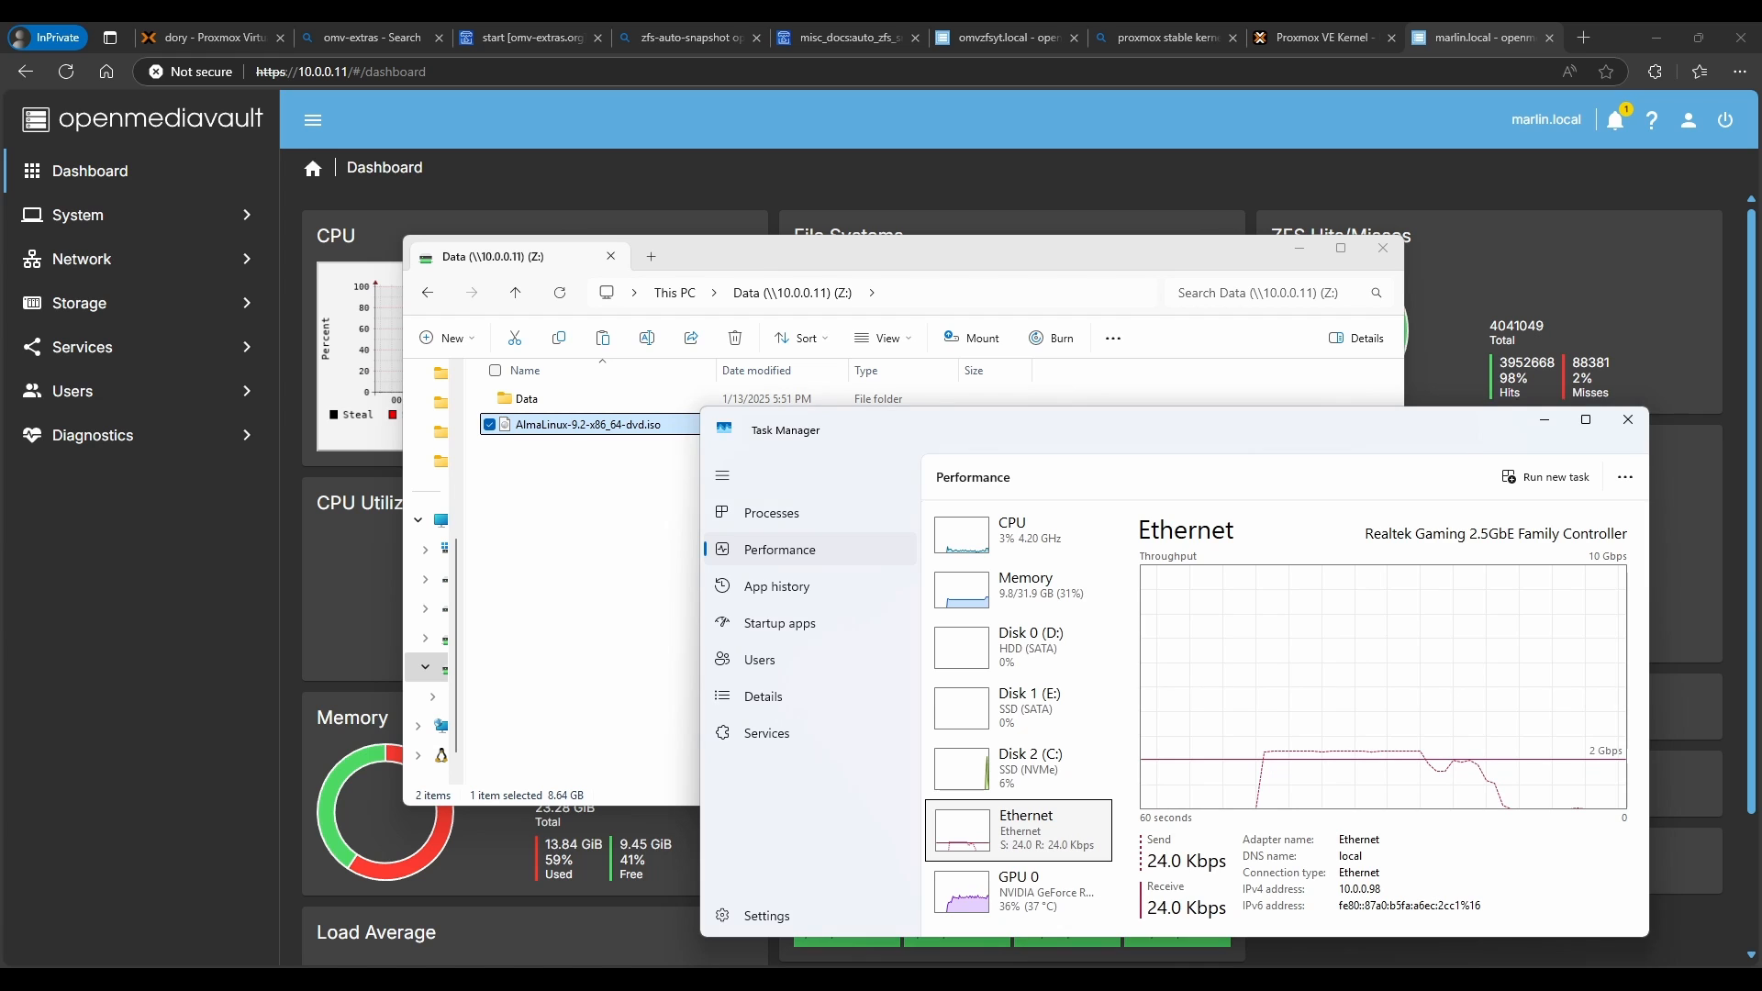
pyautogui.moveTo(587, 424); pyautogui.dragTo(27, 454)
pyautogui.moveTo(730, 273); pyautogui.dragTo(1010, 220)
pyautogui.click(872, 779)
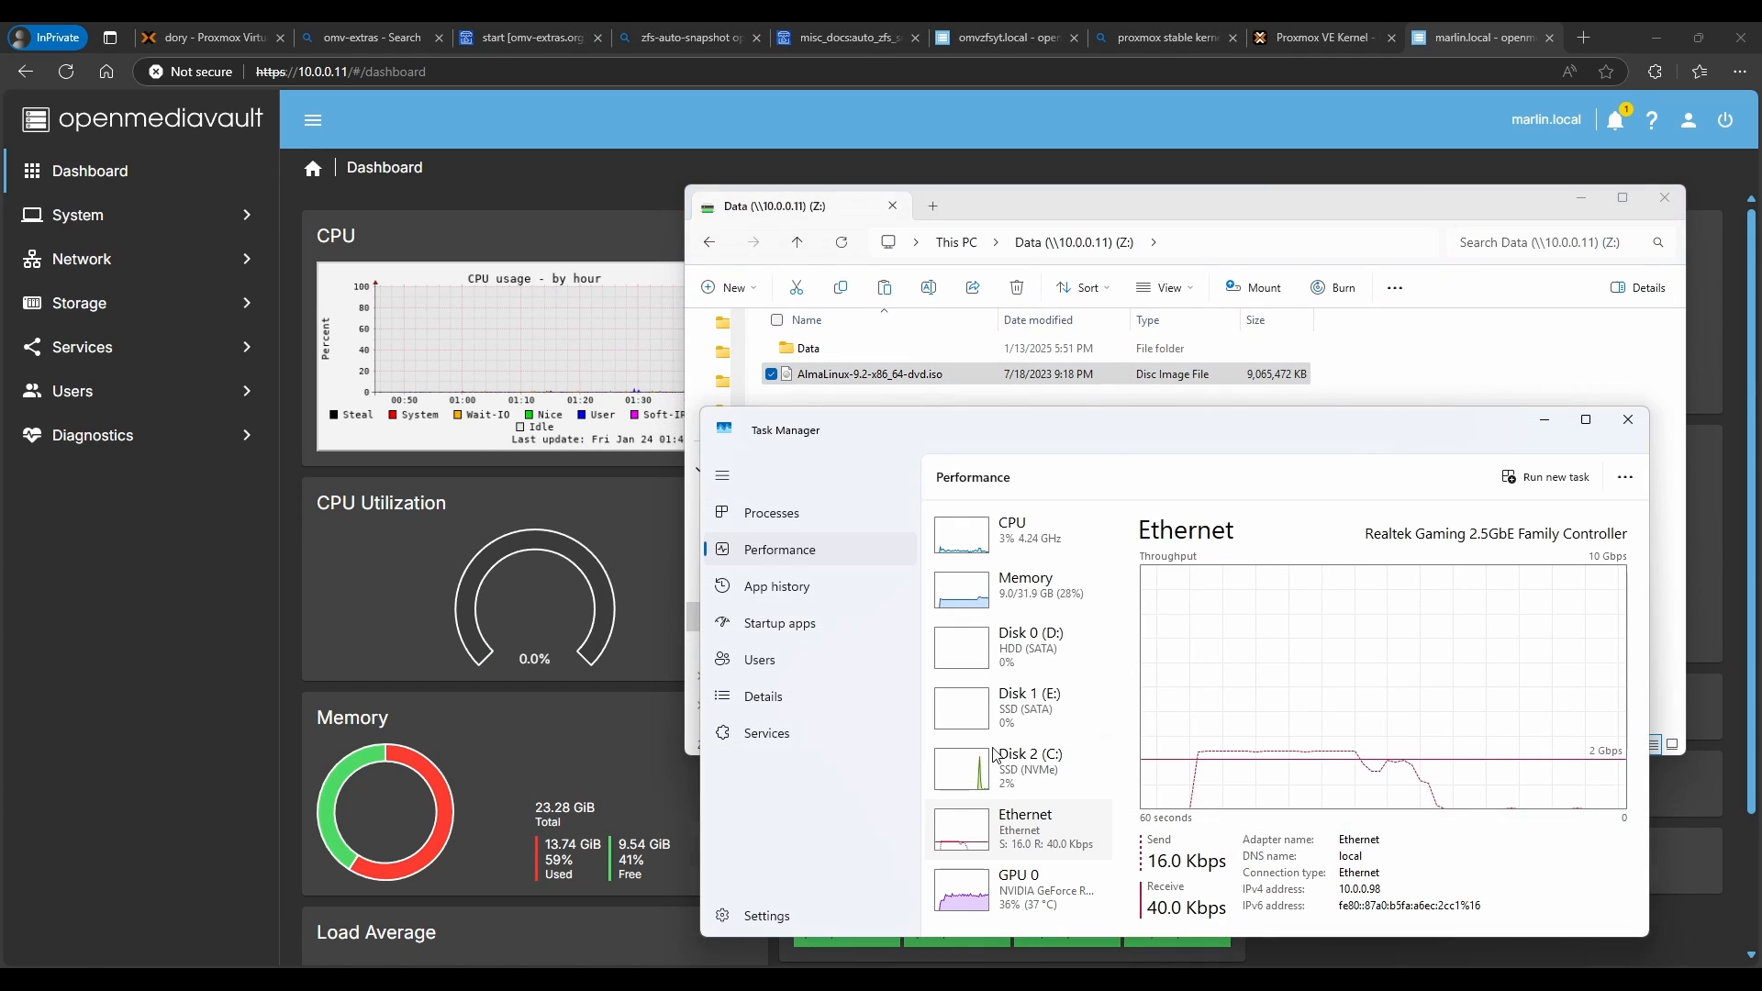
pyautogui.moveTo(1079, 432)
pyautogui.mouseDown()
pyautogui.moveTo(1122, 478)
pyautogui.moveTo(1092, 491)
pyautogui.moveTo(1078, 465)
pyautogui.mouseUp()
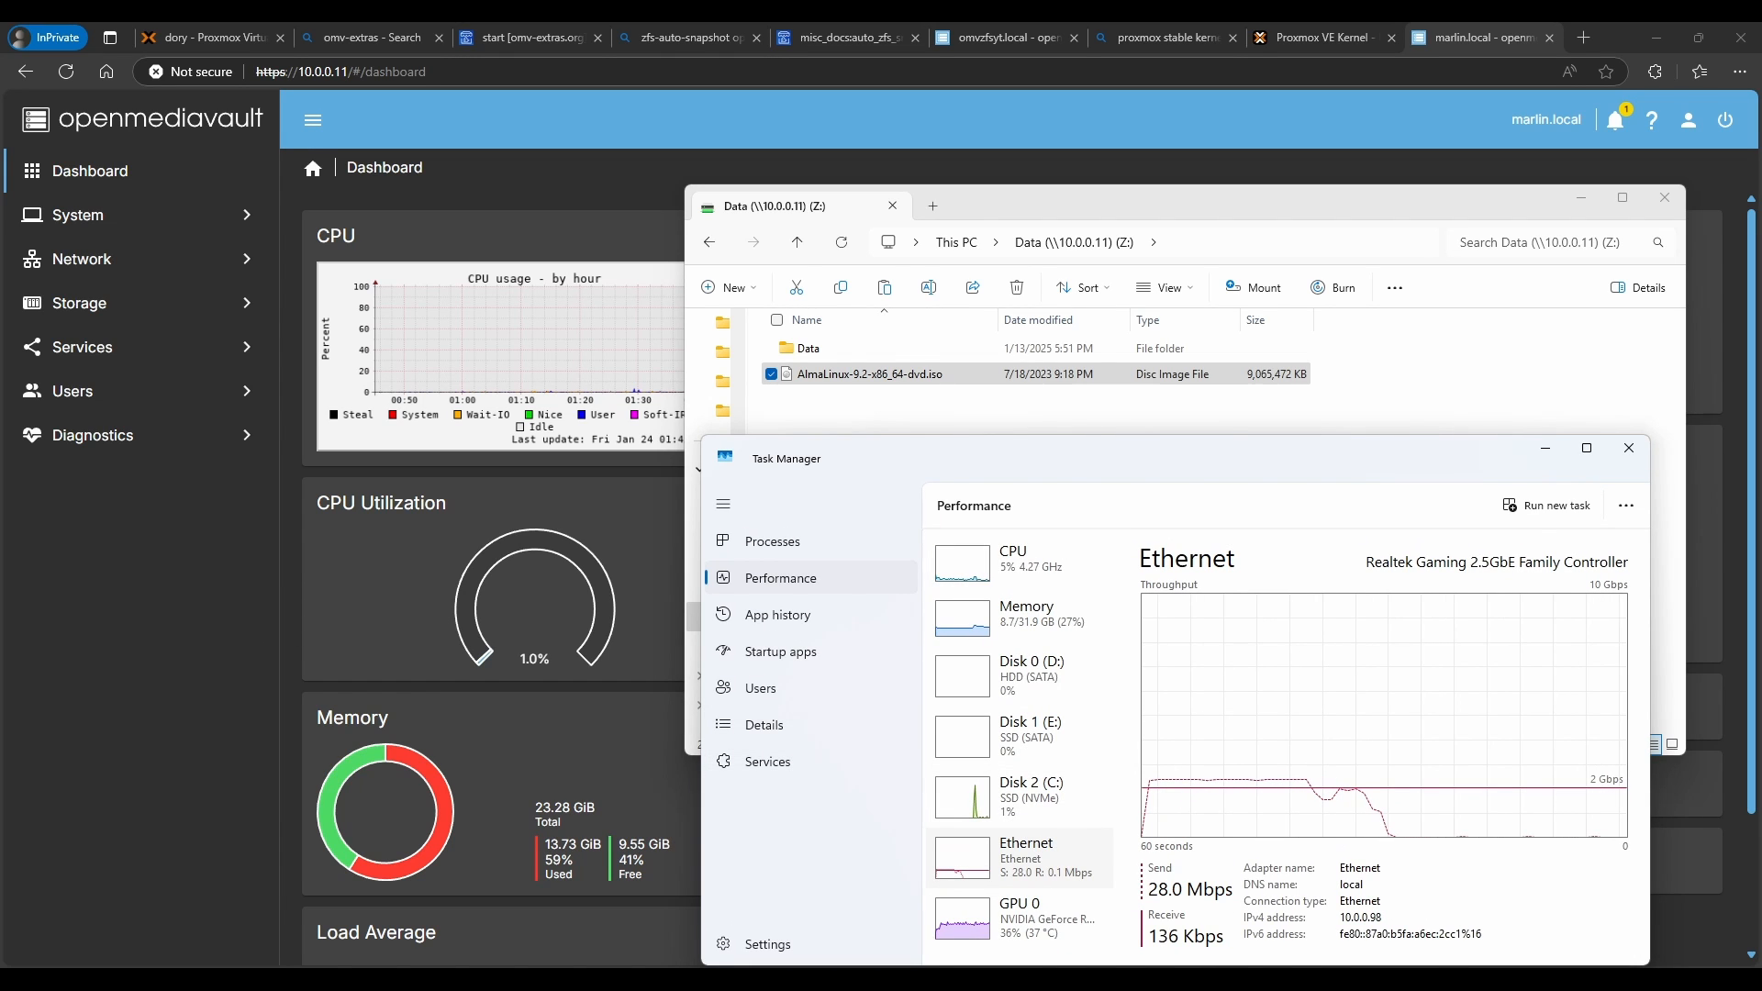
pyautogui.moveTo(174, 411); pyautogui.dragTo(845, 417)
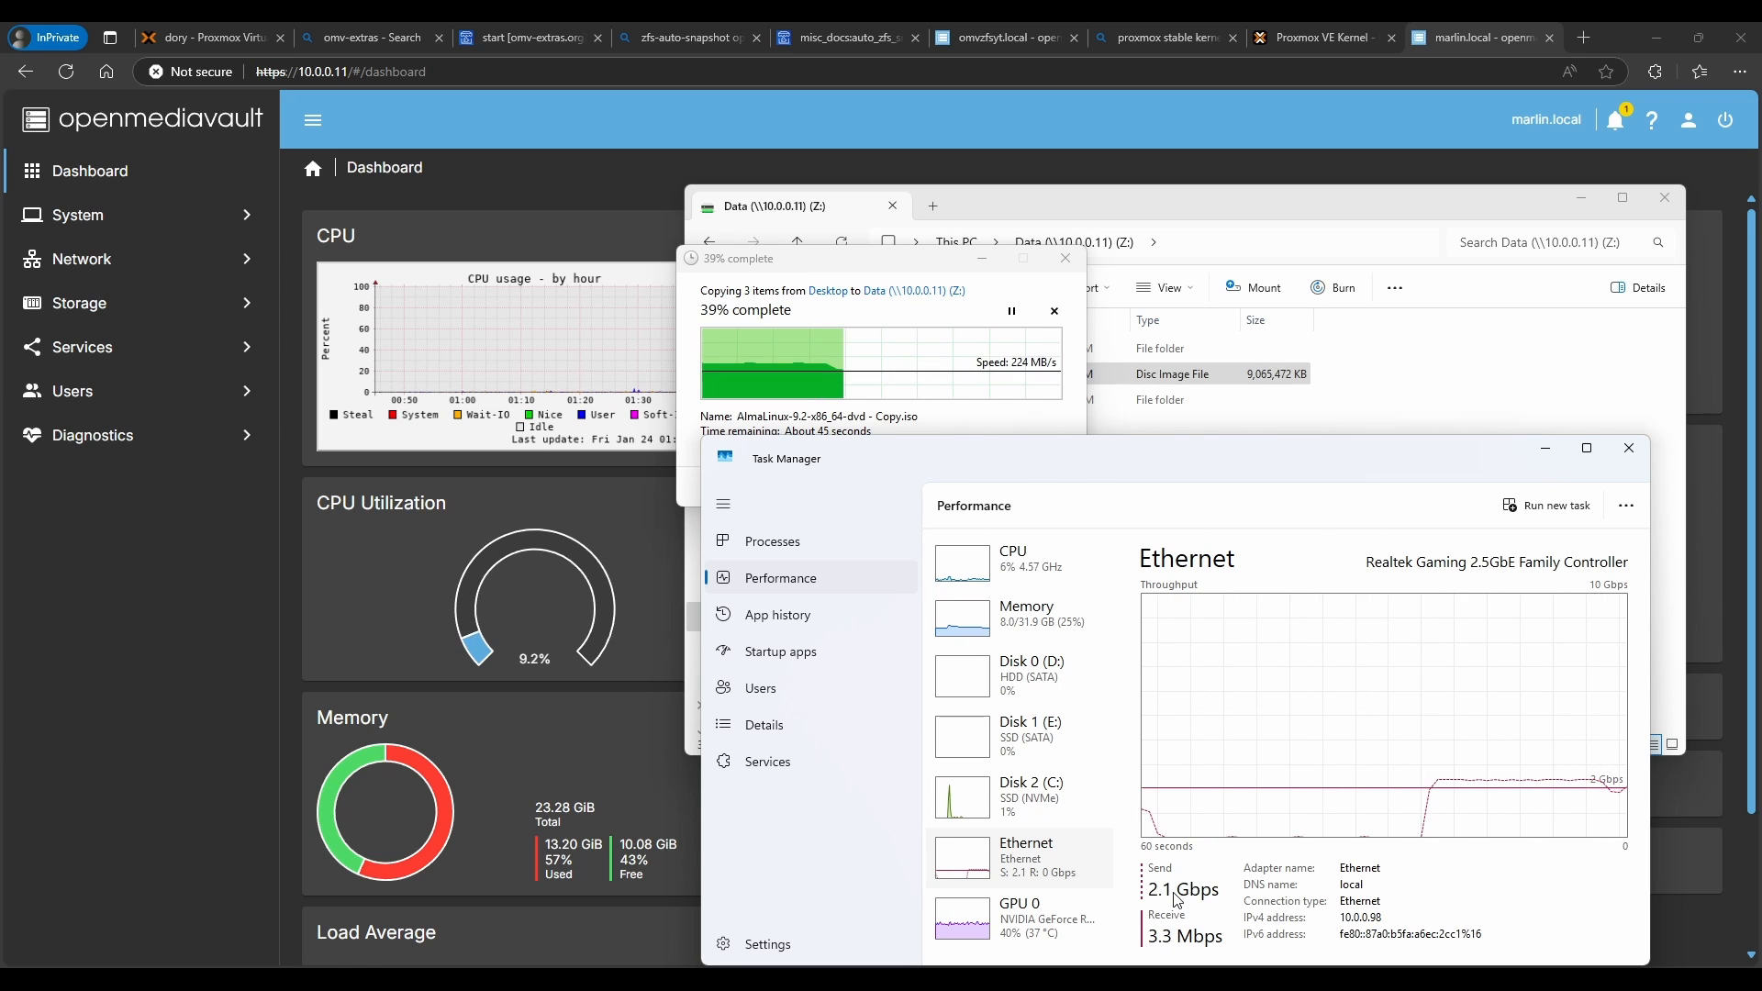
pyautogui.moveTo(775, 440); pyautogui.dragTo(779, 473)
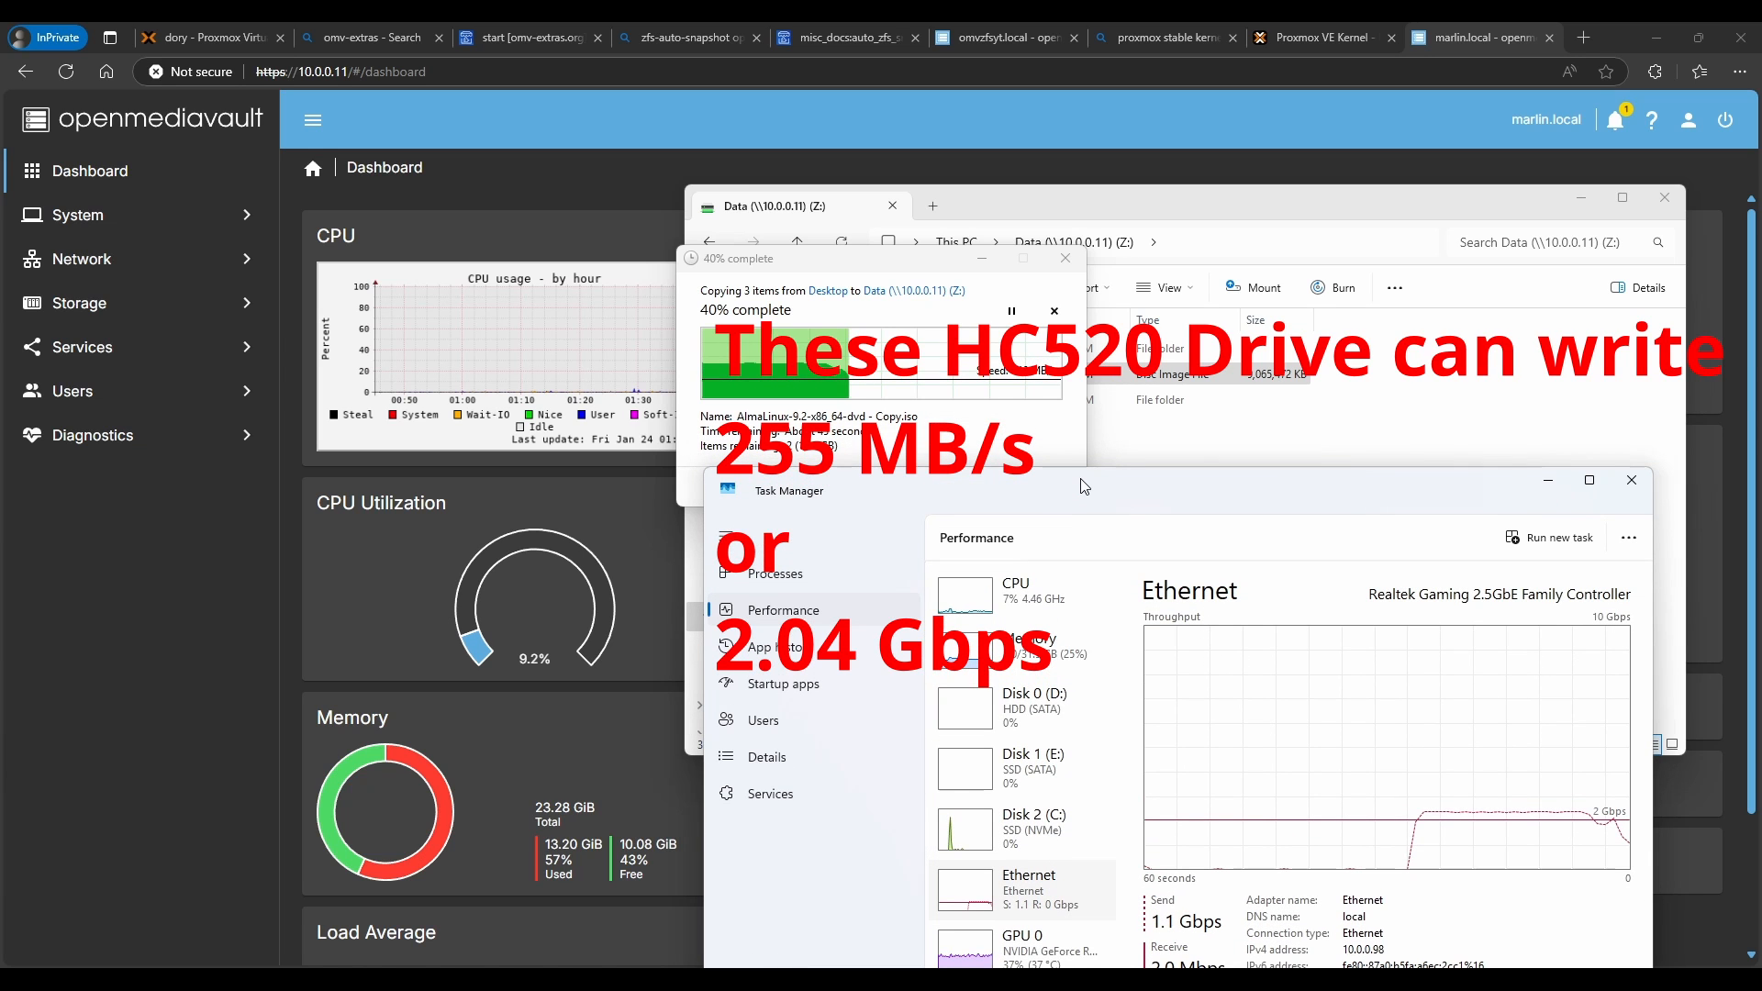